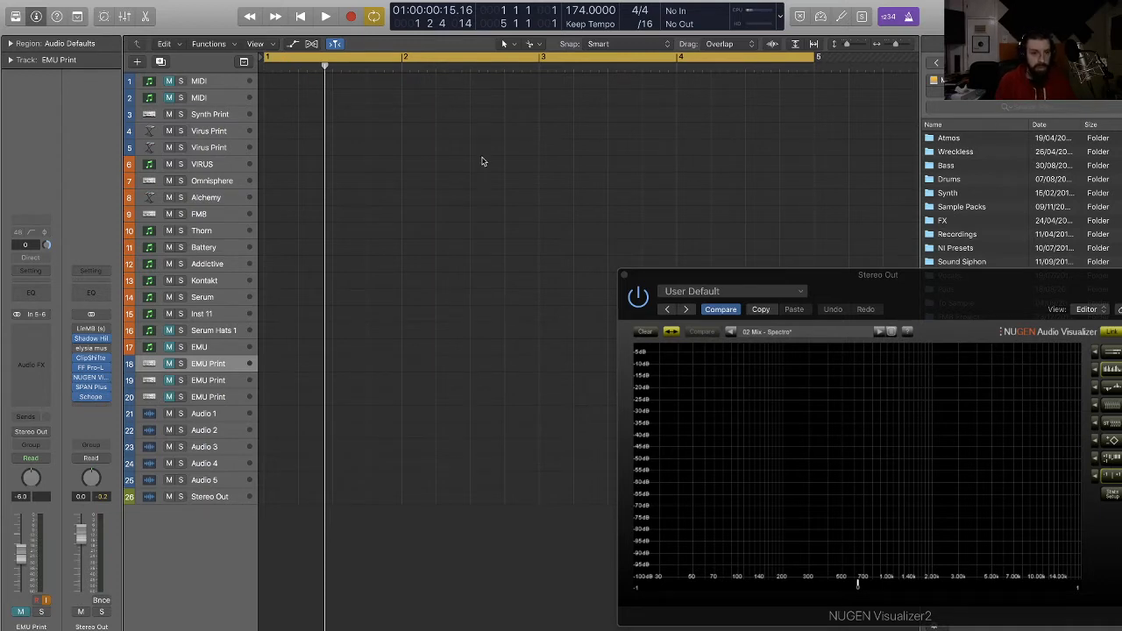
Step: Save the project as SPLRG H484 Day 3 in the Splurg 66 folder under SPLRG
click(98, 9)
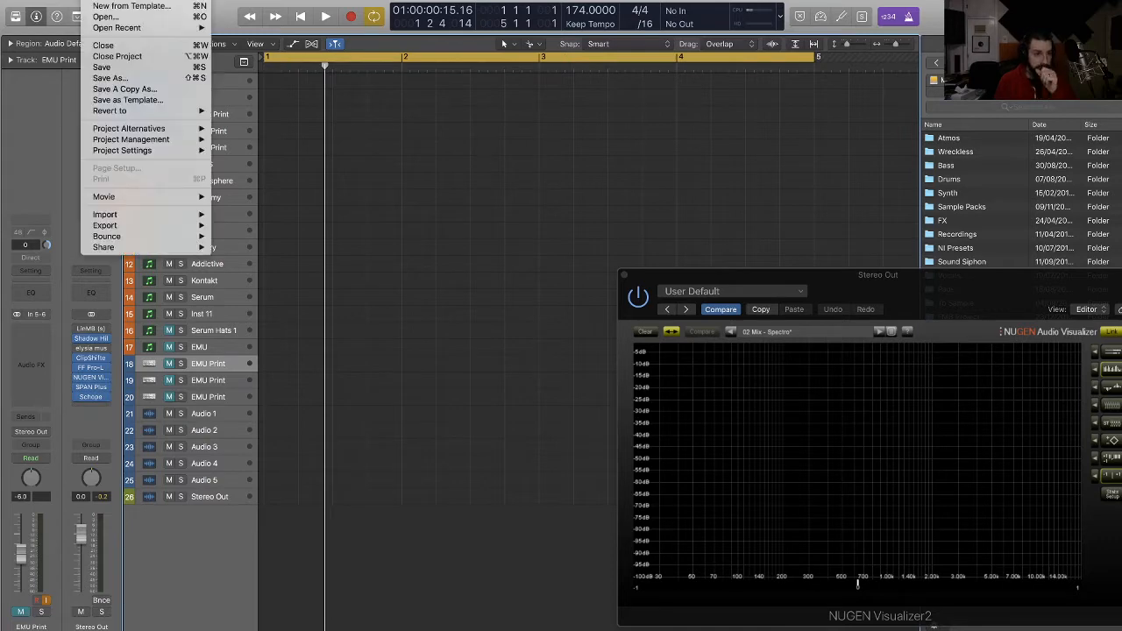
click(128, 69)
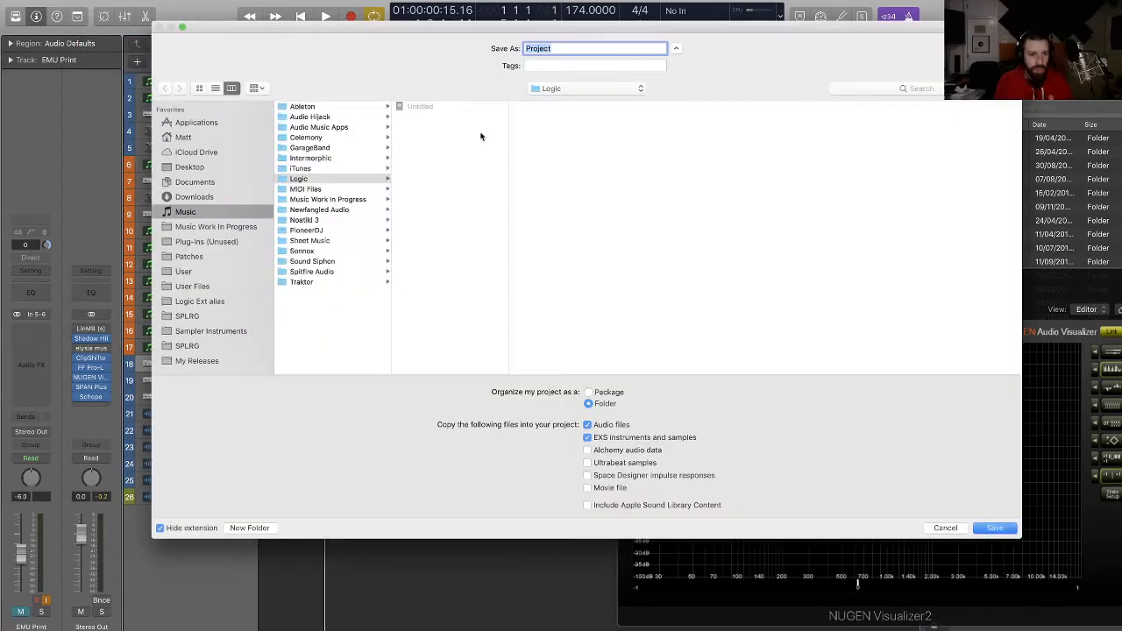
click(208, 320)
scroll(342, 316, down, 15)
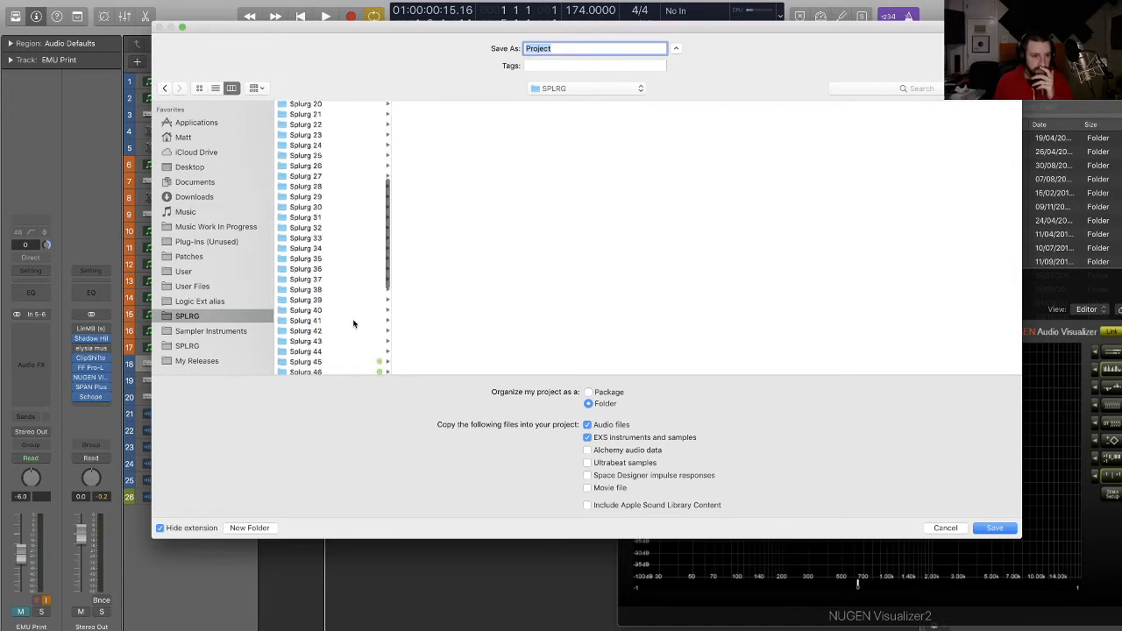
click(321, 370)
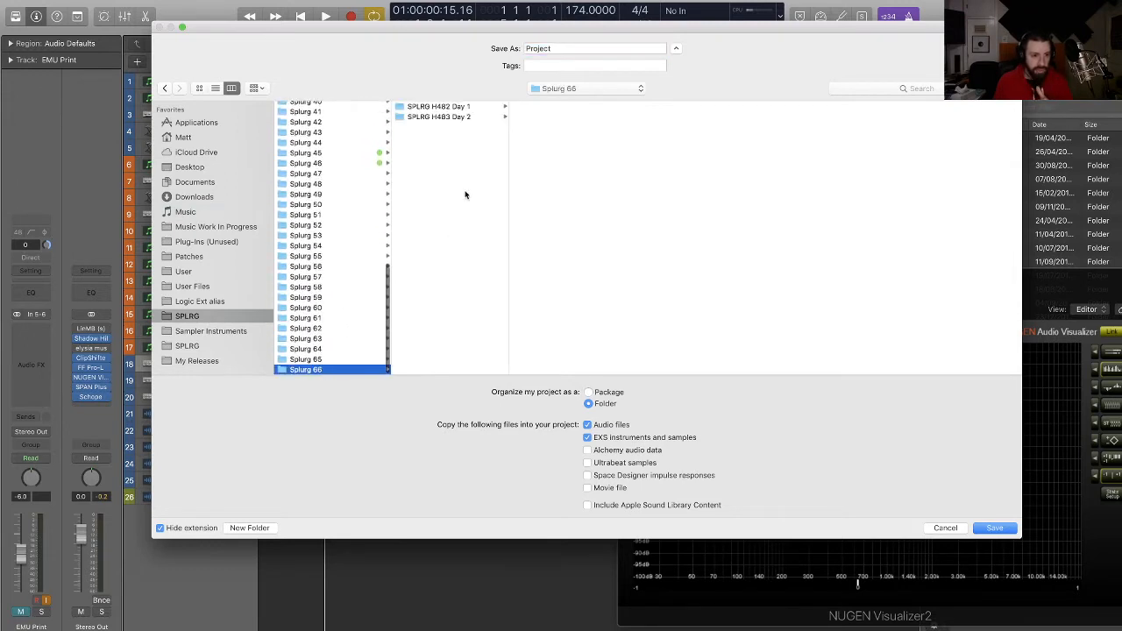
click(451, 117)
click(555, 147)
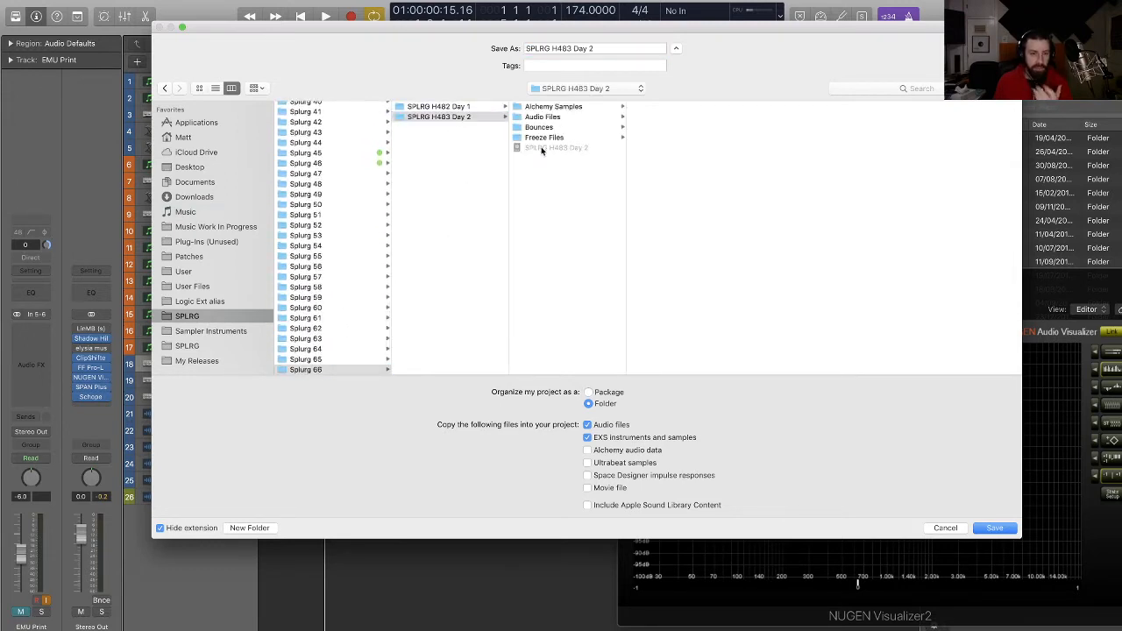
click(569, 50)
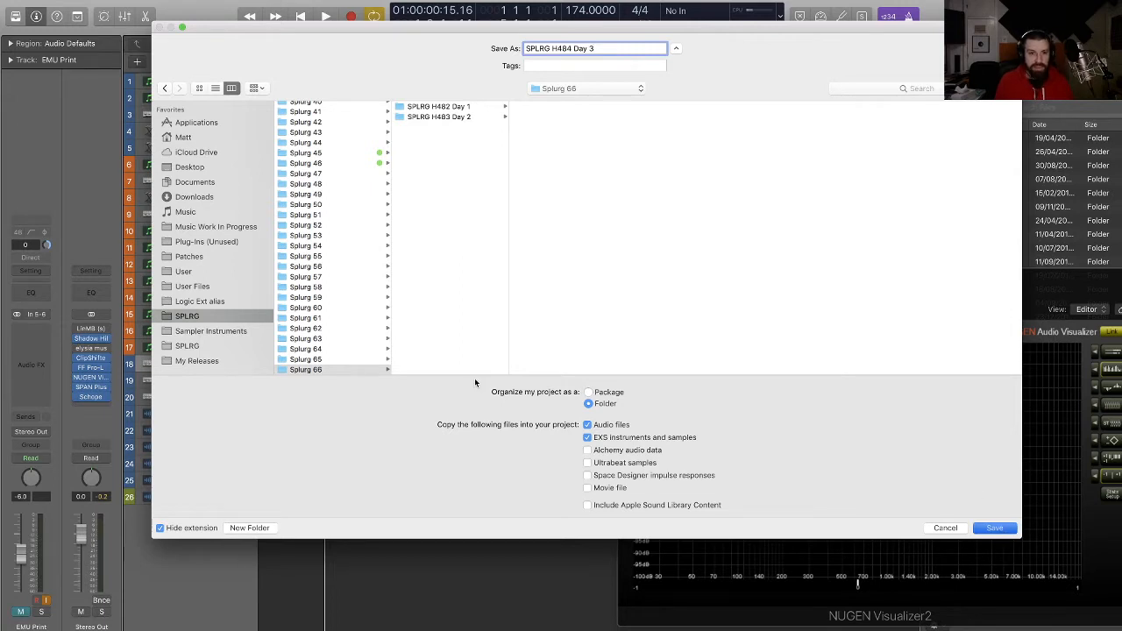
key(Return)
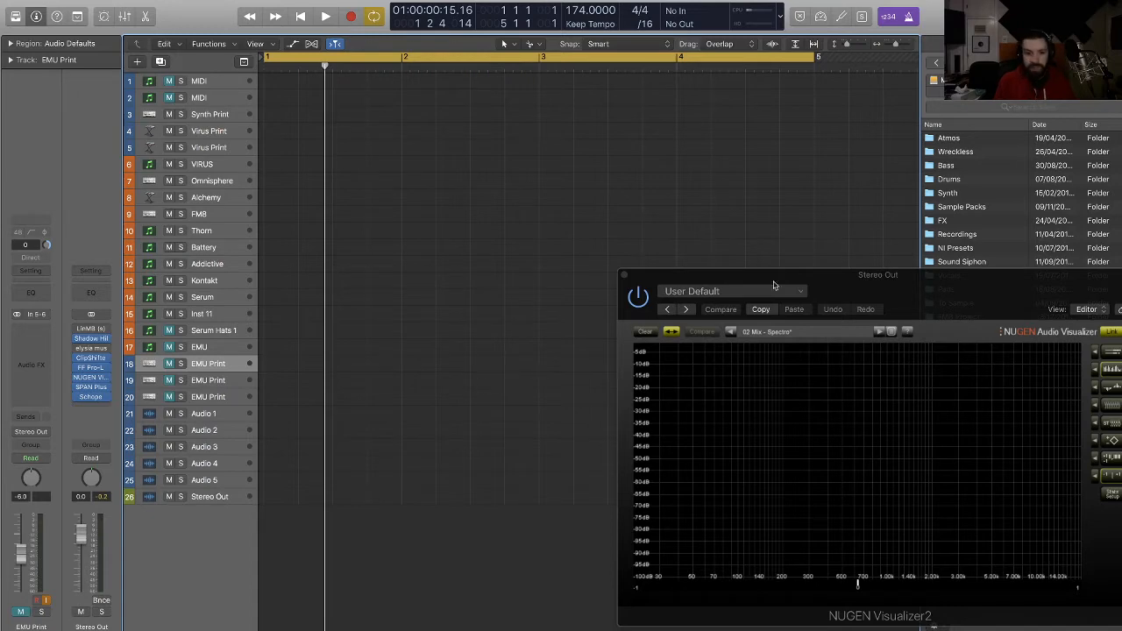
Step: Reposition the NUGEN Visualizer2 window clear of the file browser and return the playhead to the project start
drag(887, 295, 624, 274)
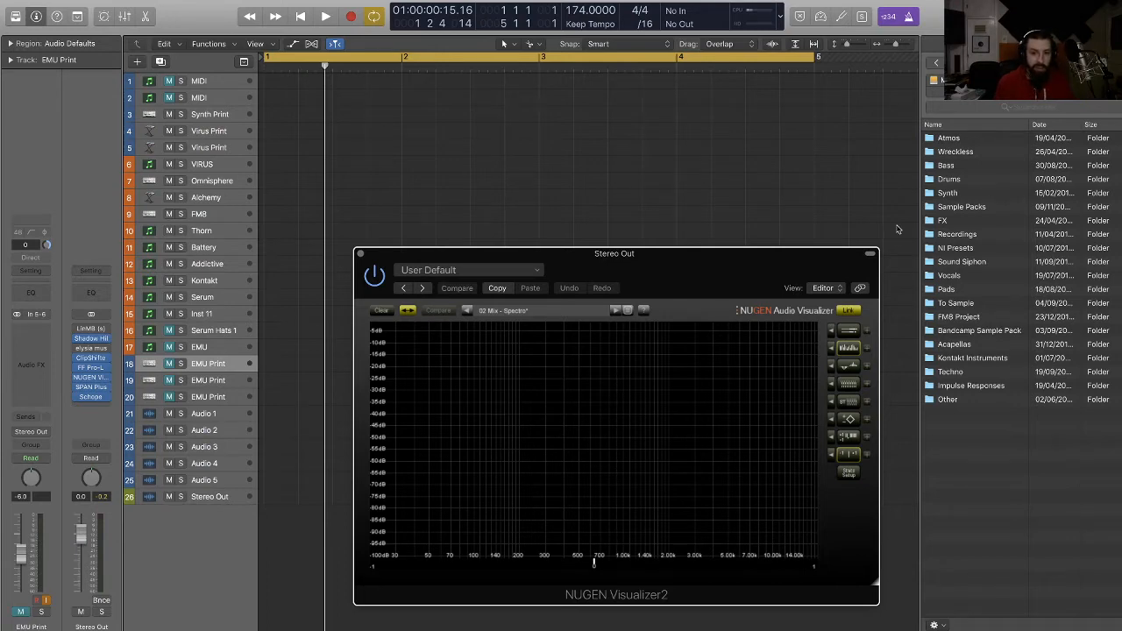
drag(743, 265, 765, 284)
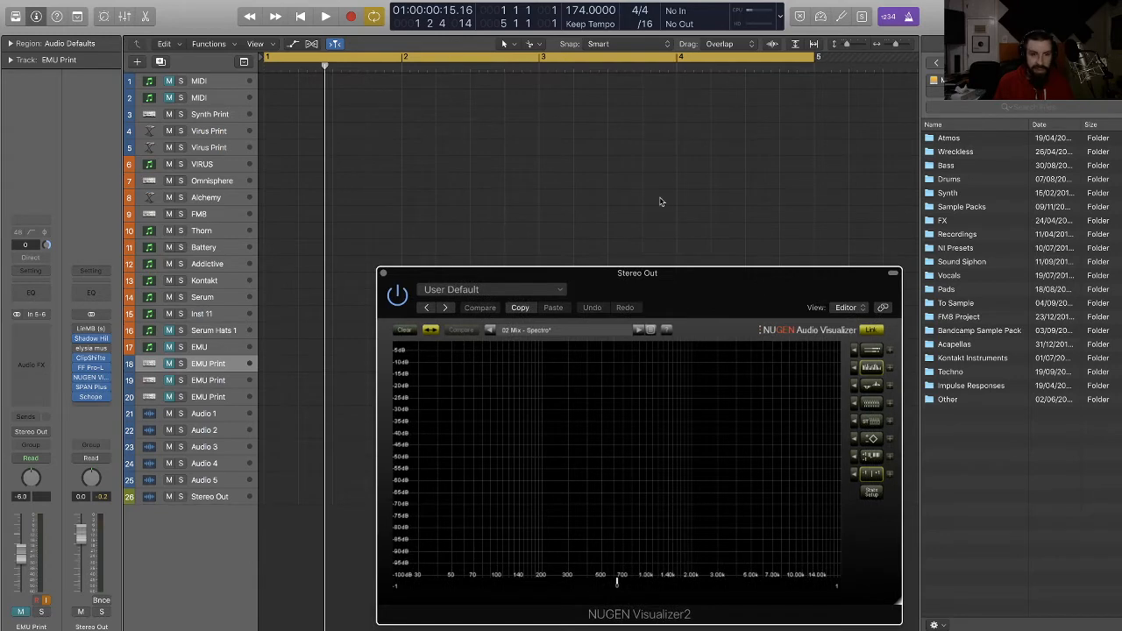
key(Return)
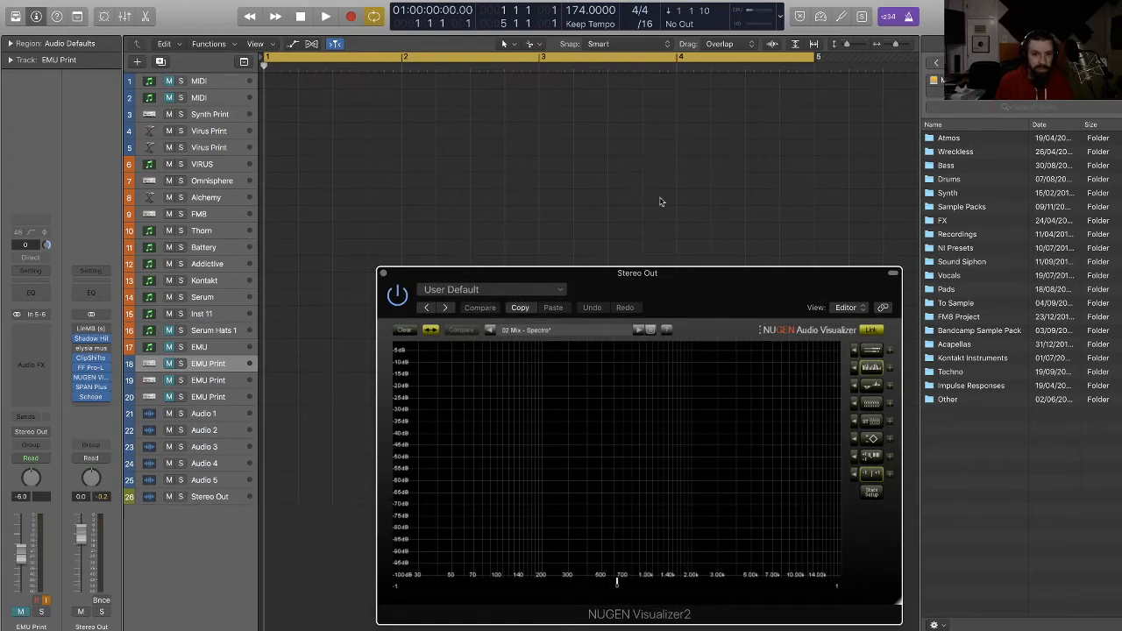
Step: Browse through Sample Packs and open the PROXIMITY_SAMPLES folder
click(962, 207)
double_click(974, 209)
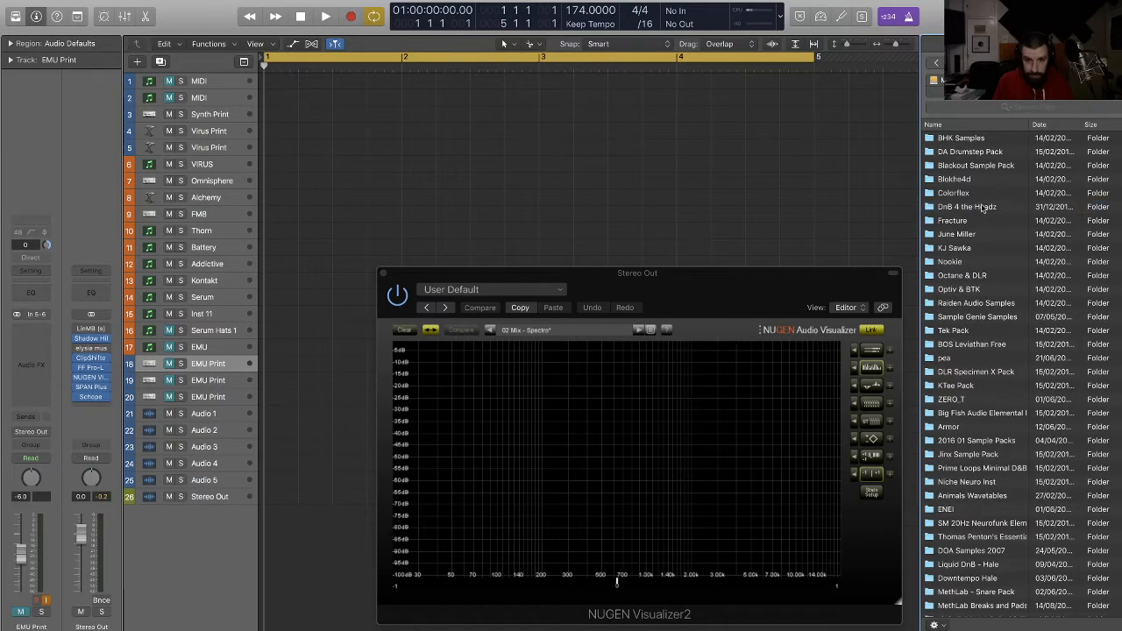
scroll(997, 415, down, 5)
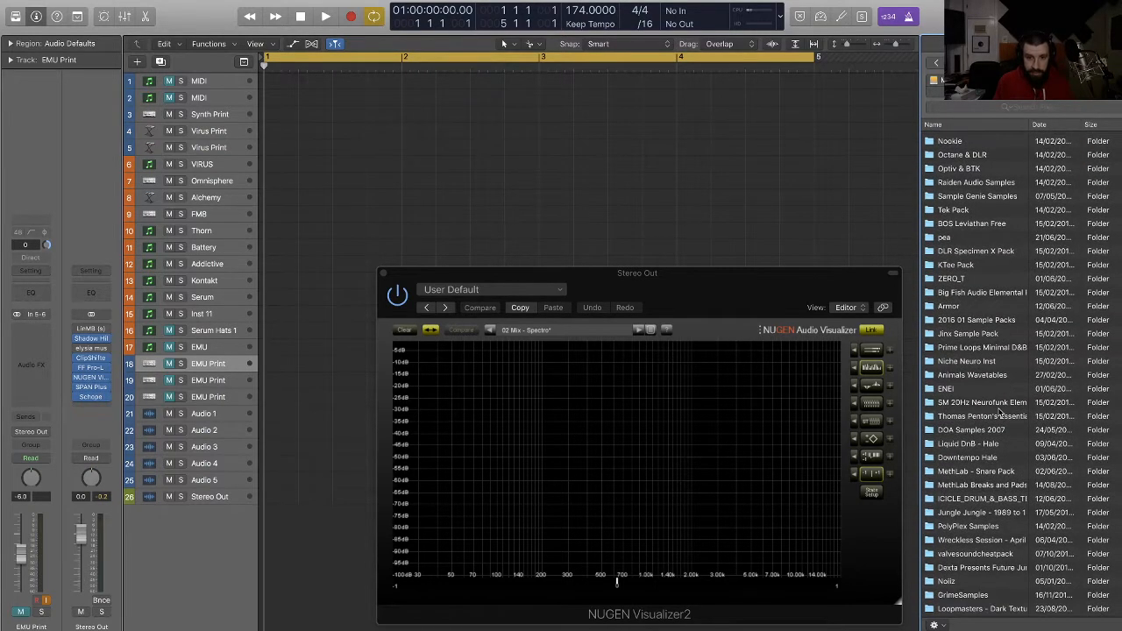
double_click(960, 237)
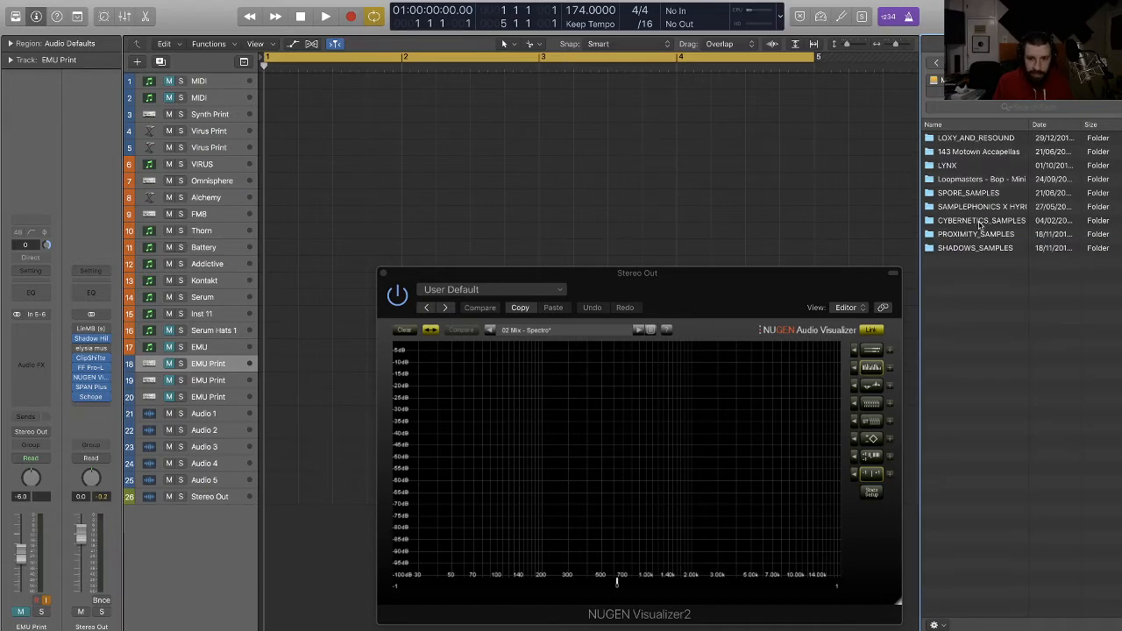
click(976, 235)
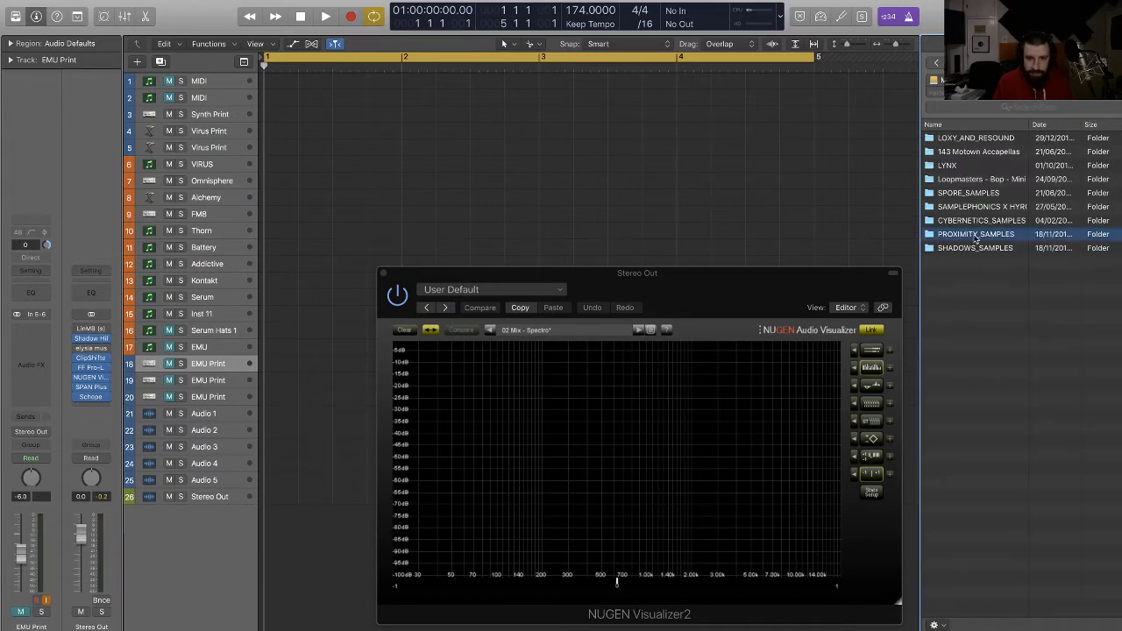
double_click(976, 235)
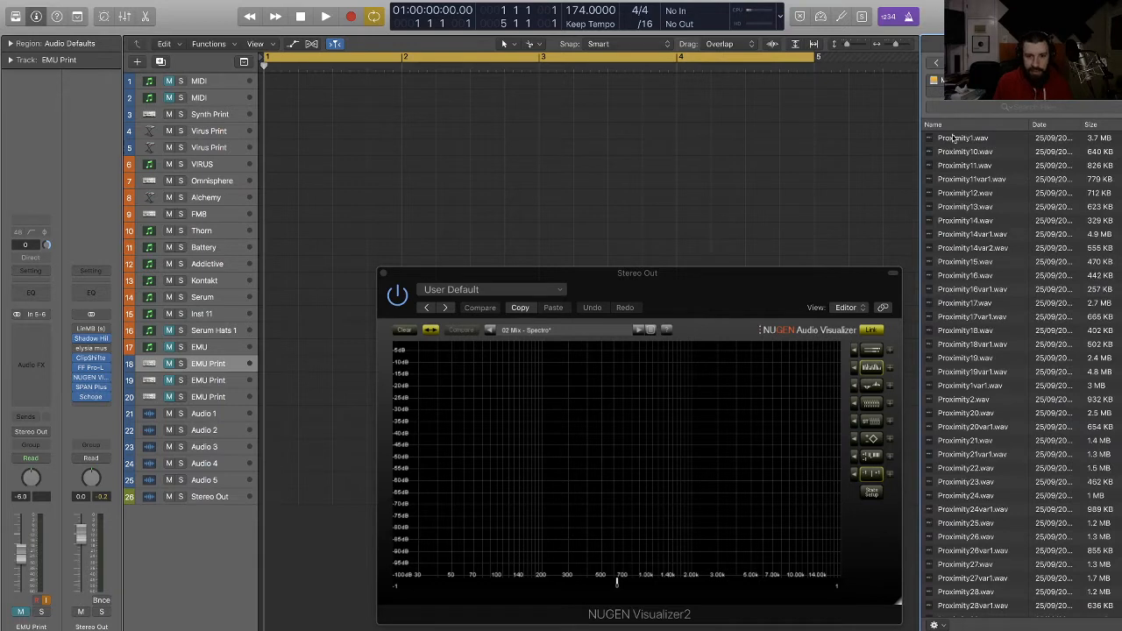
Step: Audition several Proximity samples and place Proximity19.wav at bar 1 on the Audio 1 track, converting the file to the project's sample rate
click(973, 194)
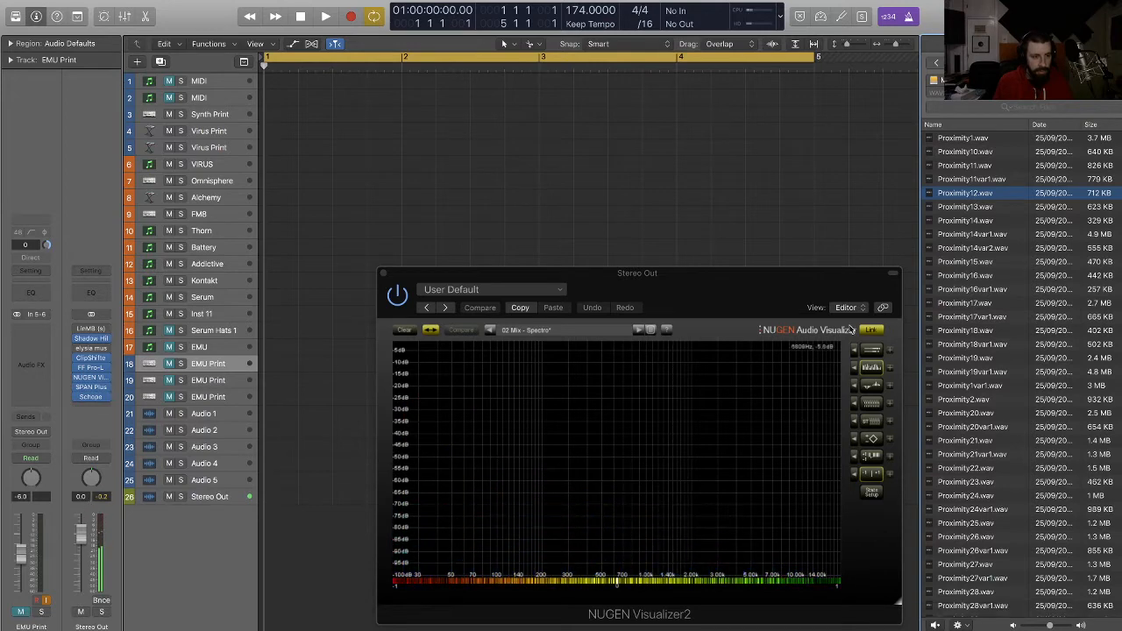
click(995, 290)
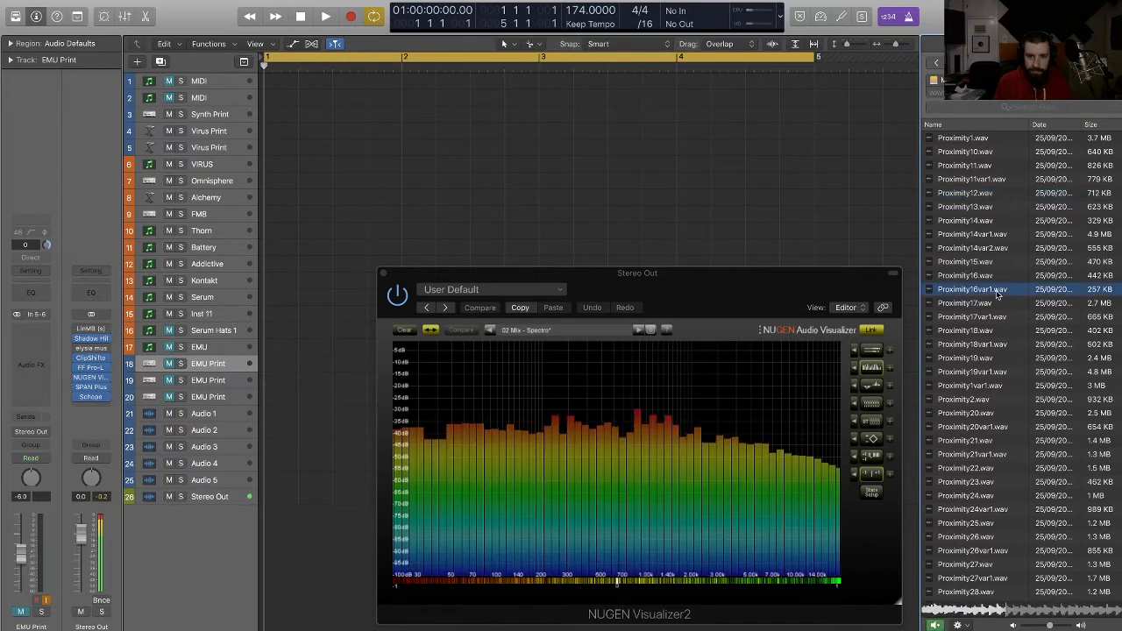
click(984, 304)
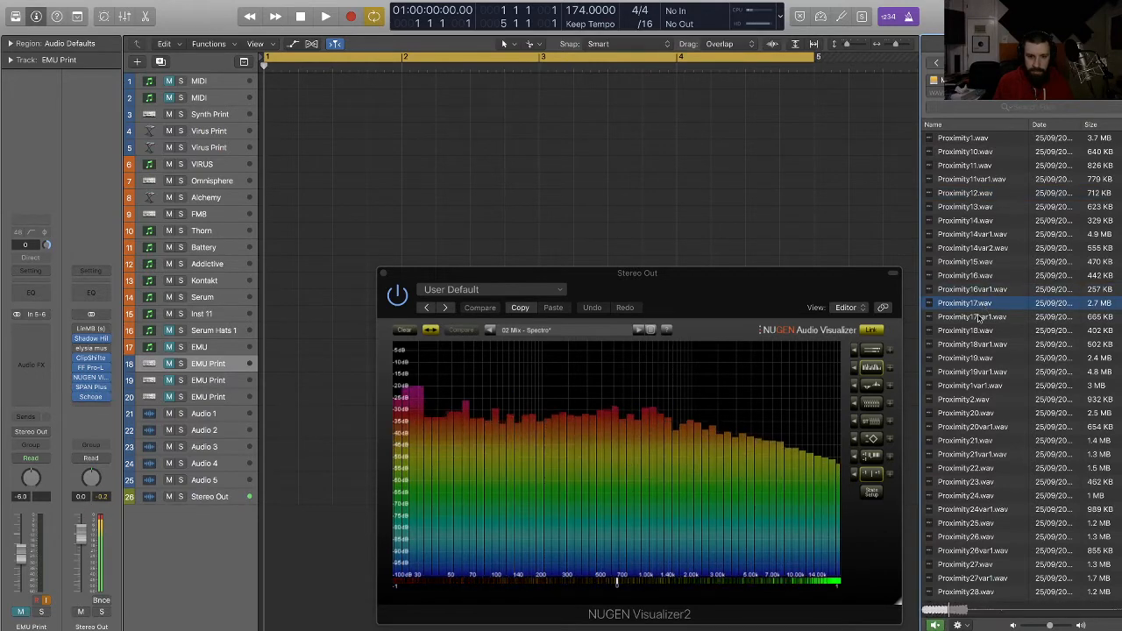
click(977, 344)
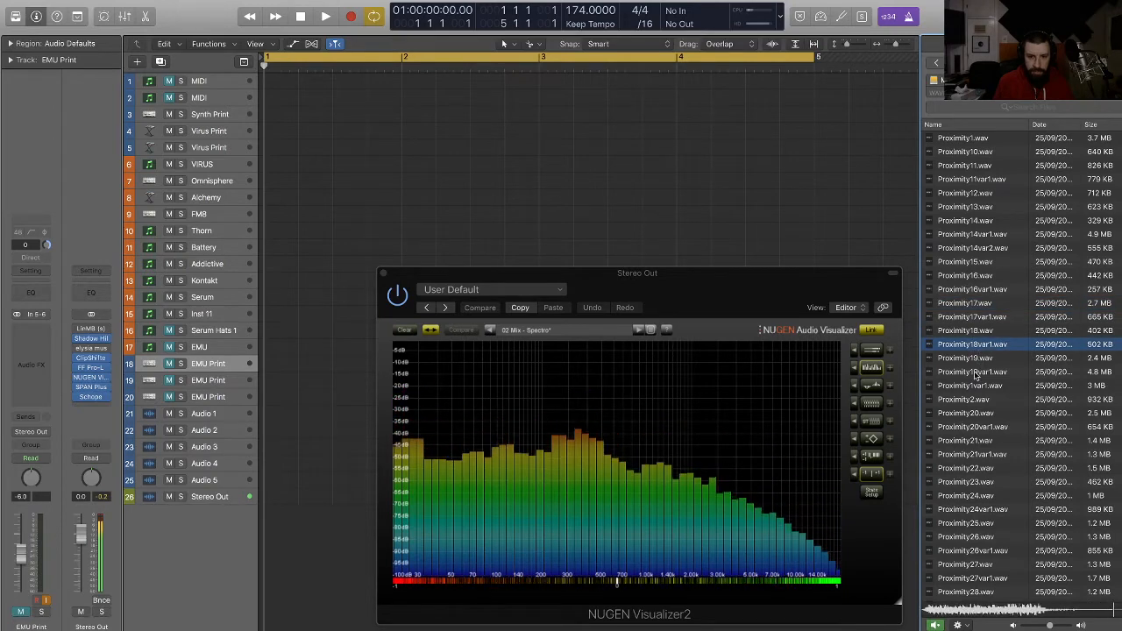
click(979, 360)
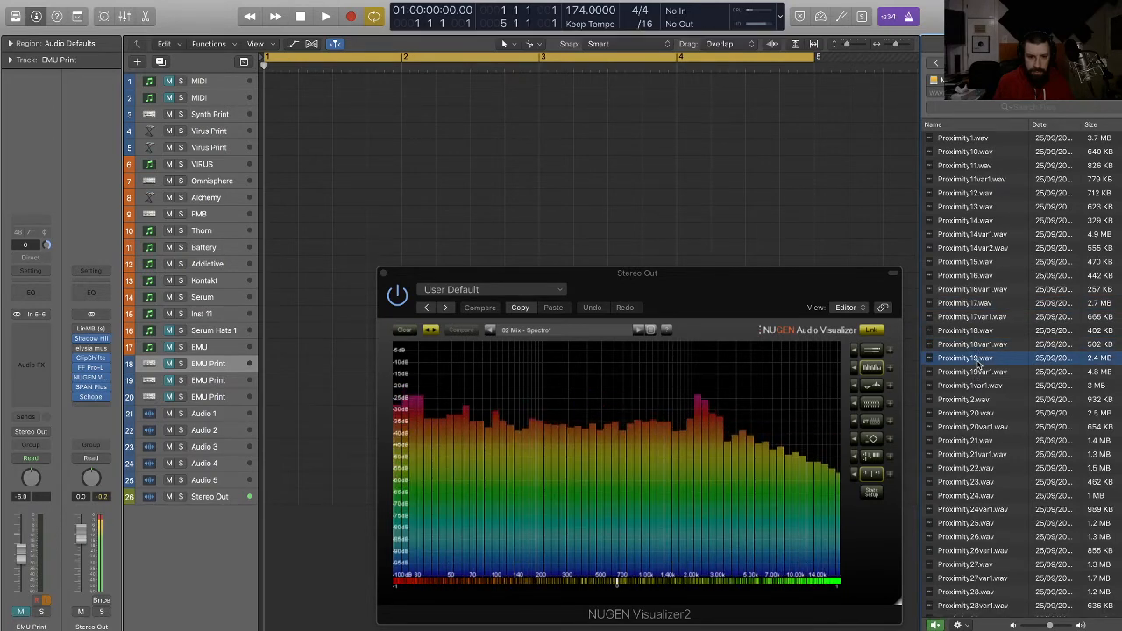
drag(979, 364, 265, 413)
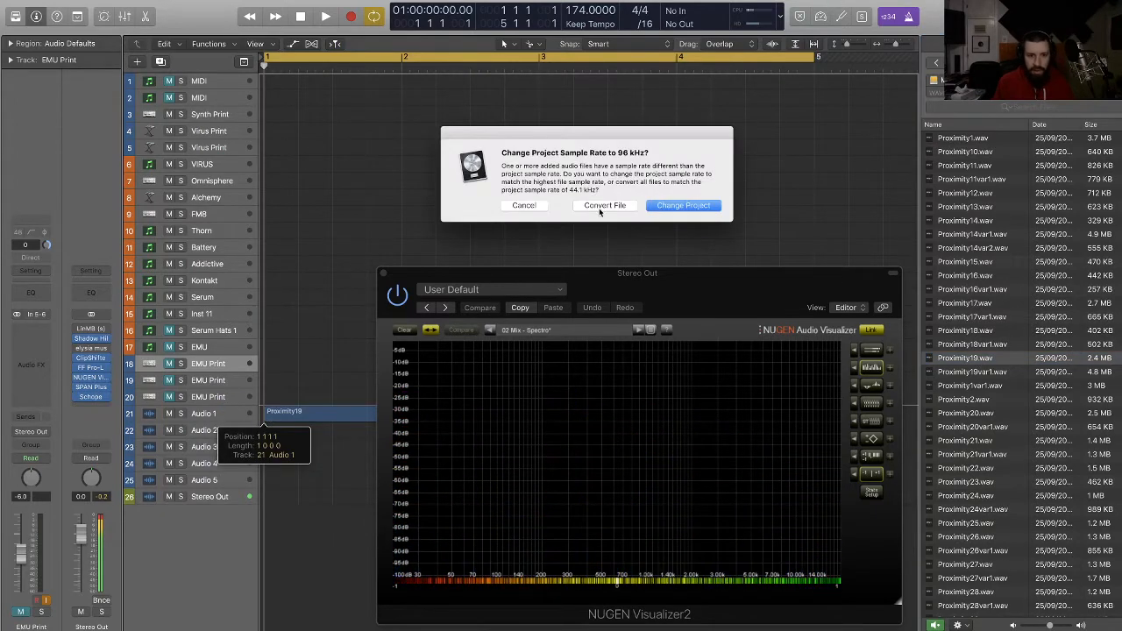
click(612, 207)
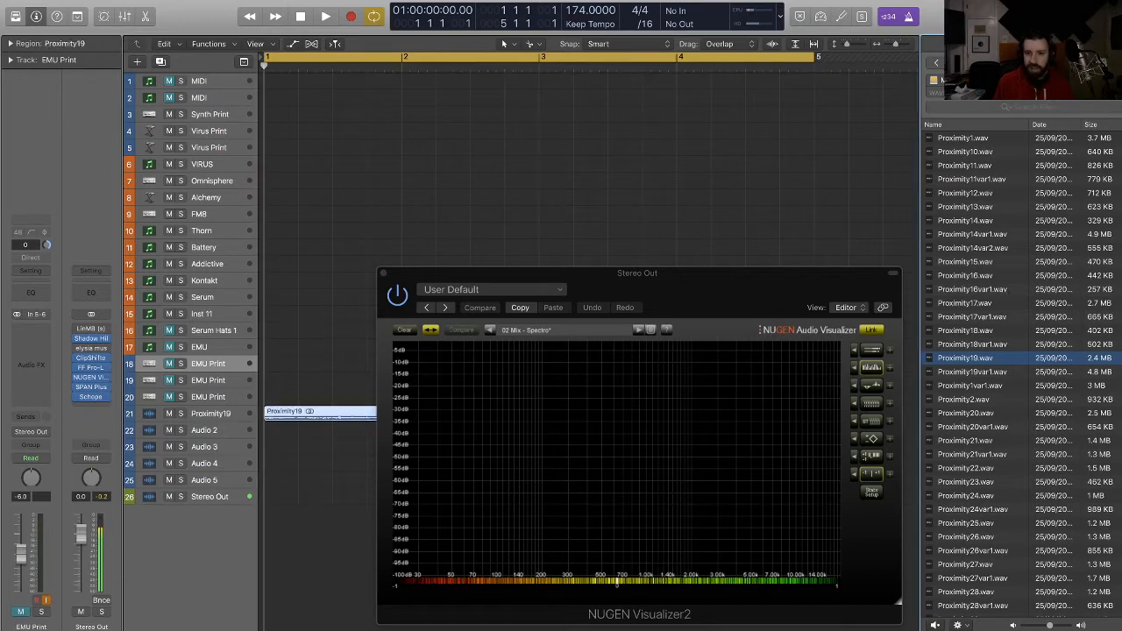
Step: Open the SHADOWS_SAMPLES folder and place DarkVacuum.wav at bar 1 on the Audio 2 track
click(940, 63)
click(961, 252)
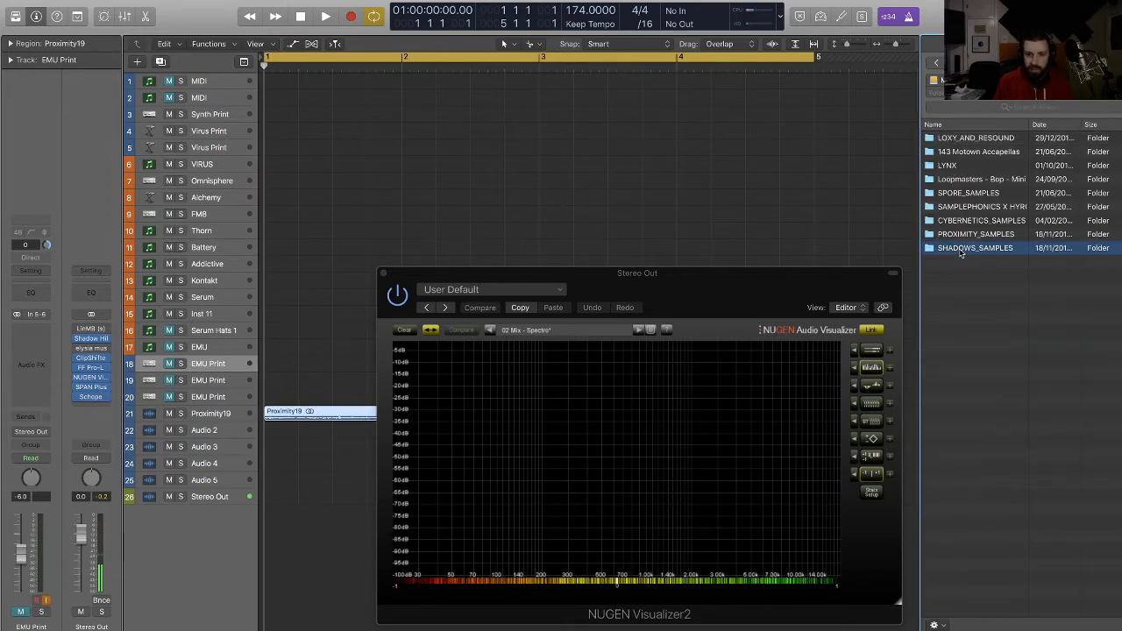
double_click(961, 250)
click(970, 221)
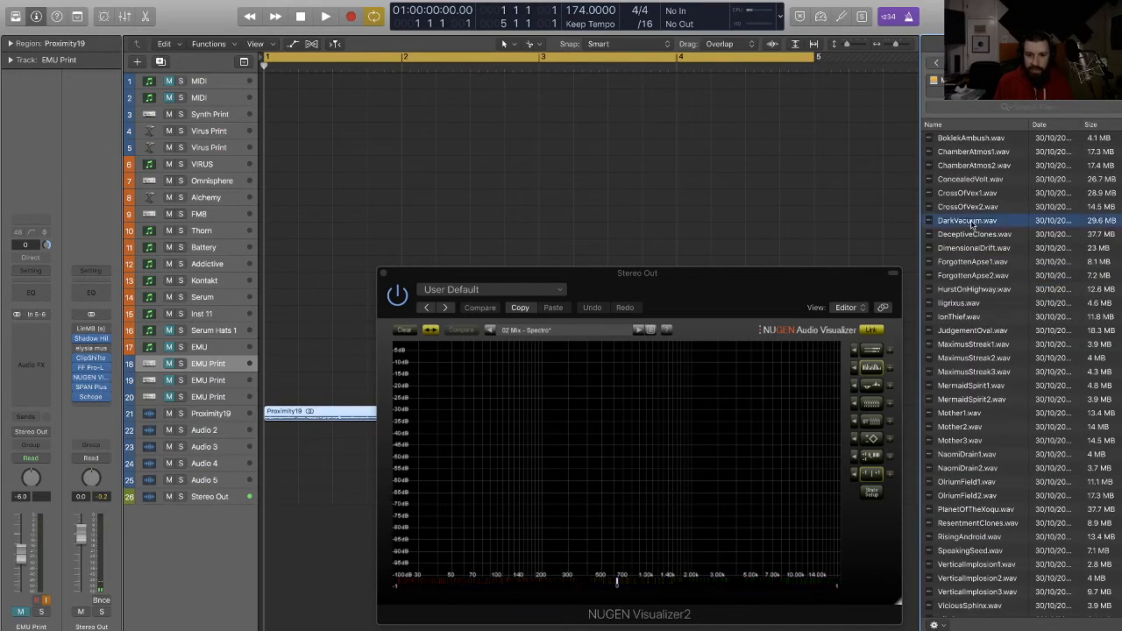
drag(978, 225, 270, 435)
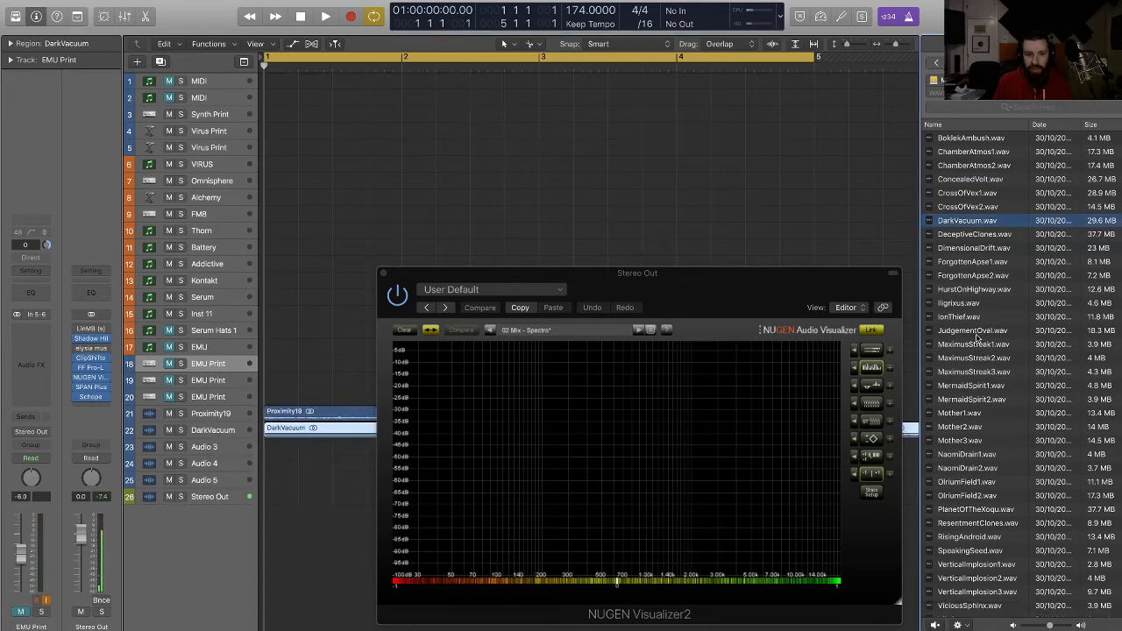
Step: Audition MaximusStreak1, Mother3 and VerticalImplosion2, and place VerticalImplosion2.wav at bar 1 on the Audio 3 track
click(975, 344)
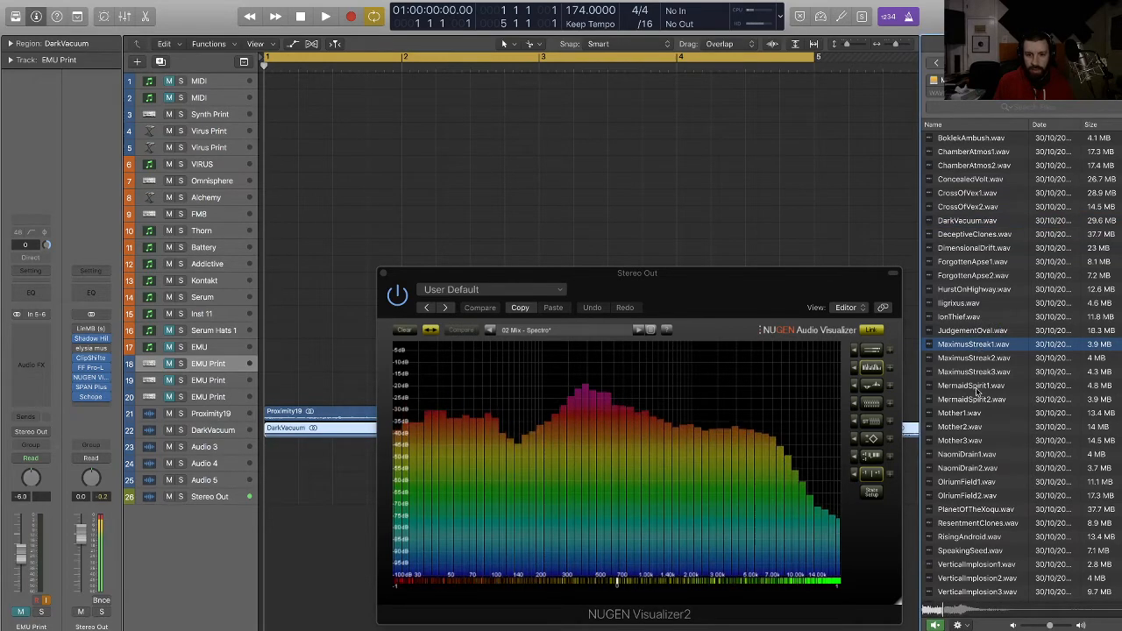
click(969, 440)
scroll(981, 517, down, 3)
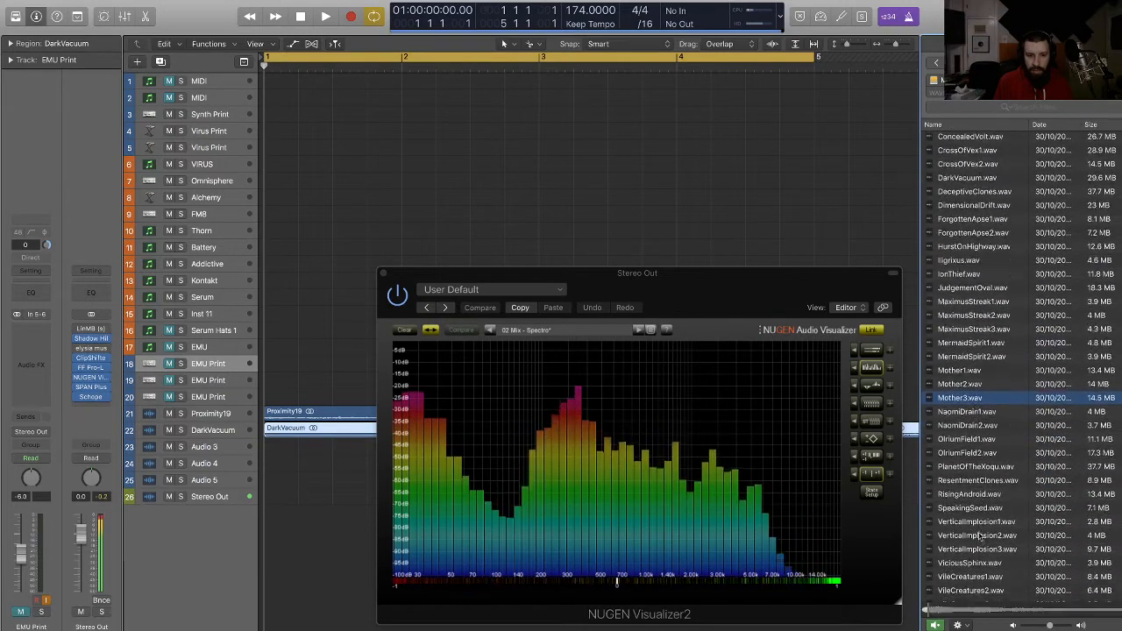
click(987, 536)
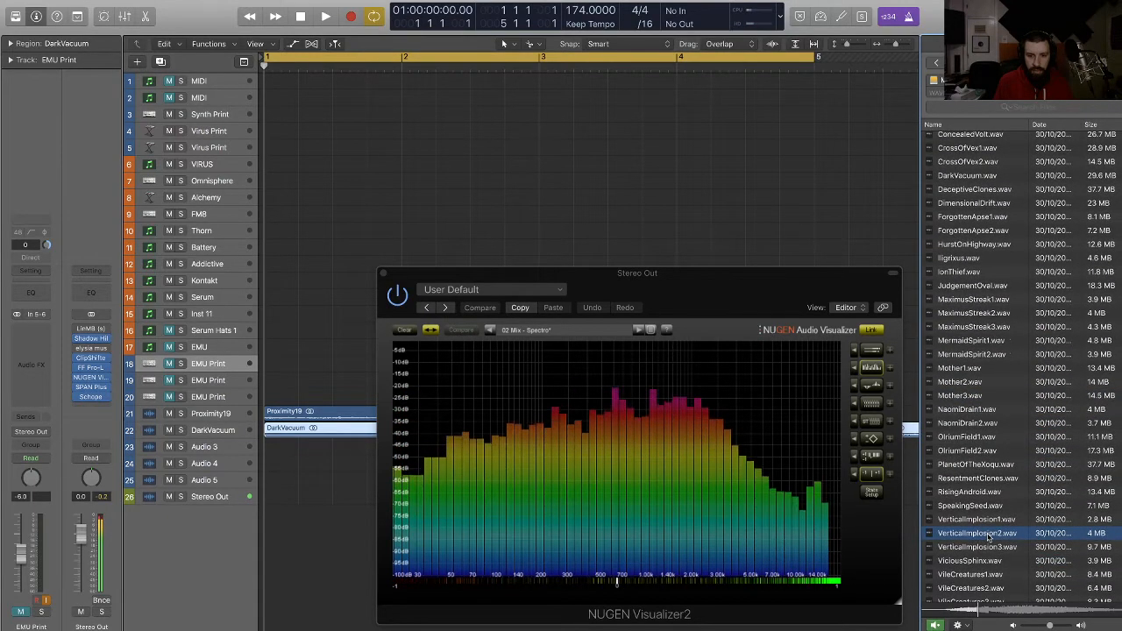
drag(978, 537, 272, 462)
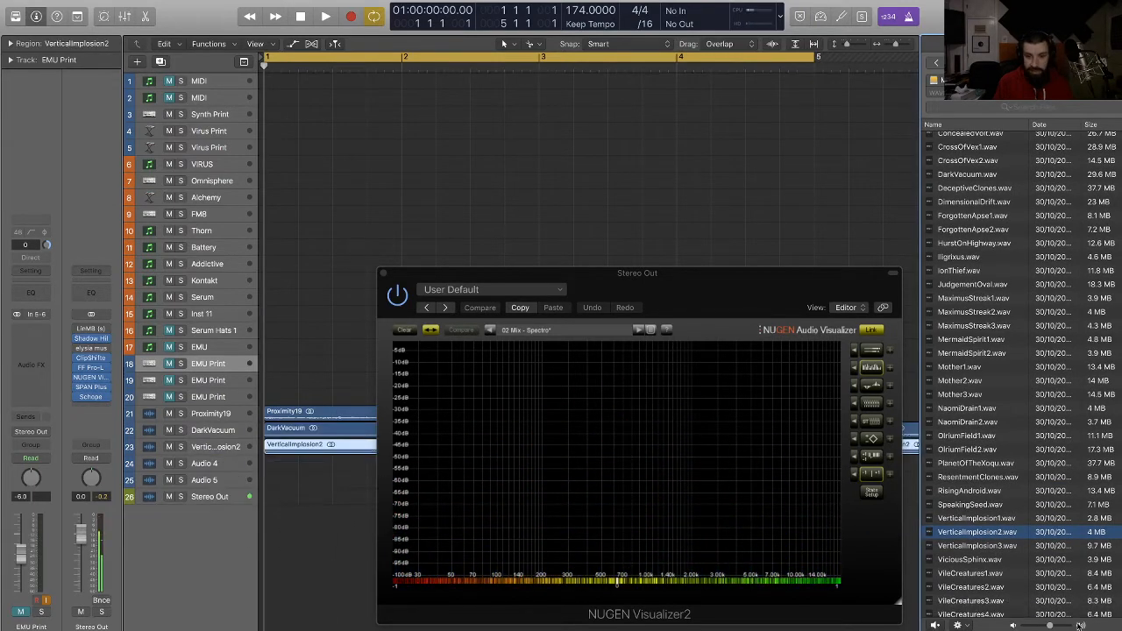
Step: Lower the sample preview volume slightly, then return to Sample Packs and open the CONTRITE _ MY_SOUNDS folder
drag(1051, 625, 1046, 625)
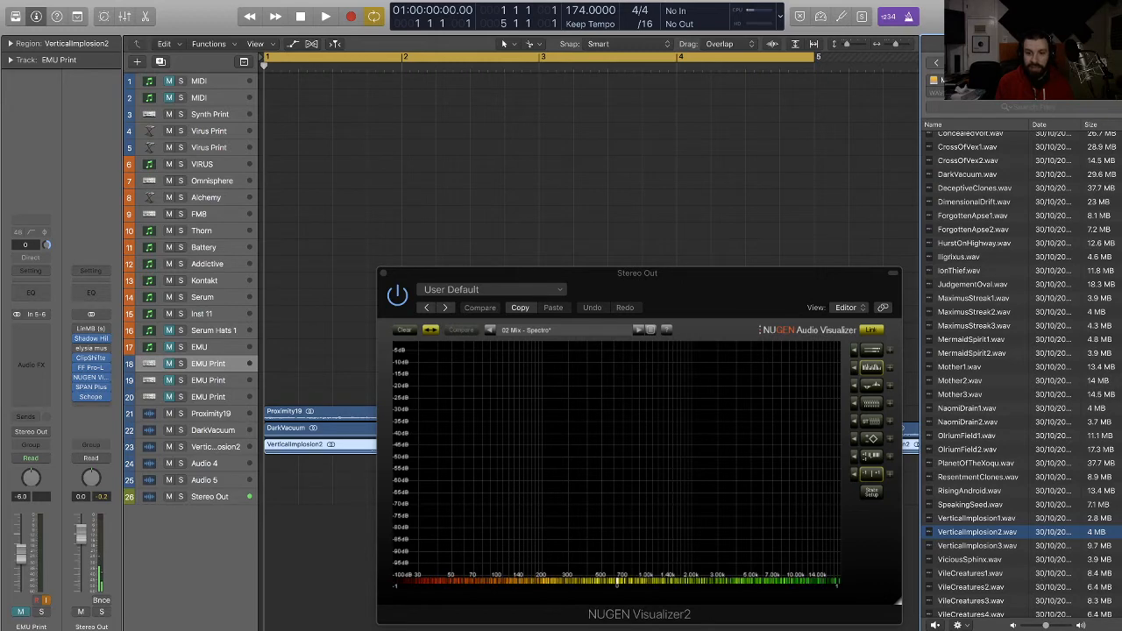
click(937, 62)
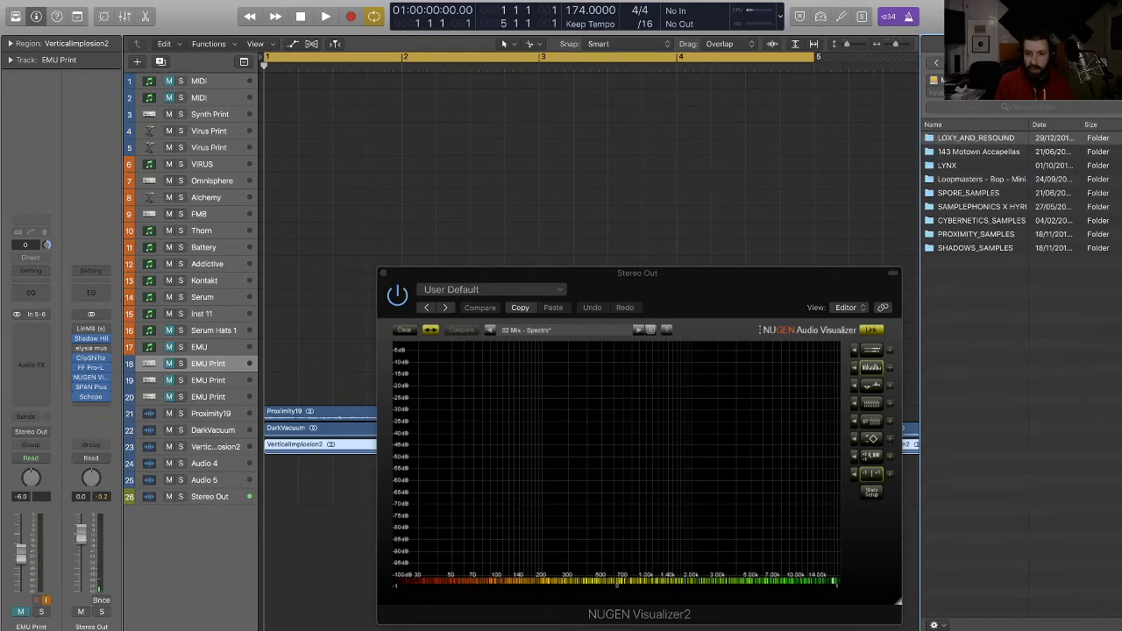
click(936, 62)
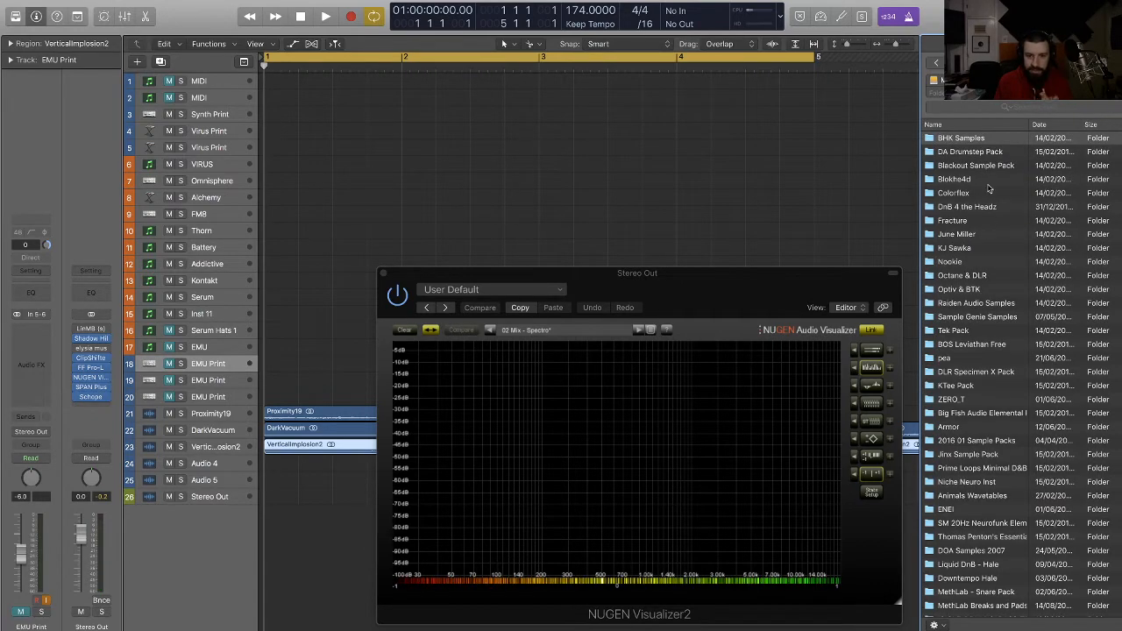
scroll(1008, 350, down, 15)
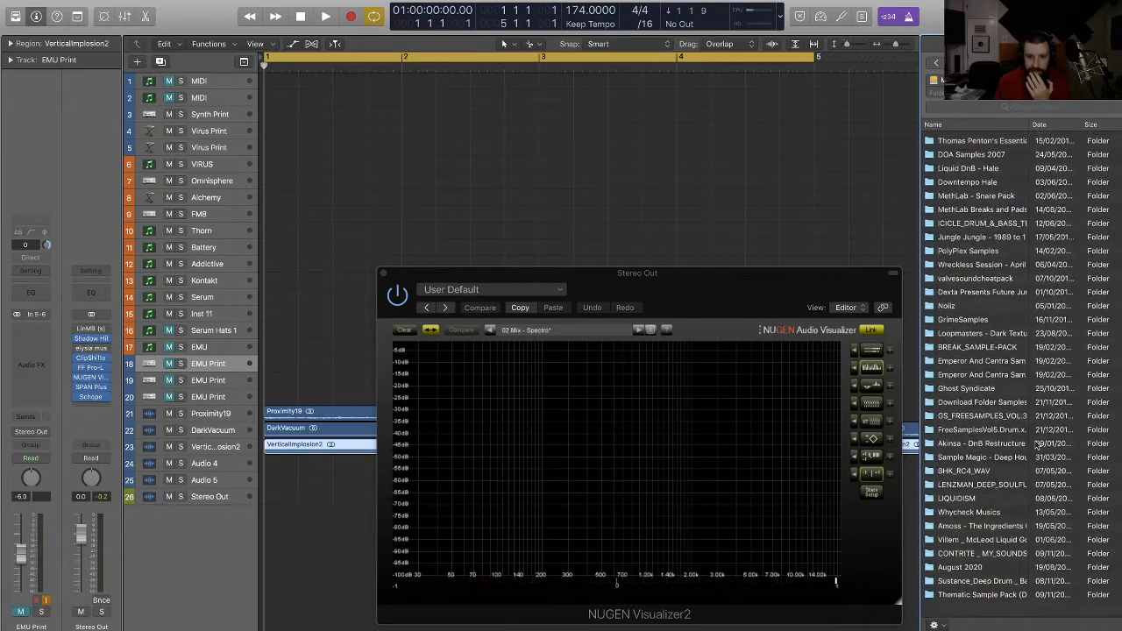
scroll(1037, 444, up, 1)
click(988, 570)
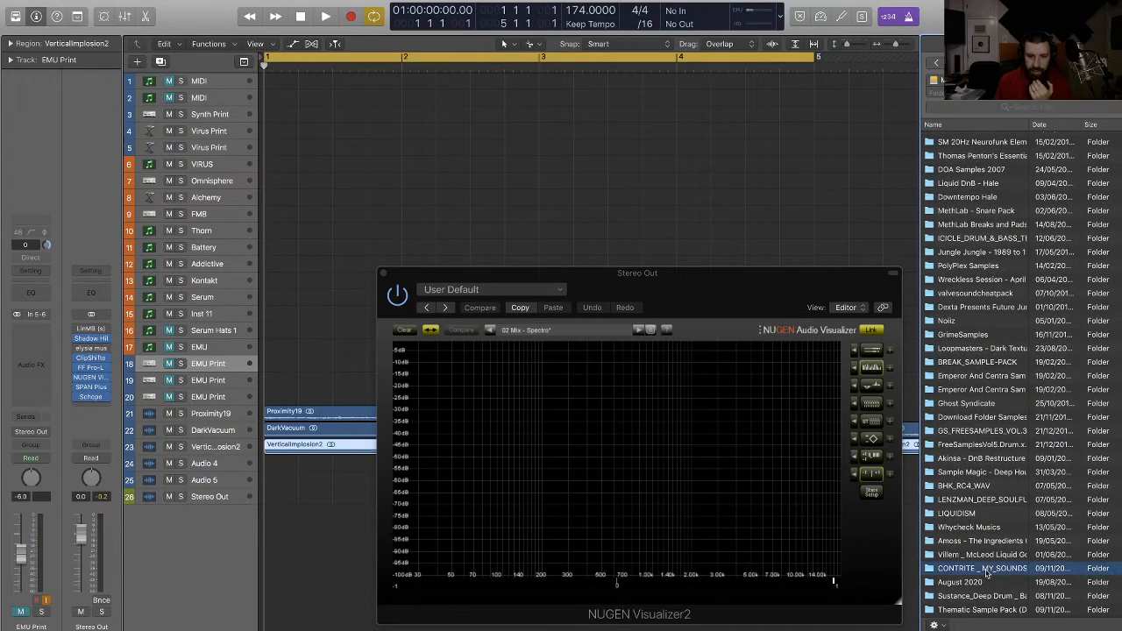
double_click(987, 570)
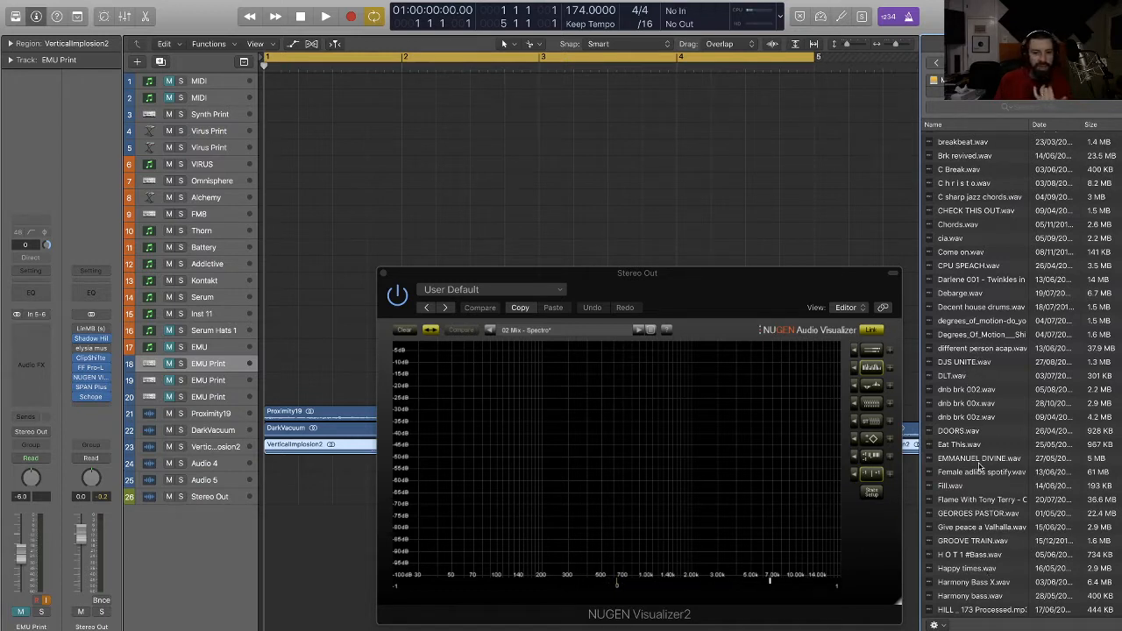
Step: Audition dnb brk 002.wav, move the NUGEN Visualizer window clear of the audio tracks, and place the sample at bar 1 on Audio 4
click(971, 392)
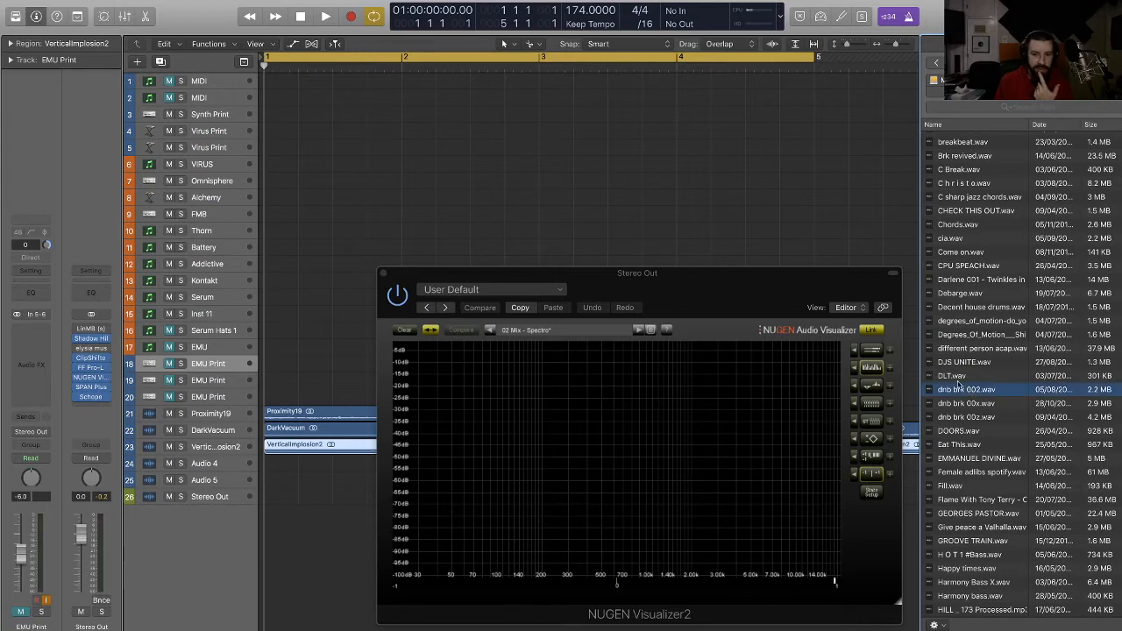
drag(688, 299, 671, 63)
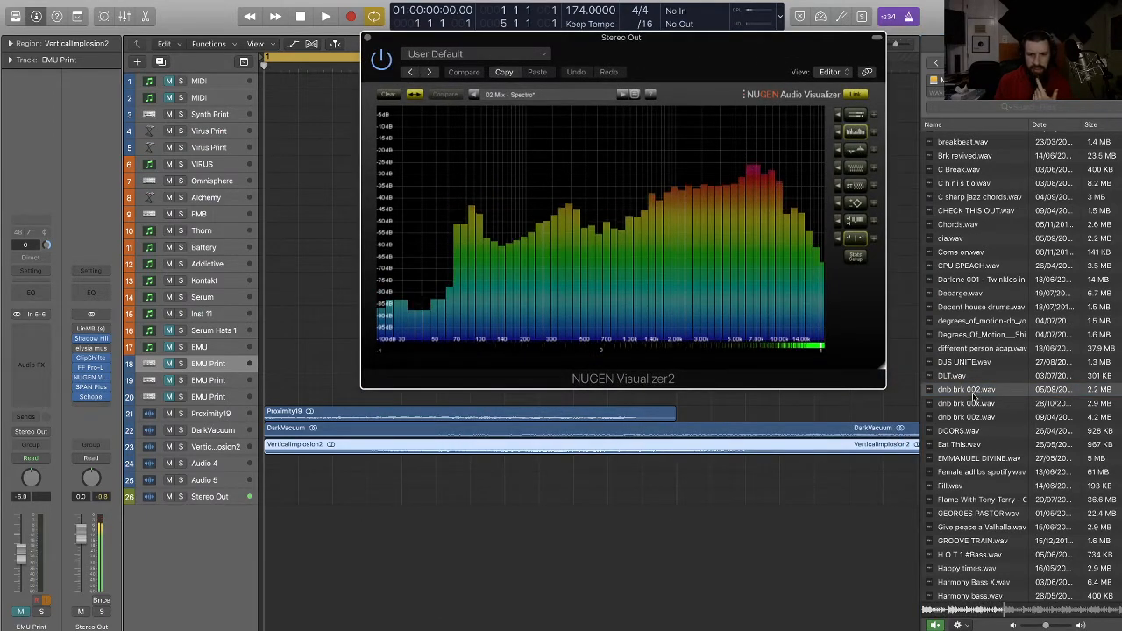
drag(972, 391, 272, 466)
click(529, 506)
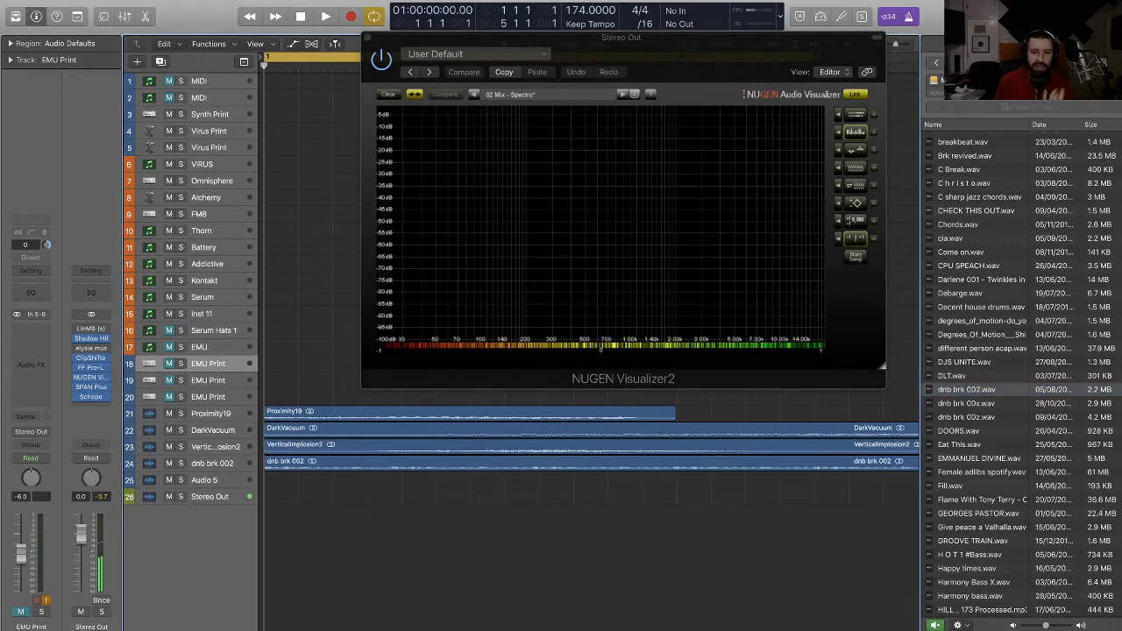
Step: Find and audition Female adlibs spotify.wav, and place it at bar 1 on the Audio 5 track
scroll(978, 385, down, 5)
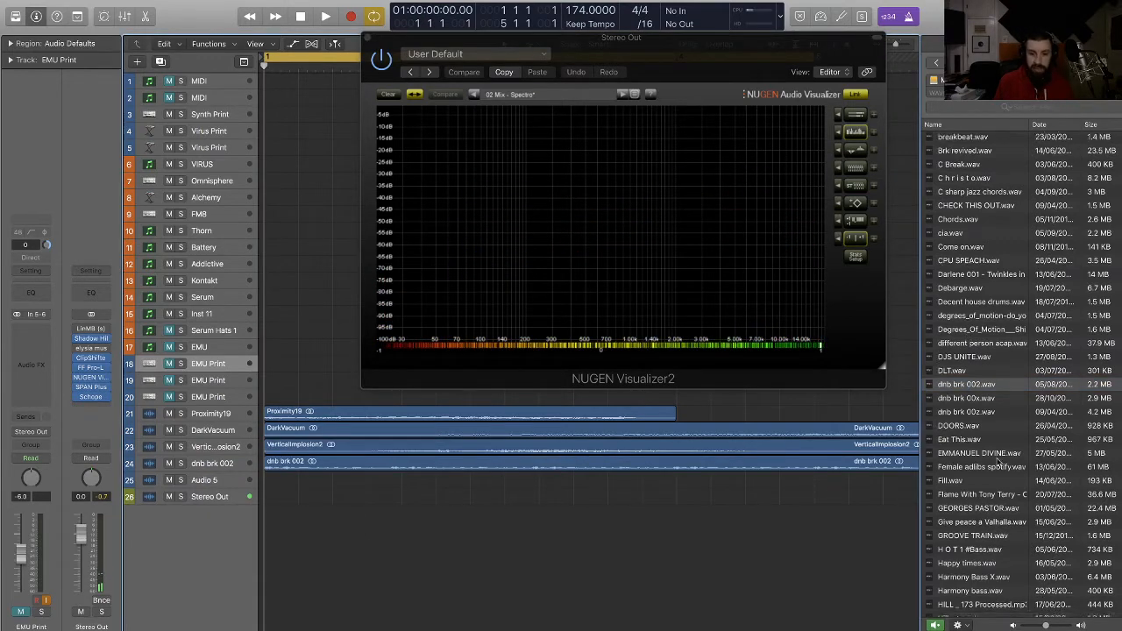
scroll(994, 426, up, 2)
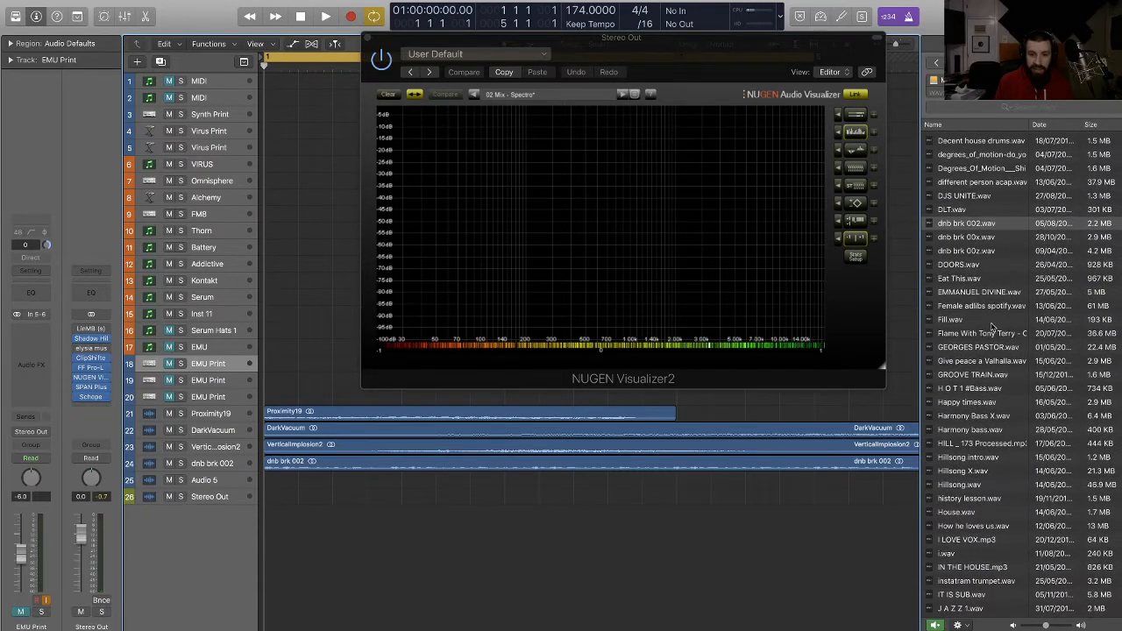
click(971, 306)
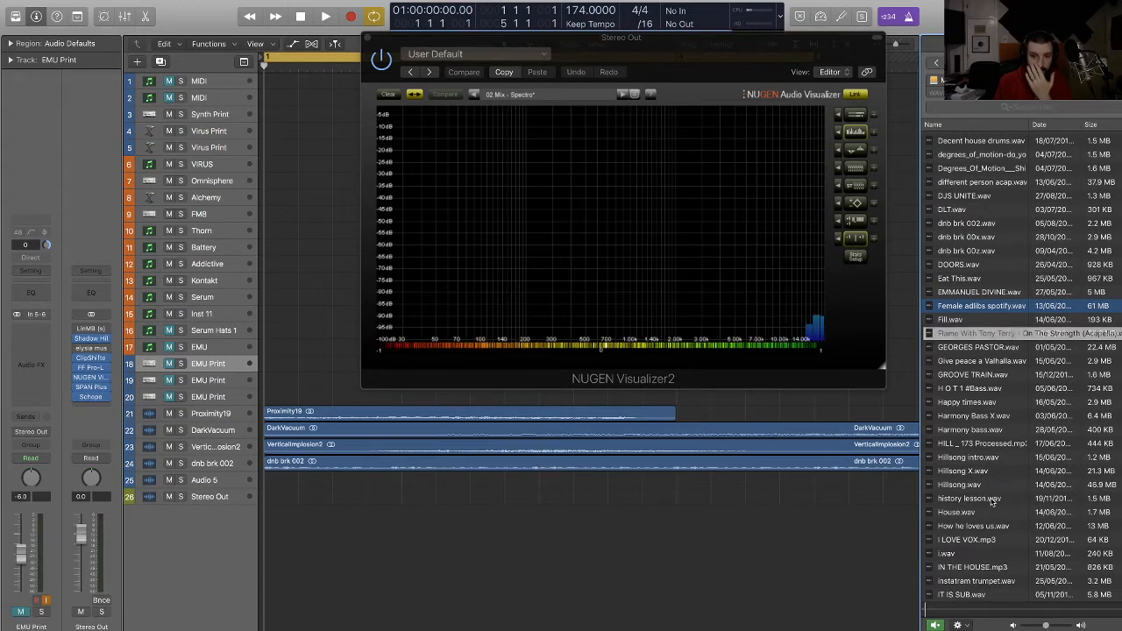
click(986, 610)
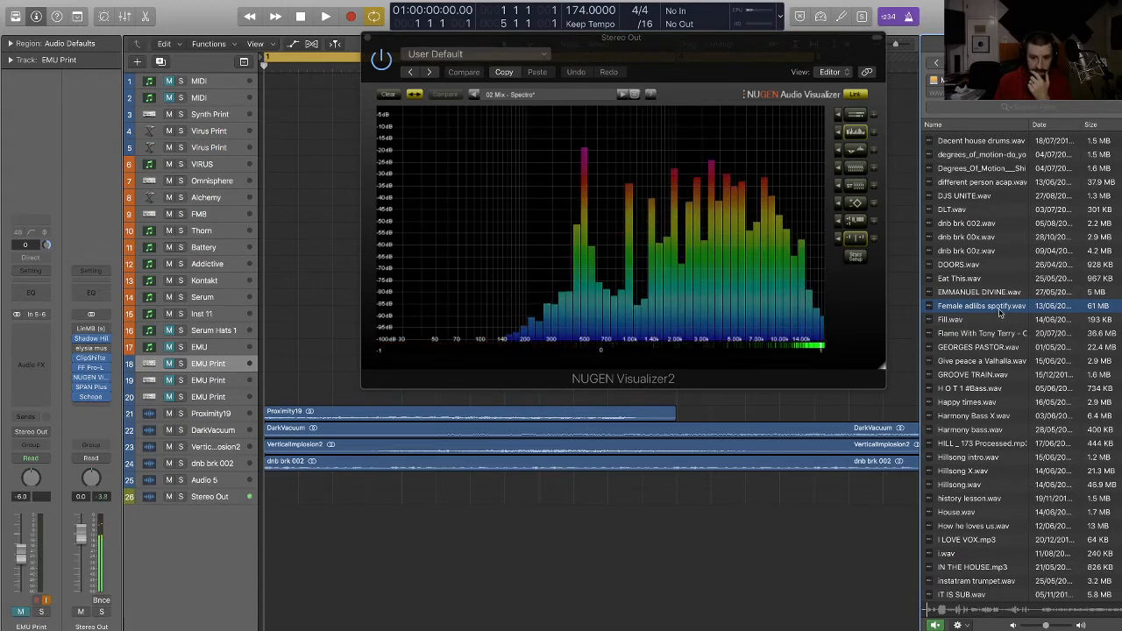
drag(973, 306, 263, 481)
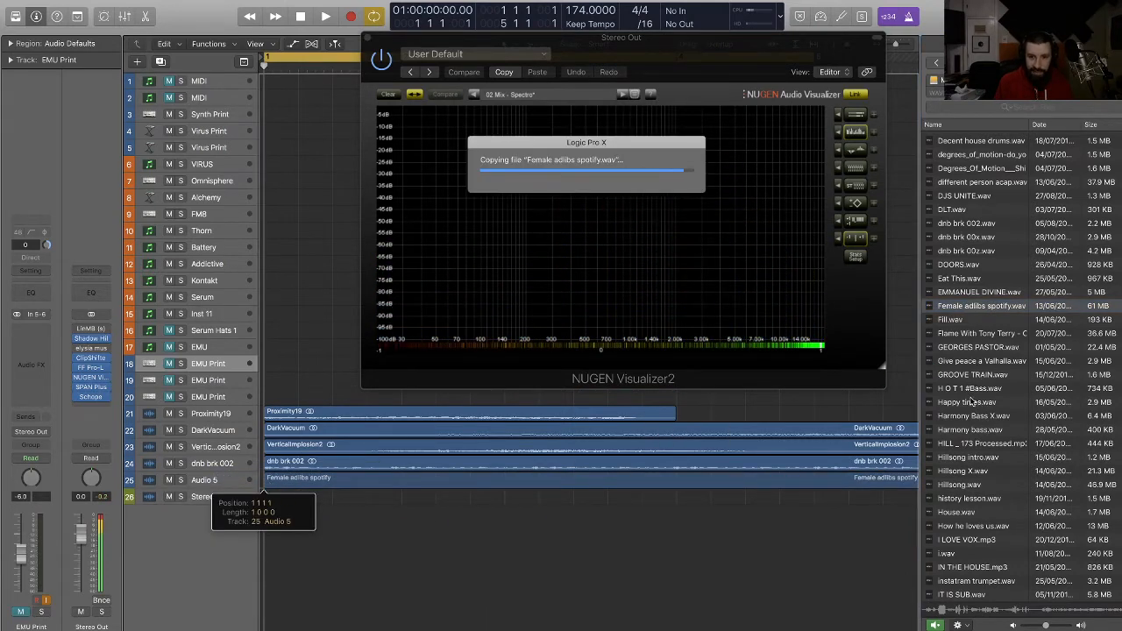
Step: Audition Happy times.wav and Harmony Bass X.wav, and place Harmony Bass X.wav at bar 1 on a new audio track
click(969, 403)
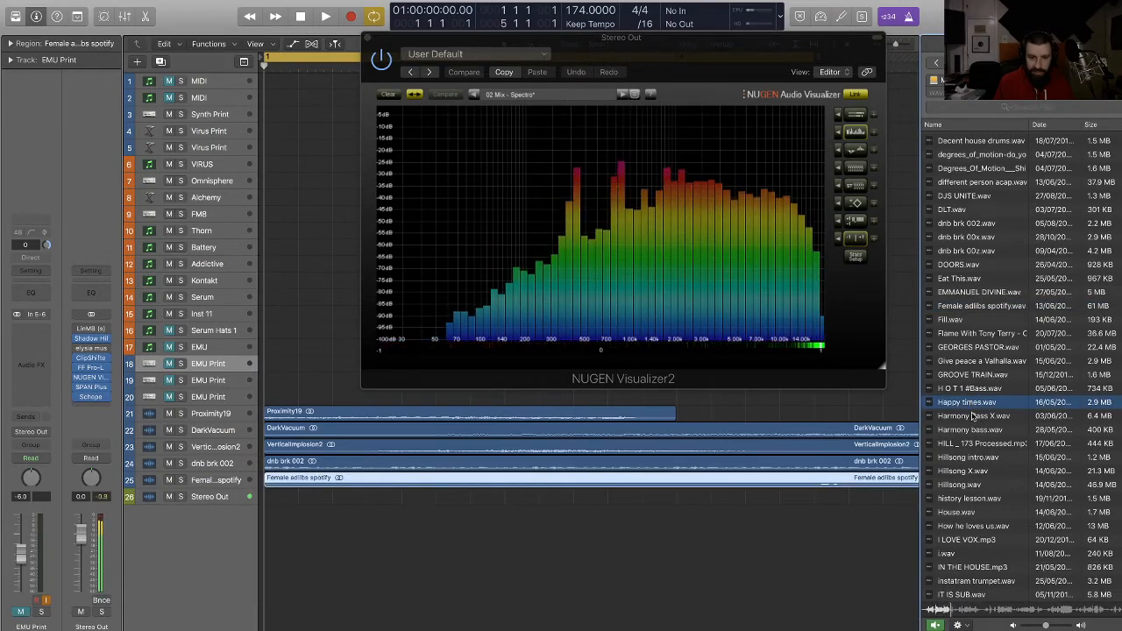
click(971, 416)
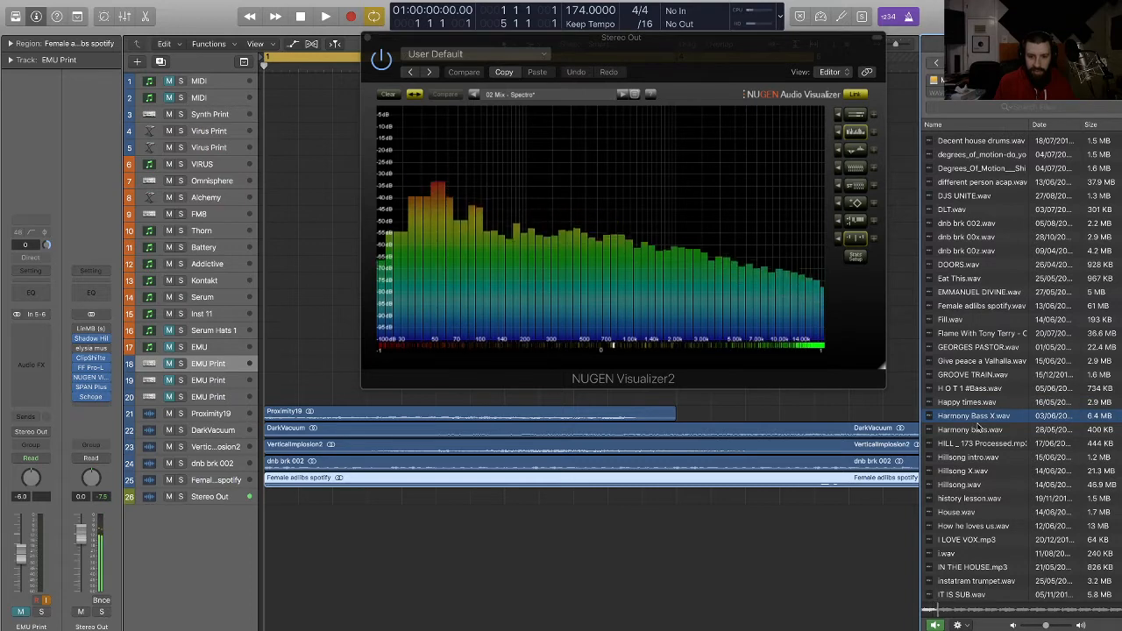
drag(978, 417, 274, 524)
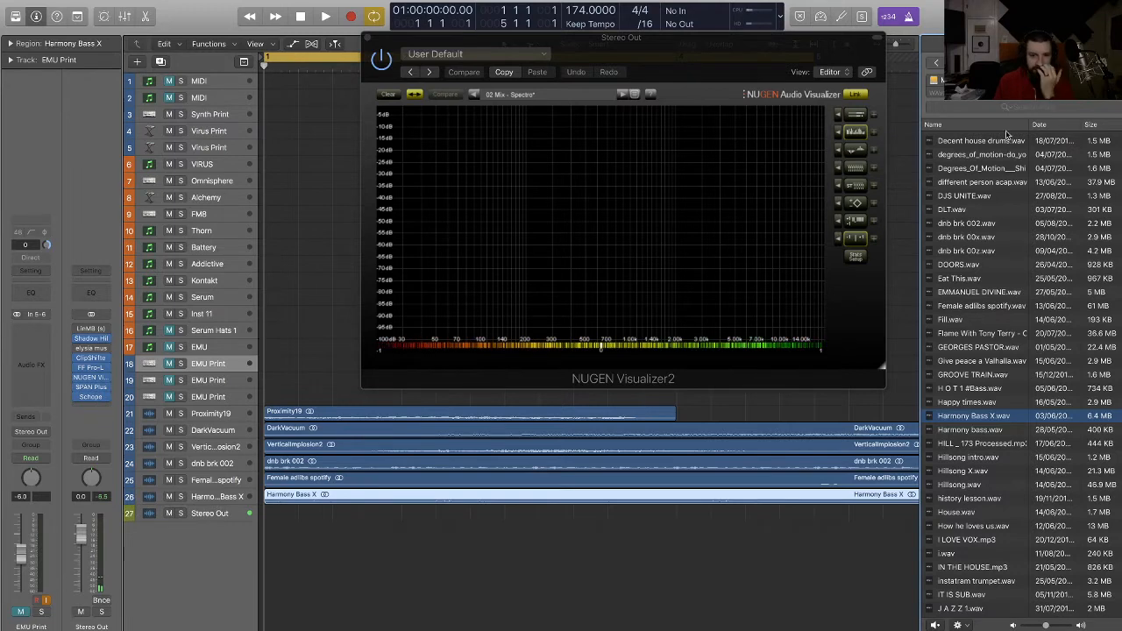
Step: Open the Drums folder of the Sustance_Deep Drum pack and place SUS_DD_BD VOL 3_KICK 01 at bar 1 on a new audio track
click(937, 63)
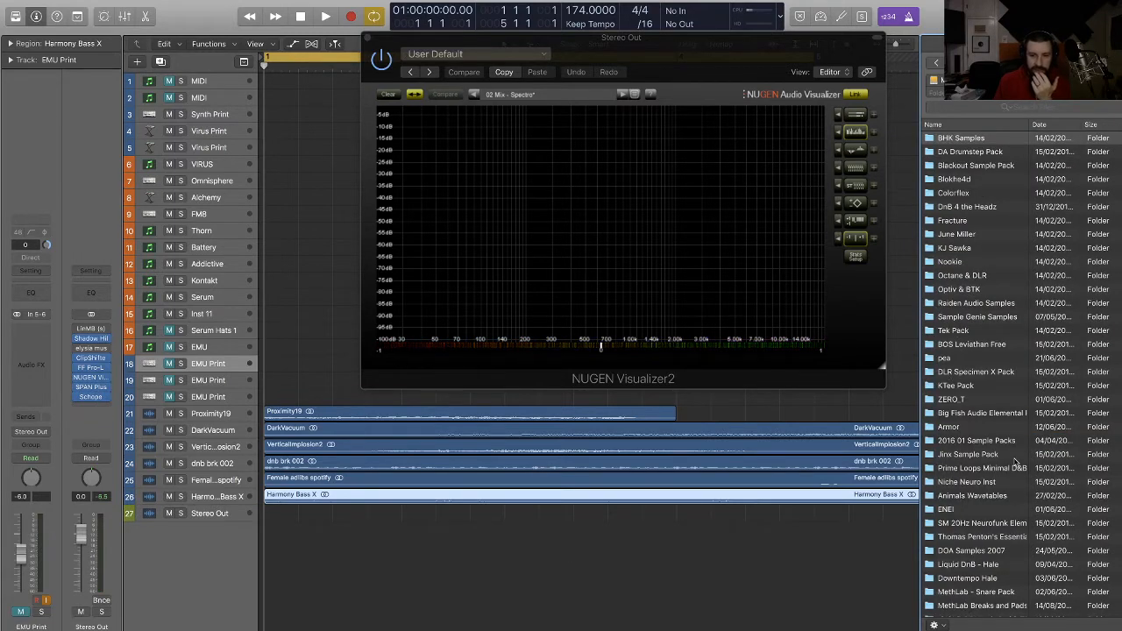
scroll(991, 341, down, 10)
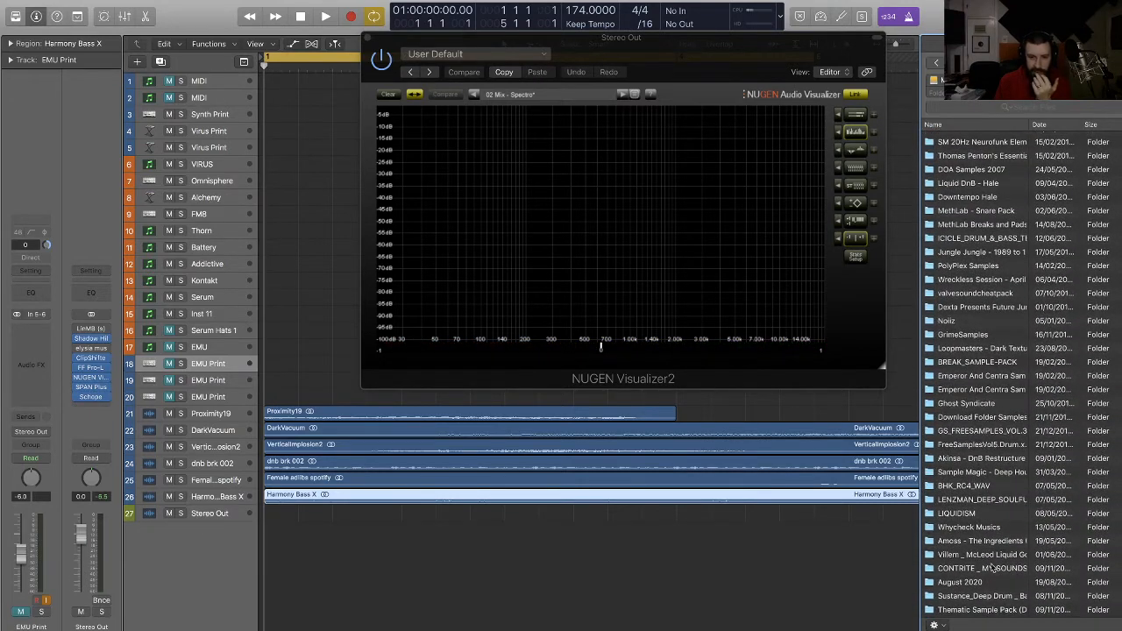
double_click(986, 598)
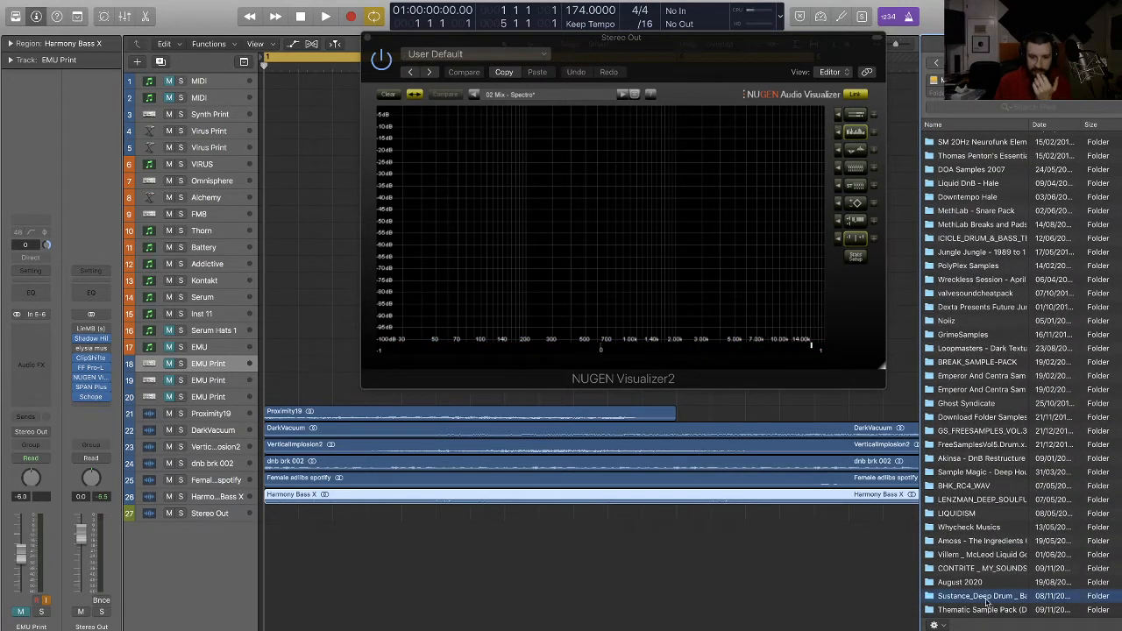
click(968, 141)
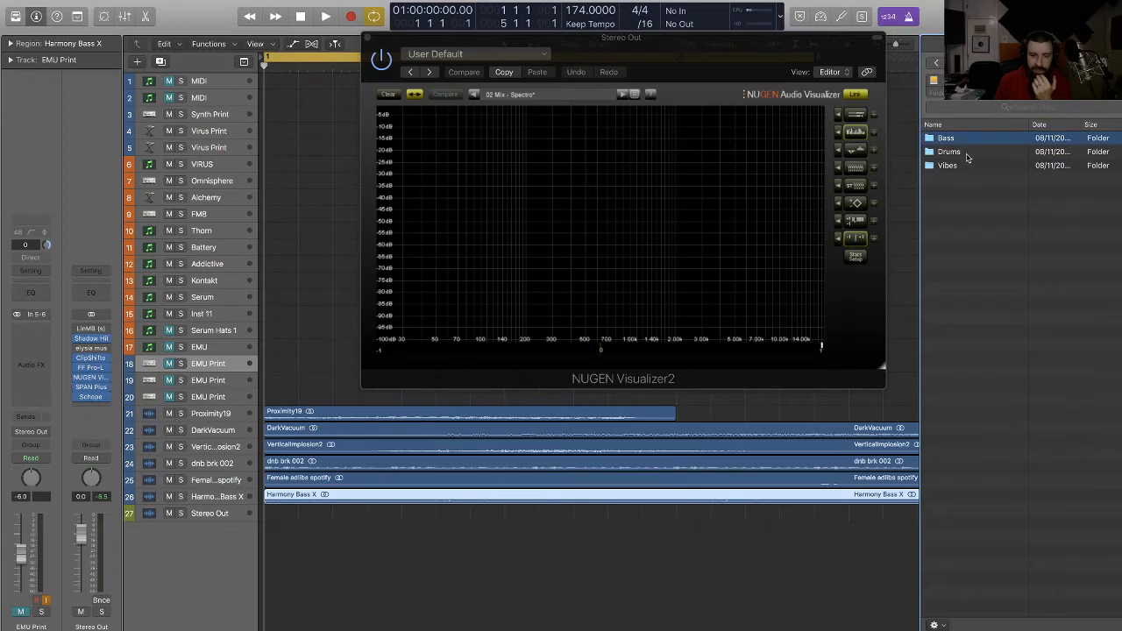
double_click(968, 155)
click(983, 164)
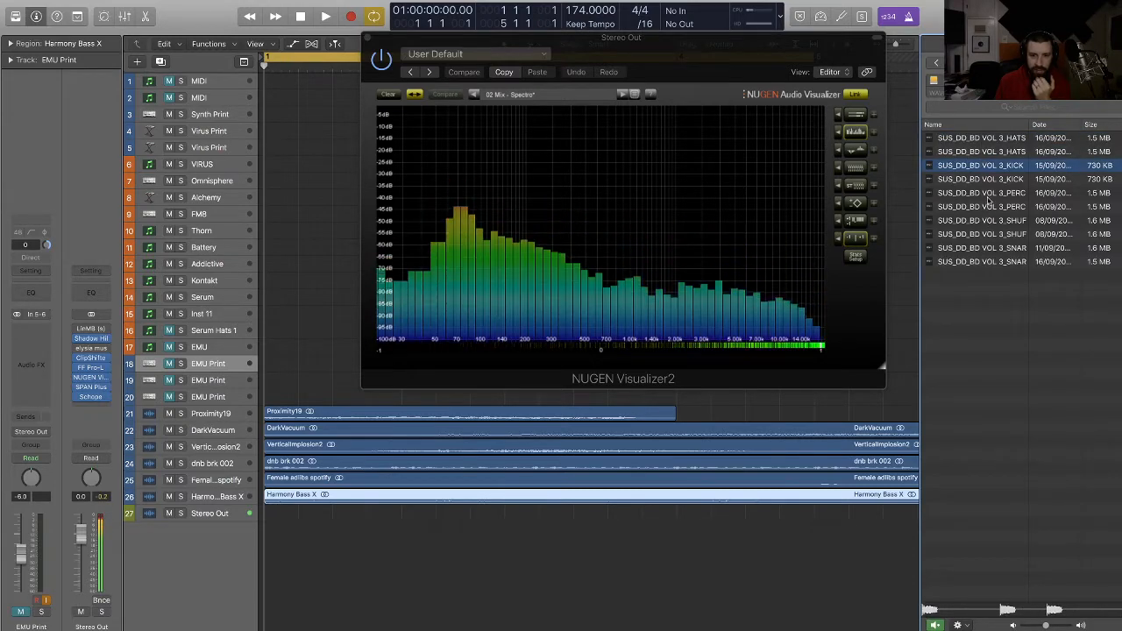
drag(984, 183, 269, 533)
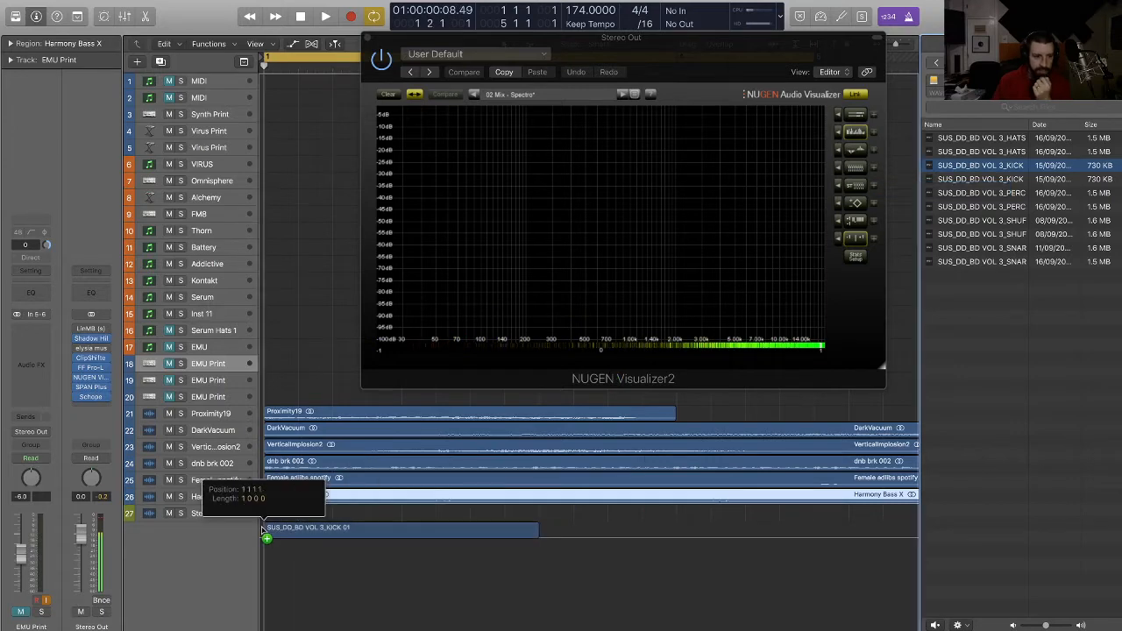
Step: Audition the second kick and hats loops, and place SUS_DD_BD VOL 3_HATS 02 at bar 1 on a new audio track
click(982, 180)
click(986, 154)
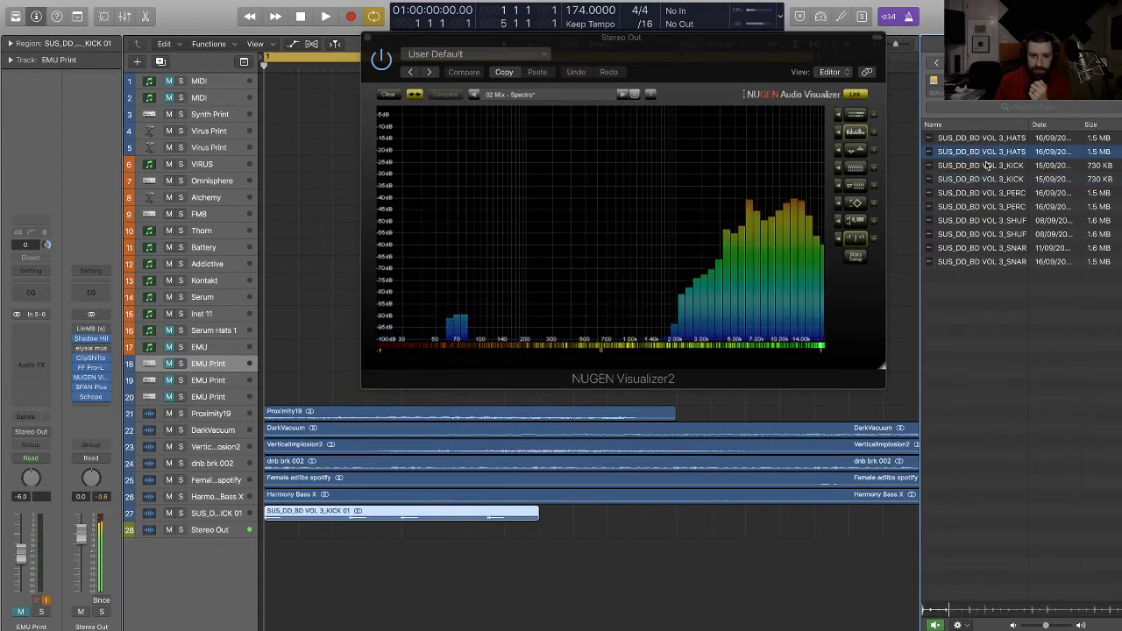
drag(982, 152, 278, 553)
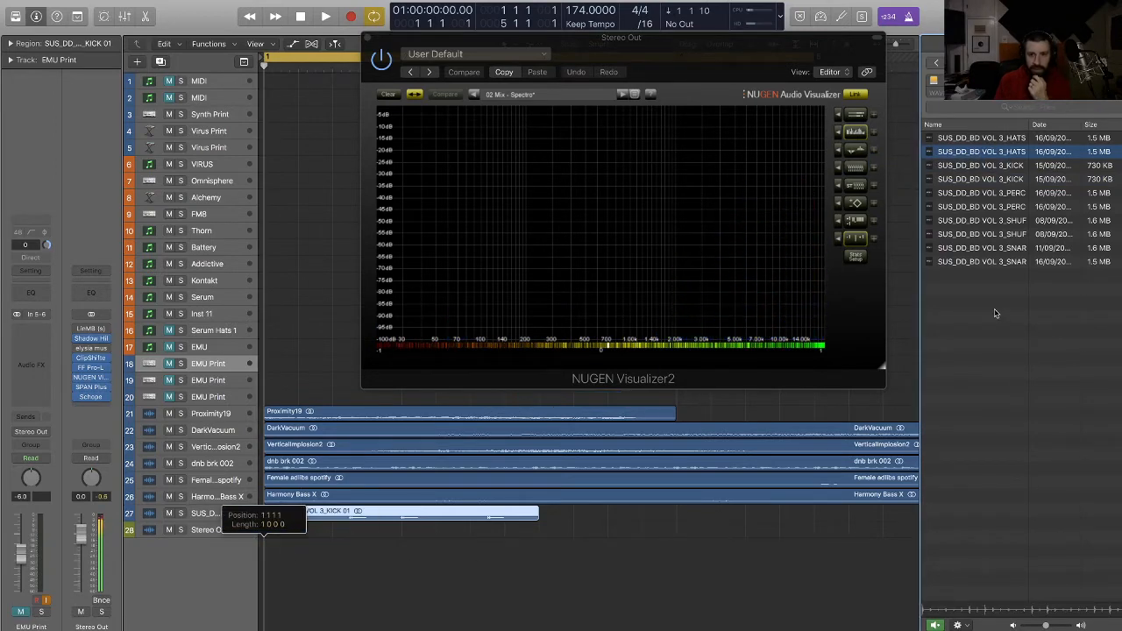
Step: Audition the shuffle and snare loops, and place SUS_DD_BD VOL 3_SNARE 02 at bar 1 on a new audio track
click(984, 234)
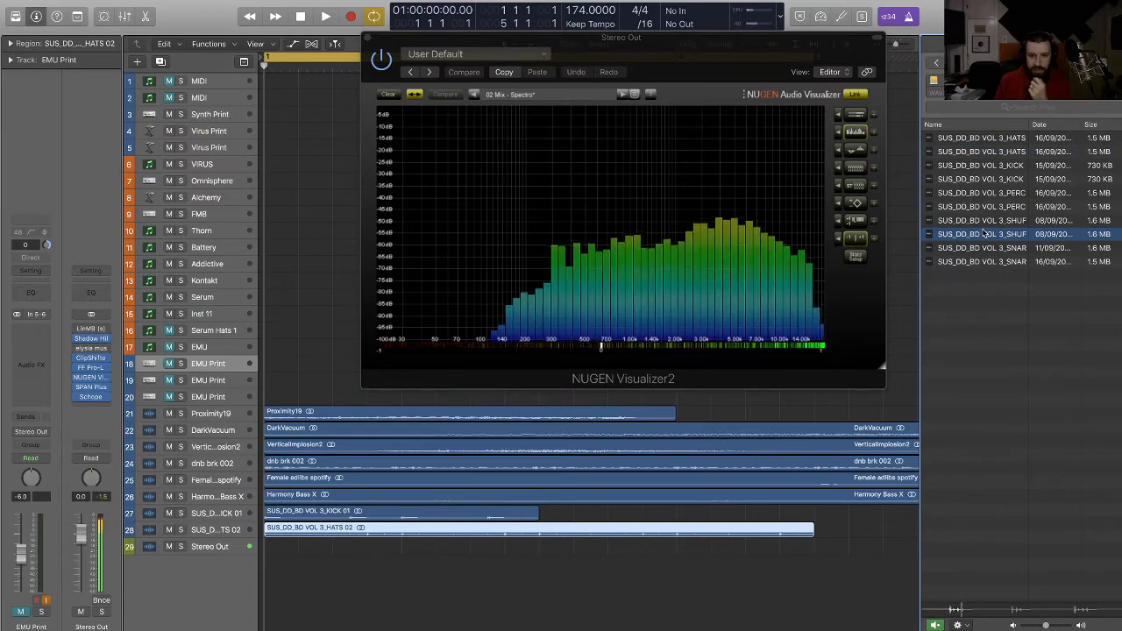
click(989, 221)
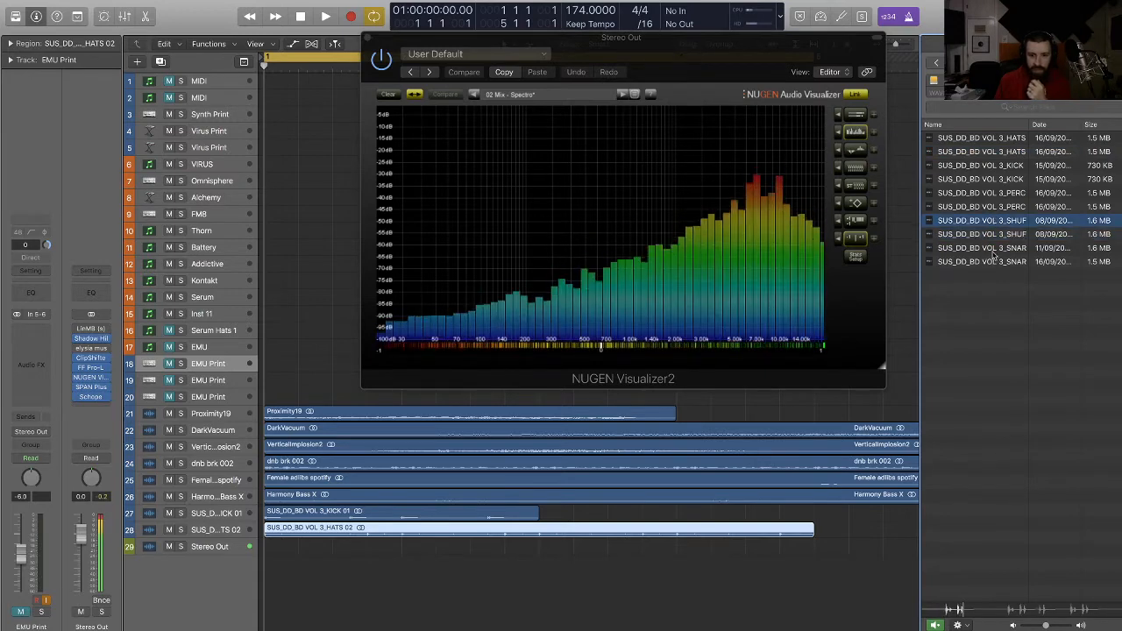
click(994, 251)
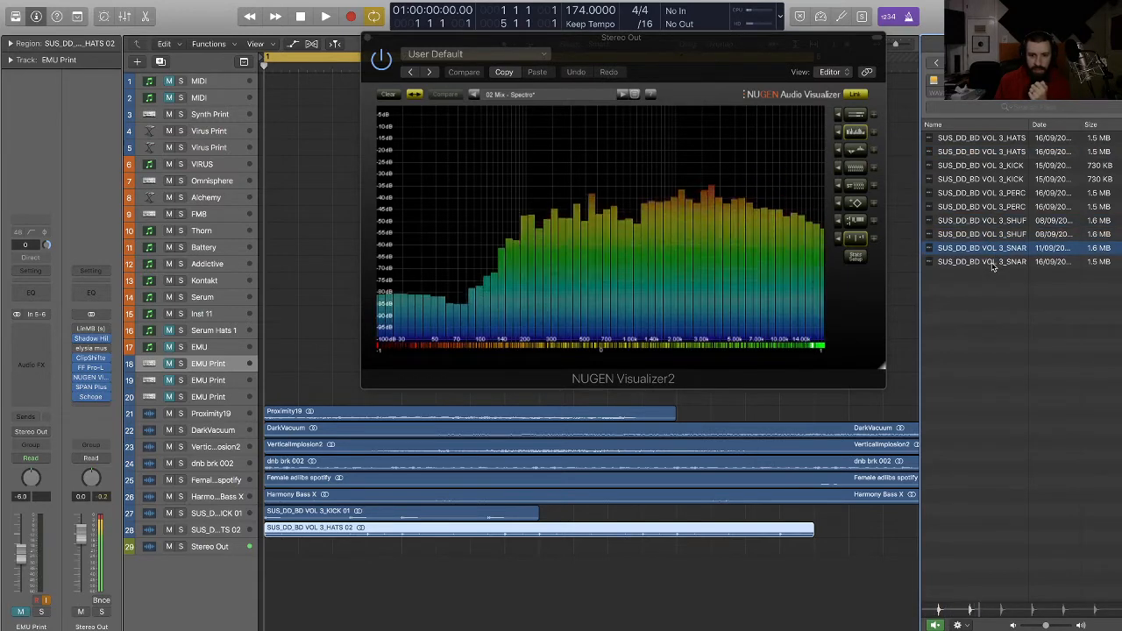
click(993, 261)
drag(993, 261, 270, 566)
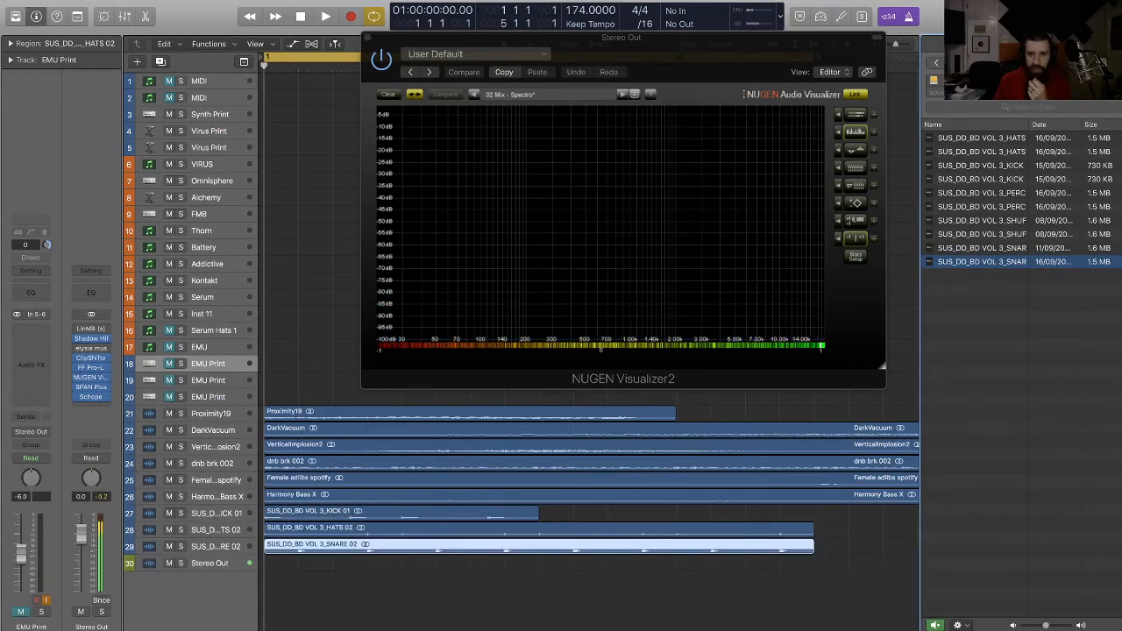
Step: Open the pack's Vibes folder and place SUS_DD_BD VOL 3_MOOG 02 at bar 1 on a new audio track
click(936, 63)
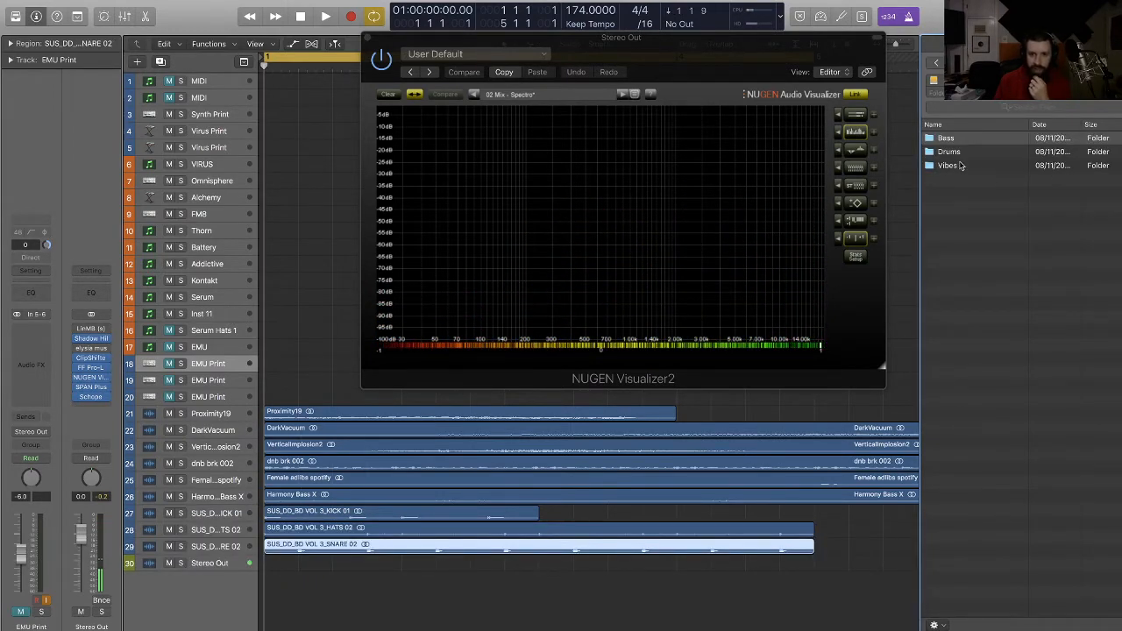
double_click(974, 166)
click(993, 179)
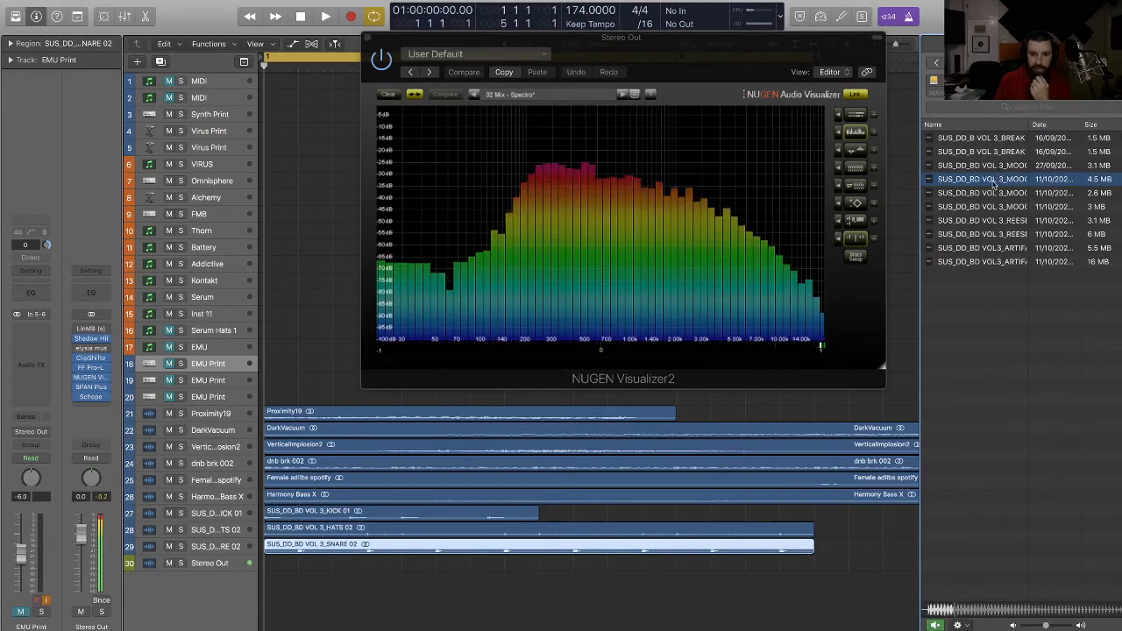
drag(994, 179, 380, 555)
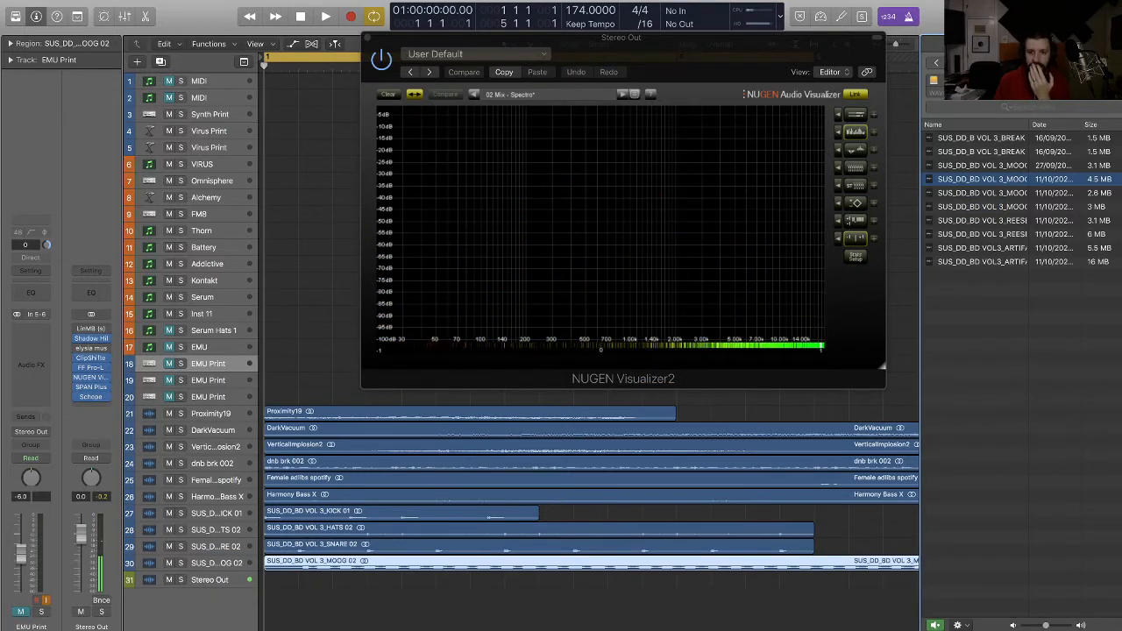
Step: Return to Sample Packs, open the Whycheck Musics folder, and place WYK- Bingo 2!.Oct18 - 5A.wav at bar 1 on a new audio track
key(super+Up)
key(super+Up)
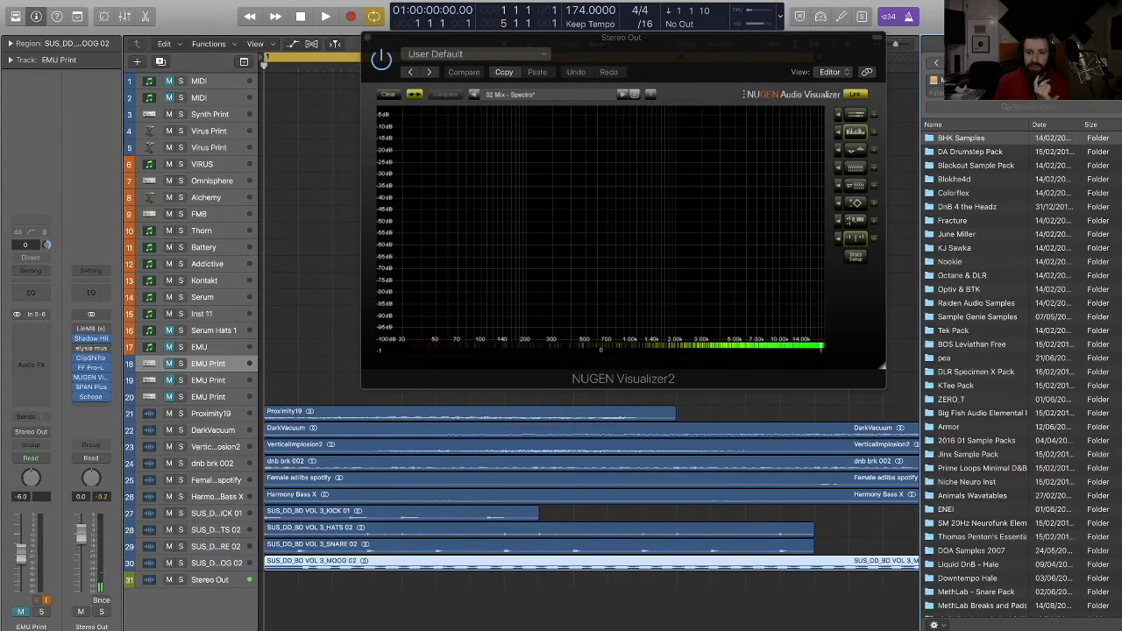
scroll(1004, 281, down, 10)
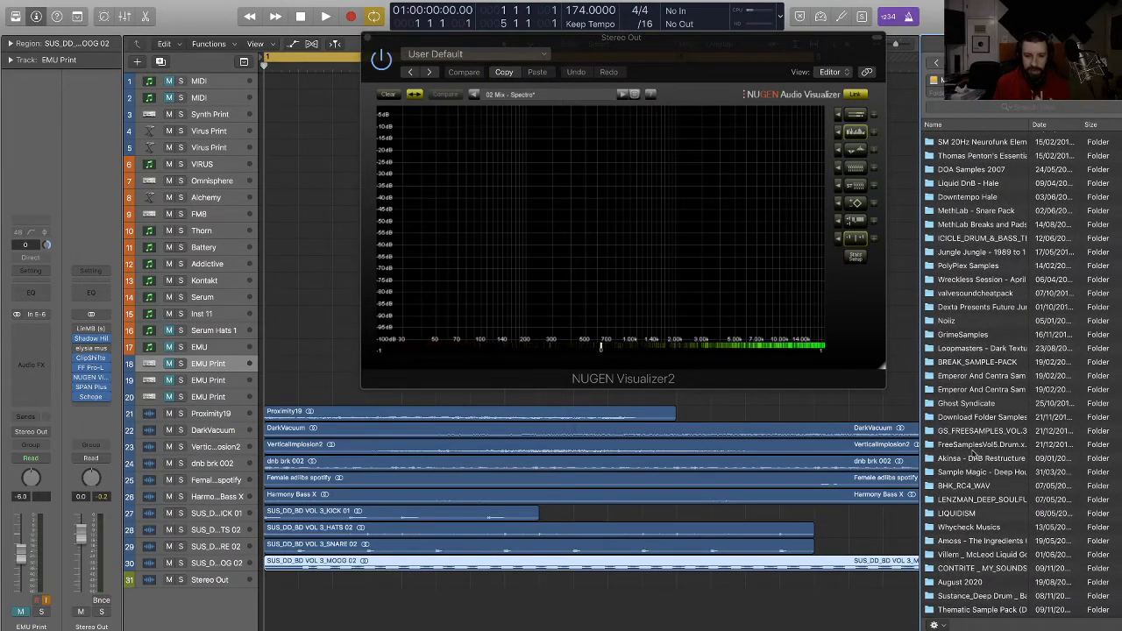
click(994, 530)
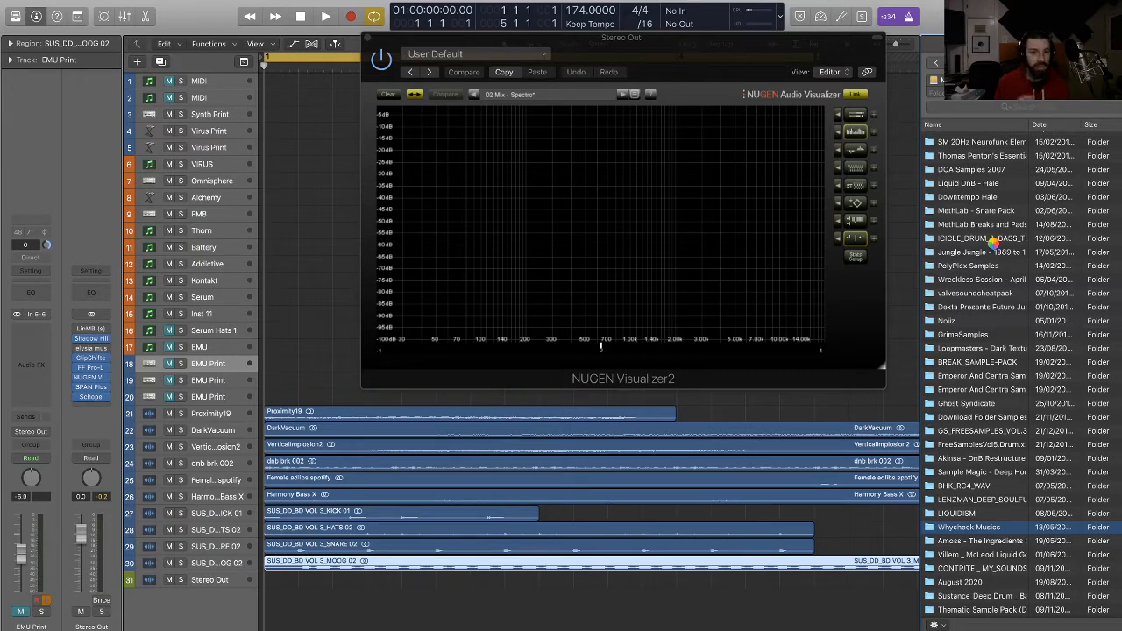
key(Right)
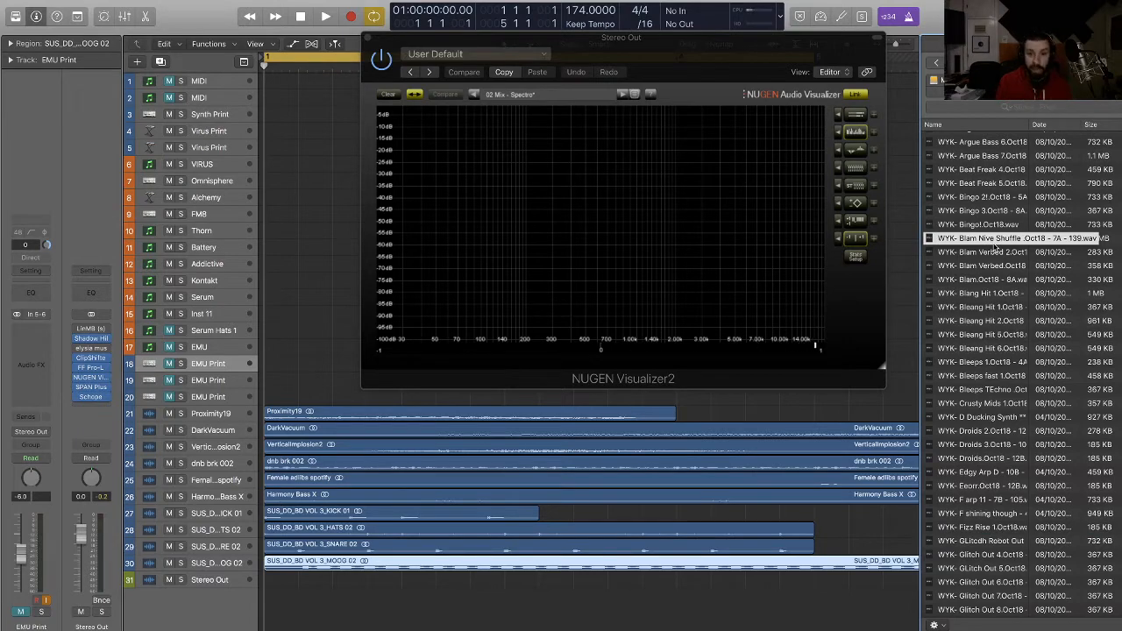
click(980, 198)
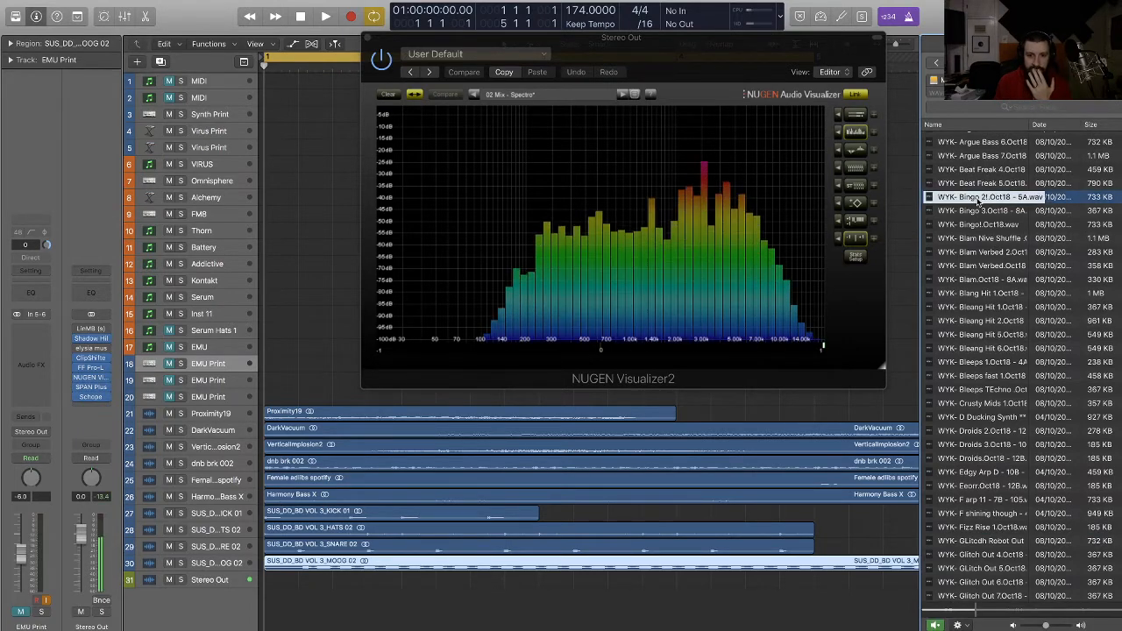
drag(979, 198, 265, 601)
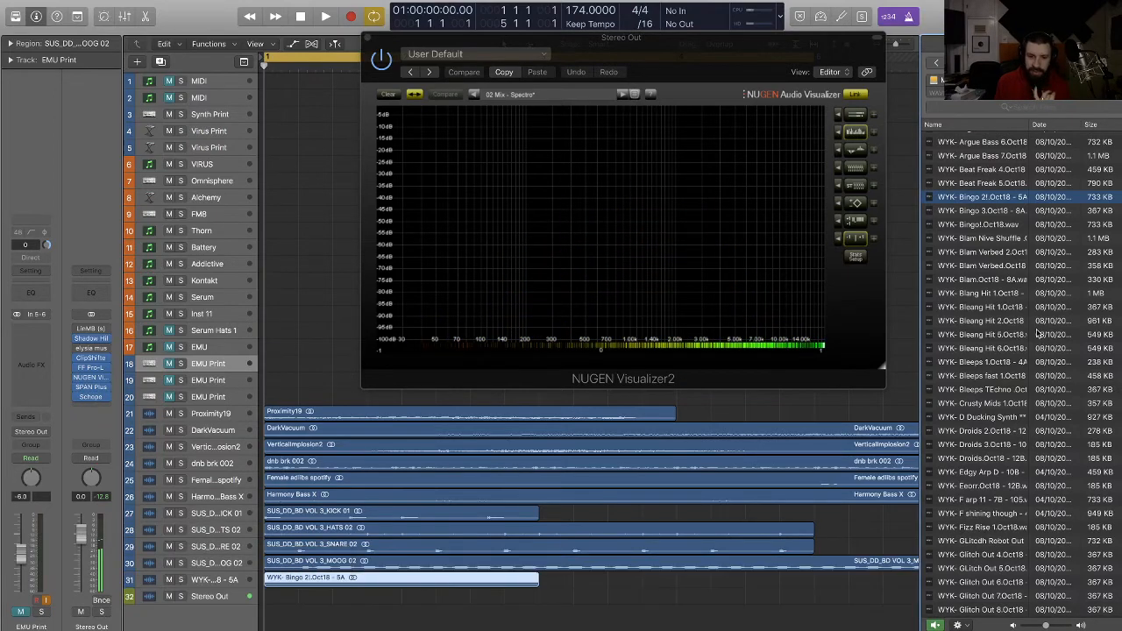
Step: Audition WYK-C Crunch Note 2 - 5A - 121 and place it at bar 1 on a new audio track
scroll(1009, 368, down, 10)
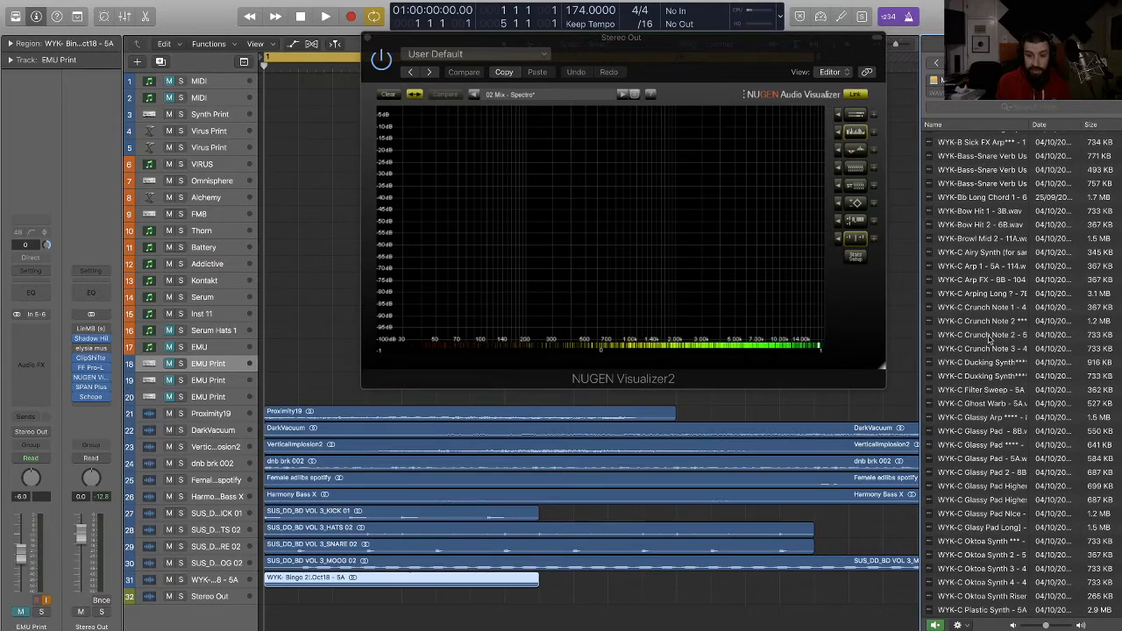
click(990, 338)
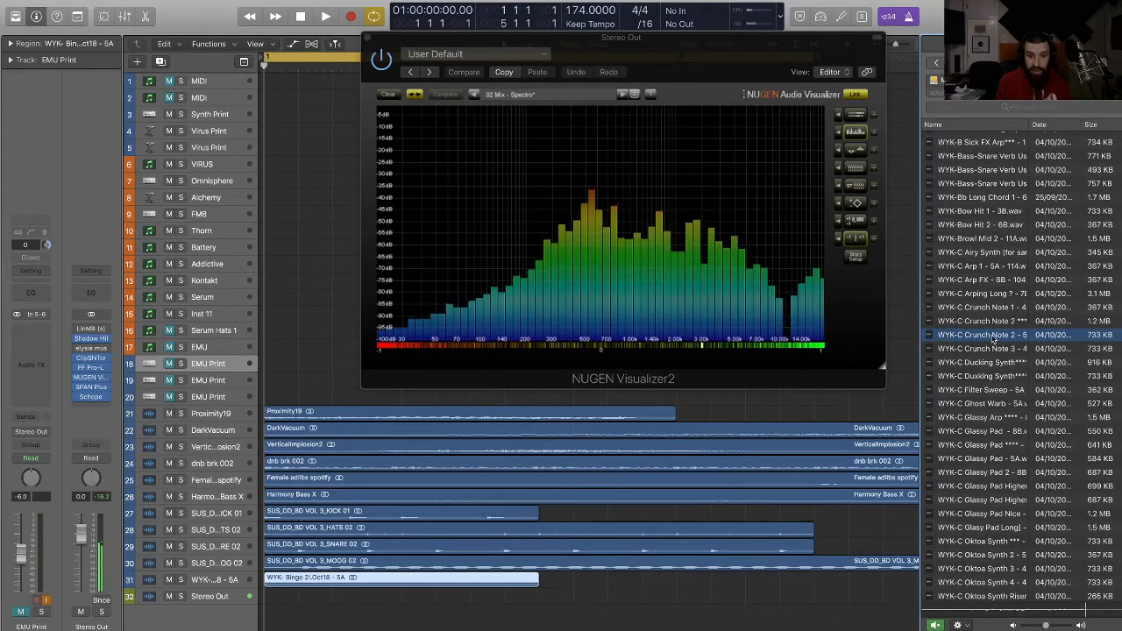
drag(993, 339, 275, 607)
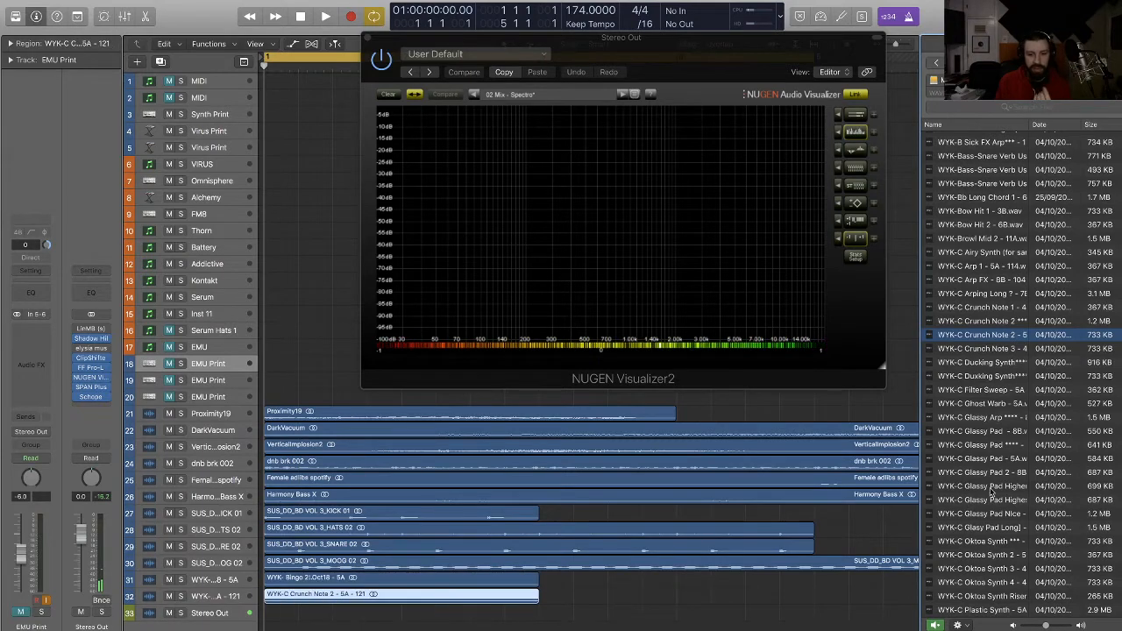
Step: Audition WYK-C Rev Riser Ting - 8B - 134.wav and place it at bar 1 on a new audio track
scroll(992, 493, down, 5)
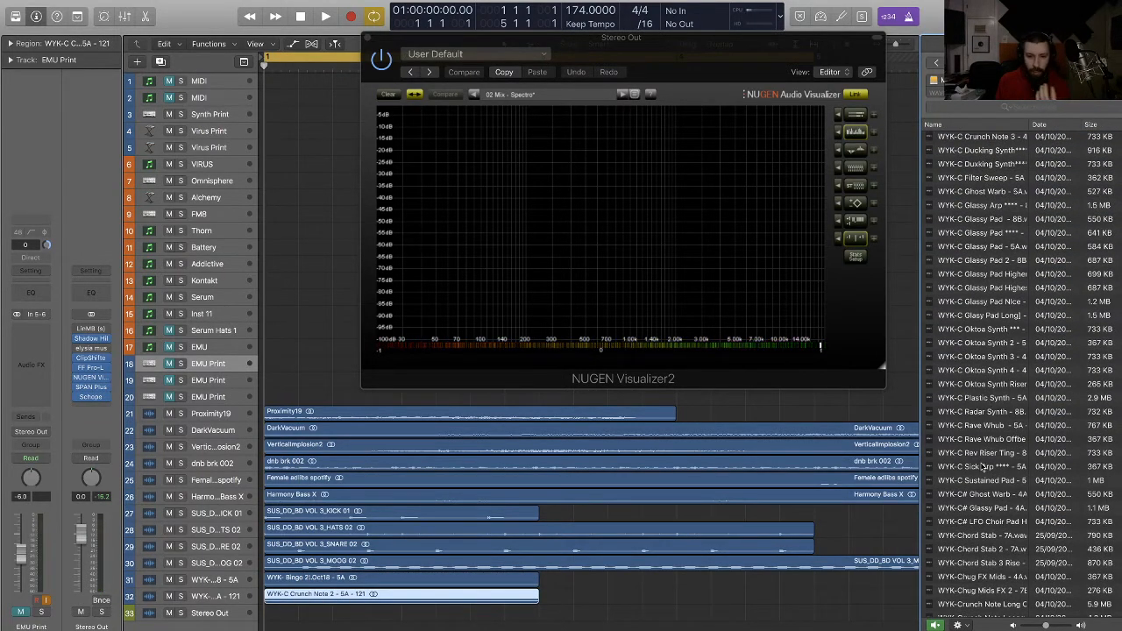
click(982, 453)
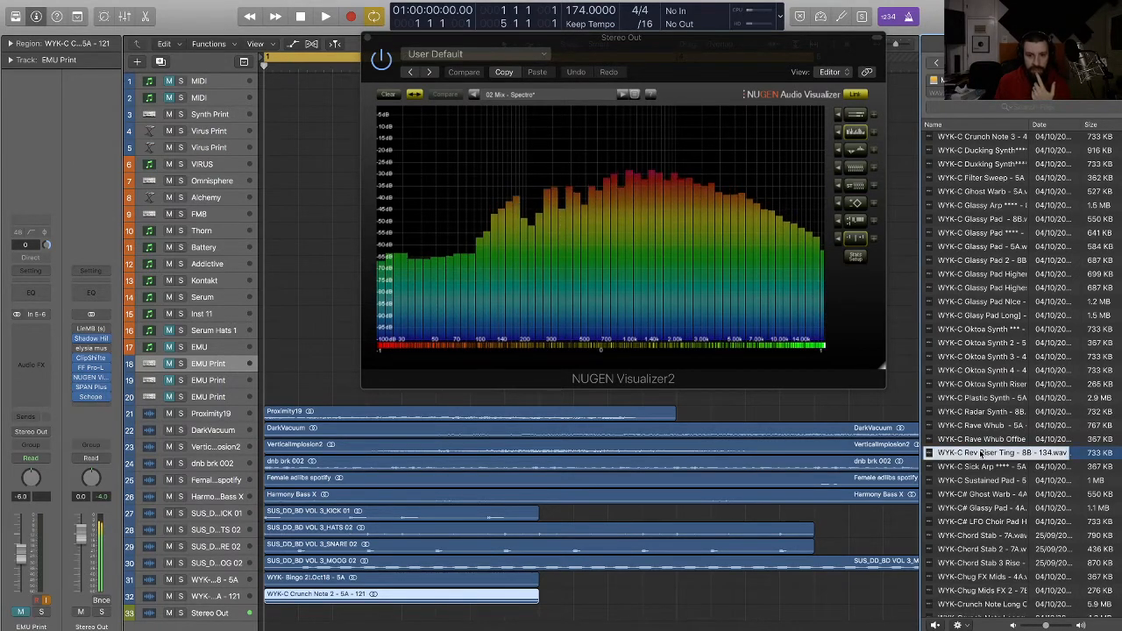
drag(981, 456, 289, 618)
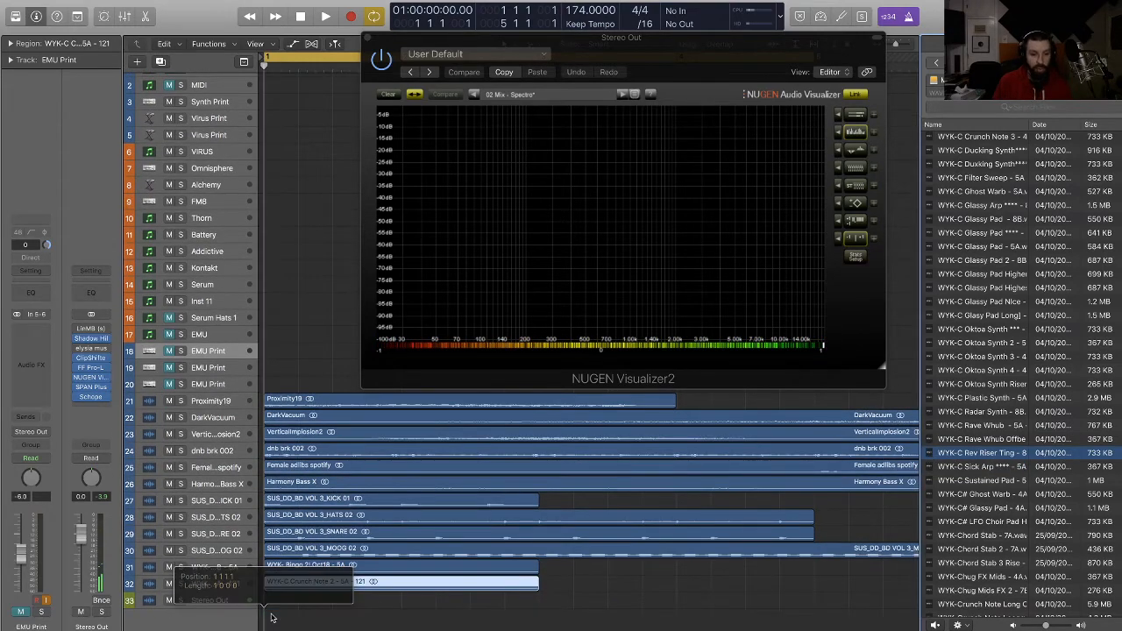
Step: Audition the WYK-F Broken Circuit sample and browse the remaining WYK samples for another sound
scroll(986, 481, down, 15)
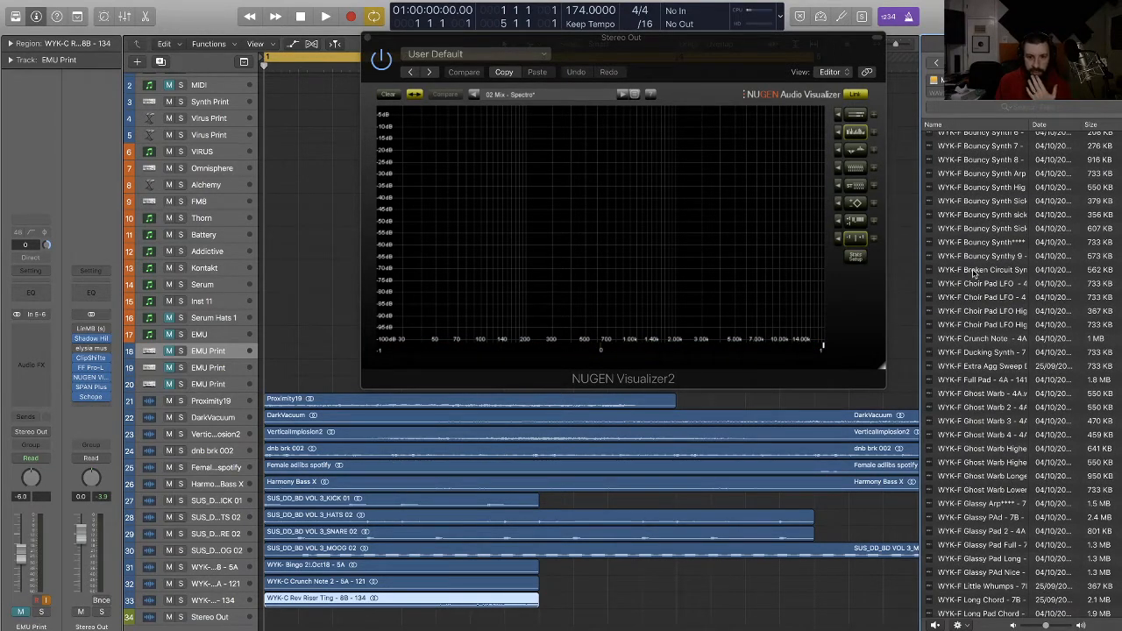
click(973, 274)
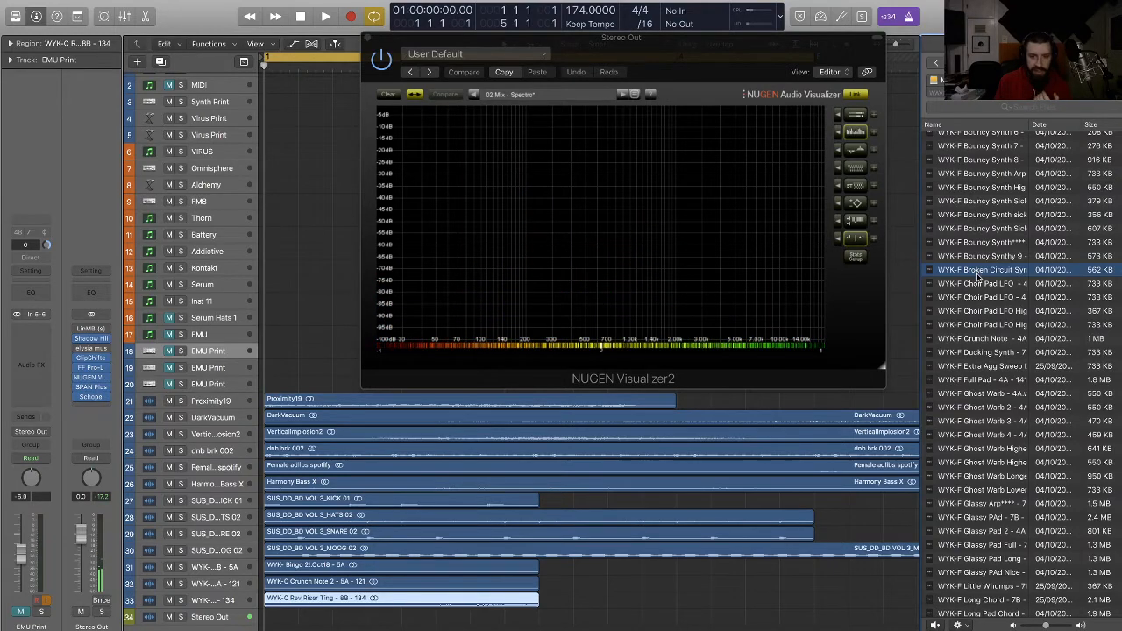
scroll(1000, 408, down, 10)
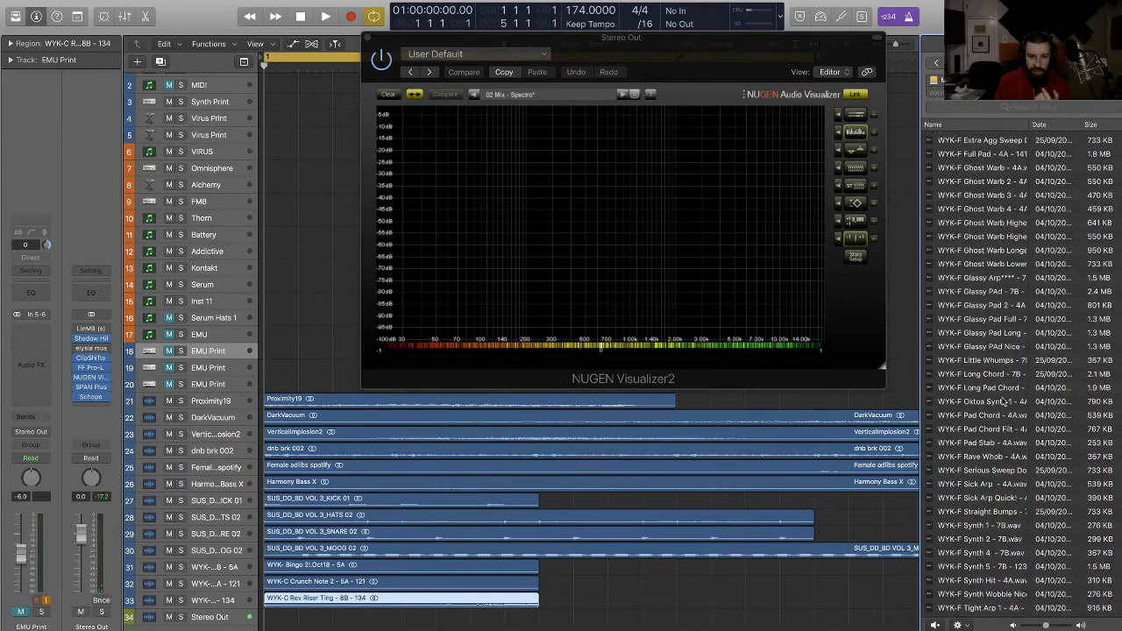
scroll(1004, 399, up, 15)
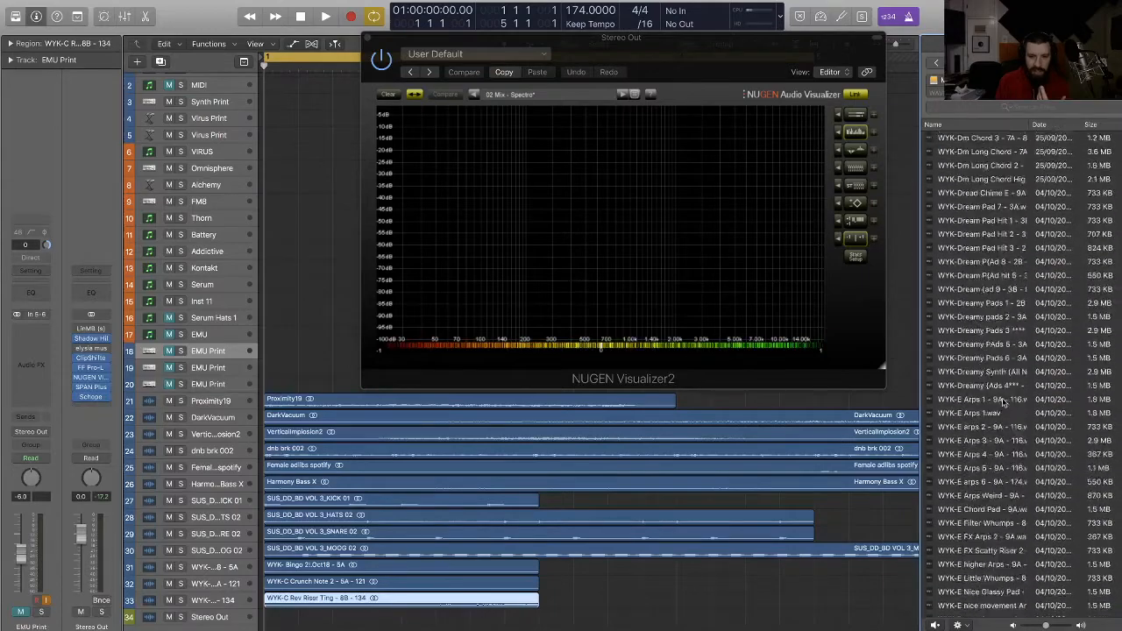
scroll(1004, 399, down, 20)
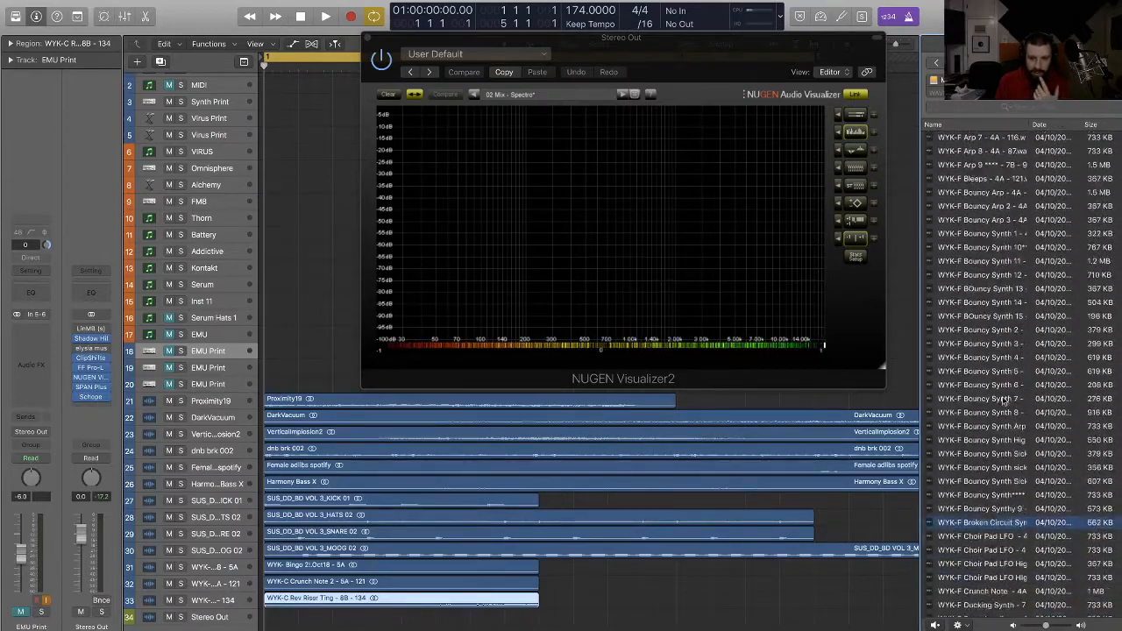
scroll(1004, 400, up, 5)
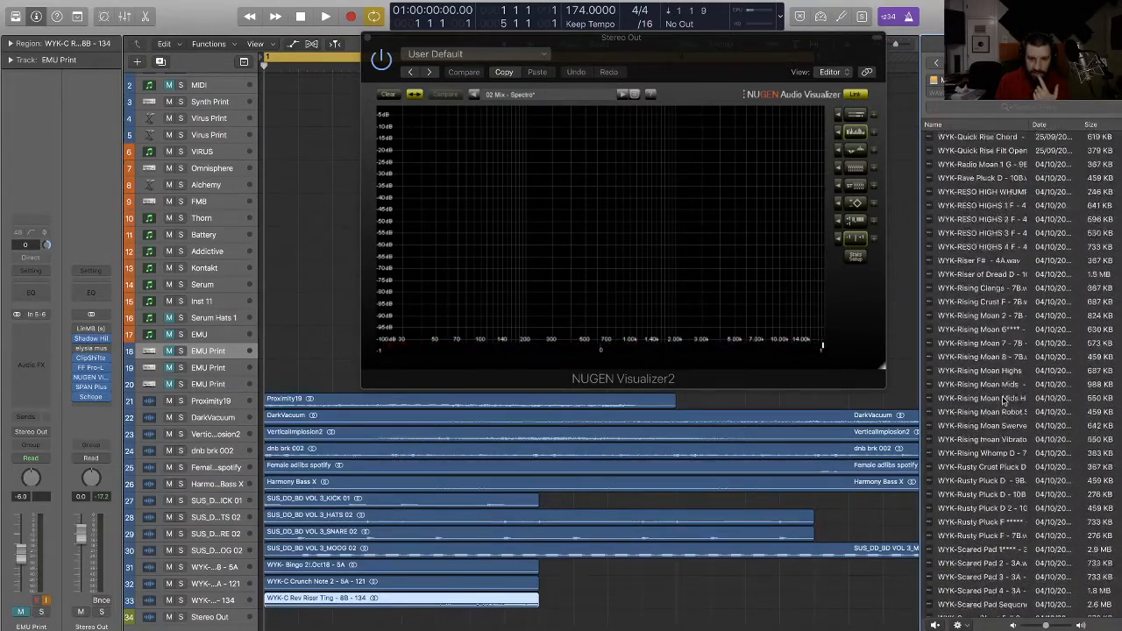
scroll(1004, 400, up, 20)
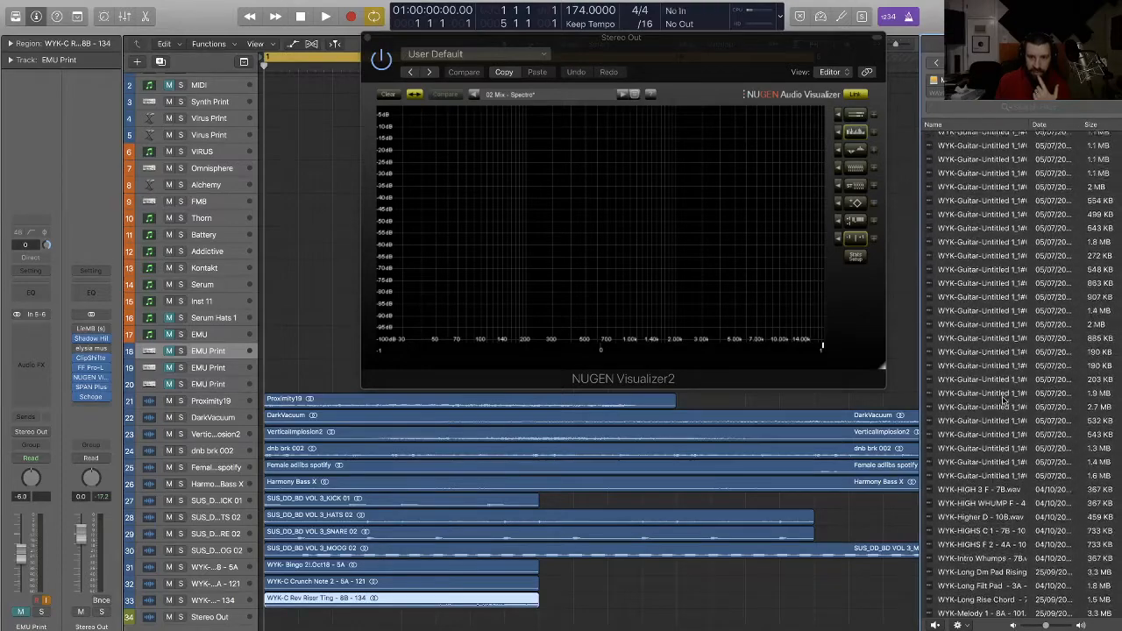
scroll(1000, 396, up, 1)
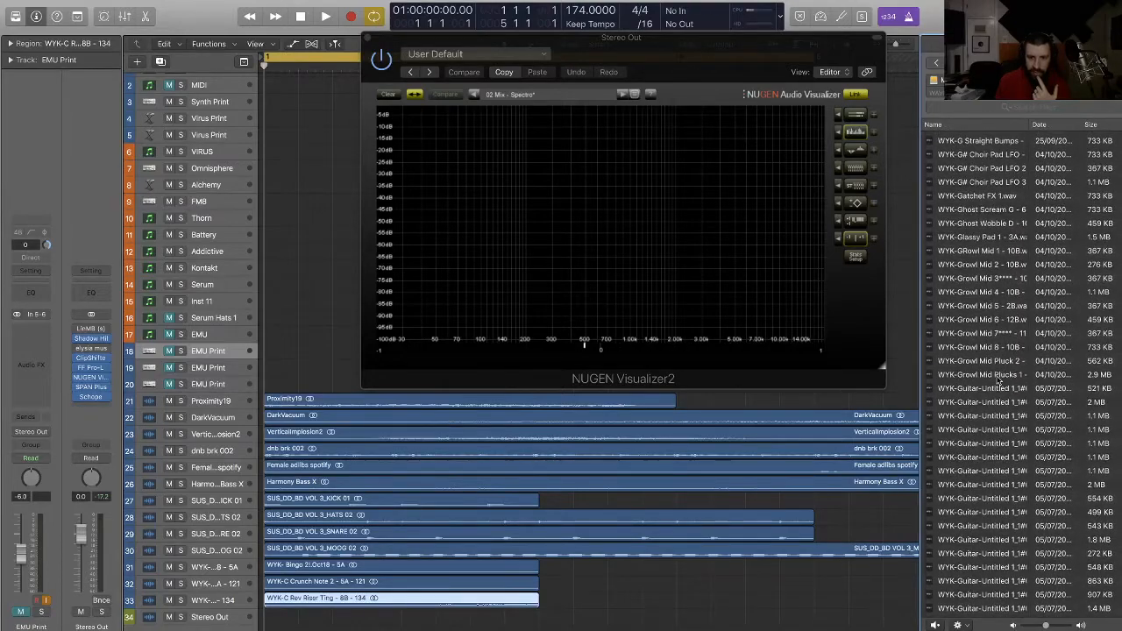
scroll(973, 212, up, 3)
Step: Audition WYK-G Aggy Sweep Down - 9B - 130 and place it at bar 1 on a new audio track
click(978, 199)
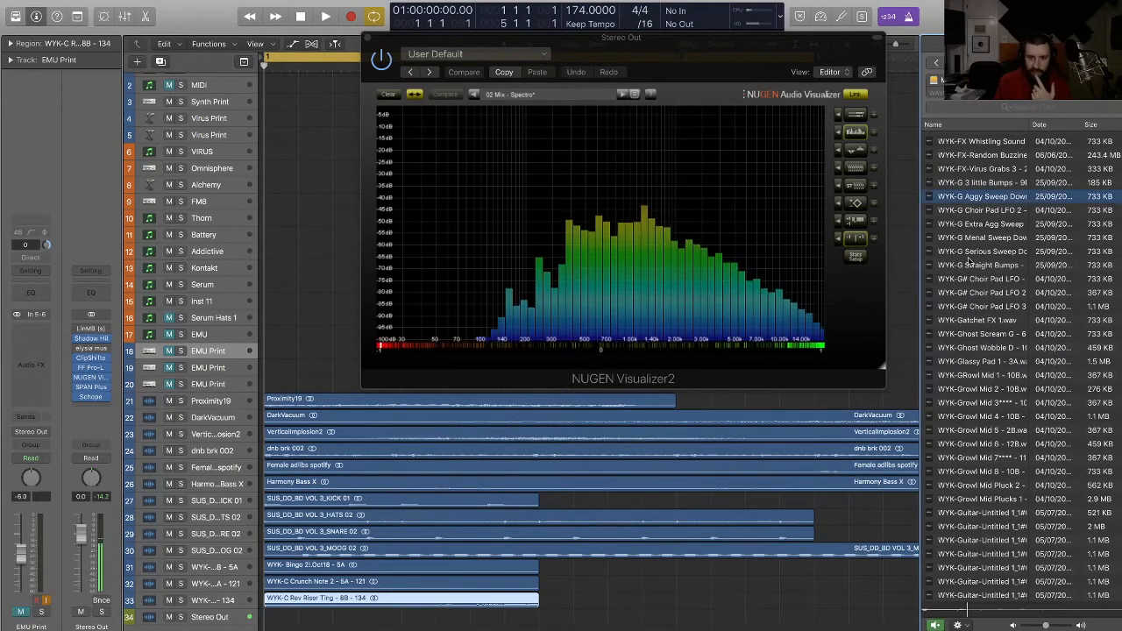
scroll(969, 260, up, 1)
drag(977, 233, 273, 616)
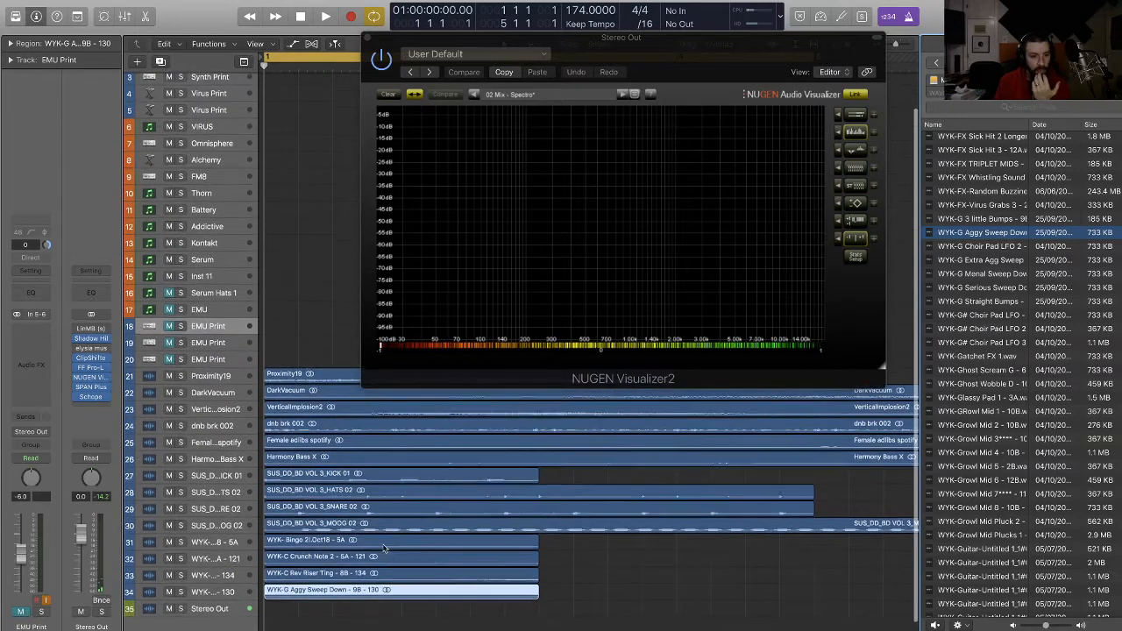
Step: Audition WYK-G Choir Pad LFO 2, and place WYK-G Extra Agg Sweep Down - 9B - 131 at bar 1 on a new audio track
scroll(1054, 221, up, 5)
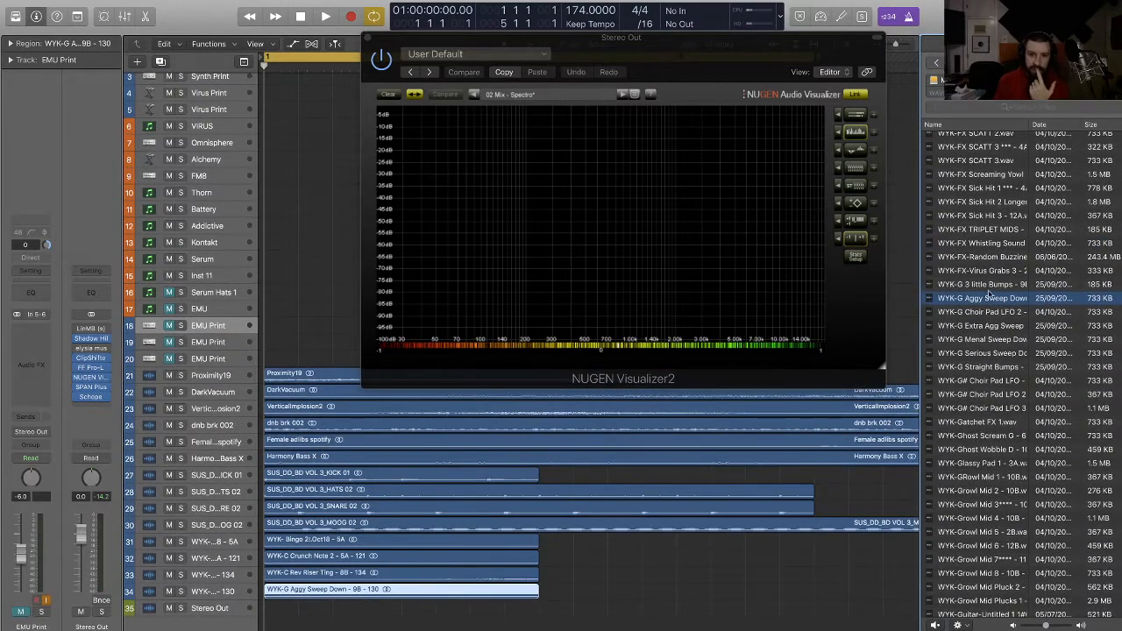
click(989, 298)
click(986, 313)
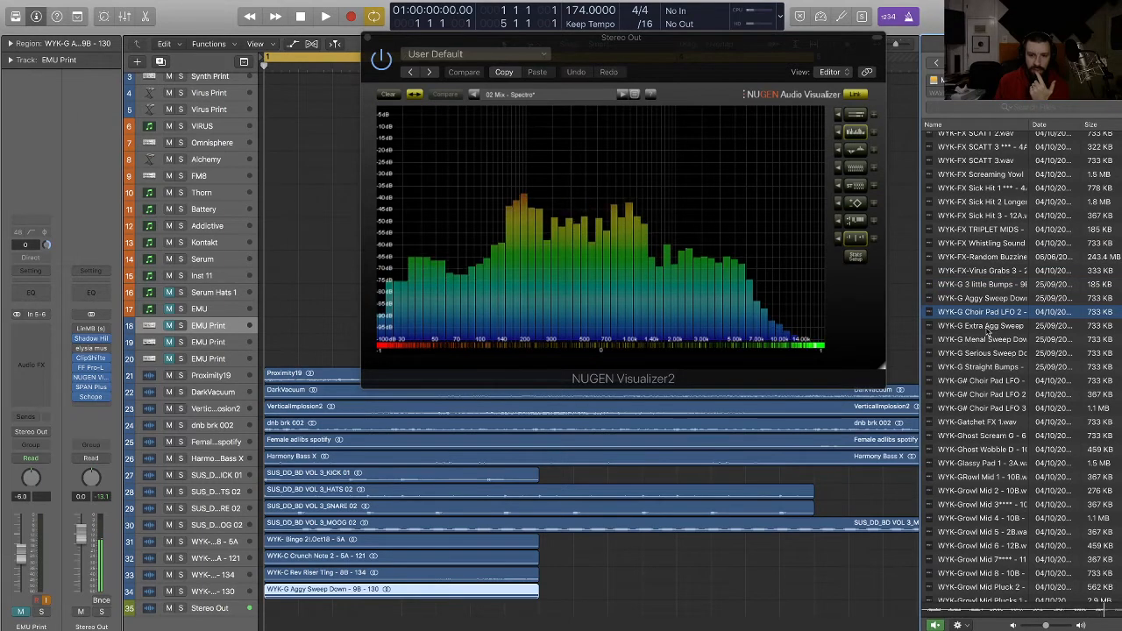
drag(988, 330, 285, 596)
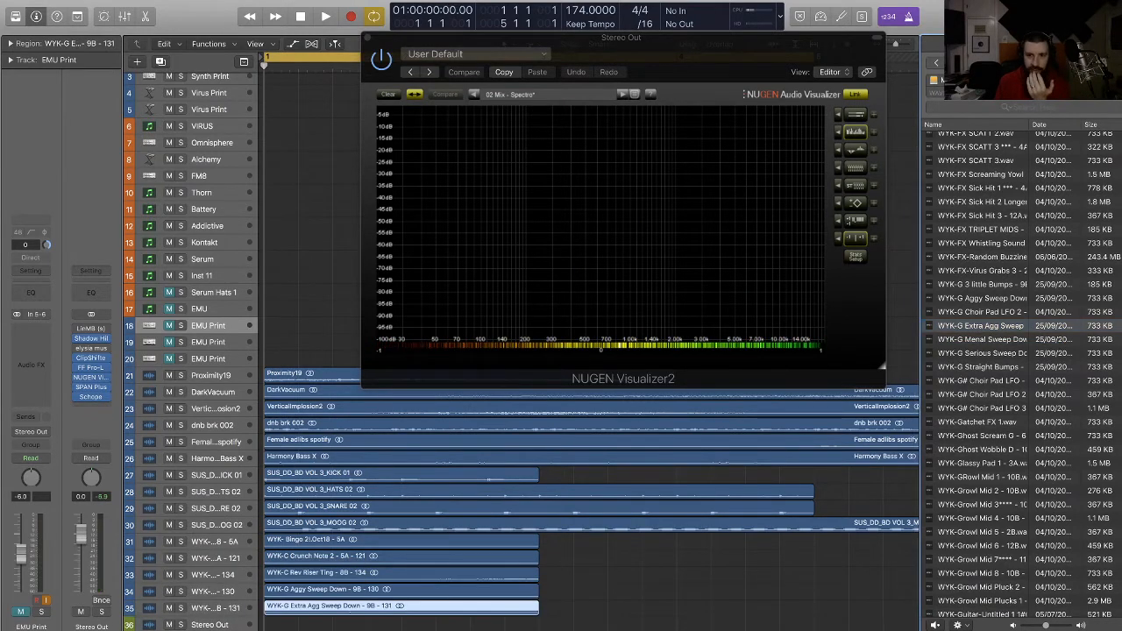
Step: Return to Sample Packs and open the Drumloops folder inside the Thematic Sample Pack
click(936, 62)
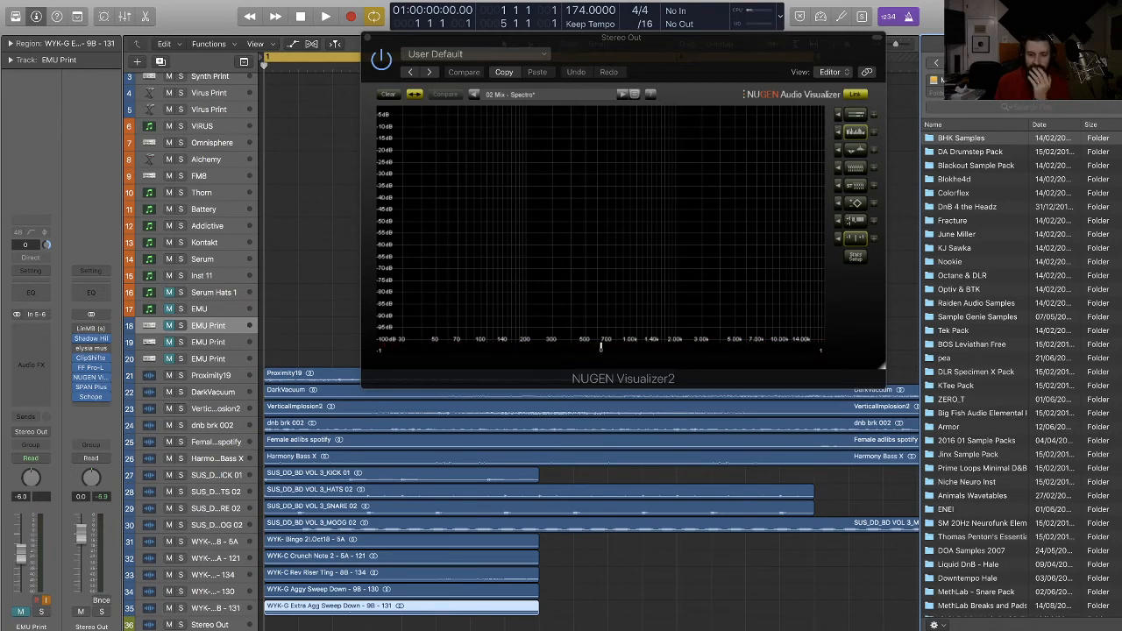
scroll(1086, 455, down, 10)
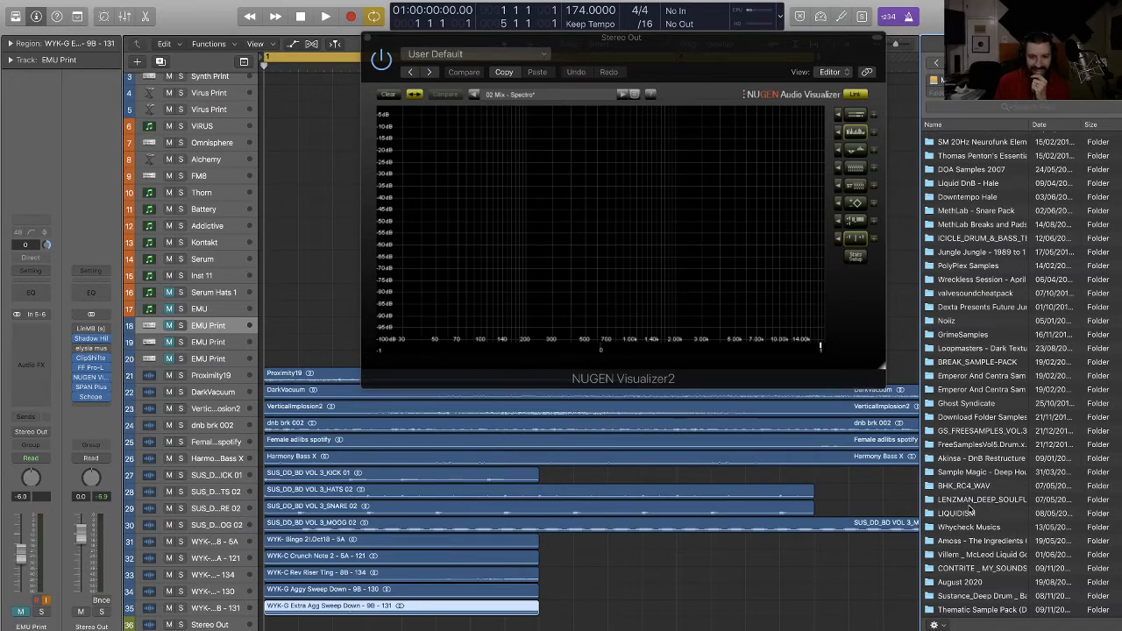
double_click(987, 612)
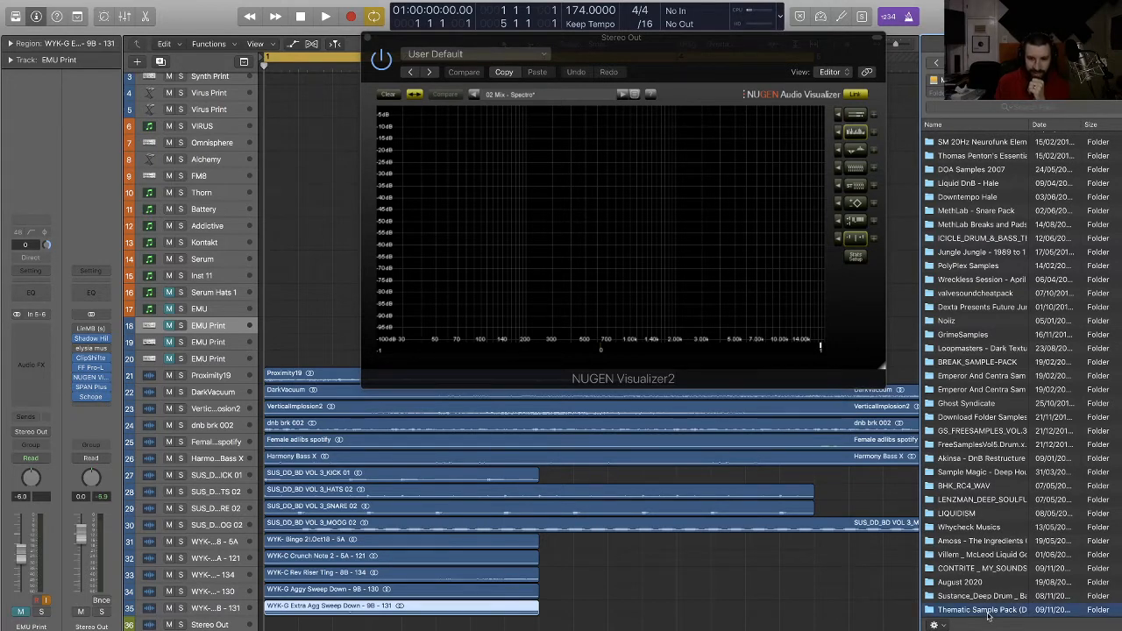
double_click(977, 165)
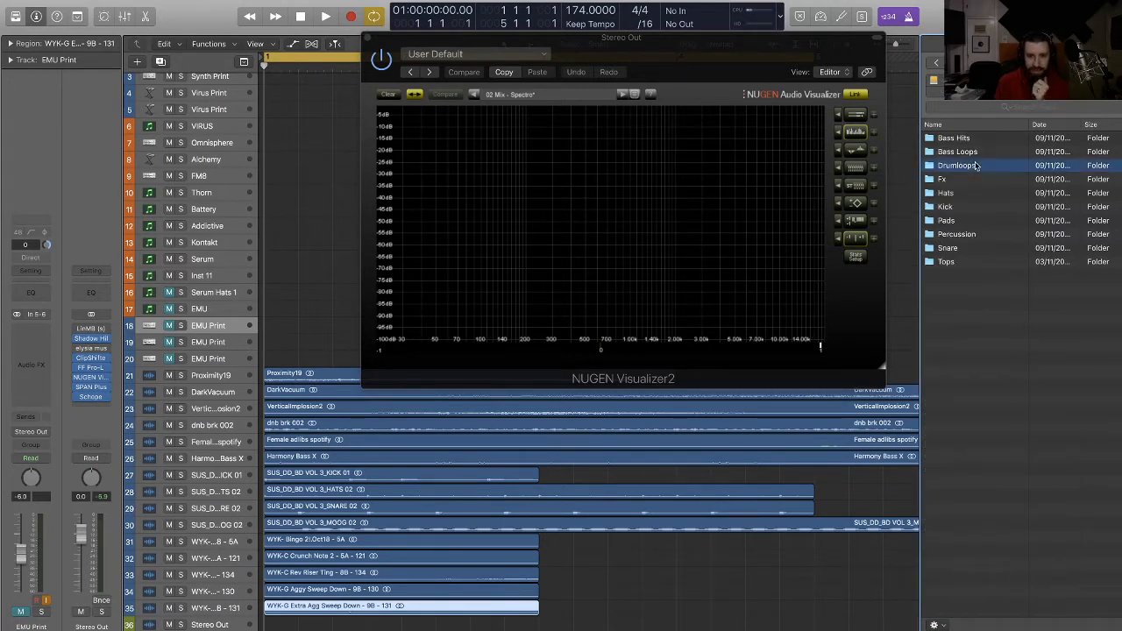
Step: Audition 172 Drumloop (1).wav, and place 172 Drumloop (6) and 172 Drumloop (3) at bar 1 on separate new audio tracks
click(984, 140)
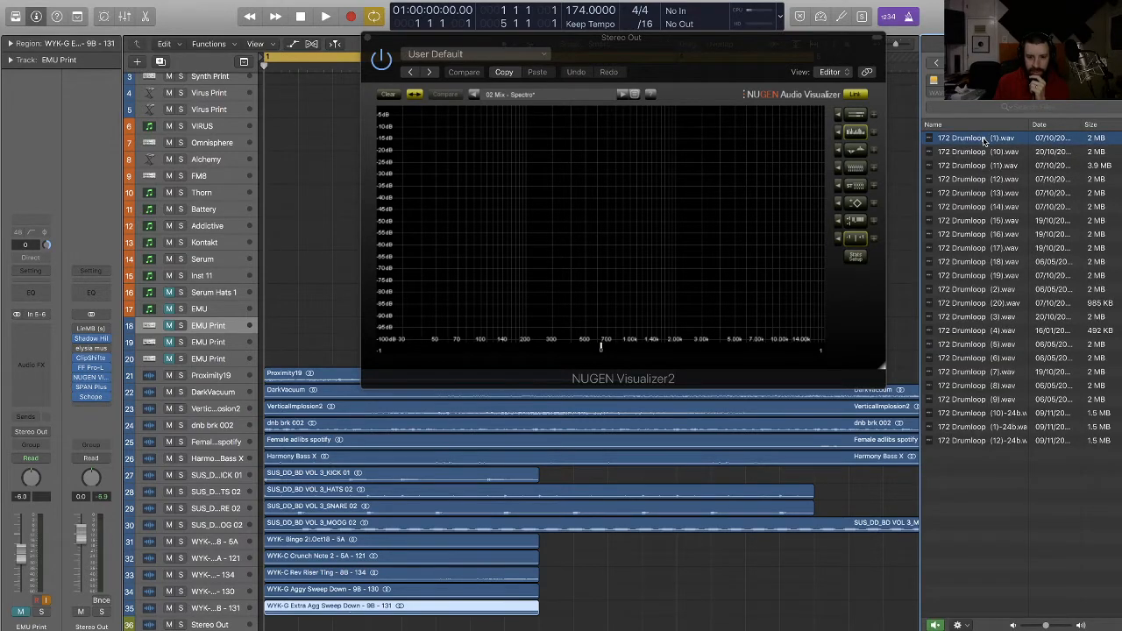
scroll(612, 502, down, 2)
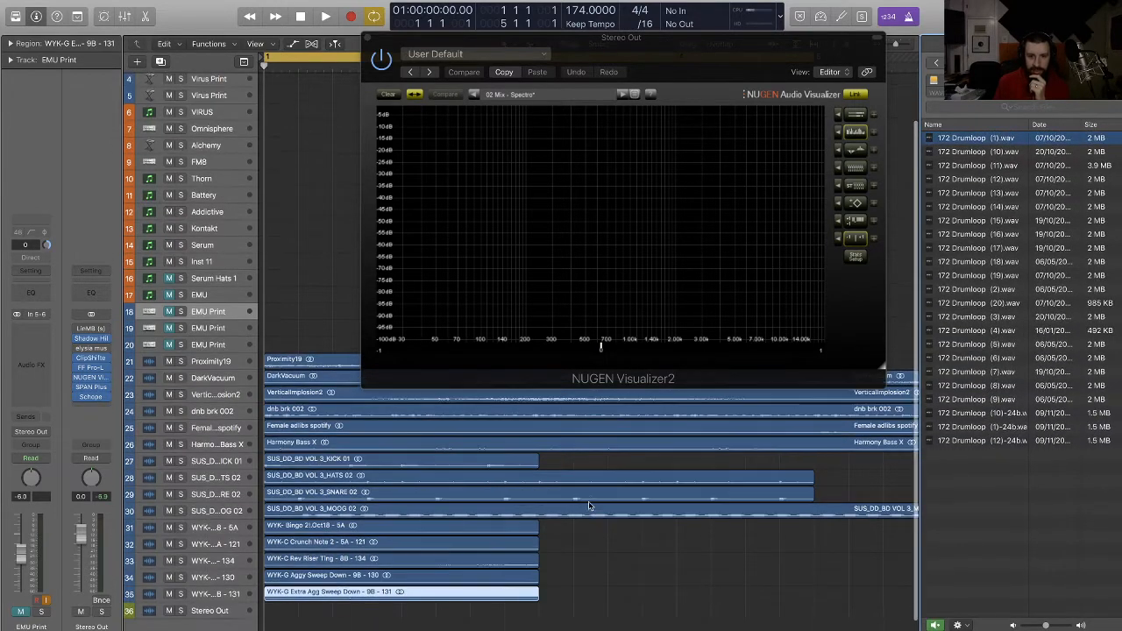
drag(994, 361, 276, 603)
click(702, 567)
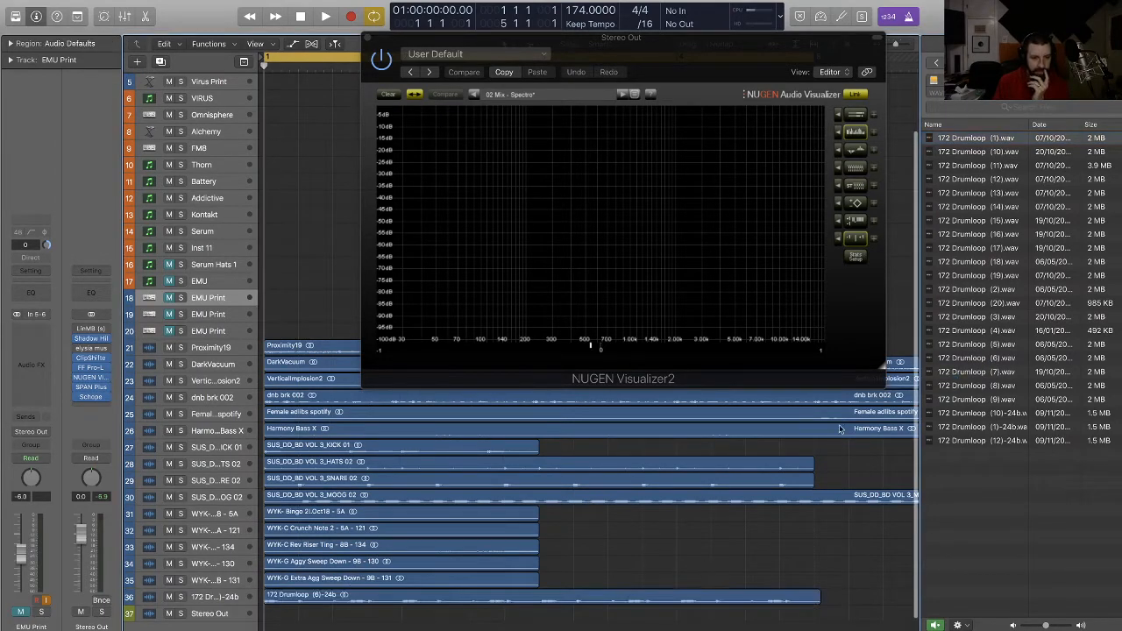
drag(990, 319, 263, 625)
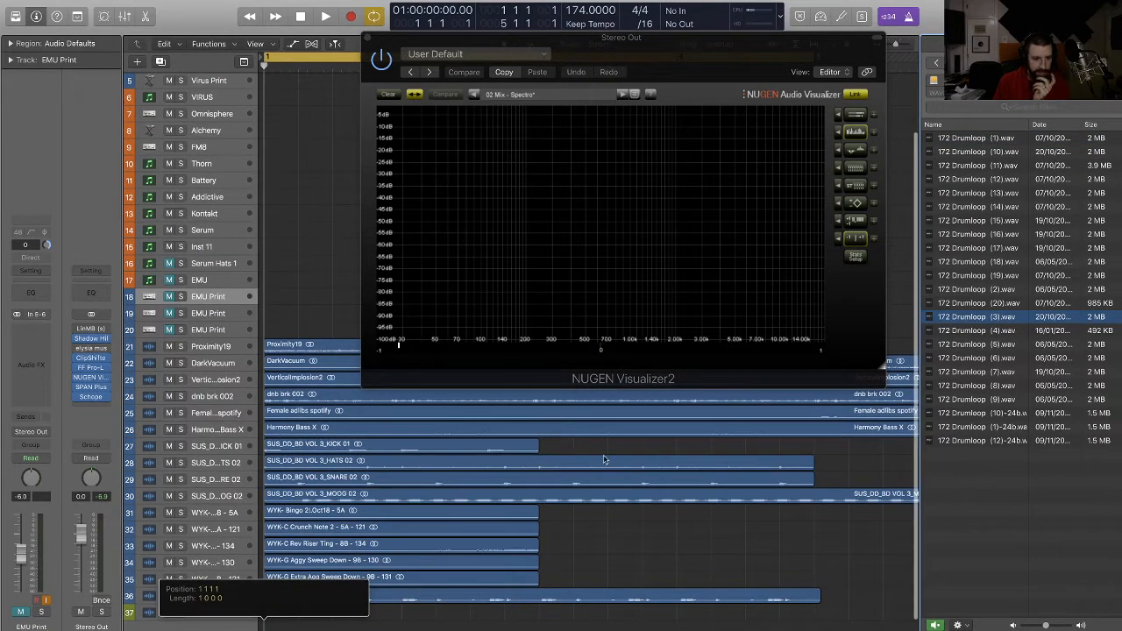
Step: Open the Thematic pack's Percussion folder and audition Percussion (1).wav and Percussion (2).wav
click(938, 63)
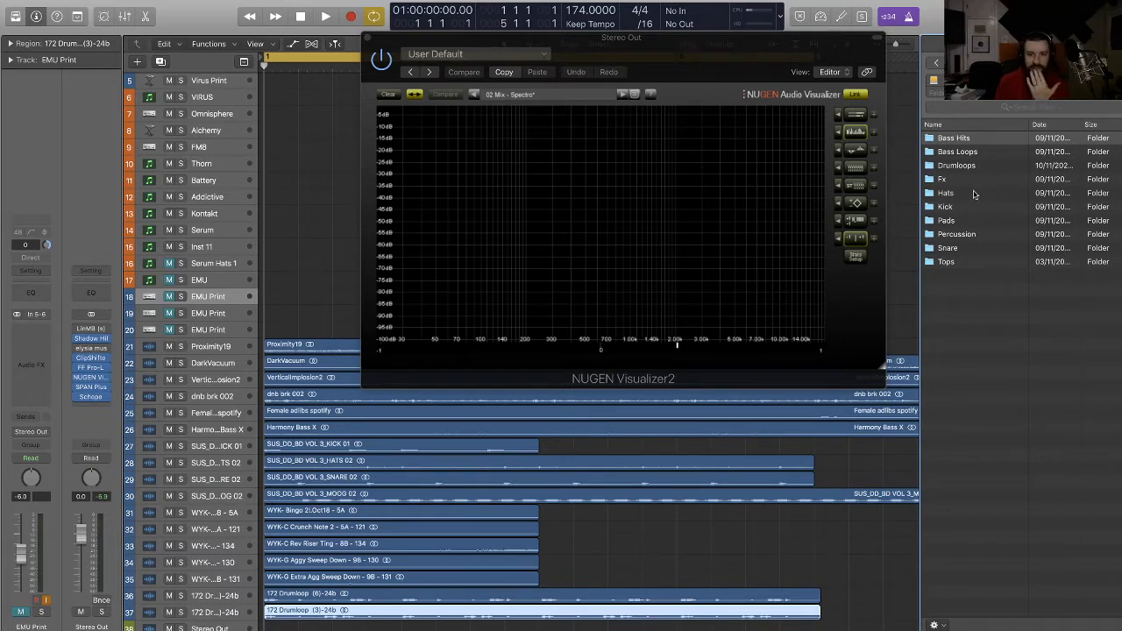
double_click(957, 234)
click(987, 140)
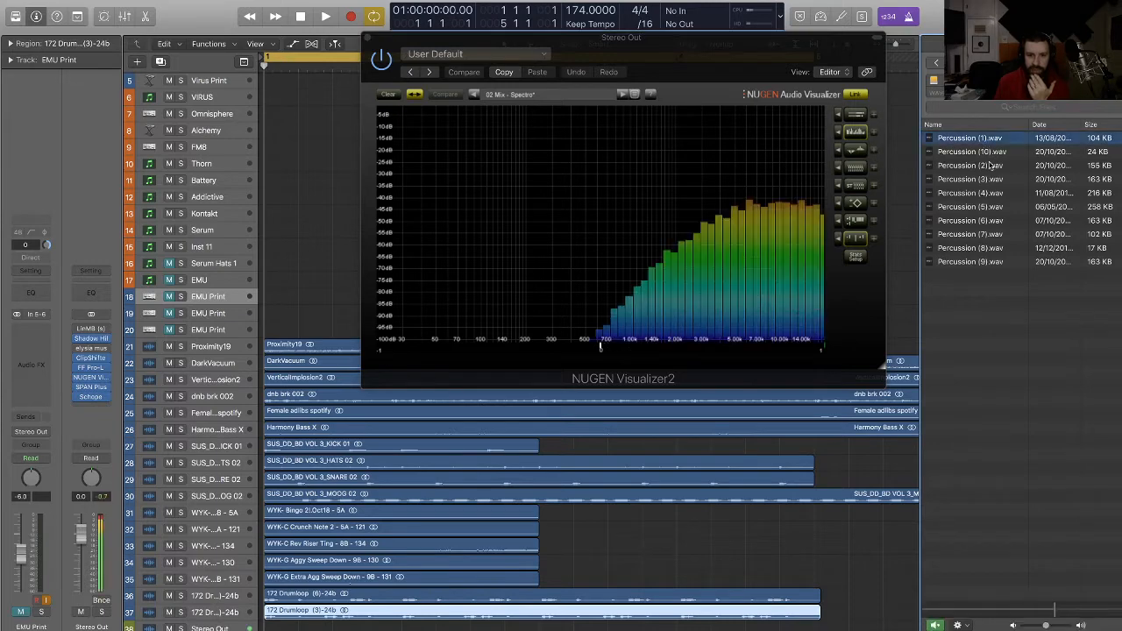
click(987, 168)
Step: Select all the samples from Percussion (1).wav to Percussion (9).wav and add them at bar 1, creating new tracks
click(987, 141)
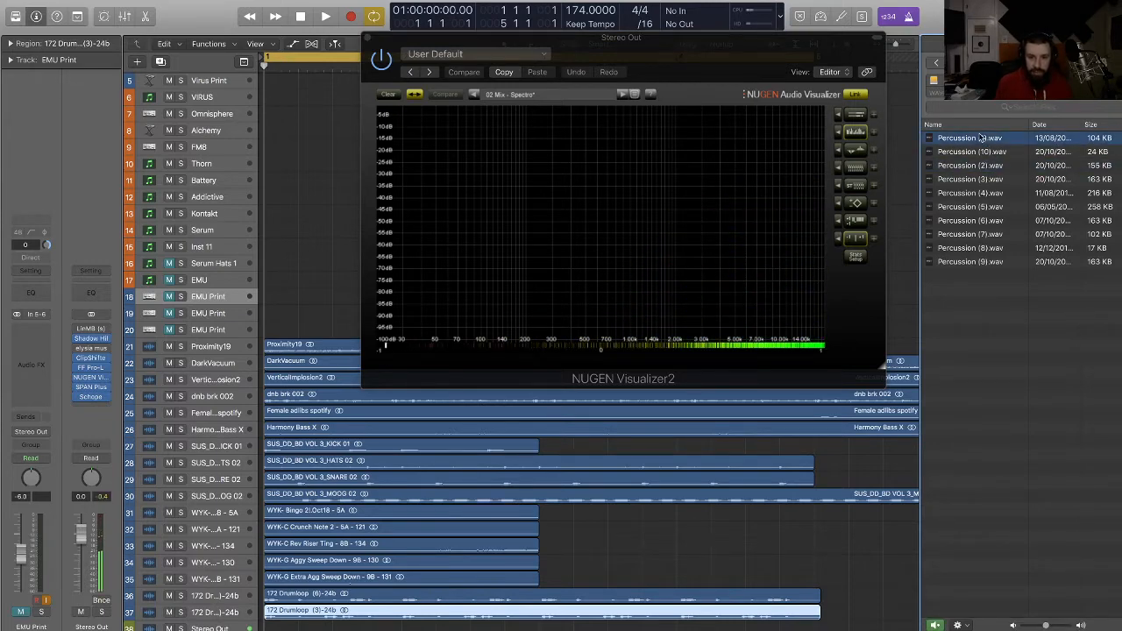
shift+click(988, 261)
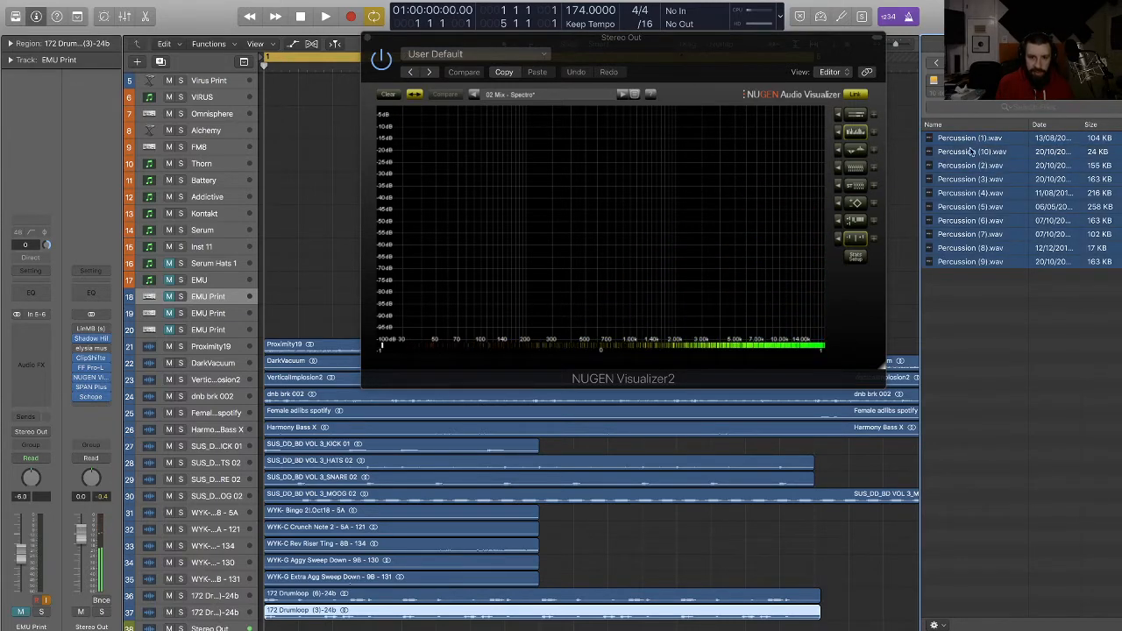
drag(973, 140, 270, 627)
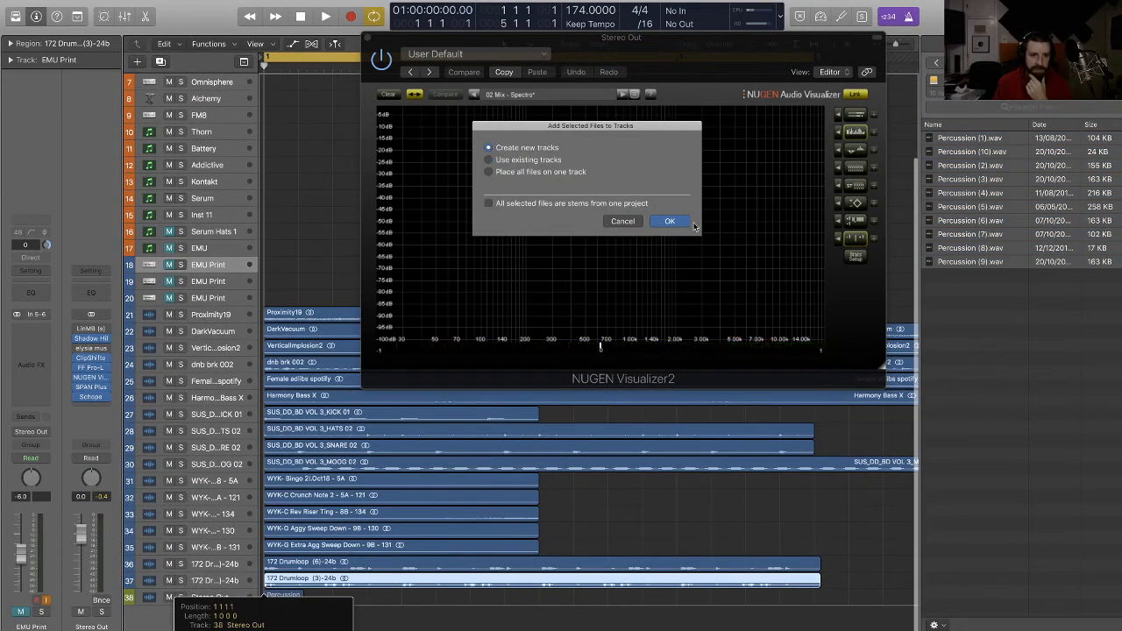
click(671, 222)
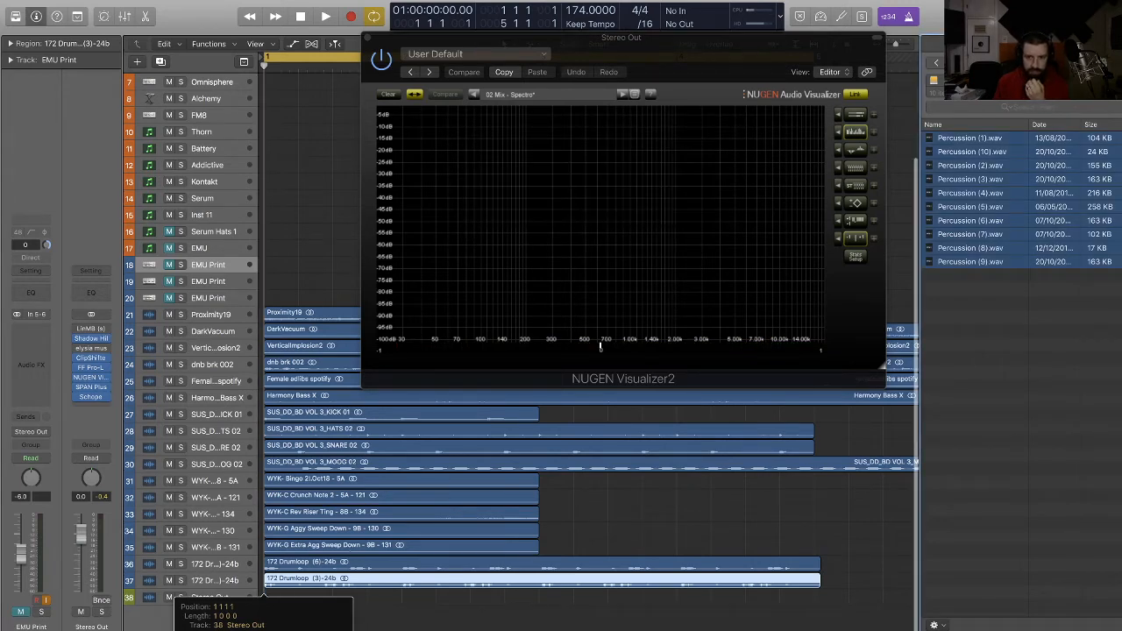
Step: Open the Thematic pack's Bass Loops folder and audition 172 Bass loop (14).wav
click(937, 63)
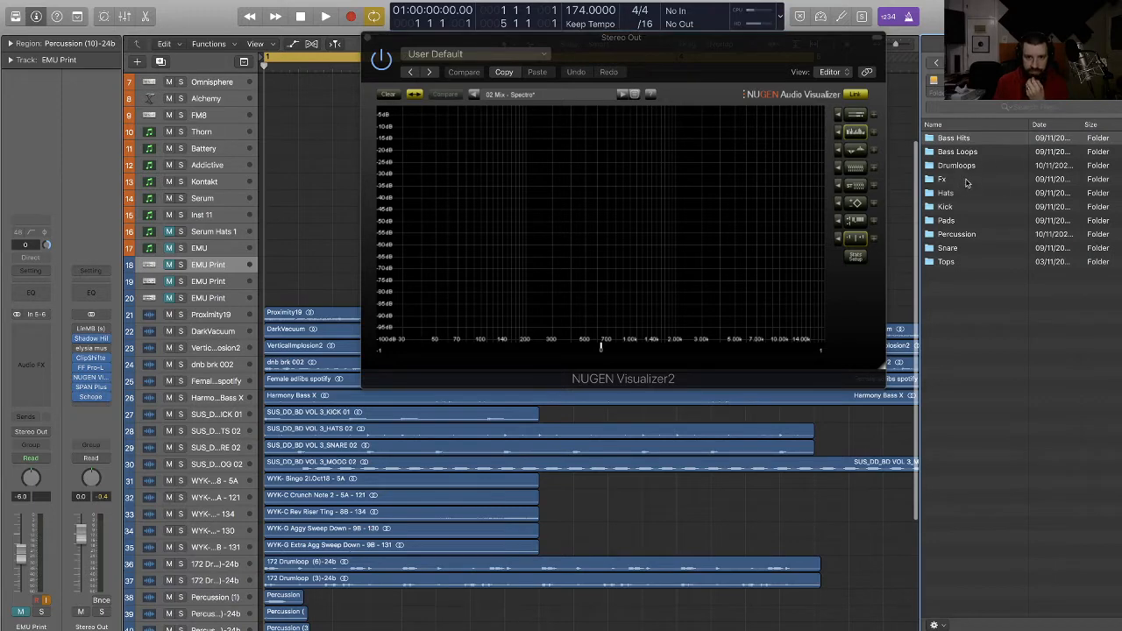
double_click(971, 153)
click(993, 208)
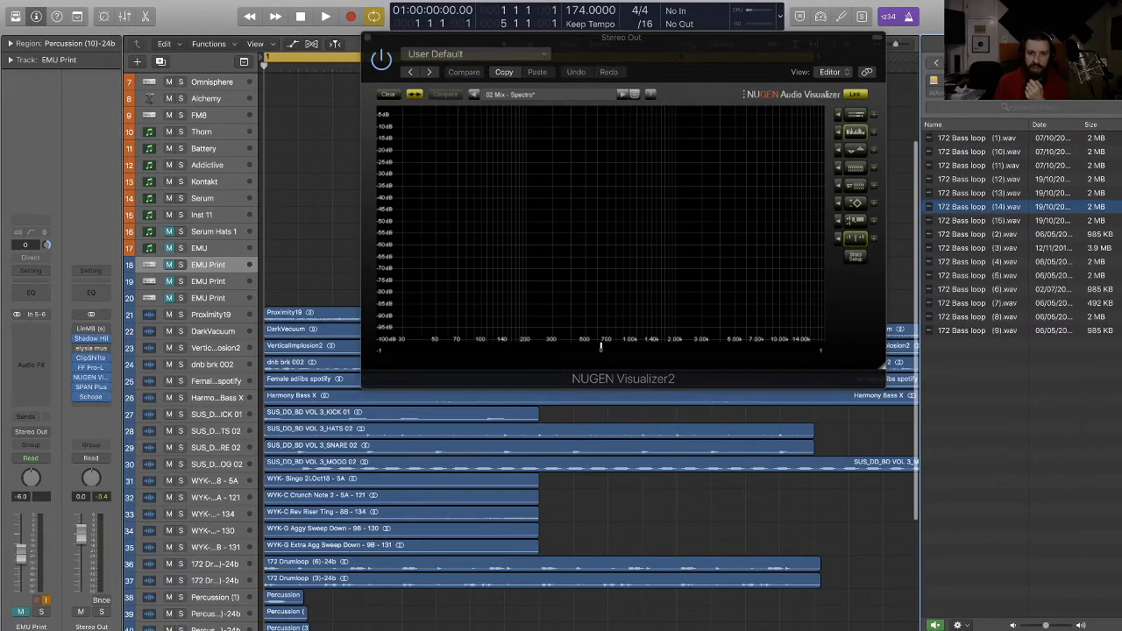
Step: Open the BASS folder in Sample Genie Samples, audition GRIDLOK_Bass_Moving Sub, and place it at bar 1 on a new audio track
click(937, 63)
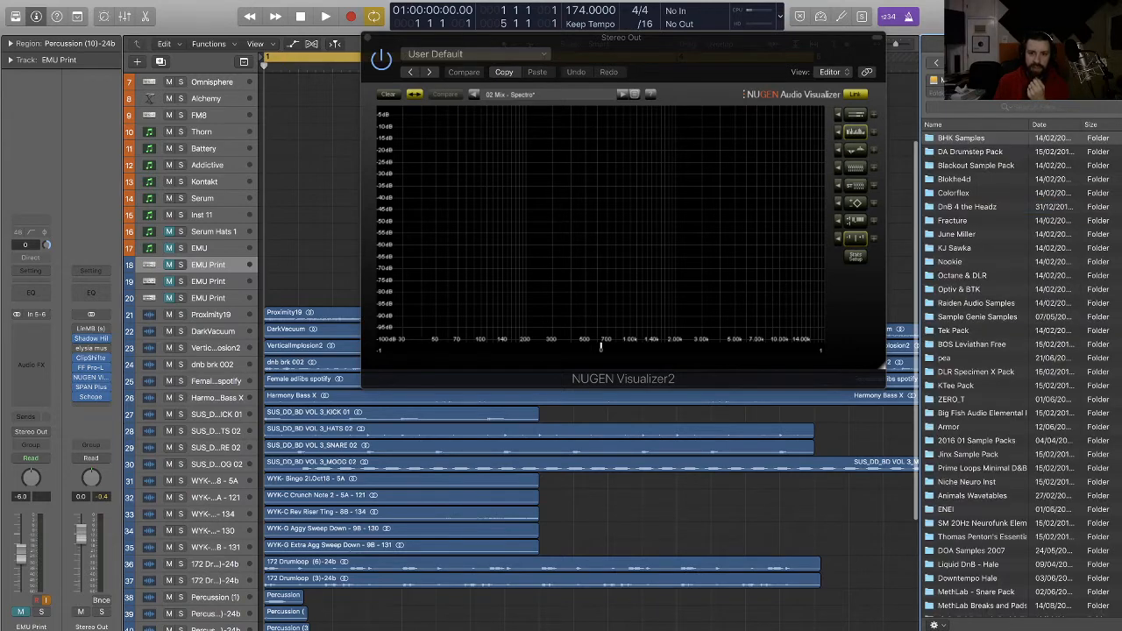
double_click(983, 319)
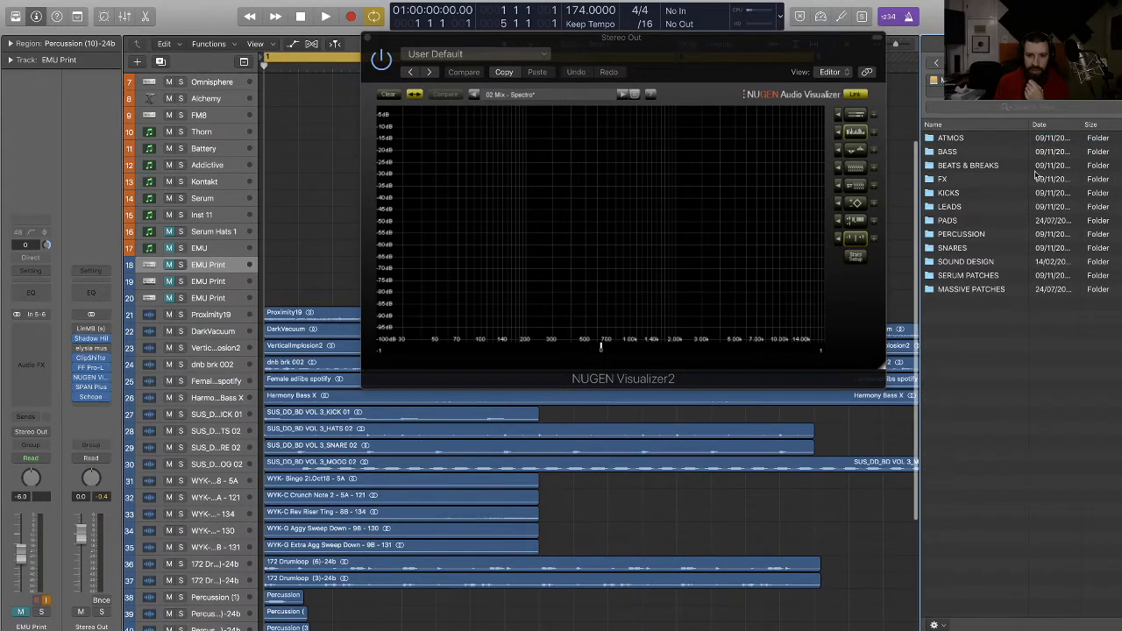
click(984, 157)
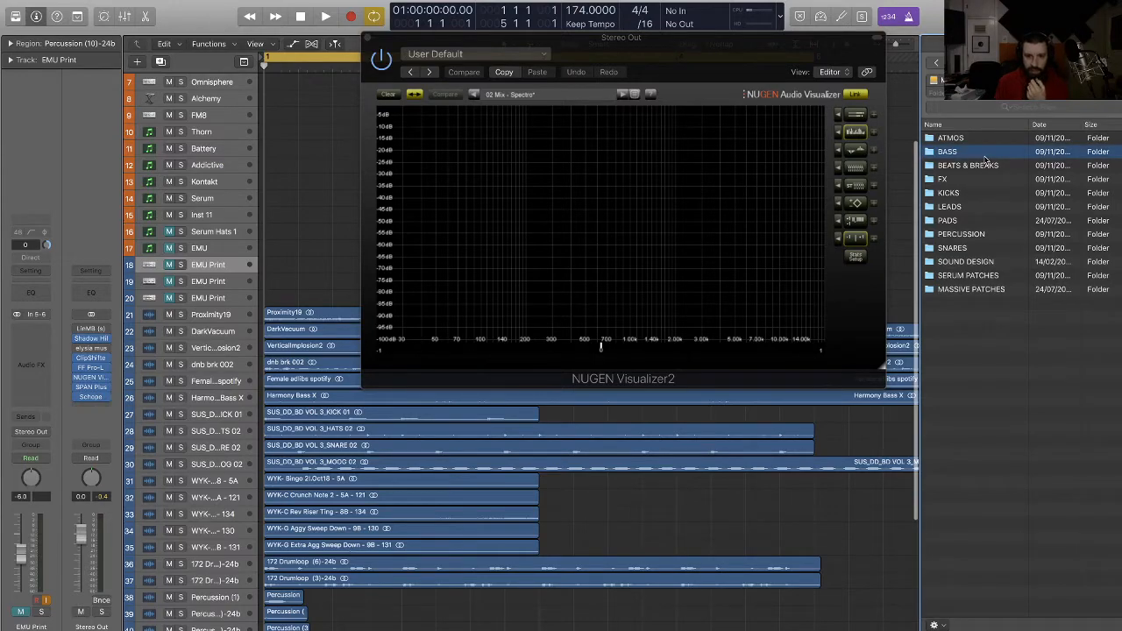
double_click(986, 158)
scroll(995, 305, down, 10)
click(991, 307)
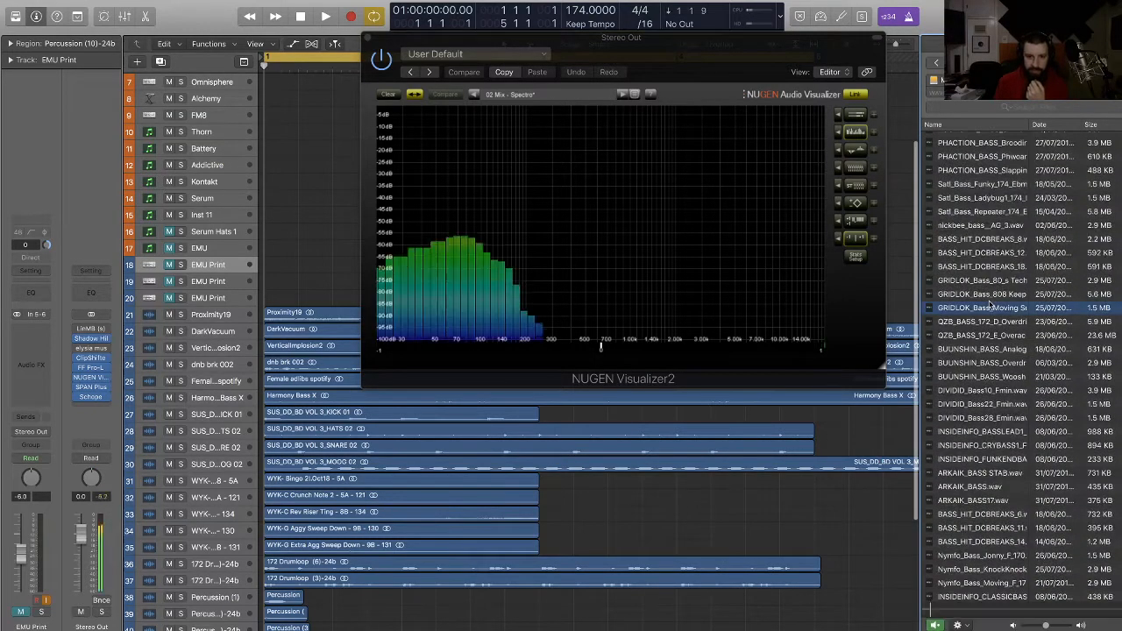
scroll(476, 487, down, 5)
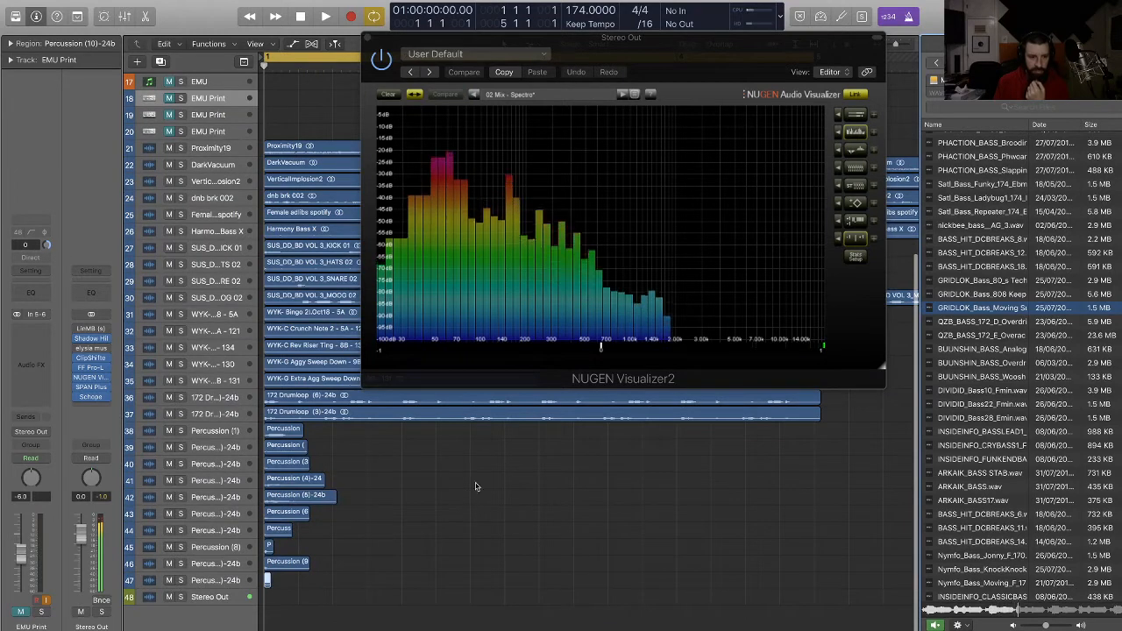
drag(980, 307, 276, 612)
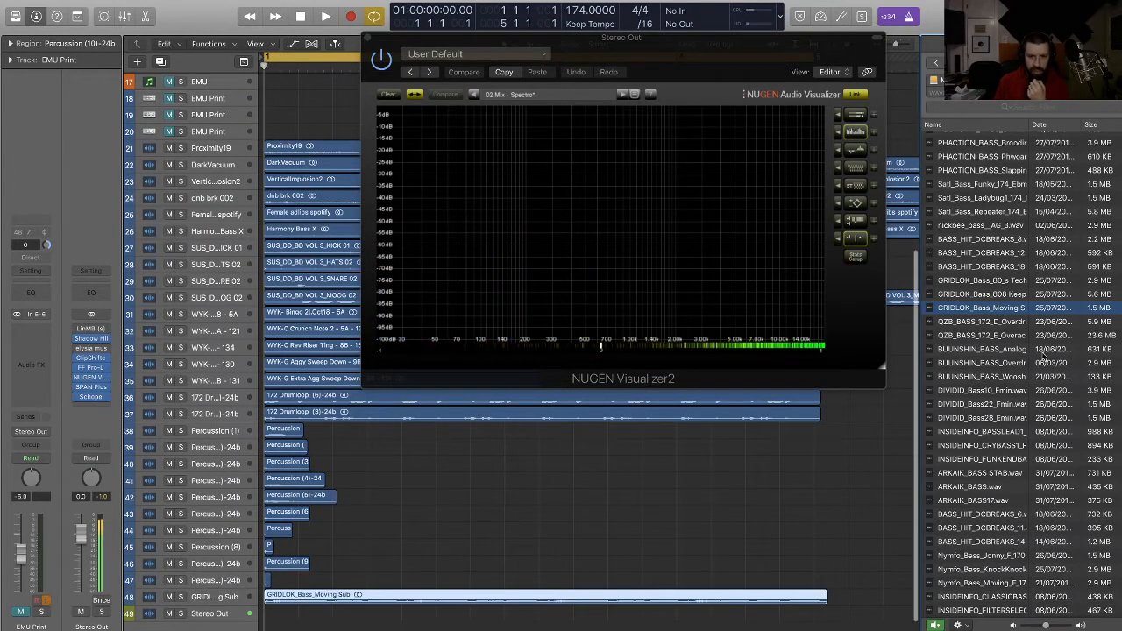
Step: Audition more bass samples, and add INSIDEINFO_CLASSICBASS_F and INSIDEINFO_FILTERSELECTBASS_F at bar 1 on separate new tracks
key(Down)
scroll(994, 419, down, 5)
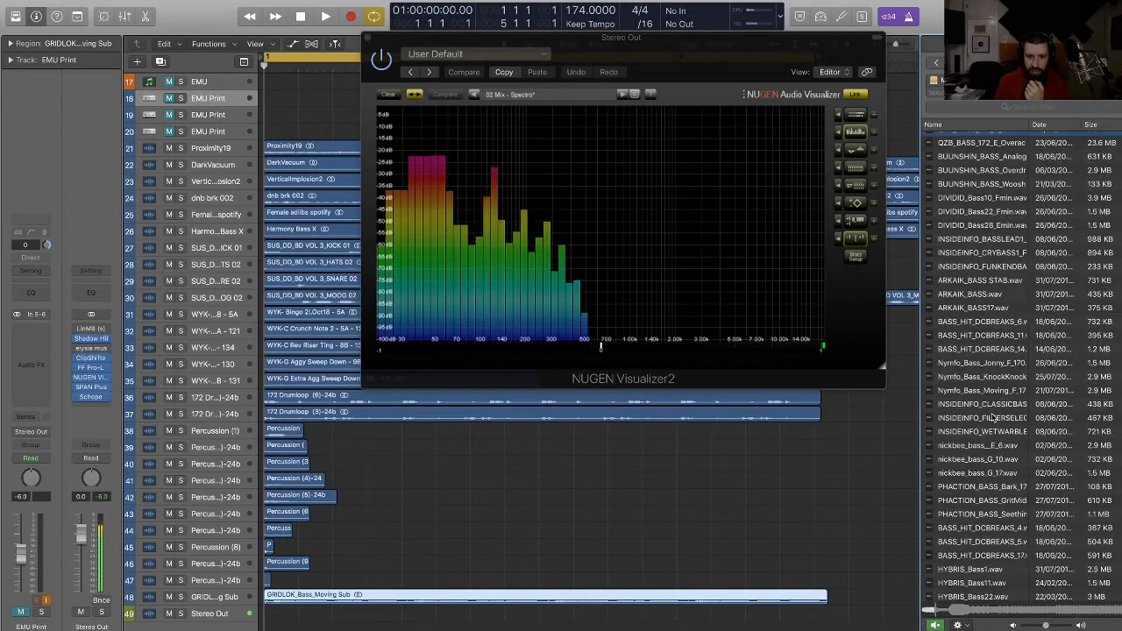
click(989, 404)
scroll(982, 430, down, 2)
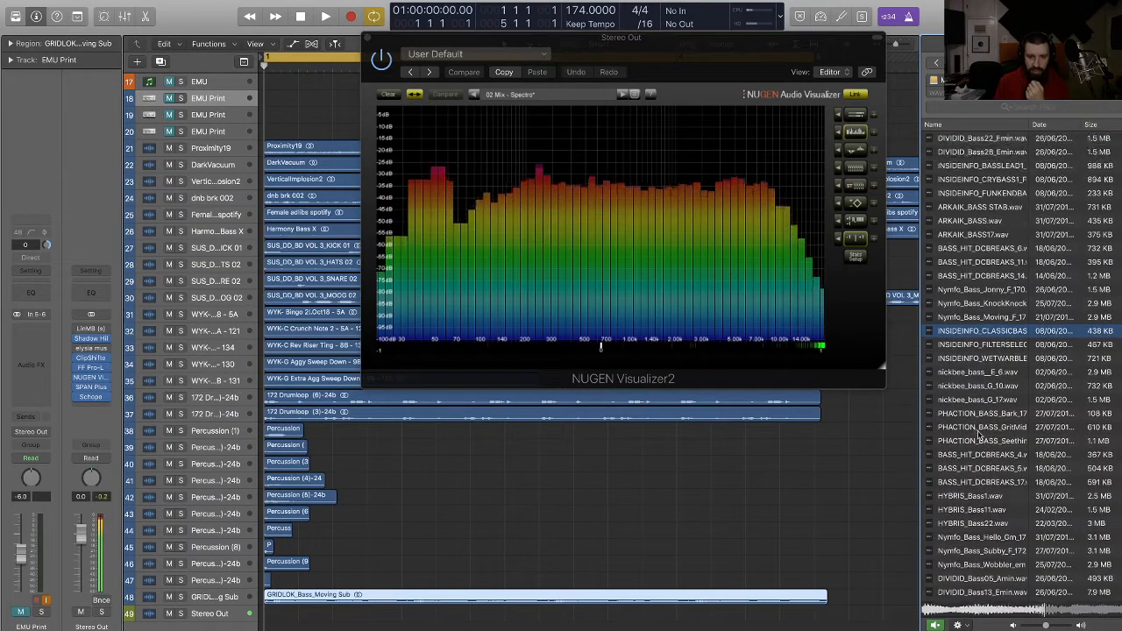
scroll(981, 434, down, 2)
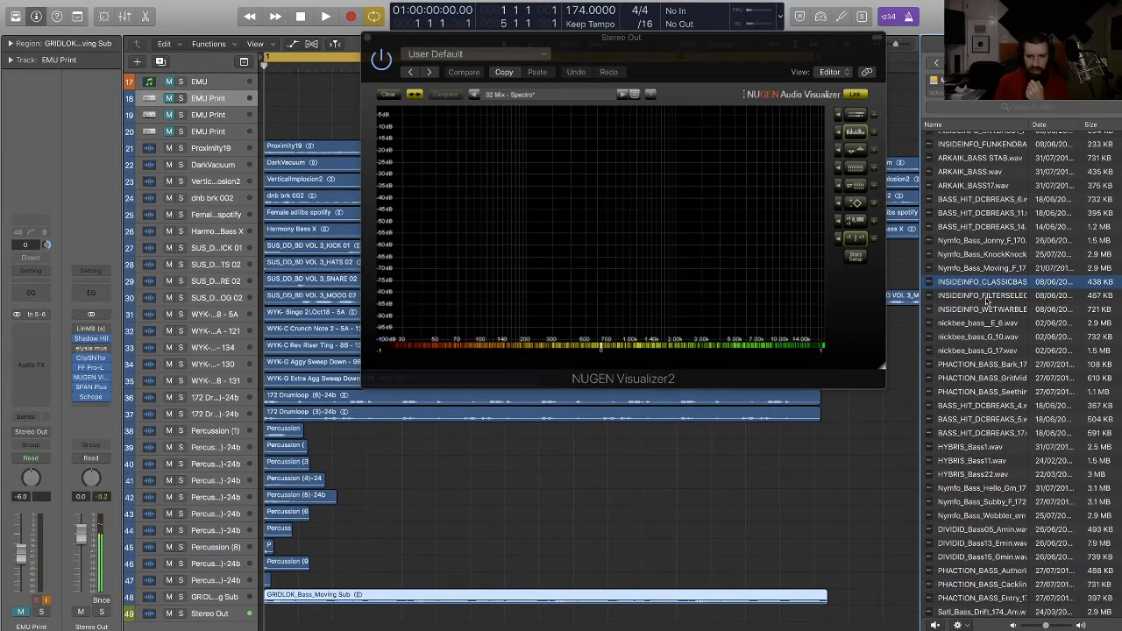
click(986, 297)
click(986, 286)
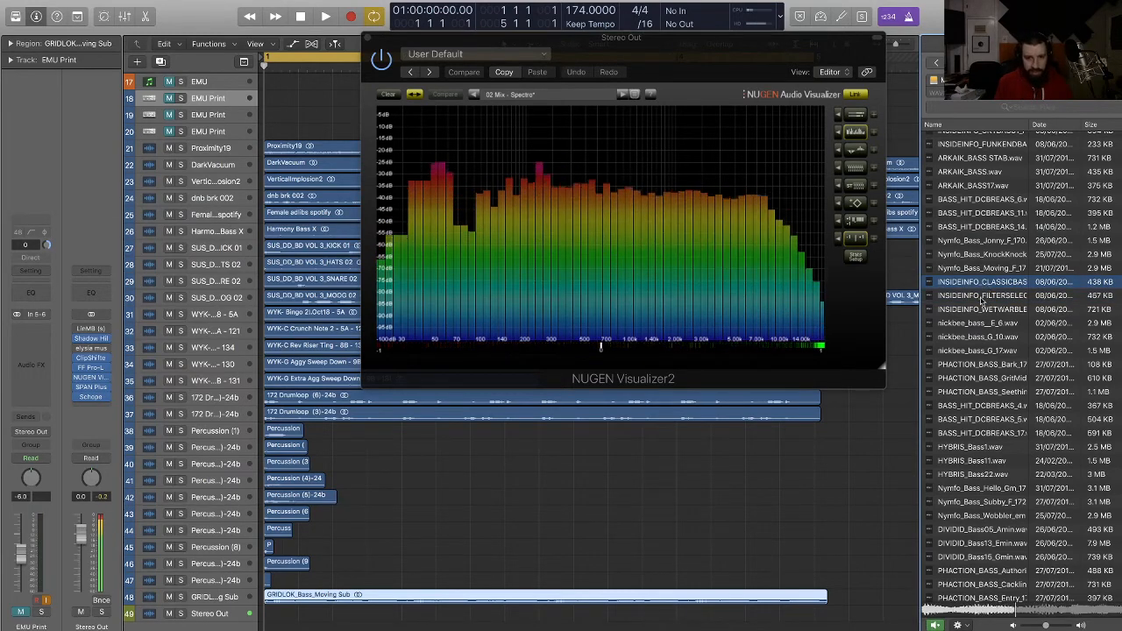
shift+click(982, 297)
drag(982, 297, 285, 618)
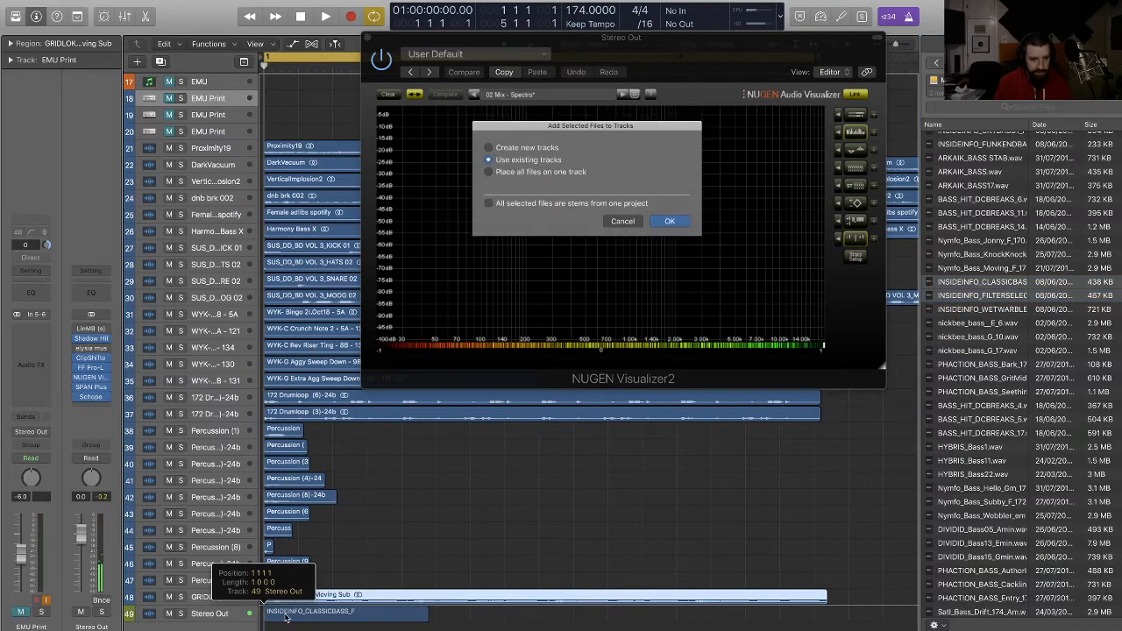
click(670, 223)
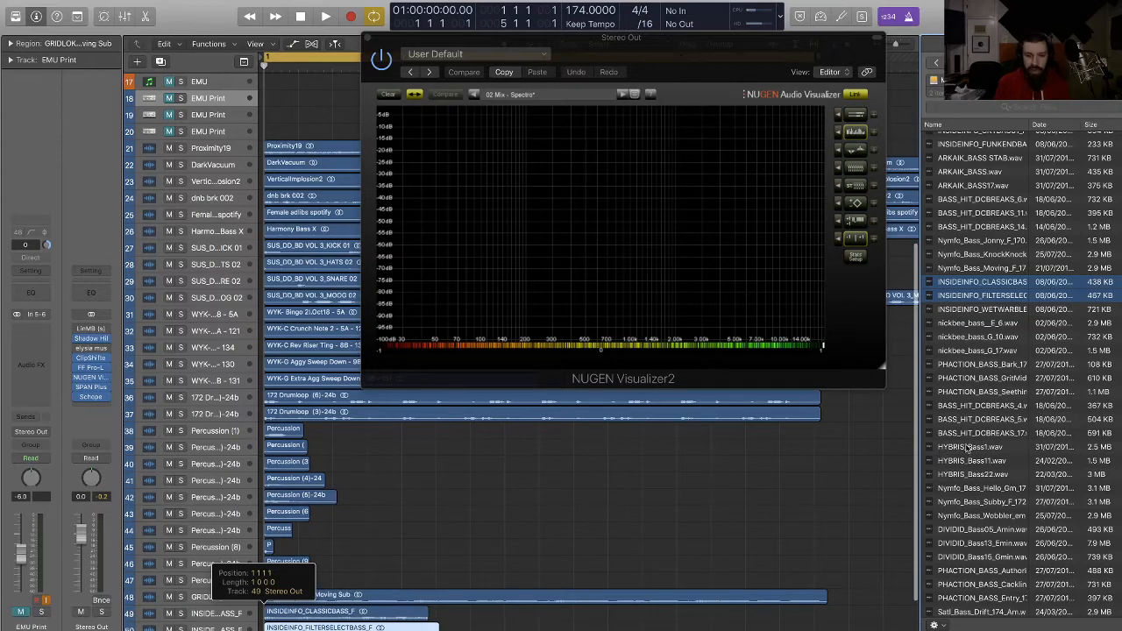
Step: Audition further bass loops, and add Bass_SUBTENSION_Enei_170_D and Bass_TeeBee_EMU Pattern Z-Plane Pulser_172 at bar 1, creating new tracks
scroll(967, 449, down, 15)
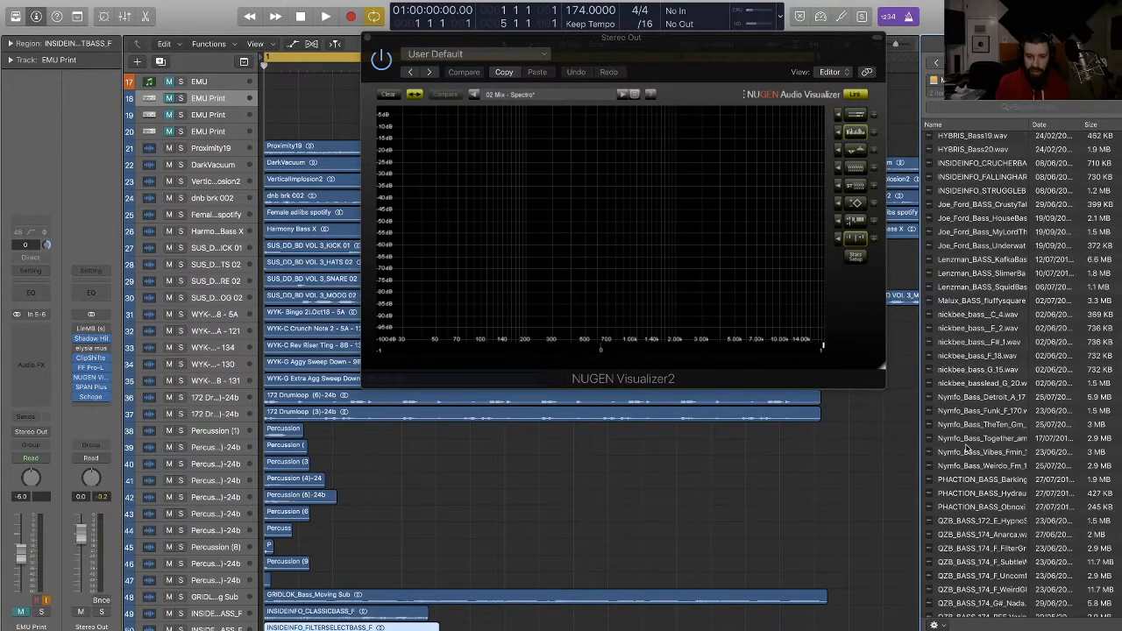
click(969, 436)
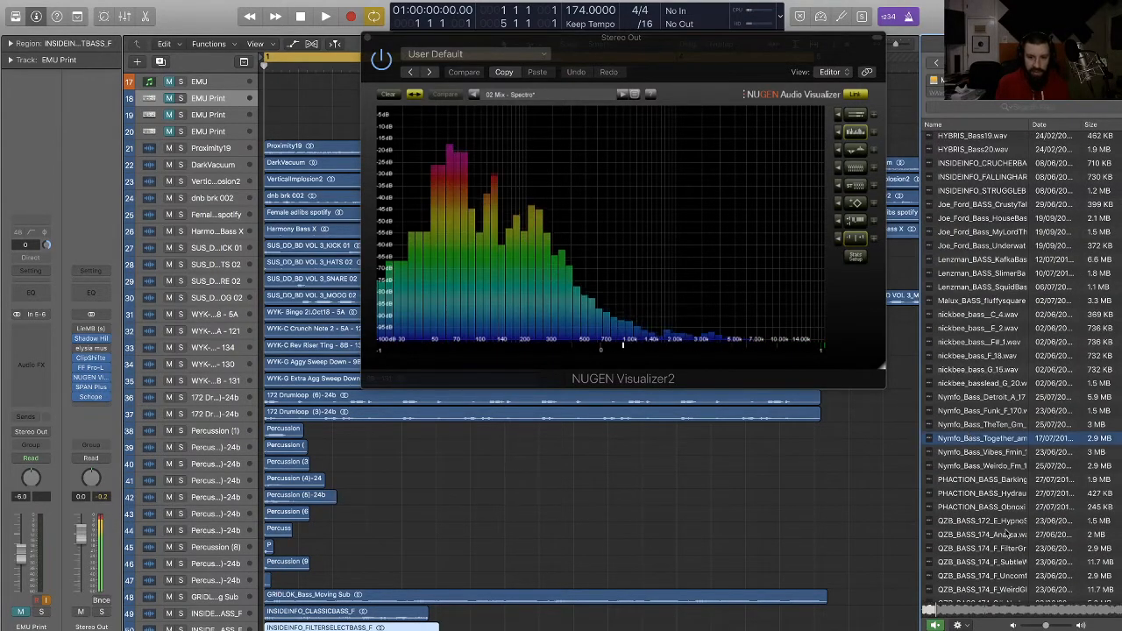
scroll(978, 474, down, 8)
scroll(989, 517, up, 2)
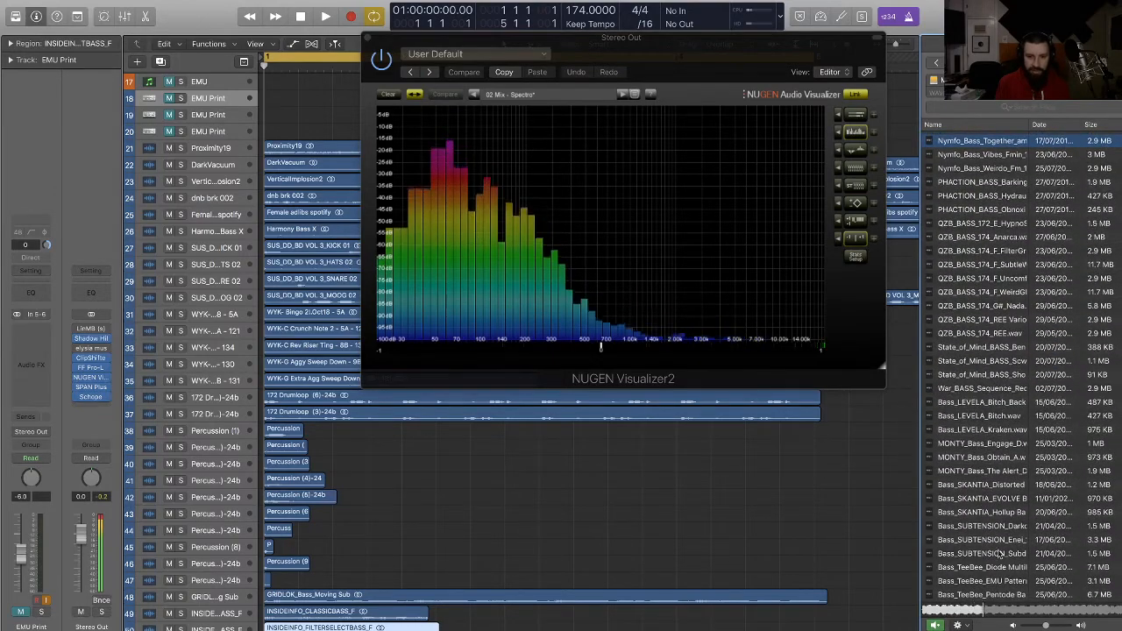
click(993, 581)
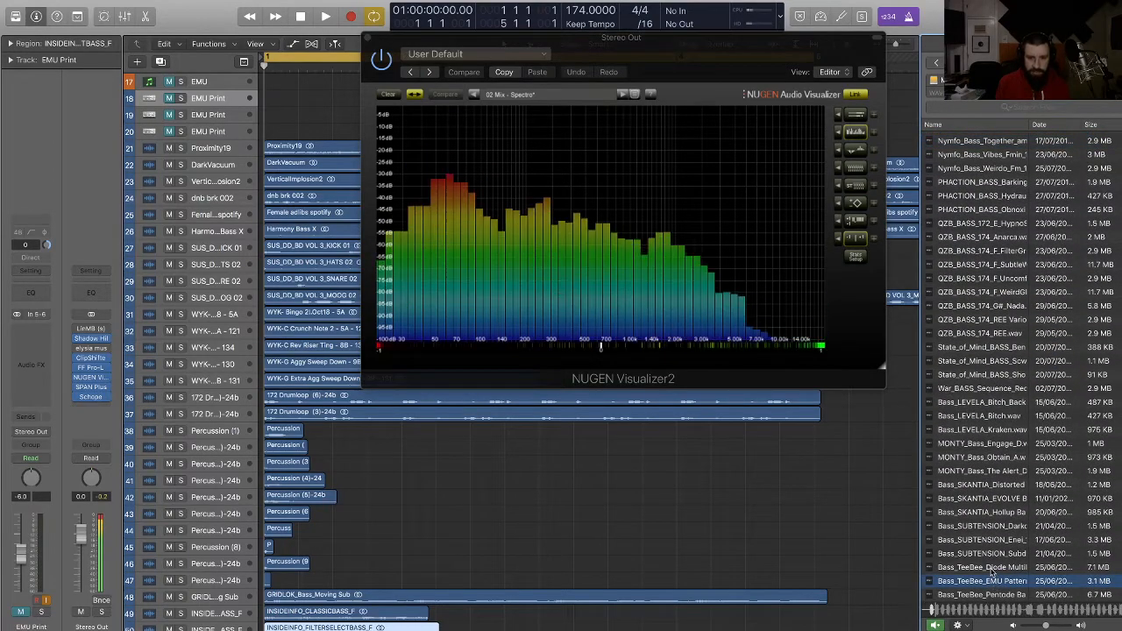
super+click(993, 540)
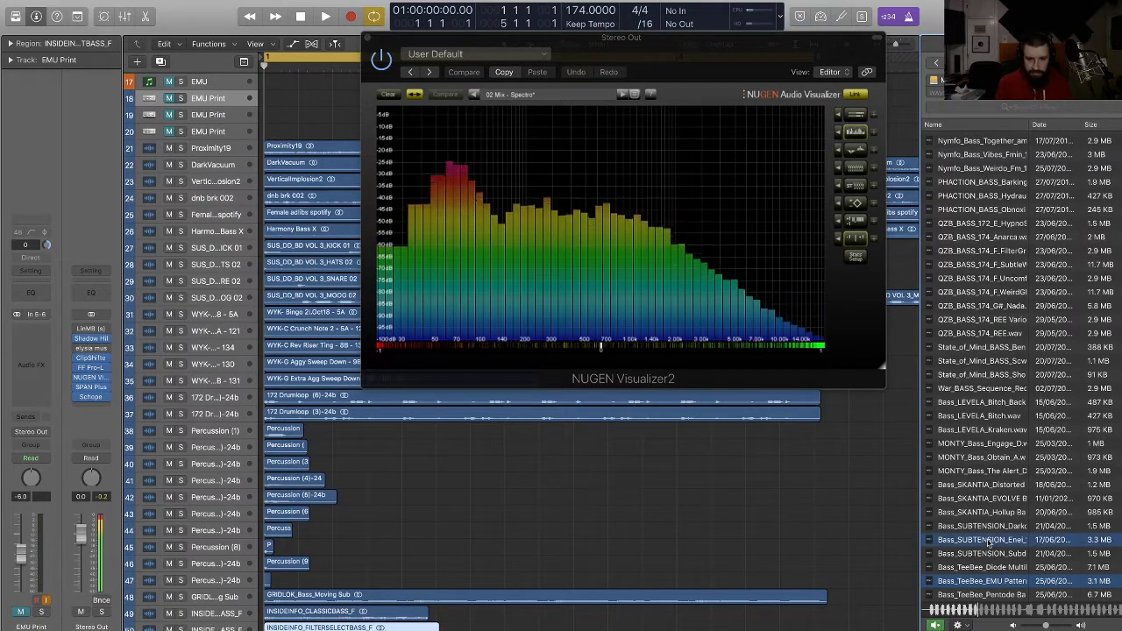
drag(993, 555, 281, 603)
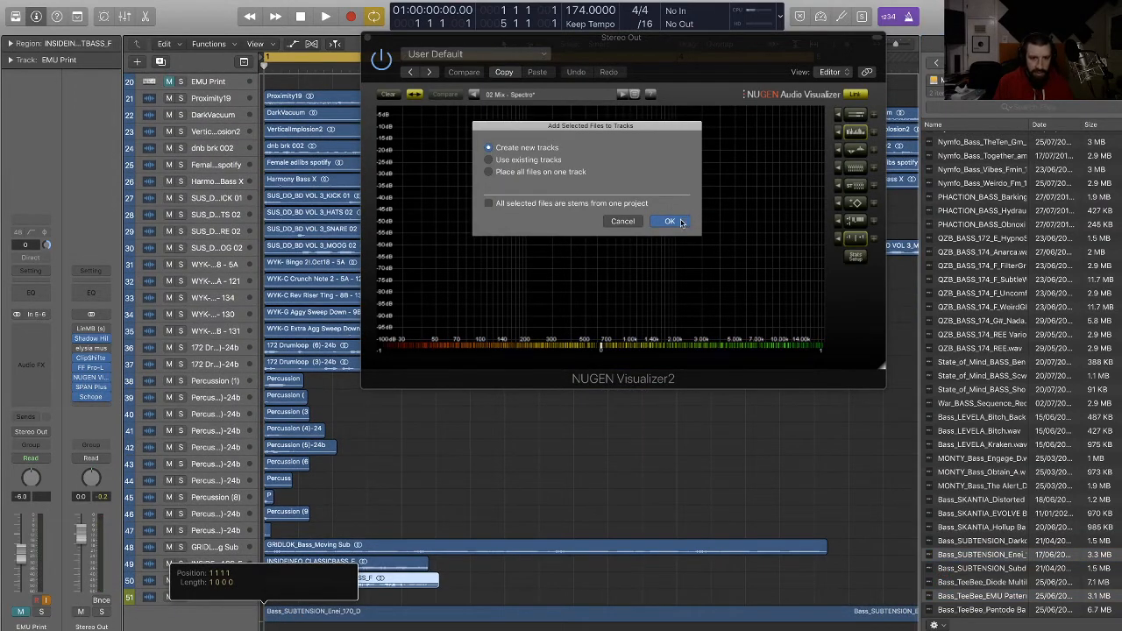
click(670, 220)
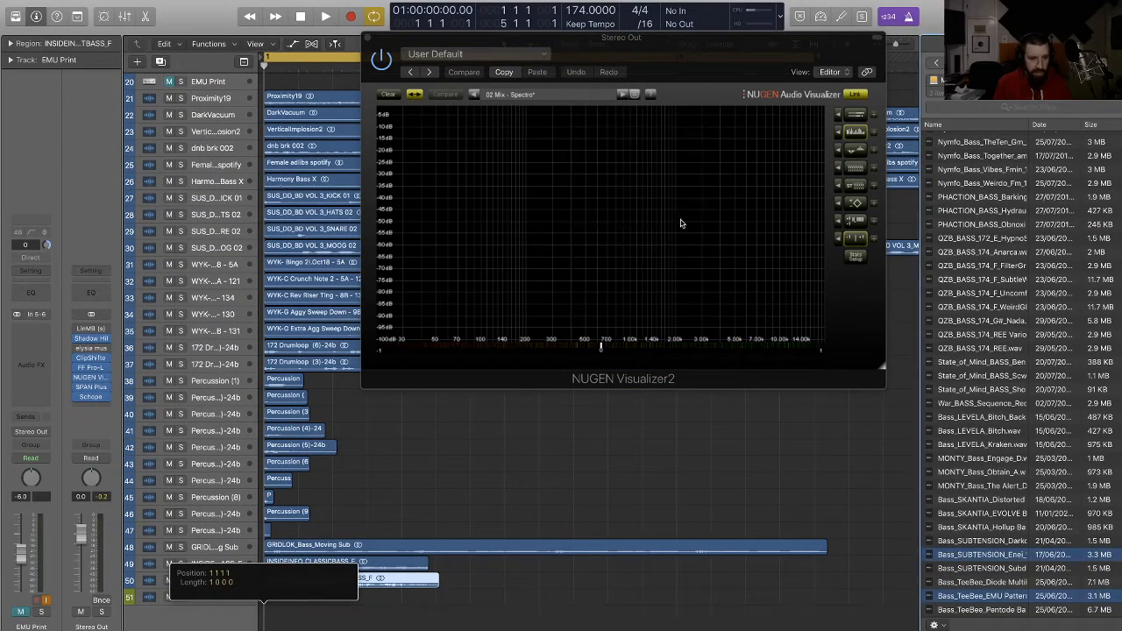
click(584, 507)
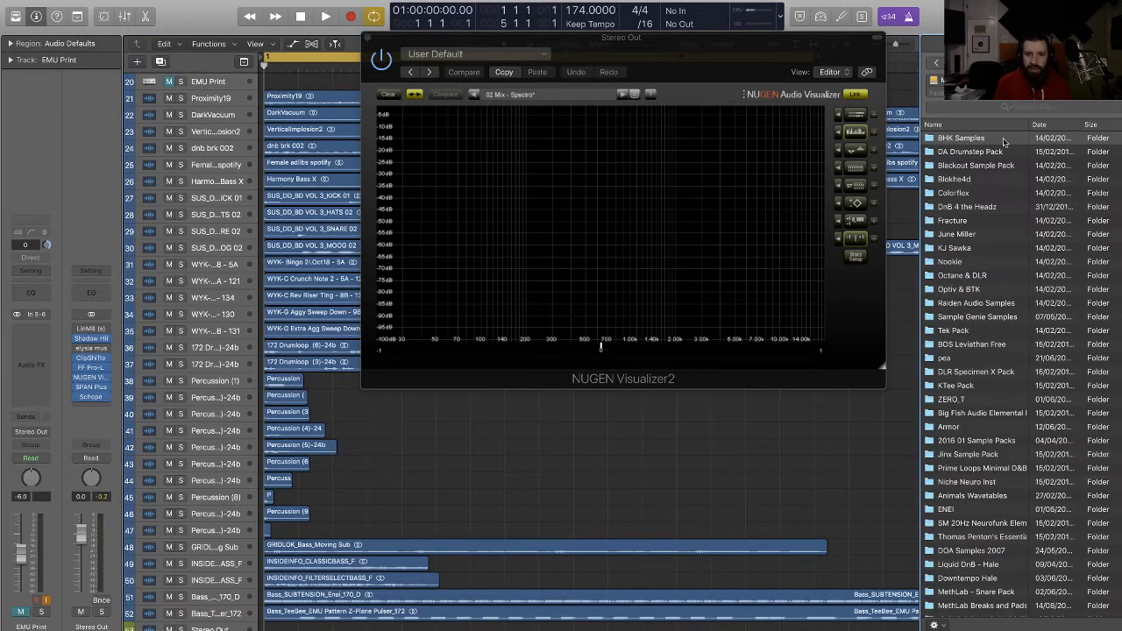
Step: Open the synth loops folder of the Sample Magic - Deep House pack and audition the dhs_123 throwback synth loop
click(936, 63)
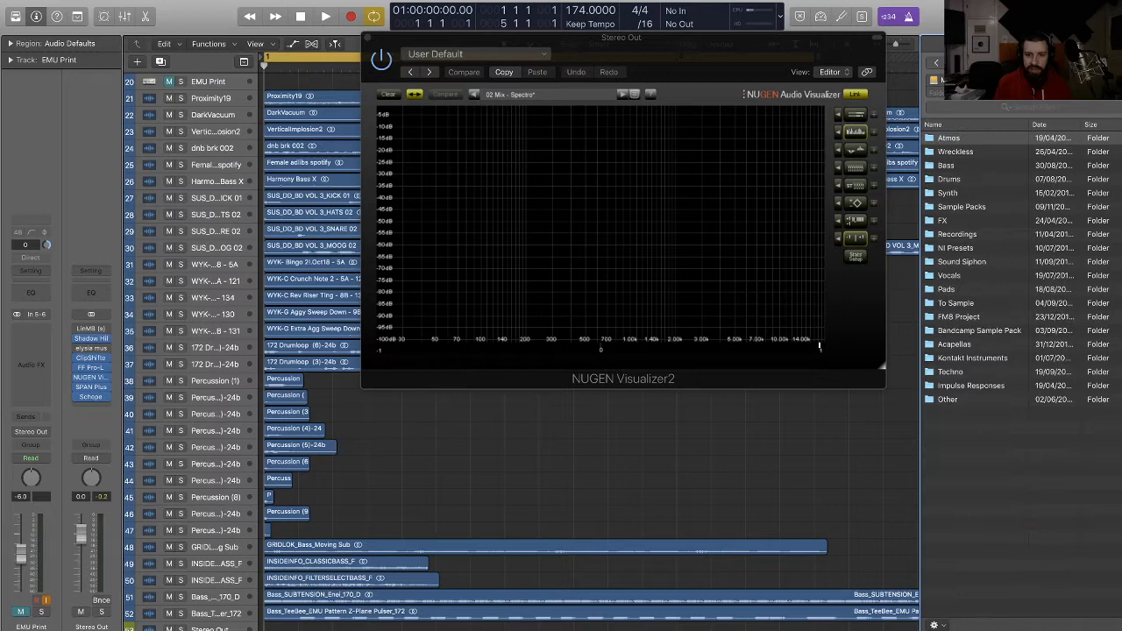
double_click(967, 208)
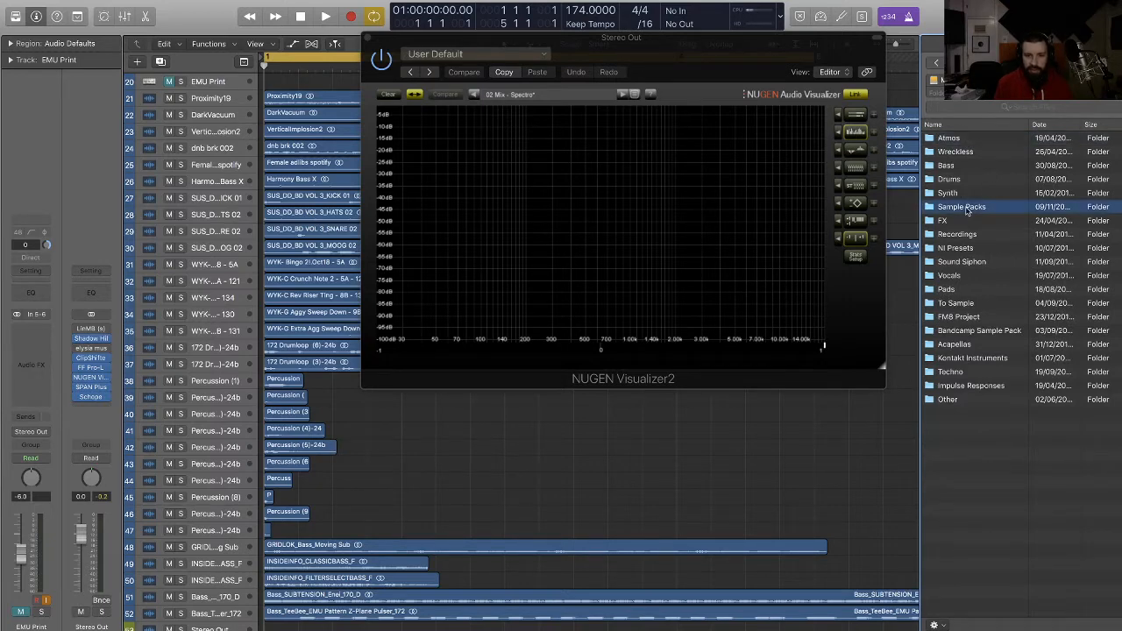
scroll(968, 300, down, 10)
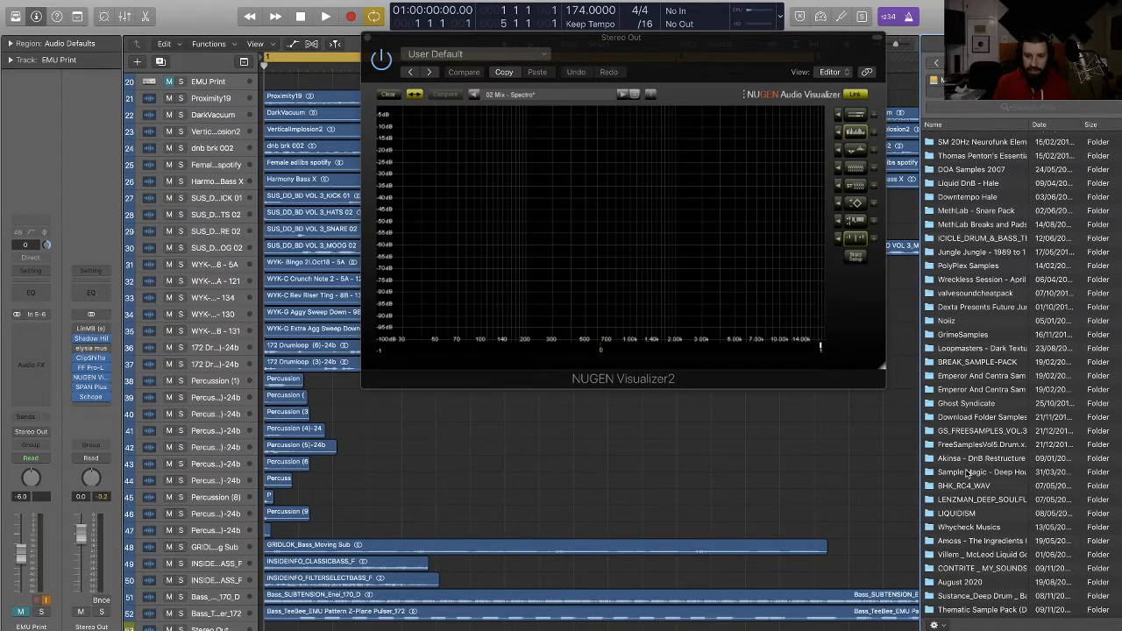
double_click(967, 473)
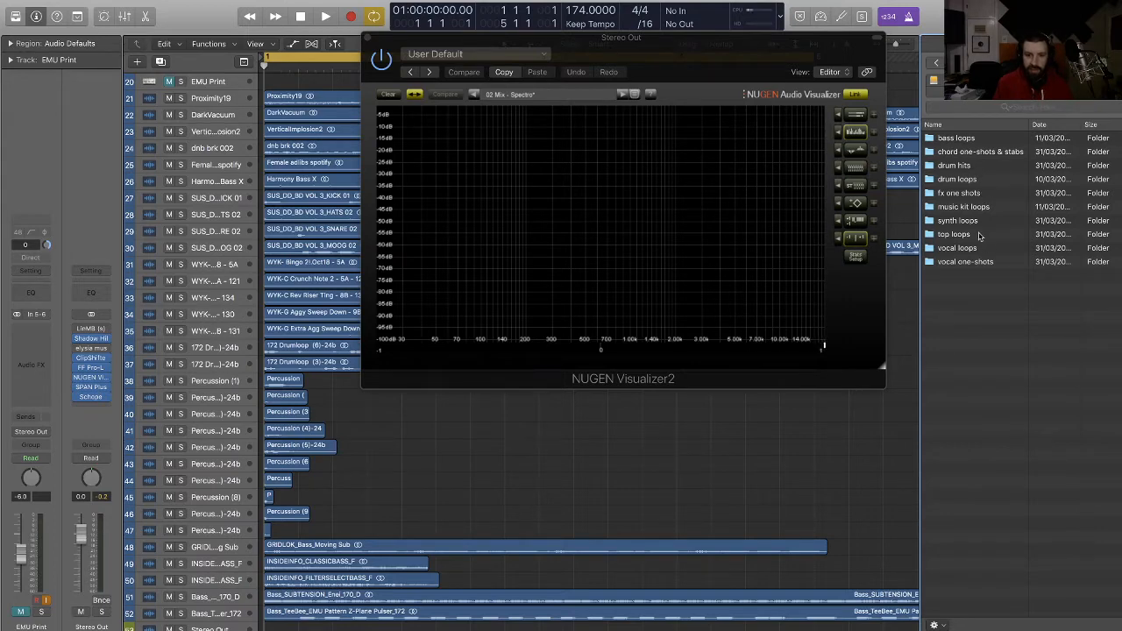
double_click(960, 220)
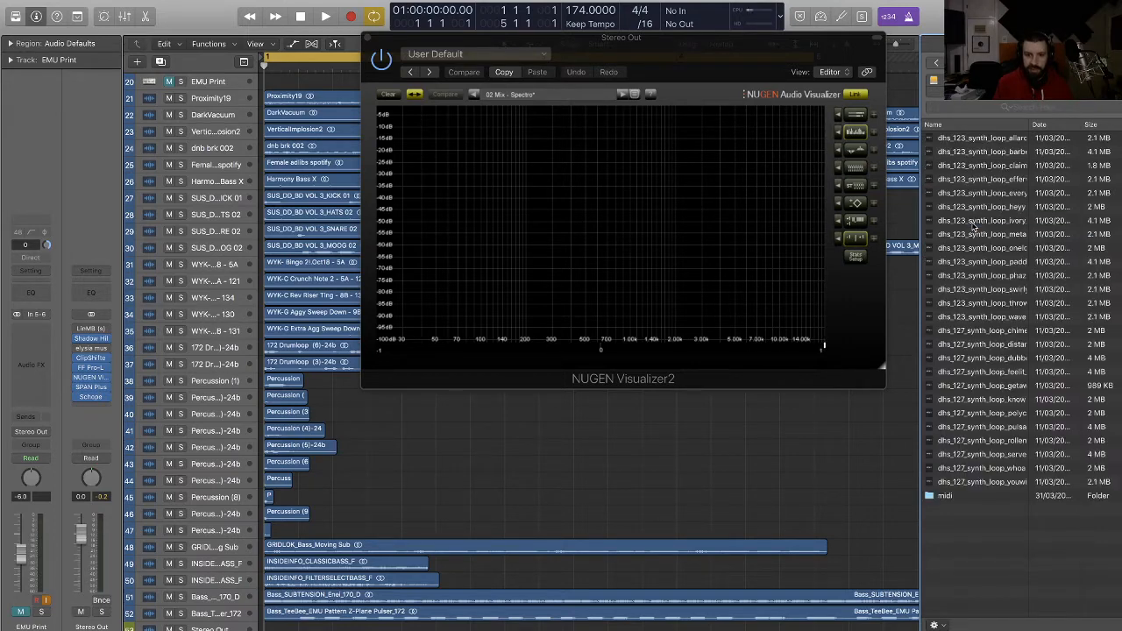
click(983, 308)
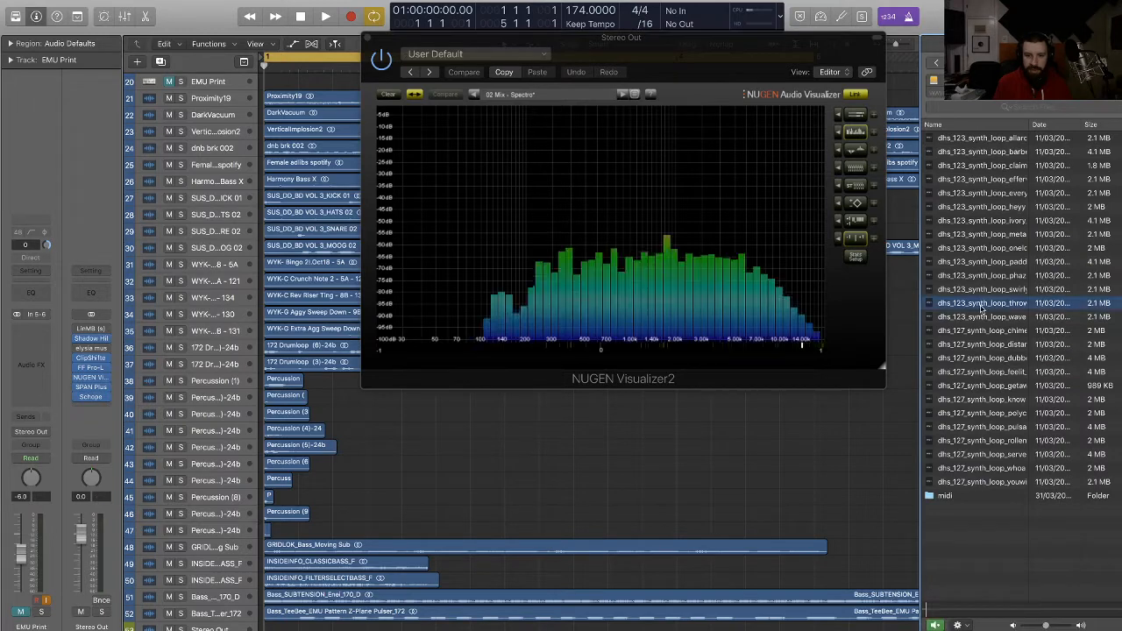
Step: Select the dhs_123 synth loops from onelove to throwback and add them at bar 1, creating new tracks
scroll(590, 509, down, 2)
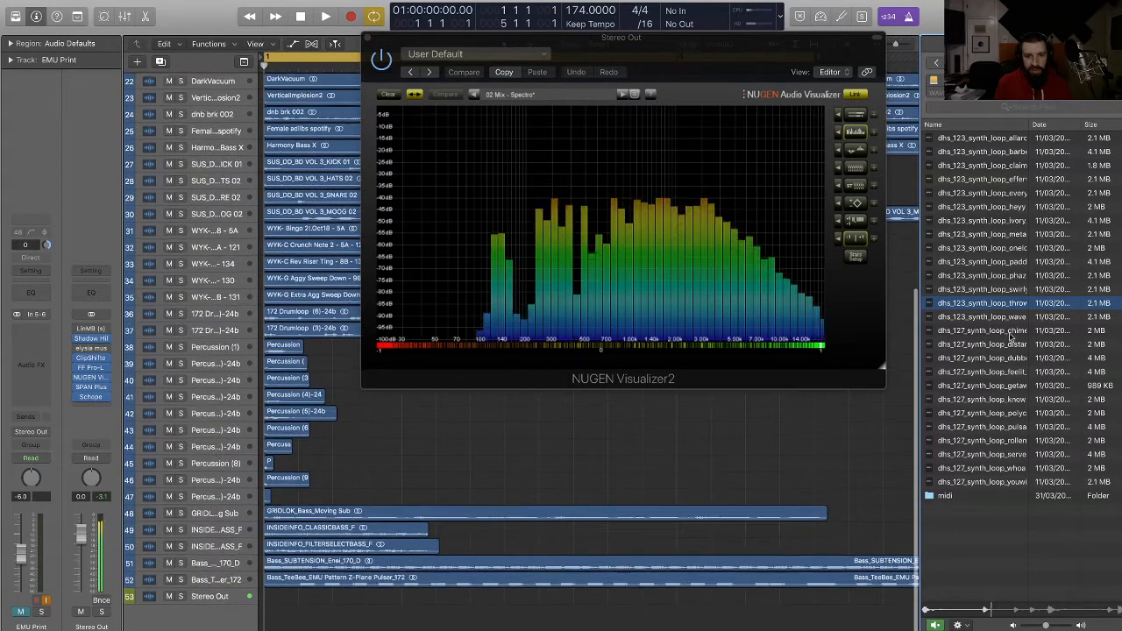
shift+click(982, 250)
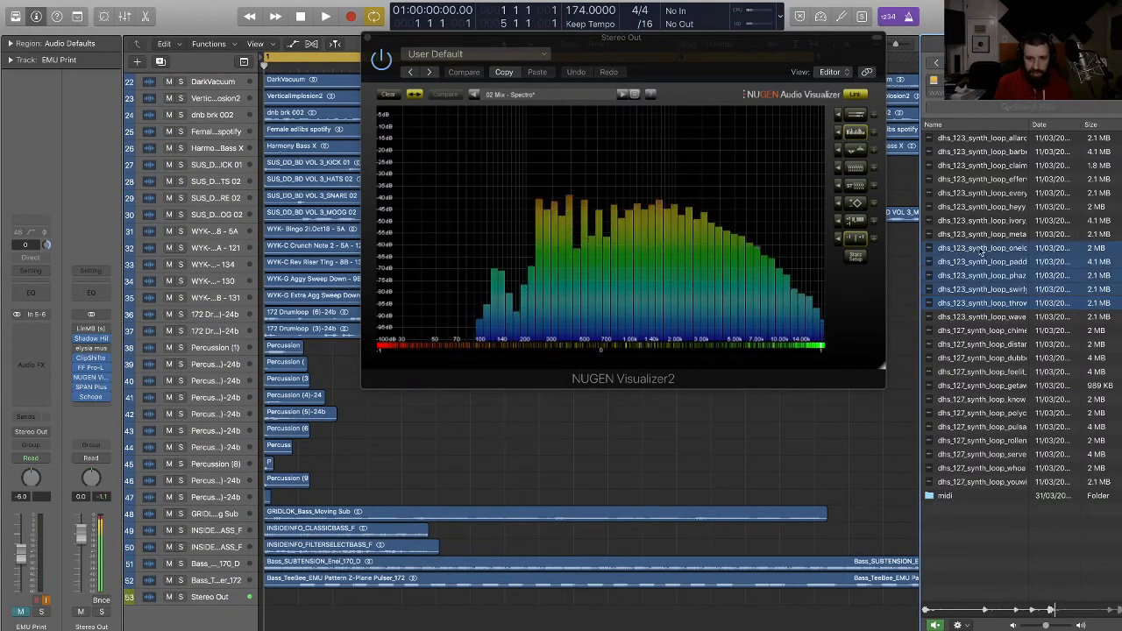
drag(982, 250, 268, 611)
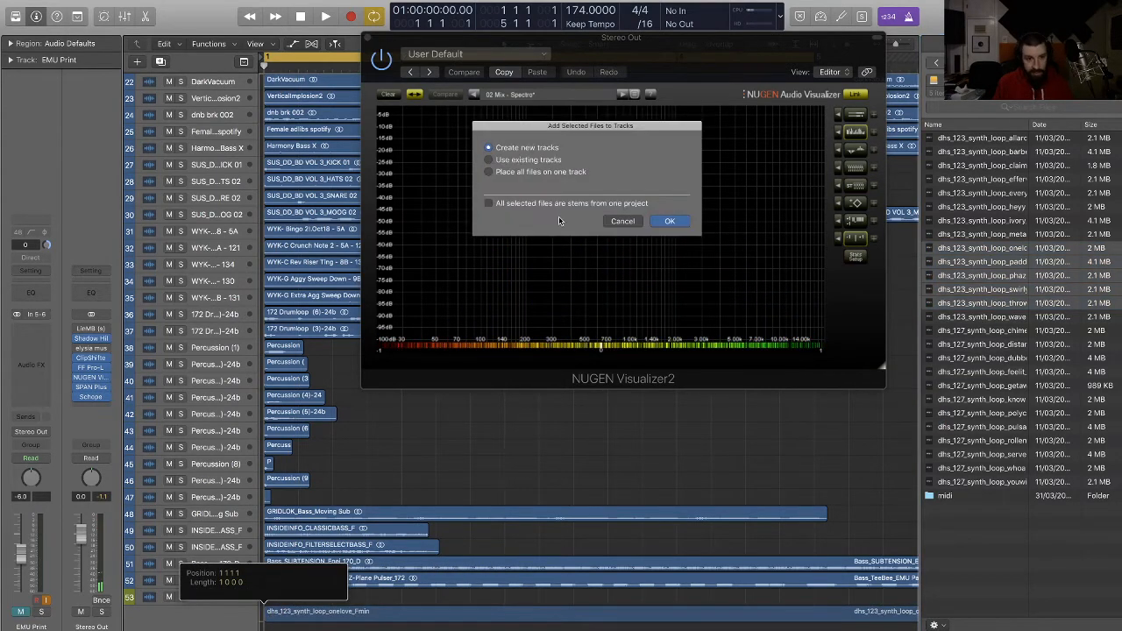
click(669, 221)
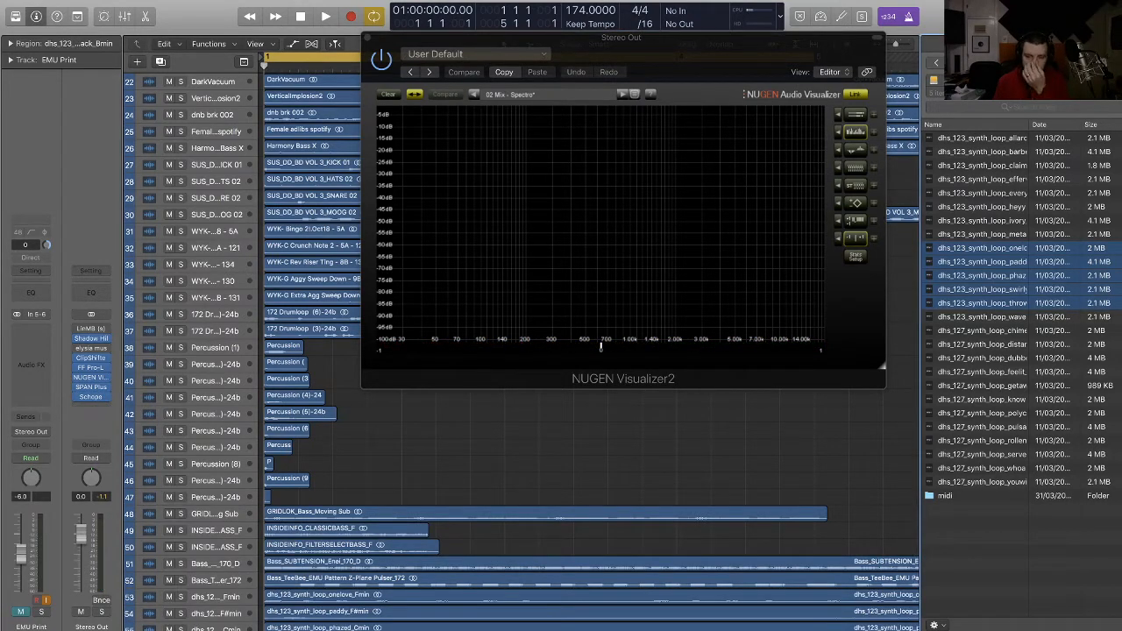
Step: Clear the NUGEN Visualizer window and the file browser out of the way, and mute all the audio regions on tracks 21 to 57
drag(614, 48, 1121, 147)
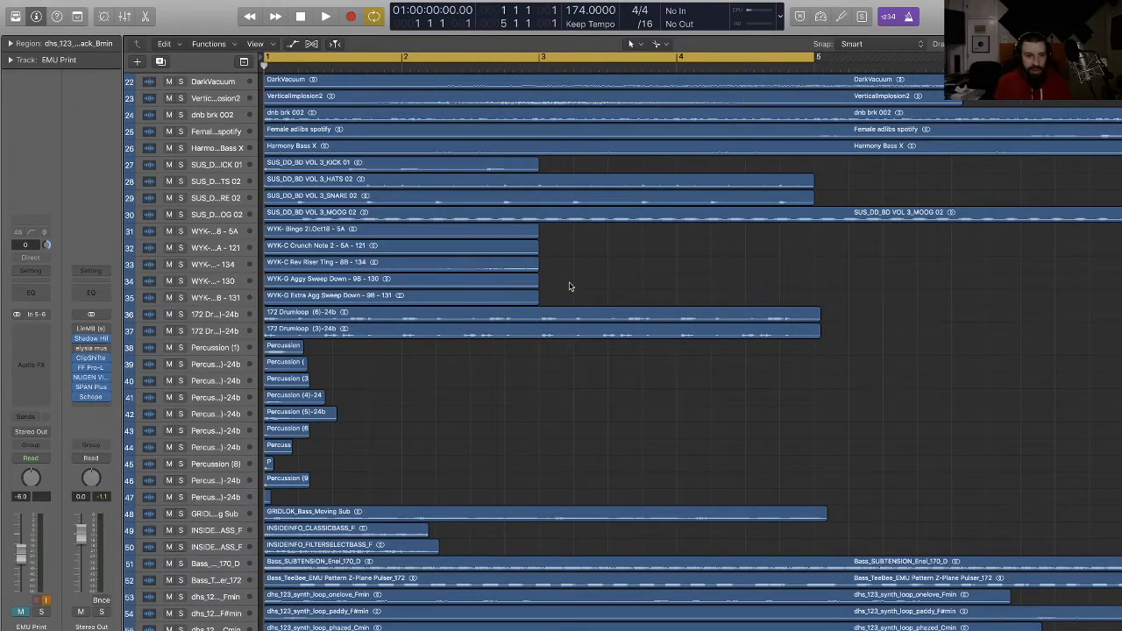
scroll(430, 311, down, 3)
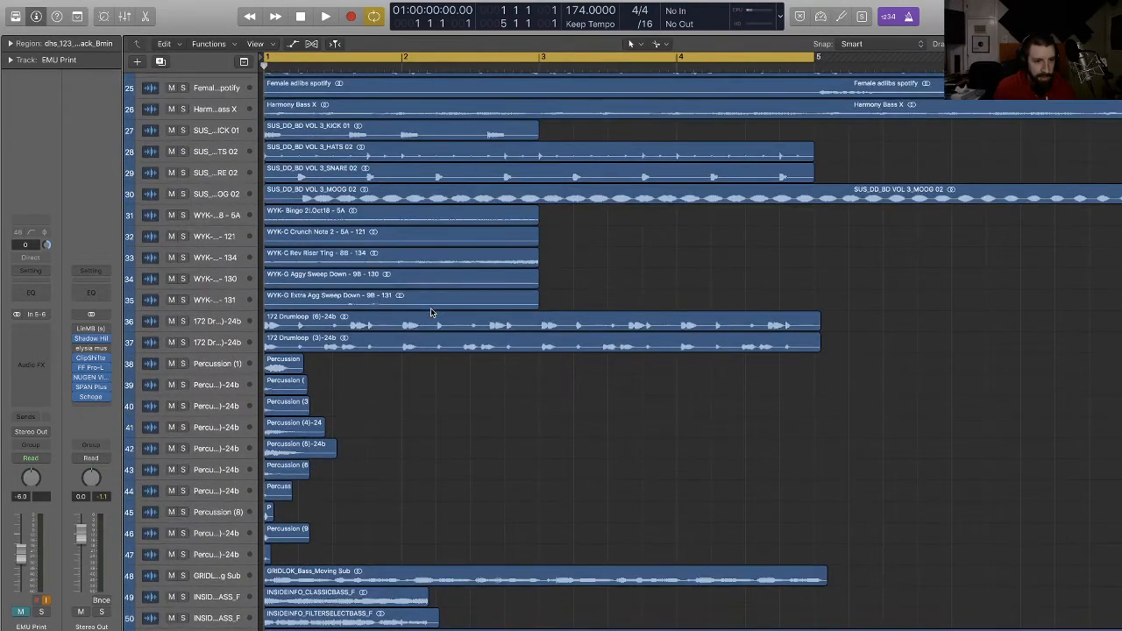
scroll(431, 312, up, 4)
key(super+Up)
key(super+Up)
key(super+Up)
key(super+Up)
key(super+Up)
key(super+Up)
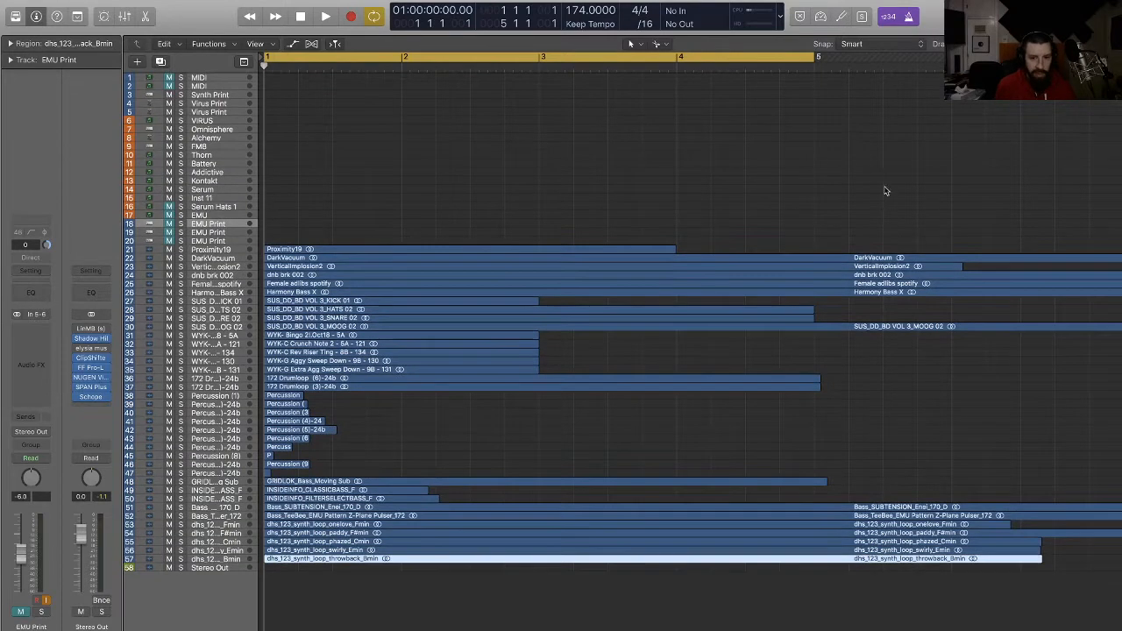
drag(876, 176, 246, 618)
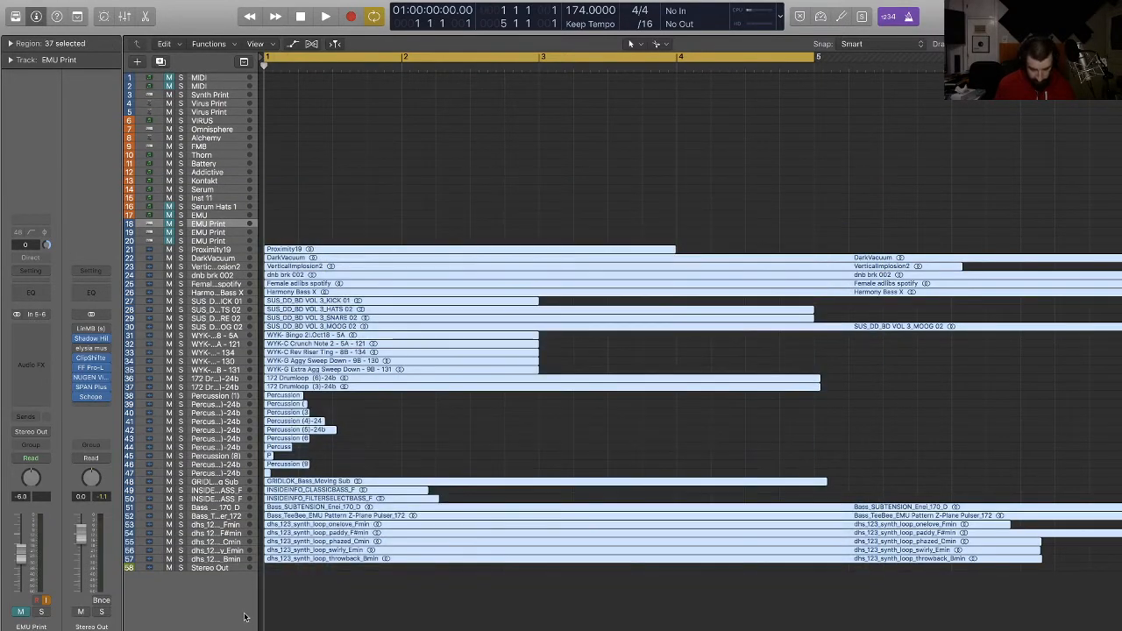
click(431, 460)
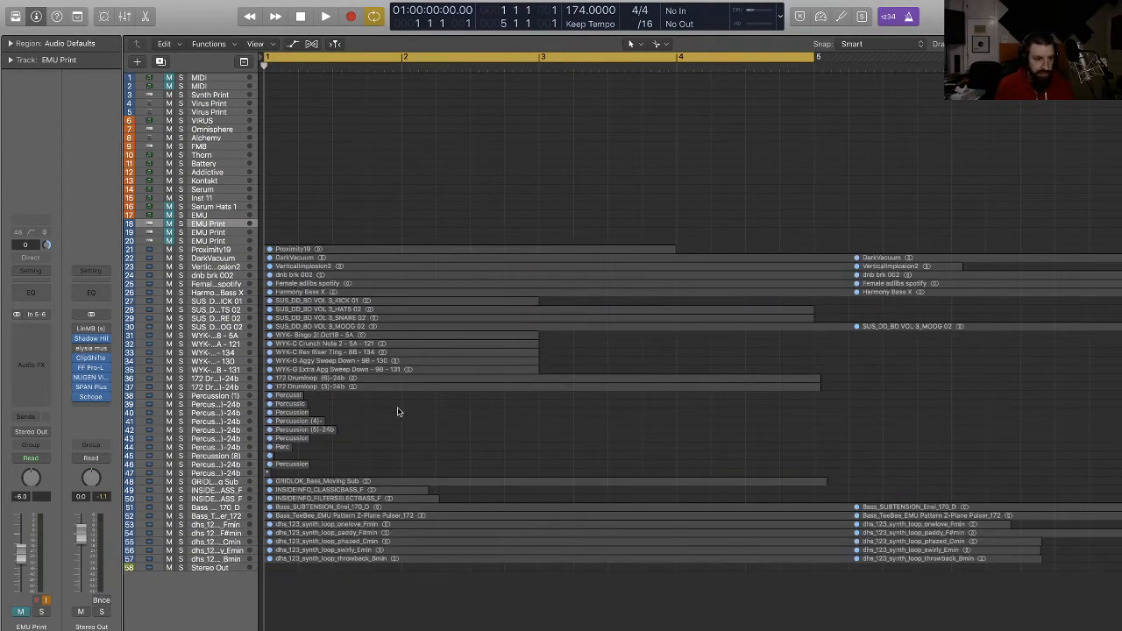
Step: Open the SPAN Plus analyser on the Stereo Out and move its window to the side of the arrangement
click(92, 390)
drag(335, 35, 1112, 36)
click(499, 183)
Step: Unmute the 172 Drumloop (3)-24b region on track 37 and play it while watching the SPAN Plus spectrum
key(super+Down)
key(super+Down)
key(super+Down)
key(super+Down)
key(super+Down)
key(super+Down)
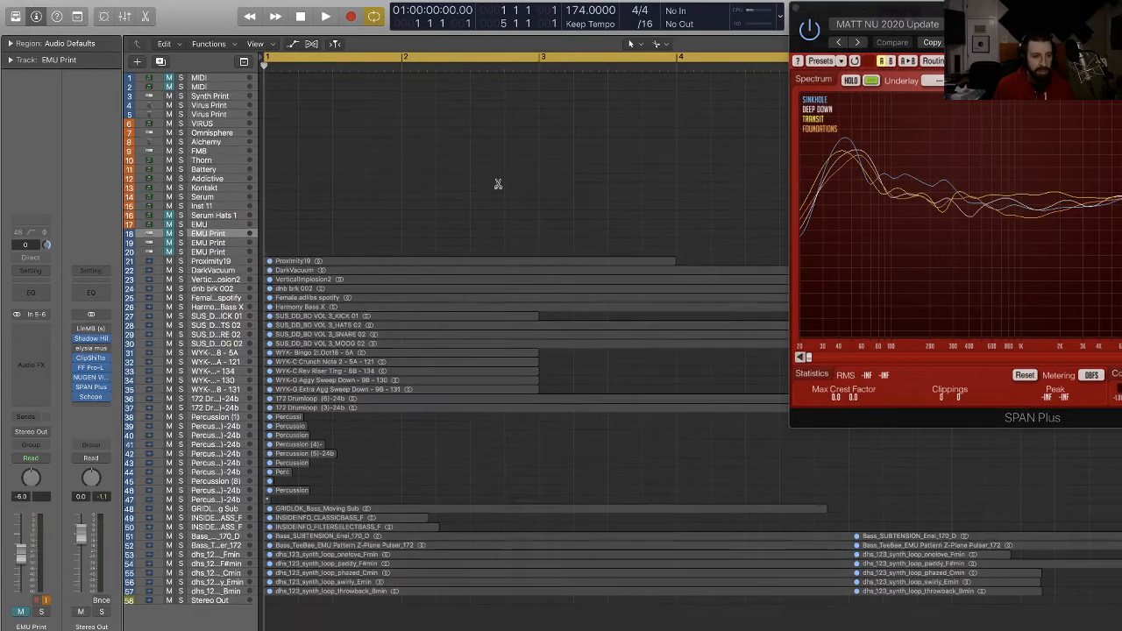
key(super+Down)
key(super+Down)
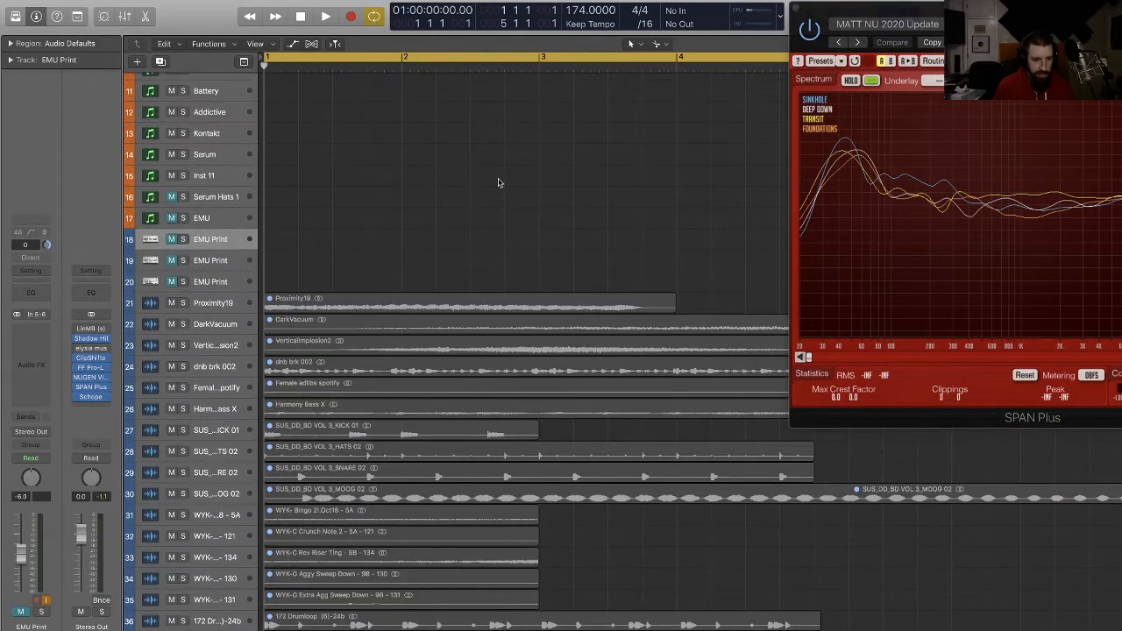
scroll(455, 304, down, 10)
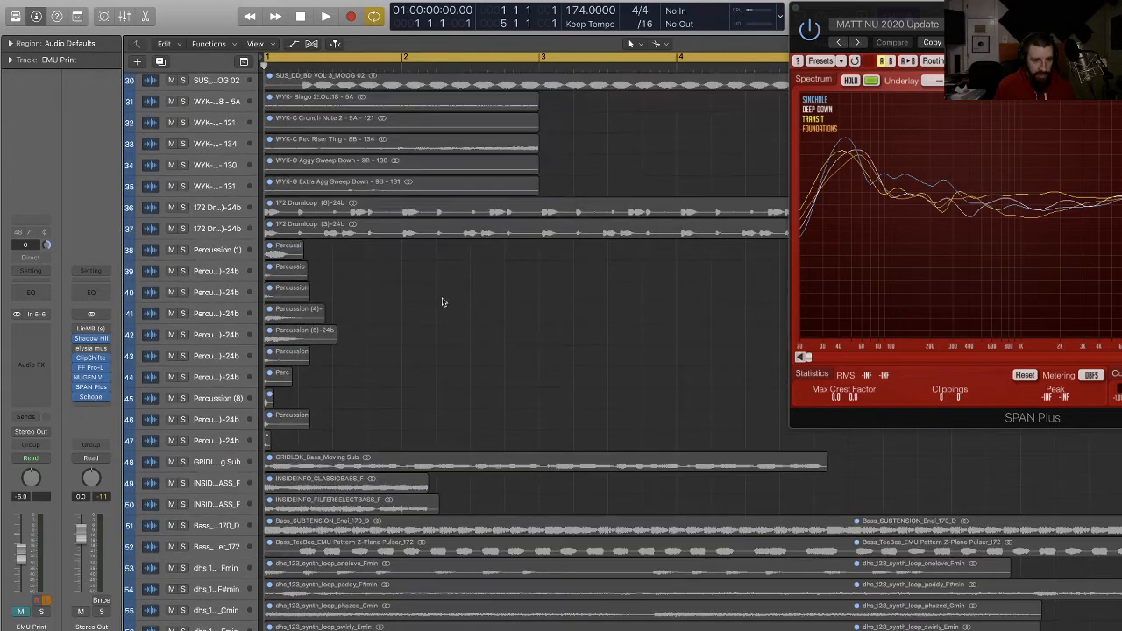
click(229, 228)
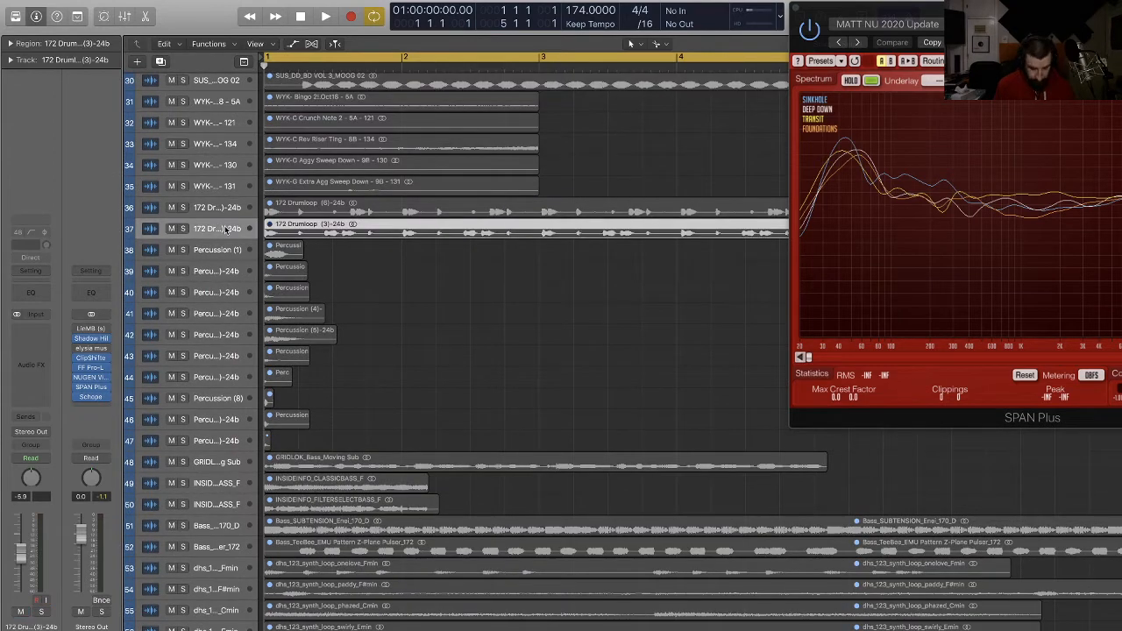
key(space)
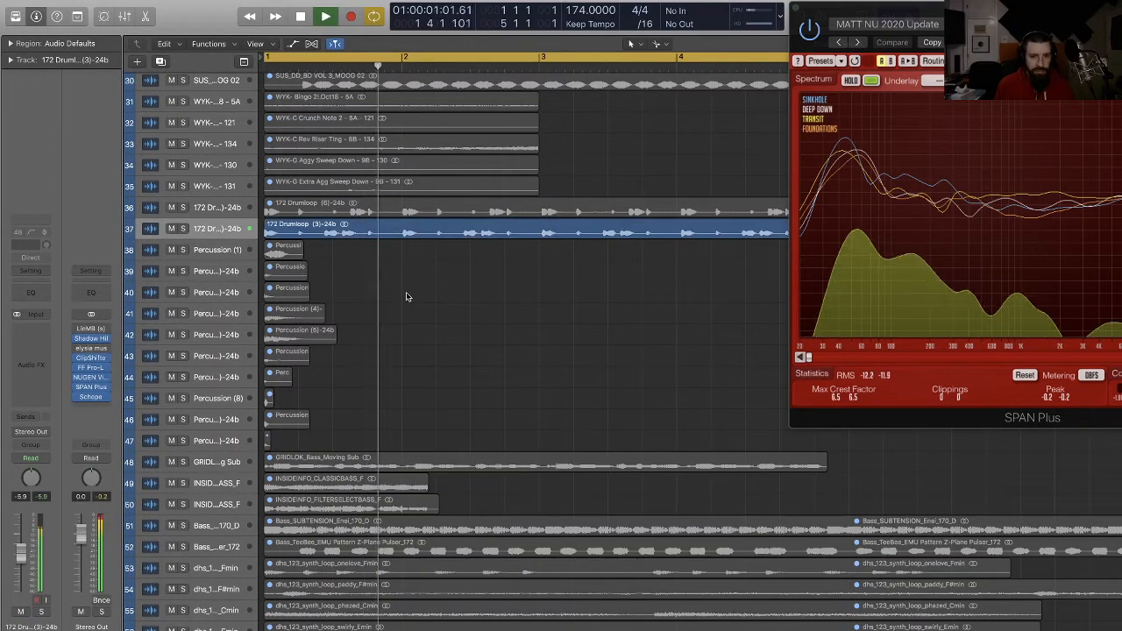
drag(913, 6, 918, 51)
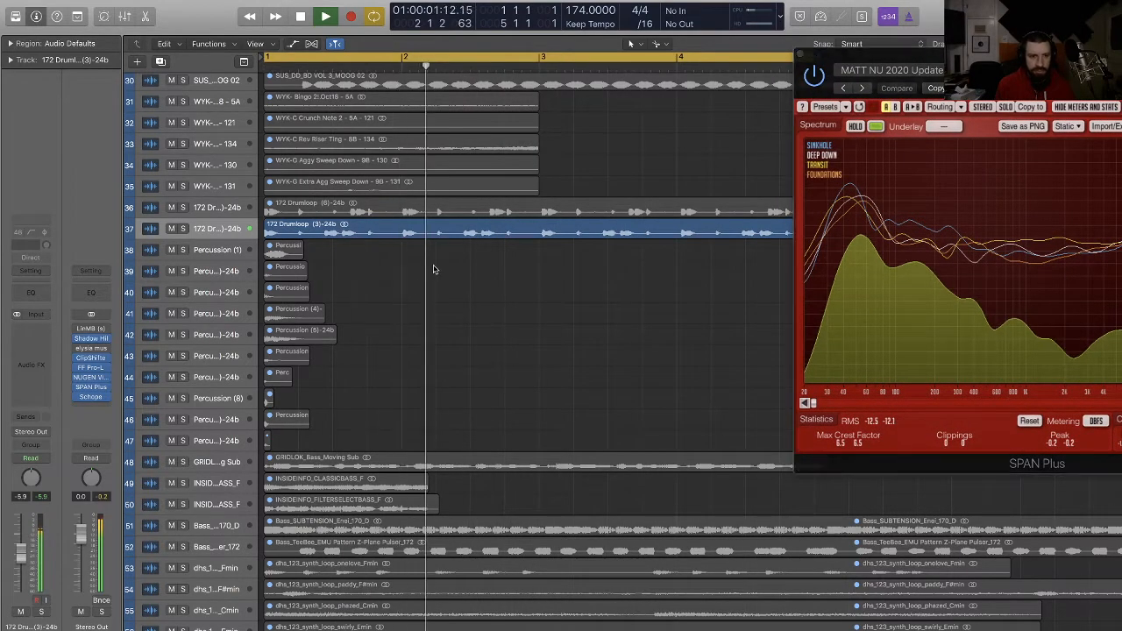
key(space)
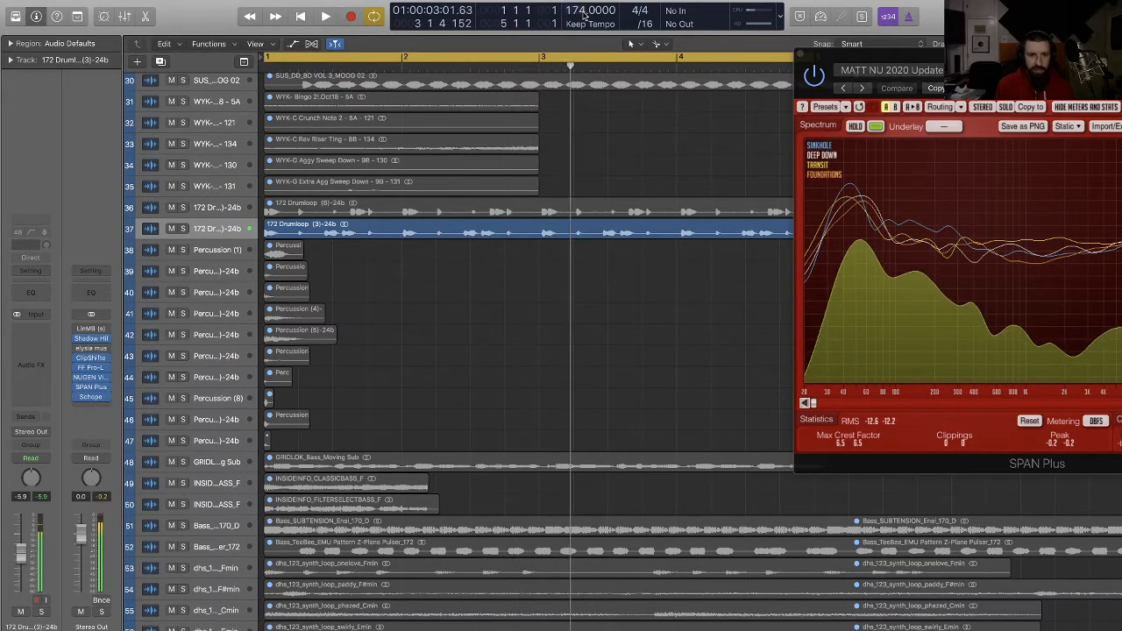
Step: Replay the 172 Drumloop (3)-24b loop and move the SPAN Plus window clear of the end of the drum loop regions
drag(584, 15, 584, 15)
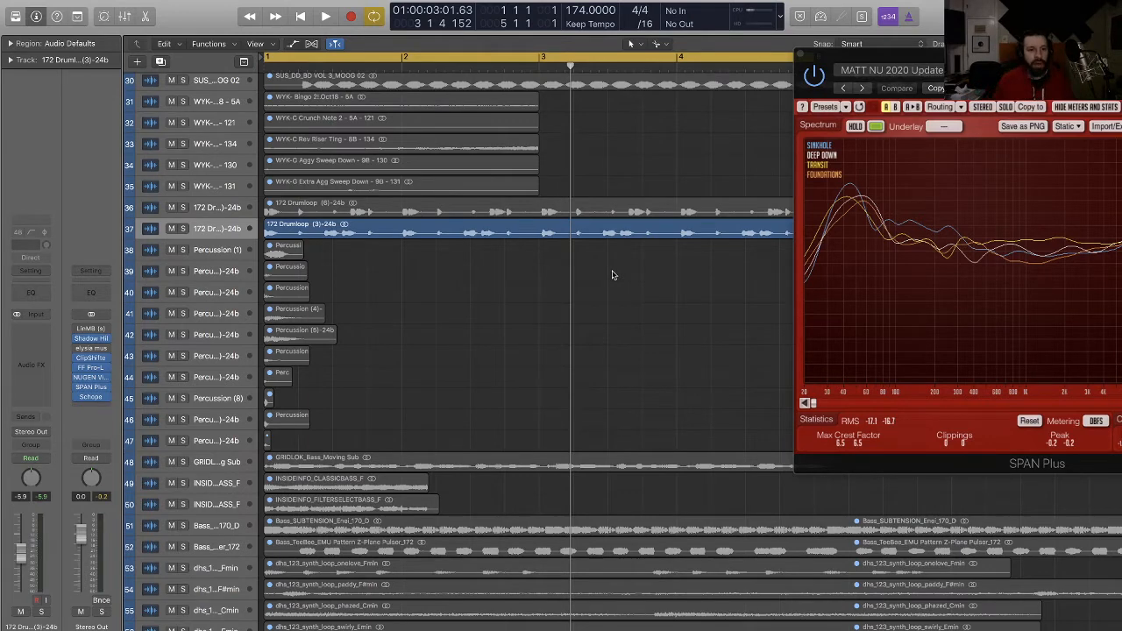
key(space)
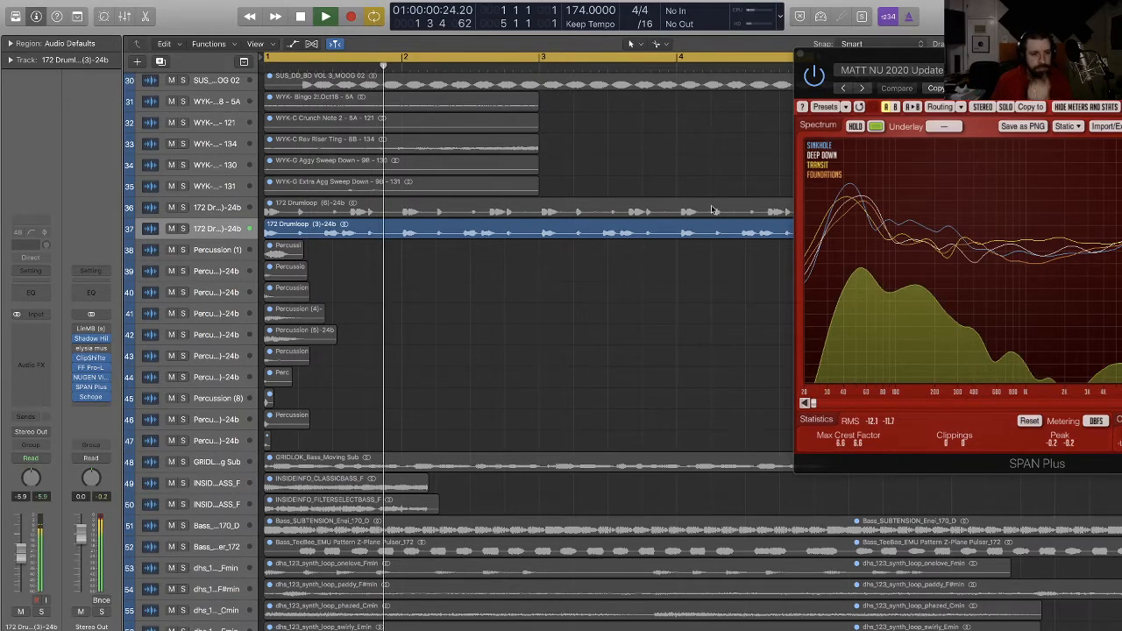
drag(962, 53, 903, 324)
key(space)
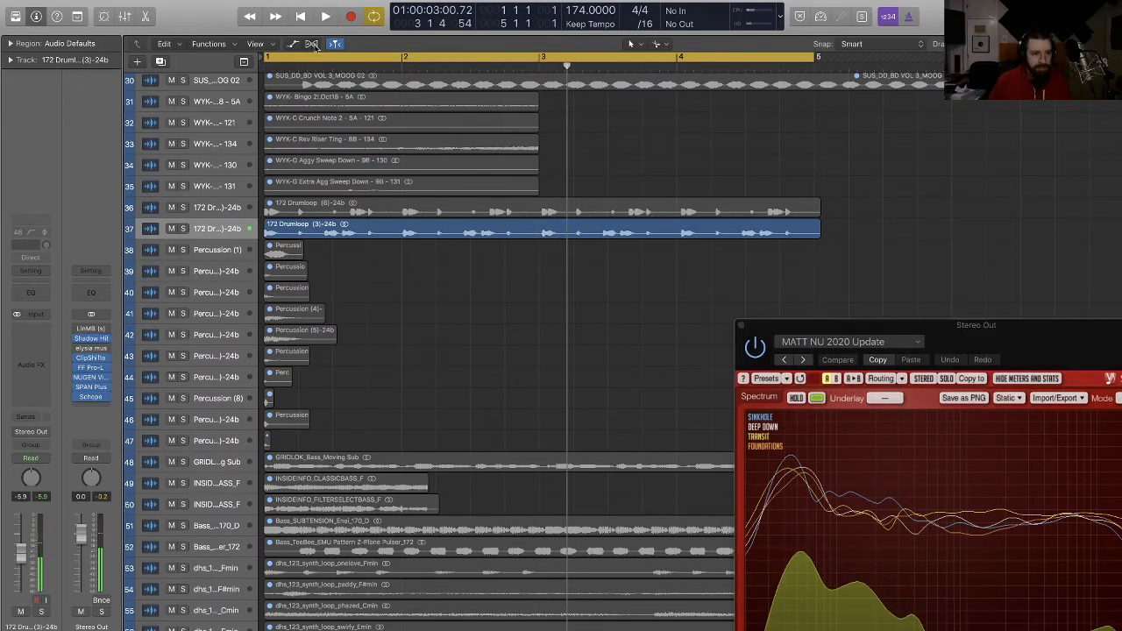
Step: Enable Flex on track 37, compress the 172 Drumloop (3)-24b region to end exactly at bar 5, and play the result
key(super+f)
key(super+Down)
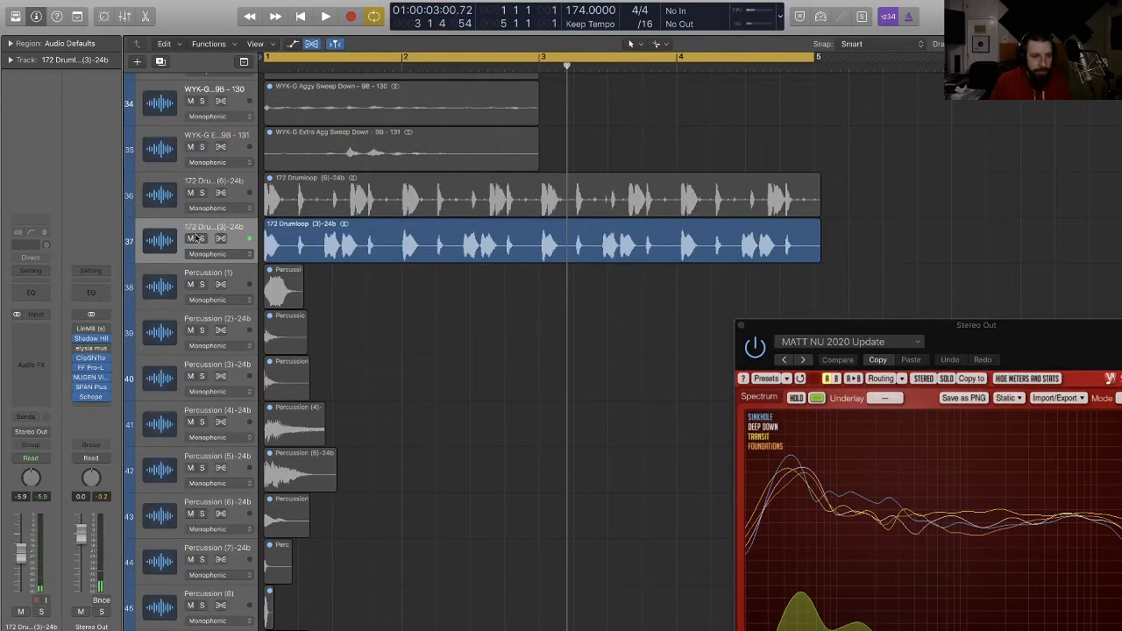
click(221, 238)
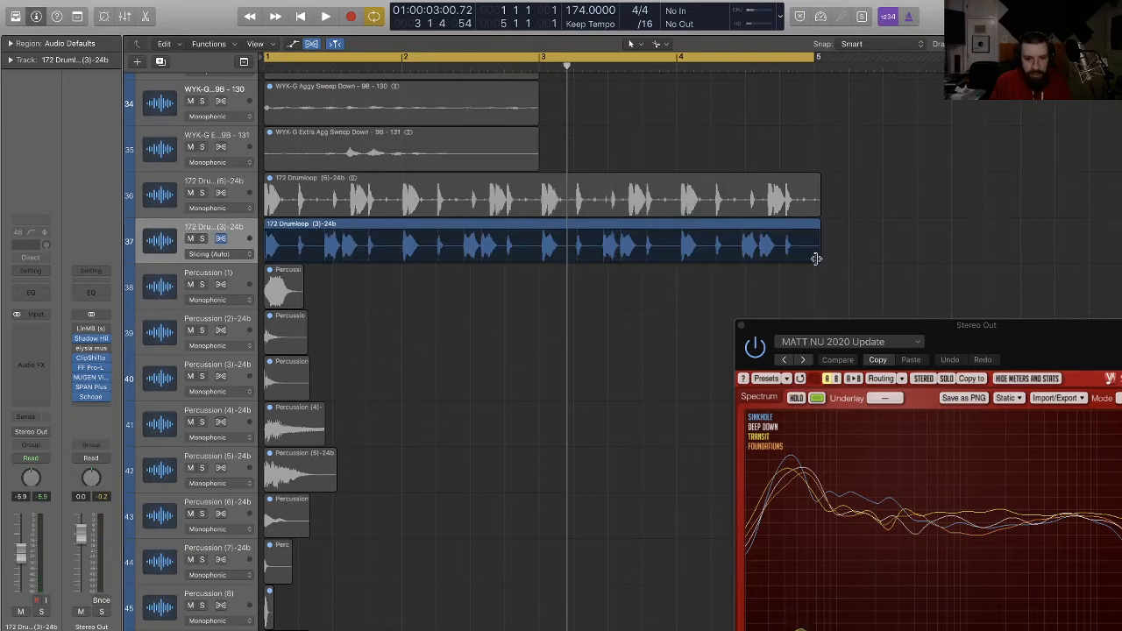
drag(815, 259, 812, 258)
key(Return)
key(space)
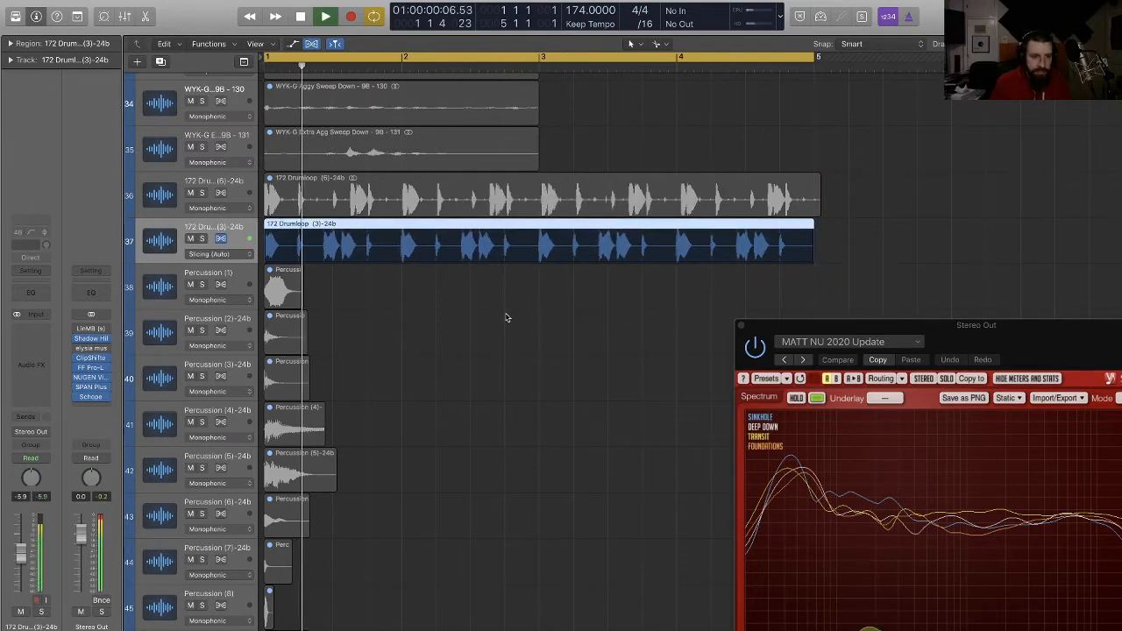
key(space)
Step: Mute track 37, solo track 36, and unmute and audition its 172 Drumloop (6)-24b region
click(190, 238)
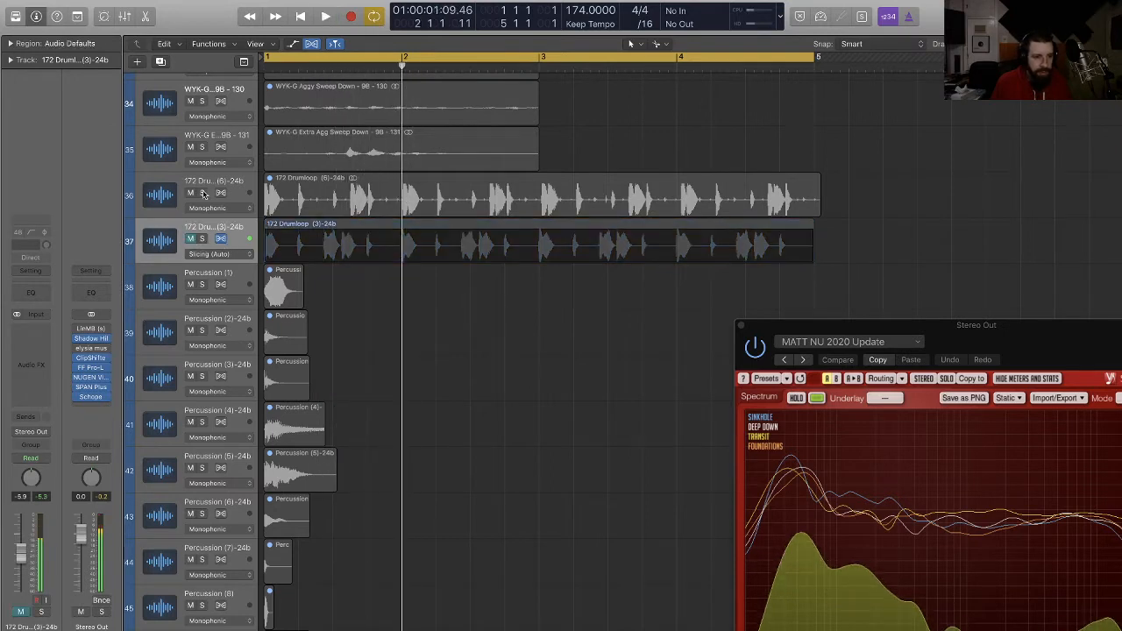
click(202, 192)
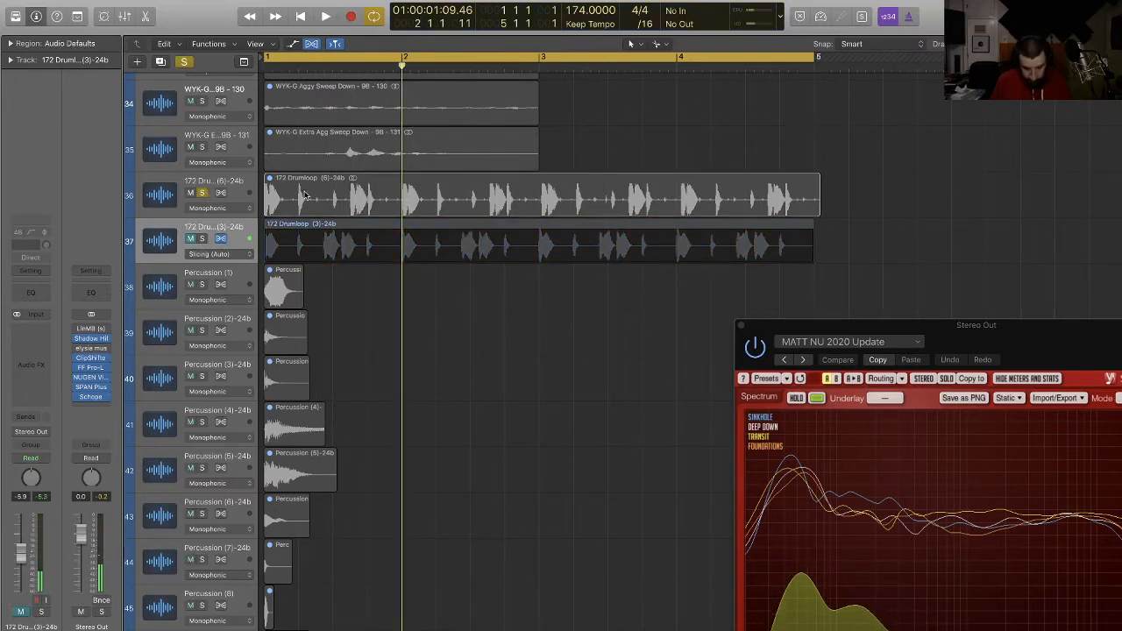
key(space)
key(space)
click(232, 186)
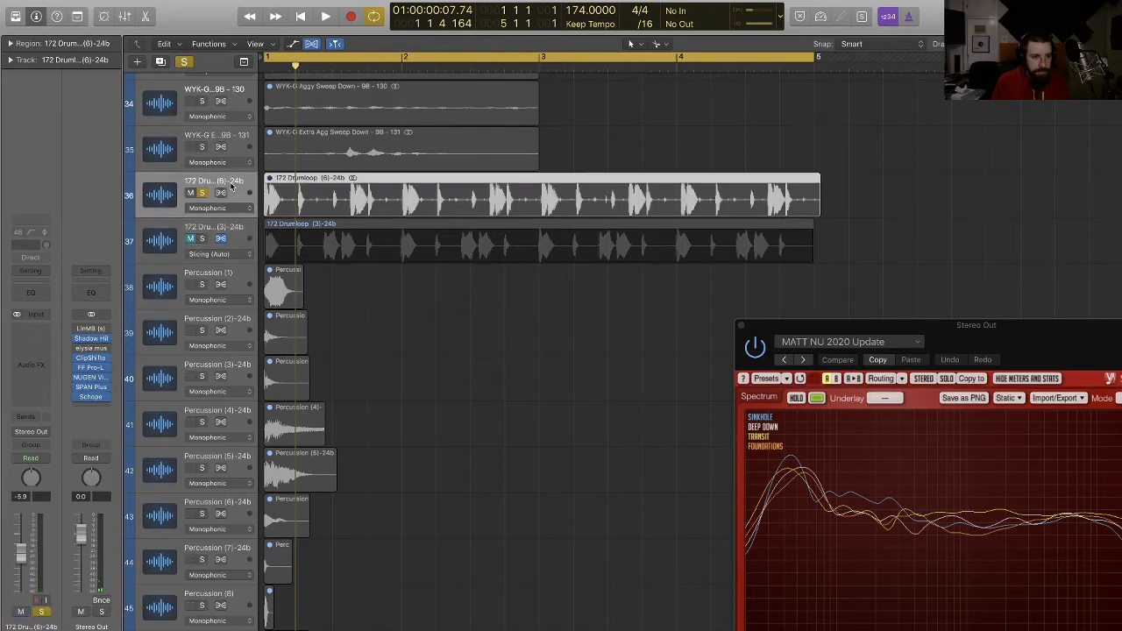
key(space)
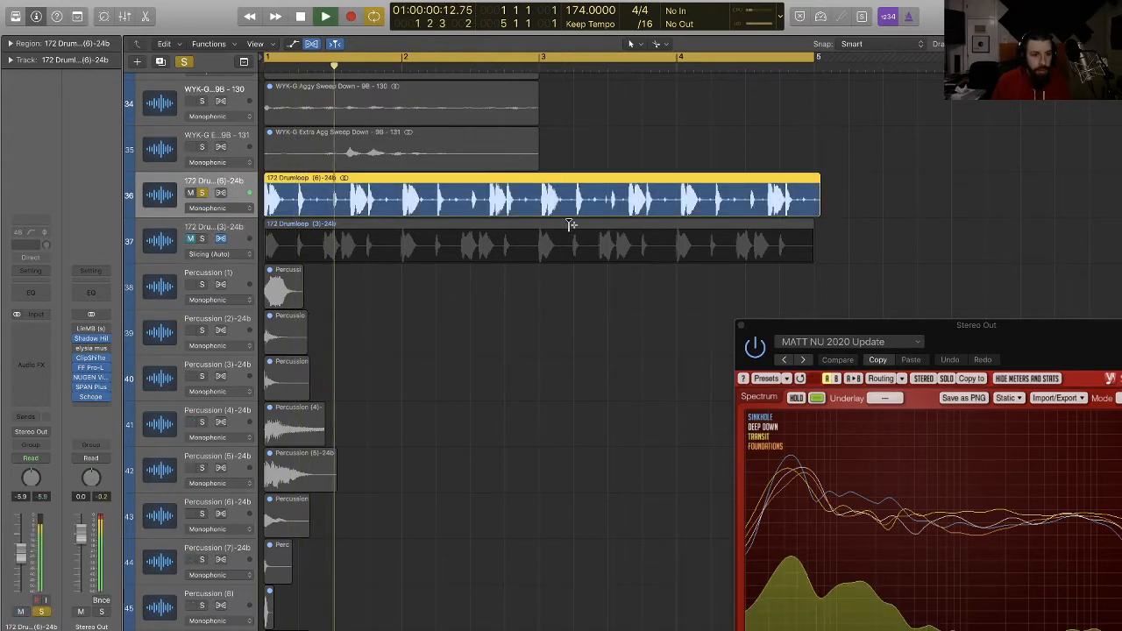
key(space)
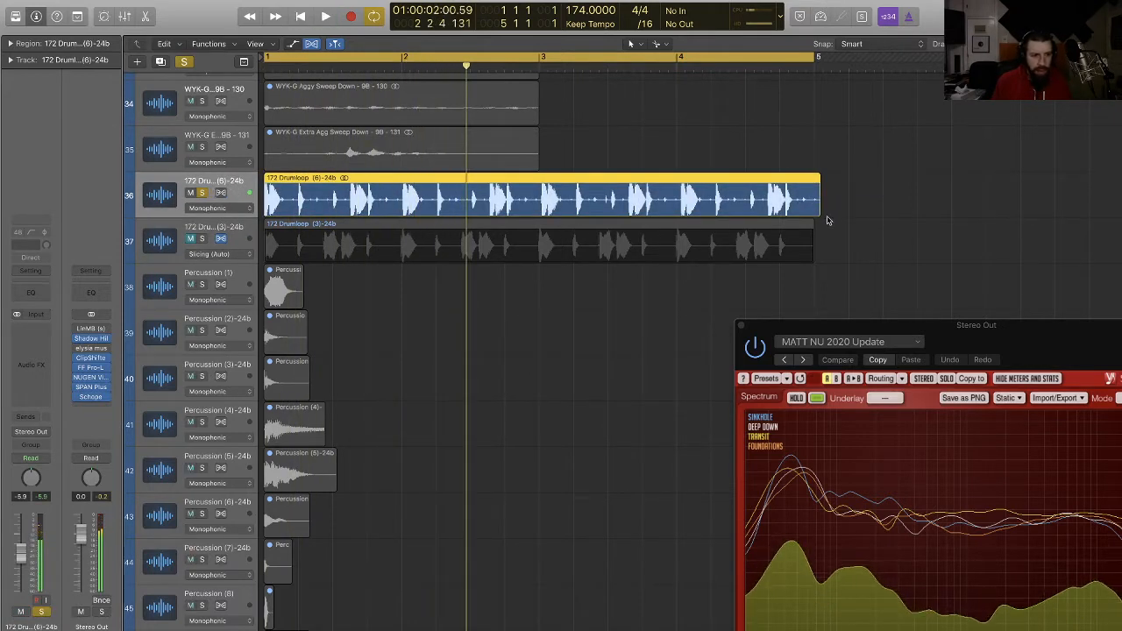
Step: Enable Flex on track 36, compress the 172 Drumloop (6)-24b region to end exactly at bar 5, and play the result
click(221, 193)
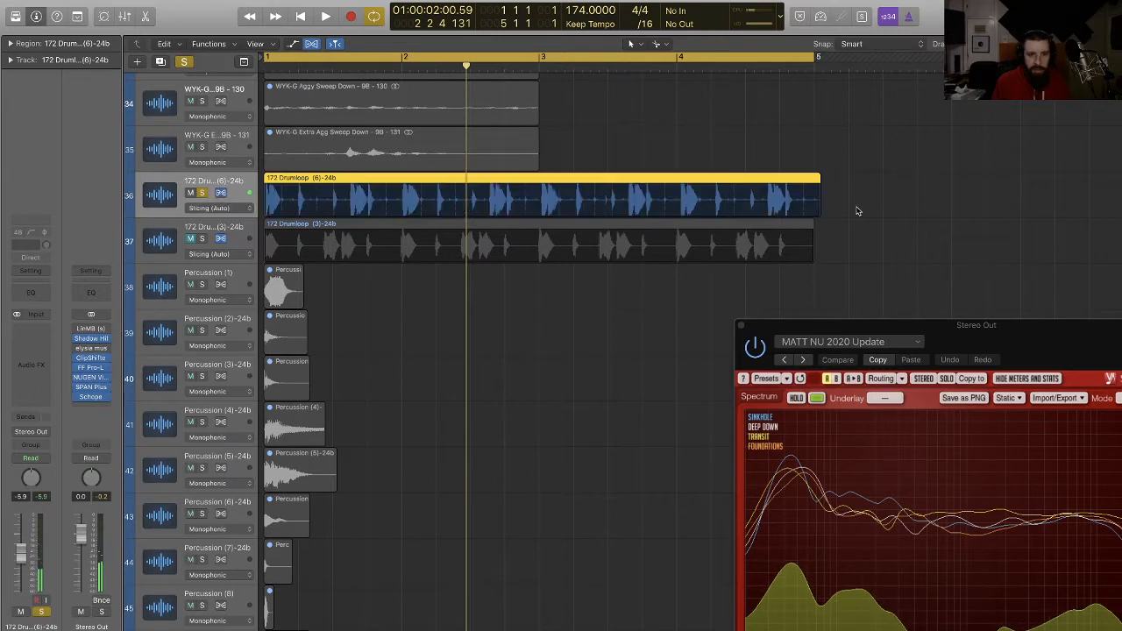
drag(817, 213, 814, 211)
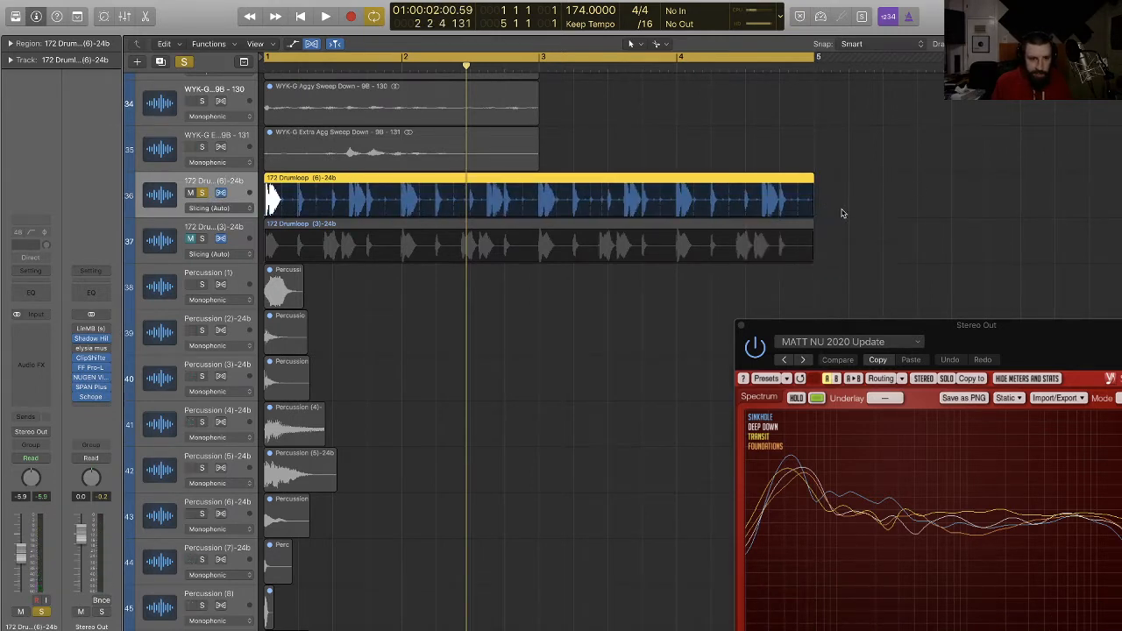
key(space)
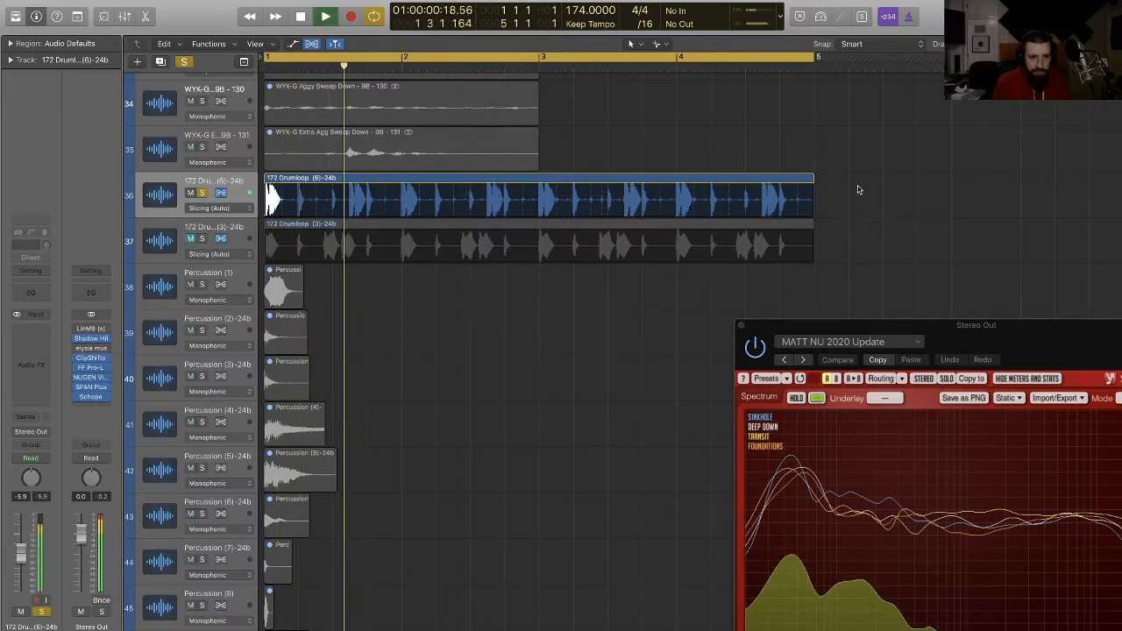
key(space)
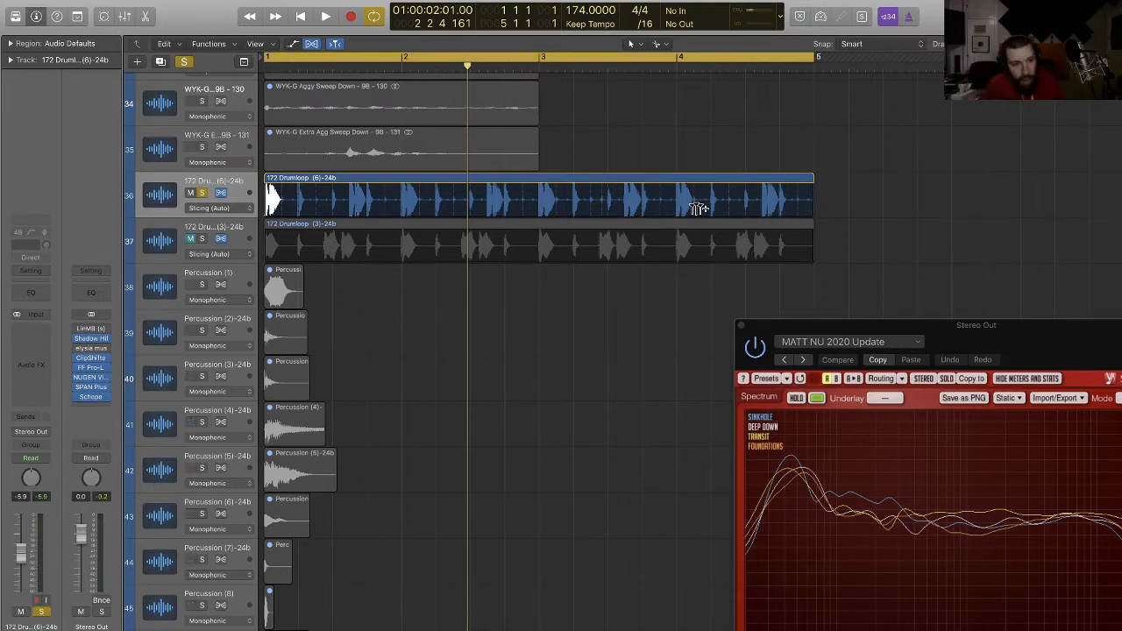
Step: Bounce the 172 Drumloop (6)-24b region in place to a new track, and delete the original region with its track
click(792, 181)
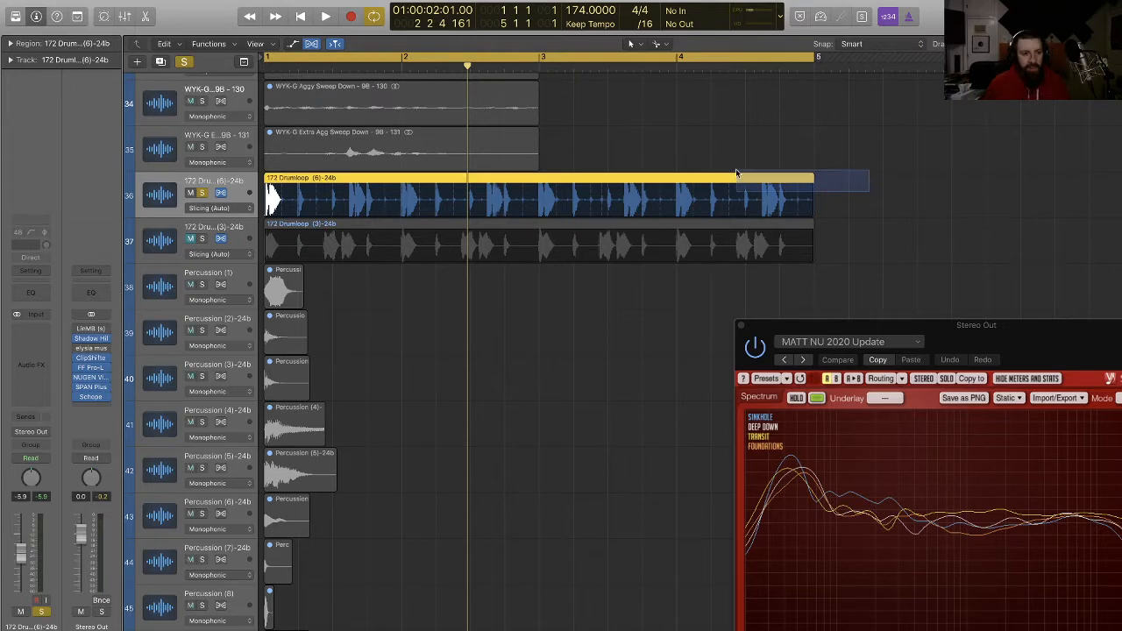
key(ctrl+b)
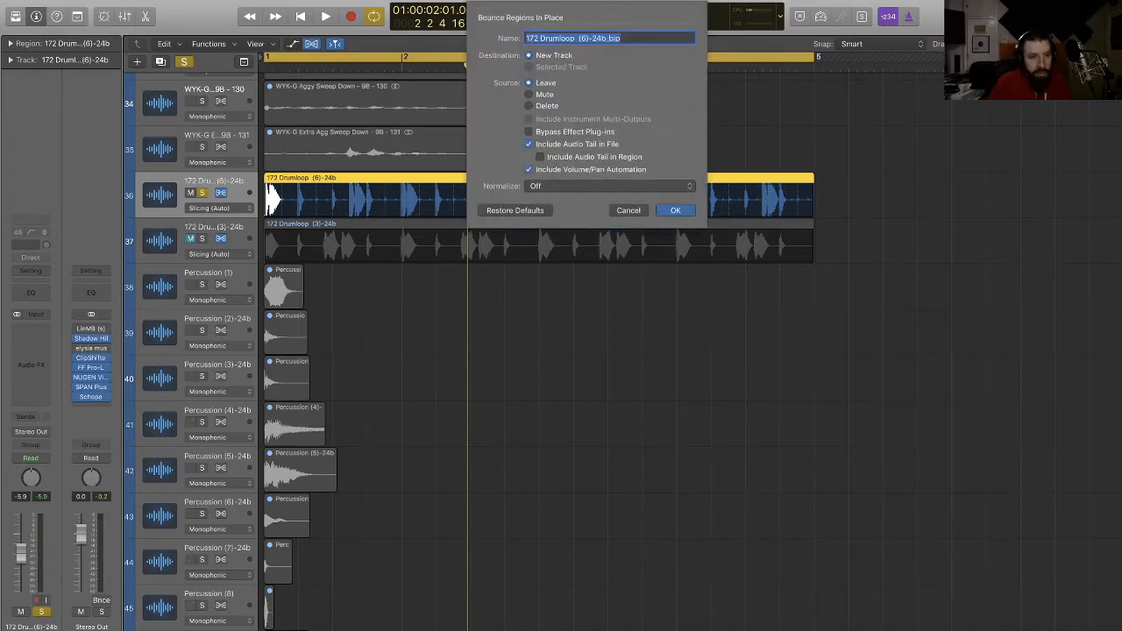
key(Return)
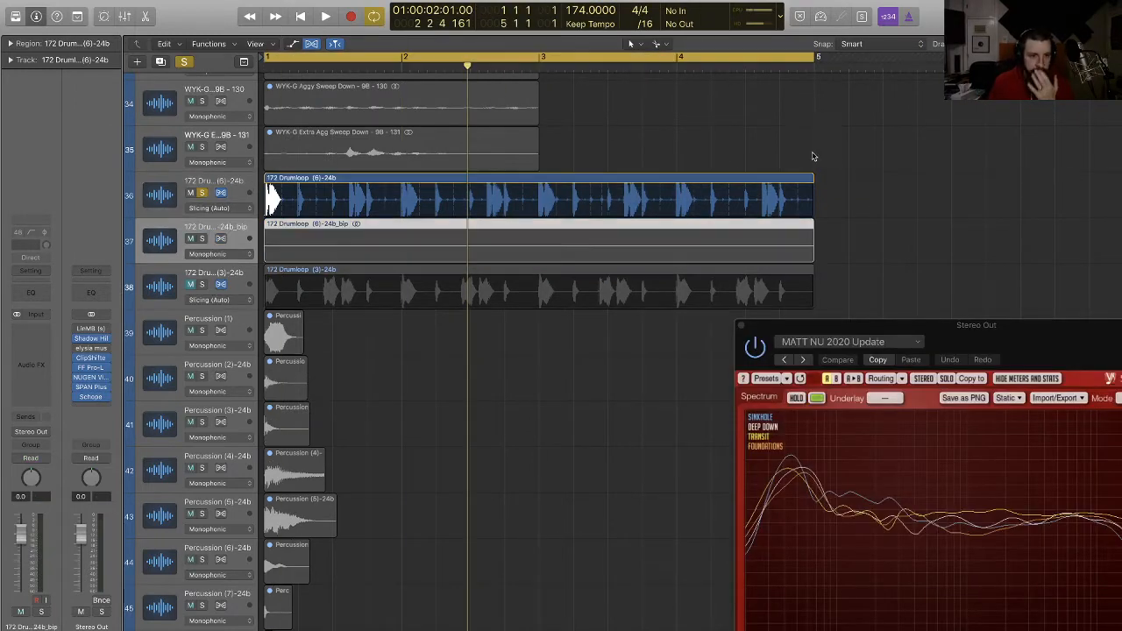
click(734, 193)
key(Delete)
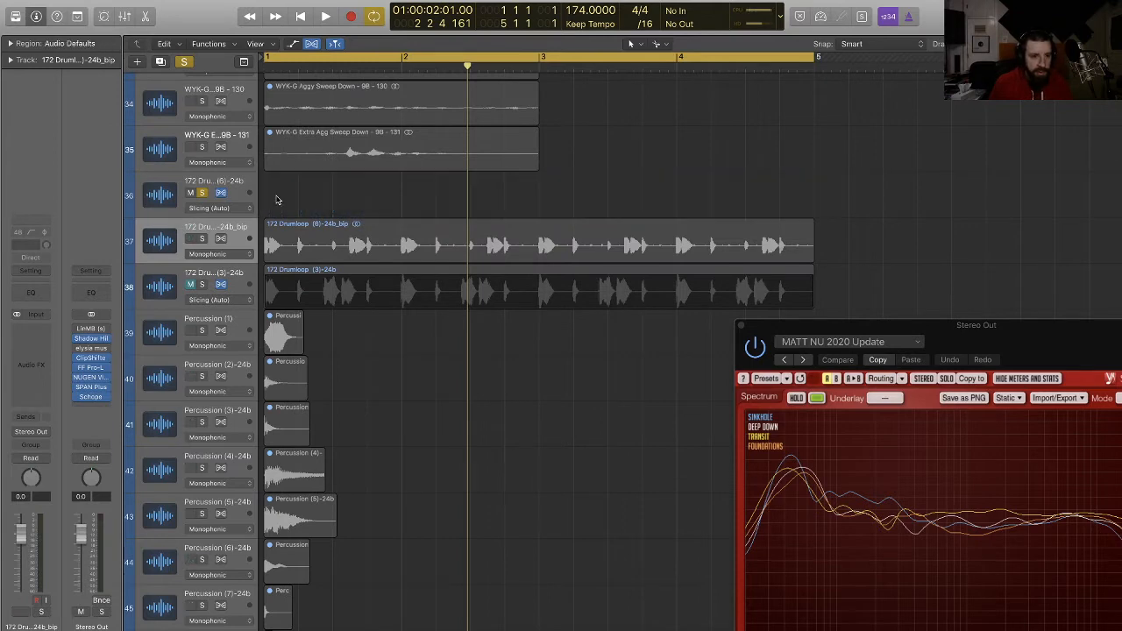
key(super+BackSpace)
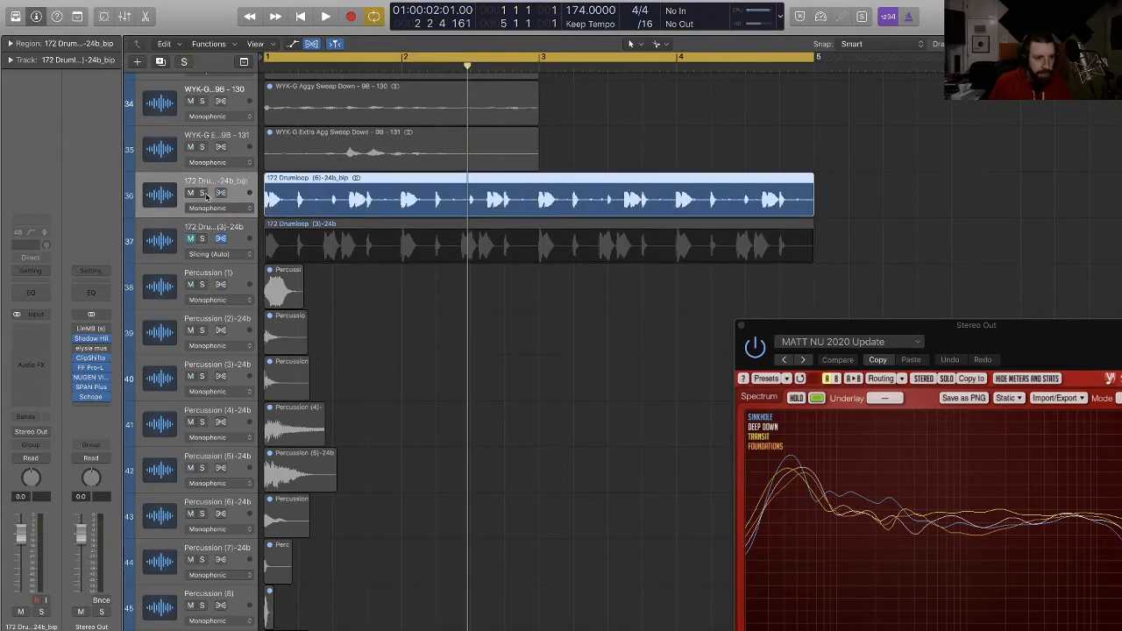
Step: Solo the bounced 172 Drumloop (6)-24b_bip track and split its region at 1 1 3, right after the first kick
click(202, 193)
key(Return)
key(super+Right)
key(super+Right)
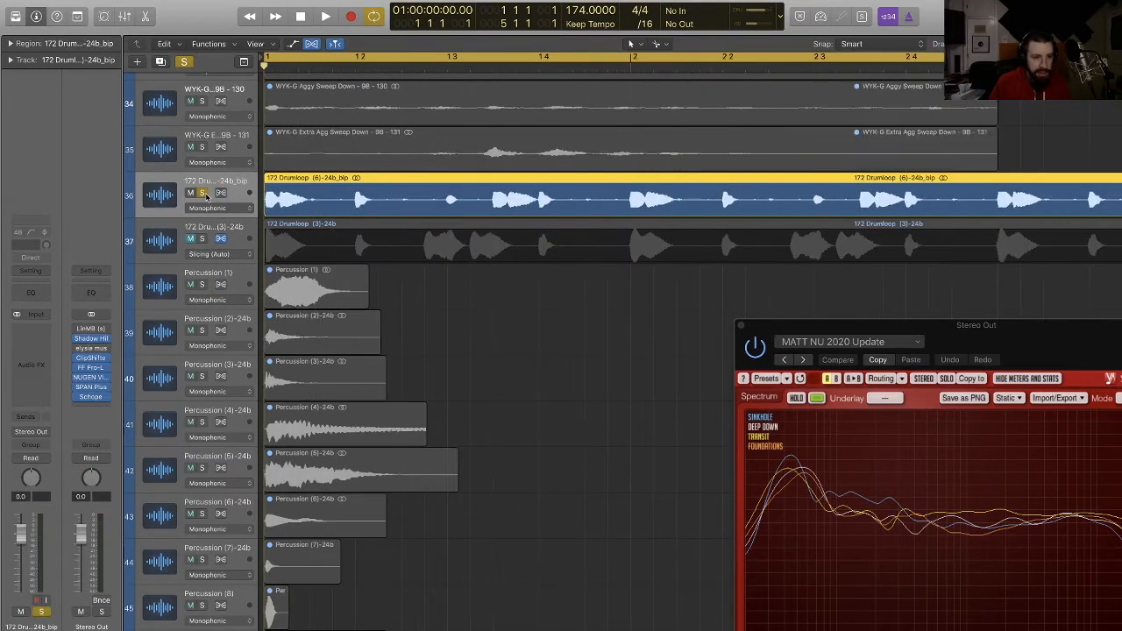
key(super+Right)
key(super+Right)
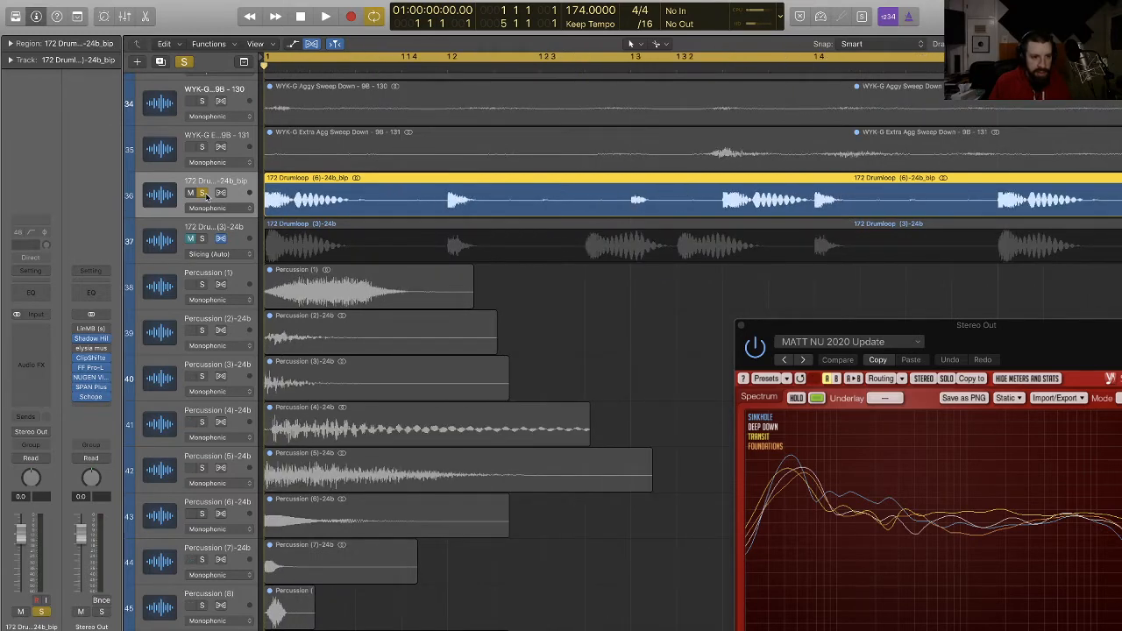
key(super+Right)
key(super+Right)
key(super+Right)
key(super+Right)
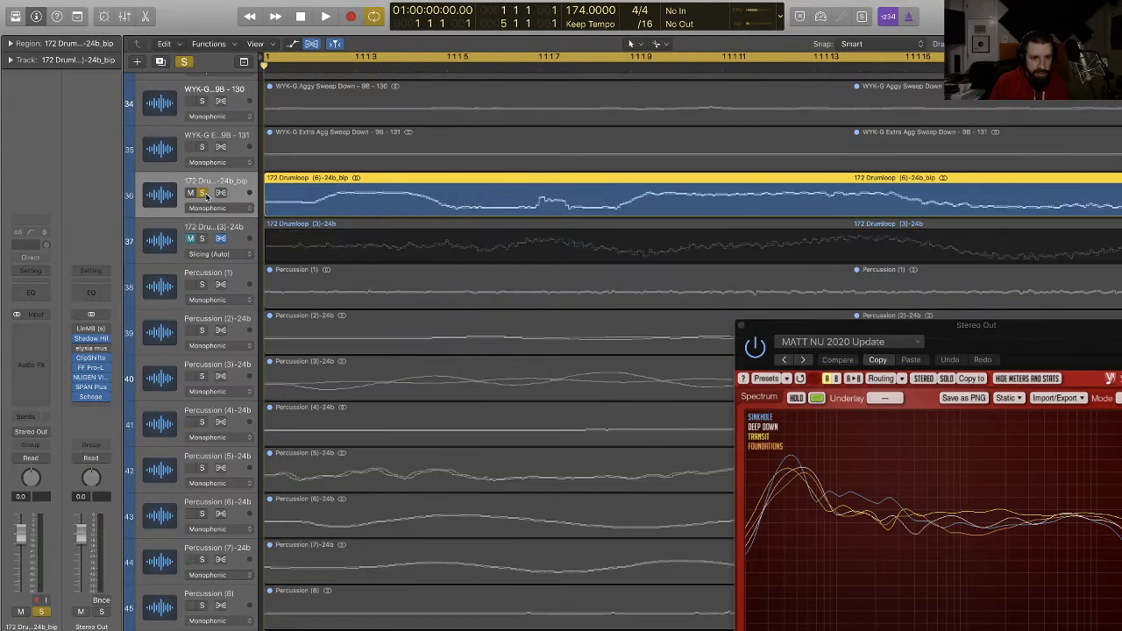
key(super+Left)
key(super+Left)
key(super+Left)
key(super+Left)
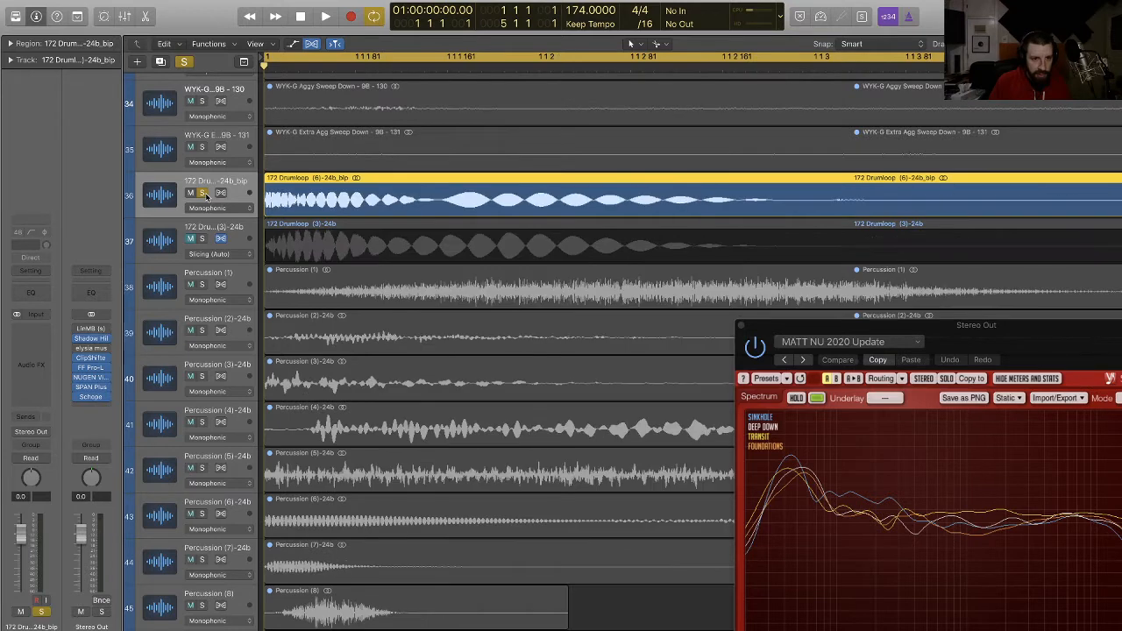
key(super+Left)
key(super+Down)
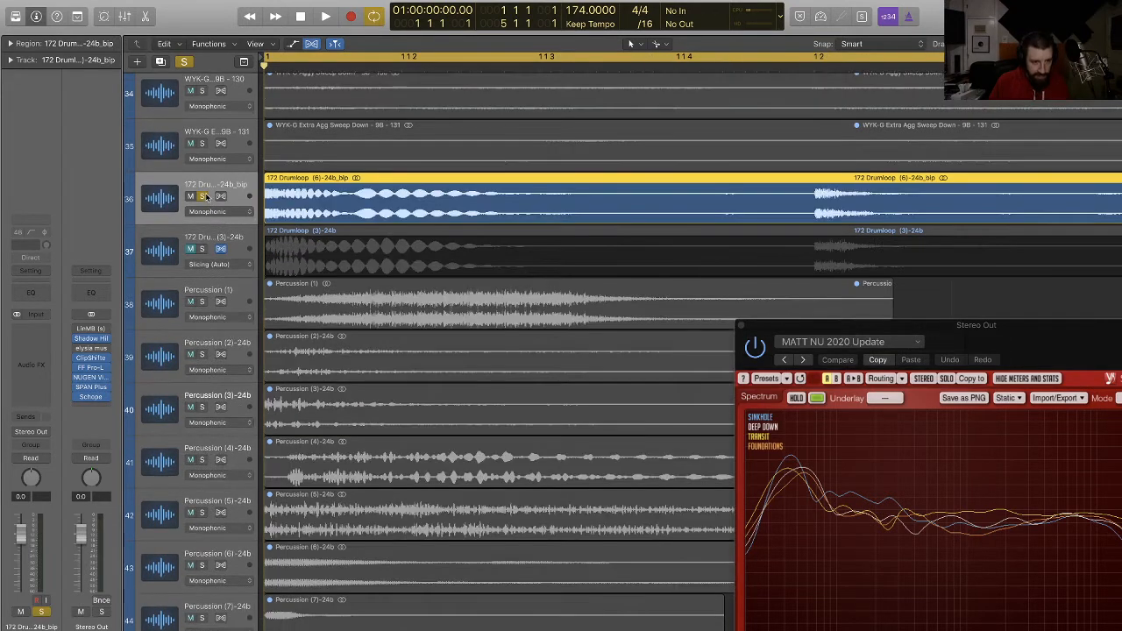
key(super+Down)
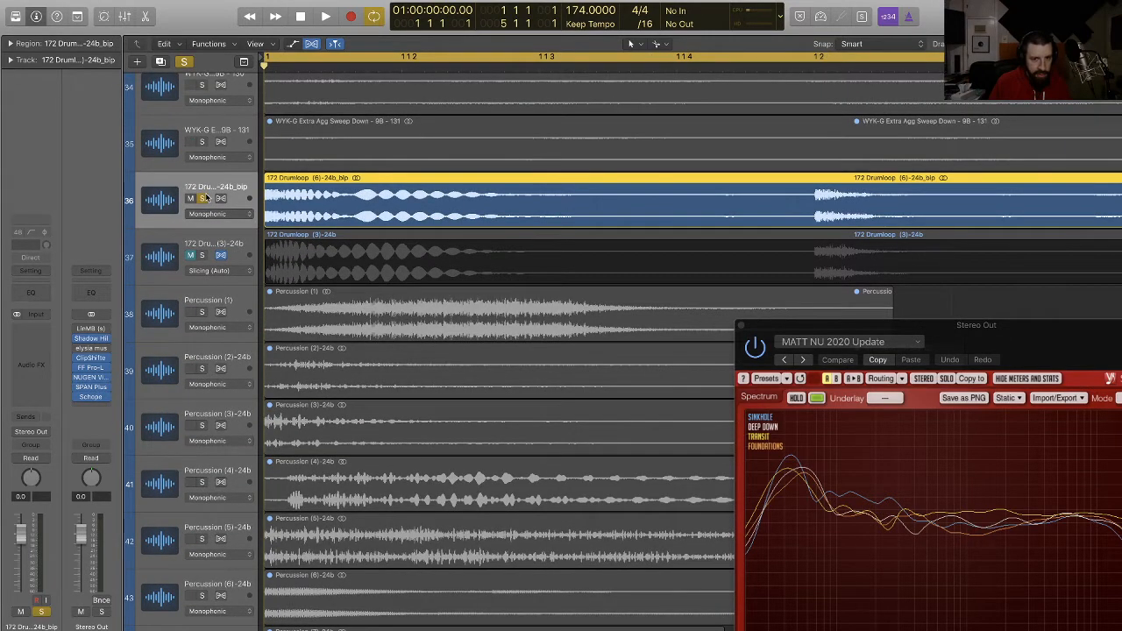
key(super+Down)
key(super+Down)
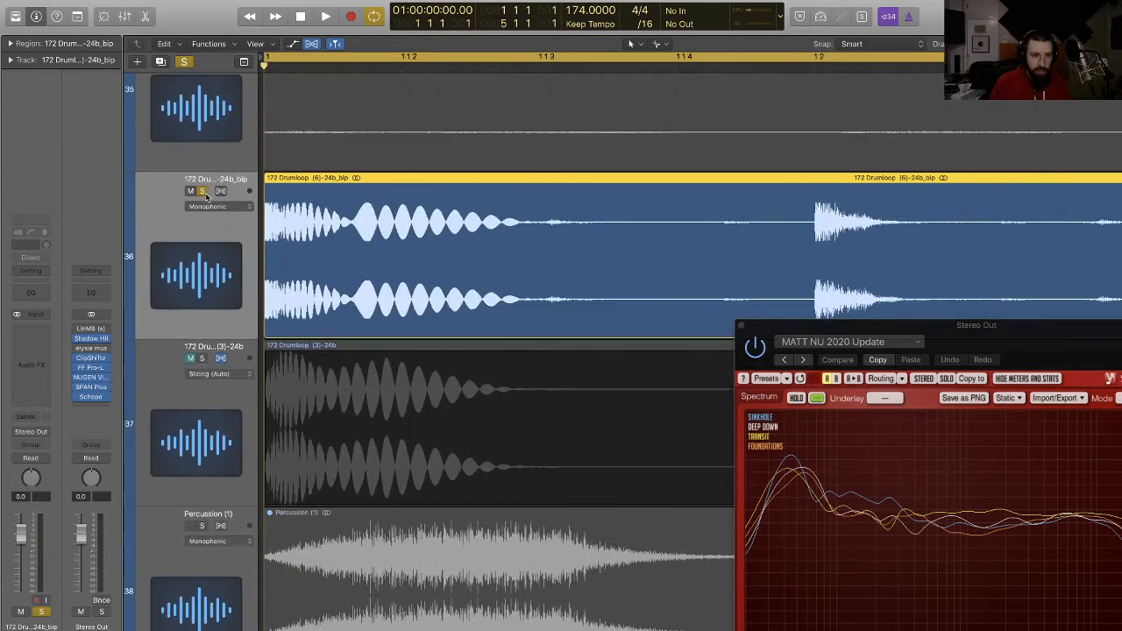
click(539, 299)
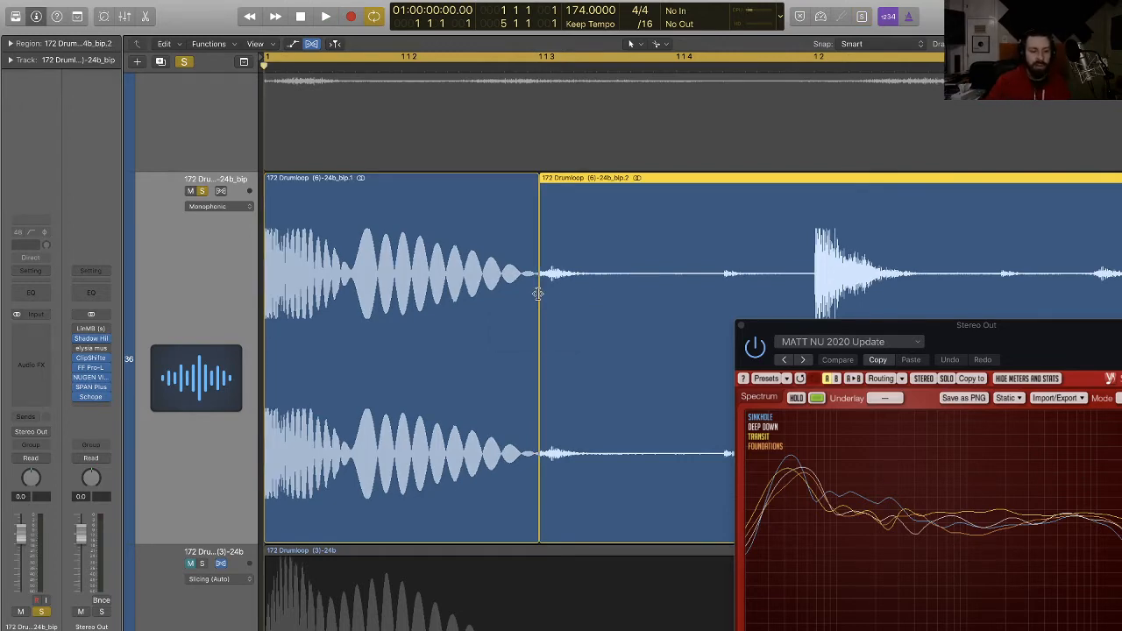
Step: Split the first kick's region in its tail at position 1 1 1 198, exactly on the waveform's zero crossing
key(super+Right)
key(super+Right)
key(super+Right)
key(super+Right)
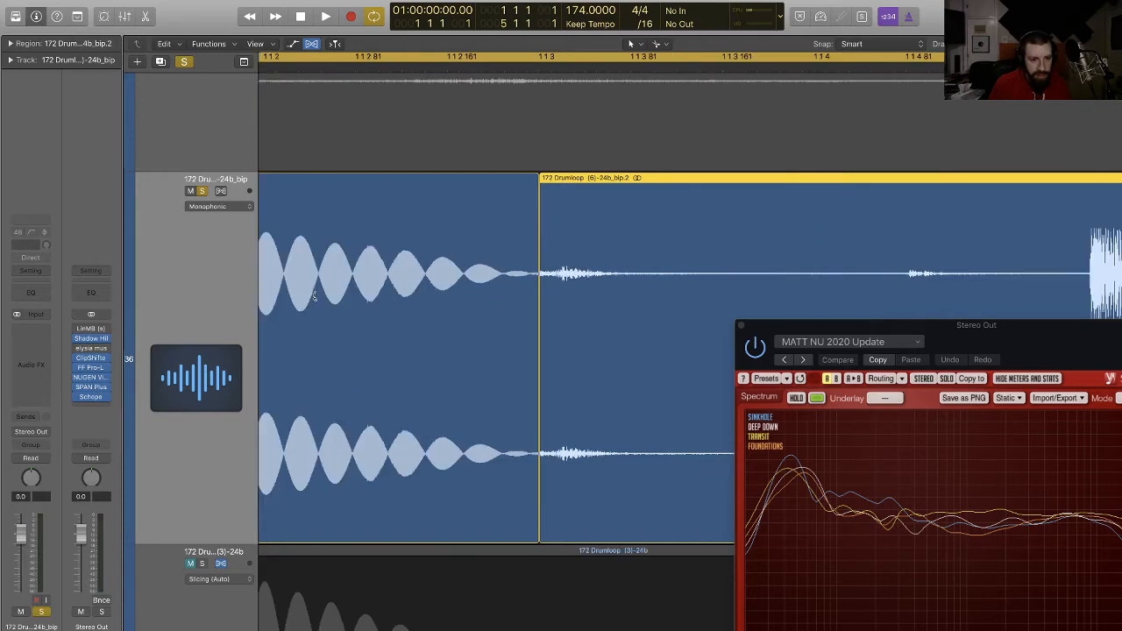
key(Return)
key(super+Left)
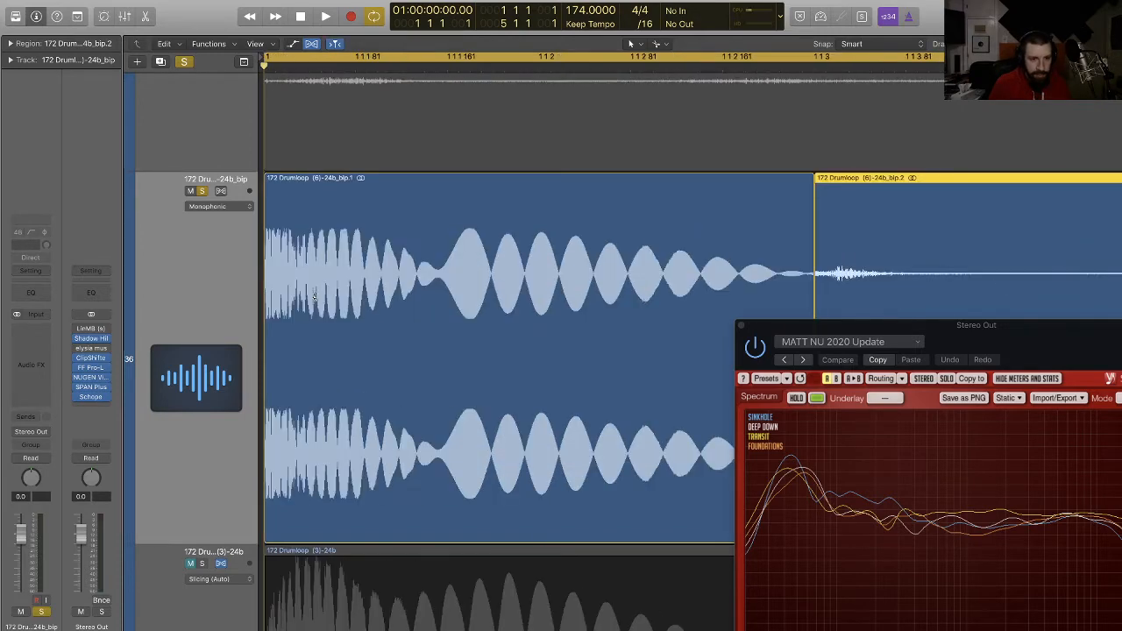
key(super+Right)
key(super+Right)
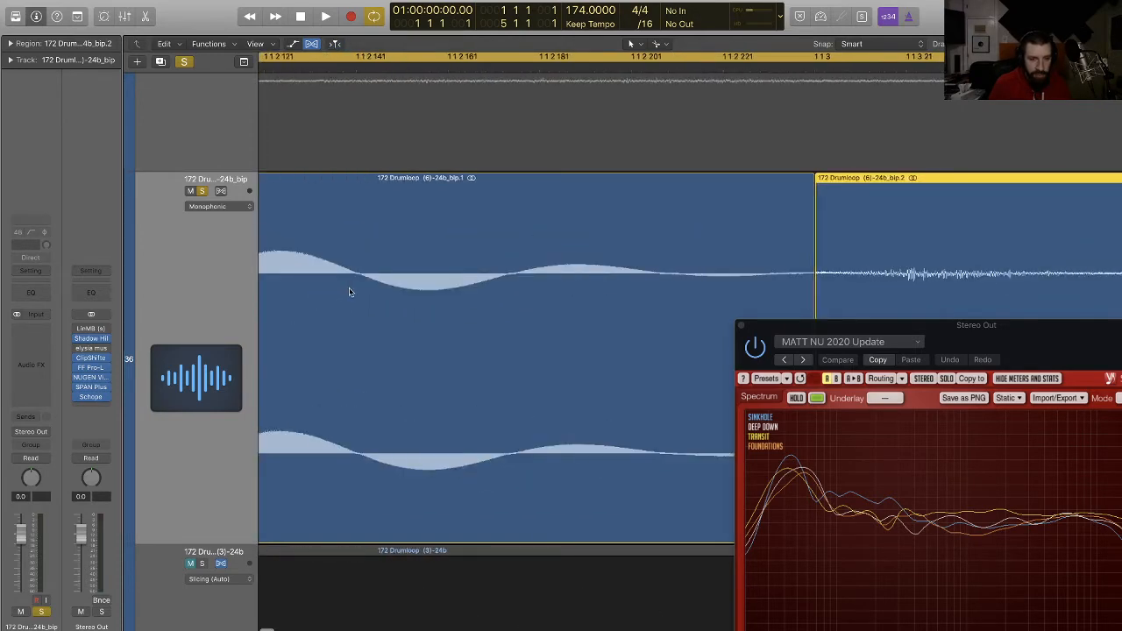
scroll(349, 288, left, 15)
scroll(711, 275, right, 5)
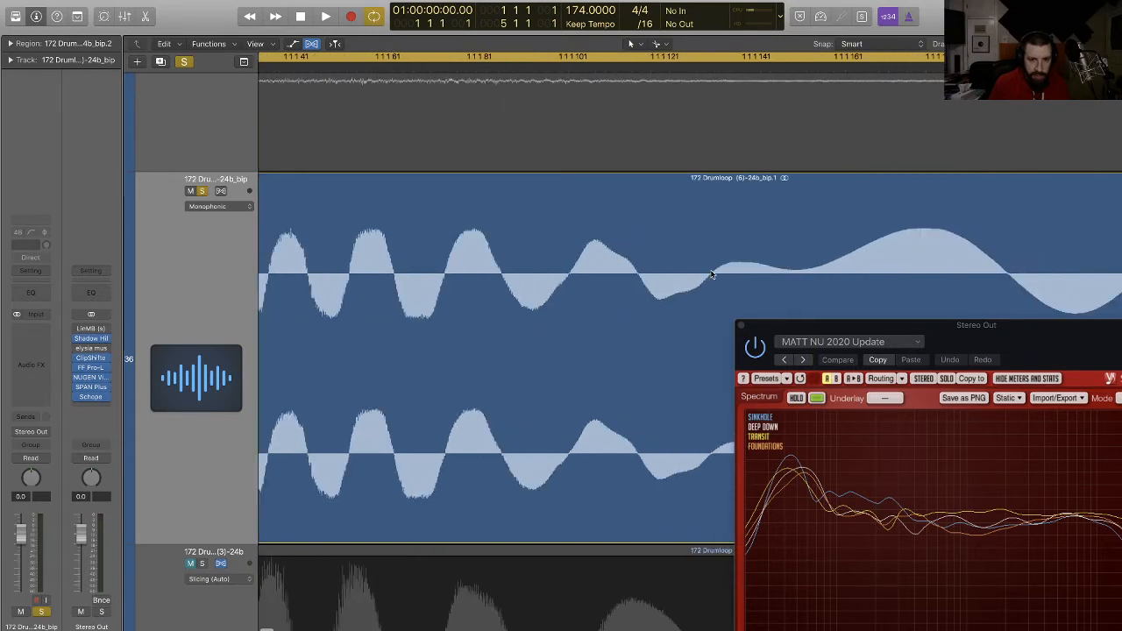
scroll(716, 278, right, 3)
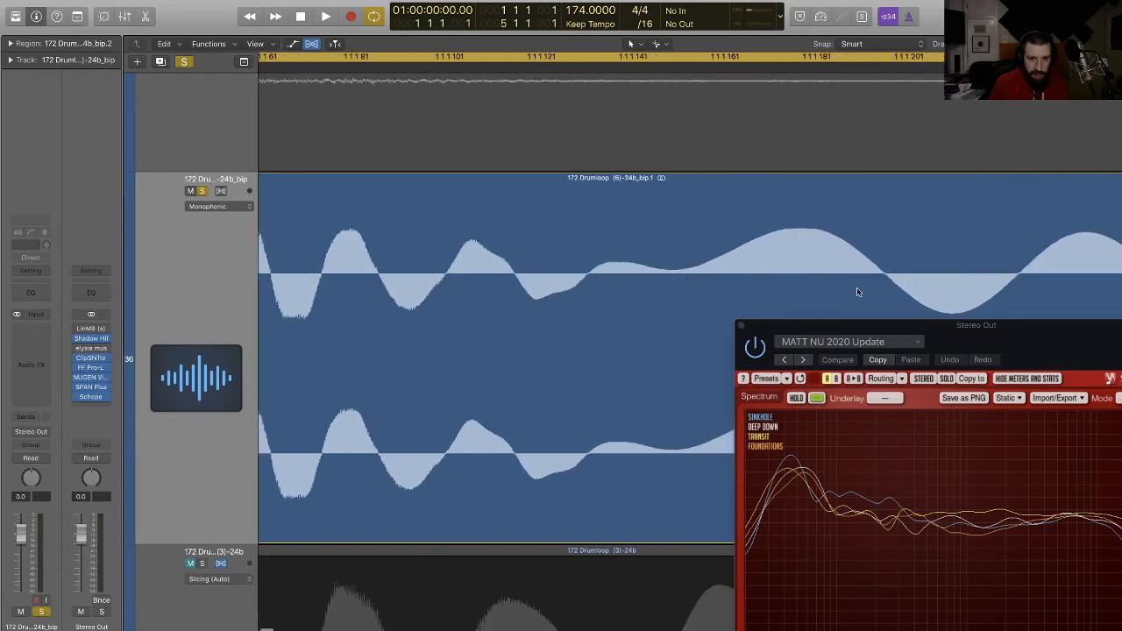
scroll(841, 286, right, 10)
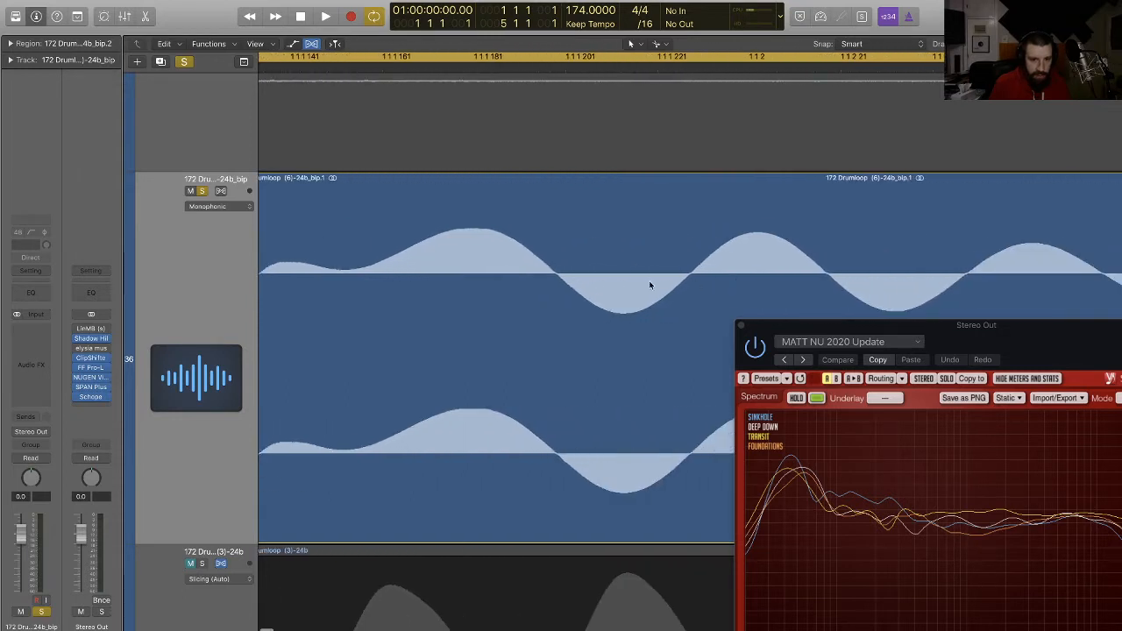
click(563, 279)
super+click(557, 285)
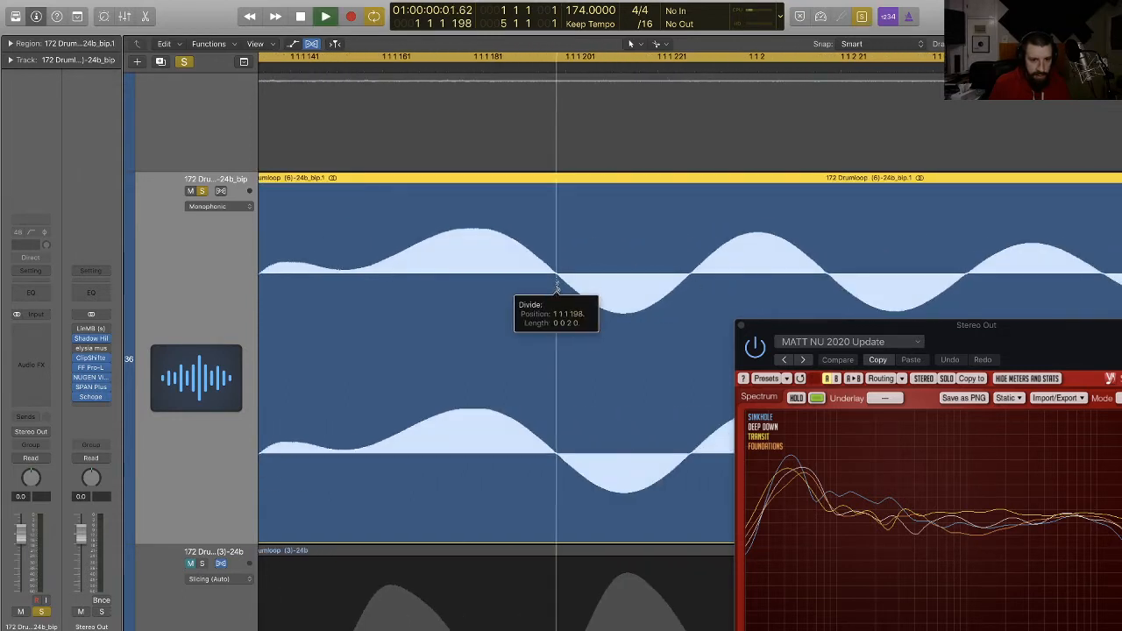
key(super+Right)
key(super+Right)
key(super+Right)
key(super+Right)
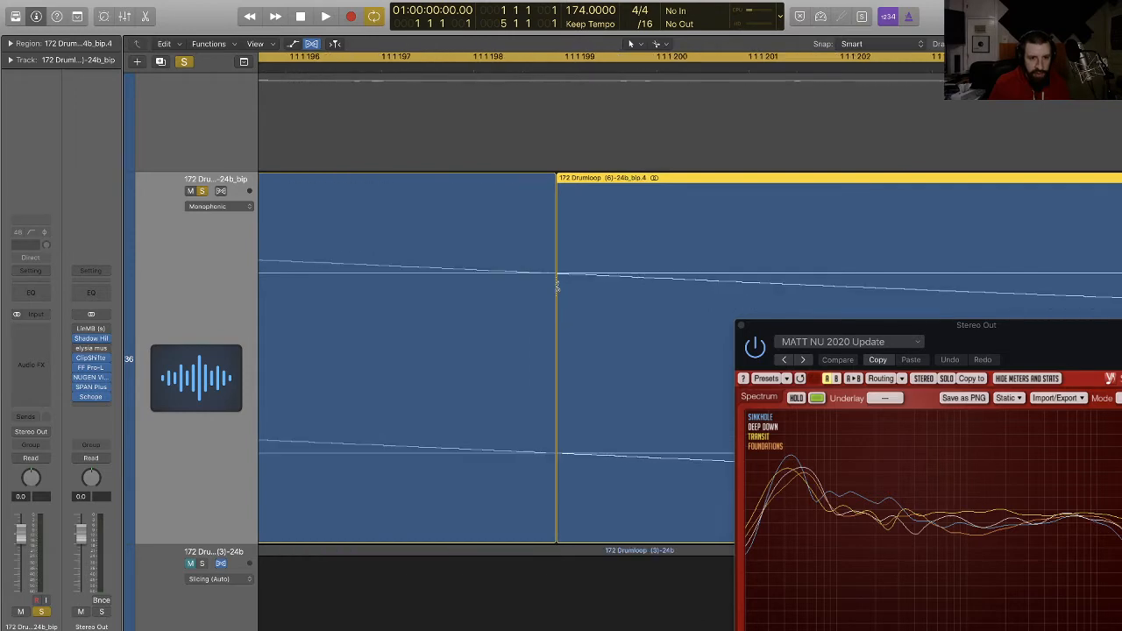
Step: Split the first kick slice again at position 1 1 1 118, on the falling zero crossing, redoing the cut once for accuracy
key(super+Left)
key(super+Left)
key(super+Left)
key(super+Left)
key(super+Left)
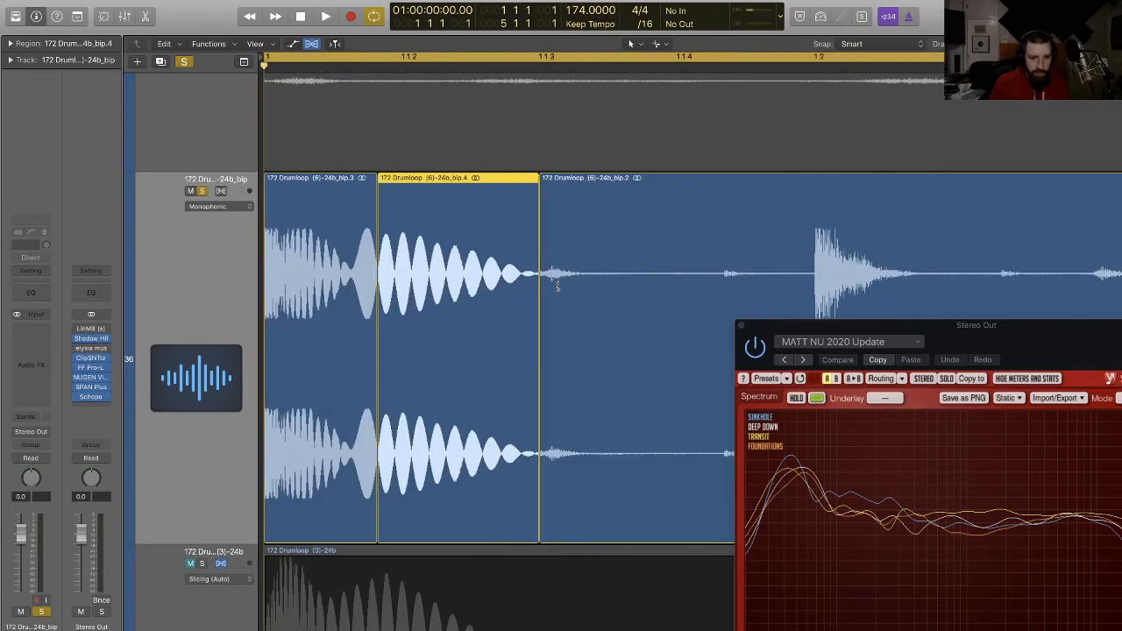
scroll(526, 281, left, 5)
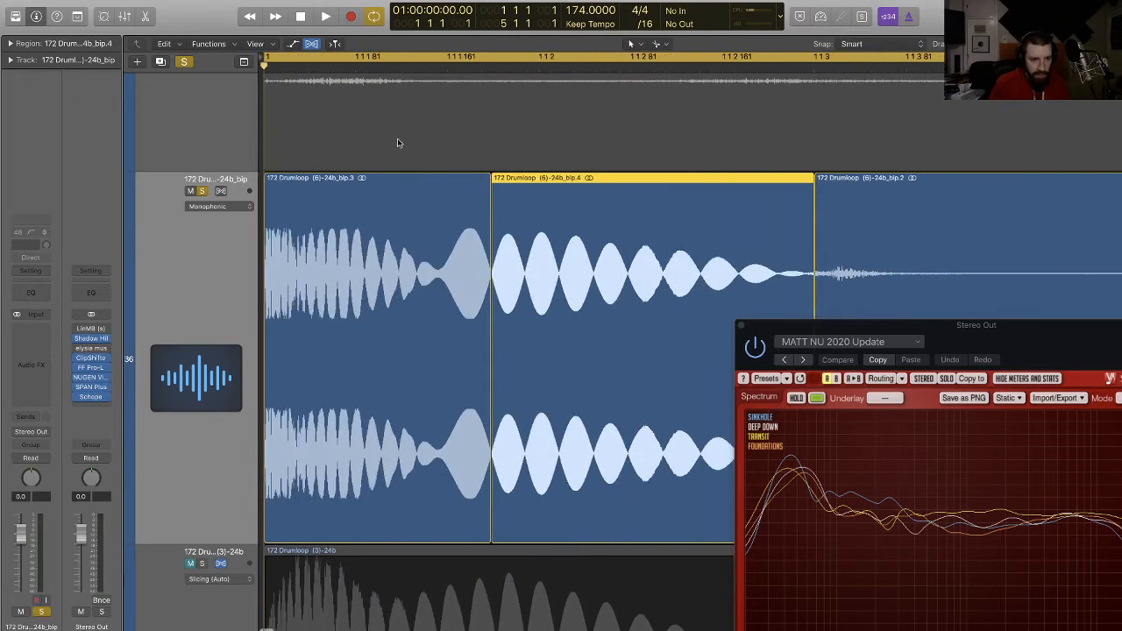
click(389, 68)
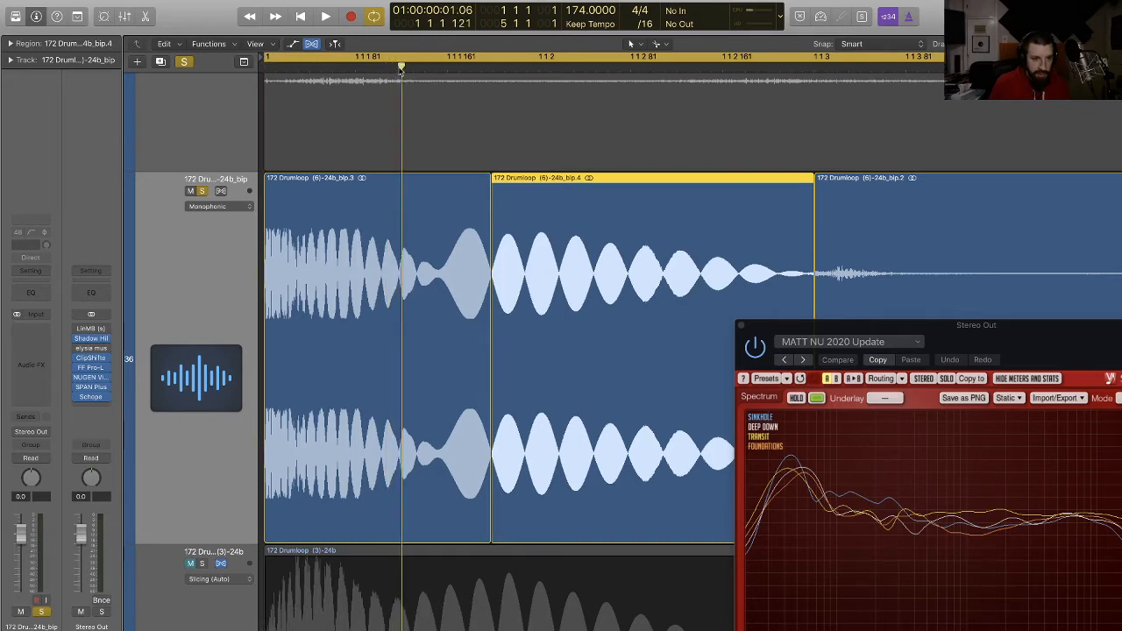
key(super+Right)
key(super+Right)
scroll(362, 312, left, 10)
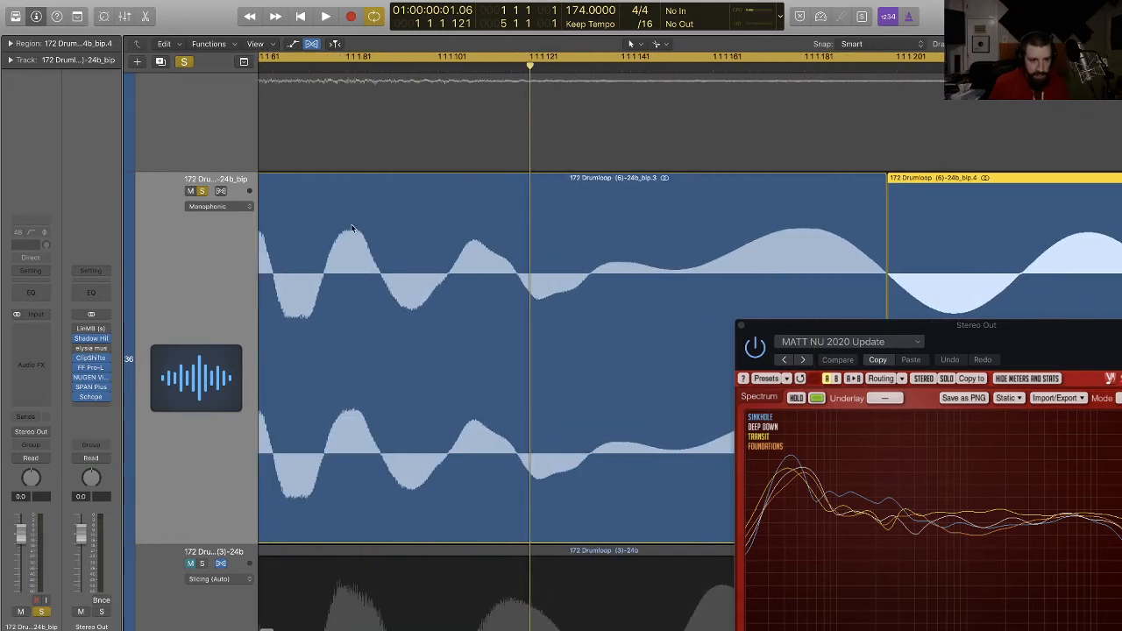
drag(514, 282, 516, 285)
key(super+Right)
key(super+Right)
key(super+Right)
key(super+Right)
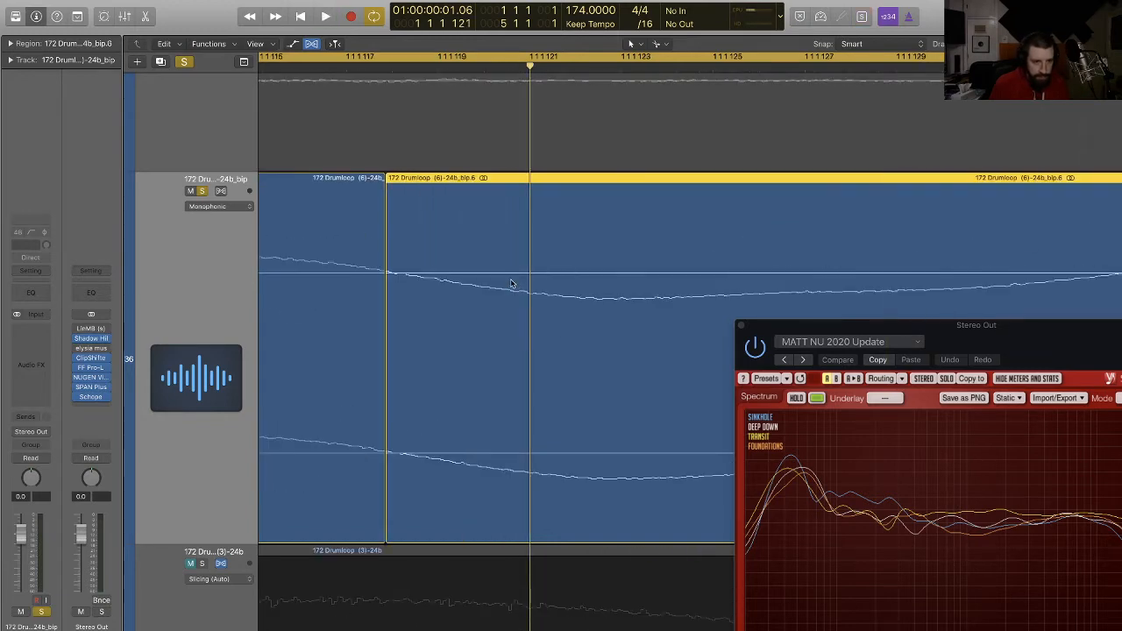
scroll(512, 284, left, 2)
key(super+z)
drag(453, 285, 454, 285)
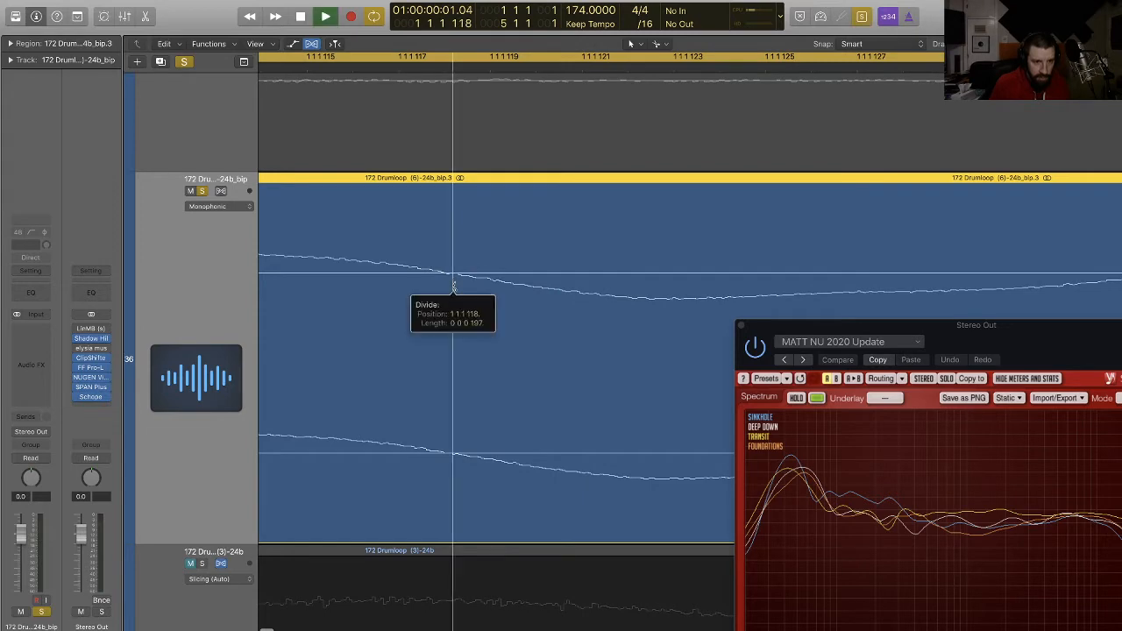
Step: Delete the slice between the two kick cuts and move the kick tail earlier until it meets the first slice at 1 1 1 118
key(super+Left)
key(super+Left)
key(super+Left)
key(super+Left)
key(super+Left)
key(super+Left)
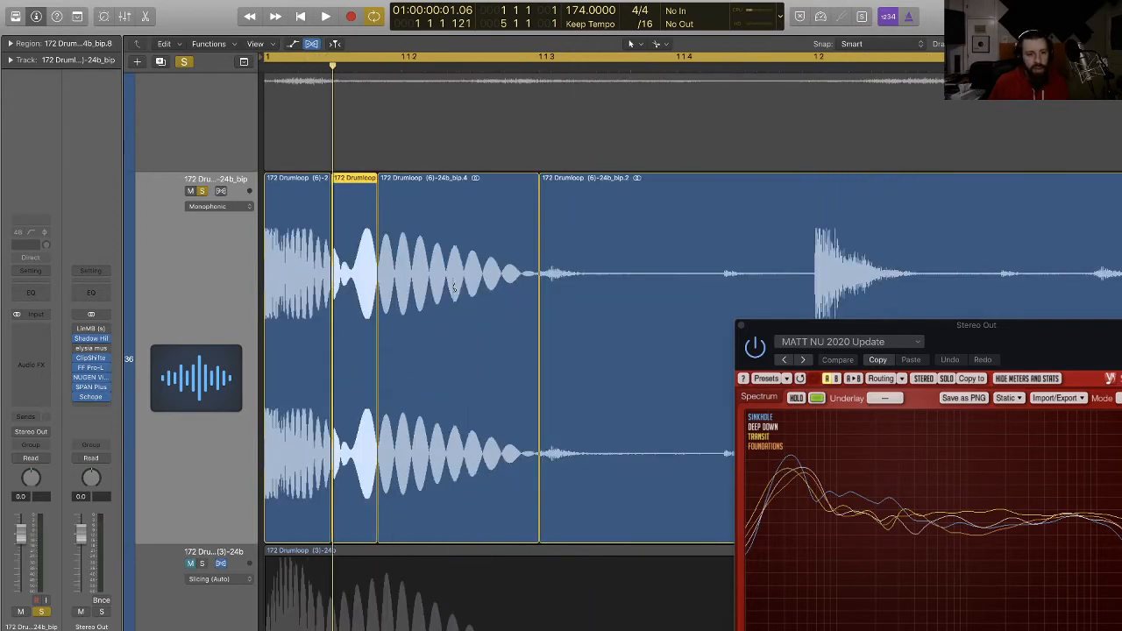
drag(356, 314, 354, 315)
key(super+Right)
key(super+Right)
key(super+Right)
key(super+Right)
key(super+Right)
key(super+Right)
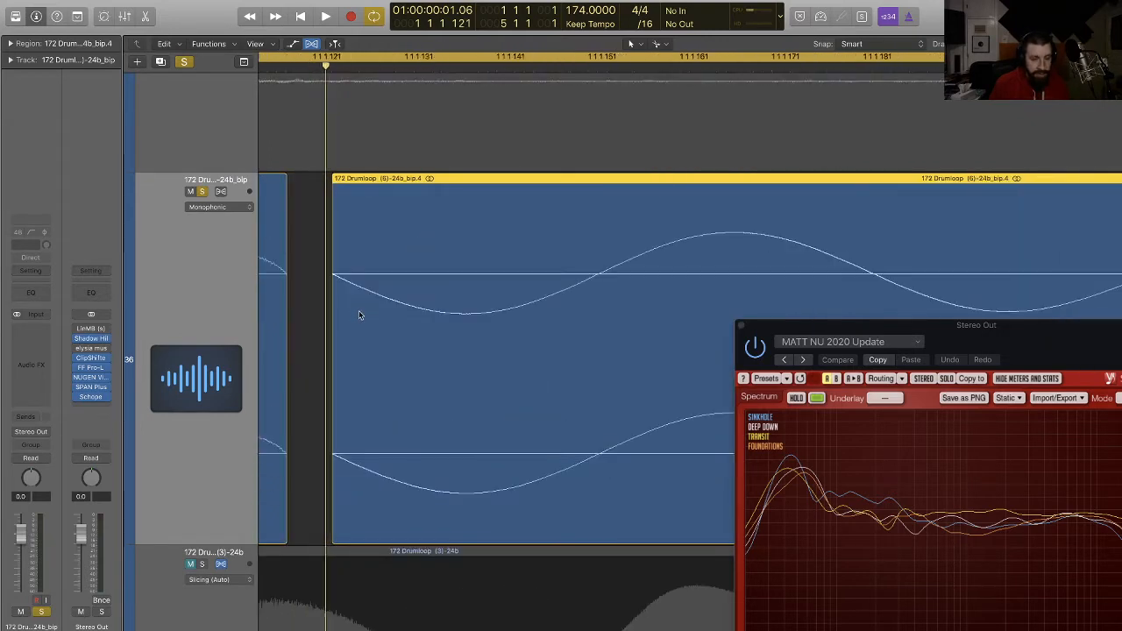
key(super+Right)
drag(447, 306, 425, 307)
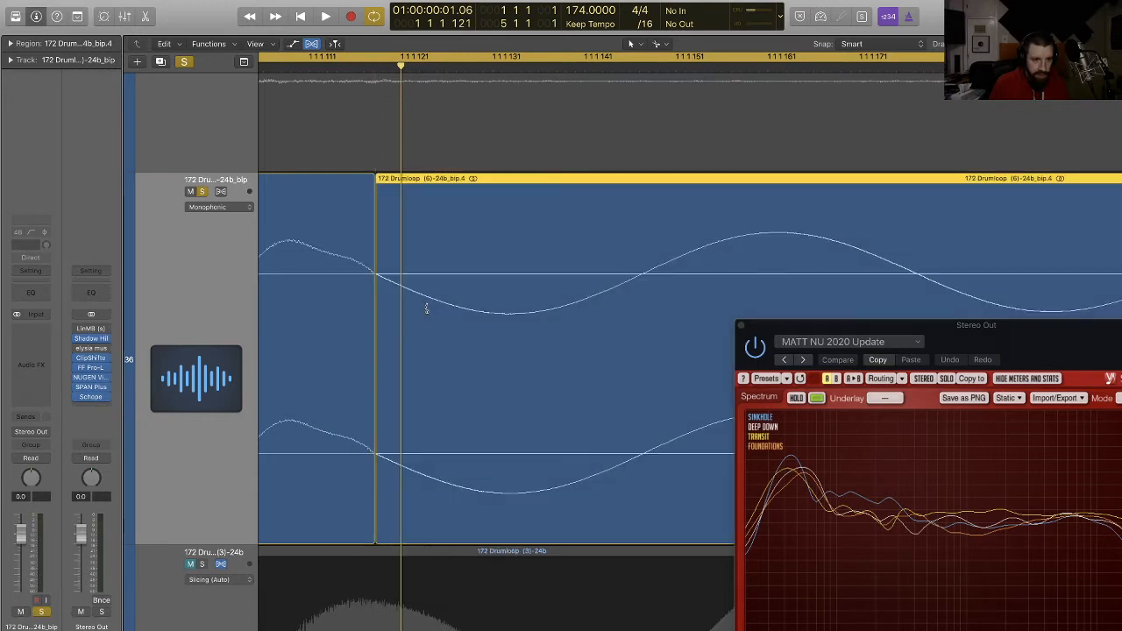
key(super+Right)
key(super+Right)
key(super+Right)
scroll(424, 303, left, 10)
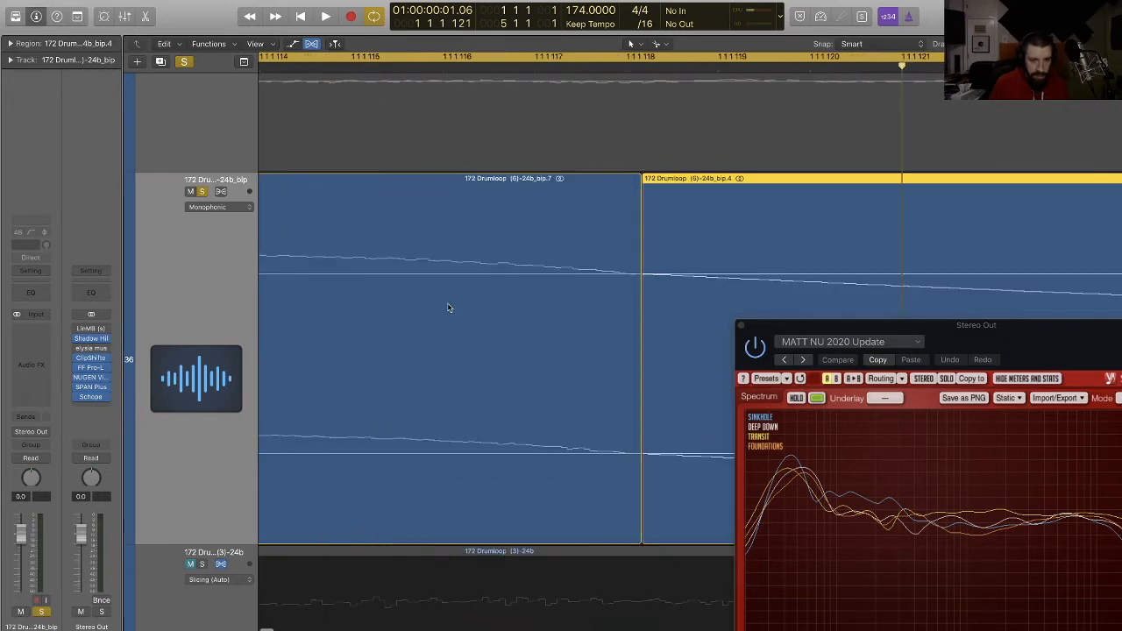
Step: Play the loop from bar 1 to audition the shortened first kick
key(super+Left)
key(super+Left)
key(super+Left)
key(super+Left)
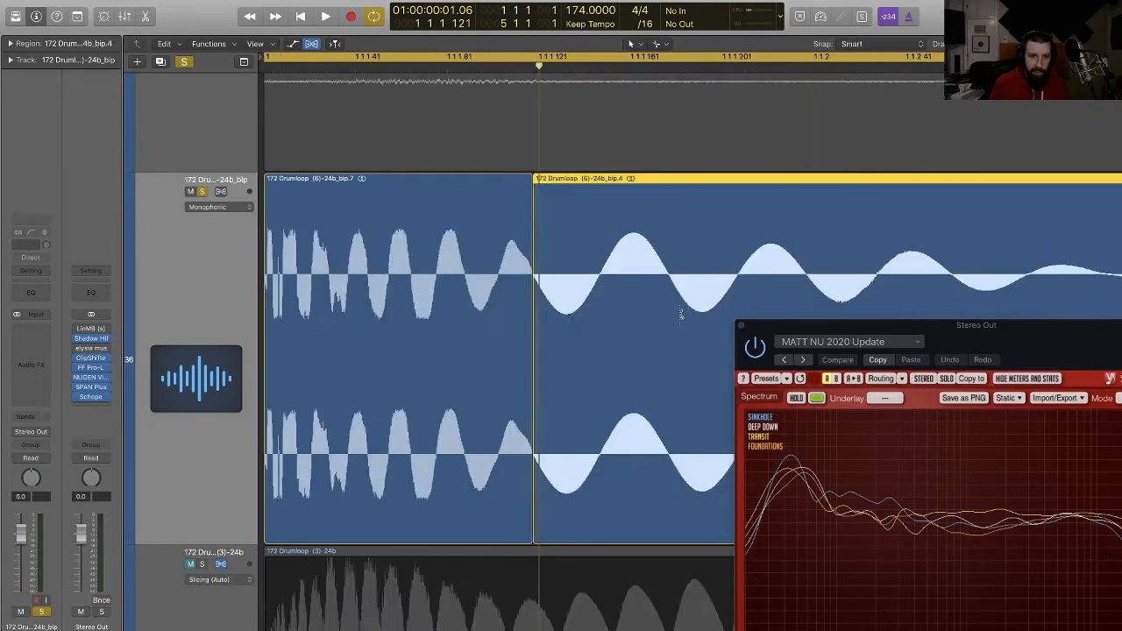
key(super+Up)
key(super+Up)
key(super+Up)
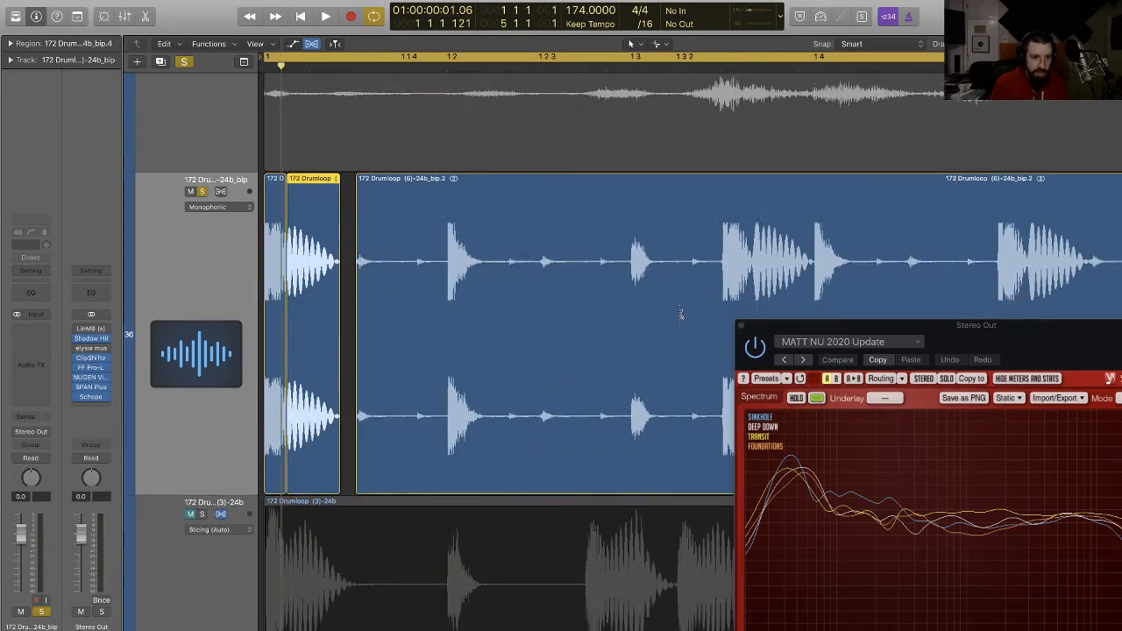
key(super+Left)
key(space)
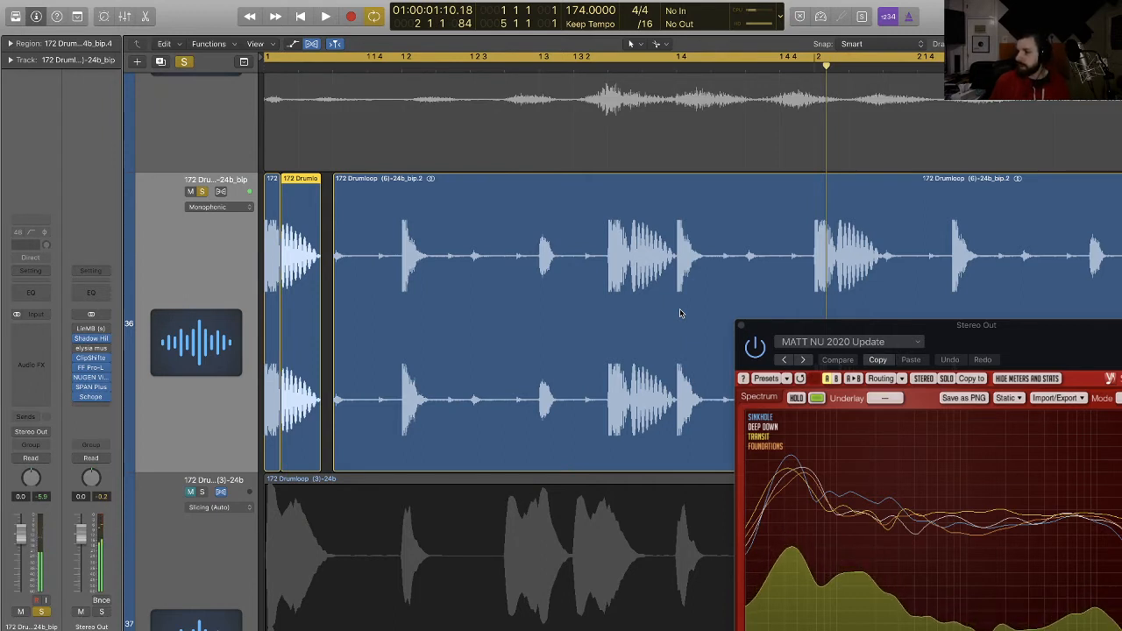
key(space)
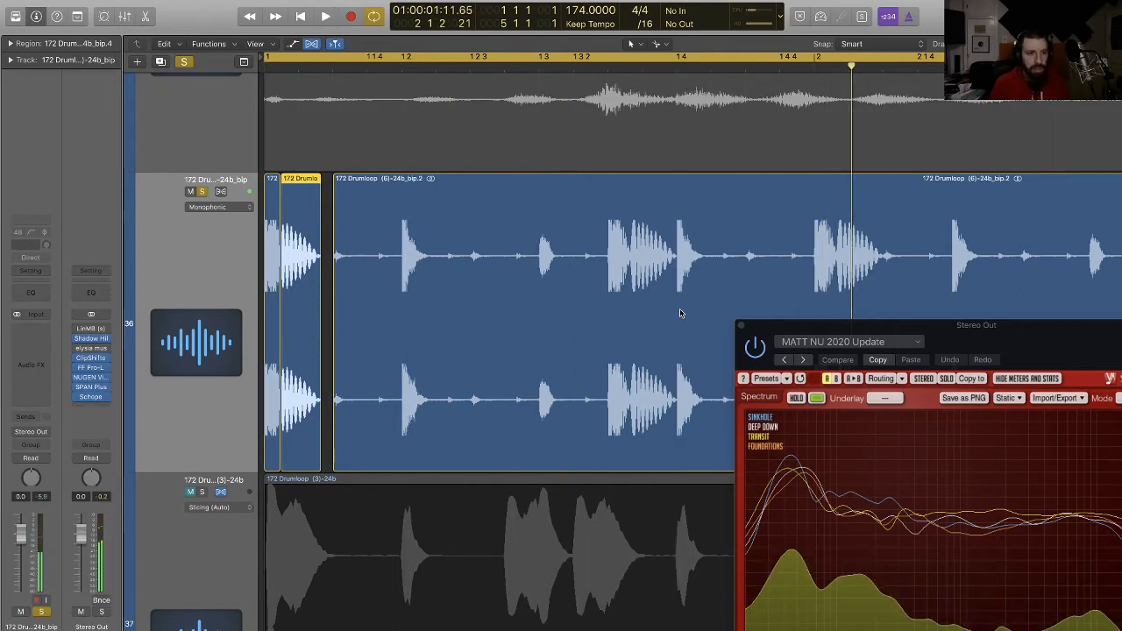
key(space)
key(space)
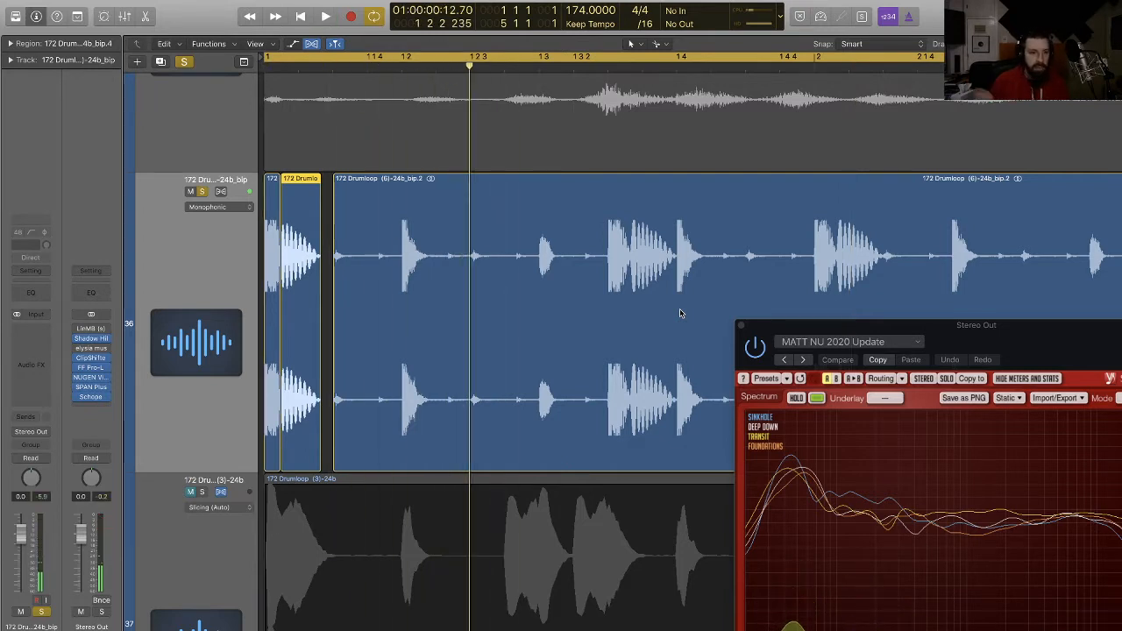
Step: Set the kick tail region's fade-out to 4 and play the result
scroll(681, 313, right, 2)
scroll(406, 319, left, 2)
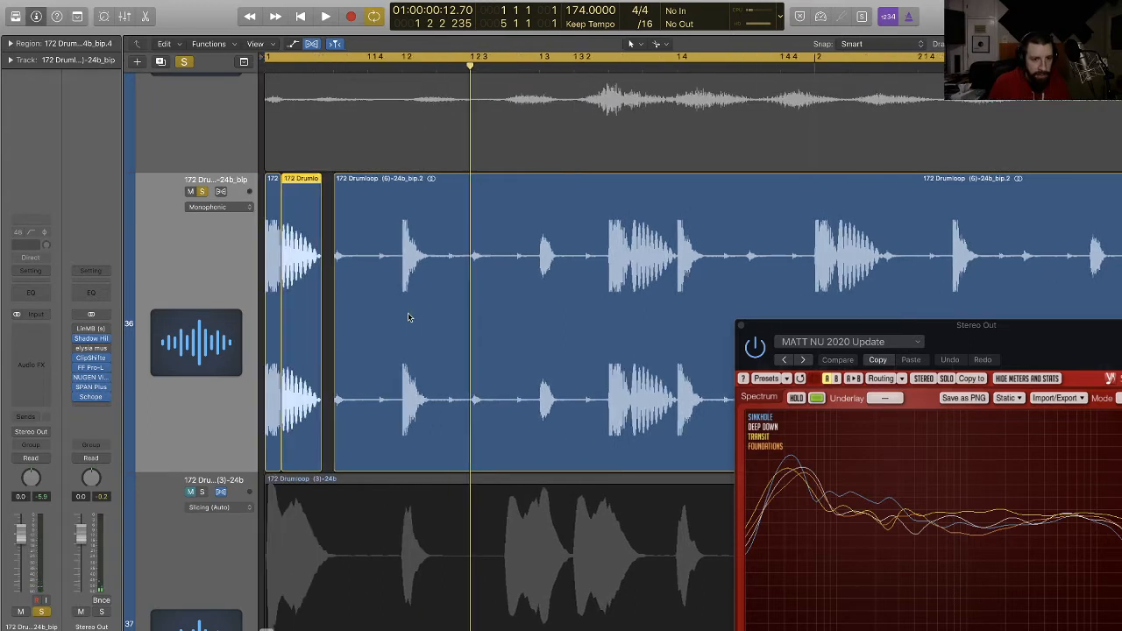
click(324, 278)
click(320, 278)
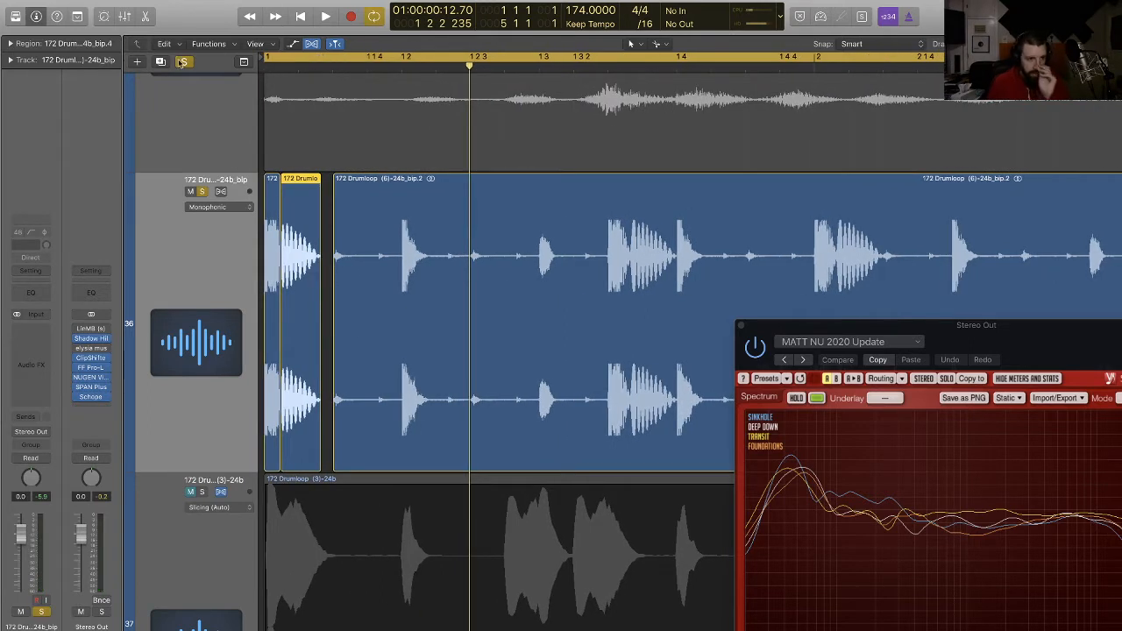
click(10, 43)
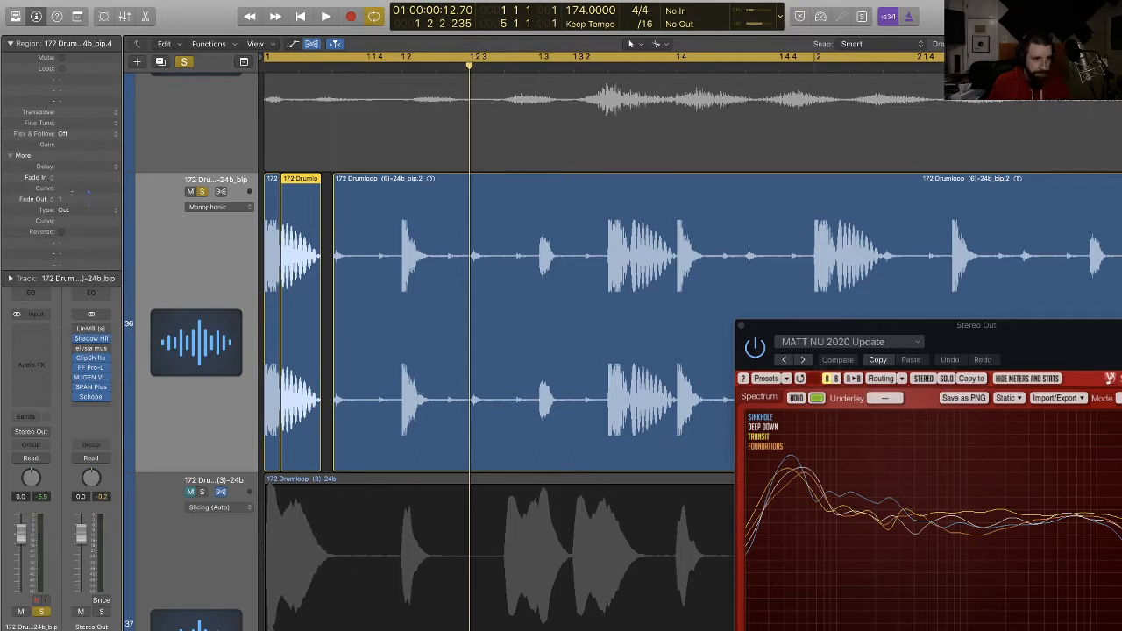
key(space)
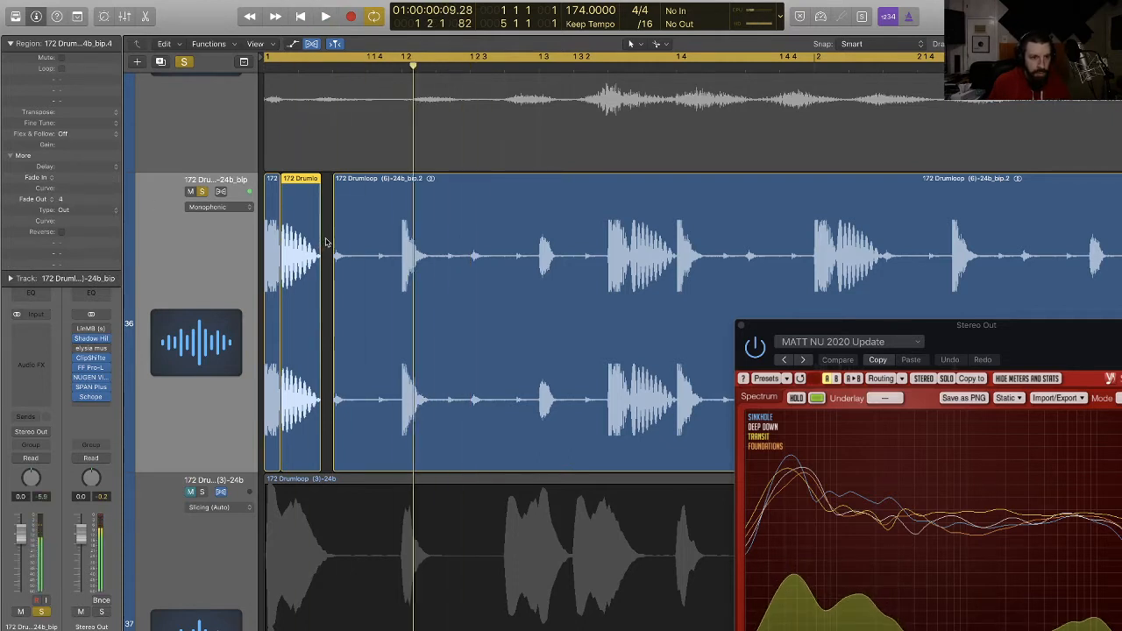
Step: Bounce the two kick slices in place to a new track with normalizing off, and delete the original slices
drag(325, 242, 254, 239)
key(ctrl+b)
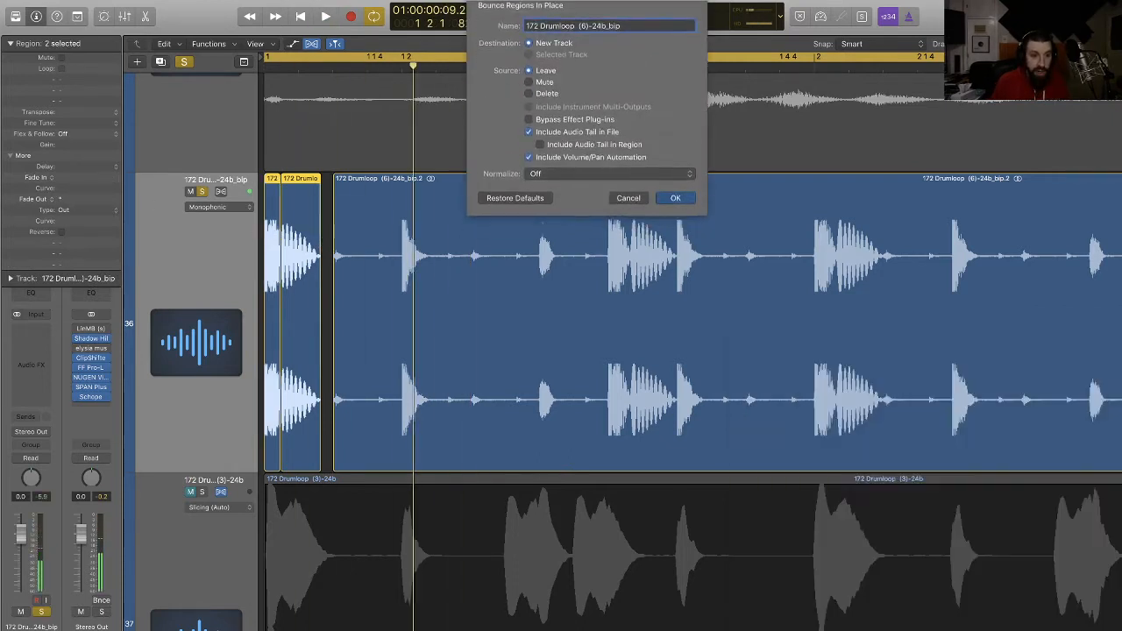
key(Return)
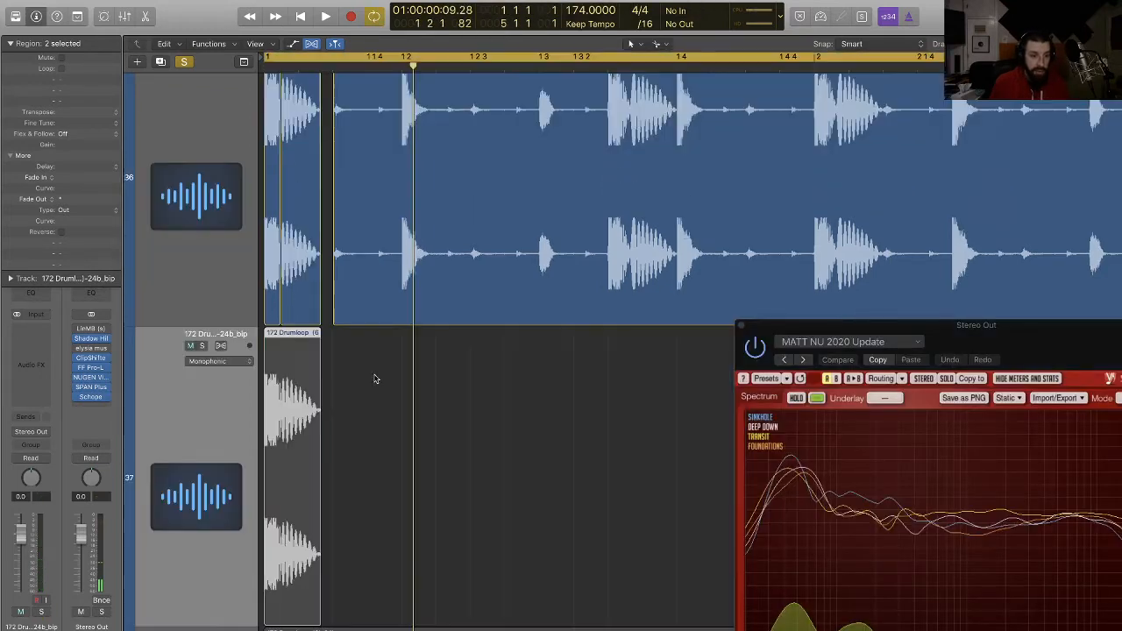
click(339, 410)
drag(329, 303, 274, 295)
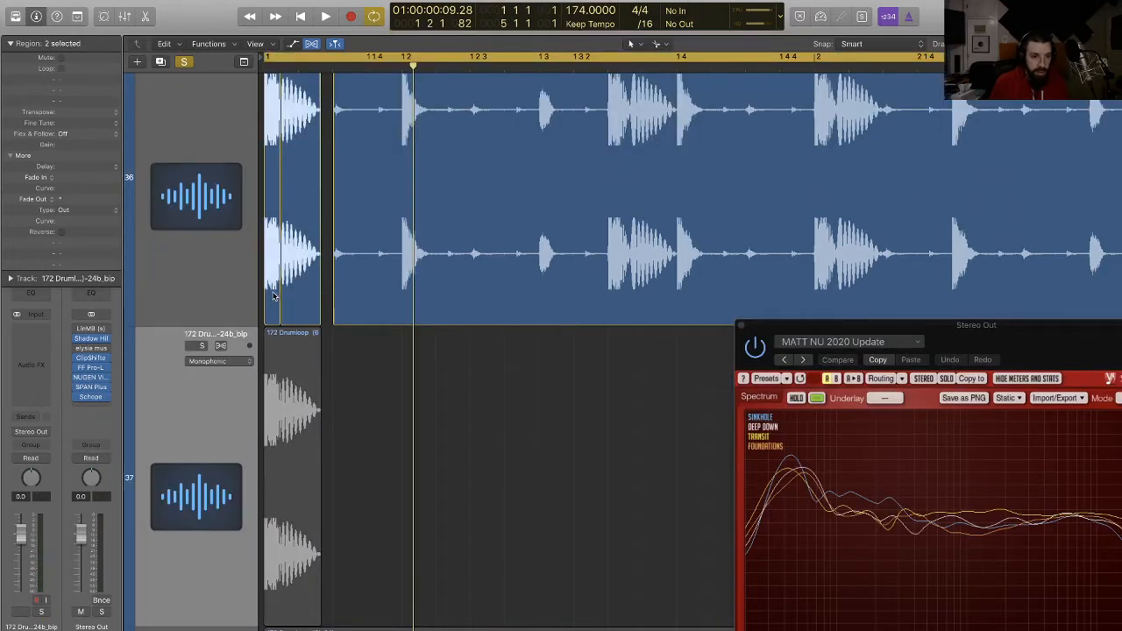
key(Delete)
Step: Move the bounced kick region up to bar 1 of track 36, and delete the emptied track 37
scroll(274, 295, up, 1)
scroll(274, 298, up, 3)
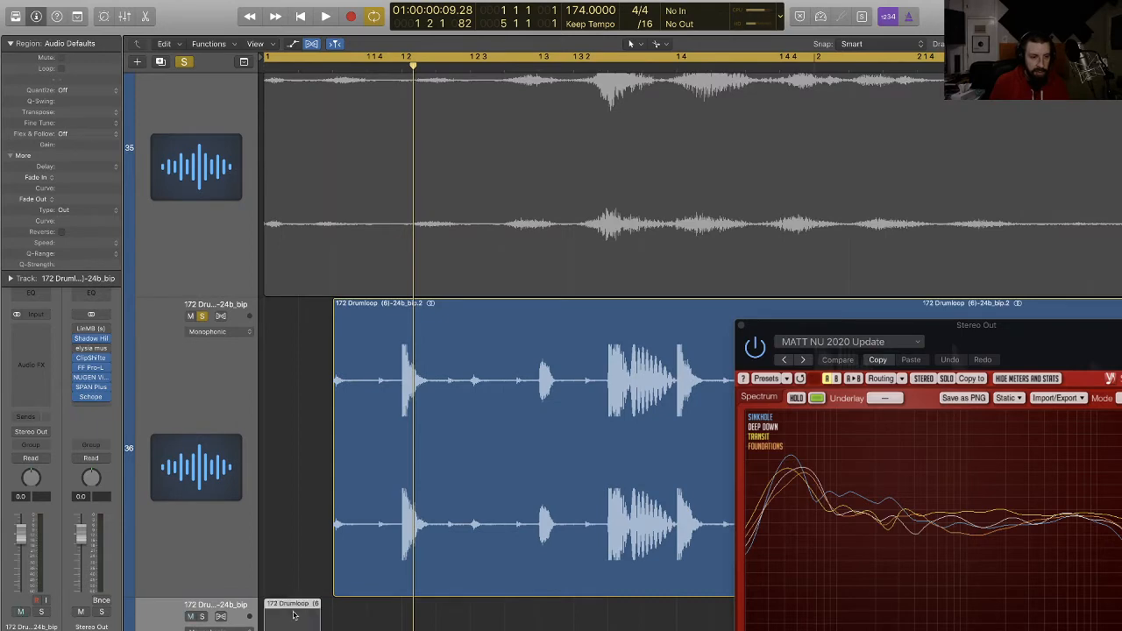
drag(293, 615, 286, 458)
scroll(285, 458, down, 2)
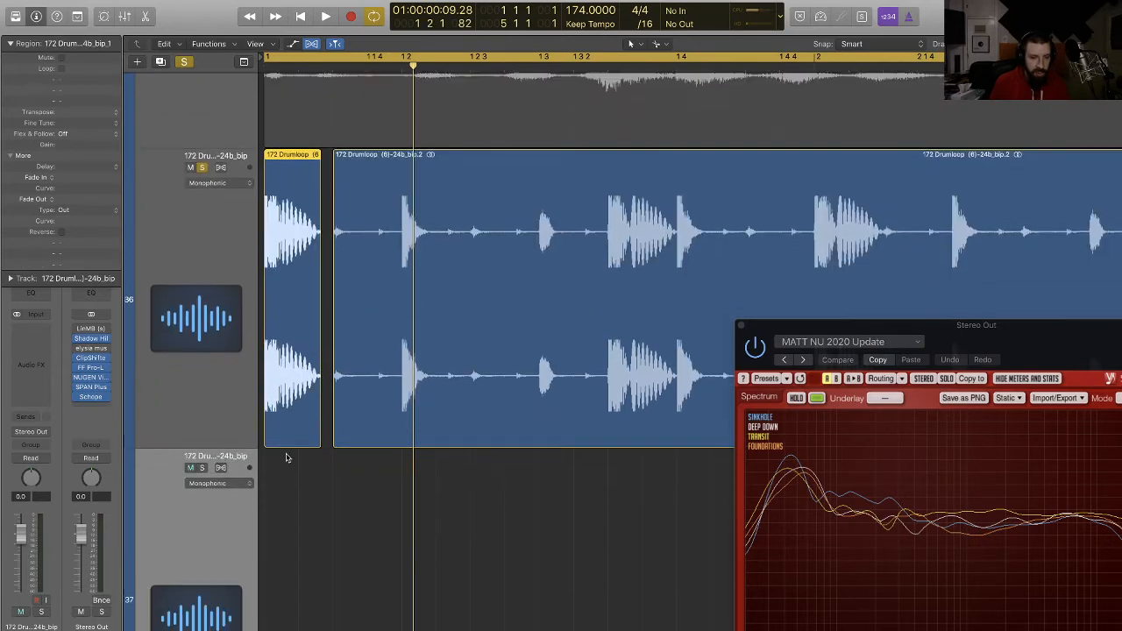
click(278, 513)
click(207, 516)
key(Delete)
scroll(391, 406, up, 1)
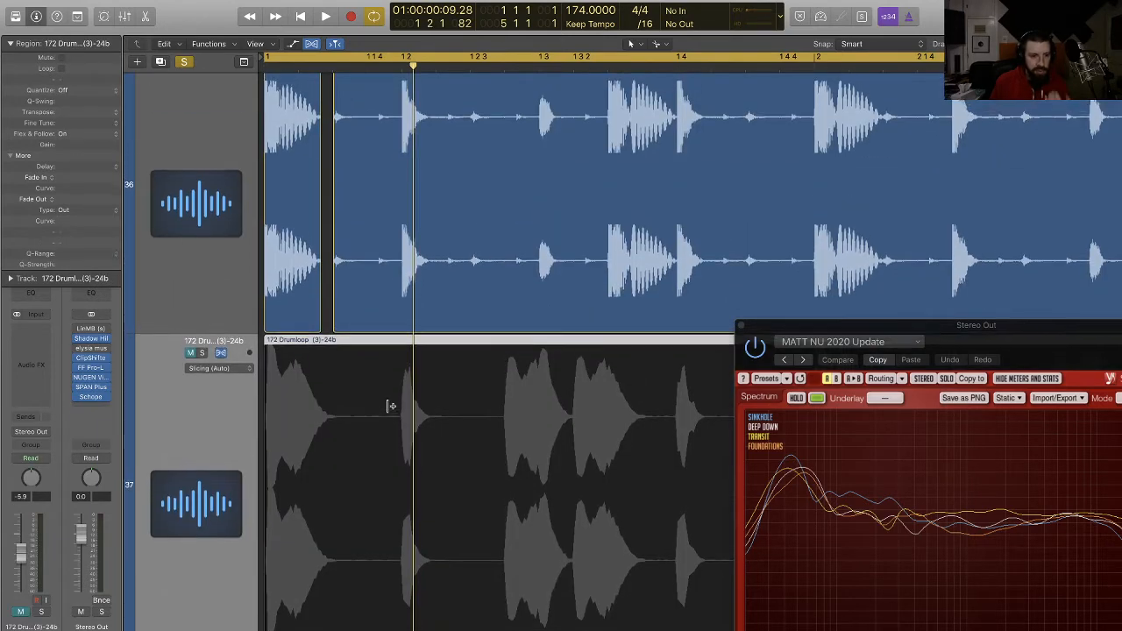
Step: Split the loop on track 36 around the kick at 1 3 3, ending at 1 4, and delete that kick
scroll(391, 406, up, 2)
drag(624, 319, 678, 304)
click(652, 286)
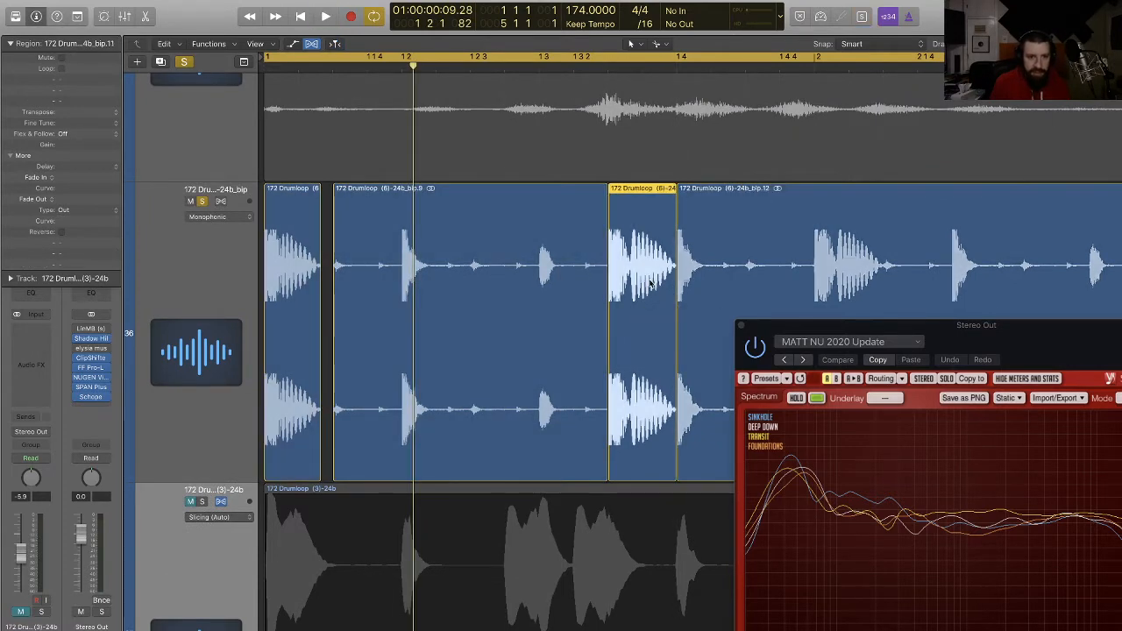
key(Delete)
Step: Split out and delete the next two kicks of the loop, at bar 2 and just before 2 4
scroll(697, 283, right, 3)
scroll(696, 282, right, 5)
drag(470, 276, 513, 281)
click(497, 274)
key(Delete)
scroll(526, 283, right, 5)
drag(583, 285, 583, 284)
key(Delete)
scroll(561, 288, right, 5)
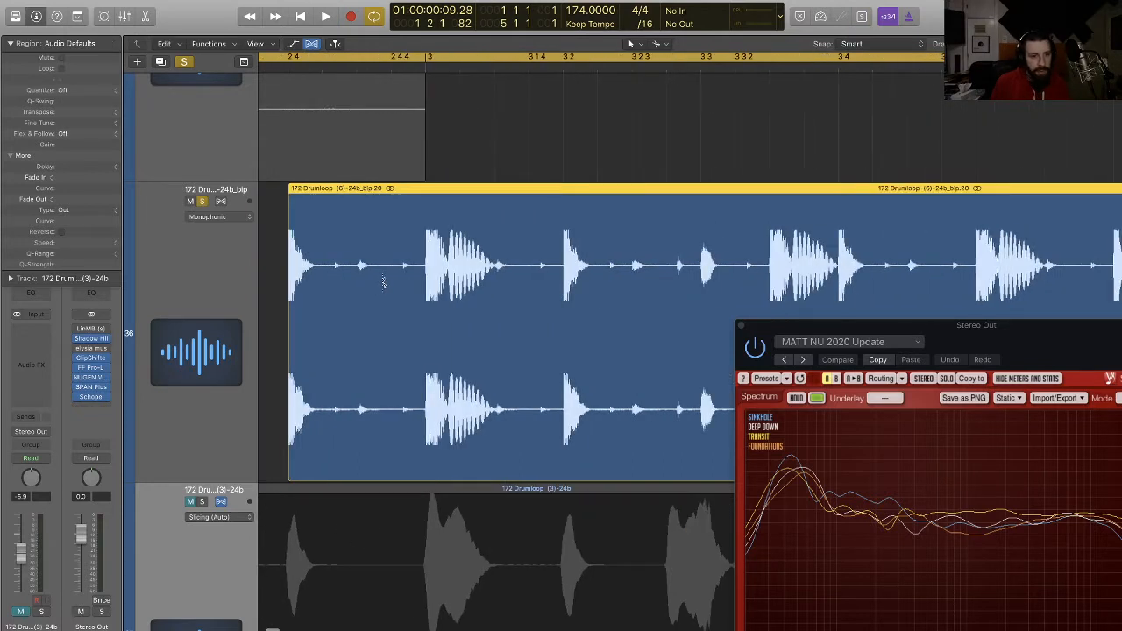
Step: Split out and delete the loop's kicks on track 36 at bar 3 and just before 3 4
drag(429, 282, 427, 282)
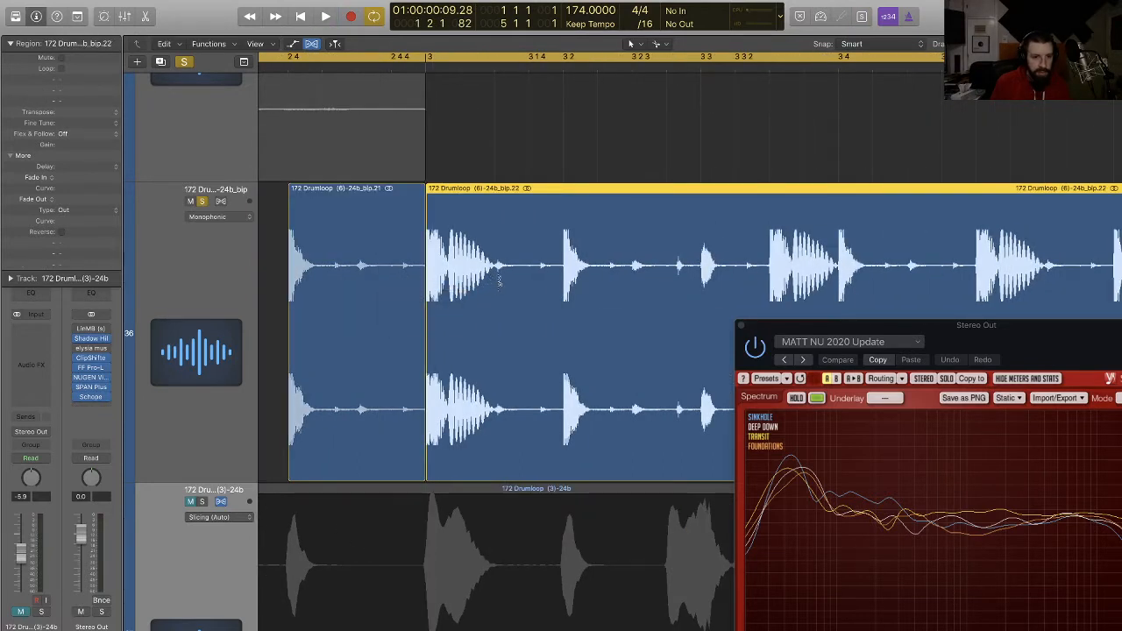
drag(499, 280, 536, 282)
key(Delete)
scroll(619, 313, right, 4)
drag(604, 286, 654, 274)
key(Delete)
Step: Split out and delete the loop's remaining kicks at bar 4 and just before 4 4
scroll(593, 266, right, 3)
key(Delete)
scroll(614, 254, right, 4)
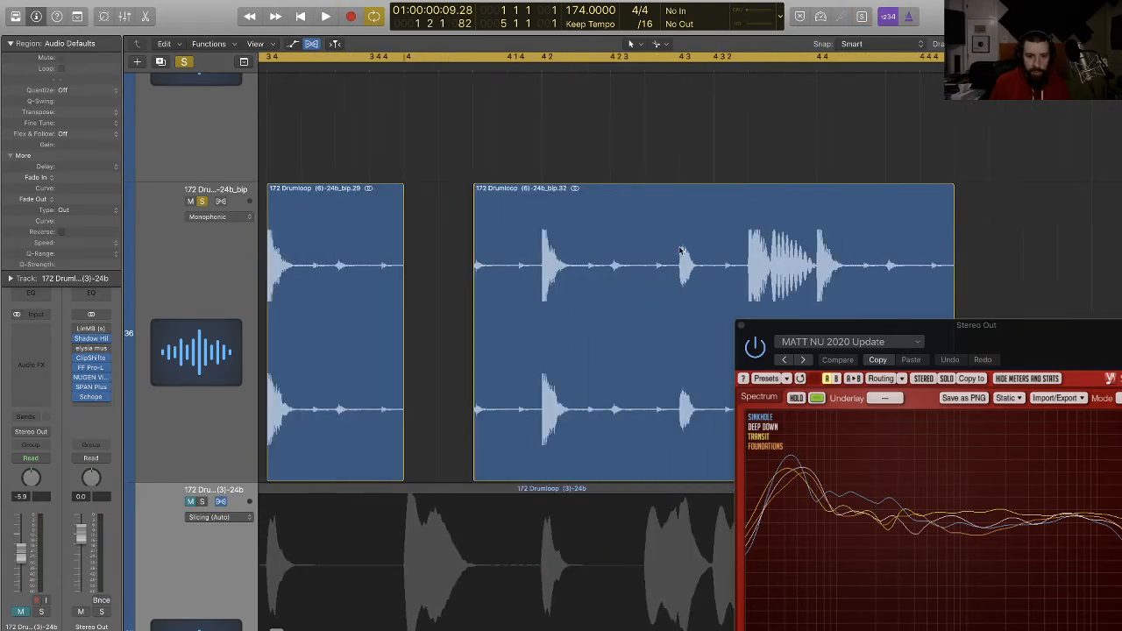
drag(730, 251, 731, 252)
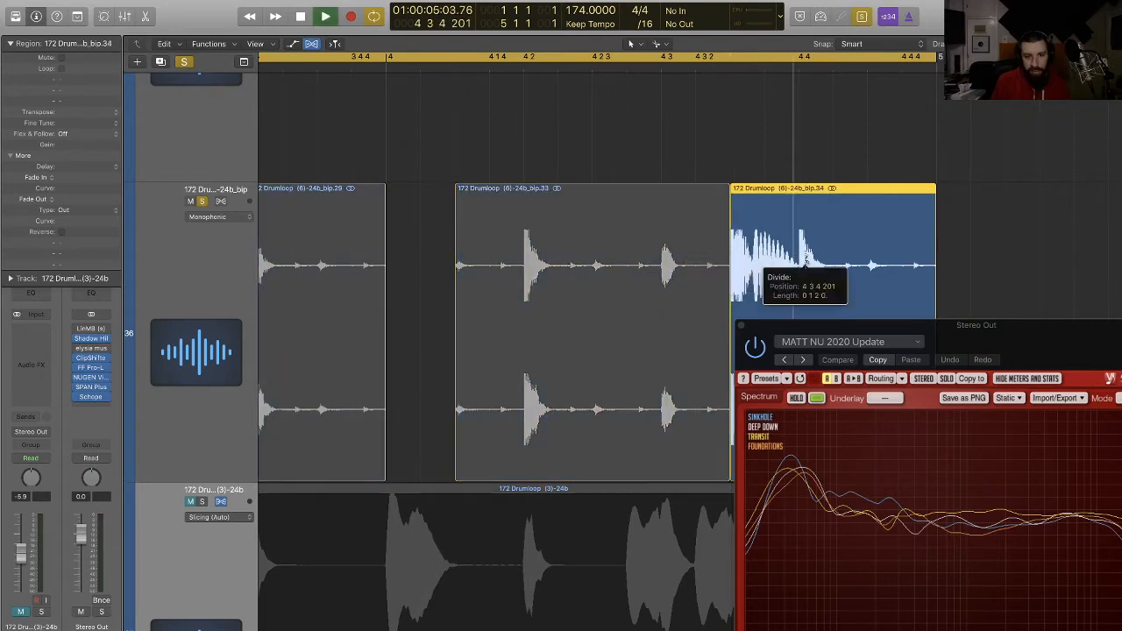
drag(799, 263, 799, 263)
key(Delete)
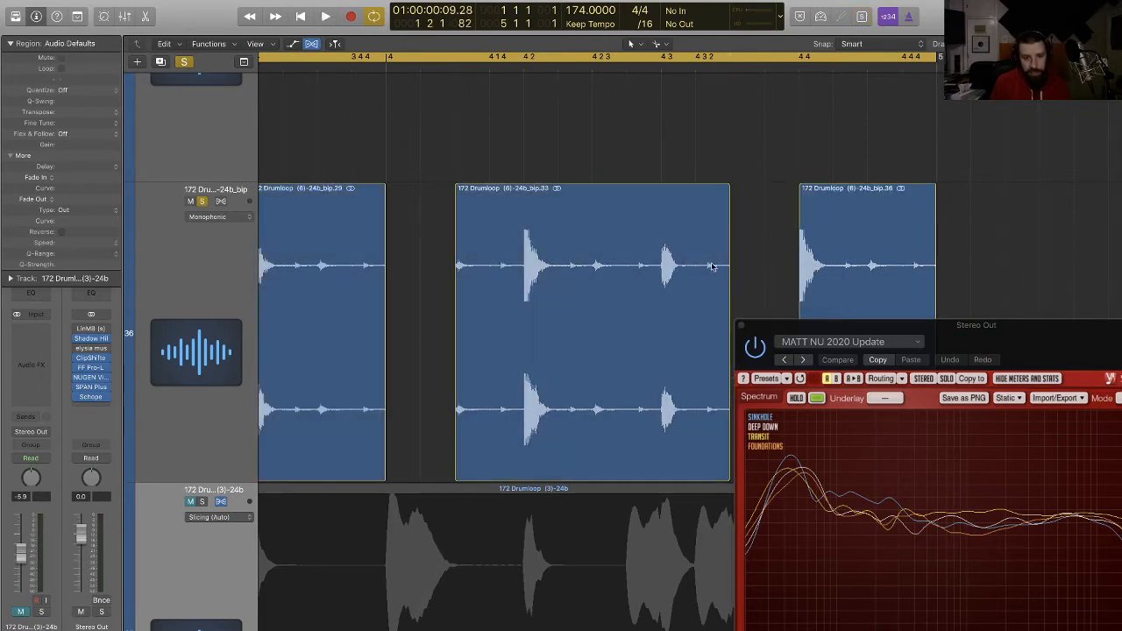
Step: Trim the end of the loop slice that stops at 1 3 3 to cut off the start of the next kick
scroll(518, 244, left, 20)
key(super+Left)
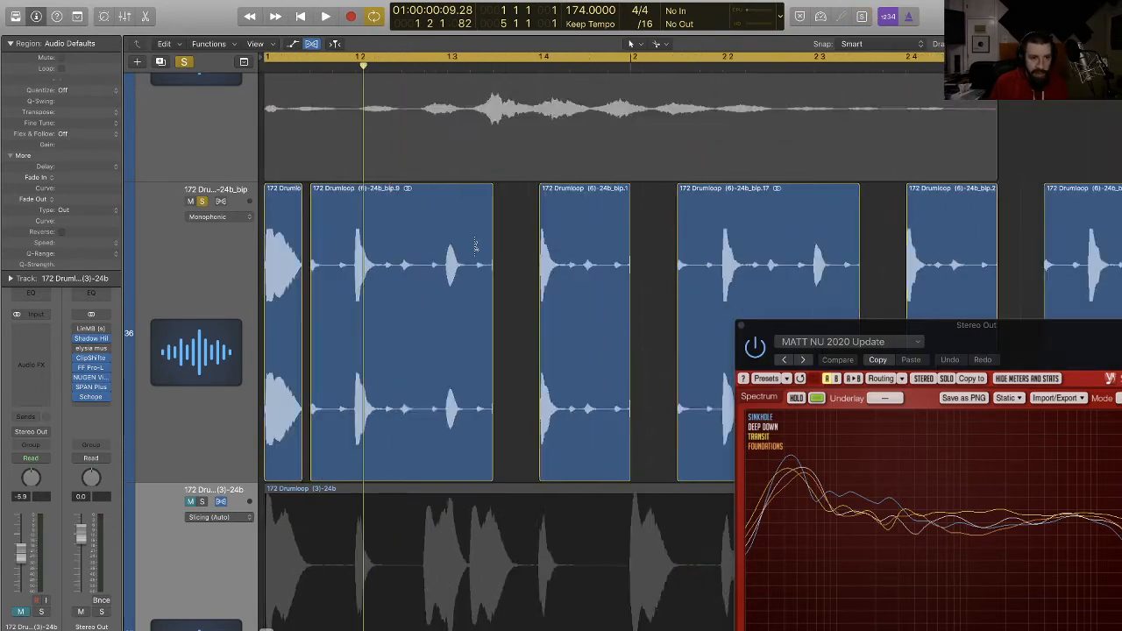
key(super+Up)
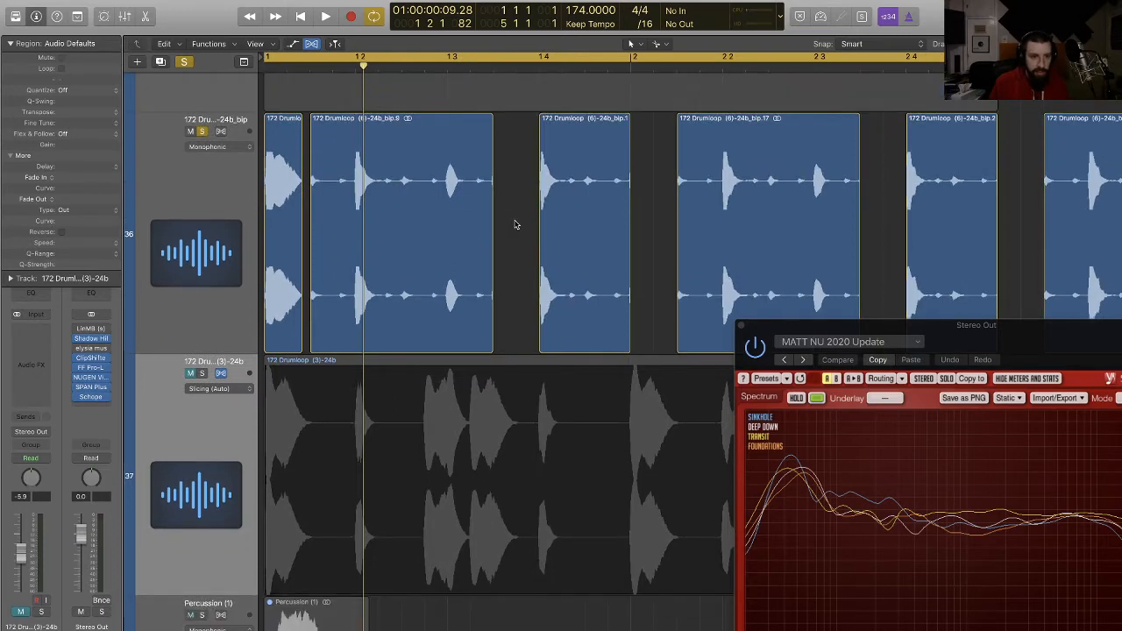
click(493, 68)
key(super+Right)
key(super+Right)
key(super+Right)
key(super+Right)
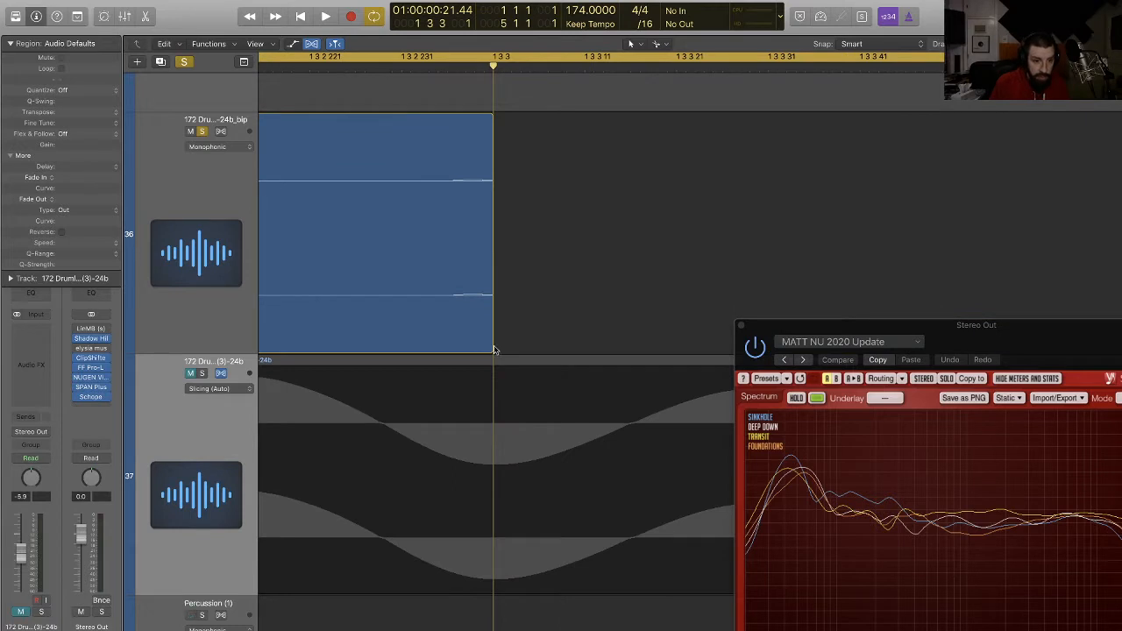
drag(493, 350, 435, 345)
Step: Select the five slices from 1 4 through 3 4 on track 36 and trim their ends together by a tiny amount
key(super+Left)
key(super+Left)
key(super+Left)
key(super+Left)
key(super+Left)
key(super+Left)
key(super+Left)
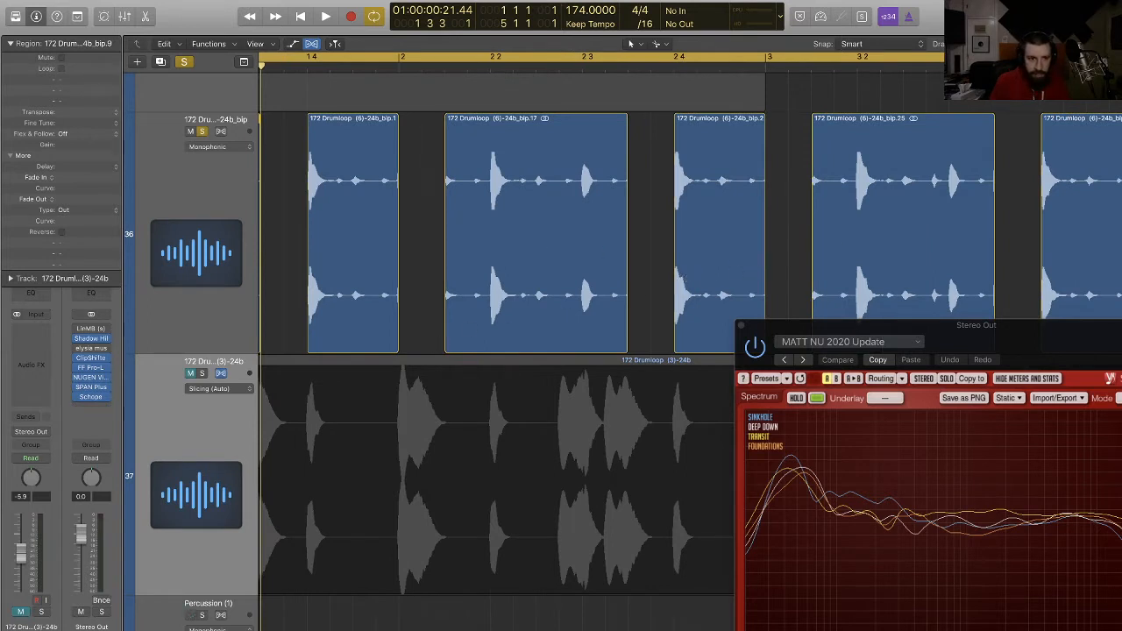
drag(1114, 209, 358, 214)
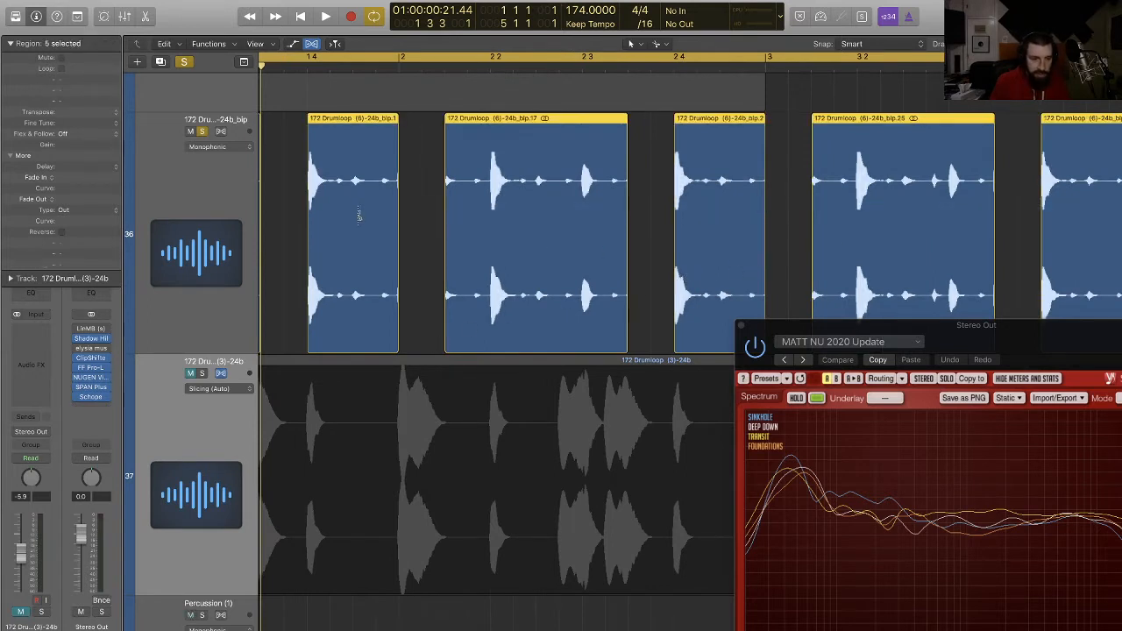
key(super+Right)
key(super+Right)
key(super+Right)
key(super+Right)
key(super+Right)
key(super+Right)
key(super+Right)
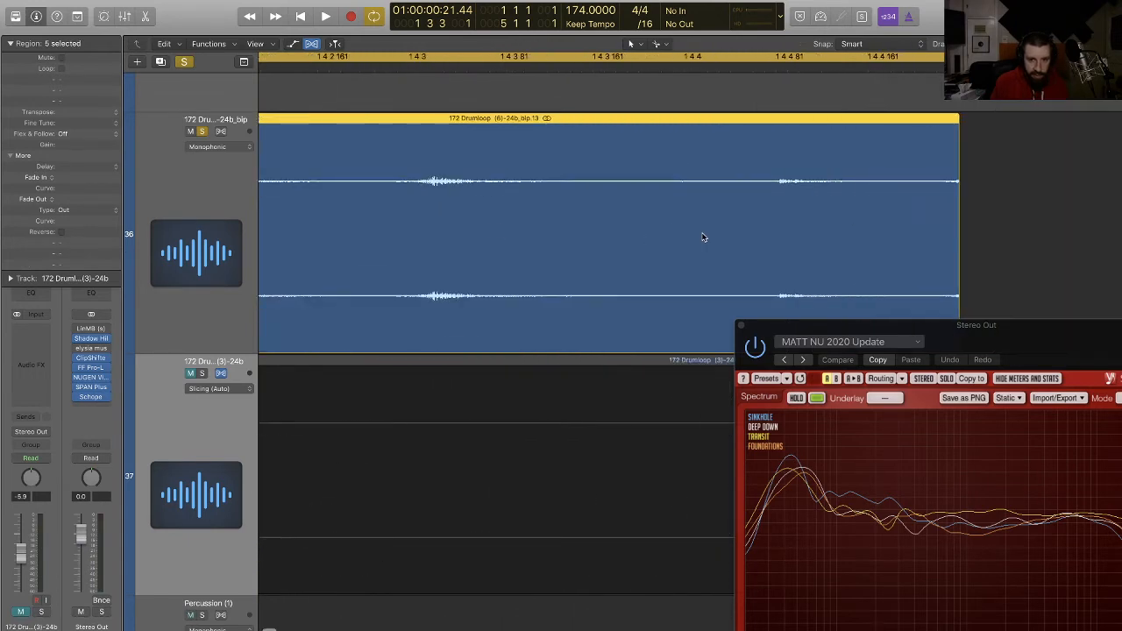
scroll(884, 251, down, 3)
scroll(885, 251, right, 2)
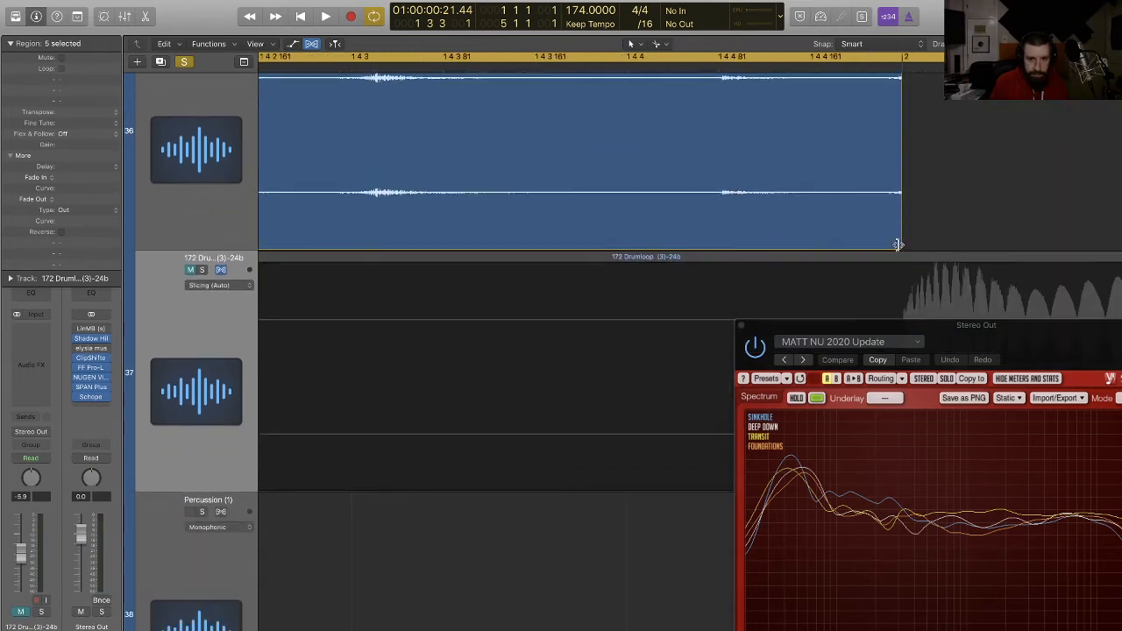
mouse_move(893, 245)
mouse_down()
mouse_move(879, 245)
mouse_move(901, 245)
mouse_up()
Step: Copy the shortened kick from bar 1 into the gaps at 1 3 3, bar 2 and 2 3 3
key(super+Left)
key(super+Left)
key(super+Left)
key(super+Left)
key(super+Left)
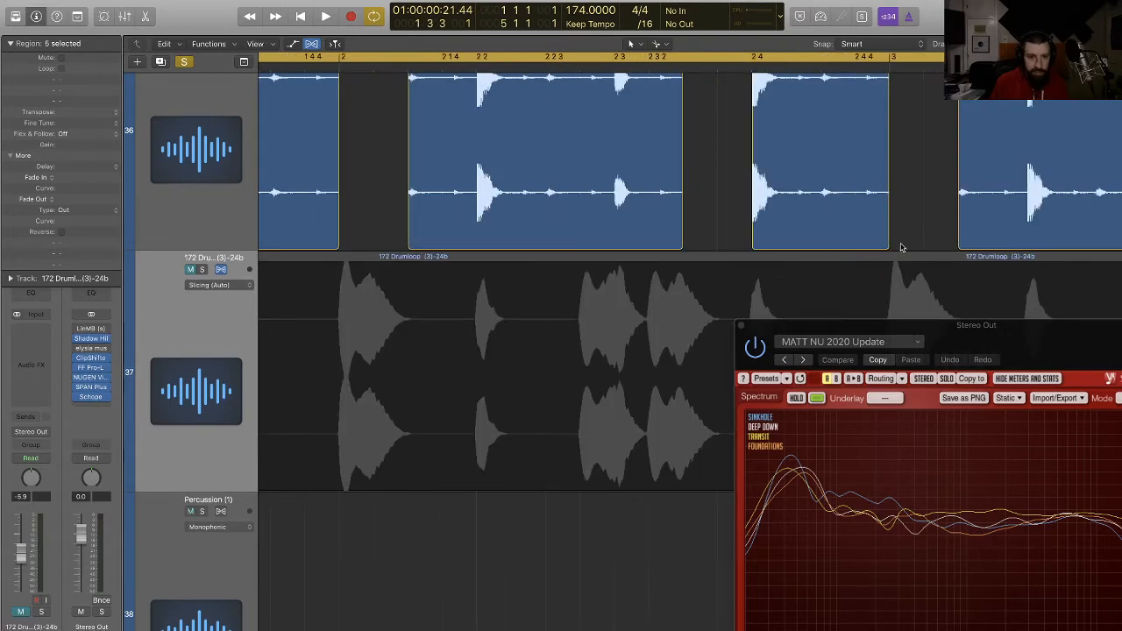
key(super+Left)
key(super+Up)
key(super+Up)
key(super+Up)
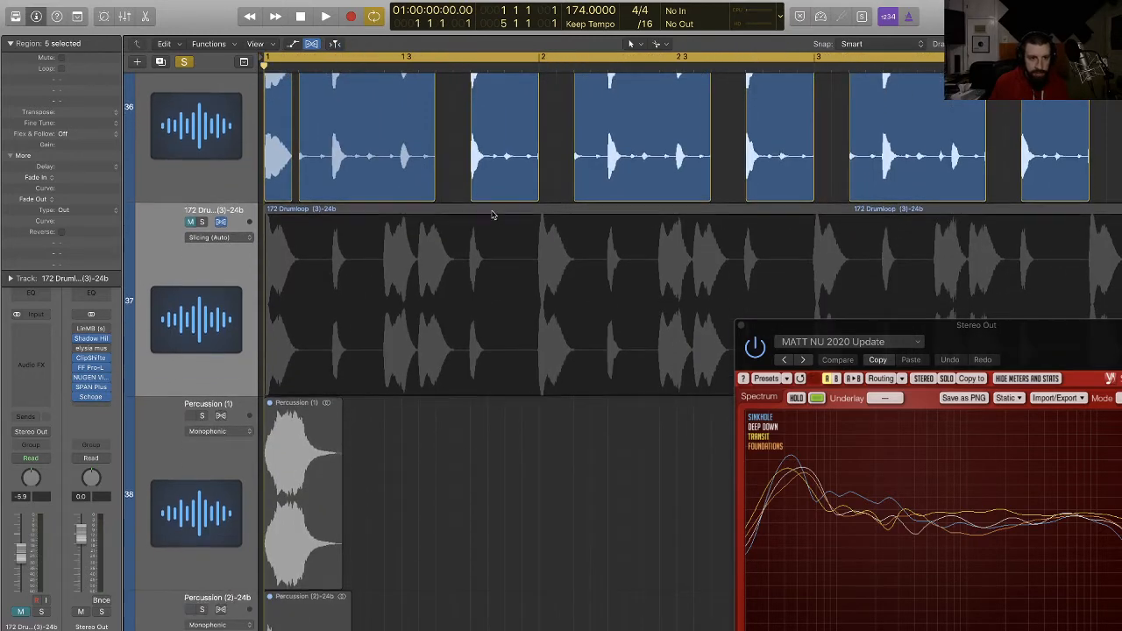
scroll(487, 219, up, 5)
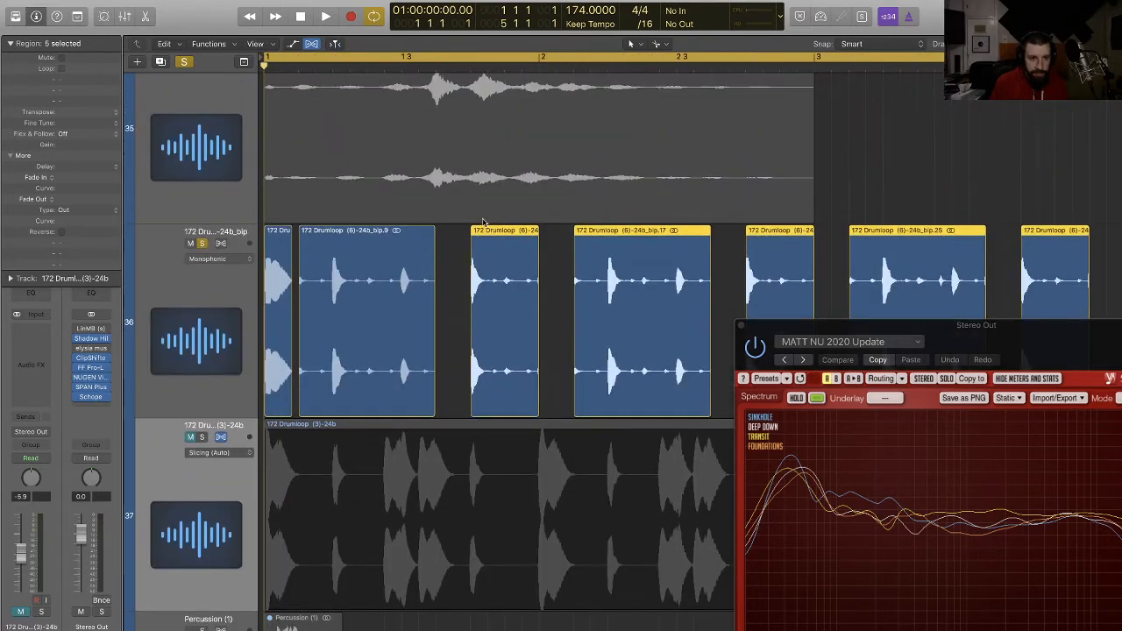
click(444, 322)
drag(282, 304, 548, 300)
key(space)
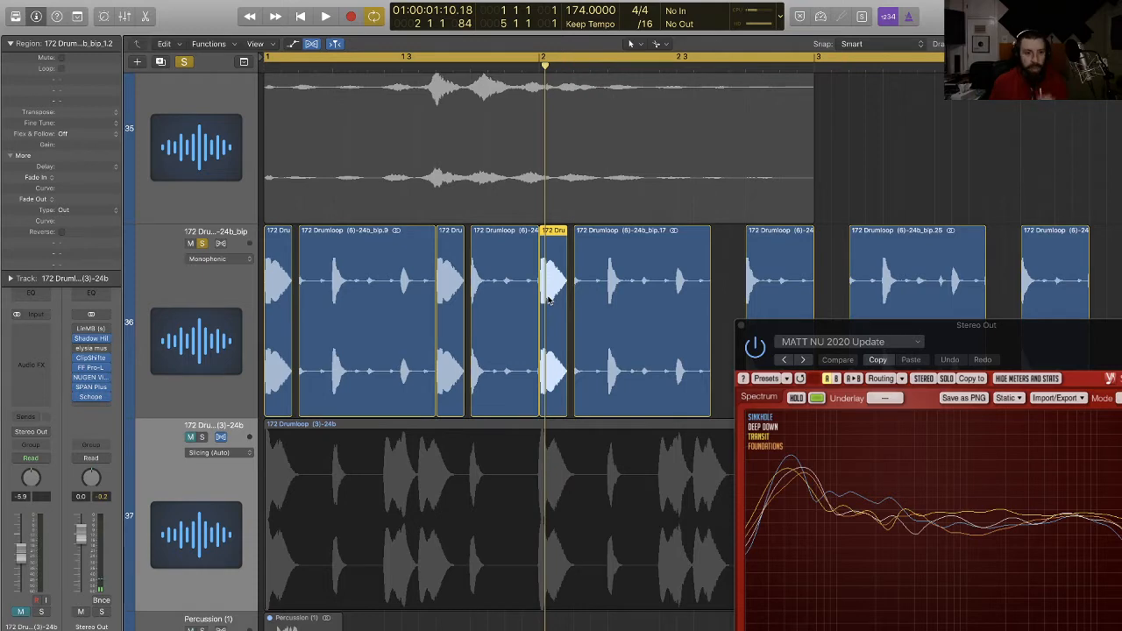
drag(554, 302, 724, 305)
Step: Move the plug-in window clear of track 36 and copy the four kicks of bars 1 and 2 into the gaps of bars 3 and 4
key(super+Left)
key(super+Left)
key(super+Up)
key(super+Up)
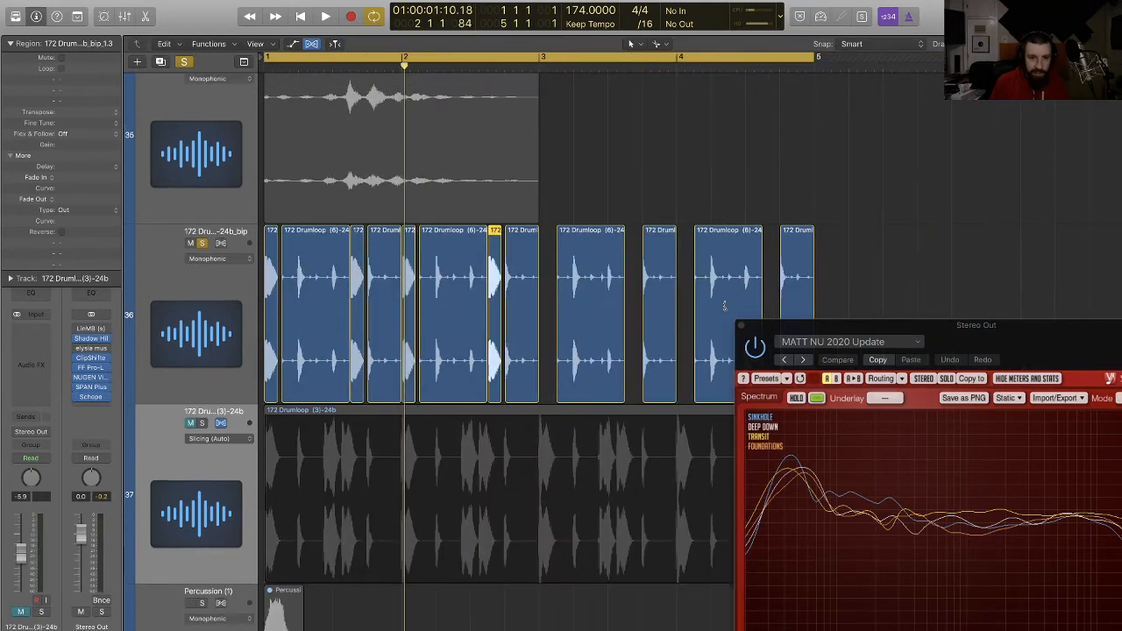
drag(834, 336, 771, 423)
click(408, 270)
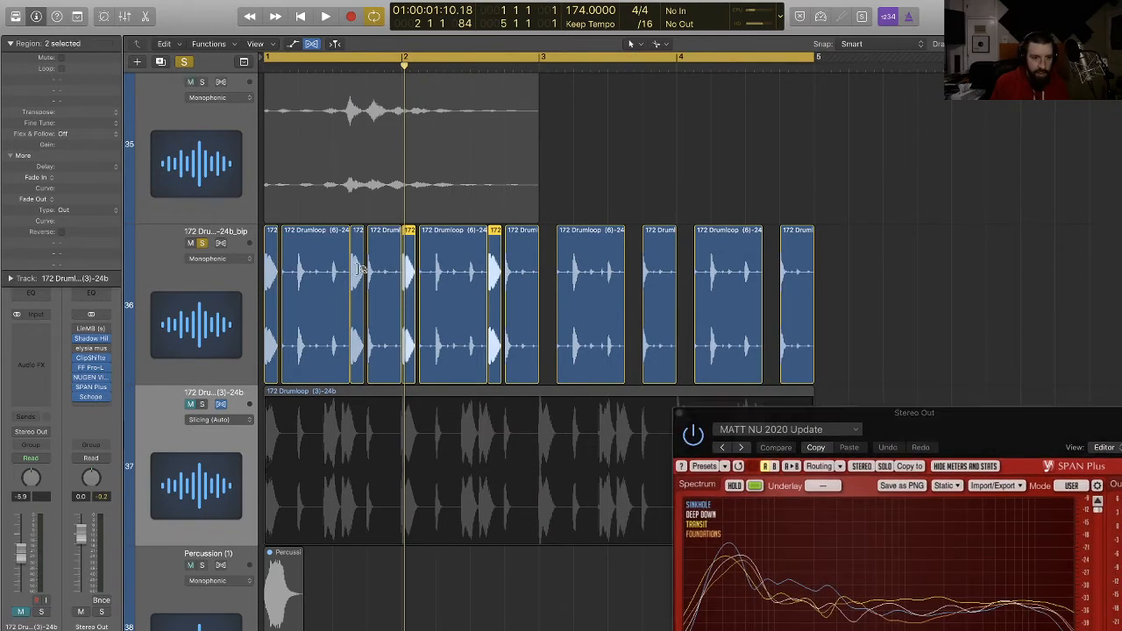
drag(269, 279, 548, 290)
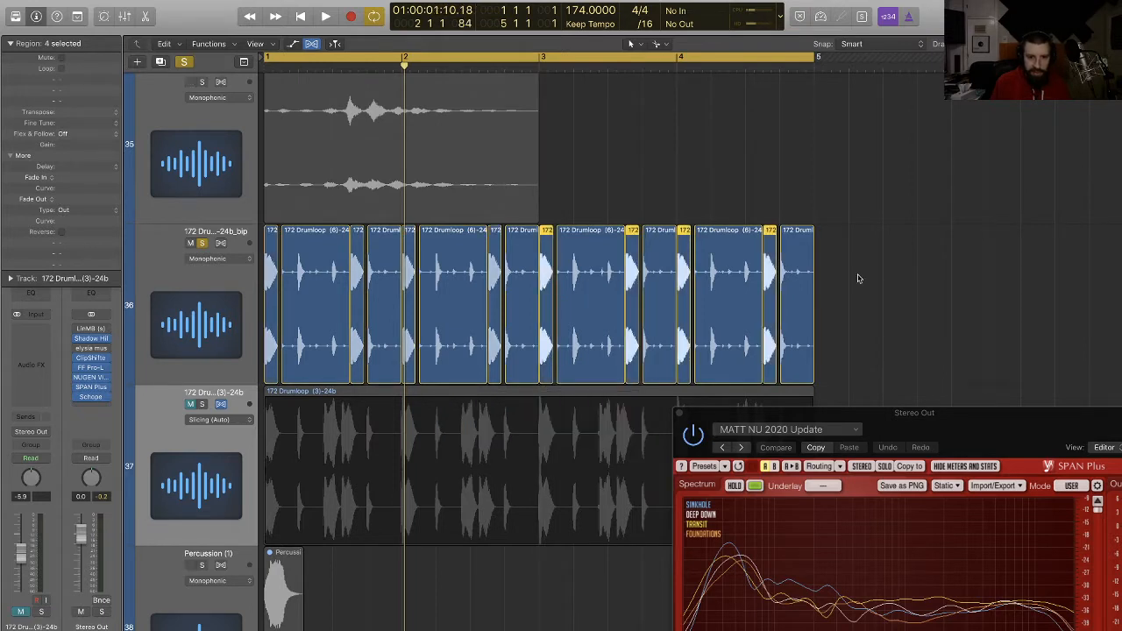
Step: Set the fade-out of the eight loop slices between the kicks to 3, and play the edited loop
drag(860, 279, 794, 279)
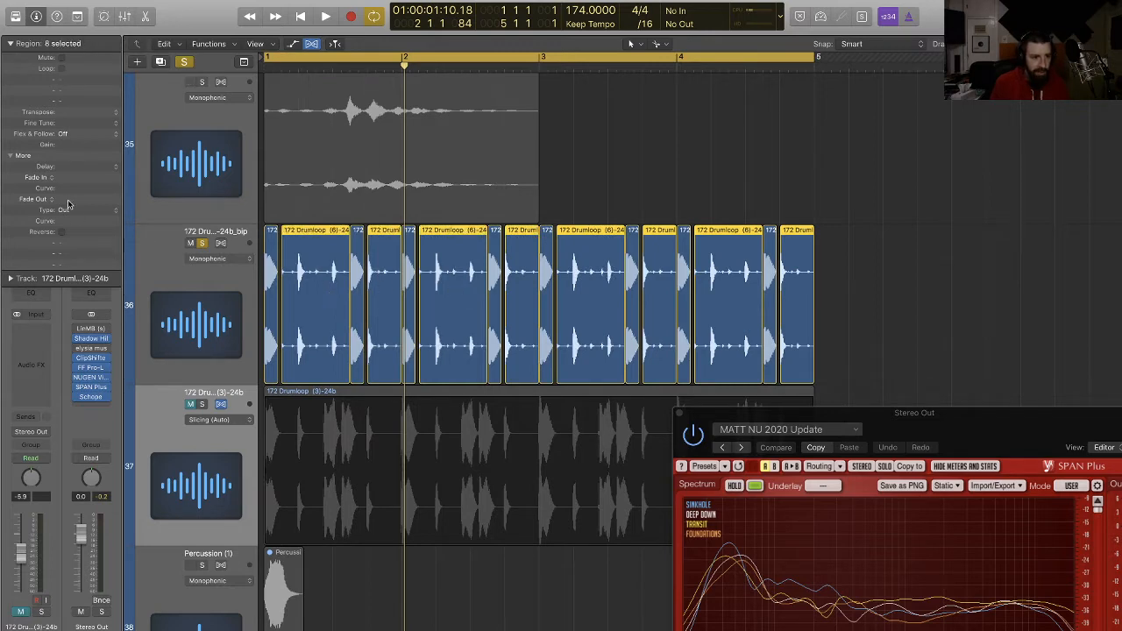
click(914, 265)
key(space)
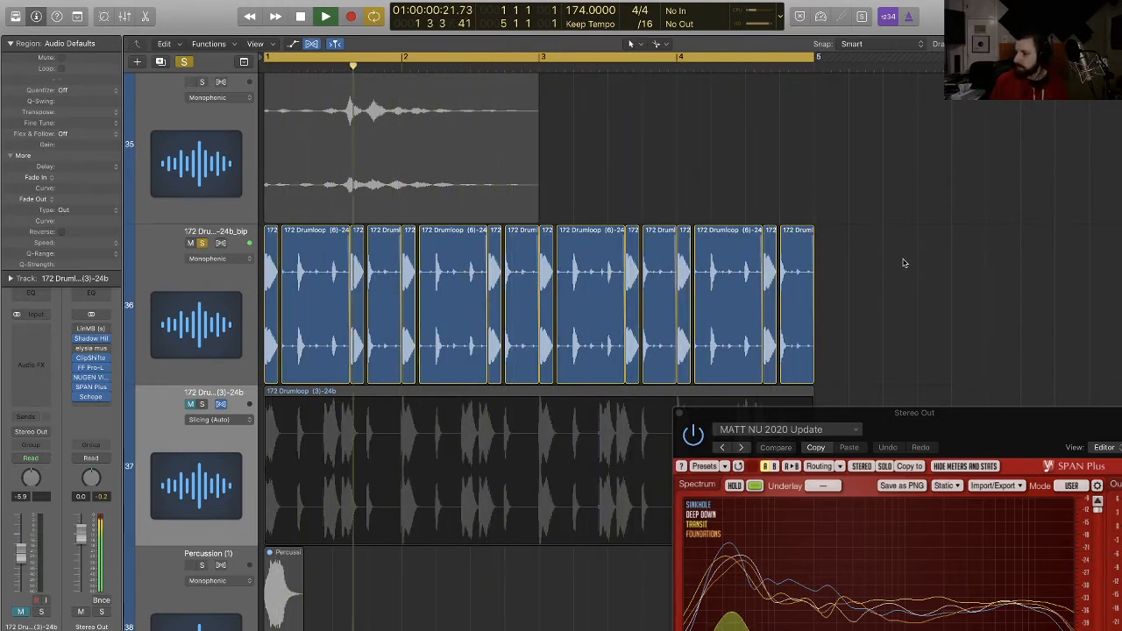
key(space)
Step: Select all 16 slices on track 36 and bounce them in place to a new track
drag(912, 282, 256, 270)
key(ctrl+b)
key(Return)
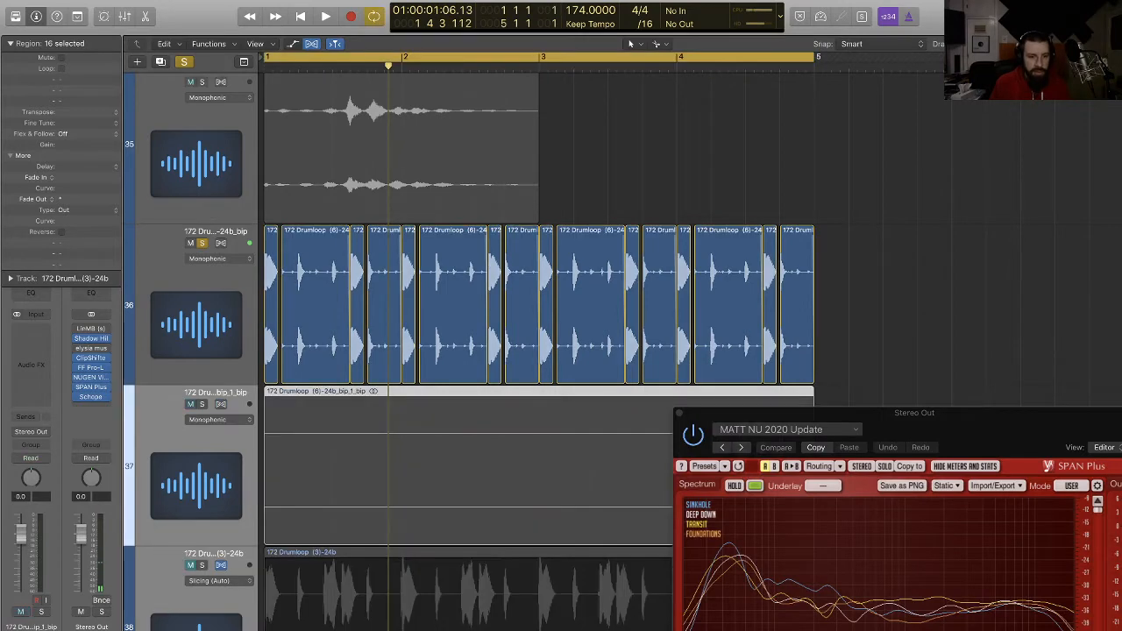
Step: Delete all slices on track 36 except the last one, and extend that one back to bar 1
drag(872, 278, 267, 296)
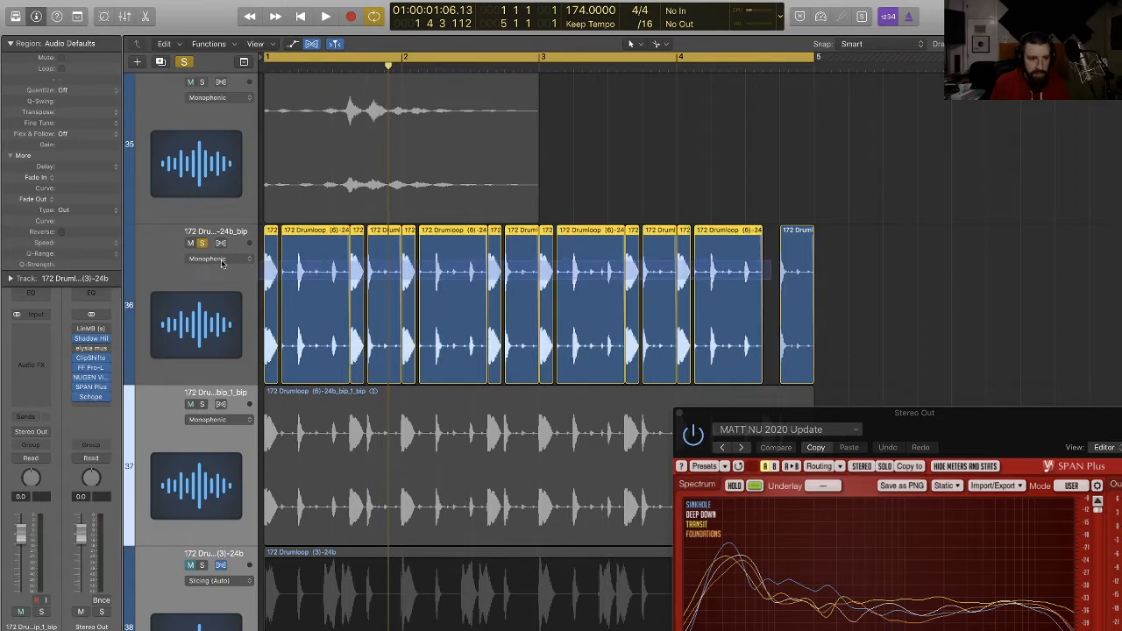
key(Delete)
drag(780, 373, 192, 356)
drag(282, 343, 283, 343)
Step: Compare the original loop on track 36 with the bounced loop on track 37, muting and unsoloing track 36 for the second playback
key(space)
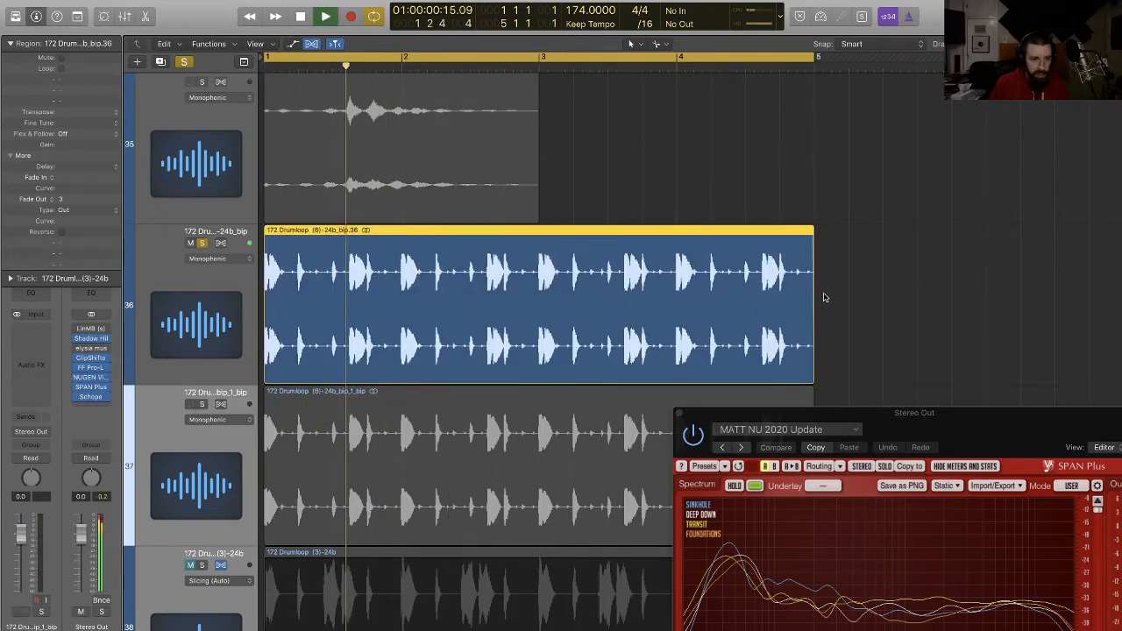
click(945, 277)
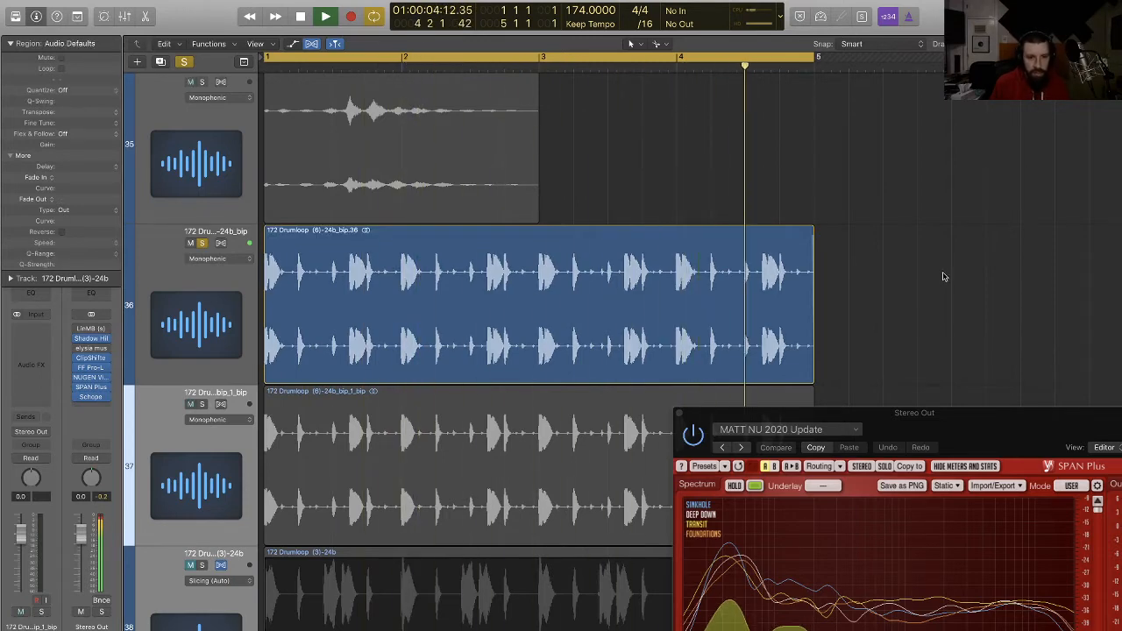
click(190, 244)
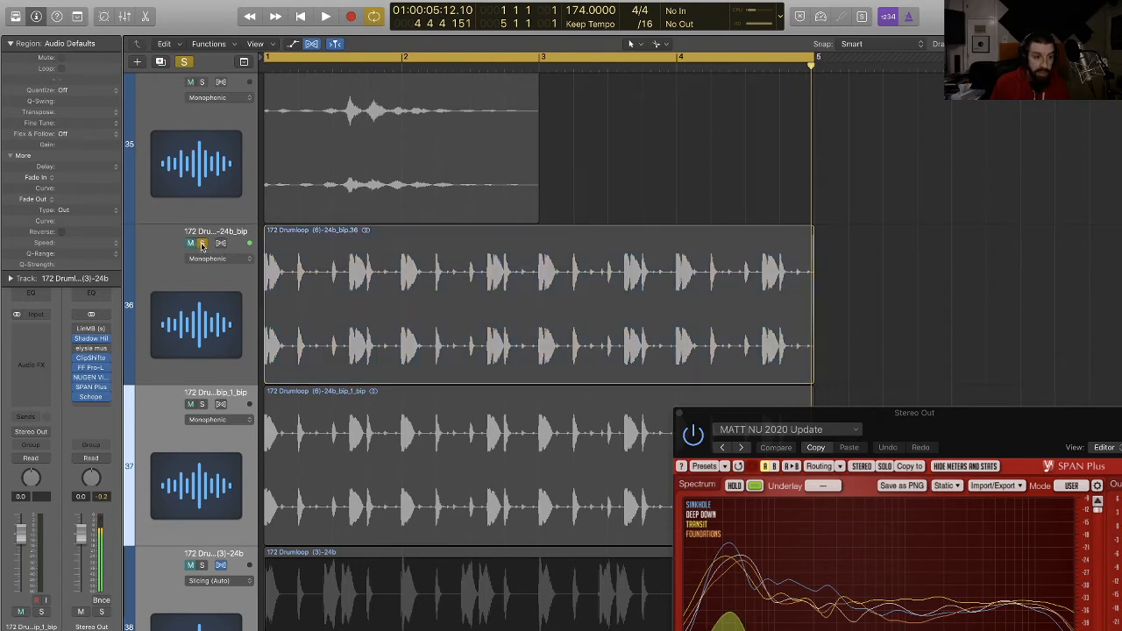
click(203, 244)
key(space)
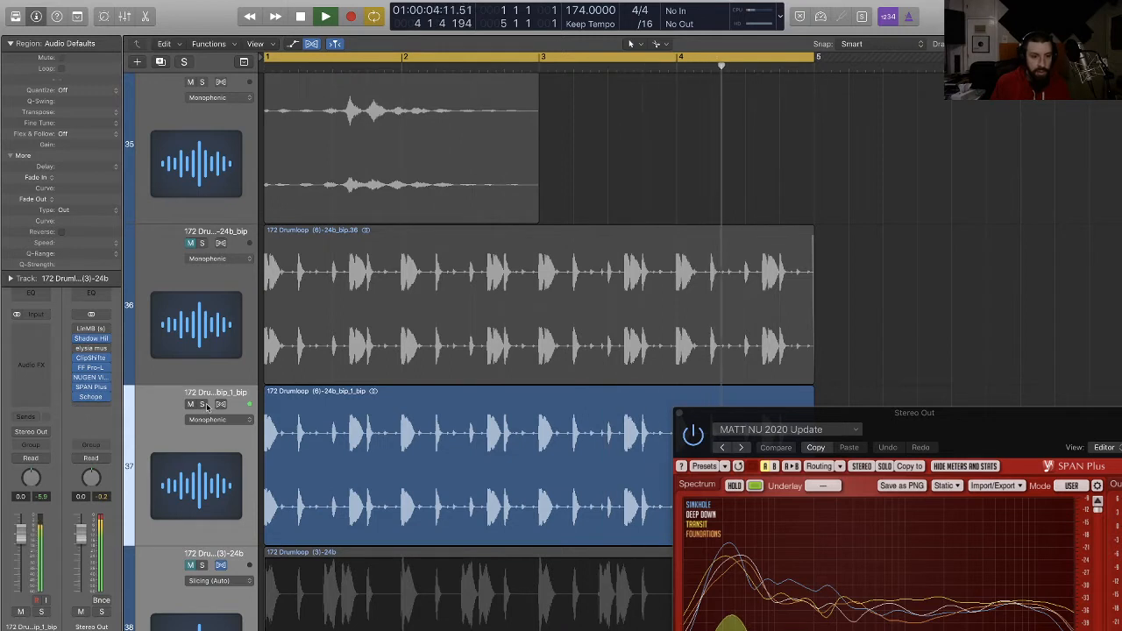
key(space)
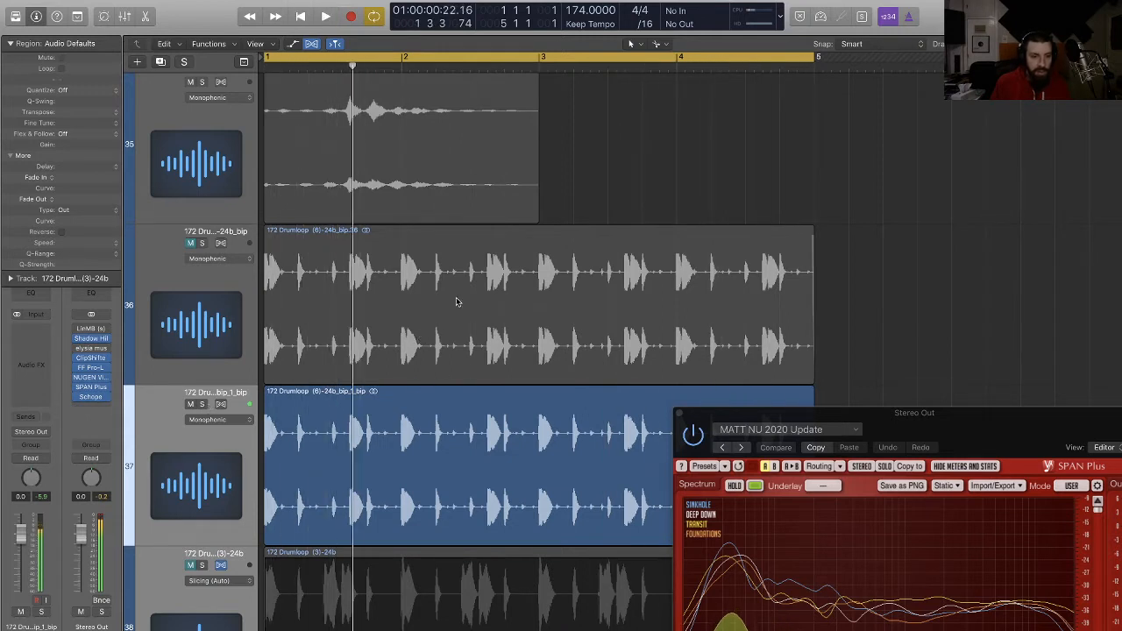
Step: Undo the slice deletion and the extension of the last slice on track 36
click(603, 281)
key(s)
key(ctrl+x)
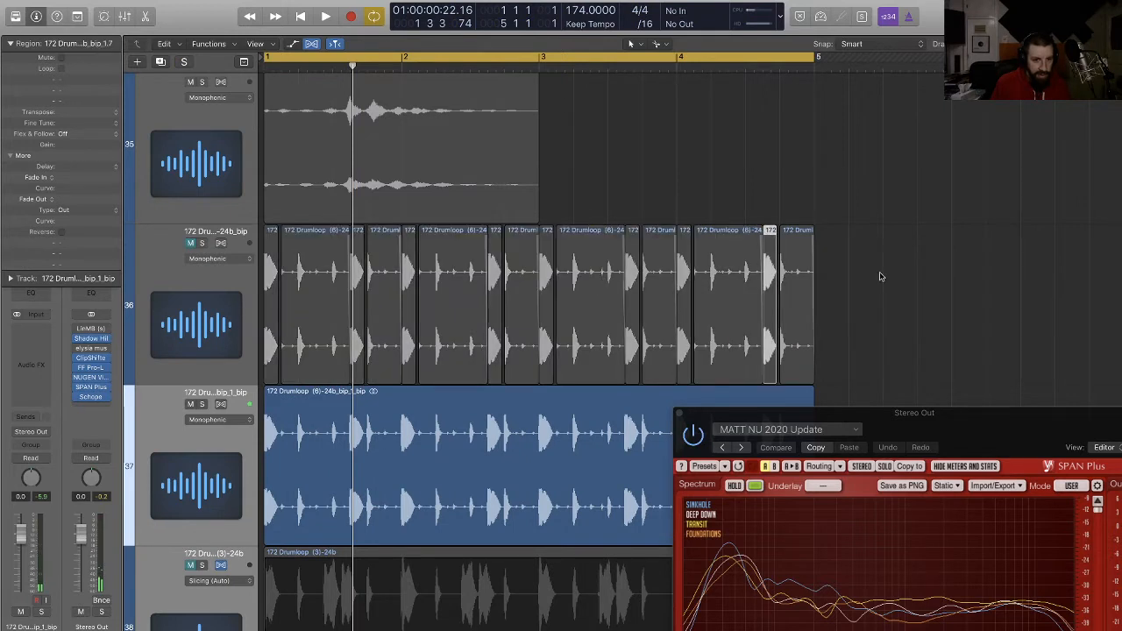
click(922, 271)
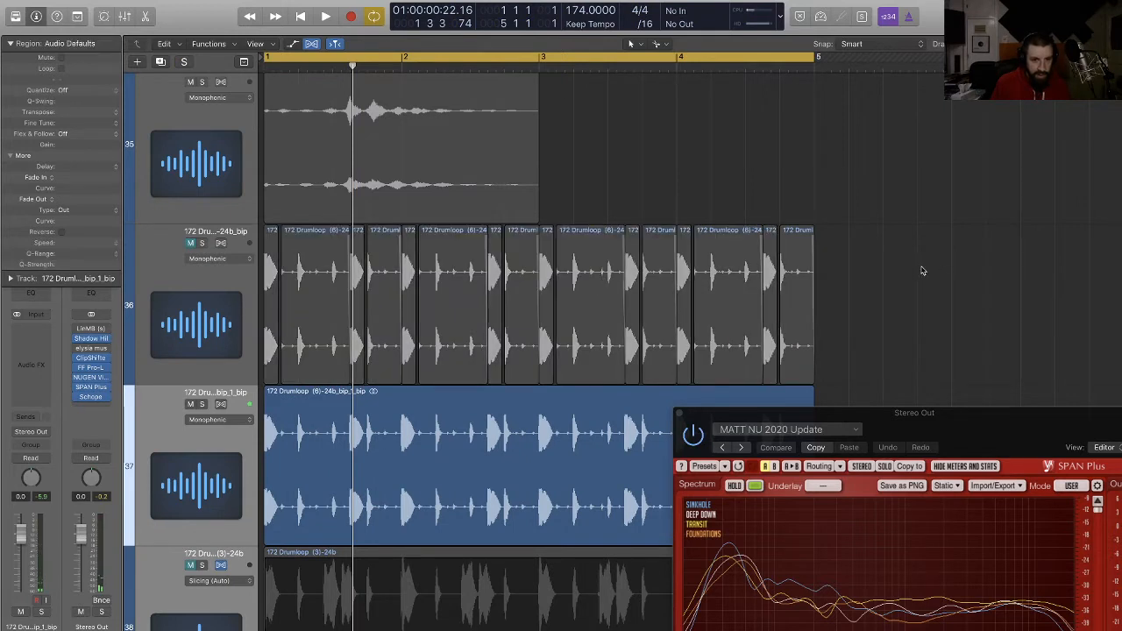
Step: Delete track 37 with the bounced loop, and unmute and solo track 36
click(719, 282)
click(216, 444)
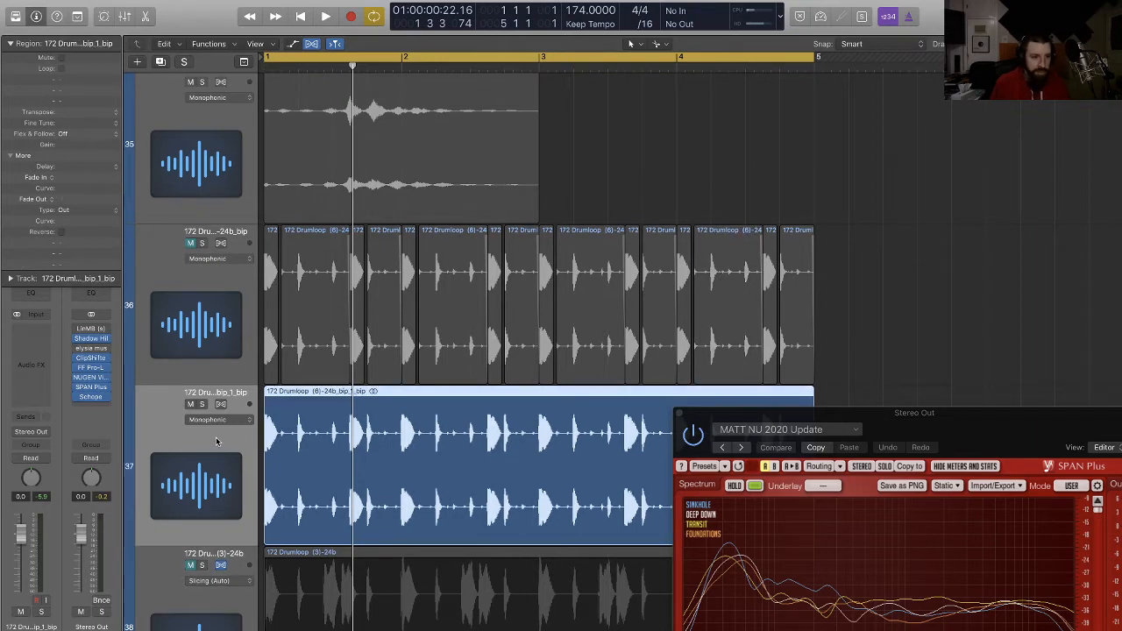
key(super+BackSpace)
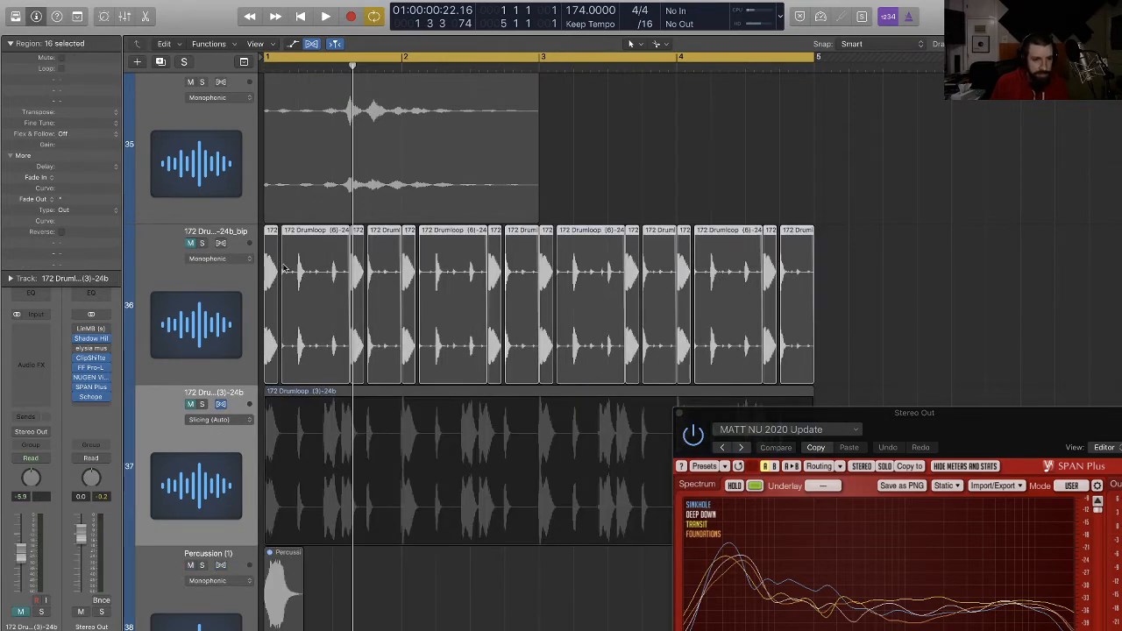
click(188, 248)
click(203, 246)
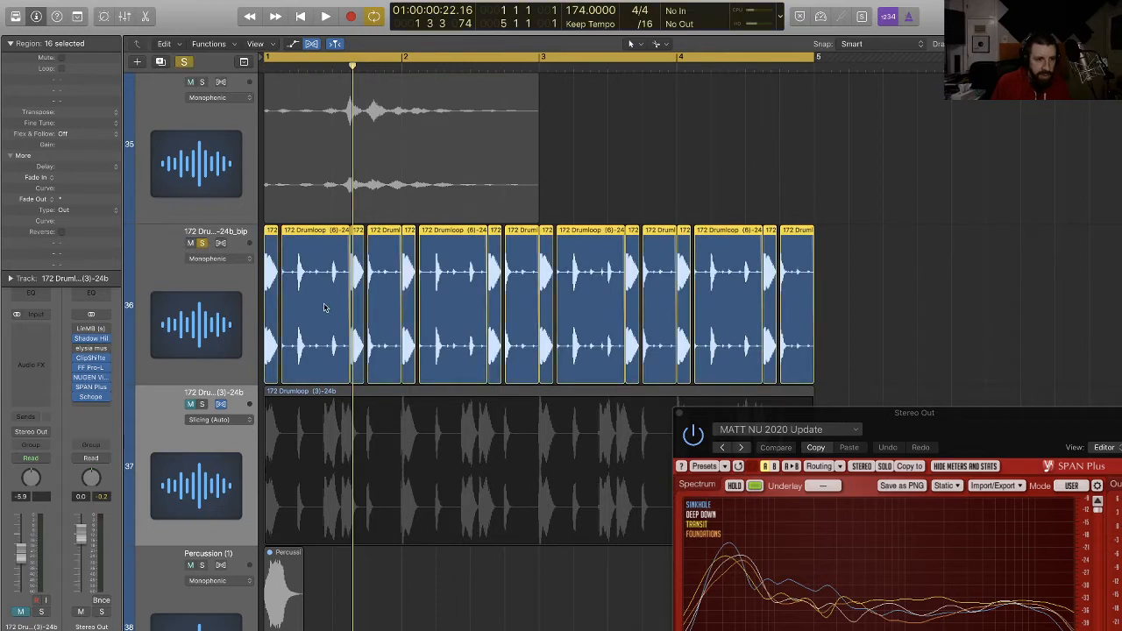
Step: Give the four long non-kick slices on track 36 a fade-in of 6 with a curve of -99
click(714, 187)
click(301, 285)
shift+click(465, 289)
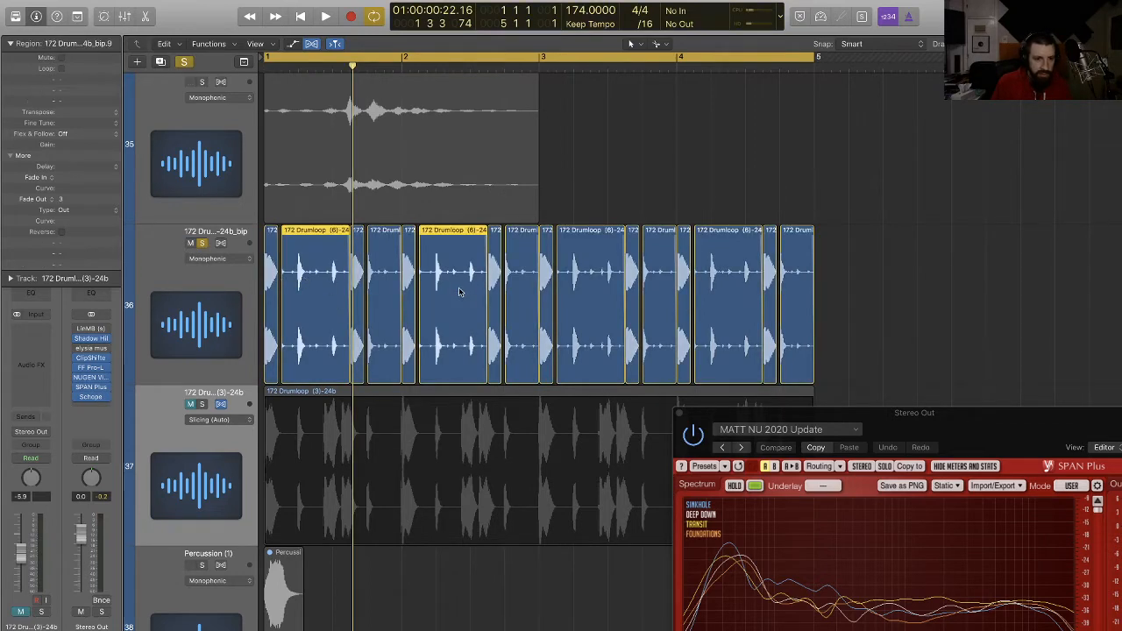
shift+click(592, 295)
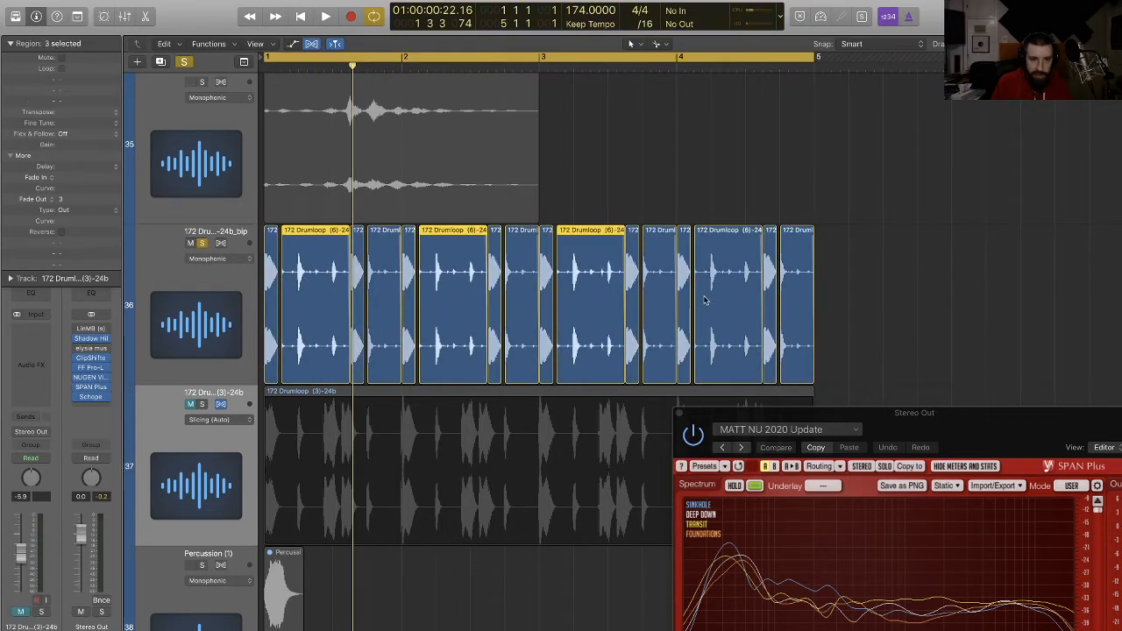
shift+click(725, 300)
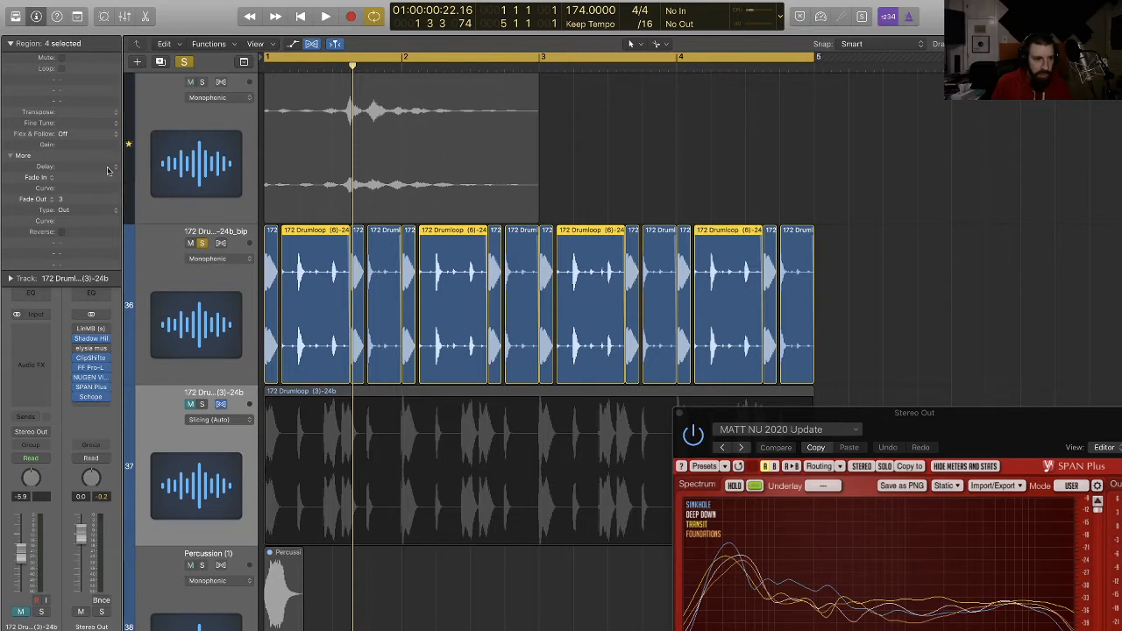
drag(75, 178, 76, 169)
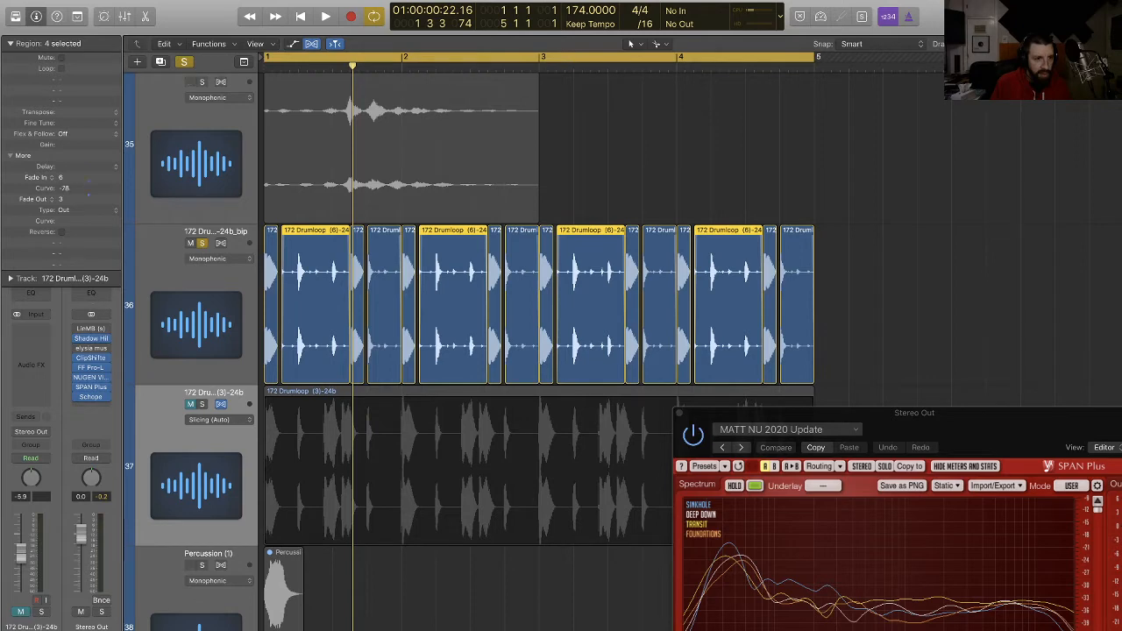
Step: Play back the soloed sliced loop on track 36 to check how the new fade-ins sound
key(space)
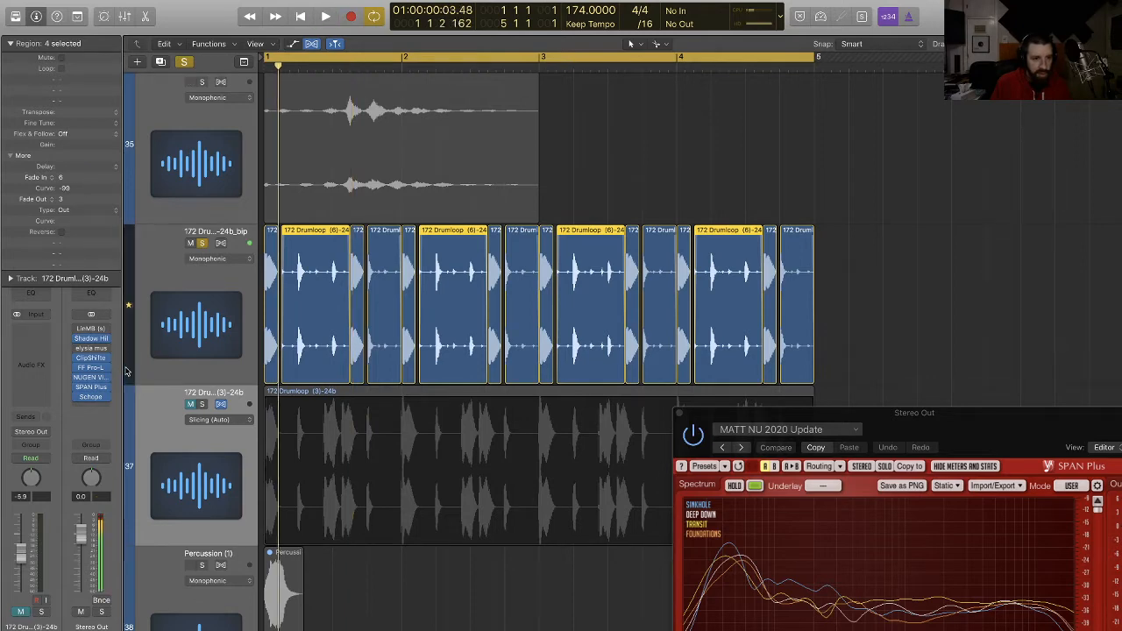
click(916, 334)
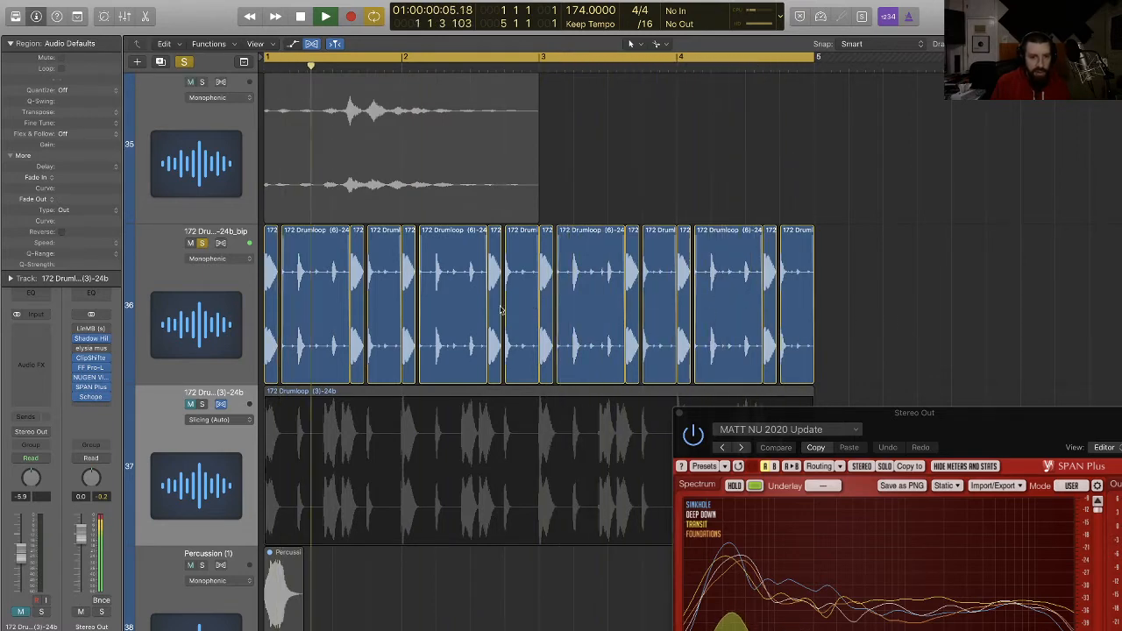
key(space)
Step: Split the first long slice on track 36 right at the start of its snare hit
click(292, 299)
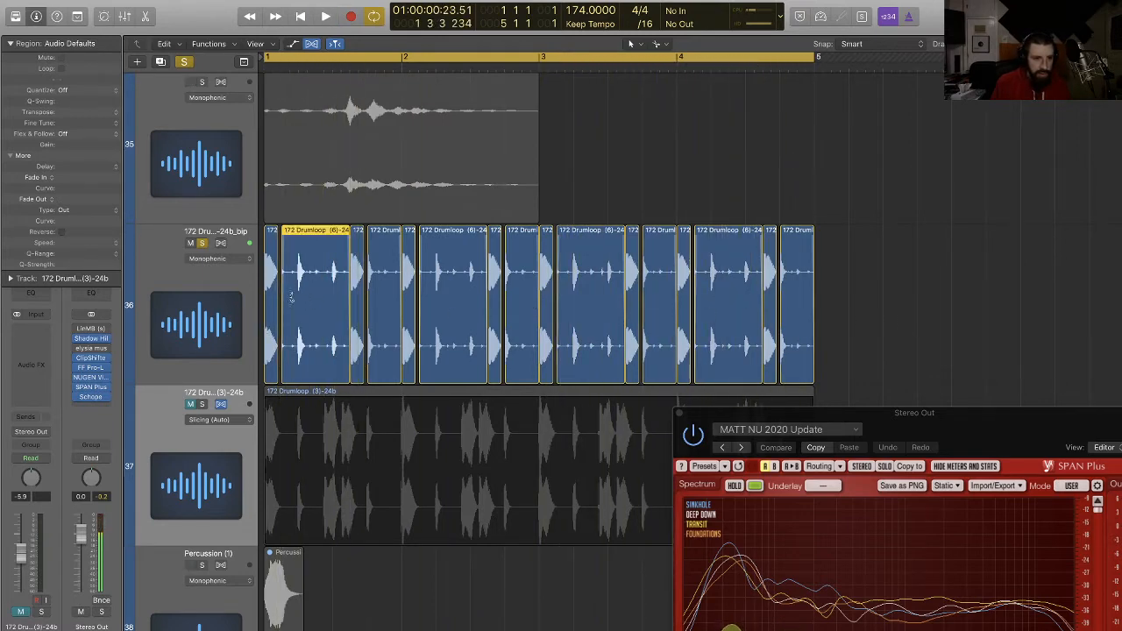
super+click(291, 298)
drag(290, 298, 298, 285)
click(227, 278)
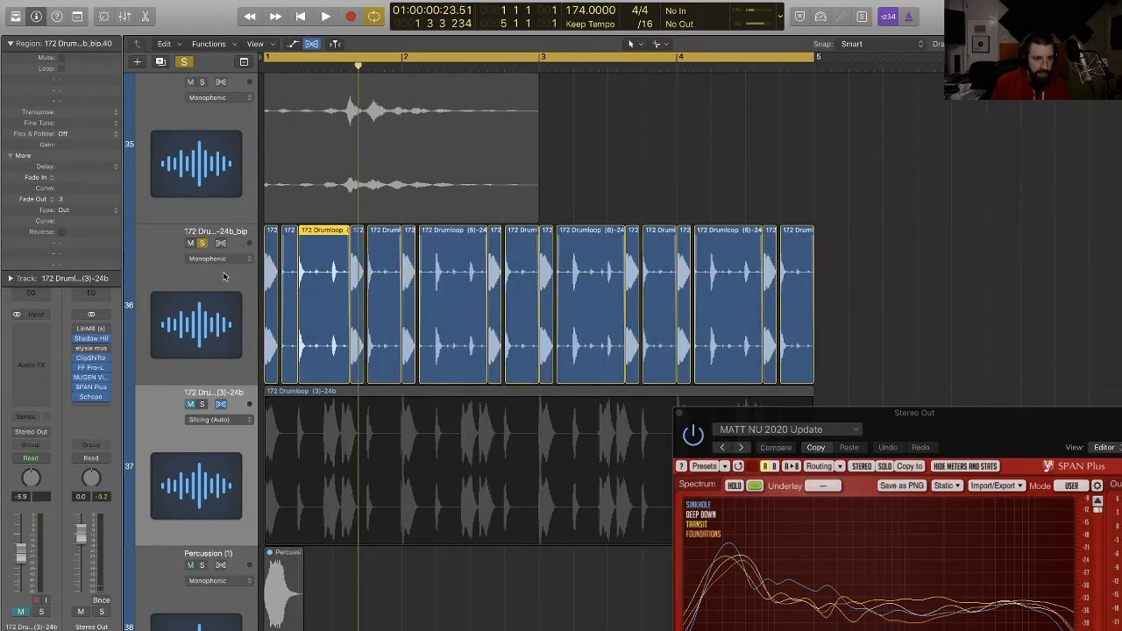
Step: Create an audio track below track 36 and move the quiet lead-ins of the first two long slices onto it, splitting the second before its snare
key(alt+super+a)
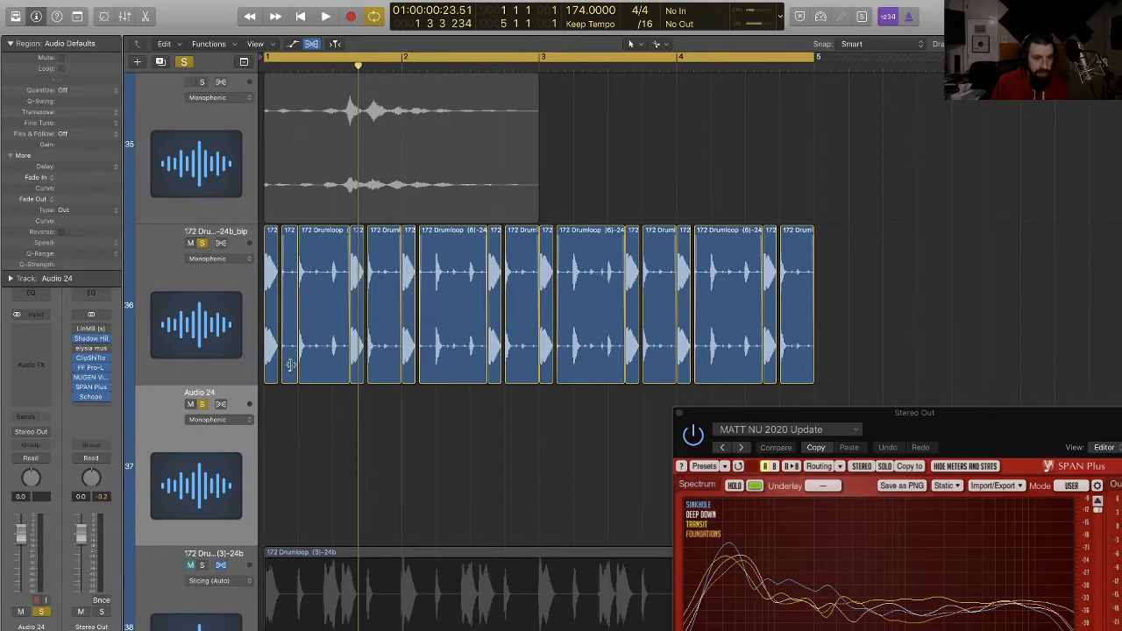
drag(289, 368, 290, 420)
click(438, 333)
drag(439, 333, 426, 412)
Step: Move the remaining eight non-kick slices from track 36 down to the Audio 24 track, keeping their timing and leaving only kicks above
click(326, 362)
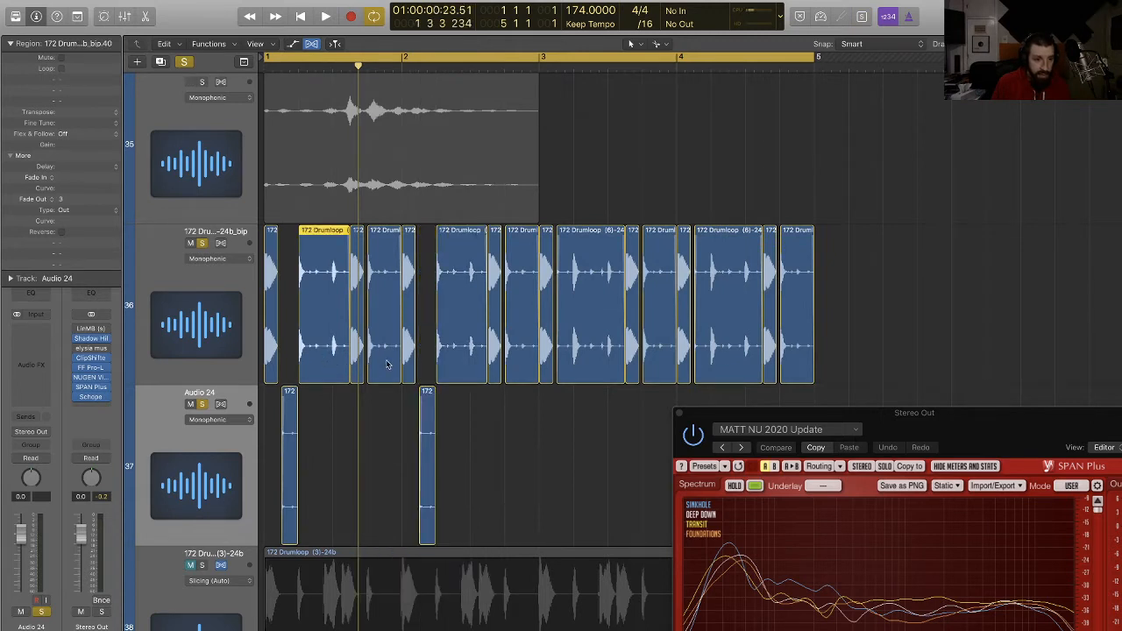
shift+click(392, 366)
shift+click(481, 364)
shift+click(526, 359)
shift+click(570, 362)
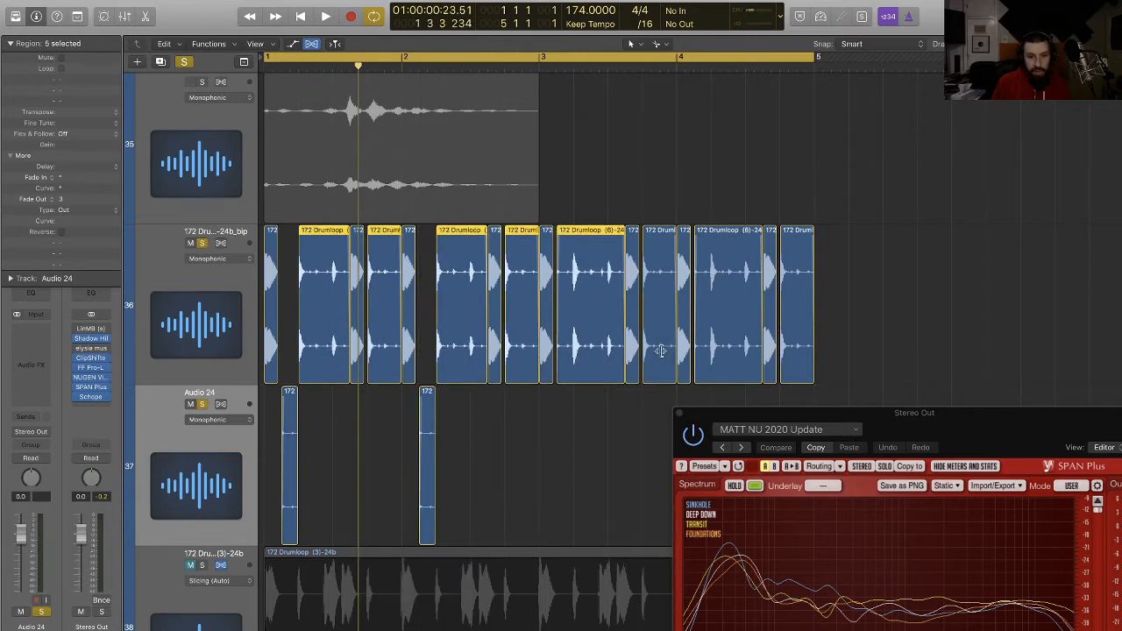
shift+click(662, 352)
shift+click(740, 353)
shift+click(798, 353)
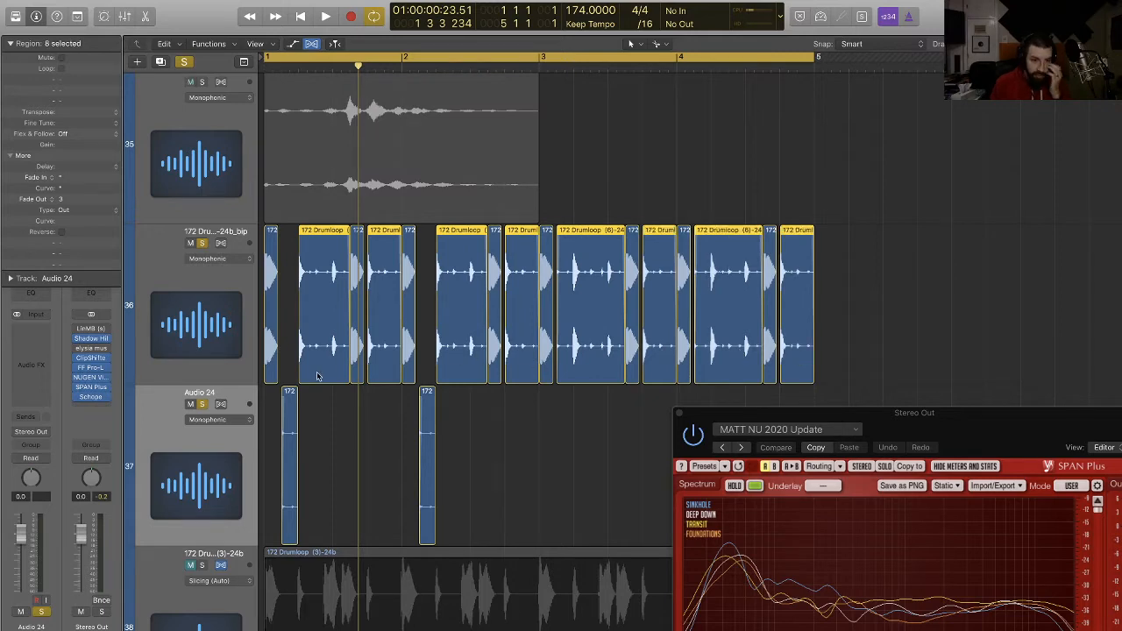
drag(318, 375, 321, 426)
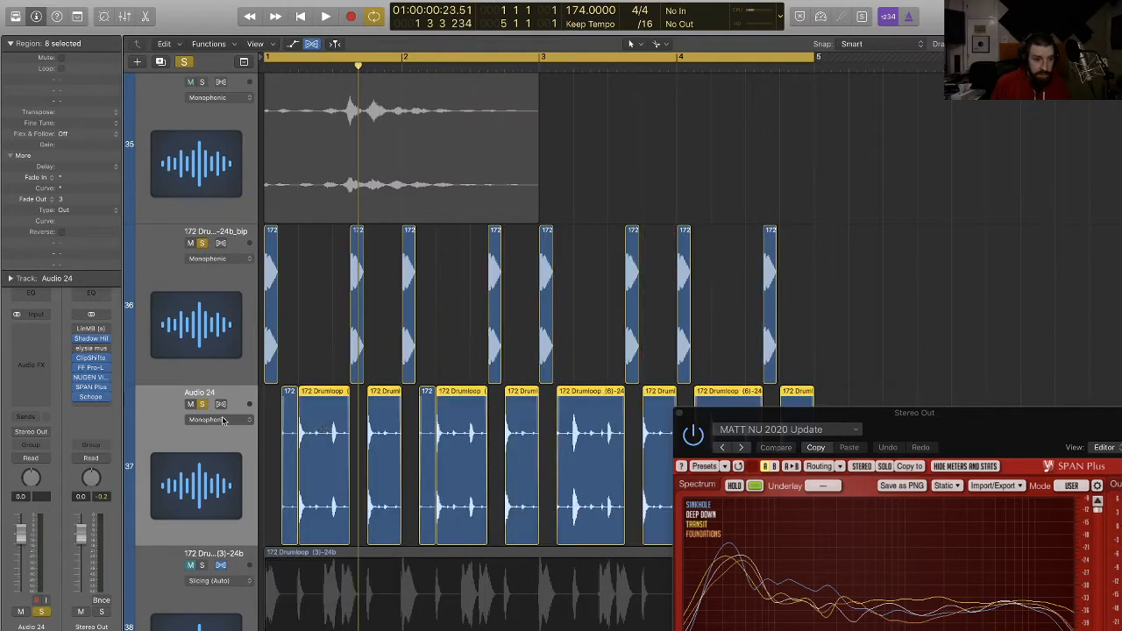
Step: Unsolo track 36, play the Audio 24 slices alone, and insert a stereo FF Pro-Q 3 on Audio 24
click(204, 245)
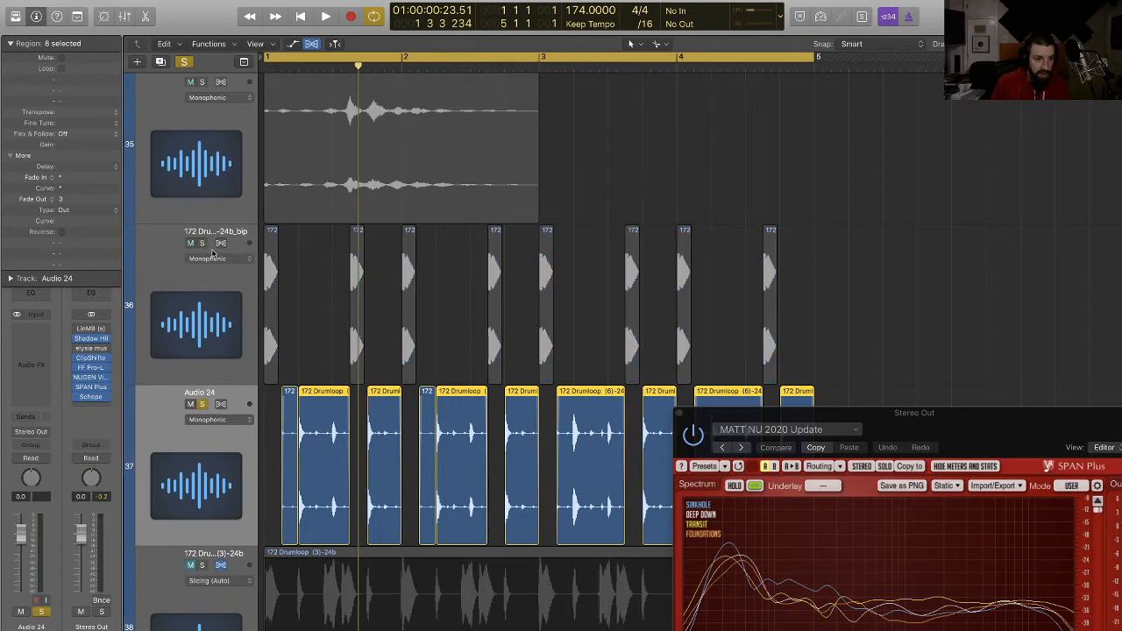
key(space)
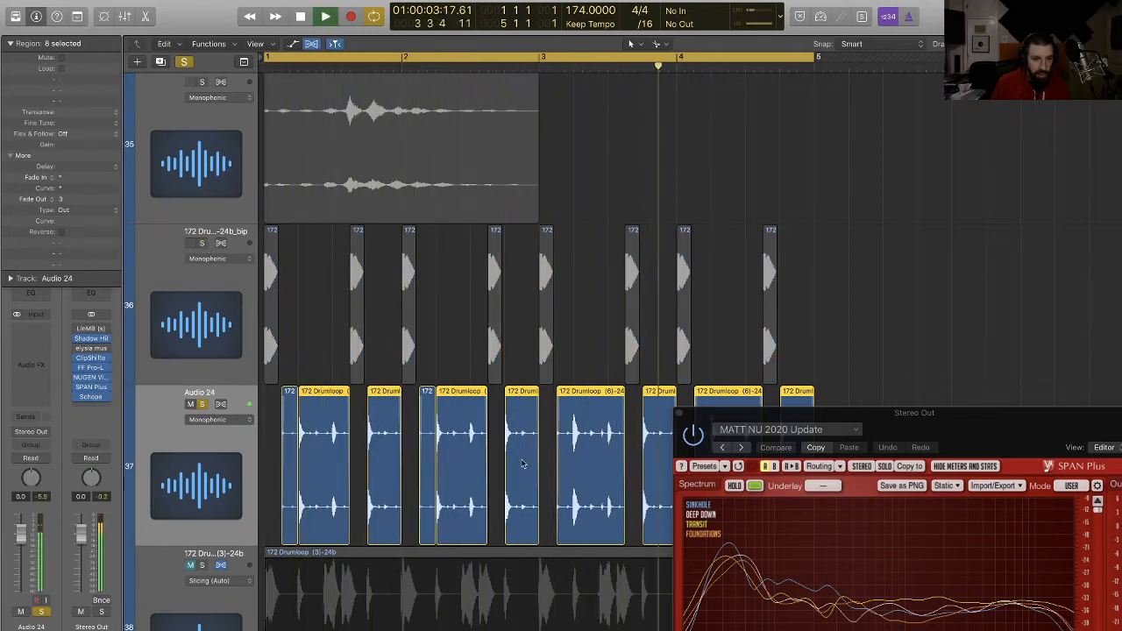
click(31, 361)
mouse_move(70, 389)
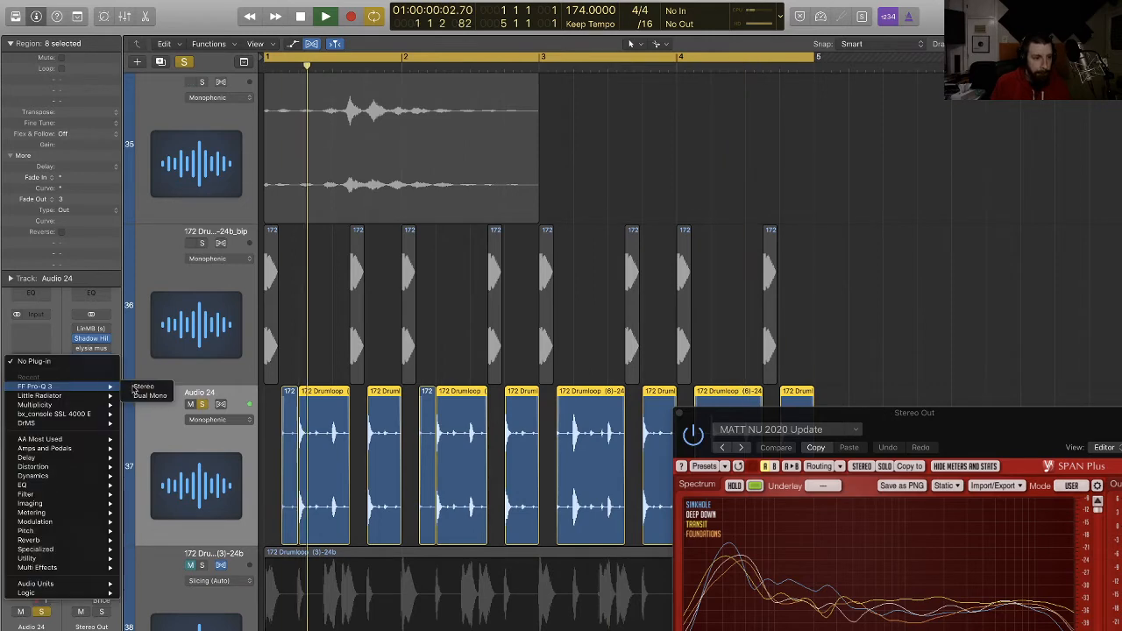
click(144, 387)
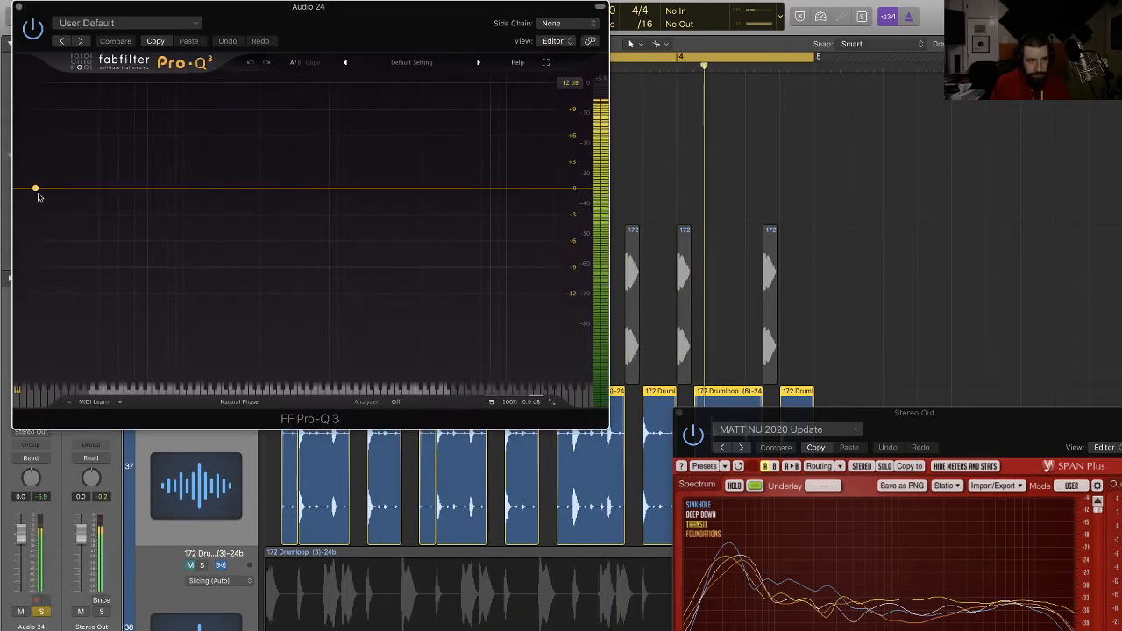
Step: Cut the lows of Audio 24 with a deep low shelf at about 58.6 Hz and a Q of 0.3, and close the equalizer
drag(36, 187, 115, 254)
drag(114, 327, 143, 405)
key(space)
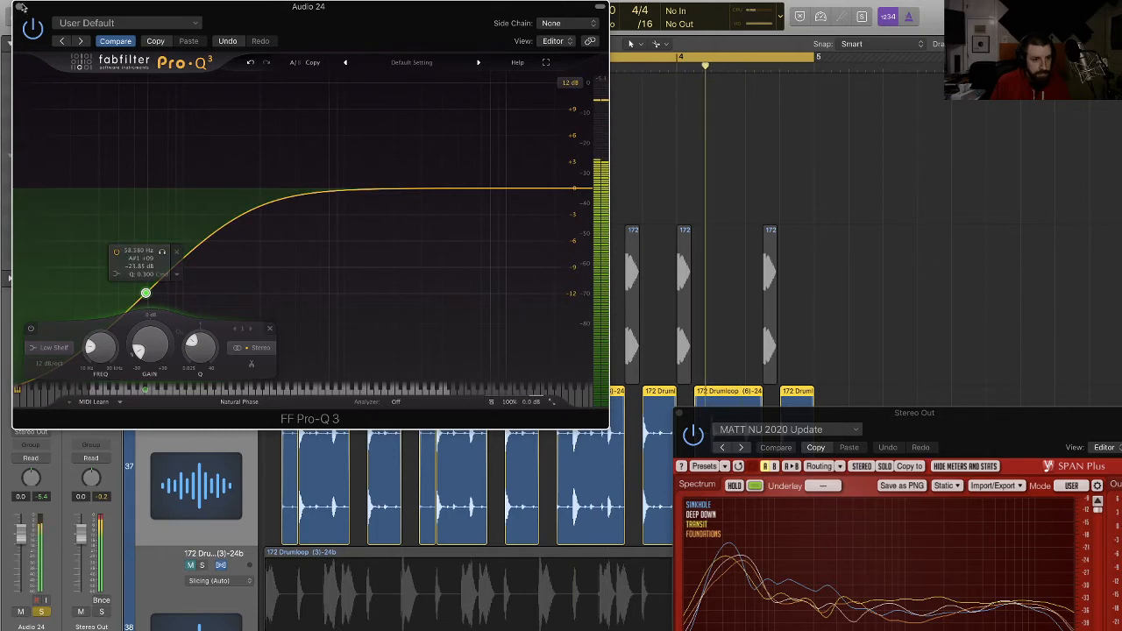
click(18, 7)
Step: Unsolo Audio 24 and play the kick slices and the filtered non-kick slices together
click(203, 406)
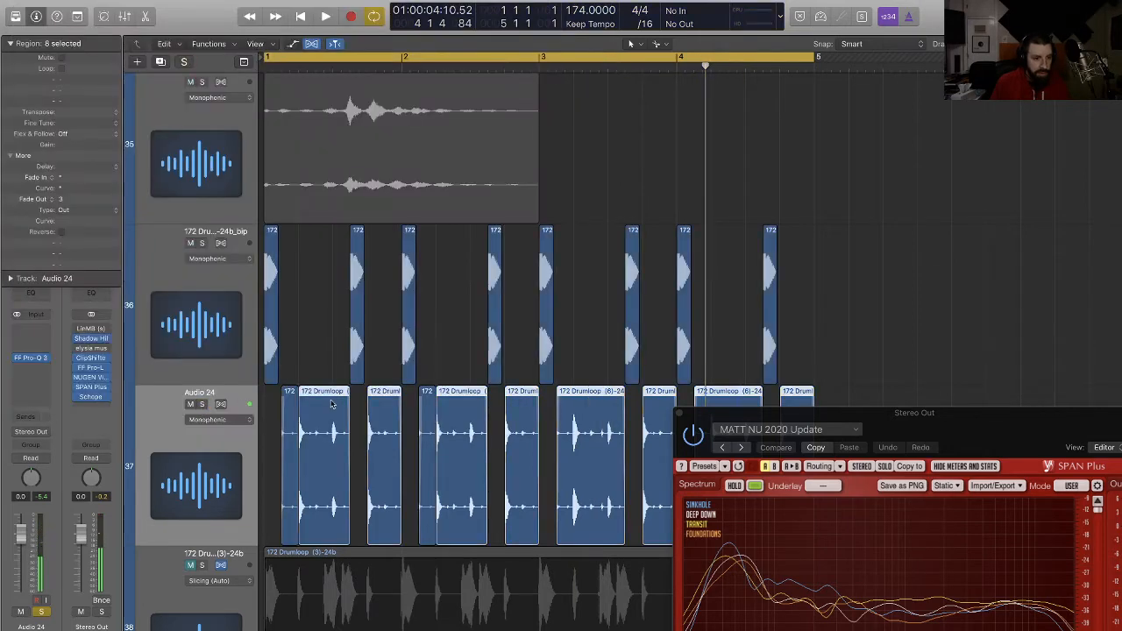
key(space)
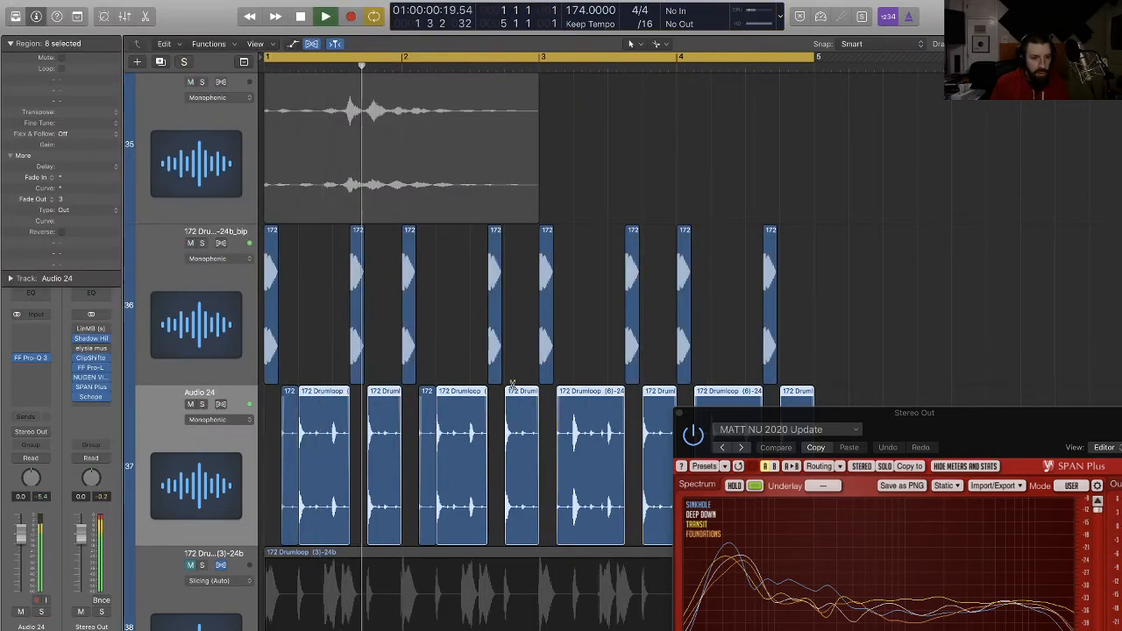
key(super+Up)
key(super+Up)
key(super+Up)
key(super+Up)
key(super+Up)
key(super+Left)
key(super+Left)
key(super+Up)
key(super+Up)
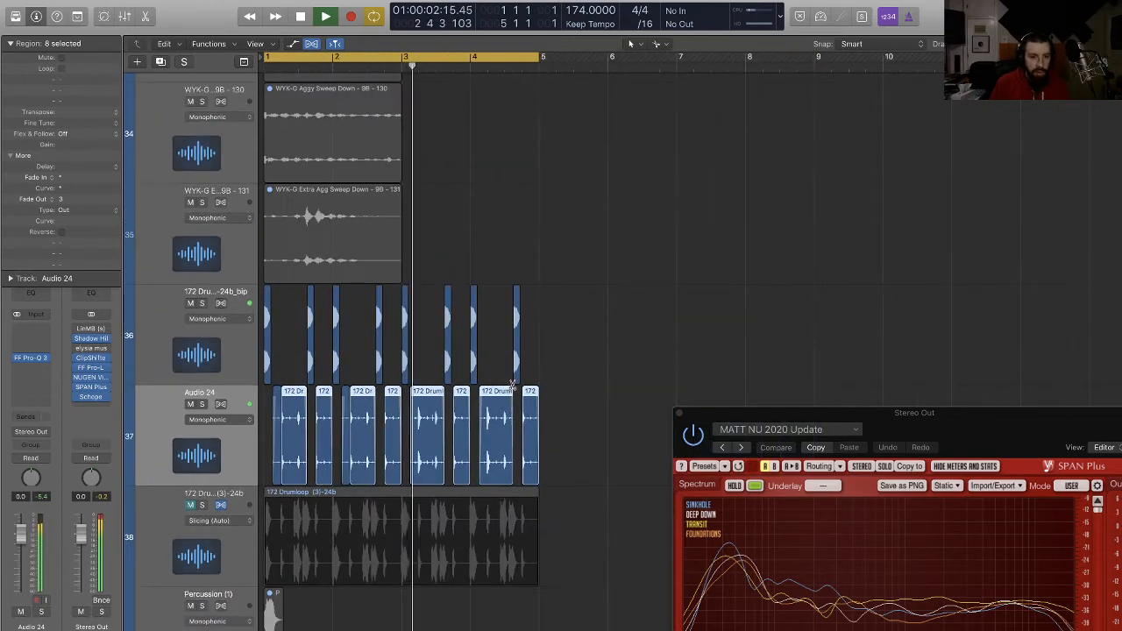
key(space)
Step: Bounce all slices on tracks 36 and 37 in place as one combined drum loop
drag(592, 483, 261, 291)
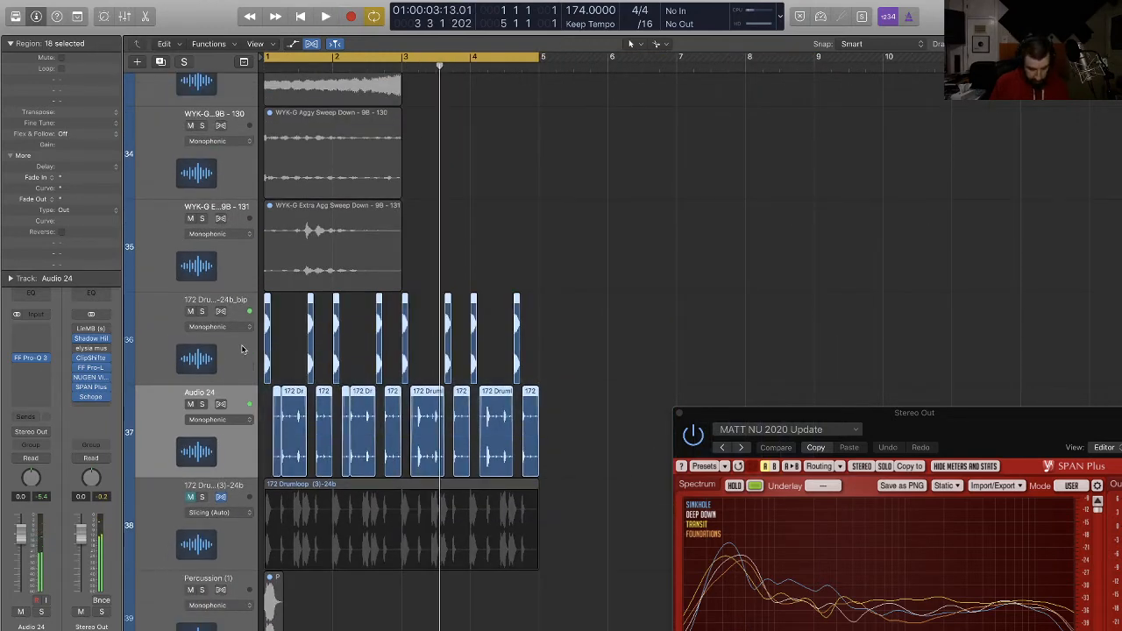
key(ctrl+b)
key(Return)
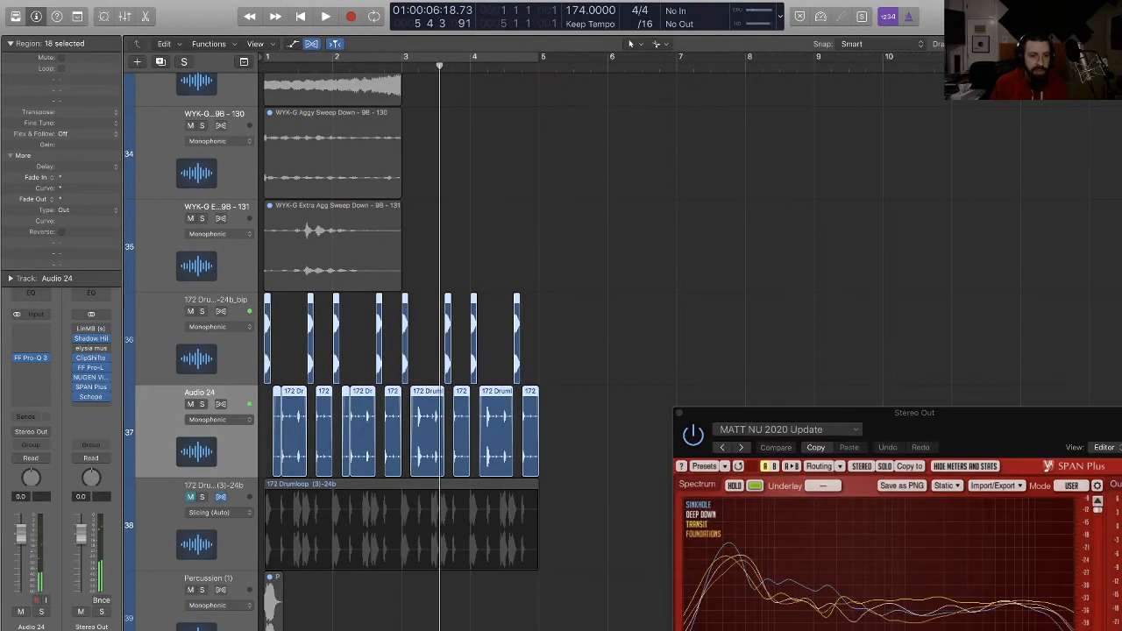
Step: Delete the source slices on tracks 36 and 37 along with both emptied tracks
drag(594, 436, 253, 326)
key(Delete)
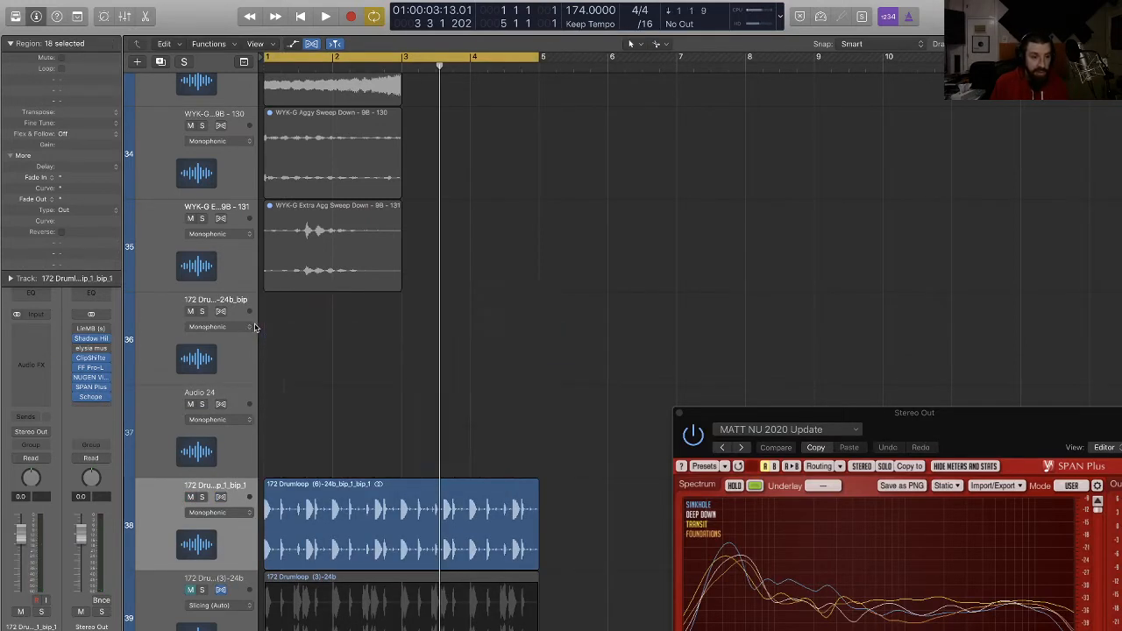
click(242, 321)
key(super+BackSpace)
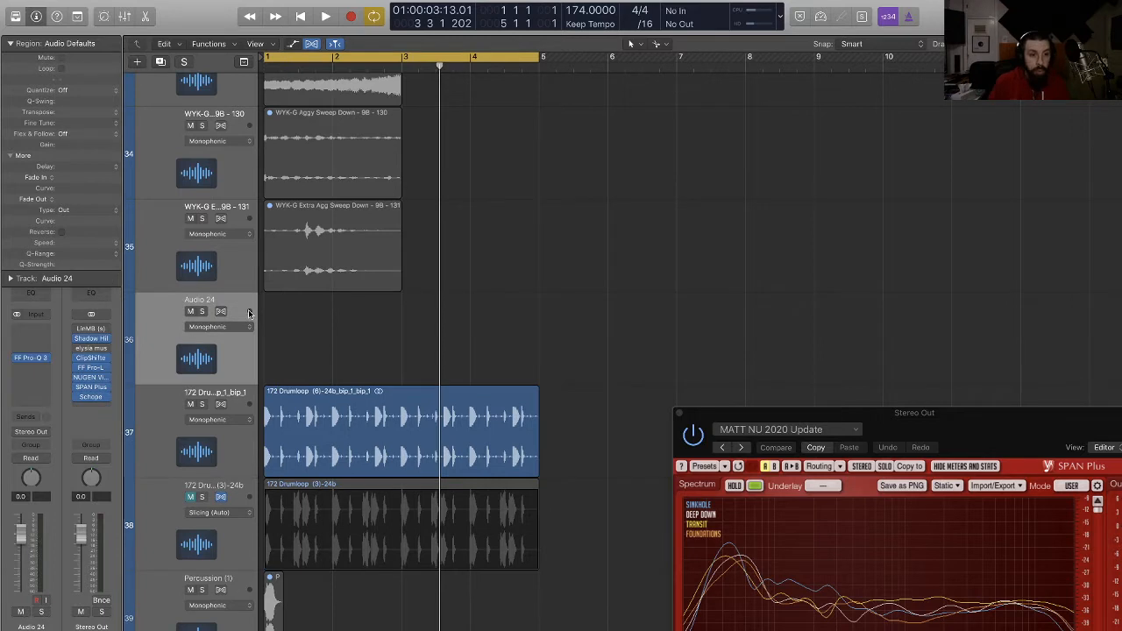
key(super+BackSpace)
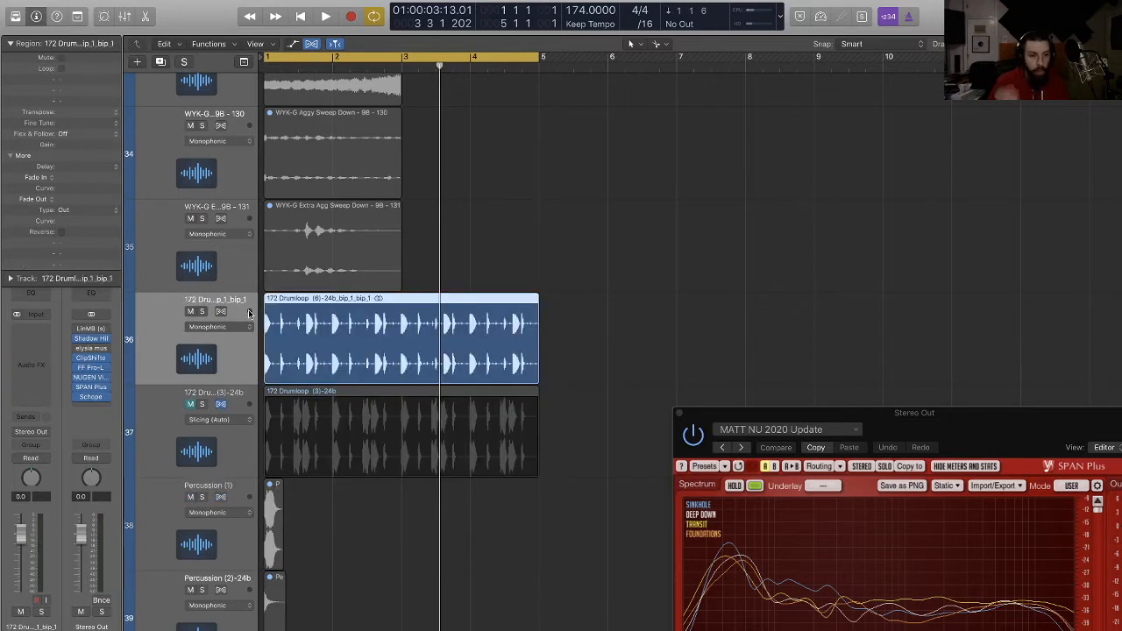
Step: Play back the bounced drum loop on track 36 to check the combined result
key(space)
click(604, 359)
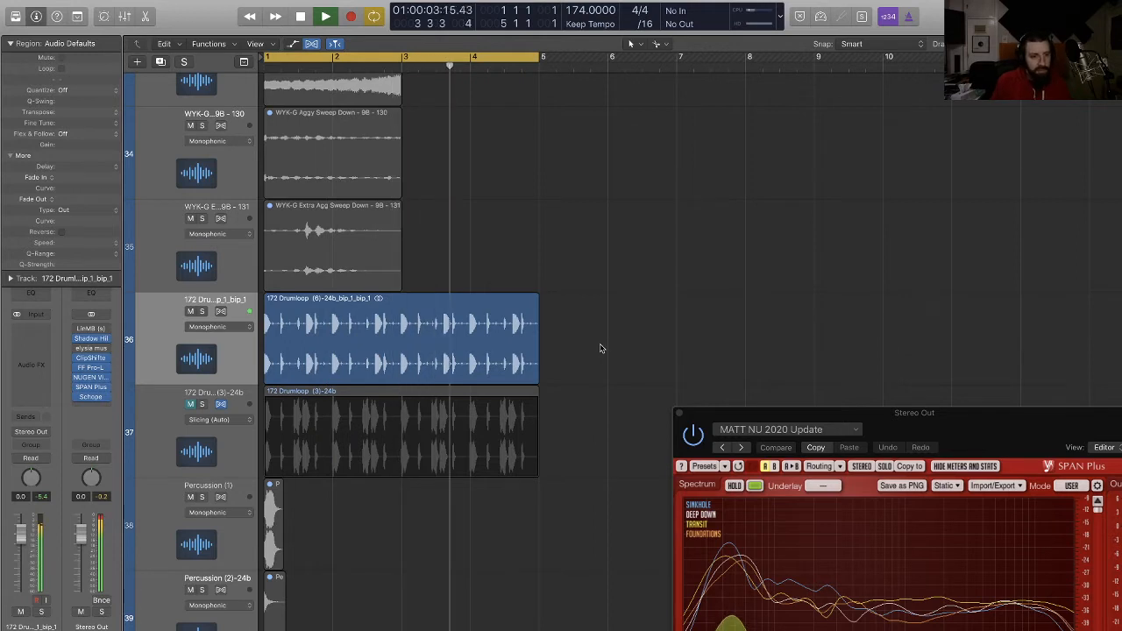
key(space)
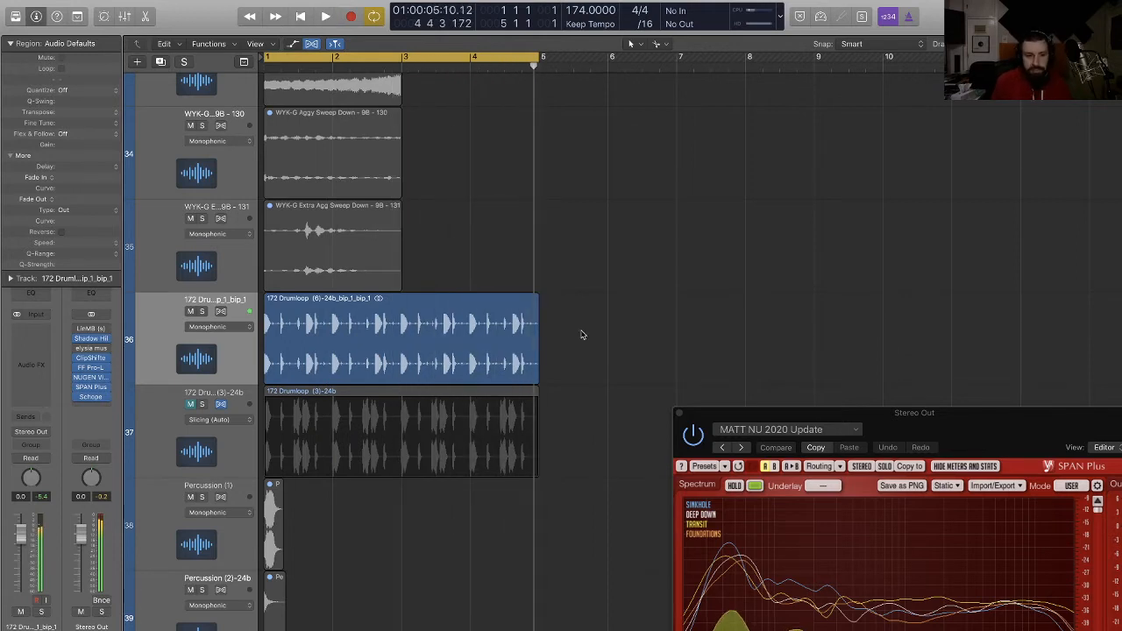
drag(592, 320, 536, 330)
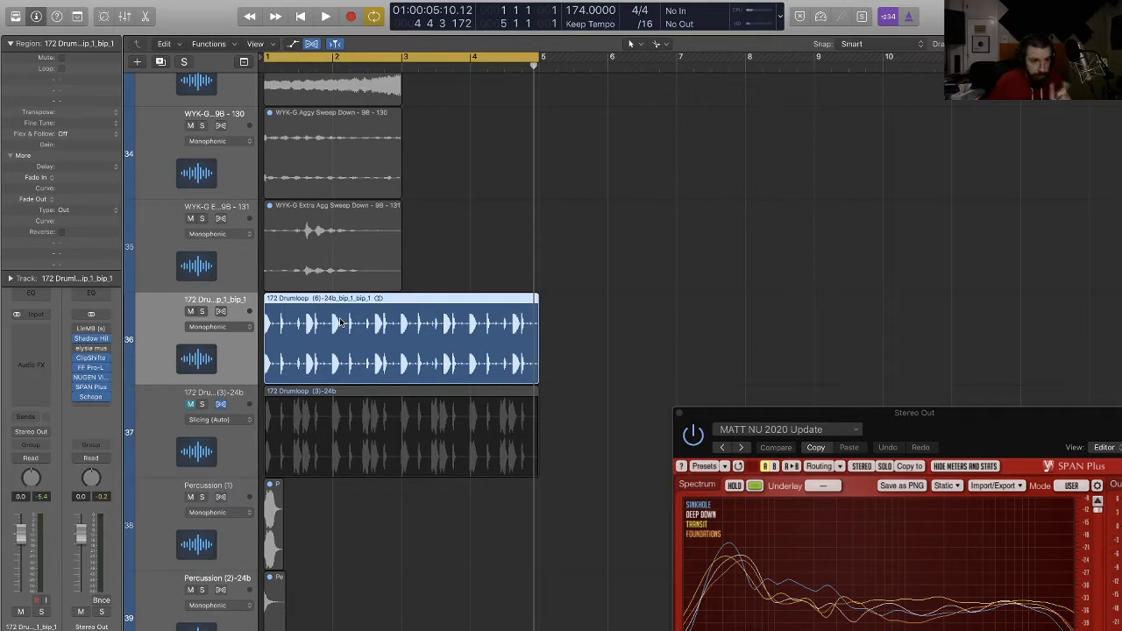
click(596, 326)
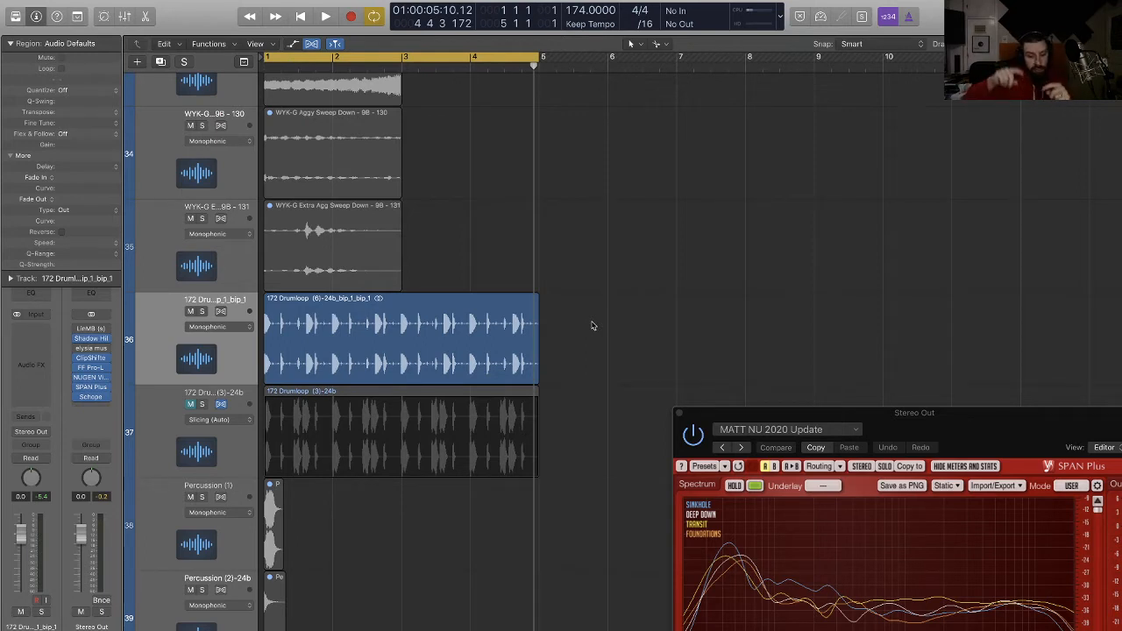
Step: Examine the start of the bounced loop's waveform on track 36 from bar 1, comparing its first kick with the original loop below
key(Return)
key(super+Right)
key(super+Right)
key(super+Right)
key(super+Right)
key(super+Right)
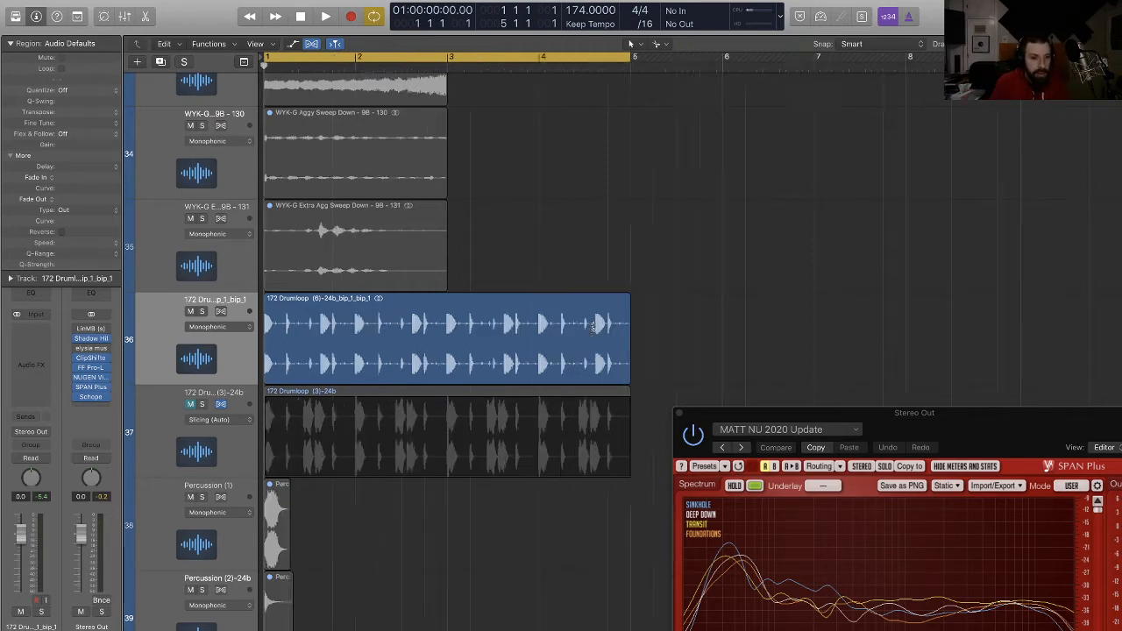
key(super+Right)
key(super+Right)
key(super+Right)
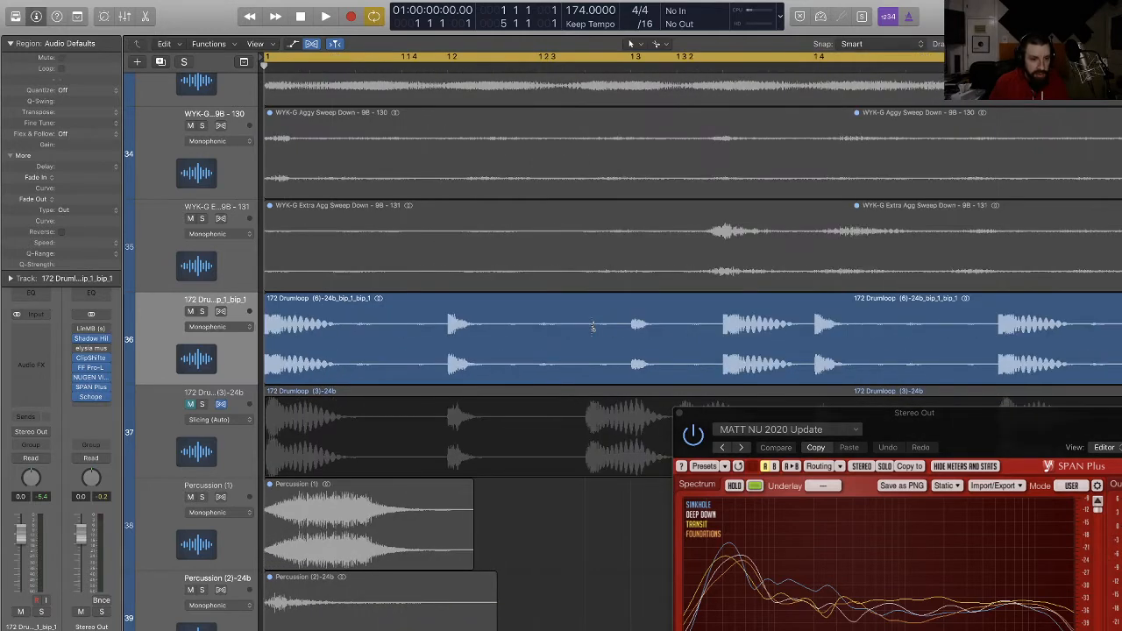
key(super+Right)
key(super+Right)
key(super+Right)
key(super+Right)
key(super+Right)
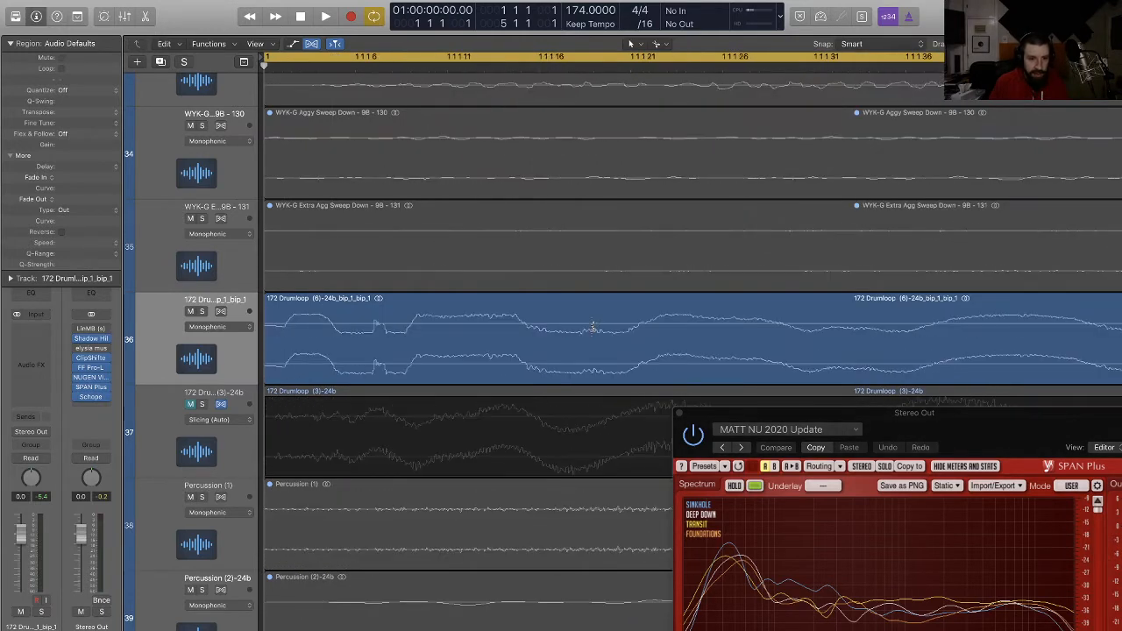
key(super+Left)
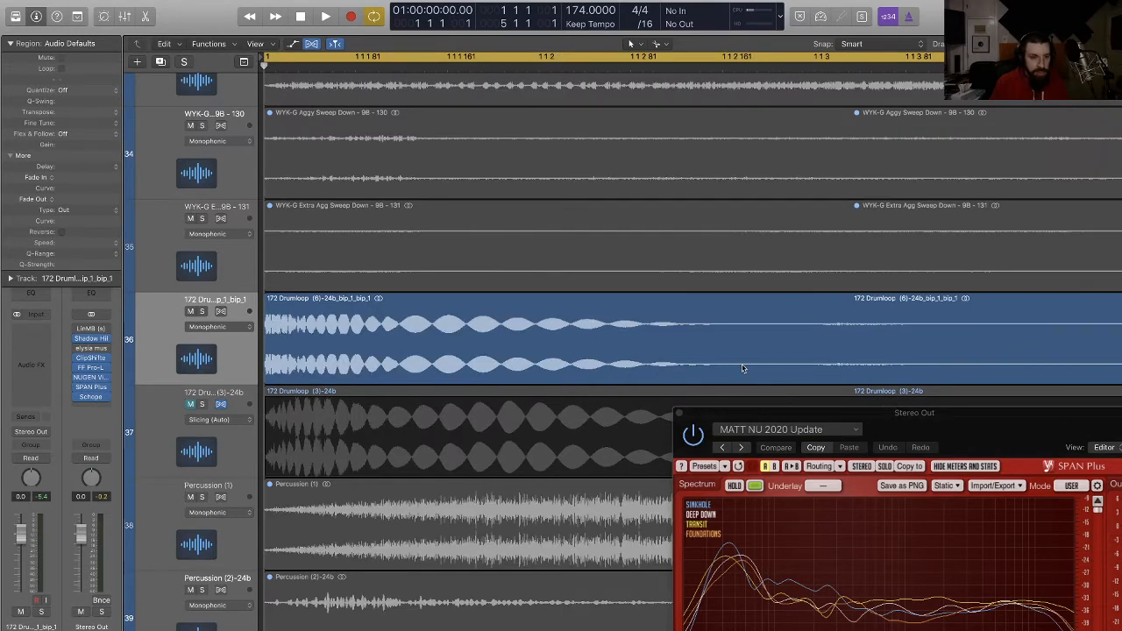
key(super+Left)
key(super+Left)
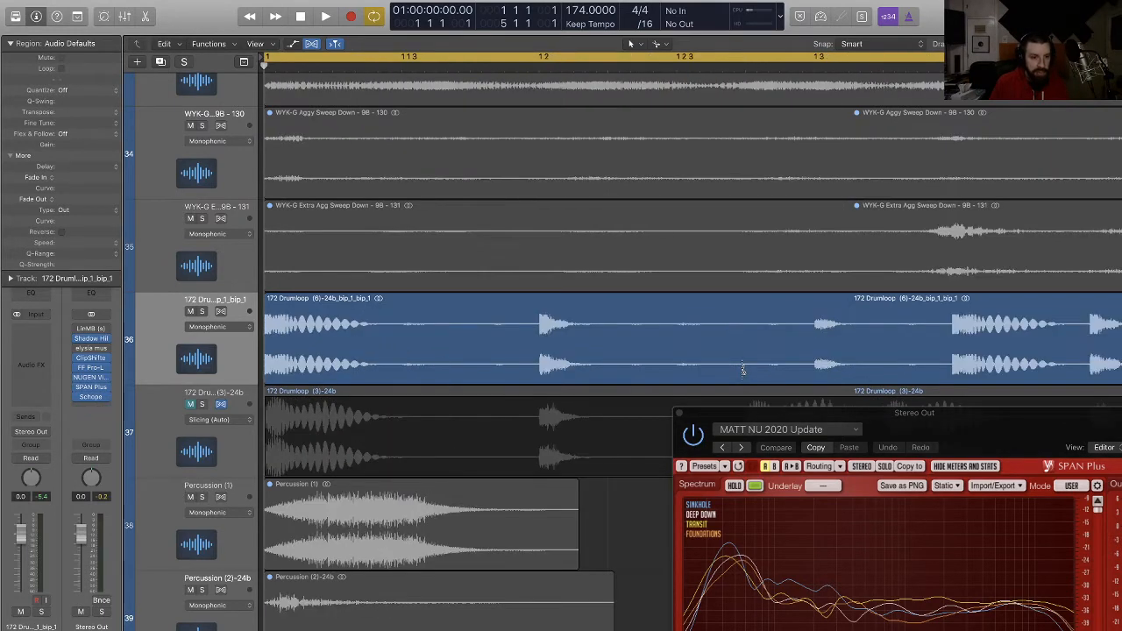
Step: Solo the original drum loop on track 37, listen to it, and release the solo
key(super+Left)
key(super+Left)
key(super+Left)
key(super+Left)
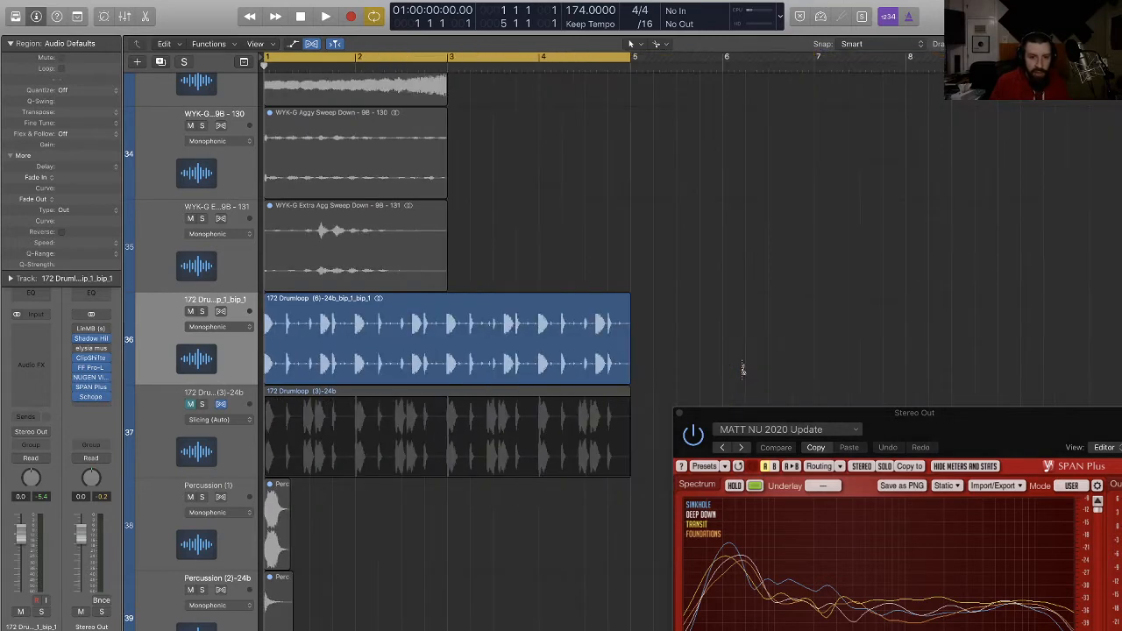
key(super+Up)
key(super+Up)
key(super+Up)
key(super+Up)
key(super+Up)
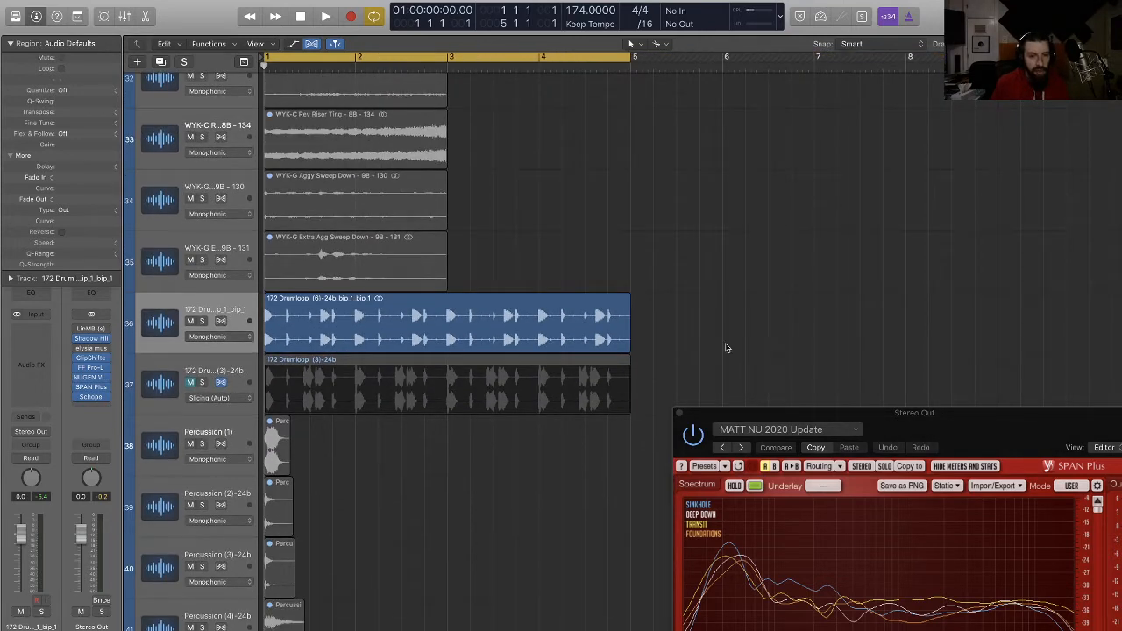
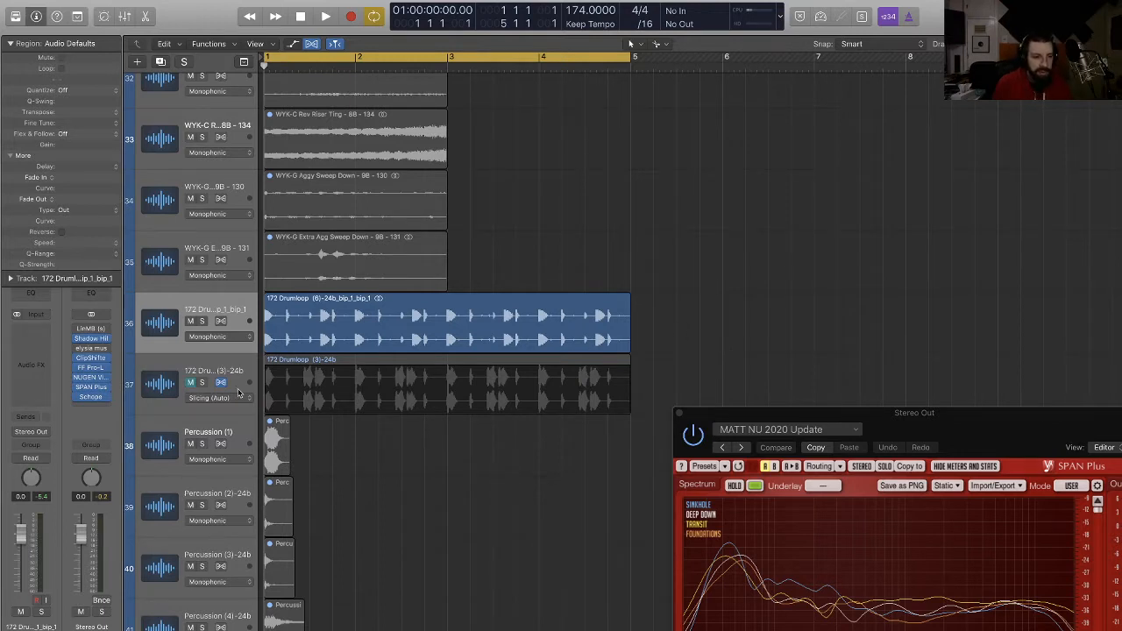
click(203, 383)
key(space)
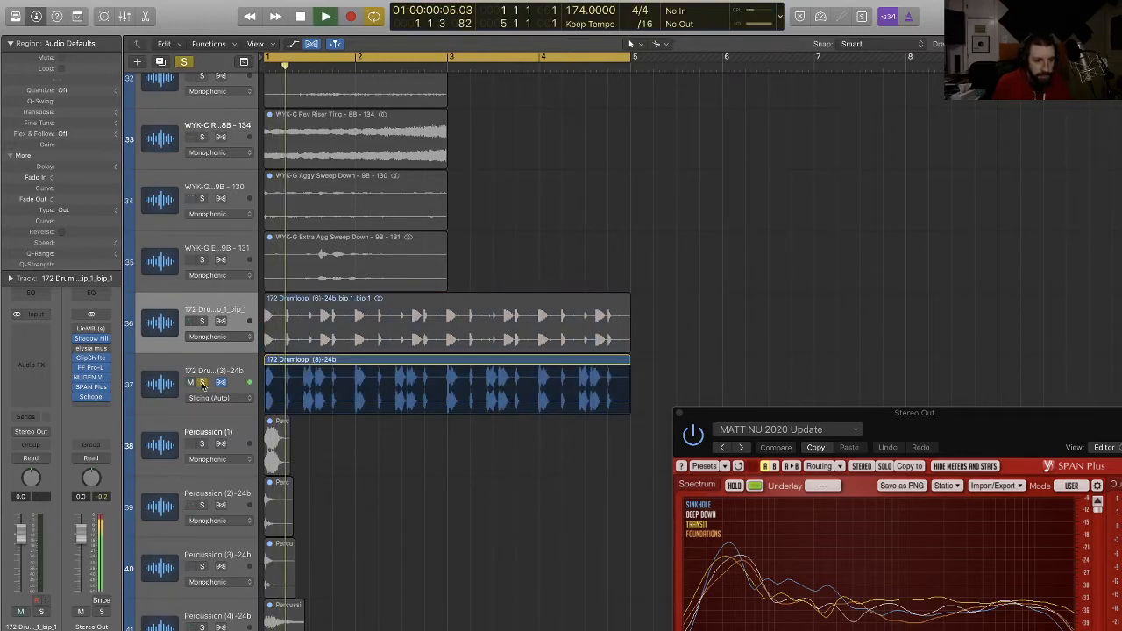
click(245, 369)
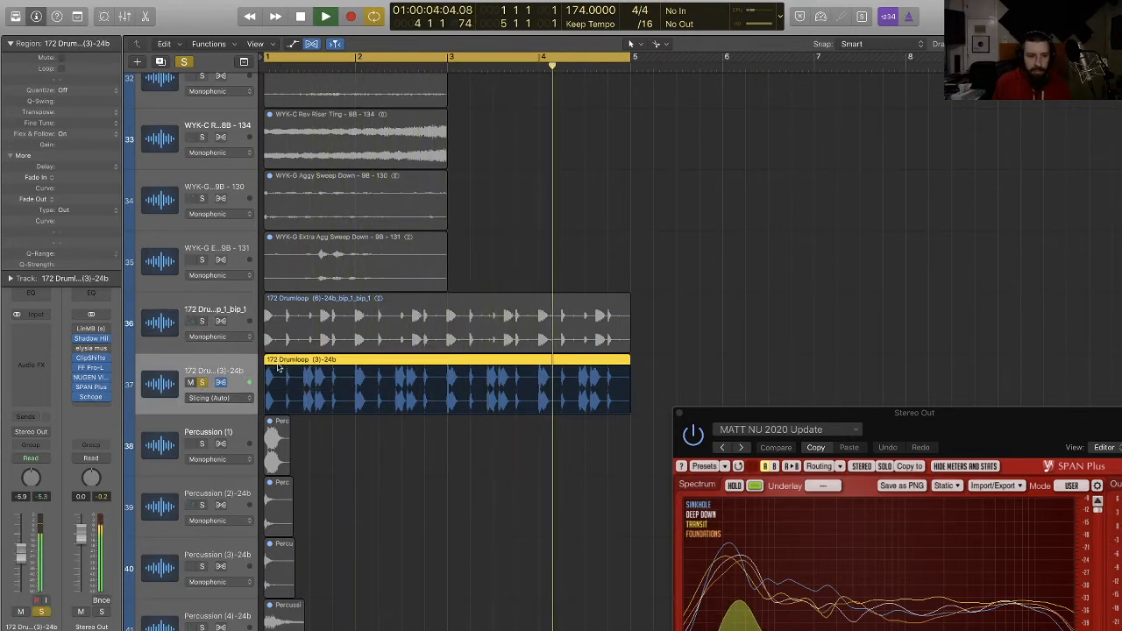
click(325, 474)
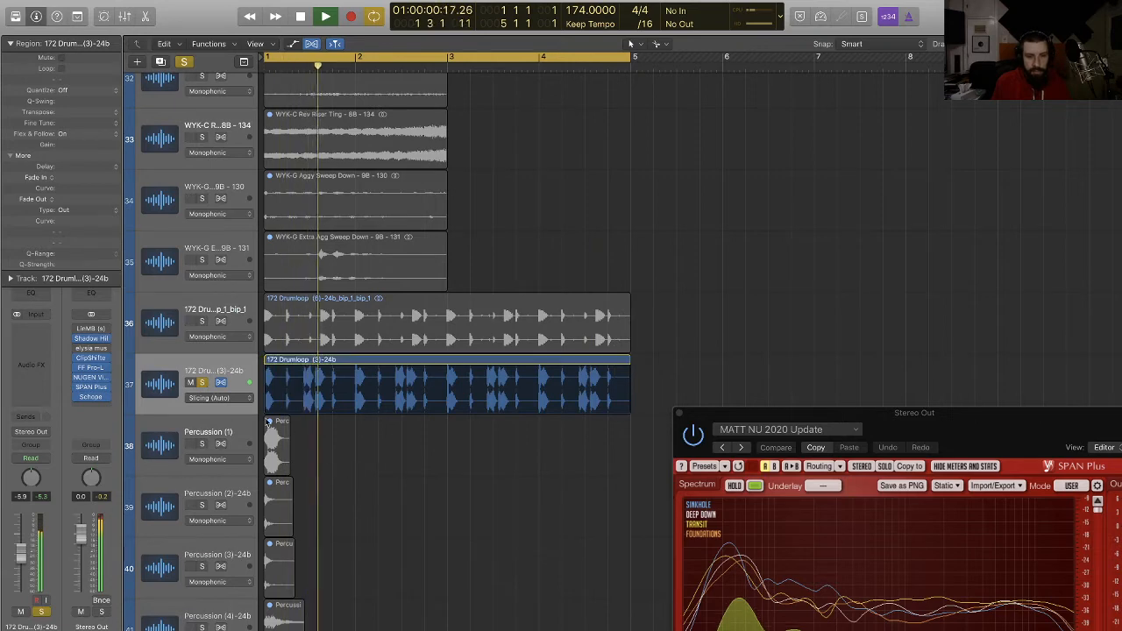
key(space)
click(201, 382)
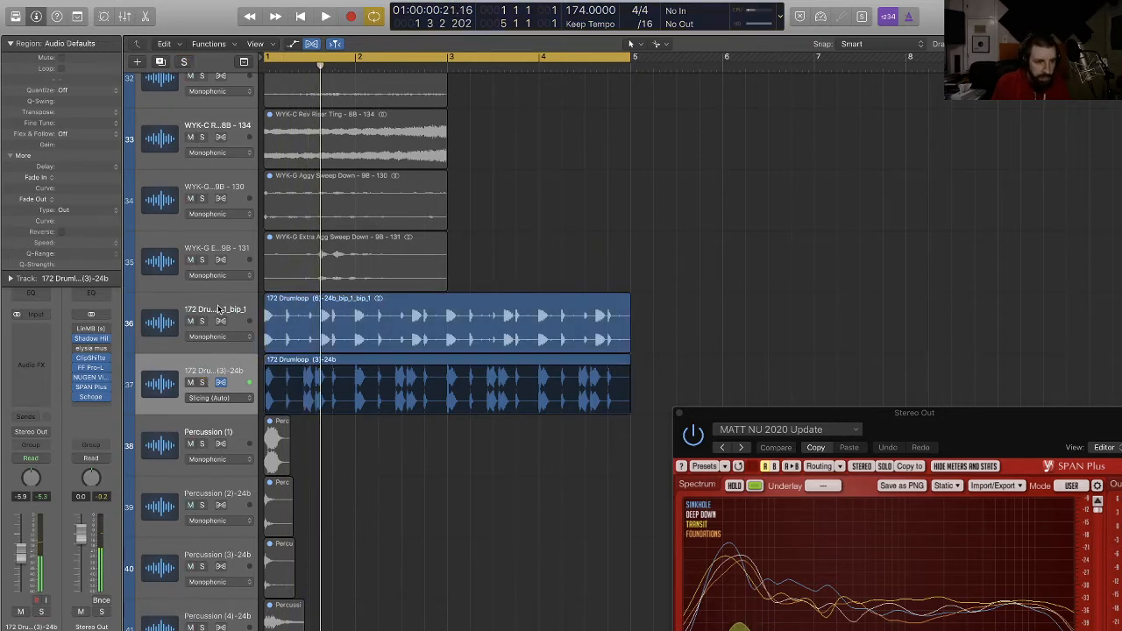
Step: Colour both 172 Drumloop regions on tracks 36 and 37 orange and move their tracks up directly beneath the EMU Print tracks
shift+click(219, 310)
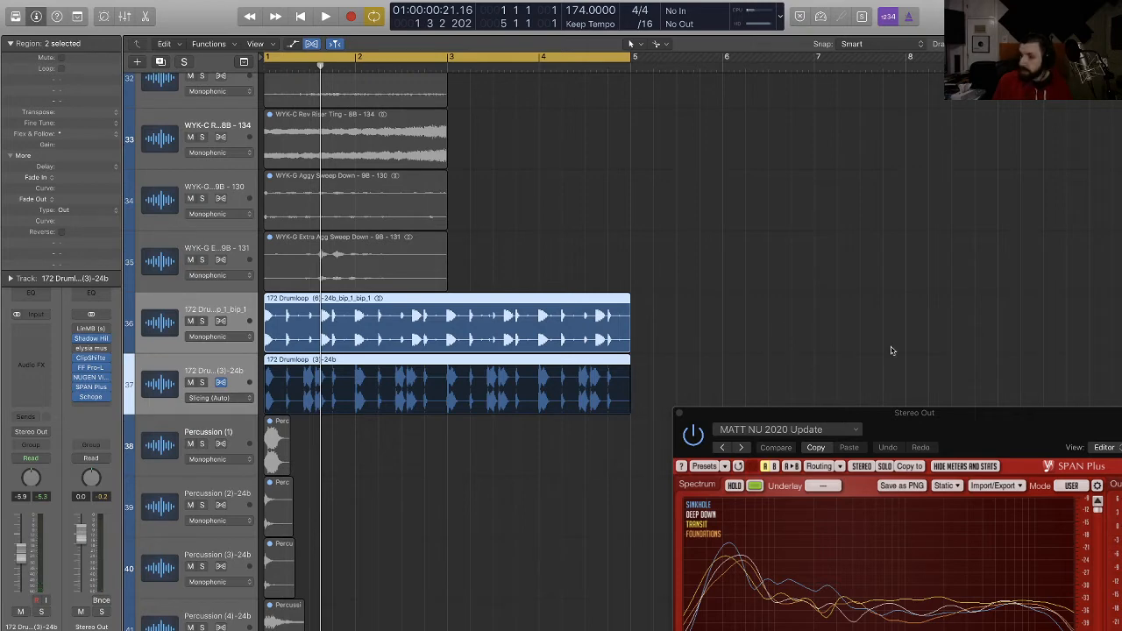
click(818, 448)
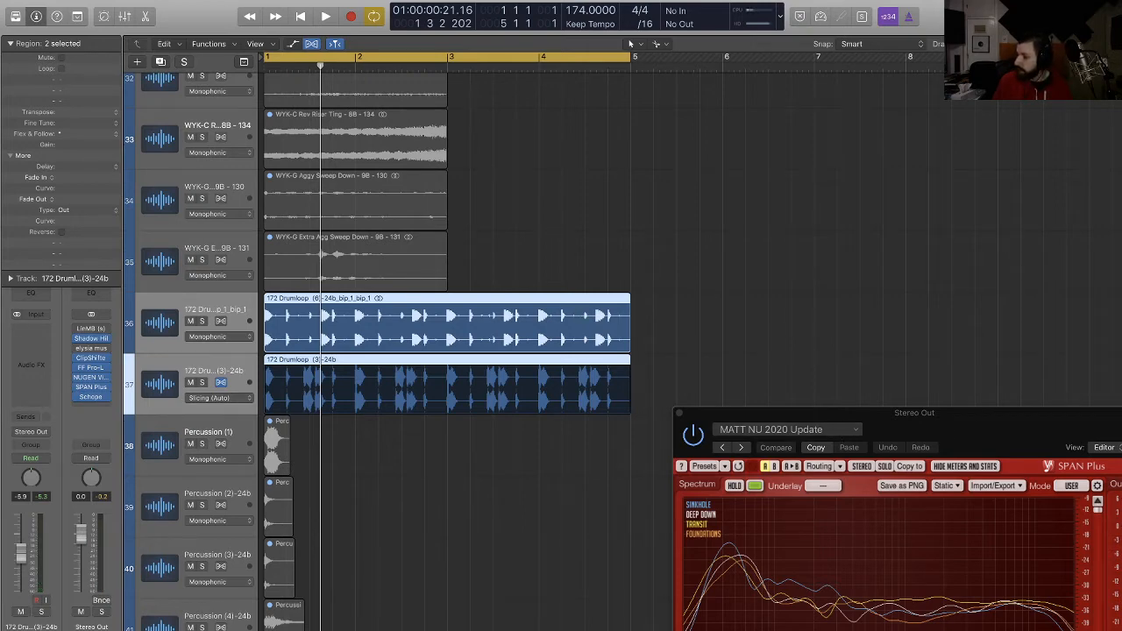
key(alt+c)
drag(250, 310, 225, 265)
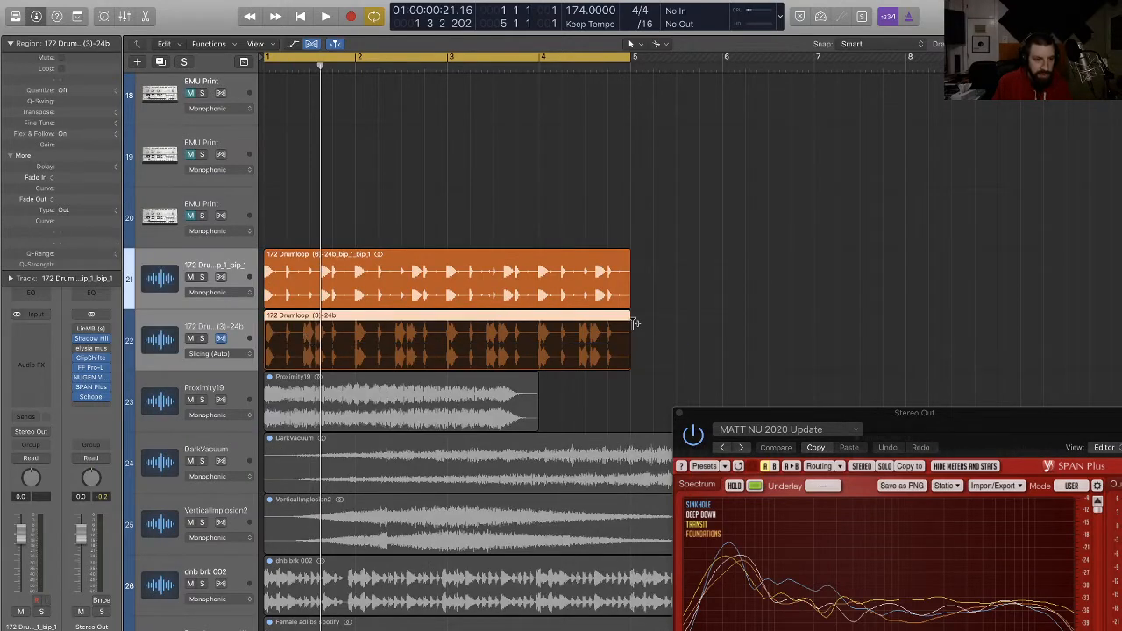
Step: Bounce the flexed 172 Drumloop (3)-24b region on track 22 in place
click(238, 327)
drag(812, 336, 548, 339)
key(ctrl+b)
key(Return)
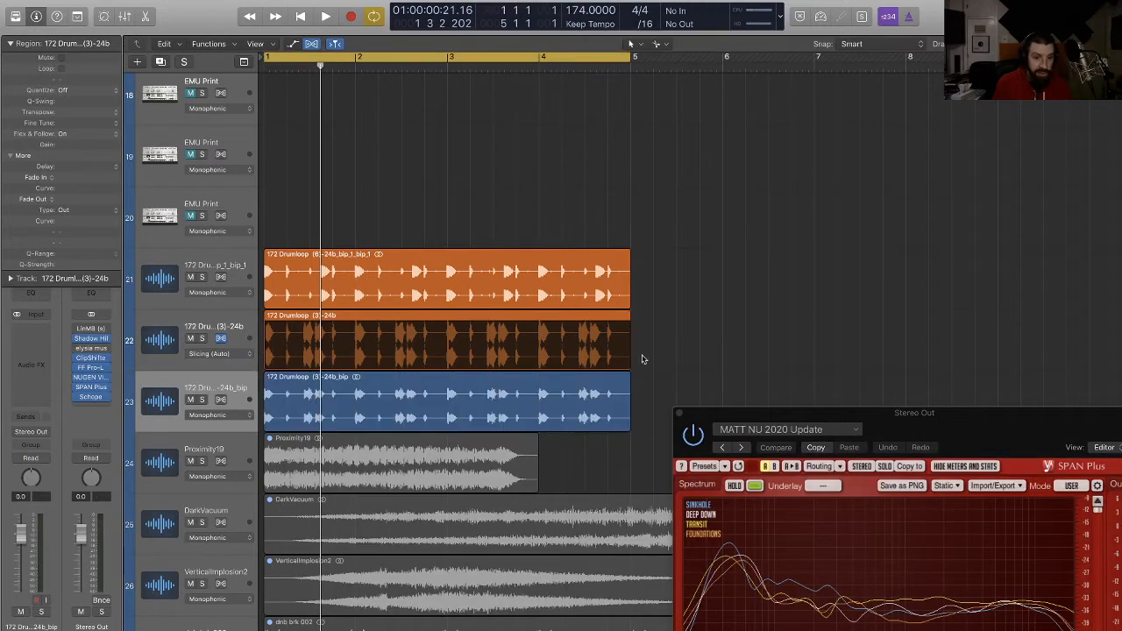
Step: Delete the source loop's region and track 22, and colour its bounced replacement orange
click(244, 339)
key(Delete)
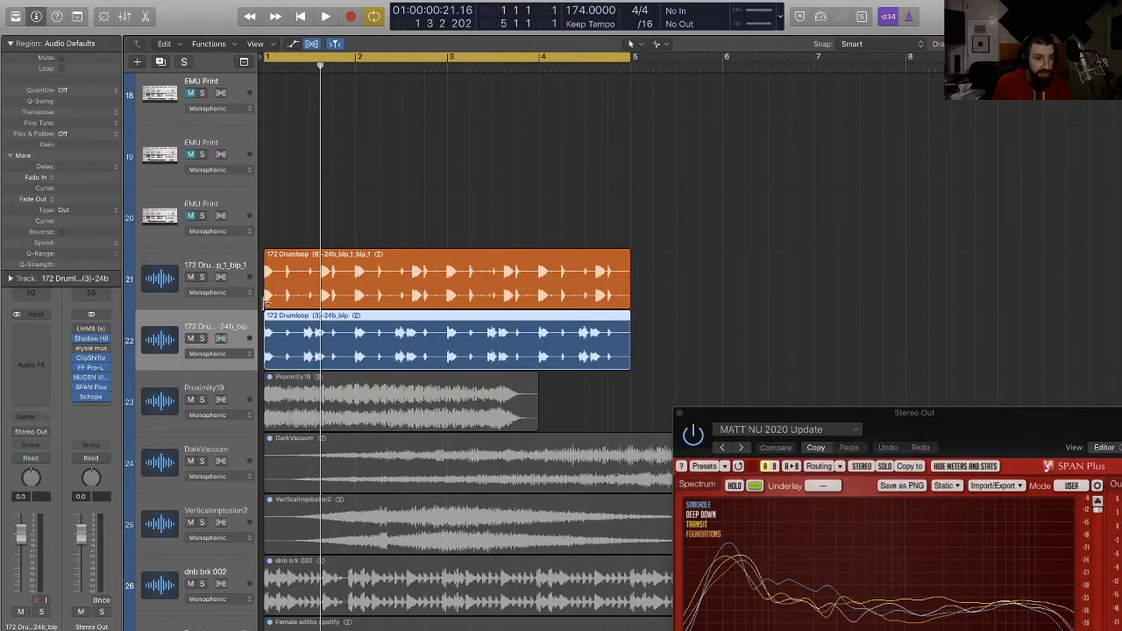
key(super+Delete)
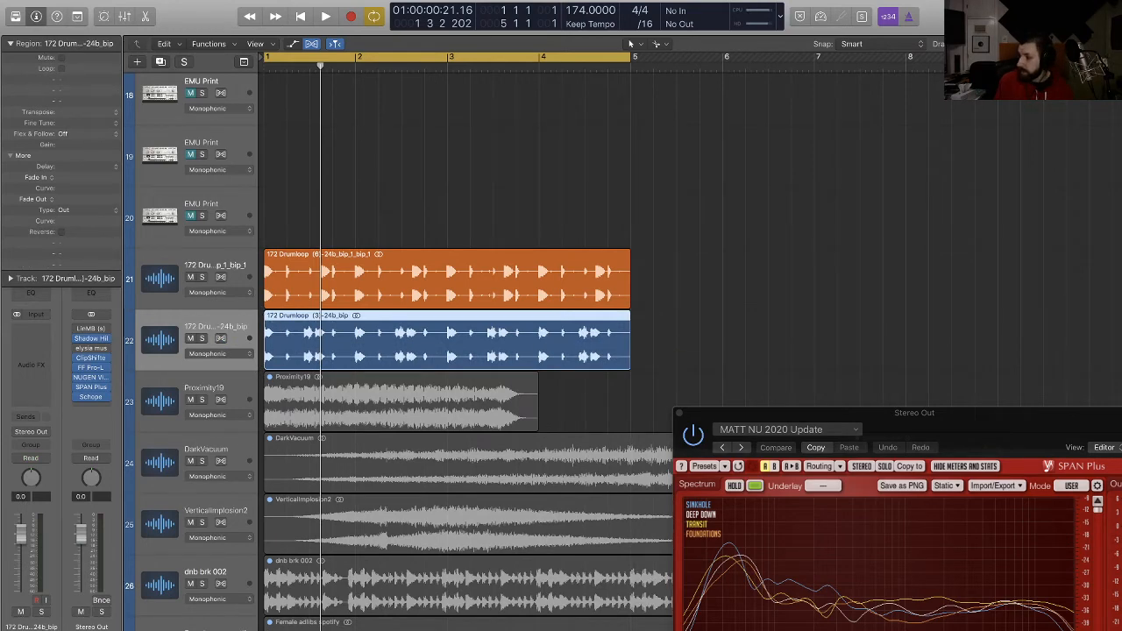
key(alt+shift+c)
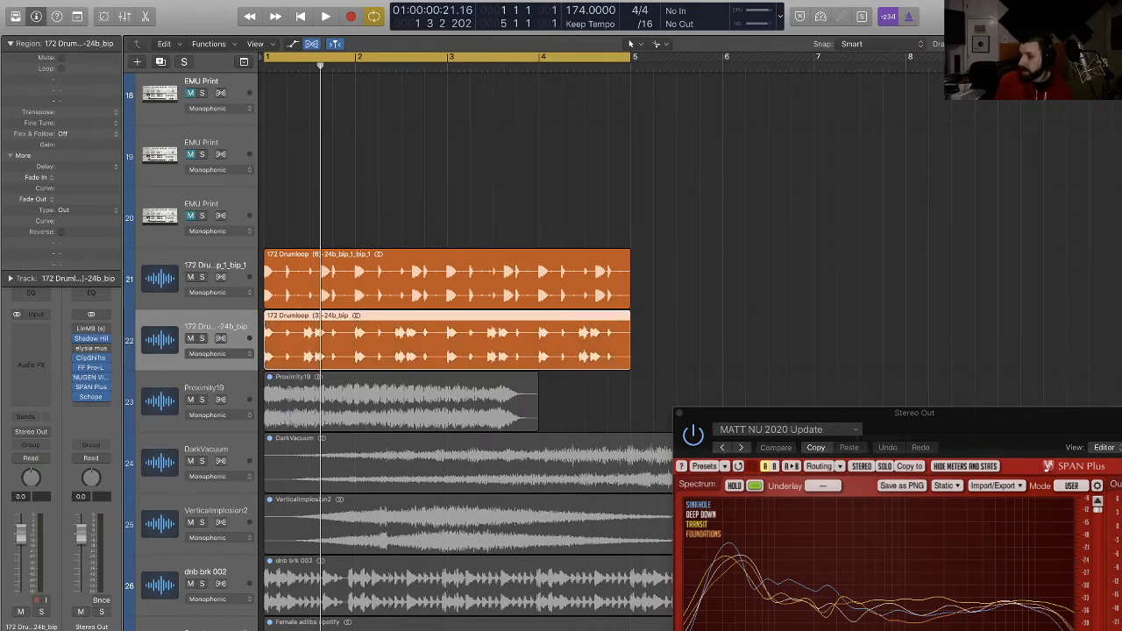
click(704, 293)
Step: Mute both orange drum loop tracks and move the dnb brk 002 track directly beneath them
scroll(552, 402, down, 8)
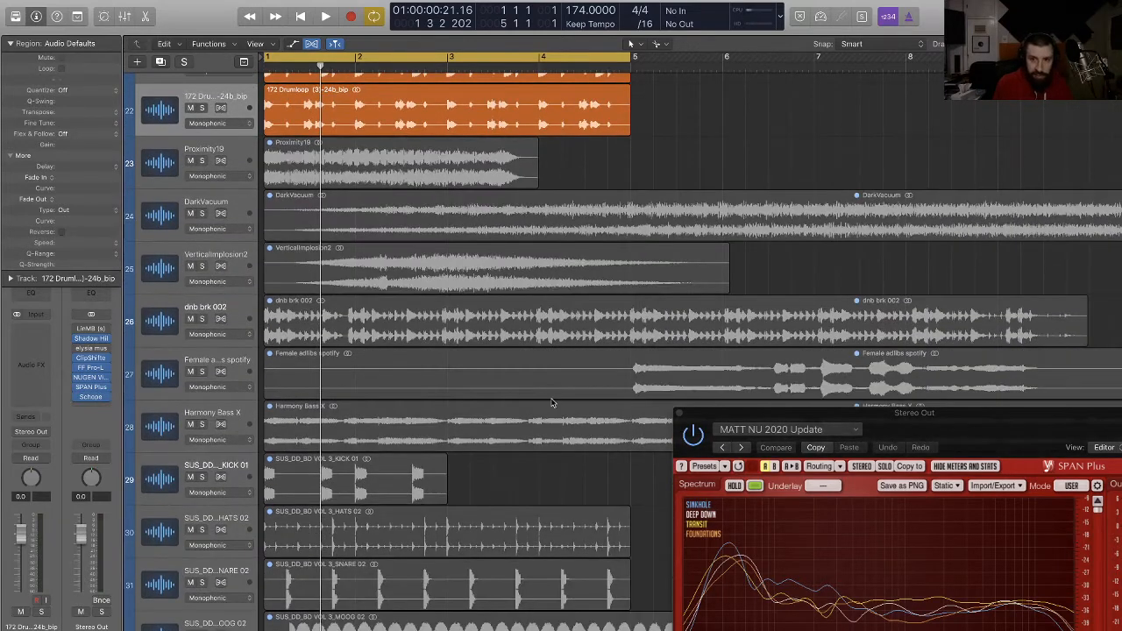
click(210, 311)
scroll(221, 153, up, 2)
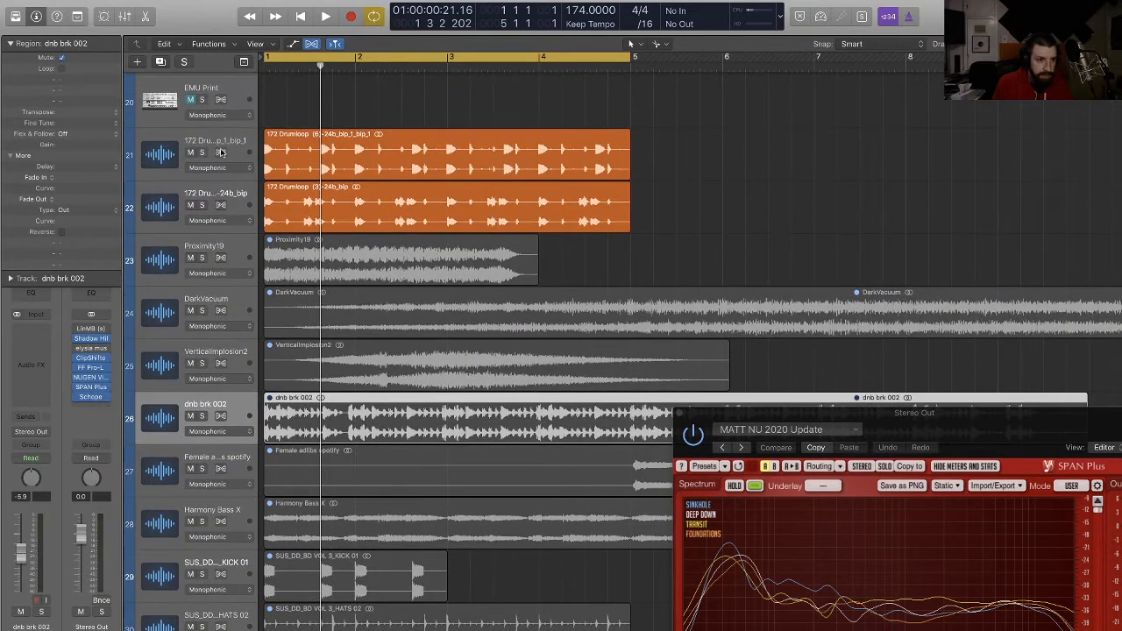
click(191, 153)
click(190, 205)
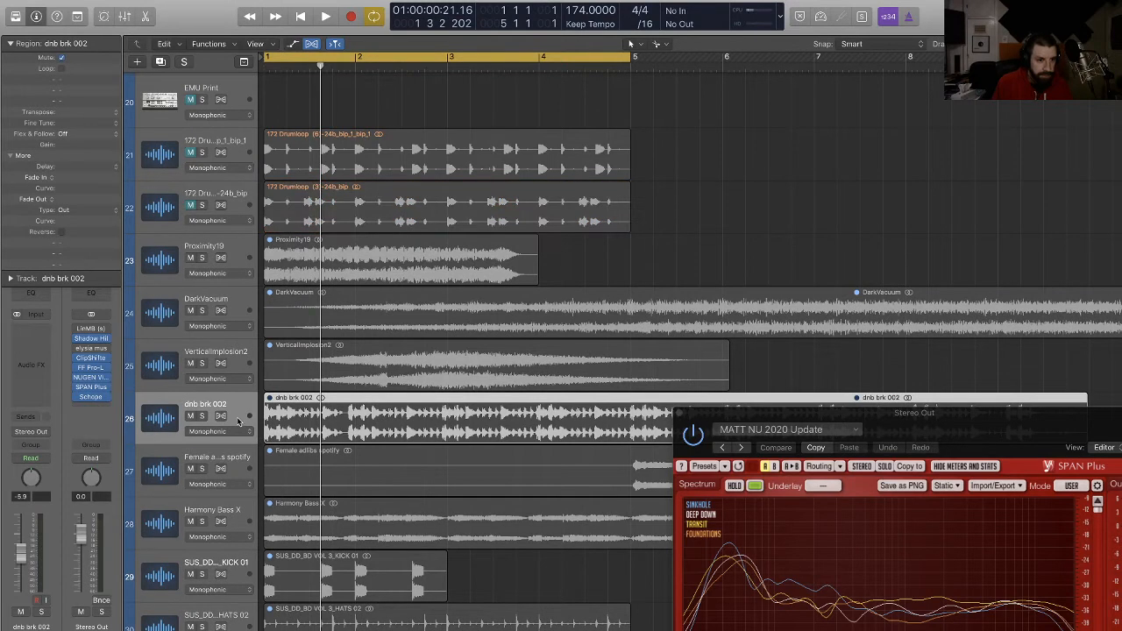
drag(237, 421, 235, 252)
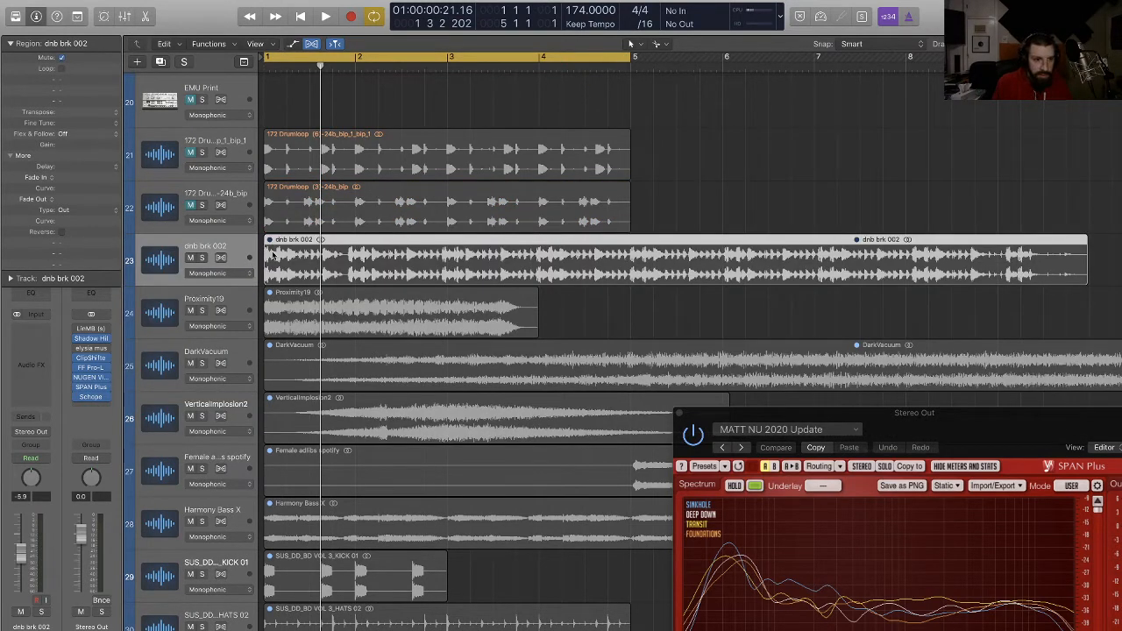
Step: Unmute the dnb brk 002 region, play it back and extend the cycle range to bar 10
key(space)
key(space)
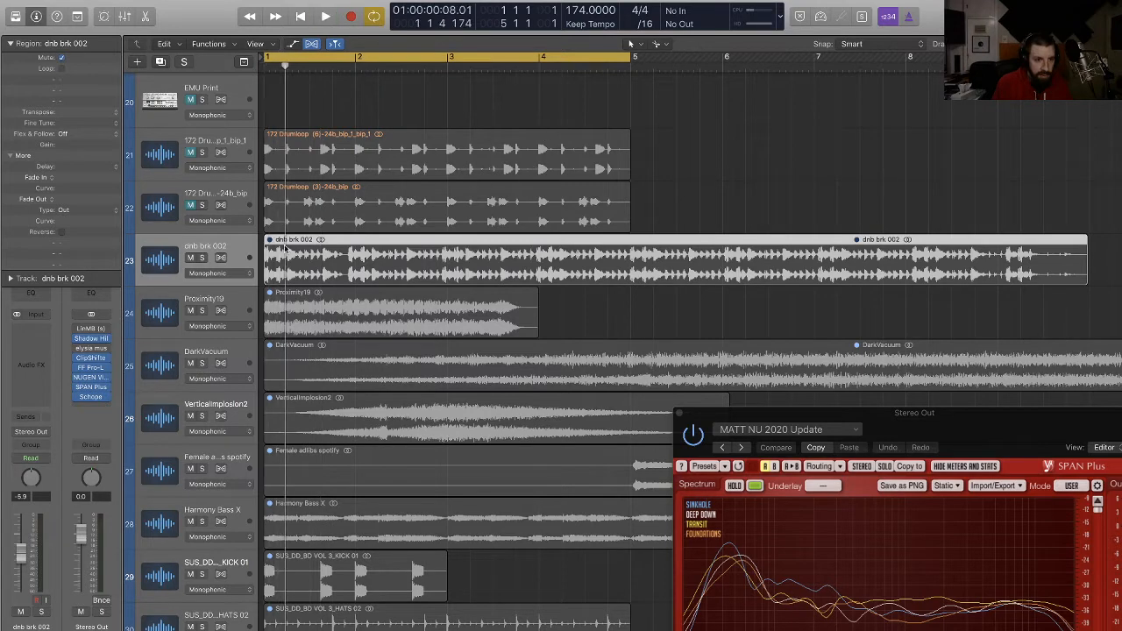
click(254, 255)
key(space)
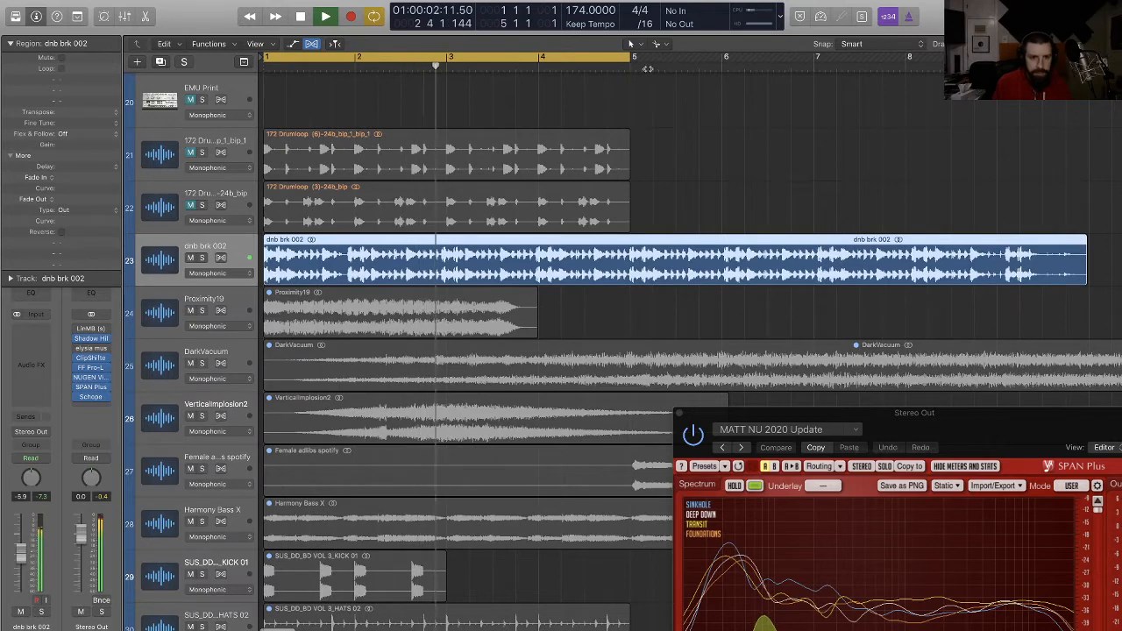
drag(627, 58, 1090, 59)
click(1006, 134)
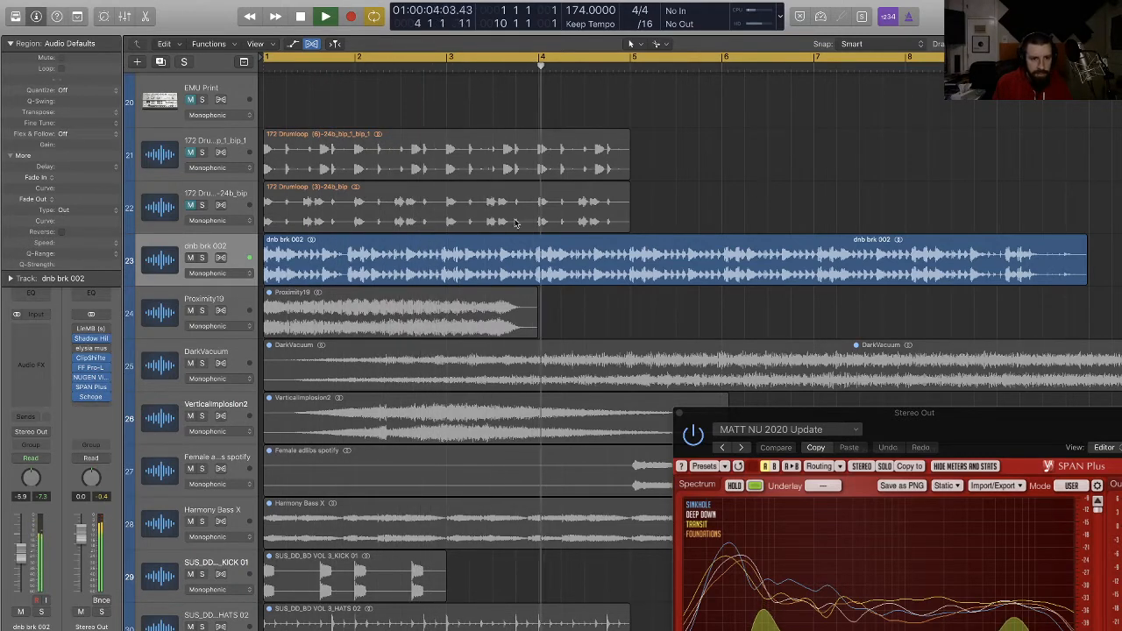
key(space)
Step: Split dnb brk 002 at 1 4 3 161, delete the part before it and move the remainder to bar 1
key(super+Right)
key(super+Right)
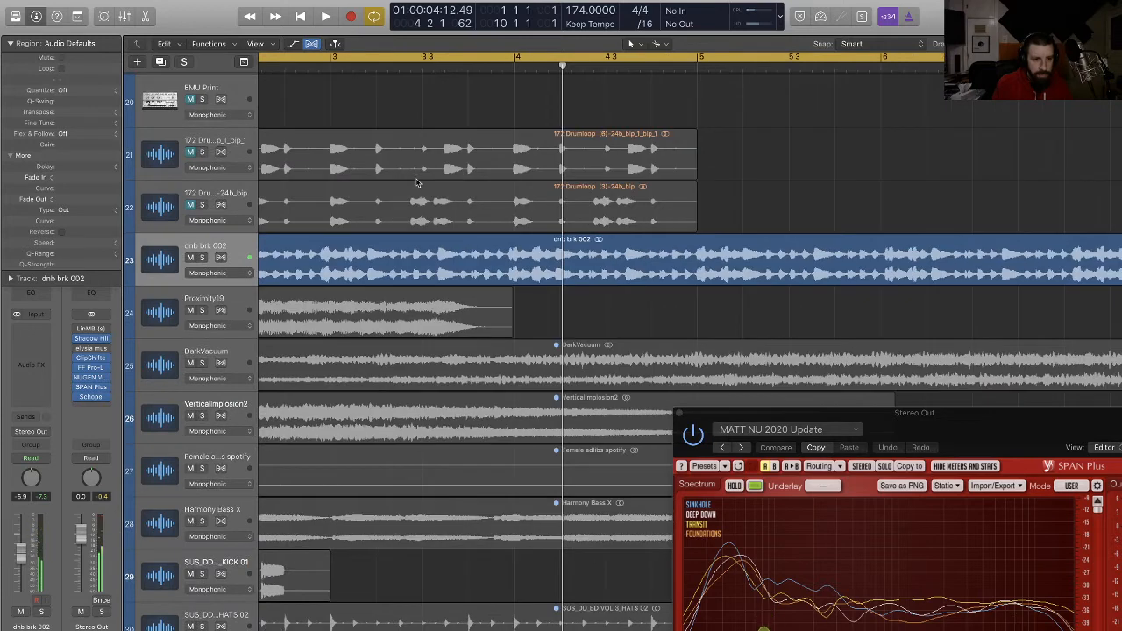
key(Return)
key(super+Right)
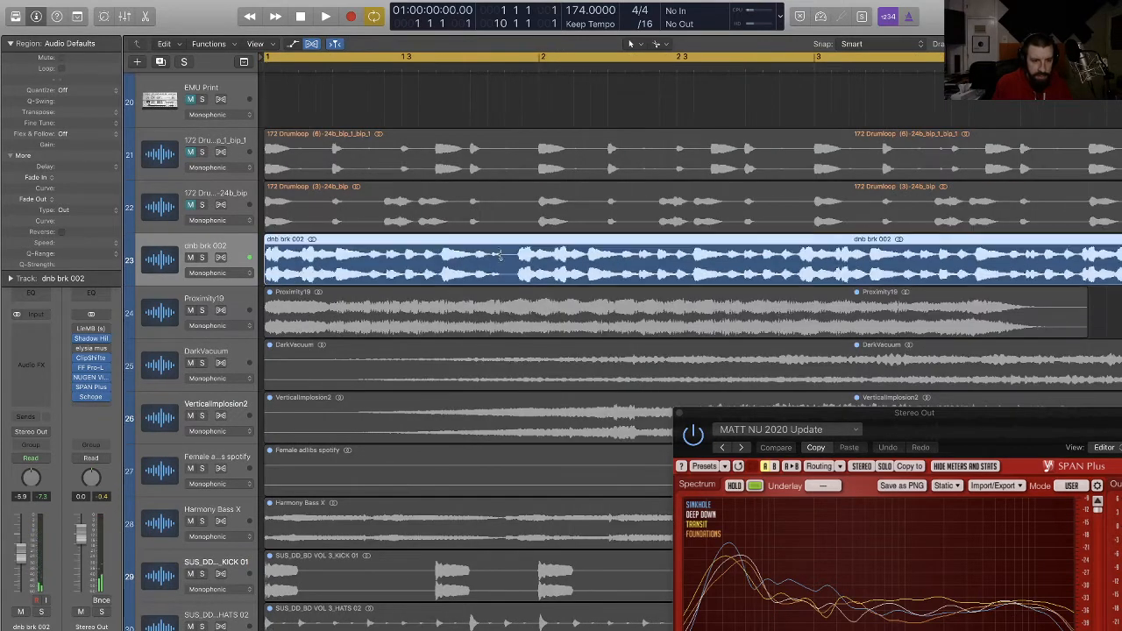
drag(517, 263, 517, 267)
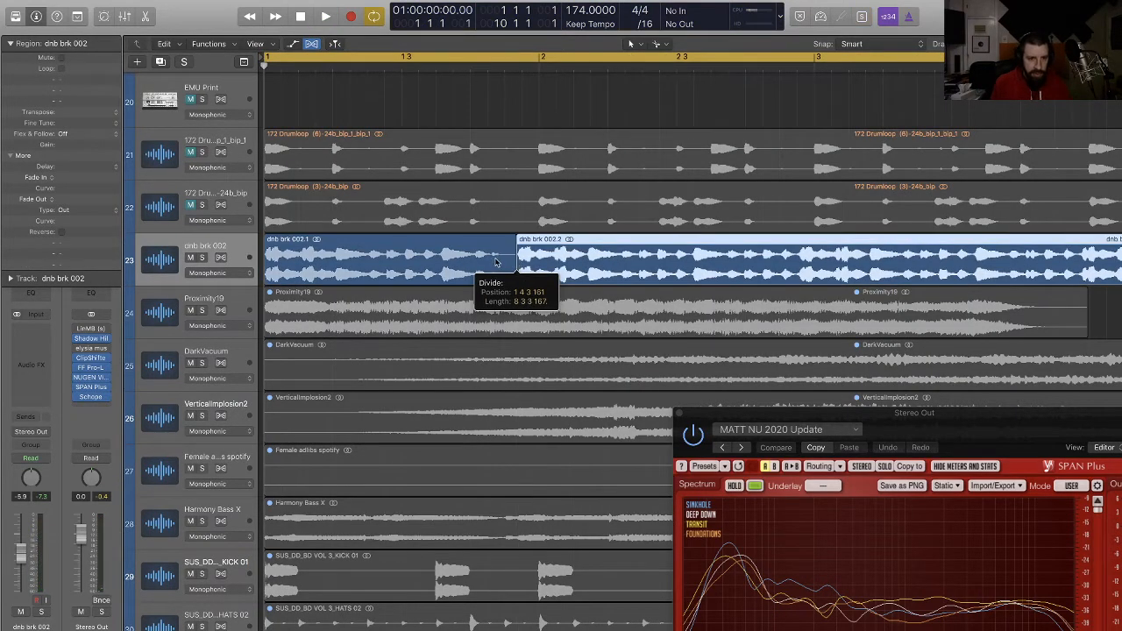
click(499, 261)
key(Delete)
drag(667, 261, 359, 272)
Step: Trim the silence before the break's first transient and align the remaining region to bar 1
key(super+Right)
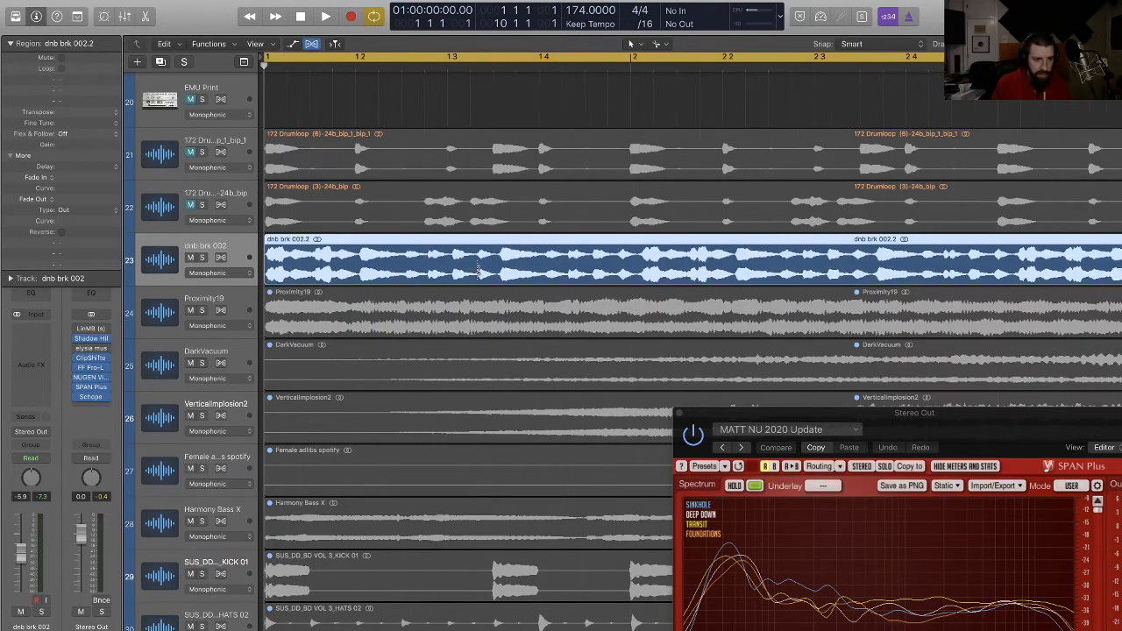
key(super+Right)
key(super+Right)
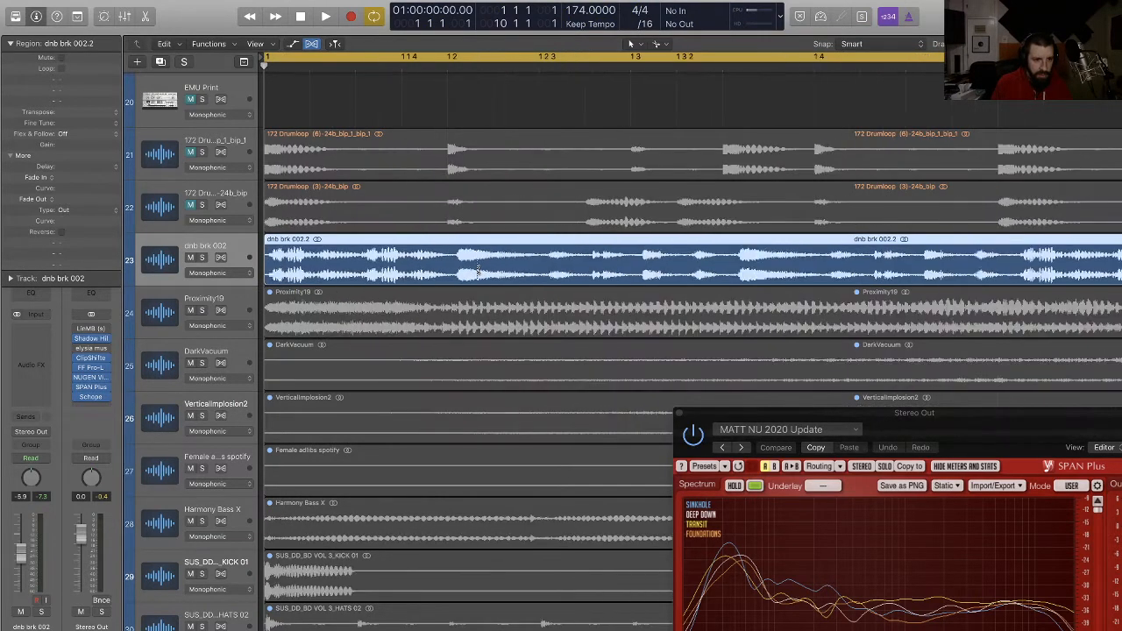
key(super+Right)
key(super+Right)
key(super+Down)
key(super+Down)
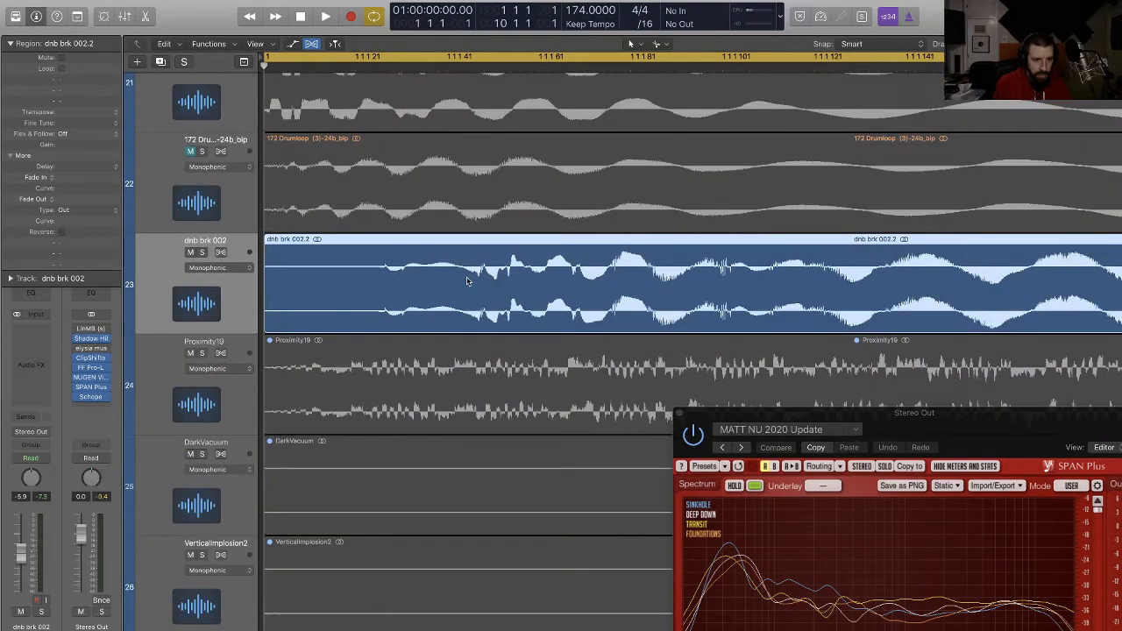
drag(381, 280, 282, 283)
key(Delete)
Step: Play back the trimmed break on track 23 from bar 1 and check its timing against the grid around bars 3 and 5
key(super+Left)
key(super+Left)
key(super+Left)
key(super+Left)
key(super+Left)
key(super+Left)
key(super+Left)
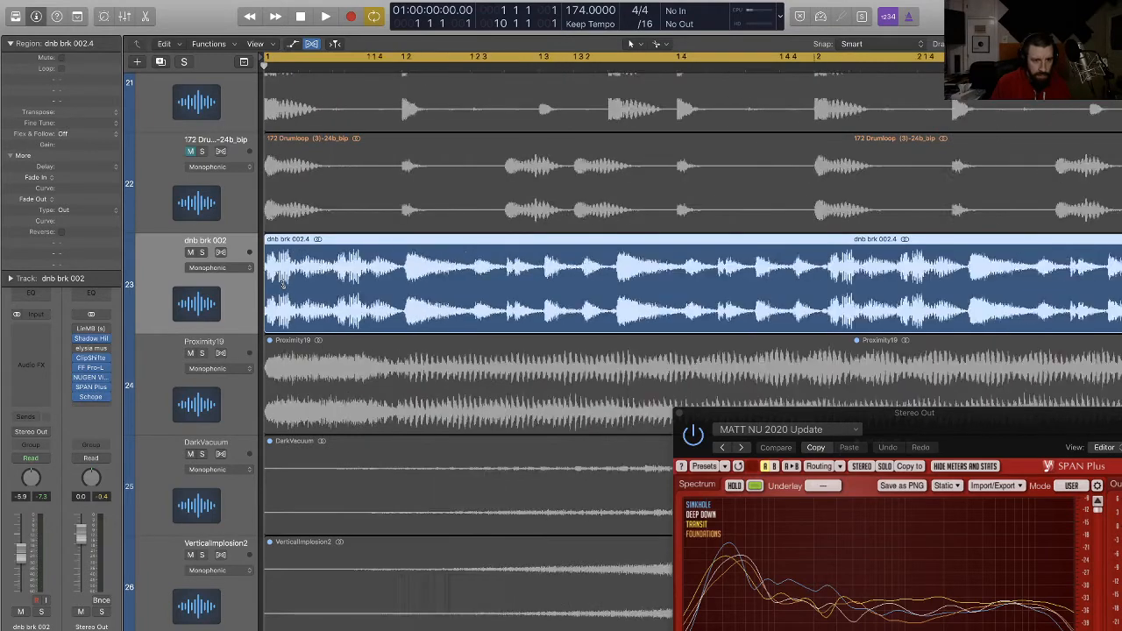
key(super+Up)
key(space)
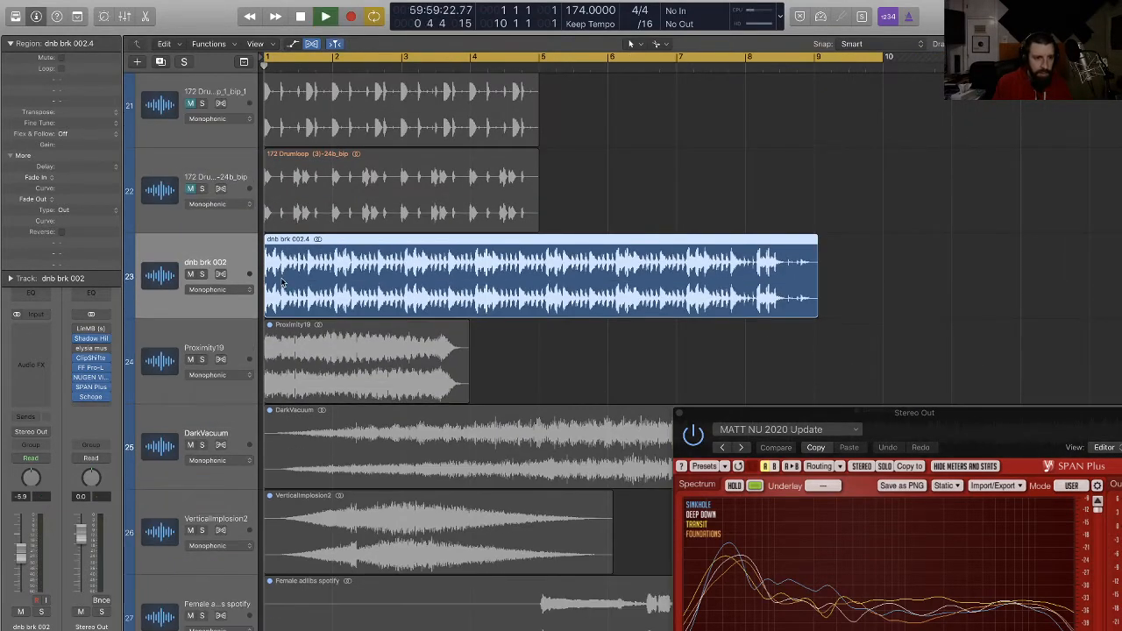
key(super+Right)
key(super+Right)
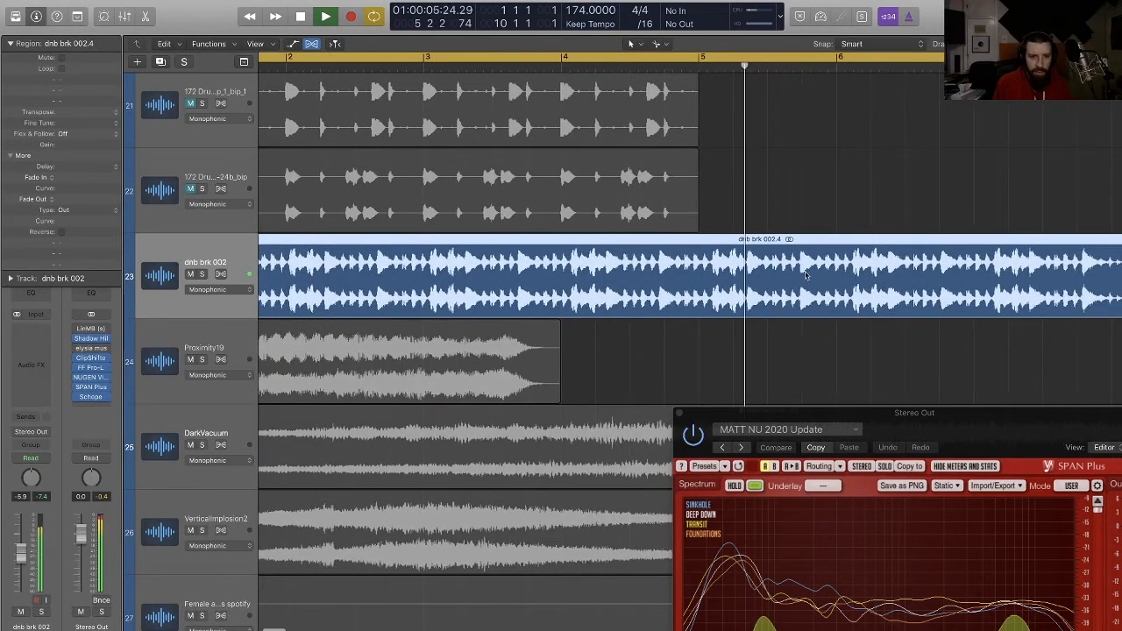
click(709, 65)
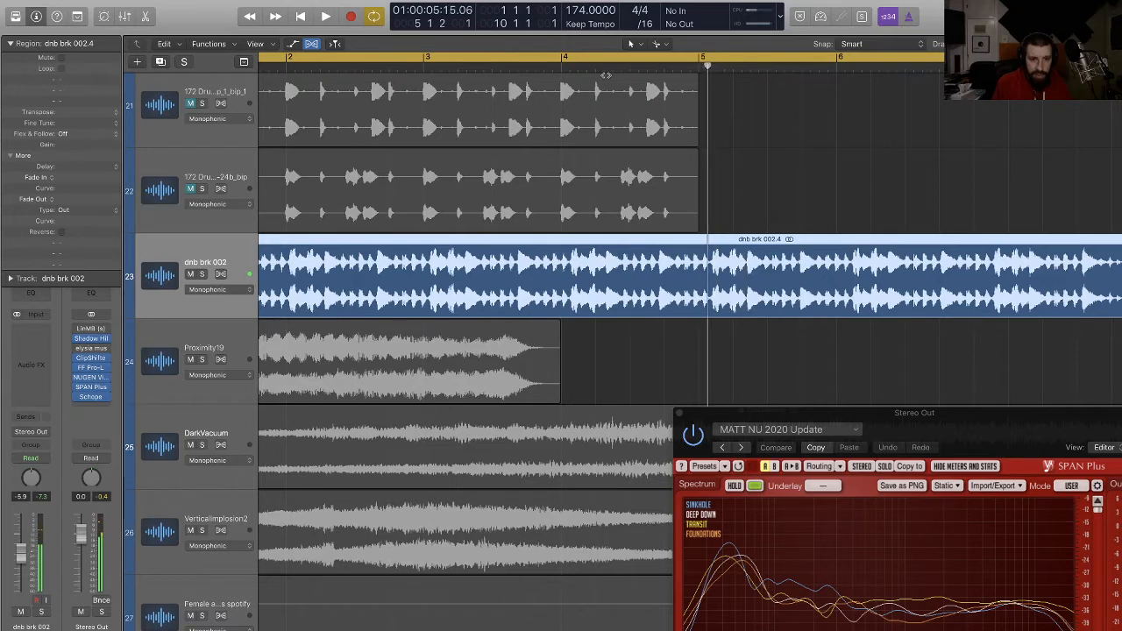
key(Return)
key(space)
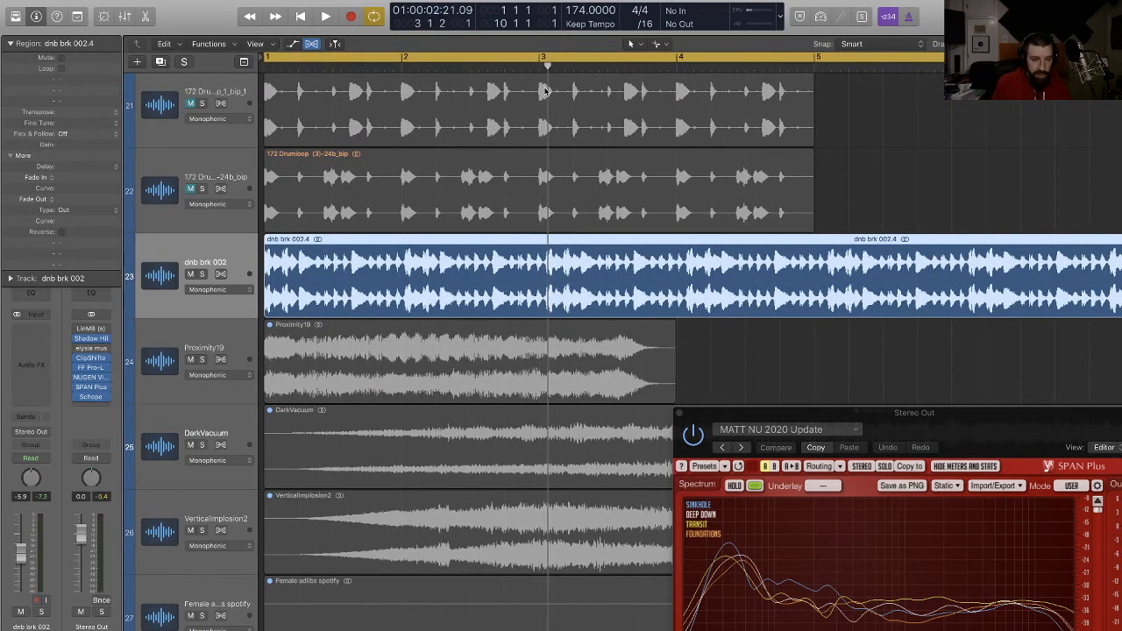
Step: Split the dnb brk 002 region at the transient start just before 3 1 2 and delete everything after it
scroll(545, 91, up, 3)
scroll(545, 91, up, 2)
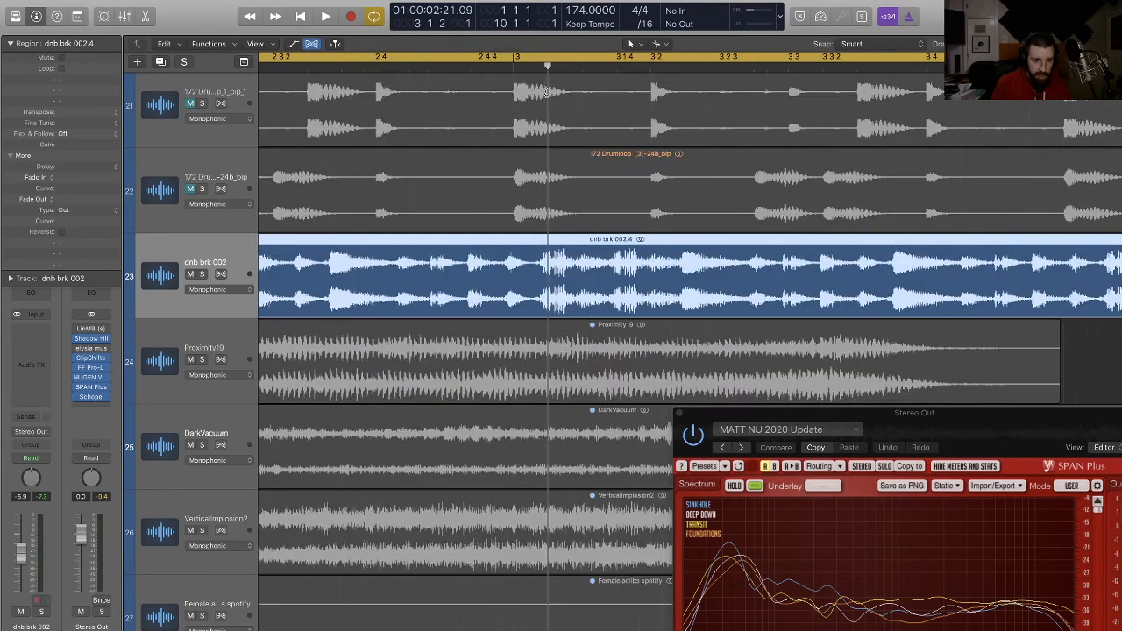
scroll(546, 91, up, 8)
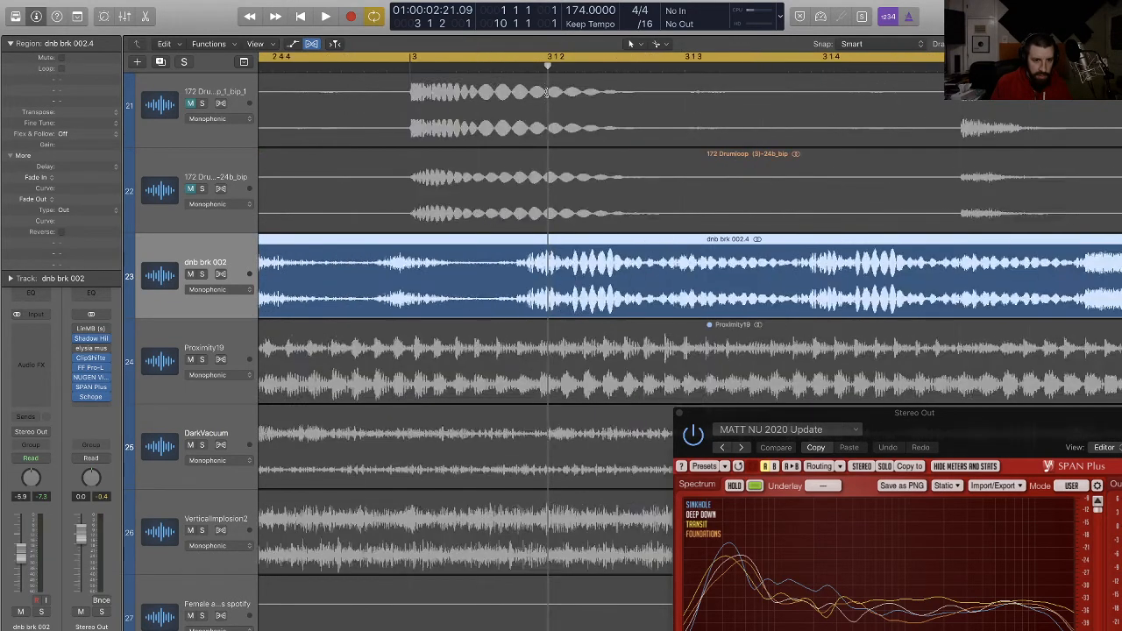
scroll(518, 219, down, 10)
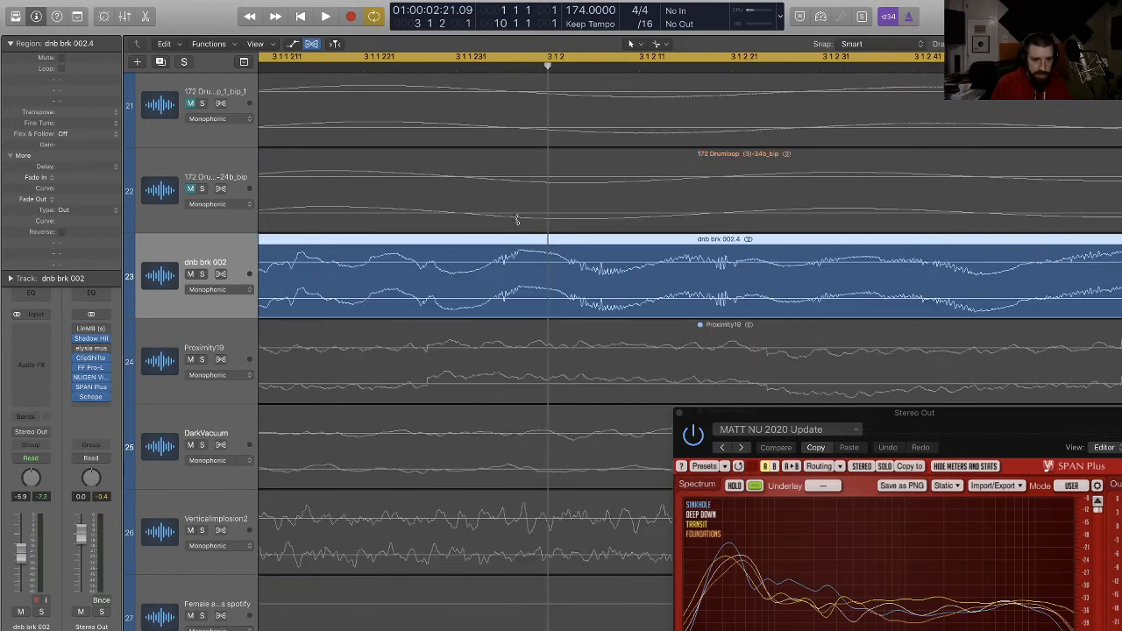
scroll(517, 220, down, 2)
scroll(517, 219, up, 1)
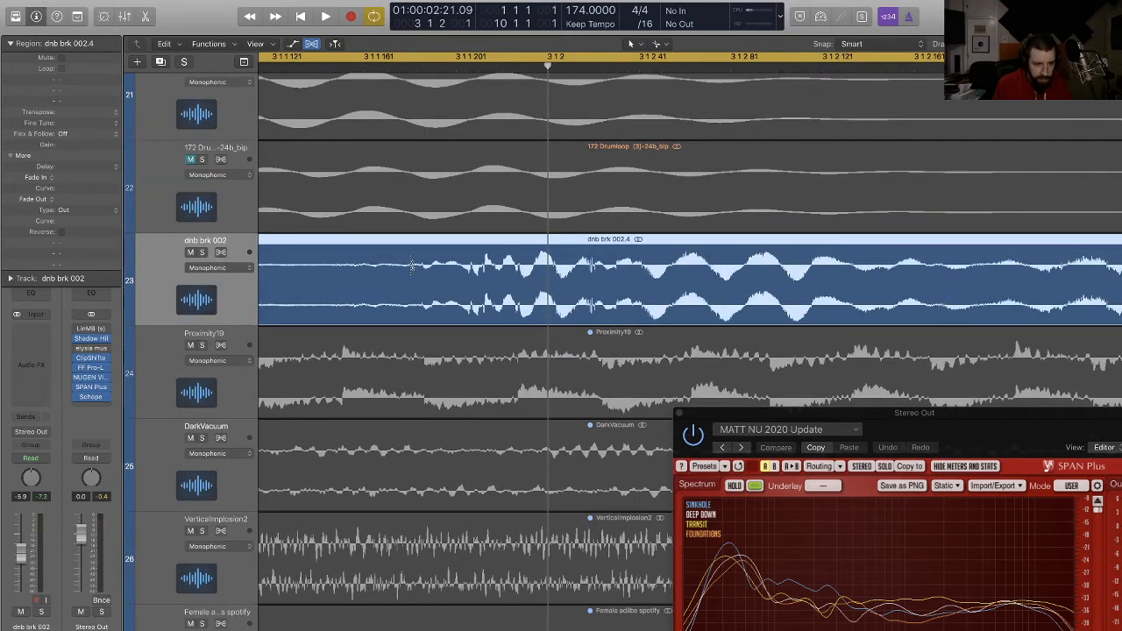
drag(421, 282, 438, 279)
key(Delete)
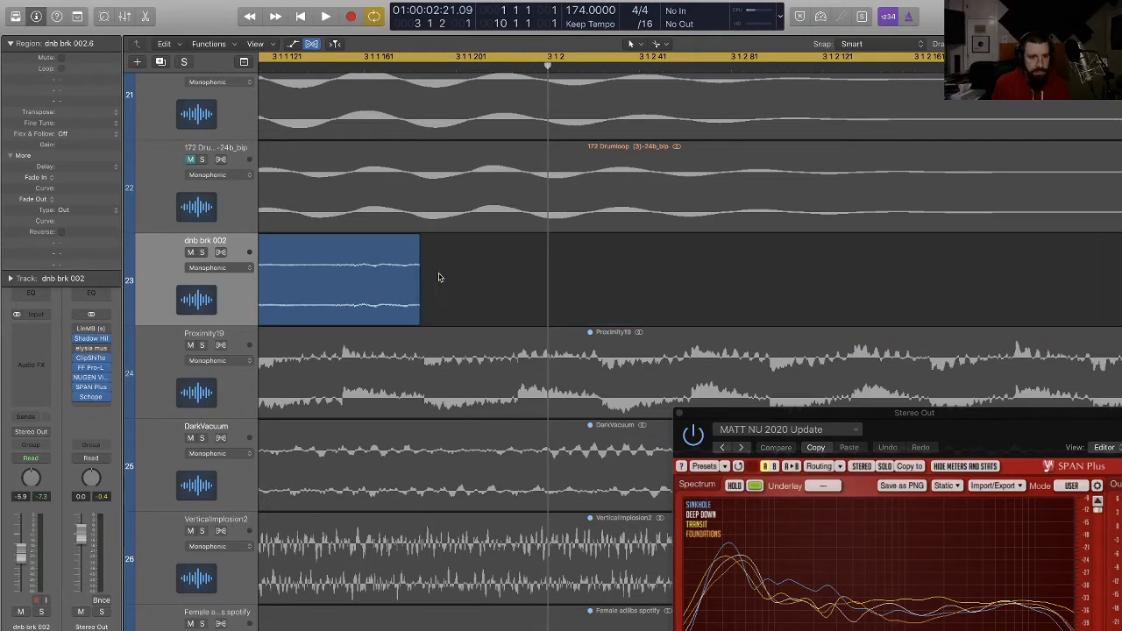
Step: Enable Flex on the dnb brk 002 track and set its flex mode to Slicing
scroll(439, 279, down, 2)
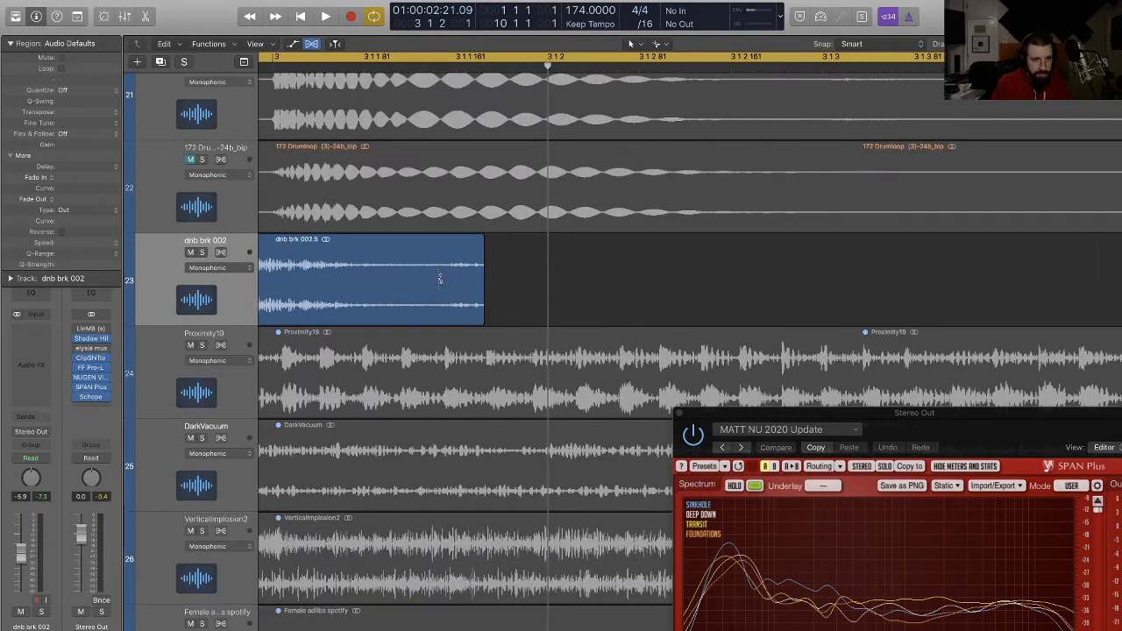
scroll(440, 279, down, 3)
scroll(440, 278, down, 3)
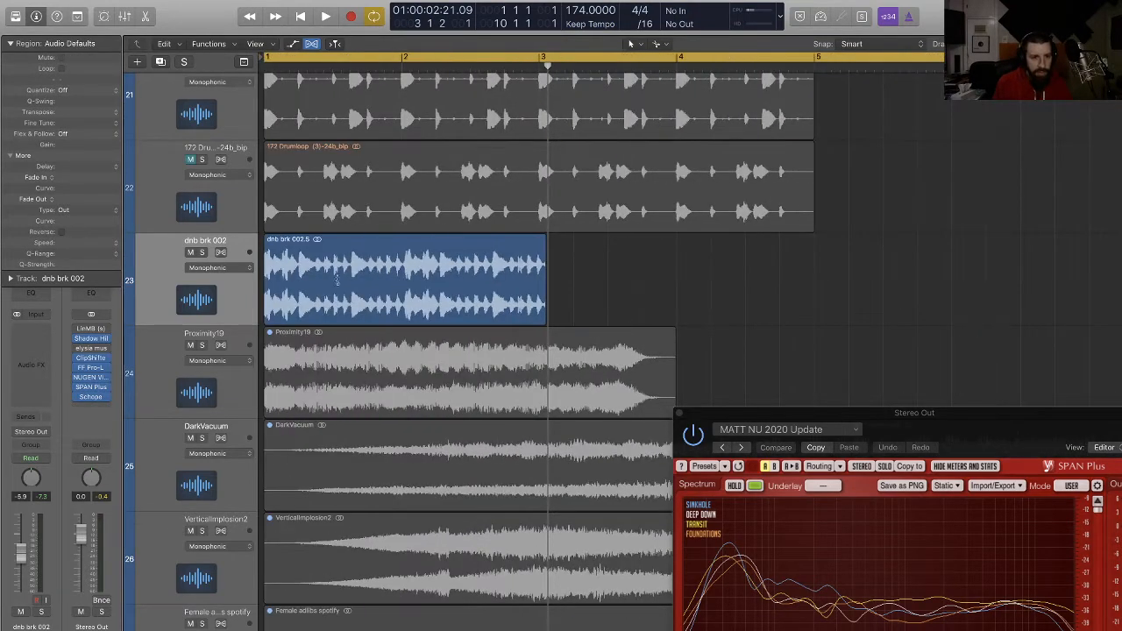
click(221, 252)
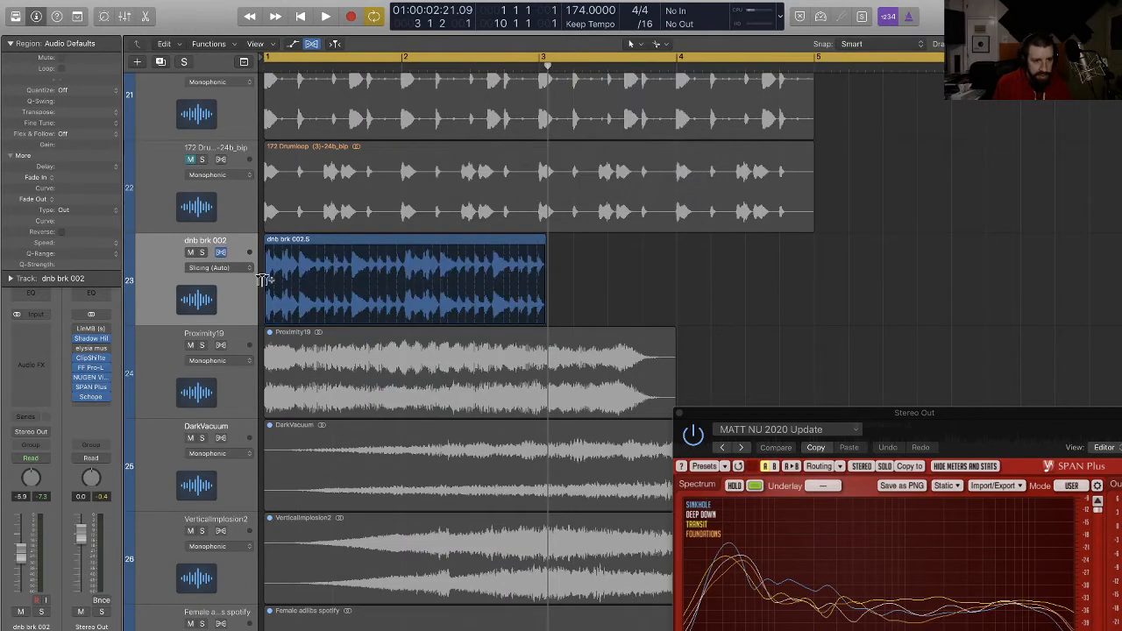
click(215, 270)
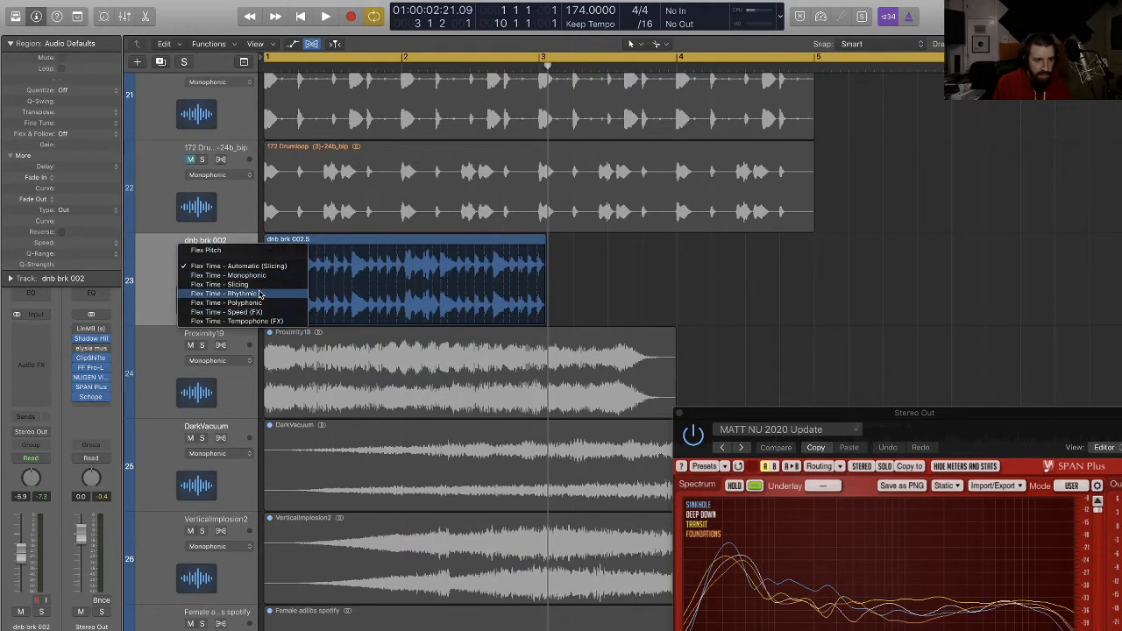
click(566, 321)
Step: Time-stretch the end of the dnb brk 002 region to bar 3 for a length of exactly 2 bars
key(super+Right)
key(super+Right)
key(super+Right)
key(super+Right)
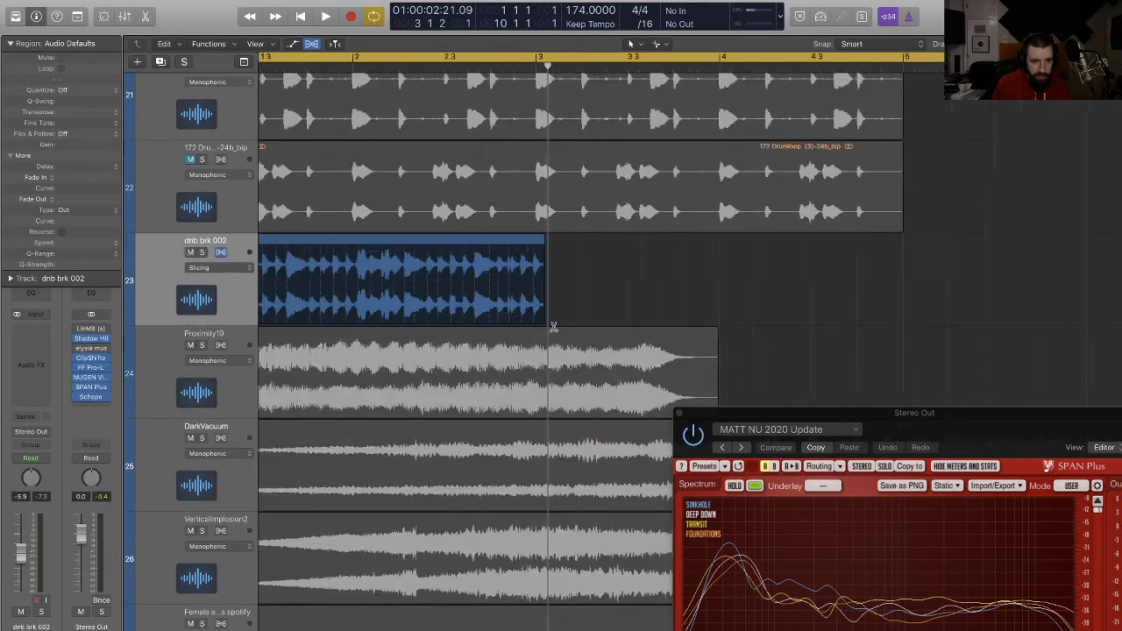
key(super+Right)
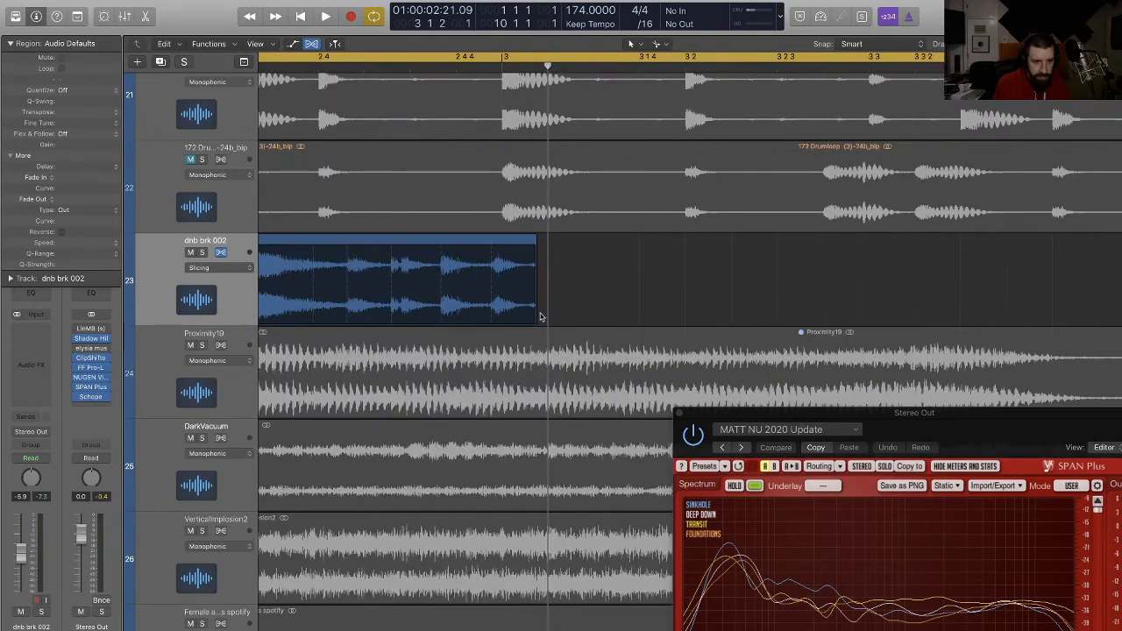
drag(533, 317, 495, 318)
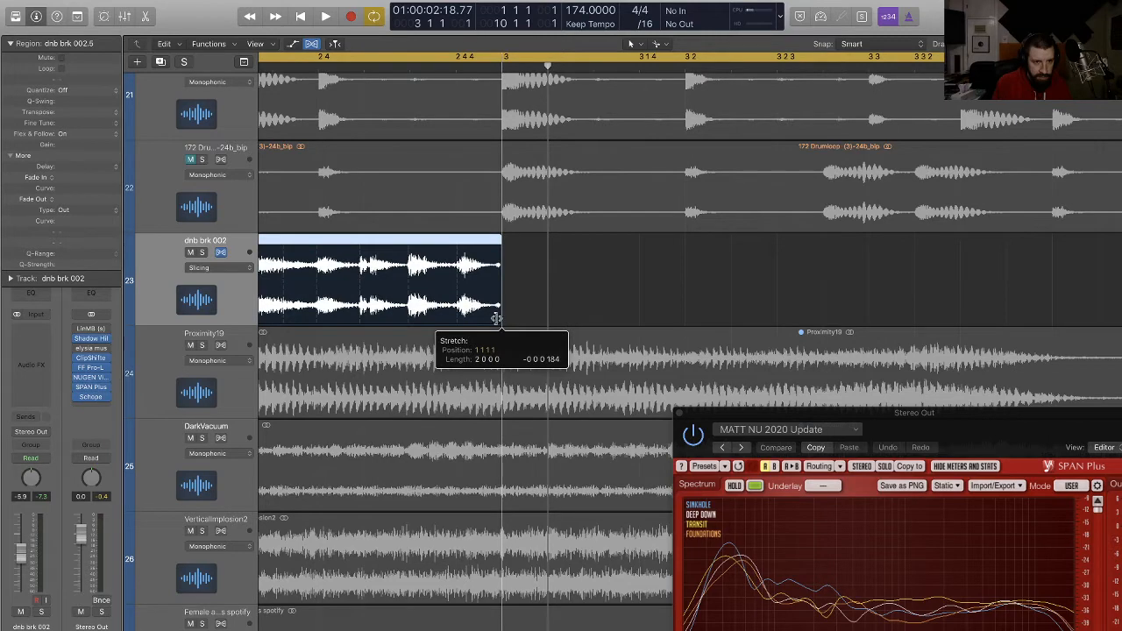
Step: Play back the stretched two-bar break from the start
key(space)
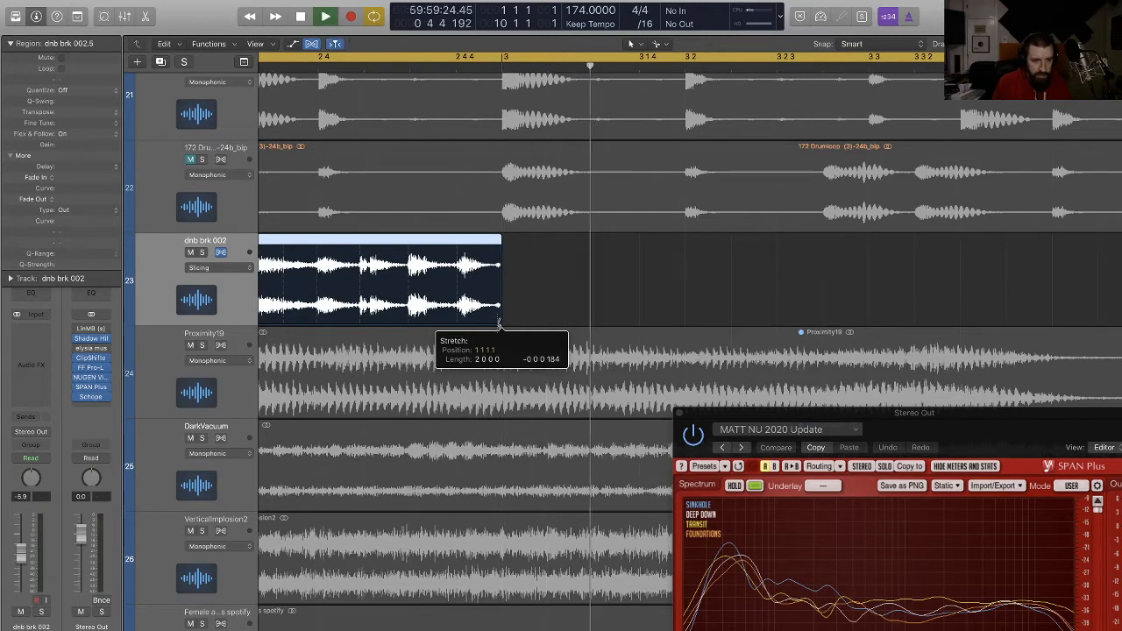
key(super+Left)
key(super+Left)
key(super+Up)
key(super+Up)
key(space)
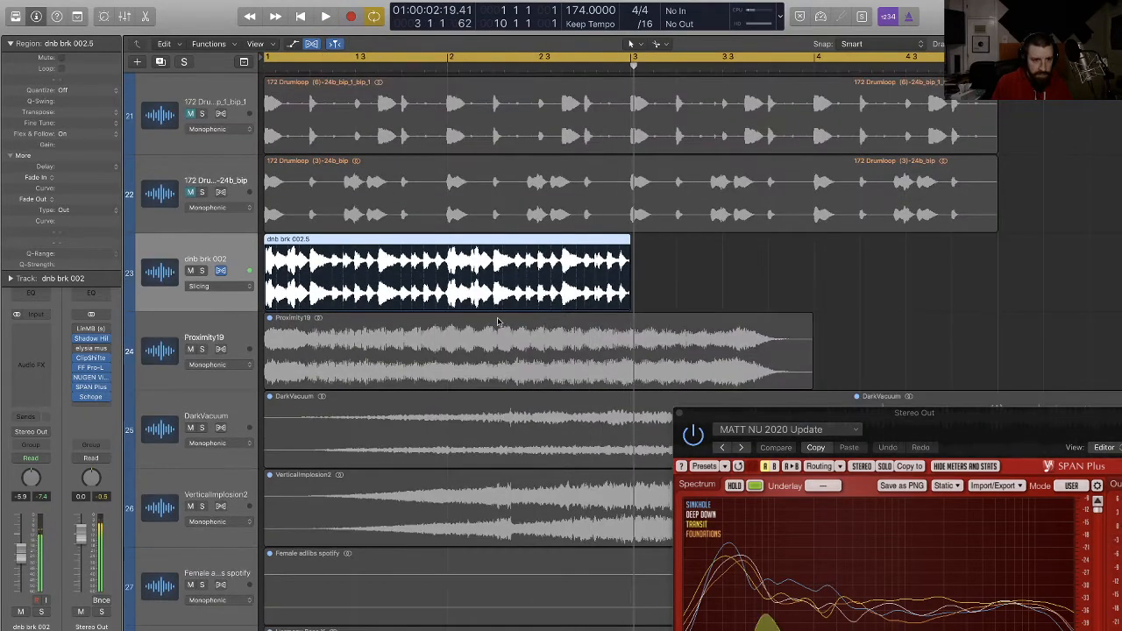
Step: Set the region's Fade Out to 6 and bounce it in place to a new track
drag(568, 273, 517, 264)
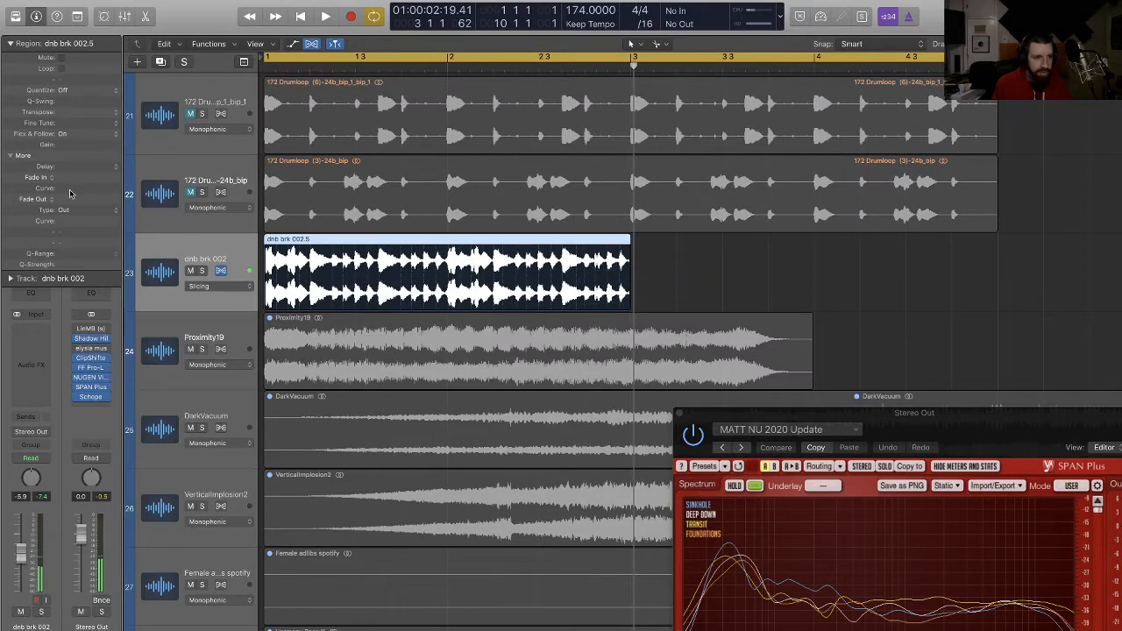
drag(768, 275, 516, 253)
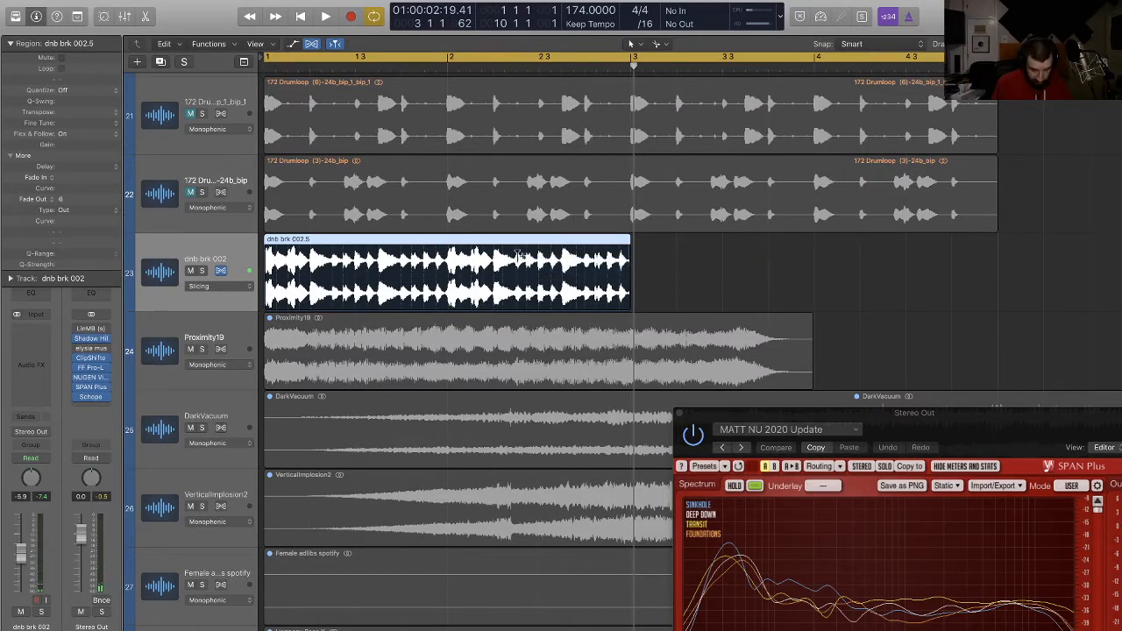
key(ctrl+b)
key(Return)
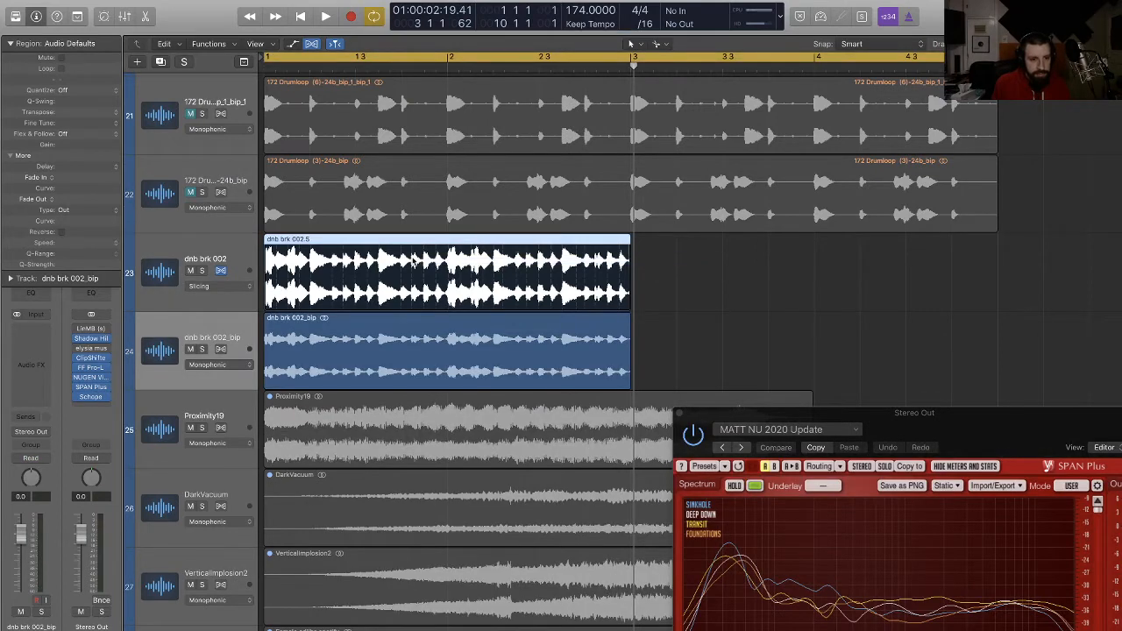
Step: Delete the original dnb brk 002 region and its track, keeping the bounced version
key(Delete)
click(395, 253)
key(super+BackSpace)
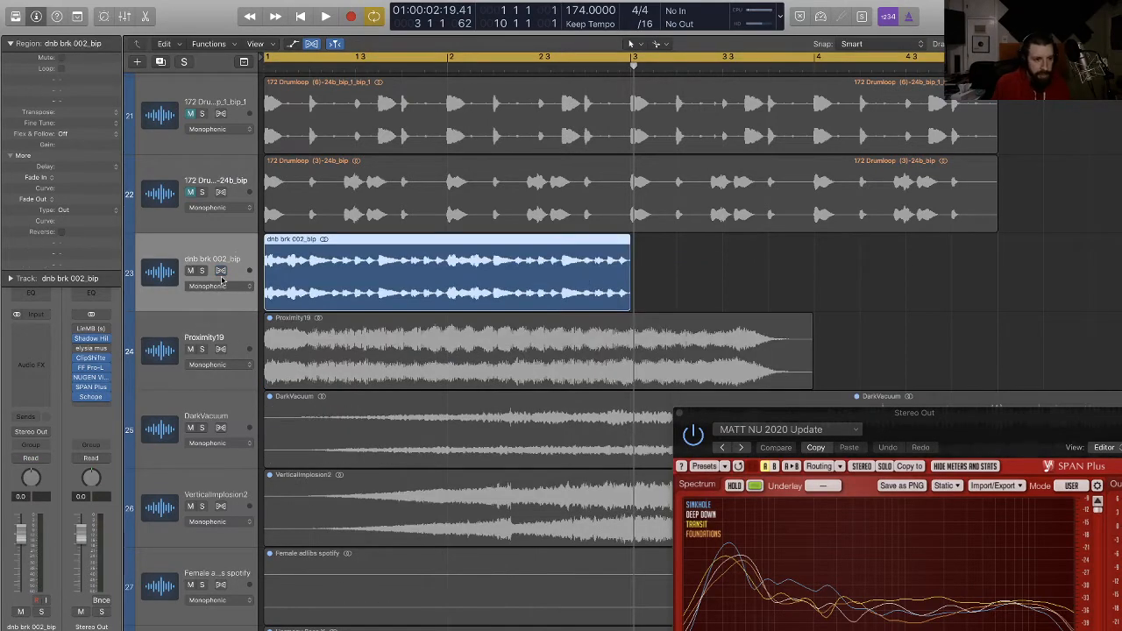
Step: Solo the dnb brk 002_bip track and play the bounced break through bar 3
click(201, 271)
key(space)
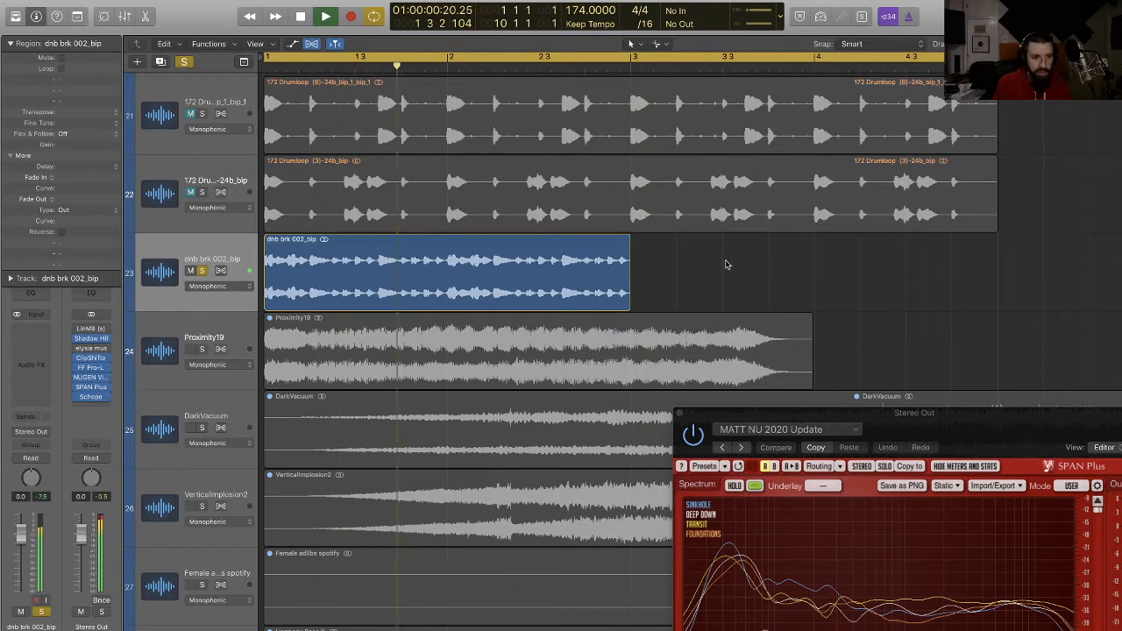
click(721, 269)
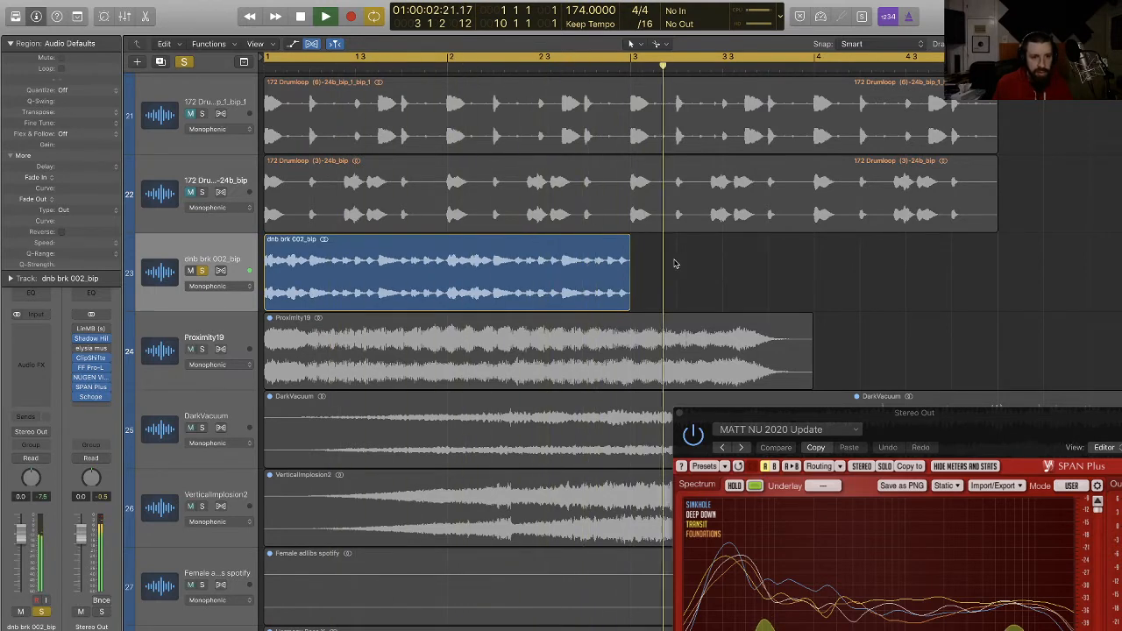
key(space)
Step: Return the playhead to bar 1 and enable Flex in automatic Slicing mode on the dnb brk 002_bip track
key(super+Right)
key(super+Right)
key(super+Down)
key(super+Down)
key(super+Down)
key(super+Down)
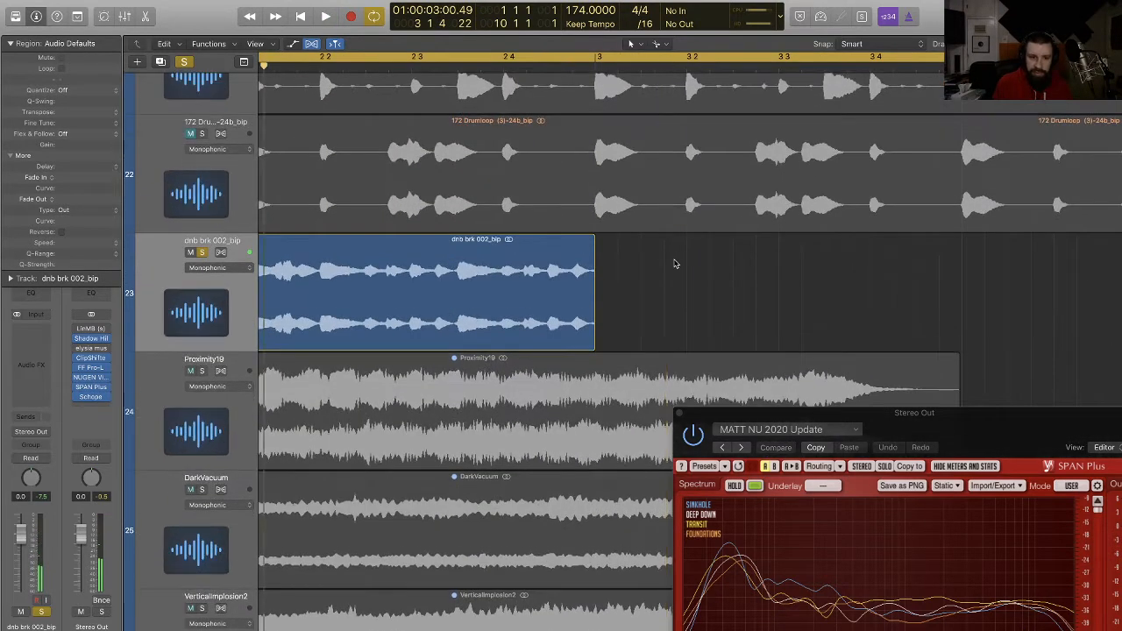
key(Return)
key(super+Left)
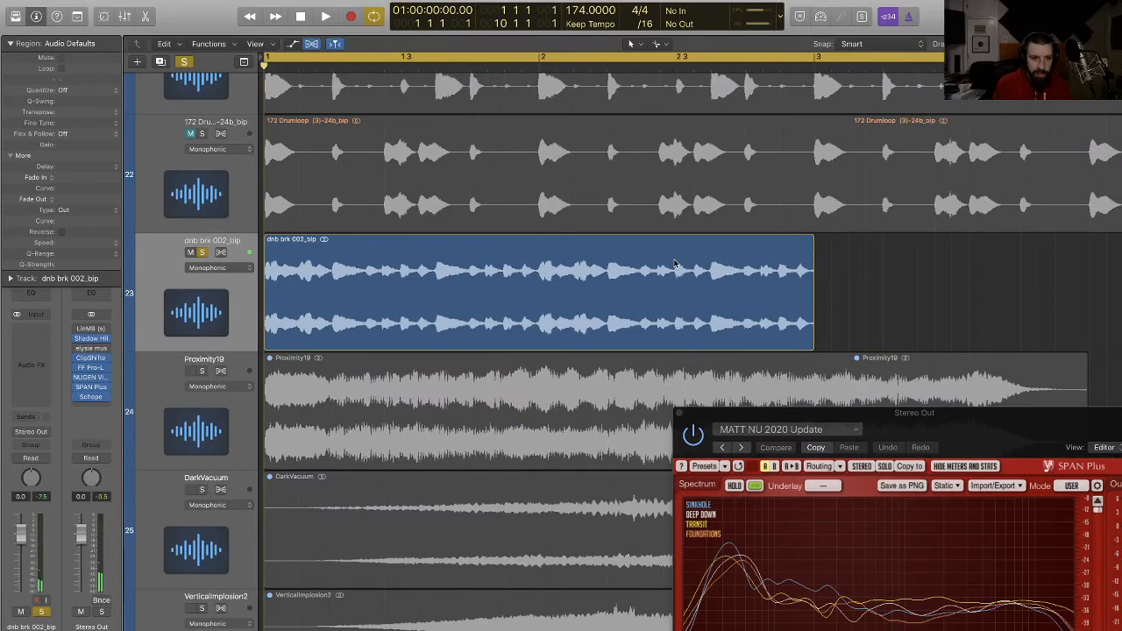
click(221, 253)
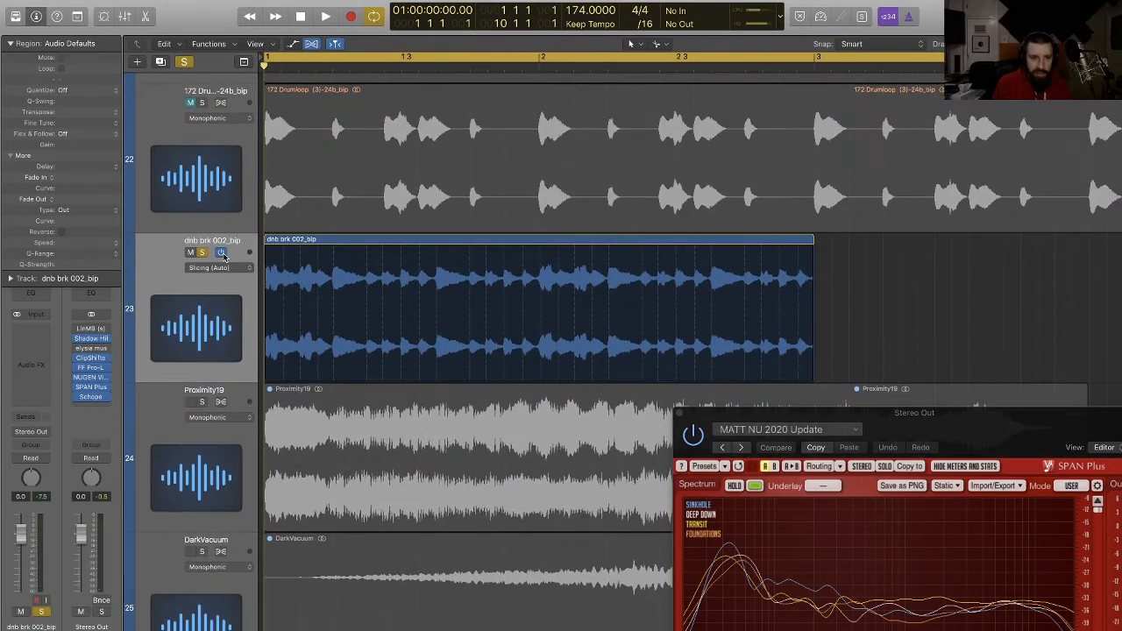
key(super+Down)
Step: Add flex markers to the bounced break at the transients on bar 2, 1 2 and 1 3 3, aligned to the grid
click(538, 260)
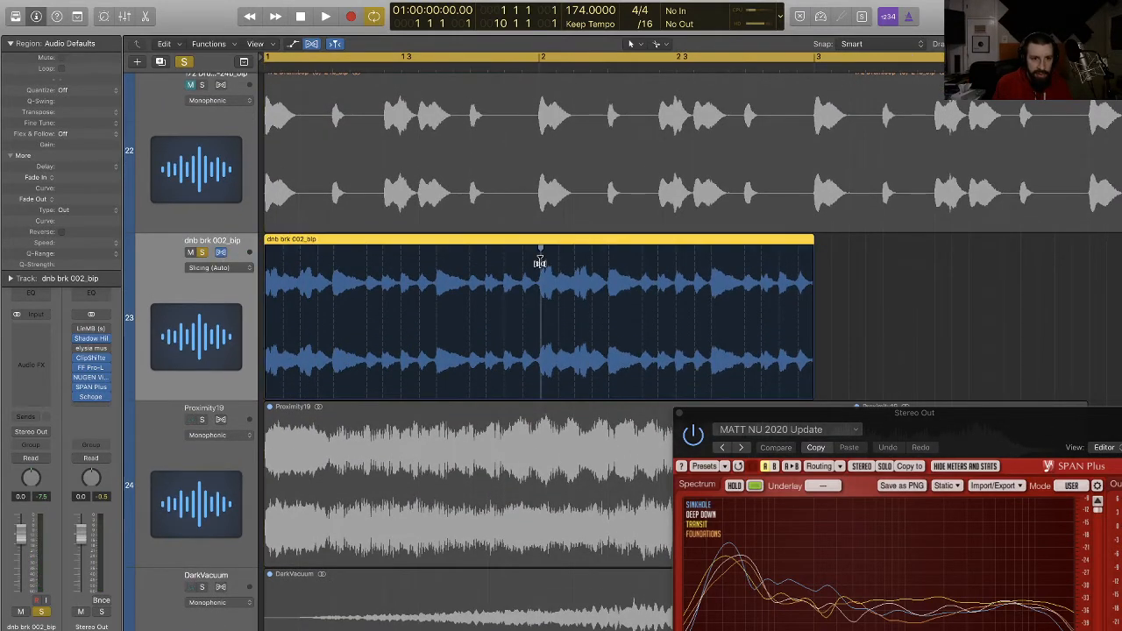
key(Return)
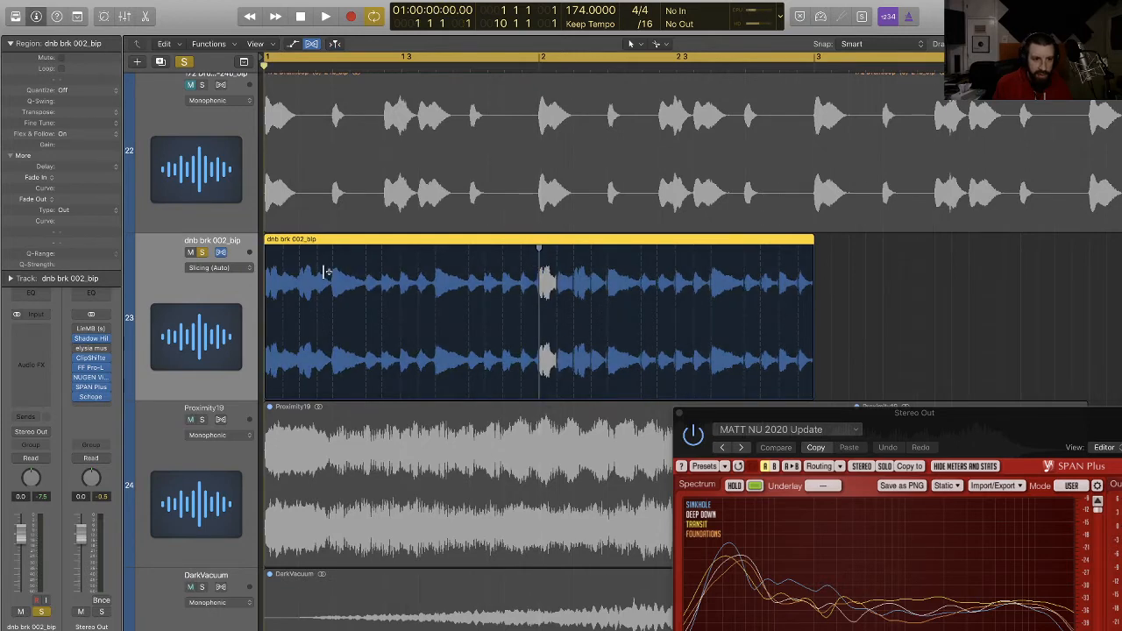
click(333, 258)
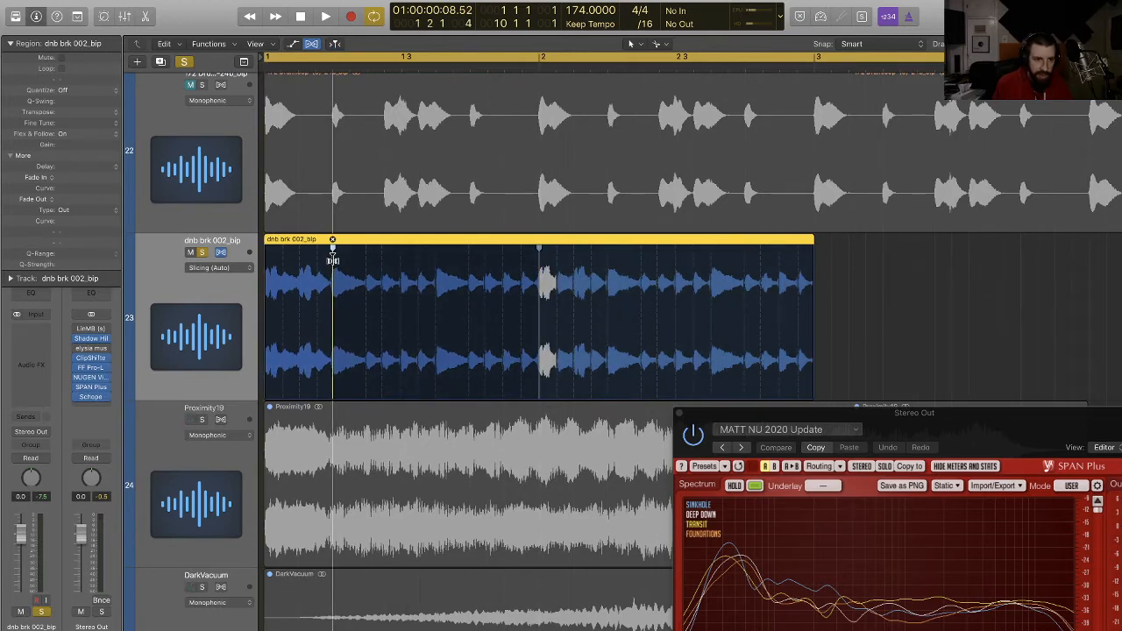
key(Return)
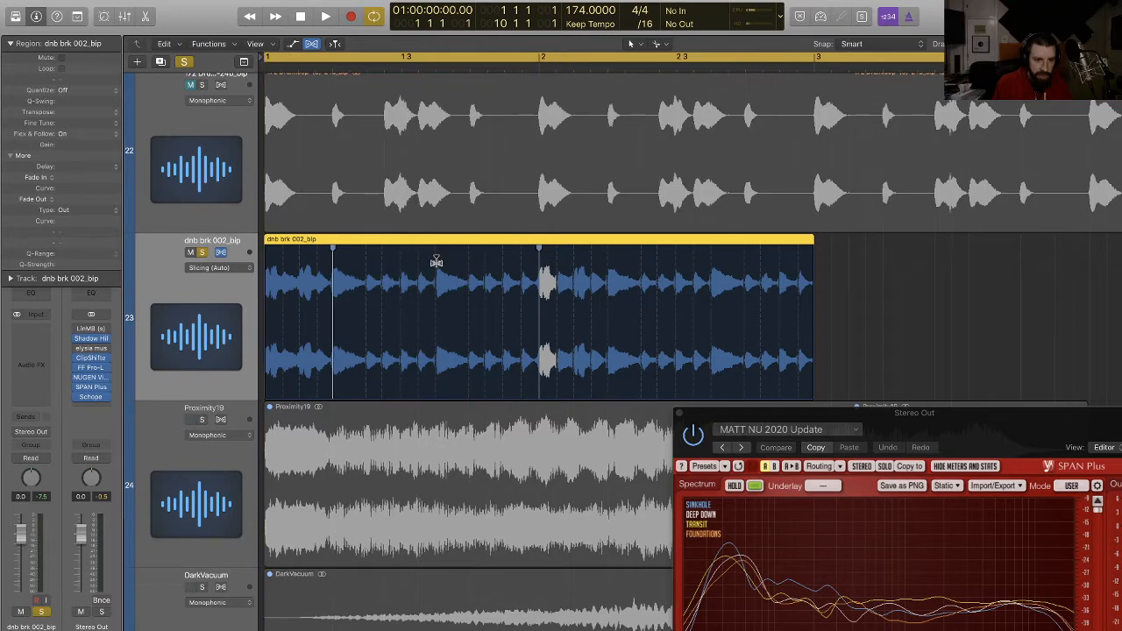
click(436, 261)
key(Return)
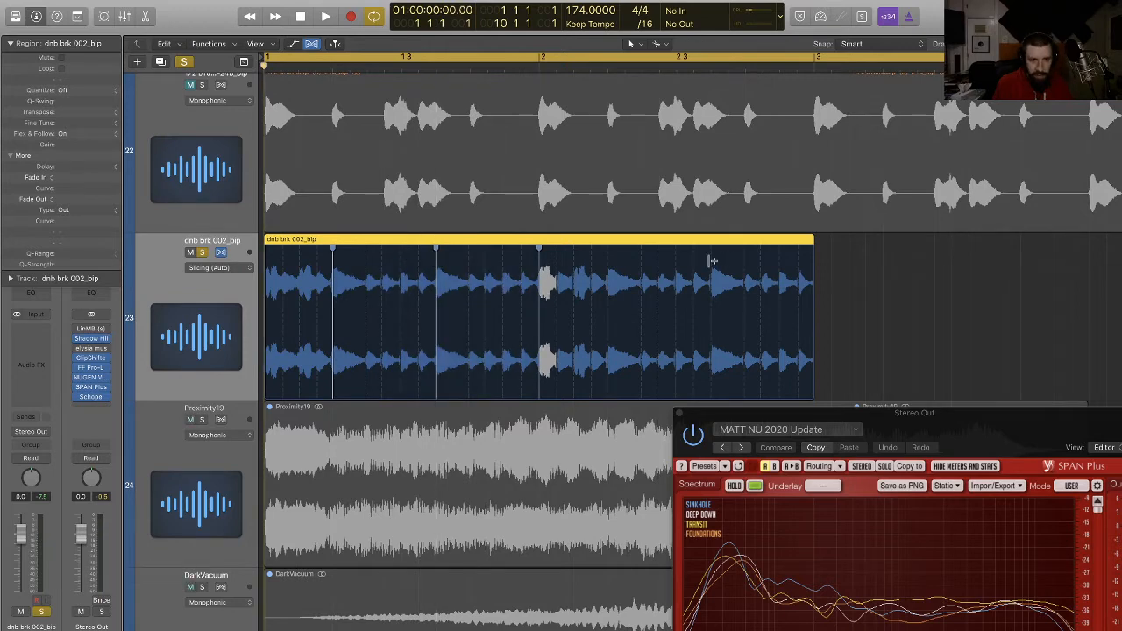
Step: Add grid-aligned flex markers at the 2 3 3 and 2 2 transients and play back the break
click(711, 260)
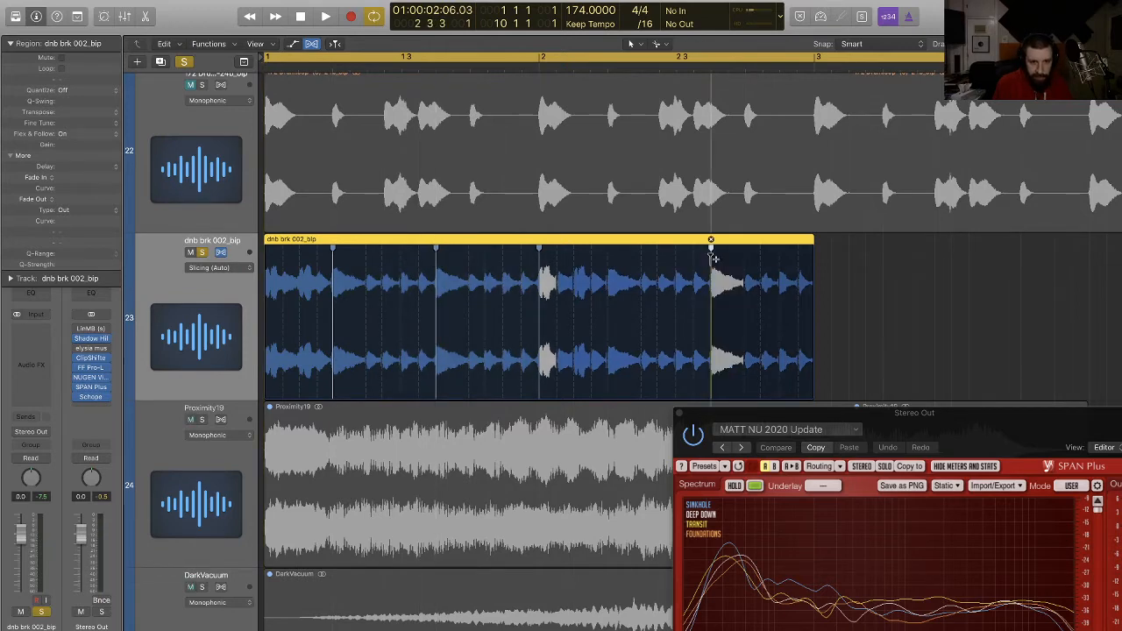
key(Return)
click(610, 259)
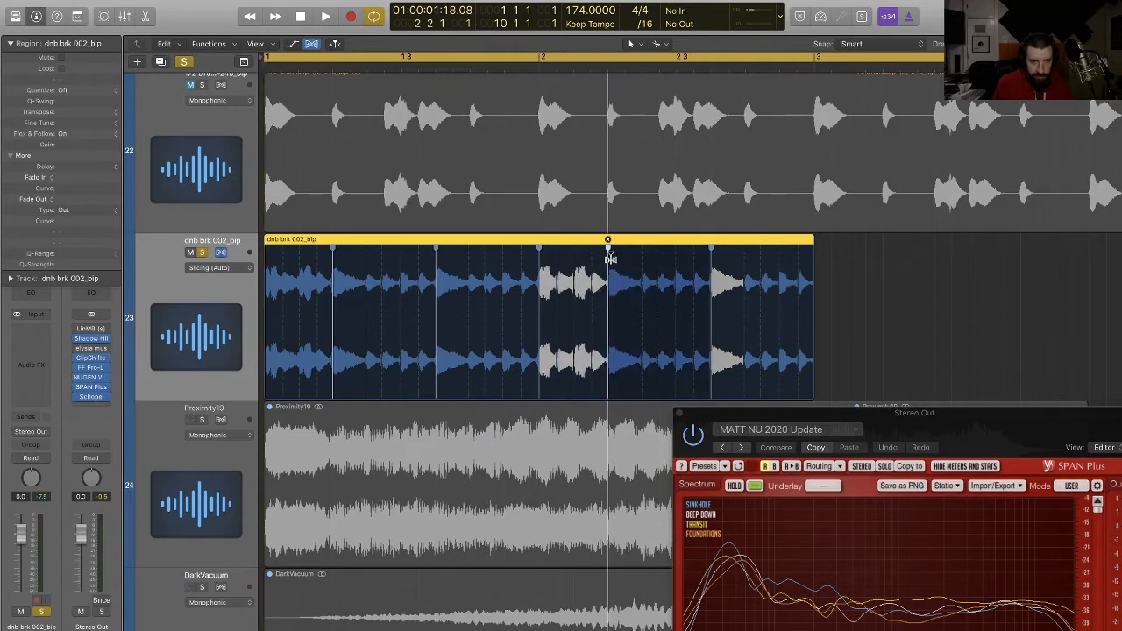
key(Return)
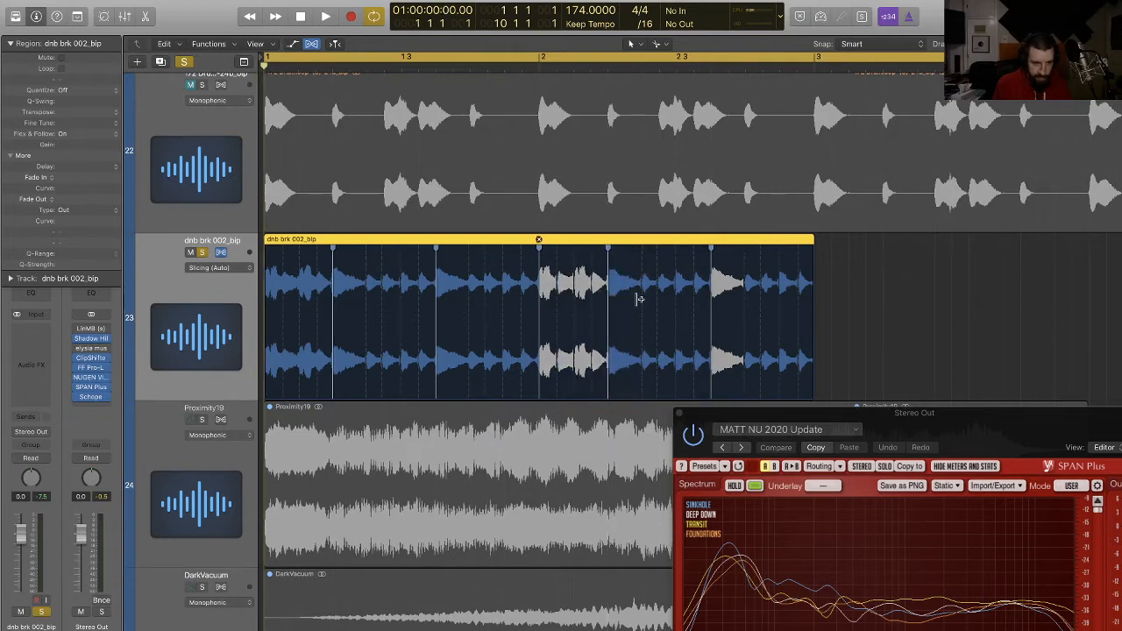
key(space)
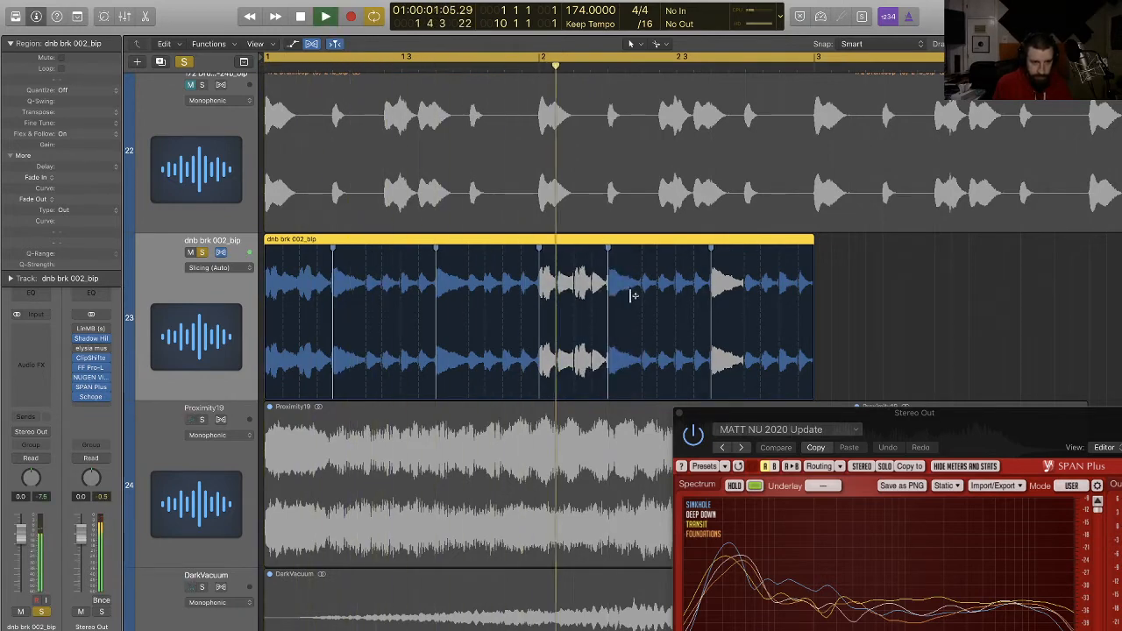
key(space)
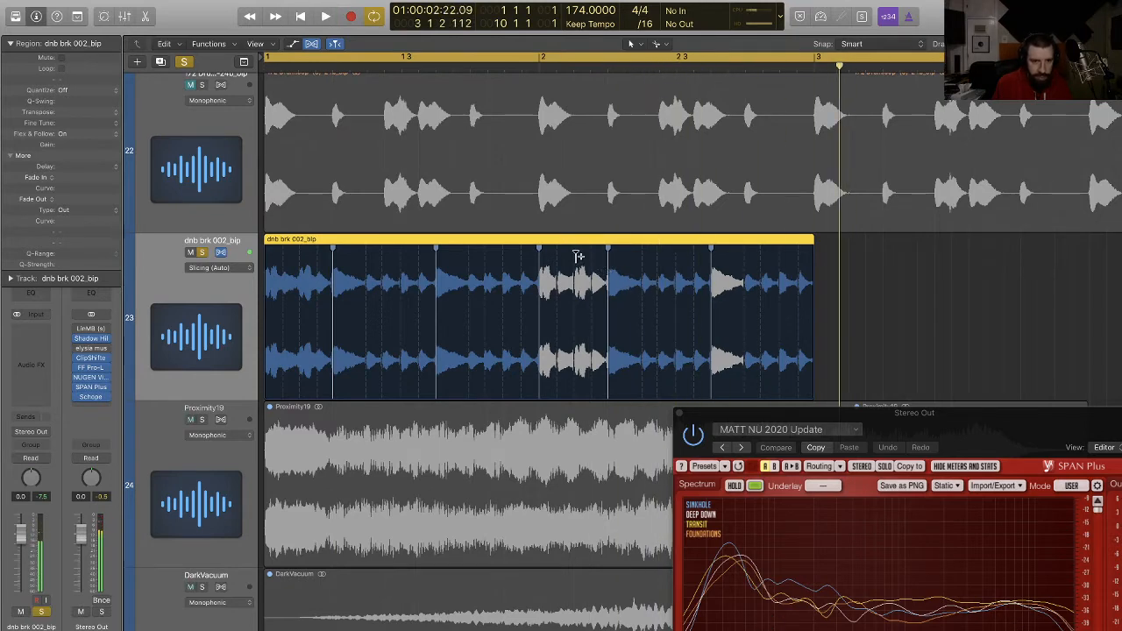
Step: Add flex markers at the 2 1 3 and 1 1 3 transients and align them to the grid
click(574, 256)
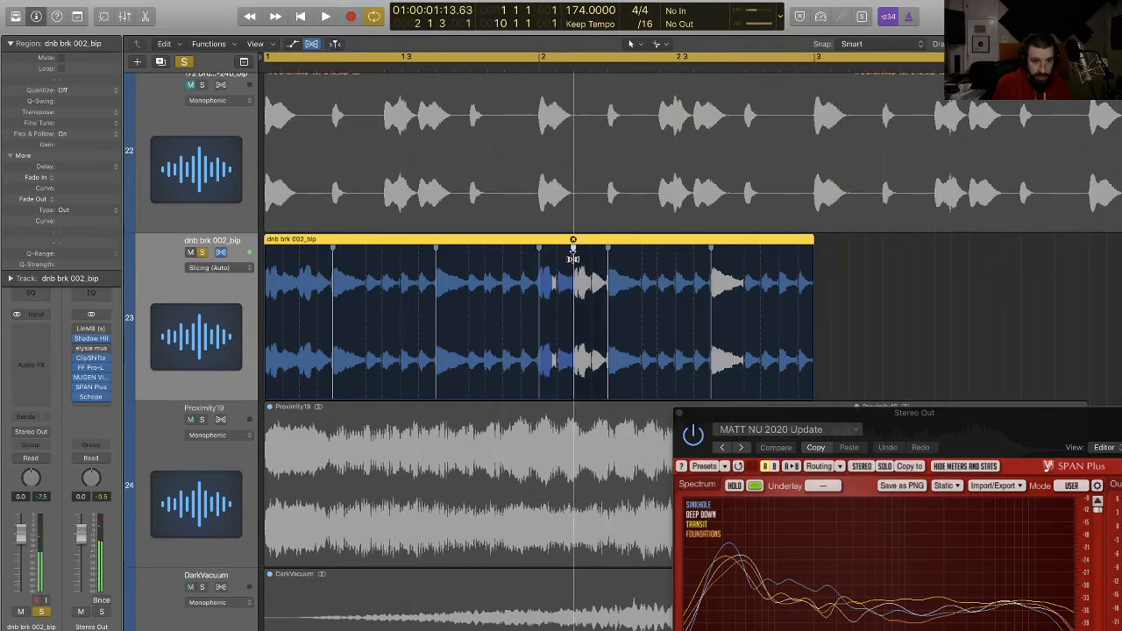
click(298, 257)
drag(299, 259, 298, 258)
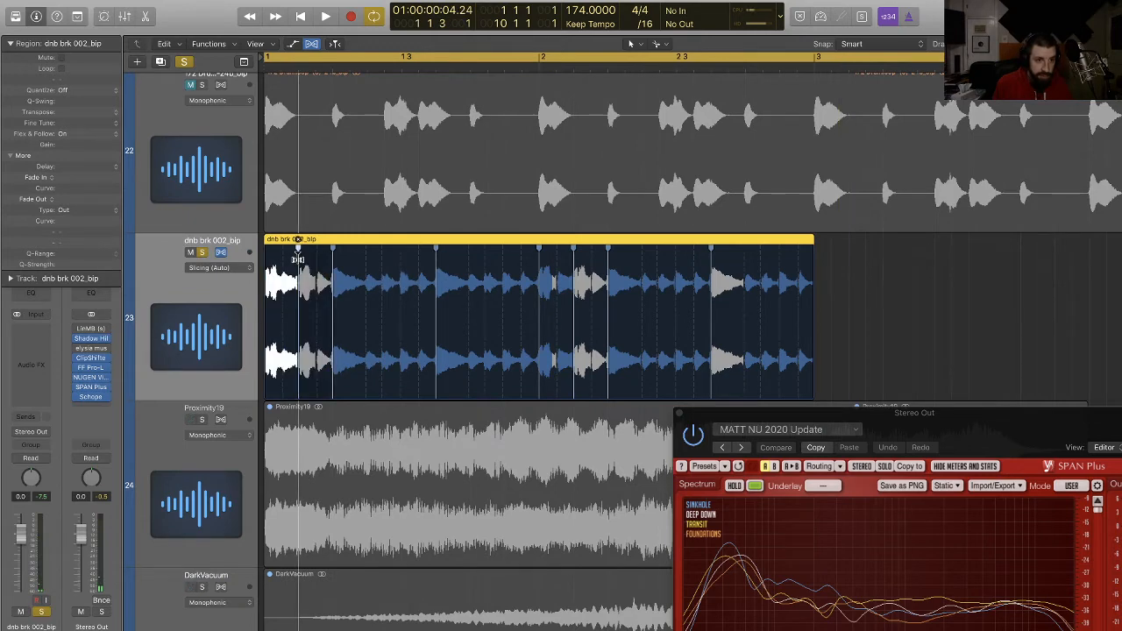
Step: Try extra flex markers at the 1 3 and 1 4 3 transients of the bounced break and play it back
click(401, 257)
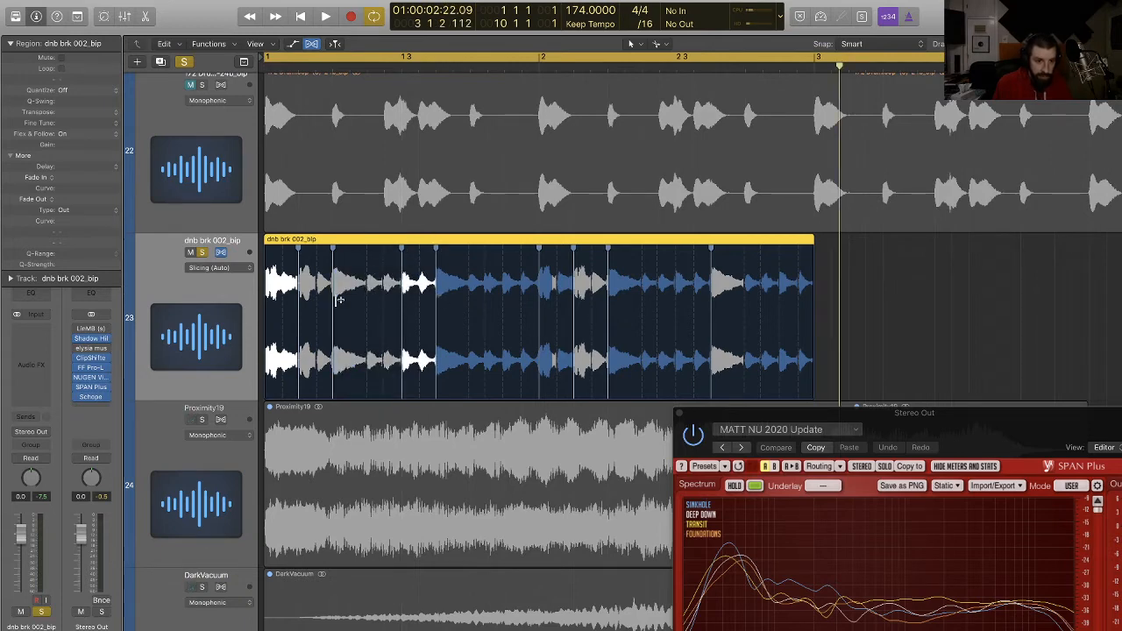
key(space)
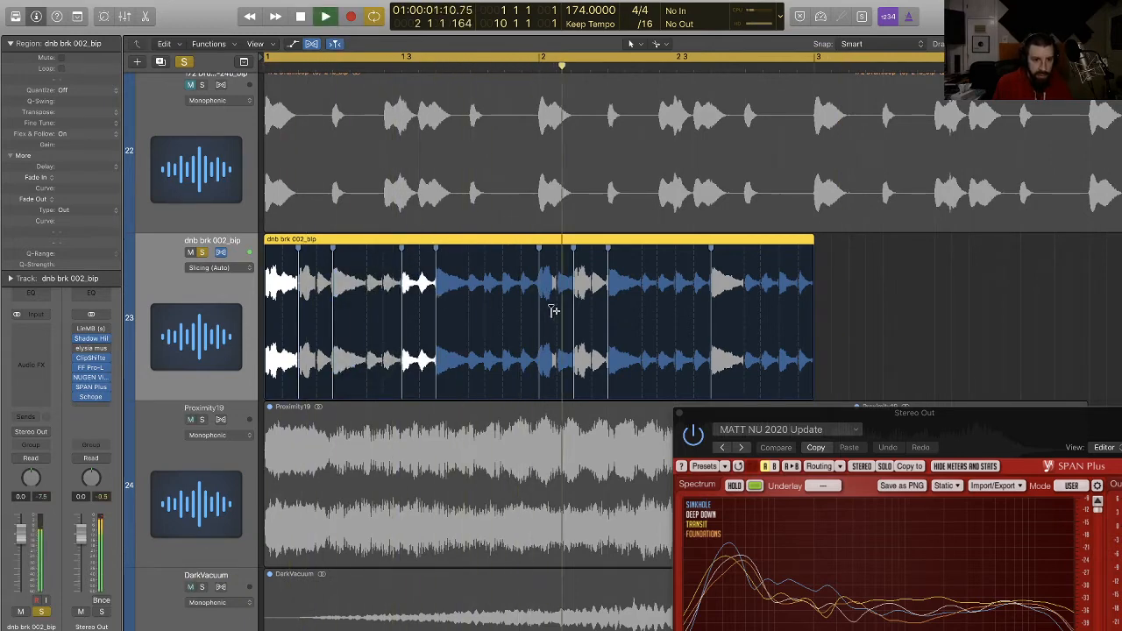
key(space)
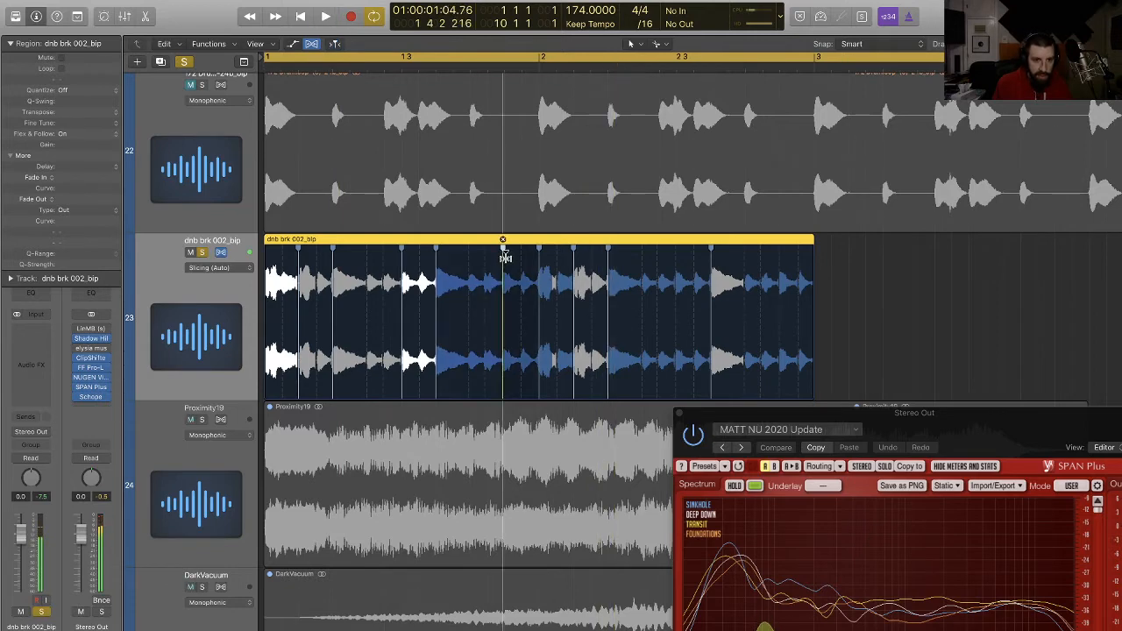
click(505, 257)
key(space)
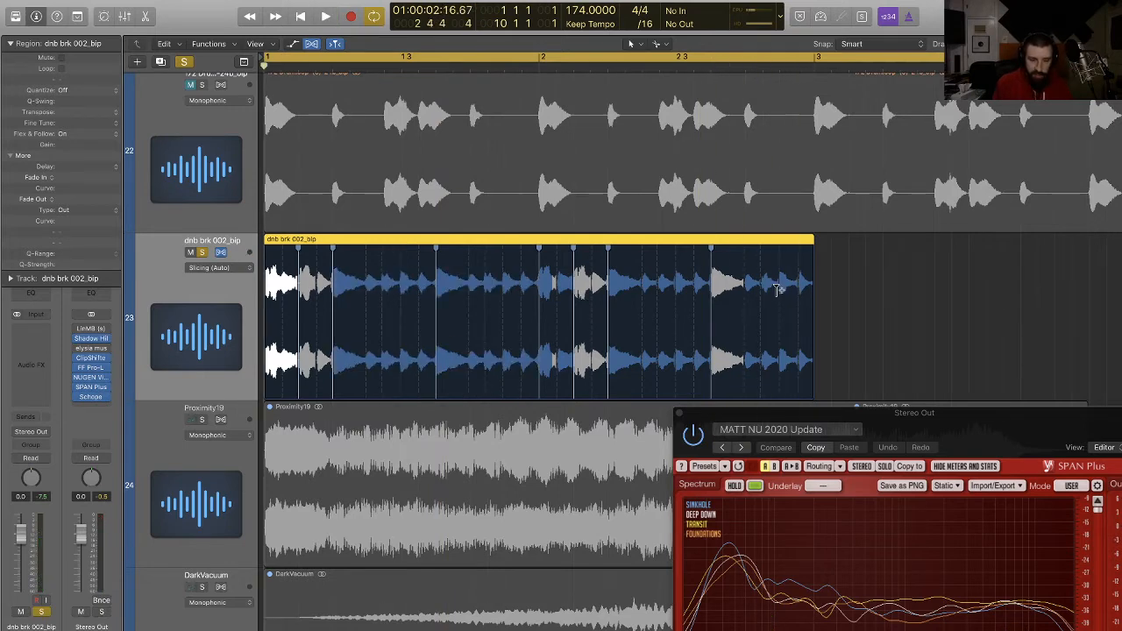
Step: Play back the flexed dnb brk 002_bip region and bounce it in place
key(space)
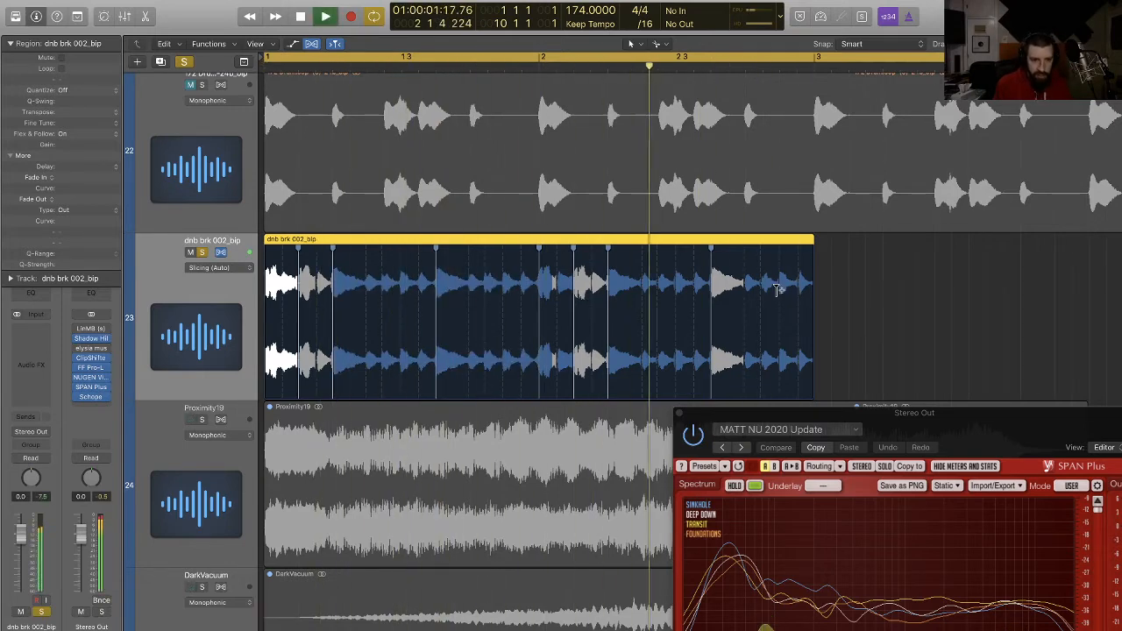
key(space)
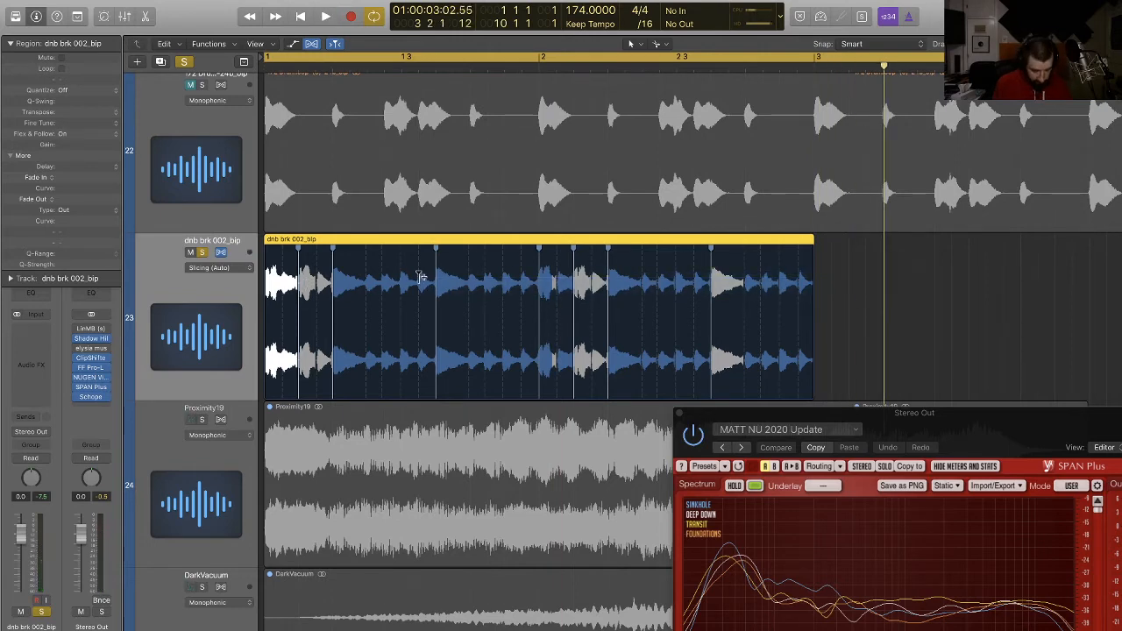
key(ctrl+b)
key(Return)
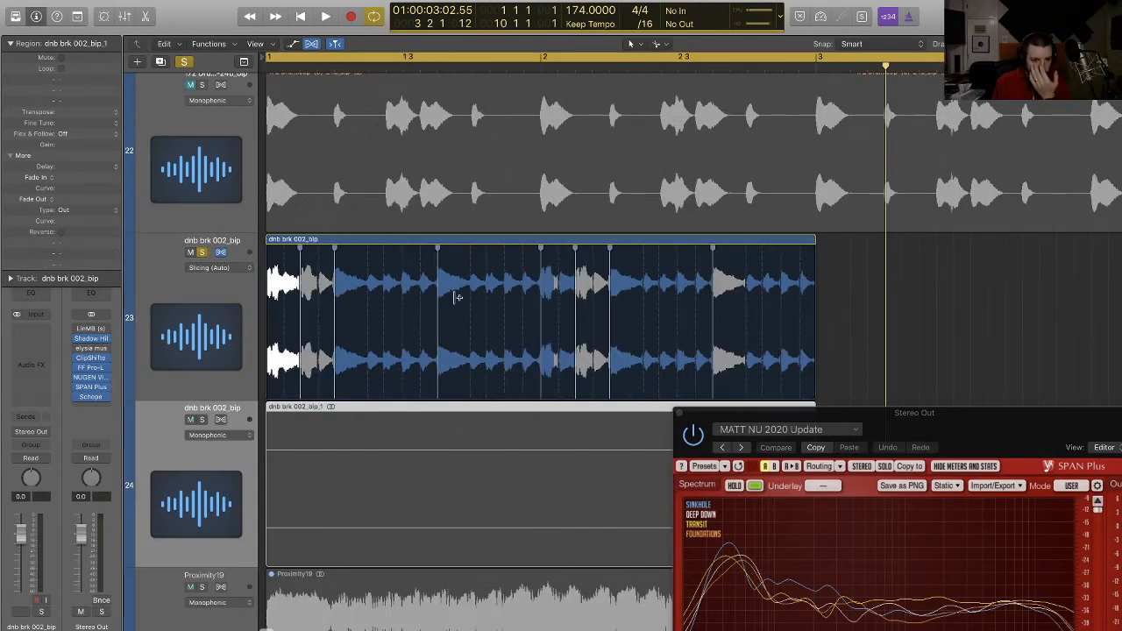
Step: Delete the flexed source region with its track, then solo and play back the new dnb brk 002_bip_1 bounce
click(181, 299)
key(Delete)
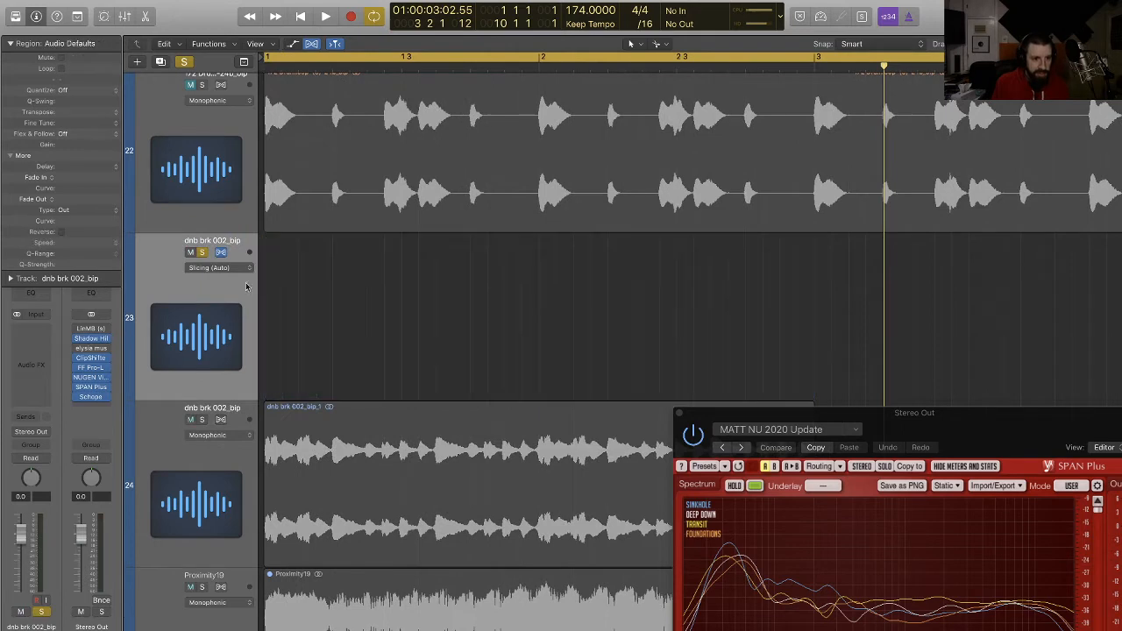
key(Delete)
click(203, 253)
key(space)
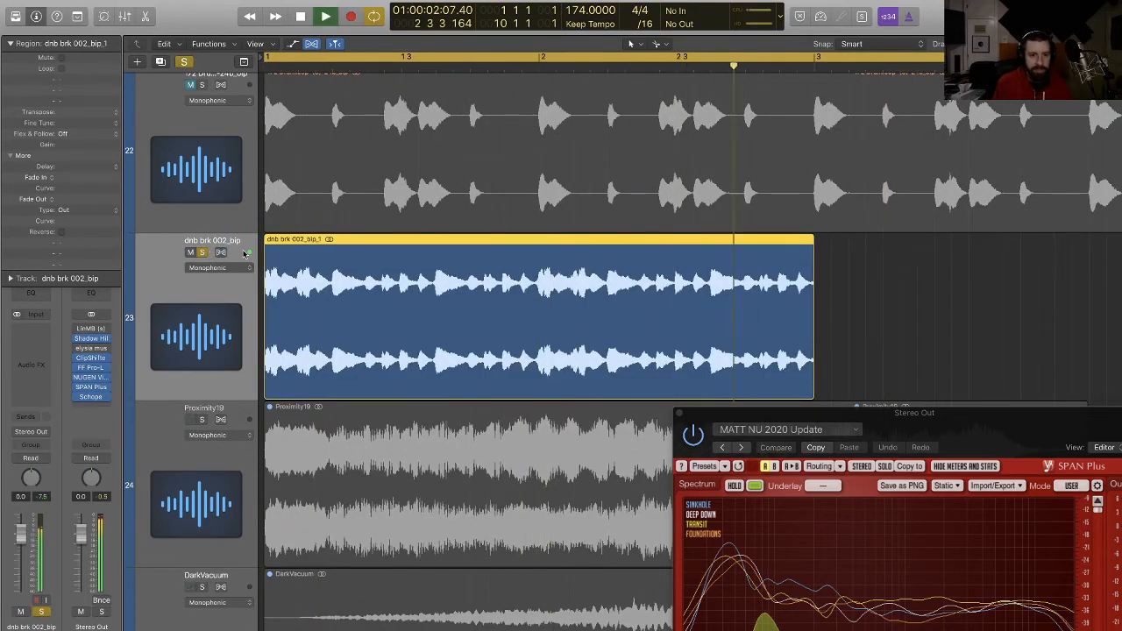
key(space)
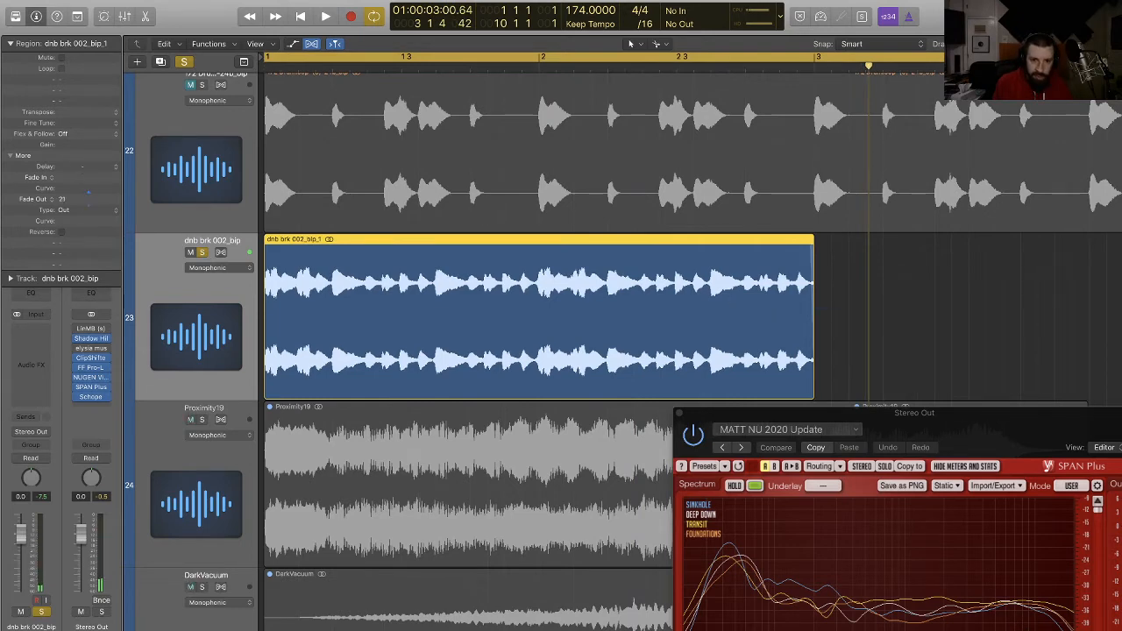
Step: Give the dnb brk 002_bip_1 region a fade-out of 22, audition it and bounce it in place again
key(space)
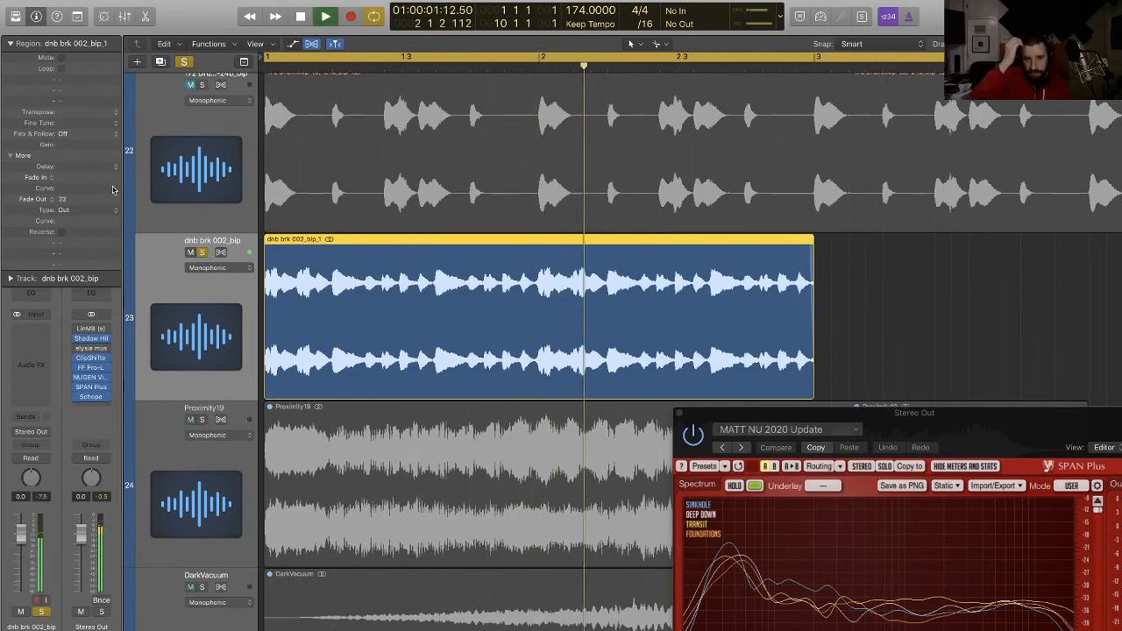
key(space)
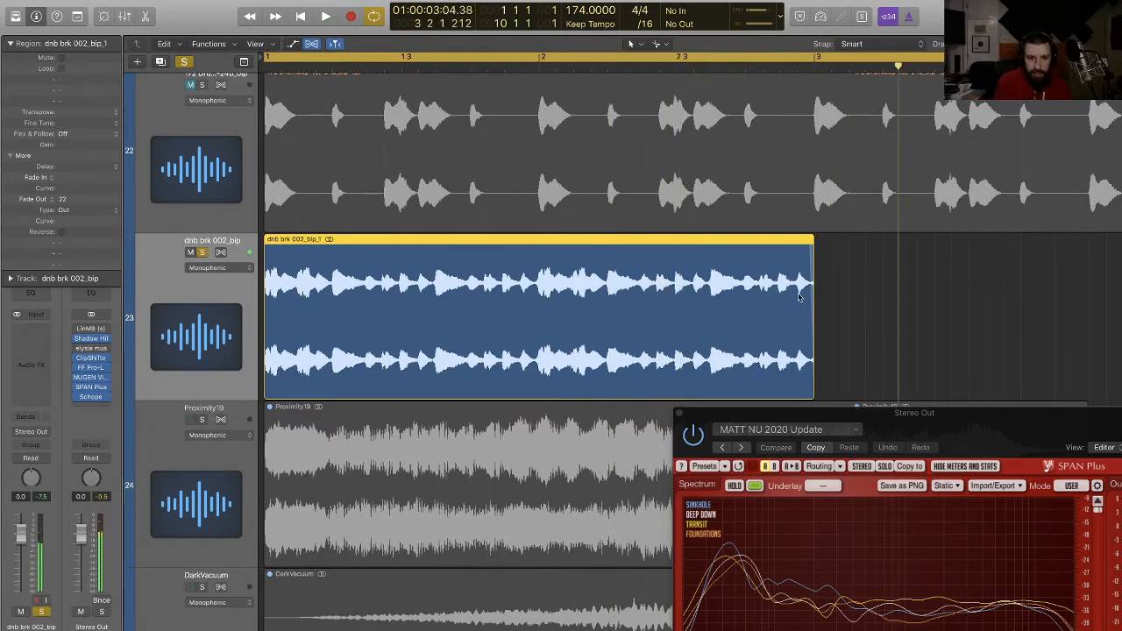
key(ctrl+b)
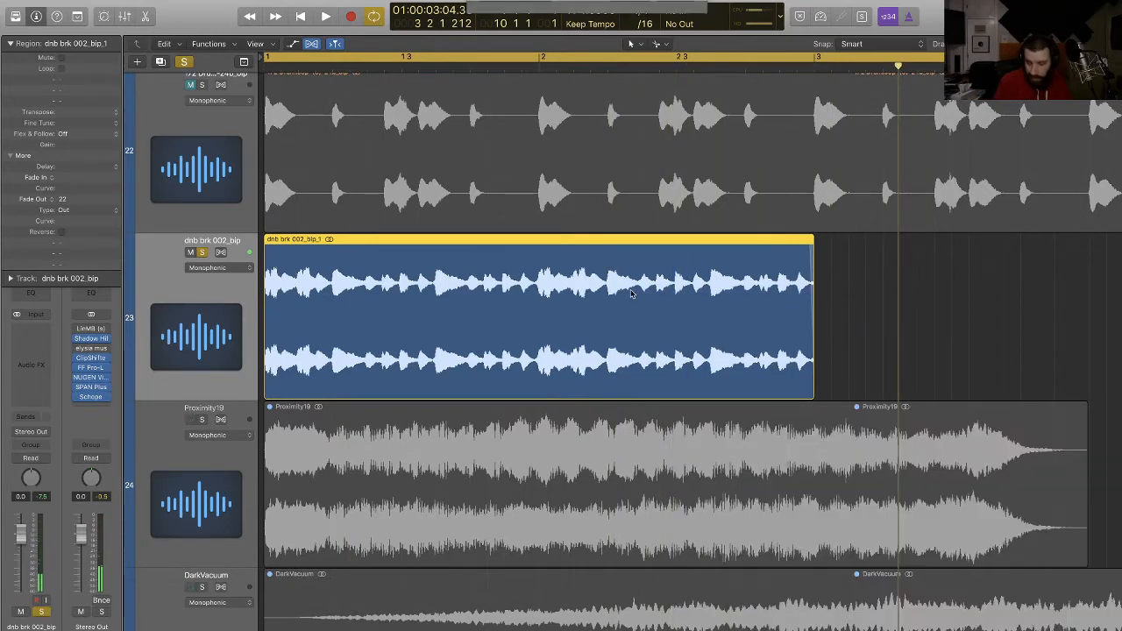
key(Escape)
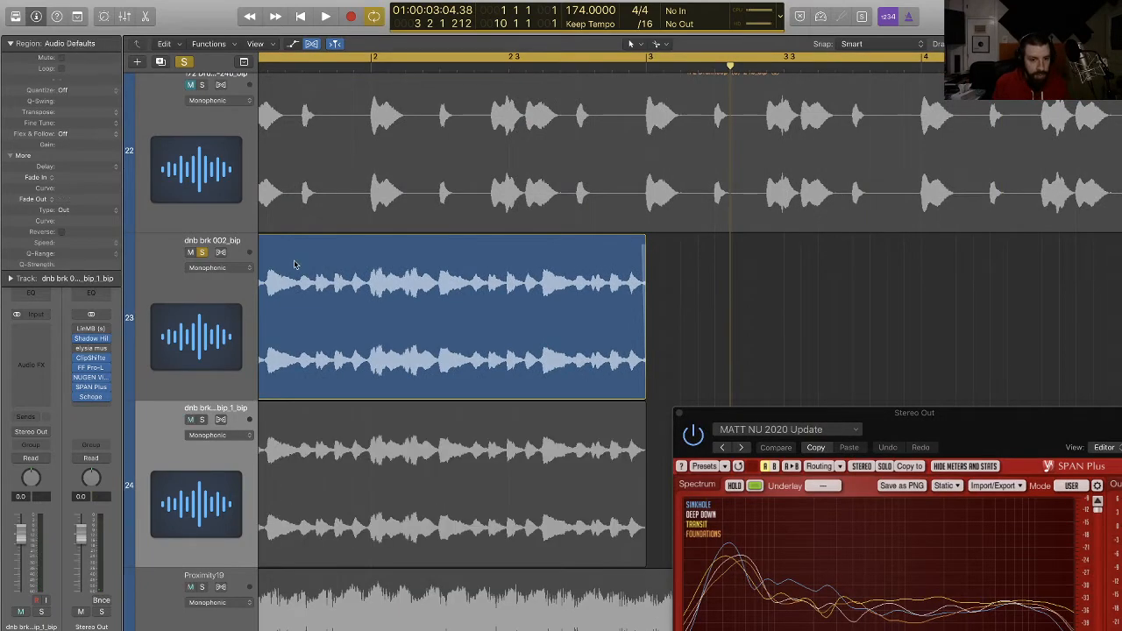
Step: Delete the dnb brk 002_bip_1 source region and its track, keeping only the newest bounce
scroll(232, 275, left, 5)
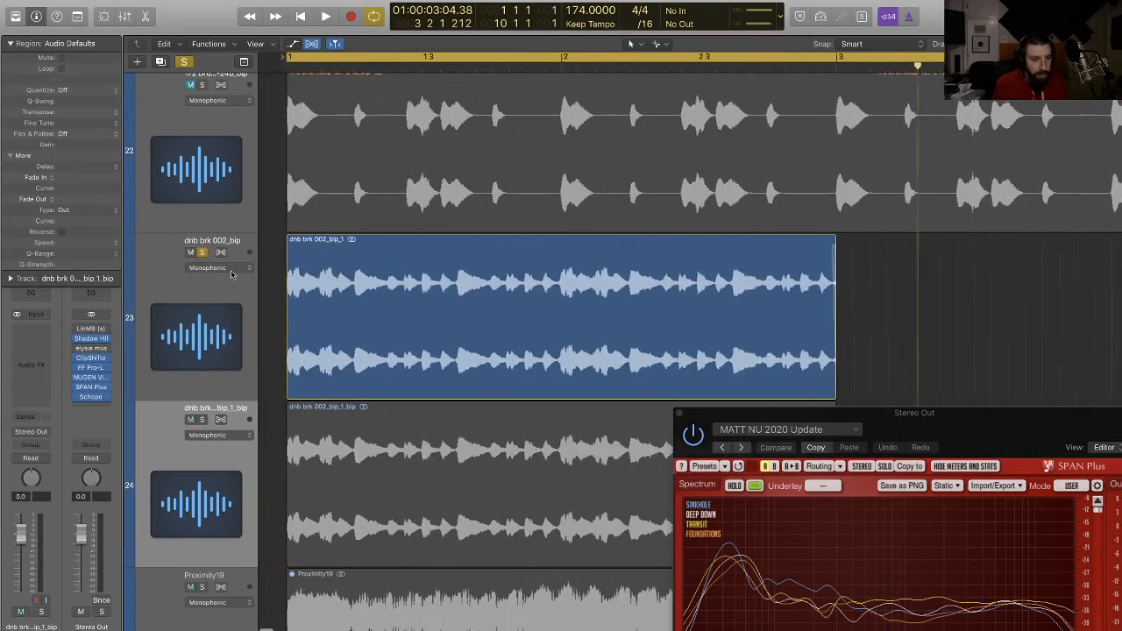
click(193, 281)
key(BackSpace)
key(BackSpace)
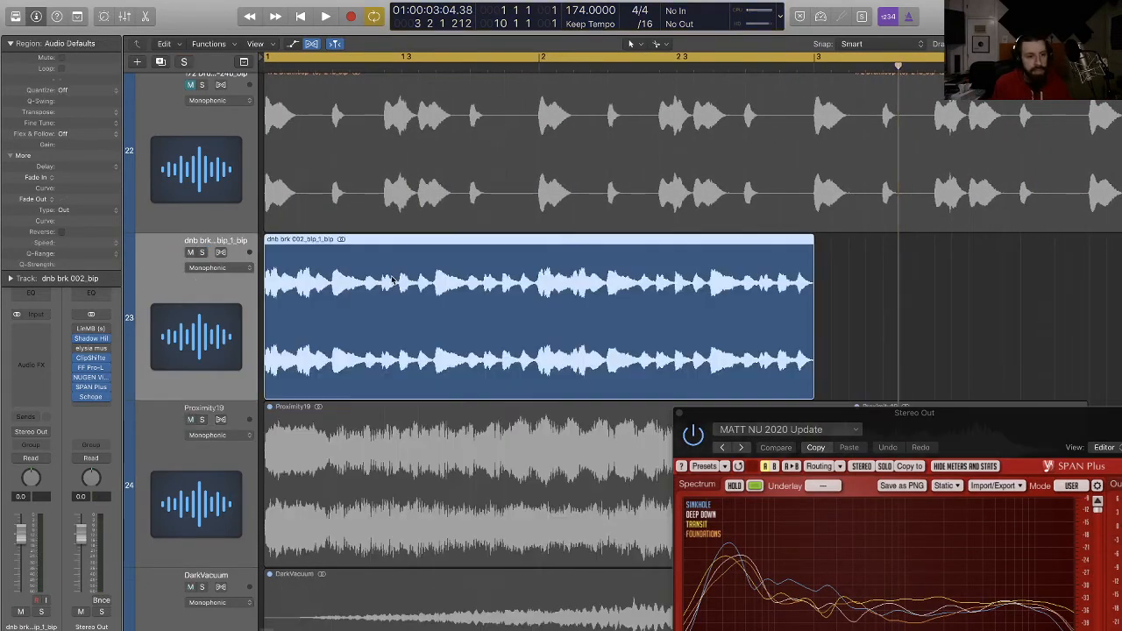
Step: Mute the dnb brk 002_bip_1_bip track
key(super+Left)
key(super+Left)
key(super+Up)
key(super+Up)
key(super+Up)
key(super+Up)
key(super+Up)
key(super+Up)
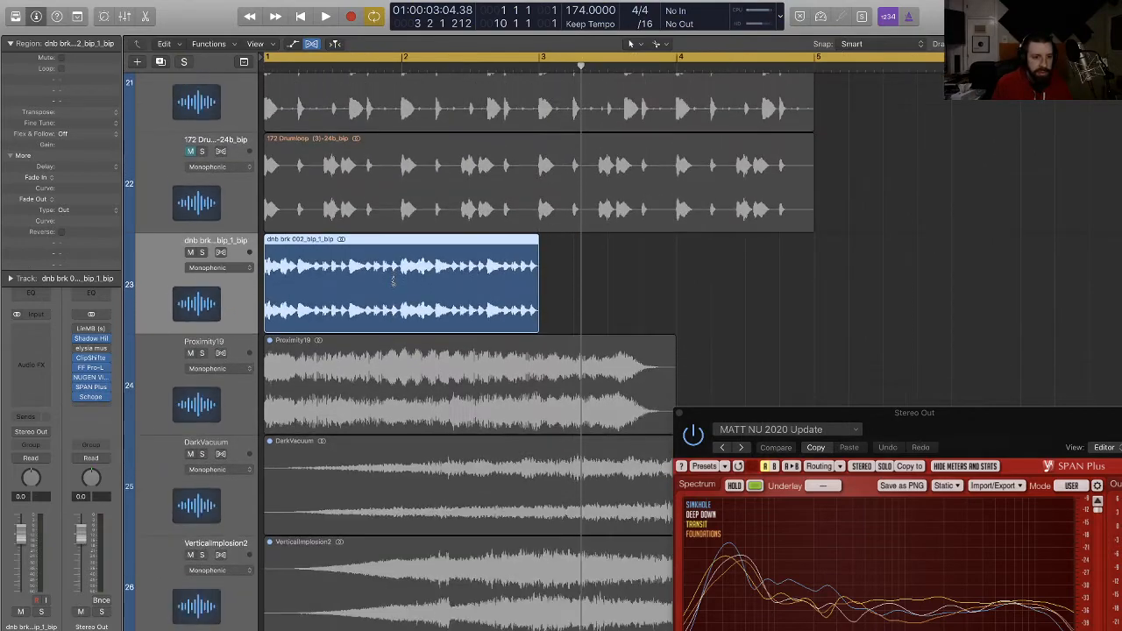
key(super+Up)
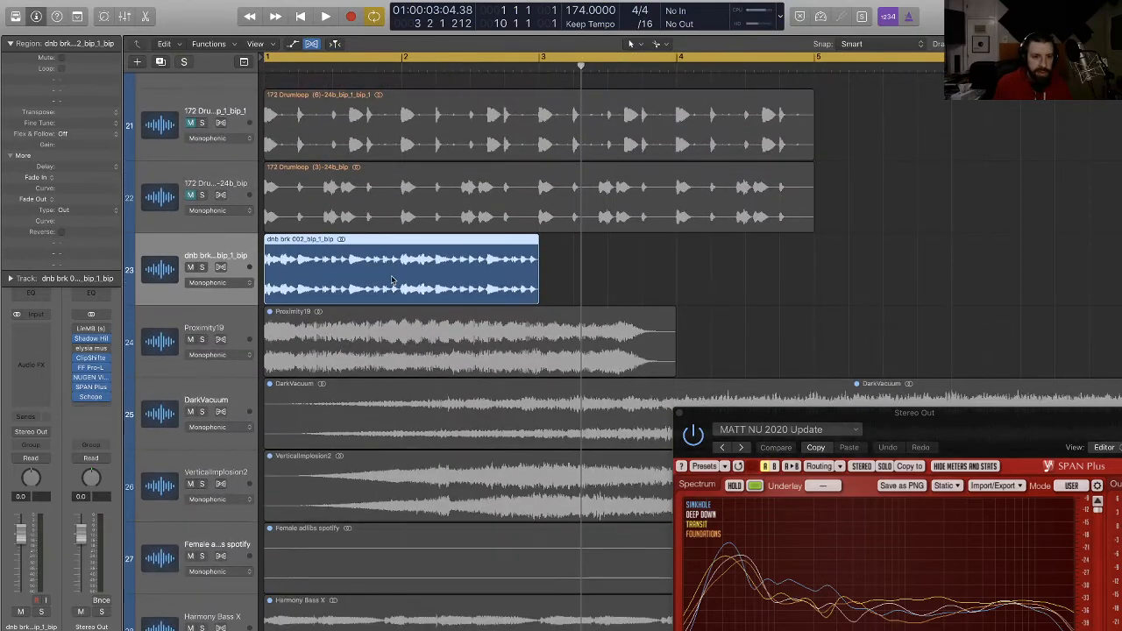
click(190, 268)
Step: Solo the 172 Drumloop (6) track, play it with the SPAN Plus analyser moved fully into view, and unsolo it
scroll(388, 309, down, 4)
scroll(392, 304, up, 3)
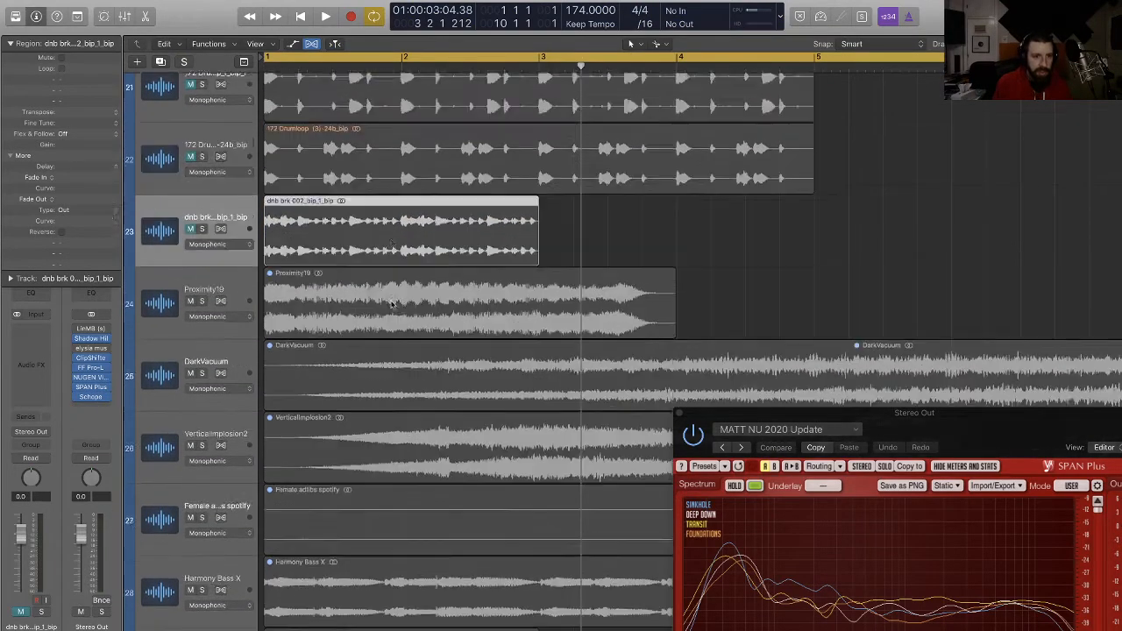
scroll(392, 304, up, 2)
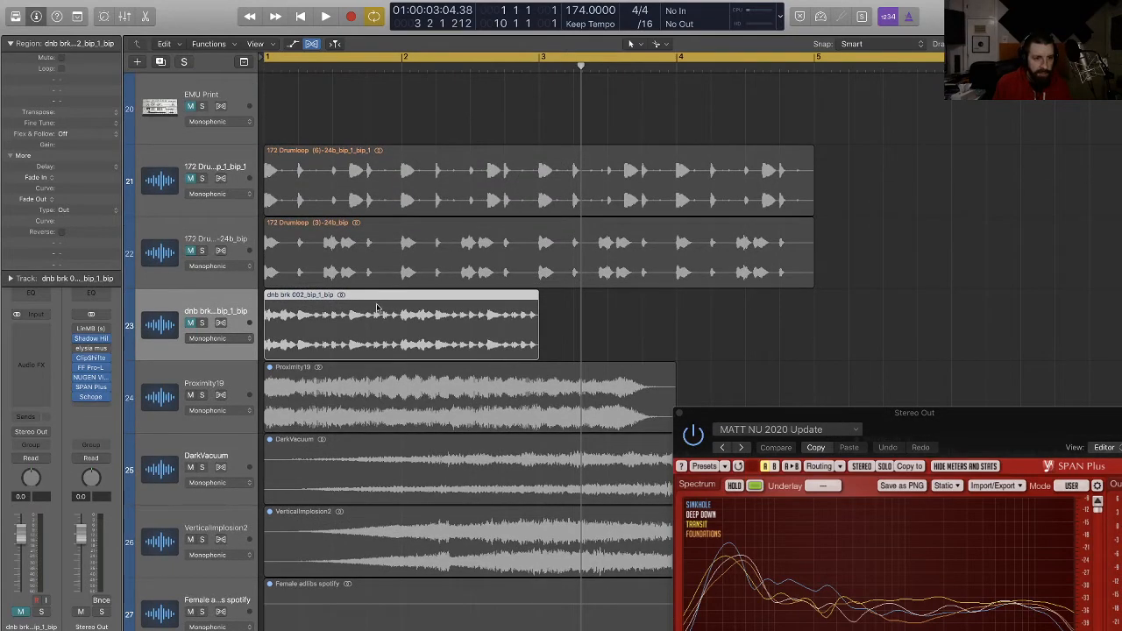
scroll(377, 305, down, 2)
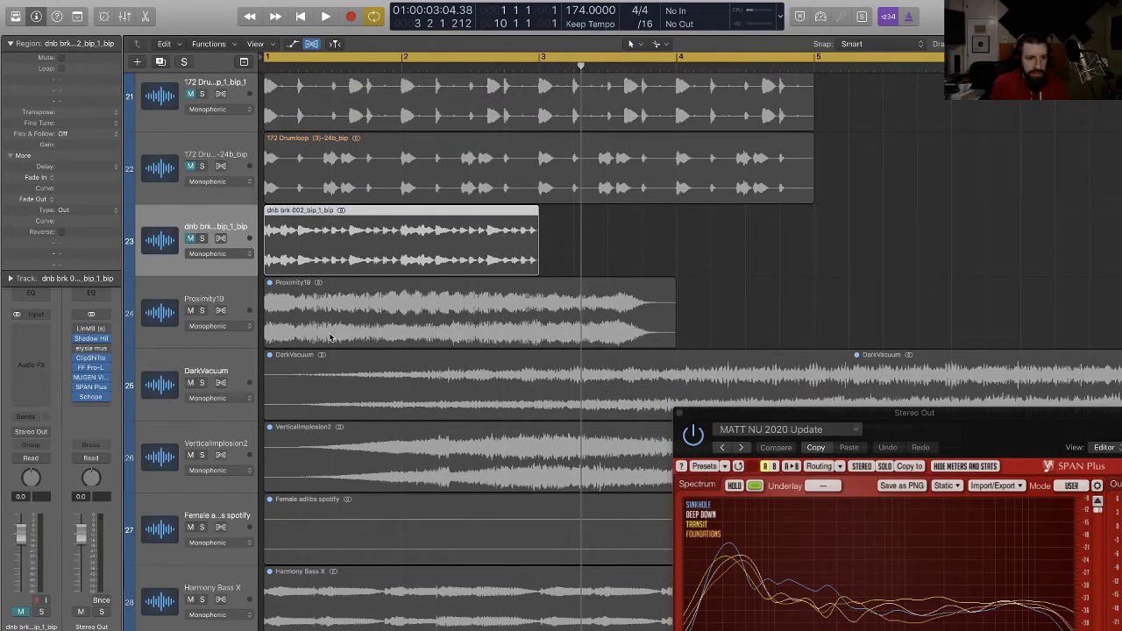
scroll(446, 254, up, 1)
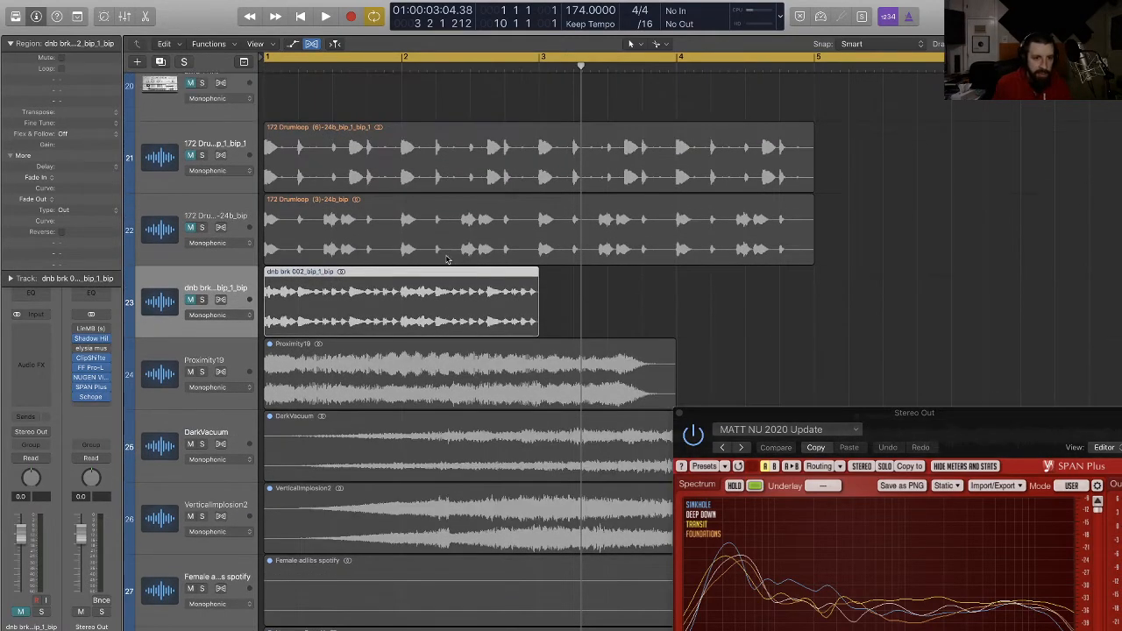
click(201, 155)
key(space)
drag(904, 426, 883, 163)
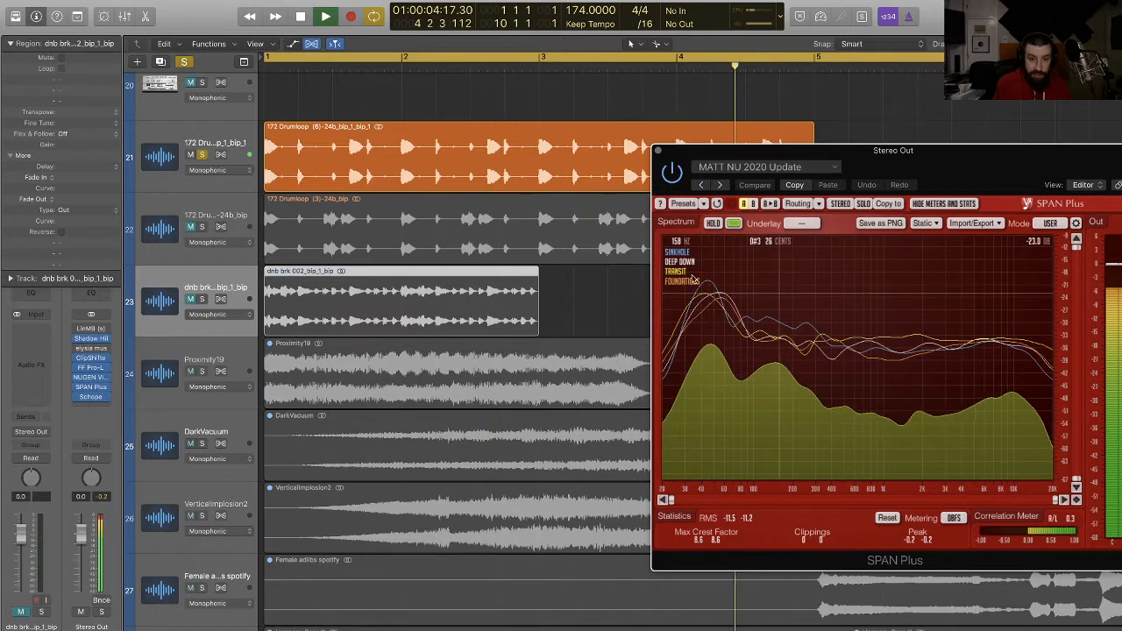
key(space)
click(201, 155)
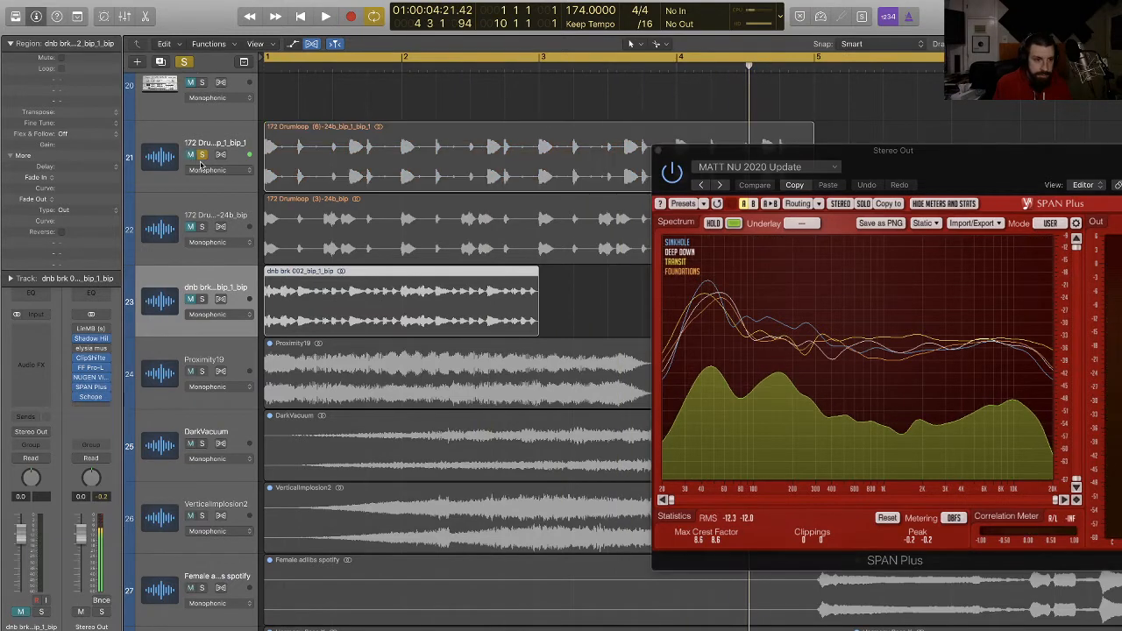
Step: Solo the 172 Drumloop (3) track and play it from bar 1 to check its low end in SPAN Plus
click(202, 227)
key(space)
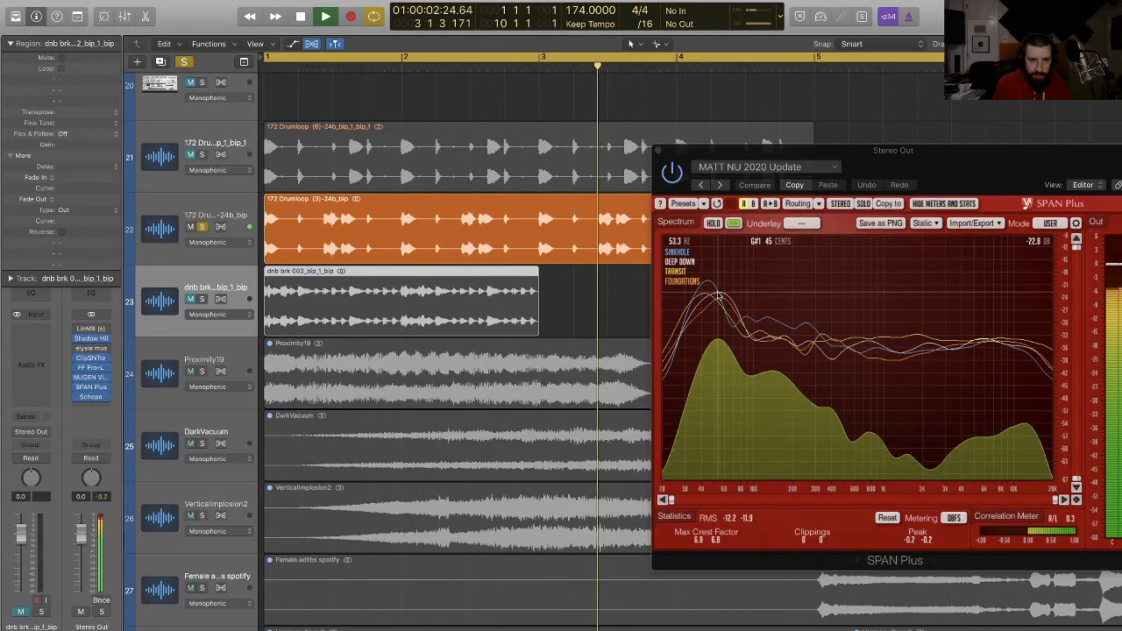
key(space)
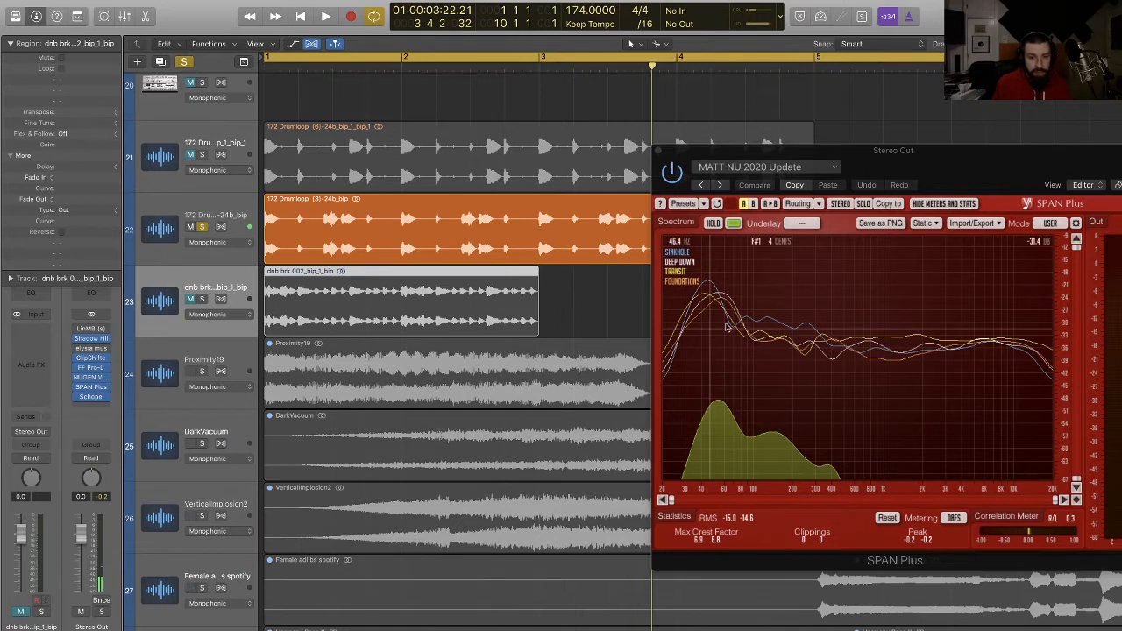
key(Return)
key(space)
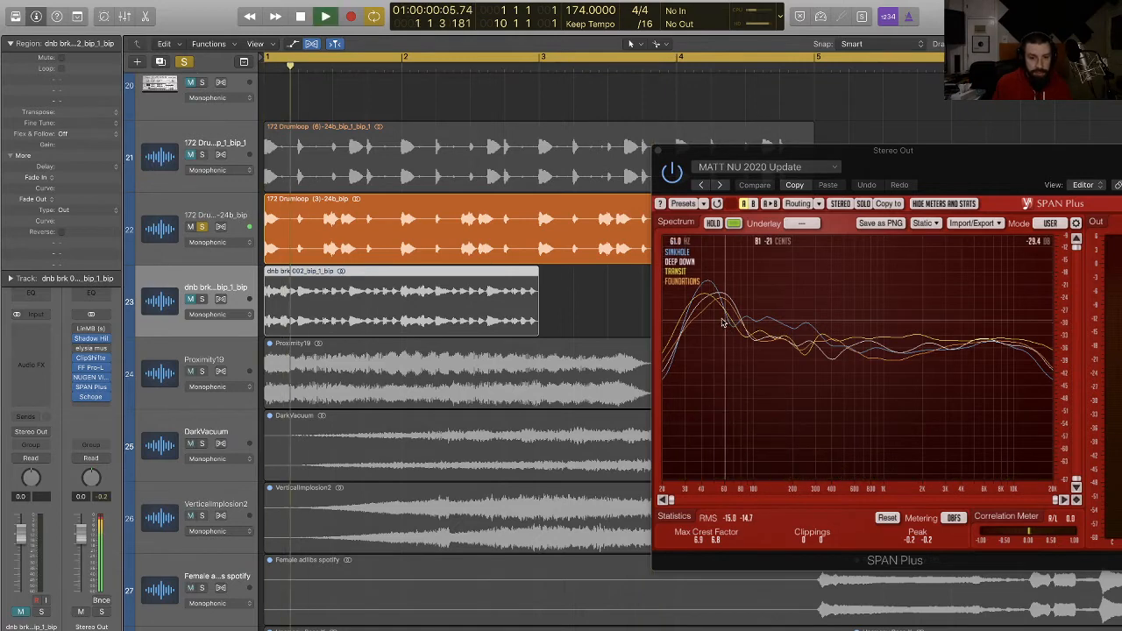
key(space)
Step: Insert a stereo SoundShifter Pitch plug-in on the 172 Drumloop (3) track
click(208, 254)
click(43, 362)
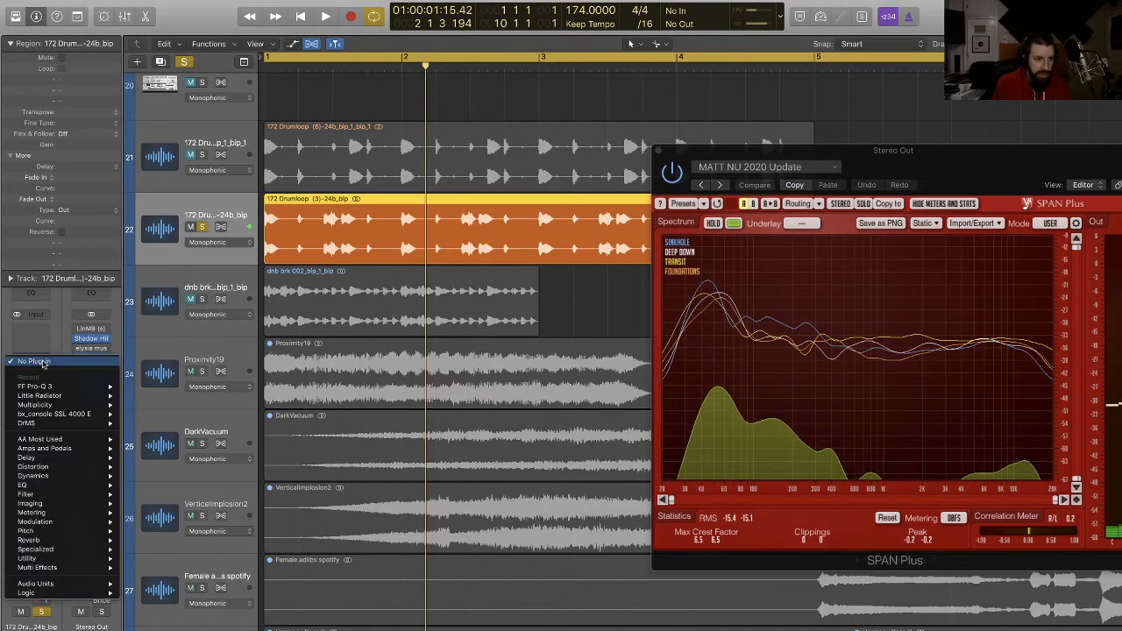
mouse_move(62, 439)
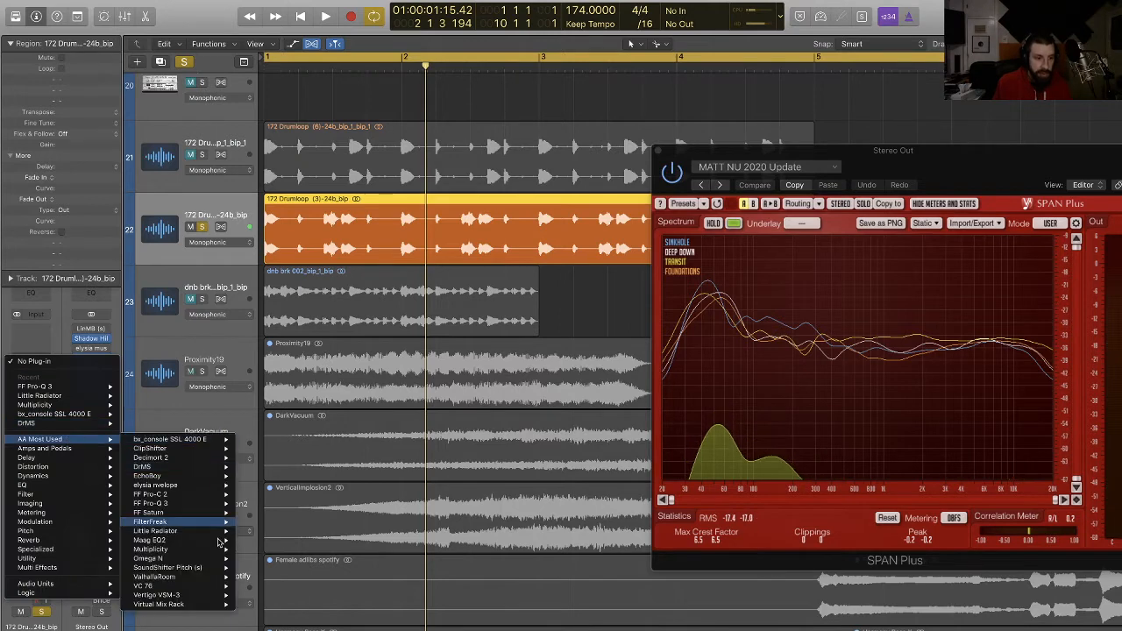
mouse_move(219, 569)
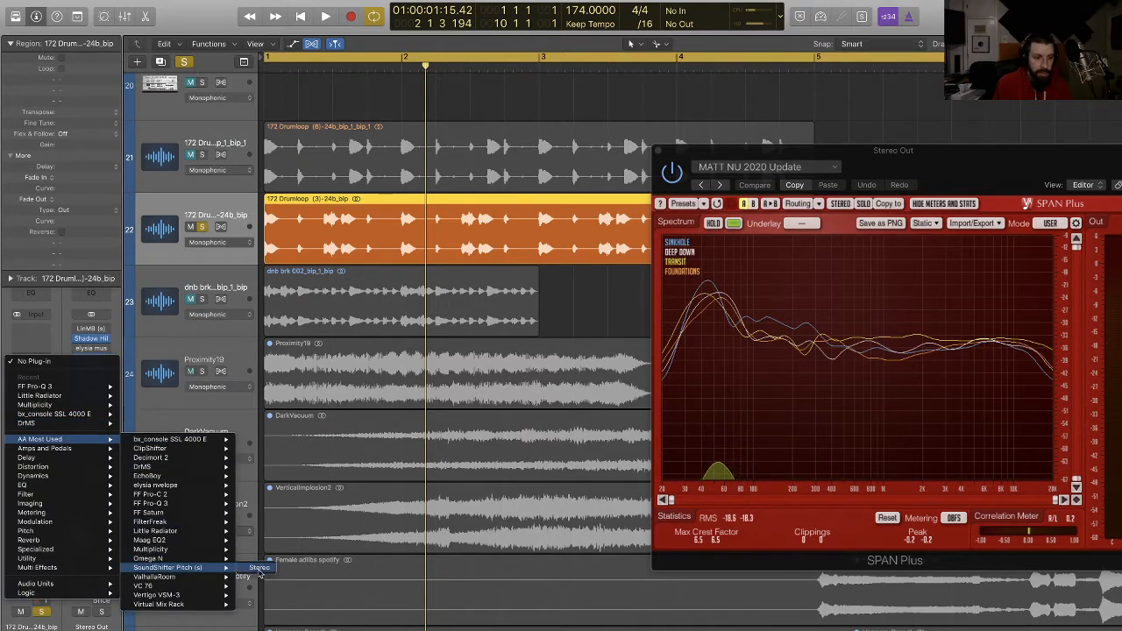
click(259, 568)
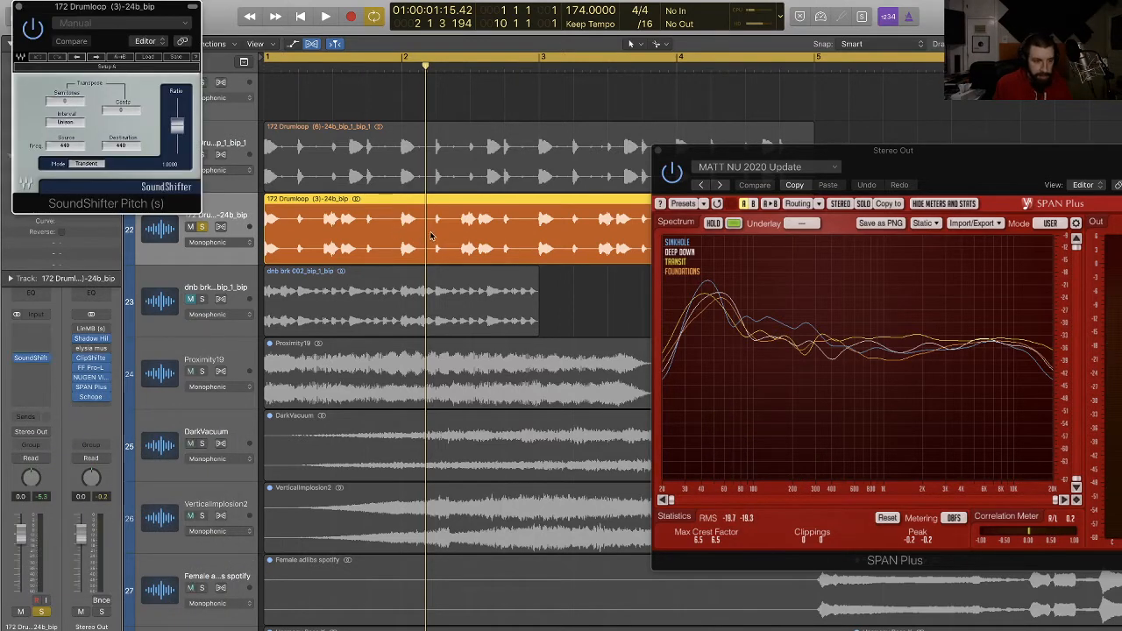
Step: Transpose 172 Drumloop (3) by -2 semitones in SoundShifter Pitch, play it against the spectrum references and close the plug-in
drag(130, 10, 491, 260)
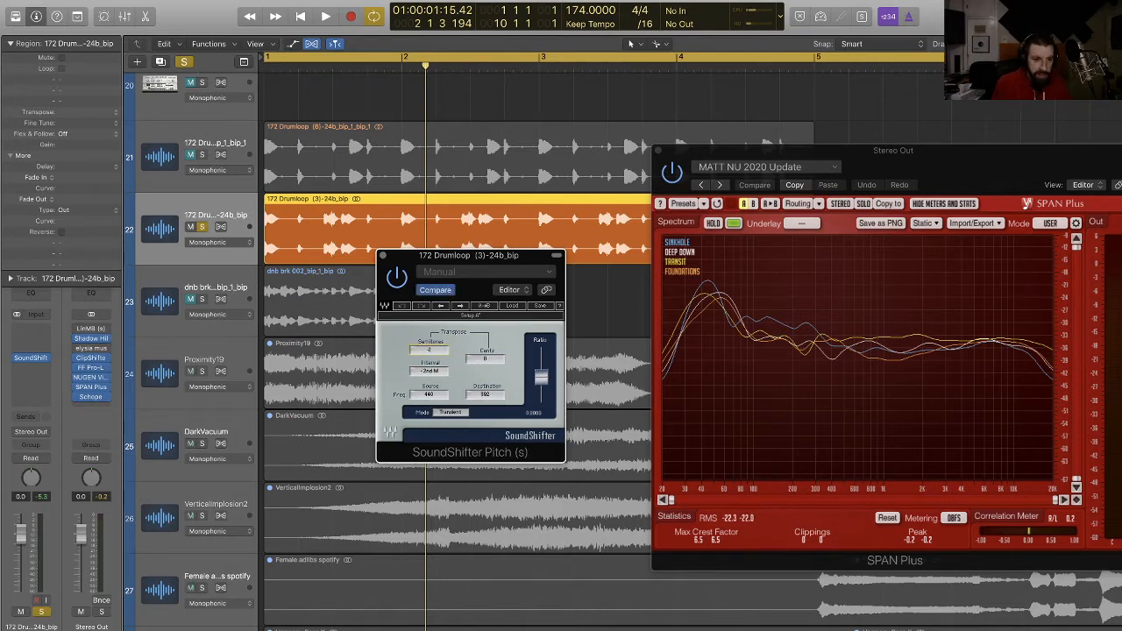
key(space)
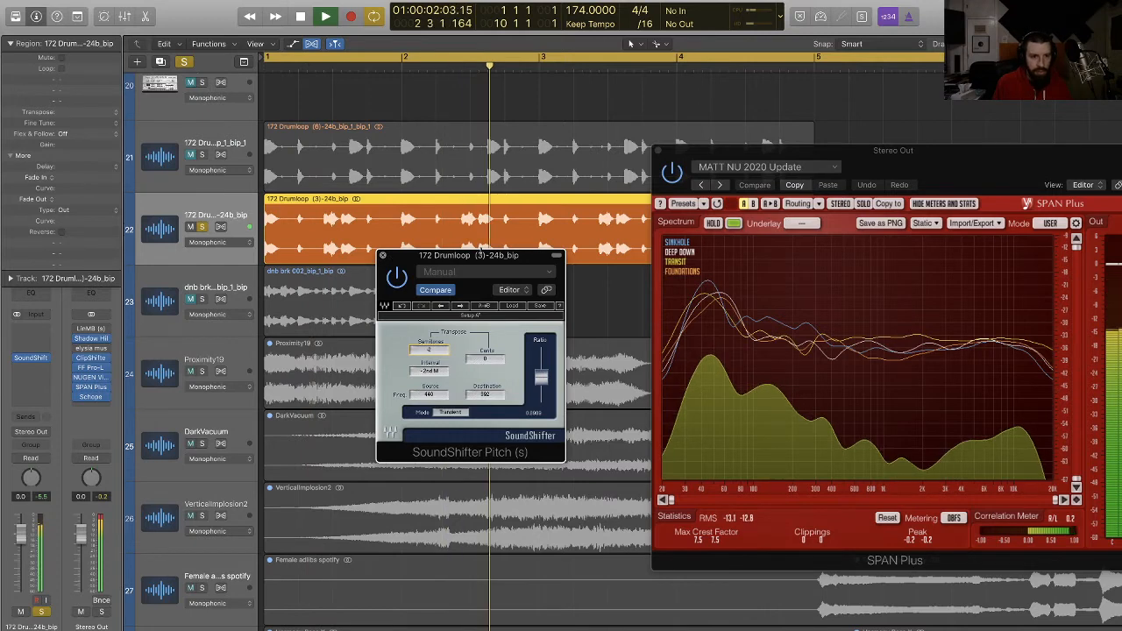
click(383, 255)
key(super+Left)
key(super+Left)
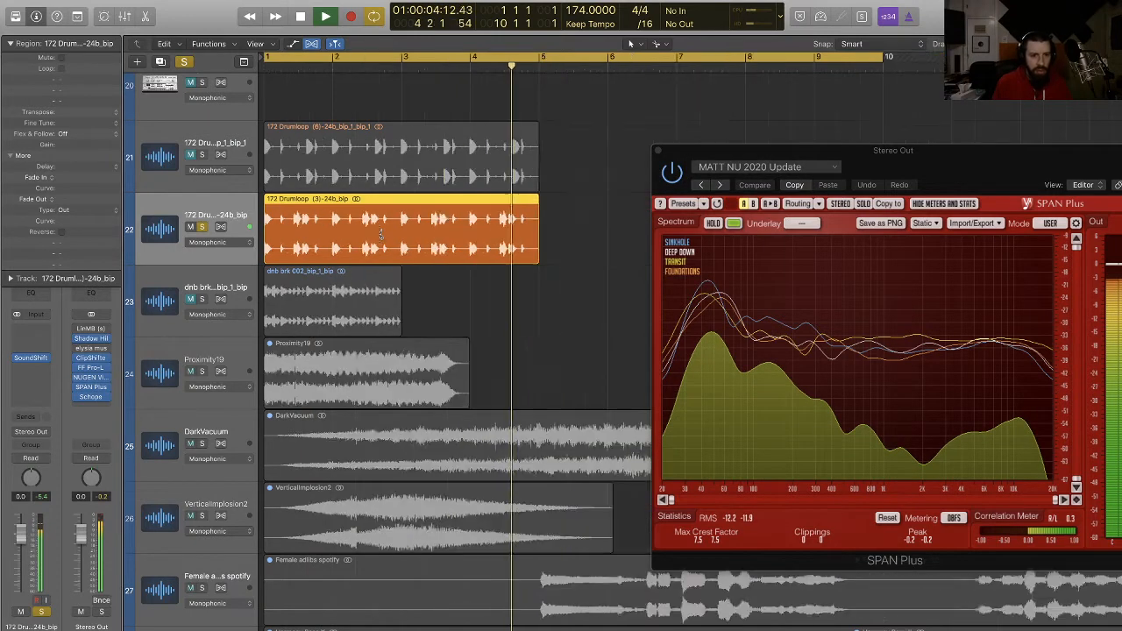
key(super+Up)
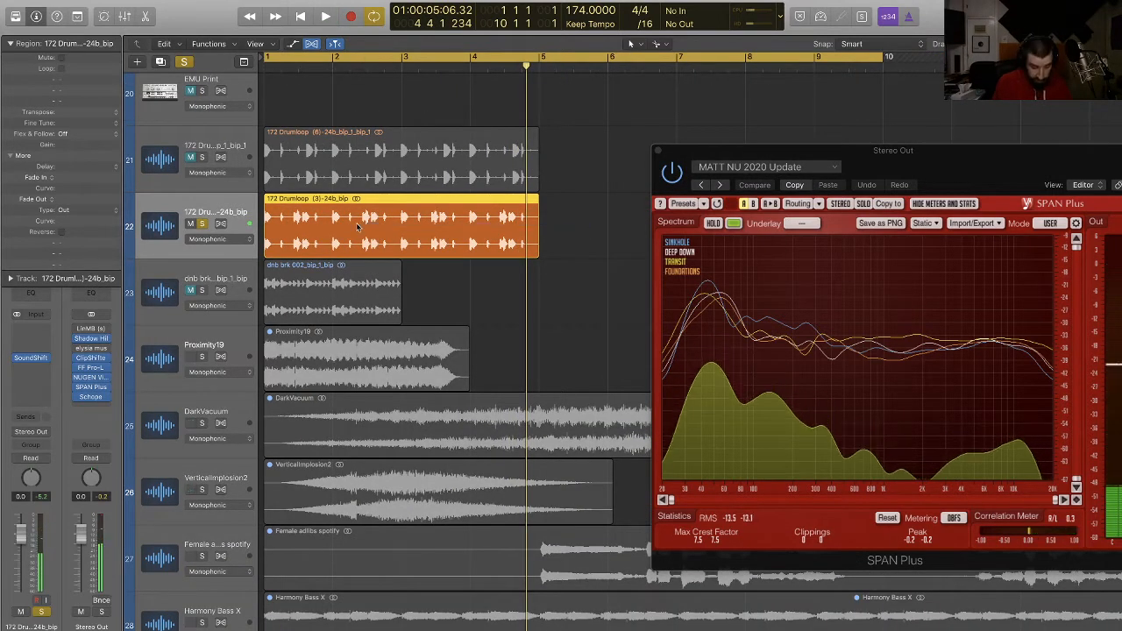
Step: Bounce the 172 Drumloop (3) region in place to a new track named "Break -2", and delete the original region with its track
key(ctrl+b)
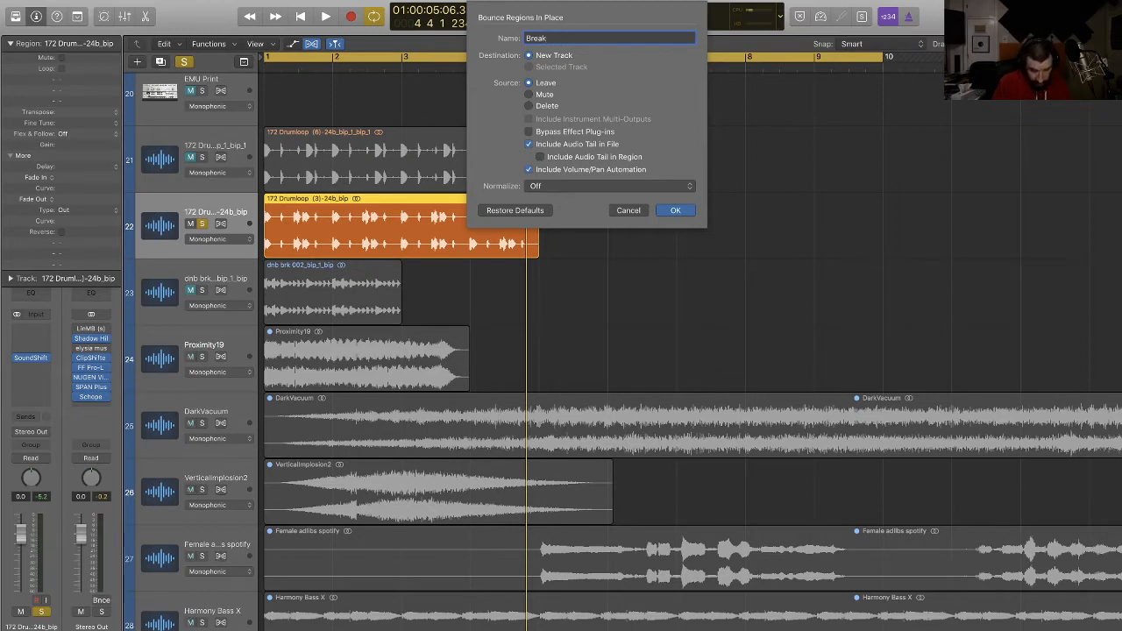
key(Return)
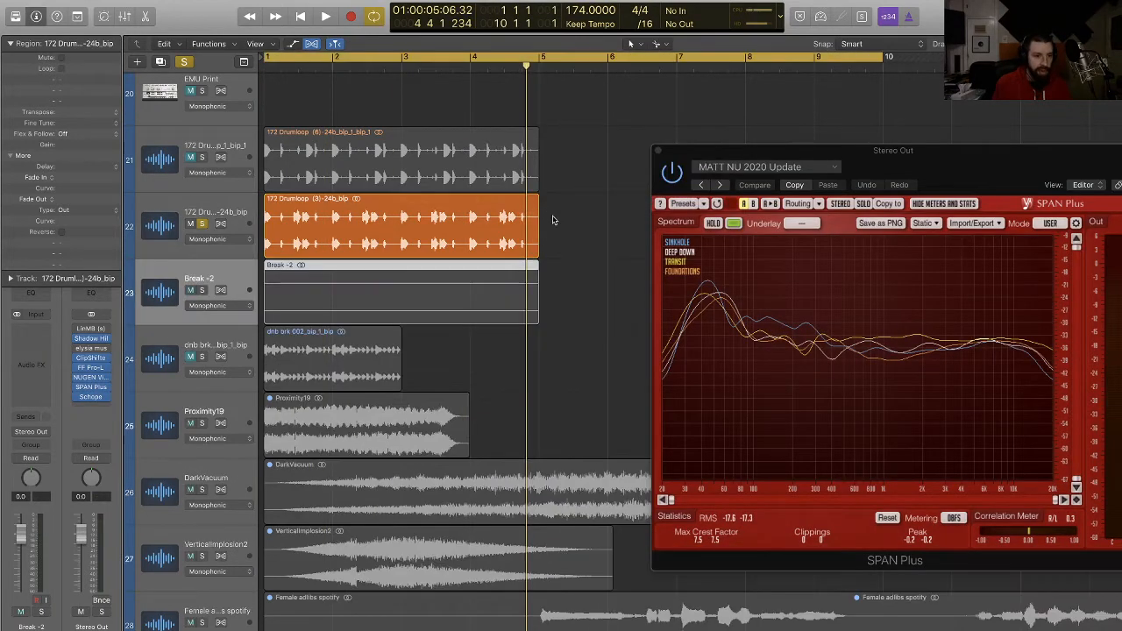
click(211, 206)
key(Delete)
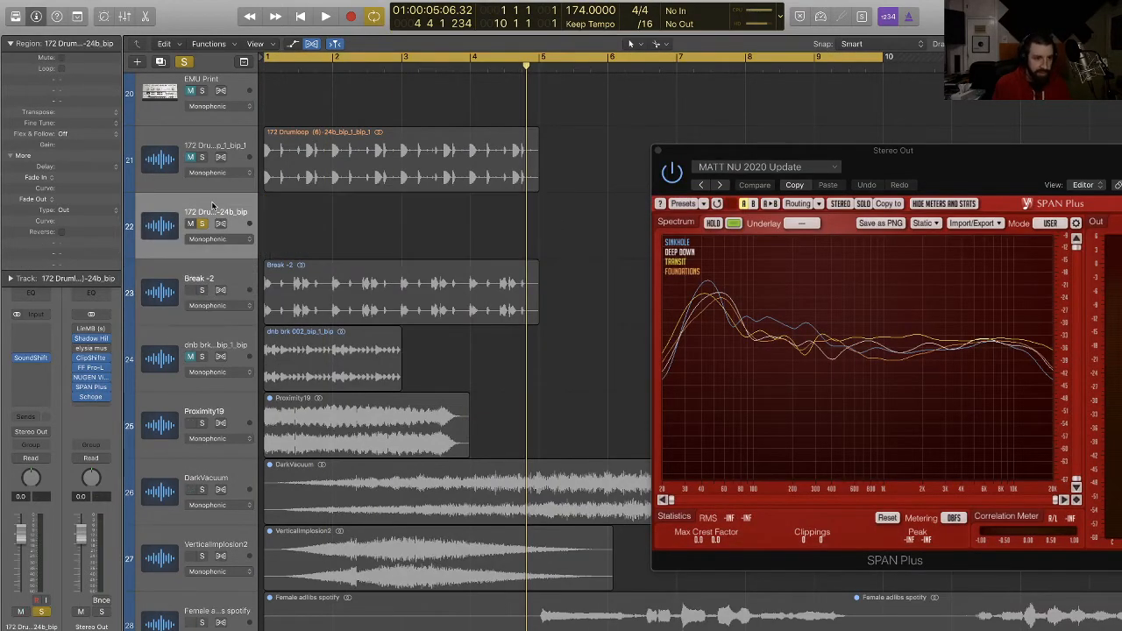
key(Delete)
Step: Solo the Break -2 track and play it to compare its low end with the reference spectra in SPAN Plus
click(201, 226)
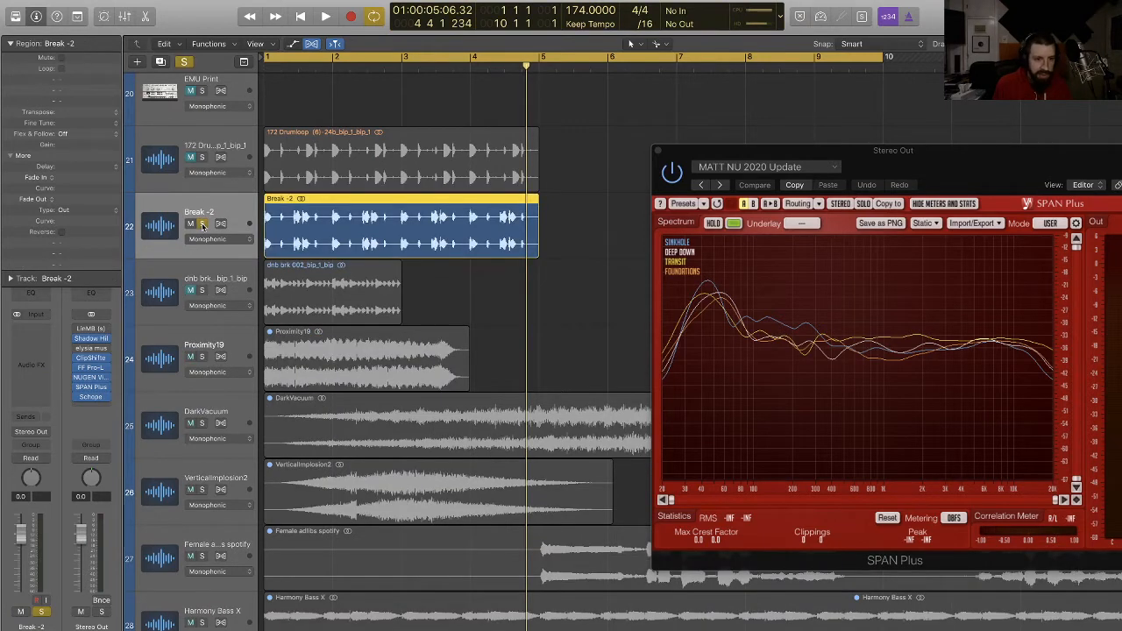
key(space)
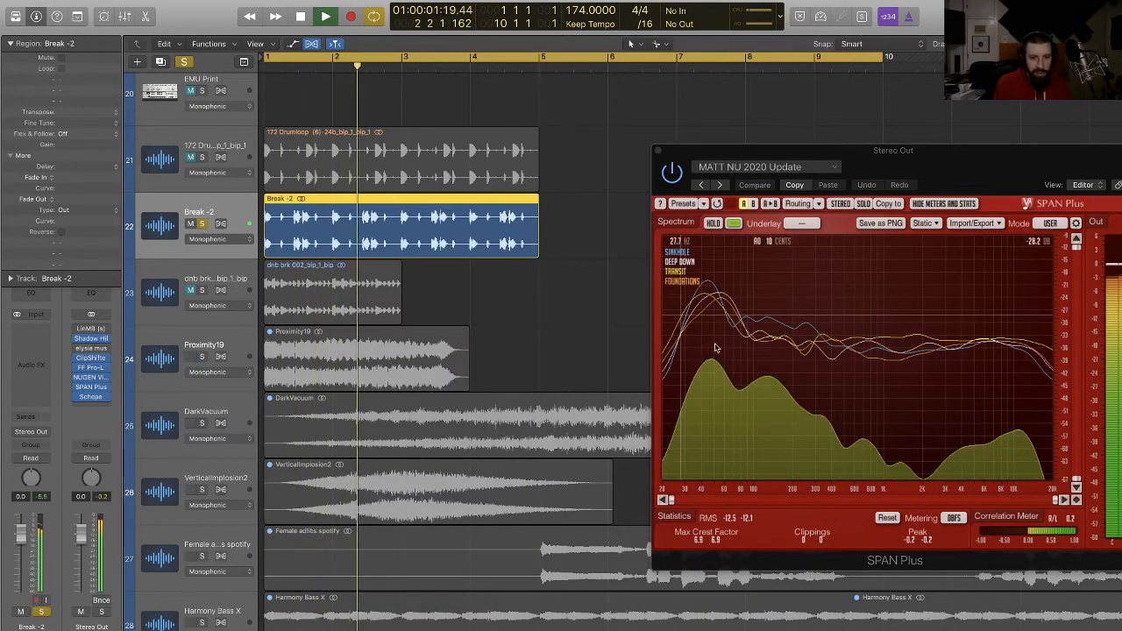
key(space)
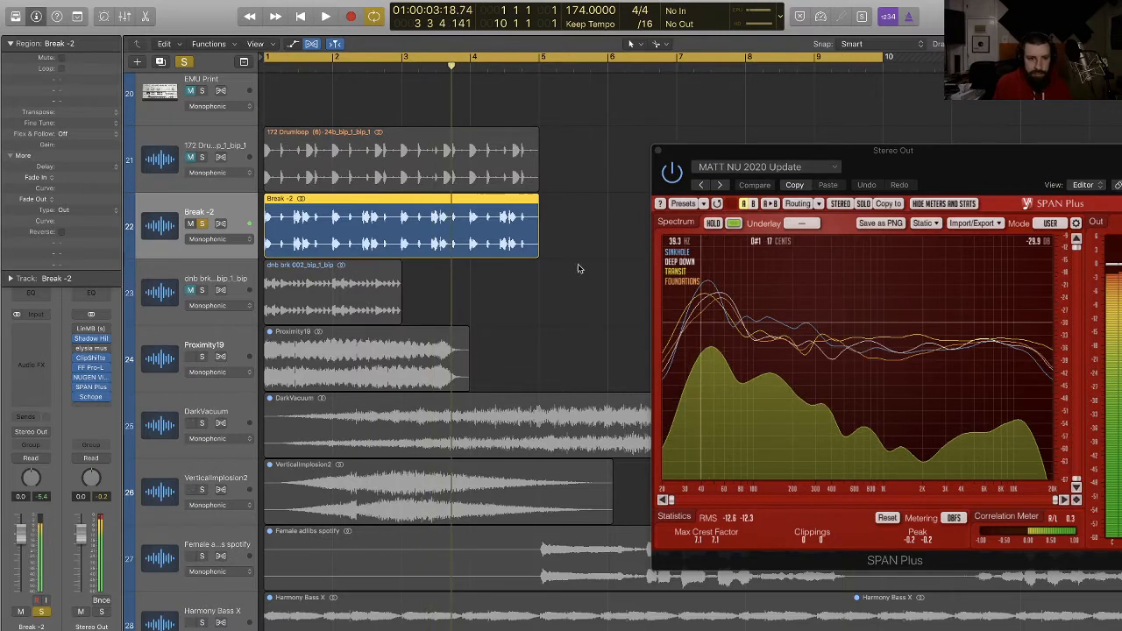
Step: Solo the 172 Drumloop track together with Break -2 and play both loops
click(578, 268)
click(202, 158)
key(space)
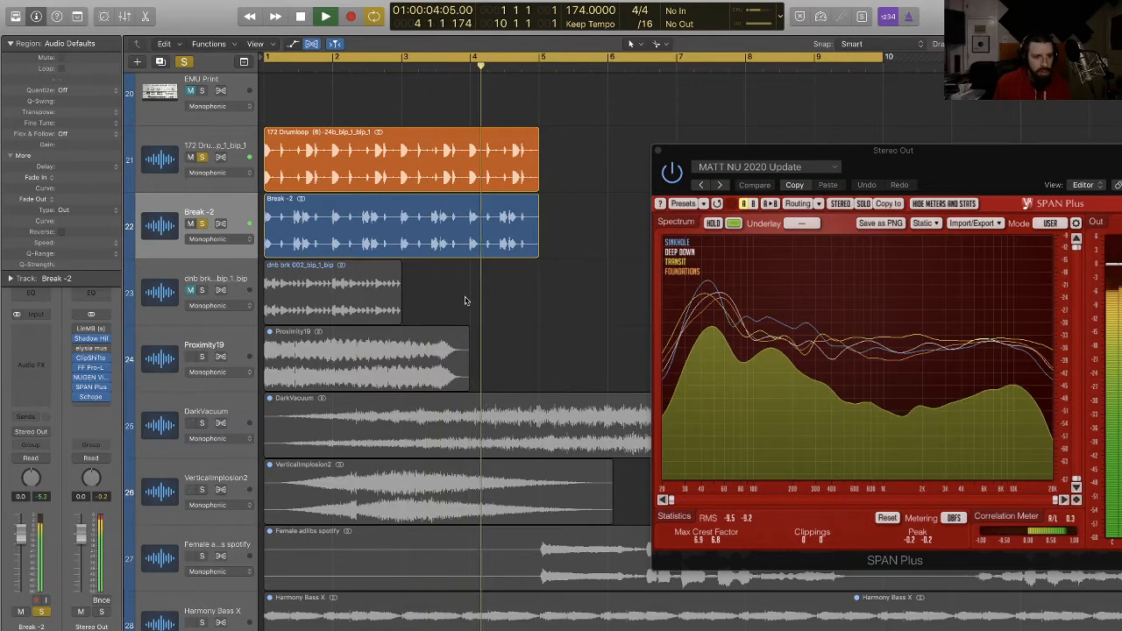
key(space)
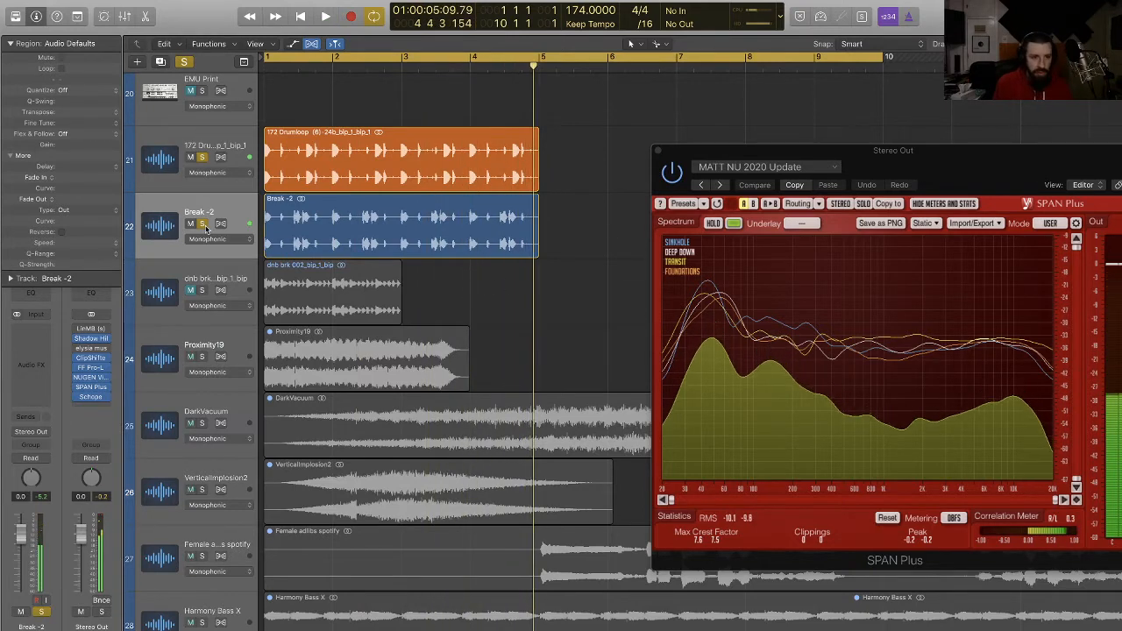
Step: Turn off solo on the Break -2 and 172 Drumloop tracks and mute both of them
click(202, 224)
click(202, 157)
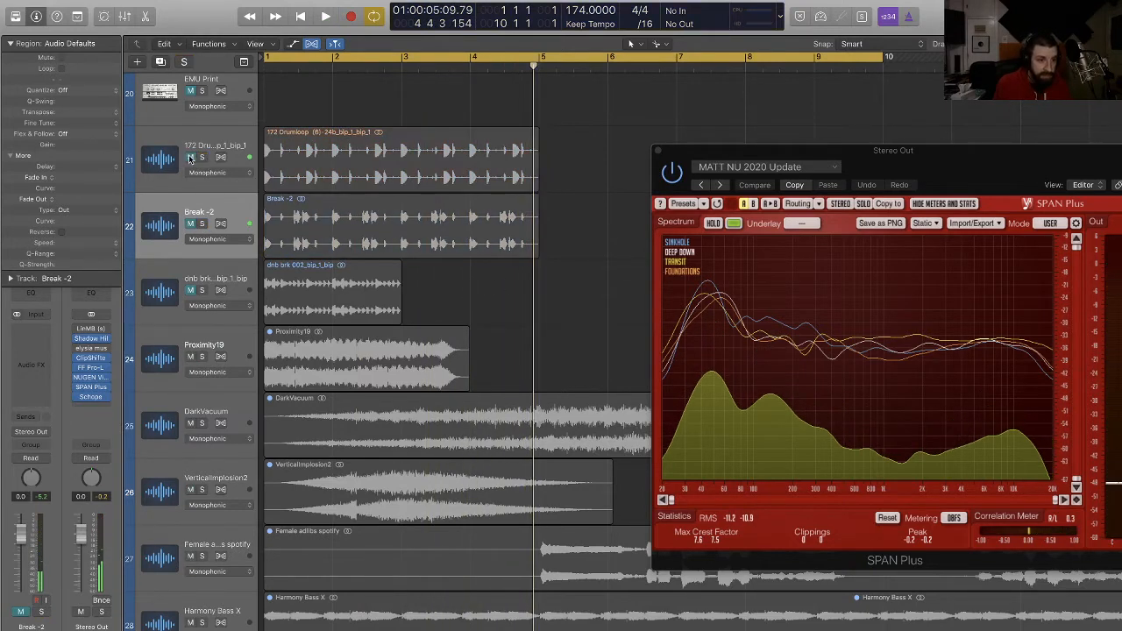
click(202, 157)
click(202, 157)
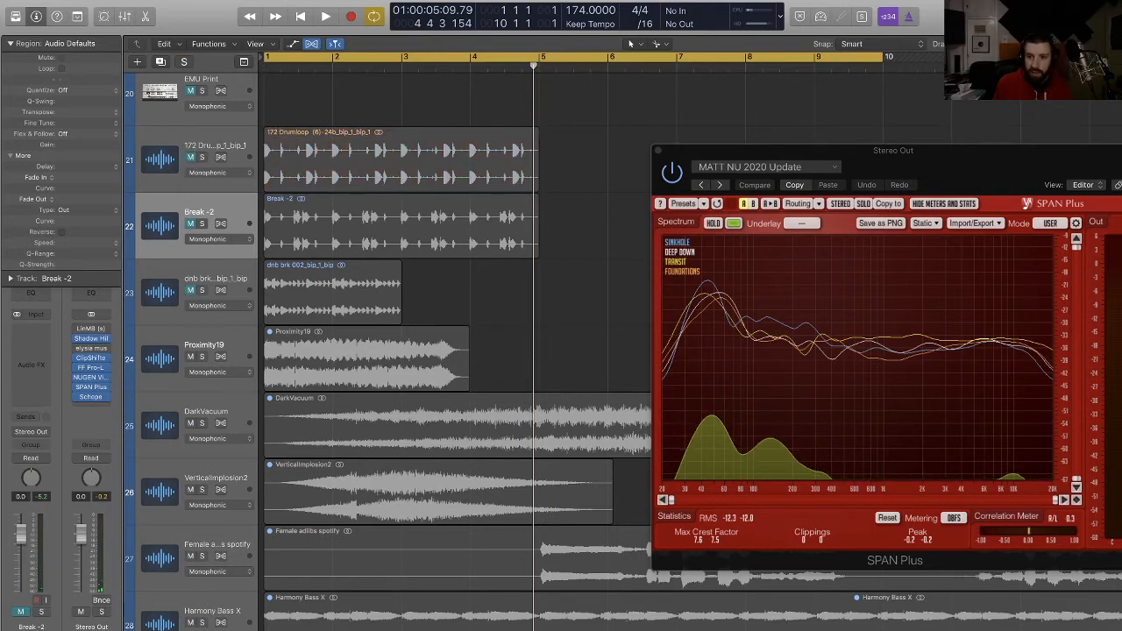
Step: Open the project notes, write down the scale F# G# A B C# D E, and reposition the SPAN Plus window clear of the tracks
click(1066, 15)
drag(993, 159, 640, 227)
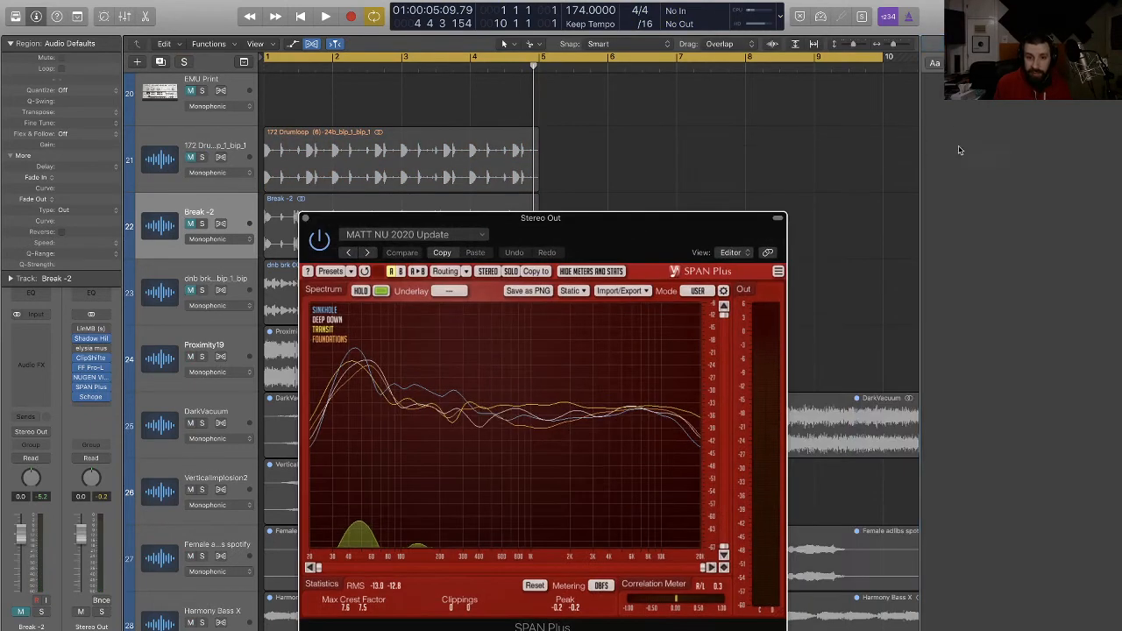
click(955, 128)
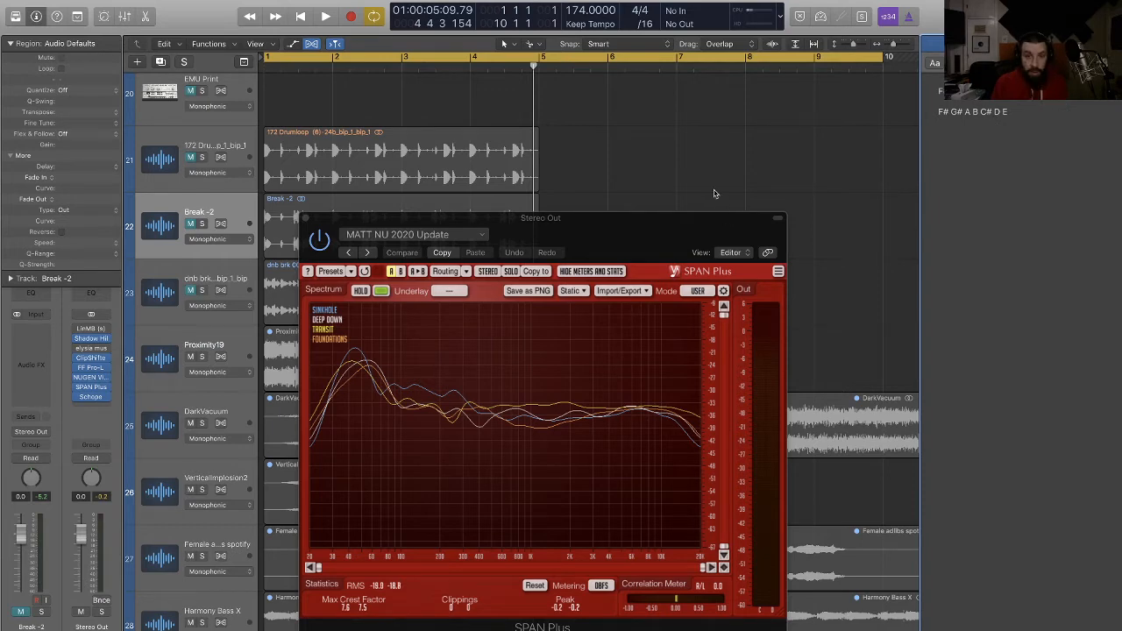
drag(388, 240, 797, 153)
Step: Unmute the Proximity19 region, lower its track volume to -12.0 dB, and play it against the SPAN Plus spectrum
click(235, 340)
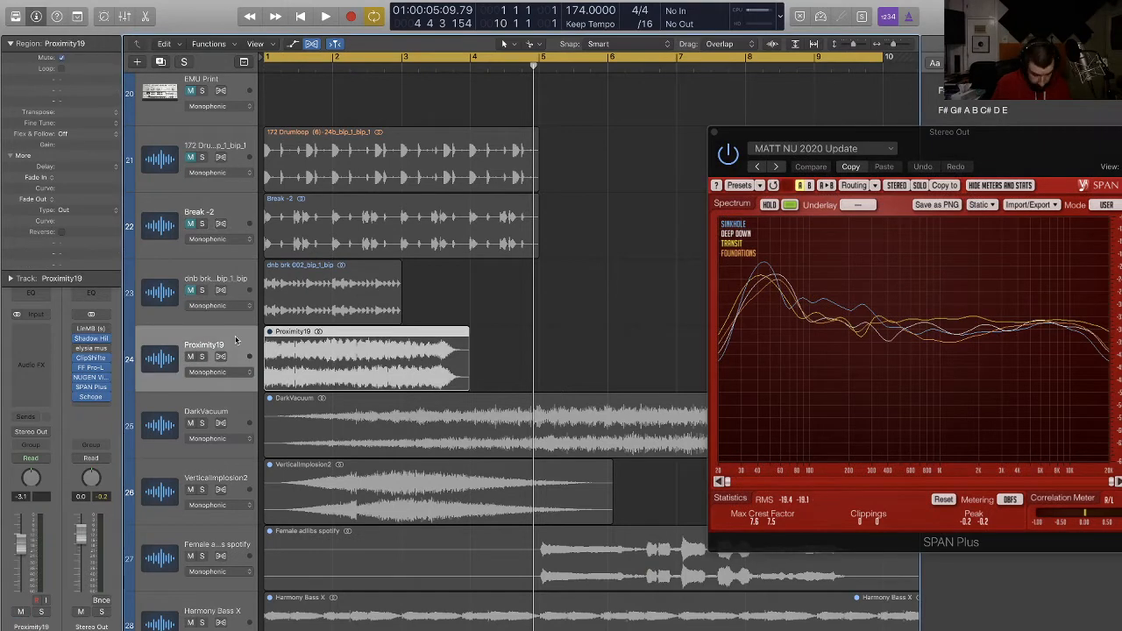
click(235, 340)
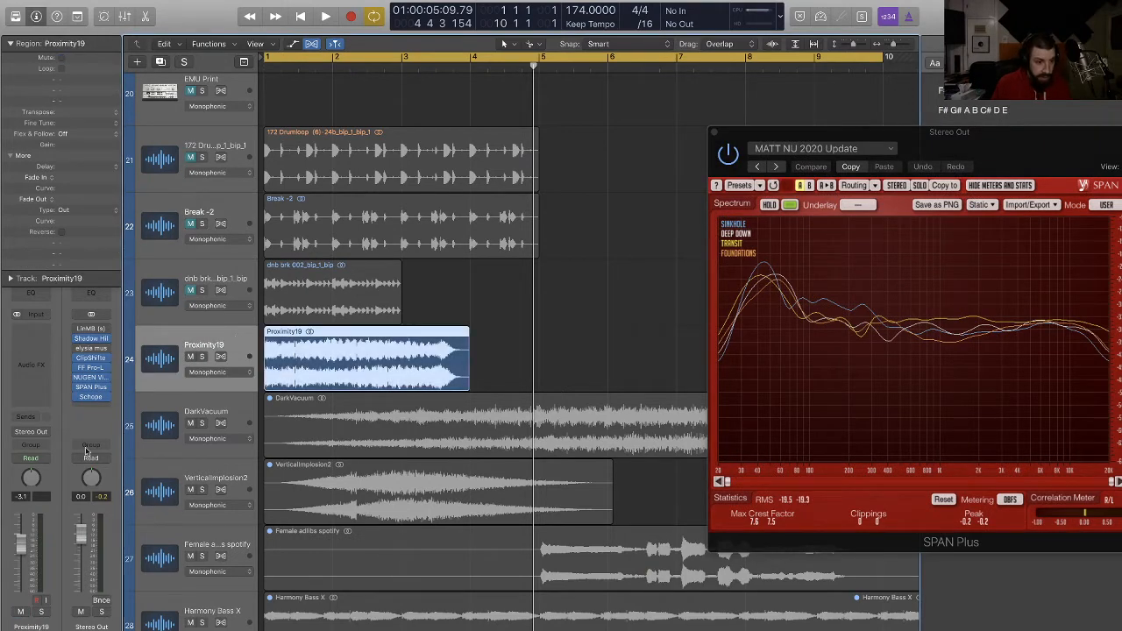
key(space)
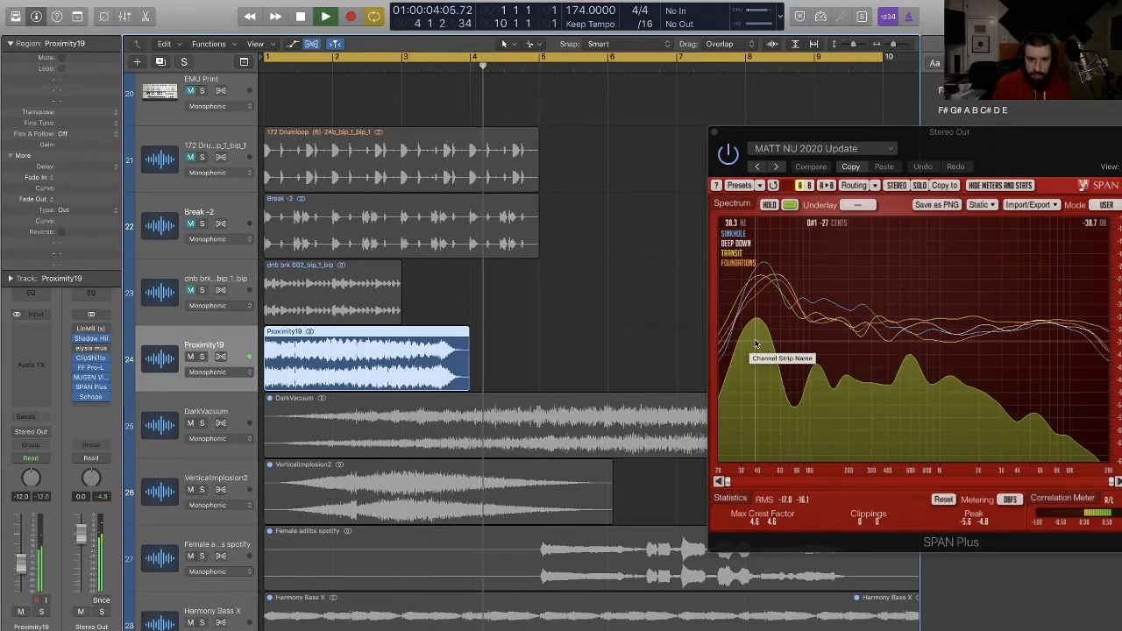
key(Return)
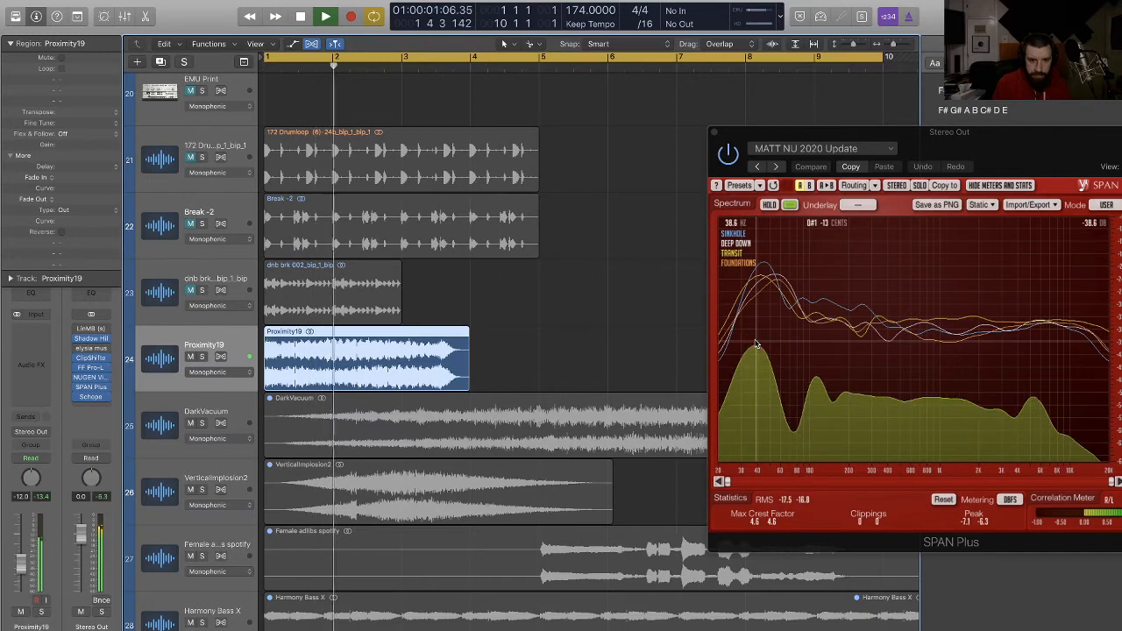
key(space)
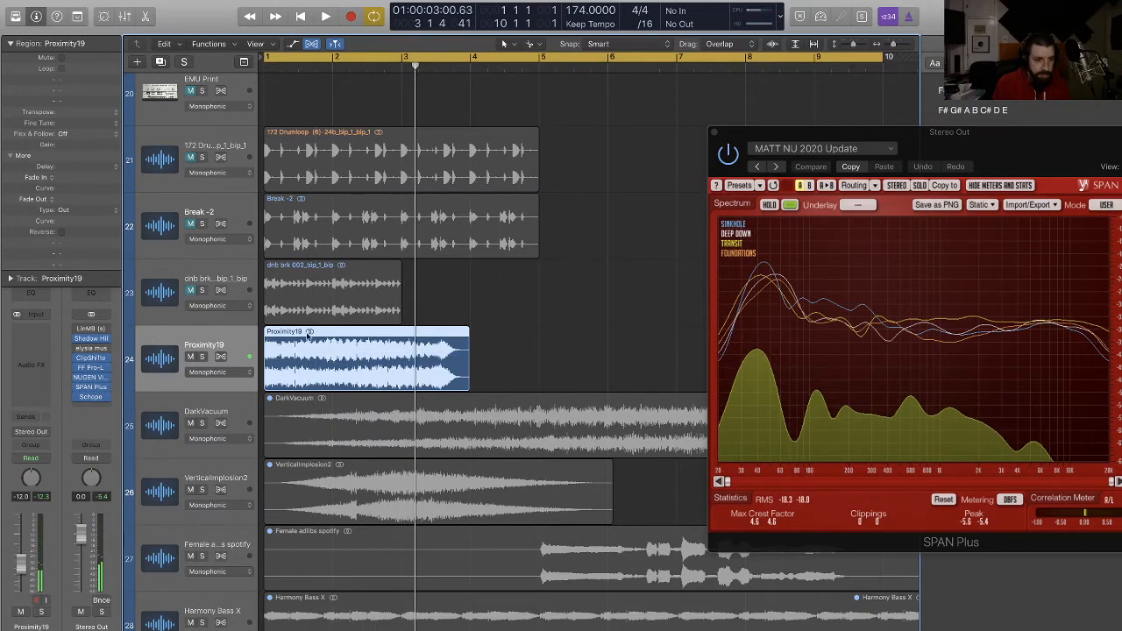
Step: Insert SoundShifter Pitch on the Proximity19 track with a transposition of -1 semitone and play the region
click(13, 359)
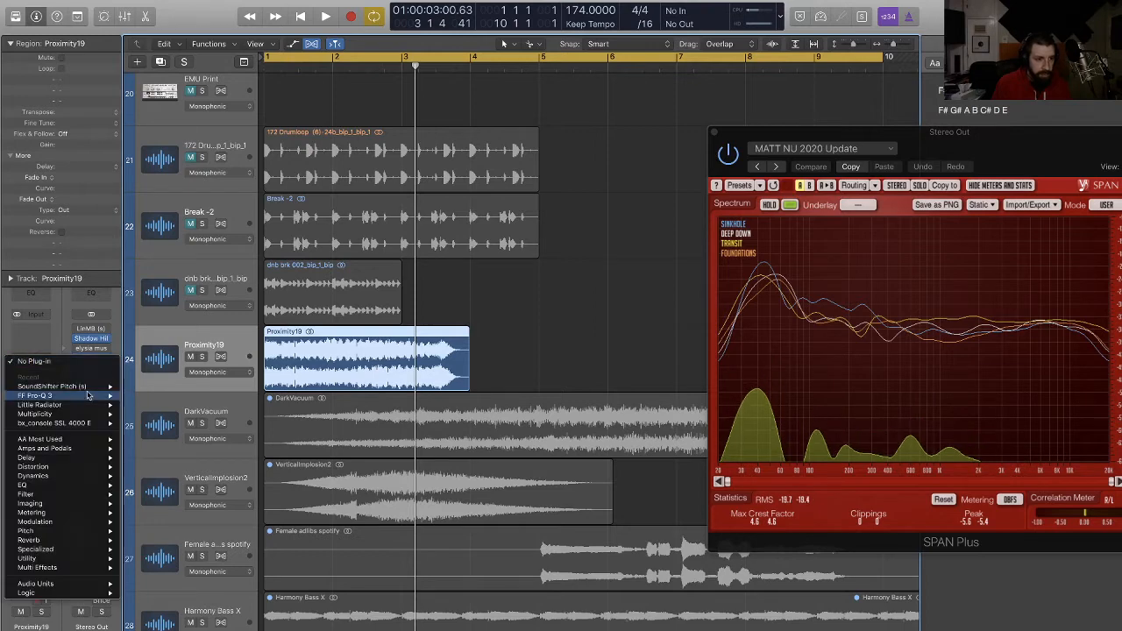
mouse_move(53, 386)
click(140, 387)
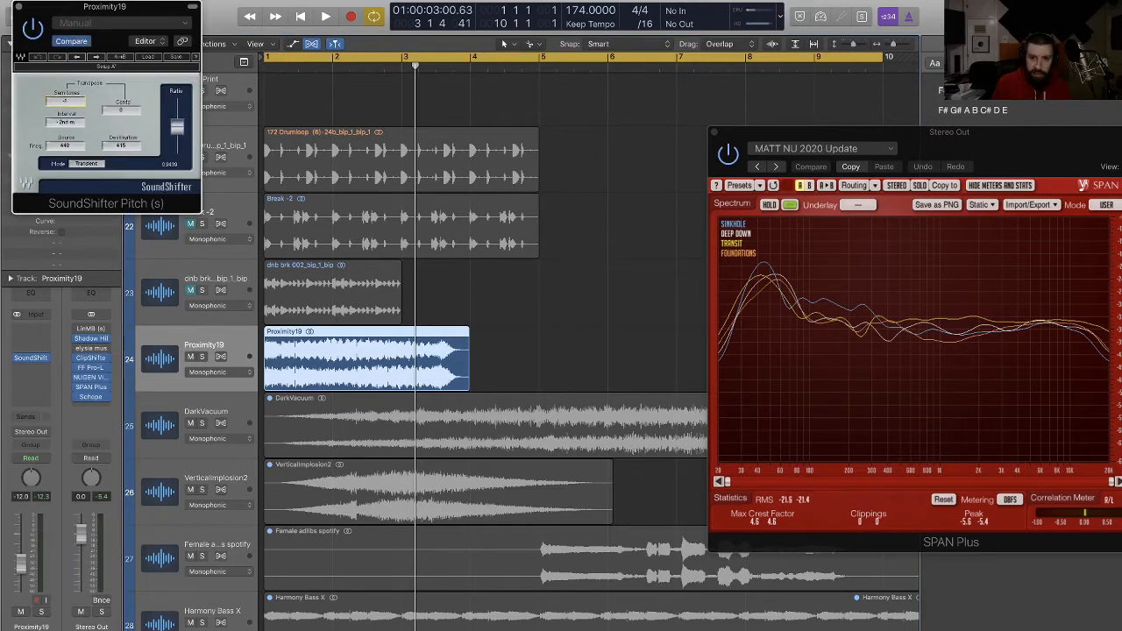
key(space)
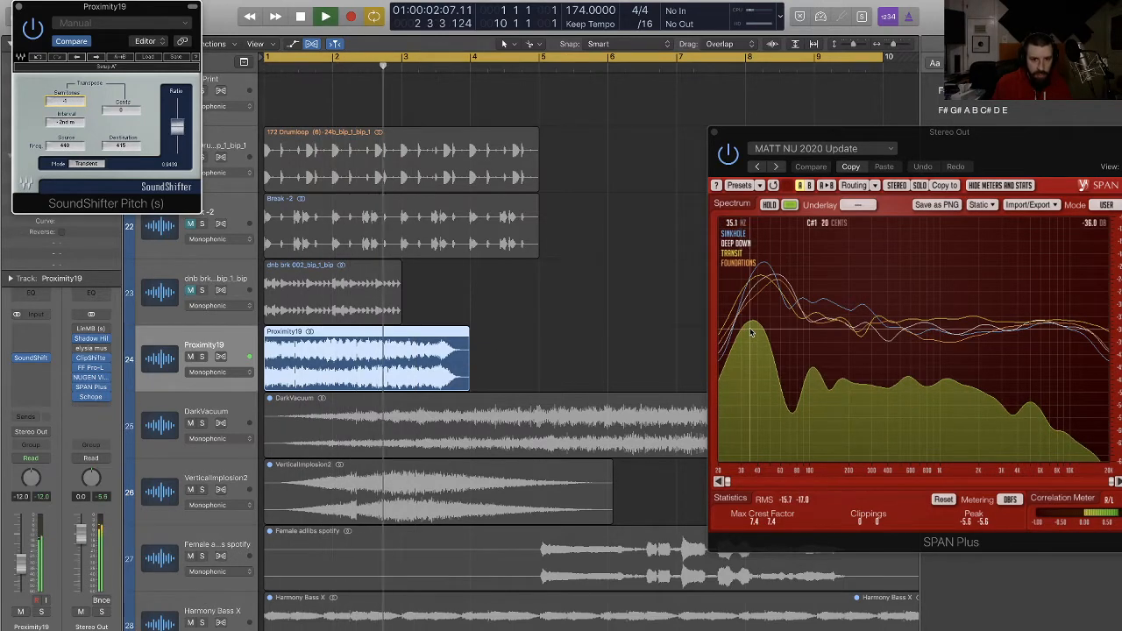
Step: Set the SoundShifter Pitch transposition to 3 semitones and play Proximity19 to check its pitch in the spectrum
key(space)
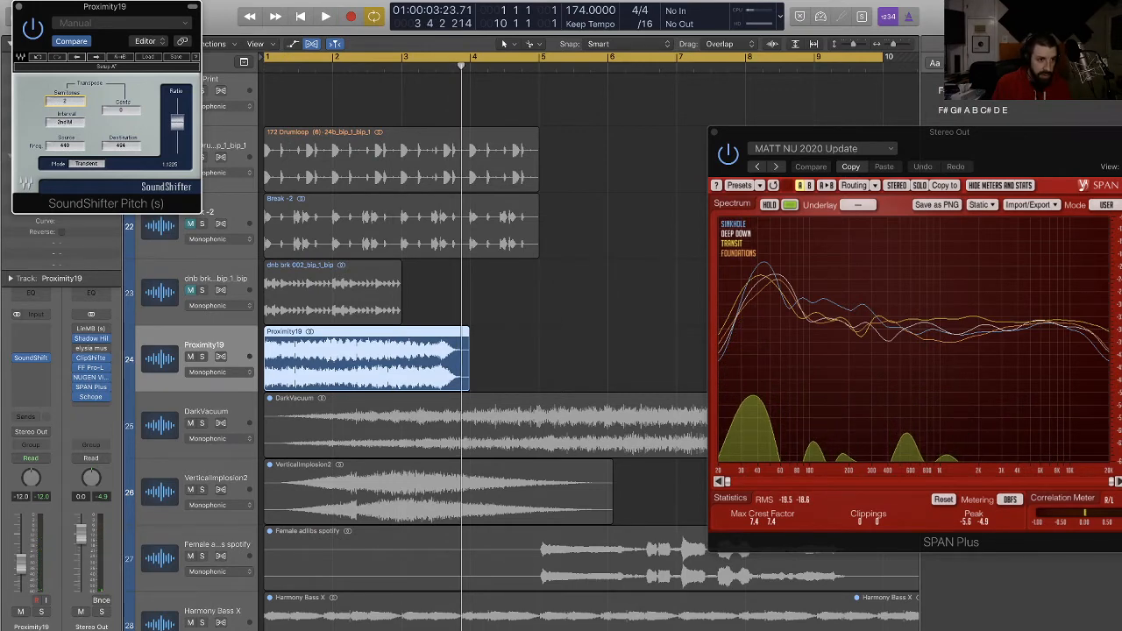
key(space)
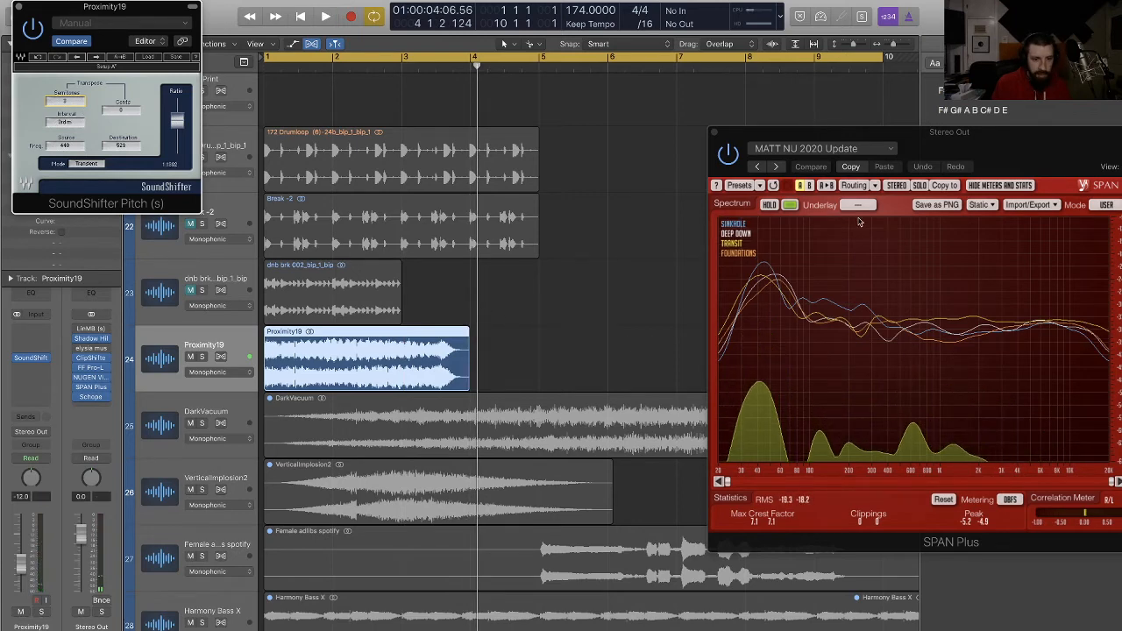
key(space)
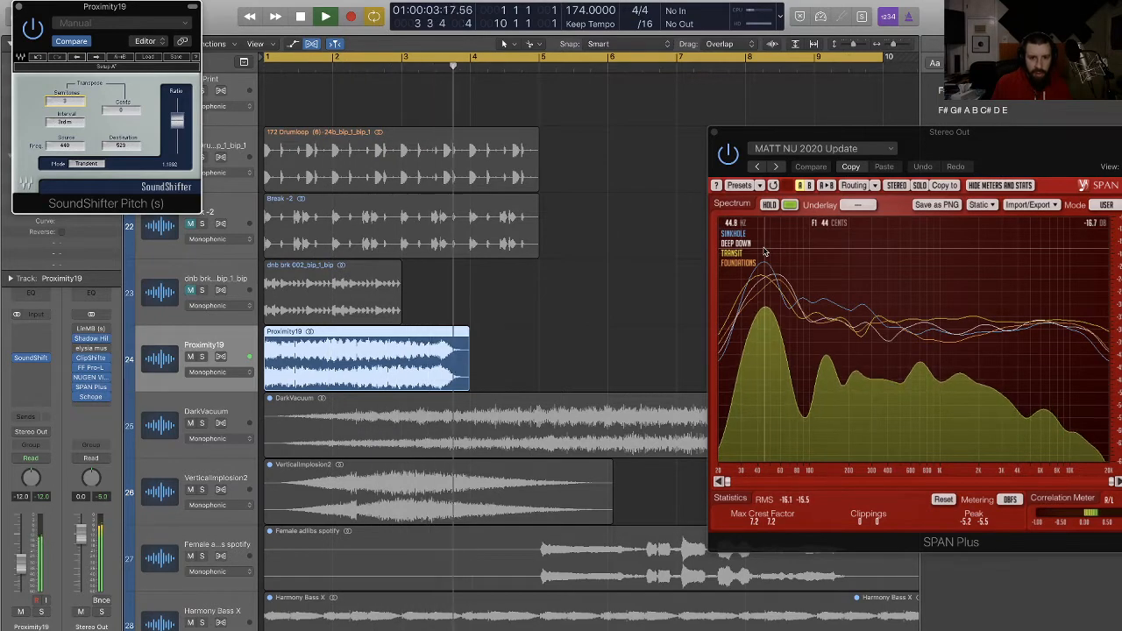
key(space)
key(space)
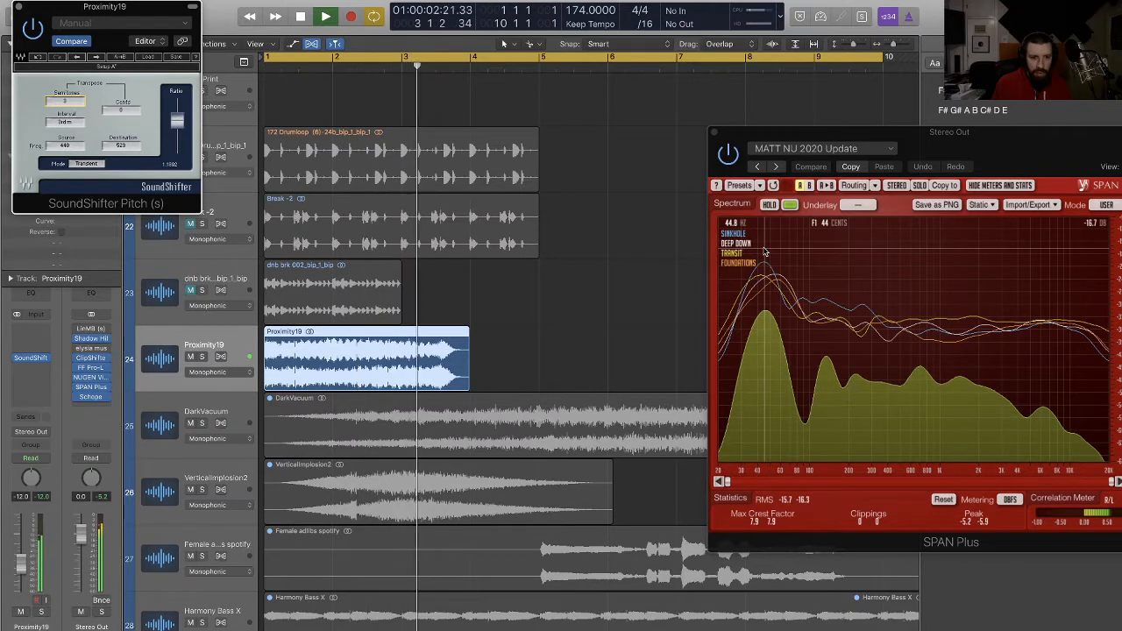
key(space)
Step: Bounce the pitch-shifted Proximity19 region in place to a new track
drag(549, 349, 349, 369)
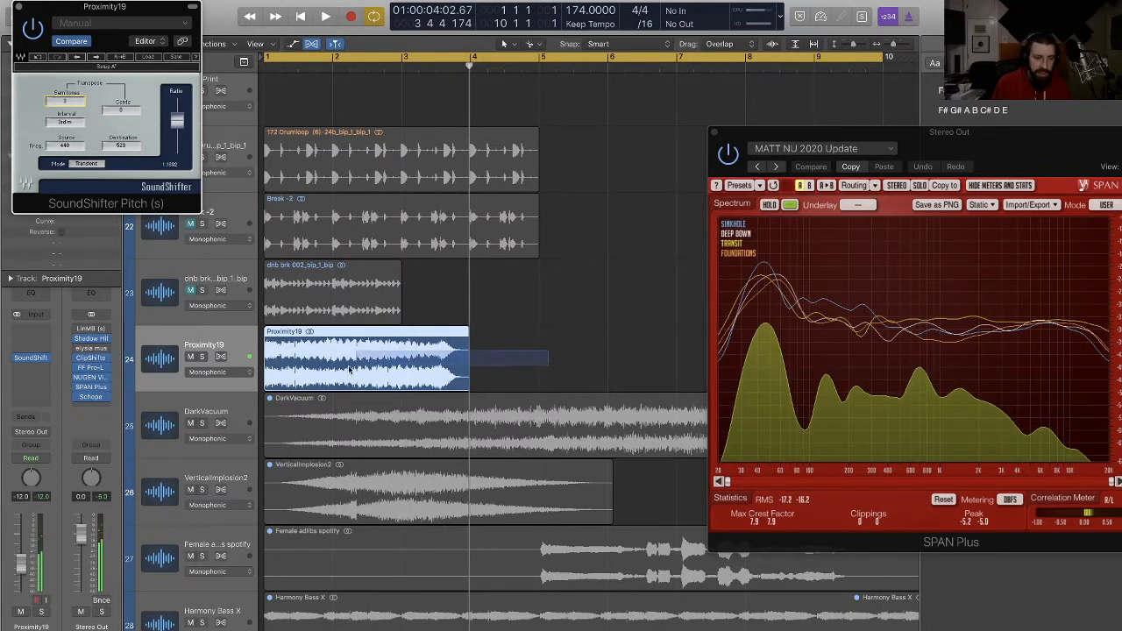
key(ctrl+b)
key(Return)
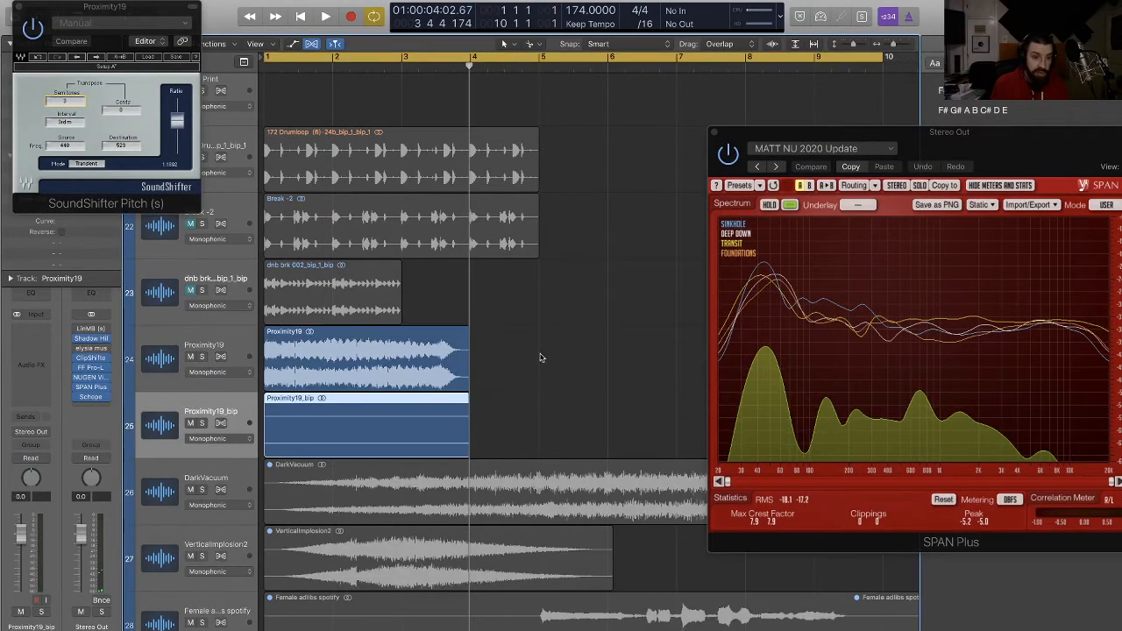
Step: Delete the original Proximity19 region with its track and mute the bounced Proximity19_bip track
click(326, 365)
click(224, 344)
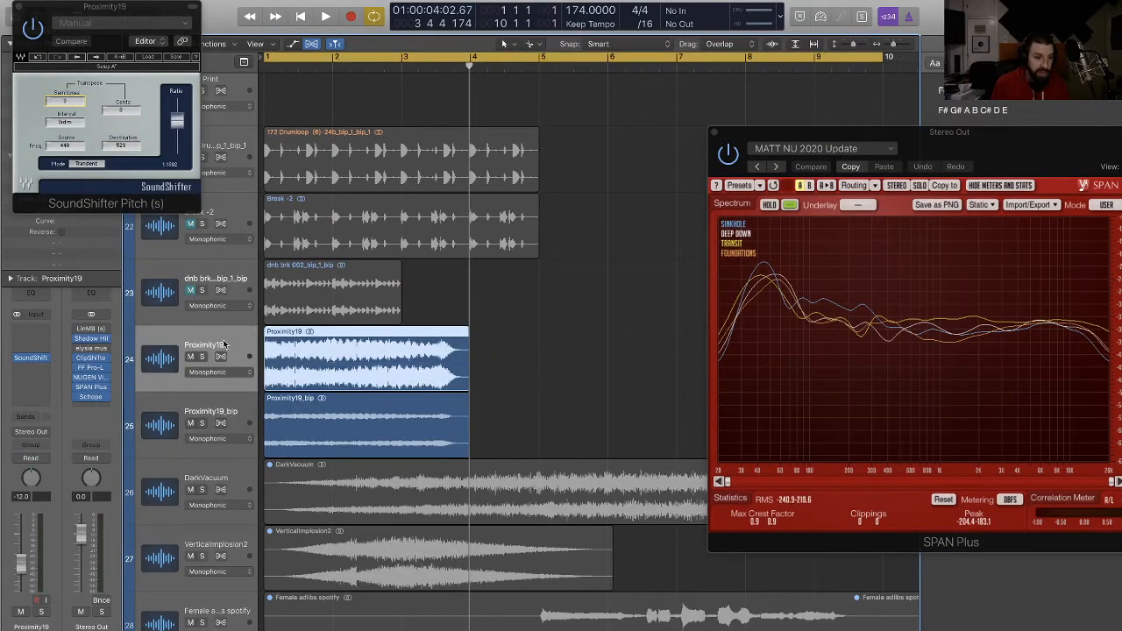
key(Delete)
key(super+BackSpace)
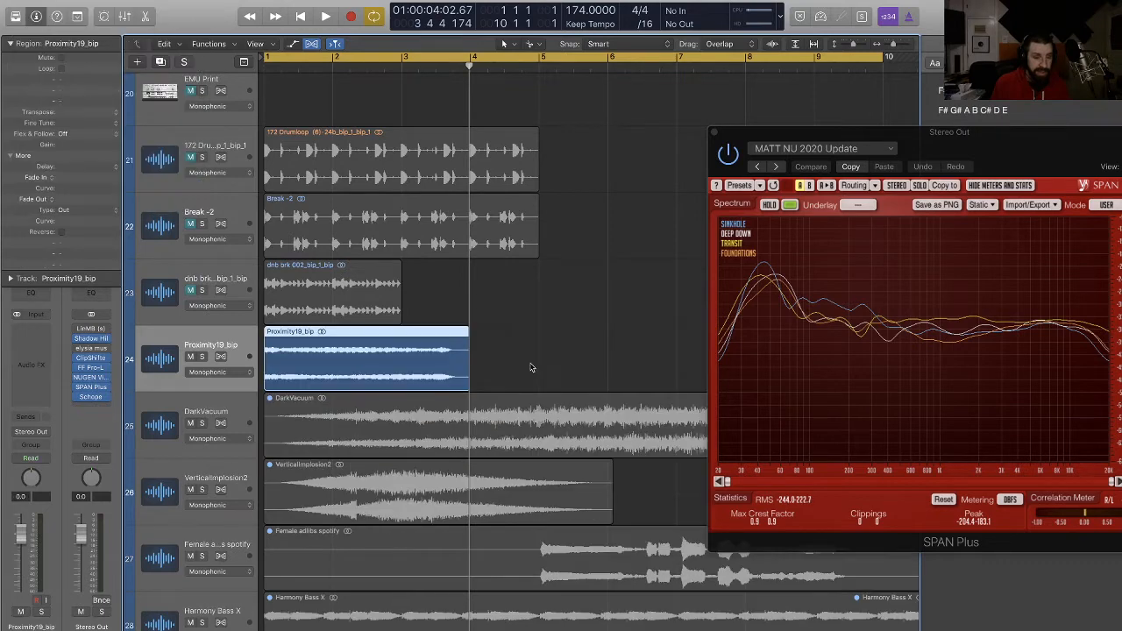
click(190, 357)
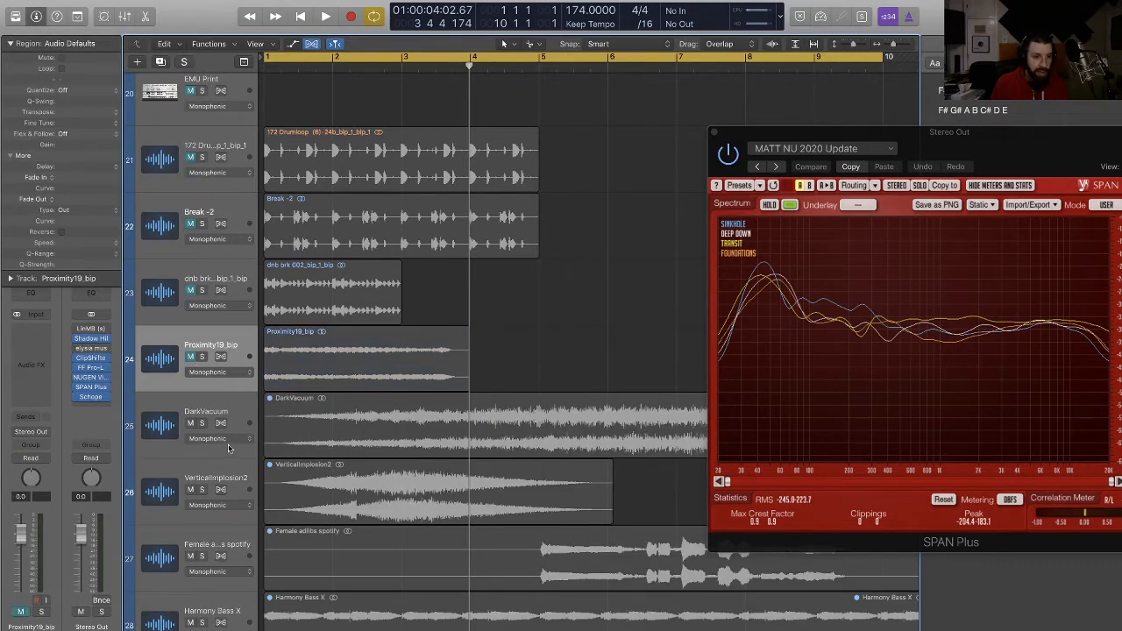
Step: Unmute and play the DarkVacuum region, extending the cycle range to about bar 25
click(214, 414)
key(super+Left)
key(super+Left)
key(super+Left)
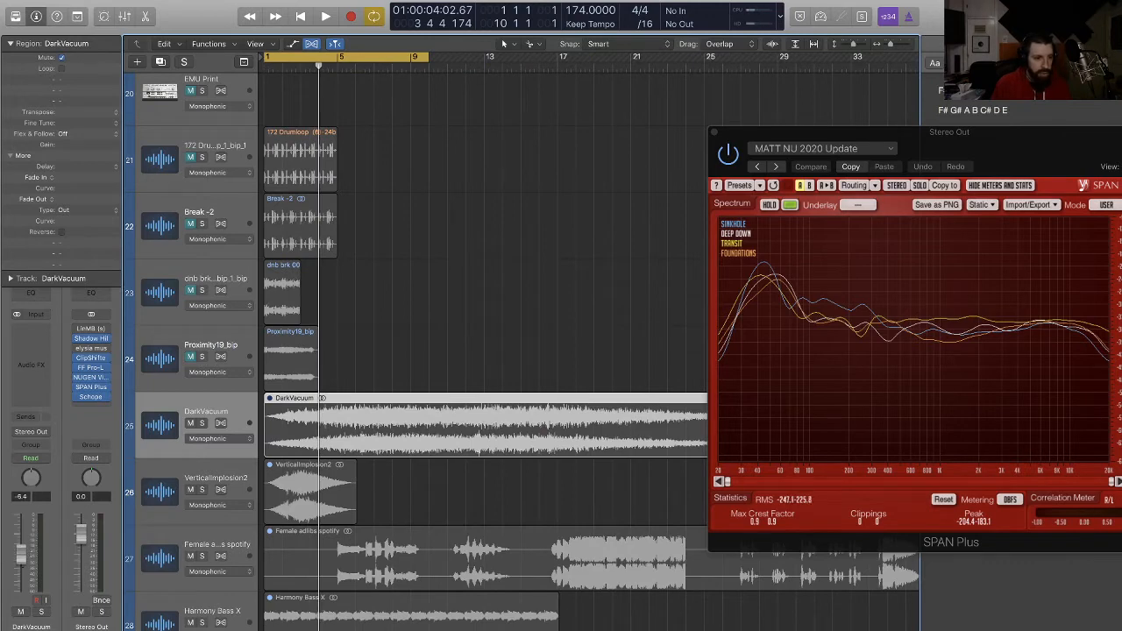
click(367, 419)
key(space)
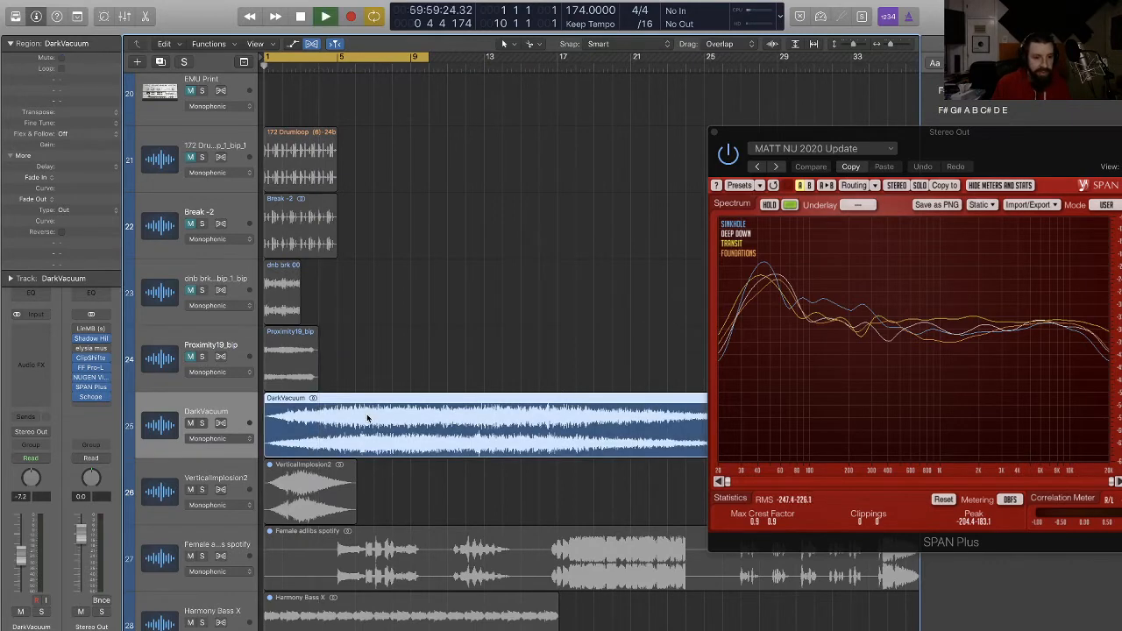
drag(434, 61, 716, 83)
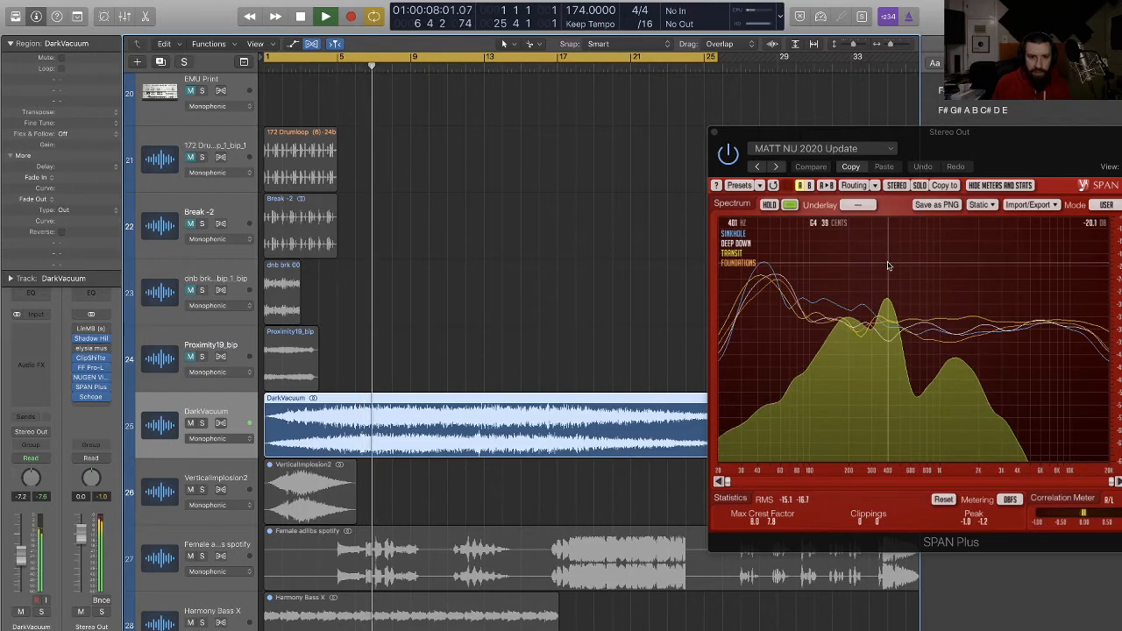
Step: Lower the DarkVacuum track volume to -10.2 dB and stop playback
scroll(432, 337, down, 5)
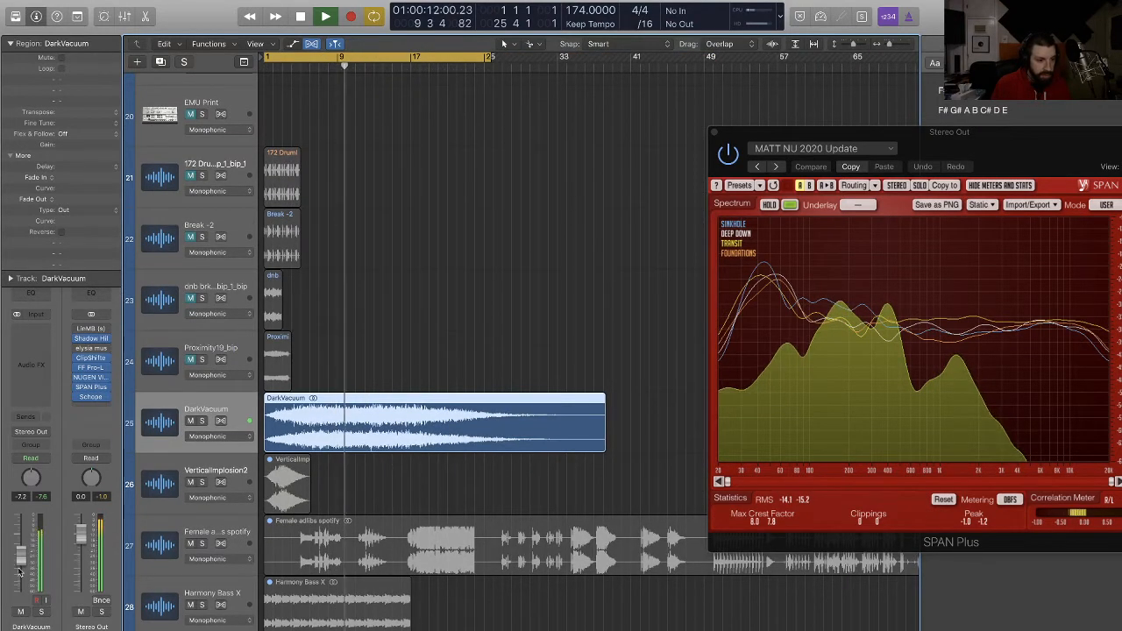
drag(20, 566, 20, 576)
key(space)
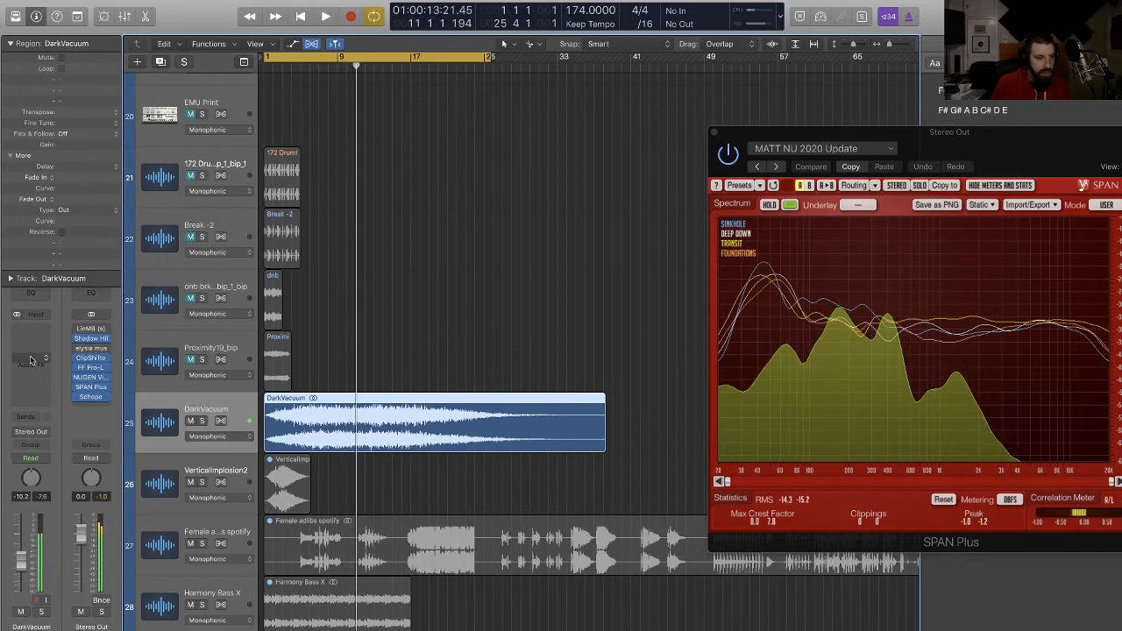
Step: Insert FabFilter Pro-Q 3 on the DarkVacuum track and add a low shelf cut at about 46 Hz and -24.5 dB
click(35, 360)
click(149, 396)
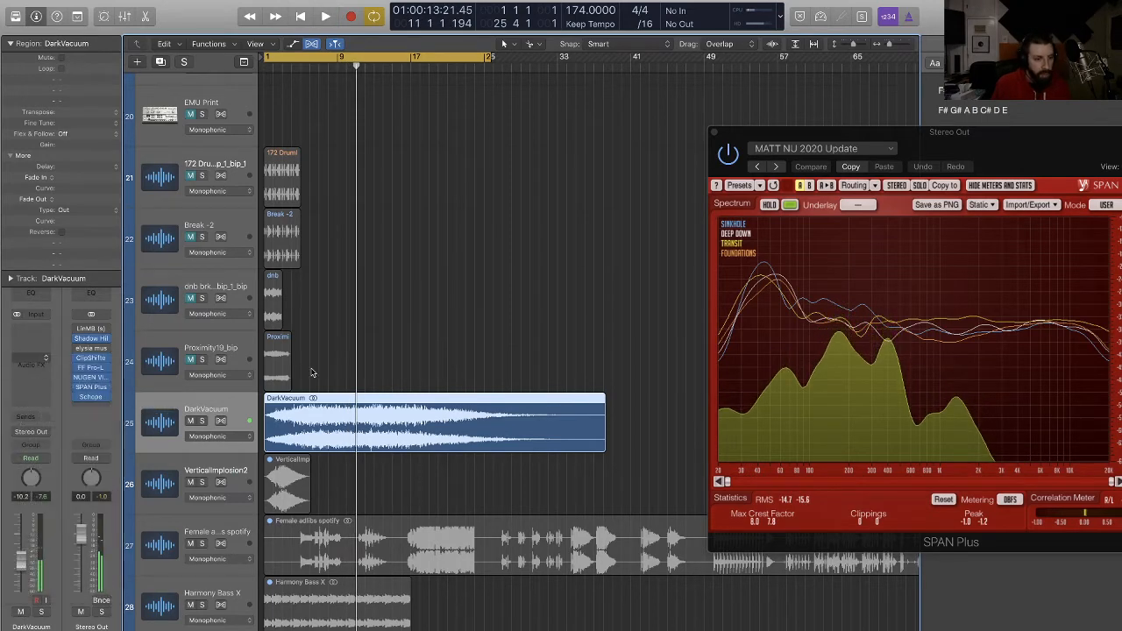
drag(46, 198, 122, 296)
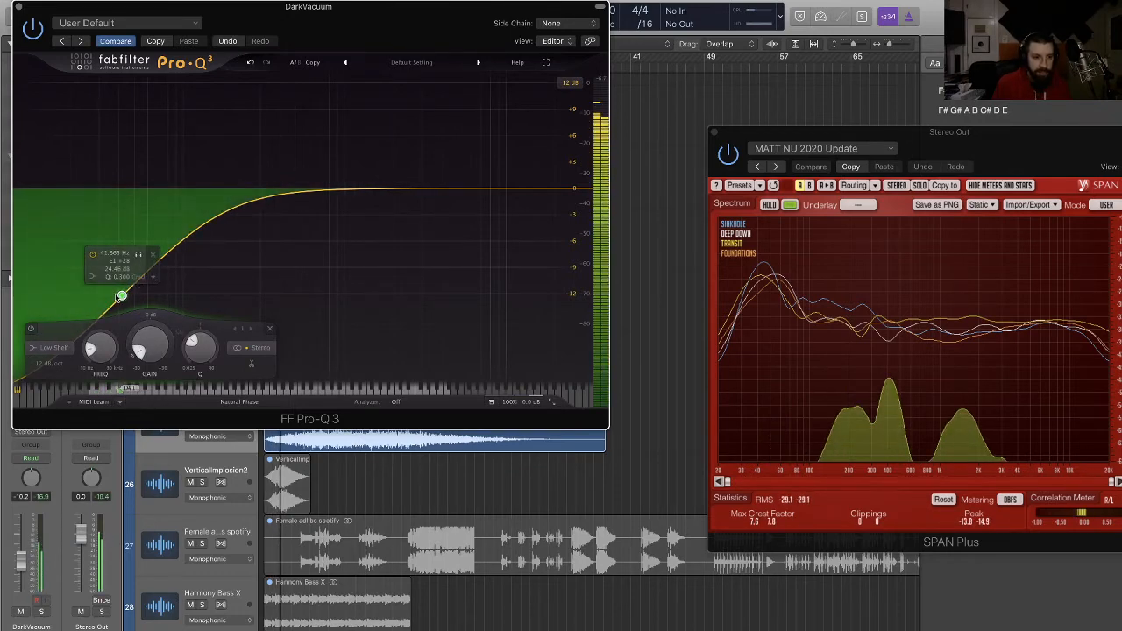
drag(115, 298, 128, 299)
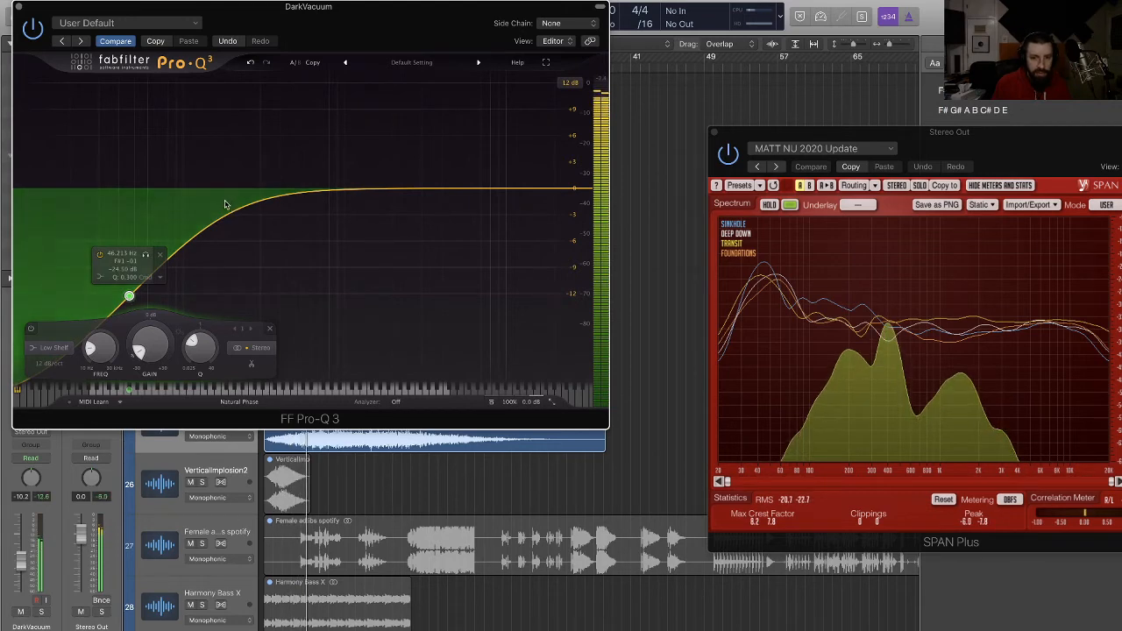
Step: Add two bell cuts in the EQ, one at about 376 Hz and -5.2 dB, another at about 178 Hz
drag(242, 208, 276, 235)
scroll(251, 232, up, 3)
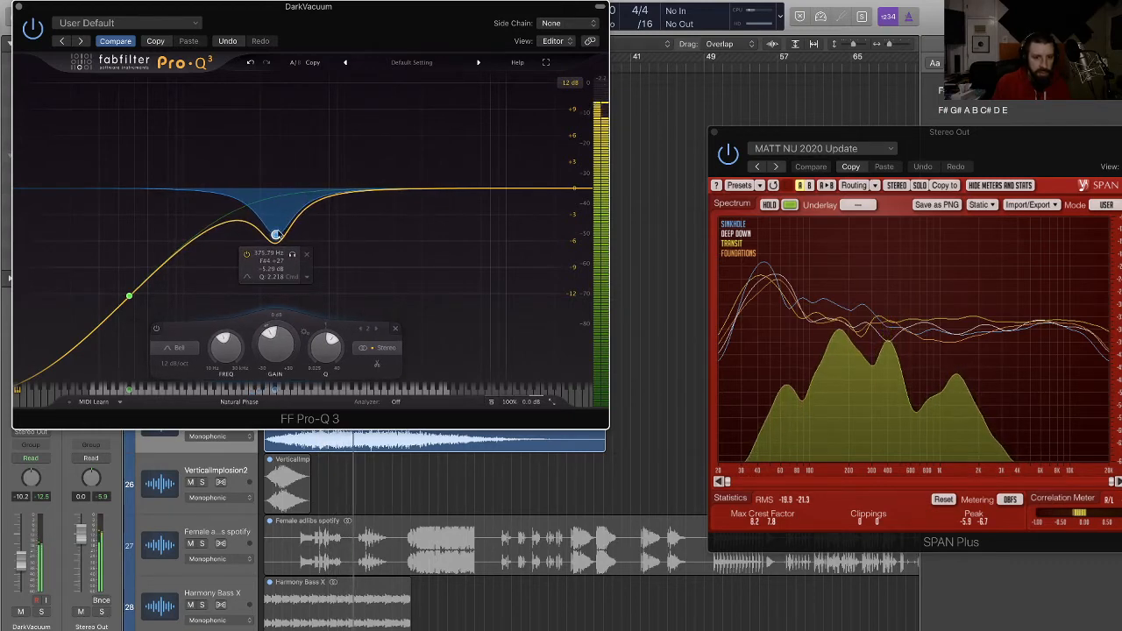
click(223, 225)
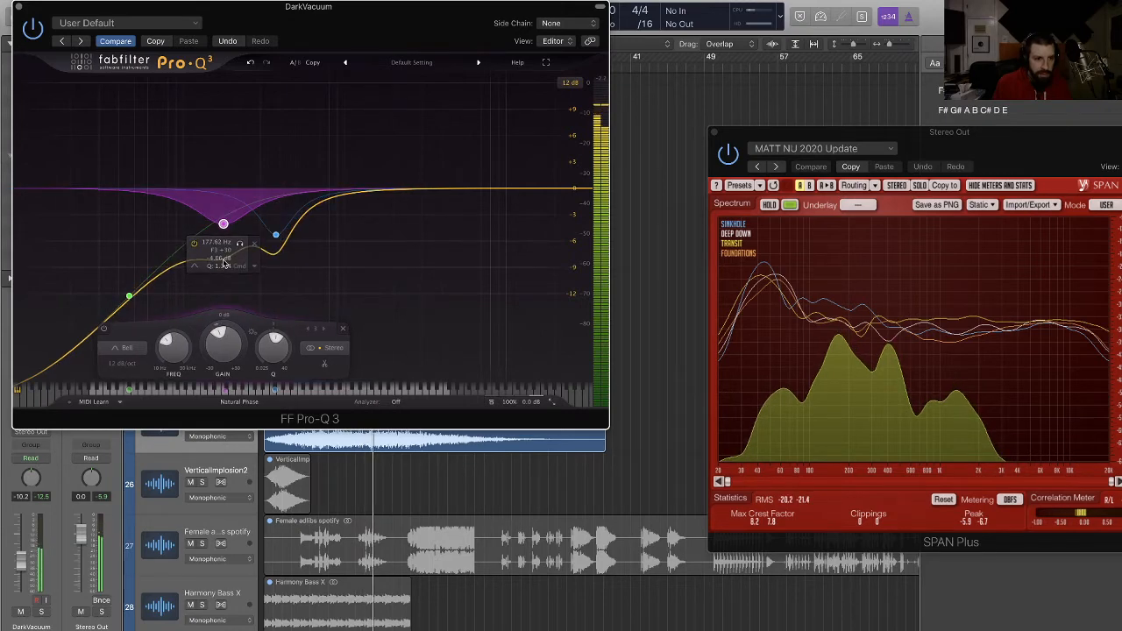
Step: Close the EQ and bounce the DarkVacuum region in place to a new track
click(19, 7)
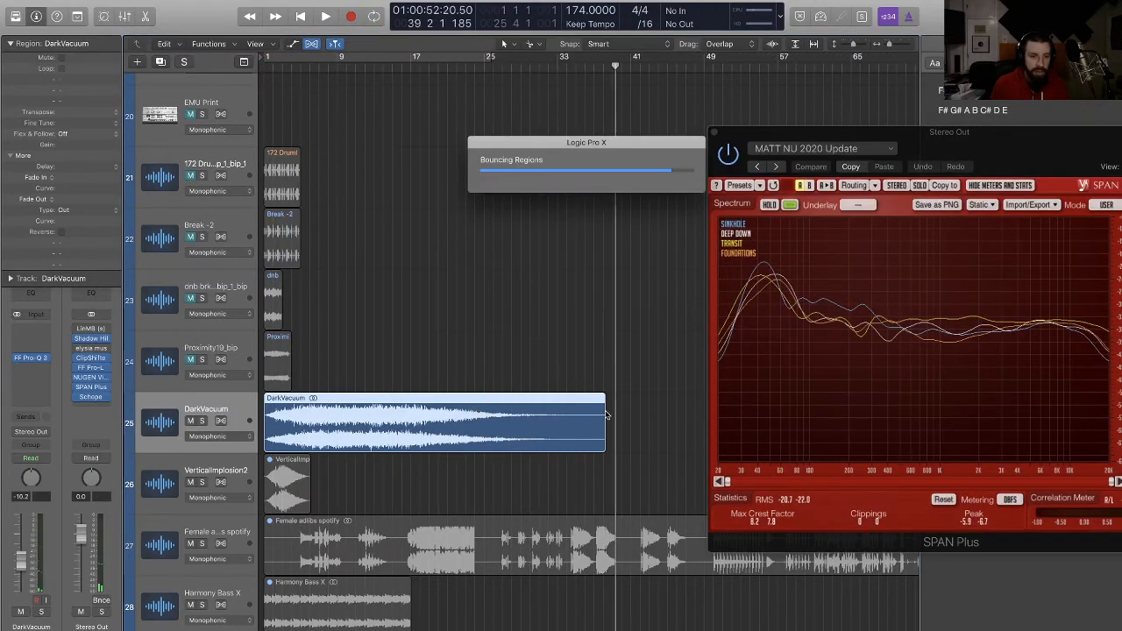
click(384, 426)
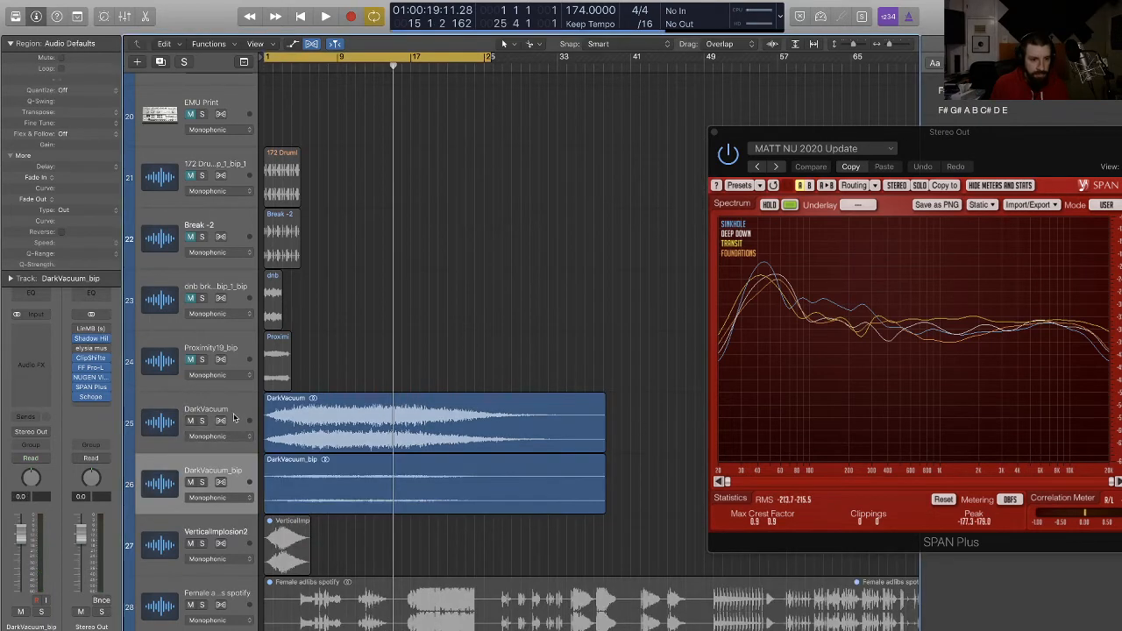
Step: Delete the original DarkVacuum region with its track and mute the bounced DarkVacuum_bip track
key(Delete)
key(super+BackSpace)
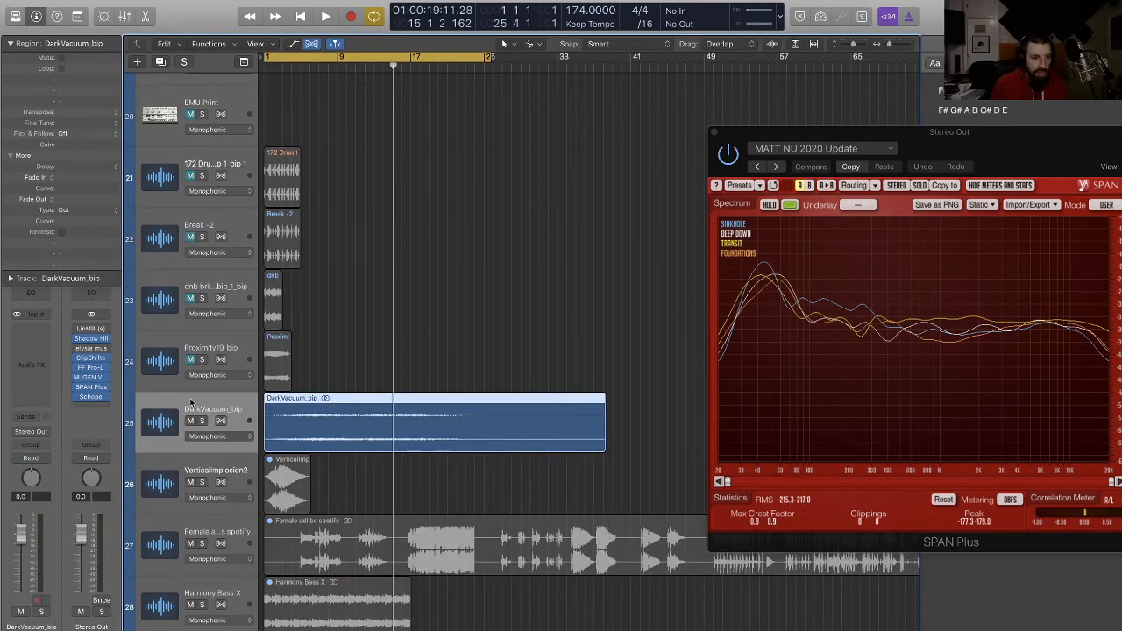
click(189, 421)
key(Return)
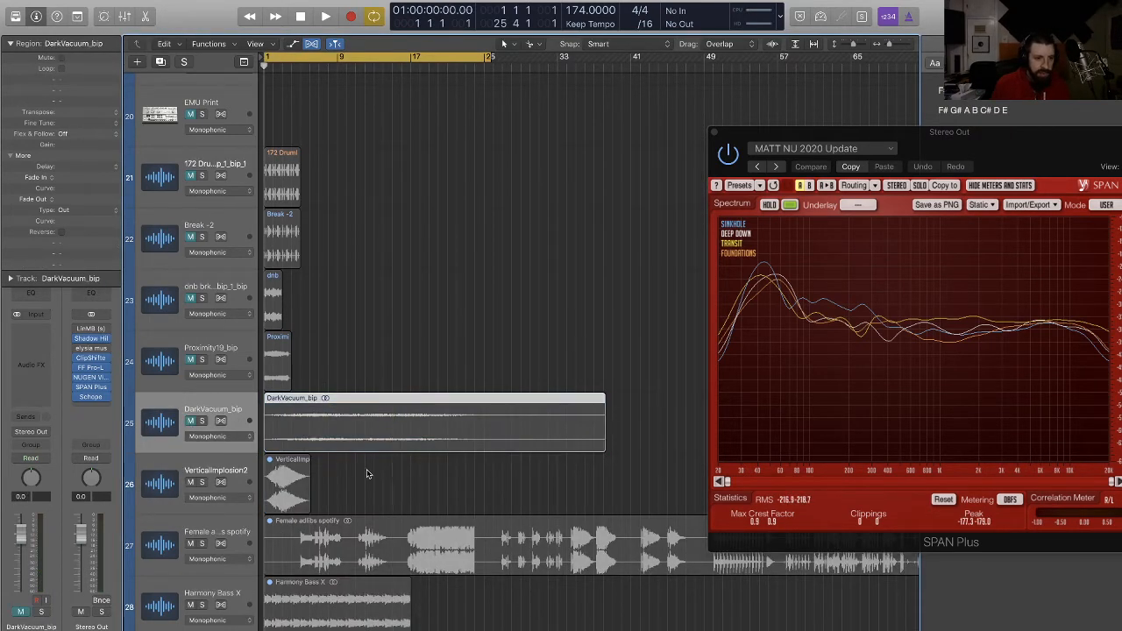
Step: Unmute the VerticalImplosion2 region and play it from the start of the project
key(super+Right)
key(super+Right)
key(super+Right)
key(super+Right)
key(super+Down)
key(super+Down)
key(super+Down)
key(super+Down)
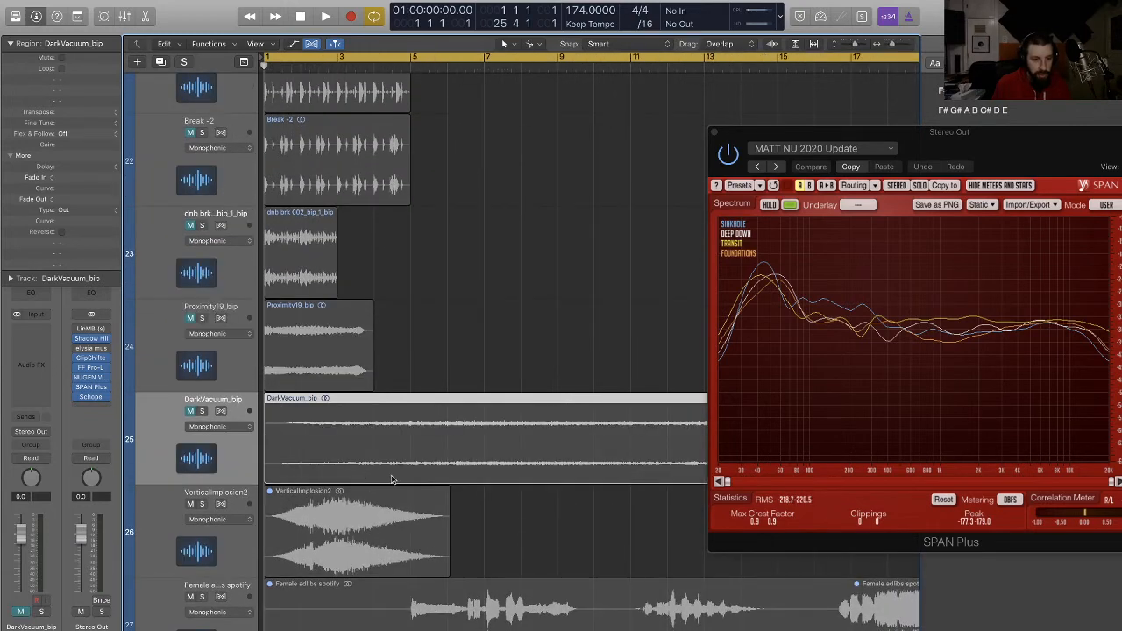
click(316, 515)
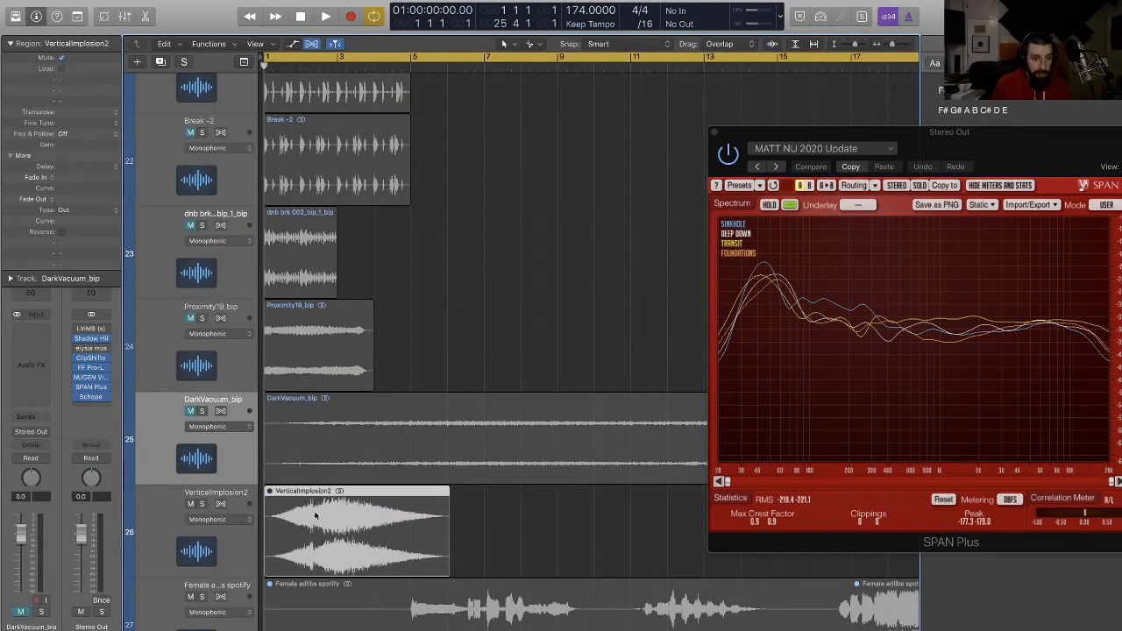
key(ctrl+m)
key(space)
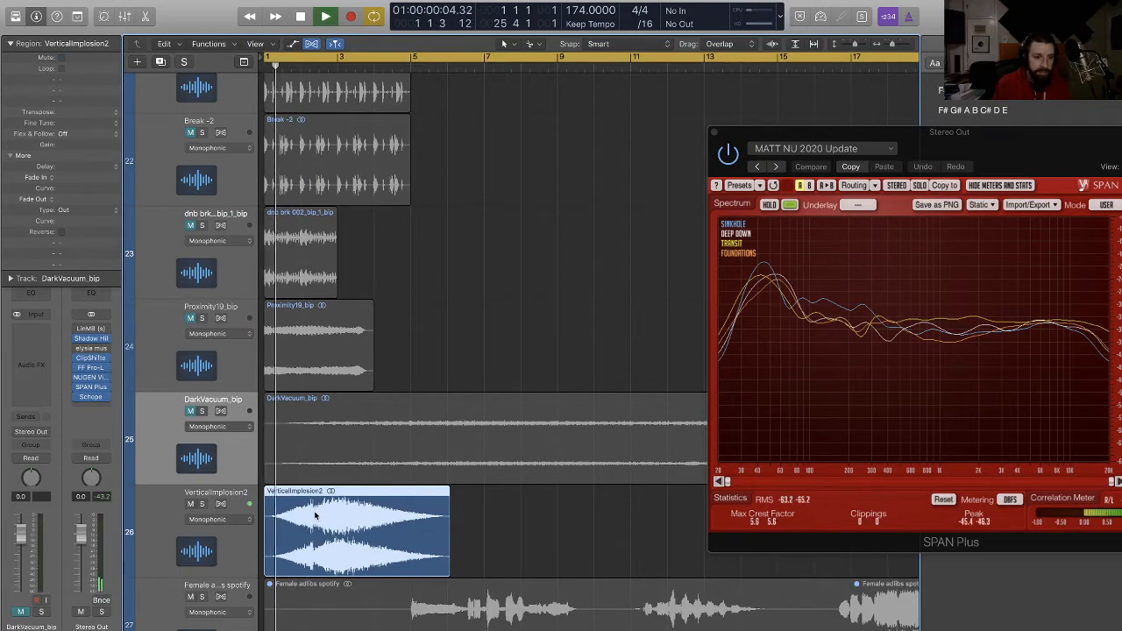
Step: Lower the VerticalImplosion2 track volume to -8.8 dB while auditioning the sample
key(super+Right)
click(131, 535)
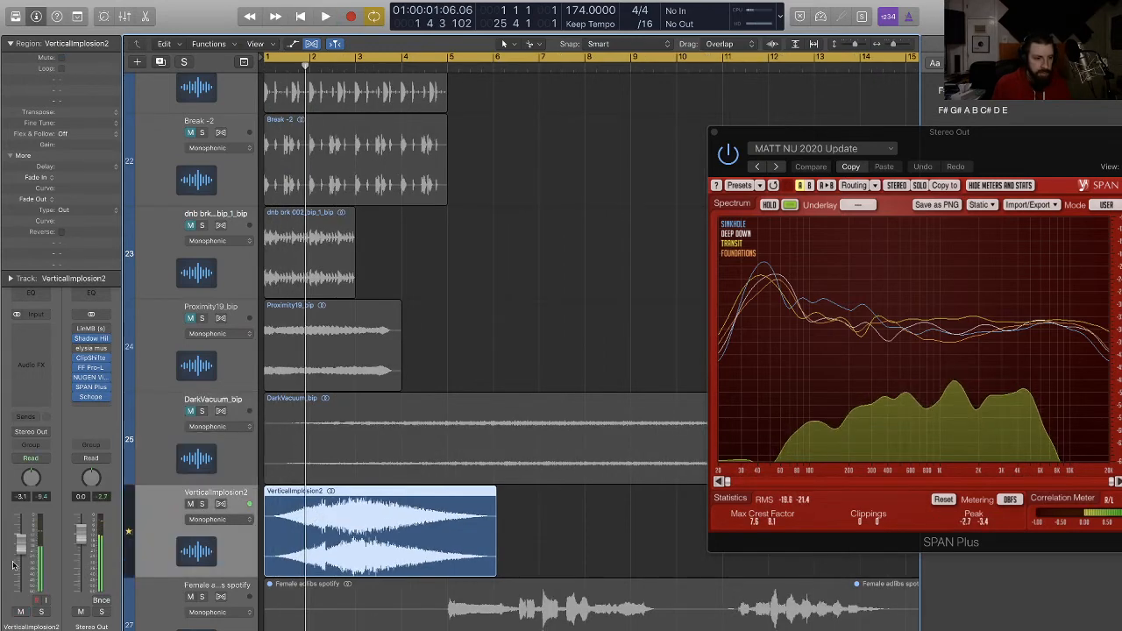
key(space)
key(super+Left)
key(super+Left)
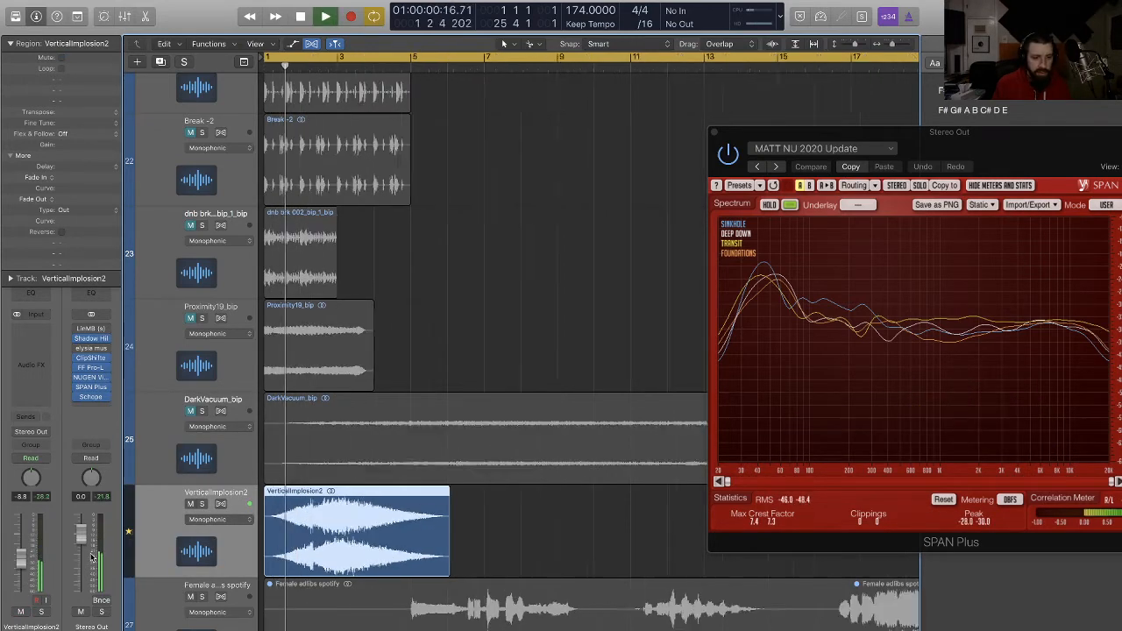
key(super+Up)
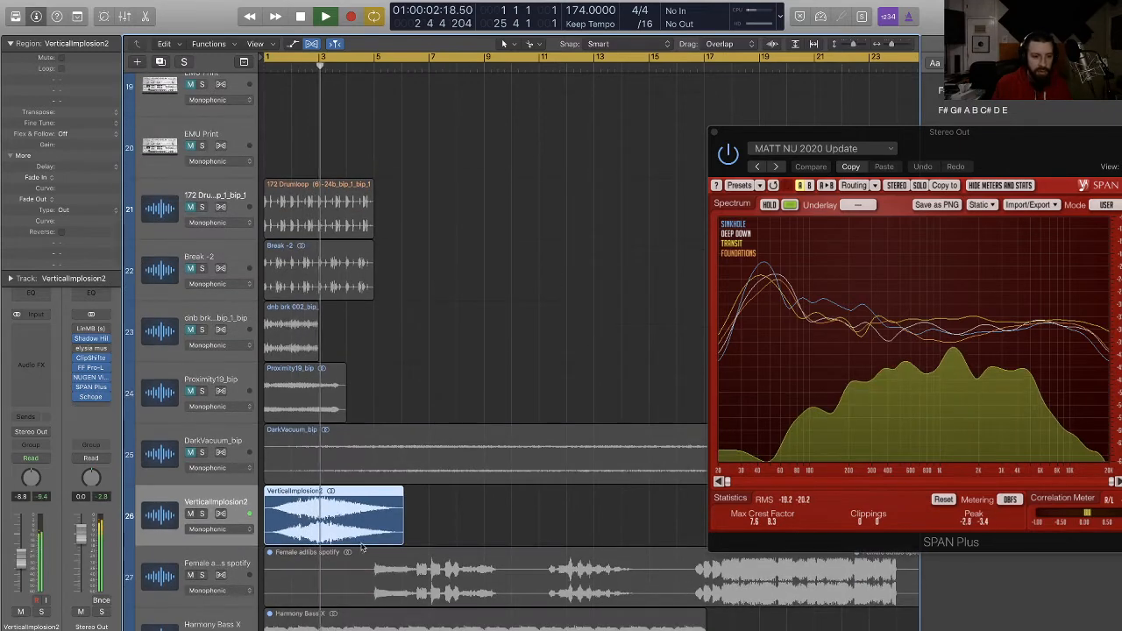
key(super+Right)
key(super+Right)
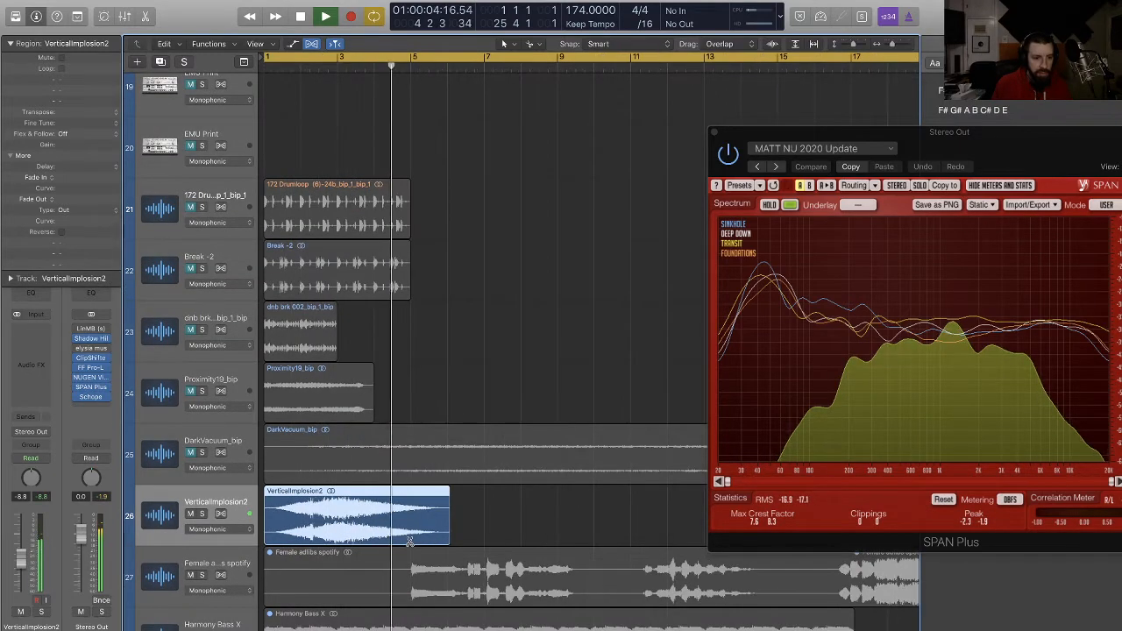
key(space)
Step: Split the VerticalImplosion2 region at bar 3, delete the first part and move the remainder to bar 1
click(401, 520)
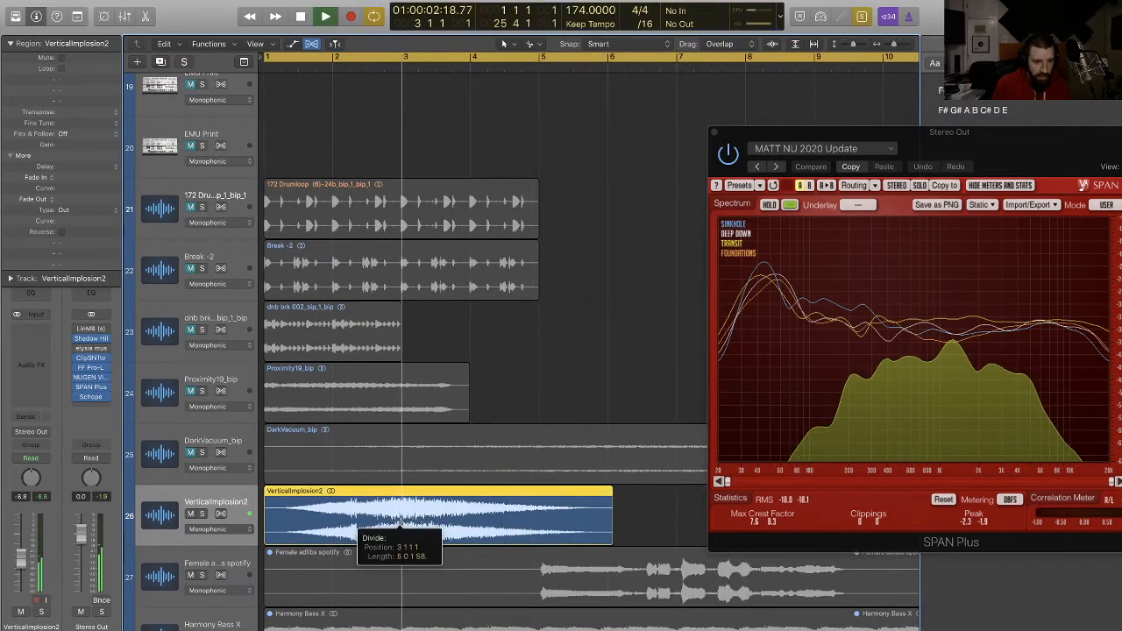
key(Delete)
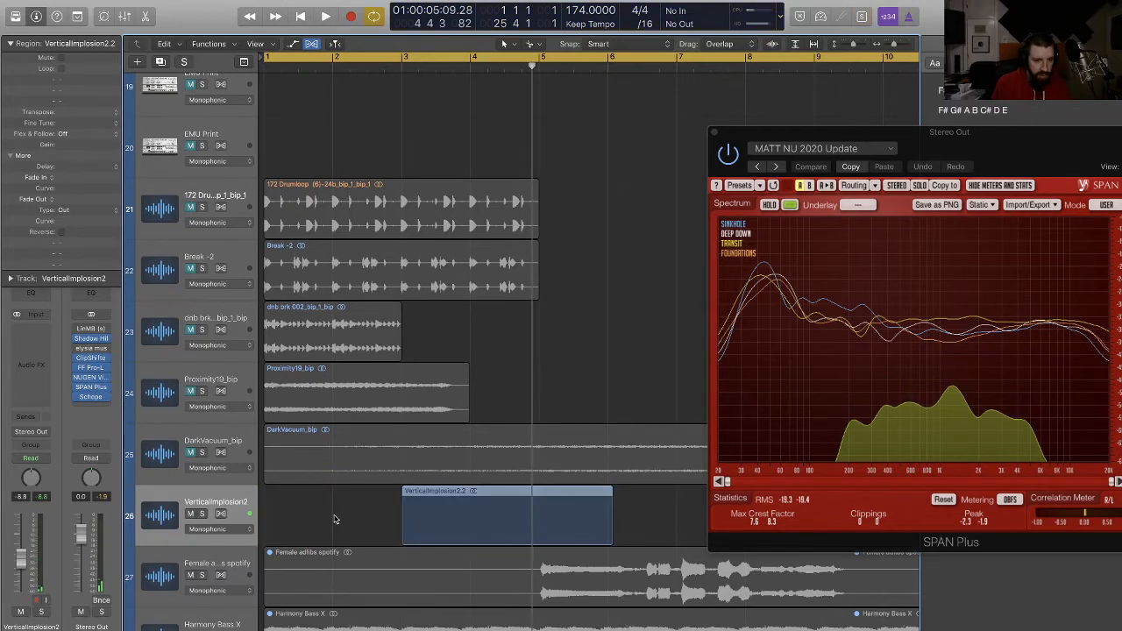
drag(428, 513, 290, 513)
Step: Insert FabFilter Pro-Q 3 on the VerticalImplosion2 track and add a low shelf cut at about 79 Hz and -23.8 dB
click(35, 361)
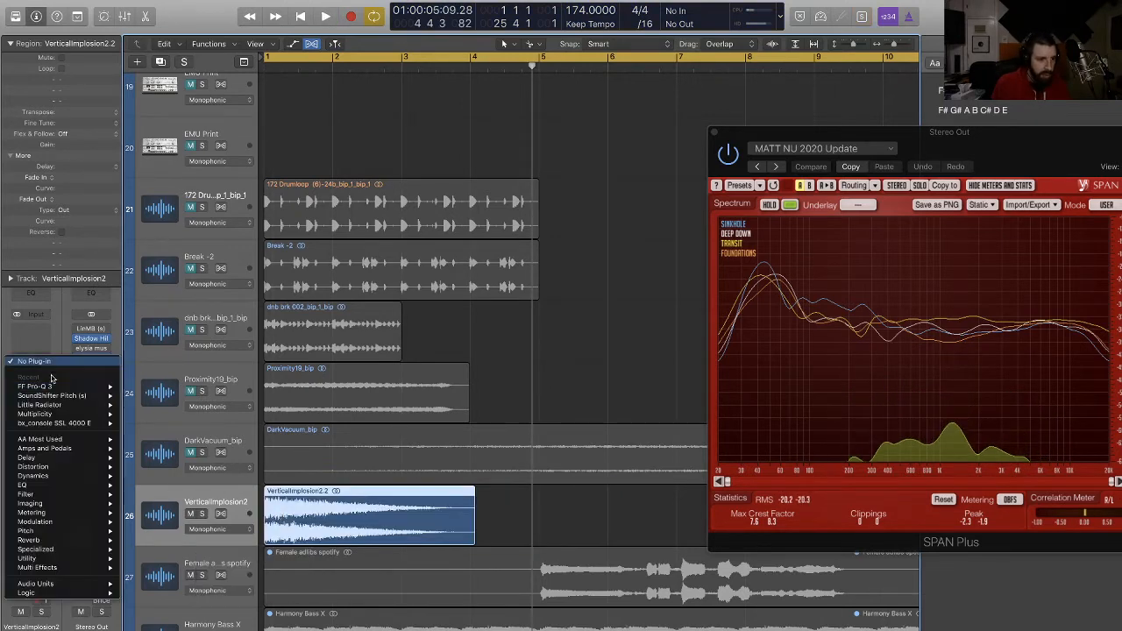
mouse_move(80, 386)
click(139, 389)
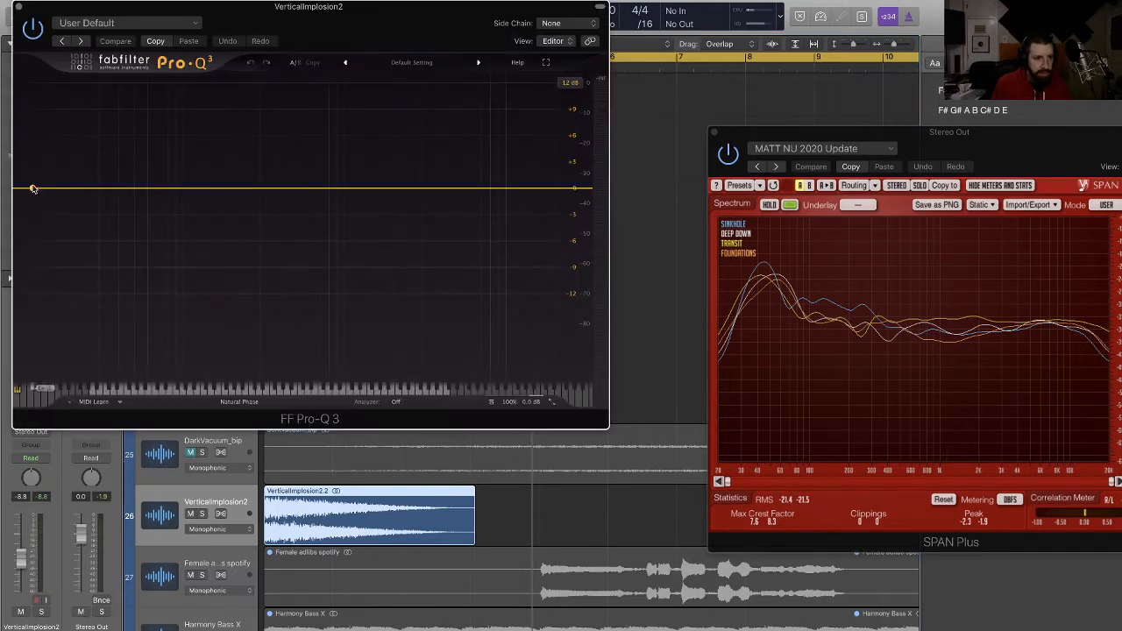
drag(32, 188, 166, 292)
key(space)
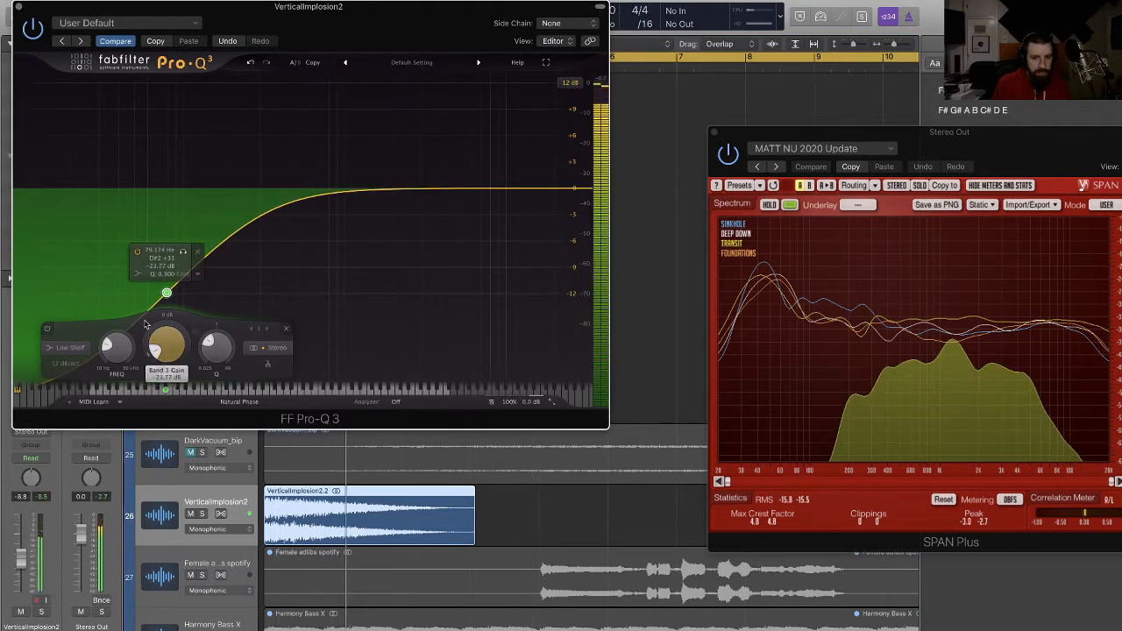
Step: Raise the low shelf cut's frequency slightly during playback, then close the EQ
drag(168, 294, 180, 295)
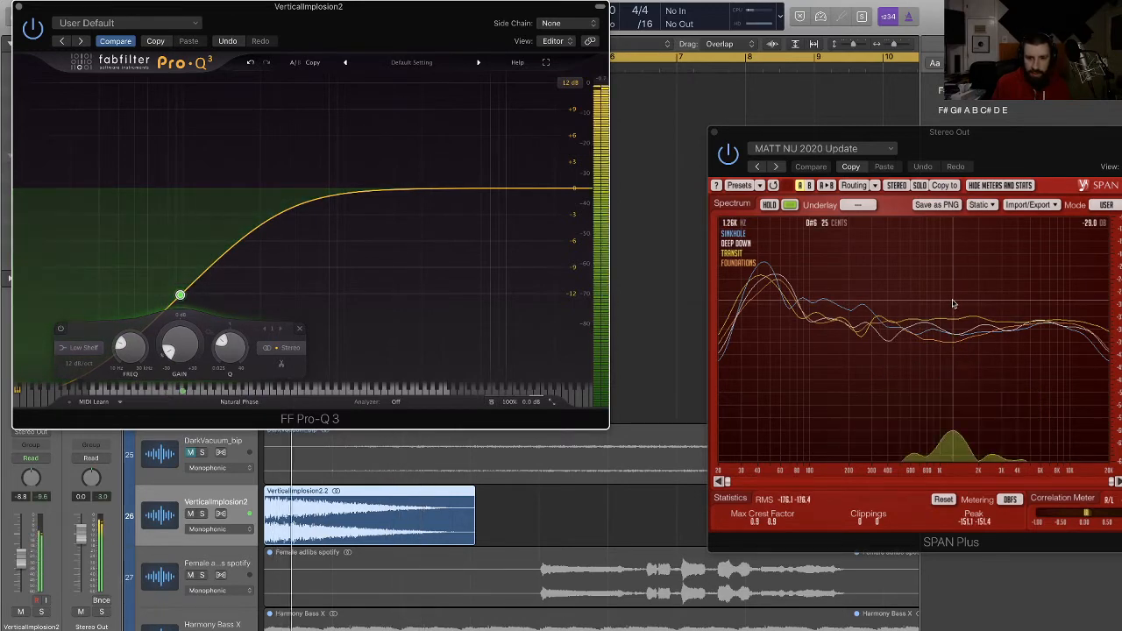
key(space)
click(19, 6)
Step: Insert stereo SoundShifter Pitch before the EQ, transpose the sample by -2 semitones and audition the result
click(33, 352)
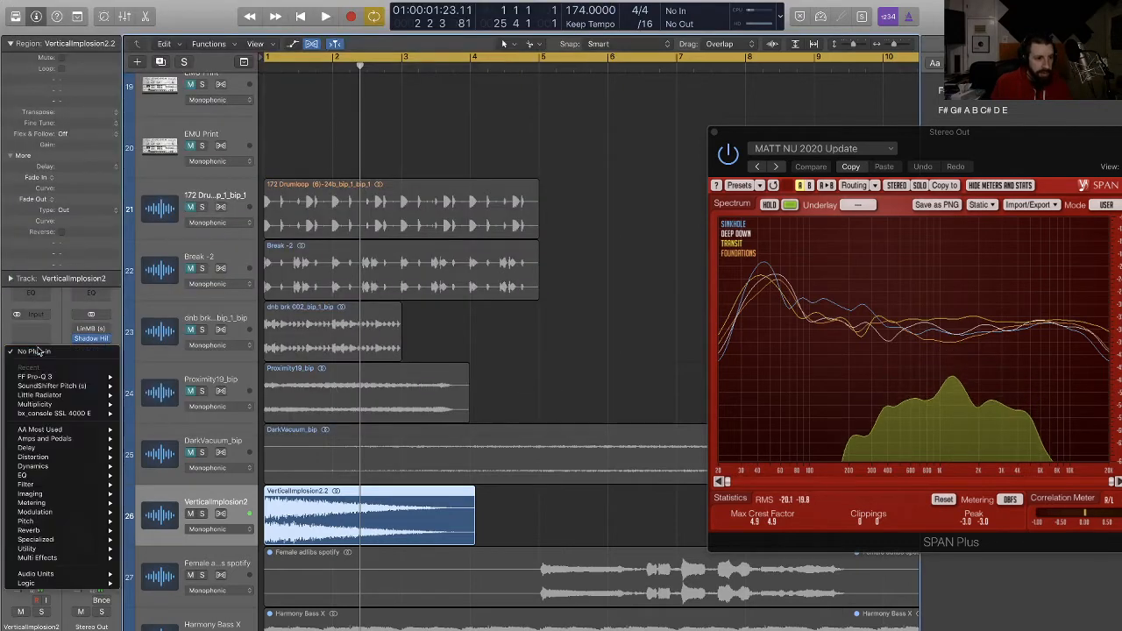
mouse_move(99, 387)
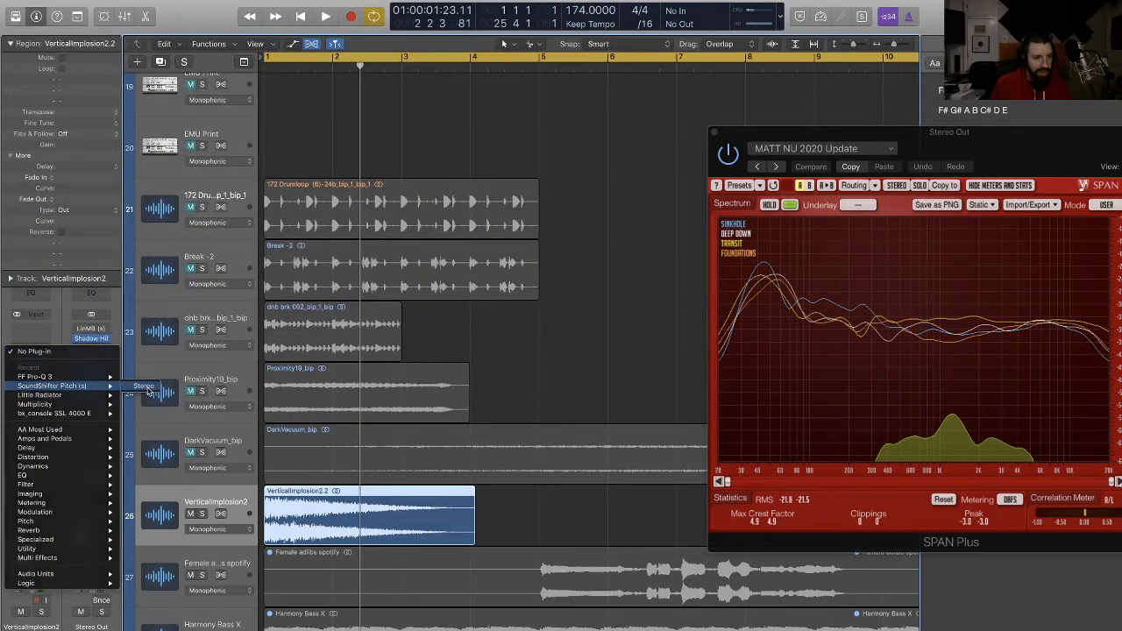
click(145, 387)
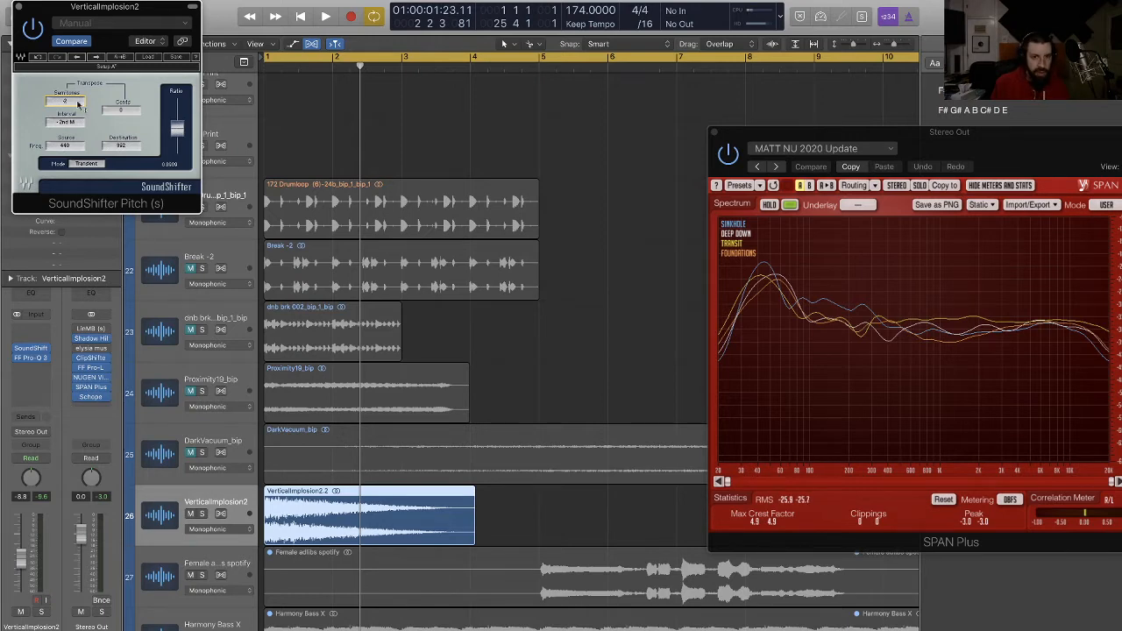
key(space)
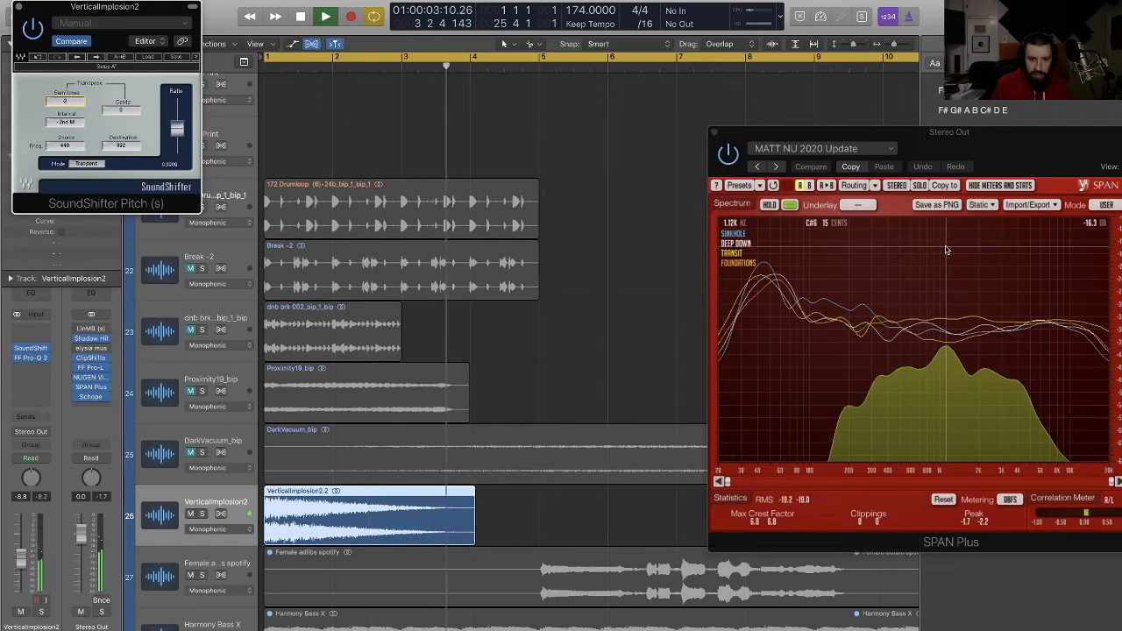
key(space)
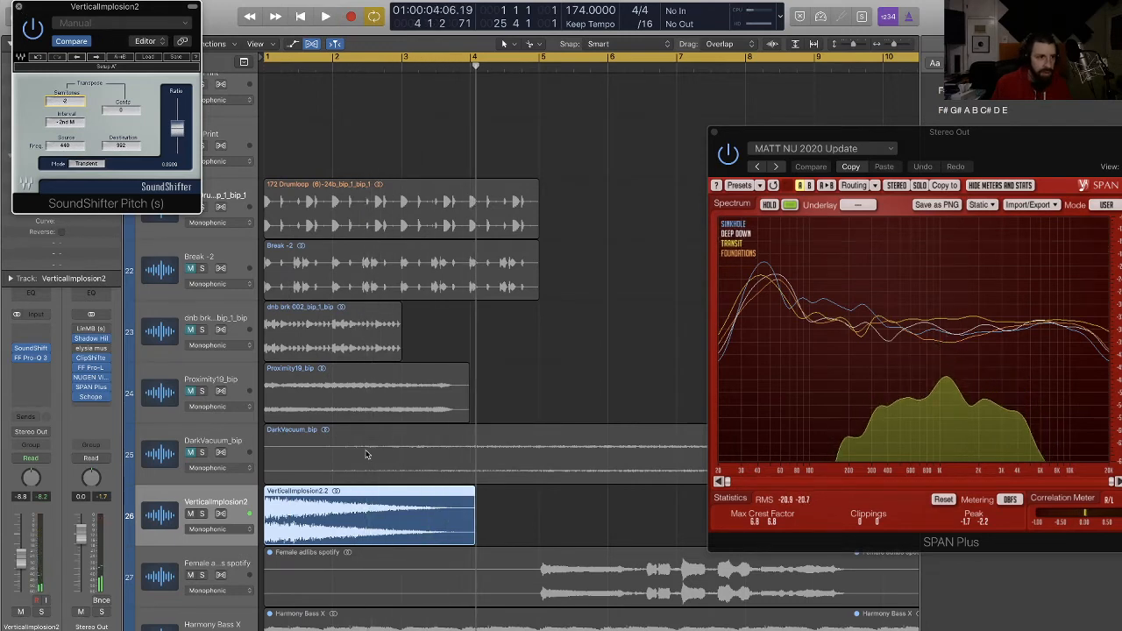
Step: Give the trimmed VerticalImplosion2 region a fade-in of 4 and a fade-out of 2, and bounce it in place
key(super+w)
drag(527, 519, 474, 515)
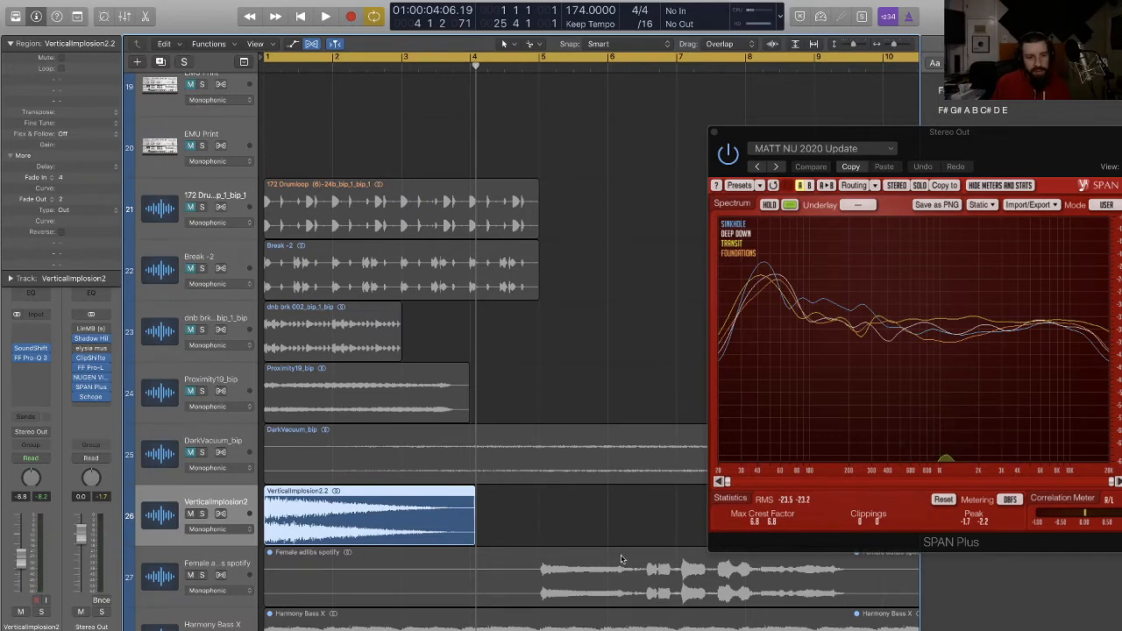
key(ctrl+b)
key(Return)
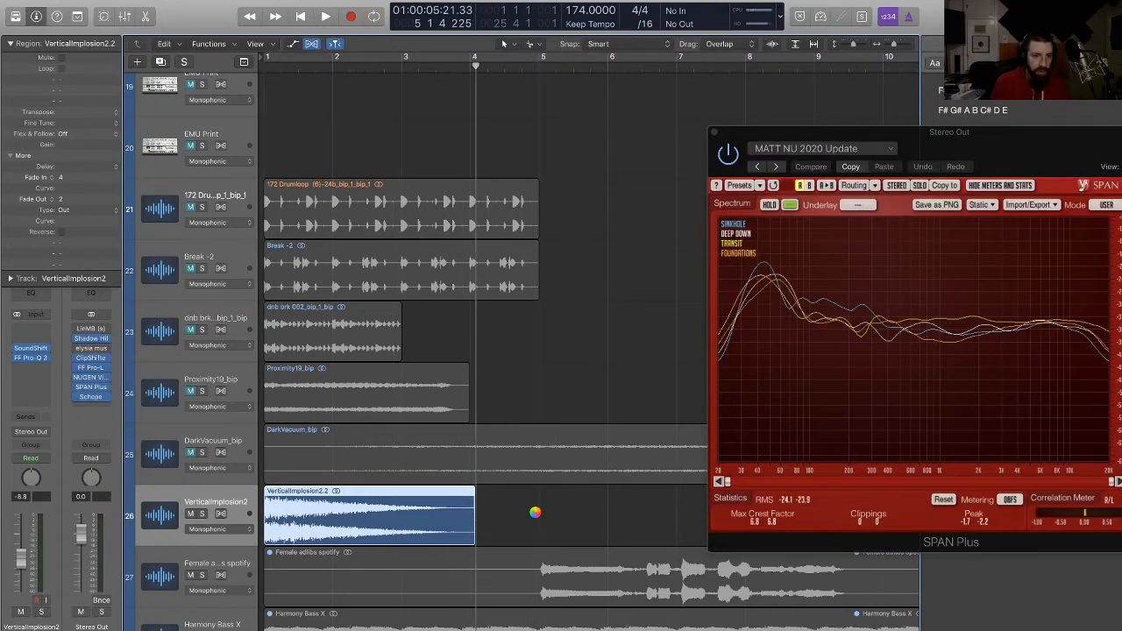
drag(526, 516, 466, 512)
Step: Delete the original VerticalImplosion2 region together with its track, keeping the bounced version
click(247, 507)
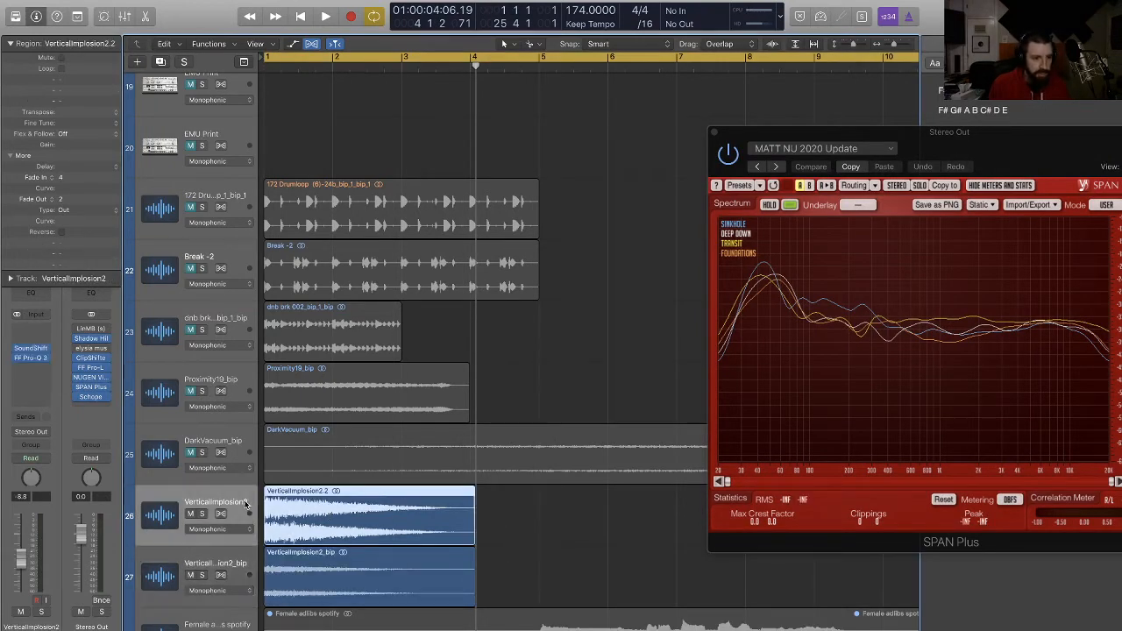
key(Delete)
key(Delete)
key(super+Left)
key(super+Left)
key(super+Left)
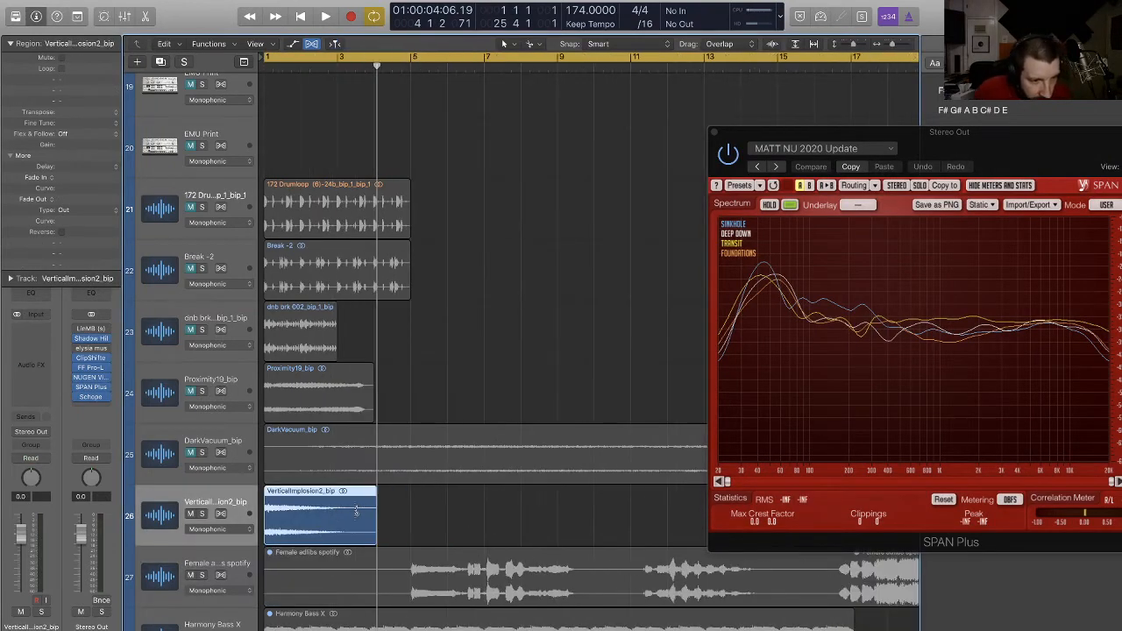
key(super+Up)
key(super+Left)
key(super+Left)
key(super+Left)
key(super+Left)
key(super+Left)
key(super+Up)
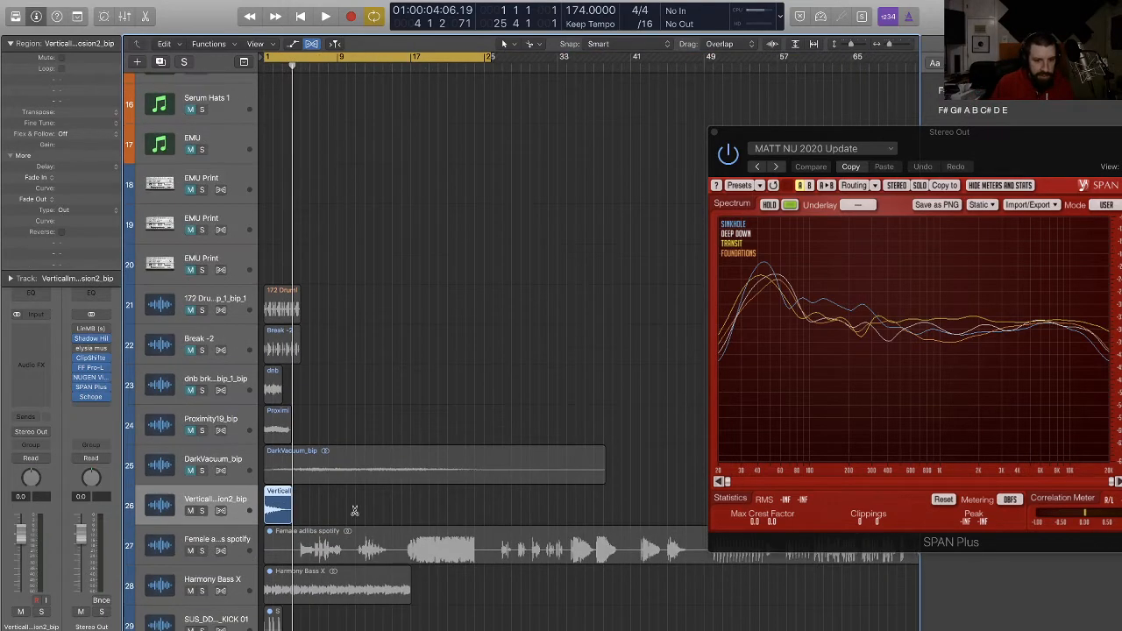
Step: Unmute the Female adlibs spotify region and mute the bounced VerticalImplosion2 track
click(233, 541)
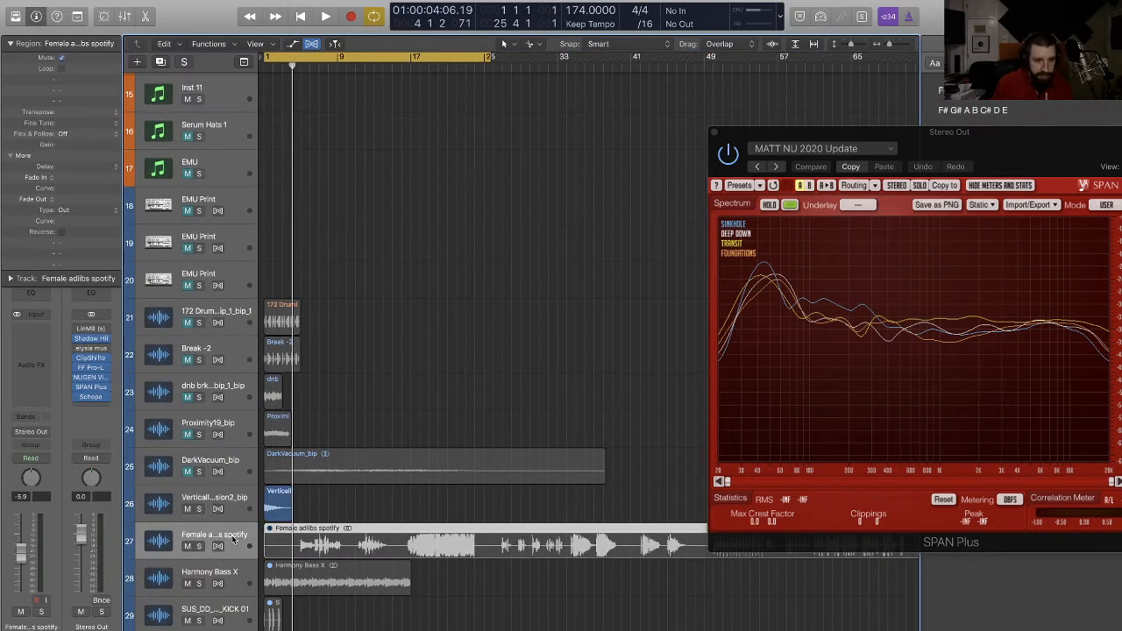
key(super+Left)
key(super+Left)
key(super+Down)
key(super+Down)
key(super+Down)
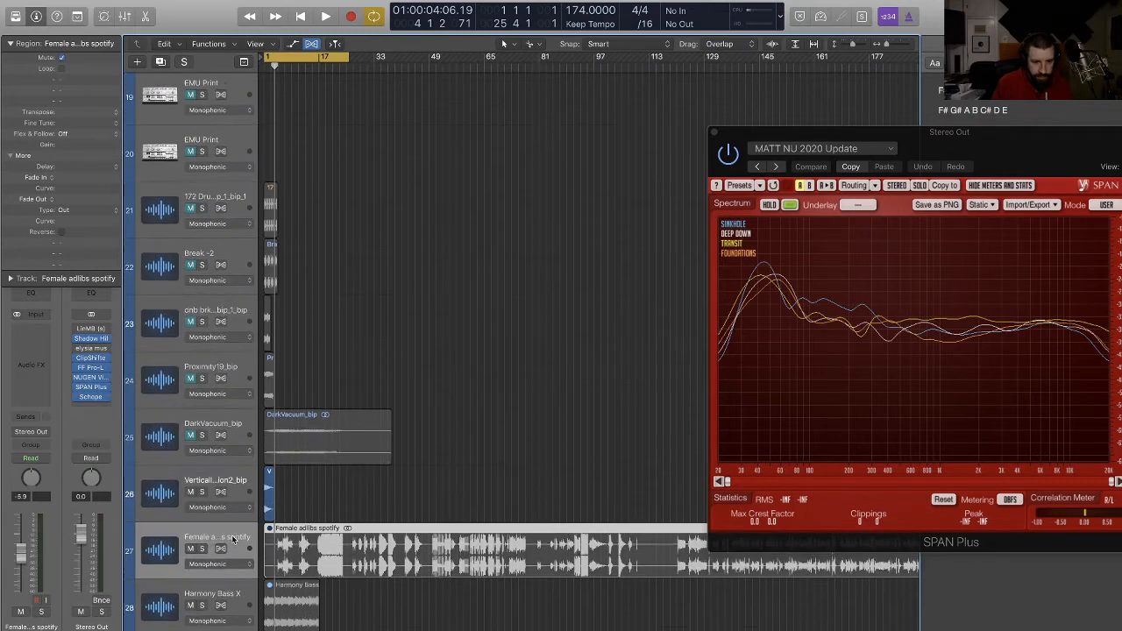
key(super+Left)
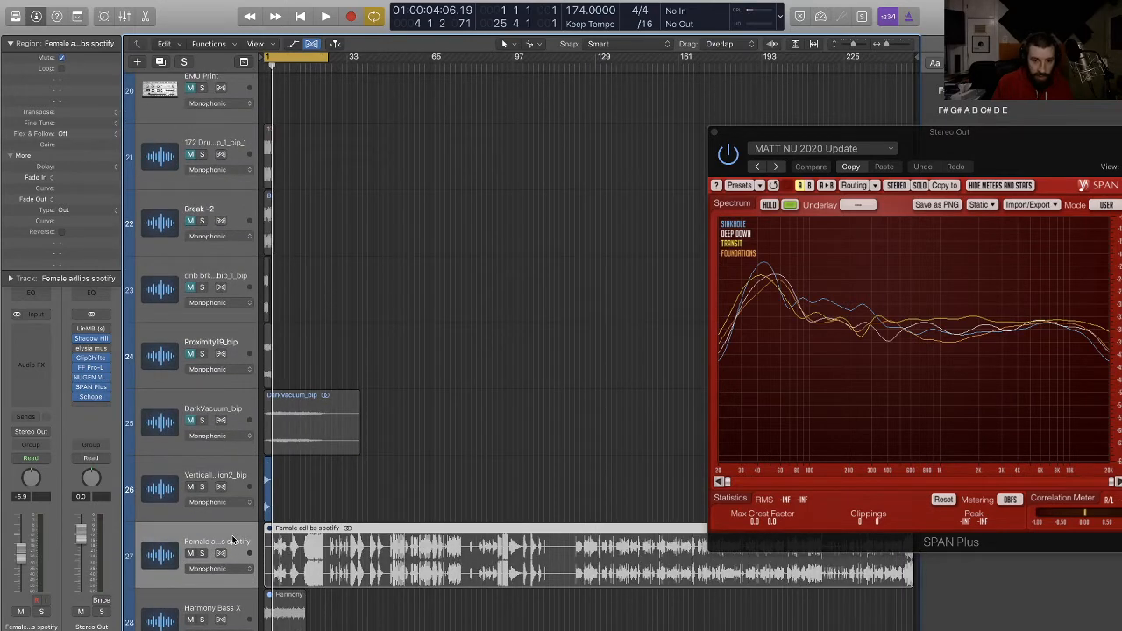
key(super+Up)
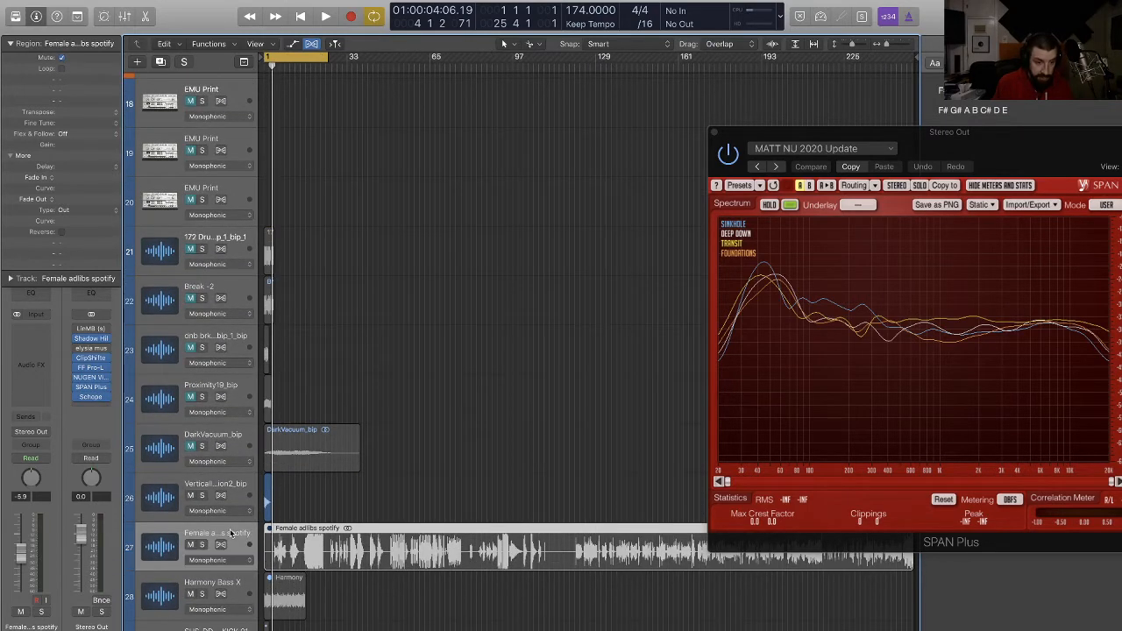
click(231, 533)
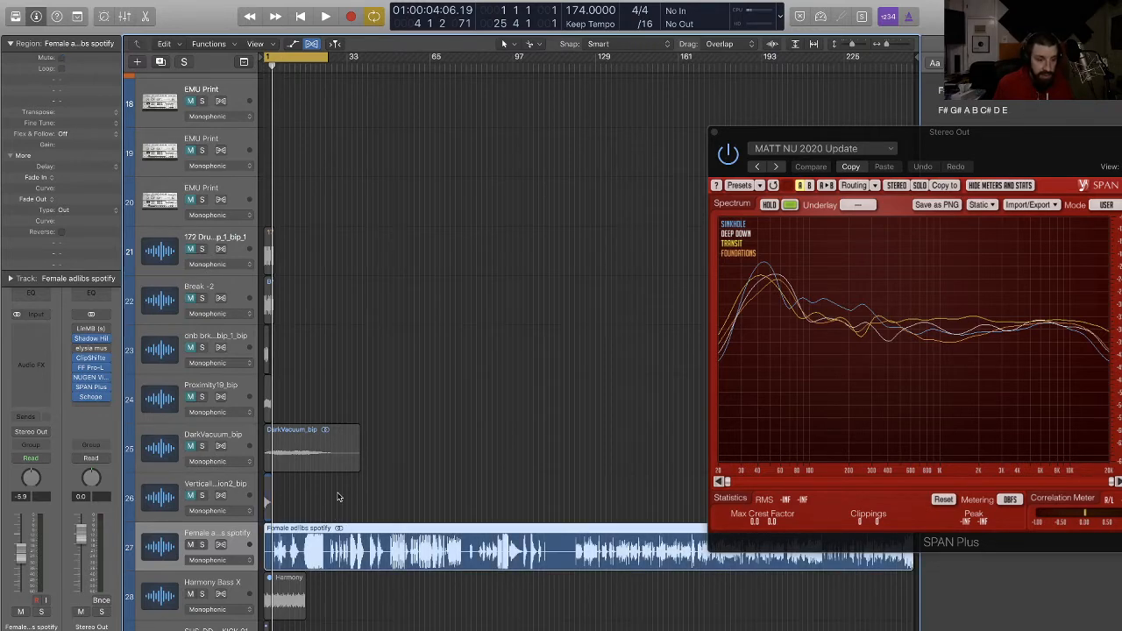
click(33, 353)
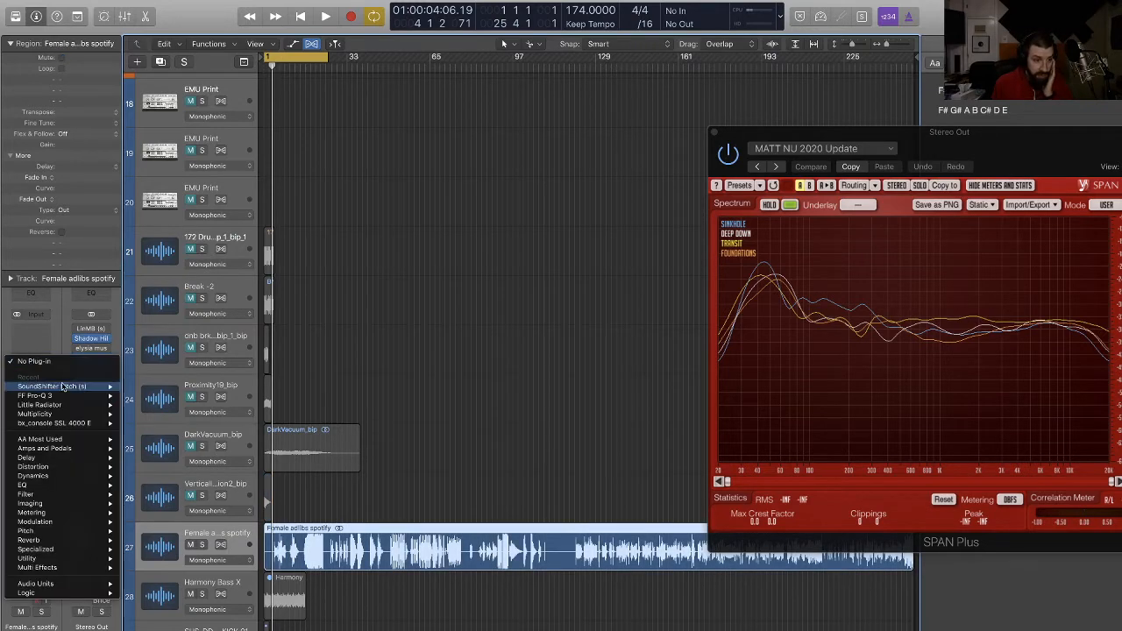
mouse_move(78, 441)
click(394, 396)
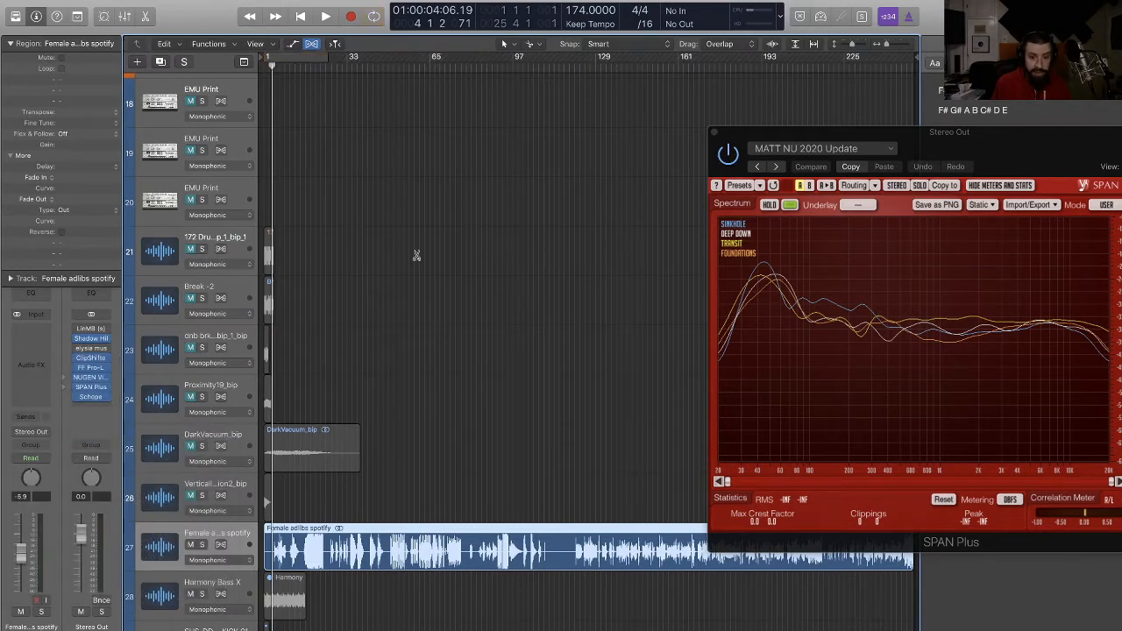
Step: Enlarge the tracks vertically and insert a stereo EchoBoy with its default settings on the Female adlibs spotify track
key(super+Down)
key(super+Down)
key(super+Down)
key(super+Down)
key(super+Down)
key(super+Down)
key(super+Down)
key(super+Down)
scroll(485, 258, down, 5)
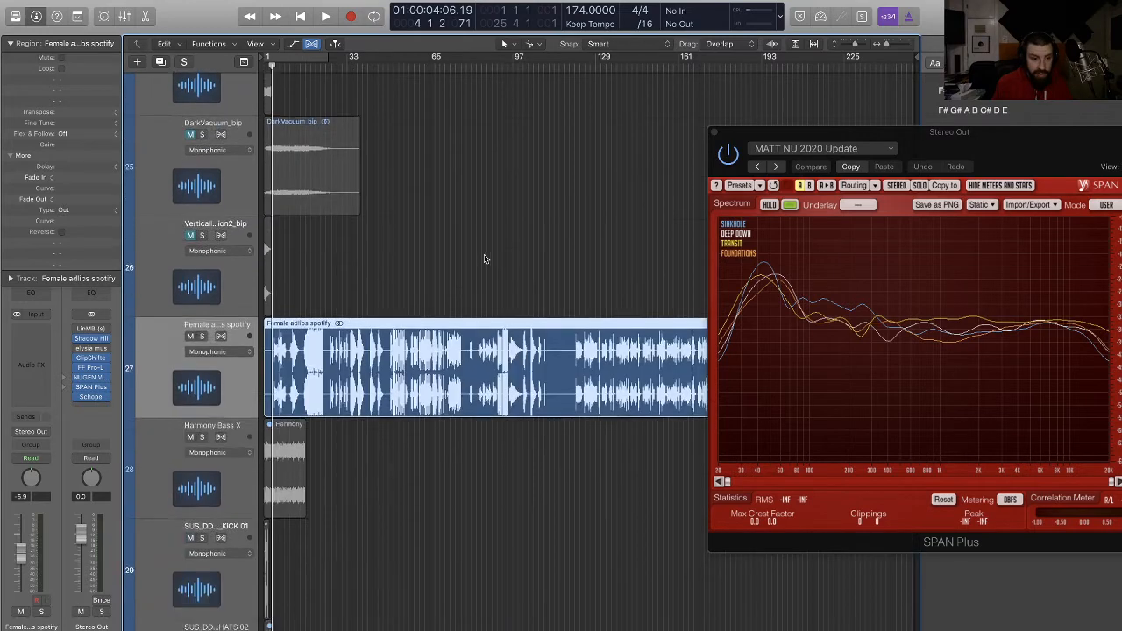
scroll(484, 259, down, 6)
scroll(345, 246, up, 5)
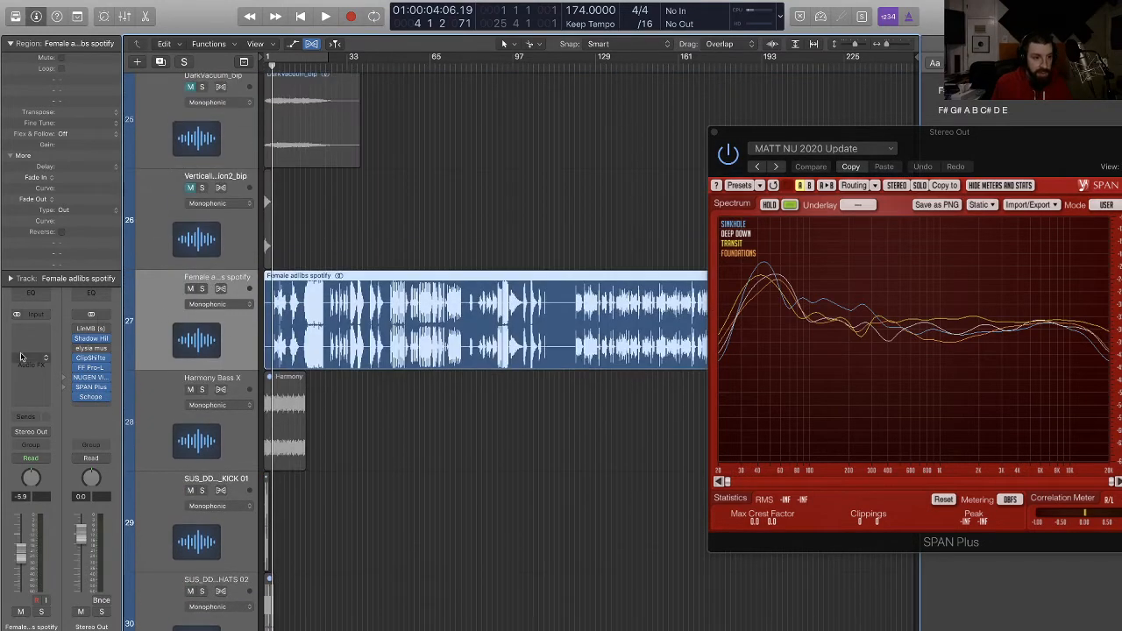
click(21, 357)
mouse_move(96, 431)
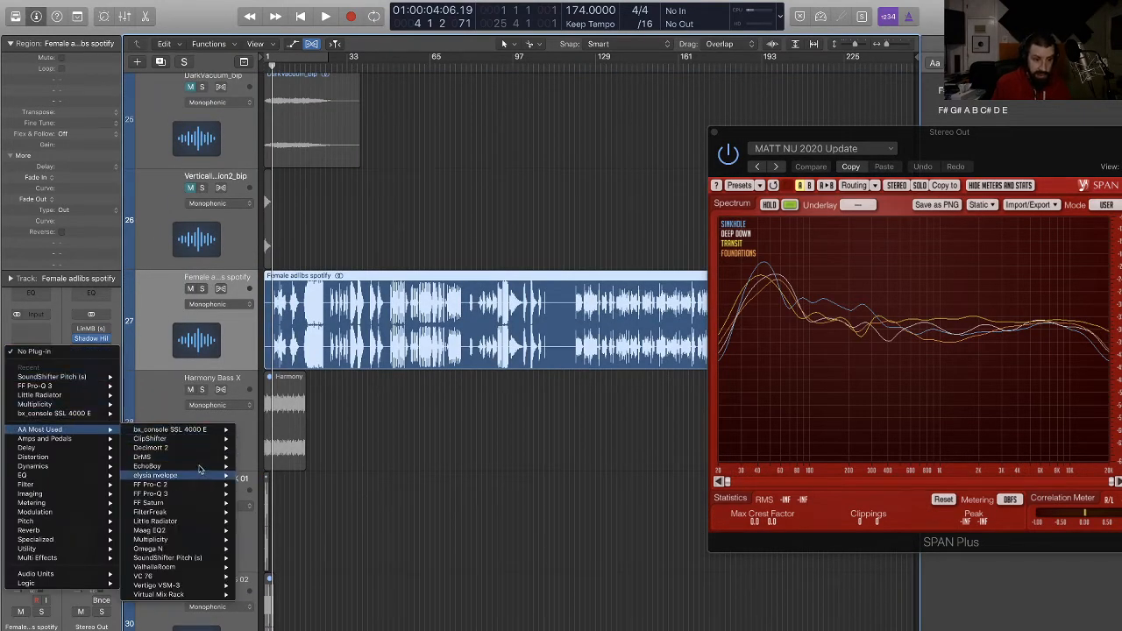
mouse_move(203, 466)
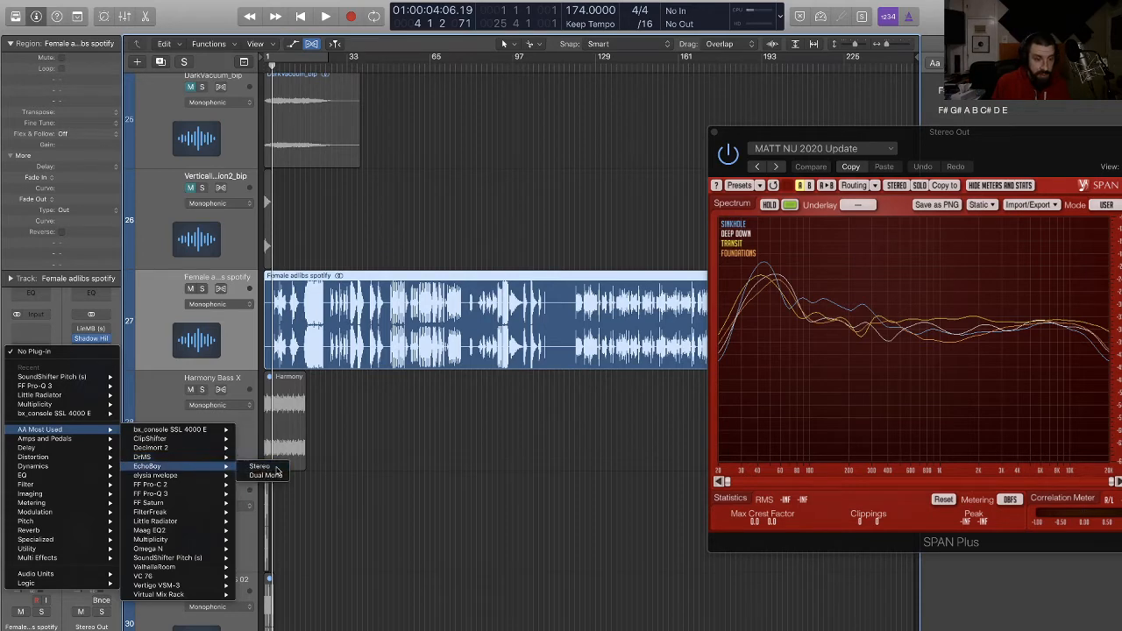
click(276, 468)
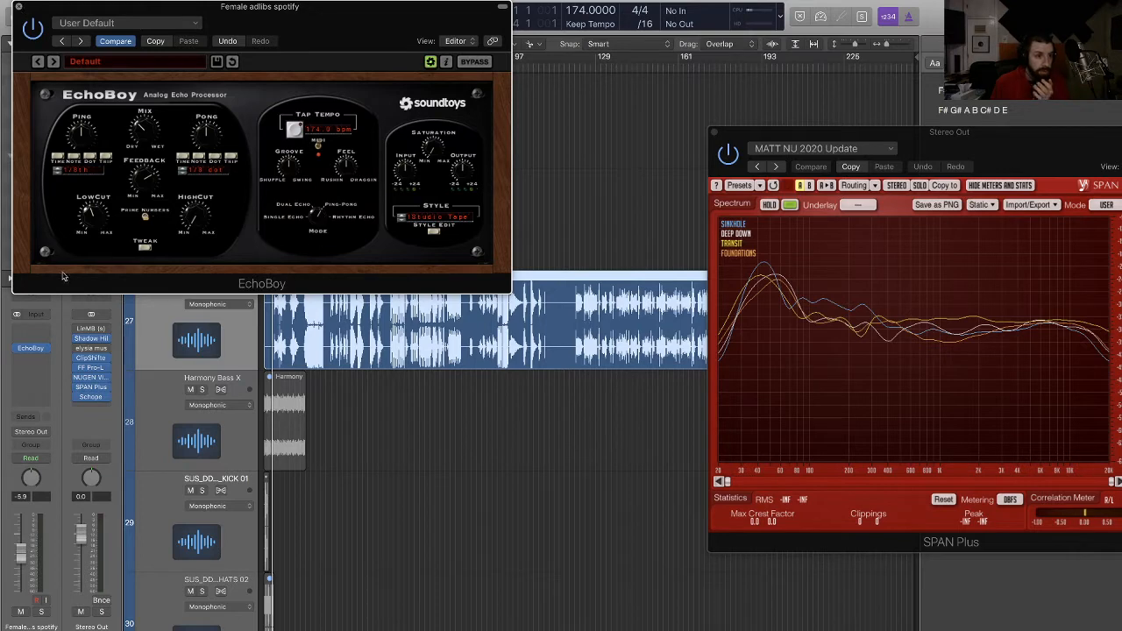
key(super+w)
Step: Insert GRM Evolution after EchoBoy on the Female adlibs spotify track and audition the effected vocal
click(40, 360)
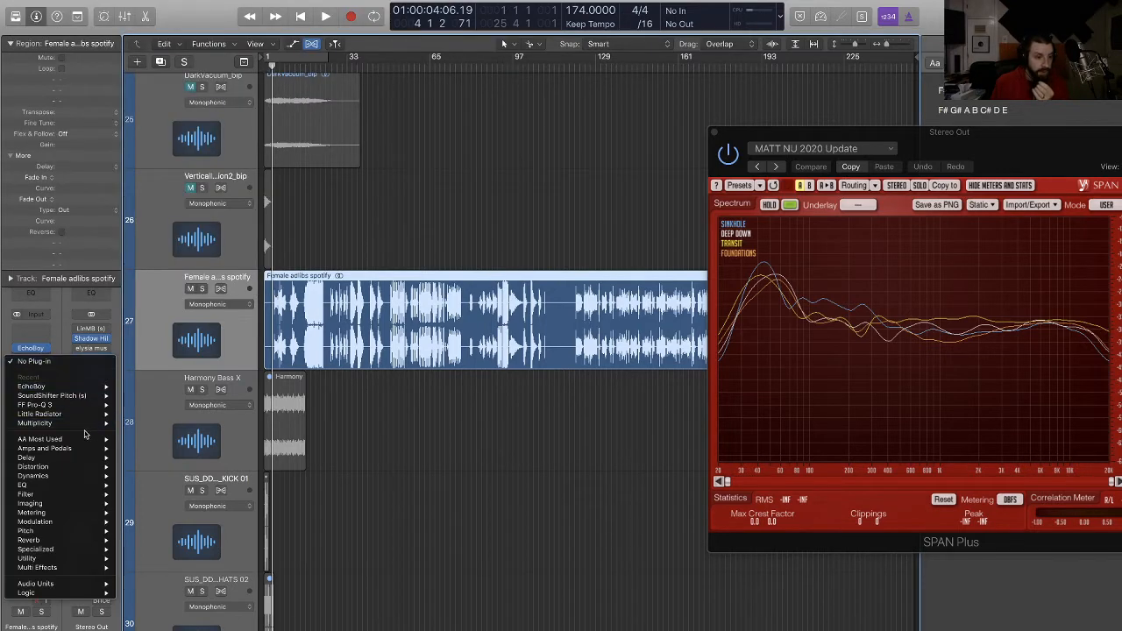
mouse_move(81, 439)
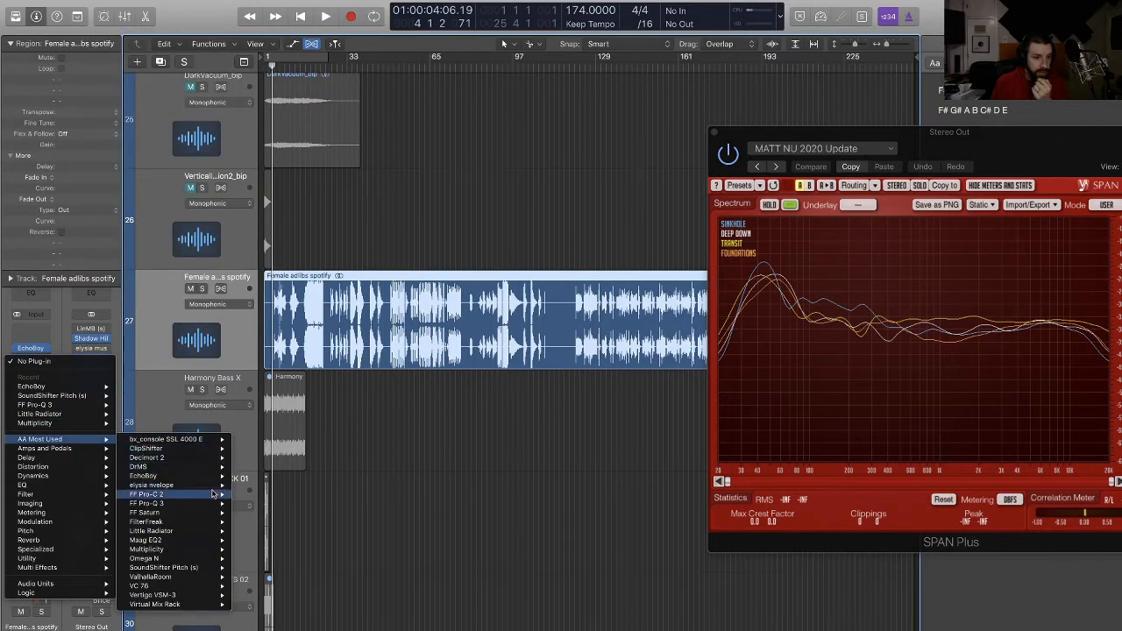
mouse_move(198, 524)
mouse_move(97, 583)
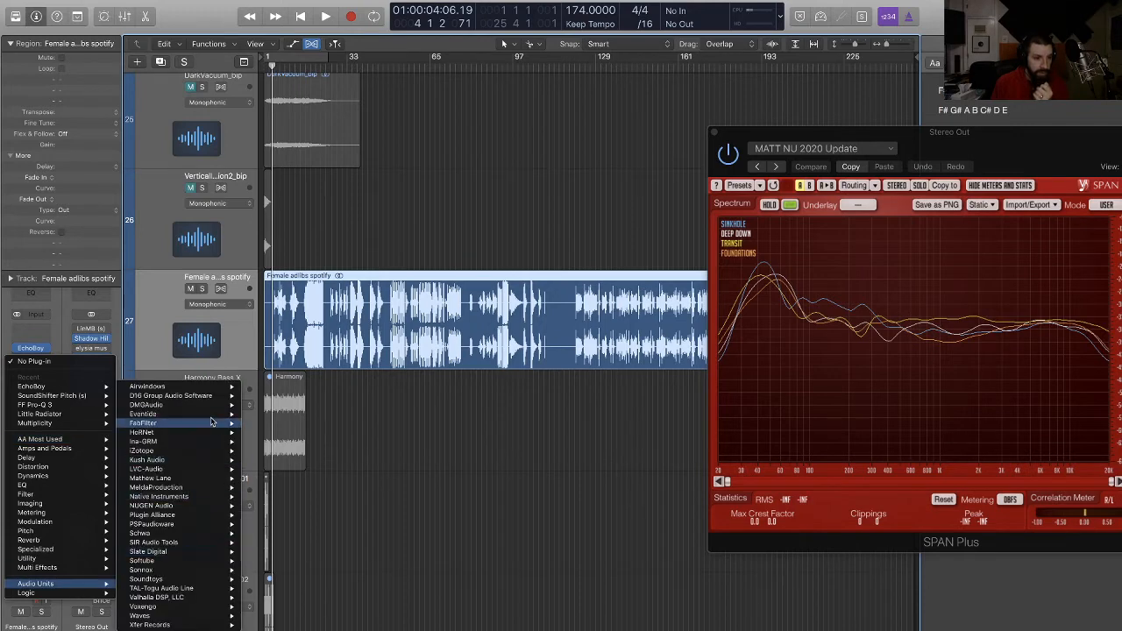
mouse_move(198, 447)
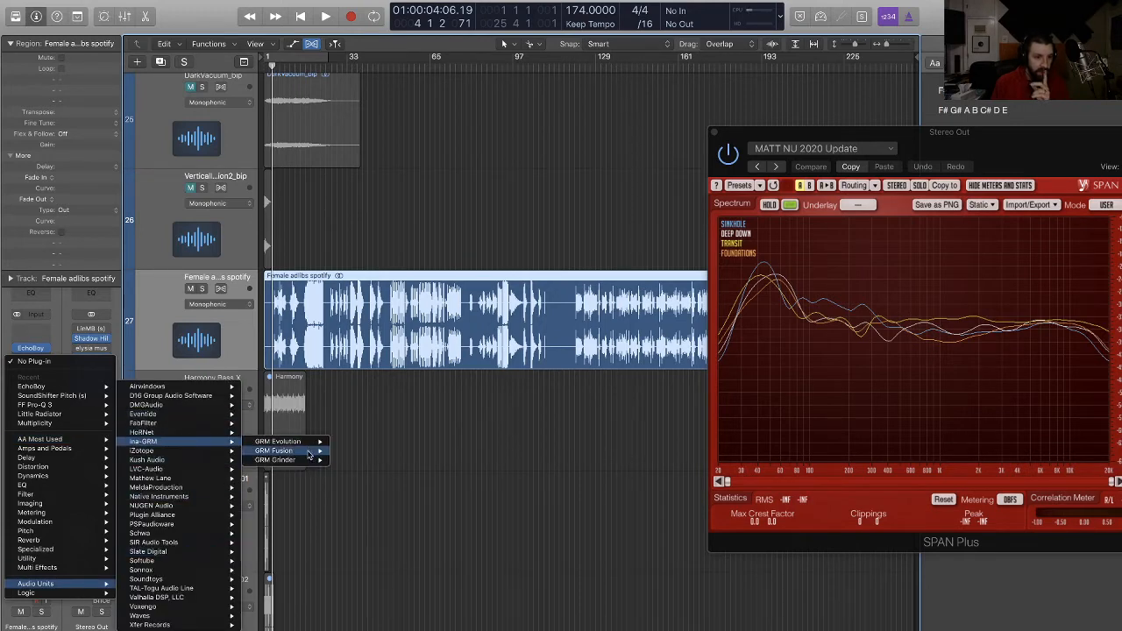
click(358, 447)
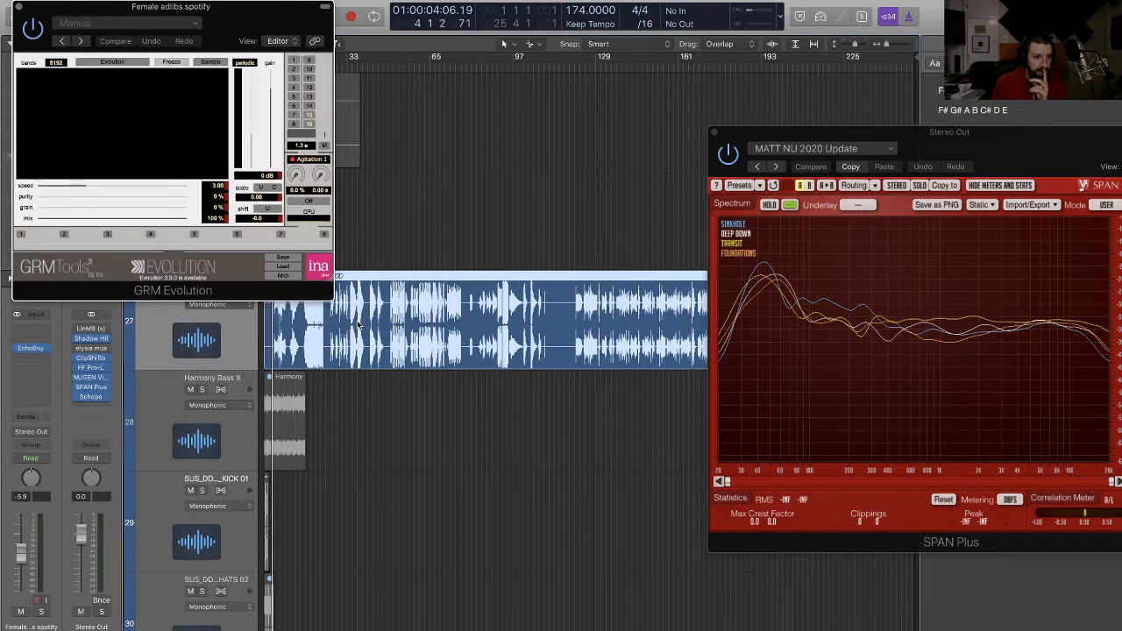
drag(127, 35, 358, 94)
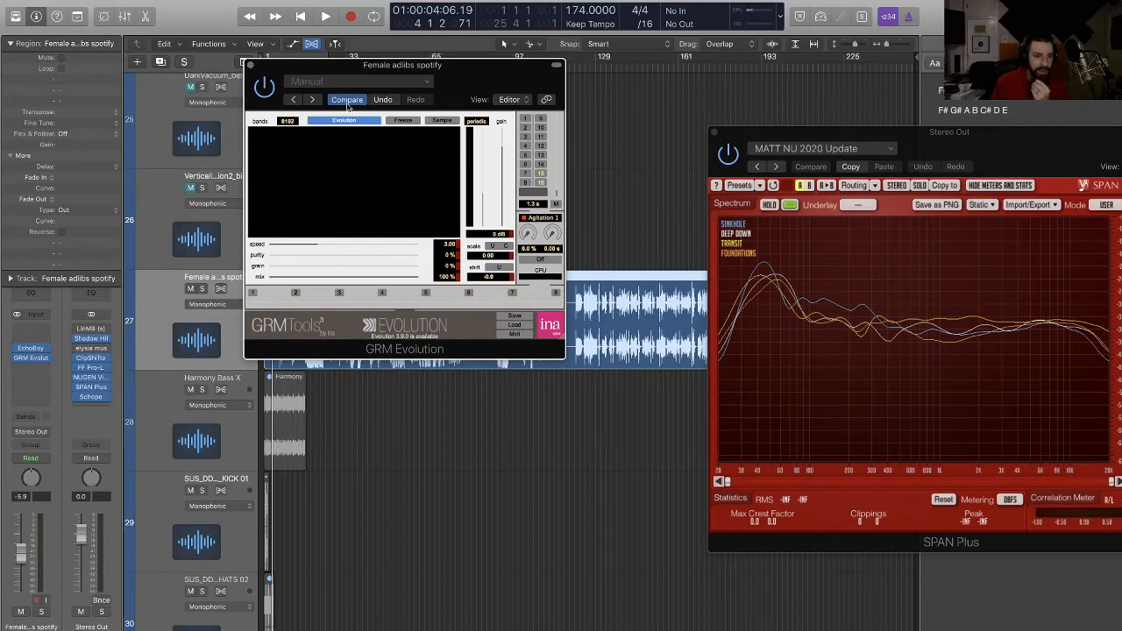
drag(420, 67, 514, 114)
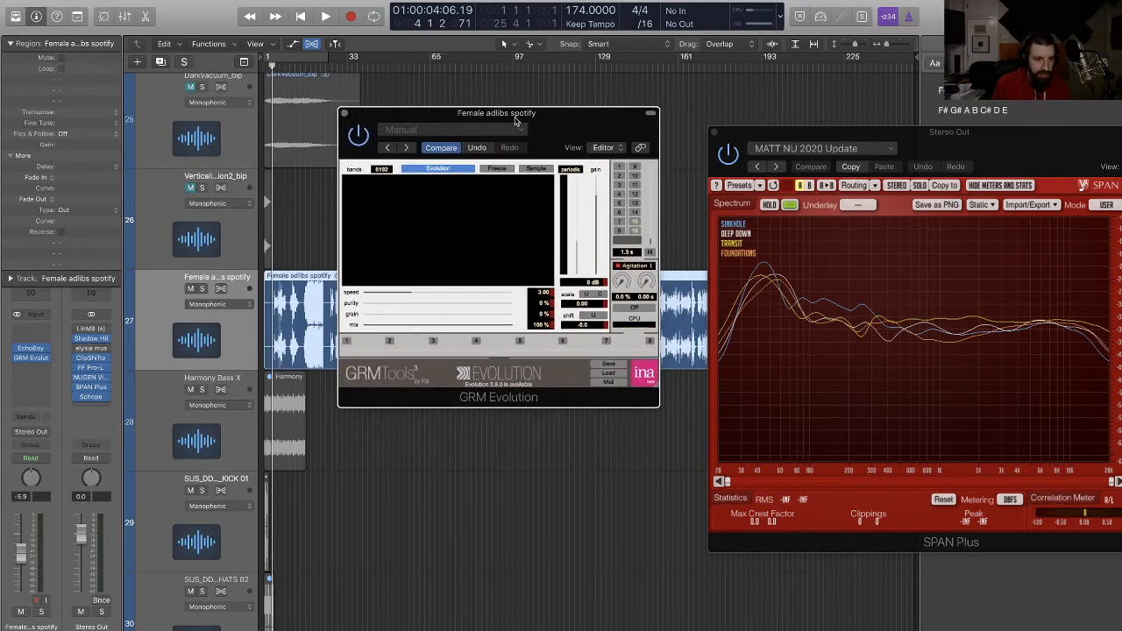
key(space)
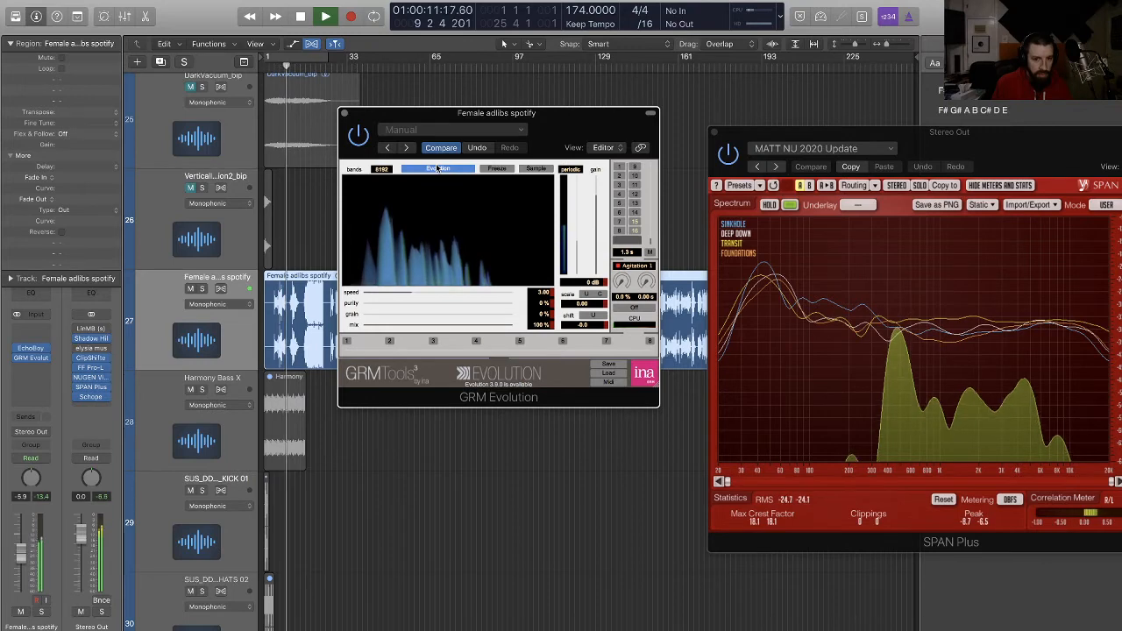
click(30, 367)
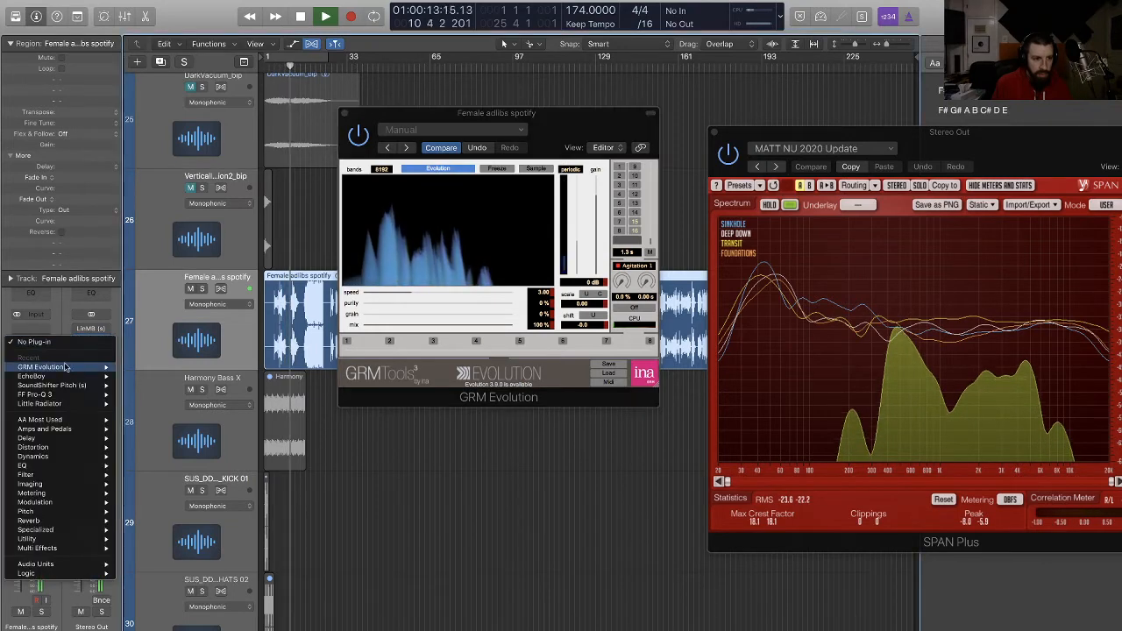
mouse_move(96, 420)
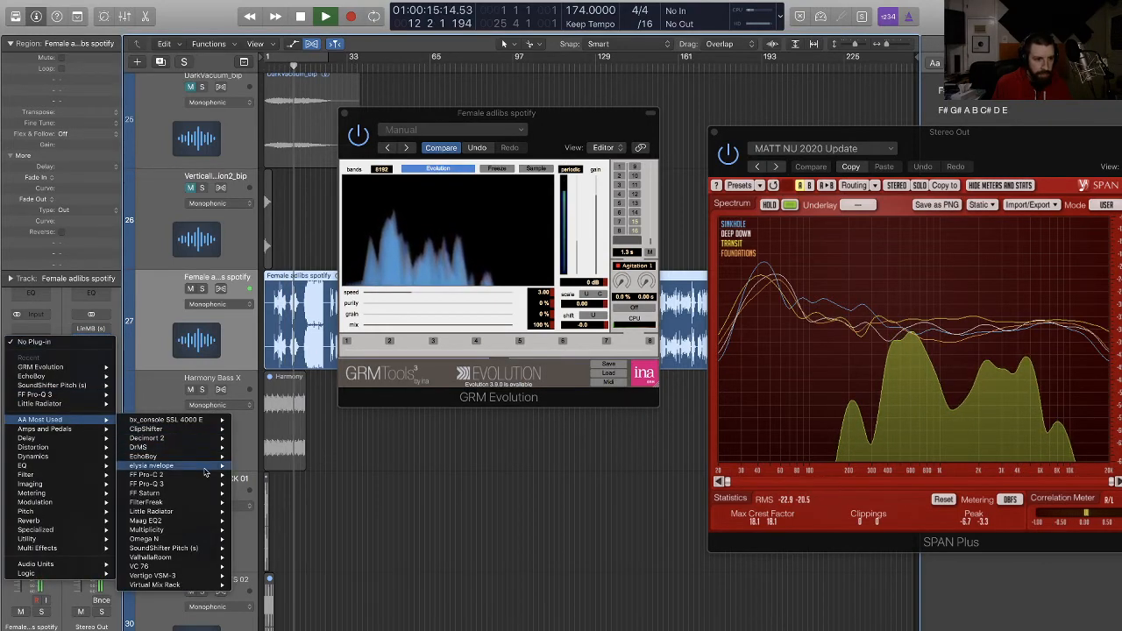
mouse_move(198, 430)
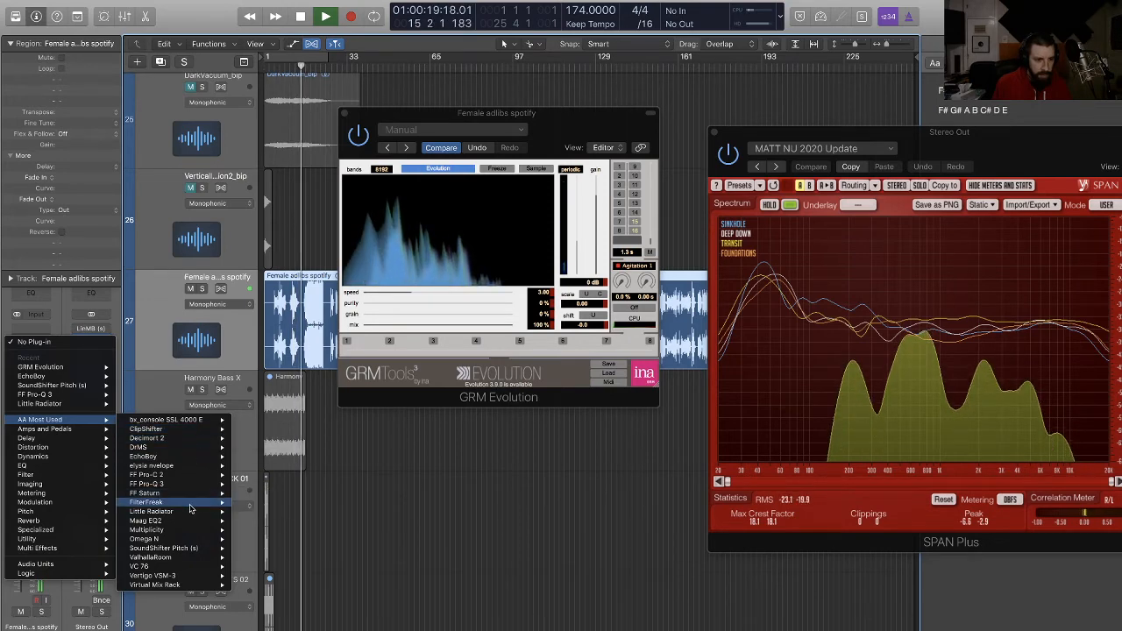
mouse_move(191, 506)
click(765, 333)
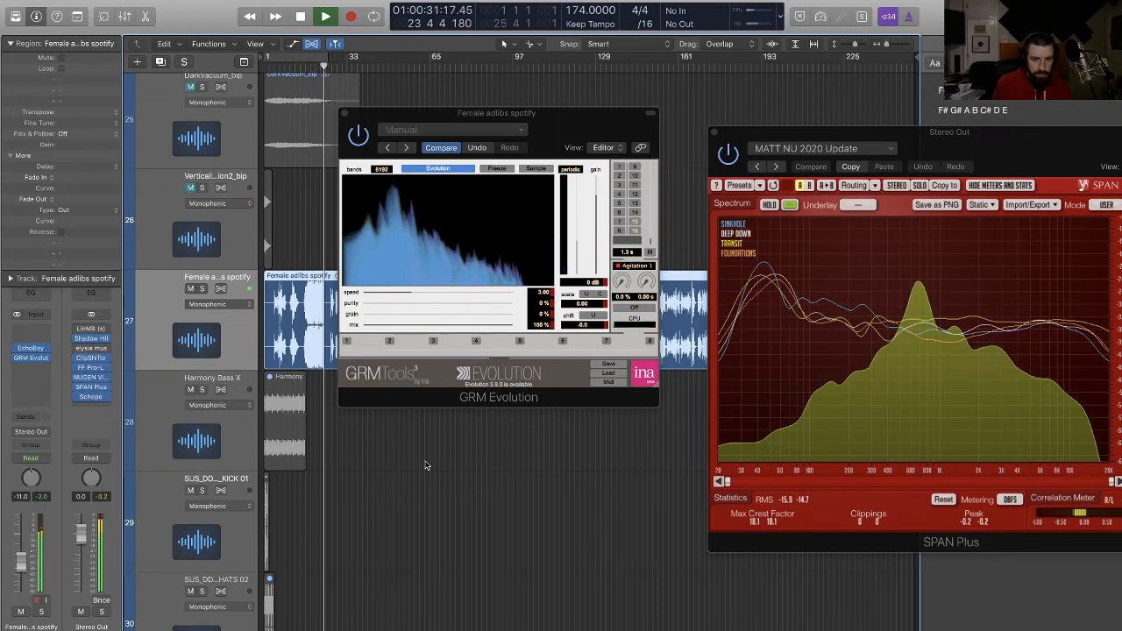
Step: Check the vocal's spectral peak, insert stereo SoundShifter Pitch before EchoBoy and transpose it by -1 semitone
mouse_move(918, 326)
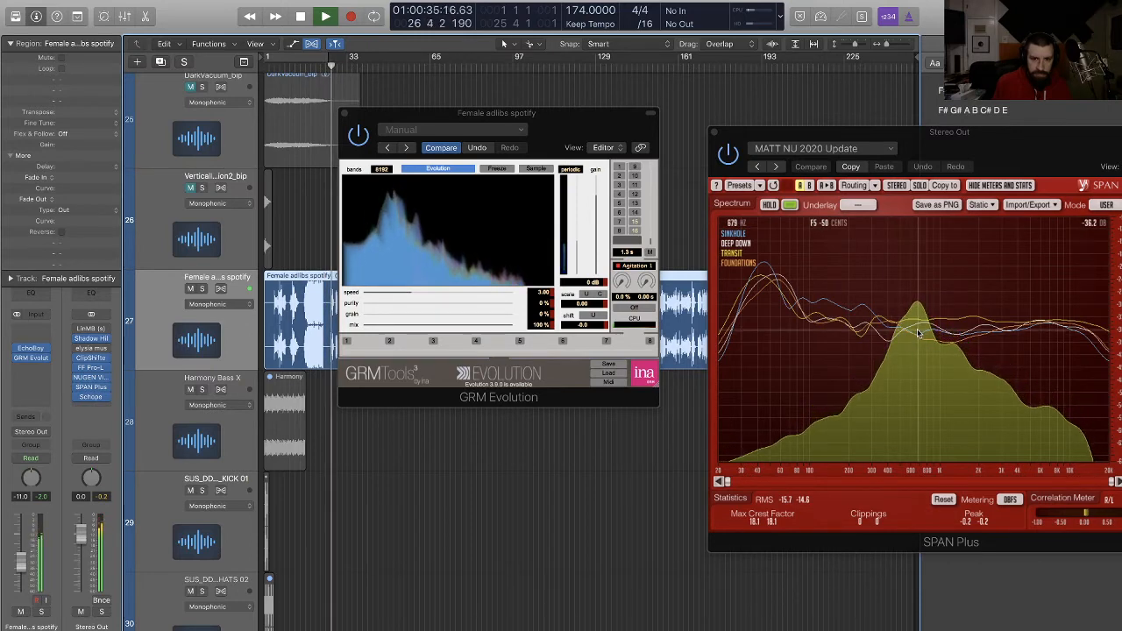
click(37, 347)
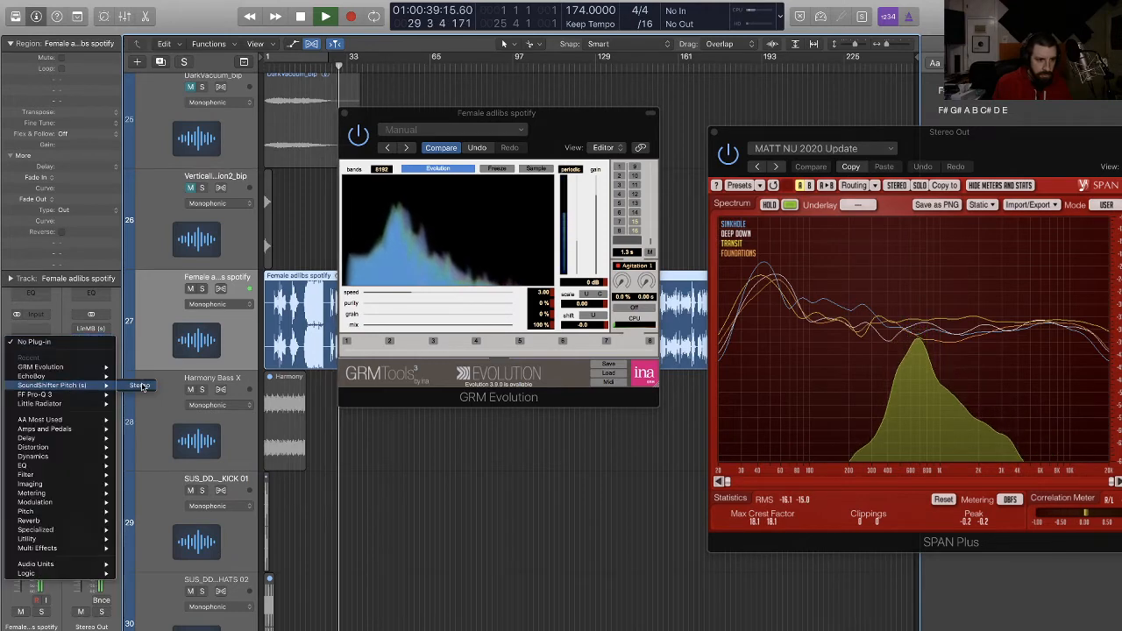
click(141, 386)
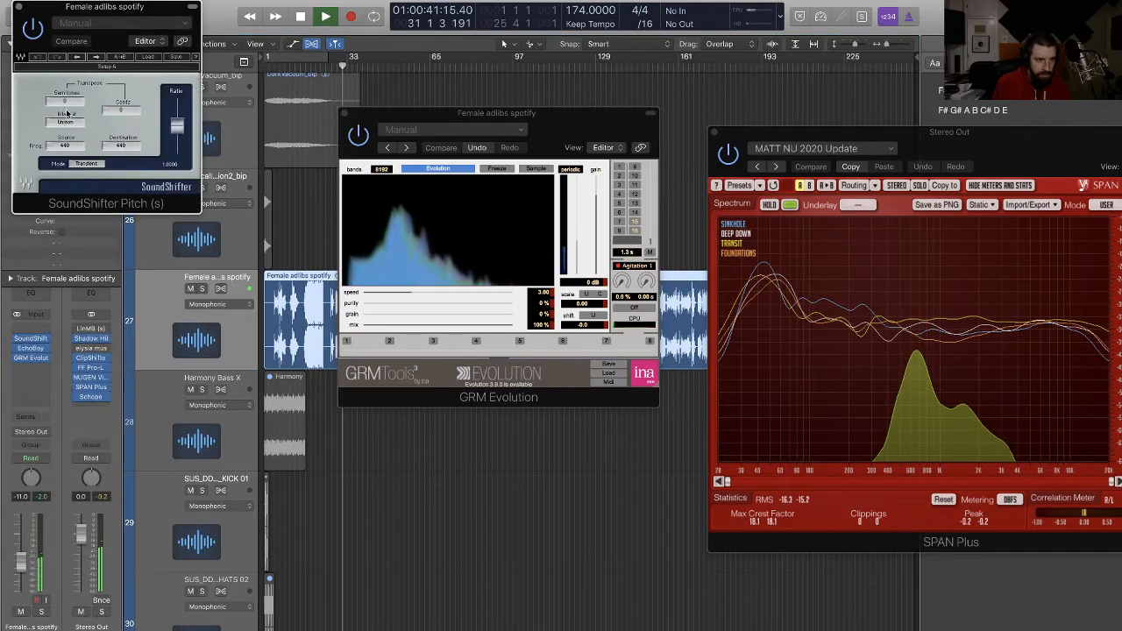
drag(65, 101, 65, 107)
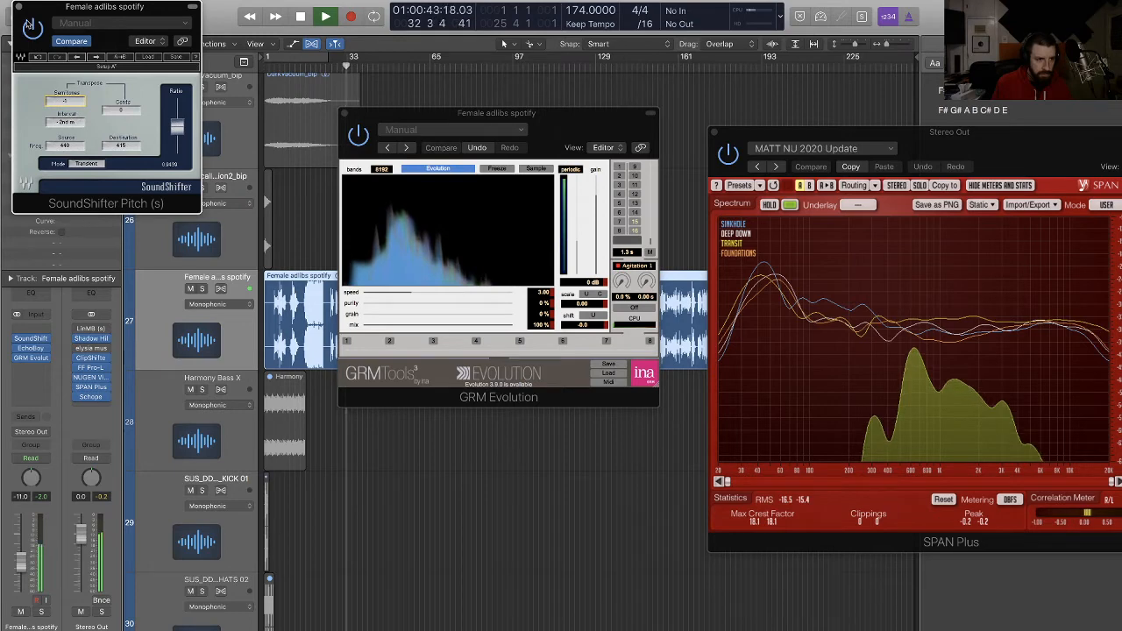
key(super+w)
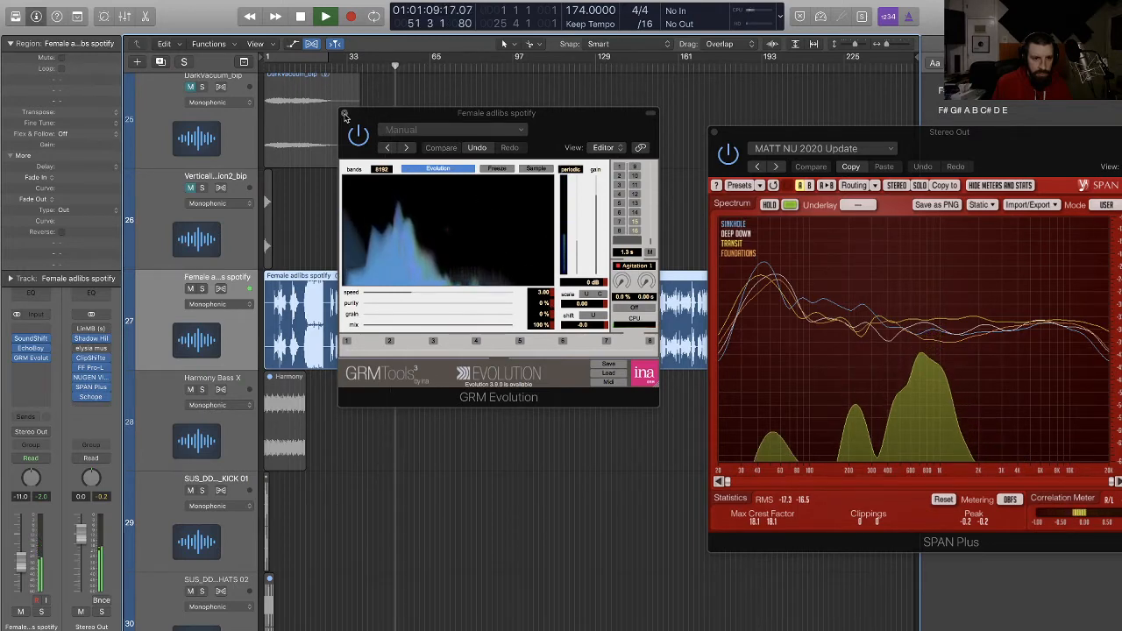
Step: Close the GRM Evolution window and stop playback of the vocal
click(359, 234)
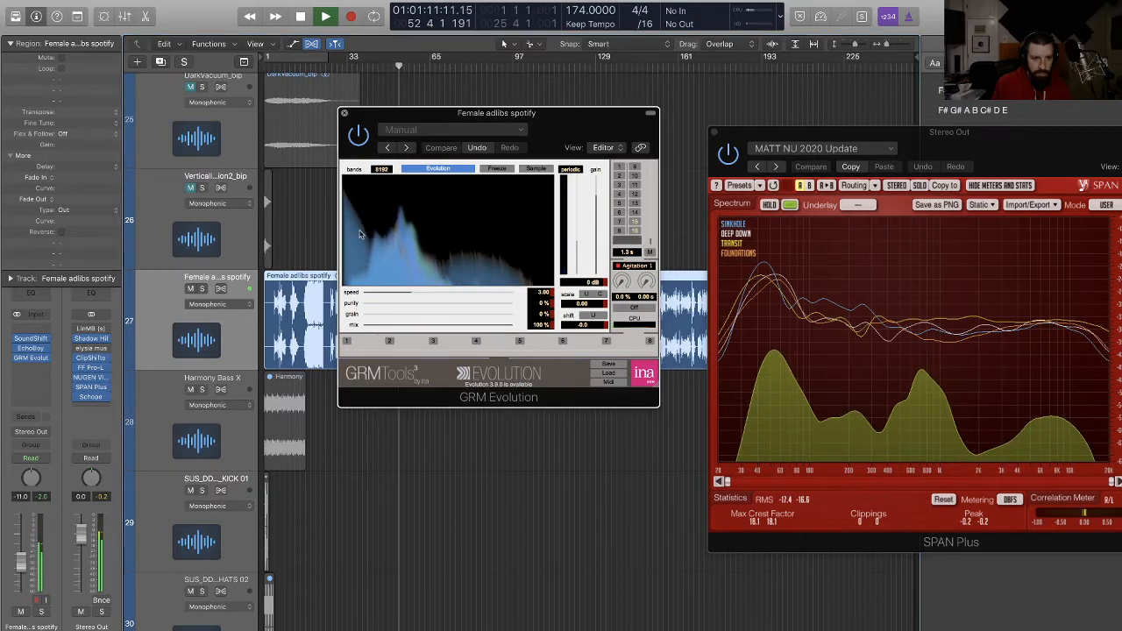
key(super+w)
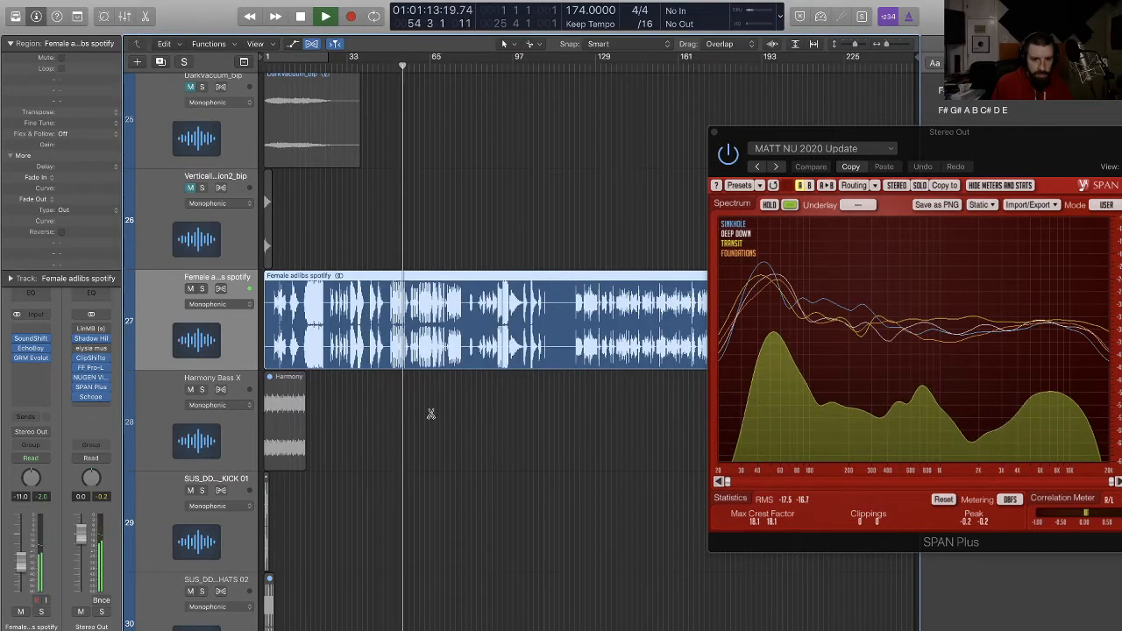
key(super+Up)
key(space)
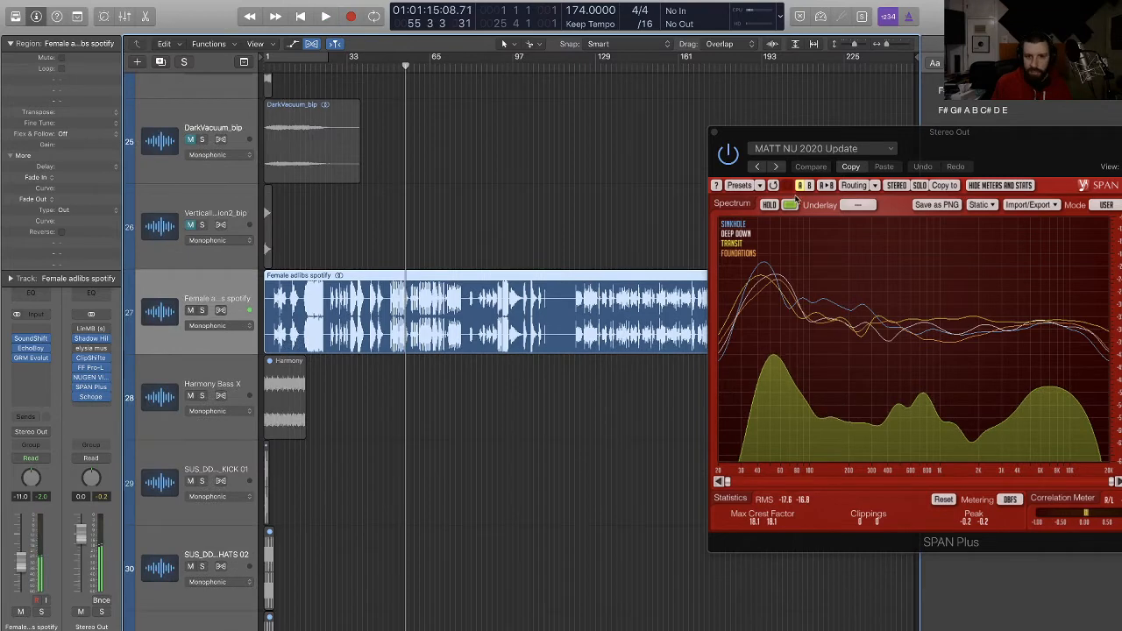
Step: Bounce the Female adlibs spotify region in place to a new track named GRM VOX, leaving the source and normalization off
drag(837, 140, 848, 400)
drag(730, 235, 548, 312)
key(ctrl+b)
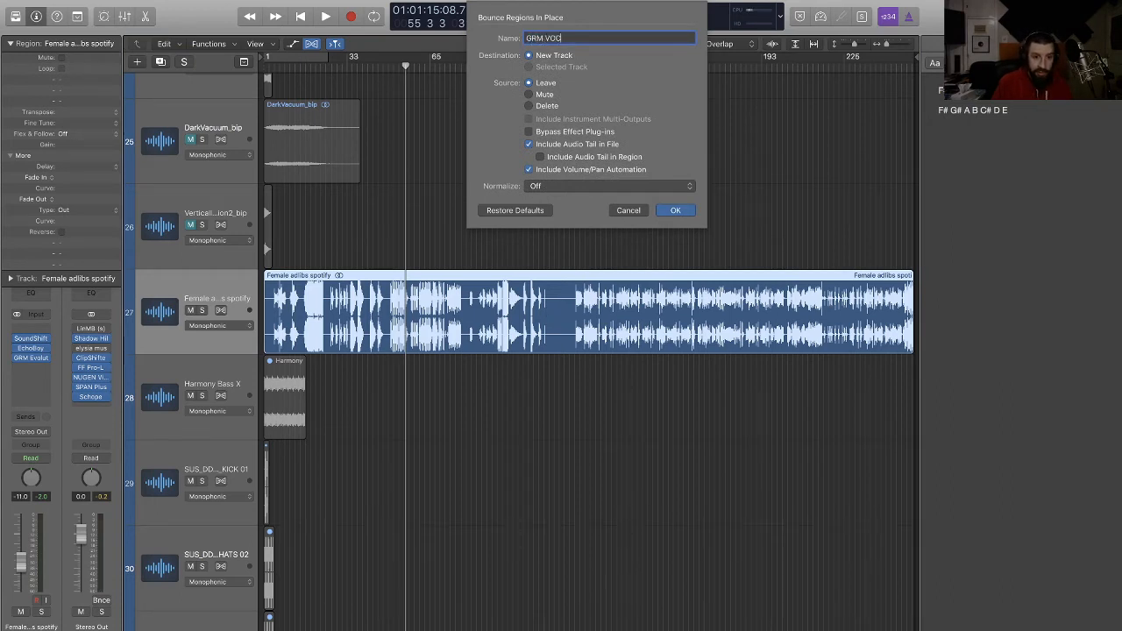
key(Return)
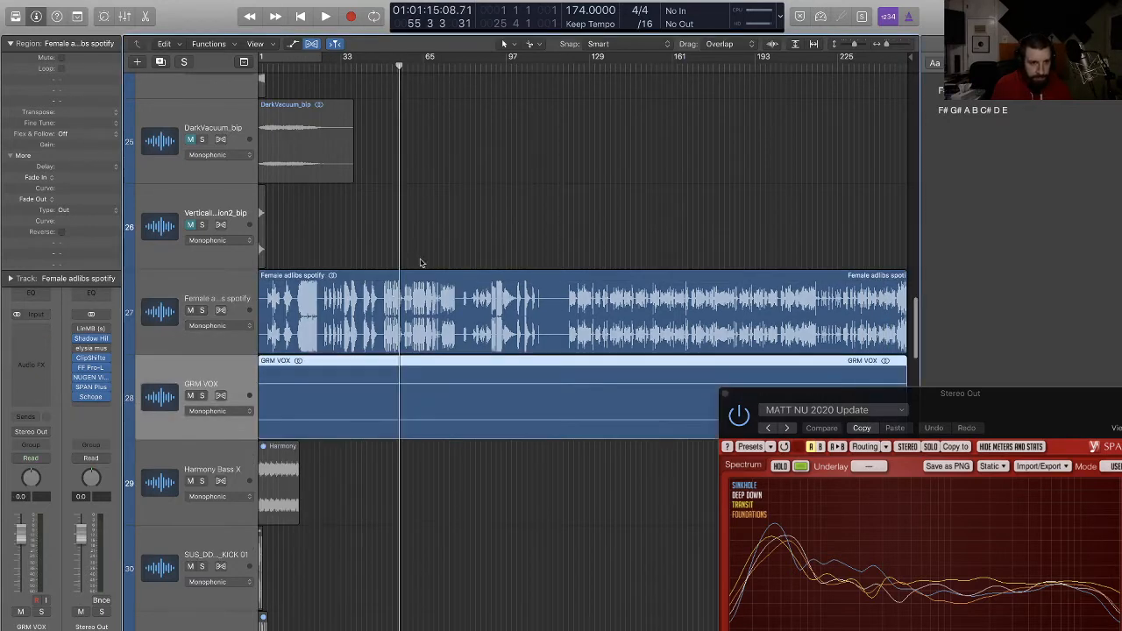
scroll(429, 259, left, 1)
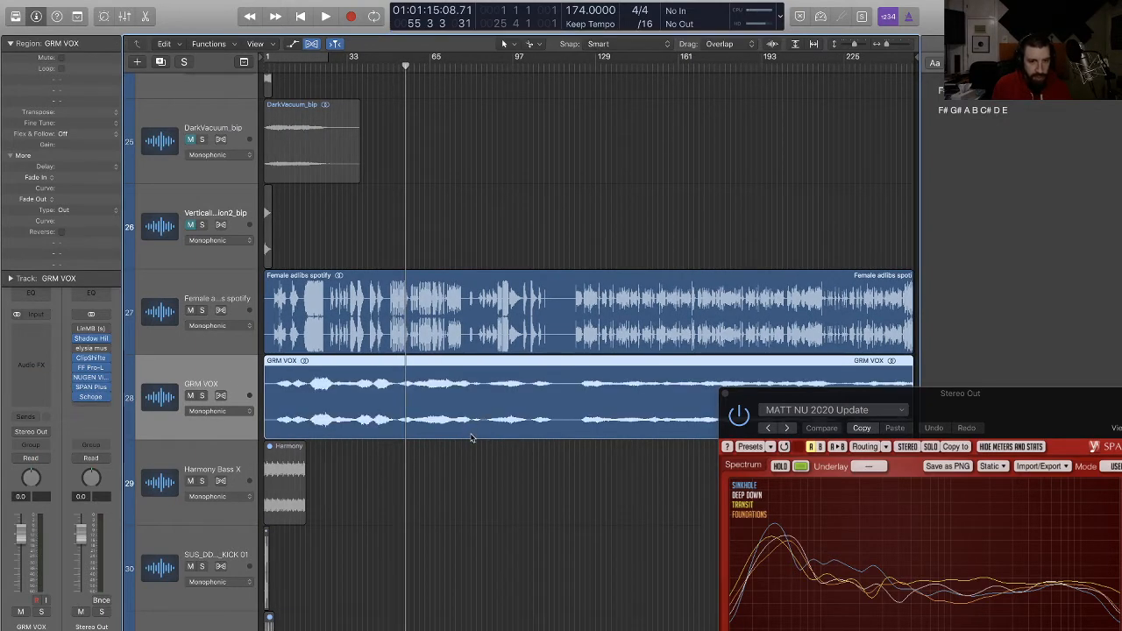
Step: Mute the Female adlibs spotify track and audition the GRM VOX bounce from around bars 63 and 95
scroll(470, 437, down, 3)
click(191, 200)
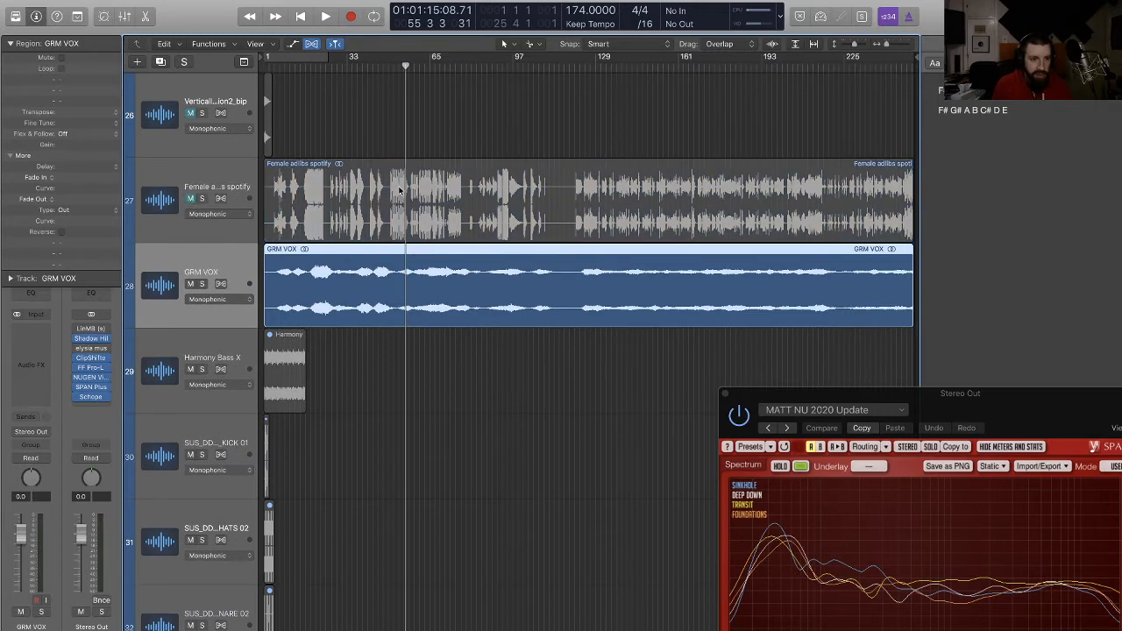
click(425, 66)
key(space)
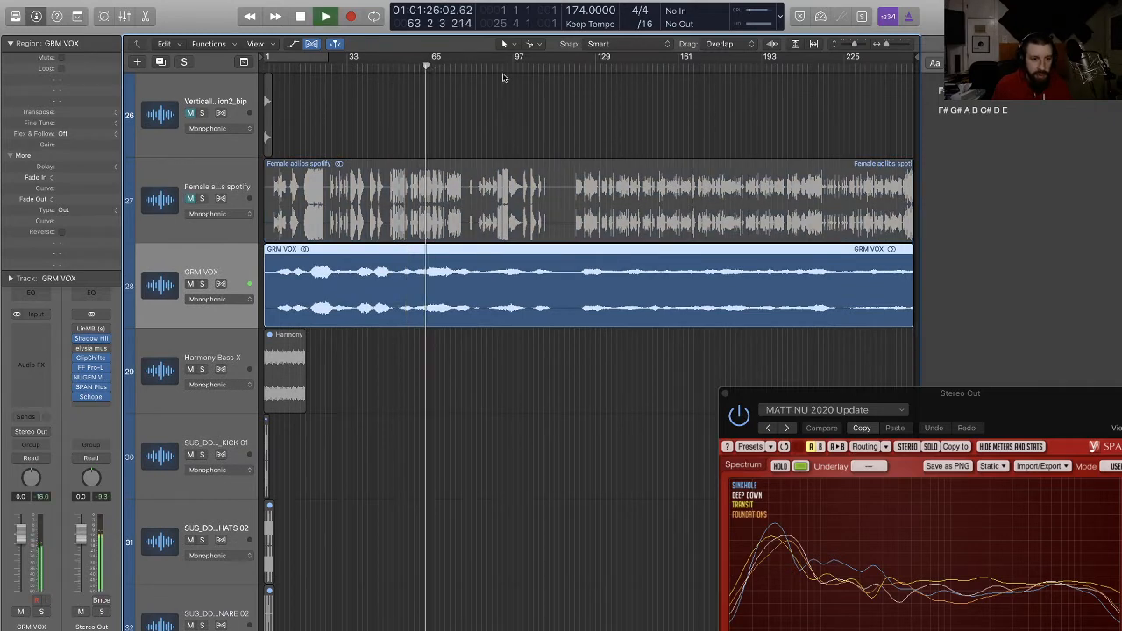
key(space)
click(509, 67)
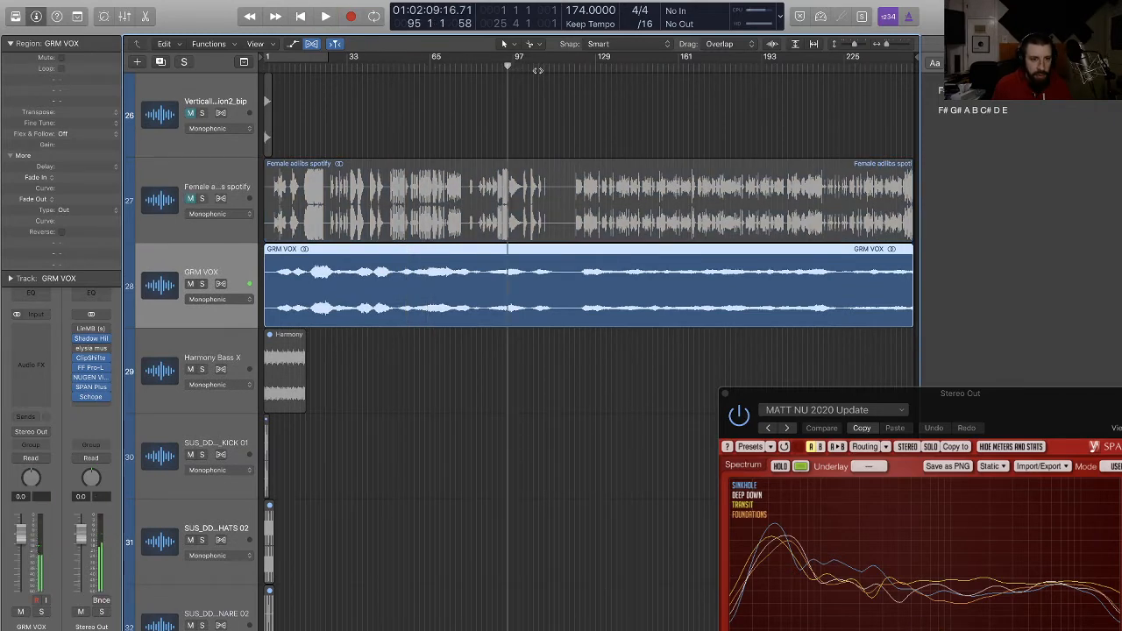
key(space)
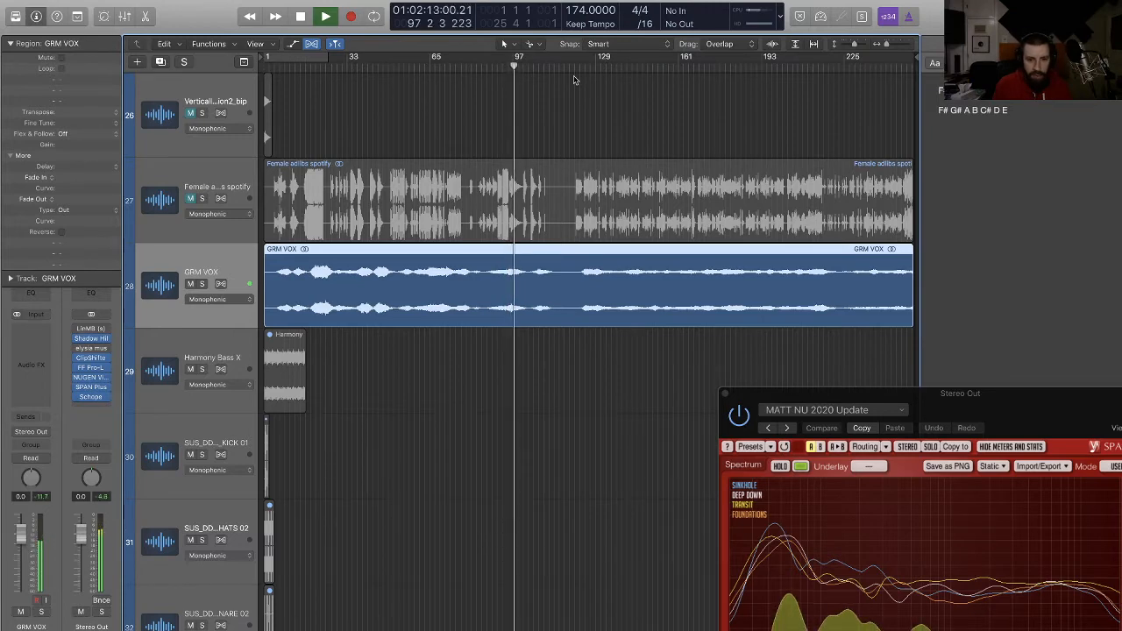
key(space)
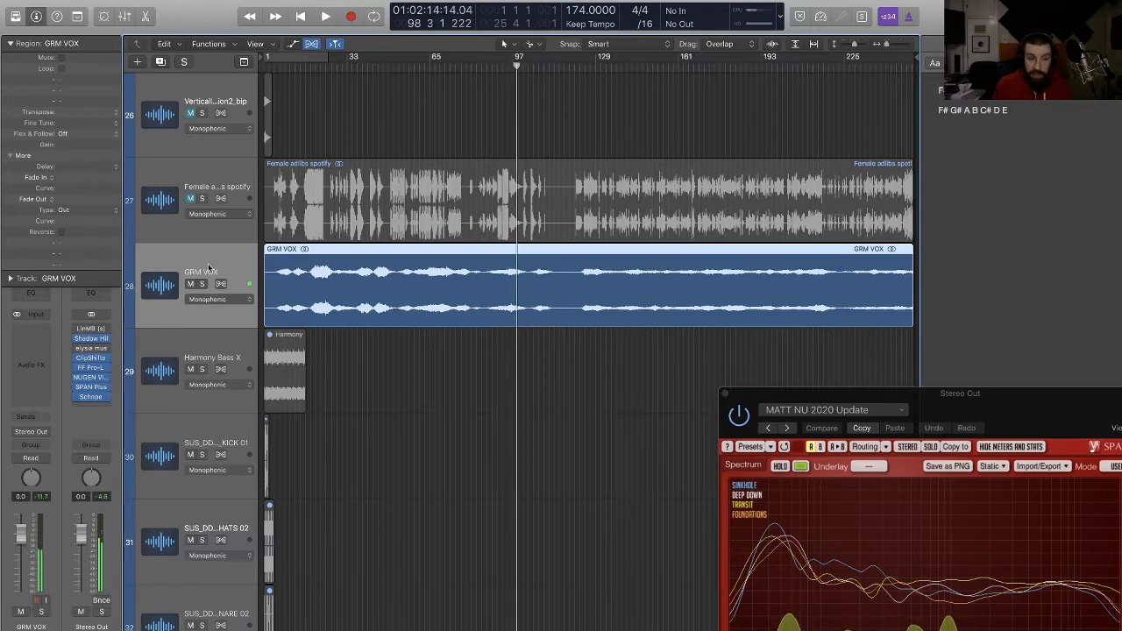
Step: Mute GRM VOX, unmute the Female adlibs spotify track and reopen its GRM Evolution plug-in
click(189, 285)
click(227, 187)
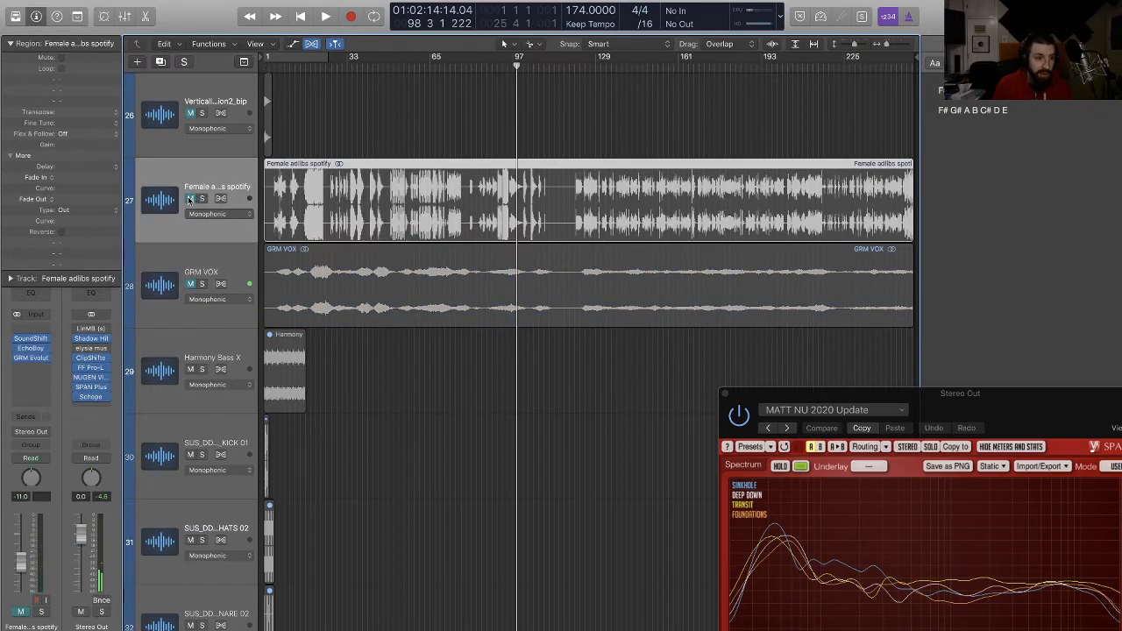
click(32, 360)
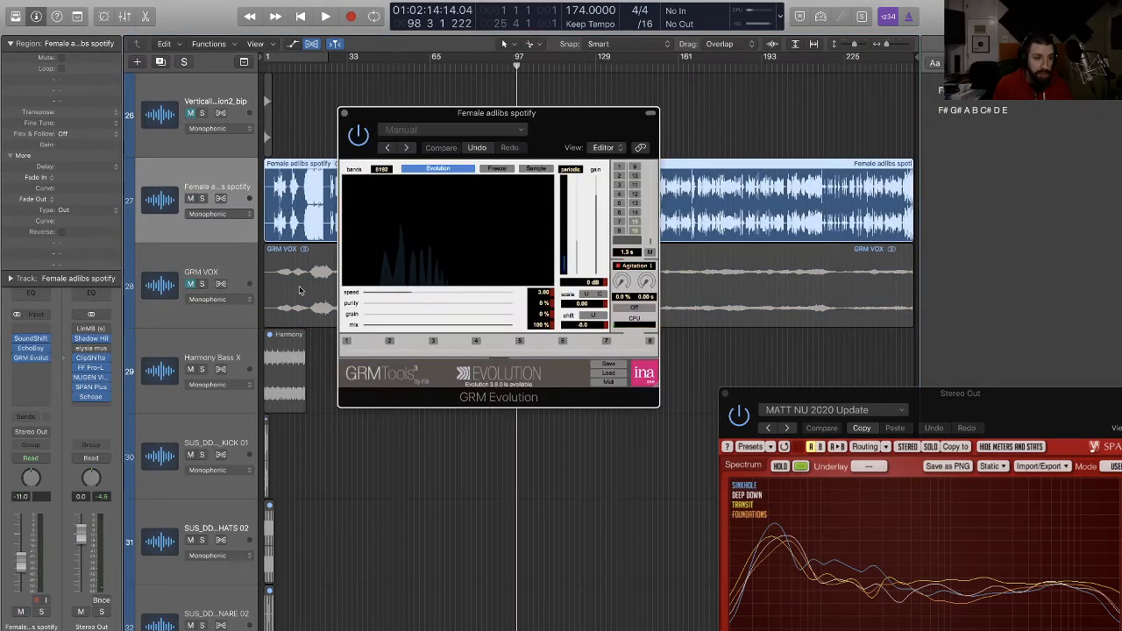
Step: Replace GRM Evolution with a stereo FF Saturn on the Female adlibs spotify track
click(54, 361)
click(47, 359)
click(77, 386)
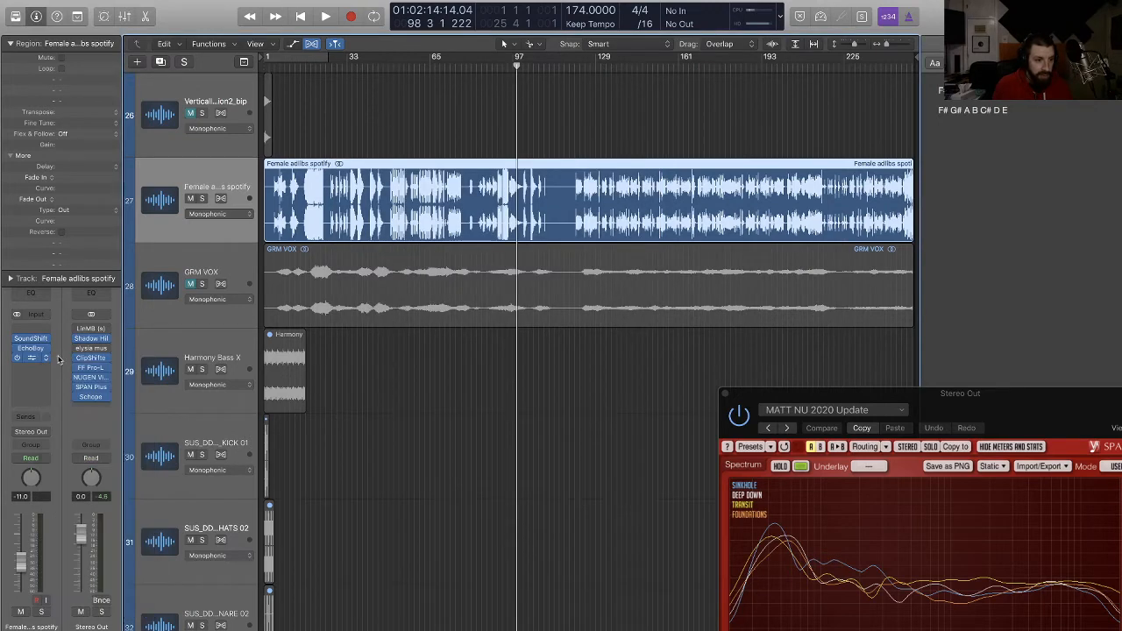
click(29, 359)
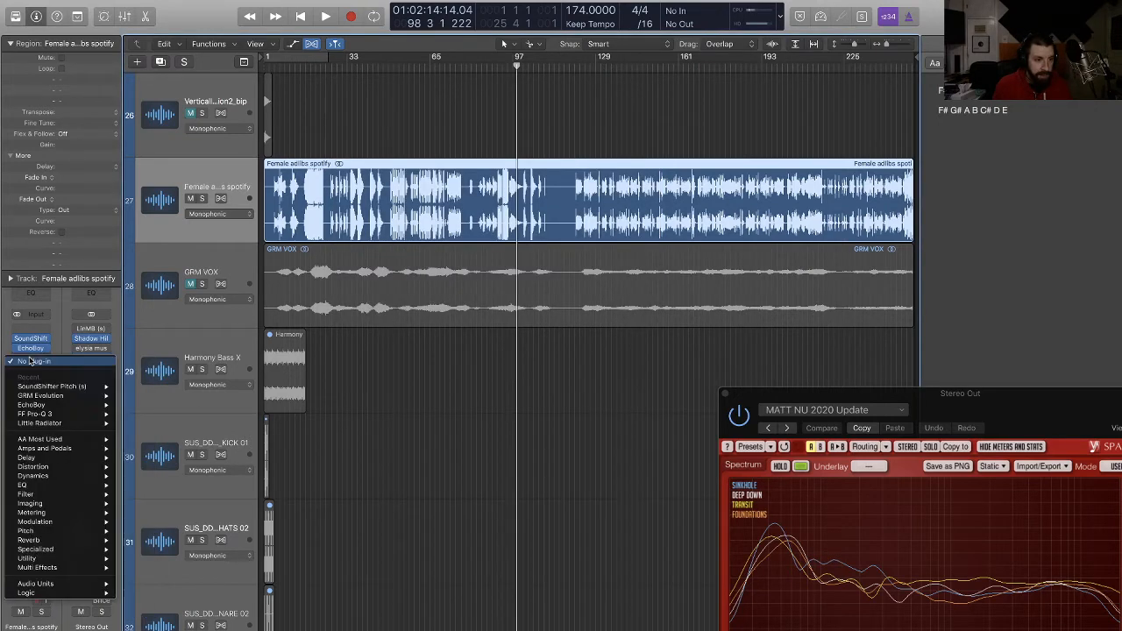
mouse_move(53, 440)
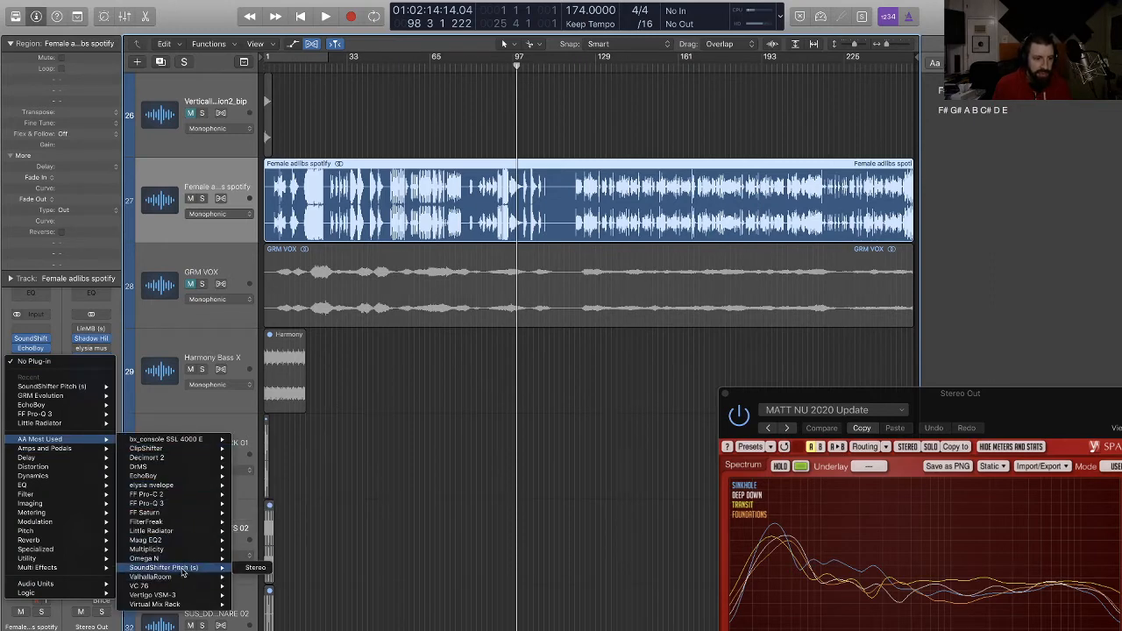
mouse_move(179, 519)
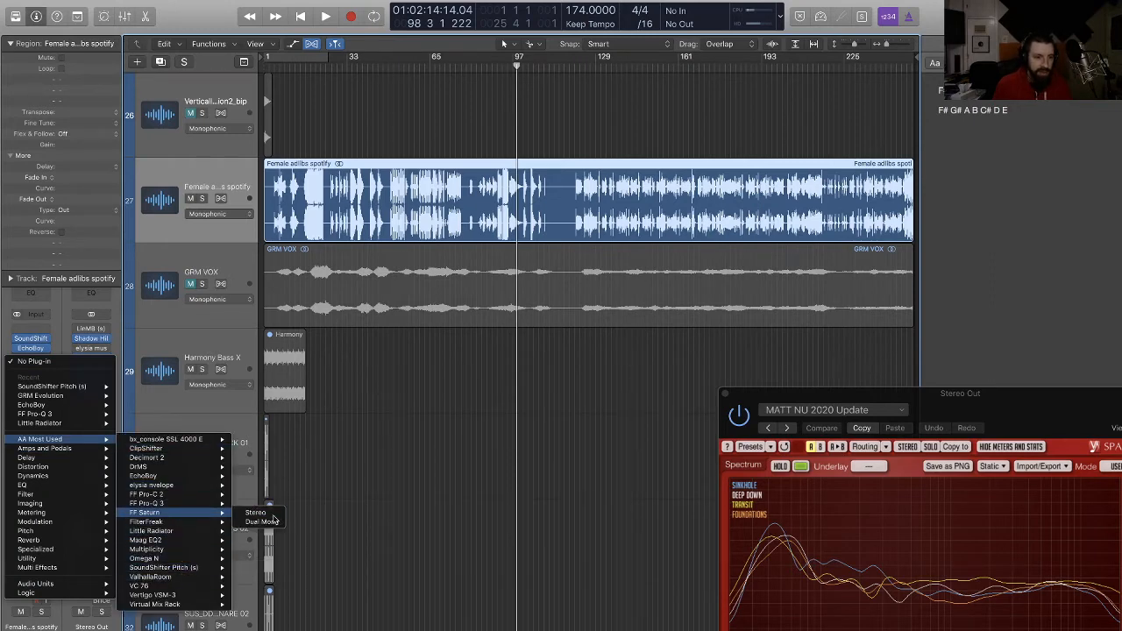
click(270, 514)
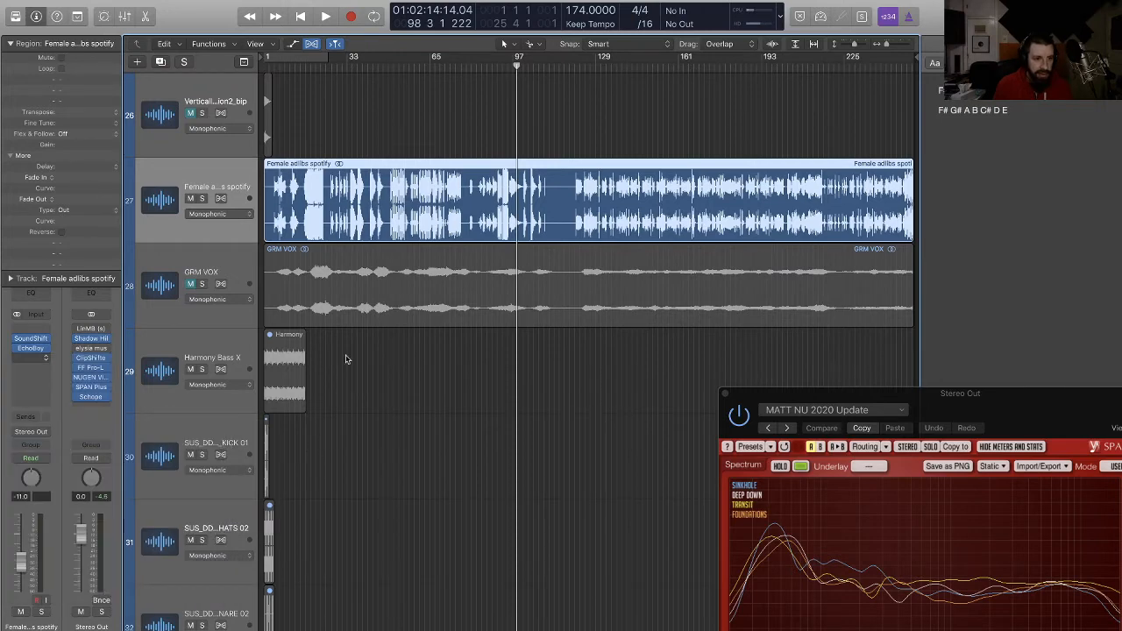
drag(271, 22, 584, 66)
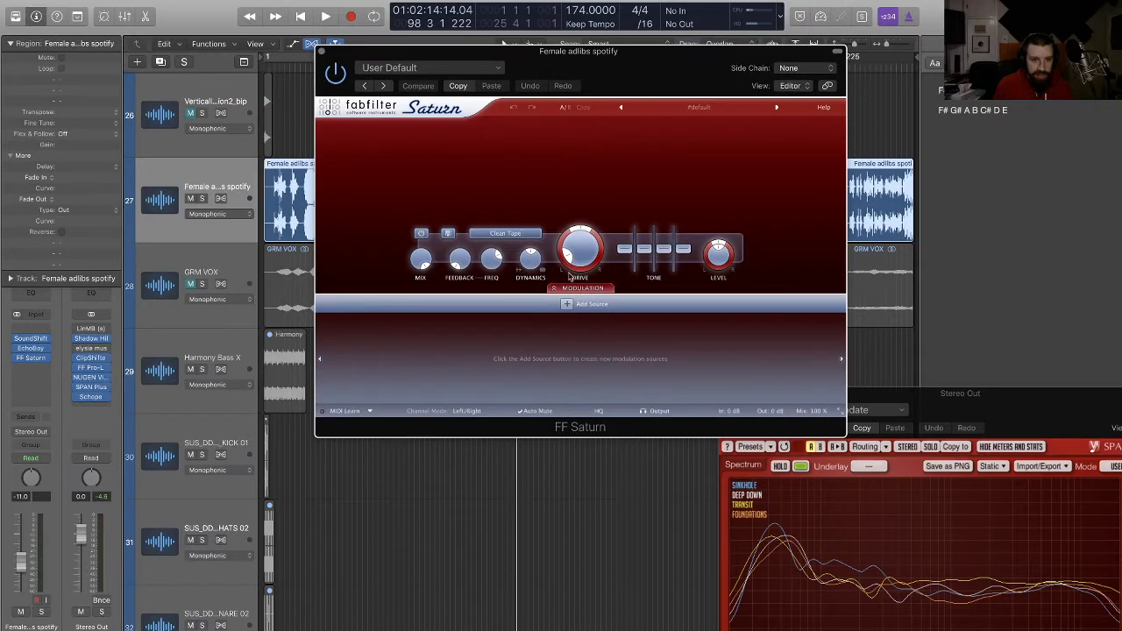
Step: Set FF Saturn's distortion style to Smudge
click(515, 235)
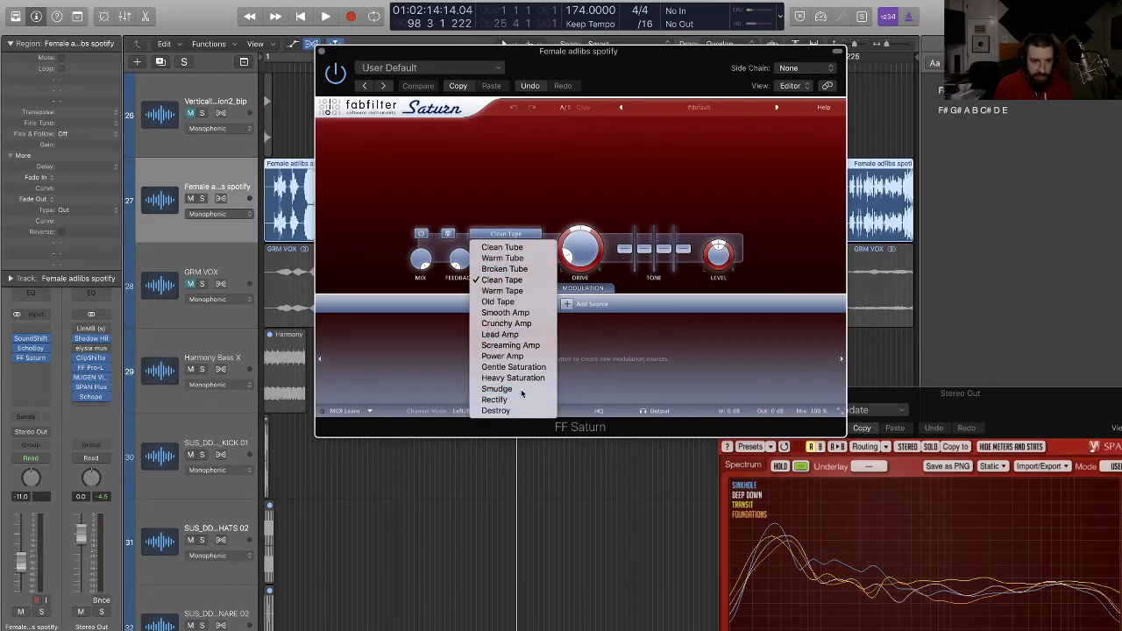
click(496, 389)
mouse_move(585, 257)
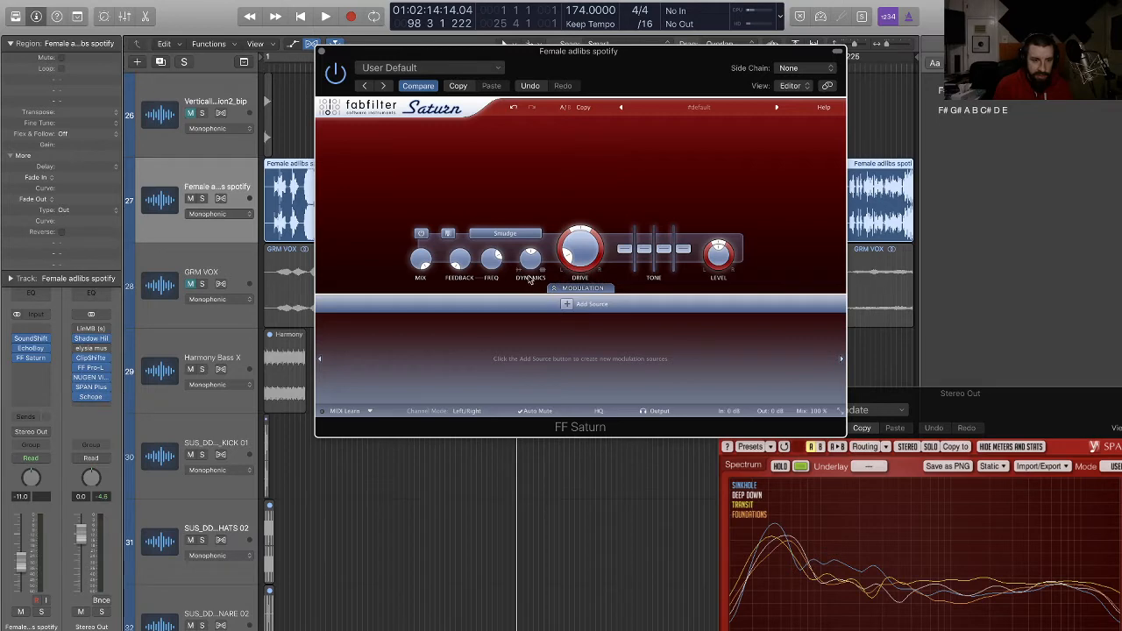
Step: Add an XLFO modulation source in Saturn and turn the Drive fully up
click(569, 290)
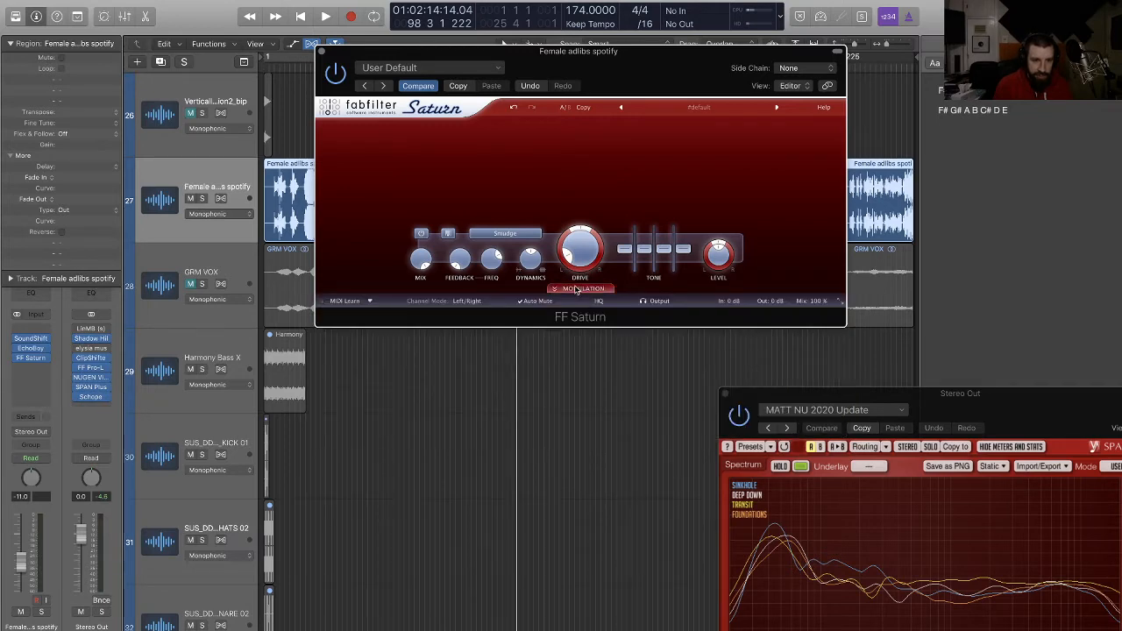
click(576, 291)
click(567, 304)
click(592, 329)
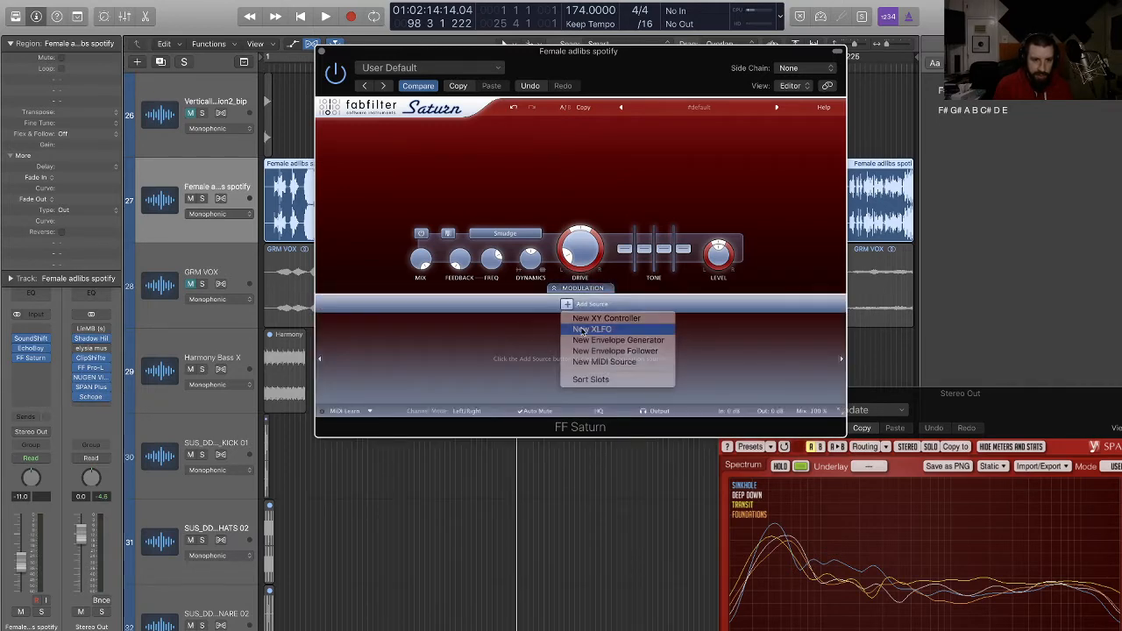
drag(604, 255, 599, 159)
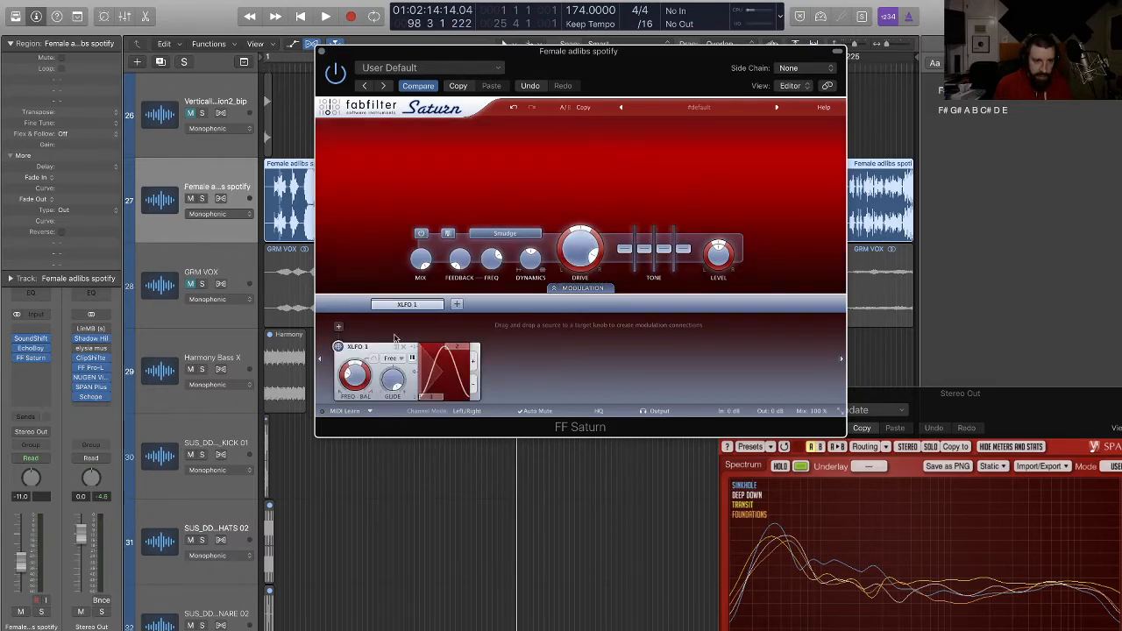
Step: Assign XLFO 1 to Saturn's Drive and sync its rate to 16 while auditioning the vocal
mouse_move(338, 348)
mouse_down()
mouse_move(579, 243)
mouse_move(568, 253)
mouse_up()
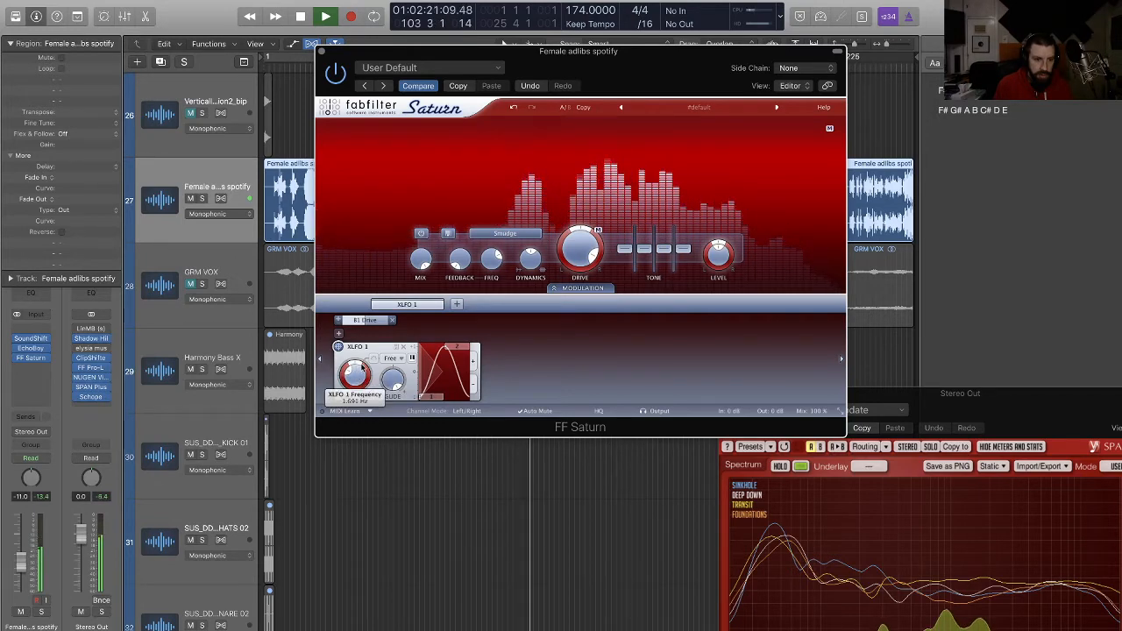
click(392, 358)
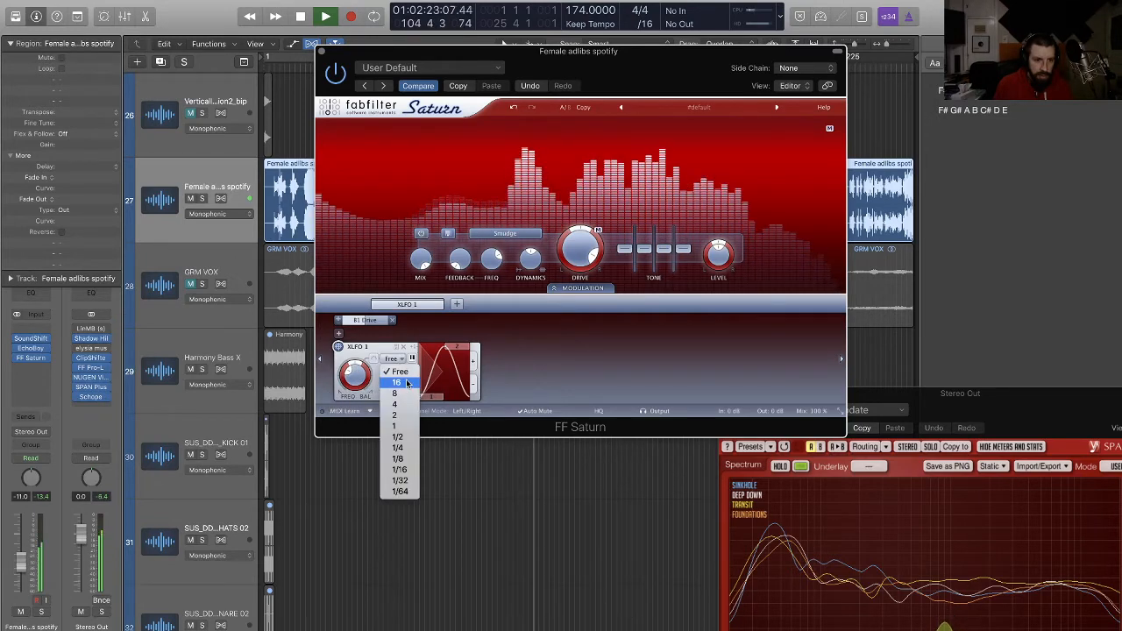
click(407, 383)
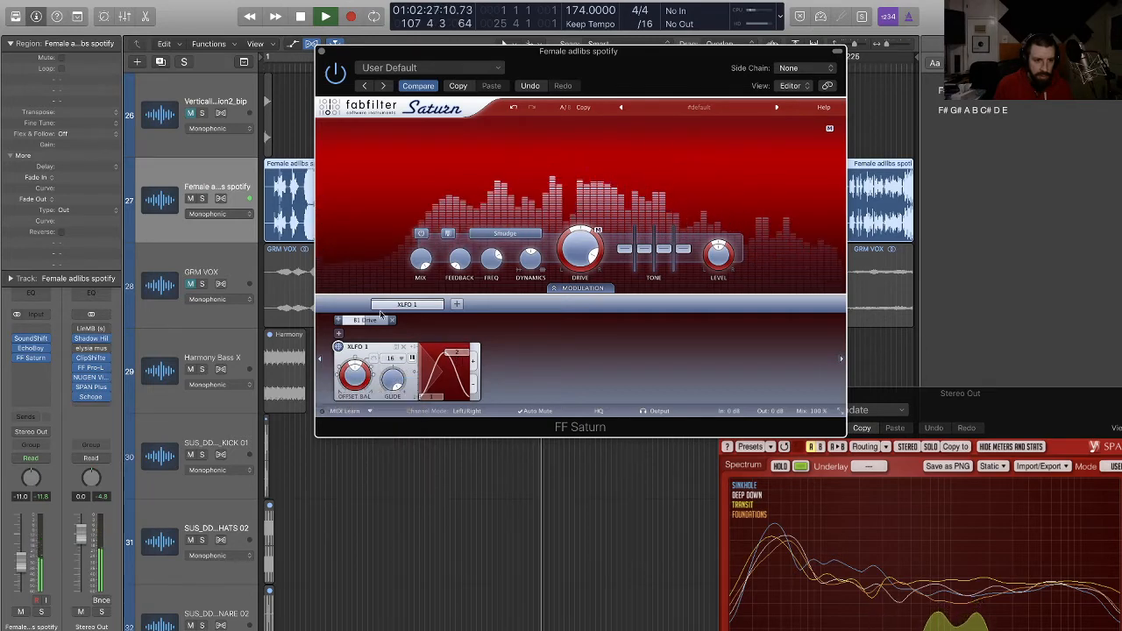
Step: Close the Saturn window and reorder the inserts so that EchoBoy comes after FF Saturn
mouse_move(383, 321)
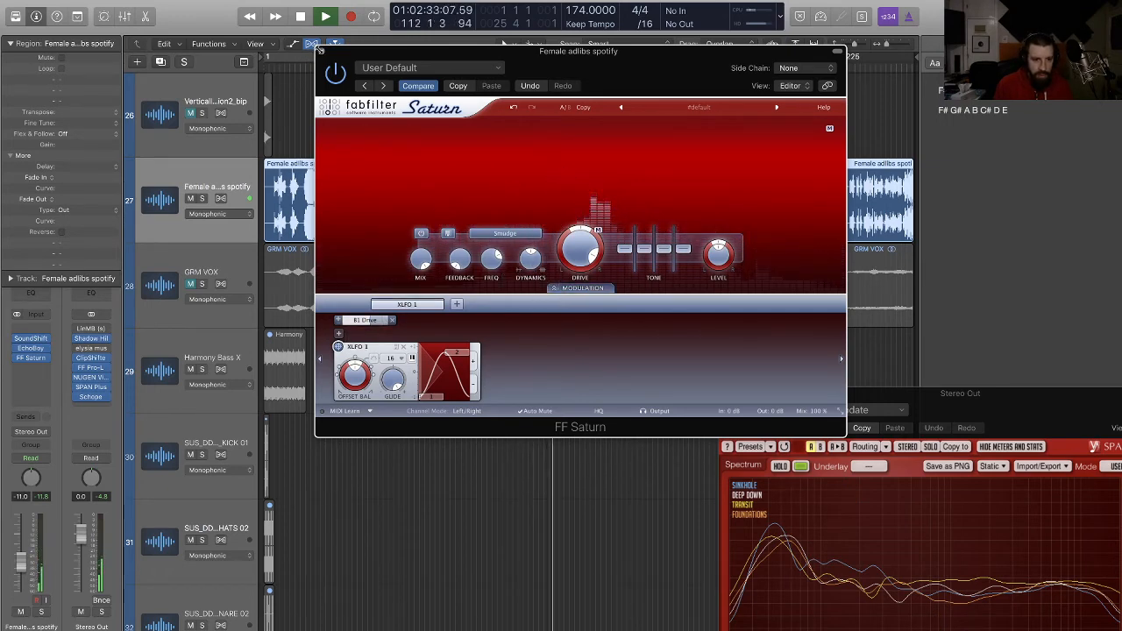
click(19, 359)
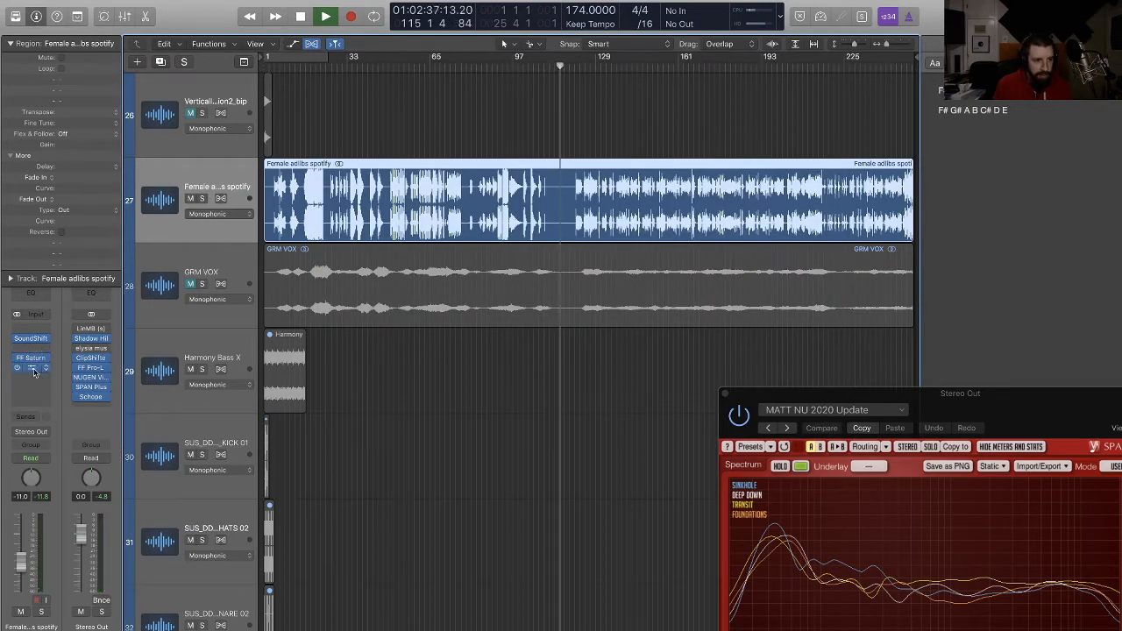
Step: Cut the silent section around bars 111 to 119 out of the vocal region and close the gap with the remaining part
click(565, 202)
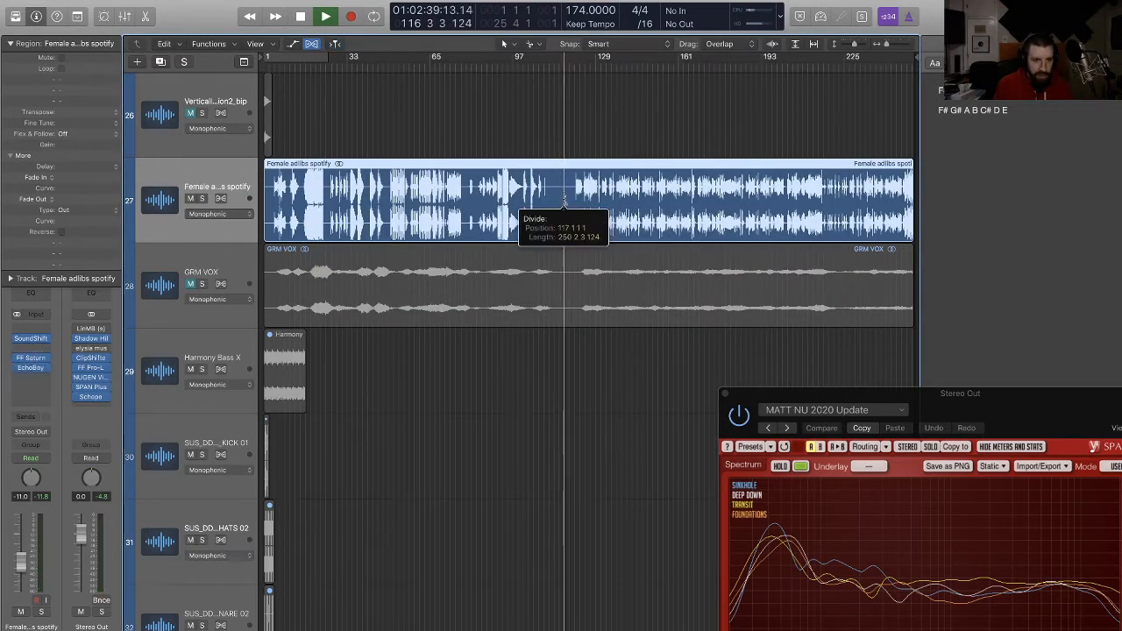
click(549, 202)
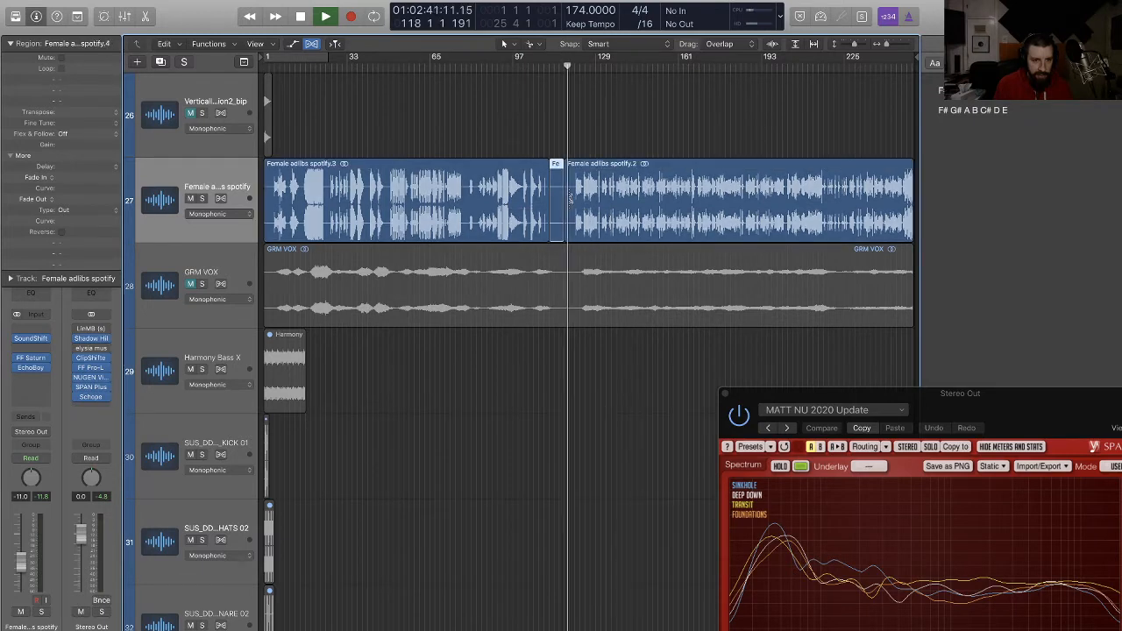
click(571, 199)
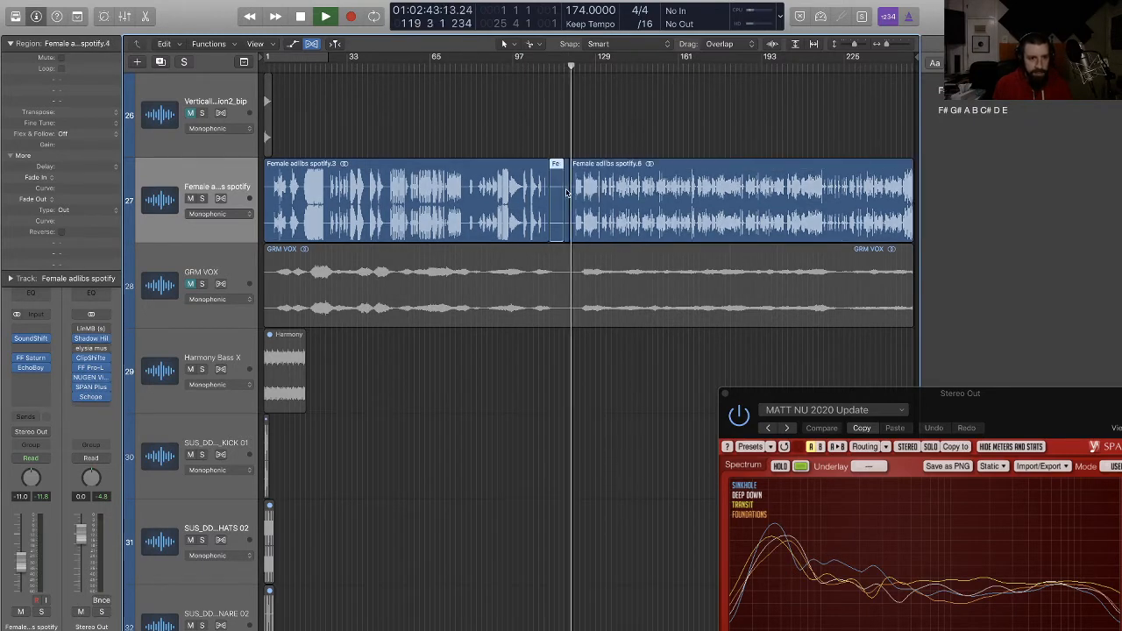
key(Delete)
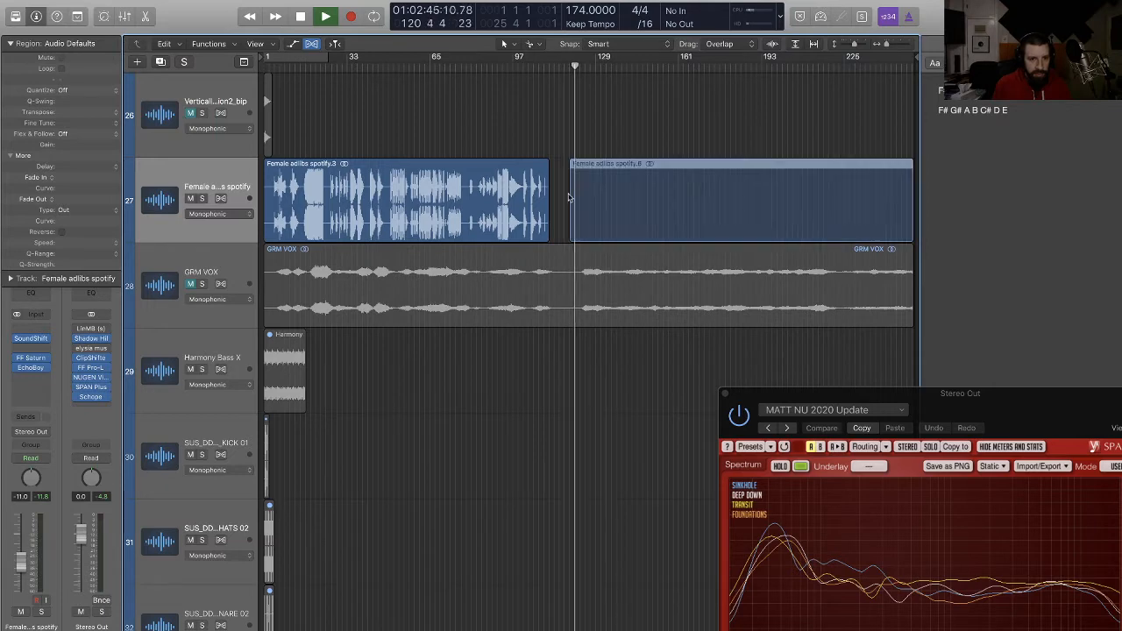
drag(568, 197, 567, 197)
Step: Insert a second stereo SoundShifter Pitch after the first on the vocal track and set it to -12 semitones
mouse_move(33, 343)
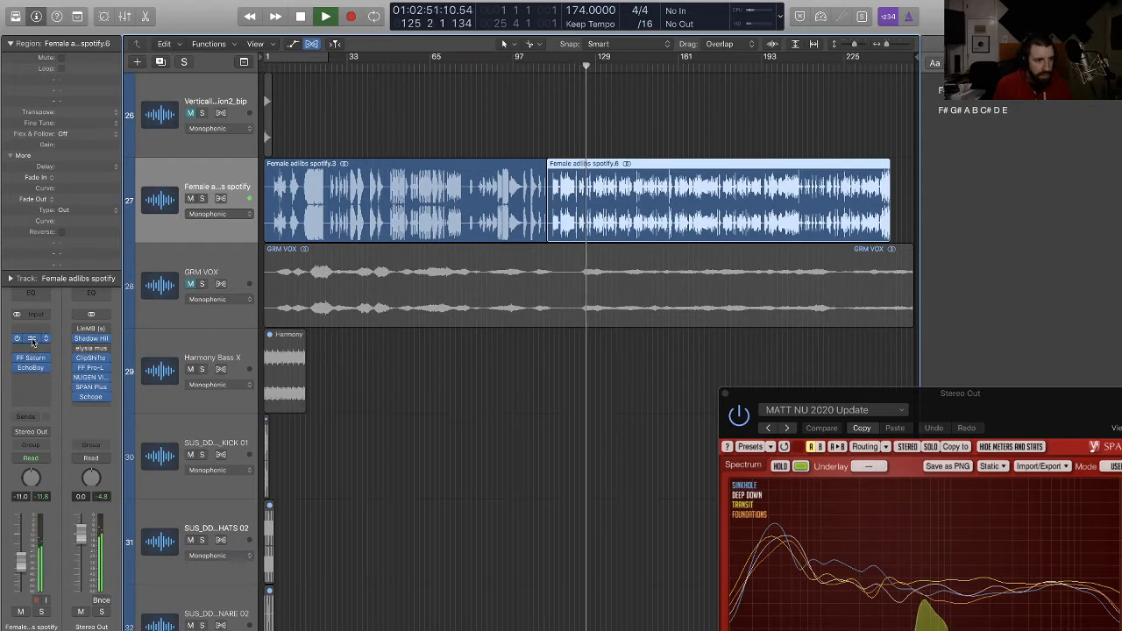
click(32, 339)
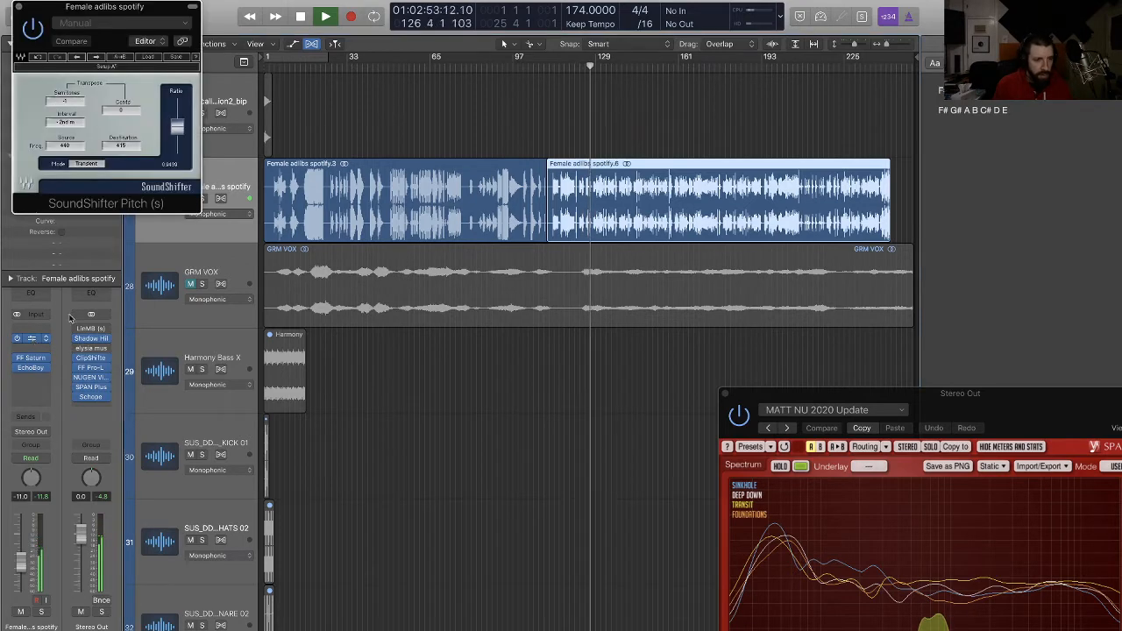
click(21, 7)
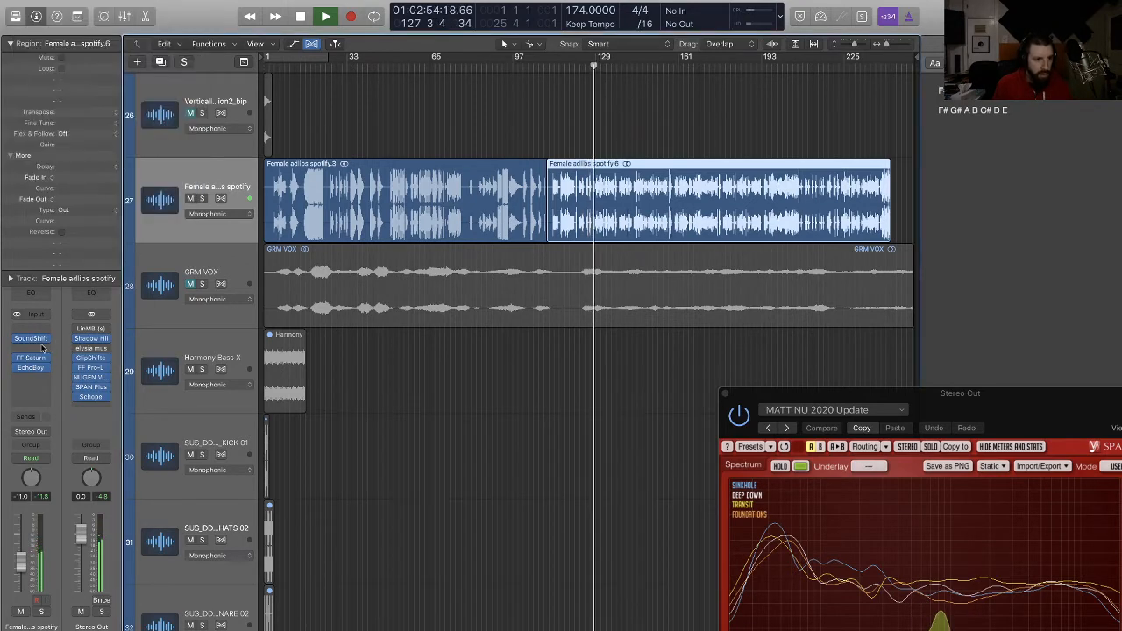
click(47, 339)
mouse_move(91, 399)
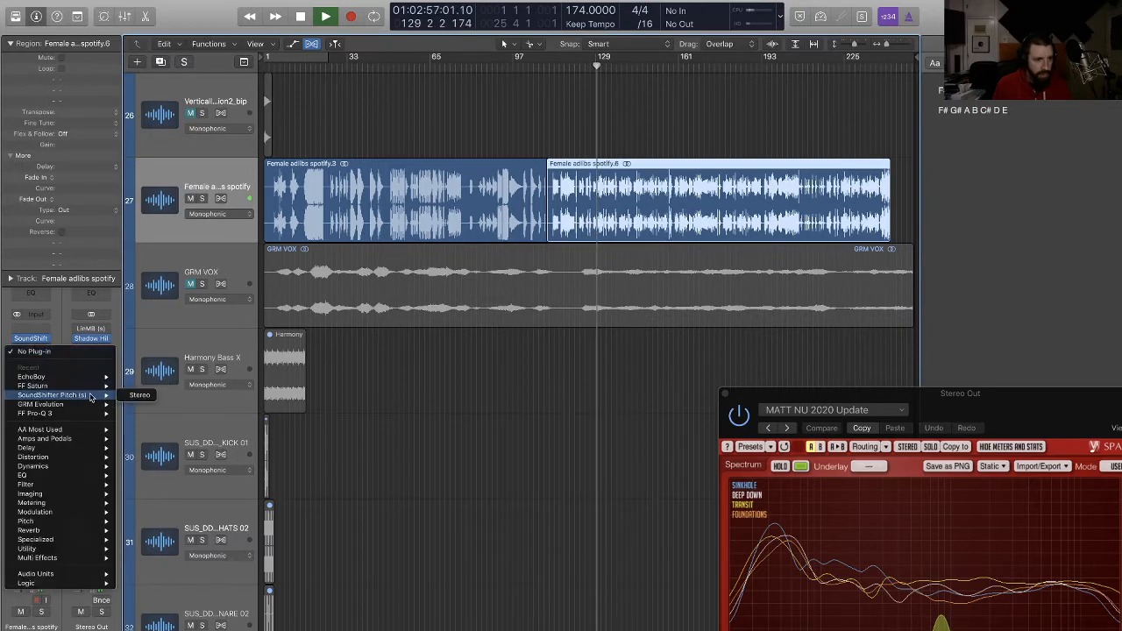
click(141, 397)
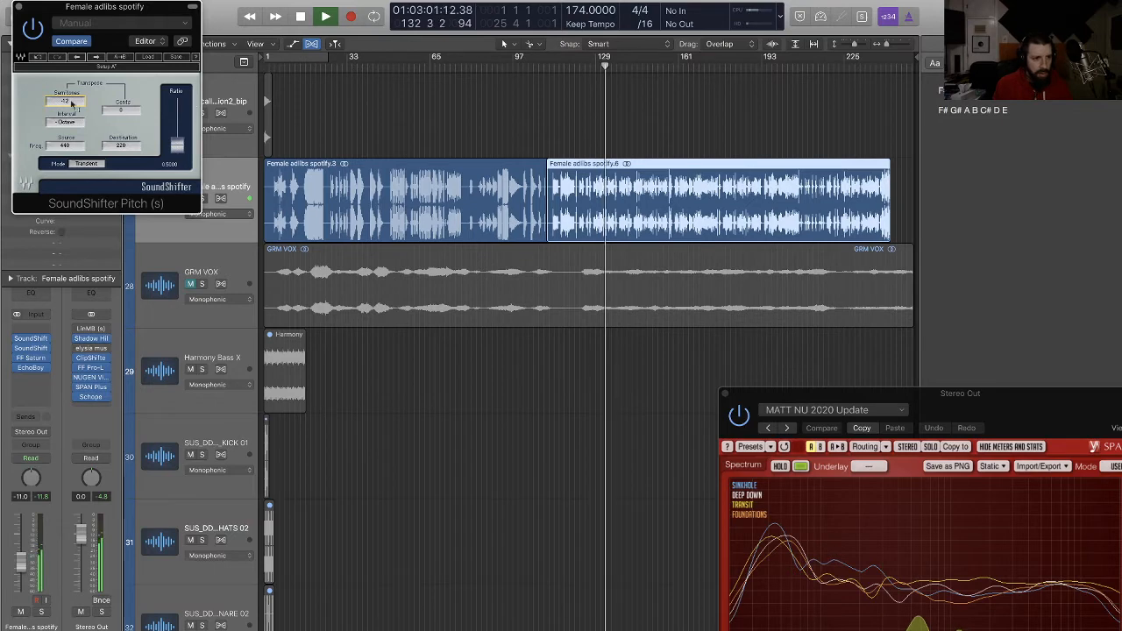
key(super+w)
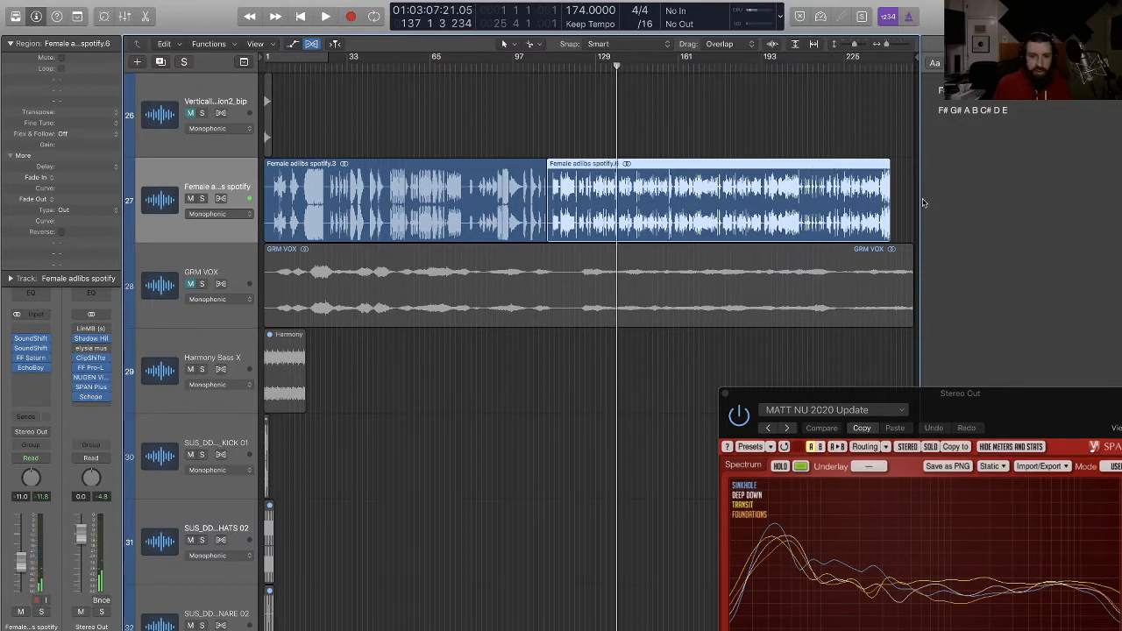
Step: Bounce both Female adlibs spotify regions in place with normalization off and extend the bounced region's end by about 8 bars
drag(908, 201, 327, 200)
key(ctrl+b)
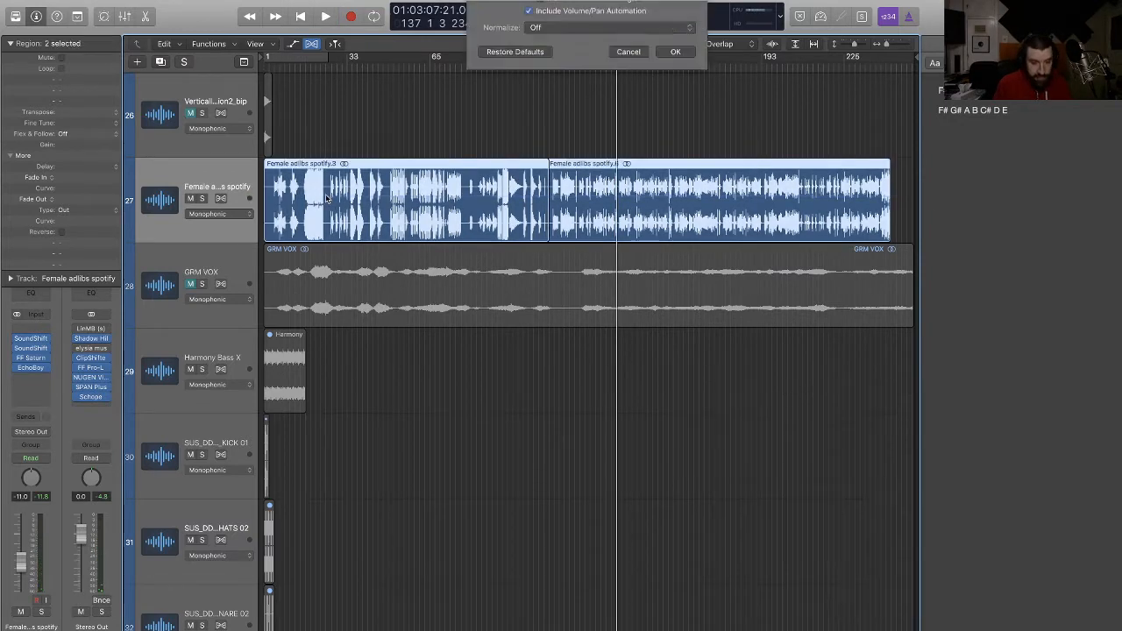
key(Return)
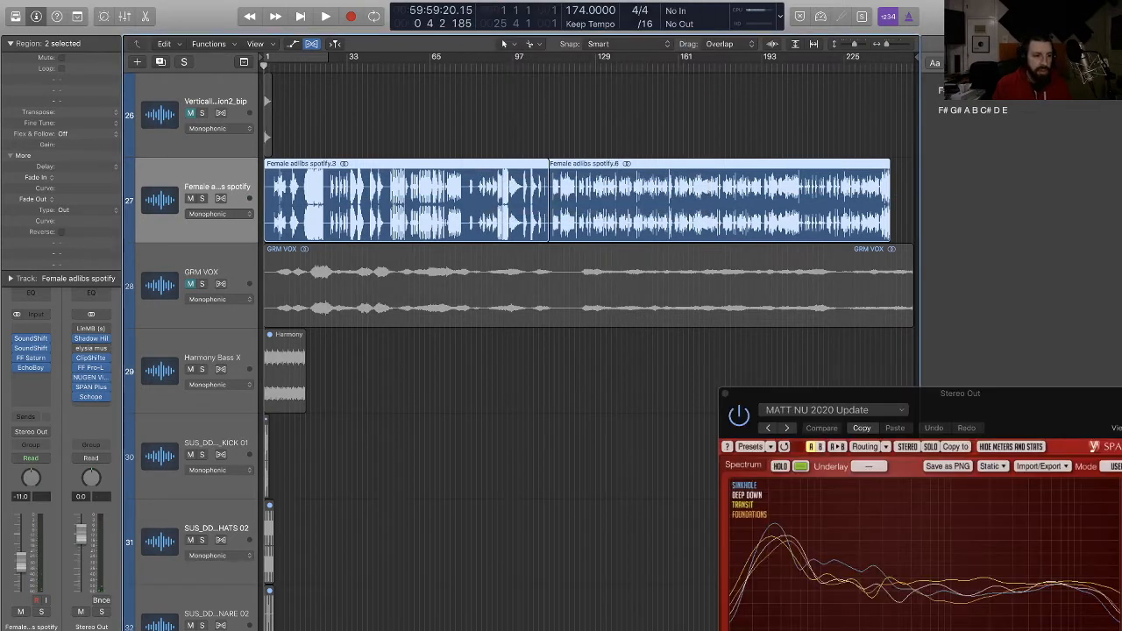
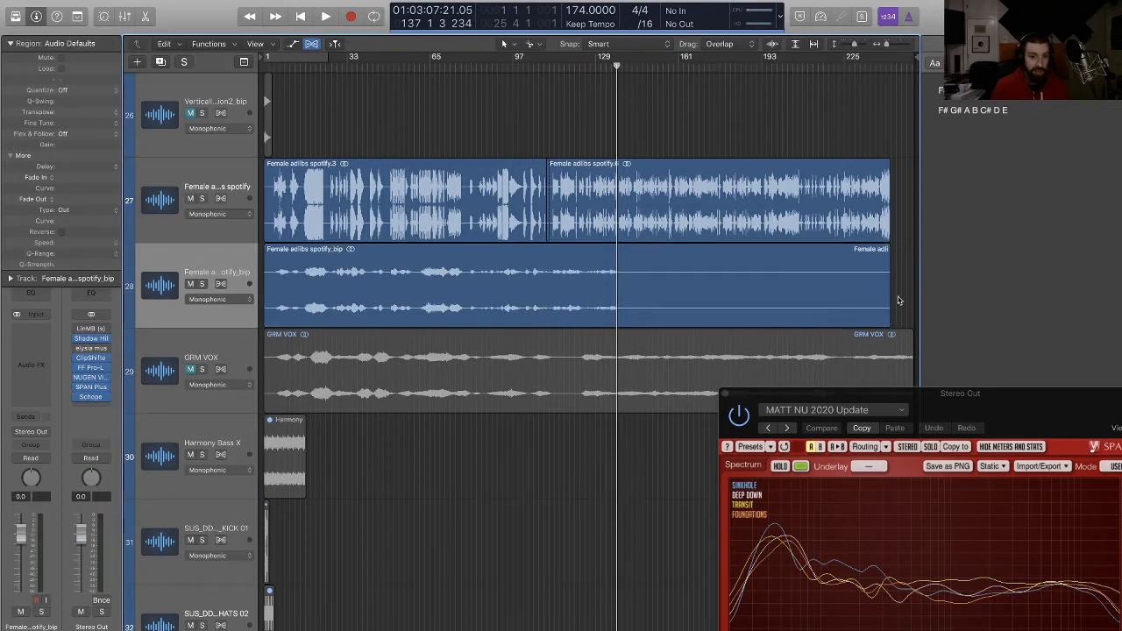
drag(888, 323, 933, 319)
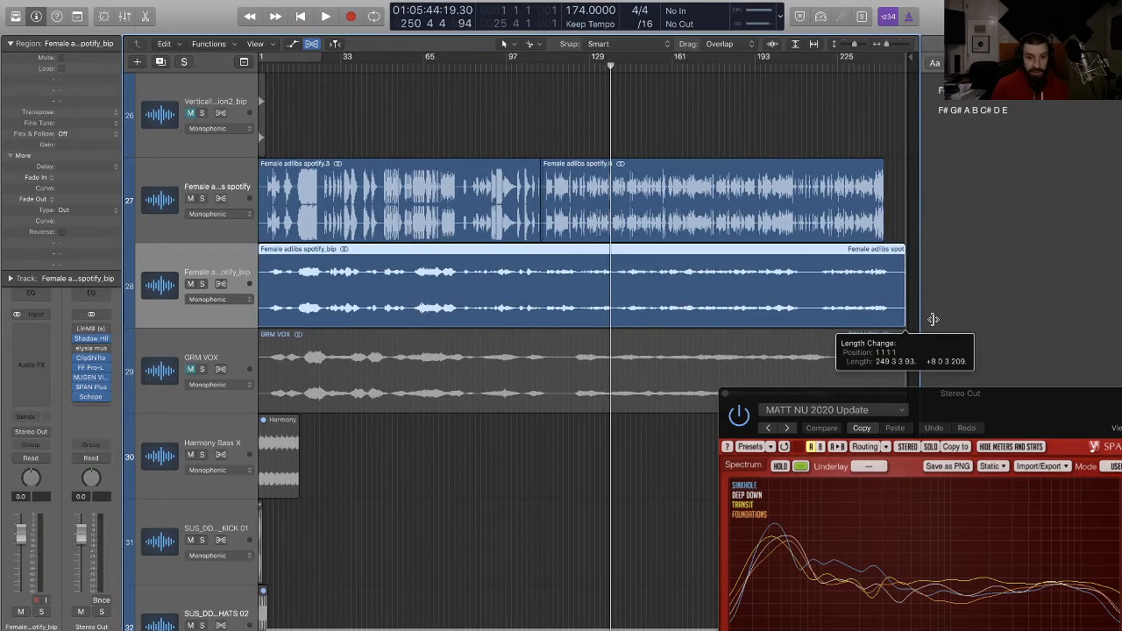
drag(823, 277, 822, 277)
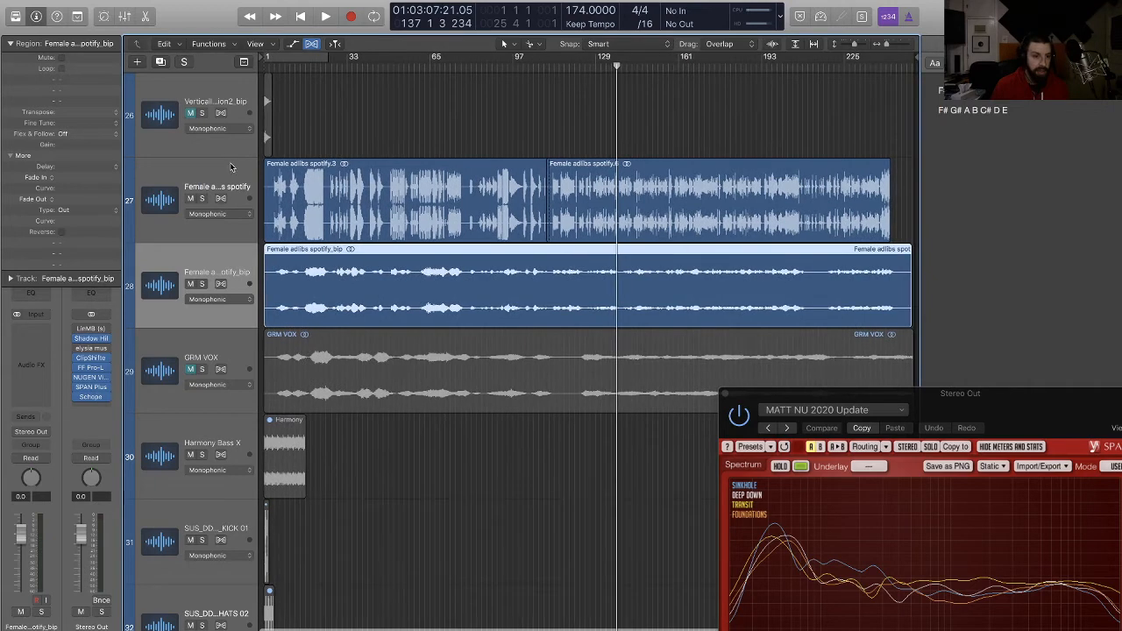
Step: Delete the original Female adlibs spotify track together with its two regions
click(231, 167)
key(Delete)
key(super+BackSpace)
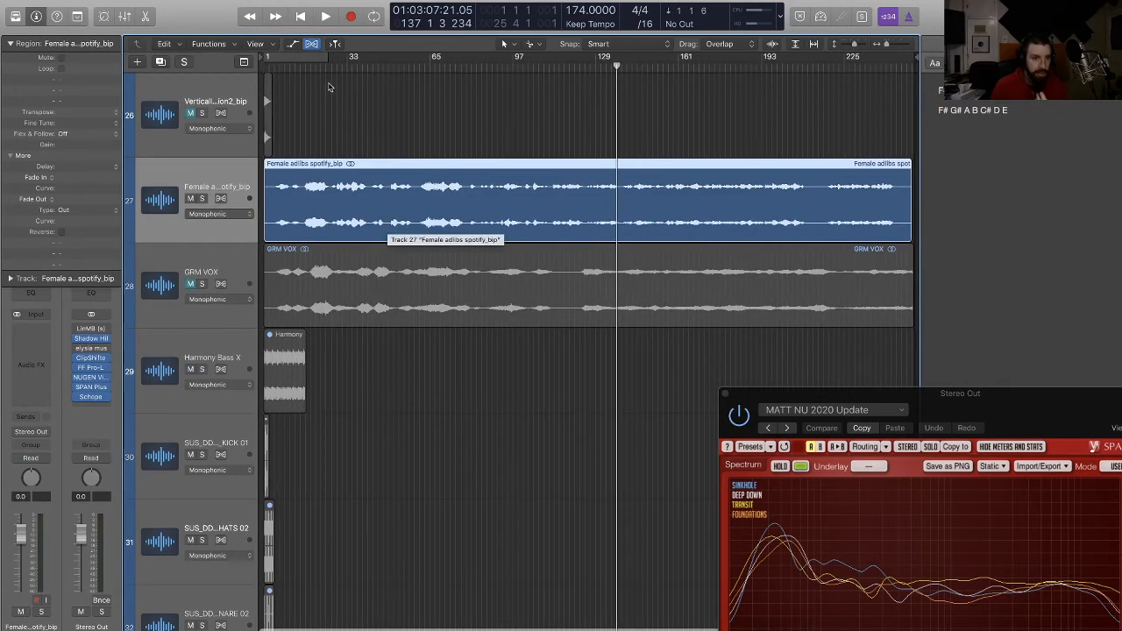
Step: Audition the bounced vocal from around bar 170 and mute its track
click(701, 68)
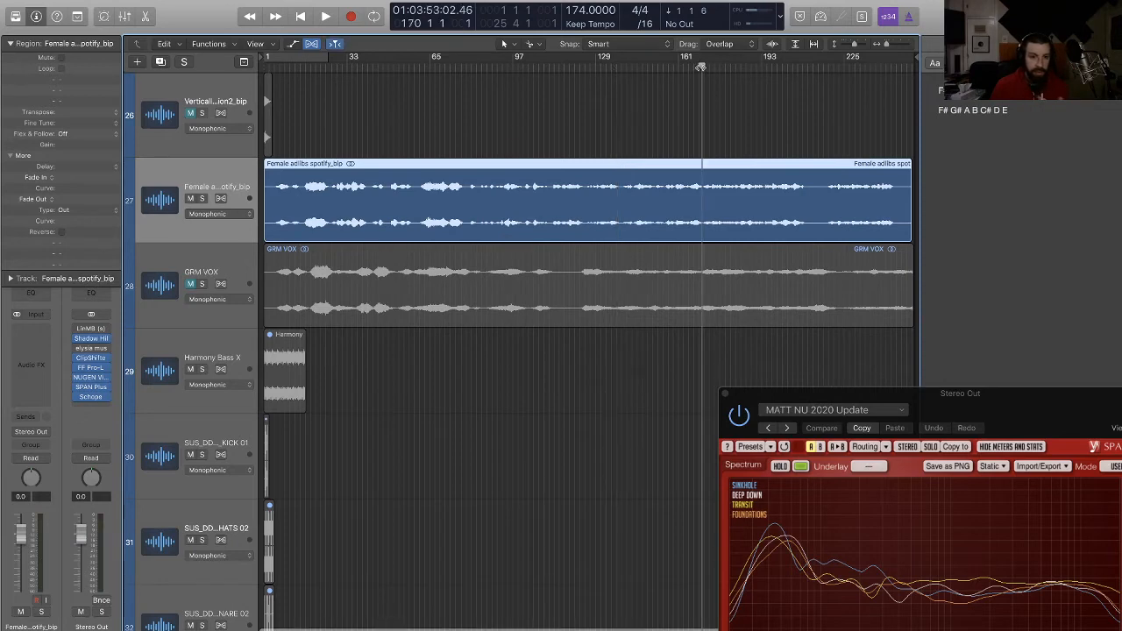
key(space)
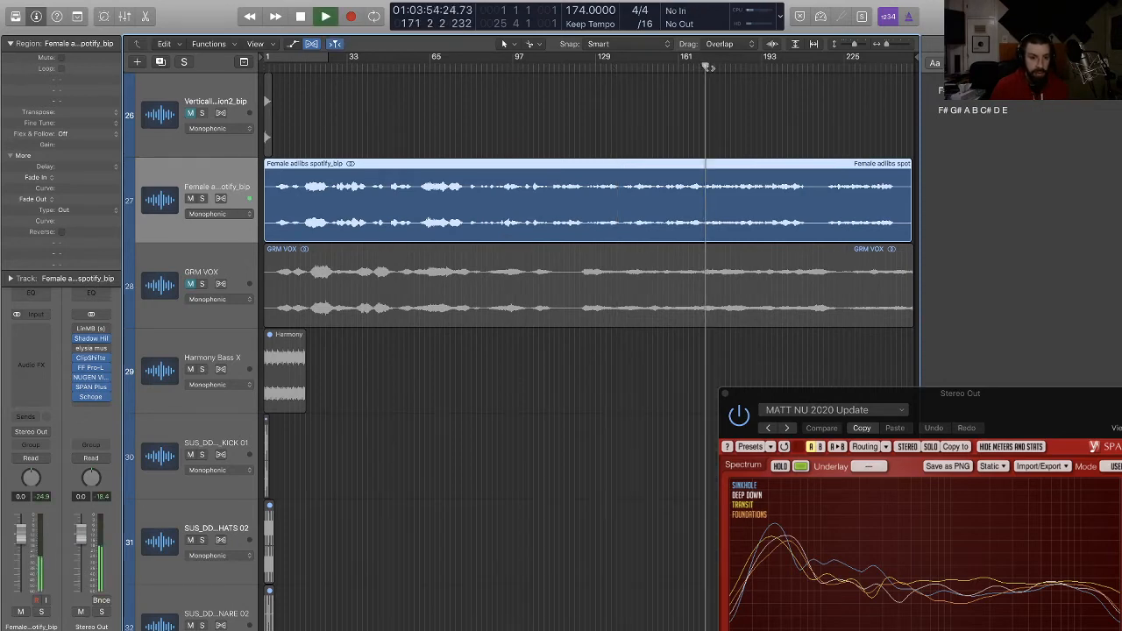
key(space)
click(191, 198)
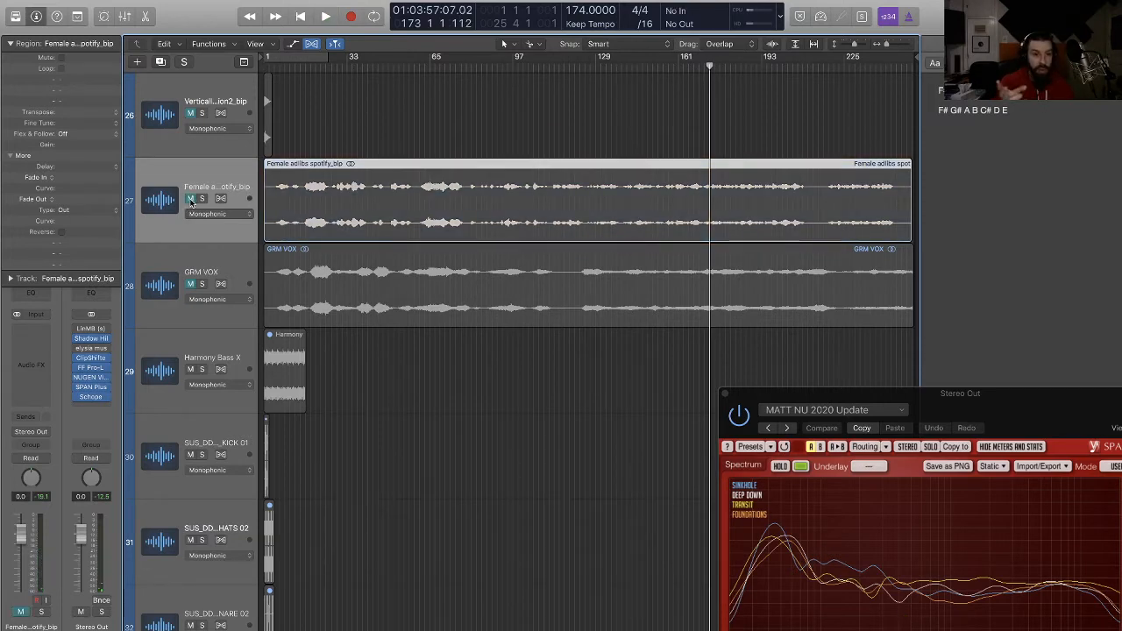
Step: Unmute the GRM VOX track, audition it from around bar 173 and mute it again
click(193, 290)
key(space)
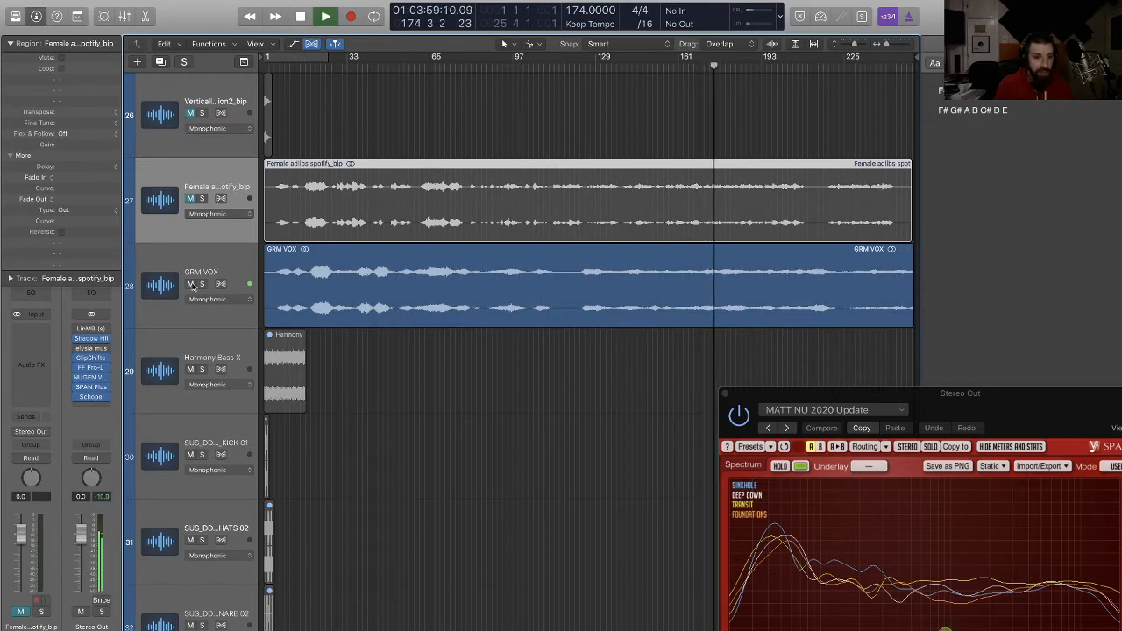
click(192, 285)
key(space)
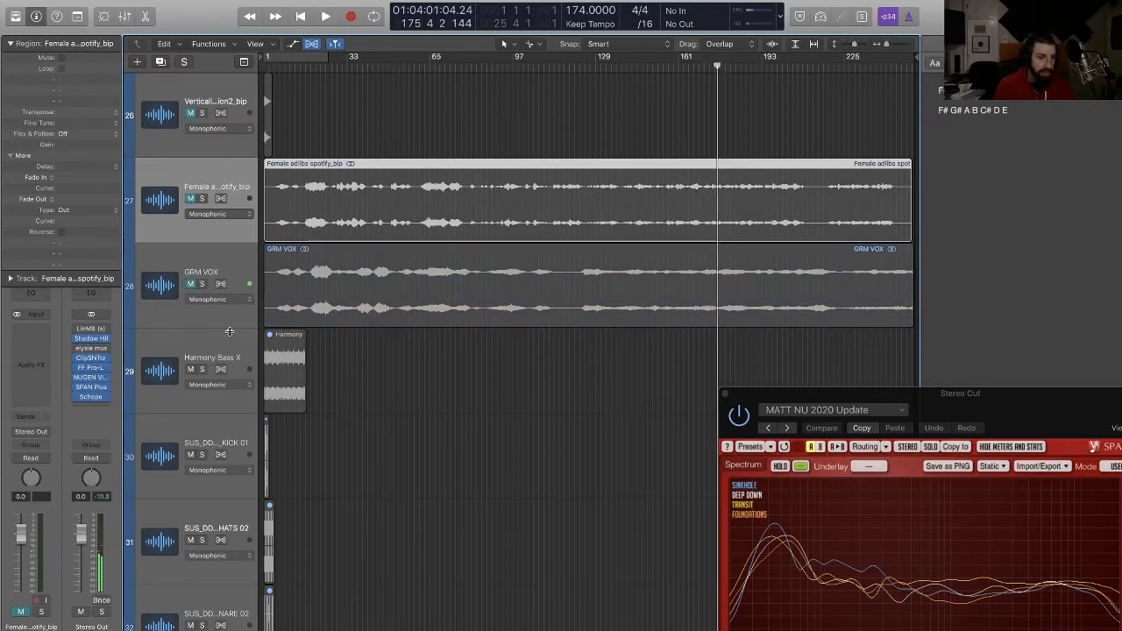
Step: Solo the Harmony Bass X track, unmute its region and audition it from bar 1 with the SPAN Plus analyzer moved into view
key(z)
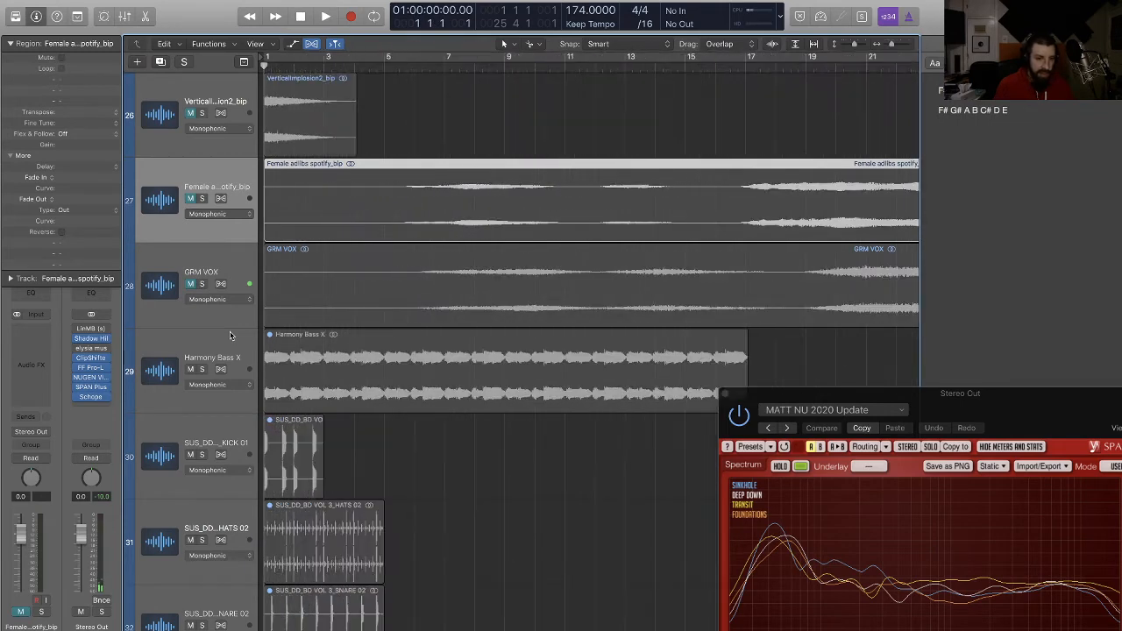
key(super+Left)
key(super+Up)
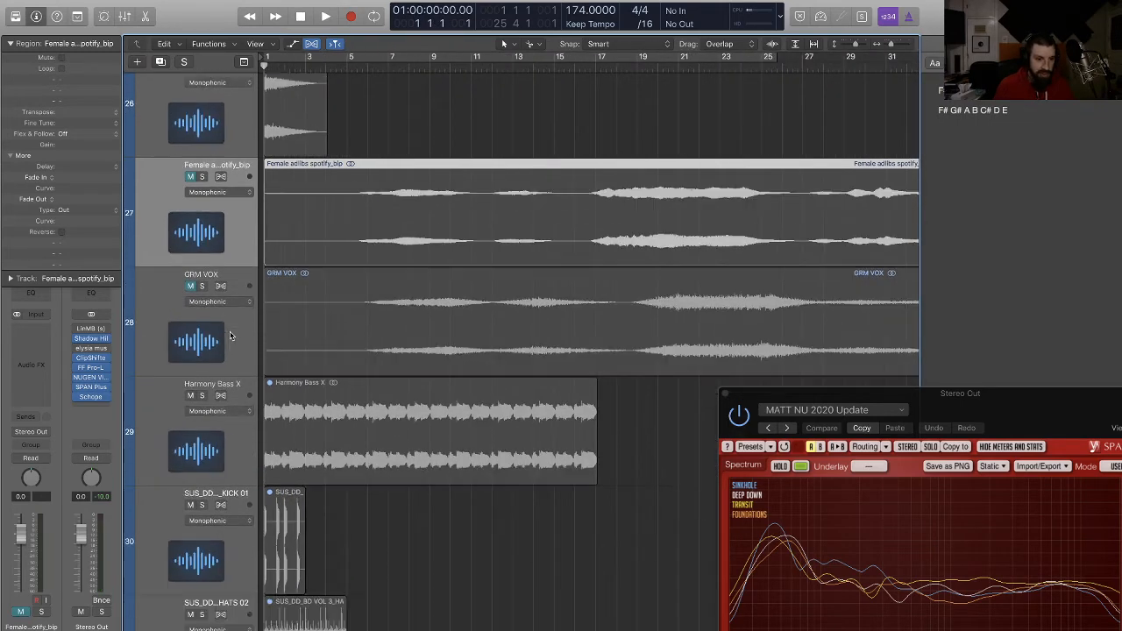
scroll(303, 455, down, 1)
click(203, 390)
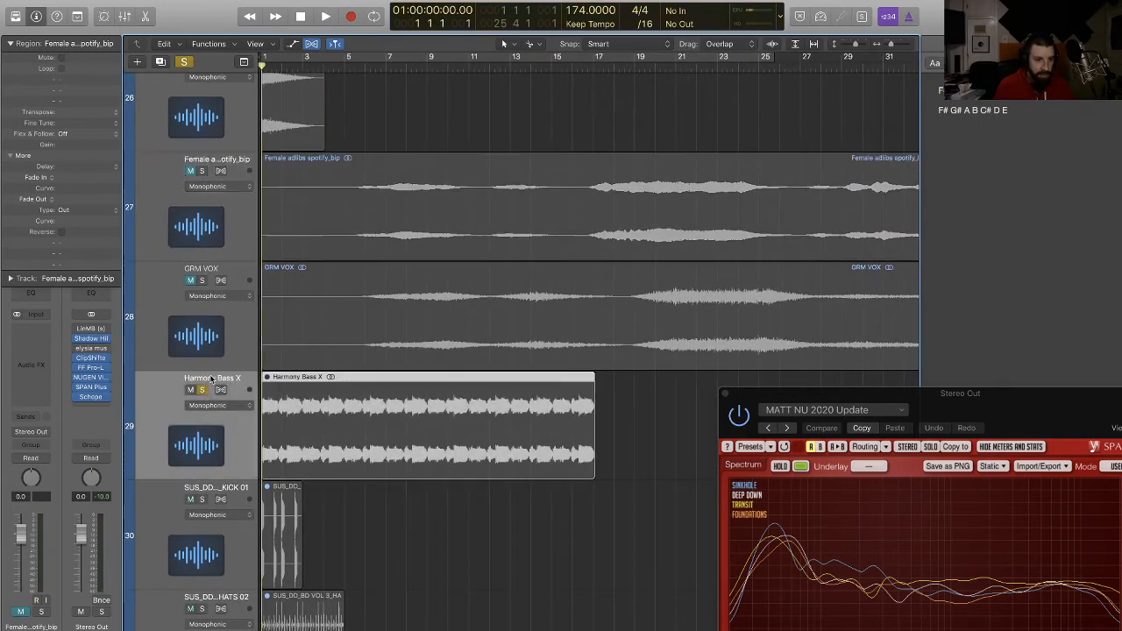
click(320, 414)
key(space)
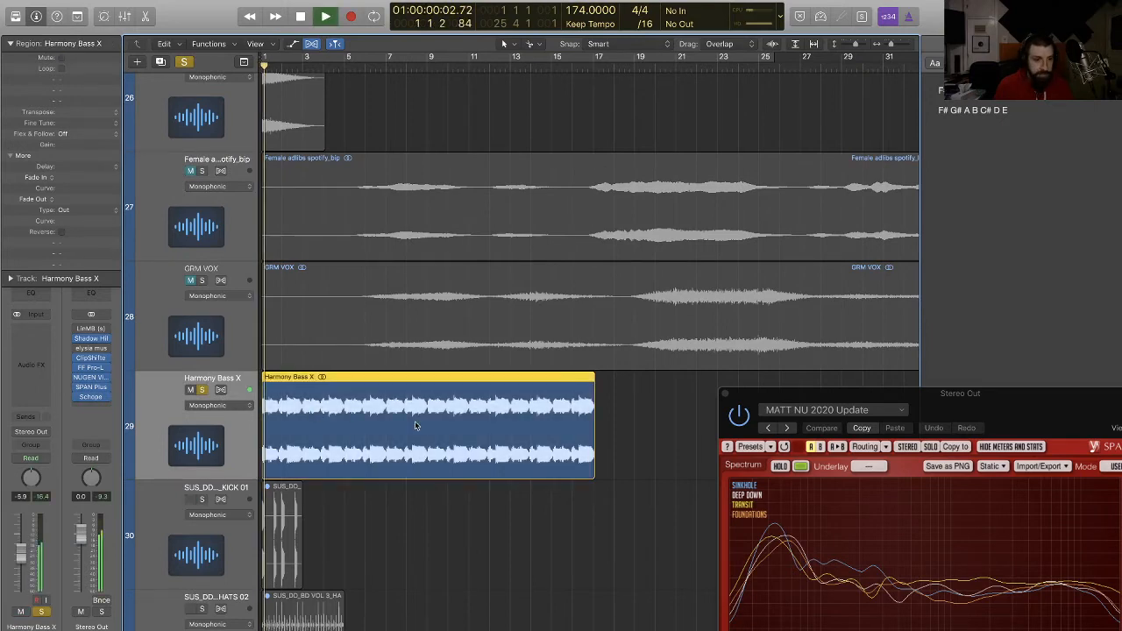
drag(847, 399, 822, 209)
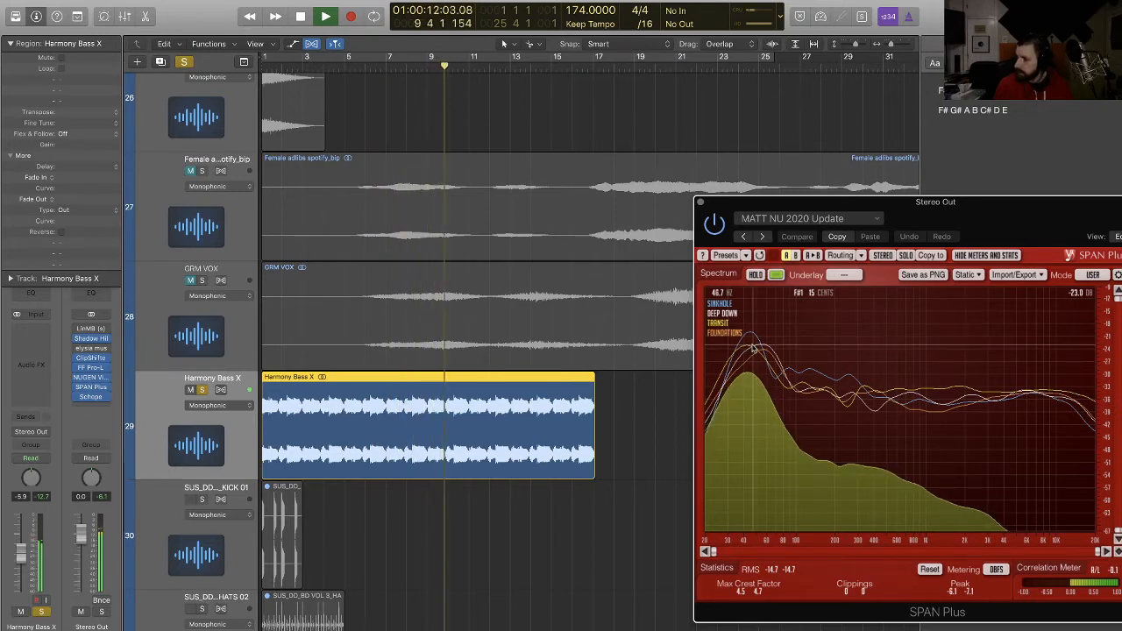
key(space)
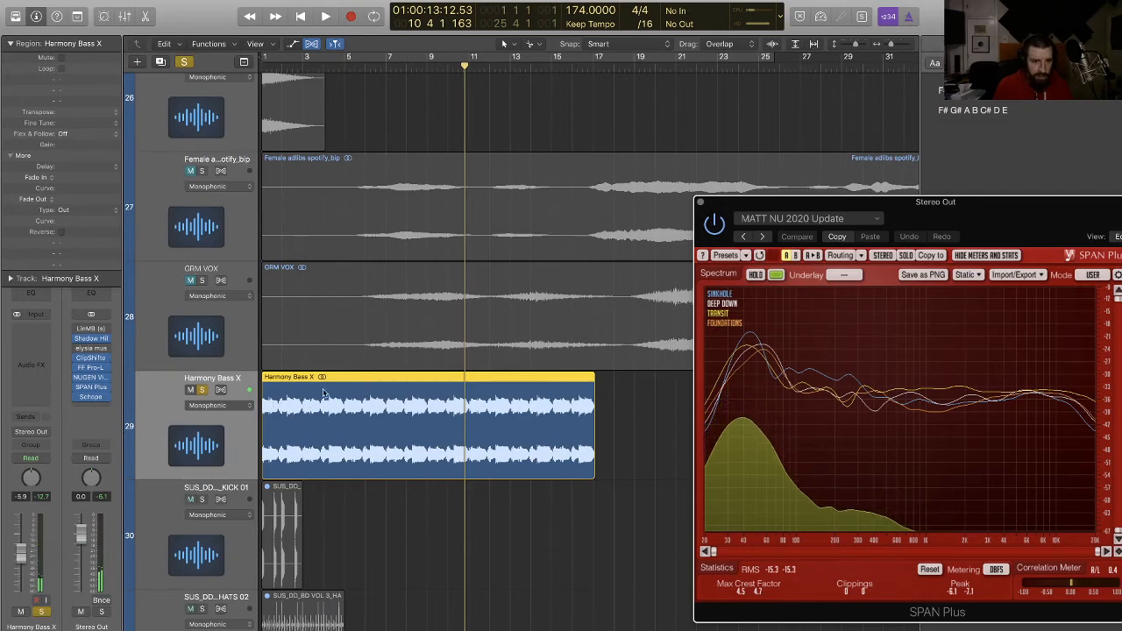
Step: Turn on Flex for the Harmony Bass X track in Monophonic mode and fit the region's end to bar 17
key(super+Right)
key(super+Left)
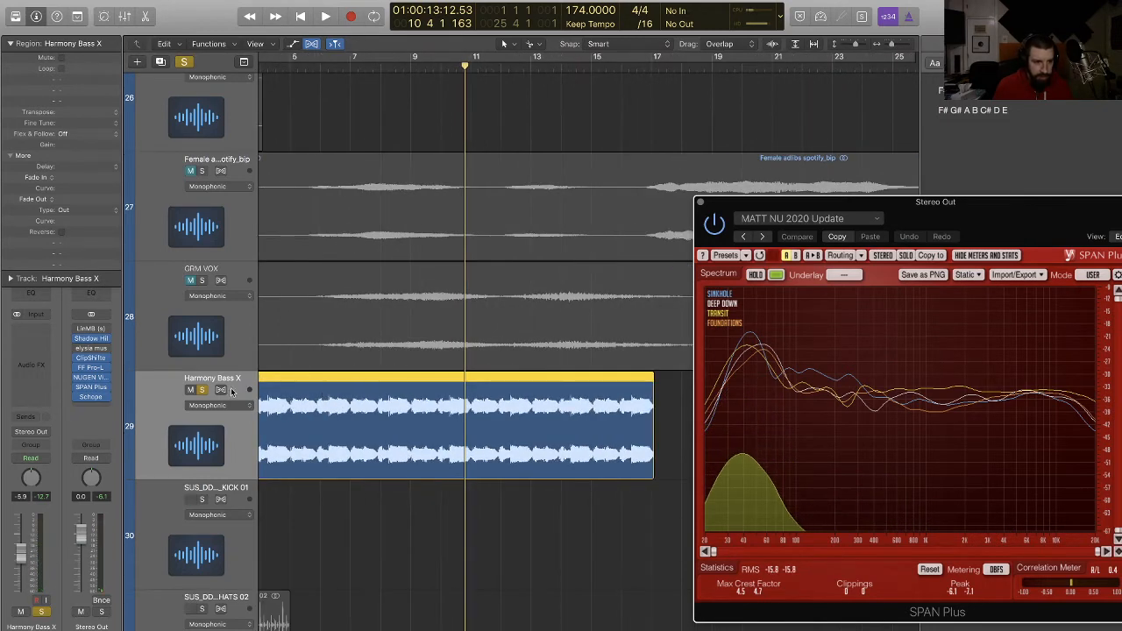
click(222, 390)
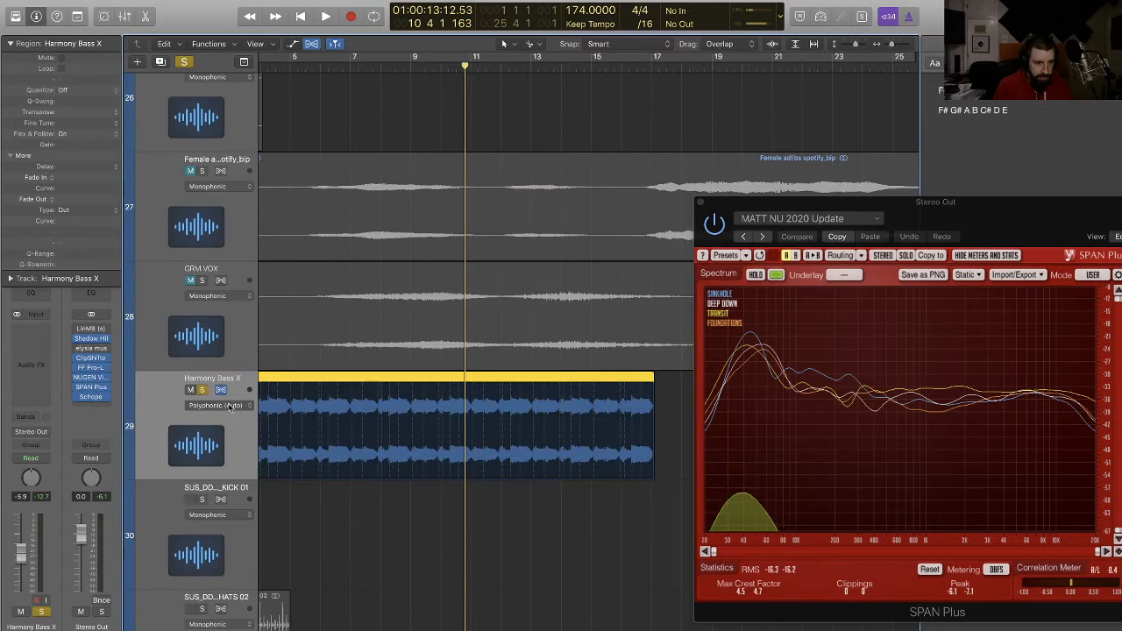
click(248, 405)
click(232, 413)
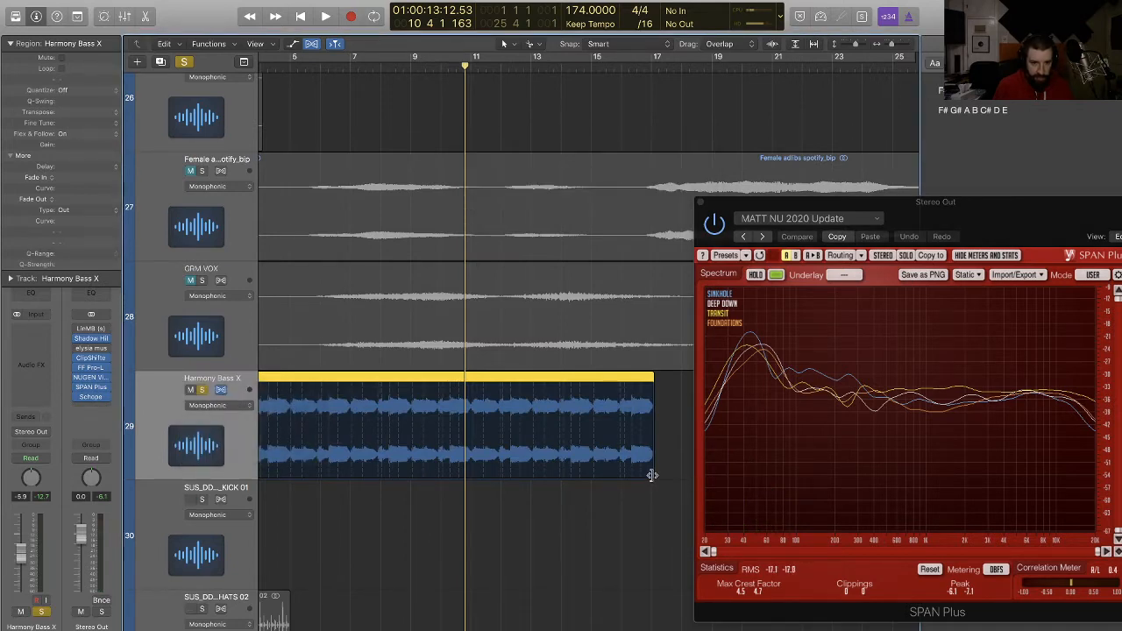
mouse_move(652, 475)
mouse_down()
mouse_move(666, 476)
mouse_move(649, 475)
mouse_up()
key(Return)
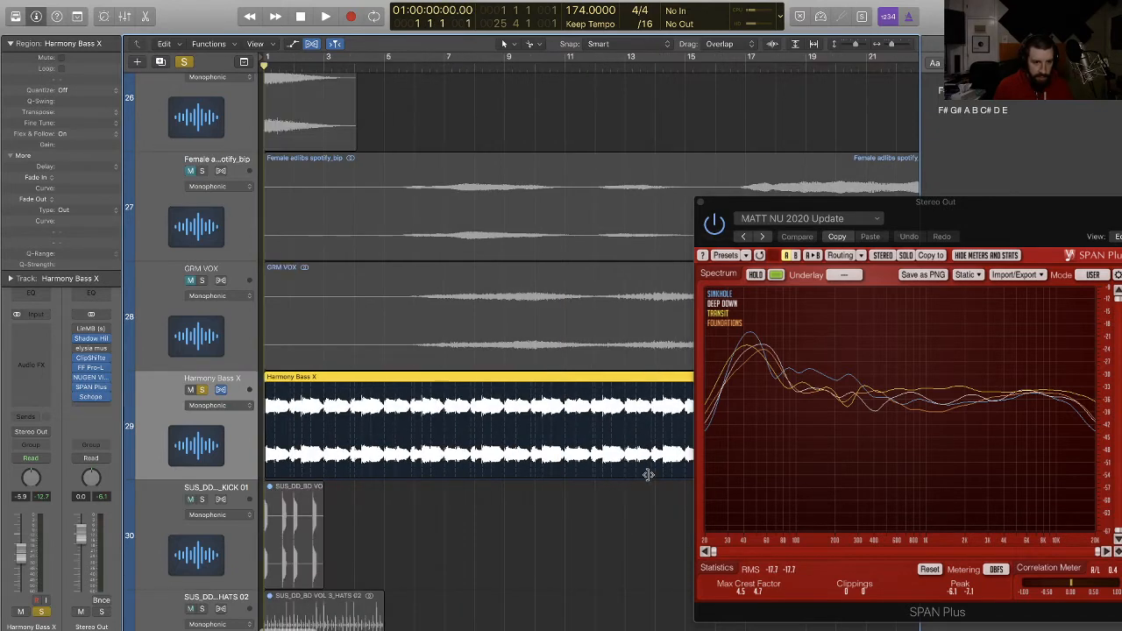
Step: Audition the flexed bass from bar 1 and move its track directly beneath the Break -2 track
key(space)
key(super+Left)
key(super+Up)
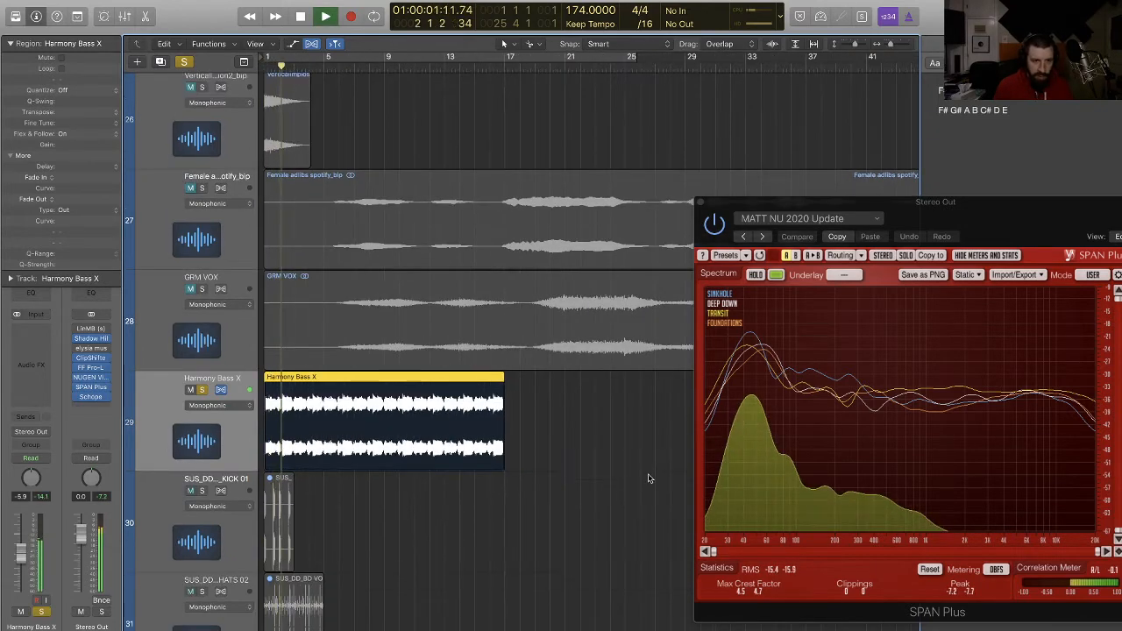
scroll(303, 253, down, 2)
key(space)
scroll(231, 369, up, 3)
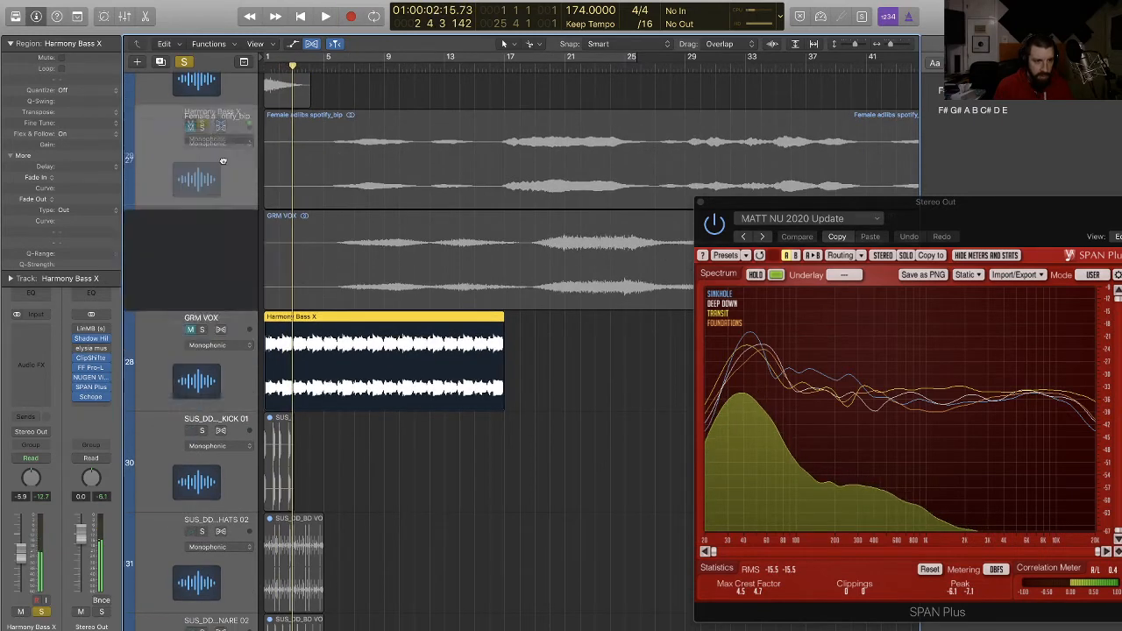
drag(224, 19, 259, 413)
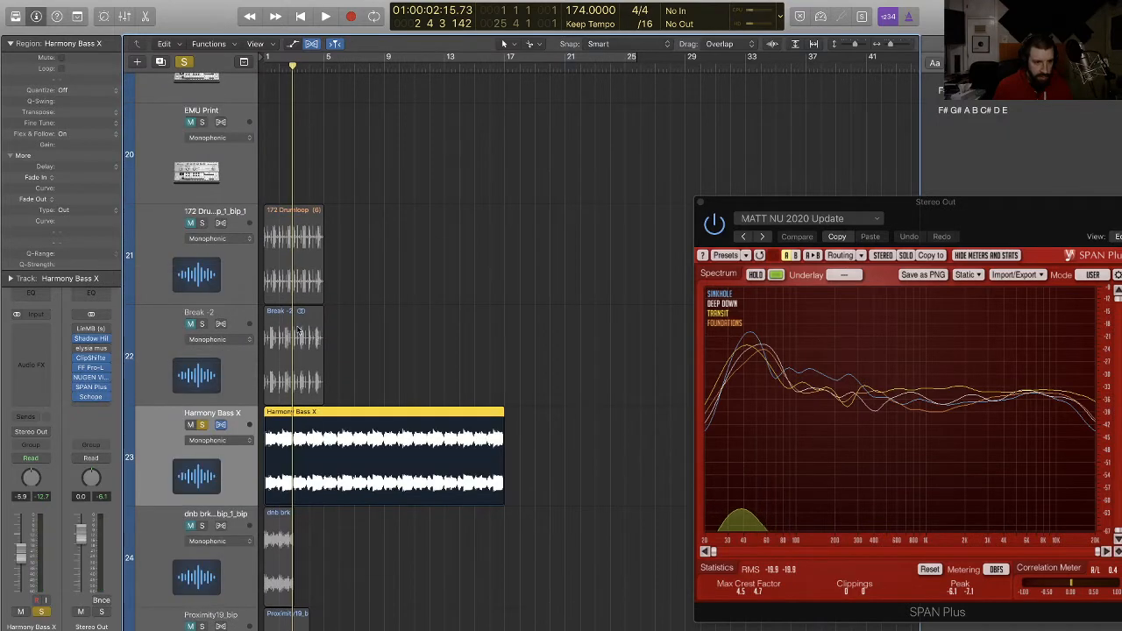
Step: Solo the 172 Drumloop track, audition it alongside the bass and return the playhead to bar 1
click(204, 223)
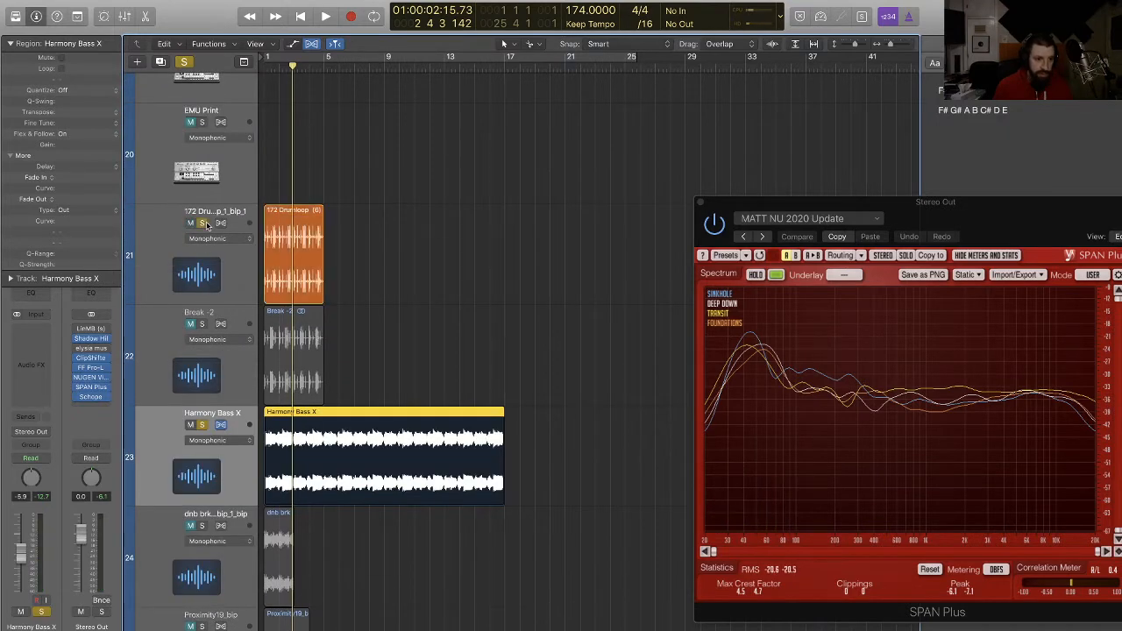
key(space)
click(385, 290)
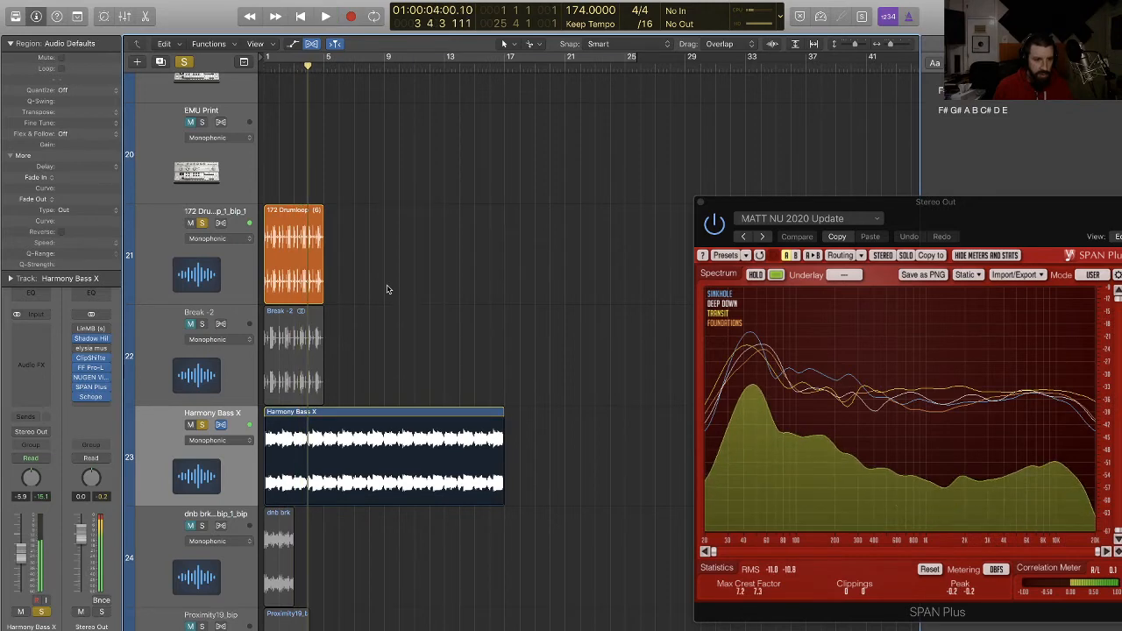
key(Return)
Step: Loop the 172 Drumloop region out to bar 17 and audition it together with the bass
key(super+Right)
key(super+Right)
key(super+Right)
key(super+Left)
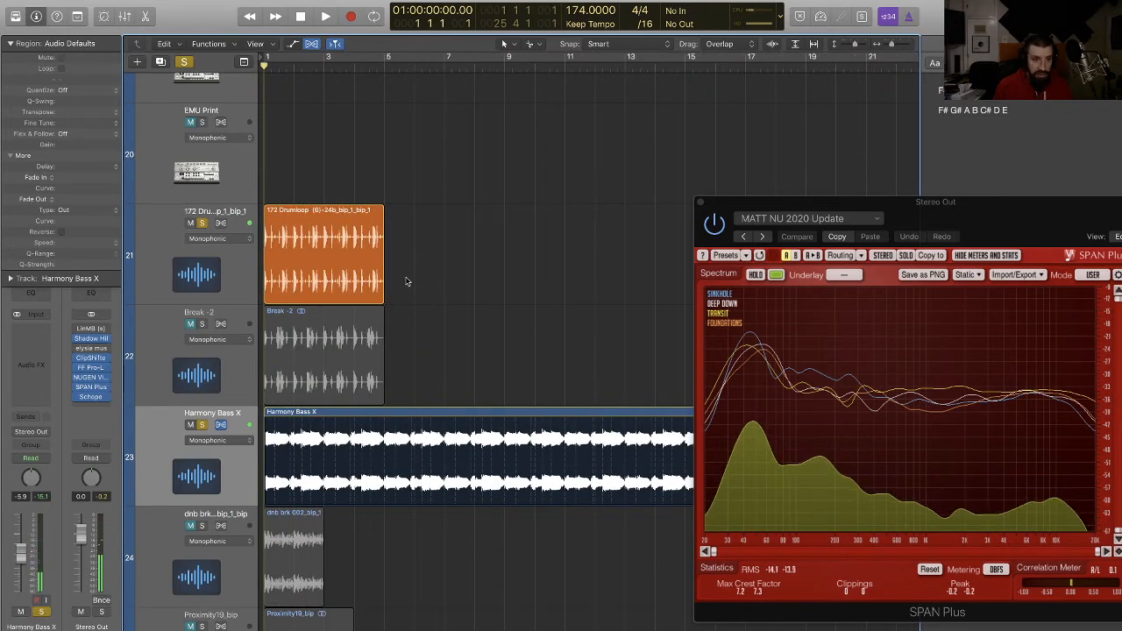
drag(386, 209, 745, 243)
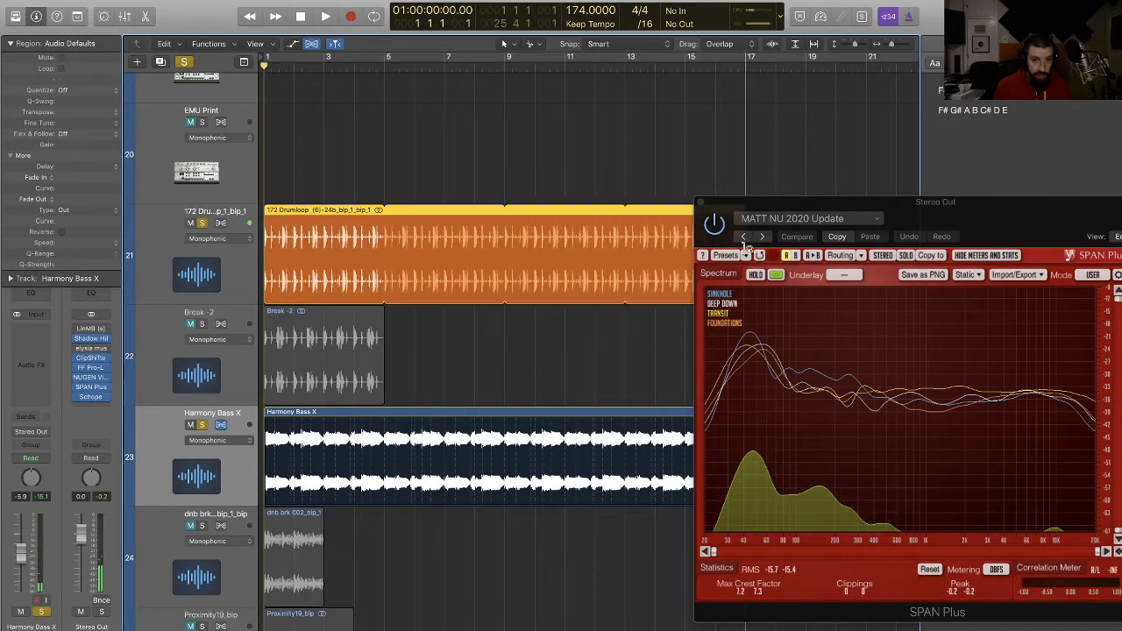
key(space)
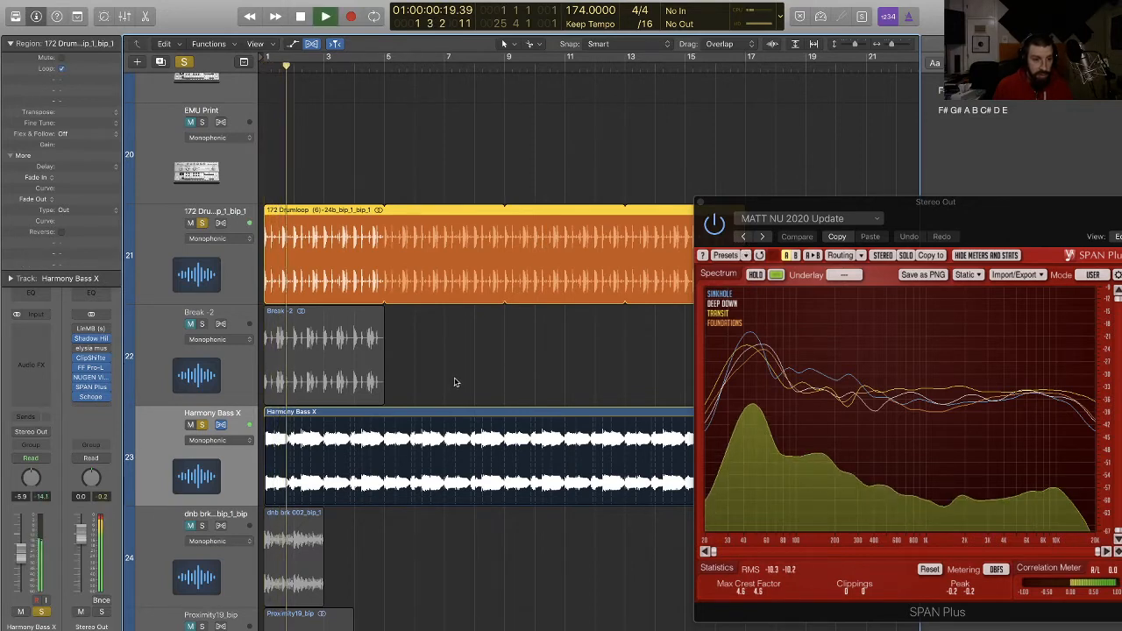
click(455, 381)
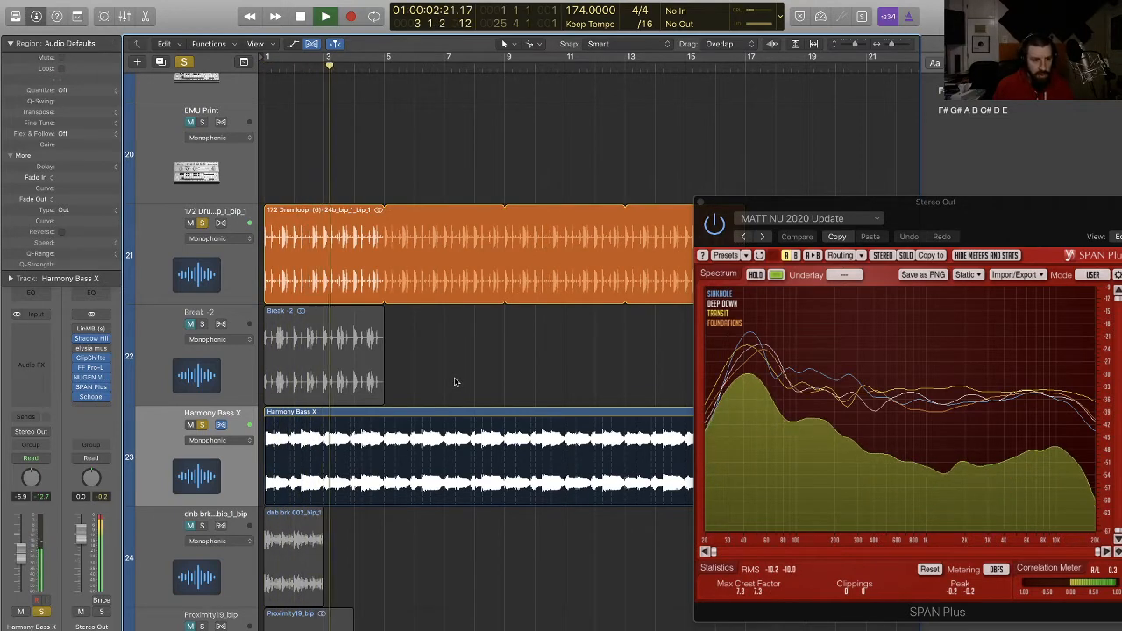
key(space)
Step: Turn off solo on the Harmony Bass X and 172 Drumloop tracks and mute both
click(198, 425)
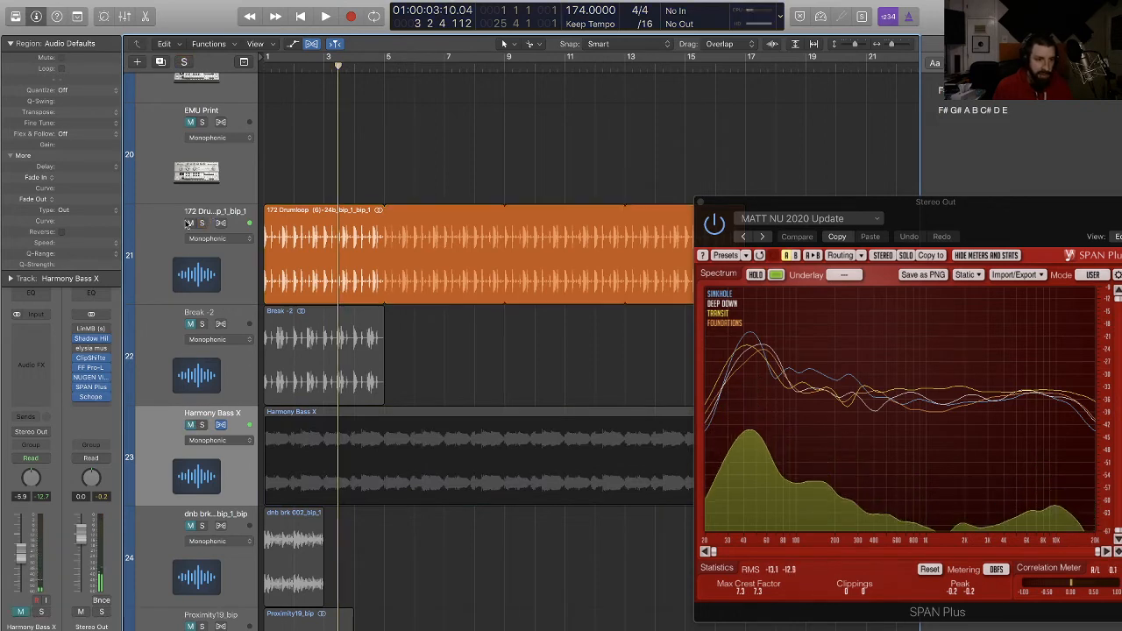
click(202, 222)
scroll(591, 397, down, 2)
scroll(591, 398, down, 2)
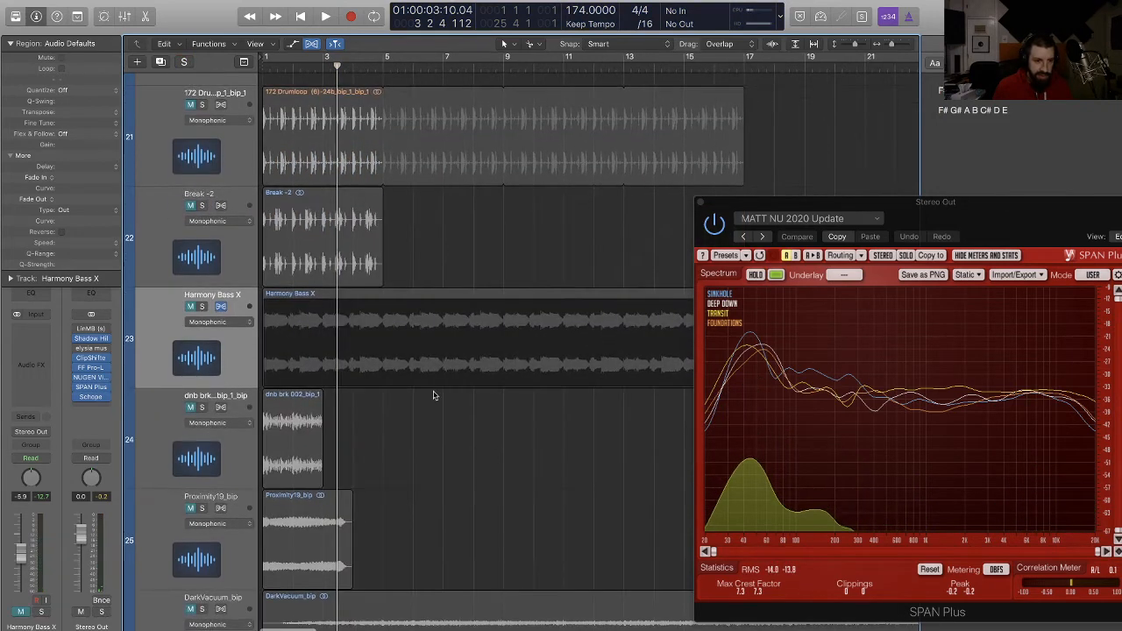
Step: Rename the Harmony Bass X track to BASS 1, unmute it and bounce its region in place to a new track with normalization off
click(231, 301)
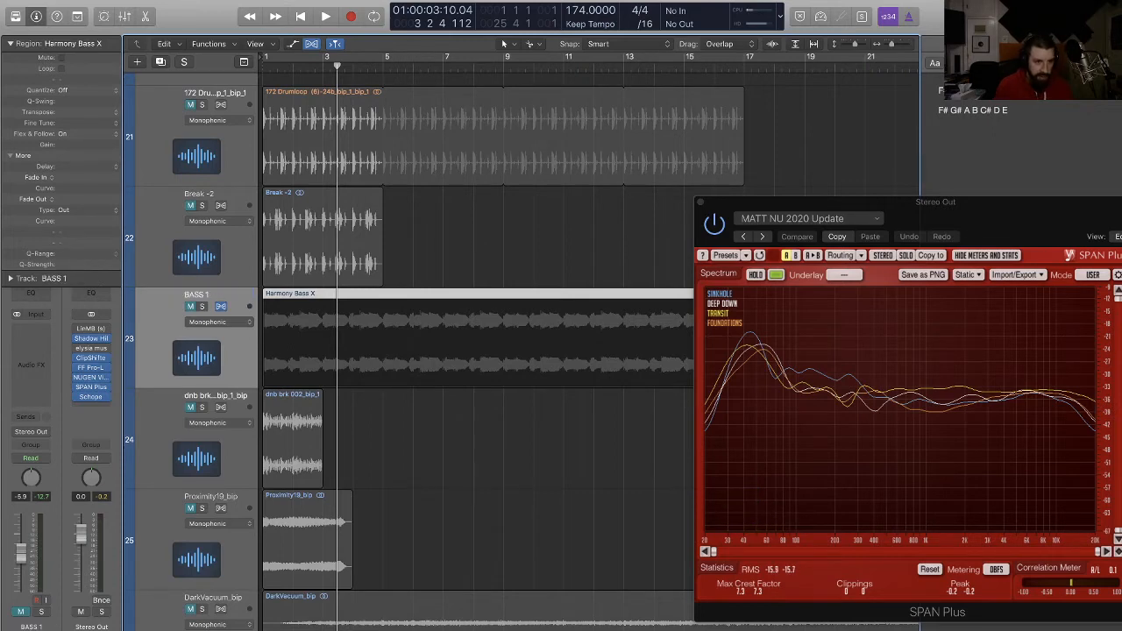
click(191, 307)
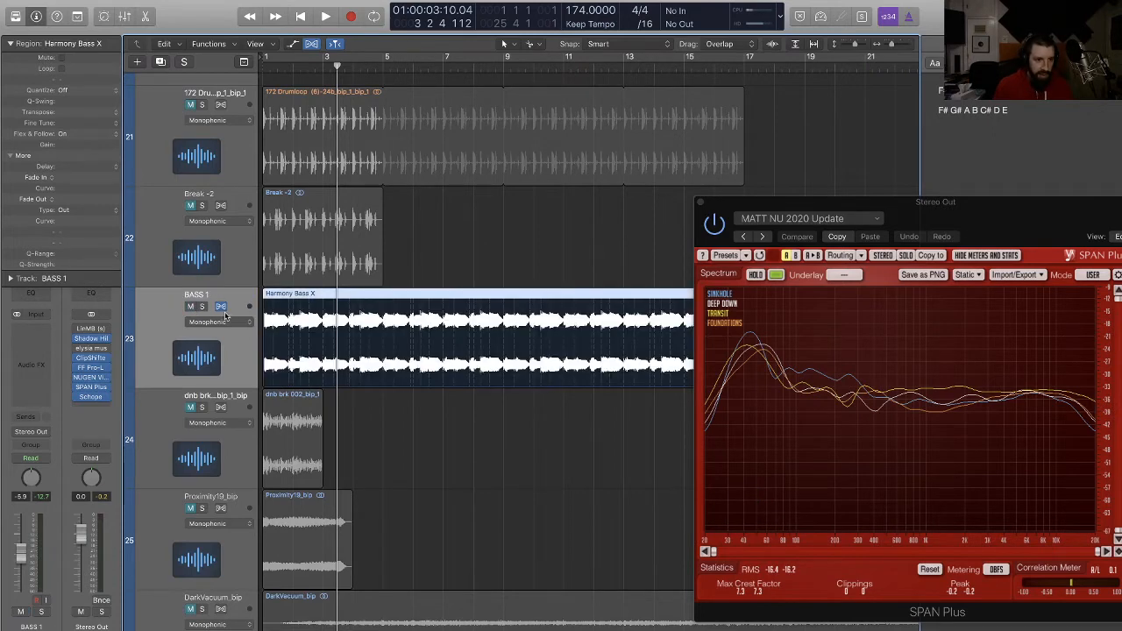
key(ctrl+b)
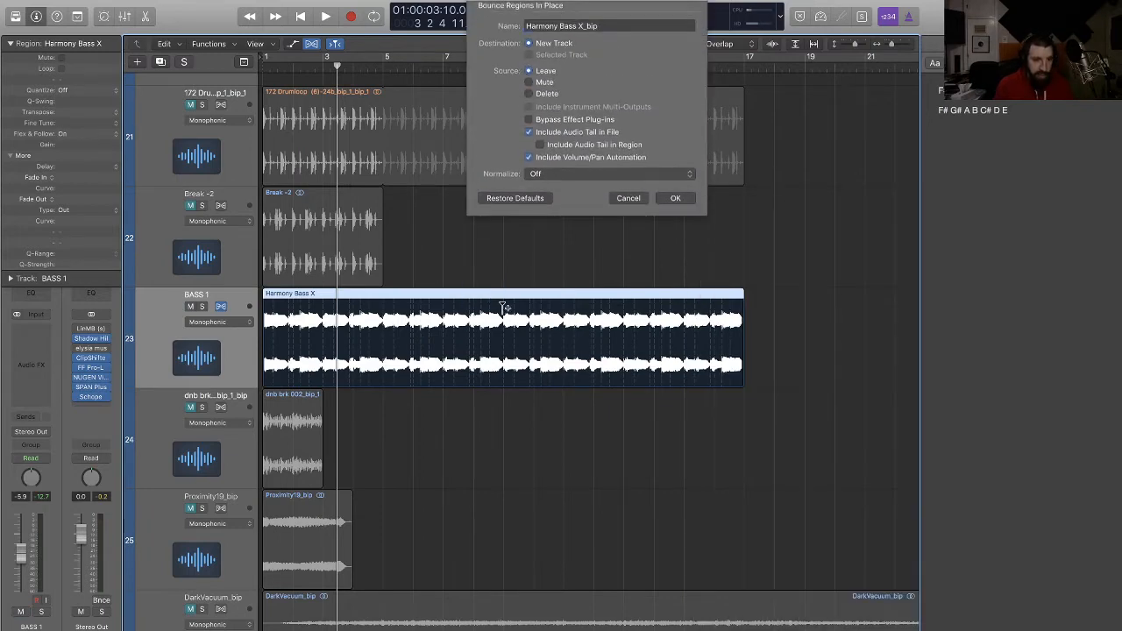
key(Return)
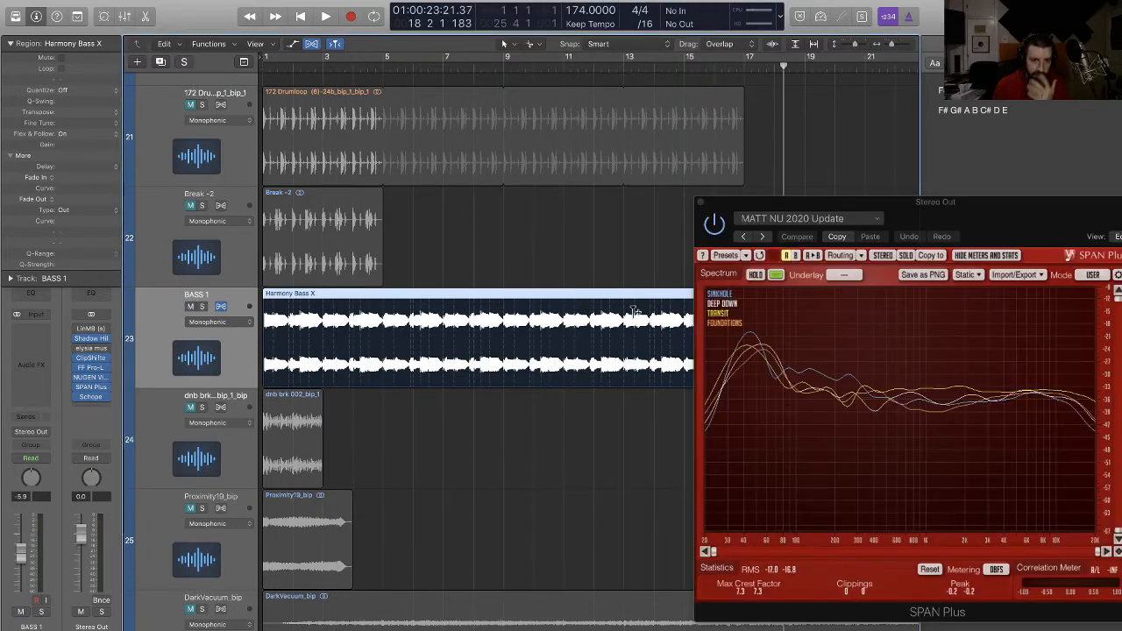
Step: Delete the BASS 1 track with its flexed region, keeping the bounced bass track muted
click(174, 316)
key(Delete)
key(Delete)
Step: Move the bounced Harmony Bass X_bip track directly beneath the dnb brk track
key(super+Left)
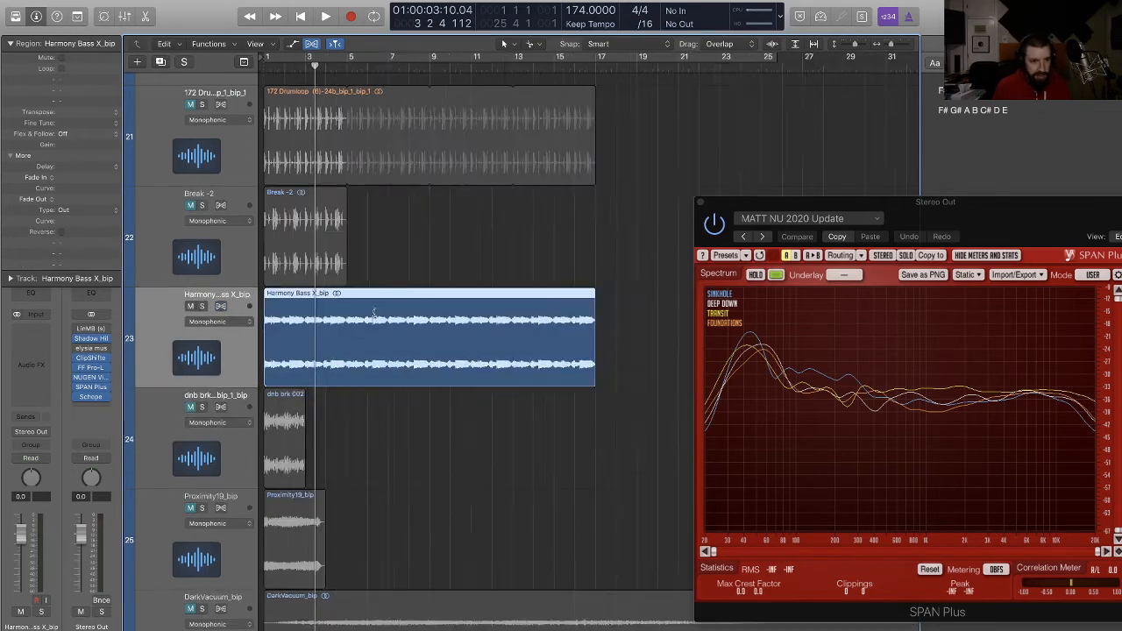
key(super+Left)
key(super+Up)
drag(185, 324, 191, 405)
Step: Delete the SUS_DD_BD VOL 3_KICK 01 region together with its track
scroll(514, 457, down, 10)
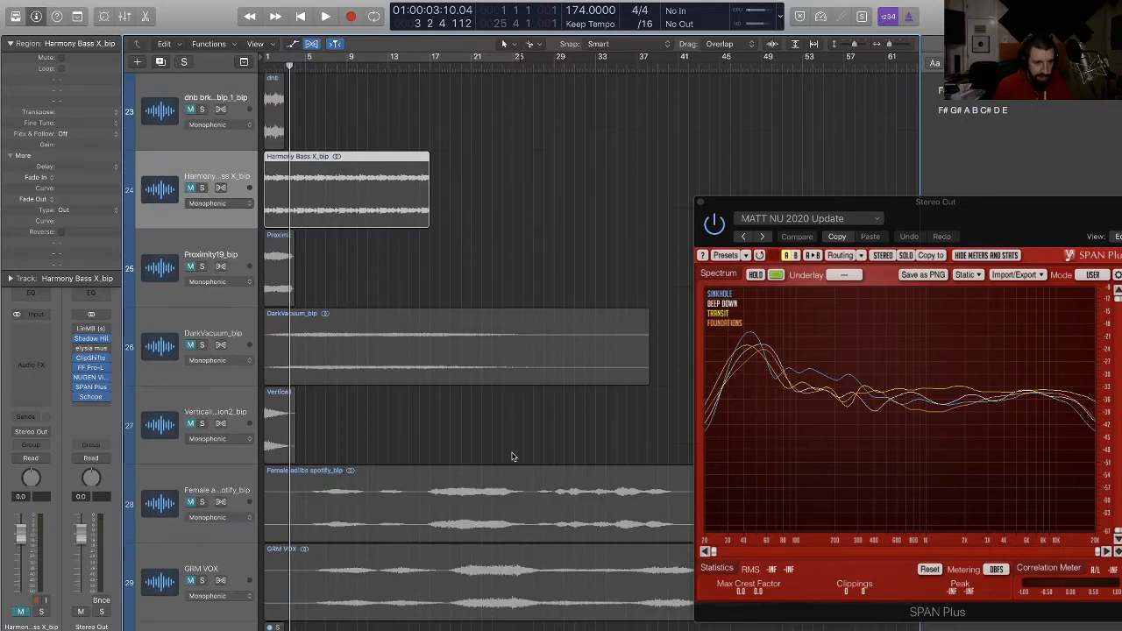
key(Return)
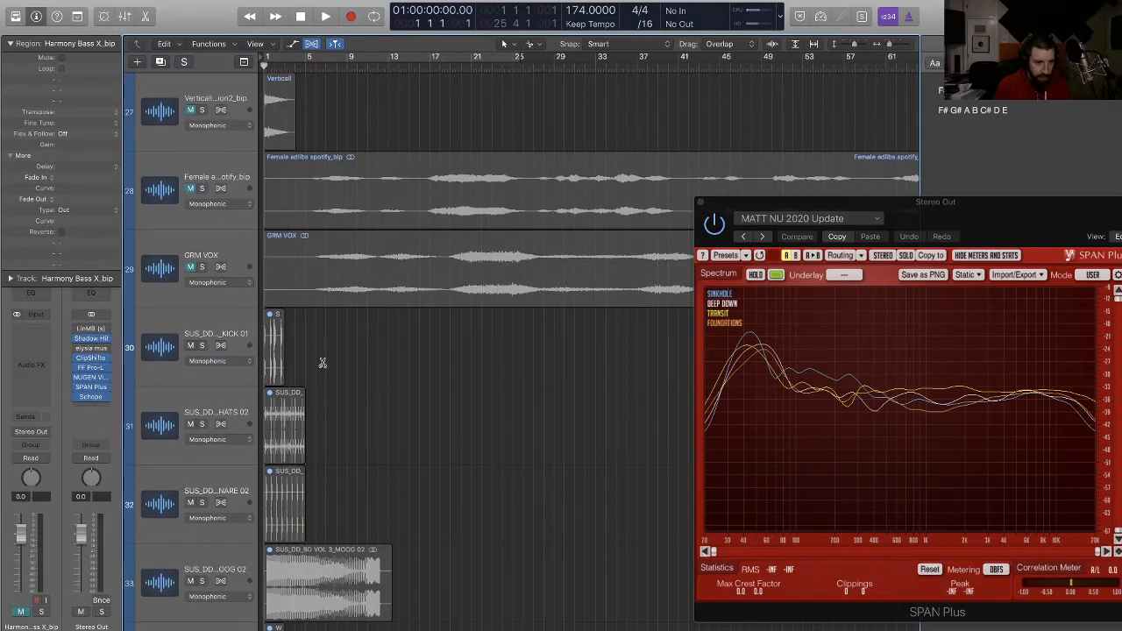
key(super+Right)
key(super+Right)
key(super+Right)
key(super+Right)
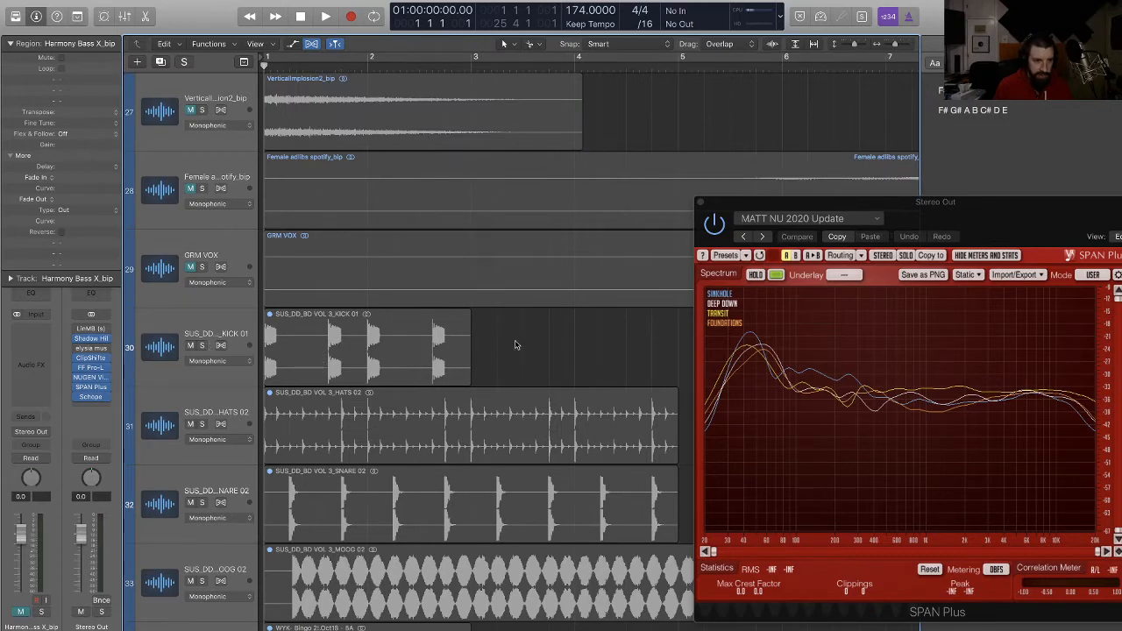
click(412, 346)
key(Delete)
click(211, 326)
key(Delete)
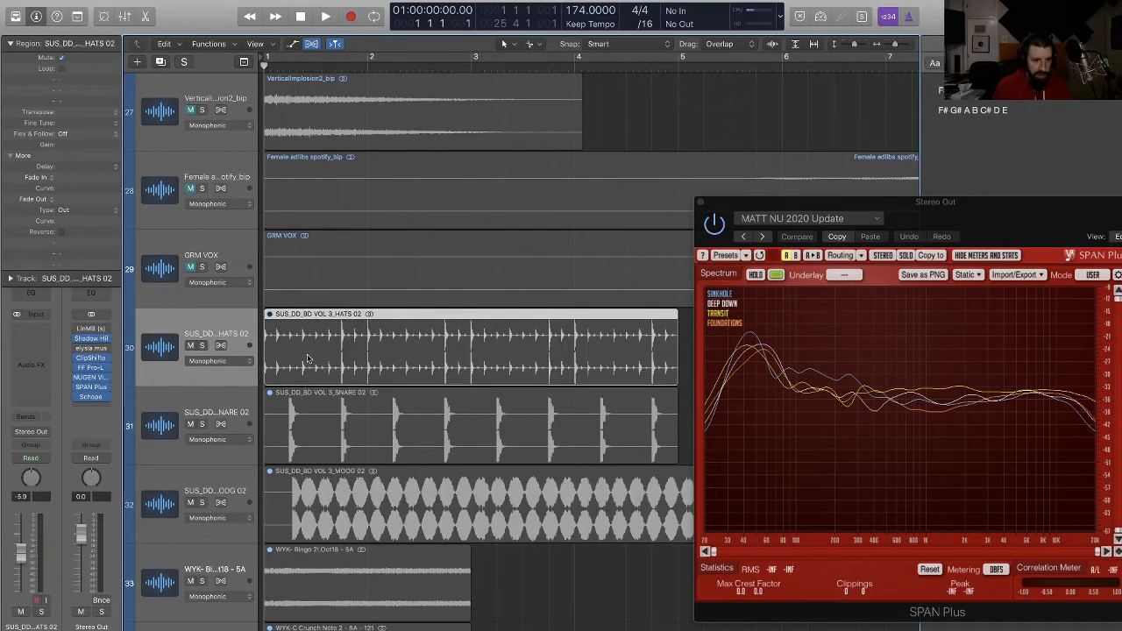
Step: Unmute the HATS 02 and SNARE 02 regions and audition them from bar 1
click(342, 349)
key(space)
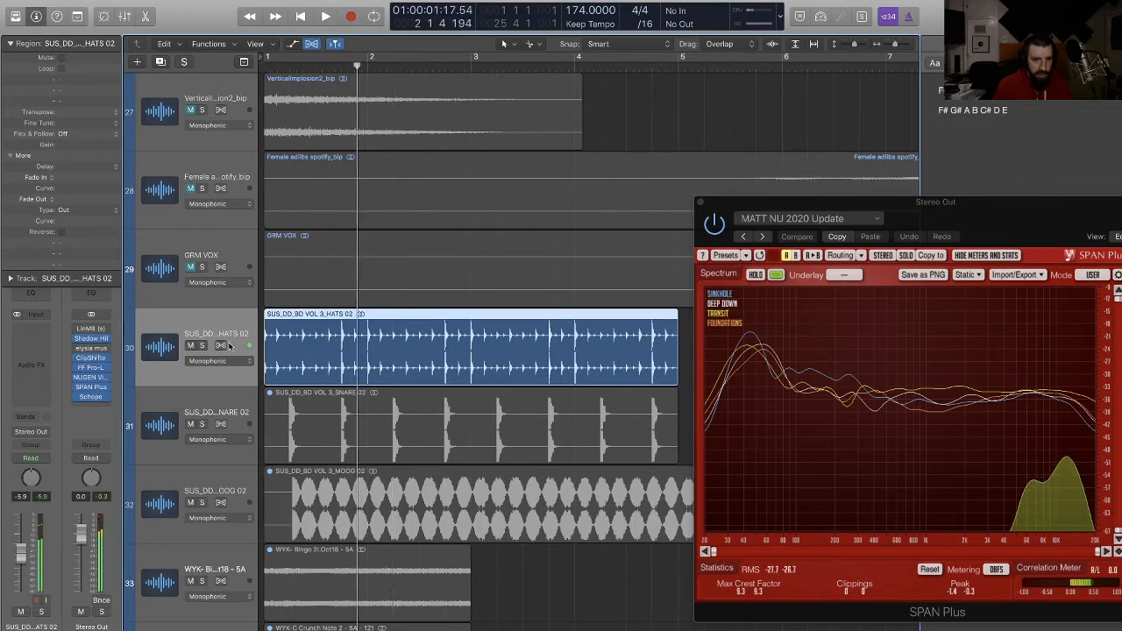
key(super+Left)
click(228, 412)
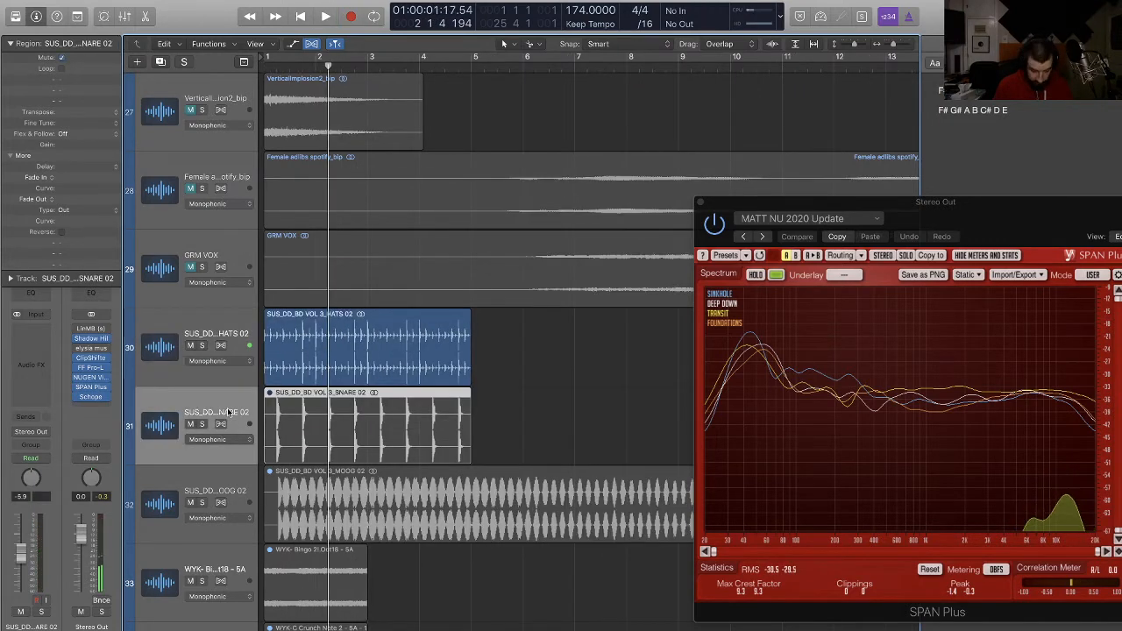
key(ctrl+m)
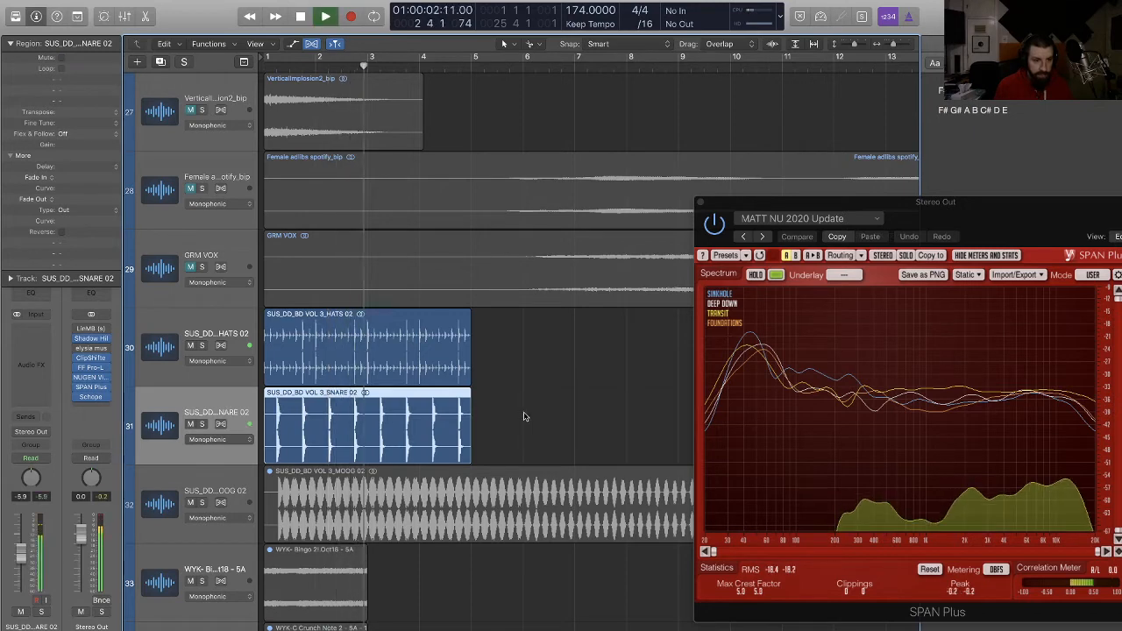
Step: Stop playback and move the HATS 02 and SNARE 02 tracks directly beneath the Break -2 track
key(space)
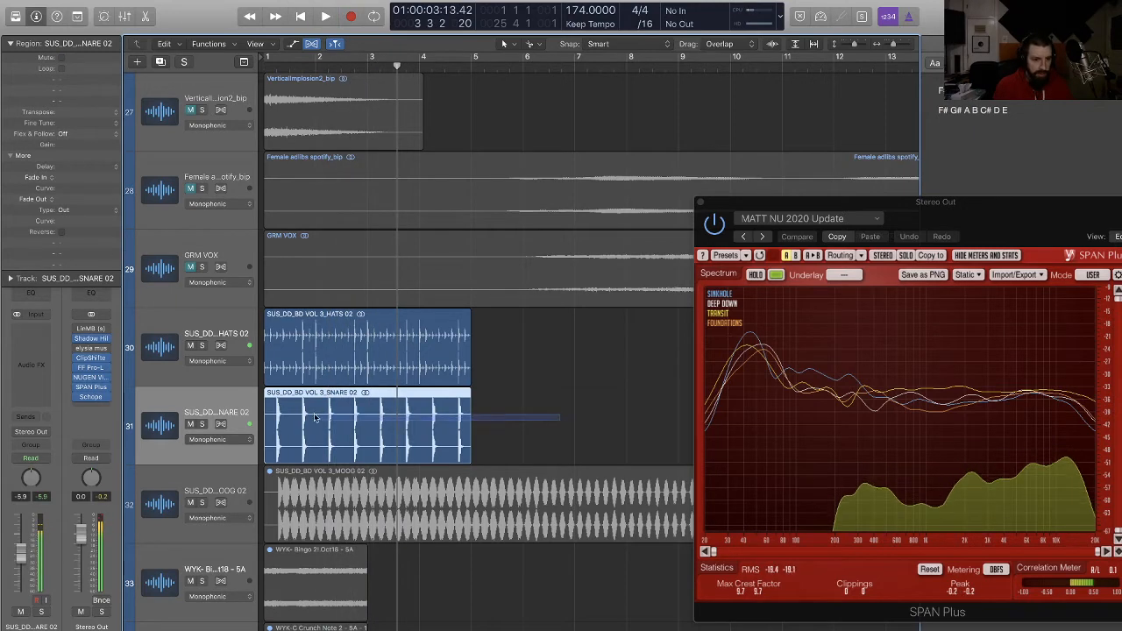
shift+click(226, 338)
scroll(226, 338, up, 3)
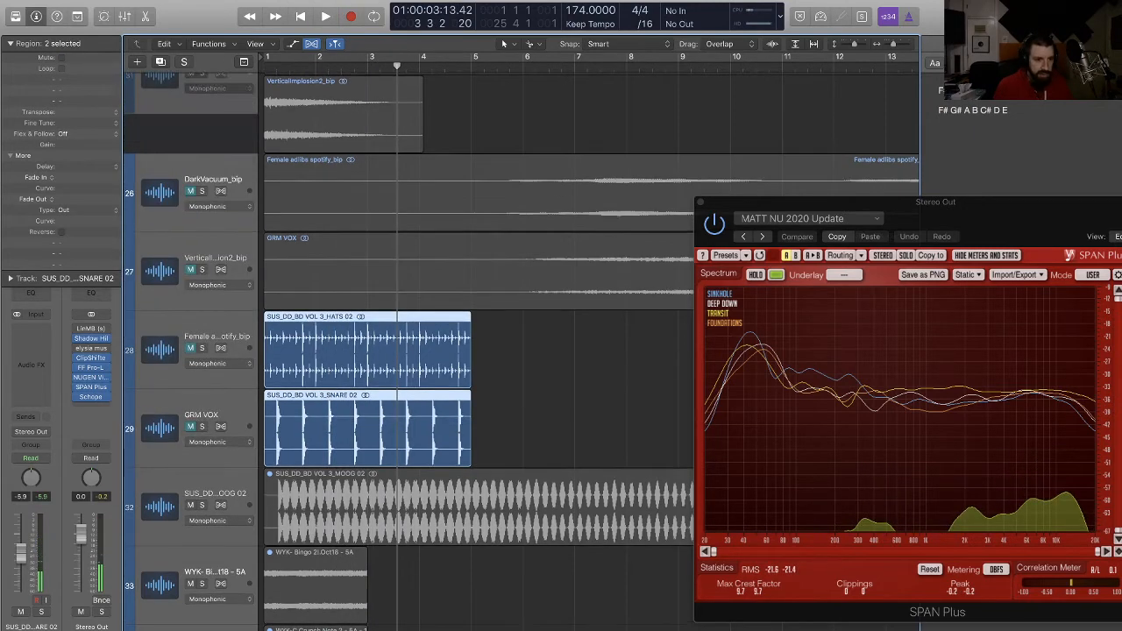
scroll(226, 337, up, 10)
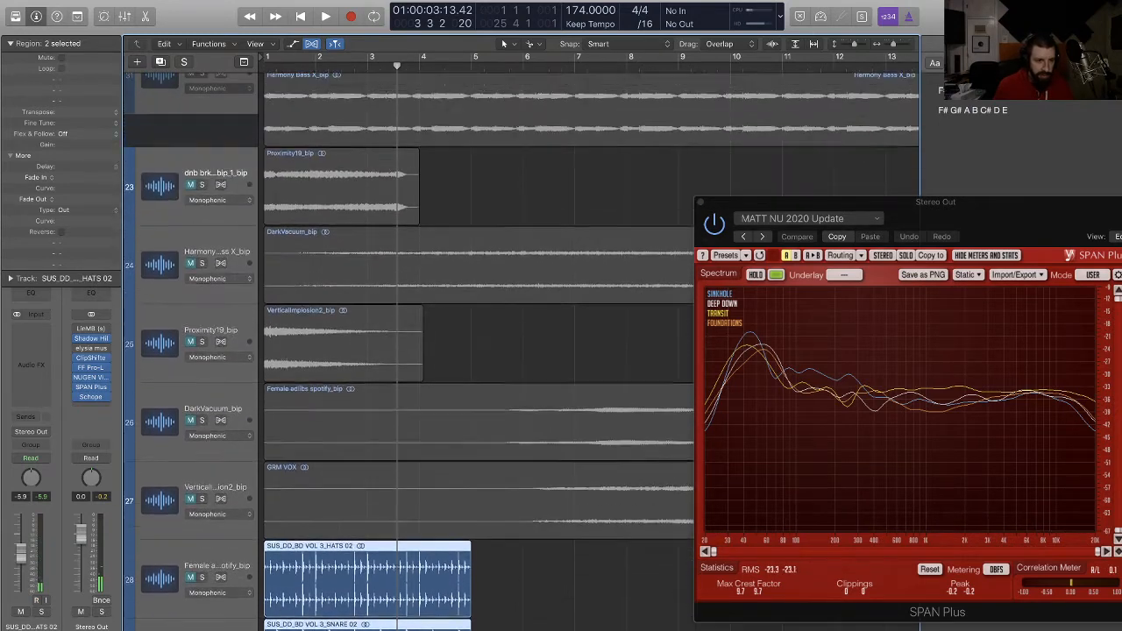
drag(225, 32, 204, 296)
click(225, 371)
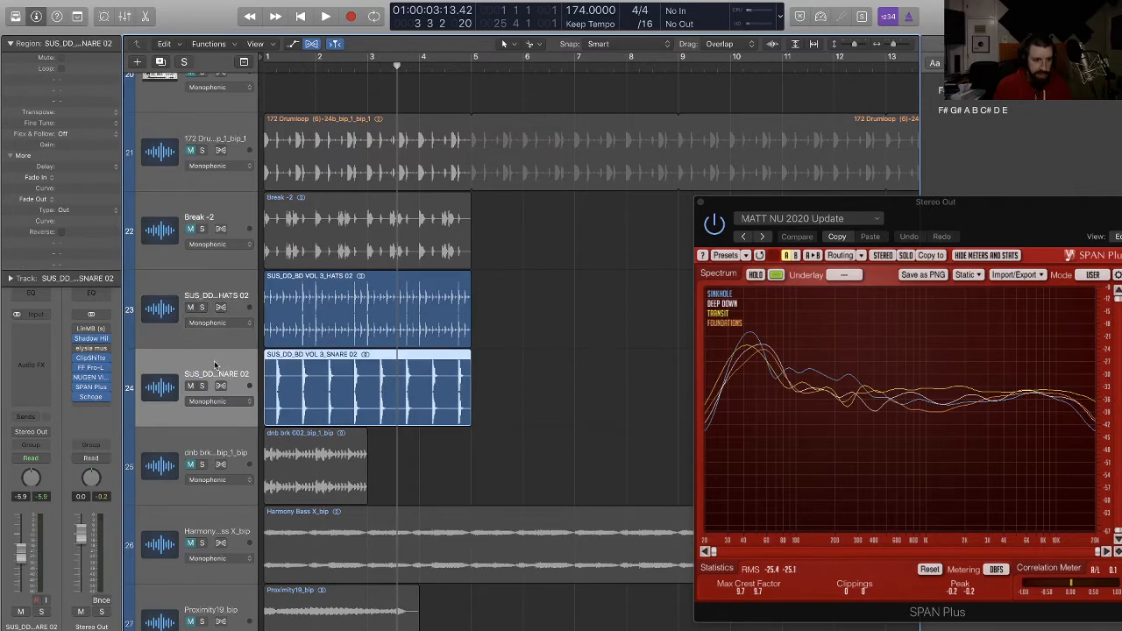
Step: Delete the SNARE 02 region together with its track
key(Delete)
key(super+BackSpace)
scroll(368, 351, down, 3)
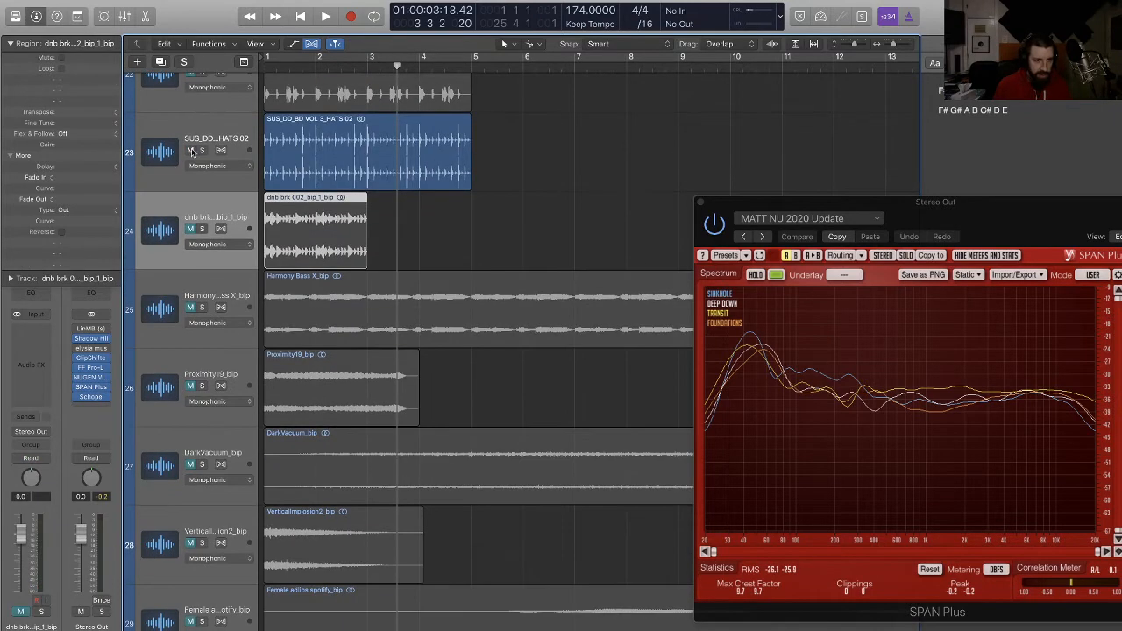
Step: Audition the HATS 02 loop from bar 1 and mute its track
click(278, 207)
click(192, 156)
key(Return)
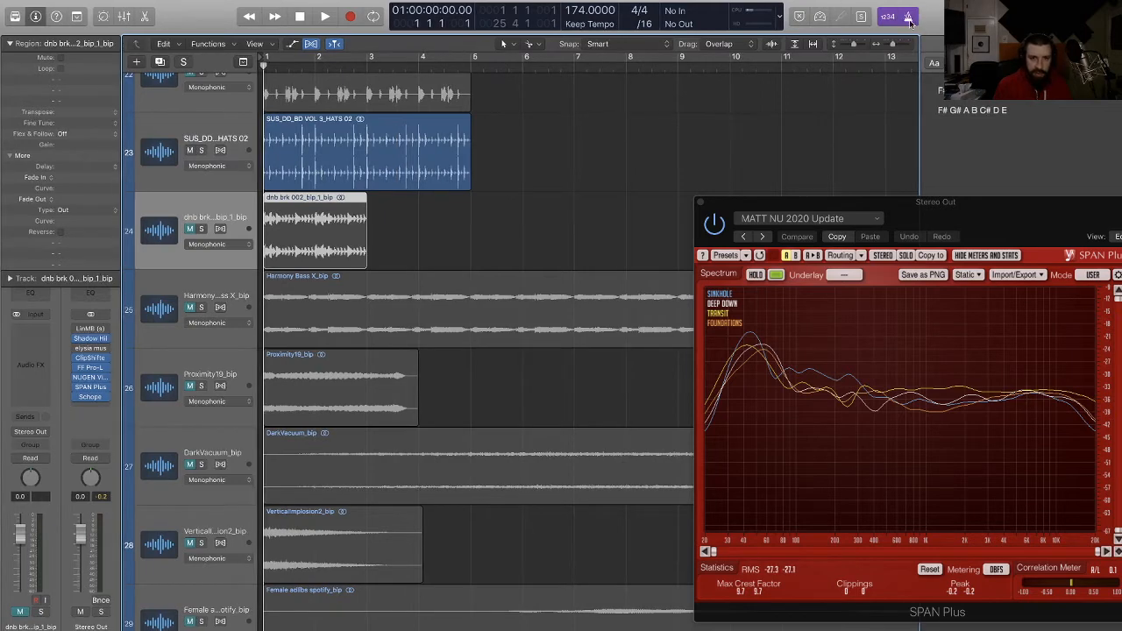
key(space)
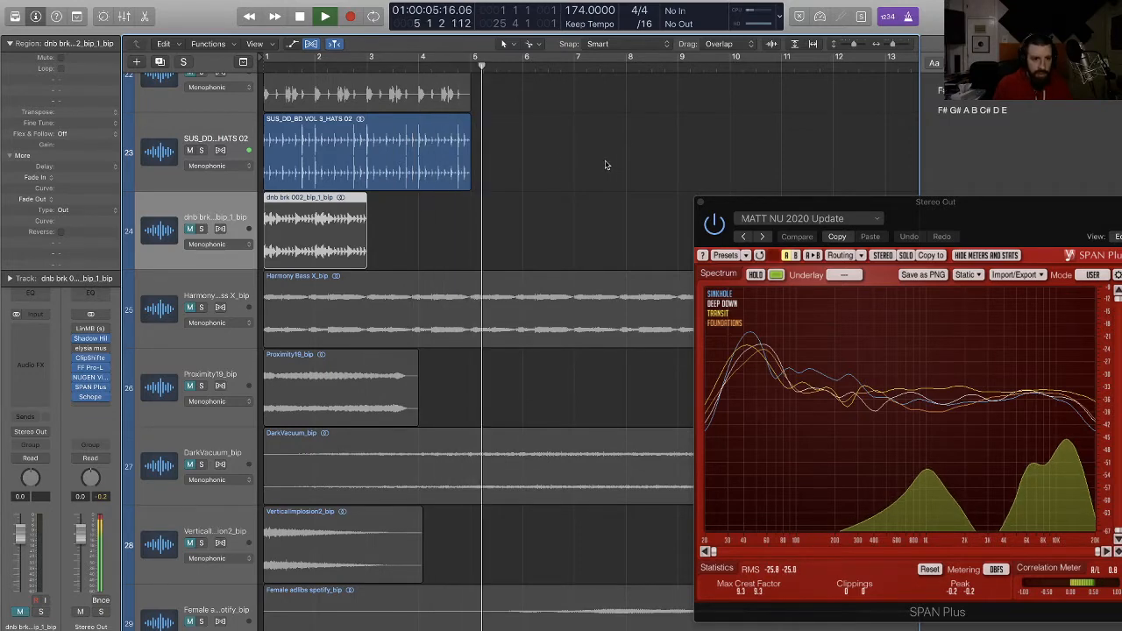
key(space)
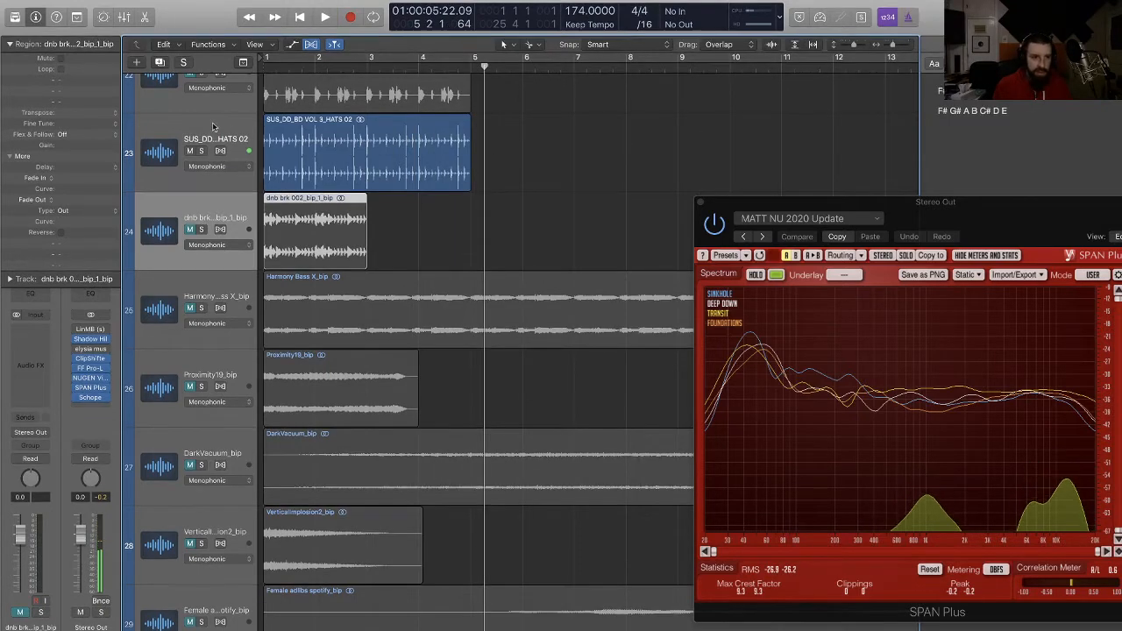
click(191, 151)
Step: Split the MOOG 02 region at 1 2 1 113, delete the silent start and move the remainder to bar 1
scroll(378, 203, down, 10)
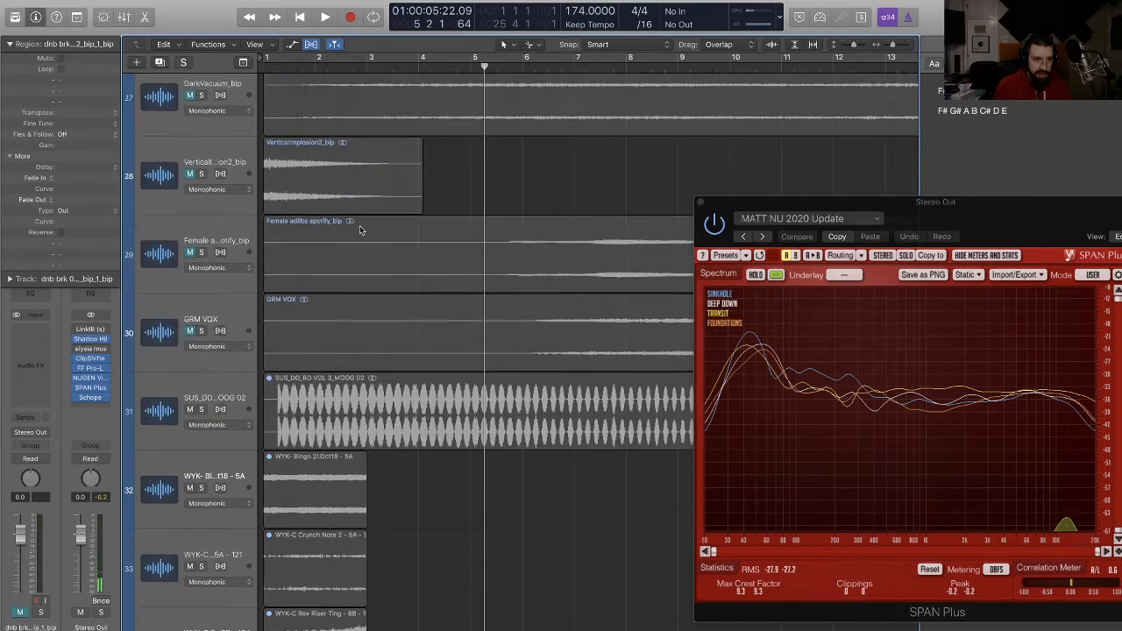
alt+scroll(361, 225, down, 8)
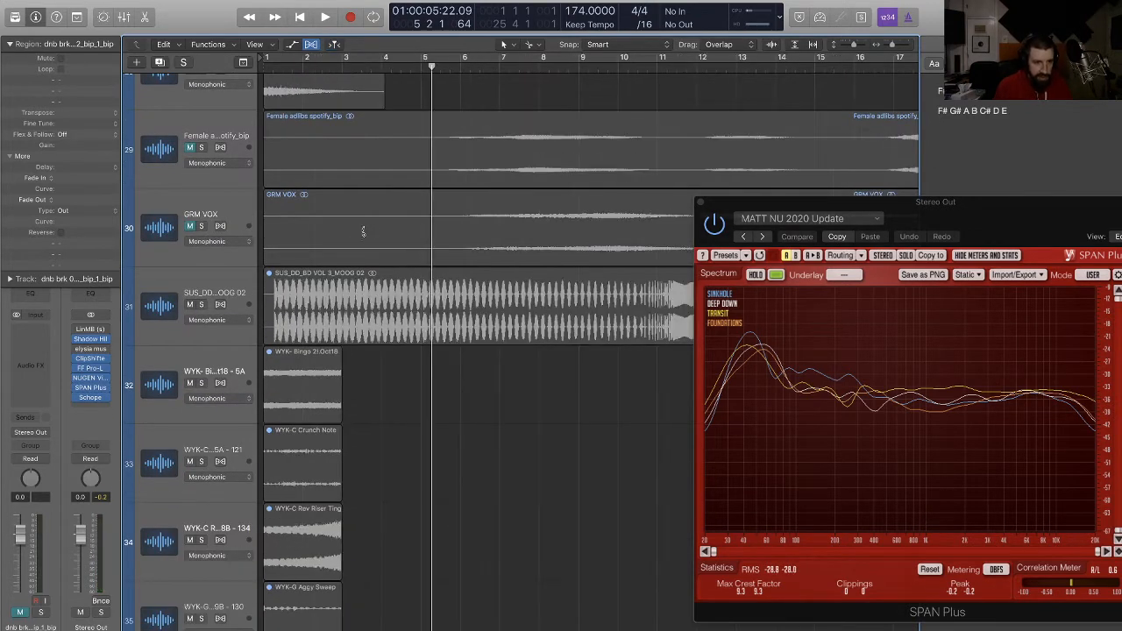
alt+scroll(363, 232, up, 8)
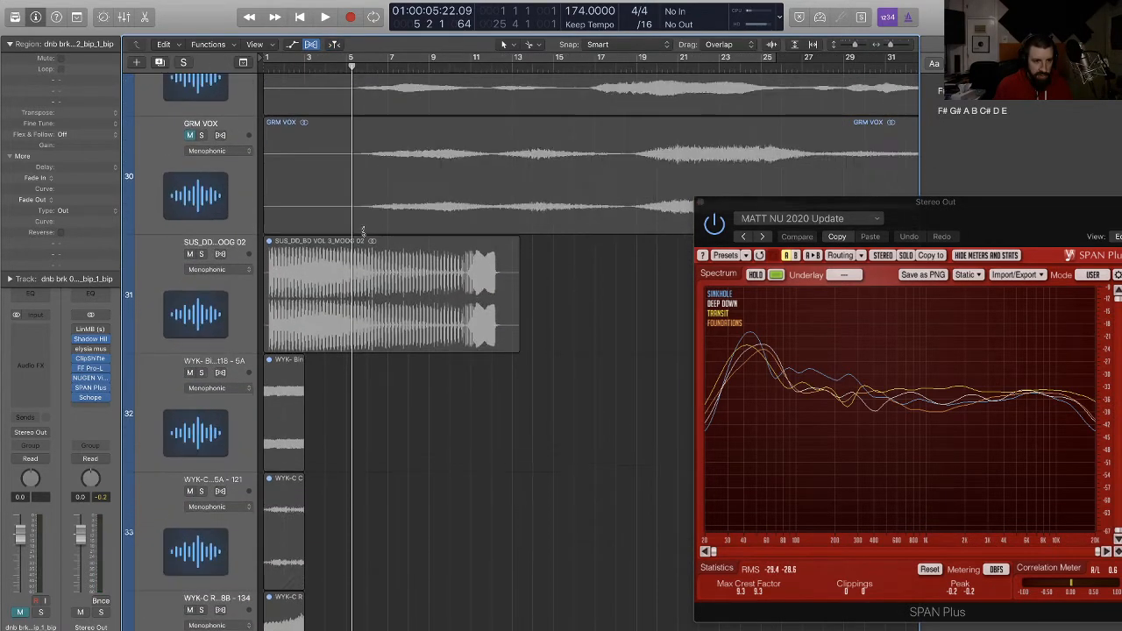
key(Return)
alt+scroll(363, 230, up, 8)
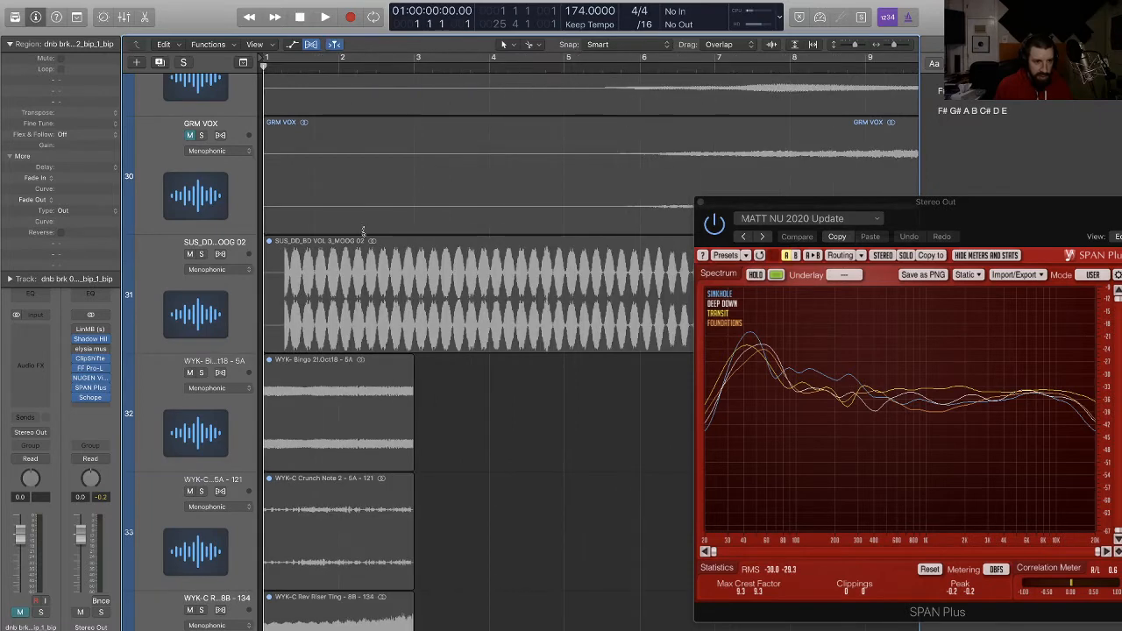
click(340, 277)
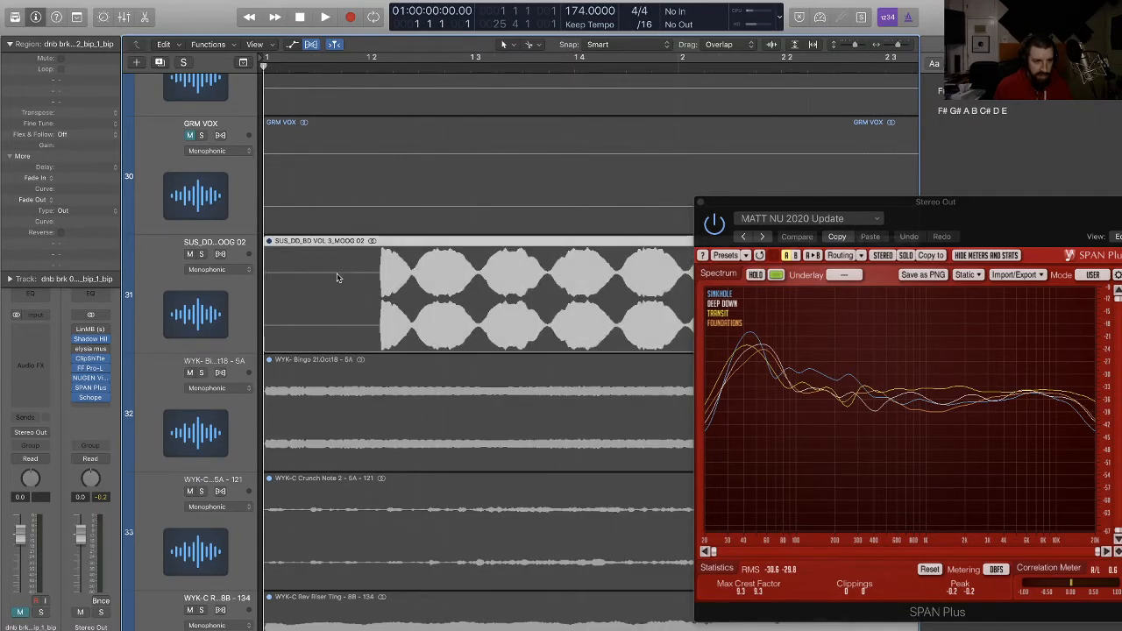
key(space)
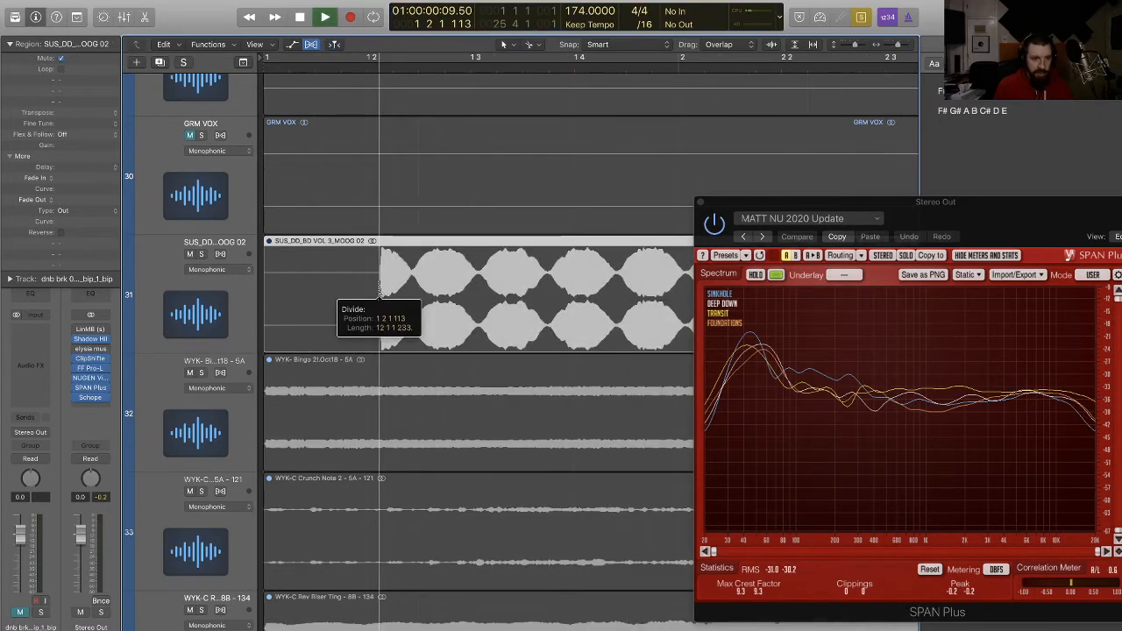
super+drag(380, 289, 380, 288)
click(336, 283)
key(BackSpace)
drag(449, 279, 299, 273)
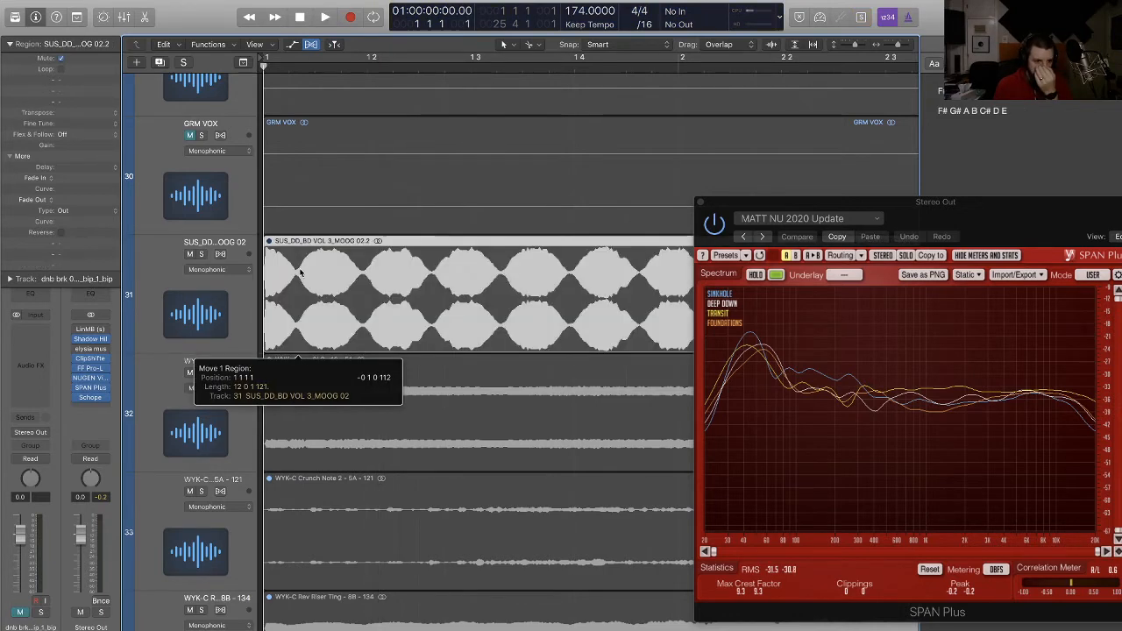
Step: Unmute the MOOG 02 region and audition it from bar 1, lowering its track volume to -10.2 dB
click(228, 291)
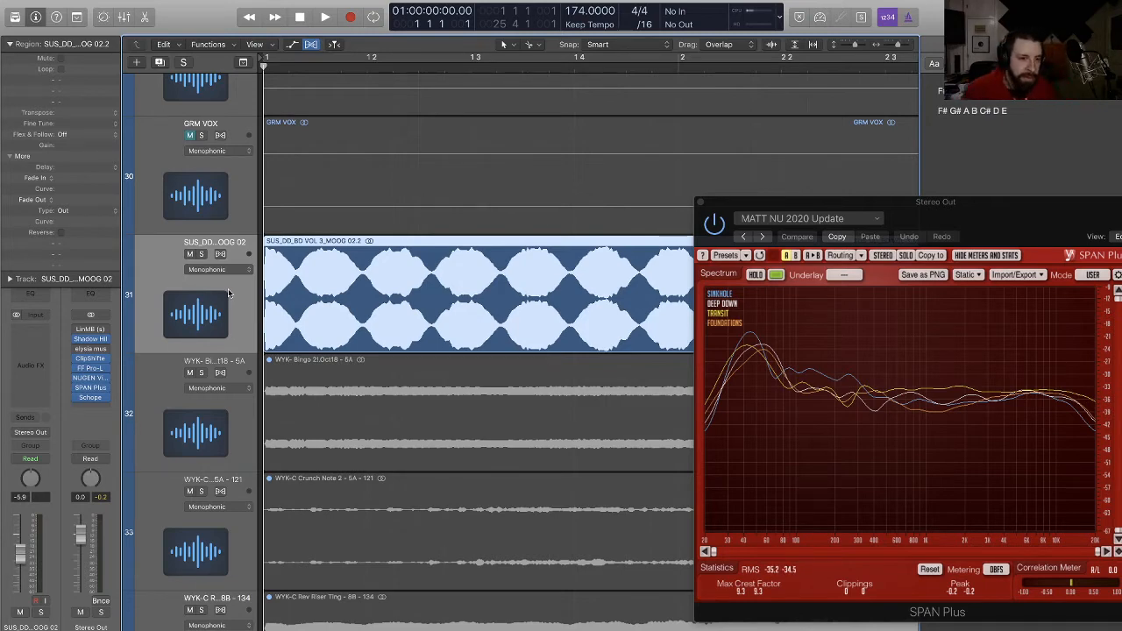
scroll(524, 343, down, 10)
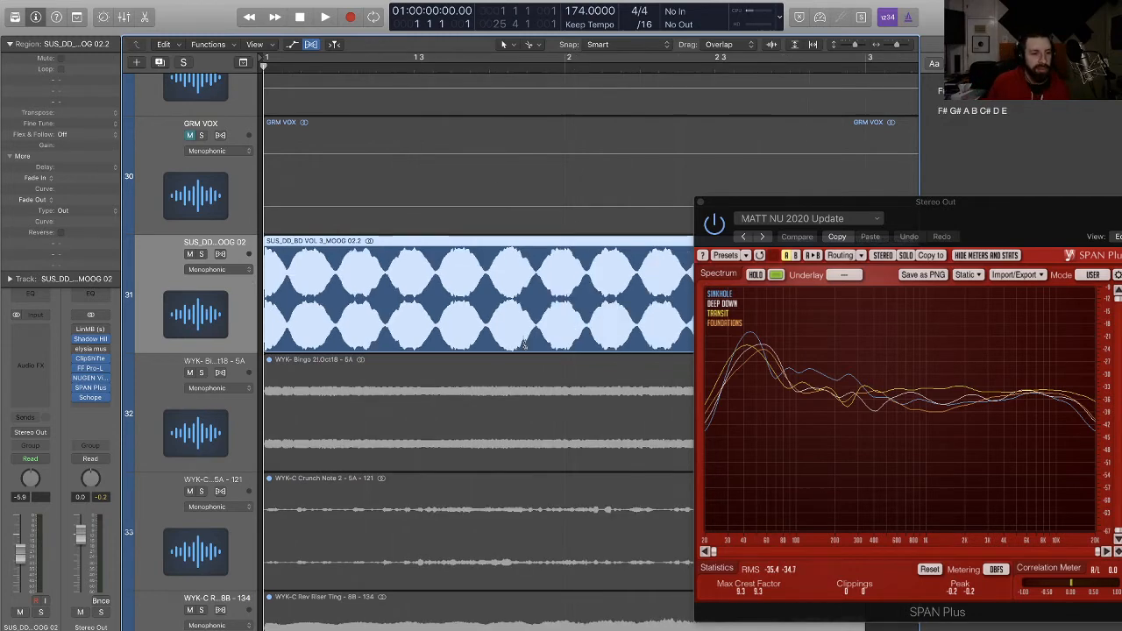
scroll(525, 344, down, 8)
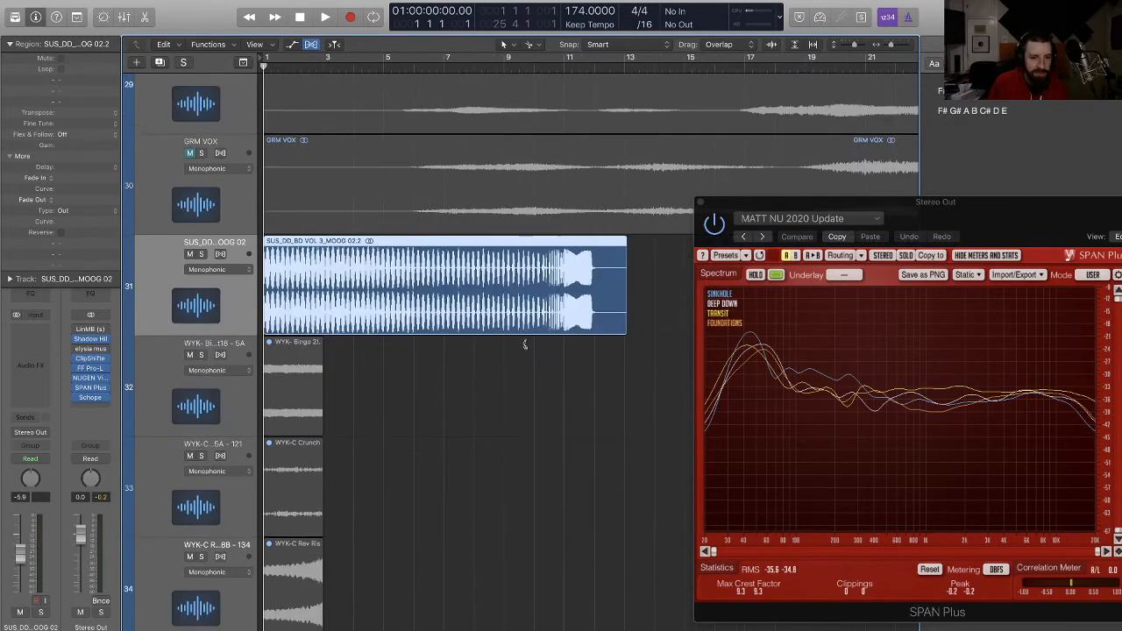
key(space)
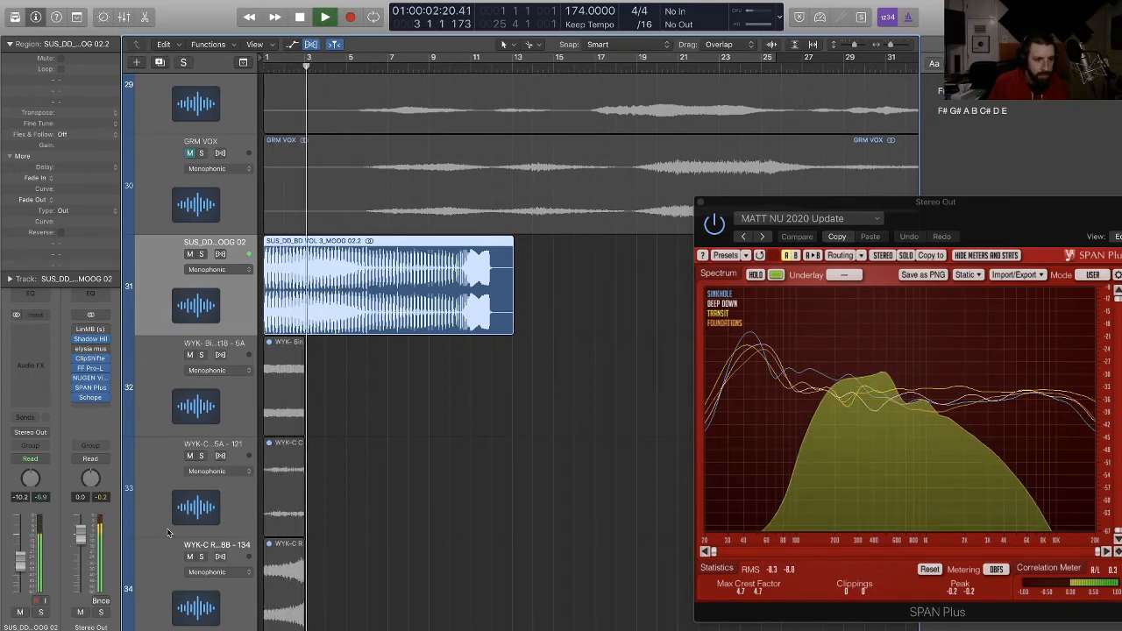
click(527, 369)
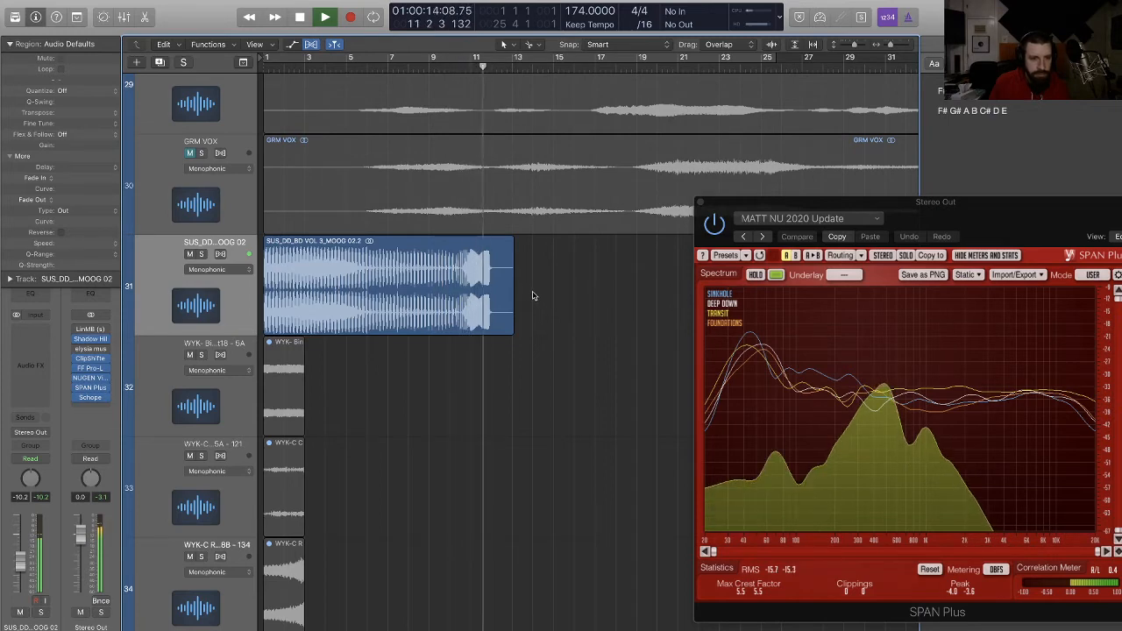
key(space)
key(Return)
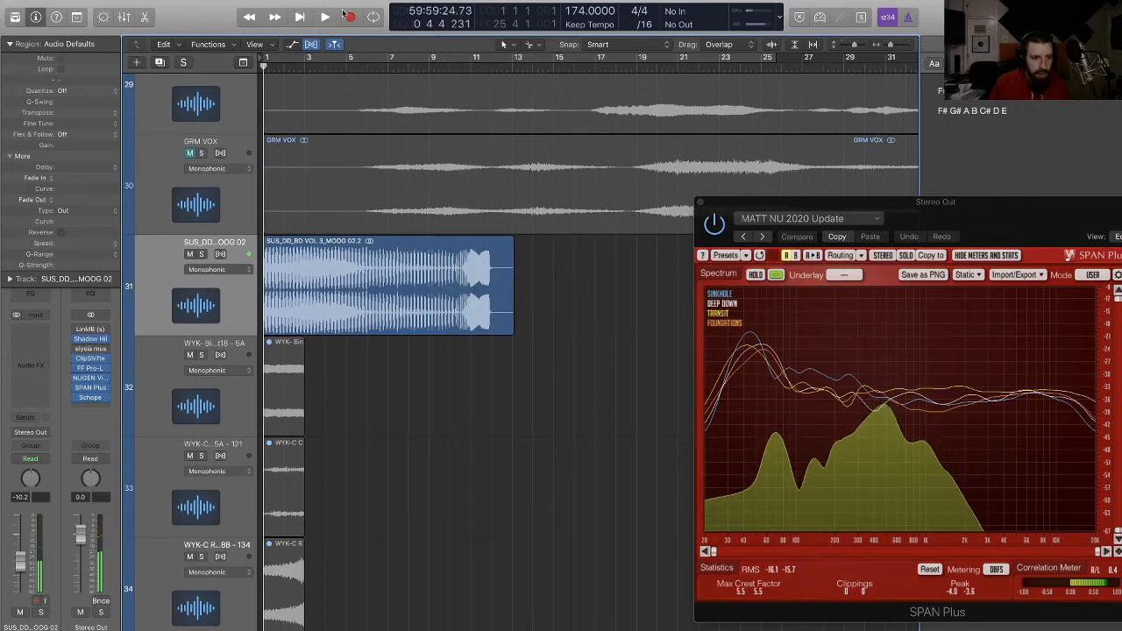
Step: Audition the middle of the MOOG 02 region, split it at bar 6 and delete the part before the cut
click(357, 66)
key(space)
scroll(359, 70, up, 6)
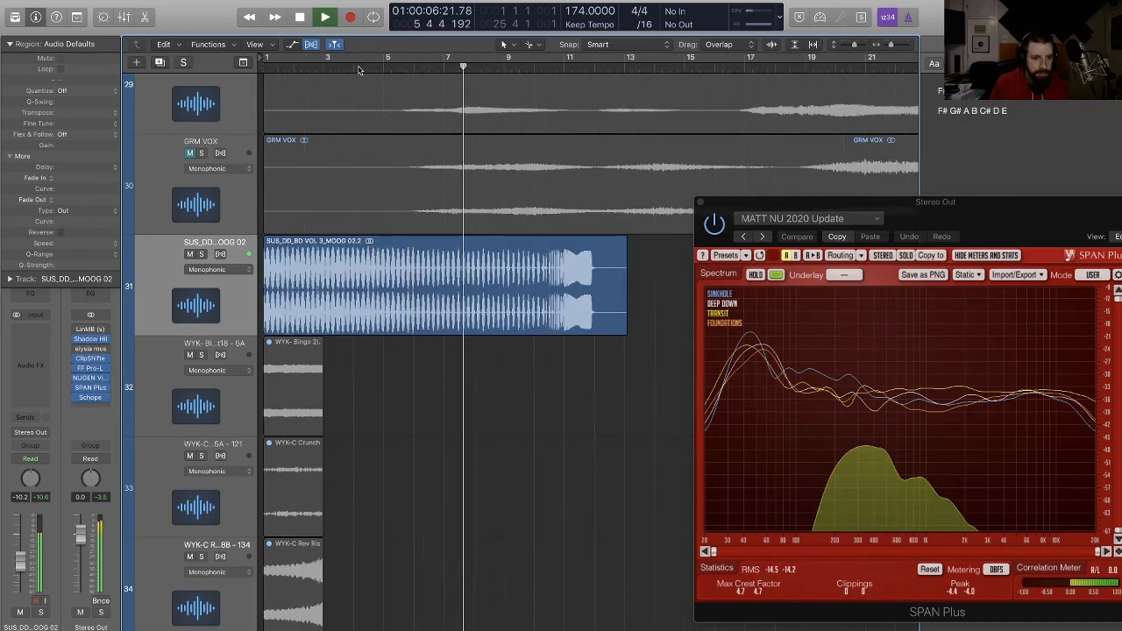
scroll(505, 191, right, 3)
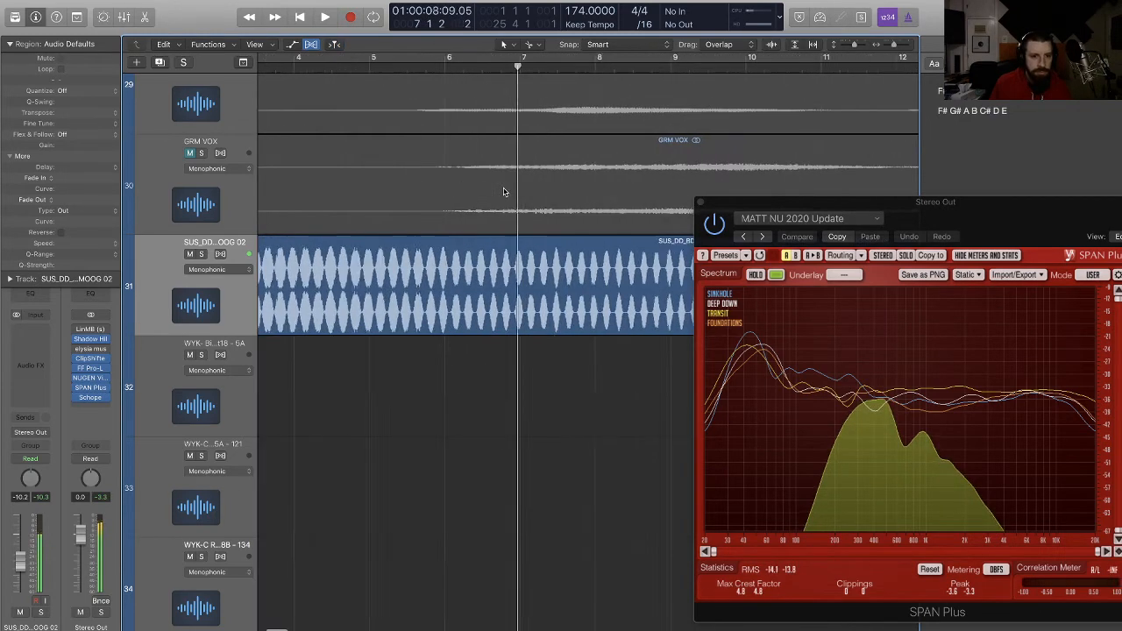
click(426, 67)
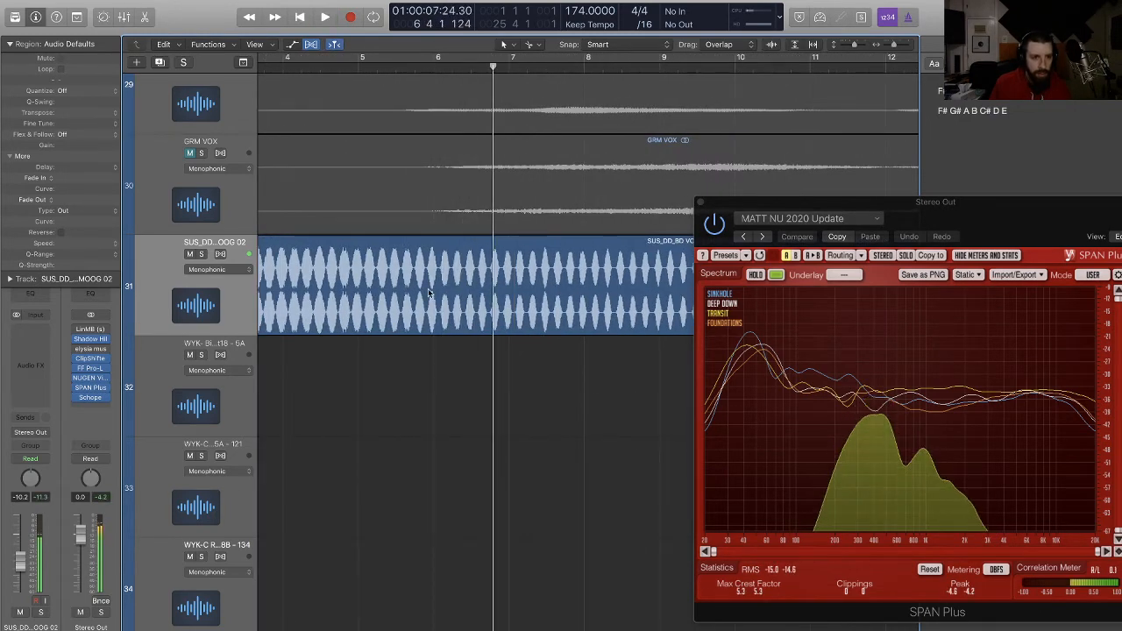
drag(432, 285, 433, 285)
key(space)
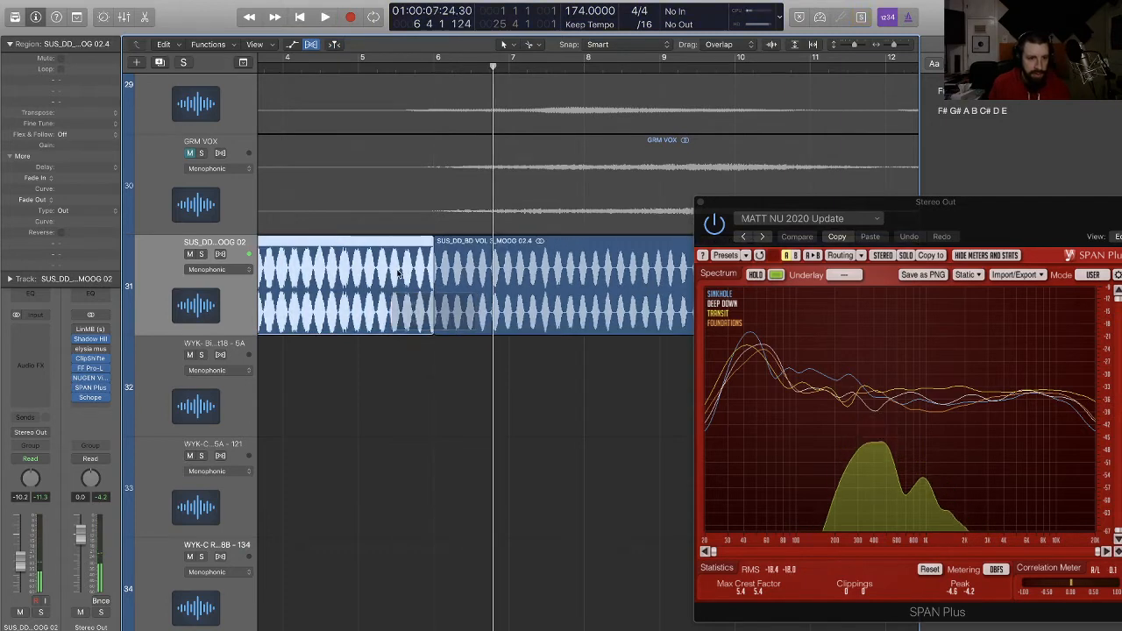
key(Delete)
Step: Move the remaining MOOG 02 region back to bar 1
scroll(485, 261, left, 3)
key(super+Left)
key(super+Left)
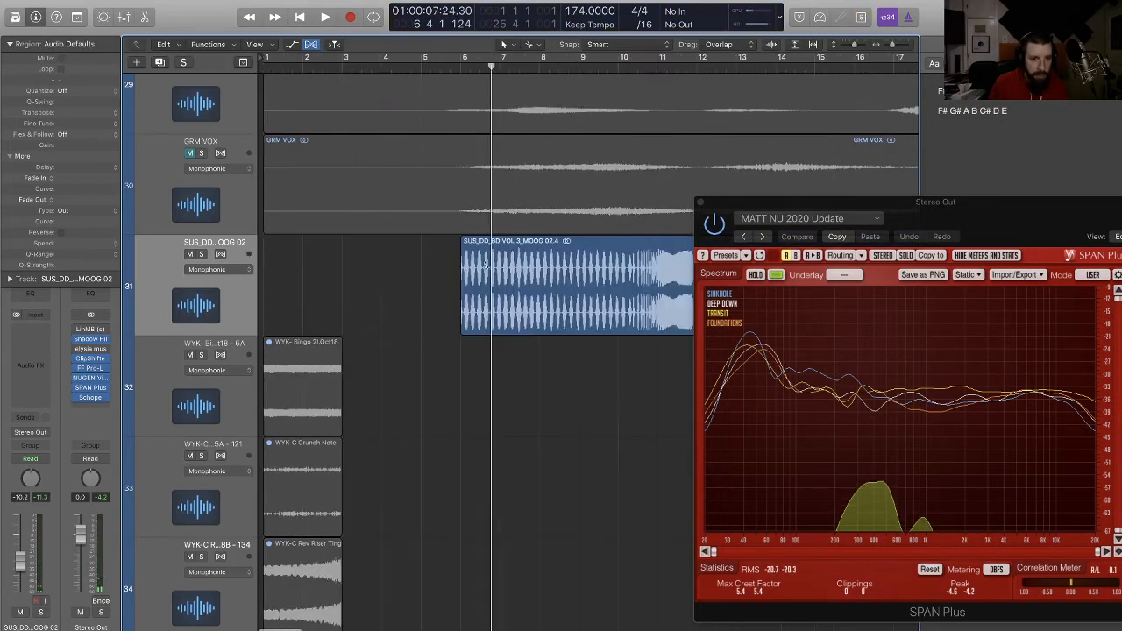
drag(544, 276, 323, 274)
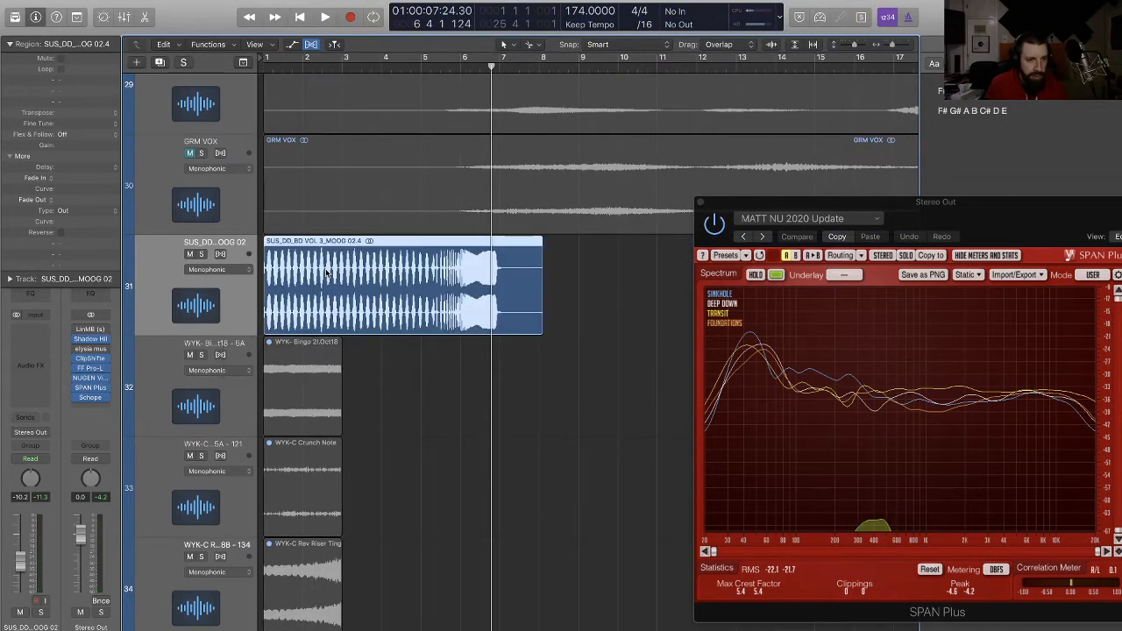
Step: Audition the shortened MOOG 02 region from bar 1 and examine its opening waveform up close
key(super+Right)
key(Return)
key(super+Right)
key(super+Right)
key(space)
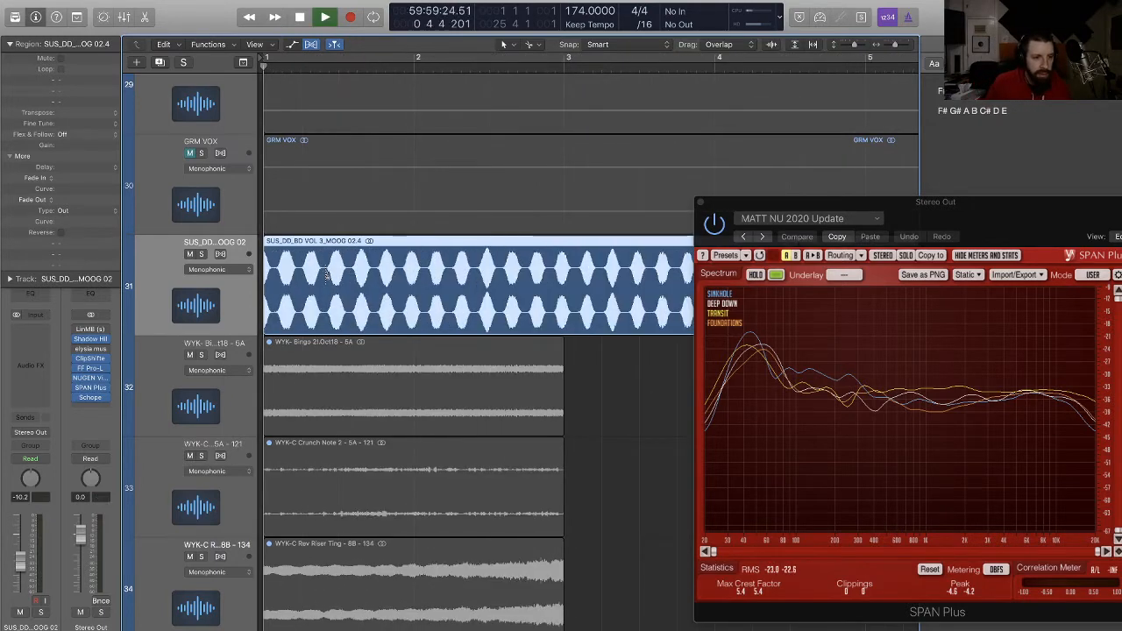
key(super+Right)
key(super+Right)
key(super+Right)
key(space)
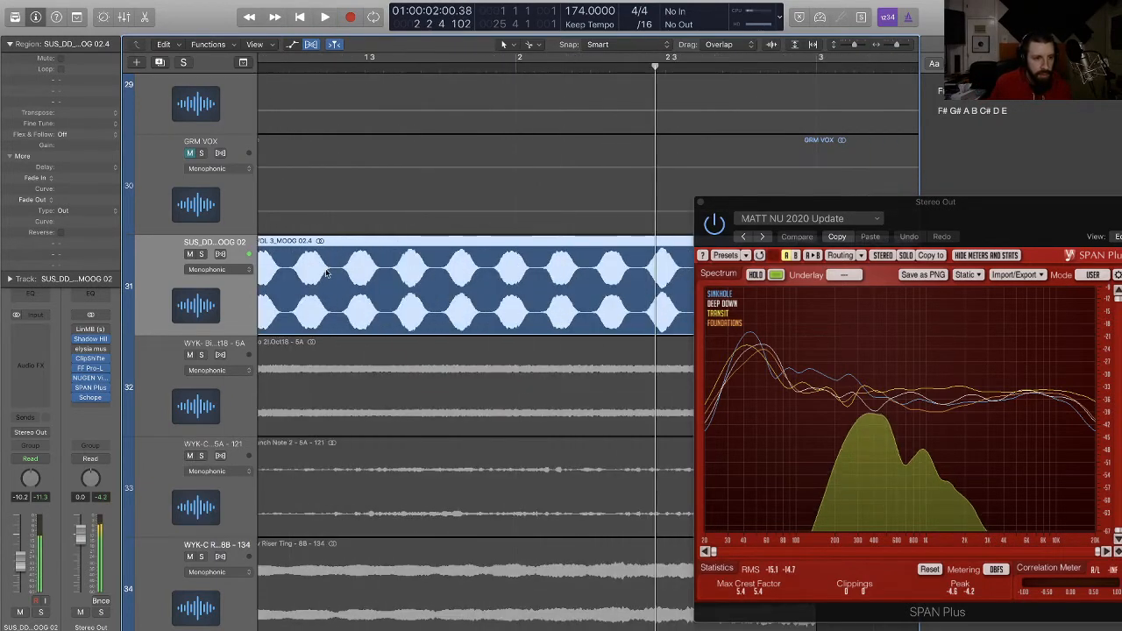
Step: Split the MOOG 02 region at 1 1 2 41, delete the short opening piece and move the rest to bar 1
scroll(290, 272, left, 2)
super+click(286, 283)
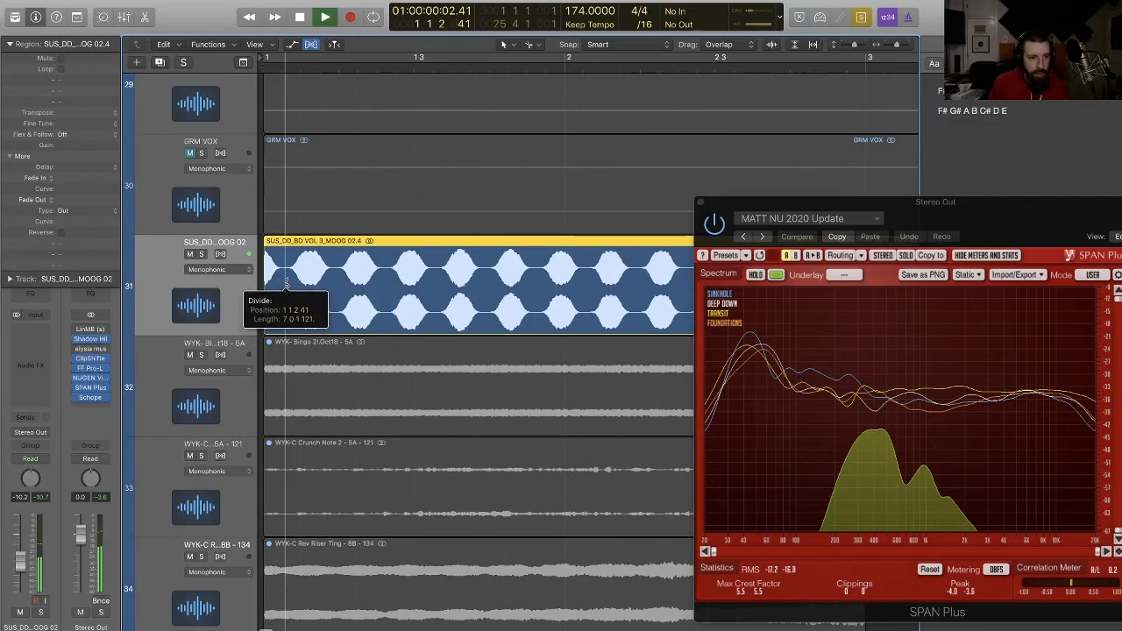
click(276, 268)
key(Delete)
drag(333, 266, 296, 266)
Step: Audition the retrimmed MOOG 02 region from bar 1 to check its pulses against the bar grid
key(space)
key(super+Left)
key(super+Left)
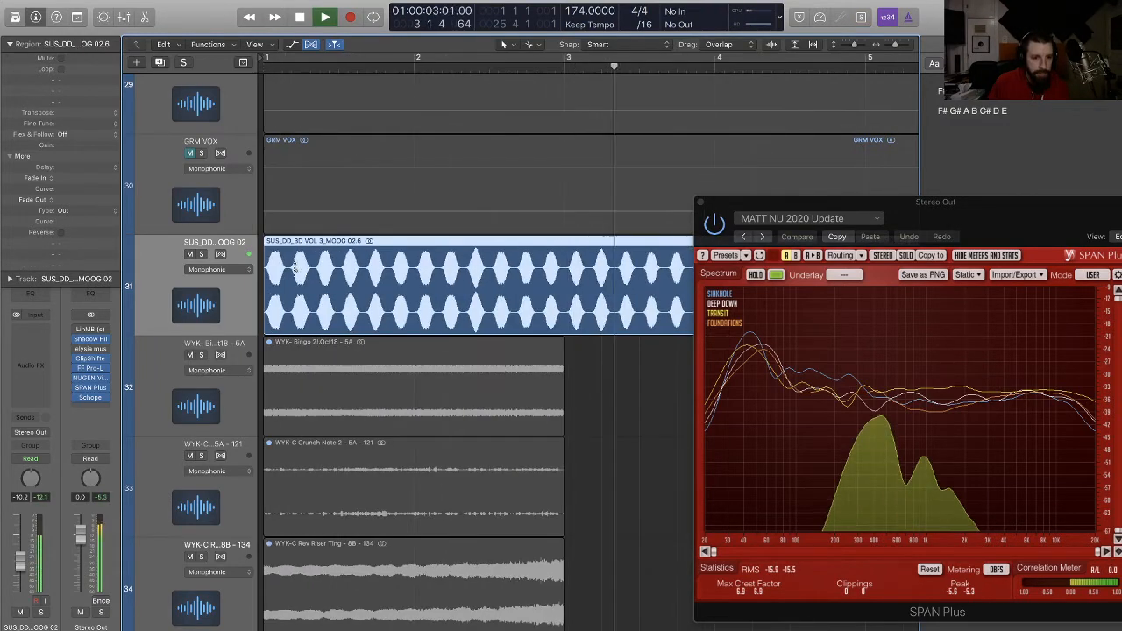
key(Return)
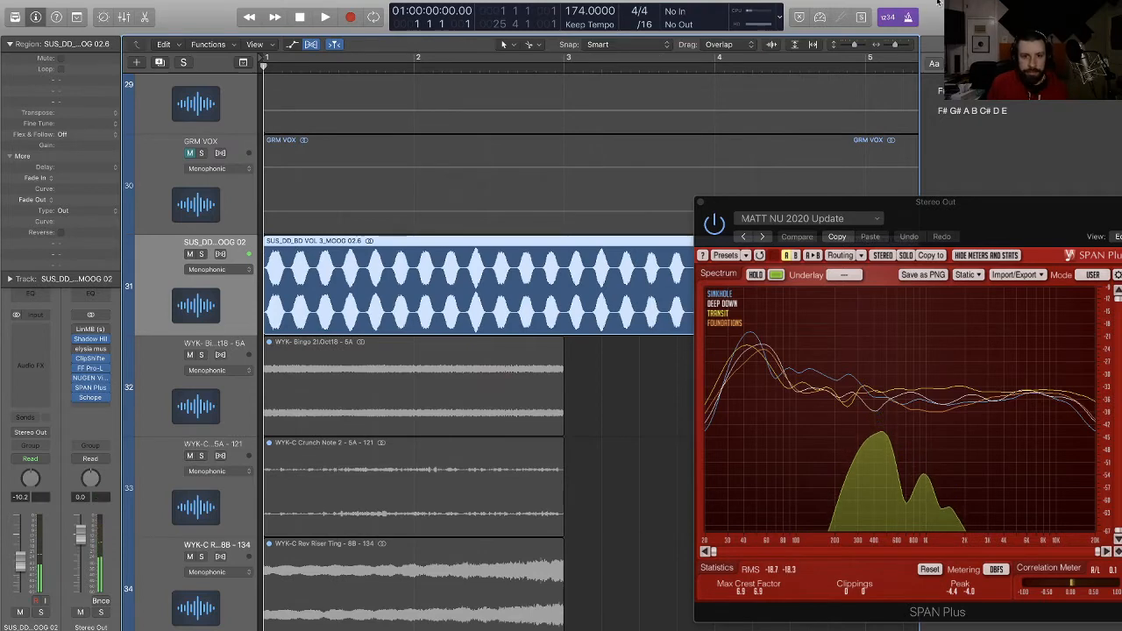
key(space)
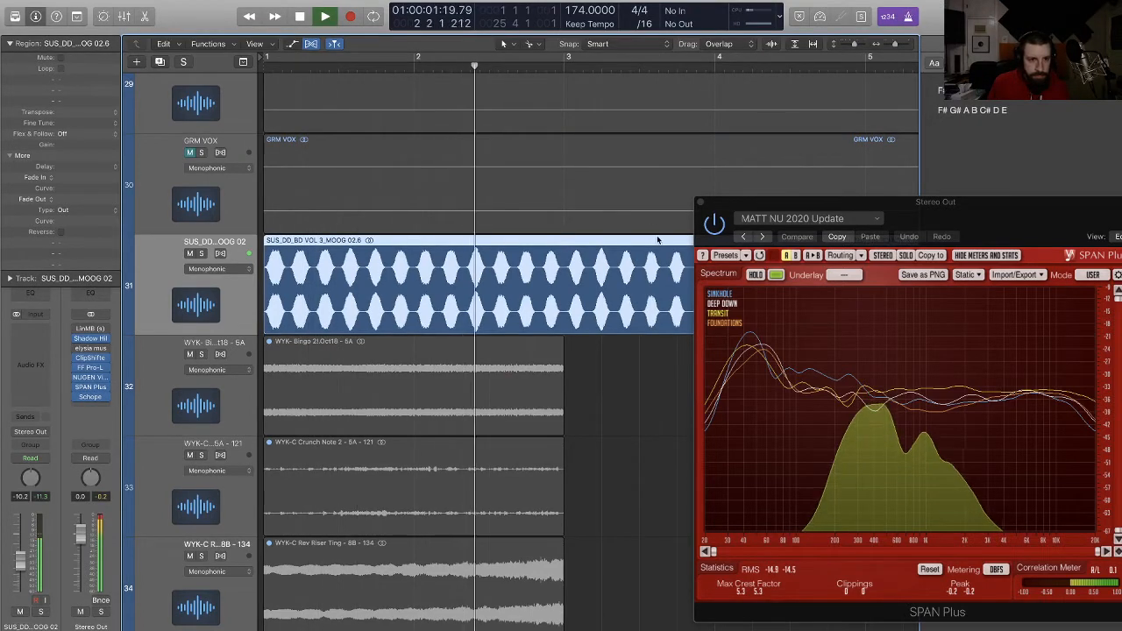
key(super+Left)
key(super+Left)
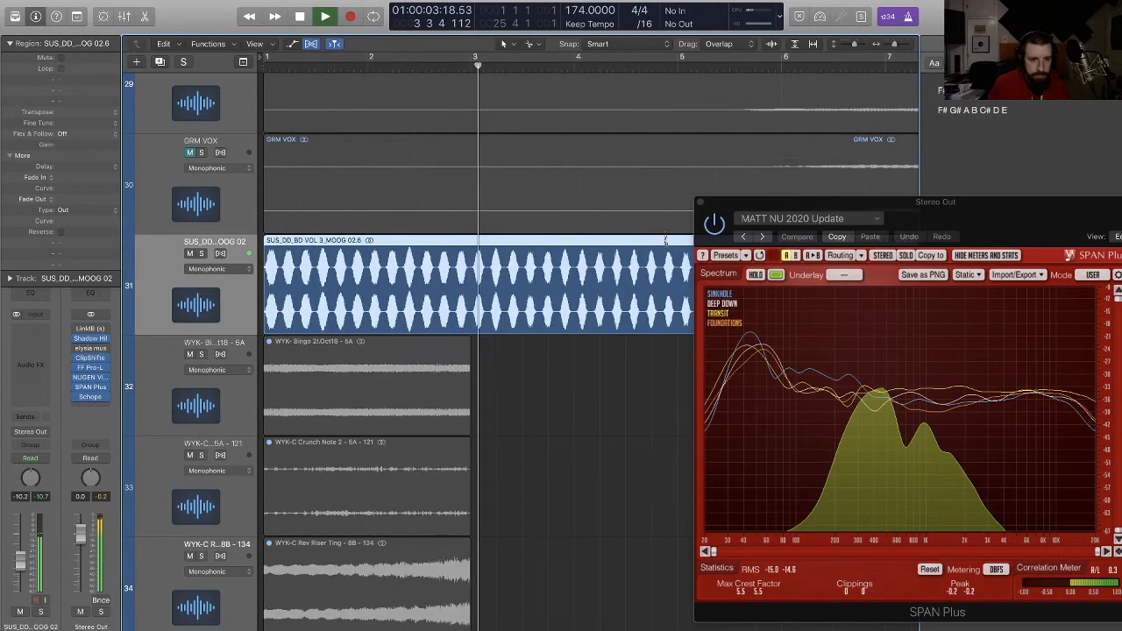
key(super+Up)
key(space)
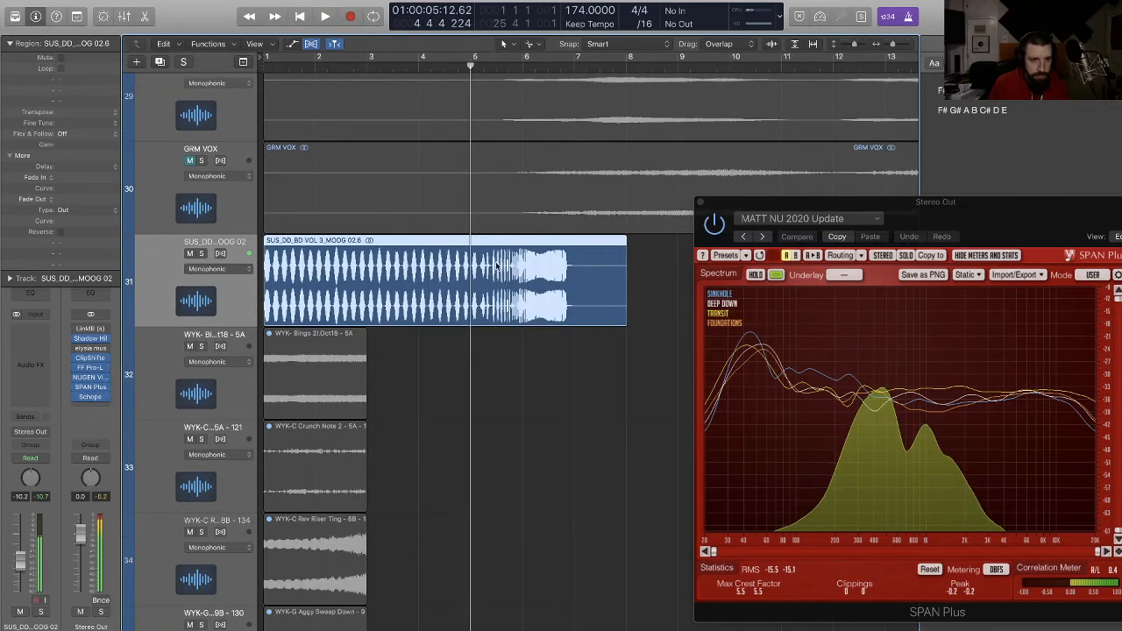
Step: Split the MOOG 02 region at 5 1 1 1 and delete everything after the cut
super+click(471, 276)
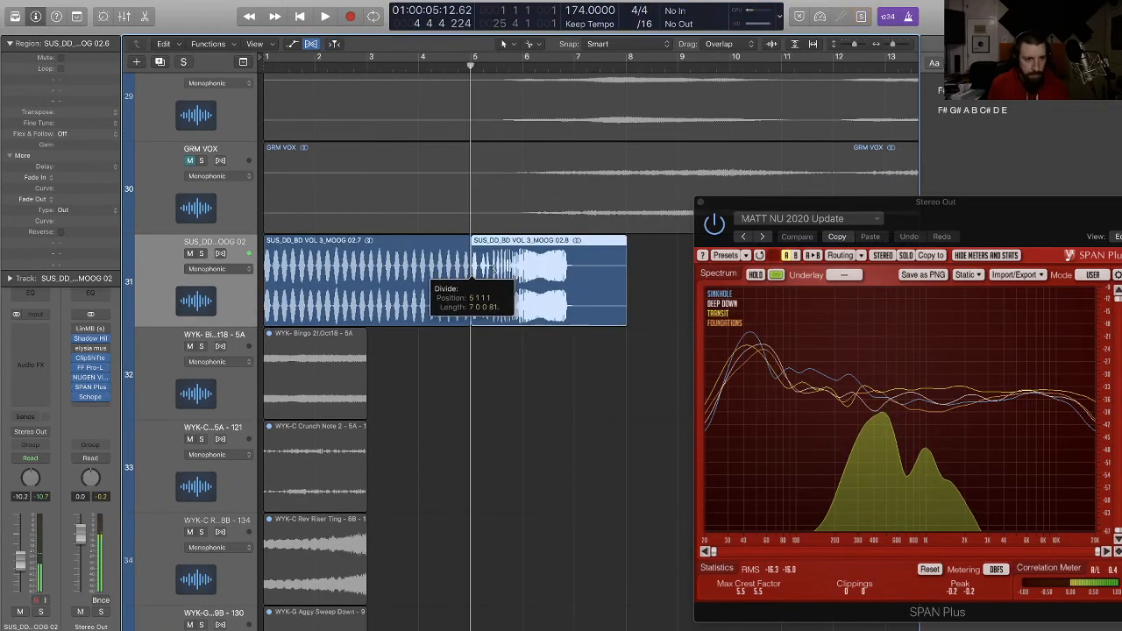
click(493, 268)
key(BackSpace)
Step: Trim the quiet lead-in before the MOOG 02 region's first pulse and move the region back to 1 1 1 1
key(Return)
key(super+Right)
key(super+Right)
key(super+Right)
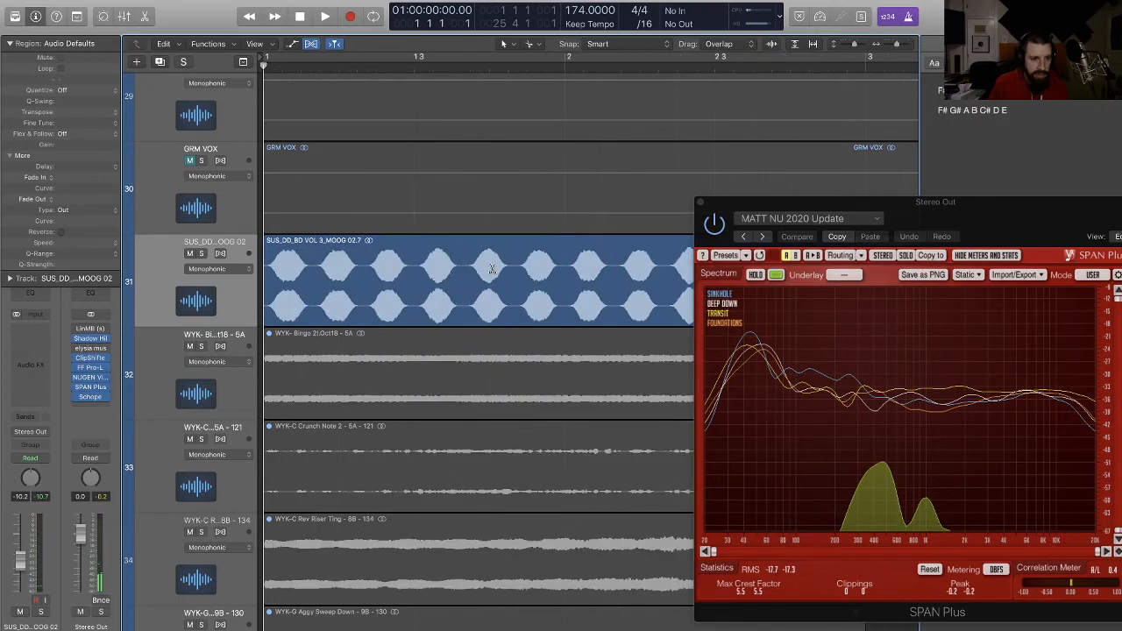
key(super+Right)
key(super+Right)
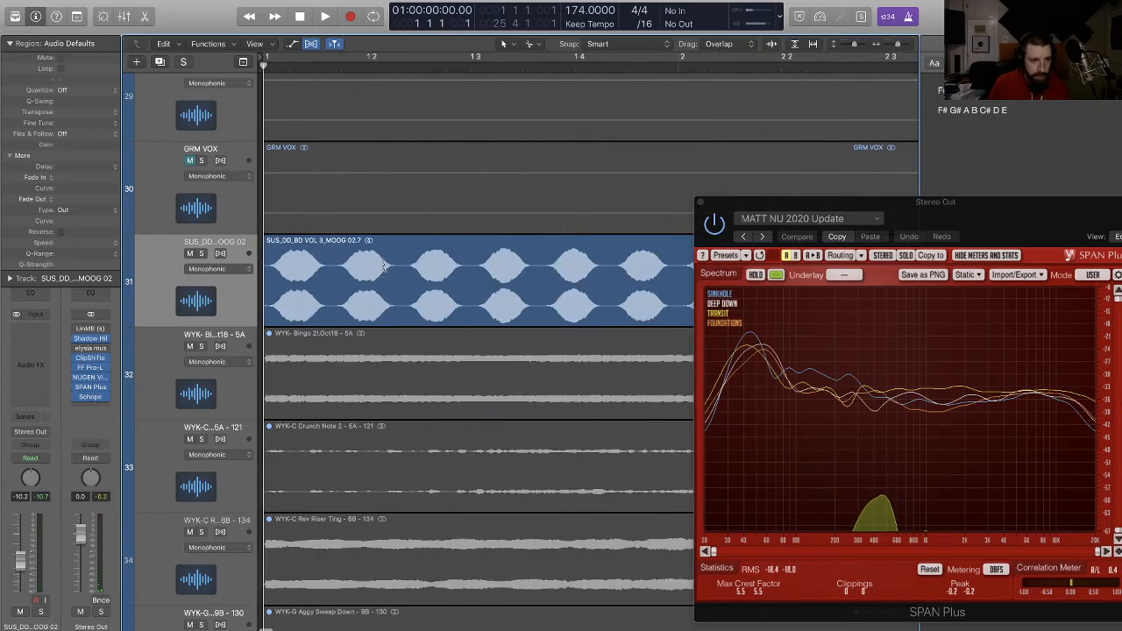
key(super+Right)
key(super+Right)
key(super+Right)
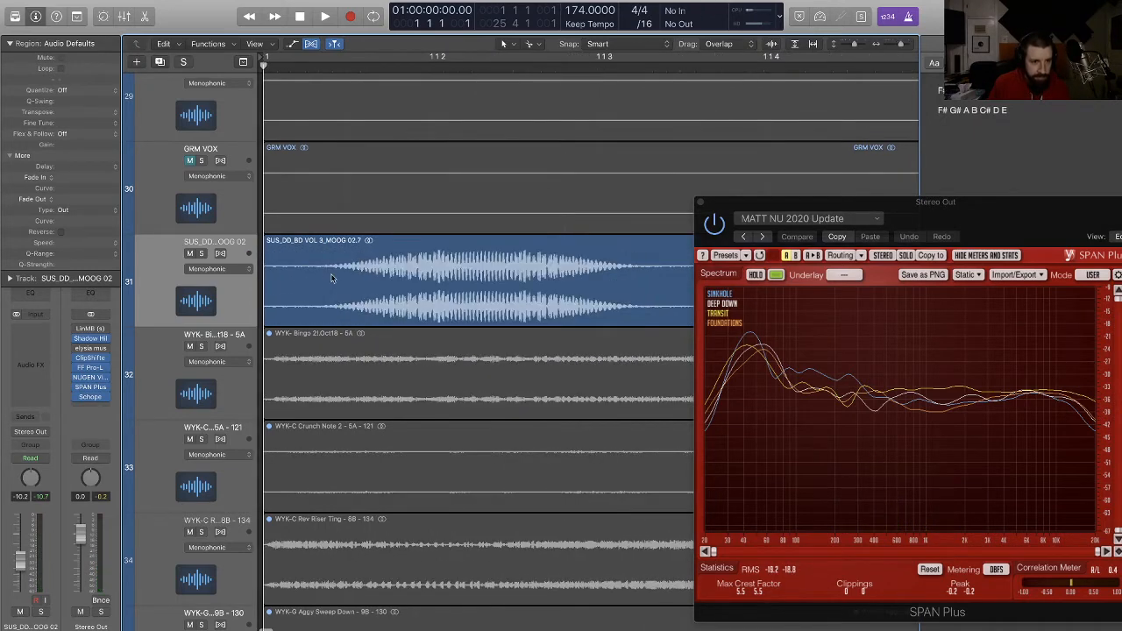
drag(263, 320, 322, 314)
drag(399, 311, 313, 307)
Step: Enable Flex on the MOOG 02 track in Polyphonic (Auto) mode and audition the region against the beat grid
key(super+Left)
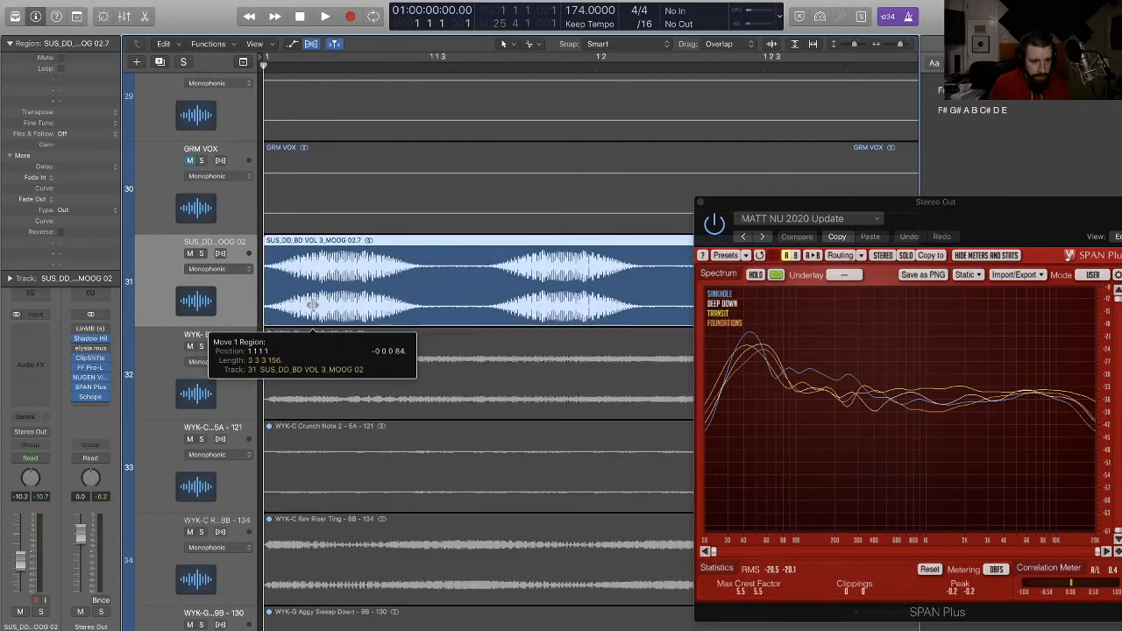
key(super+Left)
key(super+Left)
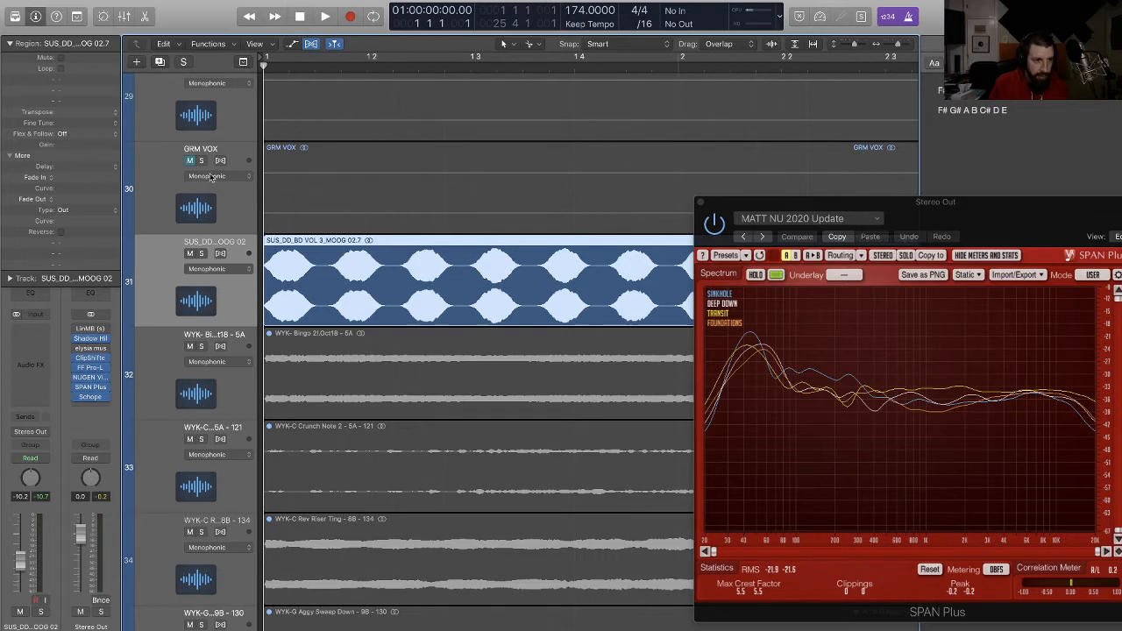
click(222, 253)
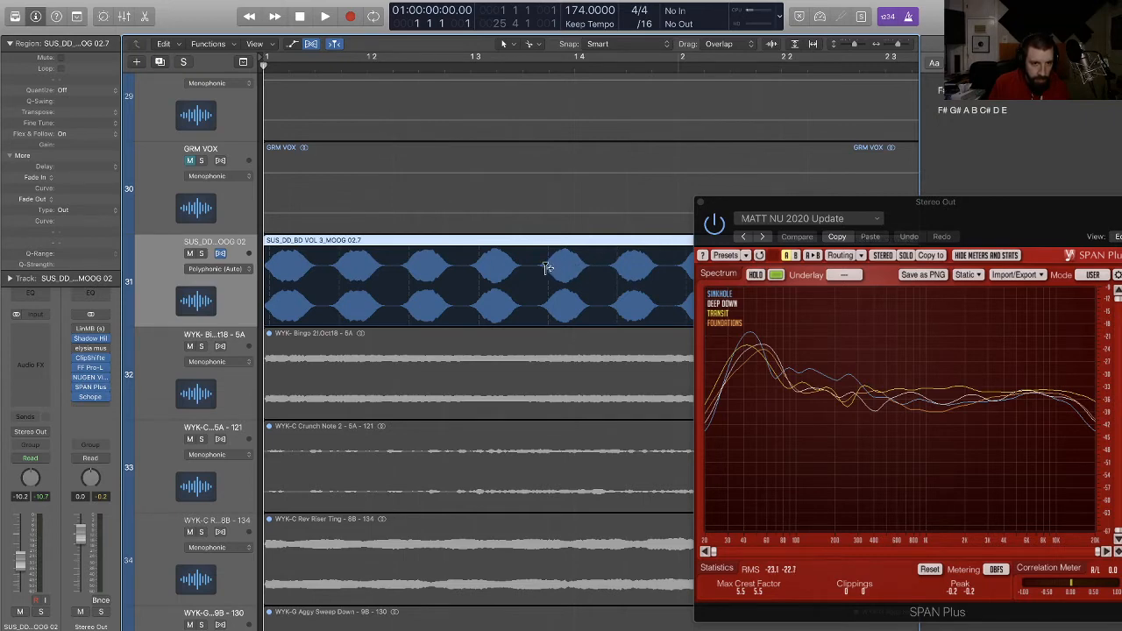
key(space)
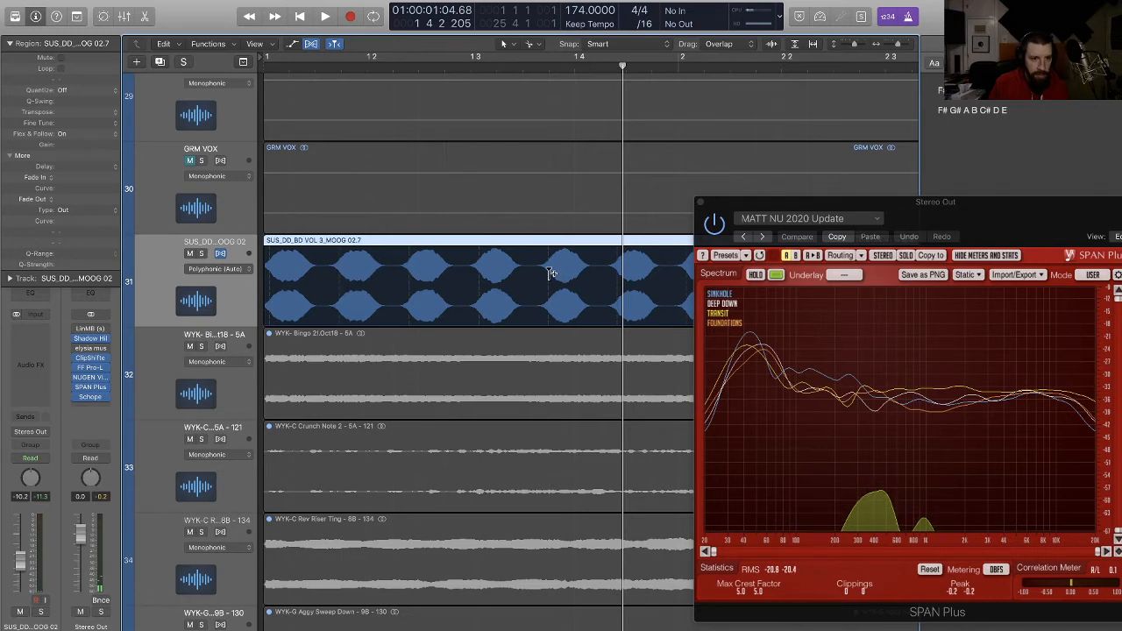
key(space)
key(space)
Step: Add a flex marker before the MOOG 02 region's fifth pulse, pull it earlier to beat 1 3, and audition the timing
click(548, 274)
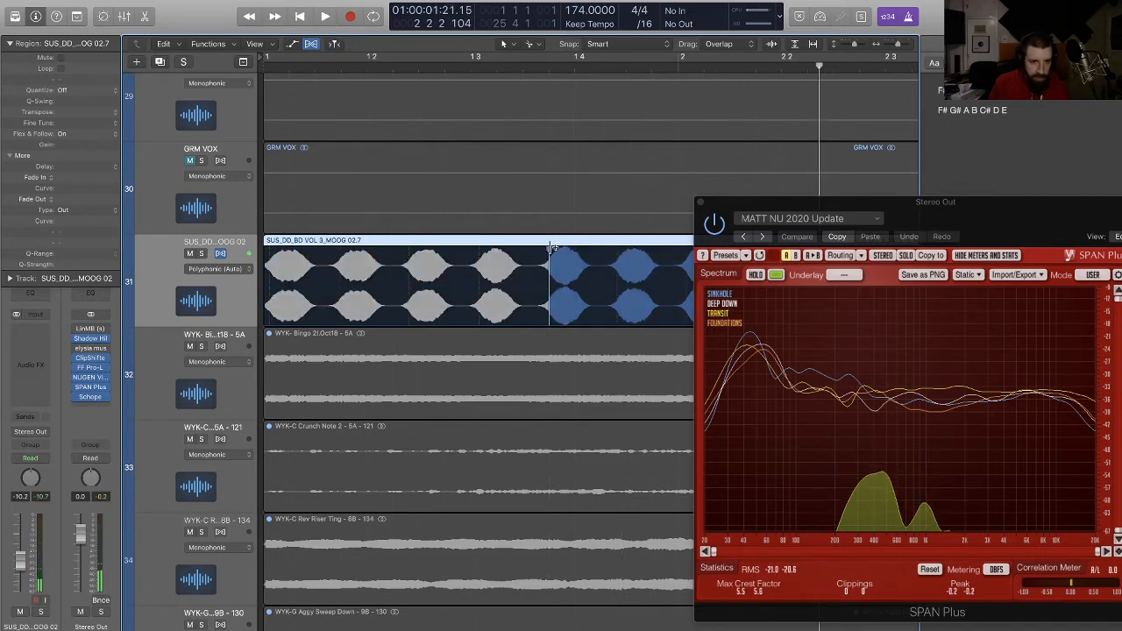
click(548, 241)
click(535, 272)
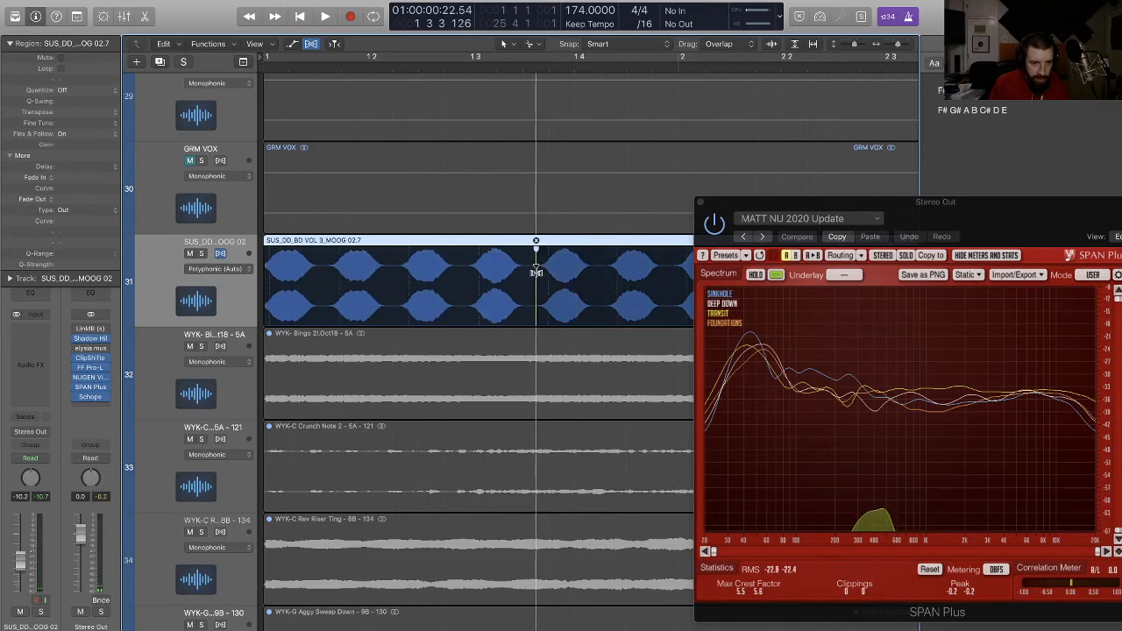
drag(536, 272, 472, 273)
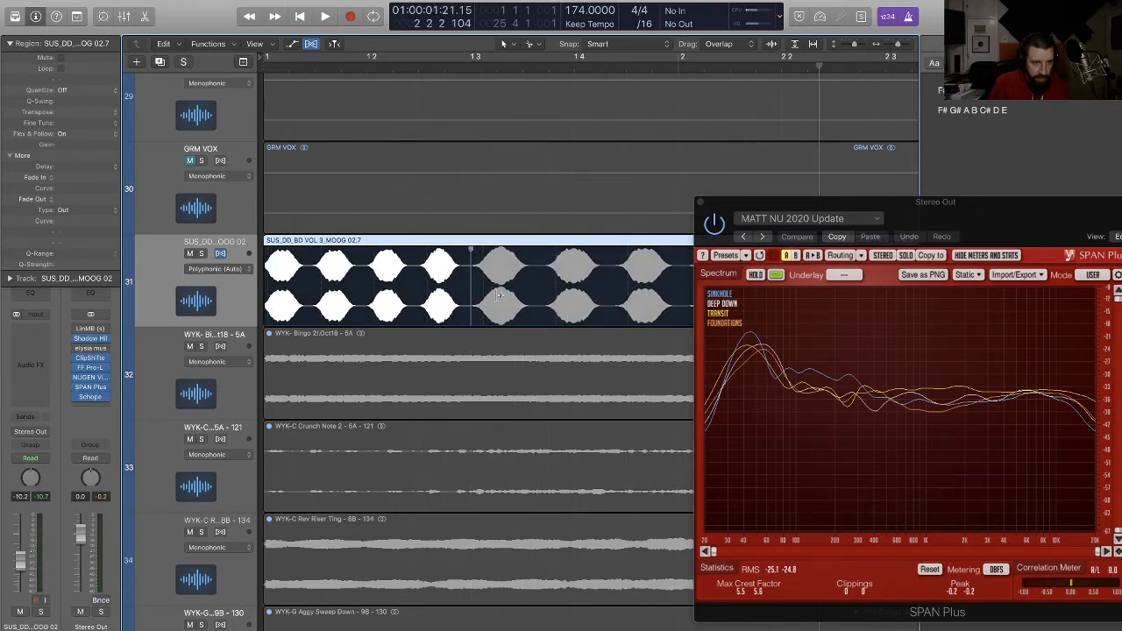
key(space)
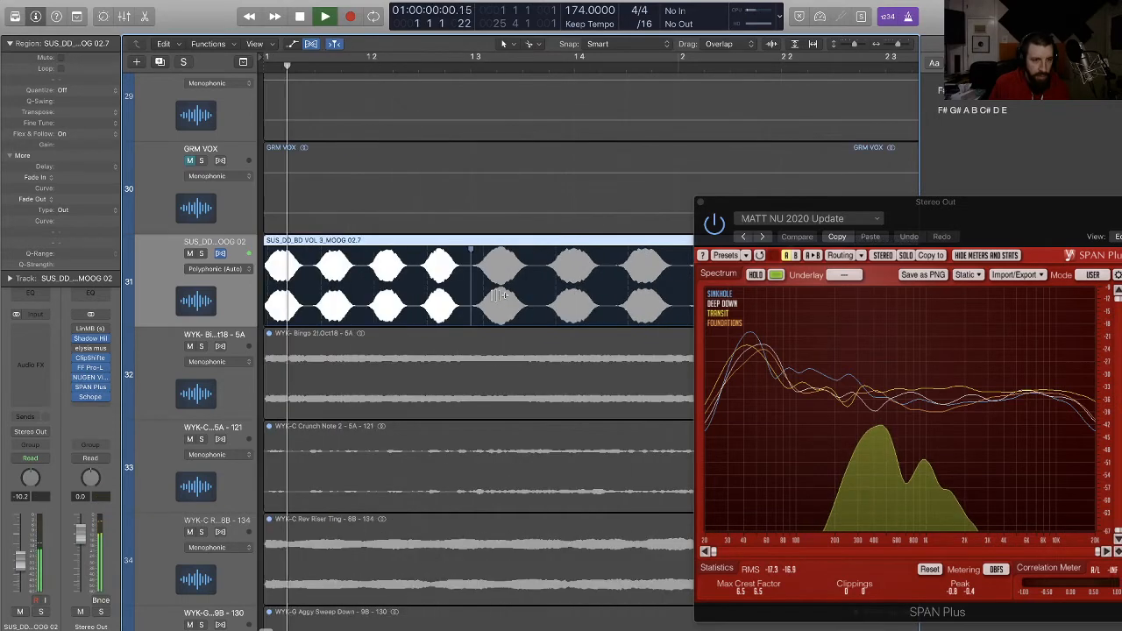
key(space)
Step: Add a flex marker before the MOOG 02 region's ninth pulse, pull it earlier to bar 2, and audition the result
key(super+Left)
key(super+Left)
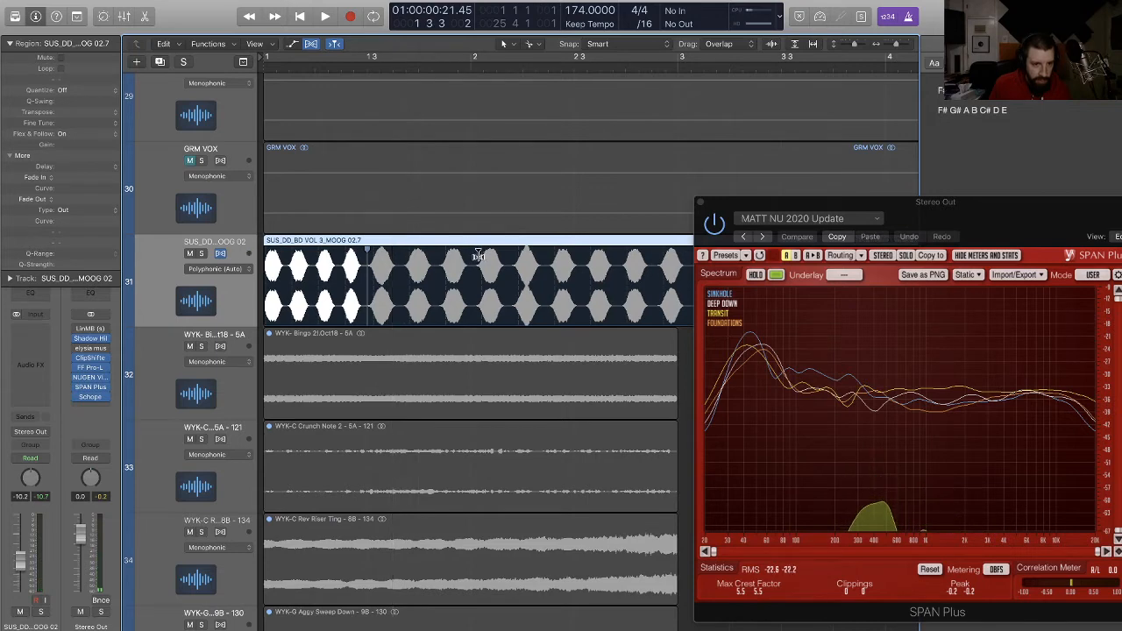
click(478, 254)
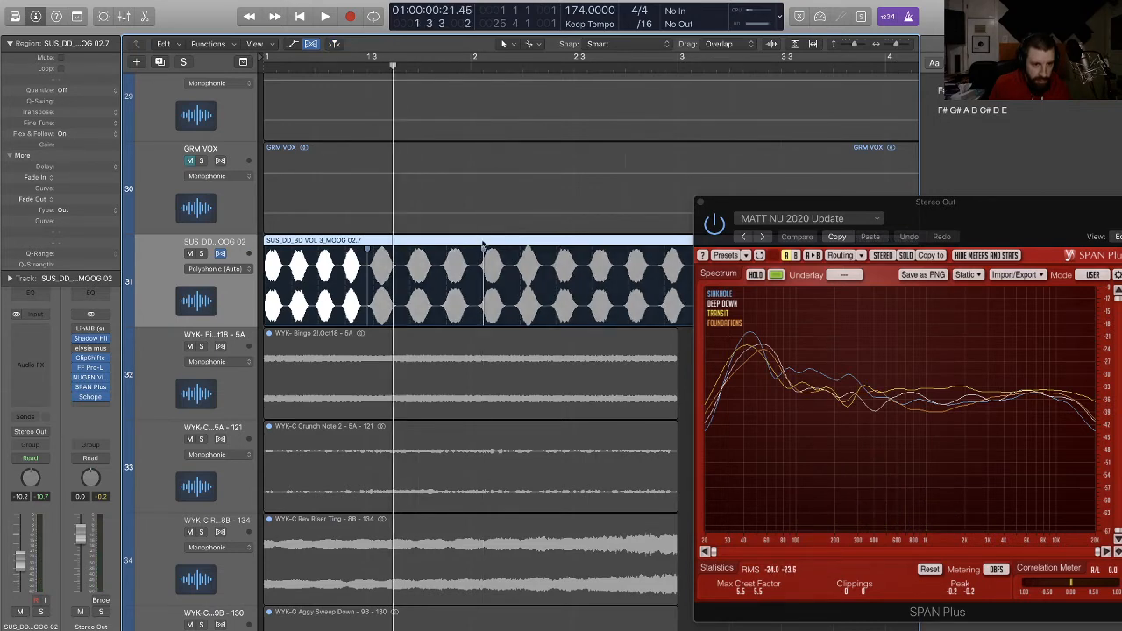
click(483, 241)
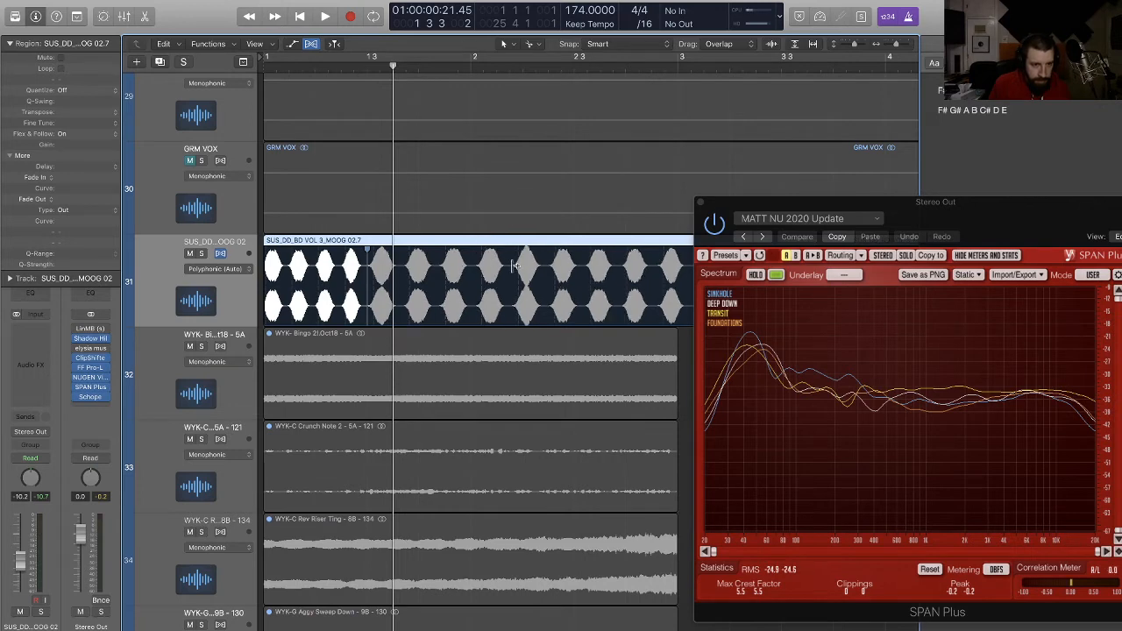
drag(513, 265, 470, 267)
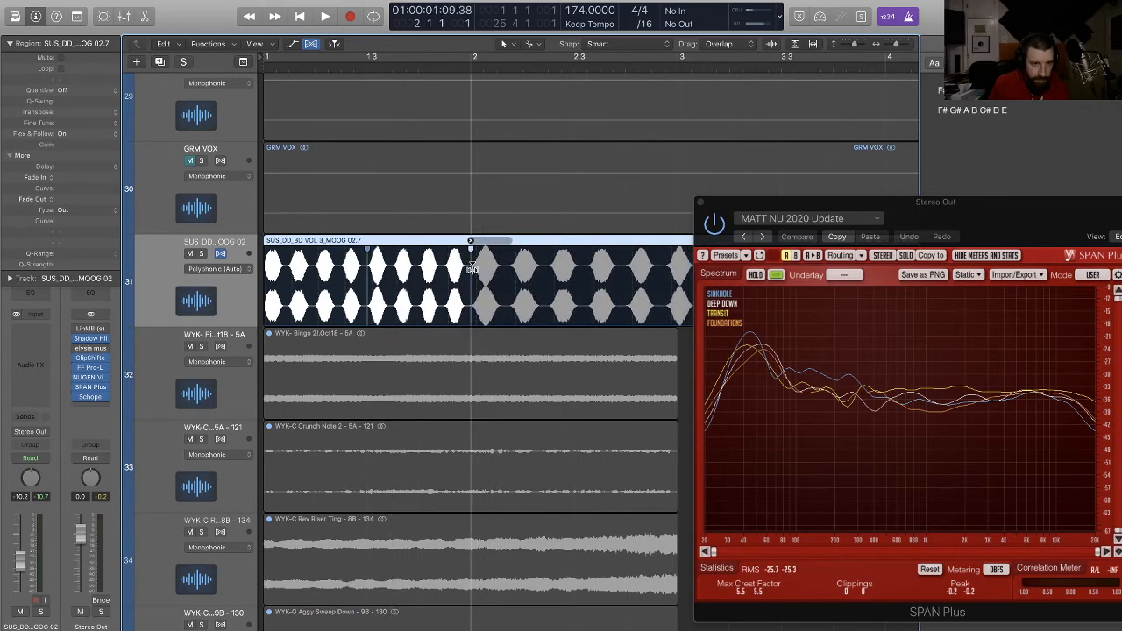
key(space)
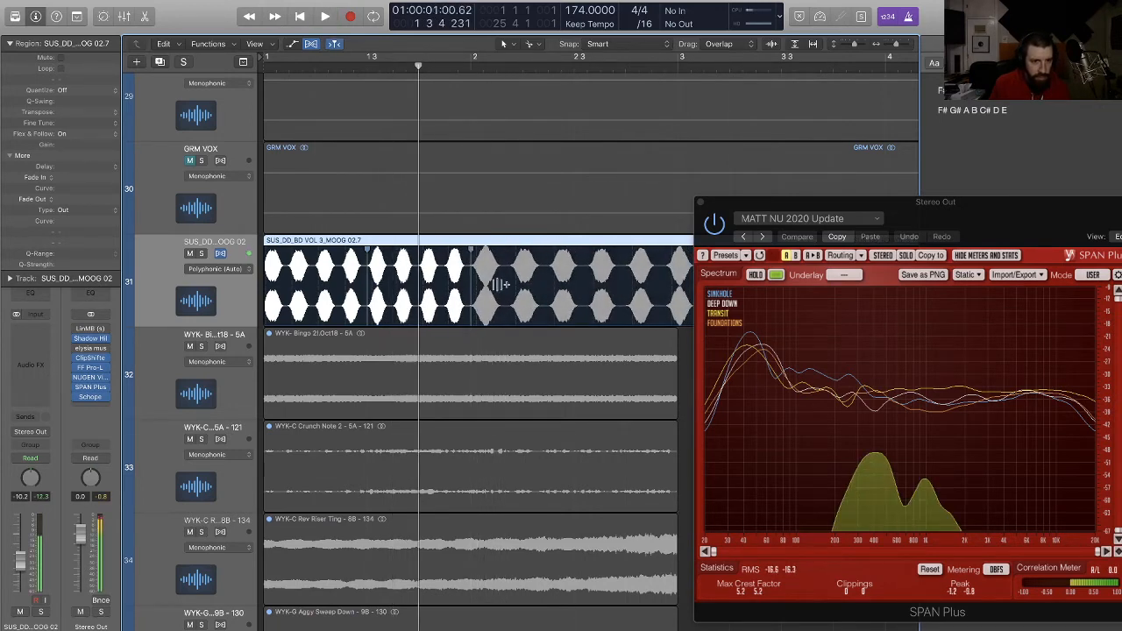
key(space)
Step: Flex the MOOG 02 pulse just before bar 3 onto the bar 3 line, checking the timing by playback
key(Return)
key(space)
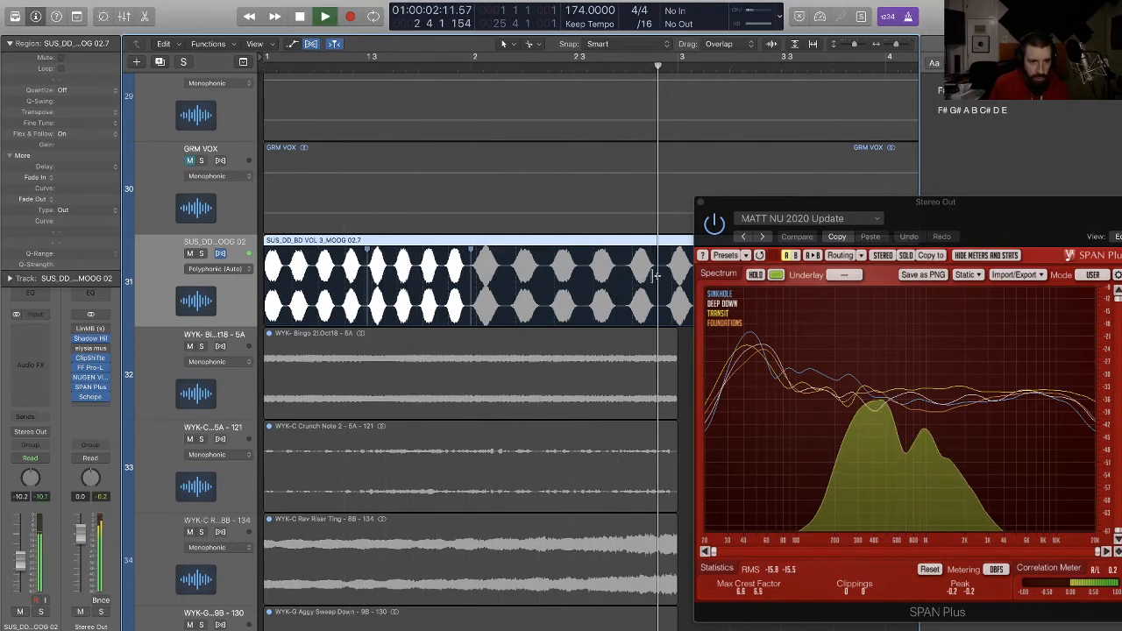
key(space)
drag(671, 254, 676, 255)
key(space)
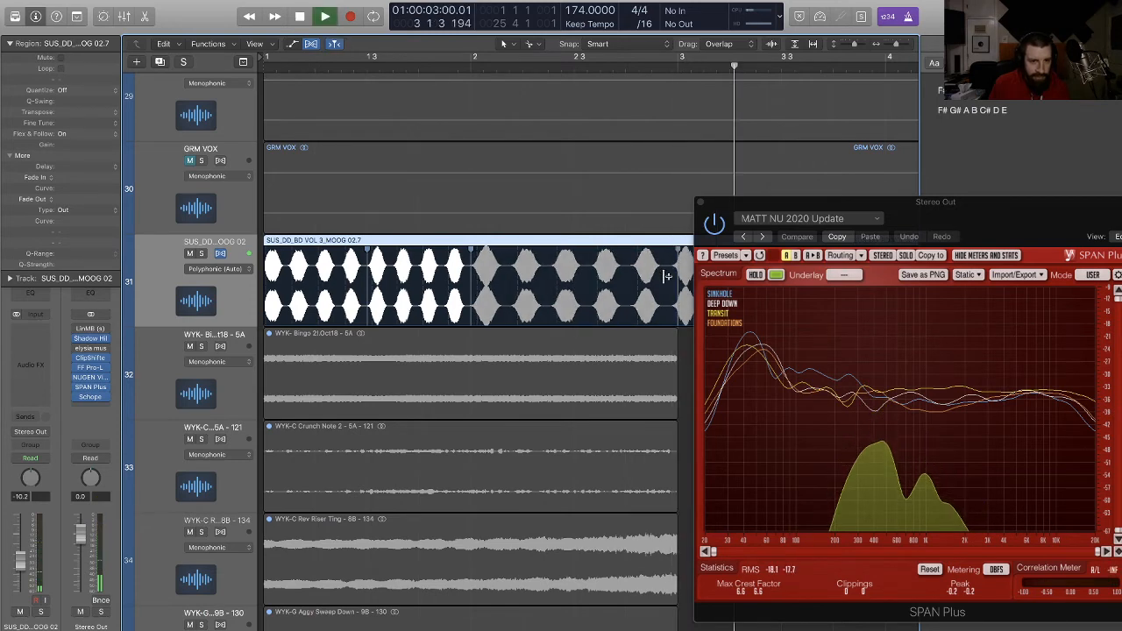
key(space)
key(Return)
key(space)
Step: Flex the MOOG 02 pulse just before bar 4 onto the bar 4 line
key(super+Left)
key(super+Left)
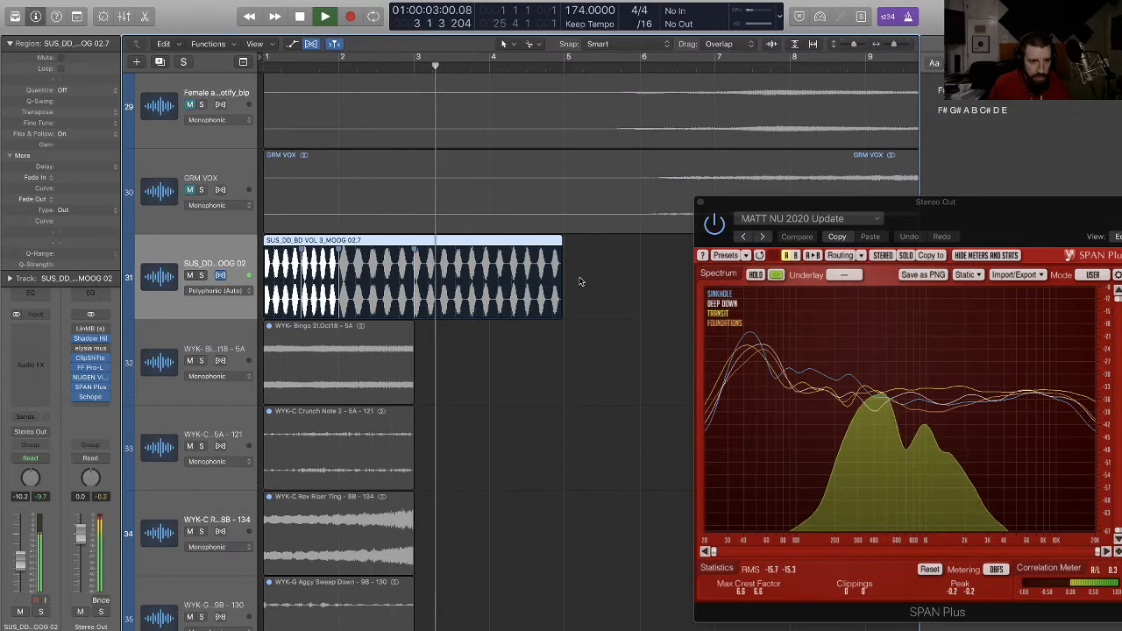
key(space)
key(super+Right)
key(super+Right)
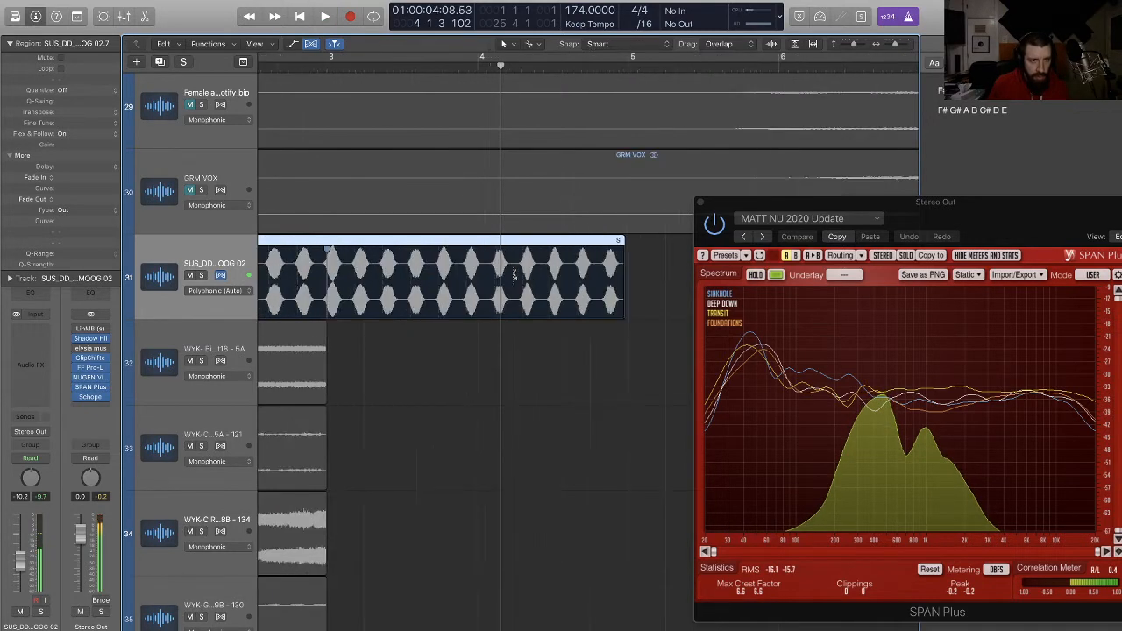
key(super+Right)
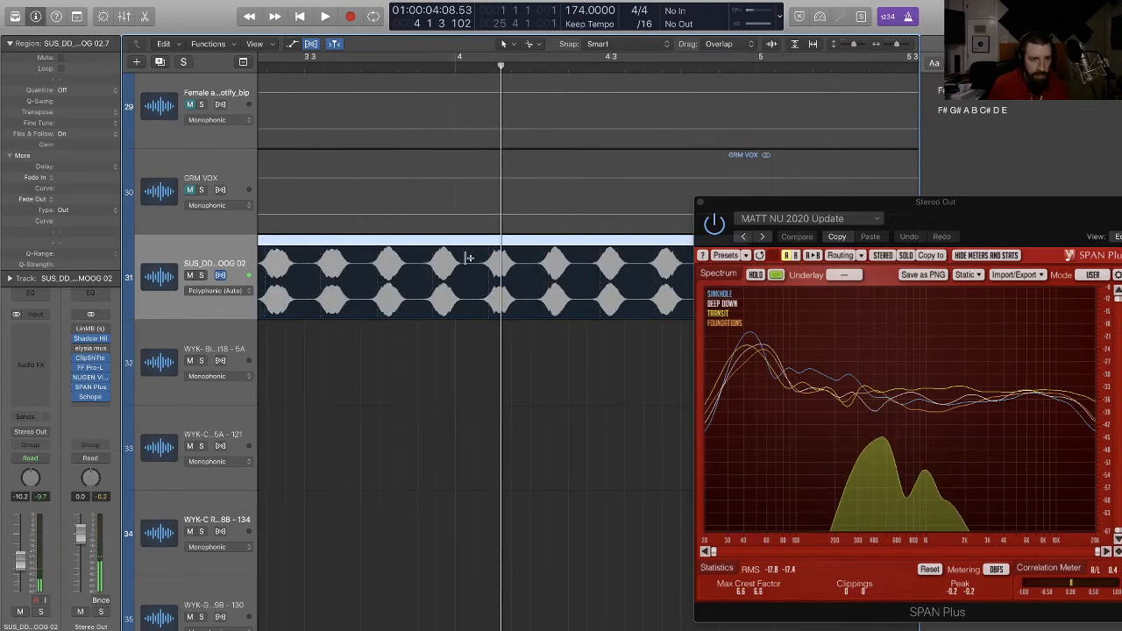
key(super+Left)
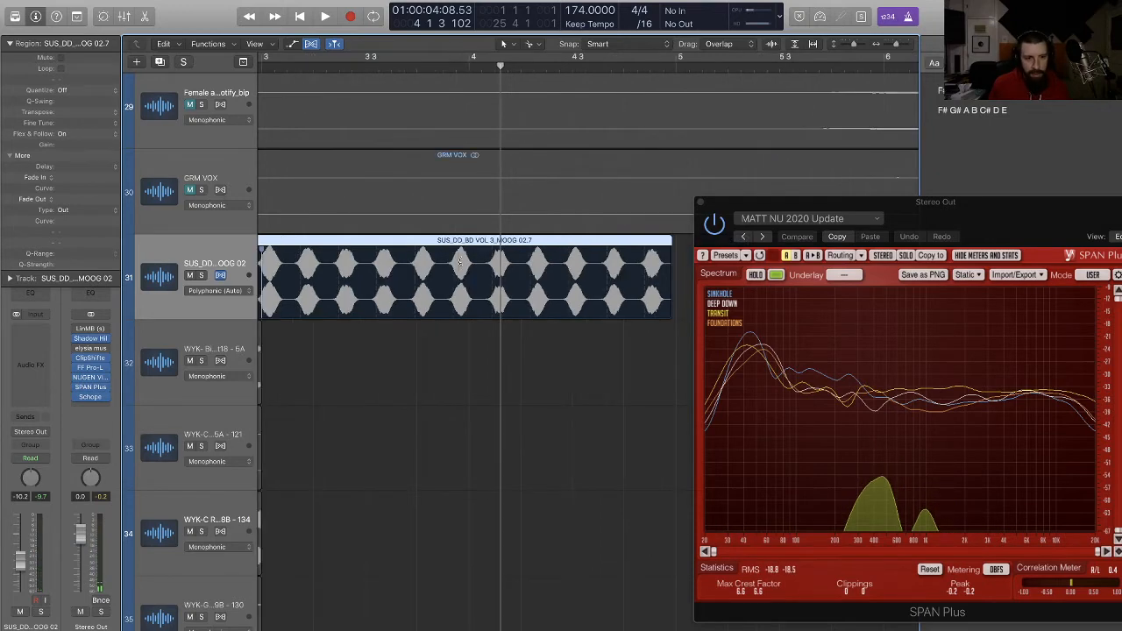
scroll(463, 256, left, 3)
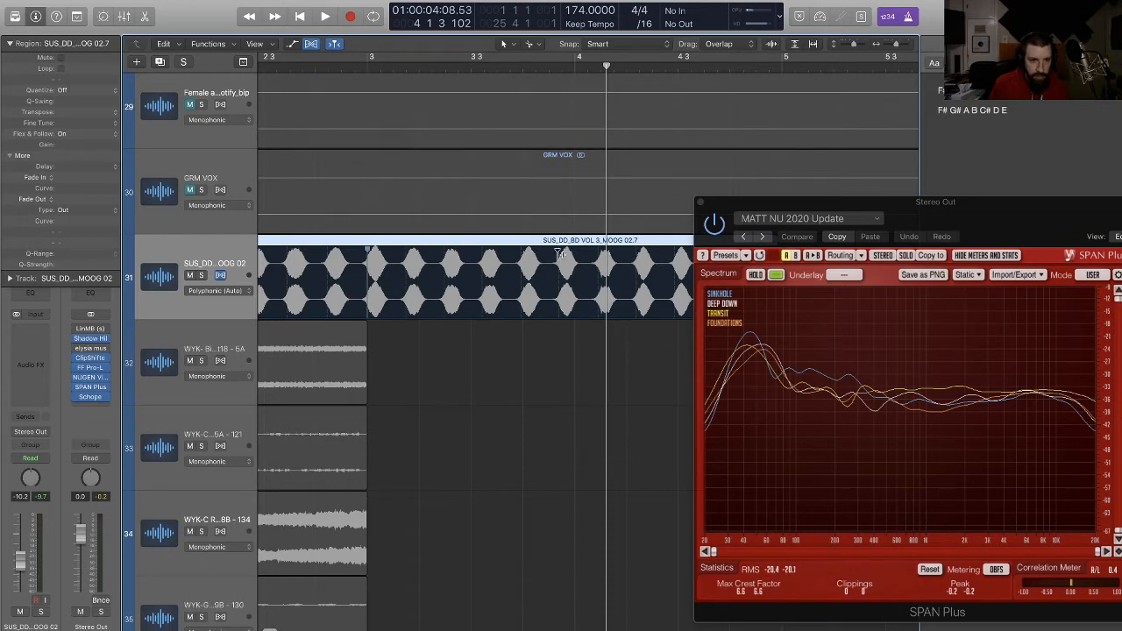
drag(559, 252, 606, 254)
Step: Audition the flexed MOOG 02 region from bar 1 to check its pulses against the bar grid
key(Return)
key(space)
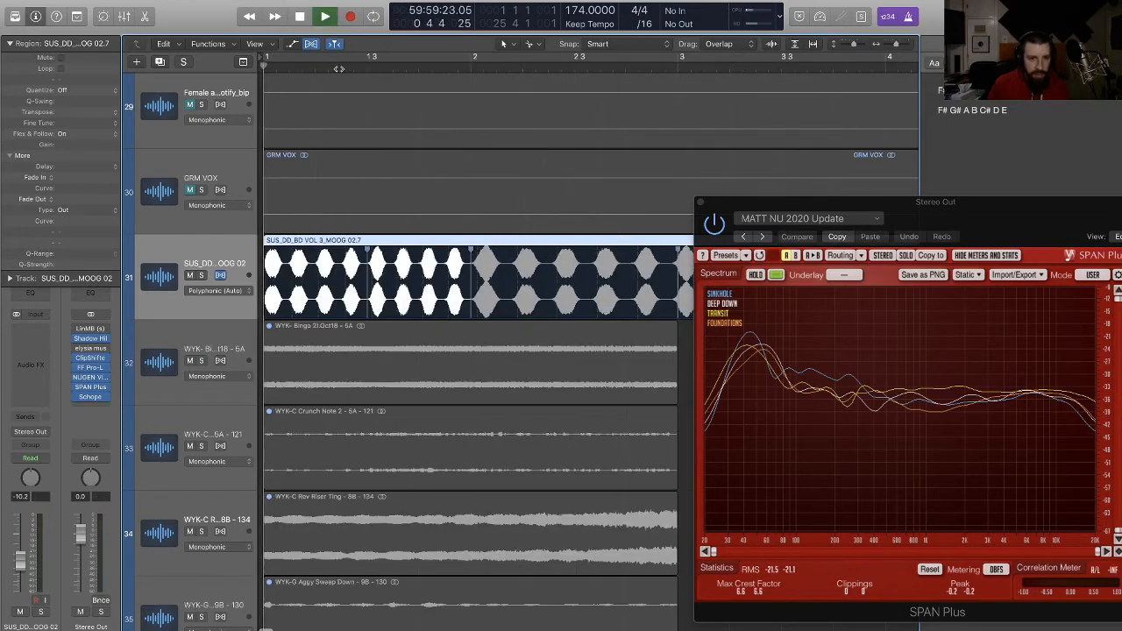
key(super+Left)
key(super+Left)
key(super+Up)
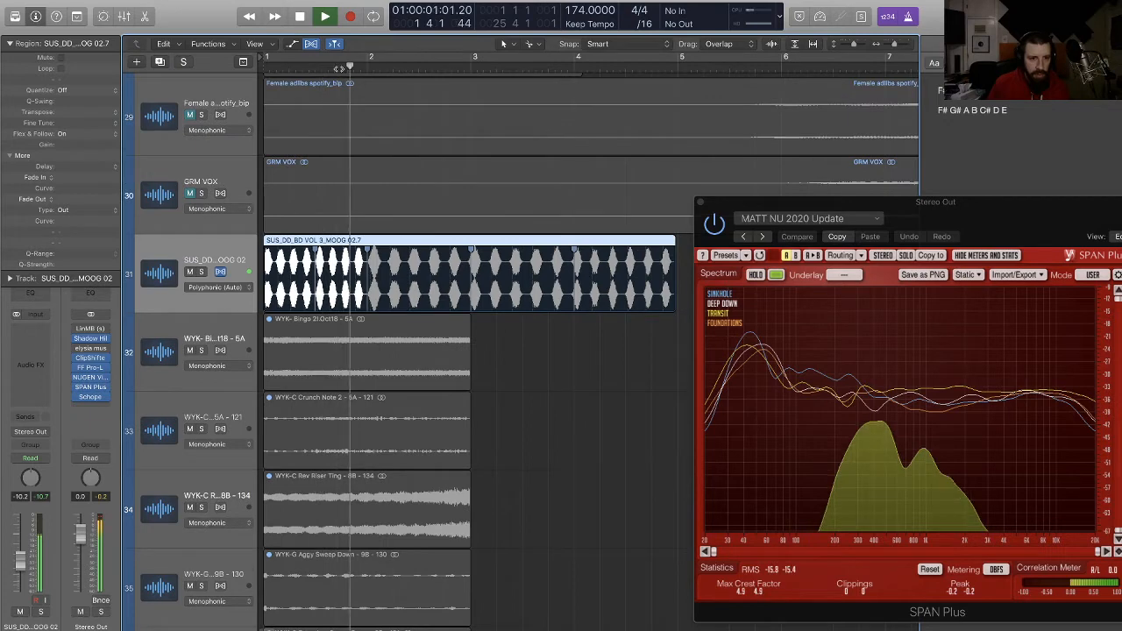
click(587, 333)
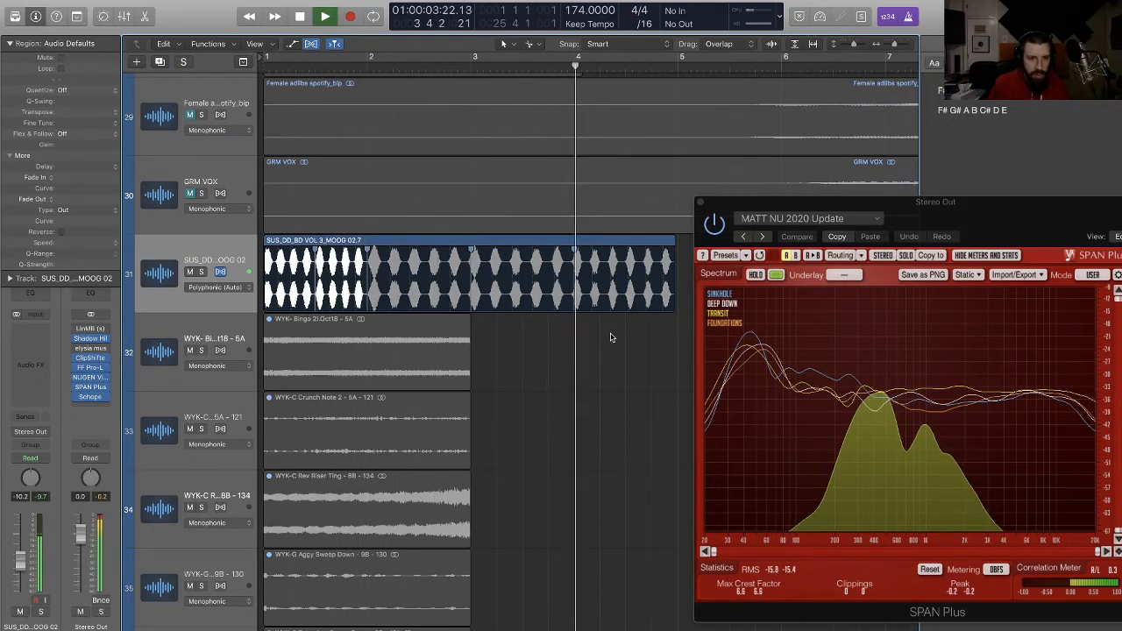
Step: Stop playback and extend the end of the MOOG 02 region to bar 5, for a length of 4 0 0 0
key(space)
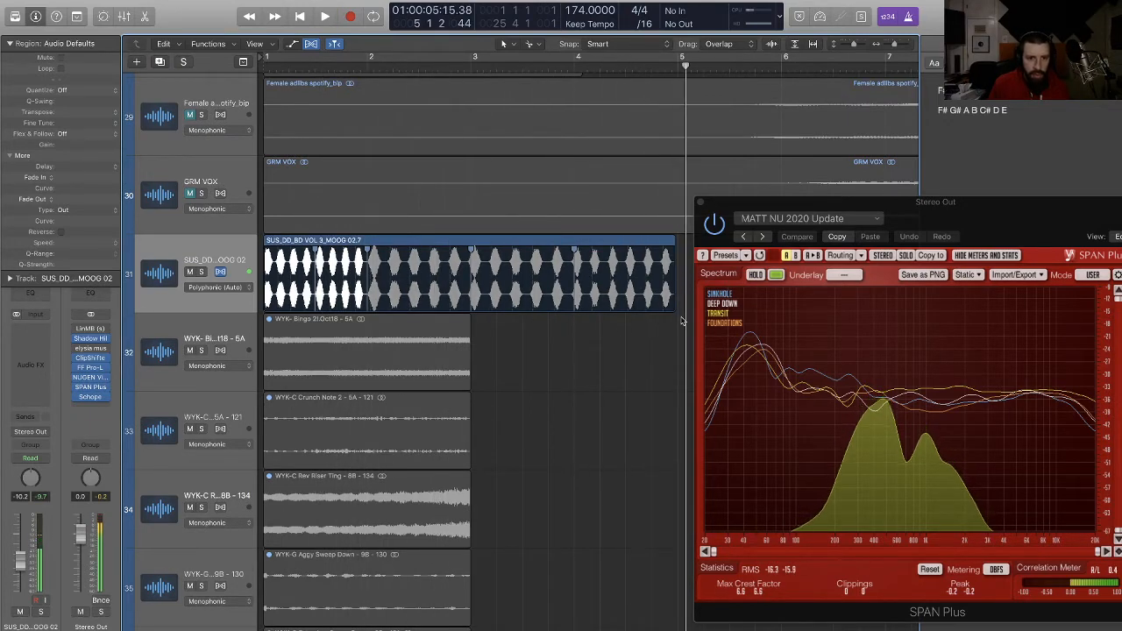
drag(672, 309, 676, 307)
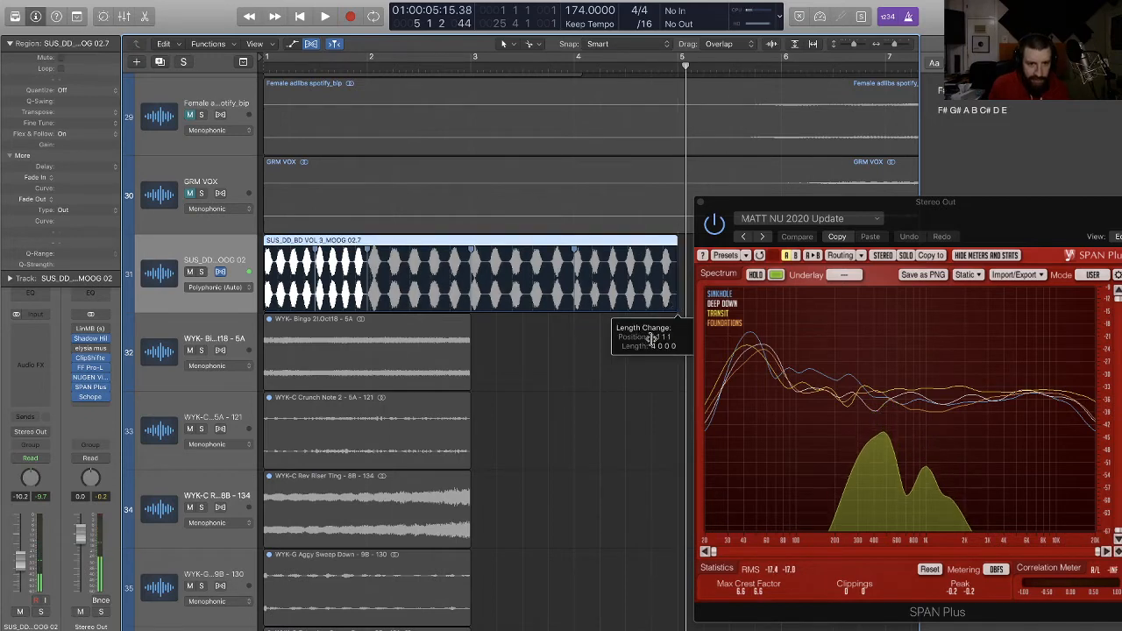
click(651, 342)
Step: Audition the four-bar MOOG 02 region from the start and check its frequency content on the SPAN Plus analyzer
key(space)
key(super+Left)
key(super+Left)
key(space)
key(Return)
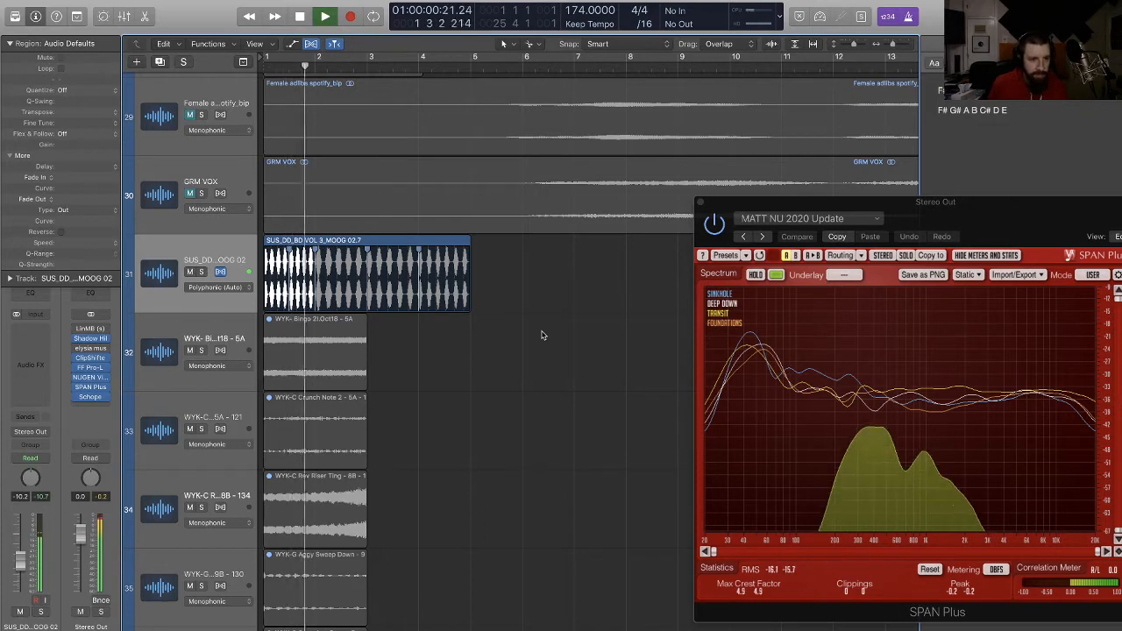
scroll(543, 336, right, 1)
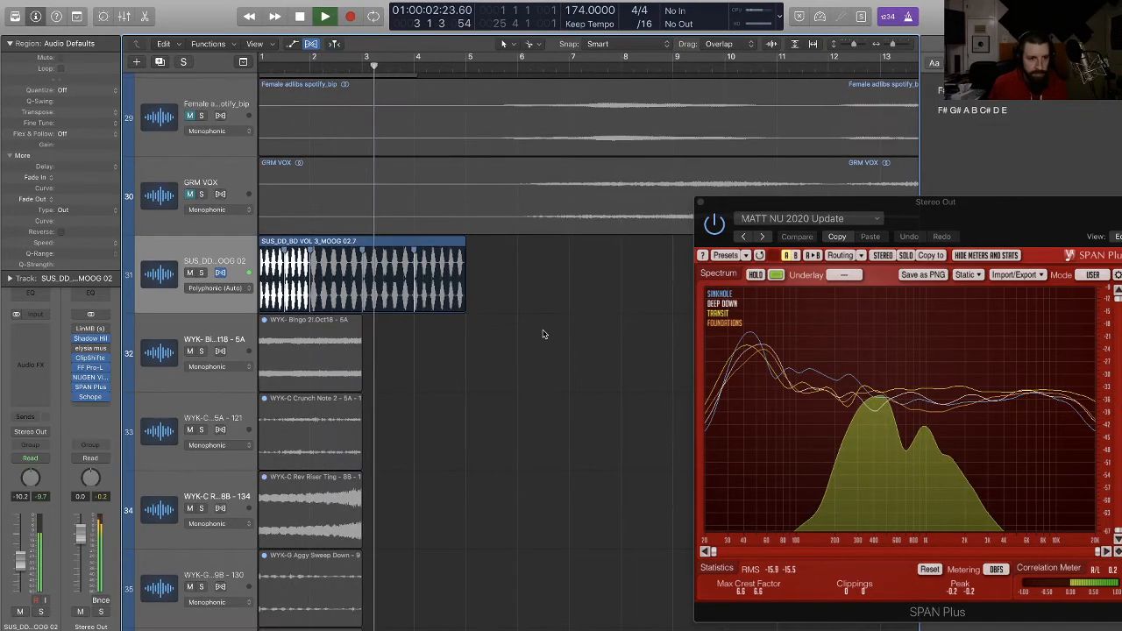
scroll(545, 323, up, 1)
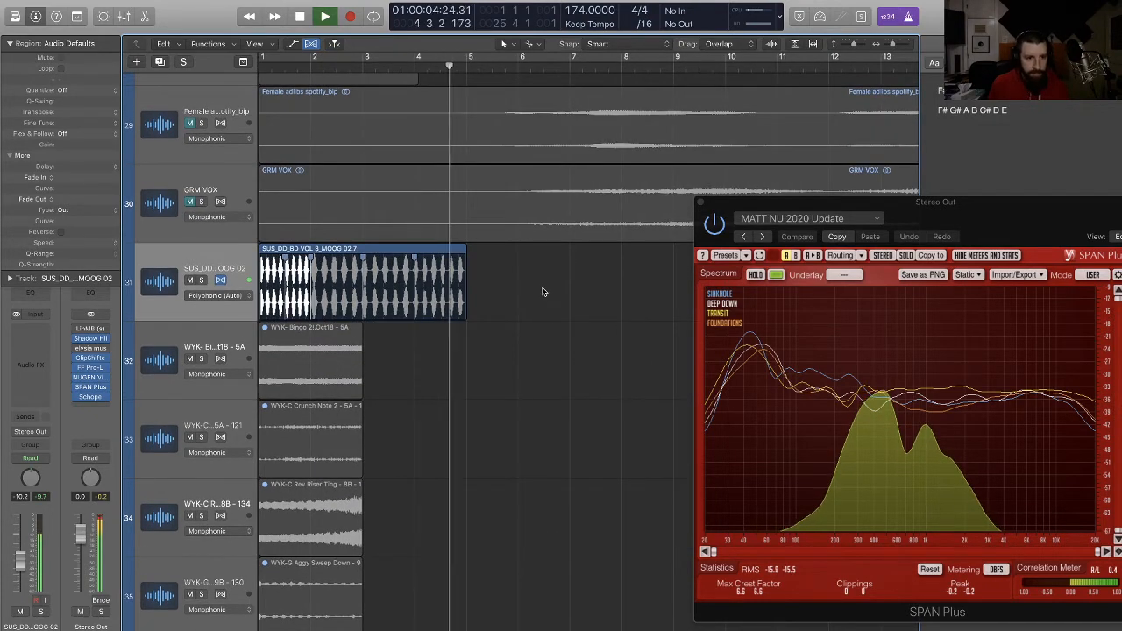
drag(519, 268, 377, 279)
scroll(381, 280, left, 1)
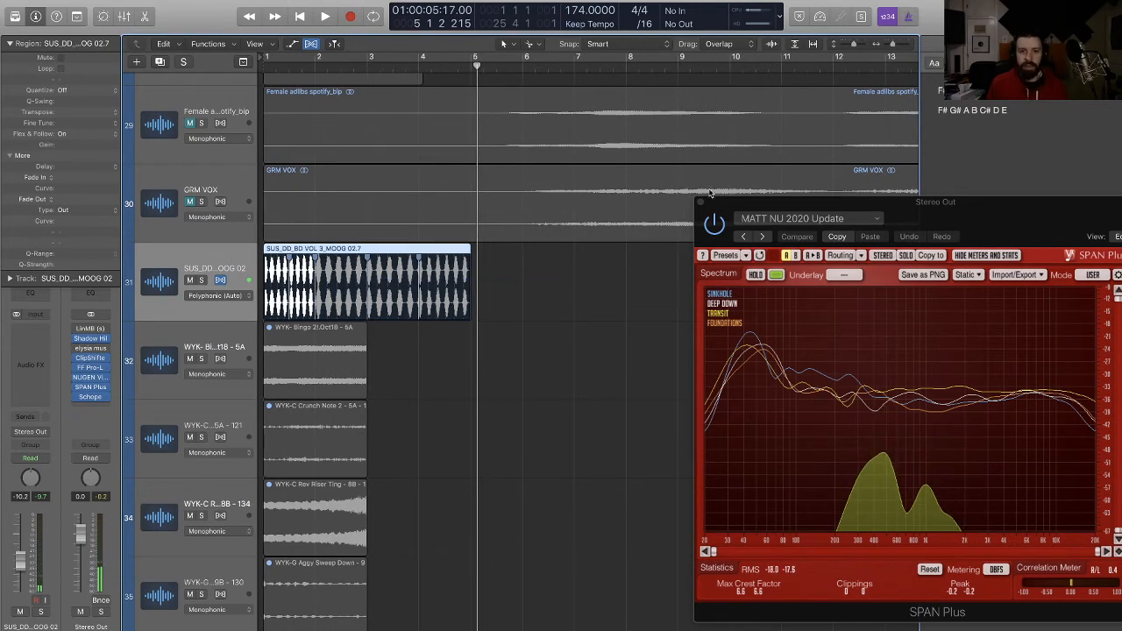
key(Return)
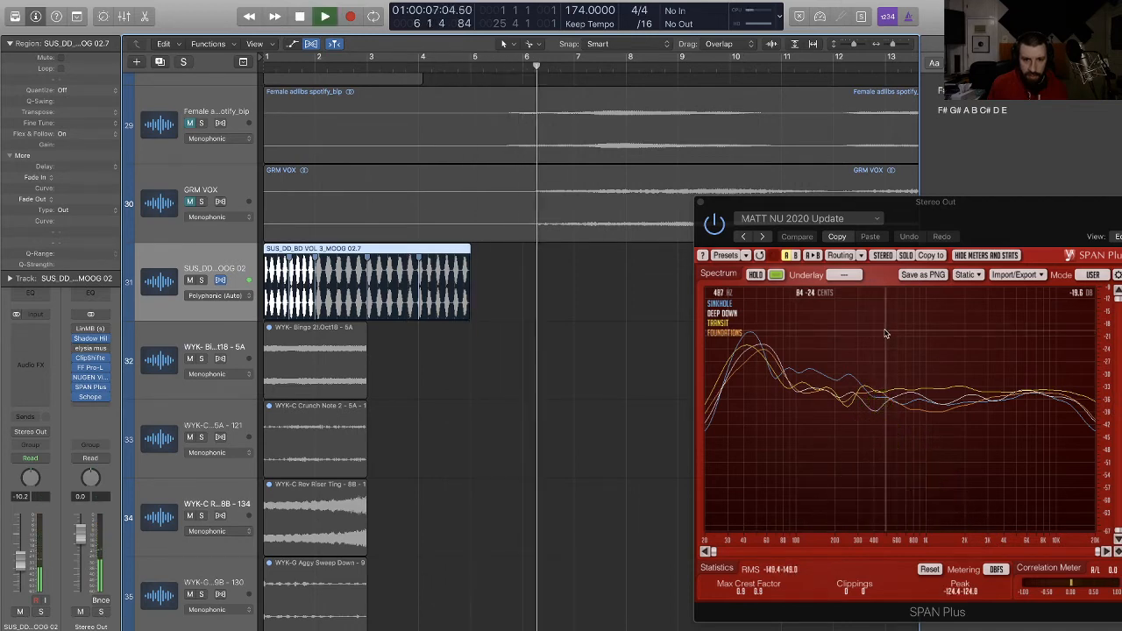
key(space)
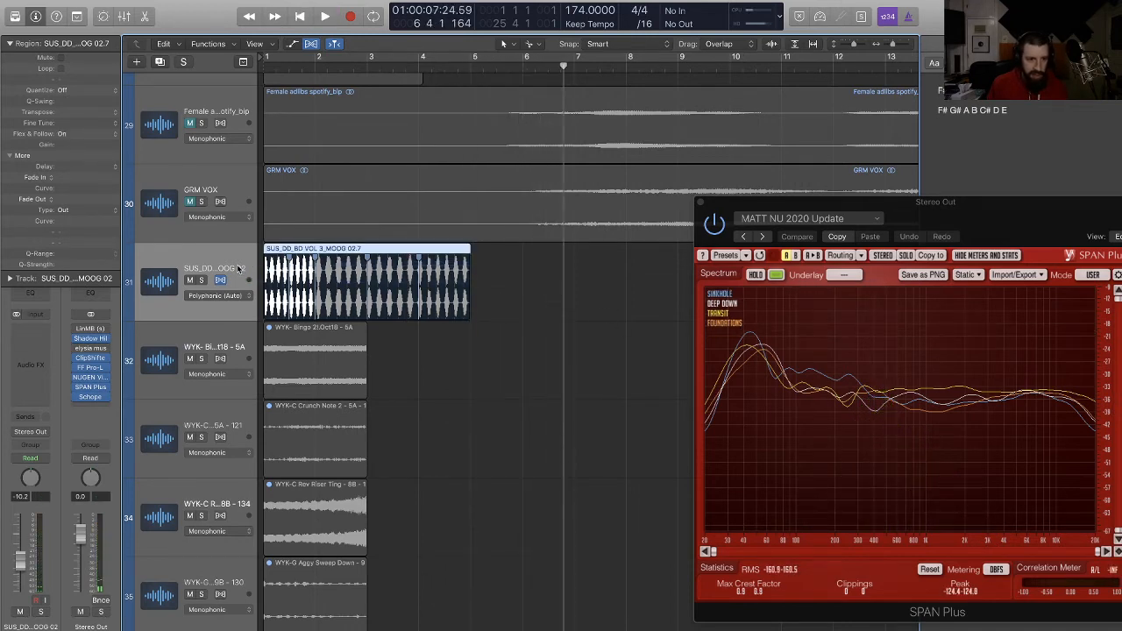
Step: Bounce the four-bar MOOG 02 region in place and delete the original flexed region
key(ctrl+b)
key(Escape)
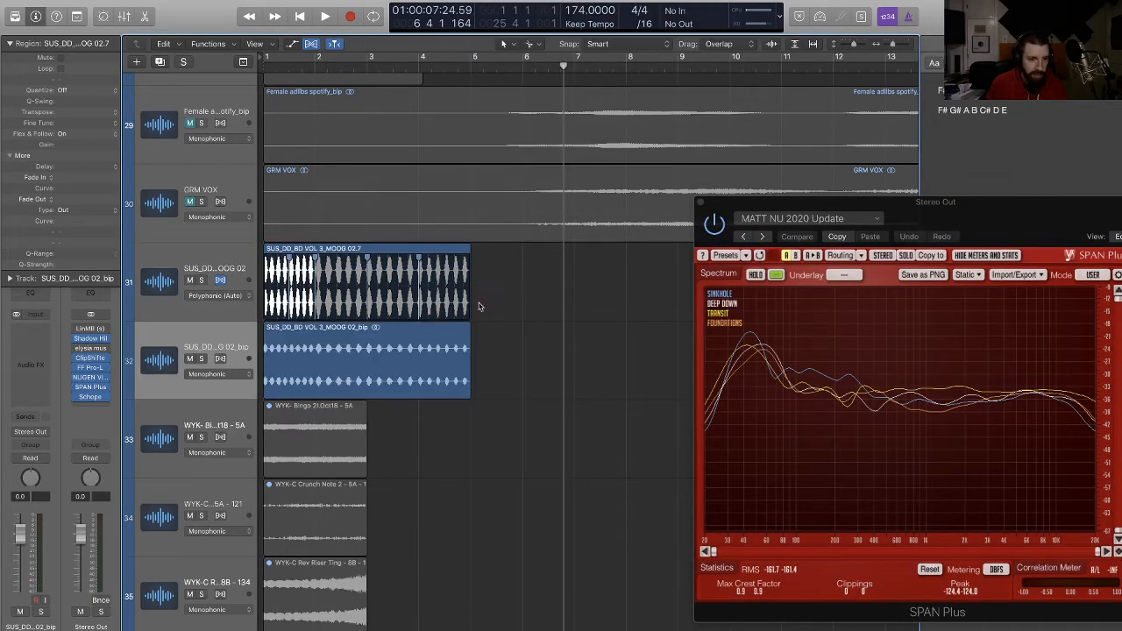
drag(503, 293, 312, 266)
key(Delete)
Step: Delete the emptied original MOOG 02 track and mute the bounced MOOG 02 track
click(216, 264)
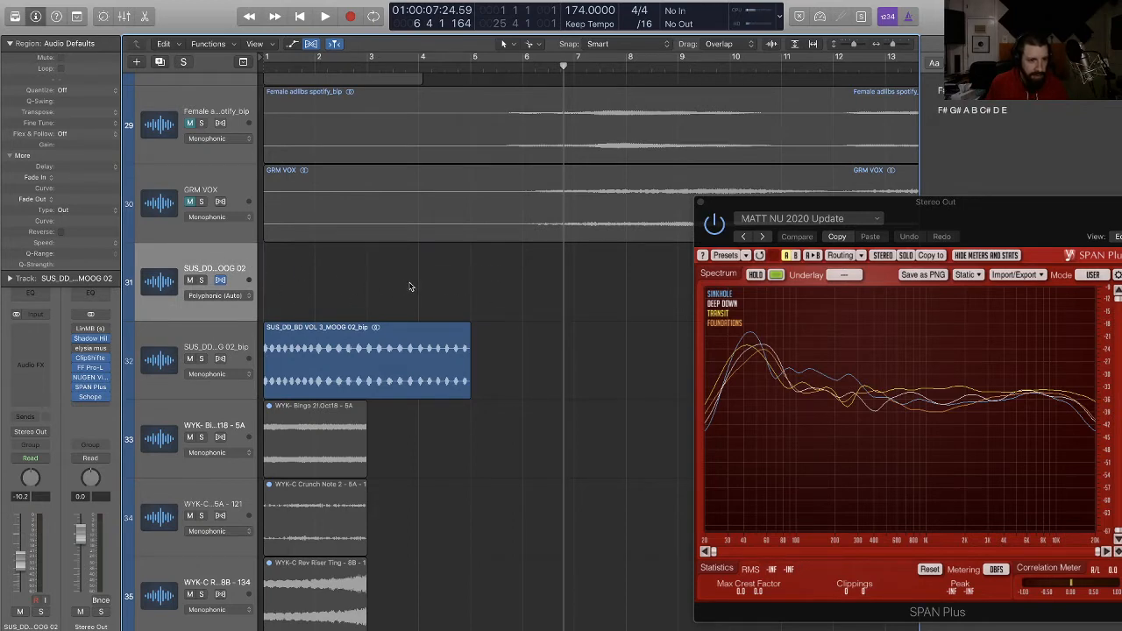
key(super+BackSpace)
click(189, 279)
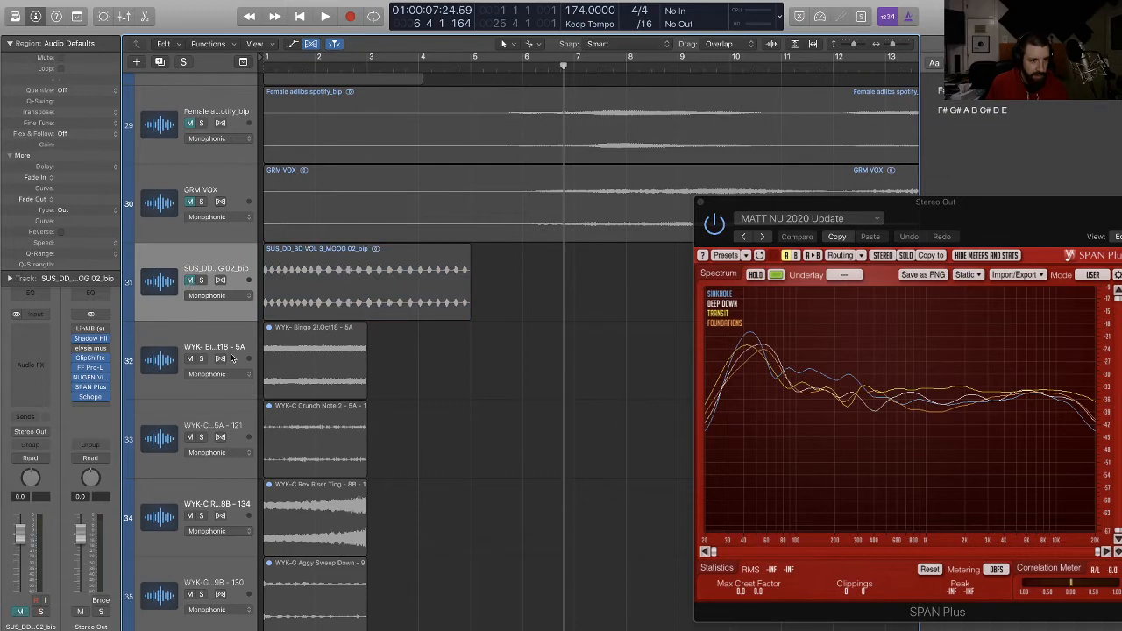
Step: Audition the WYK- Bingo region from bar 1 and check its frequency content on the SPAN Plus analyzer
click(292, 354)
key(Return)
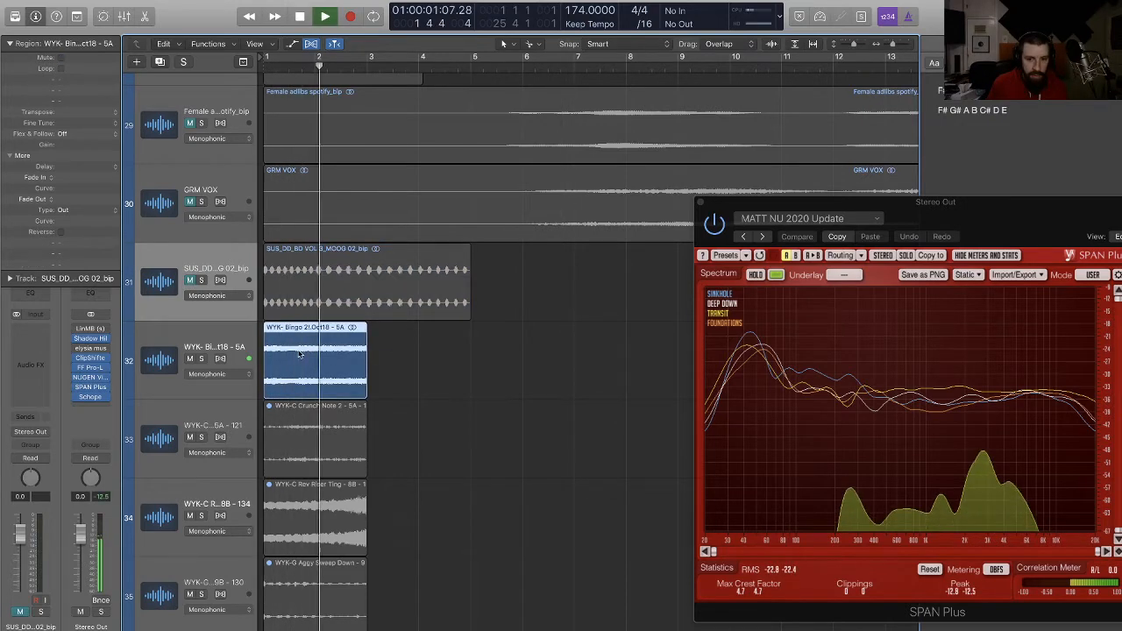
key(space)
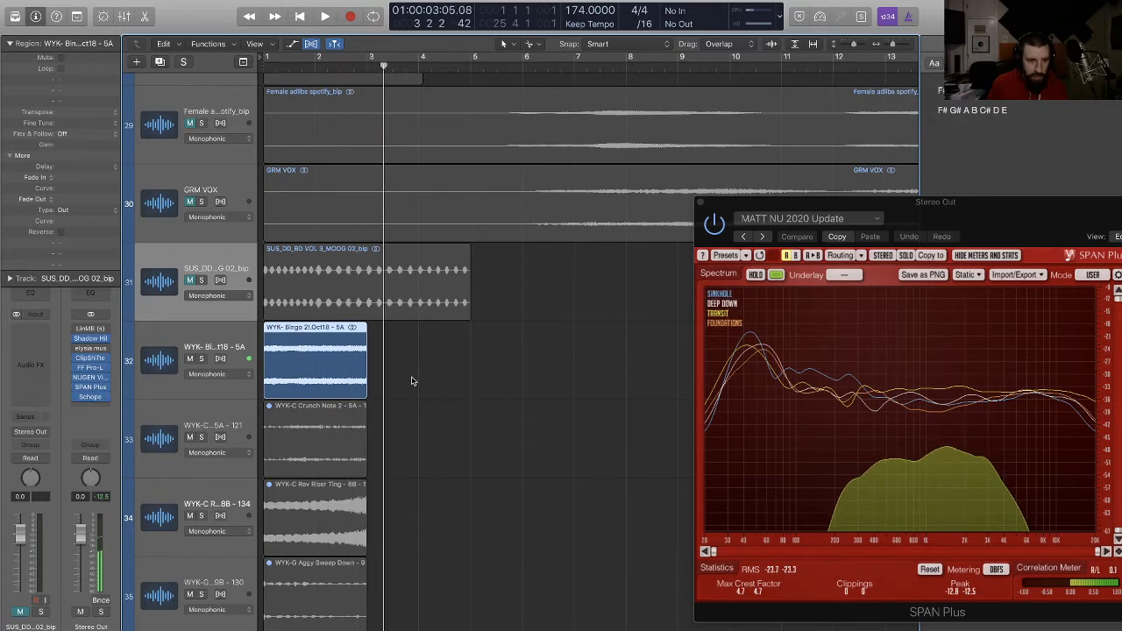
drag(273, 348, 272, 346)
Step: Insert a stereo Virtual Mix Rack on the WYK- Bingo track
click(208, 343)
key(super+Left)
key(super+Left)
key(super+Left)
key(super+Left)
key(super+Left)
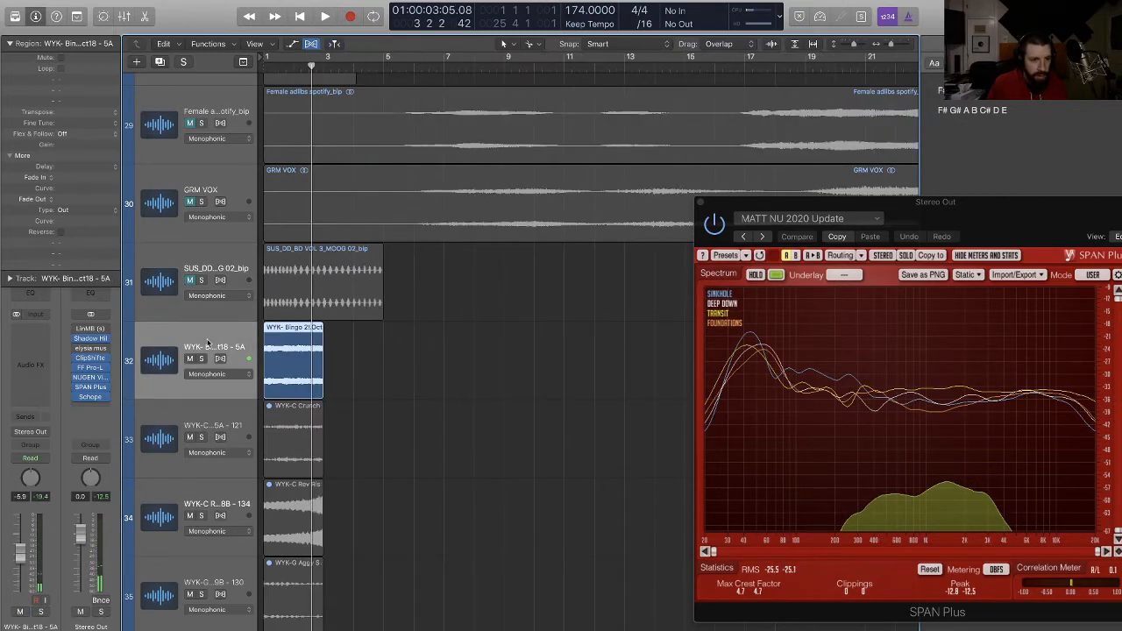
key(super+Down)
key(super+Right)
key(super+Right)
key(super+Right)
key(super+Right)
key(super+Left)
key(super+Left)
key(super+Left)
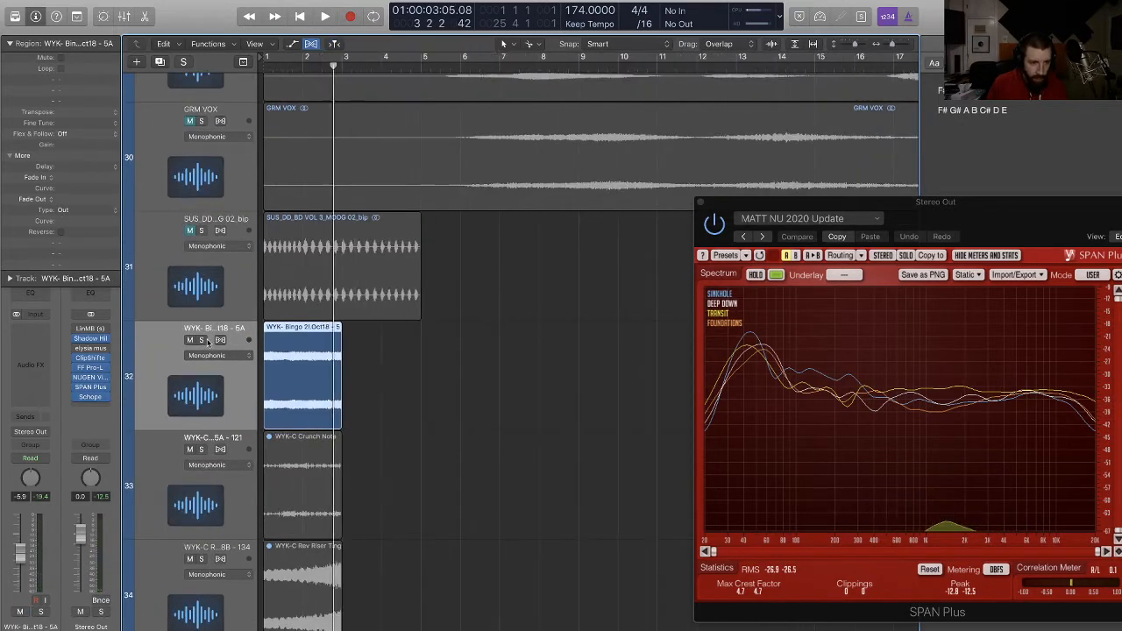
key(super+Up)
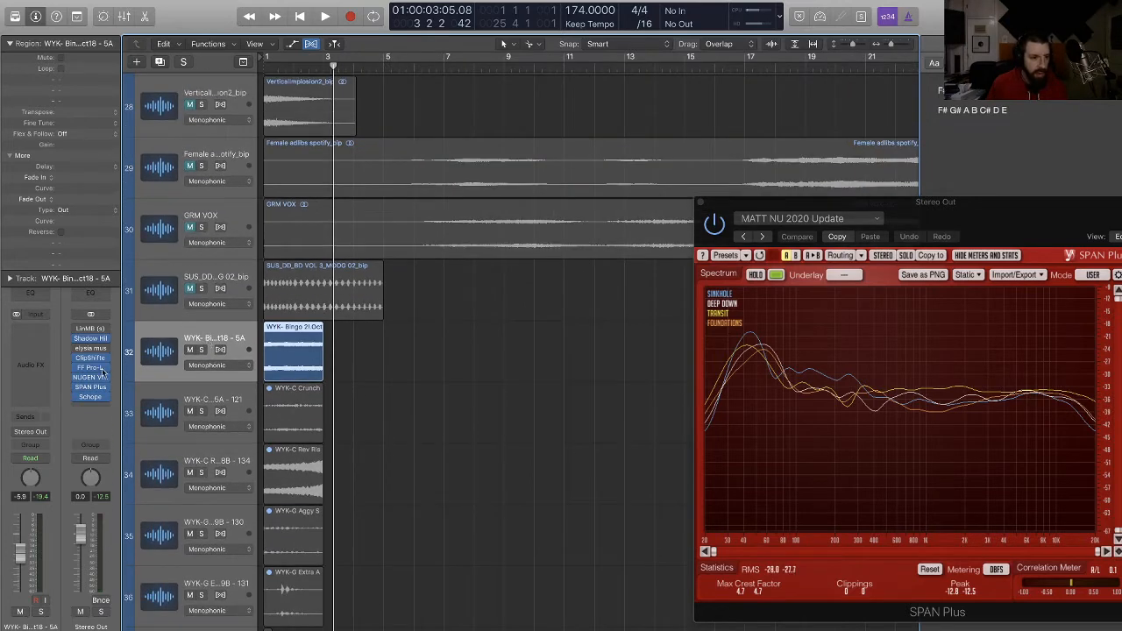
click(56, 352)
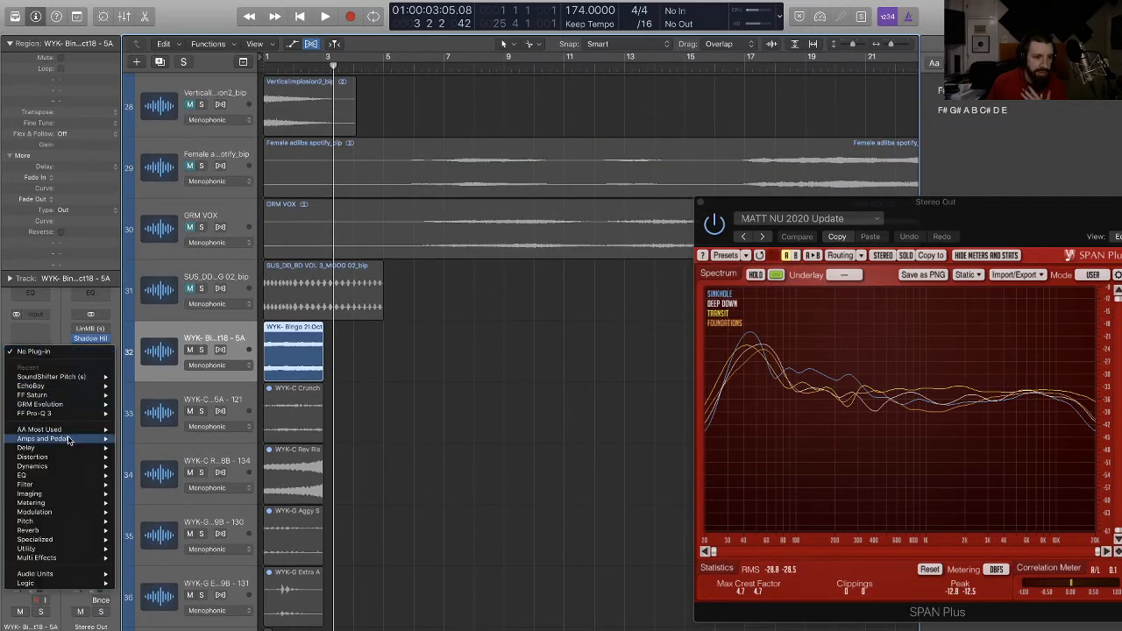
mouse_move(70, 430)
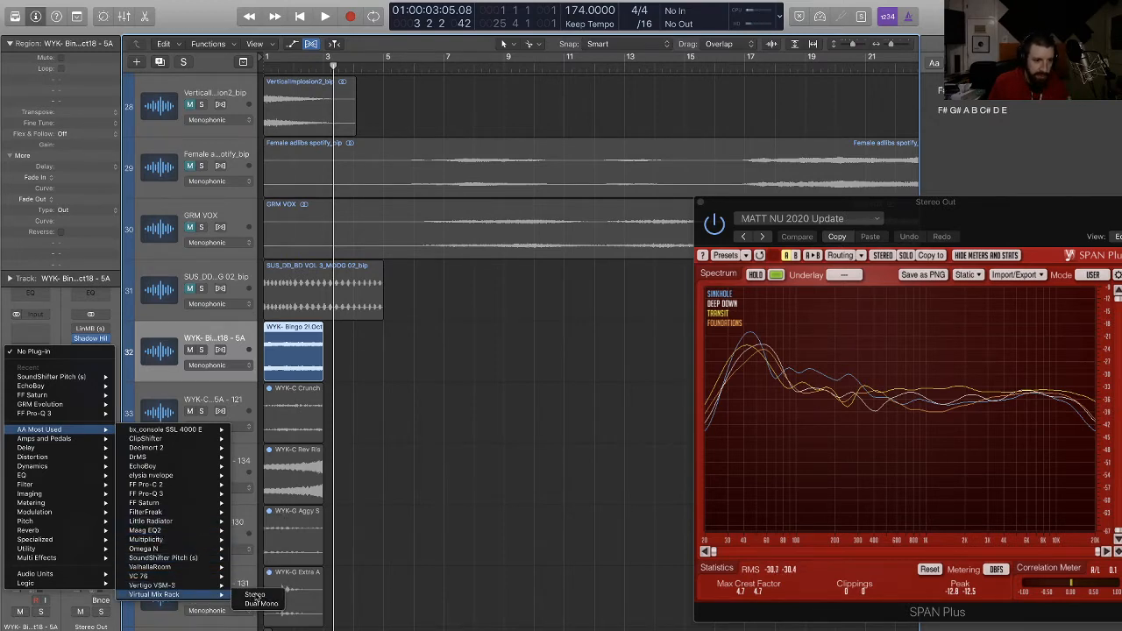
click(279, 596)
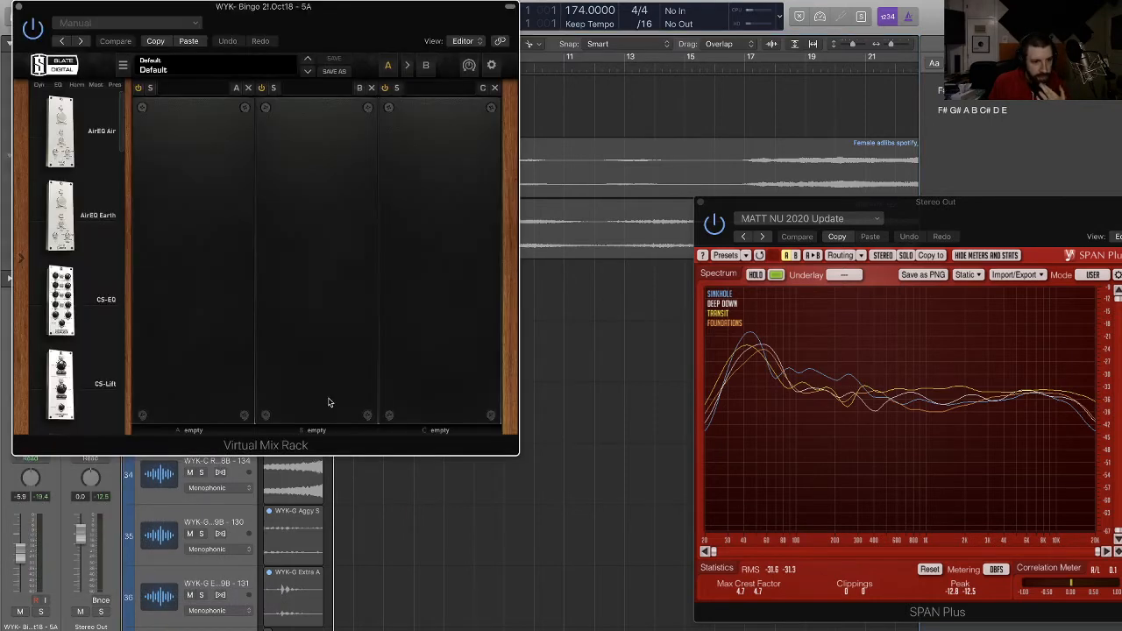
Step: Load the VCC Channel module into the Virtual Mix Rack with +13.2 dB input and -13.2 dB output, and close the plug-in
drag(254, 28, 398, 45)
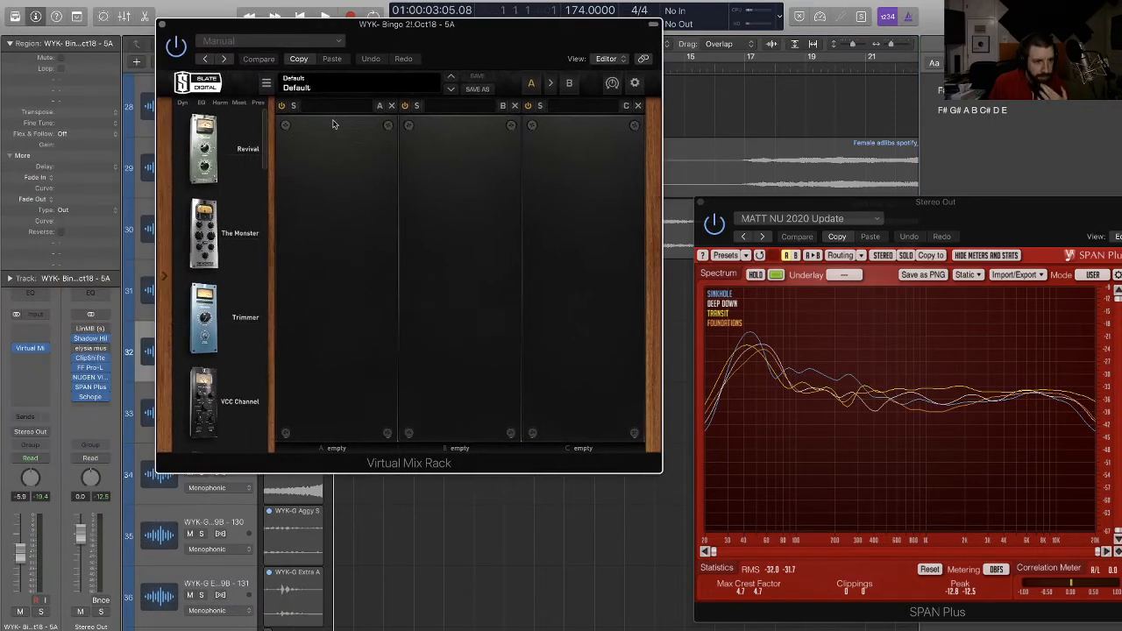
scroll(235, 369, down, 1)
drag(414, 363, 463, 333)
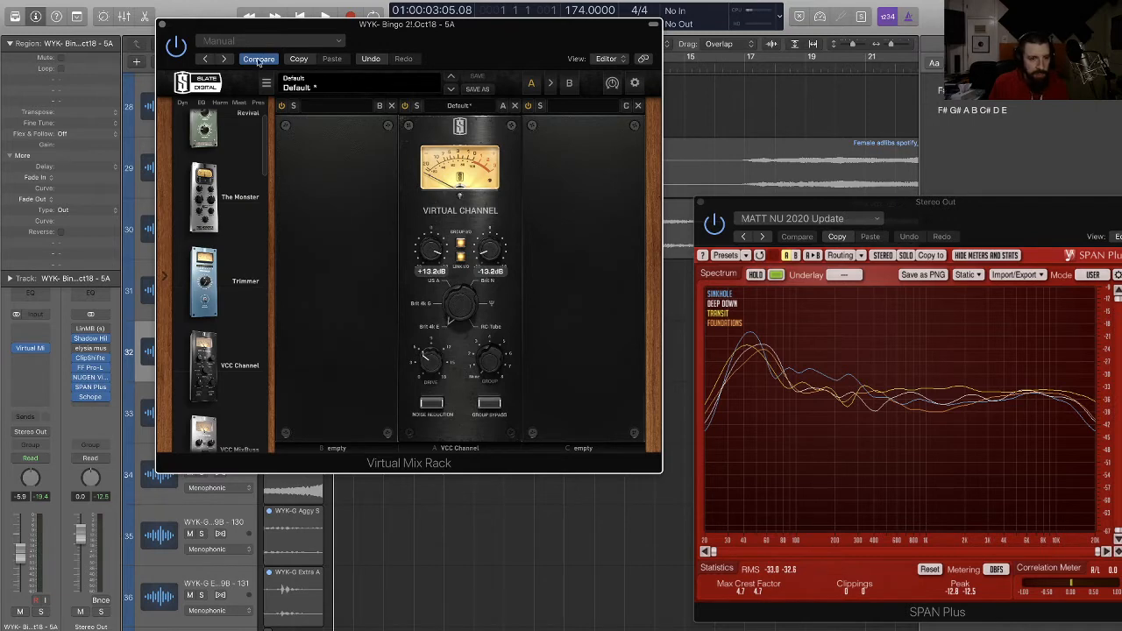
key(super+w)
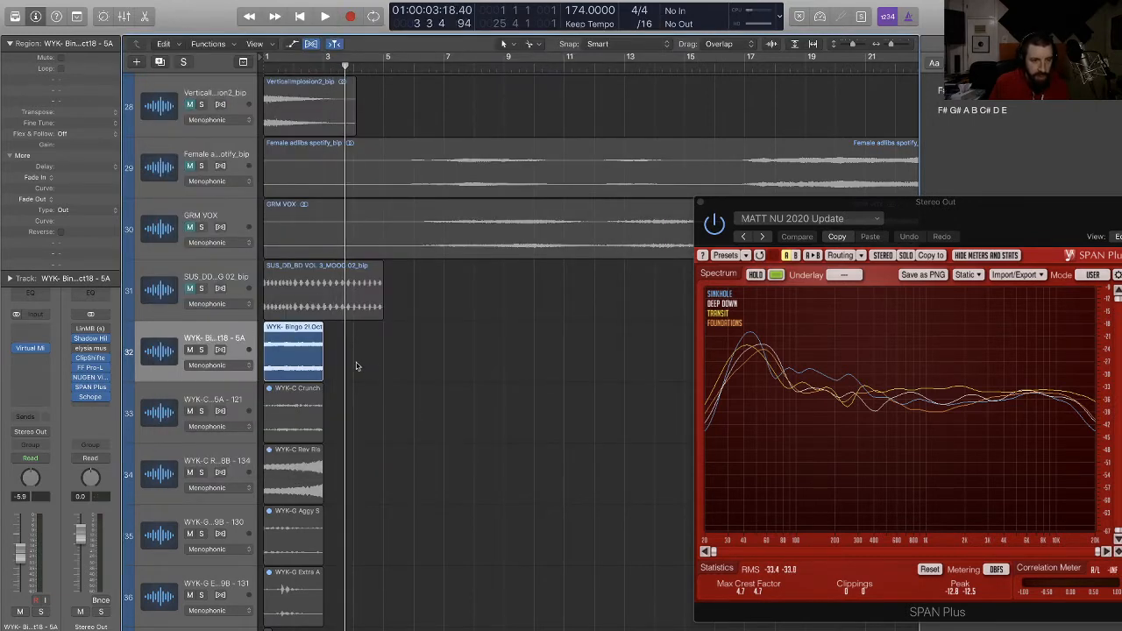
Step: Audition the WYK- Bingo region through the VCC Channel and set its gains to +18.0 dB input and -18.0 dB output
key(Return)
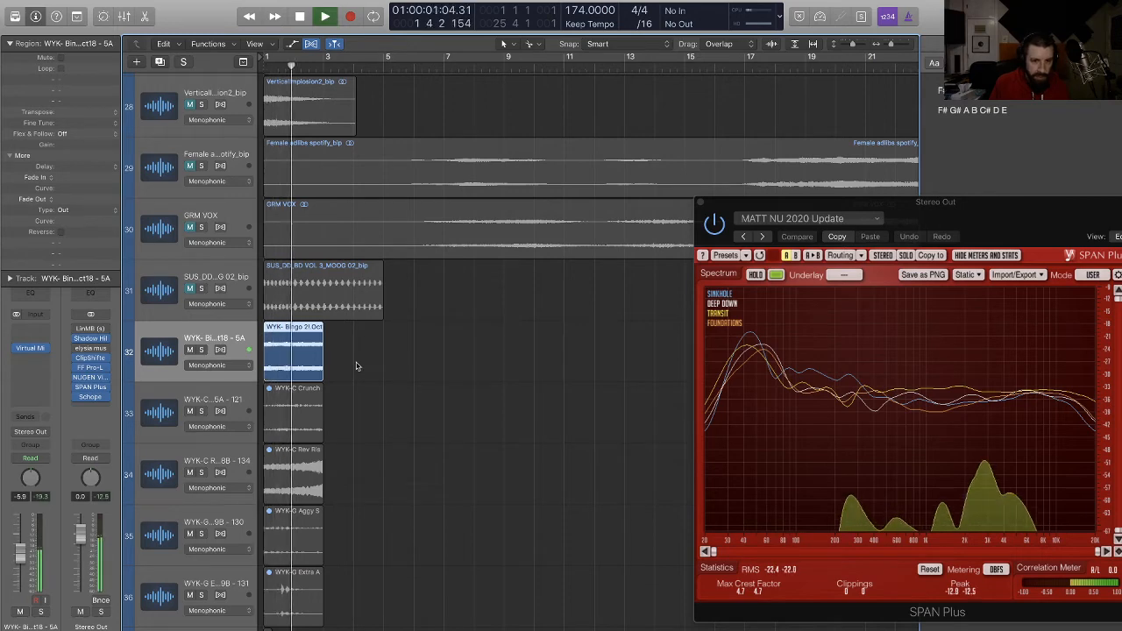
key(space)
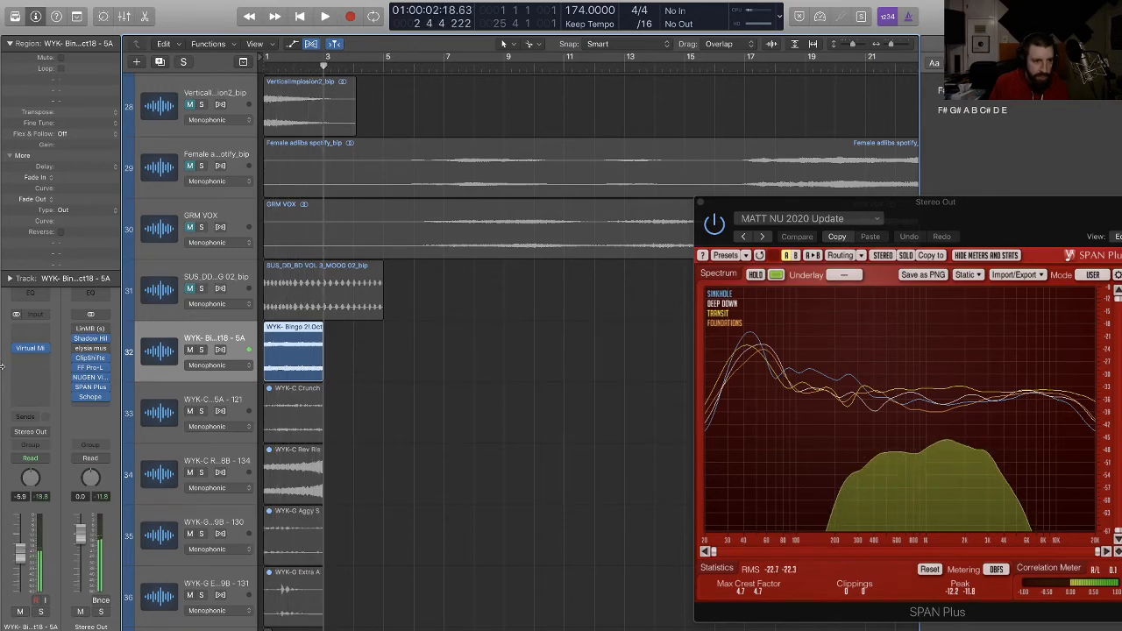
click(30, 349)
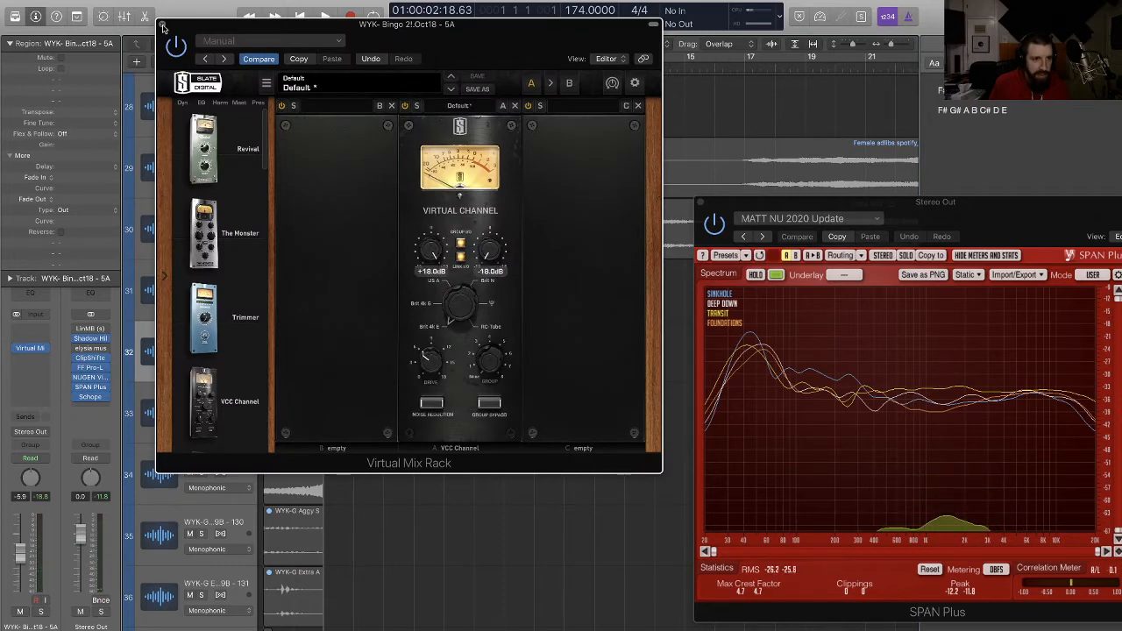
key(super+w)
Step: Check the end of the WYK- Bingo region by ear and give it a fade-in of 2 and a fade-out of 5
key(space)
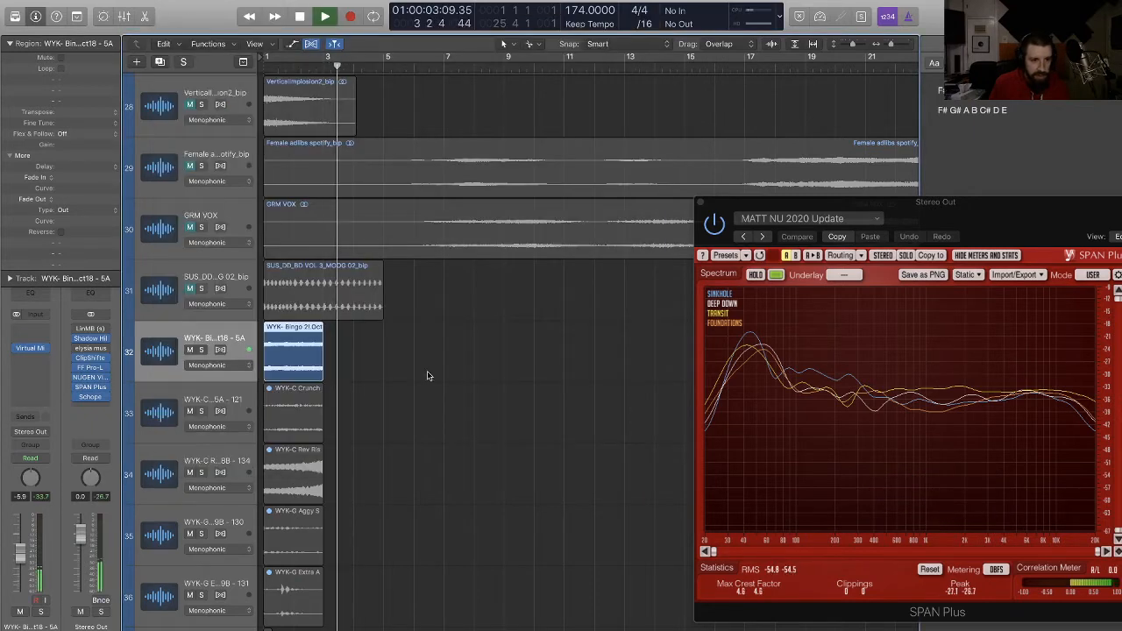
key(space)
key(Return)
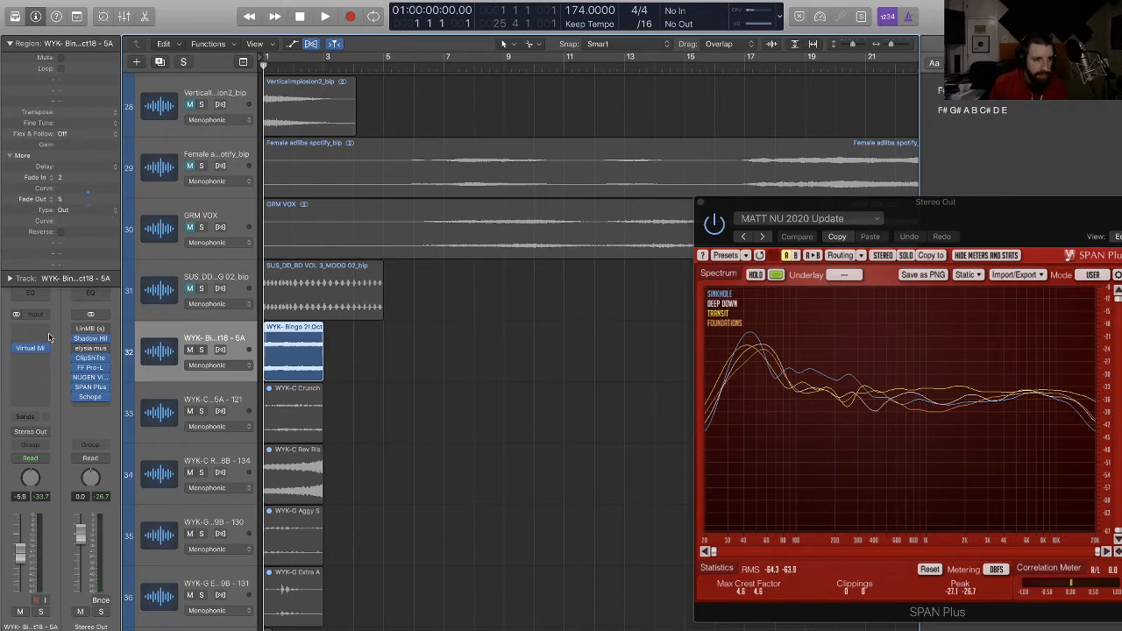
Step: Insert Soundtoys Crystallizer after the Virtual Mix Rack, with pitch at -900 cents and splice and delay at 1/8th
click(31, 362)
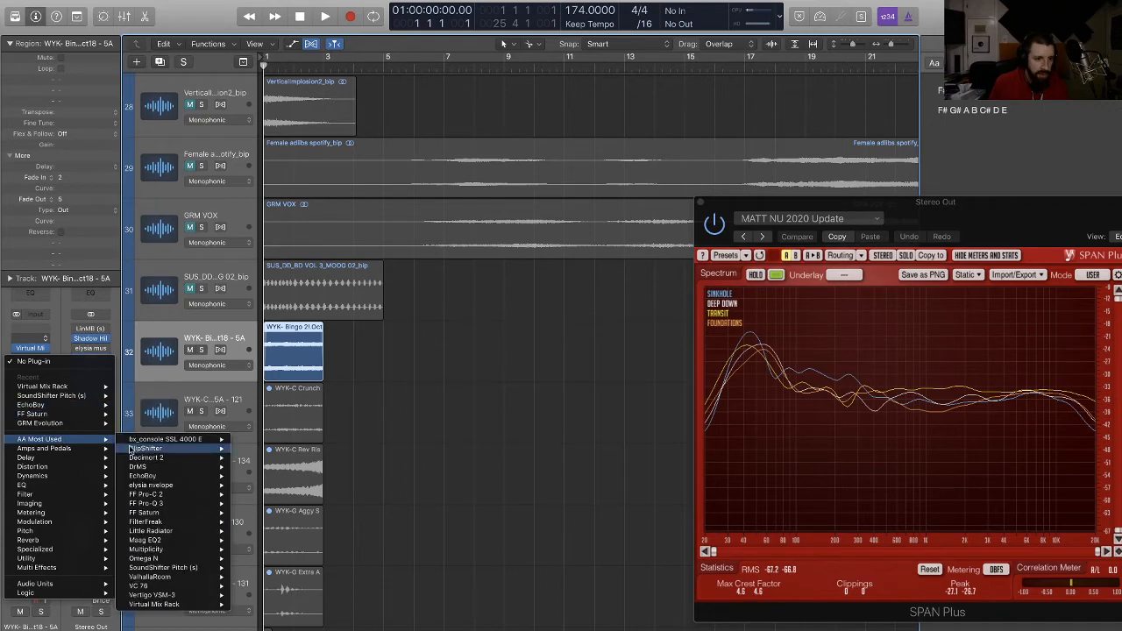
mouse_move(64, 584)
mouse_move(218, 488)
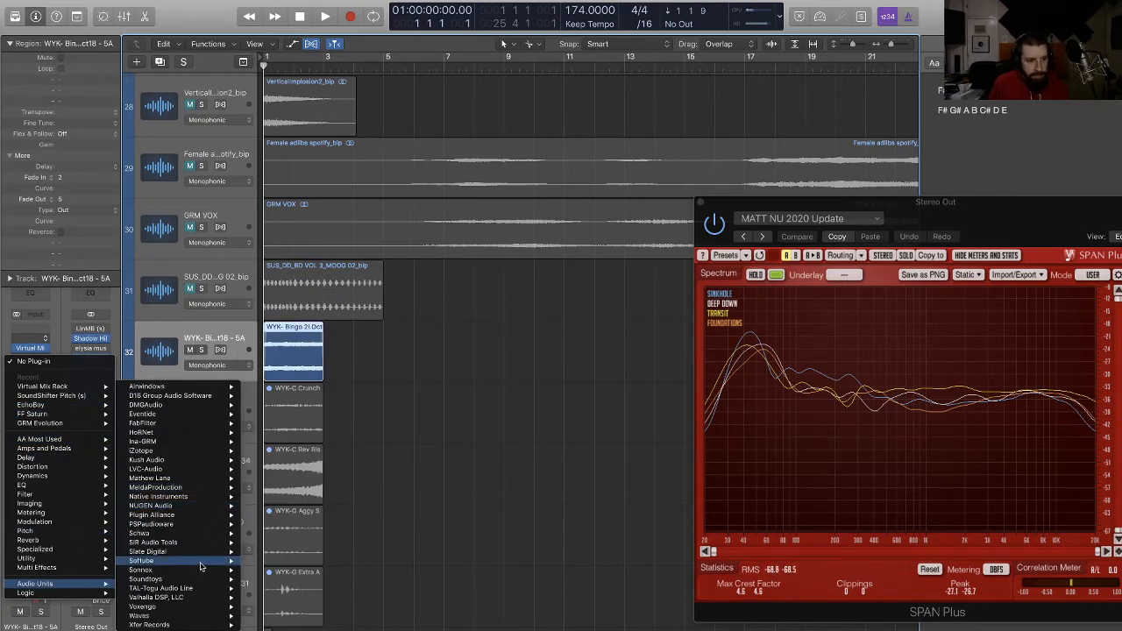
mouse_move(203, 580)
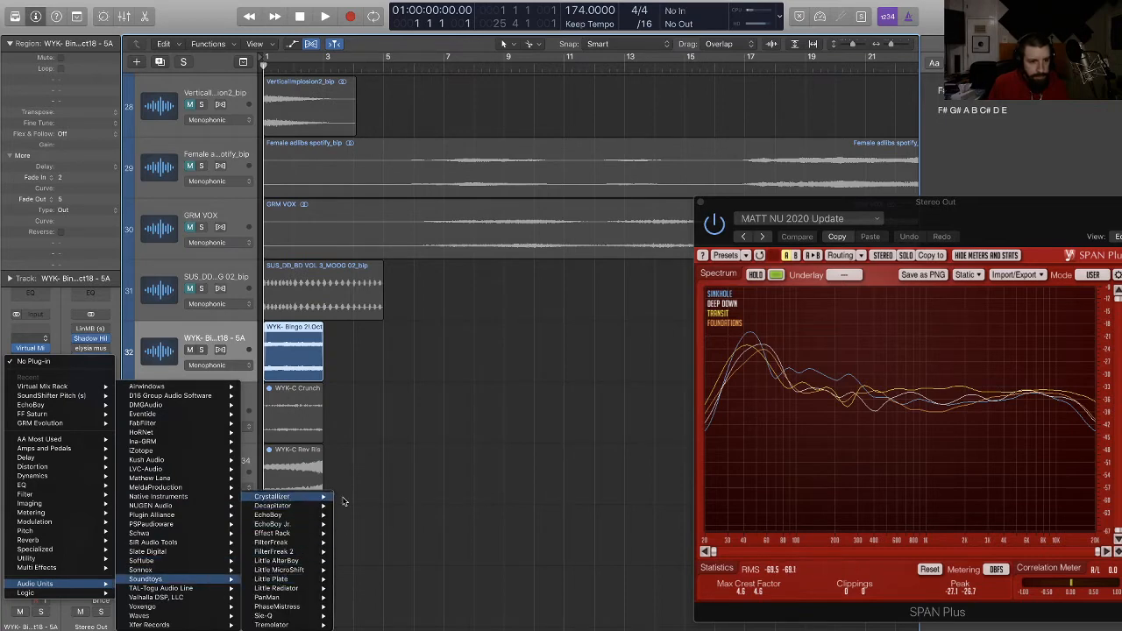
click(355, 497)
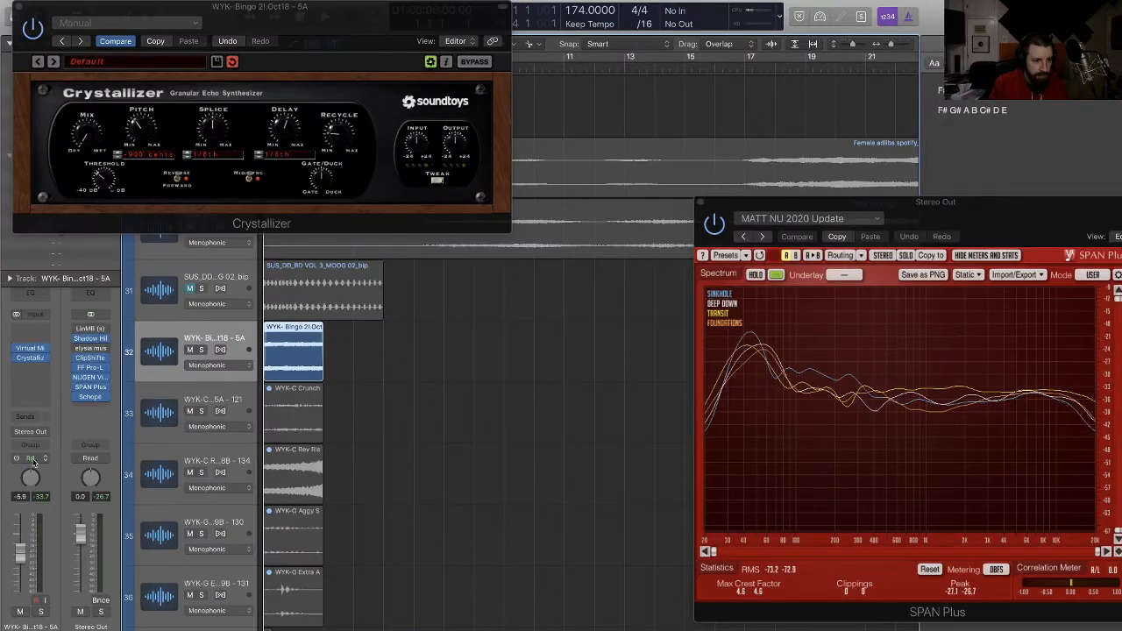
Step: Record Crystallizer Mix automation on the WYK- Bingo track in Touch mode during playback, return it to Read and close the plug-in
click(31, 458)
click(45, 472)
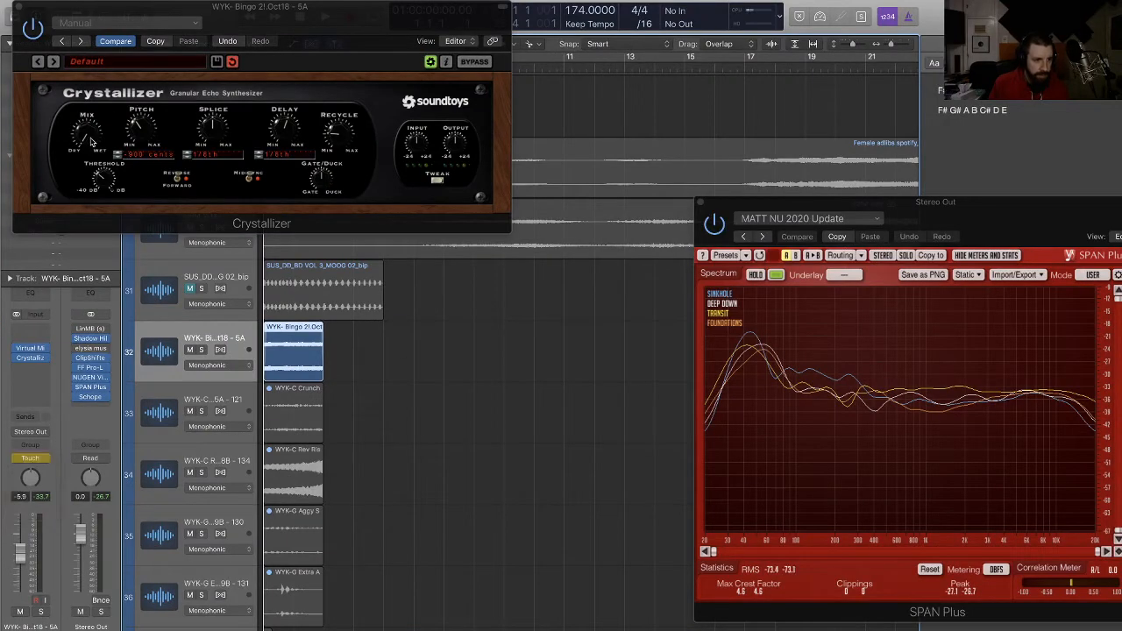
key(space)
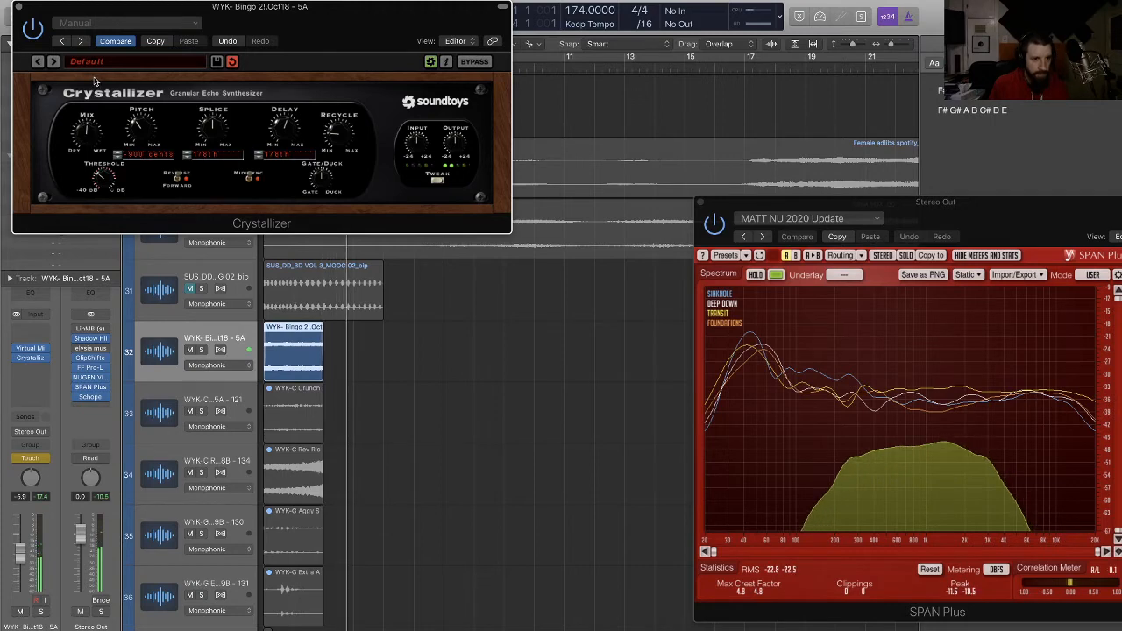
click(28, 460)
click(28, 452)
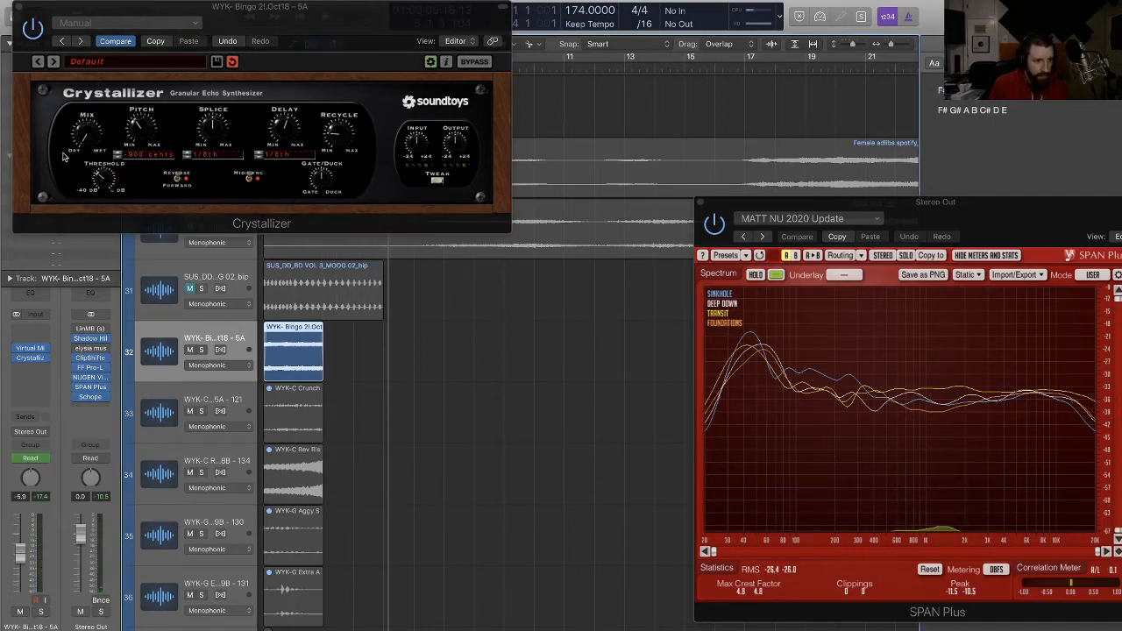
click(17, 8)
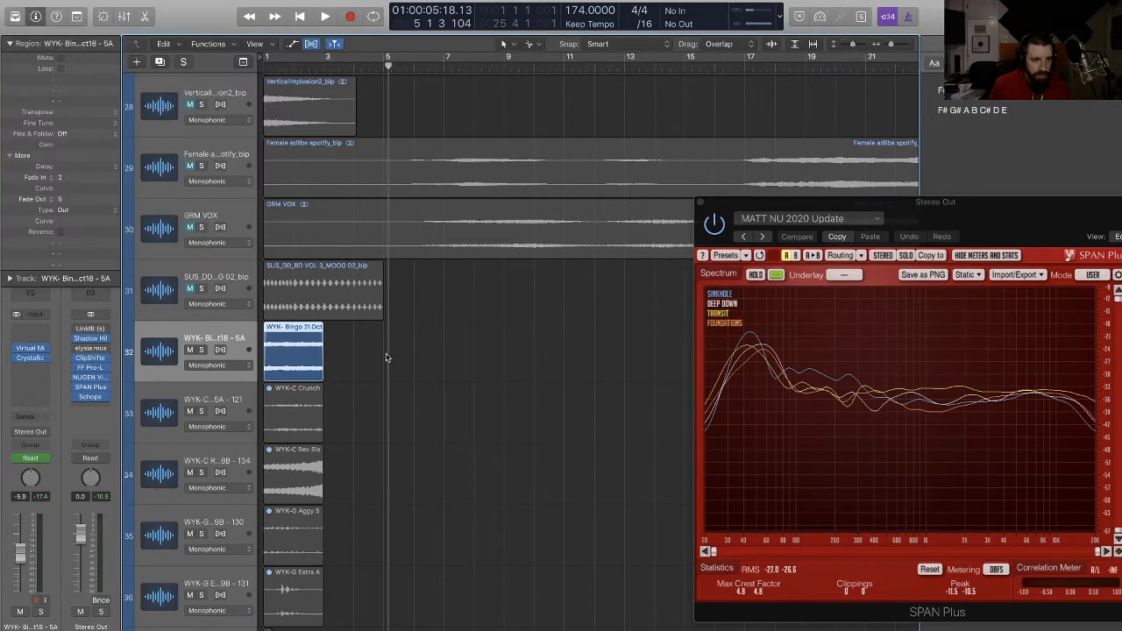
Step: Bounce the processed WYK- Bingo region in place and delete the original region with its track
key(ctrl+b)
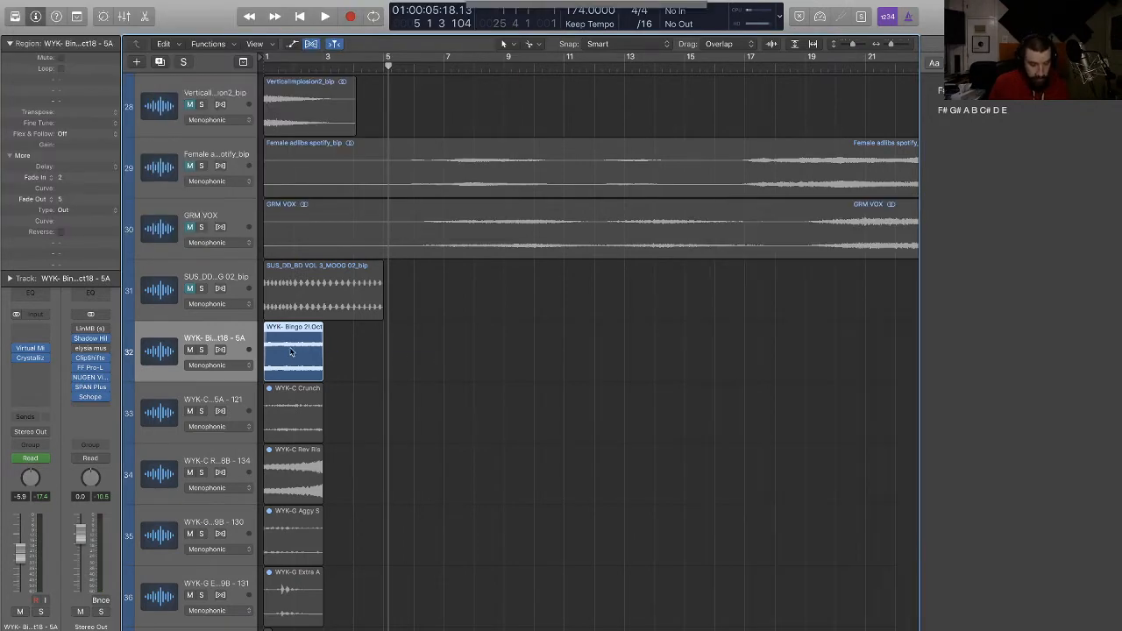
key(Return)
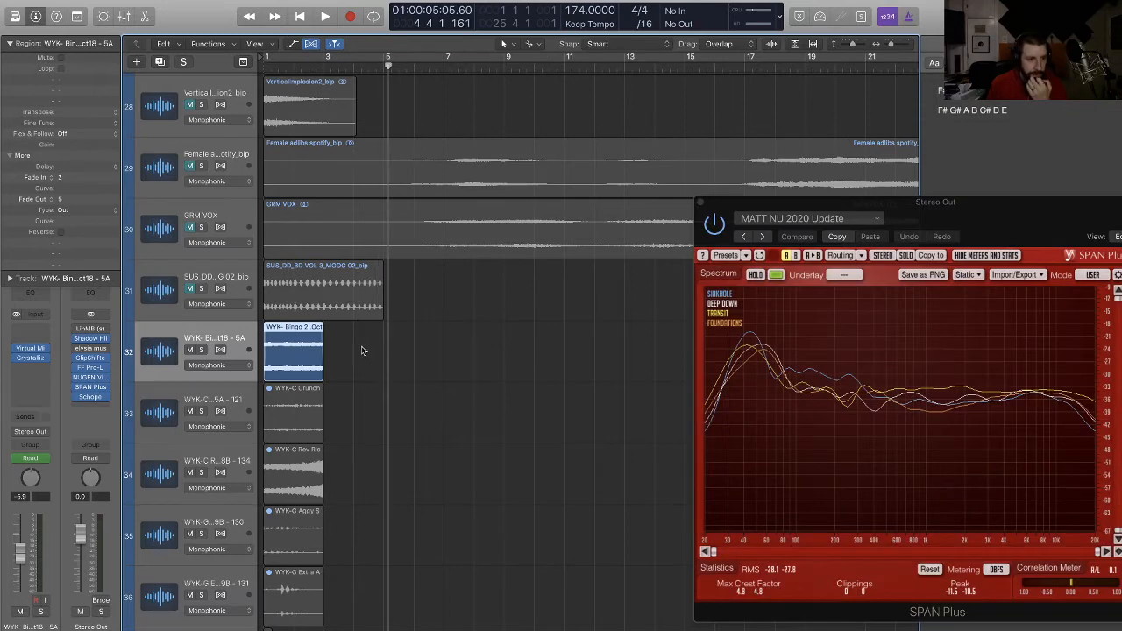
drag(323, 434, 404, 434)
click(328, 344)
key(Delete)
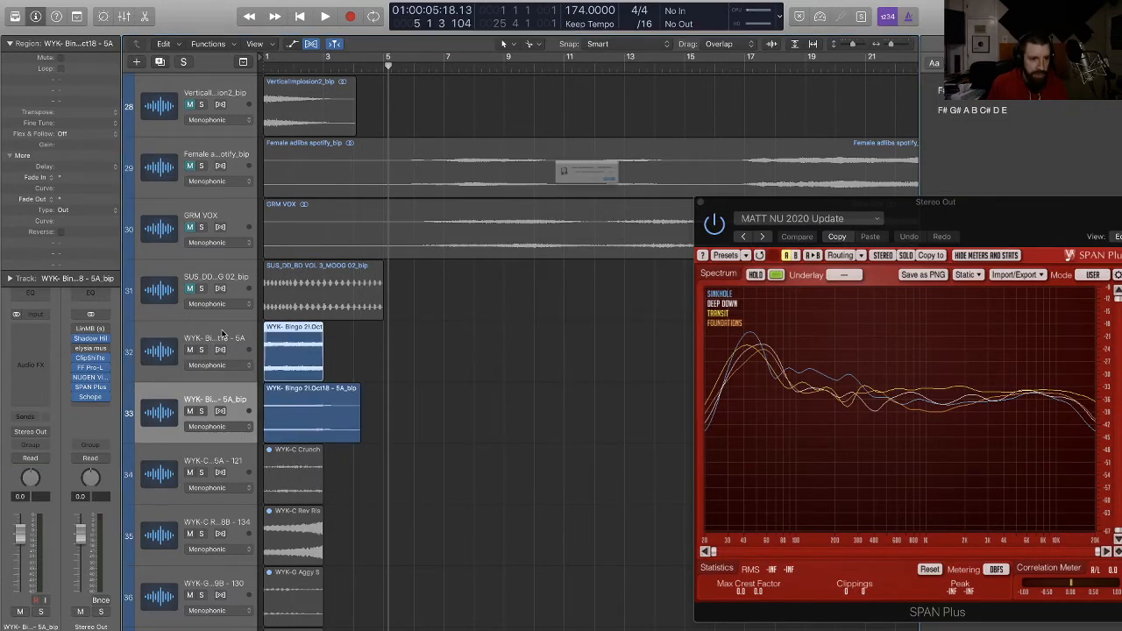
key(Return)
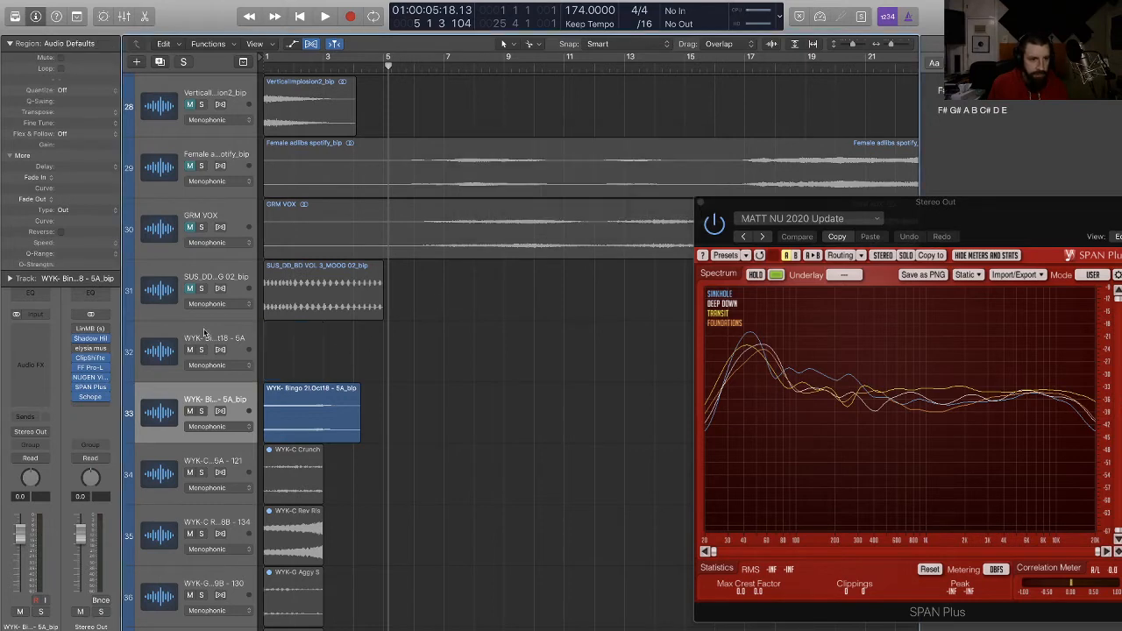
key(super+BackSpace)
Step: Listen to the bounced WYK- Bingo region from the project start while examining its waveform
key(Return)
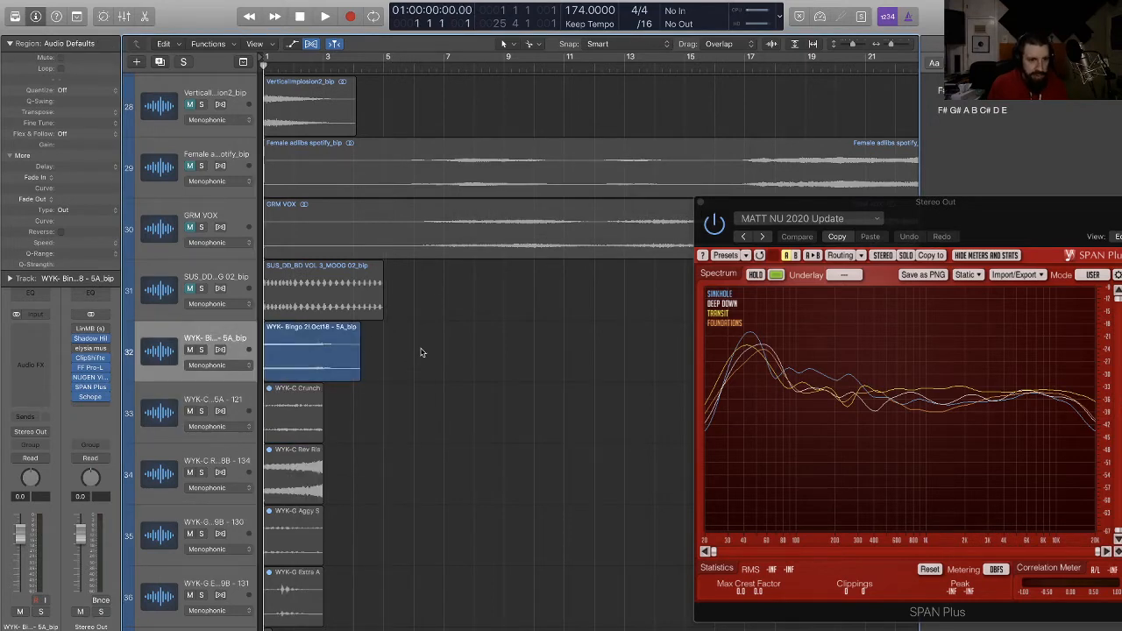
key(super+Down)
key(super+Down)
key(super+Down)
key(super+Down)
key(super+Down)
key(super+Down)
key(super+Down)
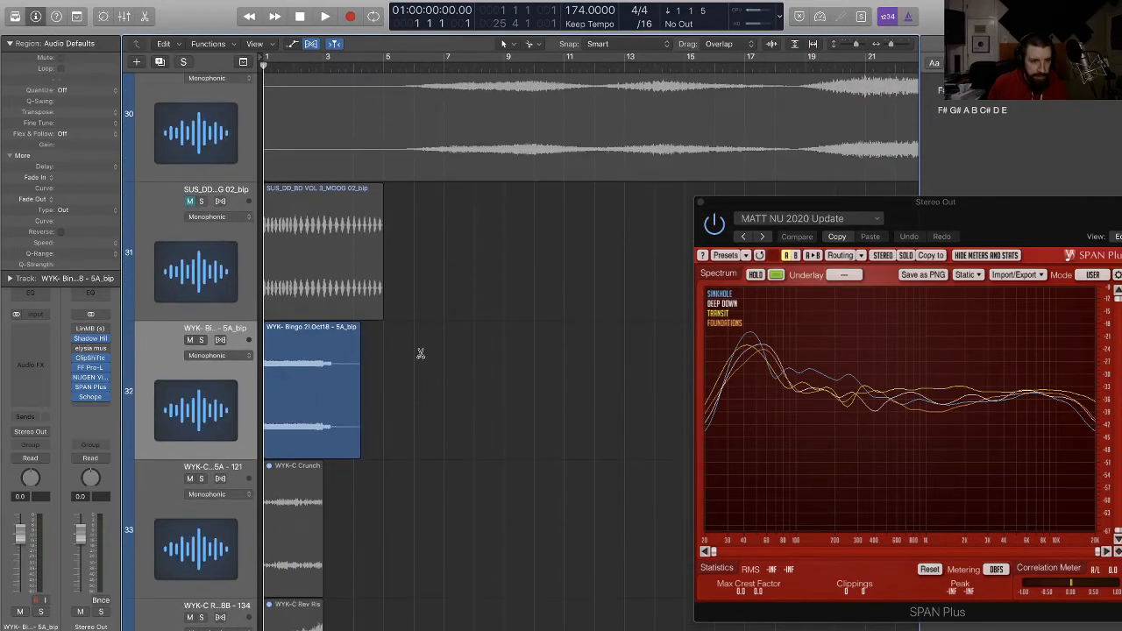
key(super+Right)
key(super+Right)
key(super+Right)
key(super+Down)
key(super+Down)
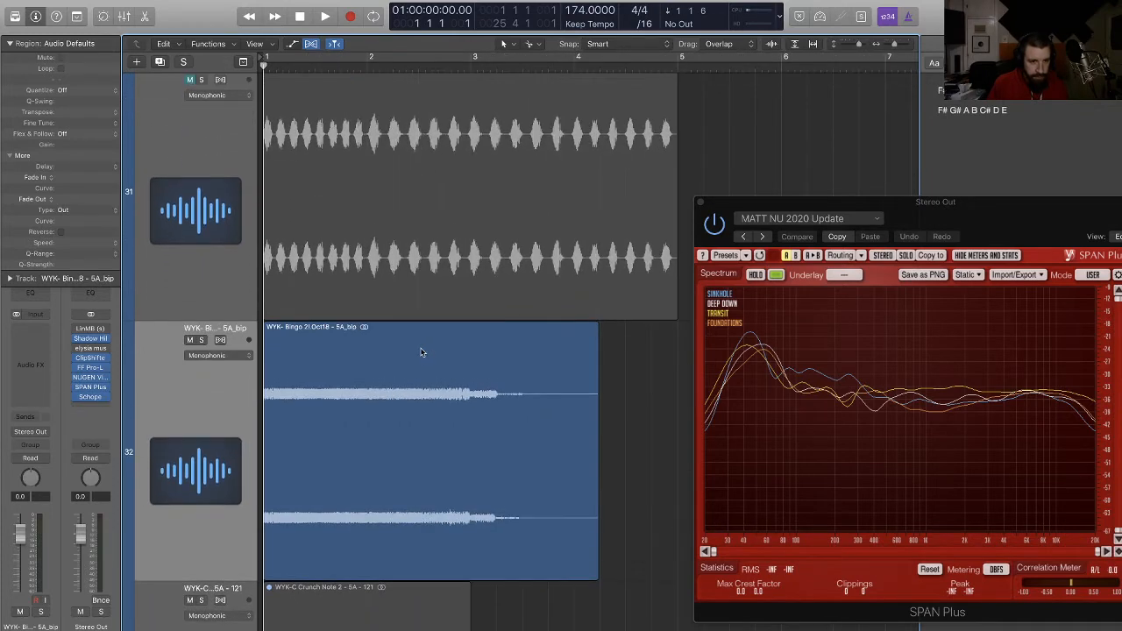
key(space)
key(super+Left)
key(super+Left)
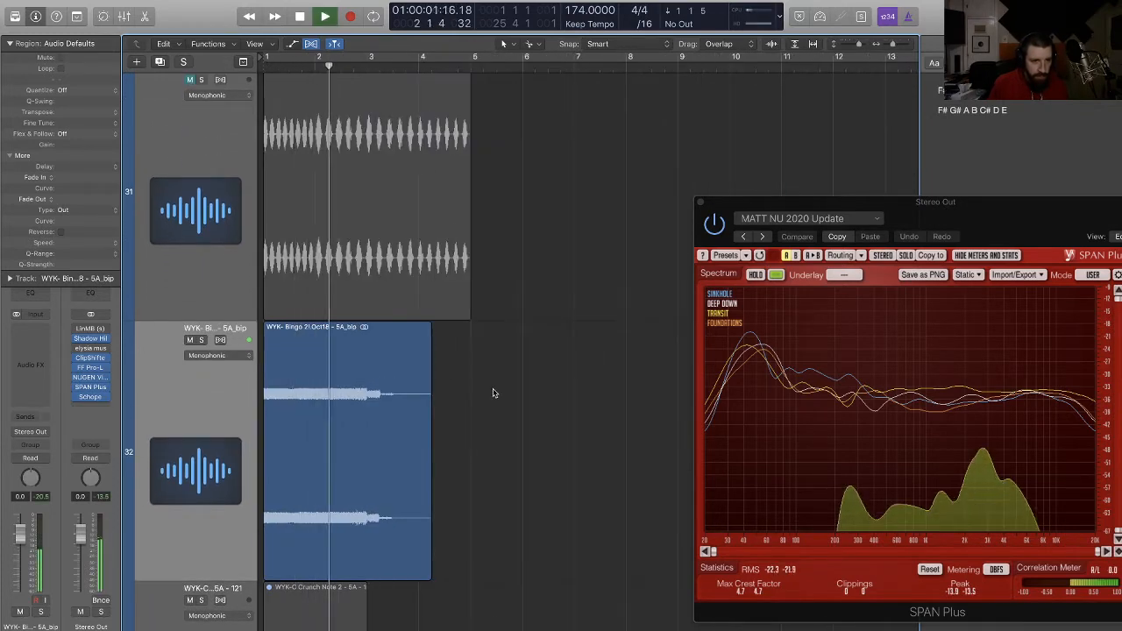
Step: Cut the bounced WYK- Bingo region before its tail, delete the front part and place the tail section at bar 1
click(354, 395)
drag(354, 394, 273, 404)
click(318, 397)
key(Delete)
key(space)
key(super+Right)
key(super+Right)
key(super+Right)
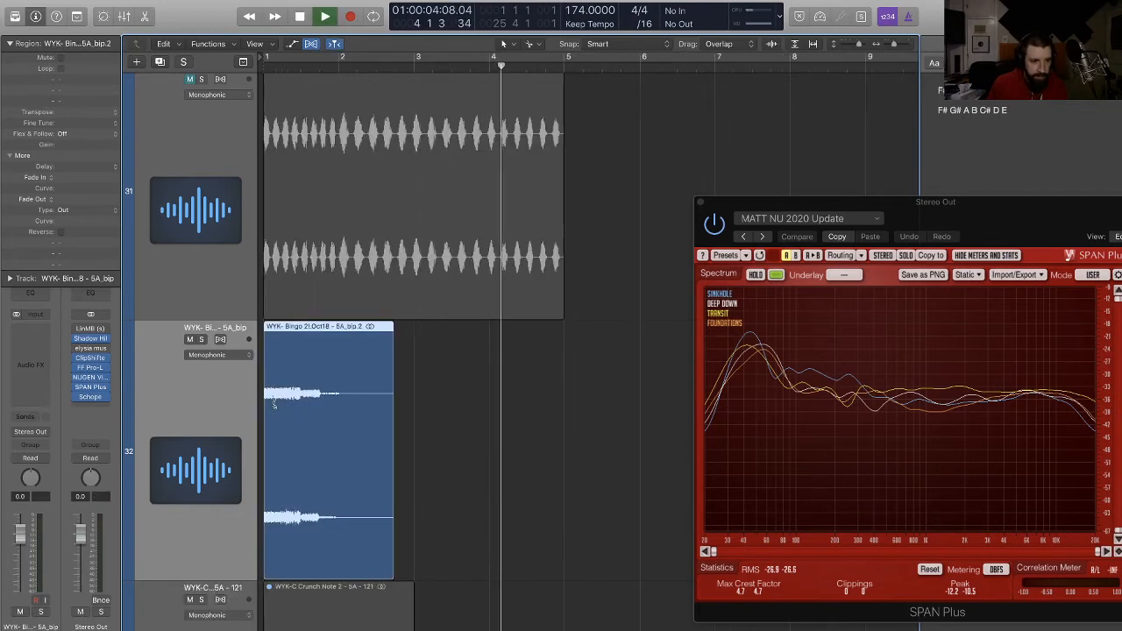
Step: Listen to the shortened WYK- Bingo region from the start and examine where its sound dies away
key(space)
key(Return)
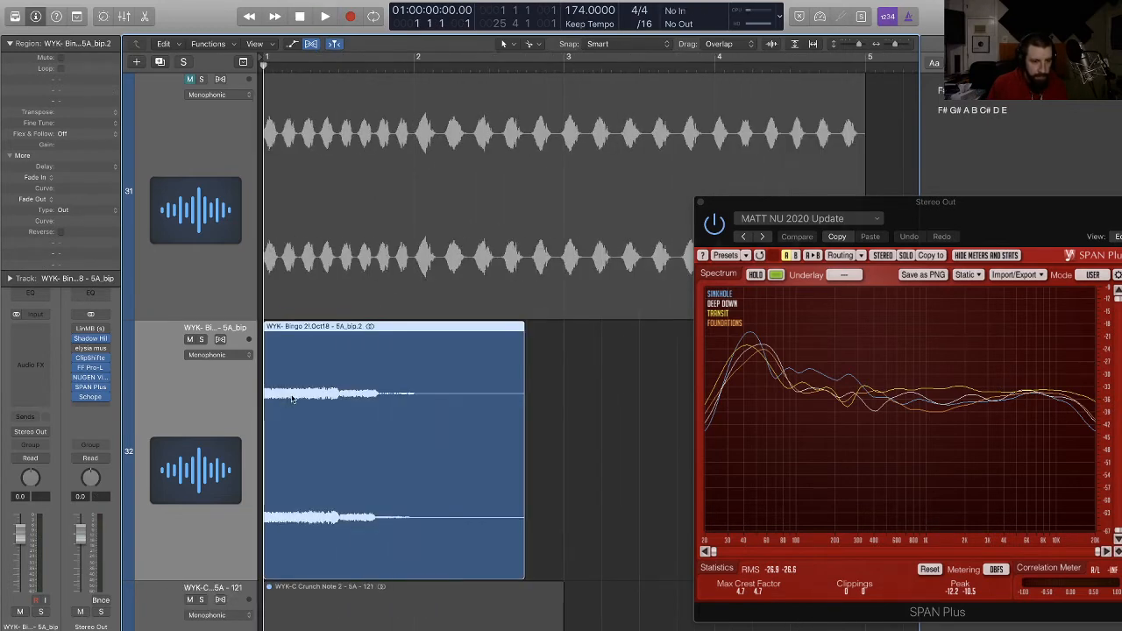
key(space)
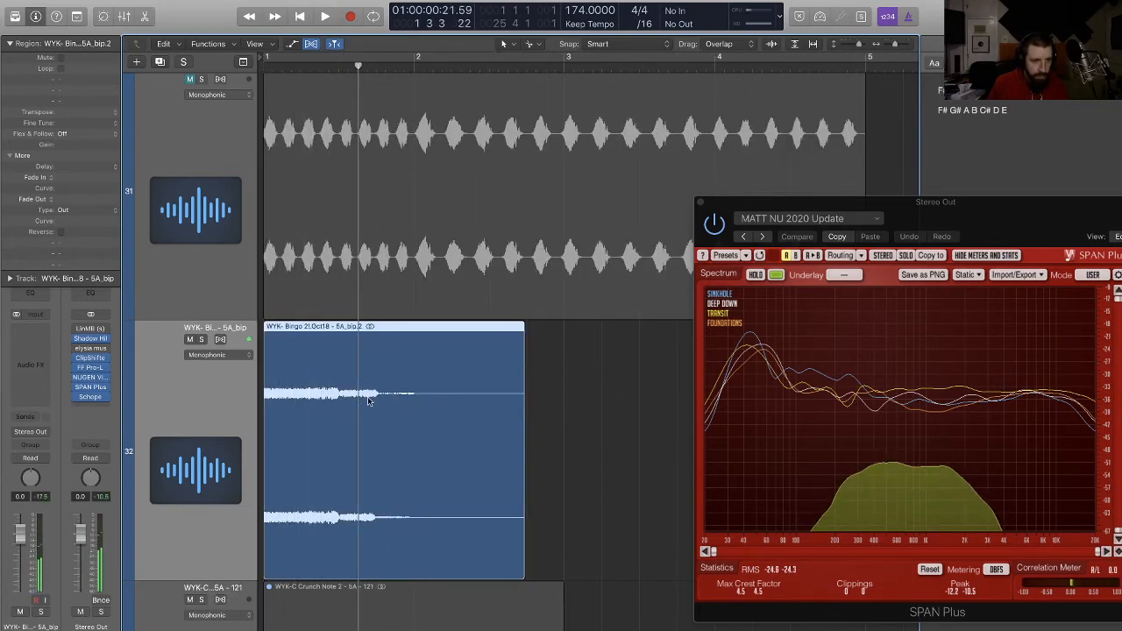
key(space)
key(Return)
key(super+Right)
key(super+Right)
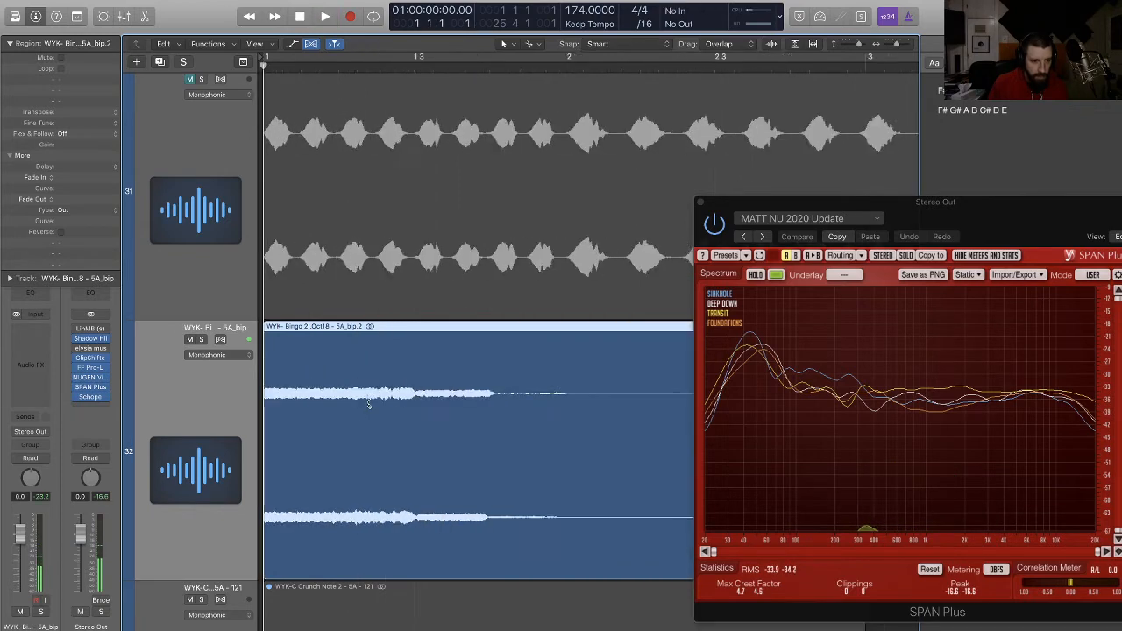
key(super+Left)
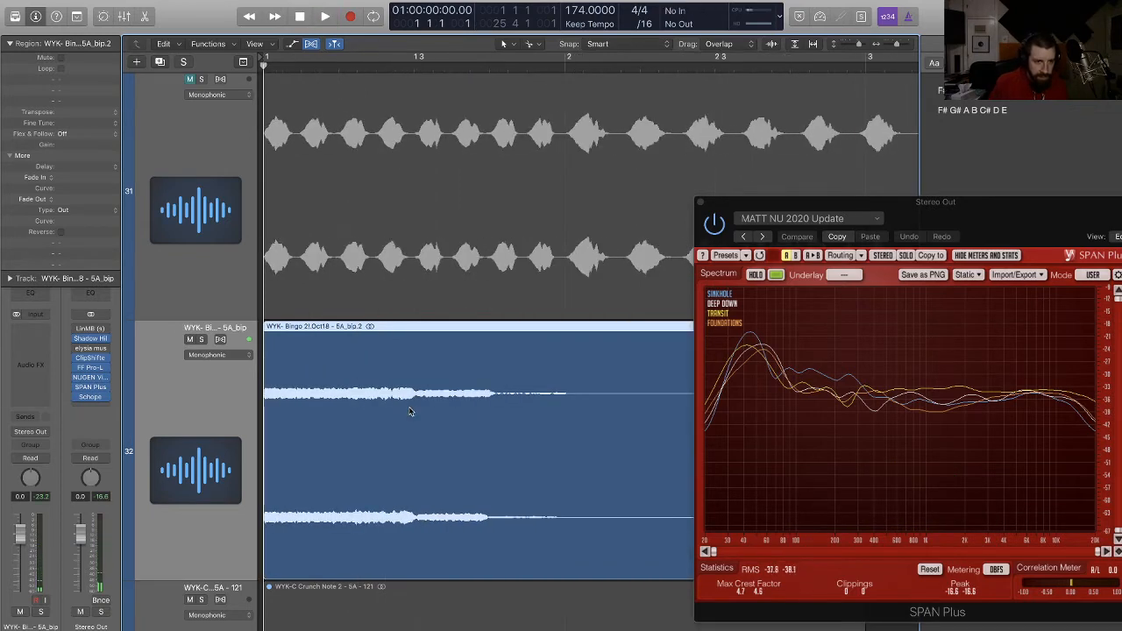
key(space)
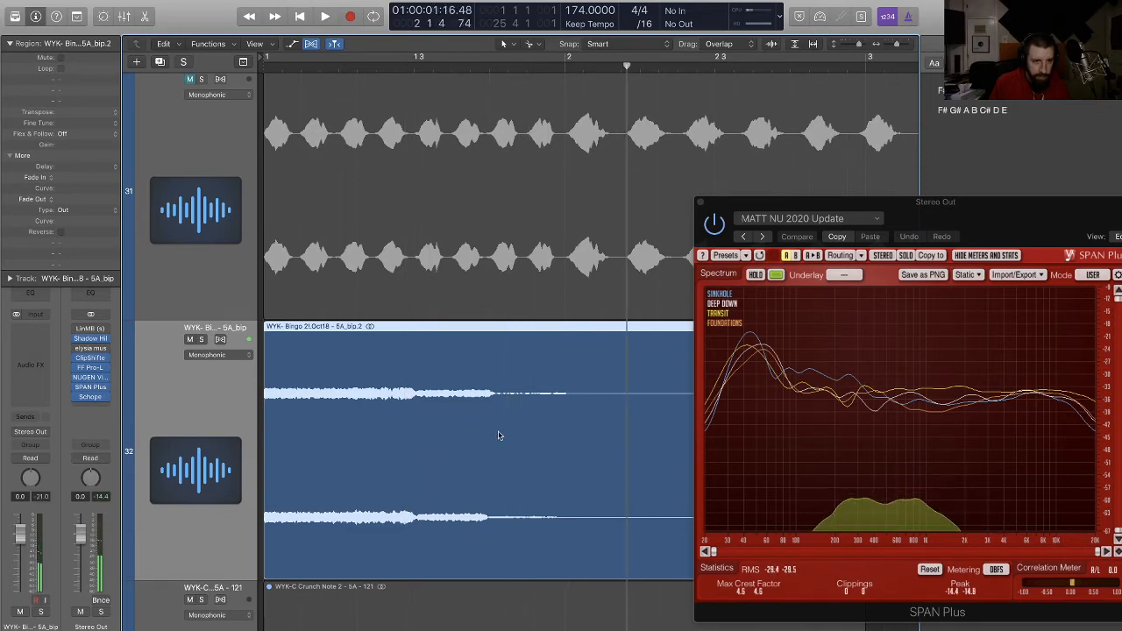
Step: Cut the WYK- Bingo region at bar 2 and delete the part after the cut
drag(566, 394, 567, 404)
key(space)
key(Delete)
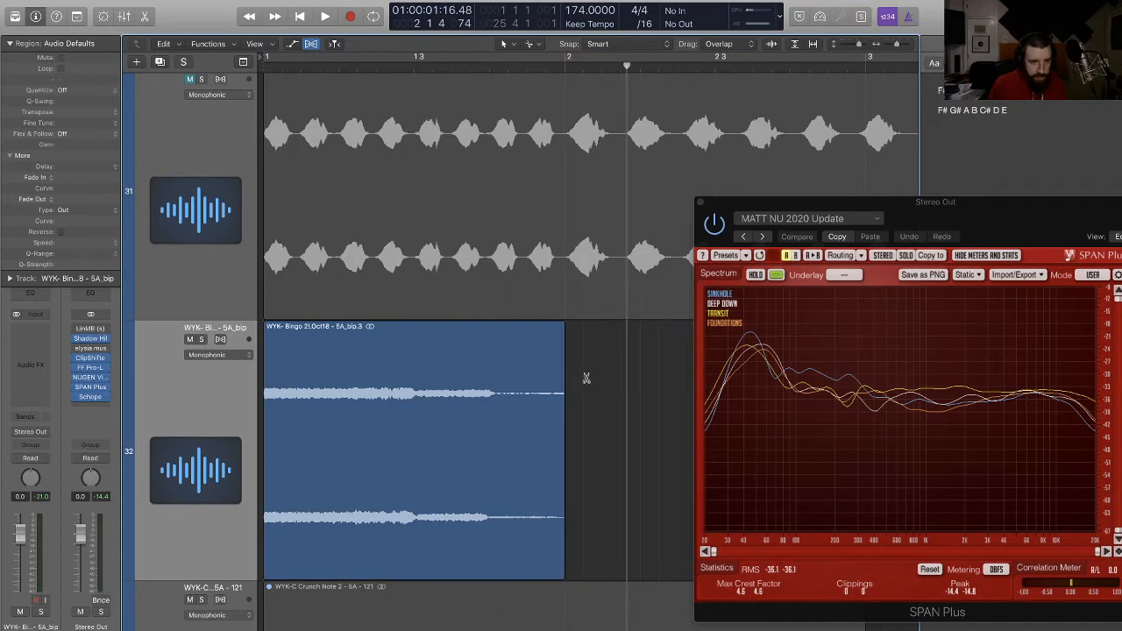
Step: Enable Flex on the WYK- Bingo track and place flex markers in the region at beats 2, 3 and 4 of bar 1
key(super+Left)
click(219, 340)
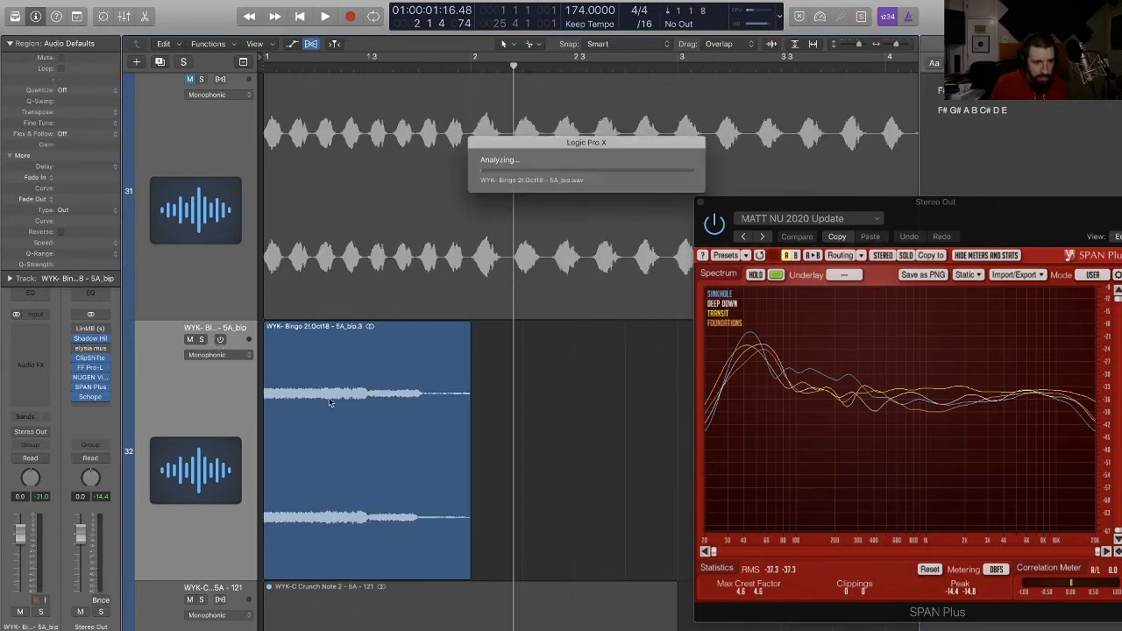
click(368, 395)
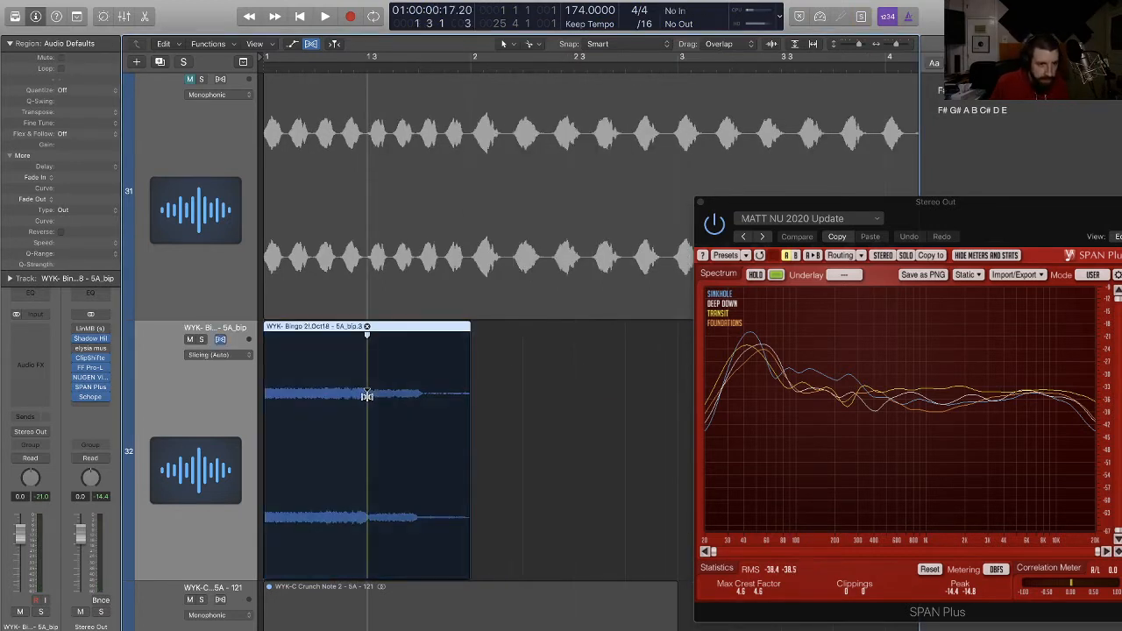
click(420, 394)
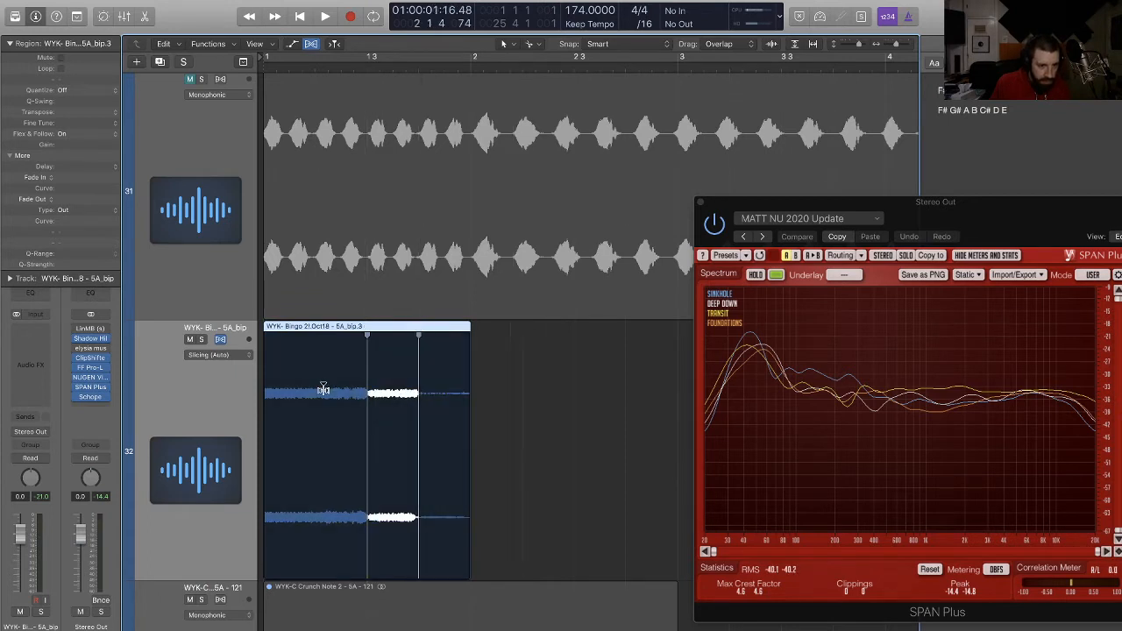
drag(322, 390, 314, 389)
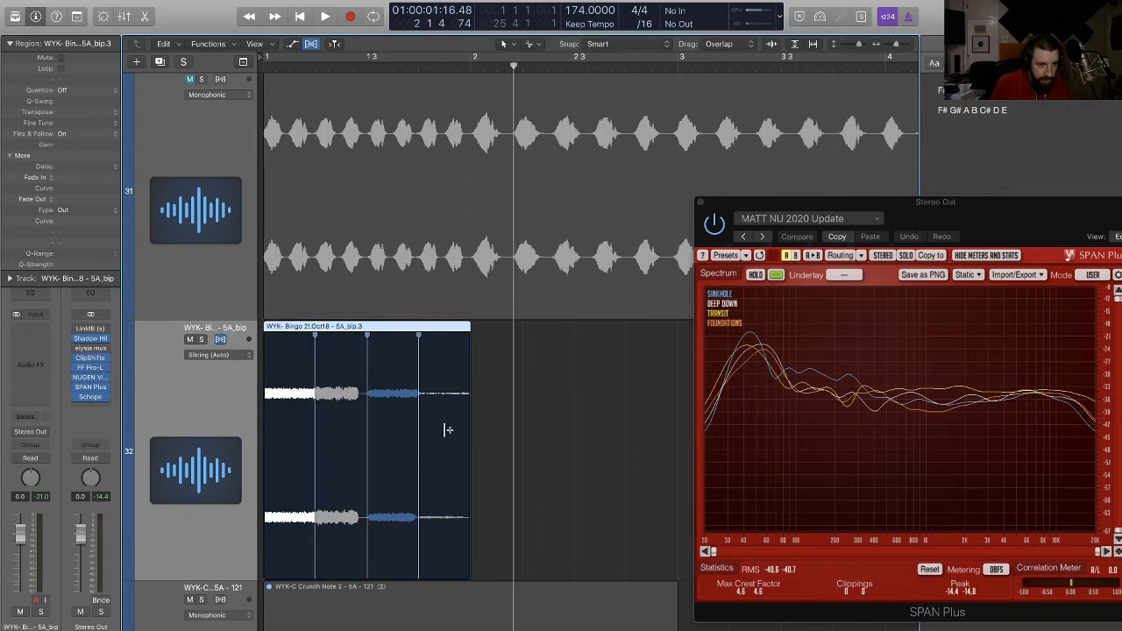
Step: Listen to the flexed WYK- Bingo region from the start in the automatic Slicing mode
key(space)
key(space)
key(Return)
key(space)
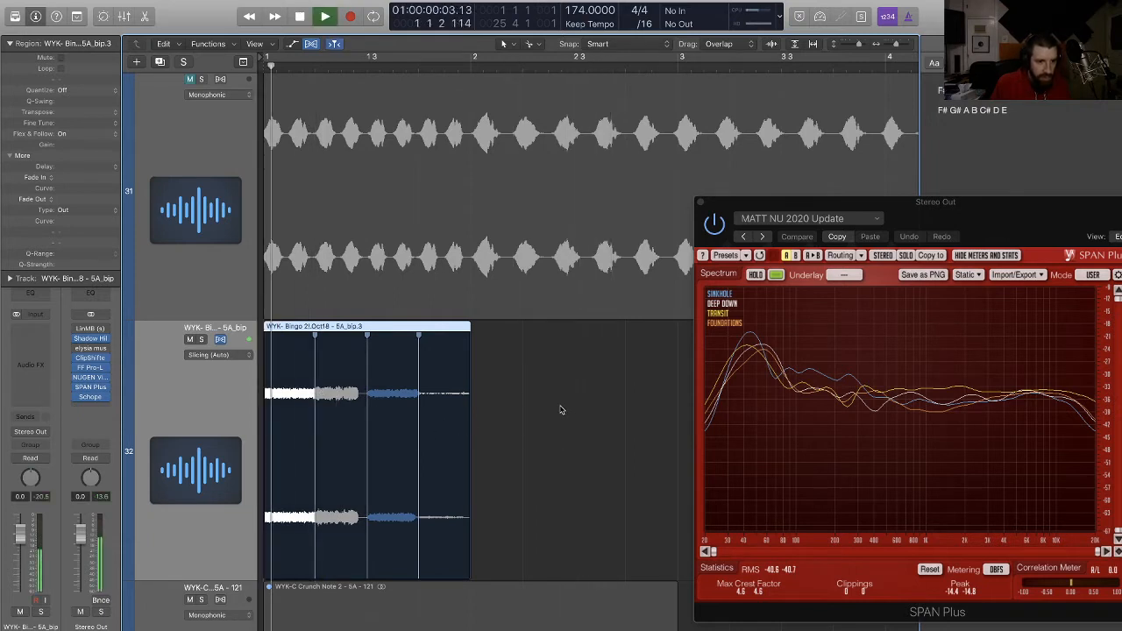
drag(543, 407, 293, 399)
key(space)
Step: Try the Speed (FX) flex mode on the WYK- Bingo track and audition the region from the start
click(231, 354)
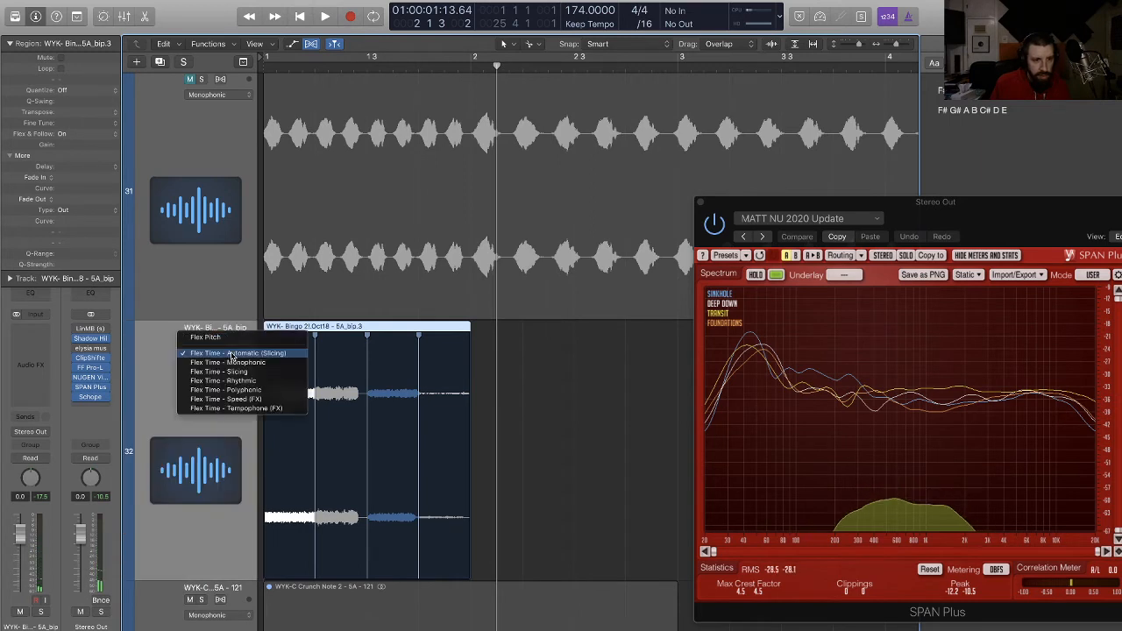
click(248, 404)
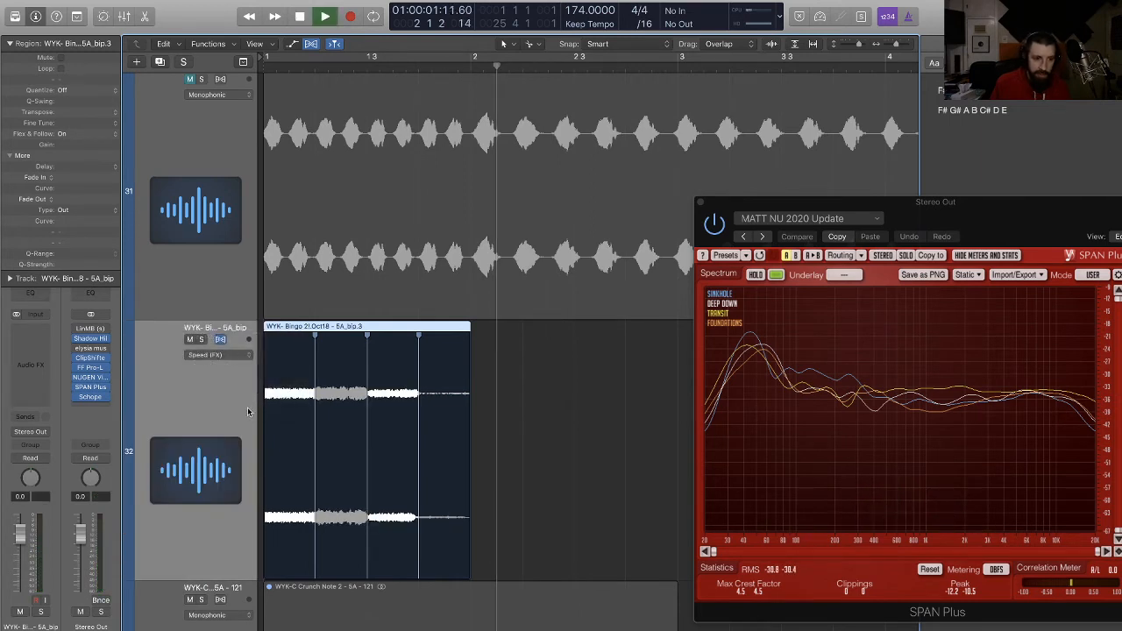
key(space)
key(Return)
key(space)
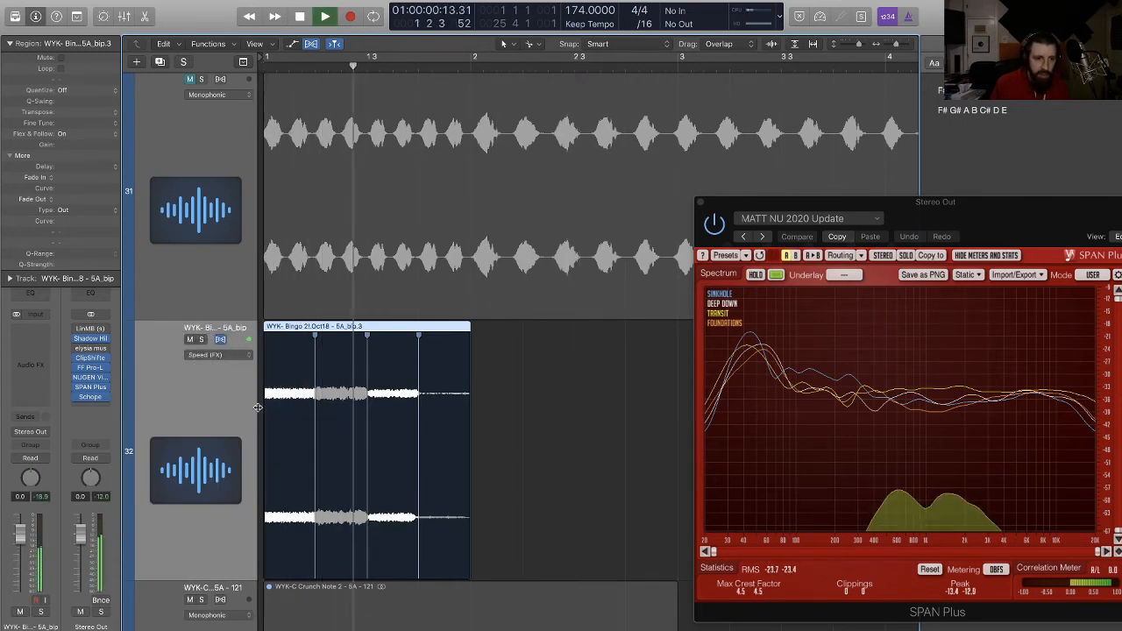
key(space)
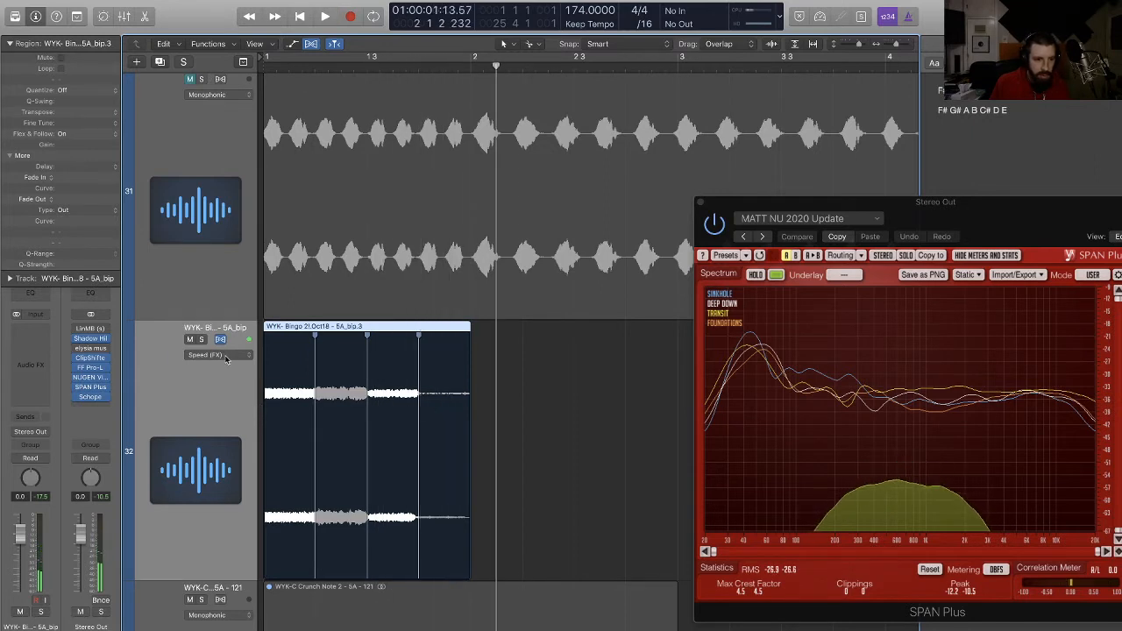
Step: Set the WYK- Bingo track's flex mode to Tempophone (FX) and audition the region from the start
click(226, 358)
click(248, 363)
key(space)
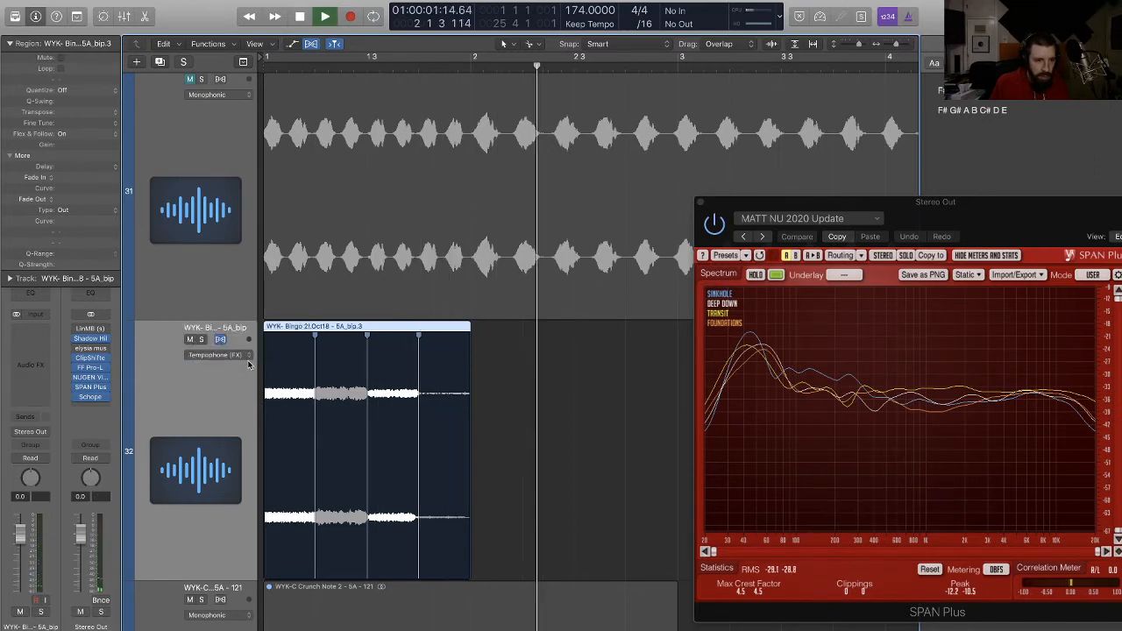
key(space)
key(Return)
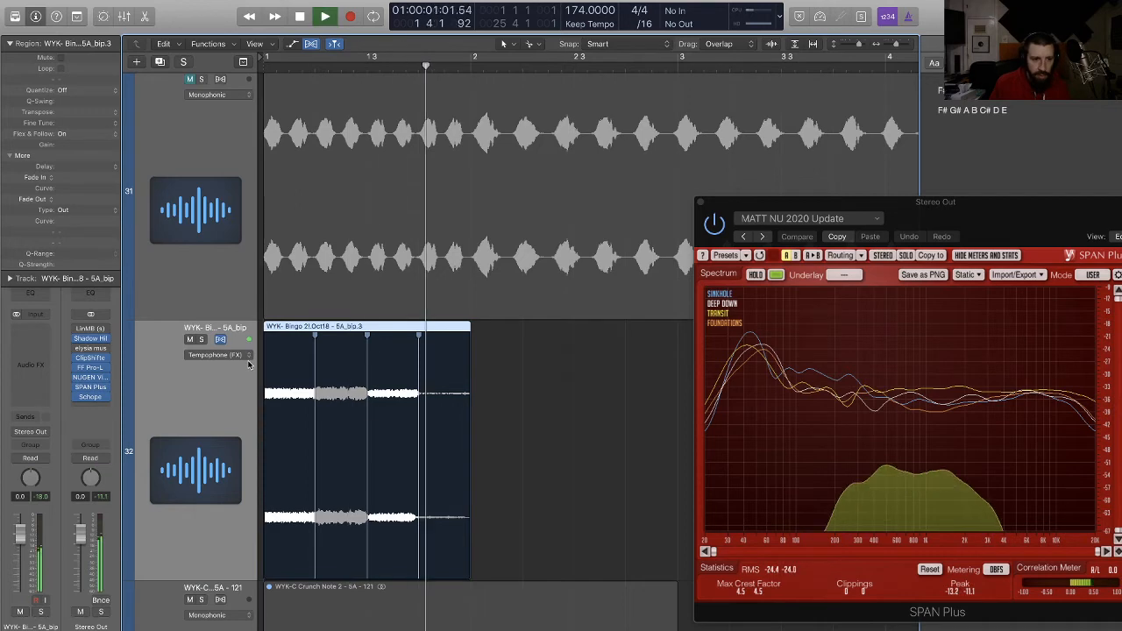
key(space)
Step: Bounce the flexed WYK- Bingo region in place and delete the source region with its track
drag(575, 410, 283, 384)
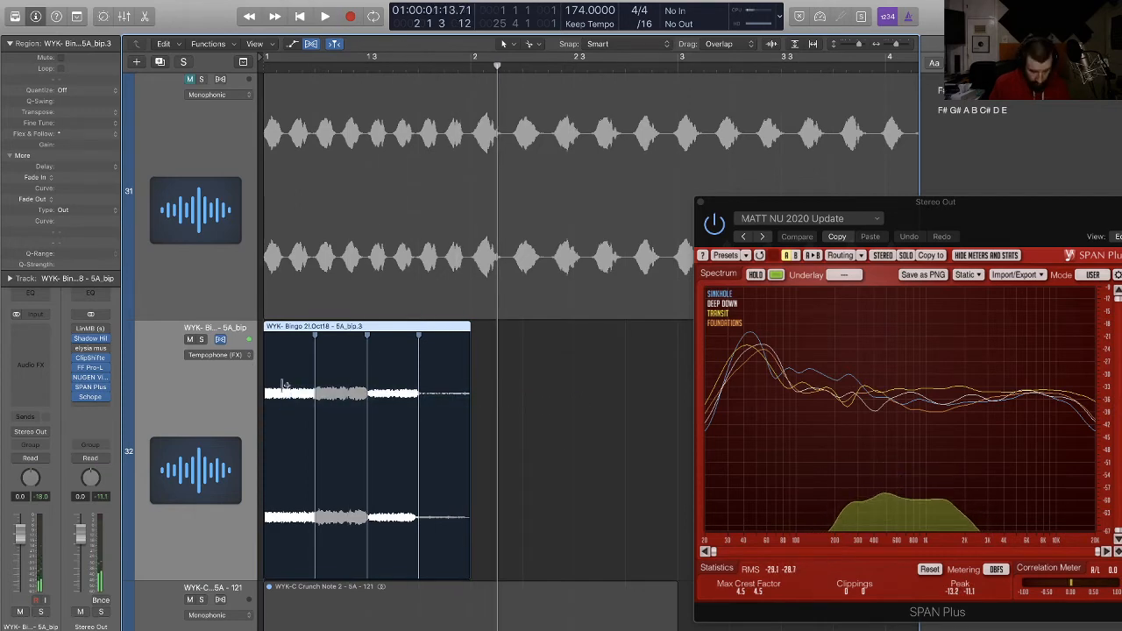
key(ctrl+b)
key(Escape)
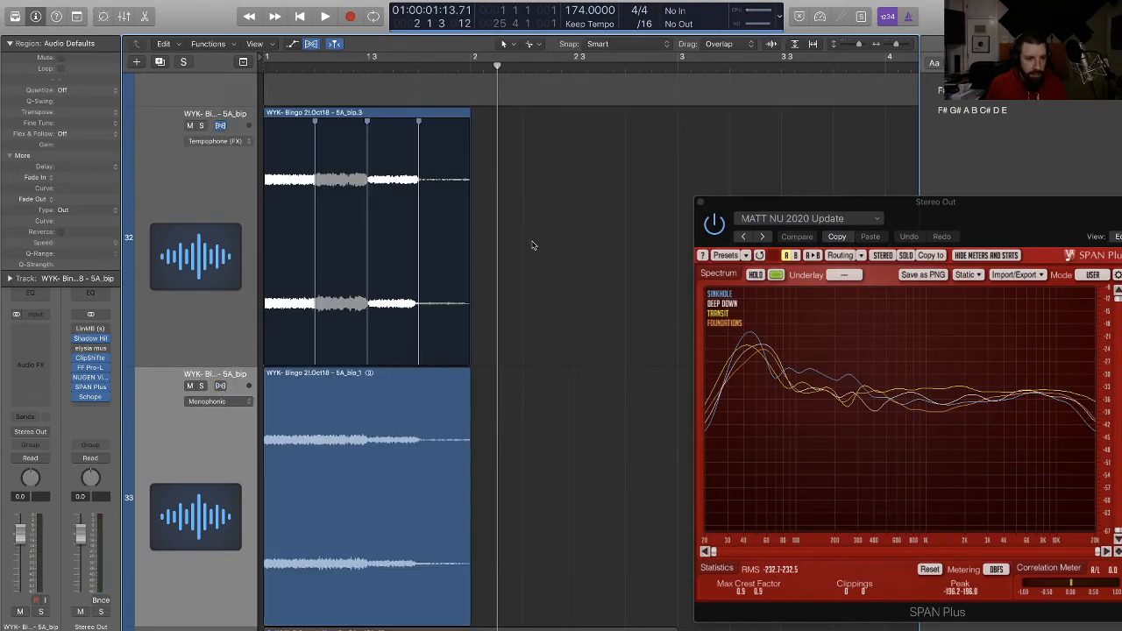
key(BackSpace)
click(205, 176)
key(super+BackSpace)
Step: Split the newly bounced WYK- Bingo region at beats 2 and 3 of bar 1
click(358, 238)
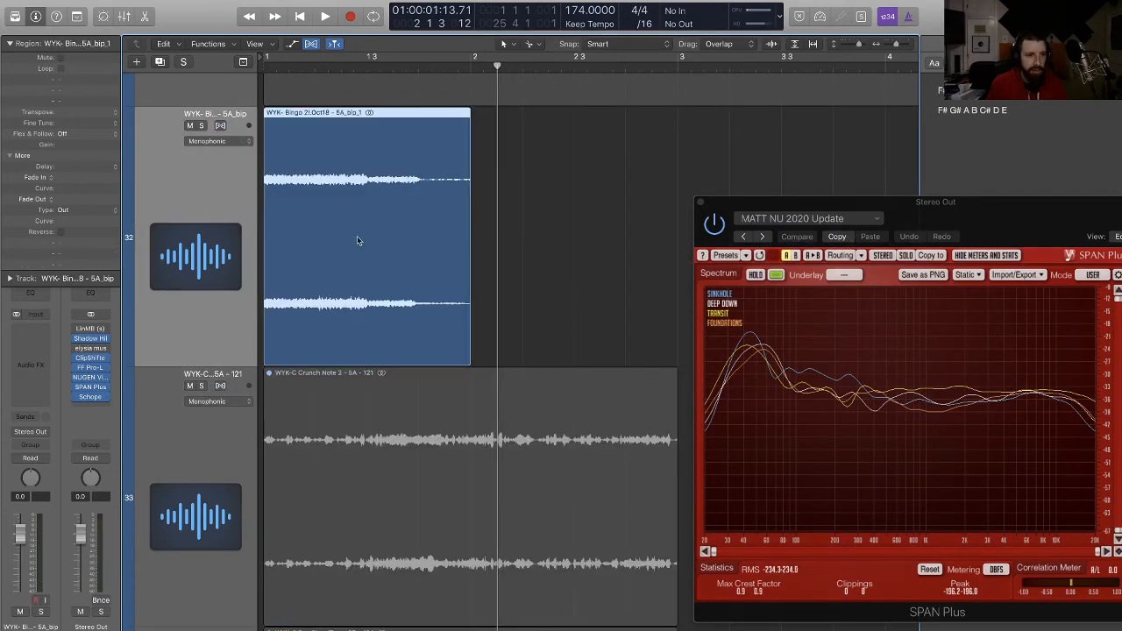
drag(300, 196, 317, 192)
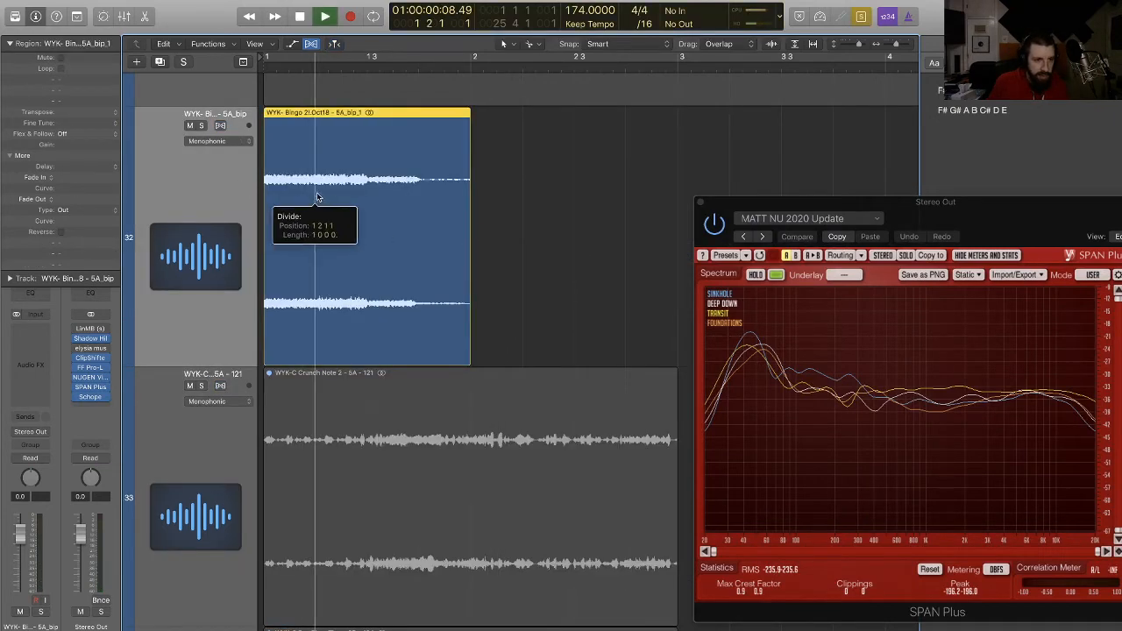
click(366, 201)
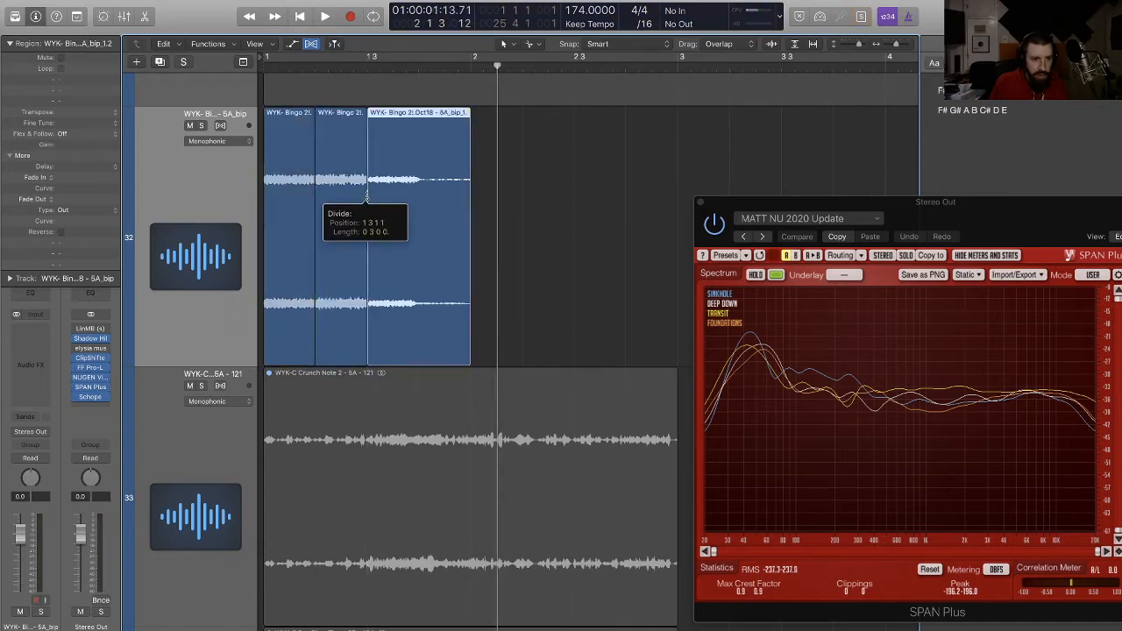
Step: Move the last of the three WYK- Bingo slices to bar 2
key(super+Left)
key(super+Up)
key(super+Up)
key(super+Up)
key(super+Up)
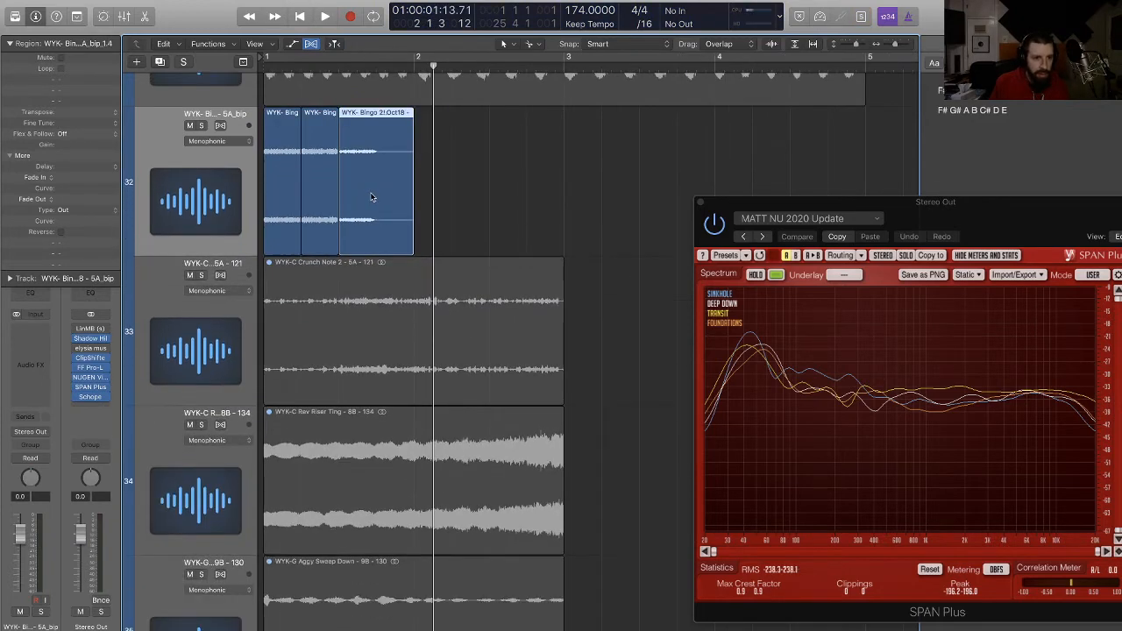
scroll(373, 197, up, 3)
drag(365, 281, 436, 267)
Step: Add an audio track below WYK- Bingo, move the middle slice onto it and loop it up to bar 2
click(208, 248)
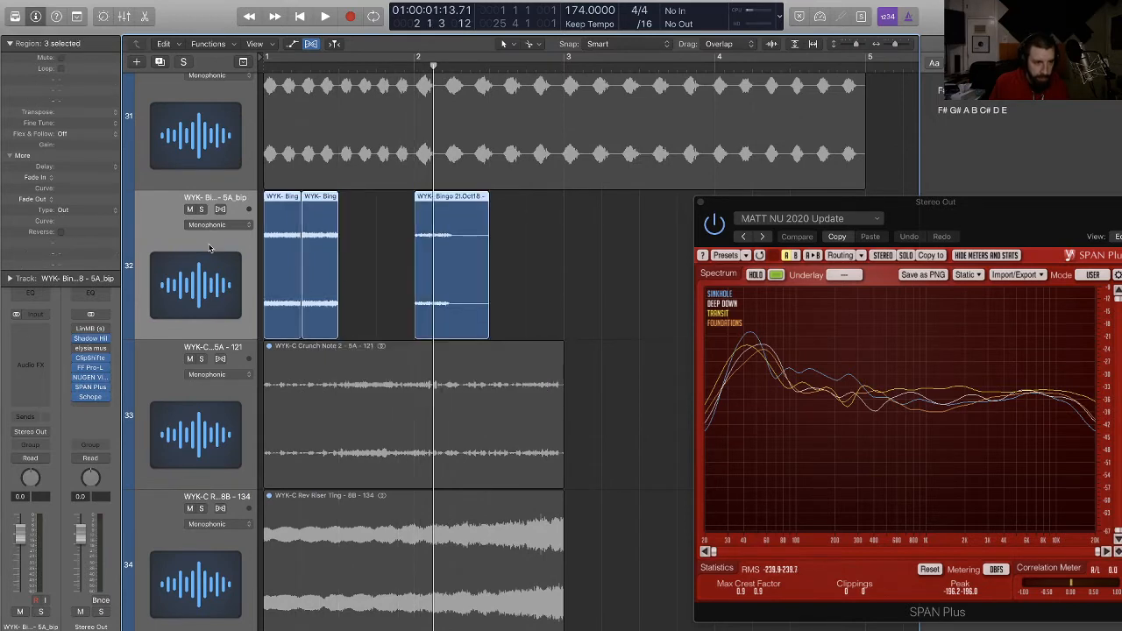
key(super+alt+a)
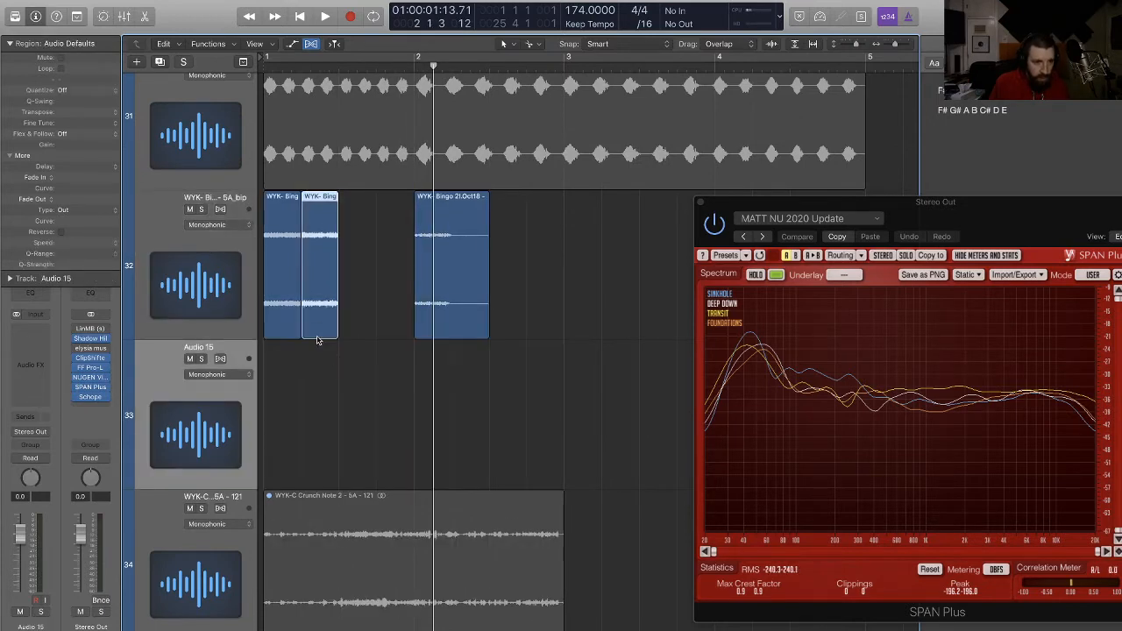
drag(318, 341, 417, 360)
Step: Give all three WYK- Bingo slices short fades and audition the rearranged sequence from the start
drag(556, 399, 263, 195)
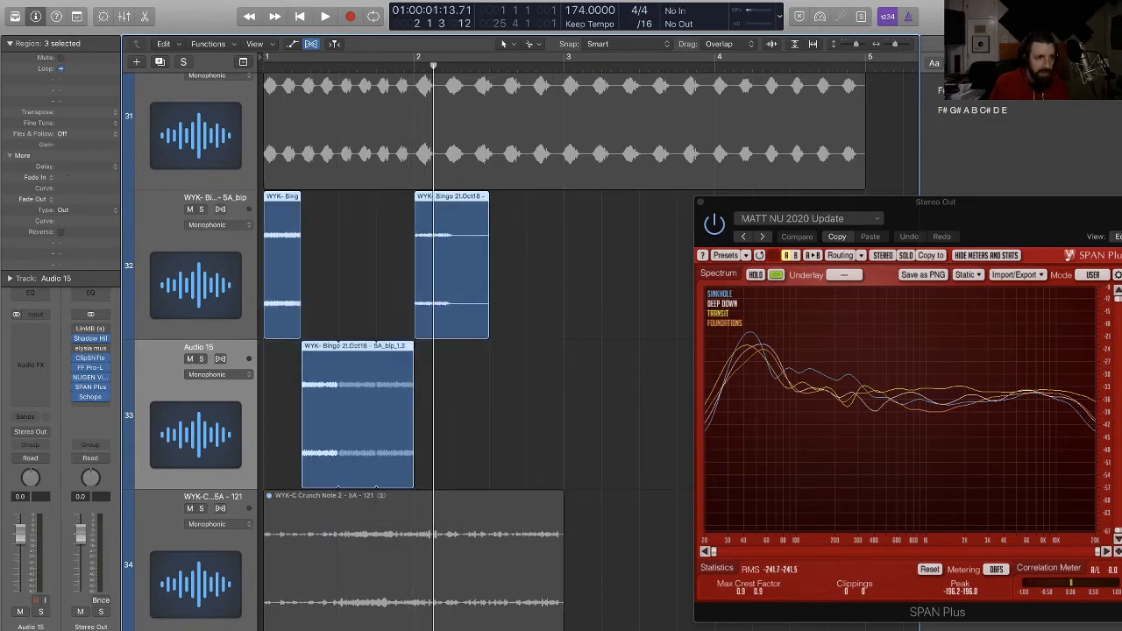
click(506, 438)
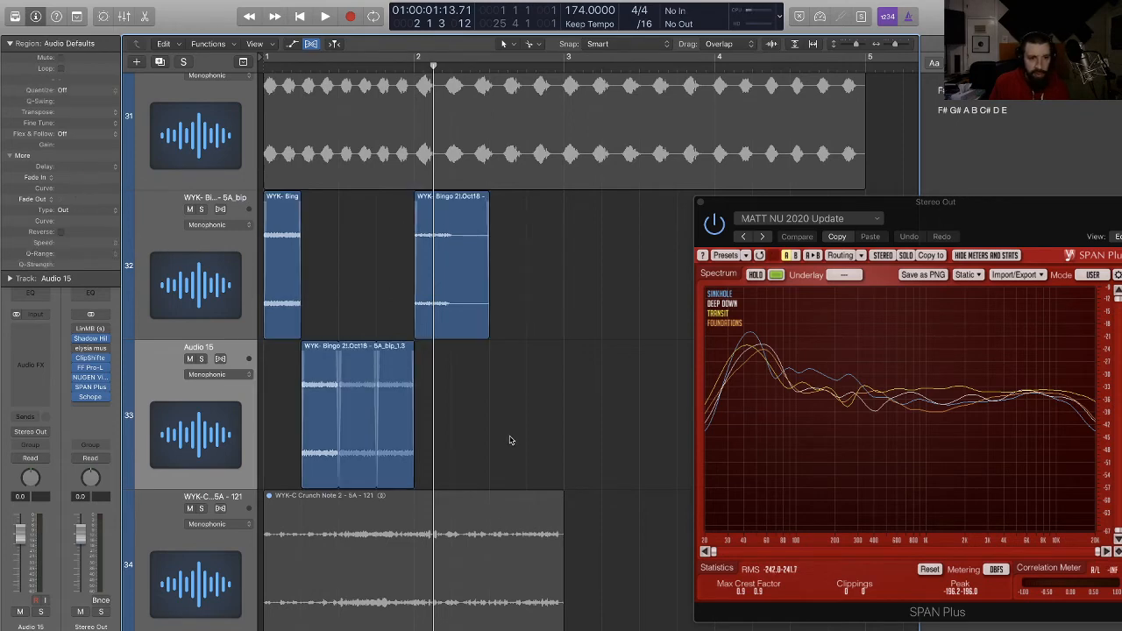
key(space)
key(Return)
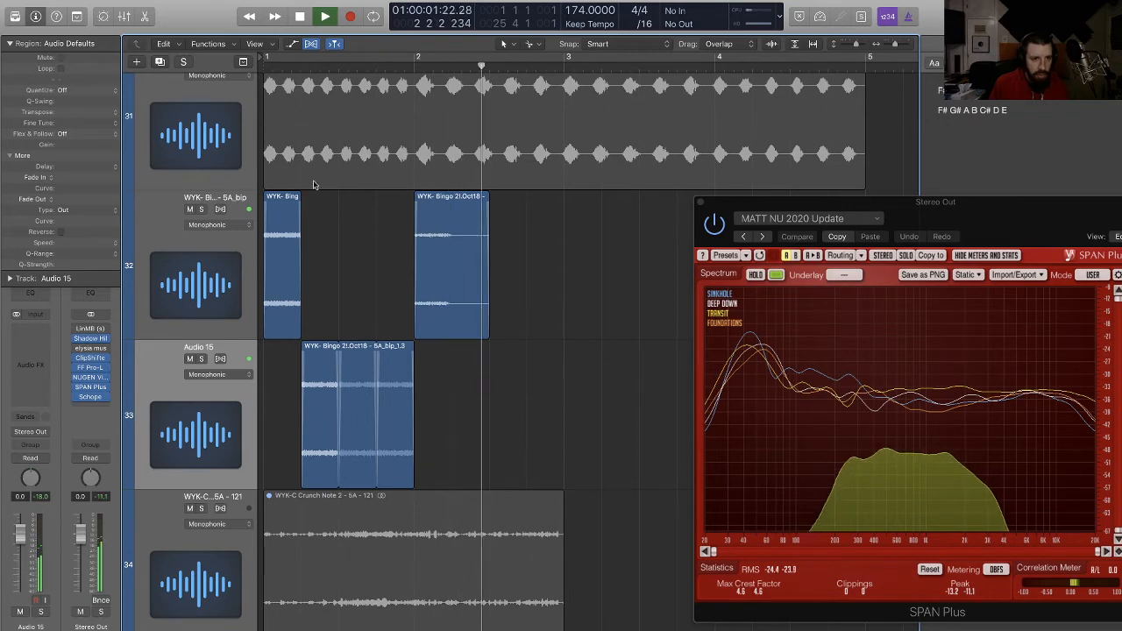
key(space)
Step: Set the cycle range from bar 1 to bar 3 around the rearranged slices
click(294, 57)
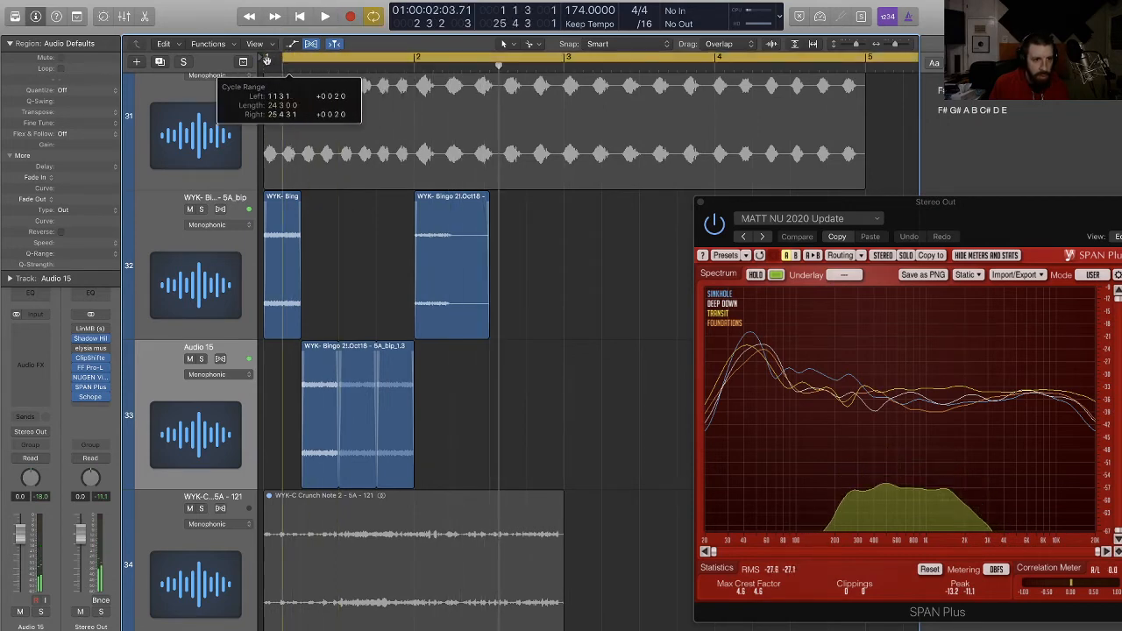
drag(268, 57, 568, 85)
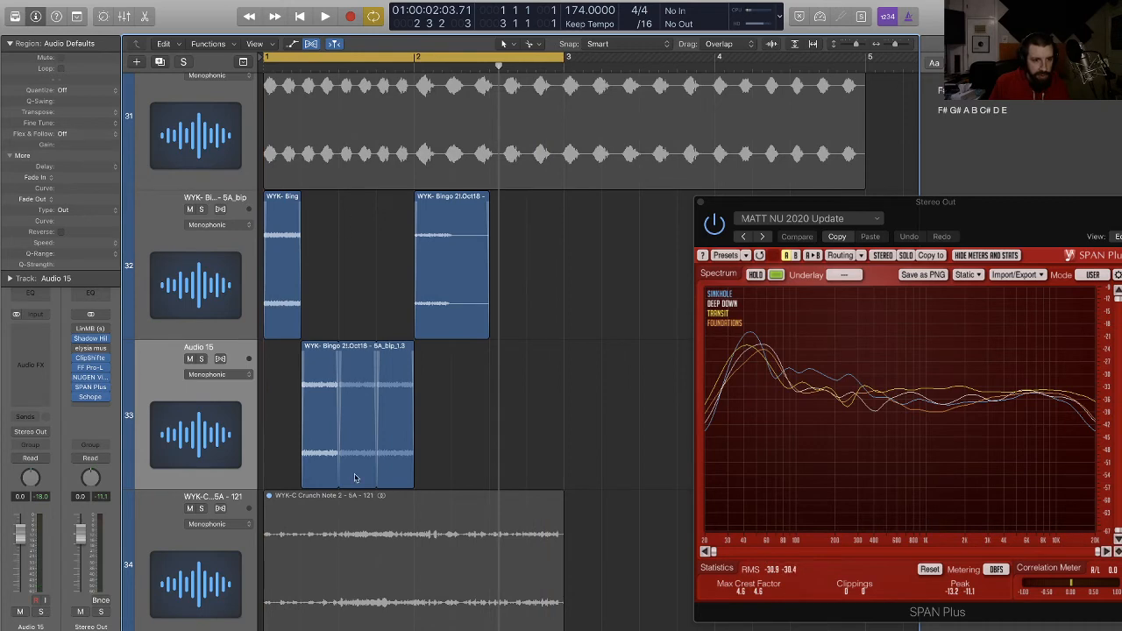
Step: Halve the length of the looped middle slice on the Audio 15 track and audition the faster repeats
drag(335, 477, 318, 482)
key(space)
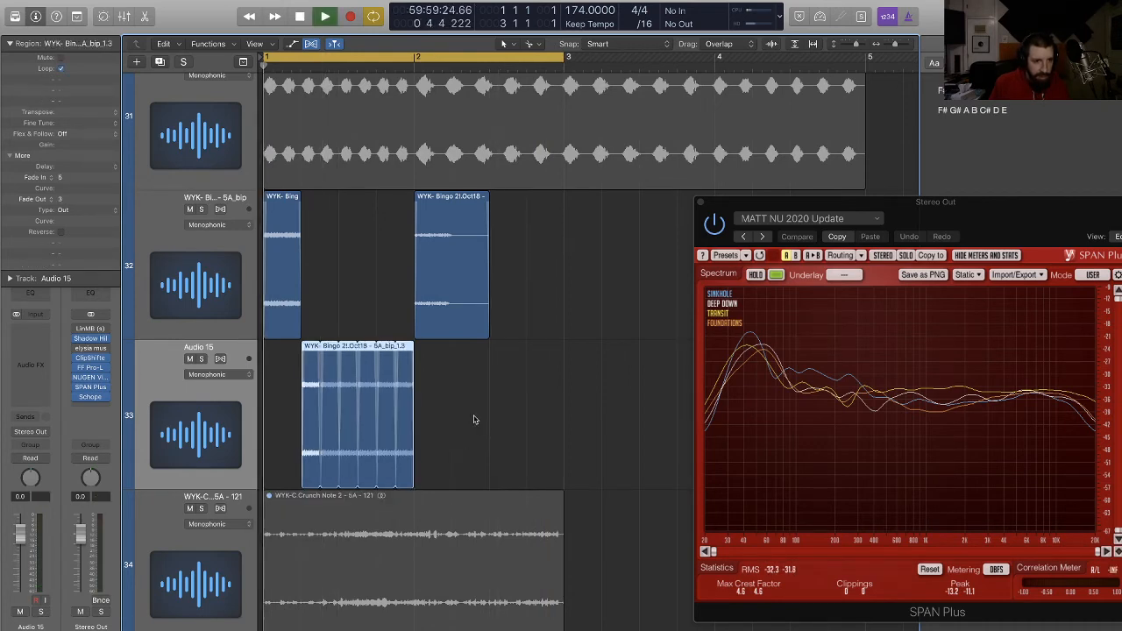
click(476, 419)
key(space)
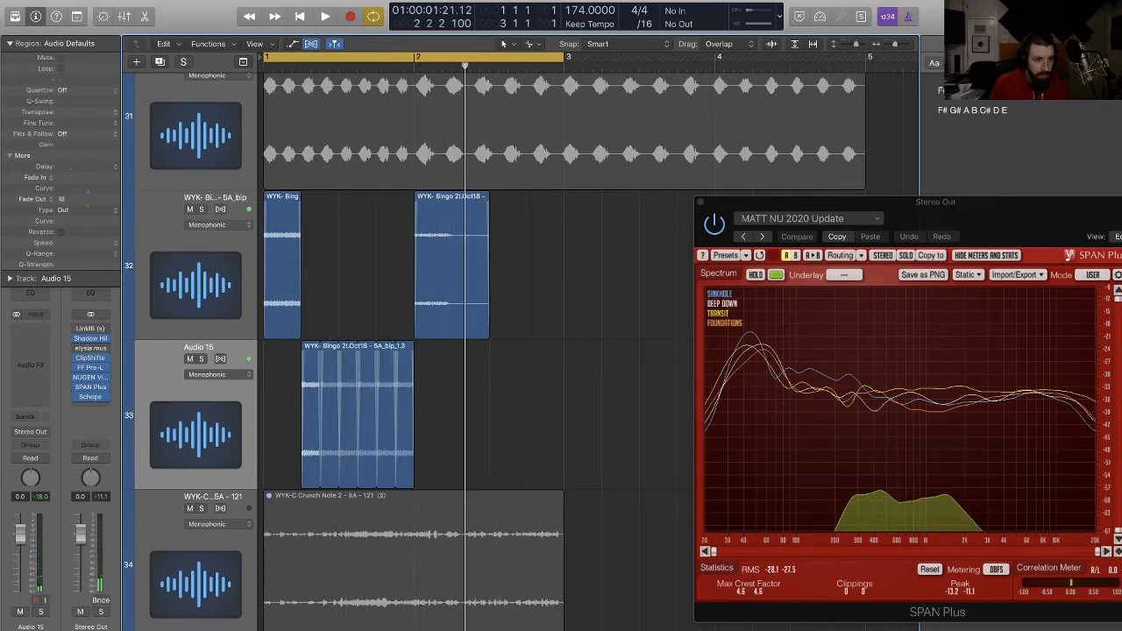
Step: Set the looped slice's fade-out to 54 and audition the sequence
drag(532, 420, 249, 389)
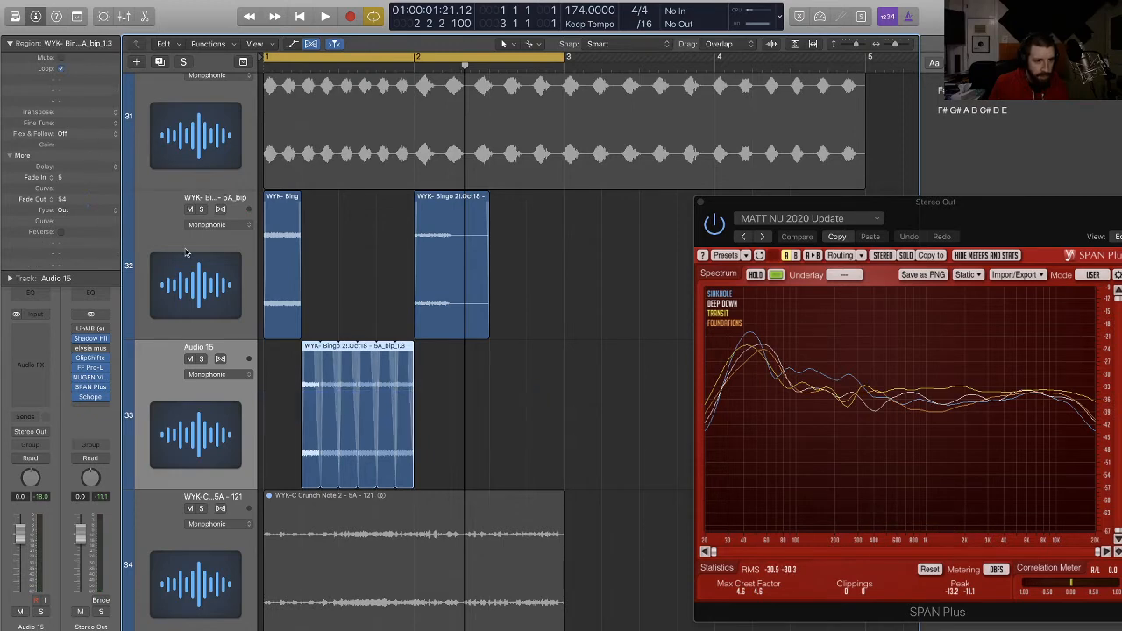
key(space)
click(496, 423)
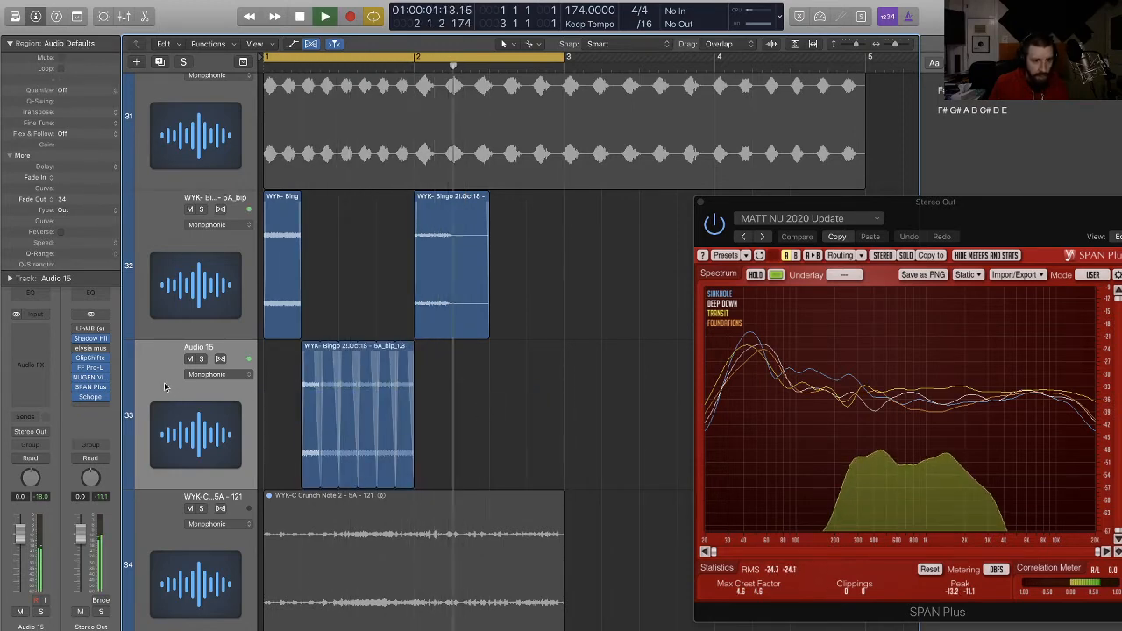
Step: Insert a stereo FilterFreak on the Audio 15 track, load its 1bar filter down setting and audition it
click(164, 386)
click(29, 349)
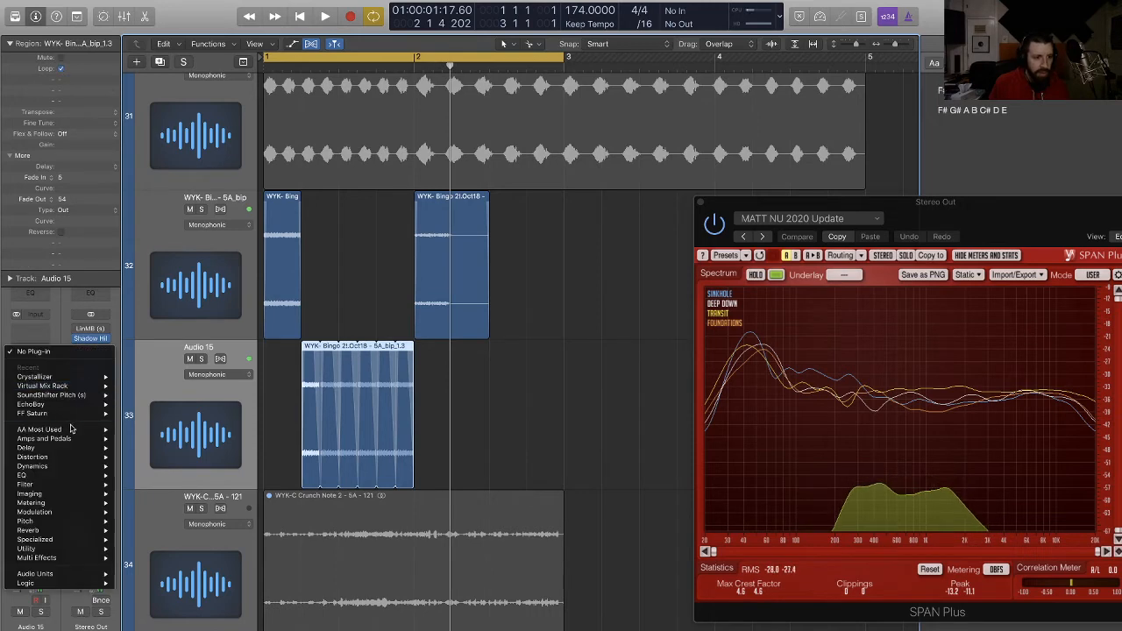
mouse_move(72, 429)
mouse_move(208, 517)
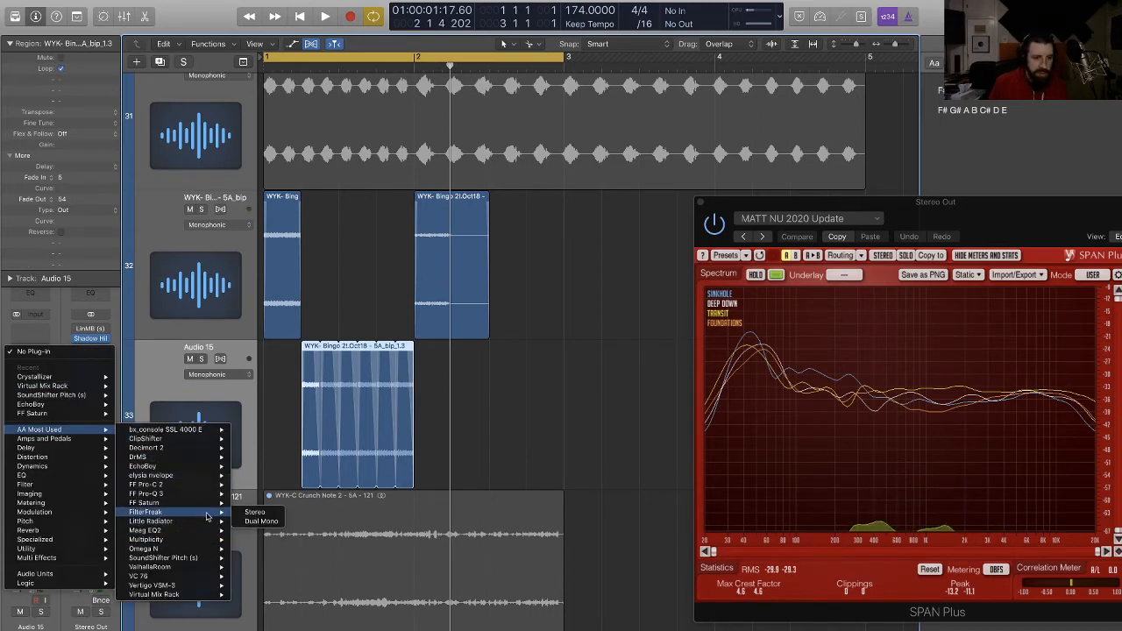
click(253, 513)
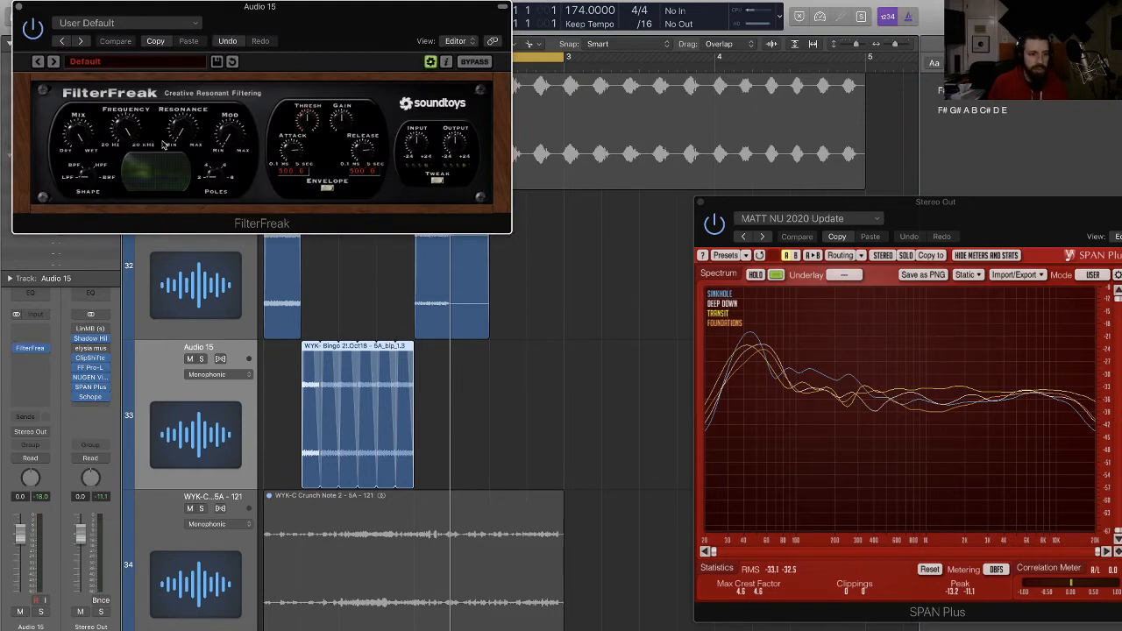
click(137, 23)
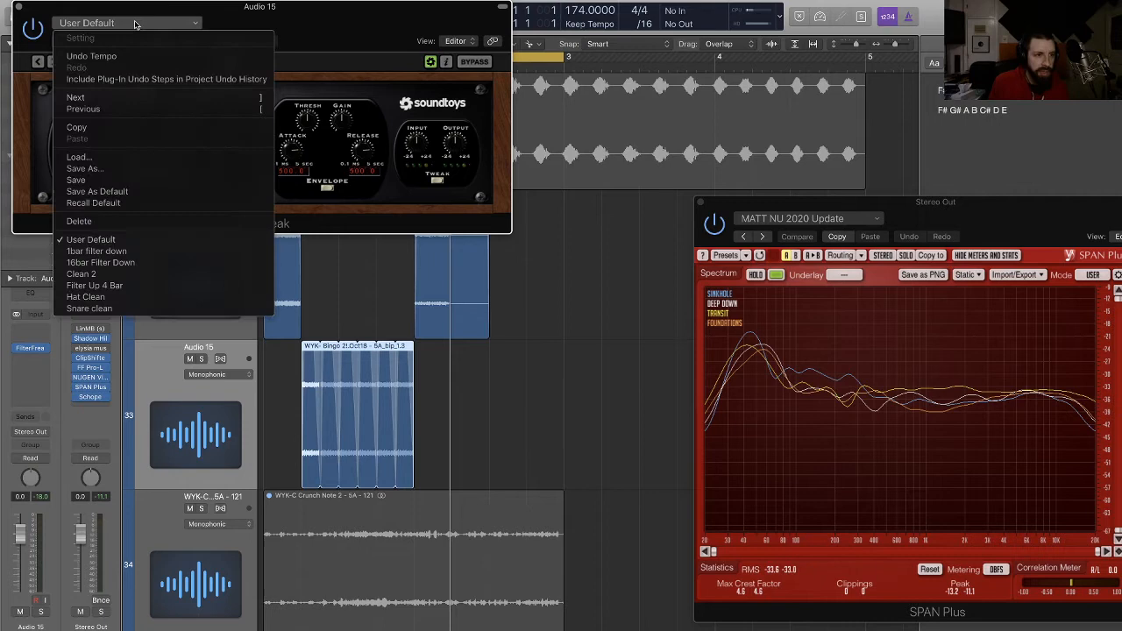
click(127, 251)
key(space)
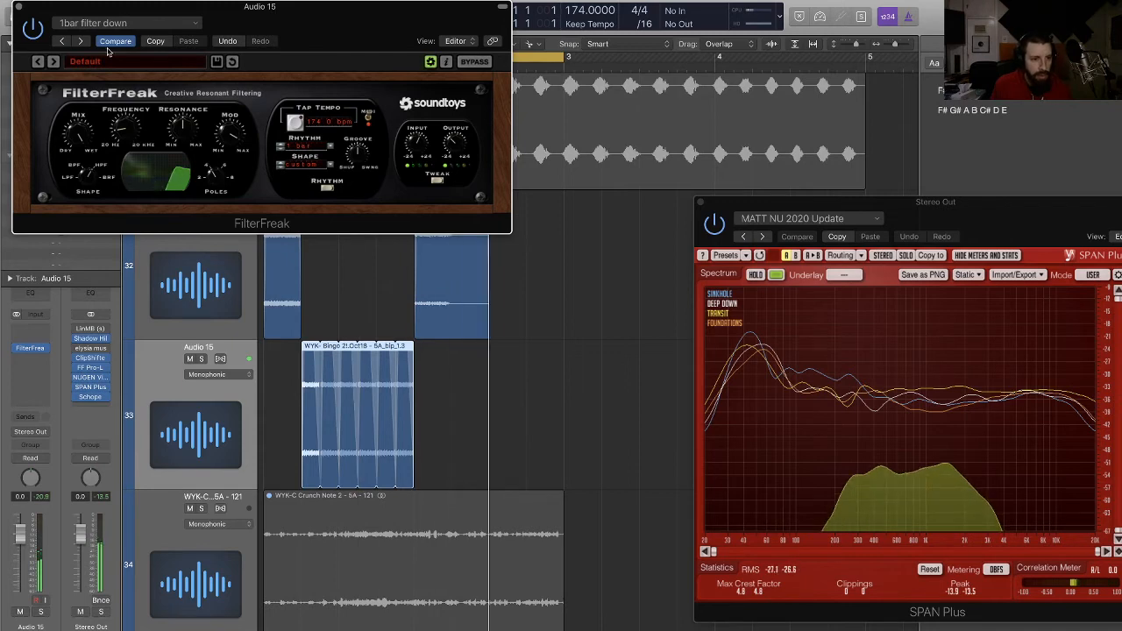
Step: Try the bar 2 slice on the Audio 15 track, audition it and return it to the WYK- Bingo track
click(456, 376)
drag(454, 329, 453, 388)
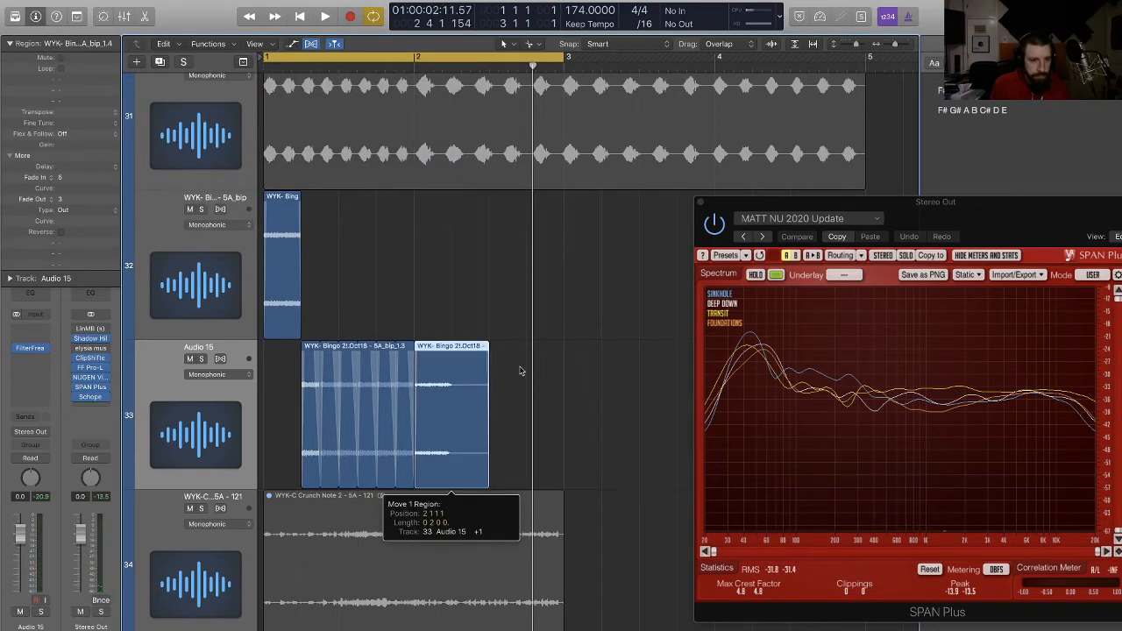
key(space)
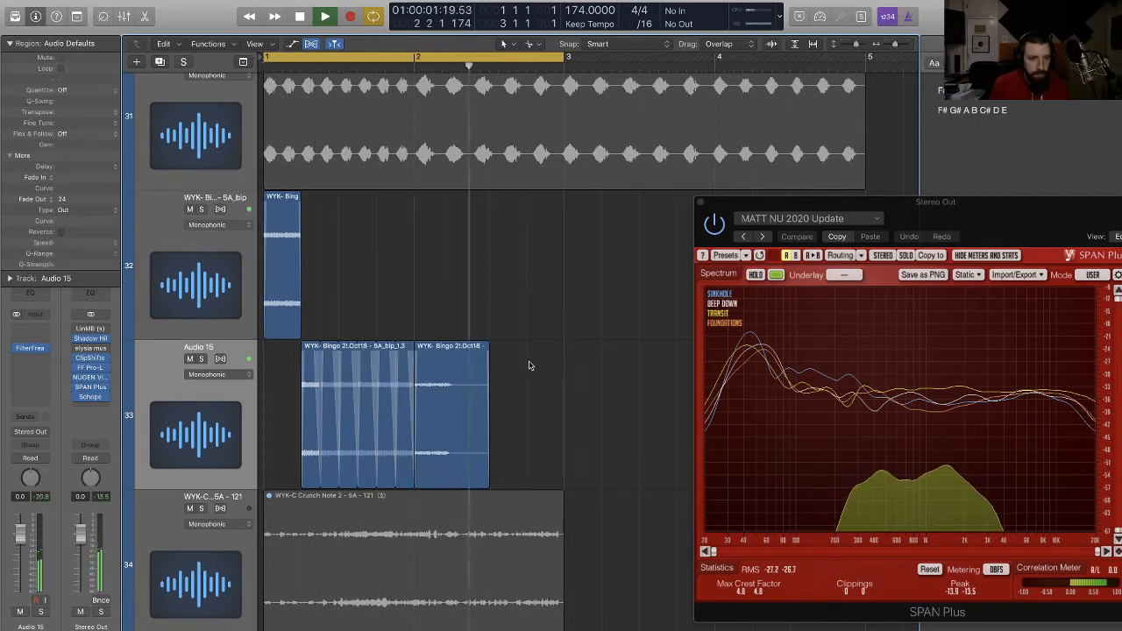
key(space)
drag(451, 404, 450, 306)
Step: Duplicate the Audio 15 track with its FilterFreak and move the last slice onto the new track at bar 2
click(212, 238)
click(222, 389)
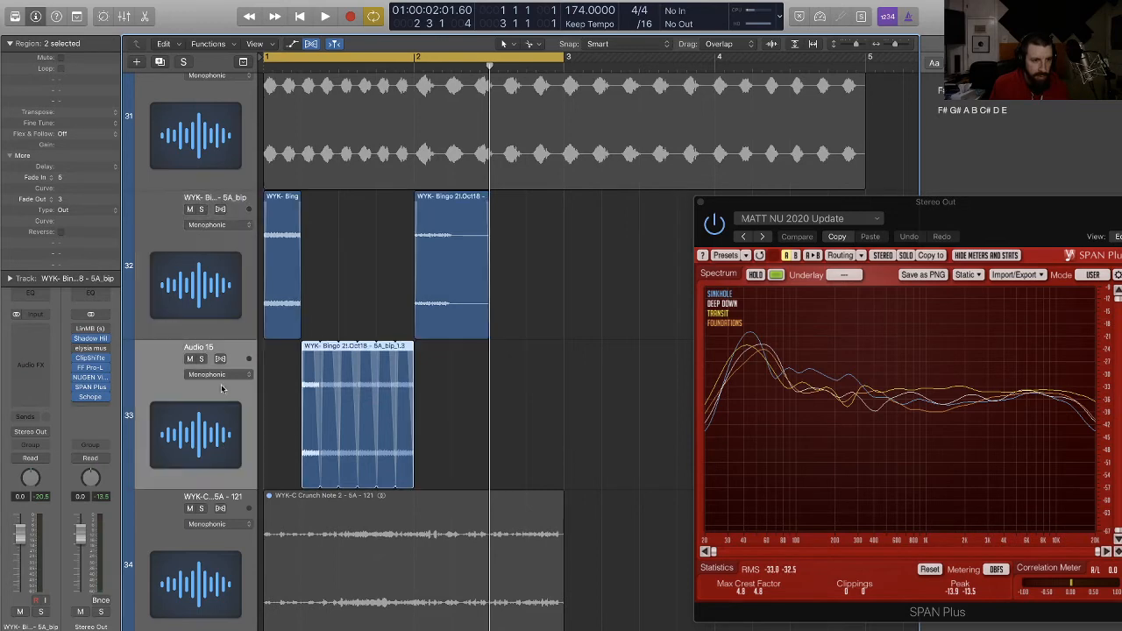
key(super+d)
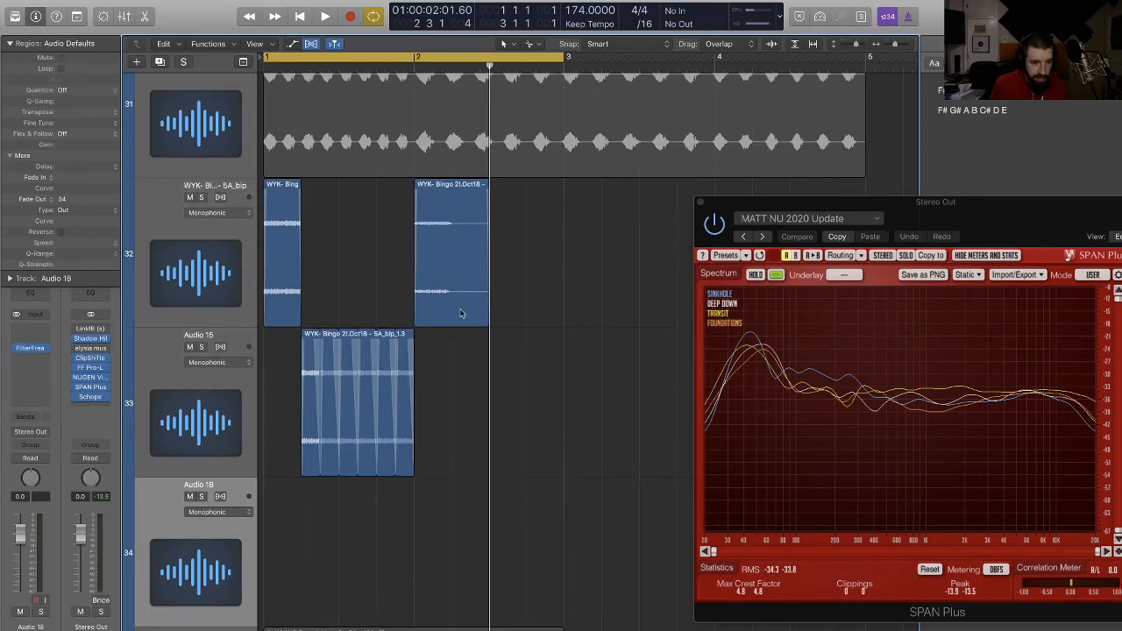
drag(460, 313, 458, 521)
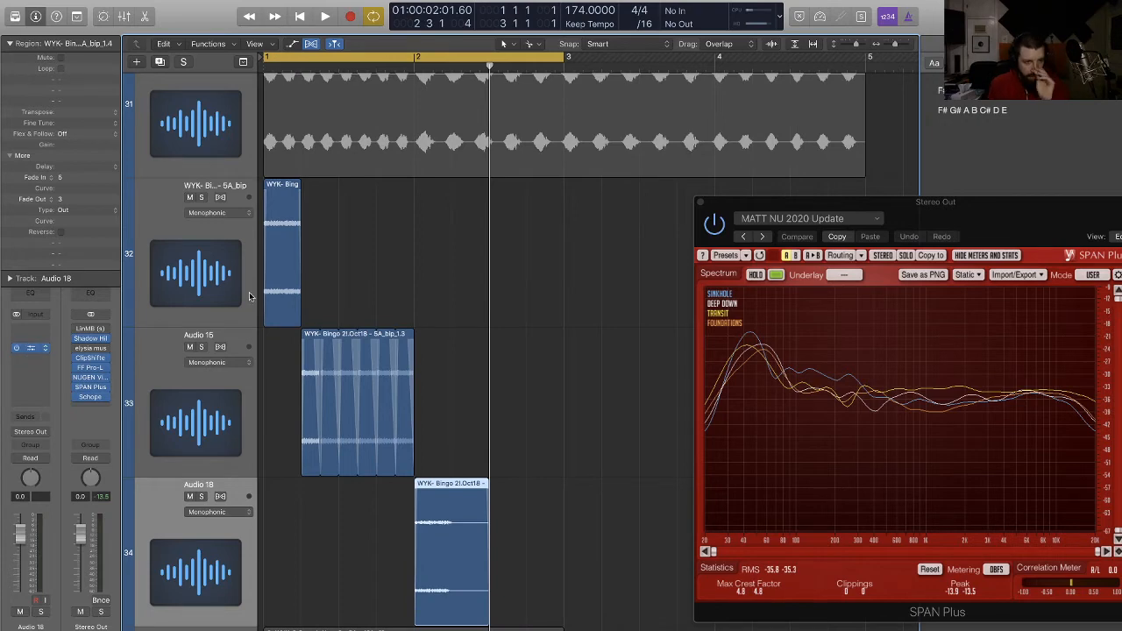
Step: Load FilterFreak's Vocal Tweaker preset from Freak-Q on the new track, raise its input level during playback and close the plug-in
click(125, 63)
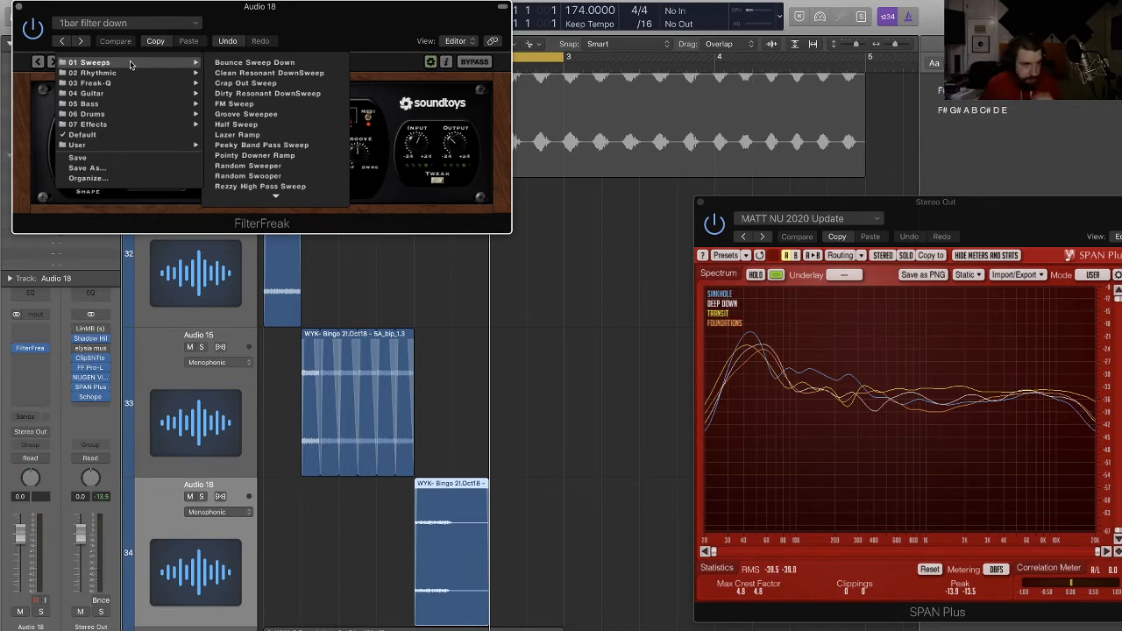
mouse_move(134, 84)
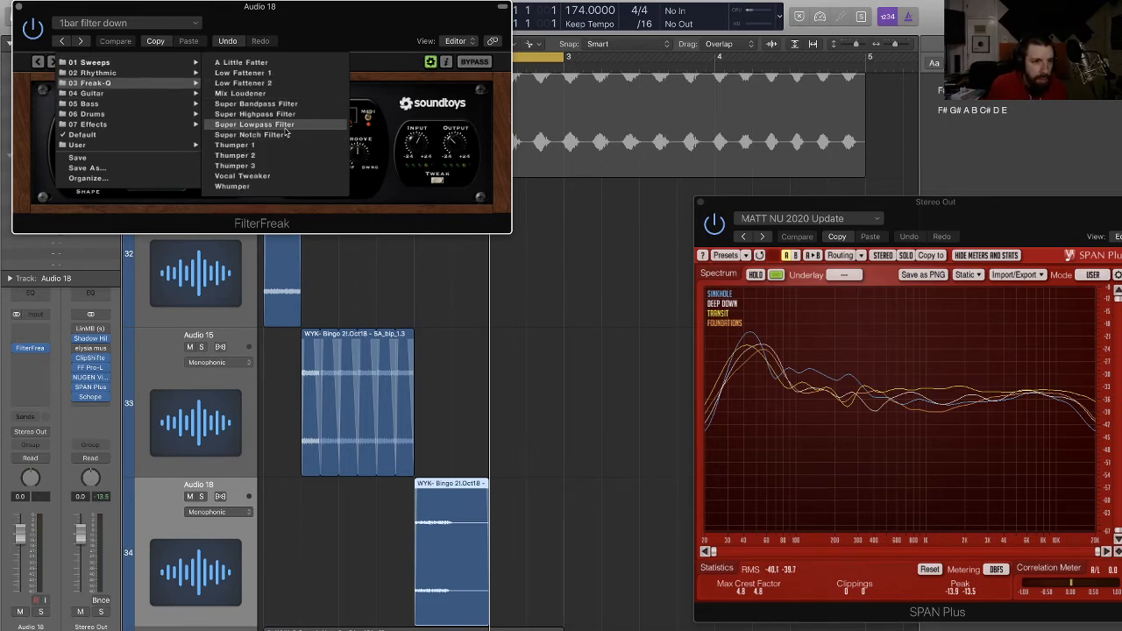
click(272, 180)
key(space)
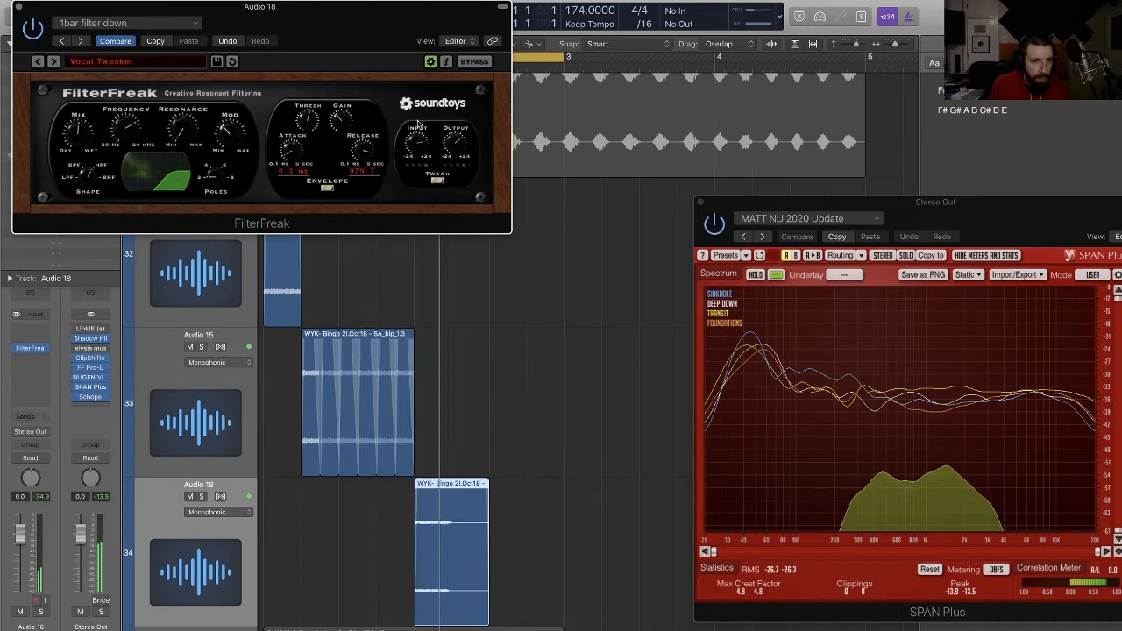
drag(417, 144, 419, 125)
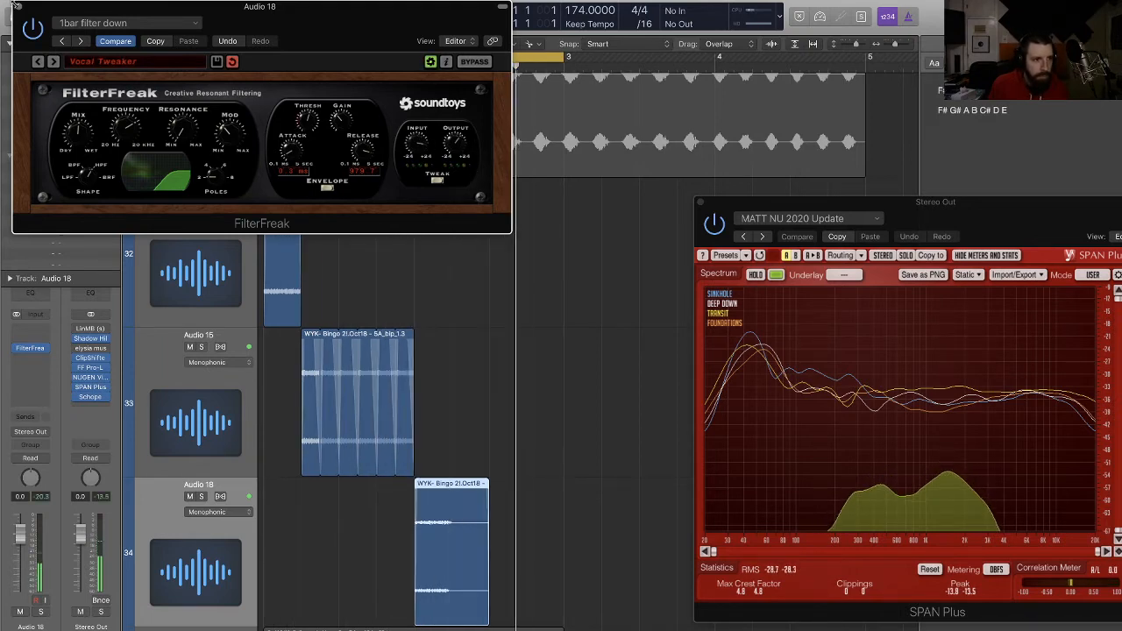
key(super+w)
Step: Try the first slice on the Audio 18 track at bar 1, audition it and return it to the WYK- Bingo track
key(super+Up)
key(super+Up)
key(super+Up)
key(super+Up)
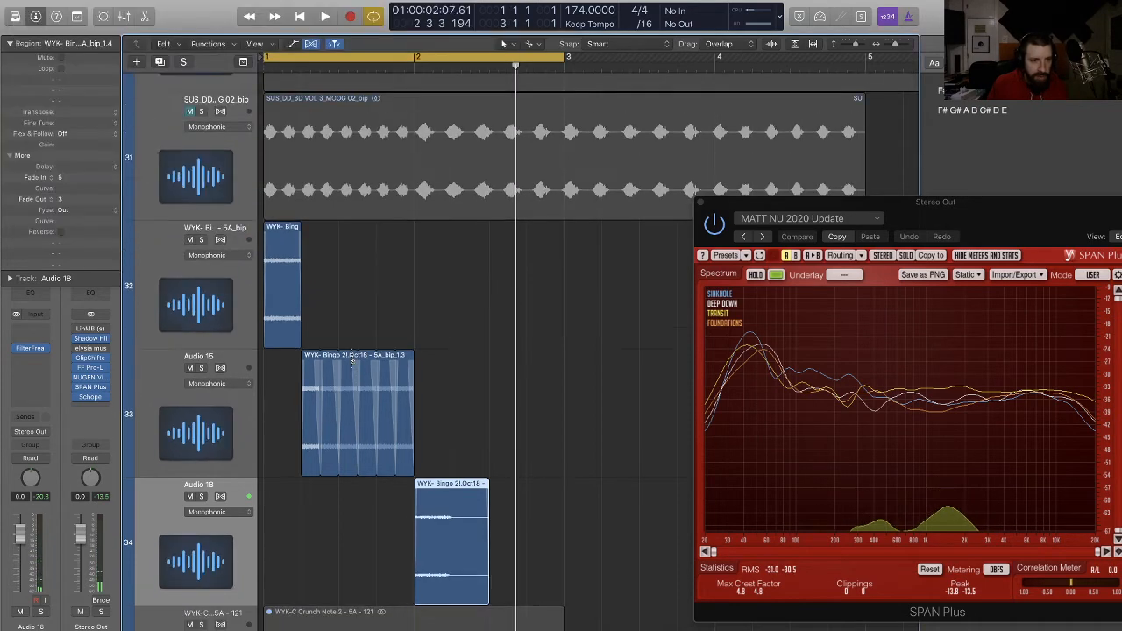
click(321, 336)
drag(296, 347, 279, 510)
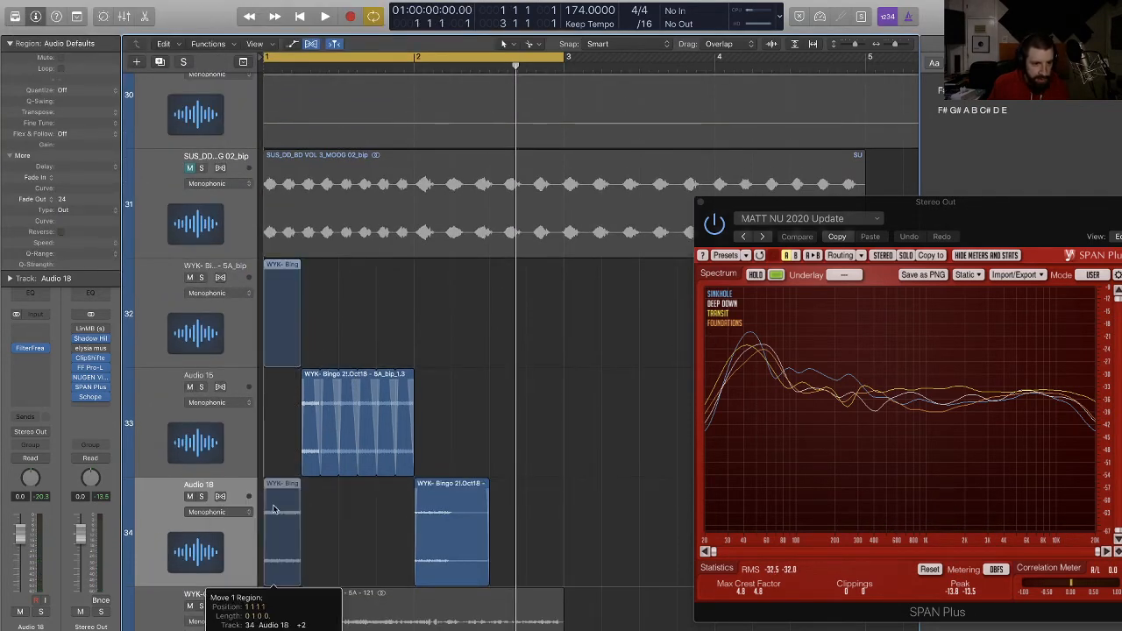
key(space)
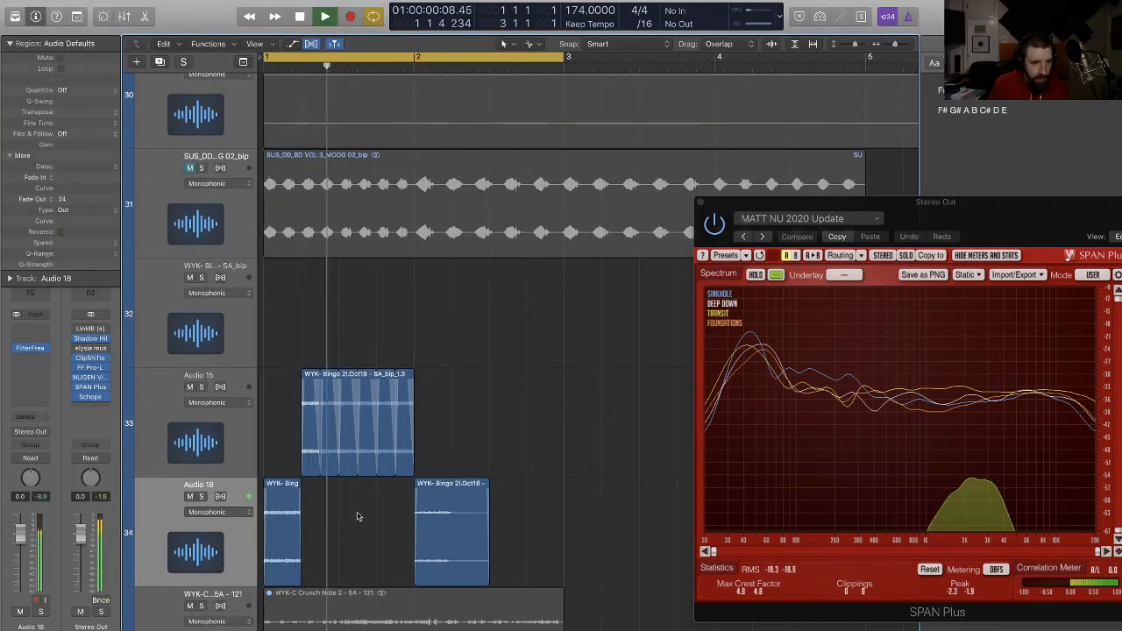
drag(282, 515, 282, 313)
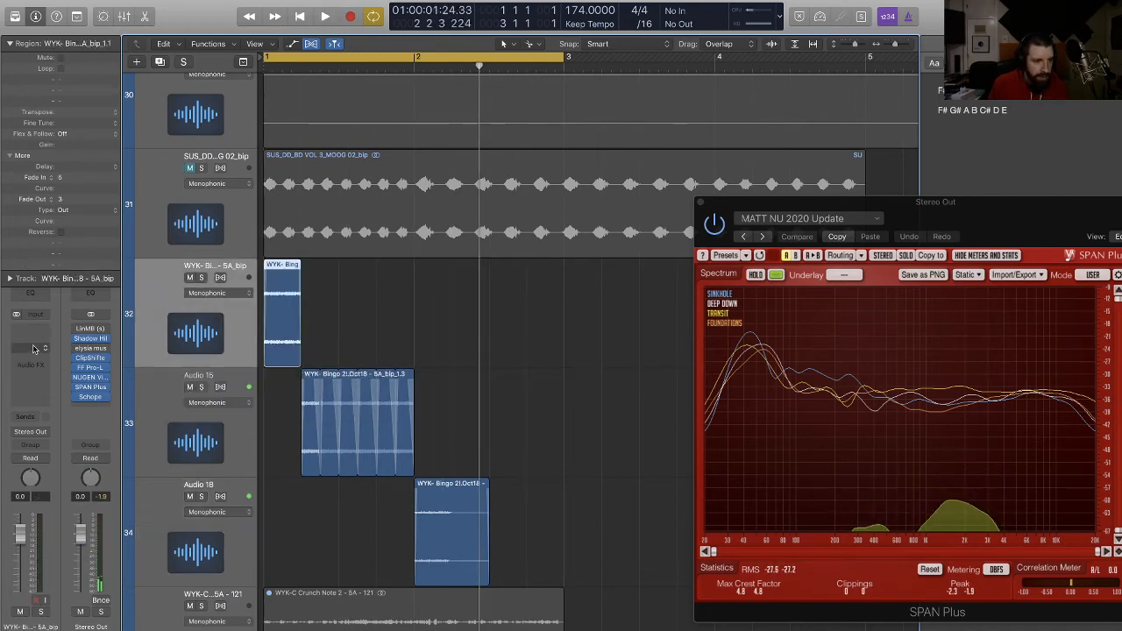
Step: Insert FilterFreak on the WYK- Bingo track and load the Flange Filter preset from its Effects presets
click(34, 349)
mouse_move(68, 378)
click(142, 378)
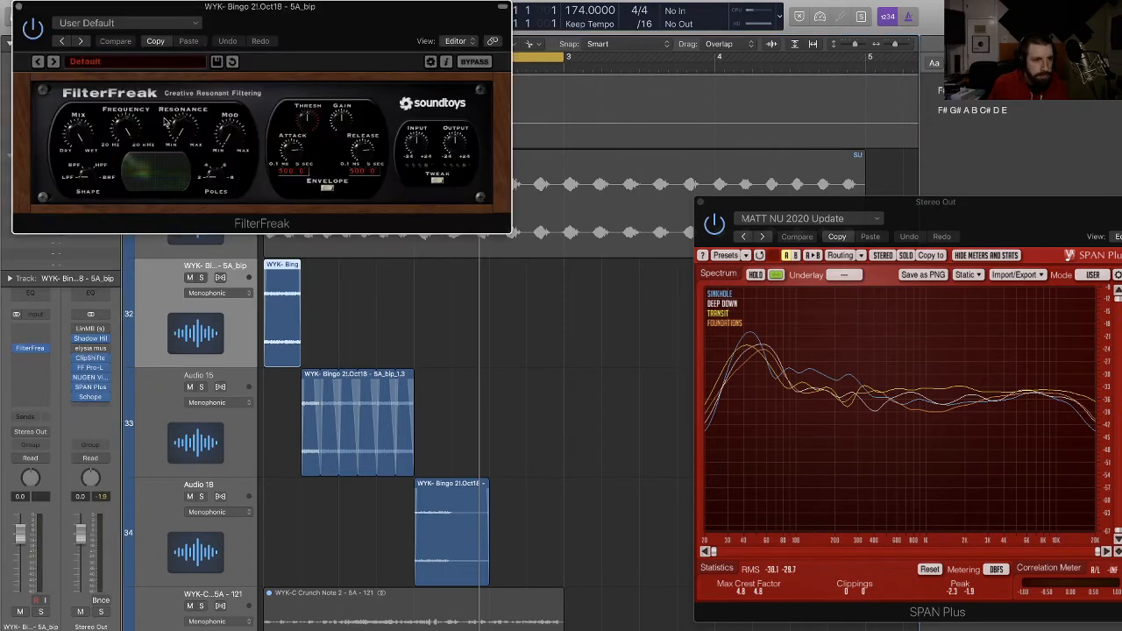
click(123, 23)
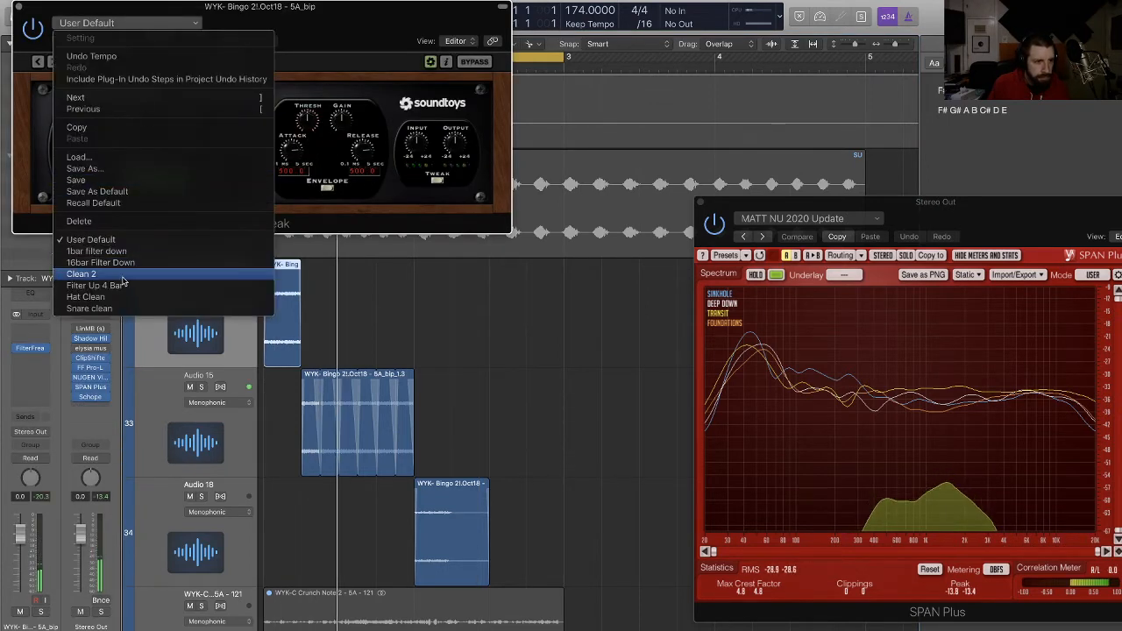
click(380, 84)
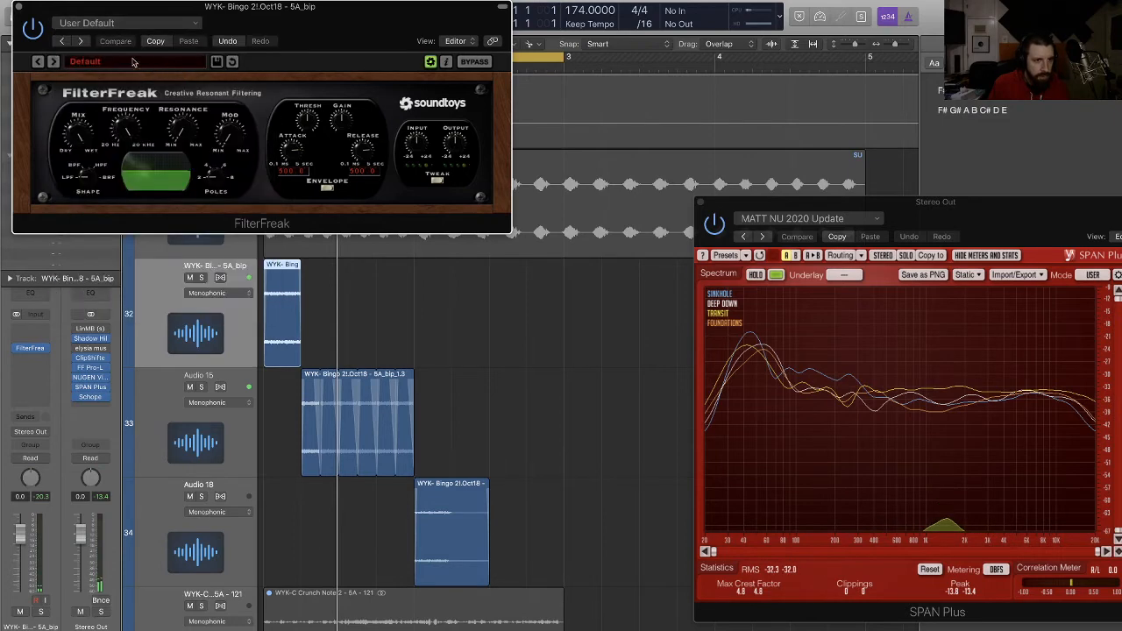
click(110, 62)
mouse_move(138, 130)
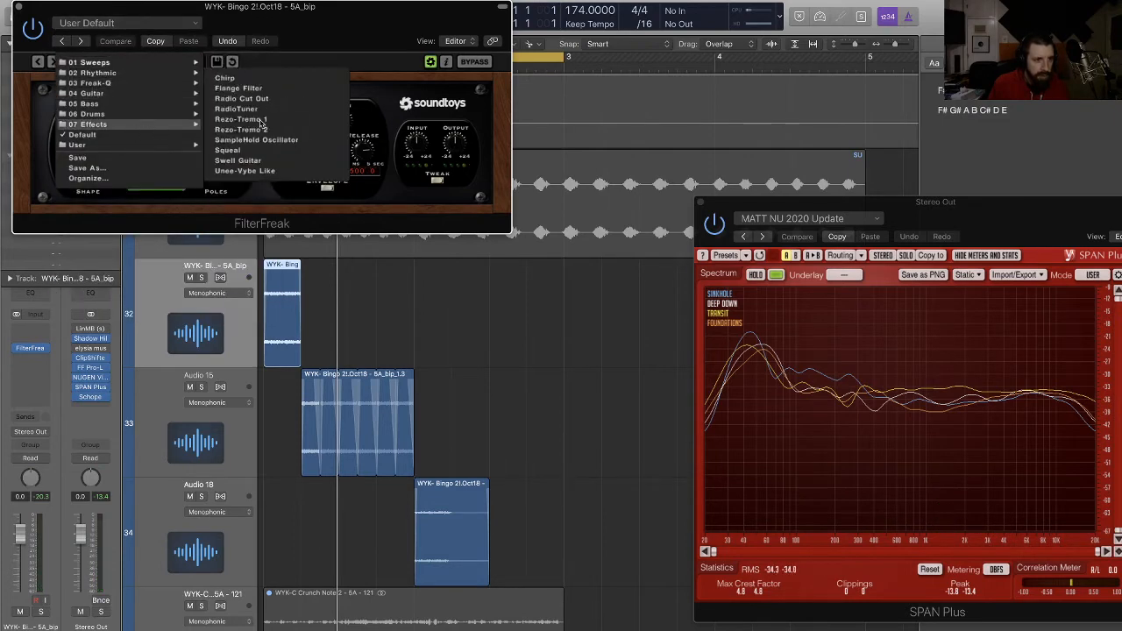
click(261, 90)
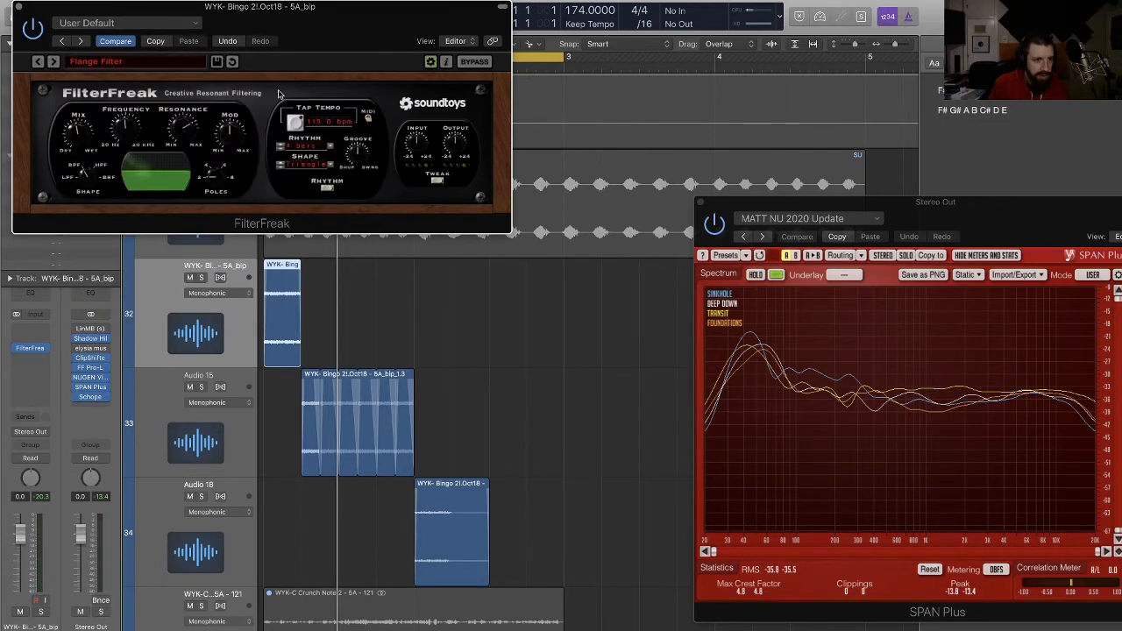
Step: Tune the Flange Filter during playback, lowering its frequency to about 463 Hz, and close the plug-in
key(space)
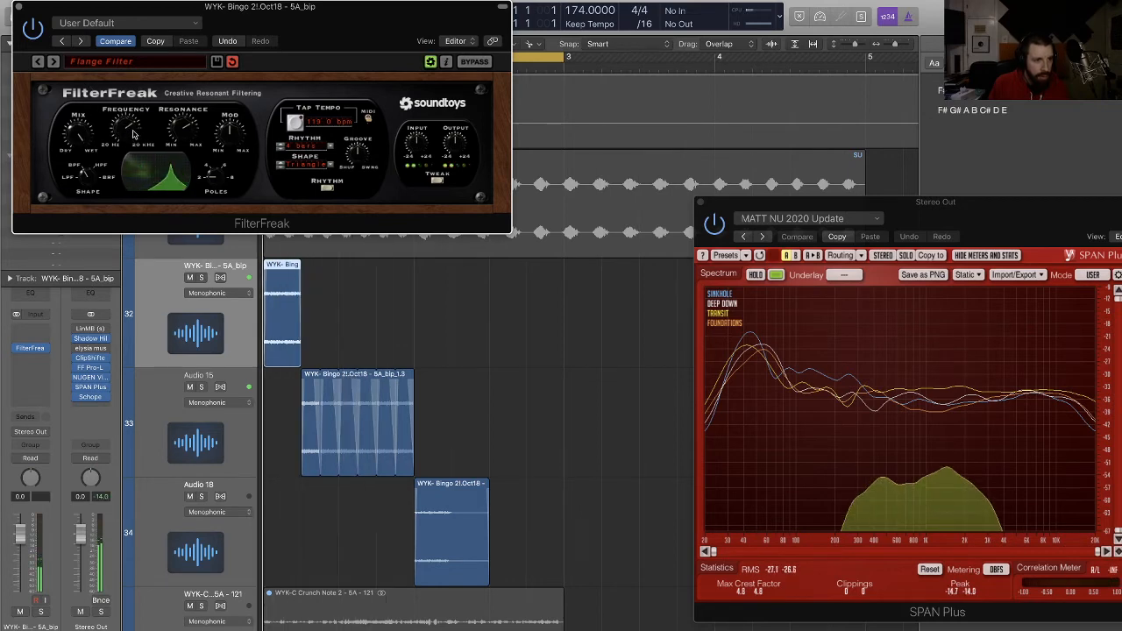
drag(133, 134, 192, 118)
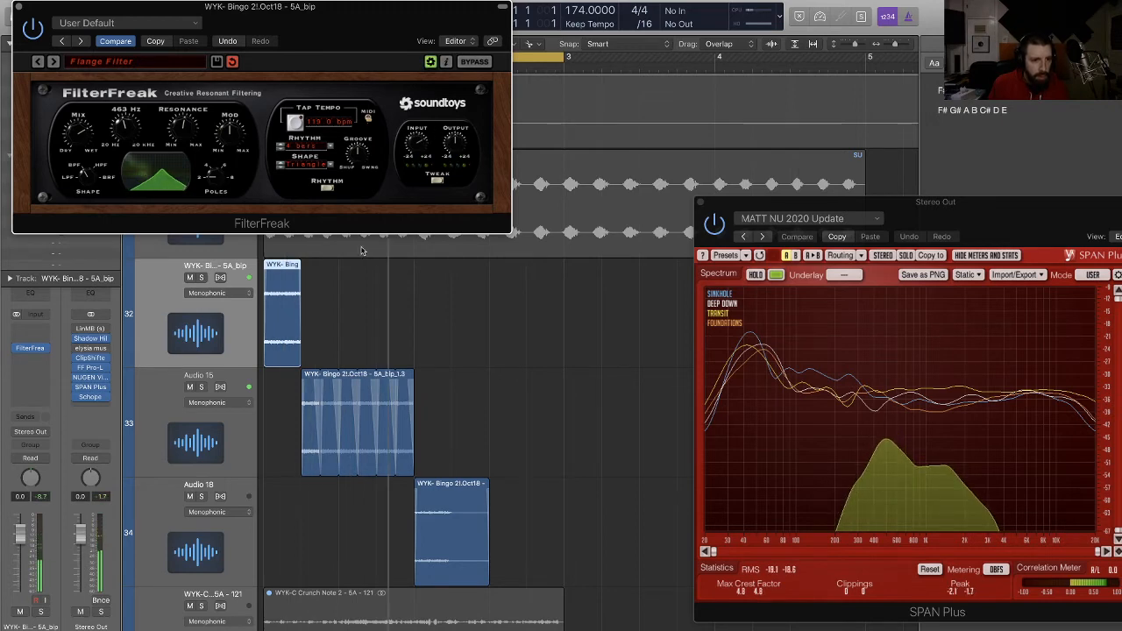
key(super+w)
Step: Set the first slice's fade-out to 150 and audition the three-slice sequence
click(313, 300)
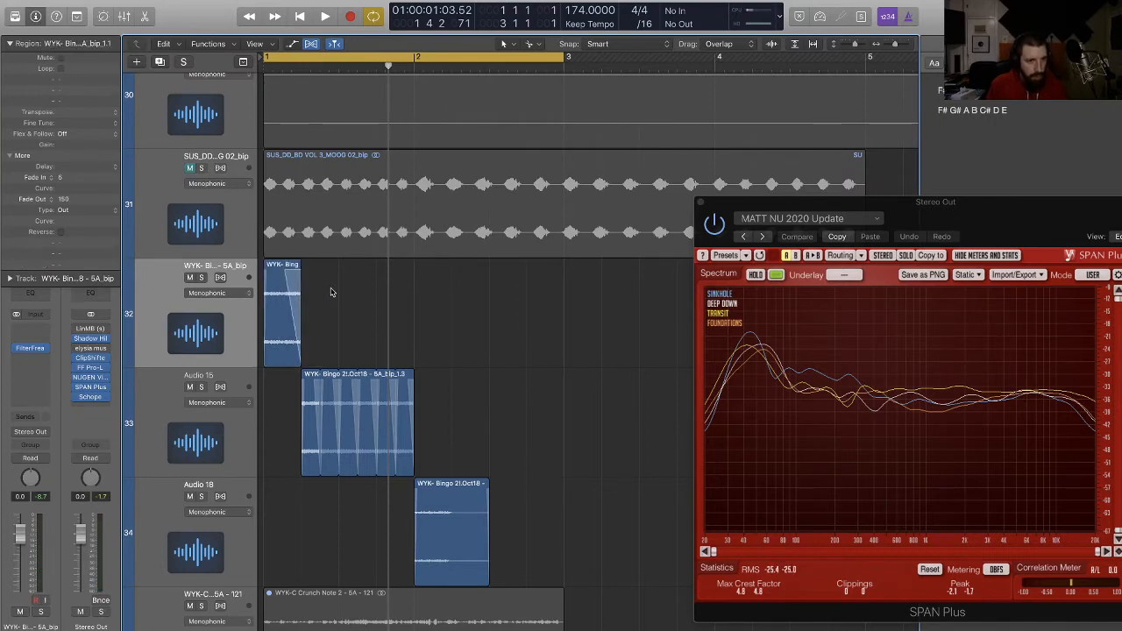
key(space)
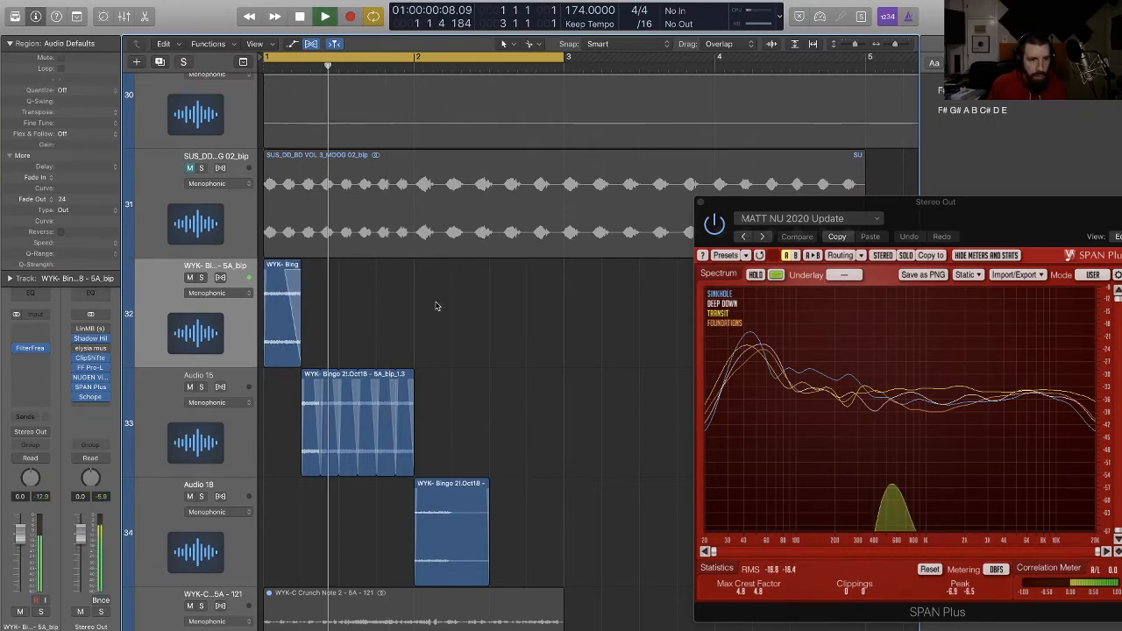
key(super+Up)
key(super+Up)
key(super+Up)
key(super+Up)
key(space)
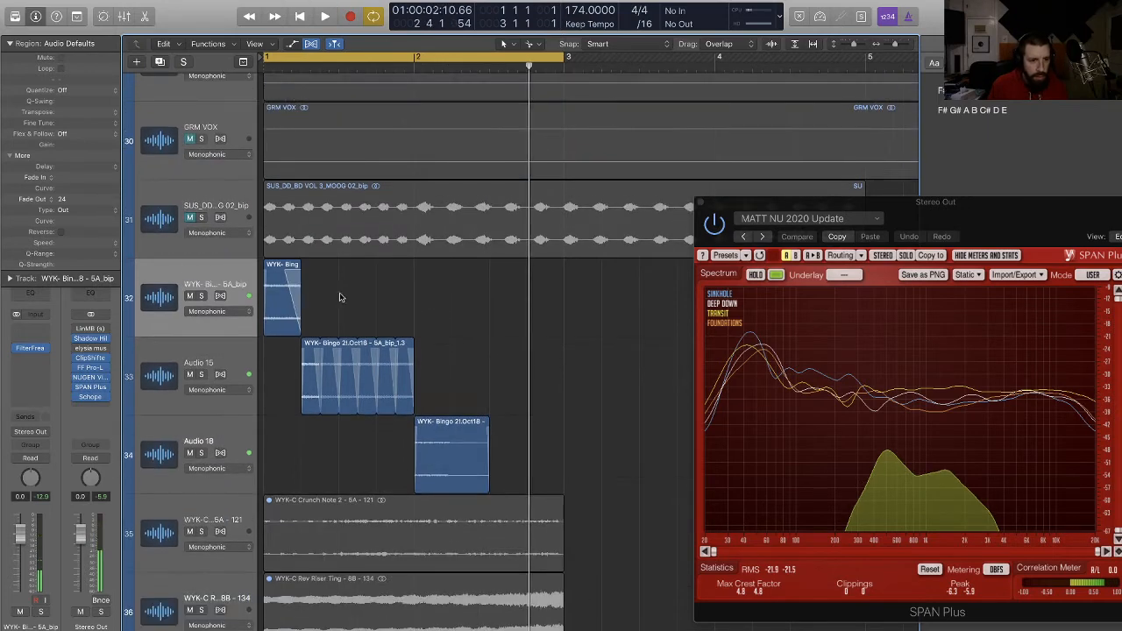
Step: Bend the first slice's fade-out curve to -99 and audition the result
click(287, 296)
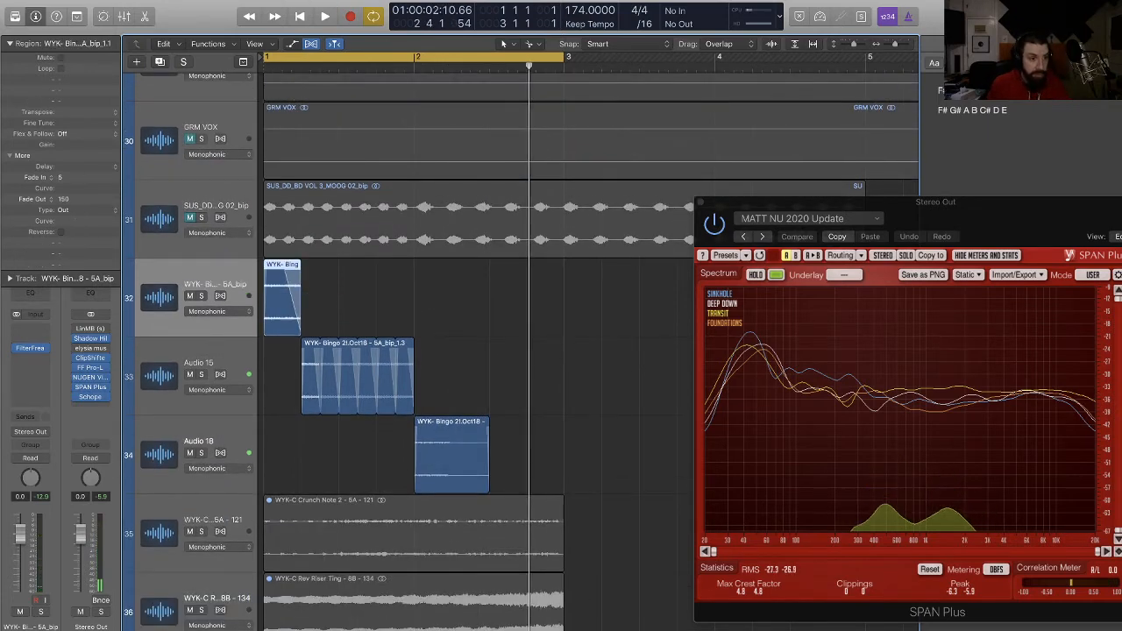
click(263, 491)
key(space)
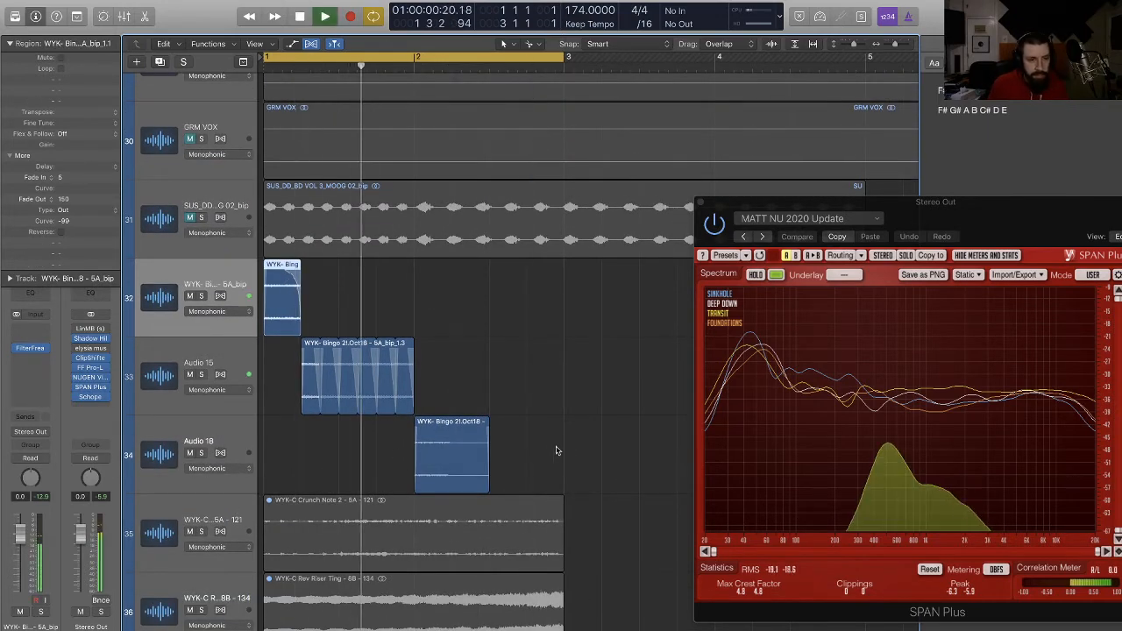
key(space)
Step: Select all three processed WYK- Bingo slices and bounce them in place to a single audio region on a new track
drag(552, 493, 254, 300)
key(ctrl+b)
key(Return)
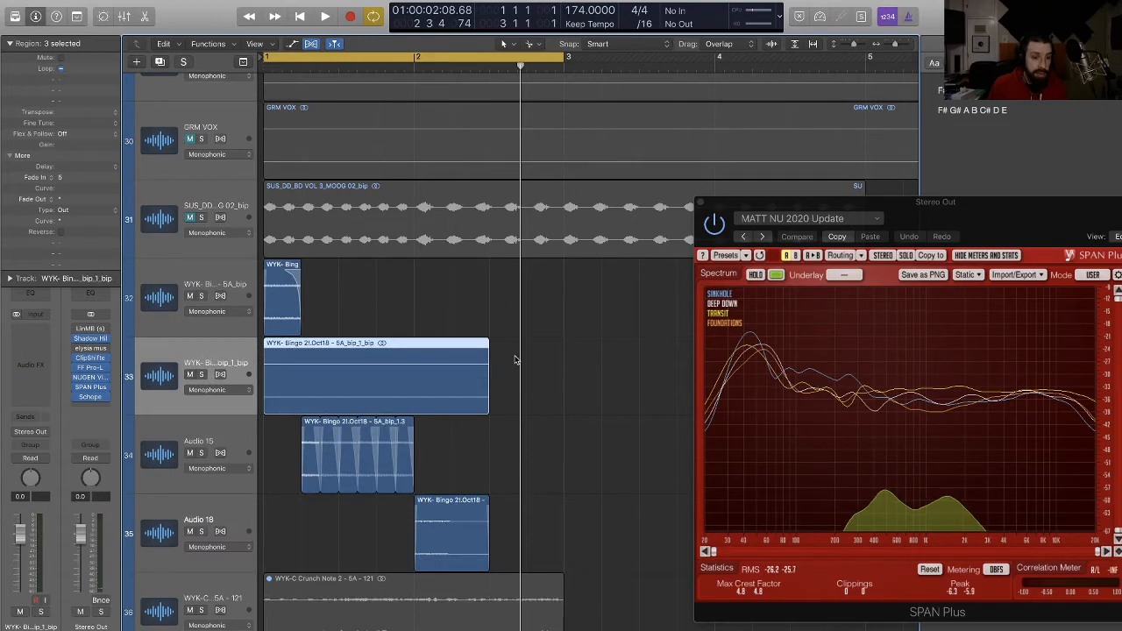
Step: Delete the three source tracks holding the WYK- Bingo slices, keeping only the newly bounced Bingo track
click(207, 279)
key(Delete)
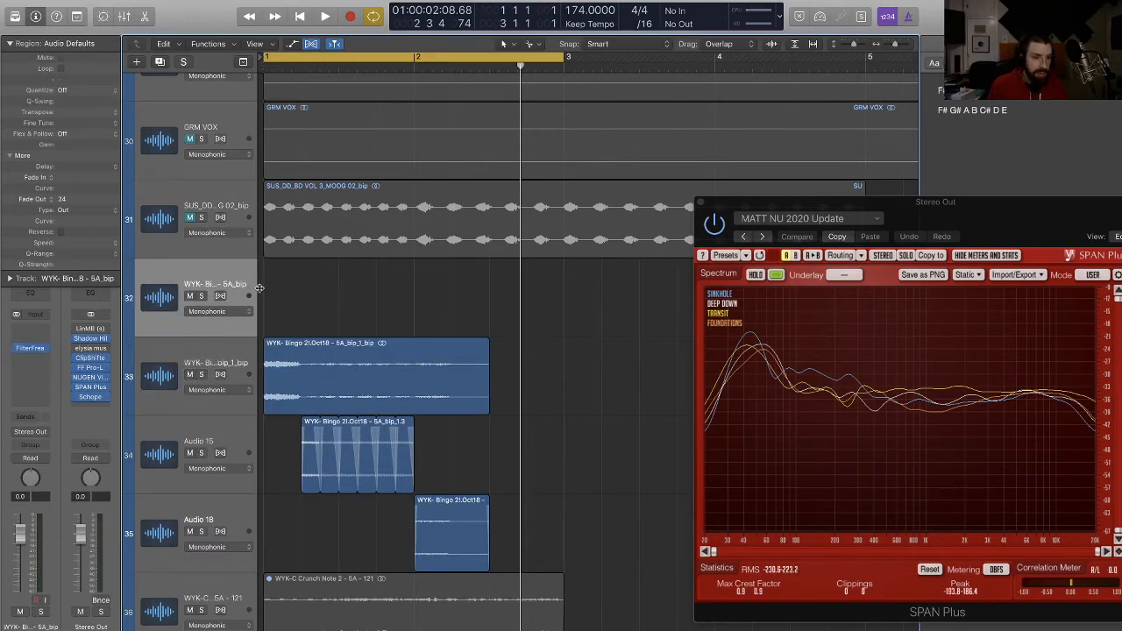
key(super+BackSpace)
click(218, 356)
shift+click(230, 440)
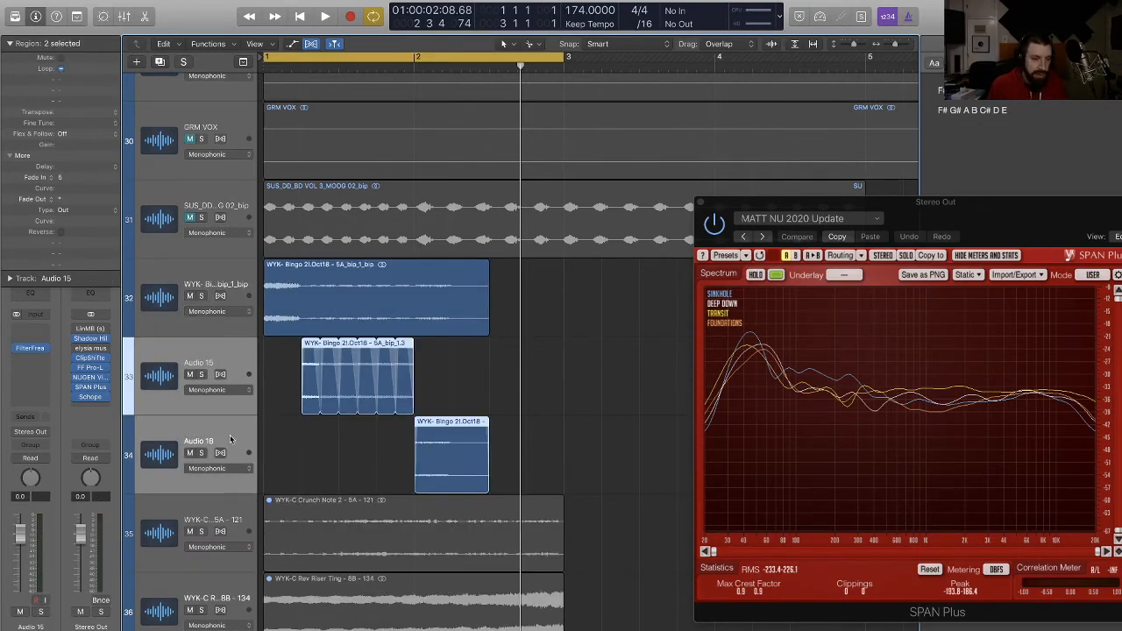
key(Delete)
key(super+BackSpace)
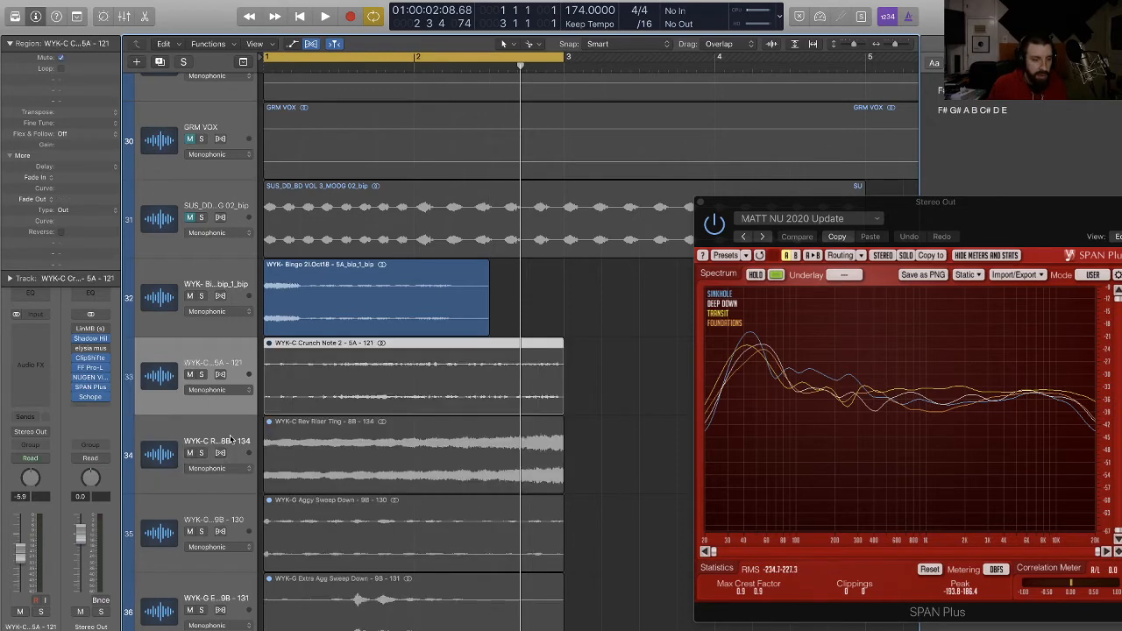
Step: Split the bounced Bingo region right after its loud opening section and set the first piece's gain to -4.2 dB
key(super+Down)
key(super+Down)
key(super+Down)
key(super+Down)
key(super+Down)
key(super+Down)
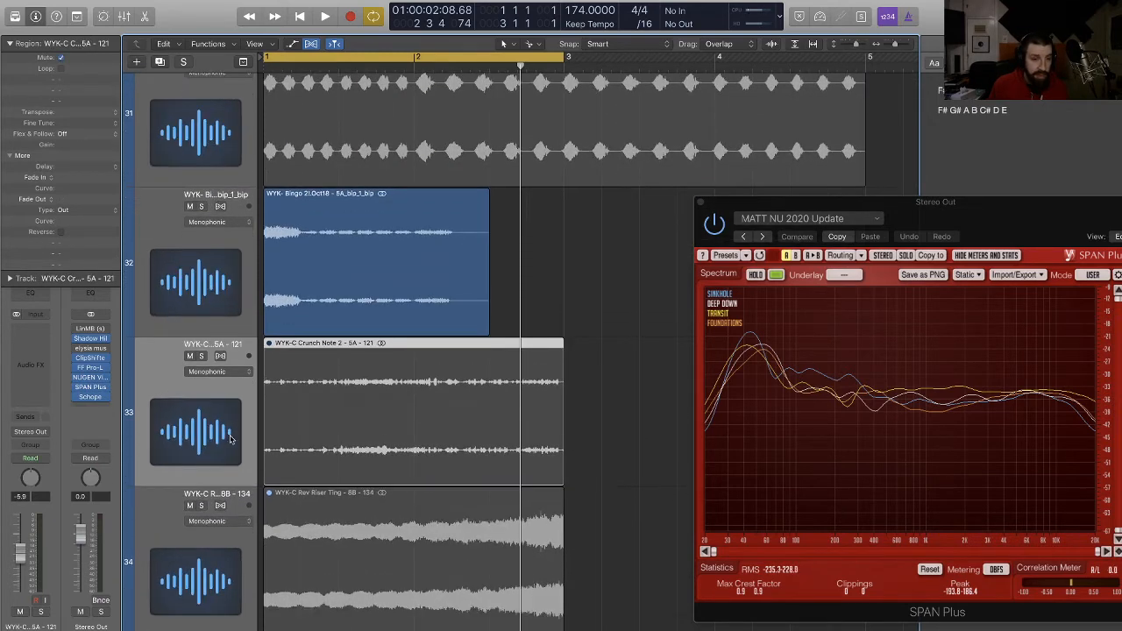
key(Return)
key(super+Right)
key(super+Right)
key(super+Right)
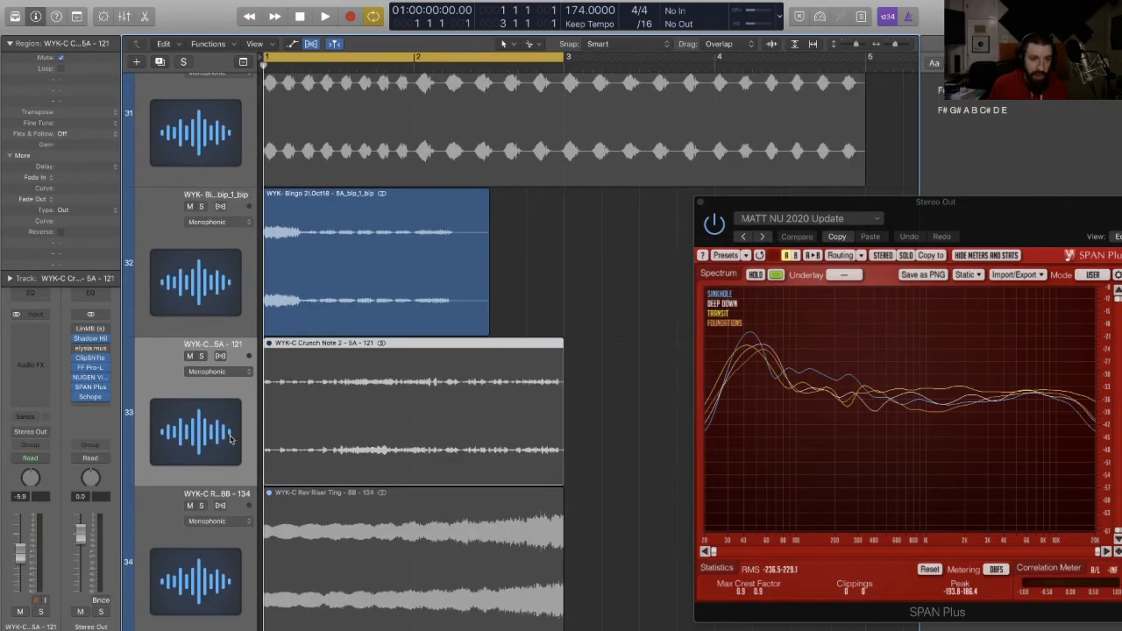
key(super+Down)
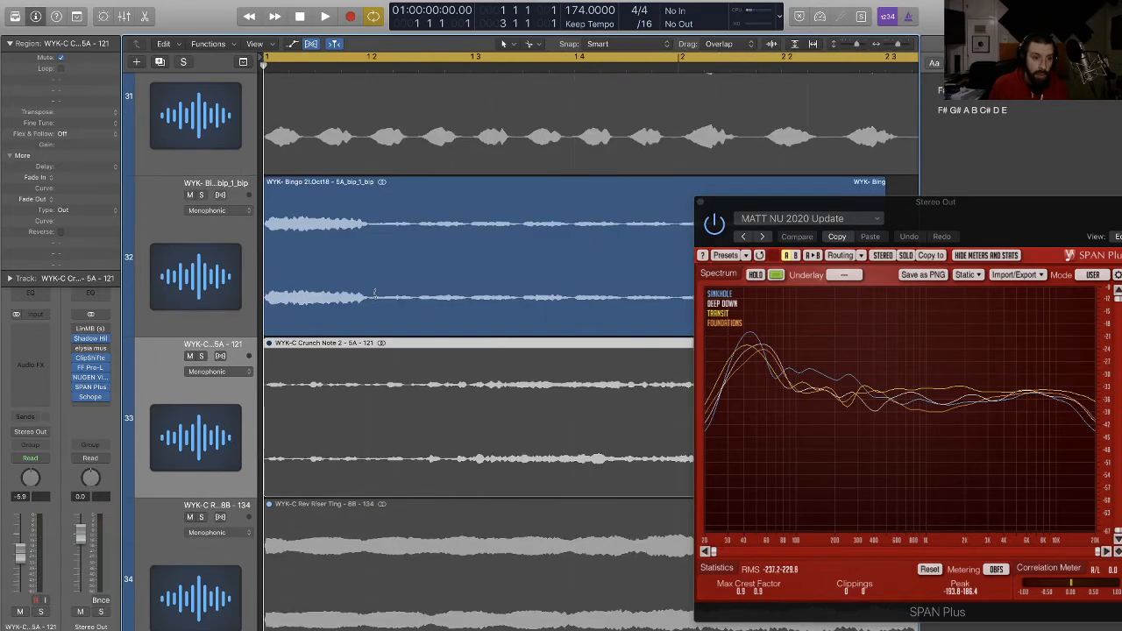
drag(371, 258, 368, 257)
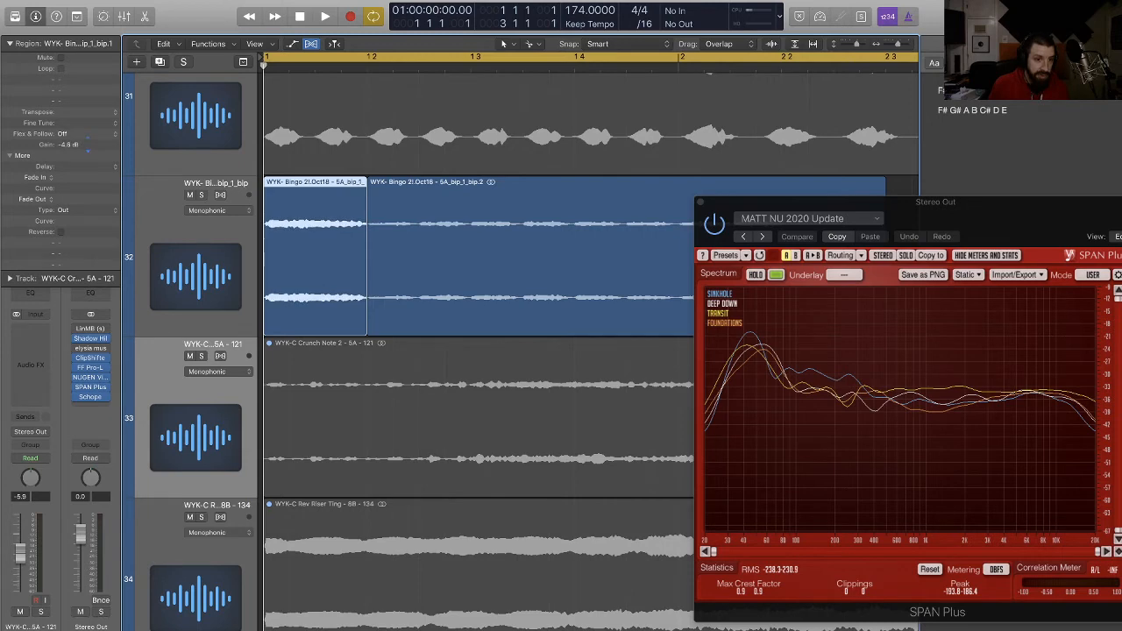
key(super+Left)
key(super+Left)
key(super+Left)
key(super+Up)
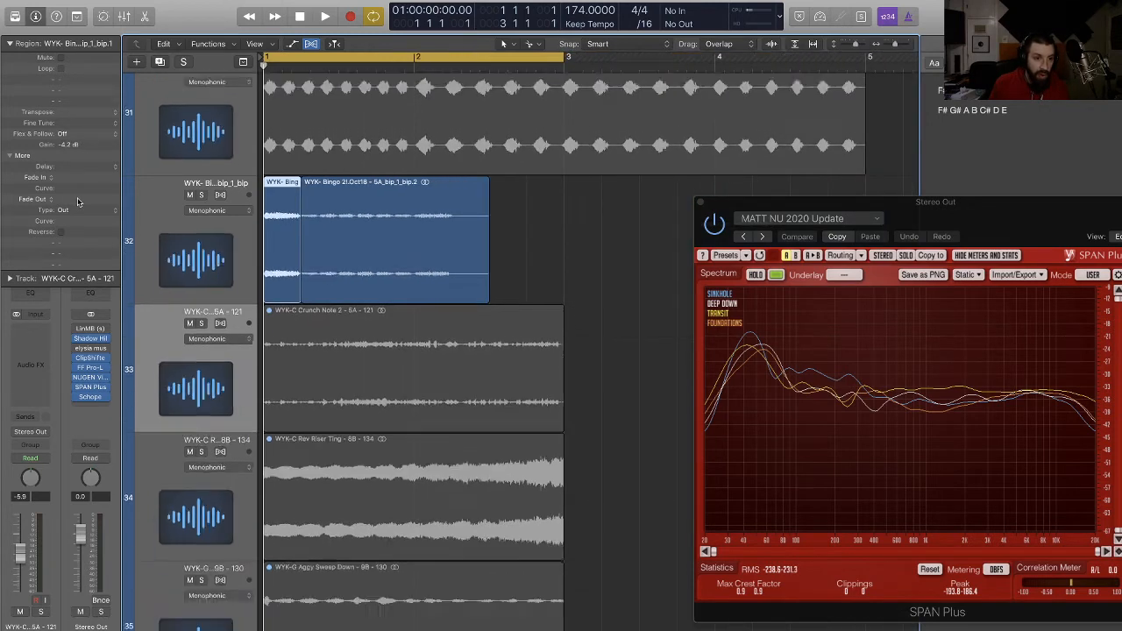
Step: Select both Bingo pieces and apply a short EqP crossfade across the split between them
drag(539, 234, 237, 226)
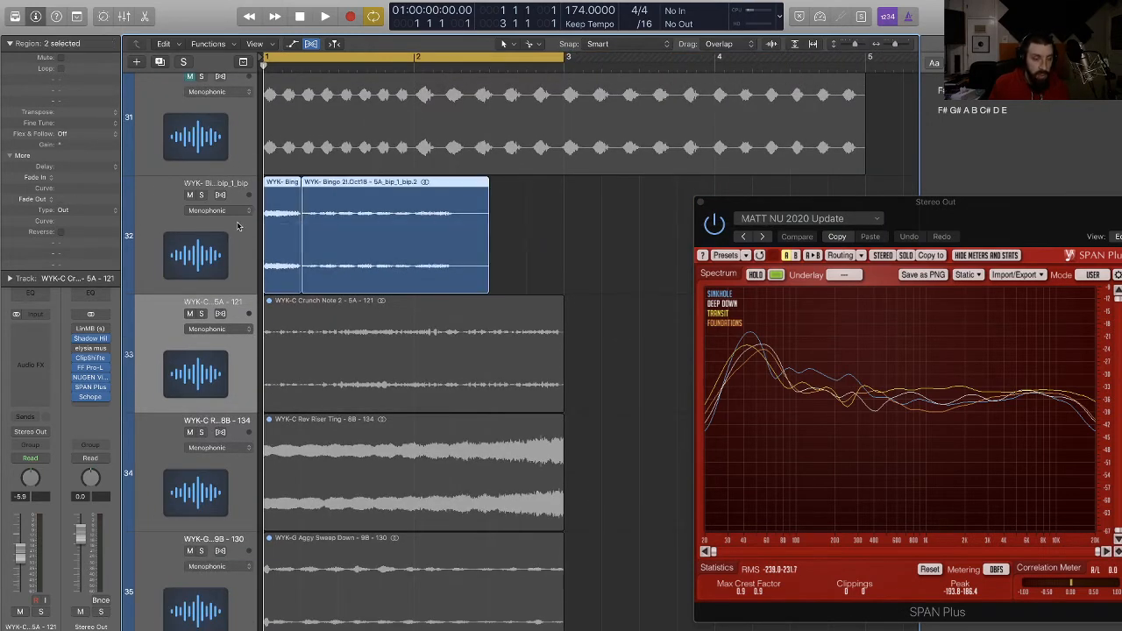
key(z)
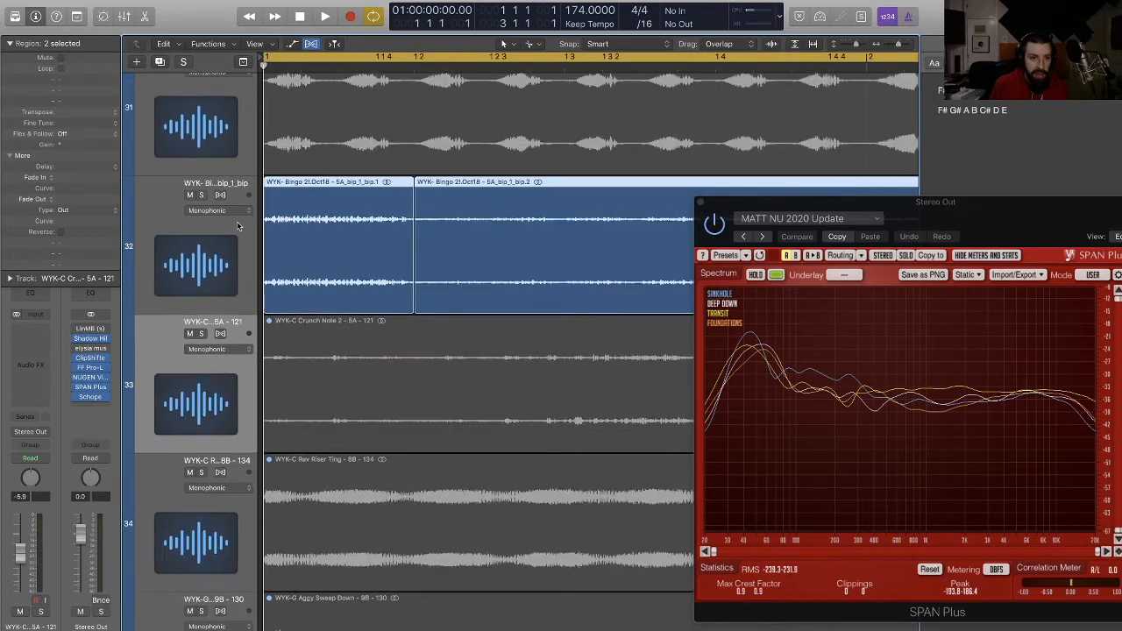
key(super+Down)
key(super+Down)
key(super+Down)
key(super+Down)
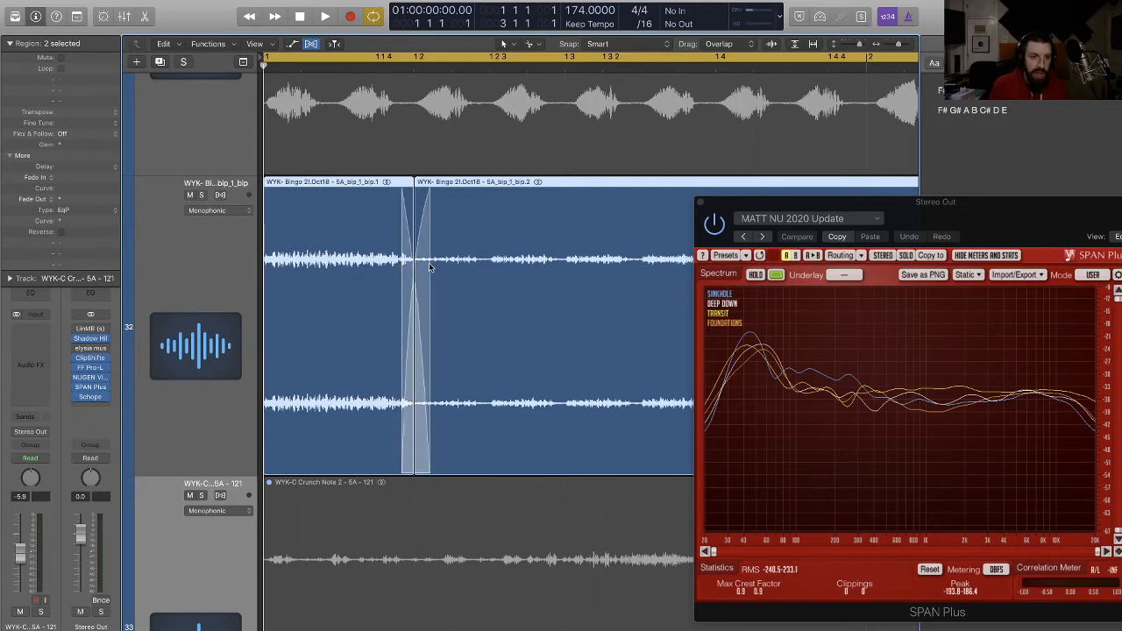
Step: Bounce the two crossfaded Bingo pieces in place to a single region on a new track and delete the source track
key(super+Left)
key(super+Left)
key(super+Left)
key(super+Left)
key(super+Up)
key(super+Up)
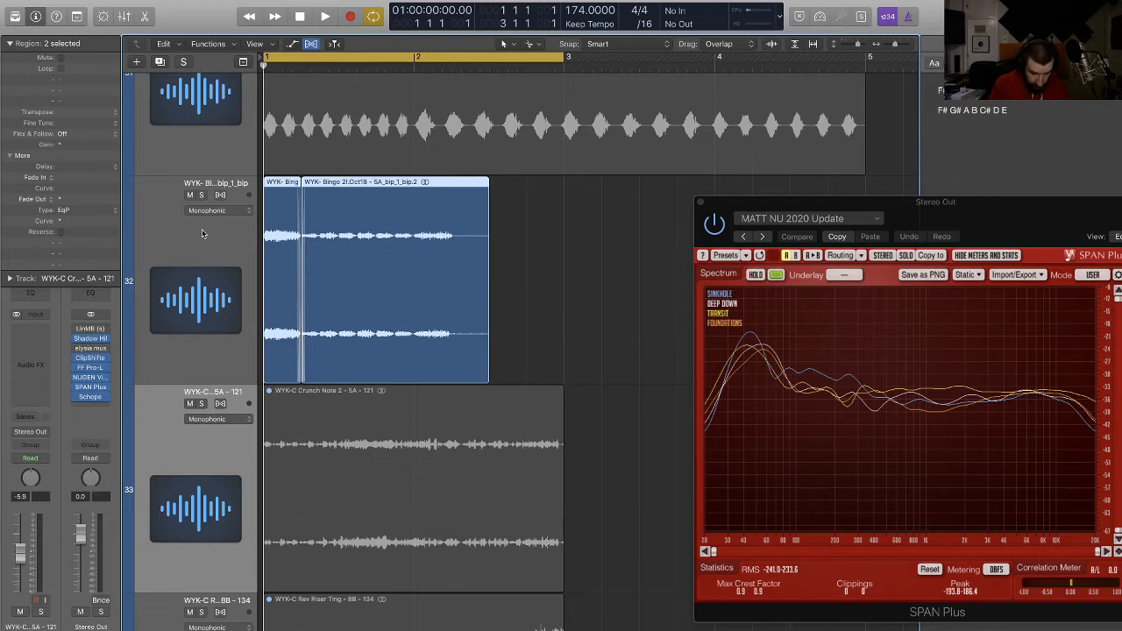
key(ctrl+b)
key(Escape)
key(c)
key(space)
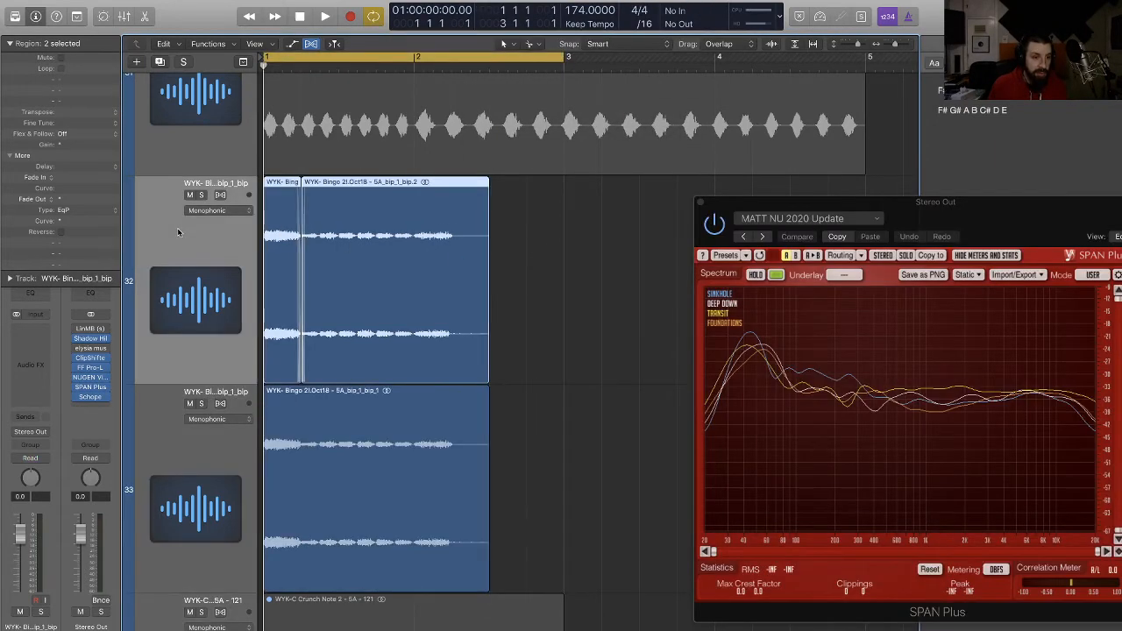
key(super+BackSpace)
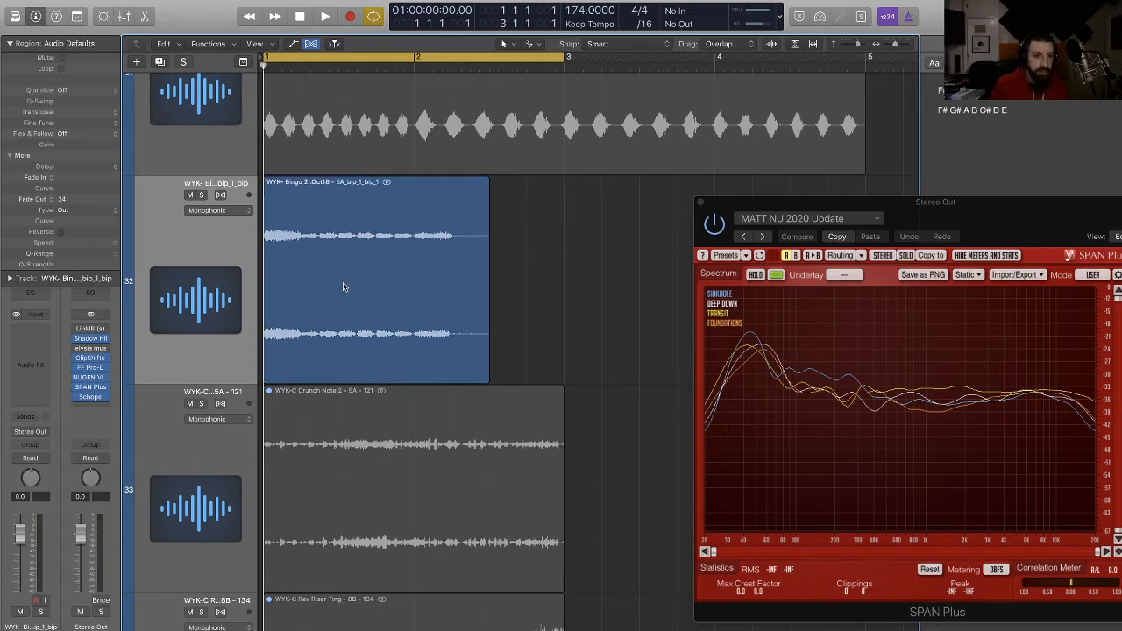
Step: Solo the SUS_DD MOOG 02 and bounced Bingo tracks, audition them together, and unsolo both
key(super+Down)
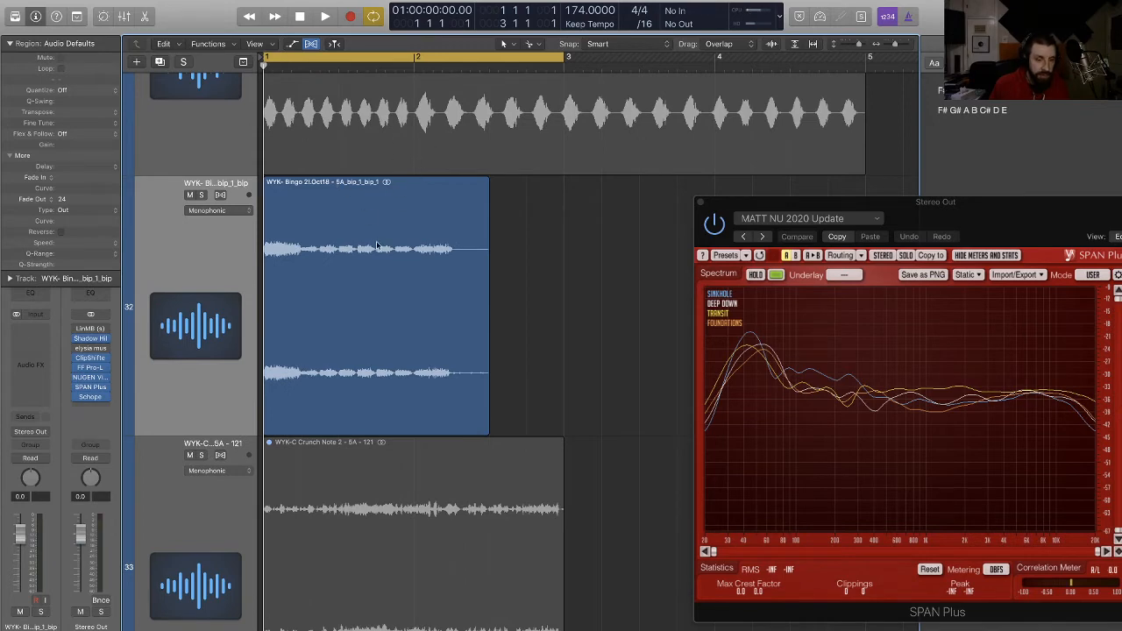
scroll(292, 208, up, 5)
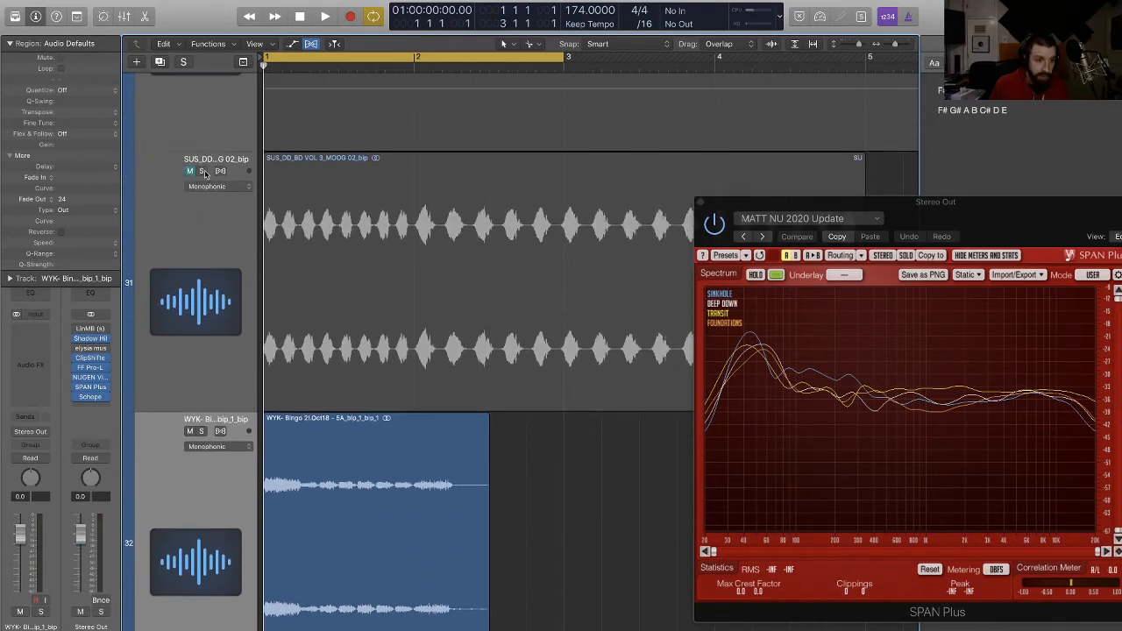
click(203, 172)
click(202, 432)
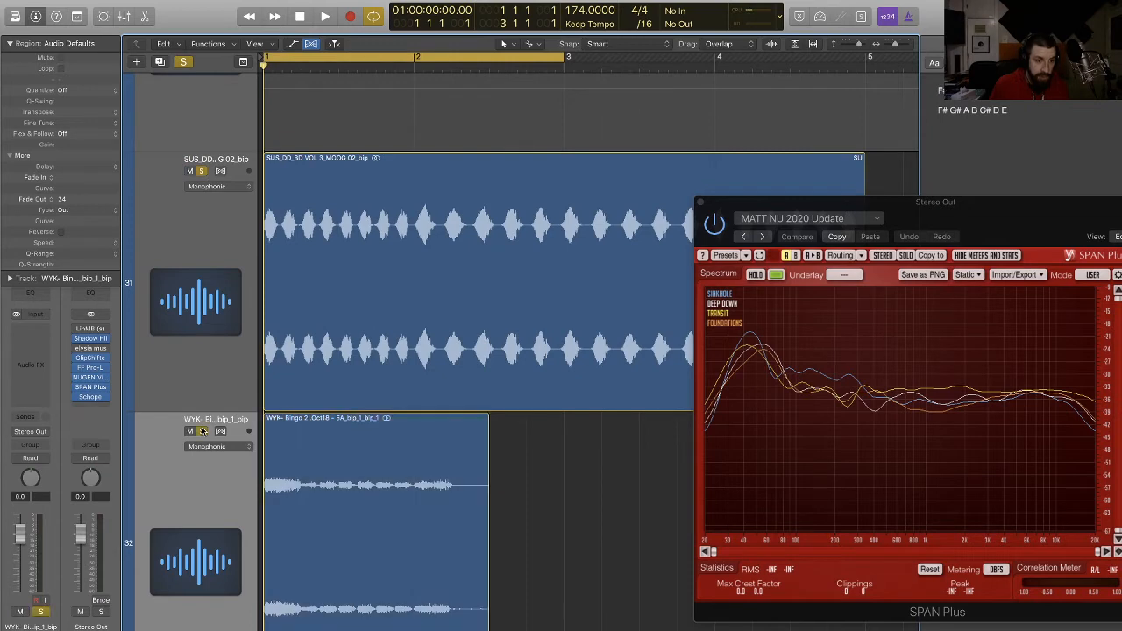
key(space)
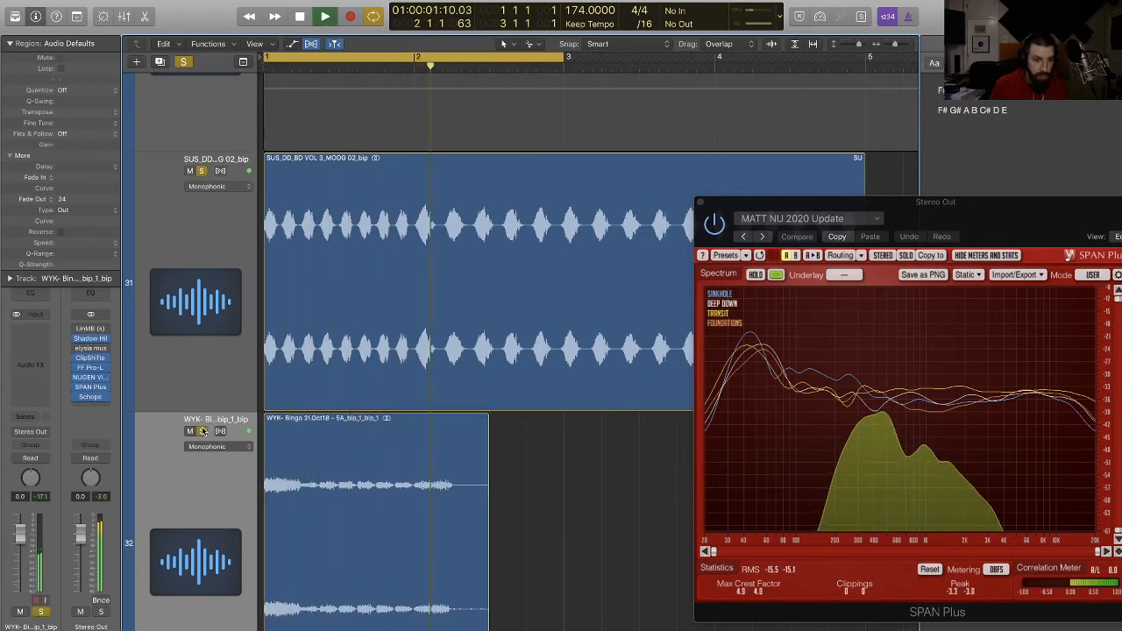
click(201, 171)
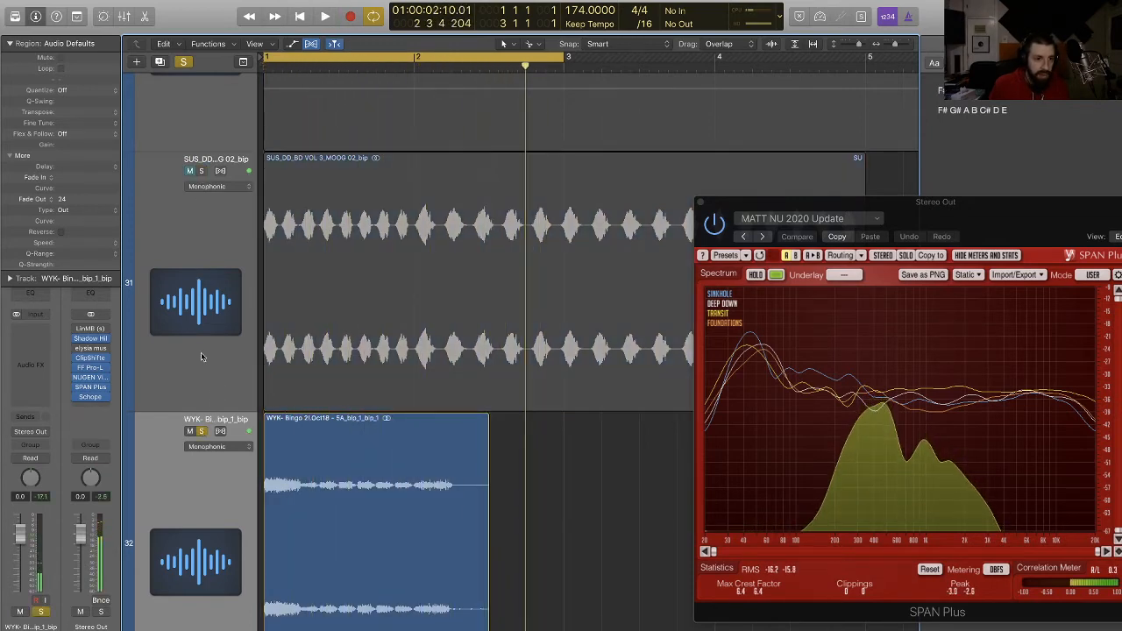
click(200, 441)
scroll(207, 425, down, 2)
click(201, 387)
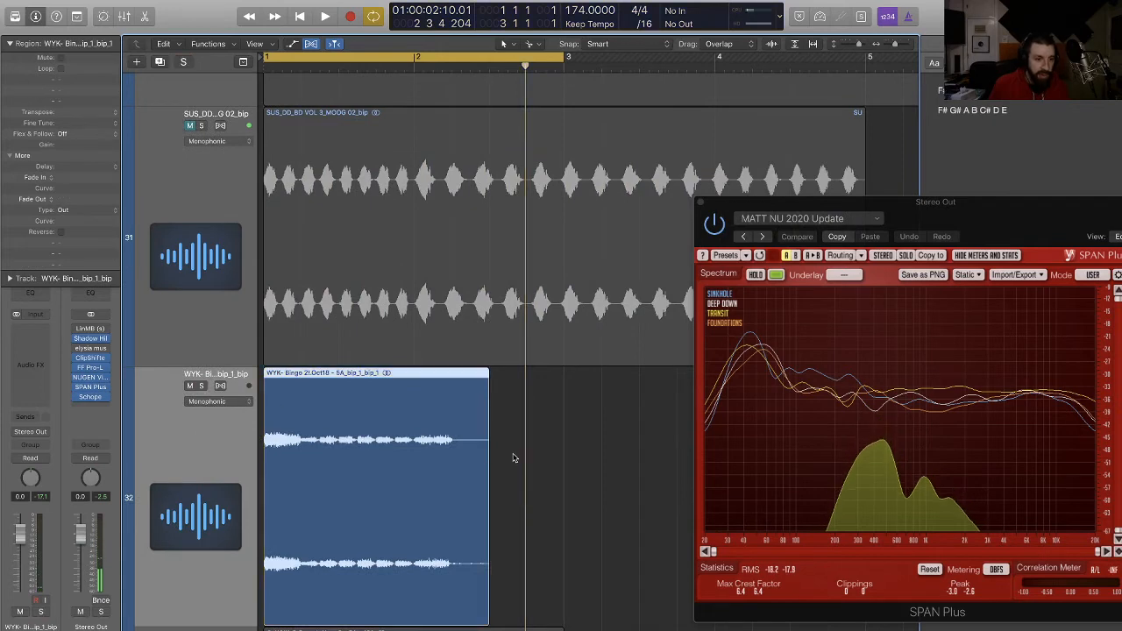
scroll(515, 462, down, 4)
key(super+Up)
key(super+Up)
key(super+Up)
key(super+Up)
key(super+Up)
key(super+Up)
key(super+Up)
key(super+Up)
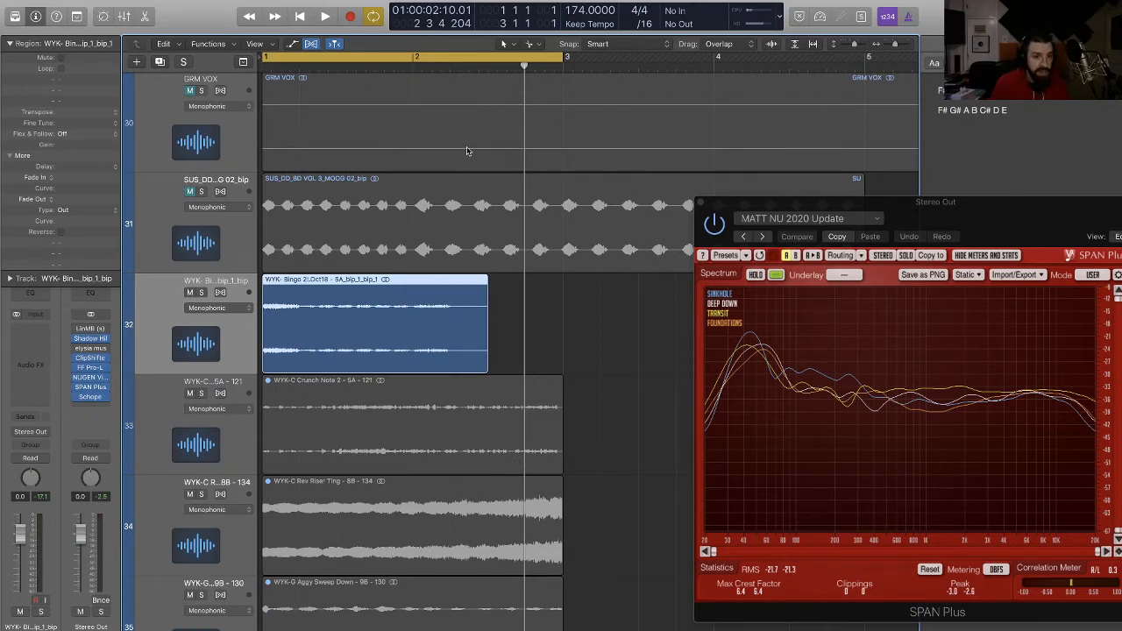
key(super+Up)
key(super+Up)
key(super+Up)
key(super+Up)
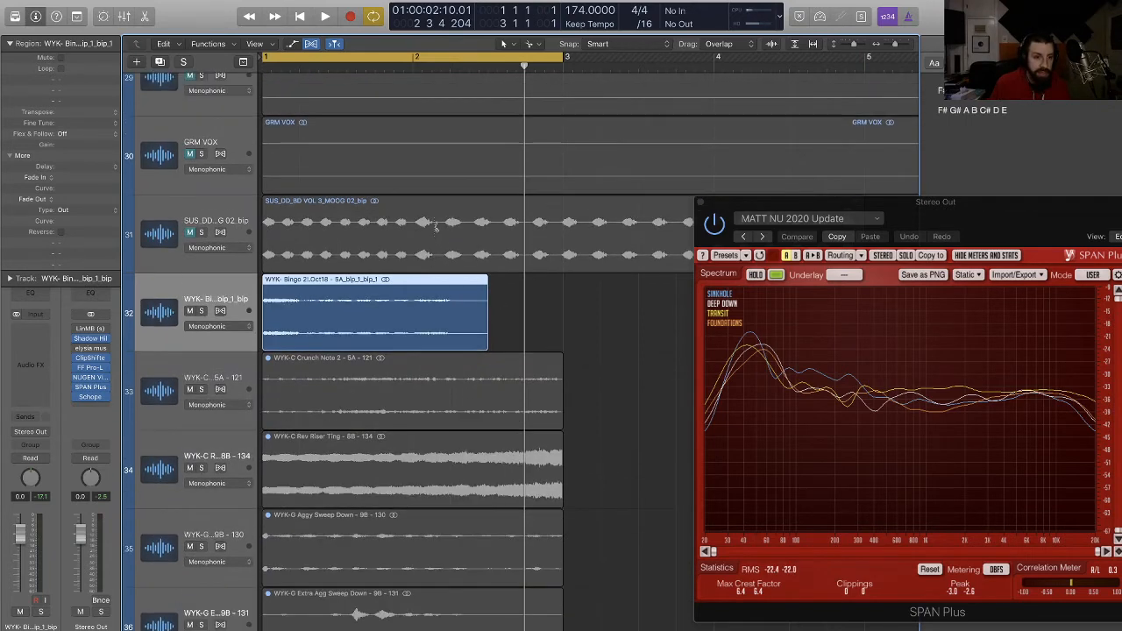
key(super+Down)
key(super+Down)
key(super+Down)
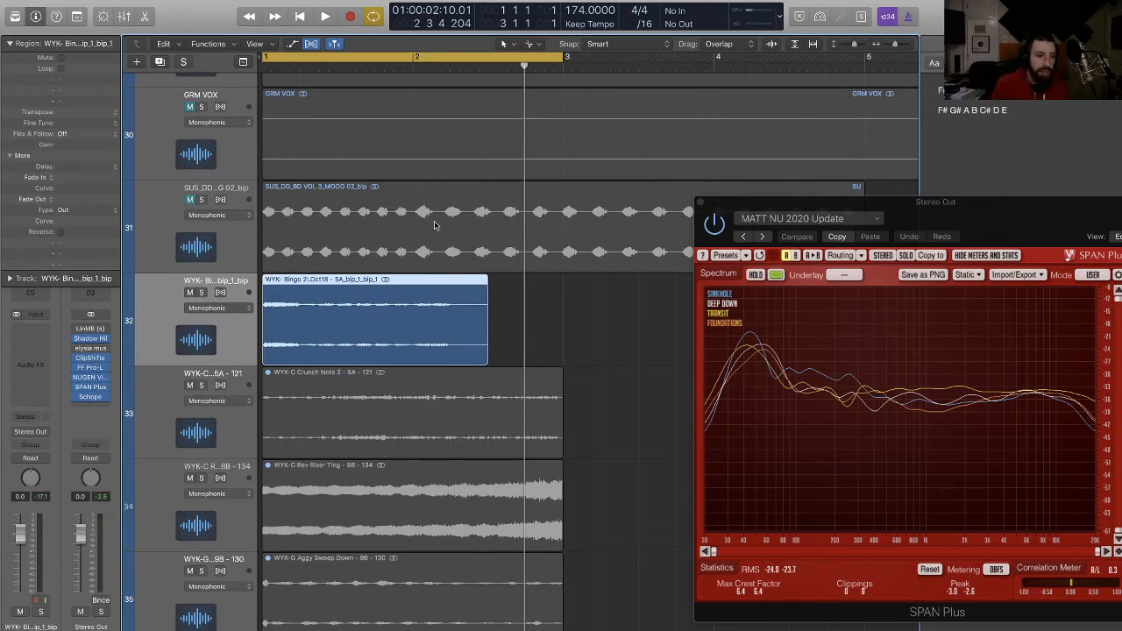
key(super+Down)
key(super+Down)
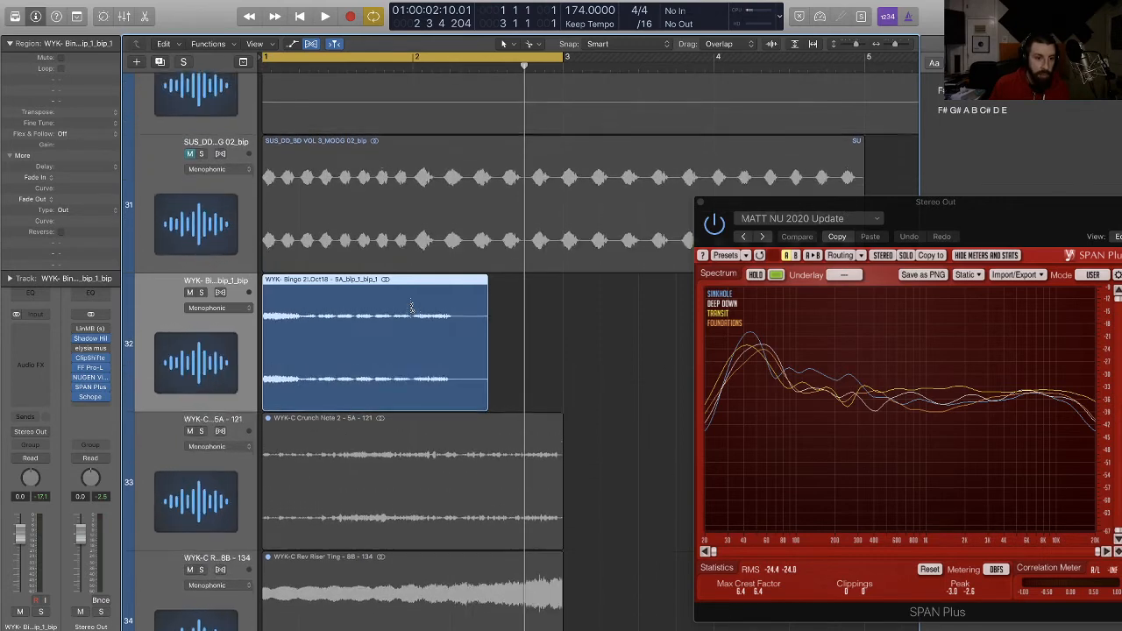
Step: Solo the bounced Bingo track and audition its region on its own
click(200, 293)
key(space)
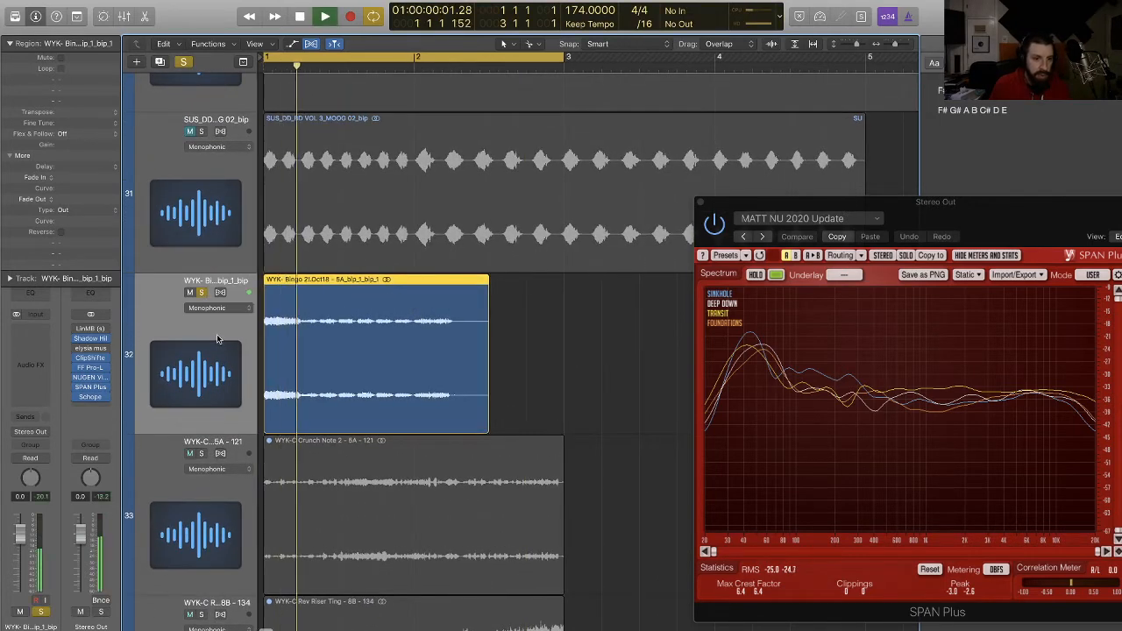
key(space)
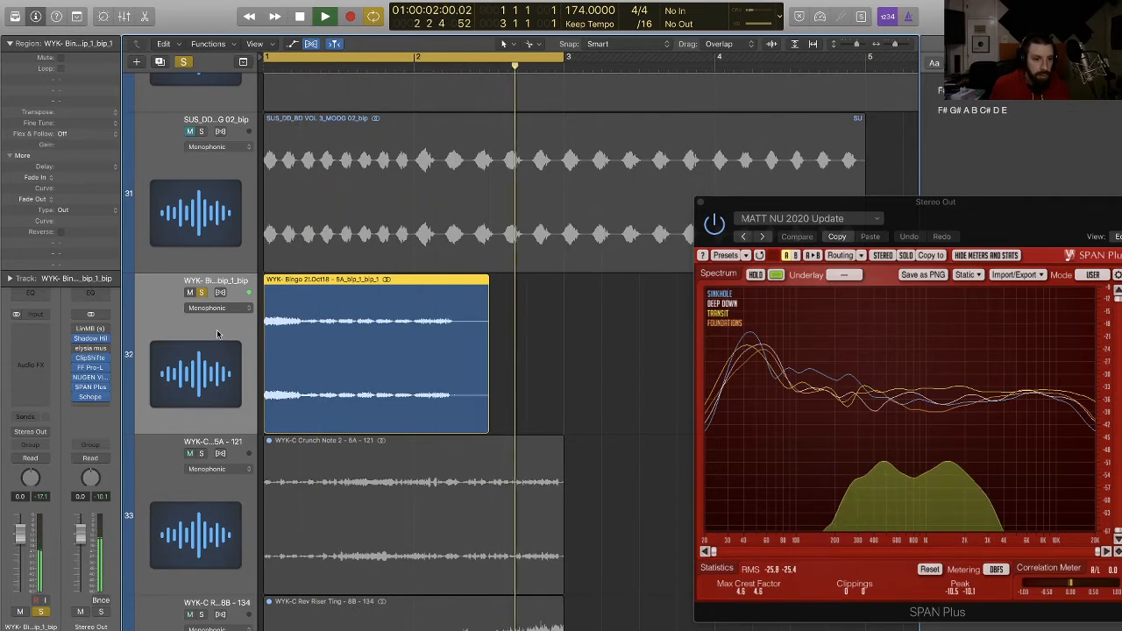
Step: Split the Bingo region at bar 2, copy its second piece onto a new track below, and leave only that track soloed
click(413, 337)
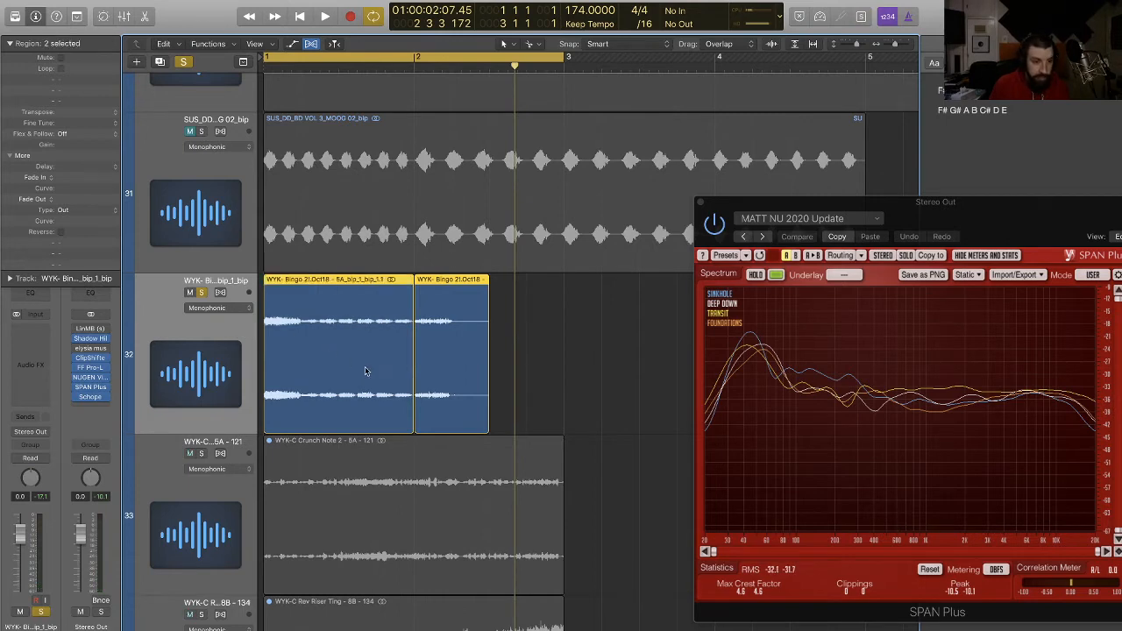
key(alt+super+a)
drag(465, 392, 464, 480)
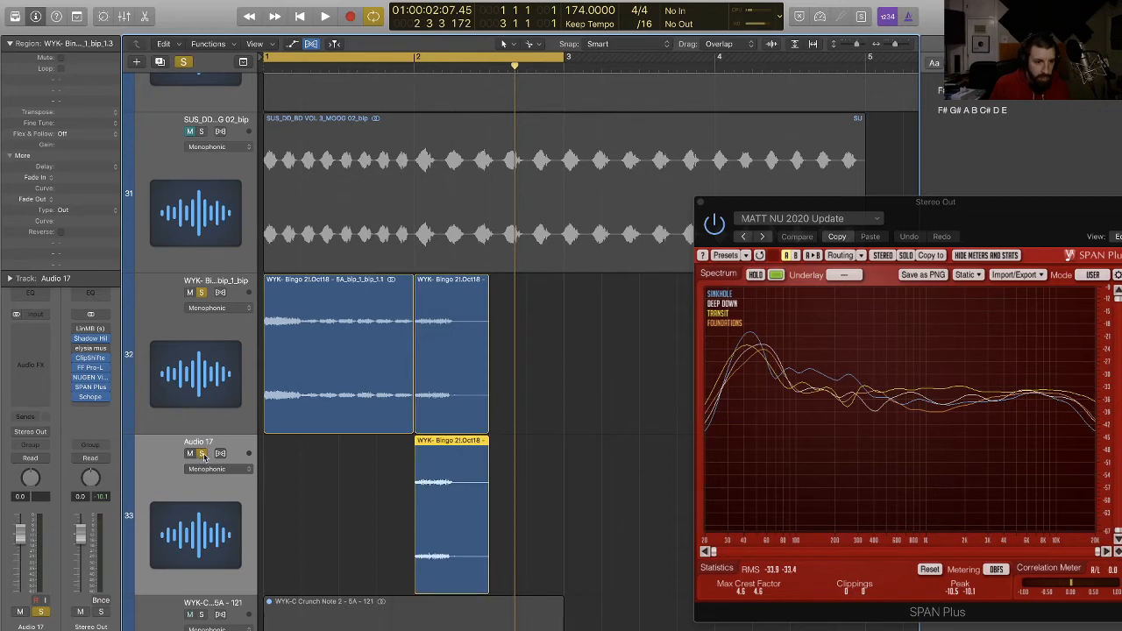
click(200, 292)
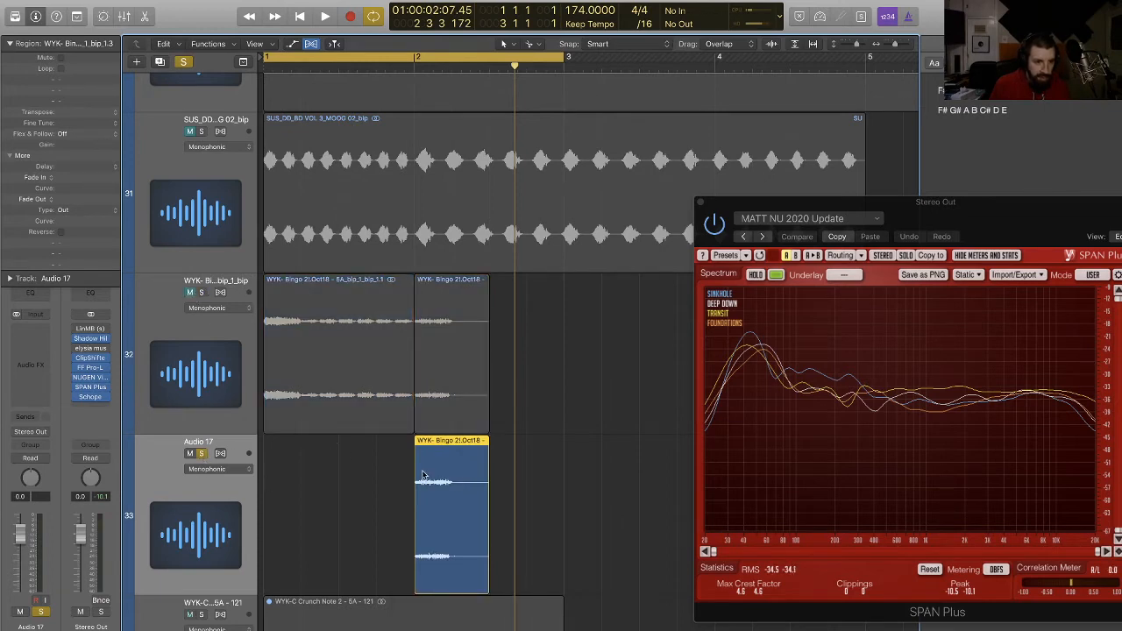
Step: Set the copied piece's fade-in to 127 and audition it through a stereo SoundShifter Pitch at -12 semitones
drag(404, 472, 403, 472)
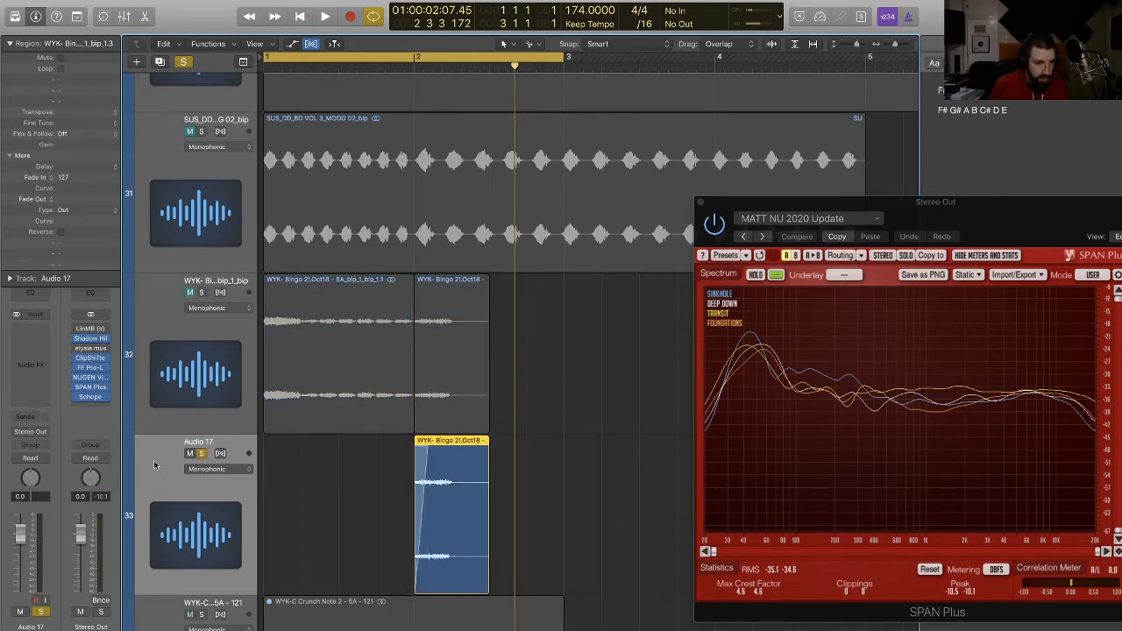
click(25, 351)
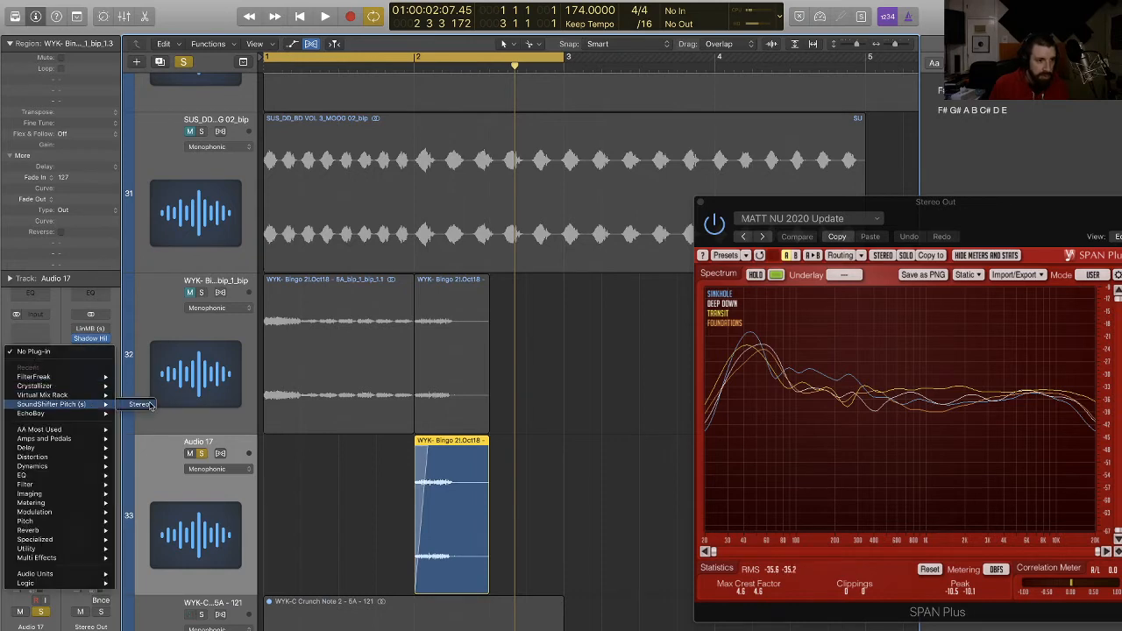
click(150, 405)
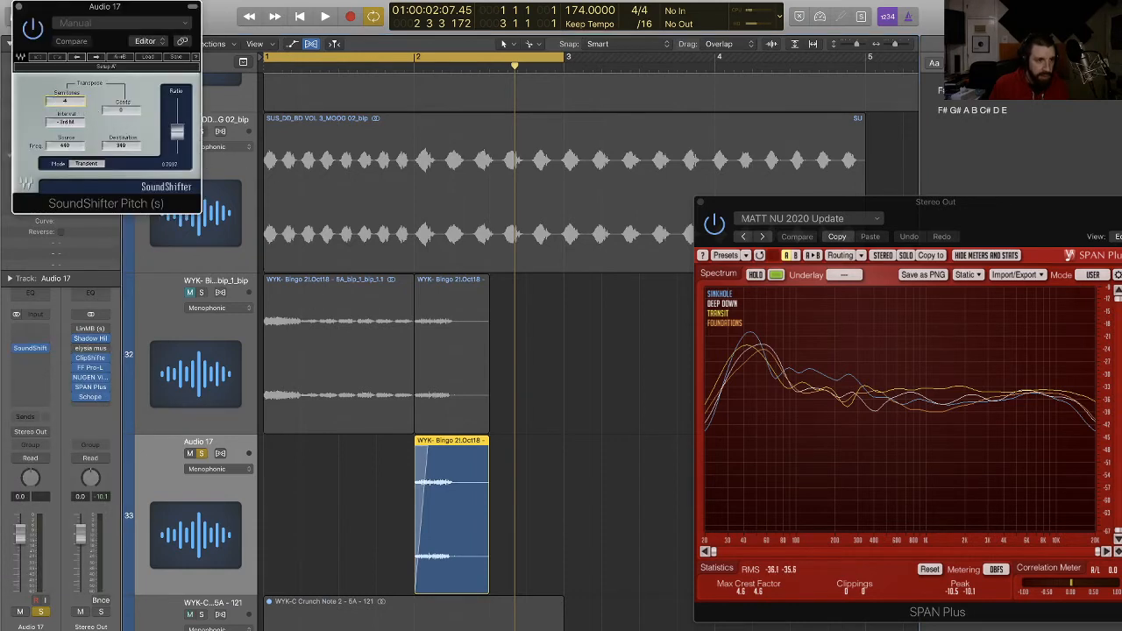
key(space)
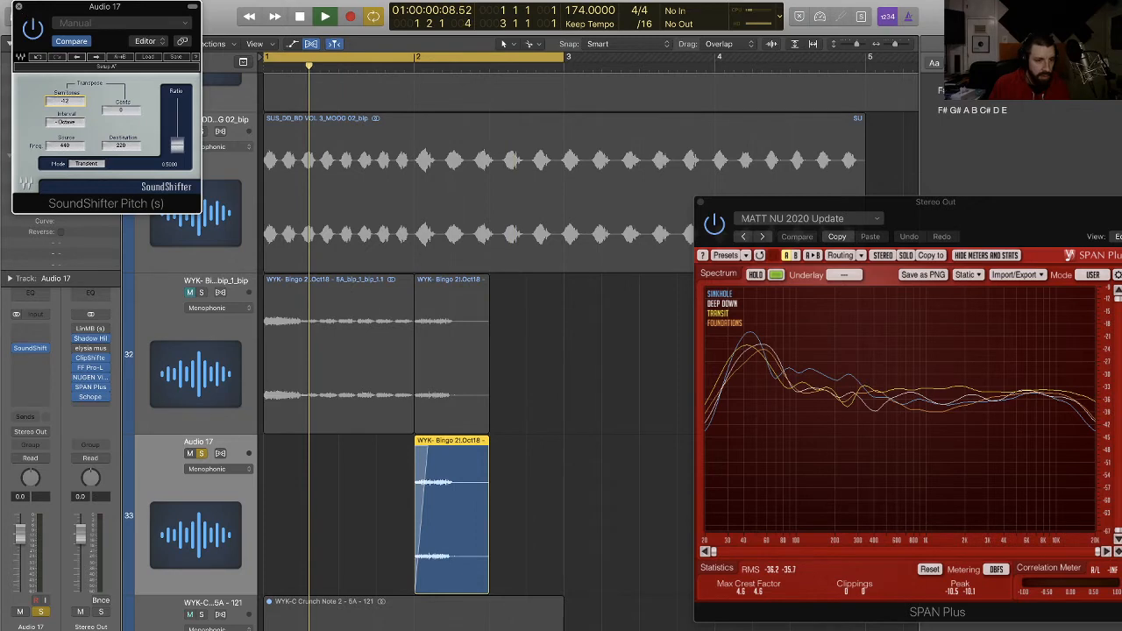
click(18, 6)
key(space)
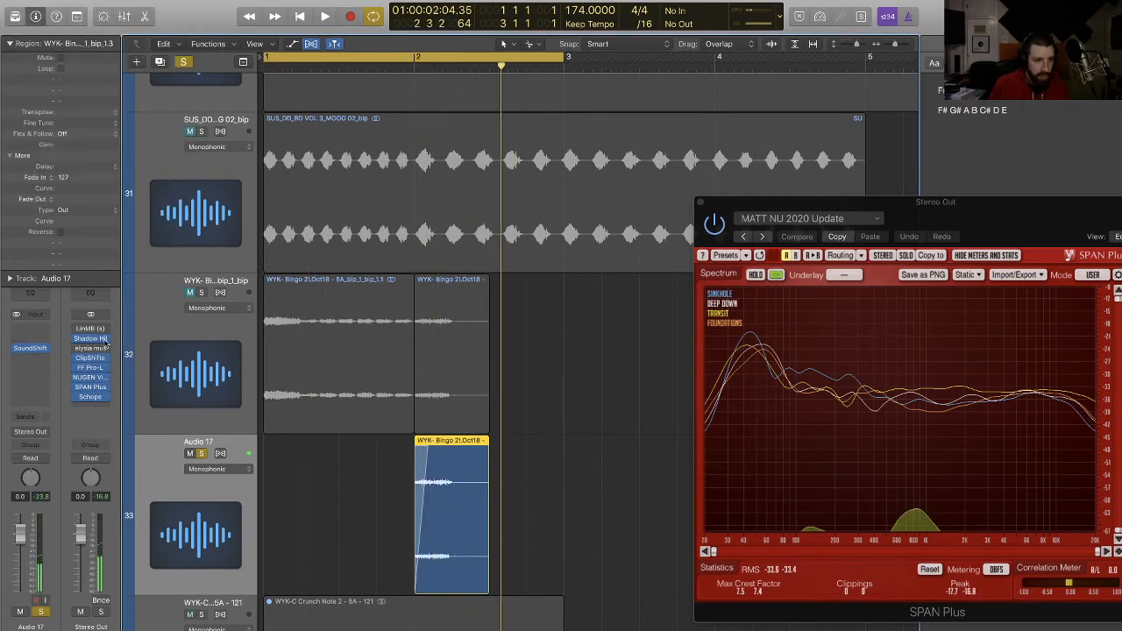
Step: Set the SoundShifter Pitch transposition to 12 semitones, close the plug-in and audition the copied piece
click(31, 349)
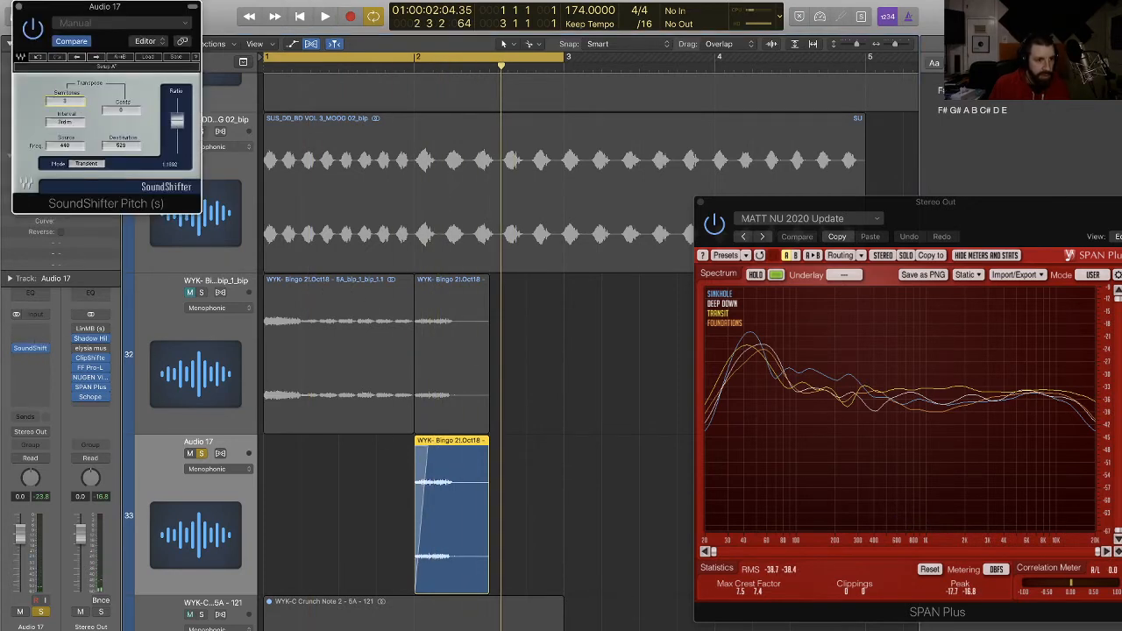
key(space)
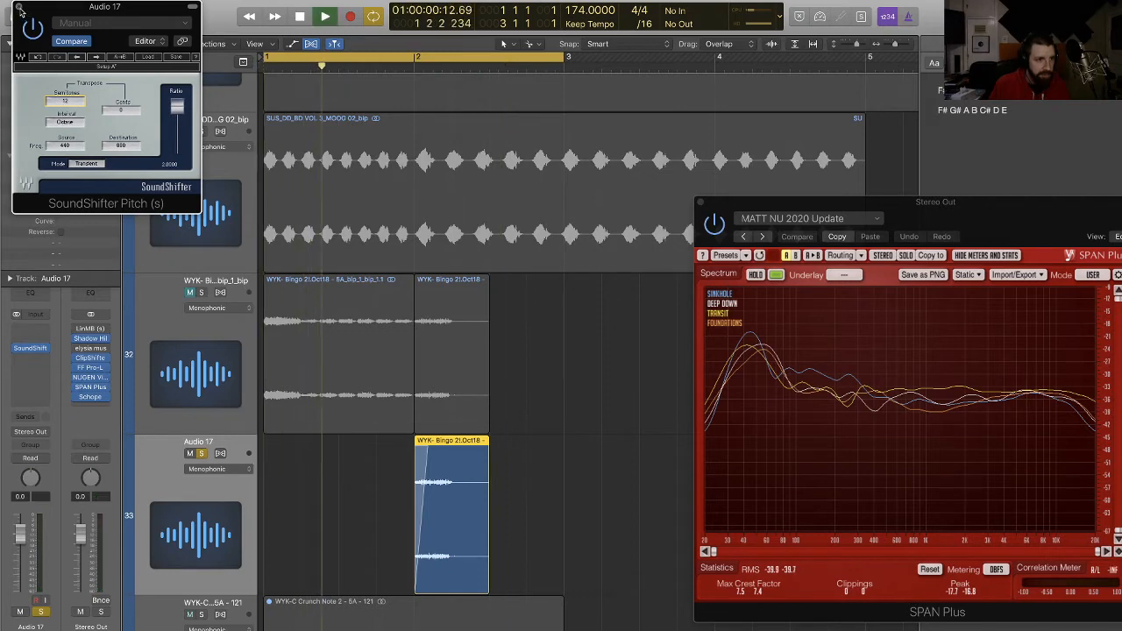
key(super+w)
key(space)
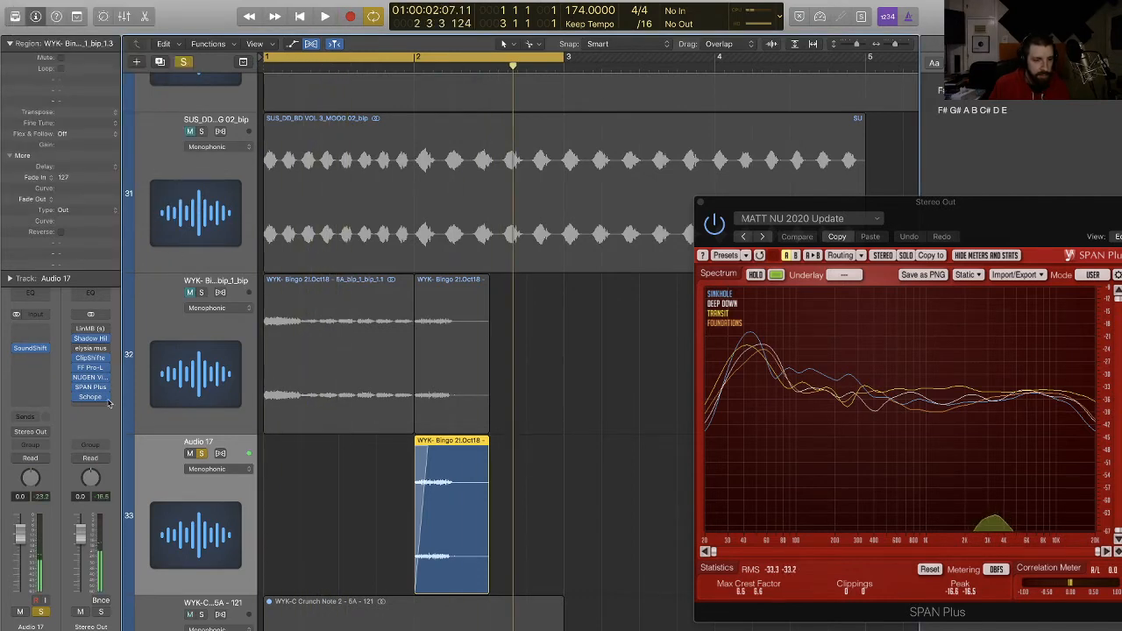
Step: Open the plug-in choices for the slot after SoundShifter Pitch on the Audio 17 track
click(34, 360)
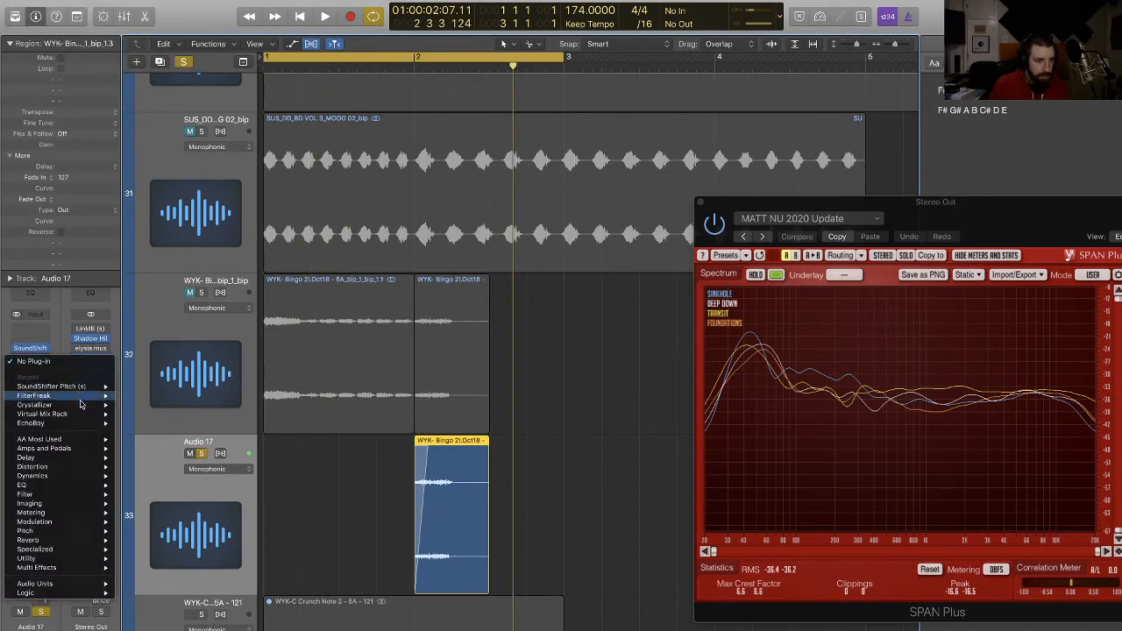
Step: Check the SoundShifter Pitch settings on the Audio 17 track and audition its soloed region
click(34, 348)
click(32, 349)
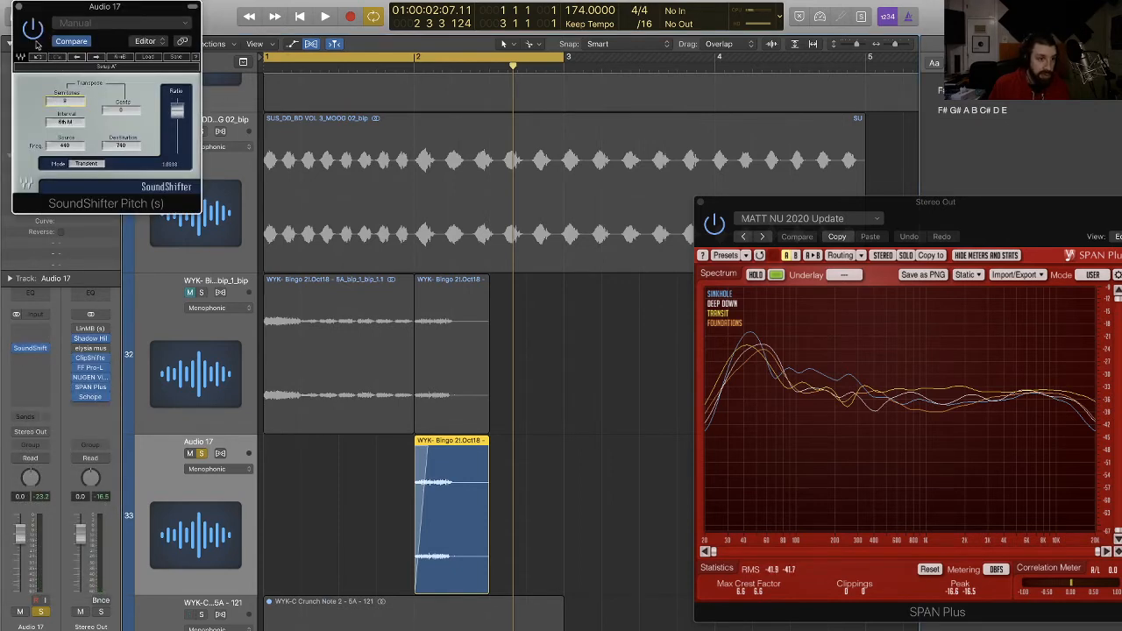
key(super+w)
key(space)
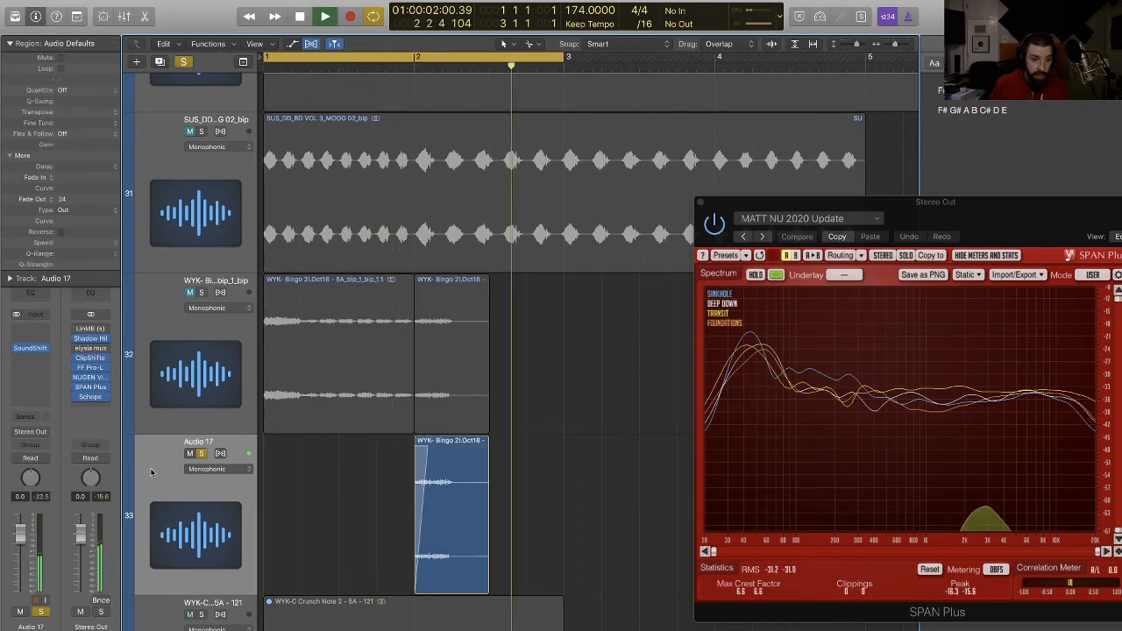
Step: Insert a stereo FilterFreak after SoundShifter on the Audio 17 track and audition the filtered sound
click(36, 359)
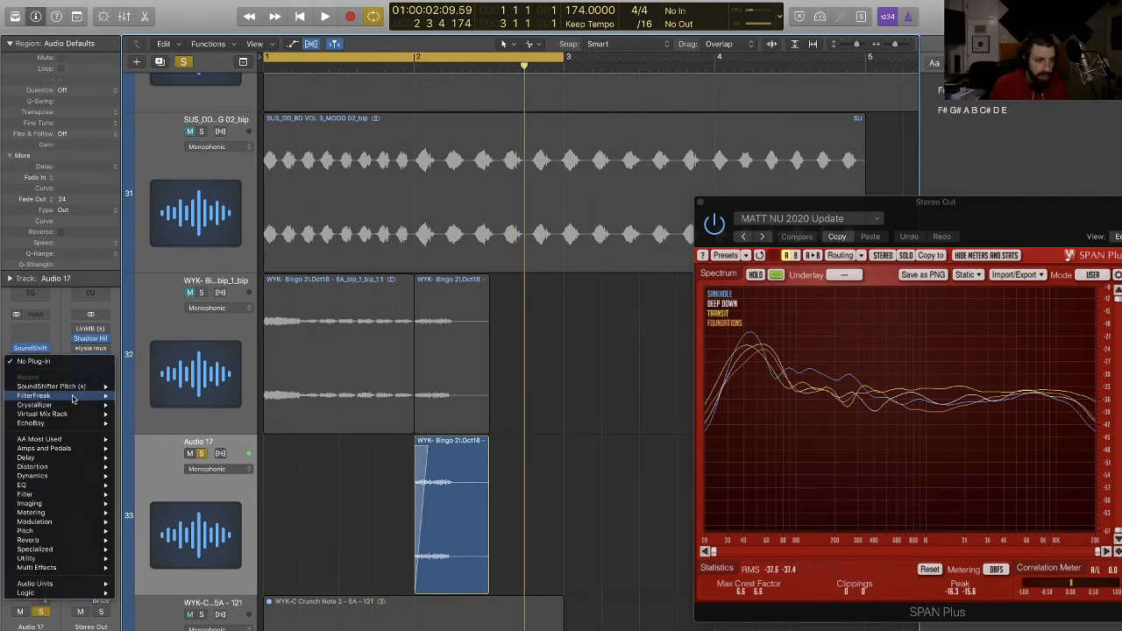
click(137, 397)
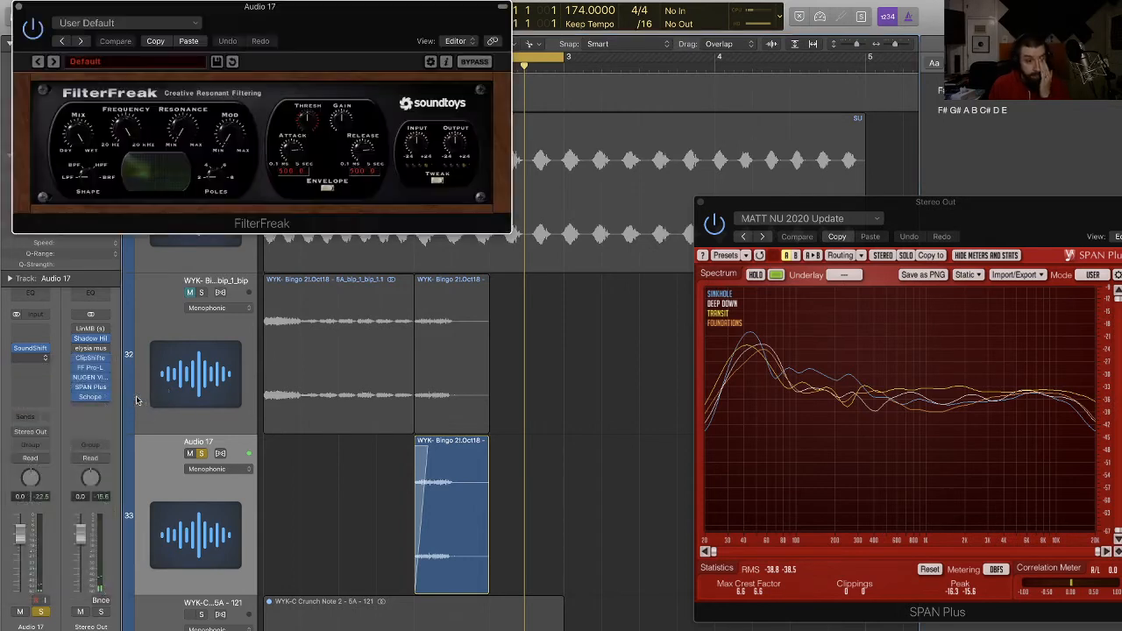
key(space)
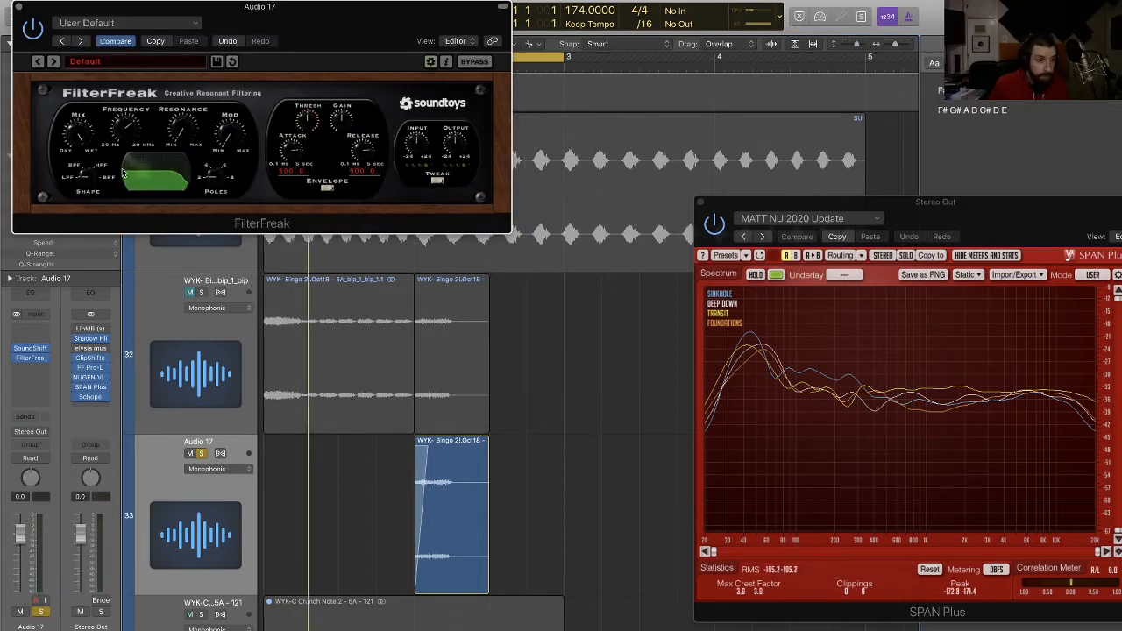
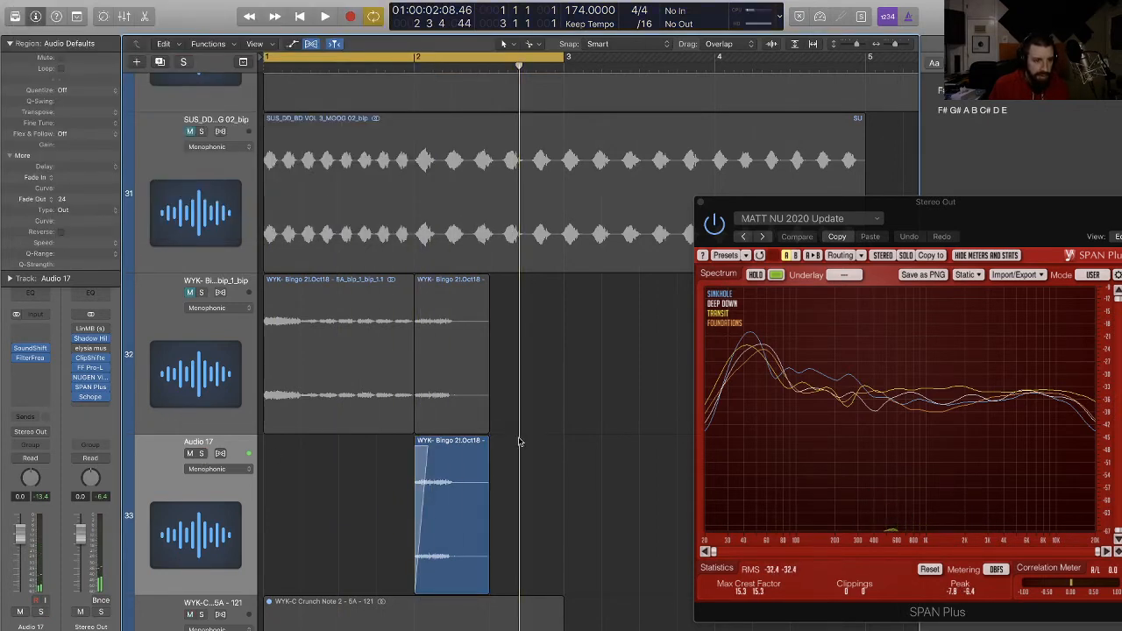
key(space)
Step: Unmute the WYK-Bingo track 32 and audition it together with the Audio 17 region
click(189, 292)
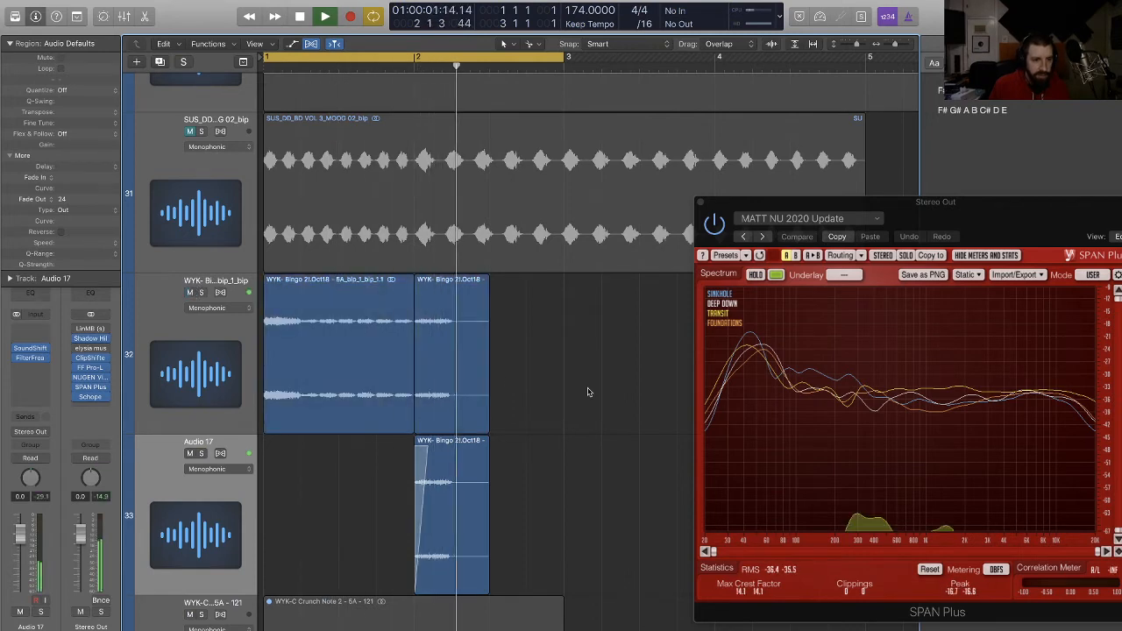
key(super+Left)
key(super+Left)
key(super+Left)
key(super+Up)
key(super+Up)
key(super+Up)
key(super+Up)
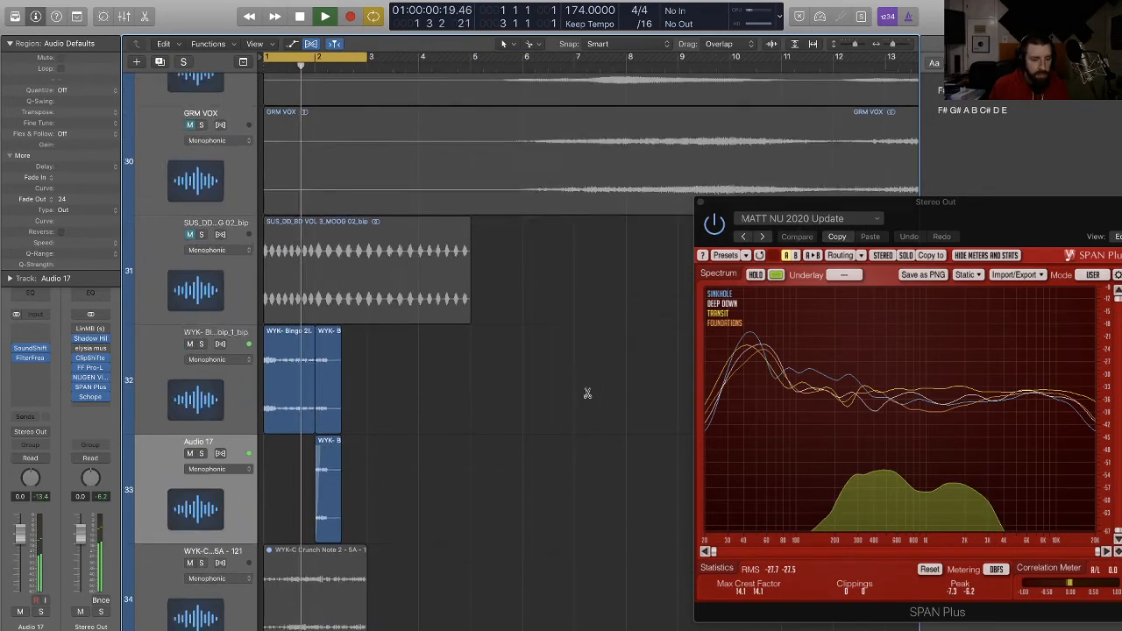
key(super+Up)
key(super+Up)
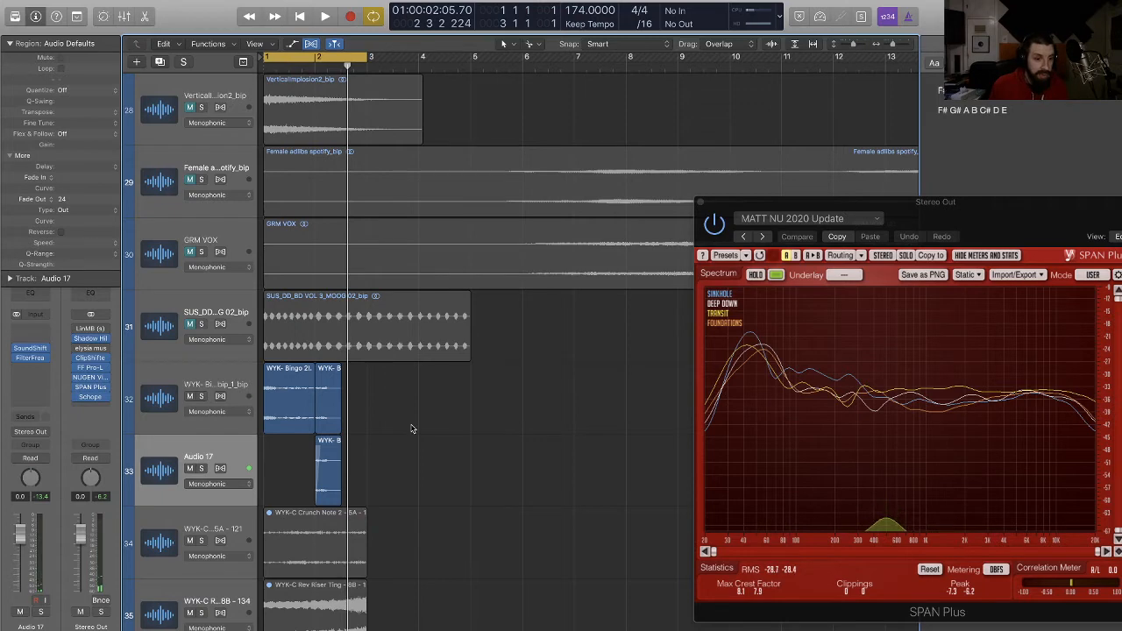
key(space)
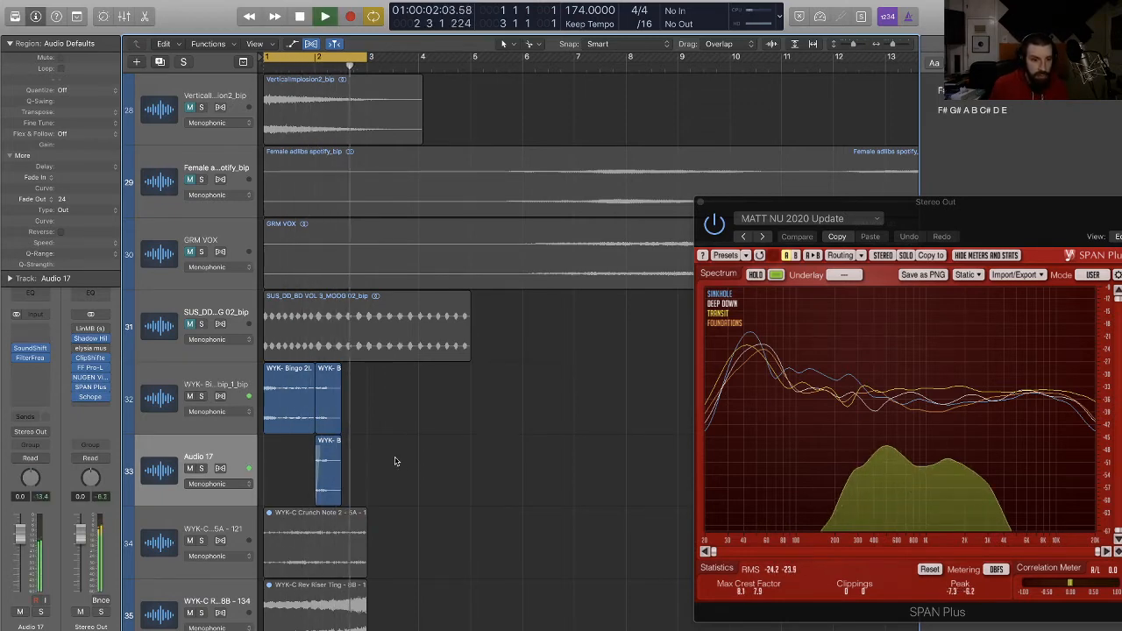
key(space)
Step: Bounce the processed Audio 17 region in place to a new track
click(330, 460)
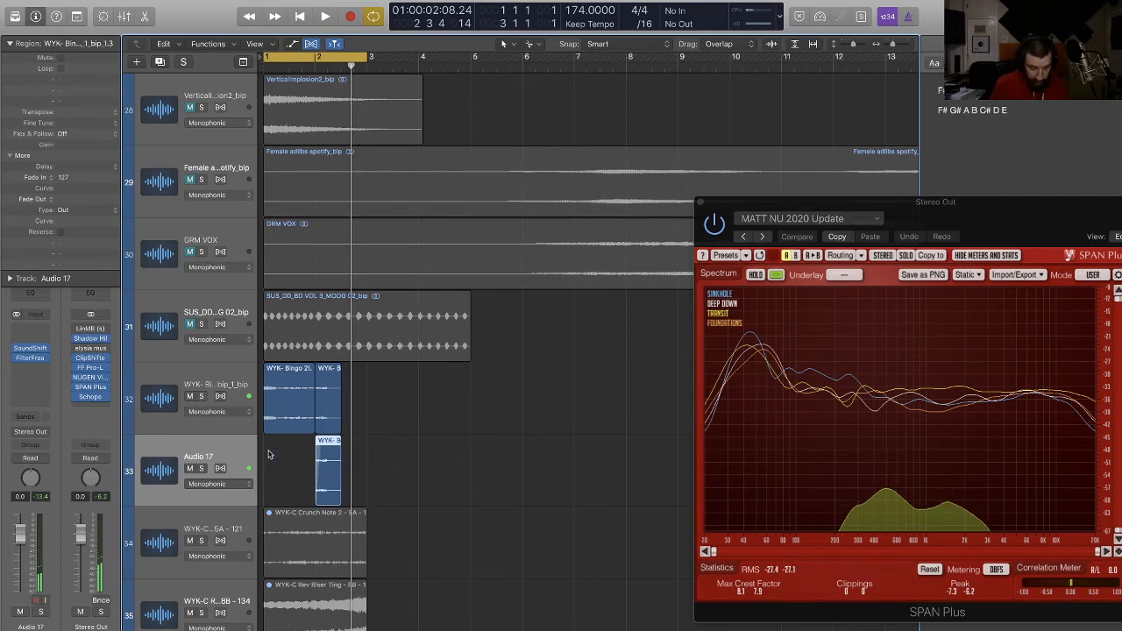
key(ctrl+b)
key(Return)
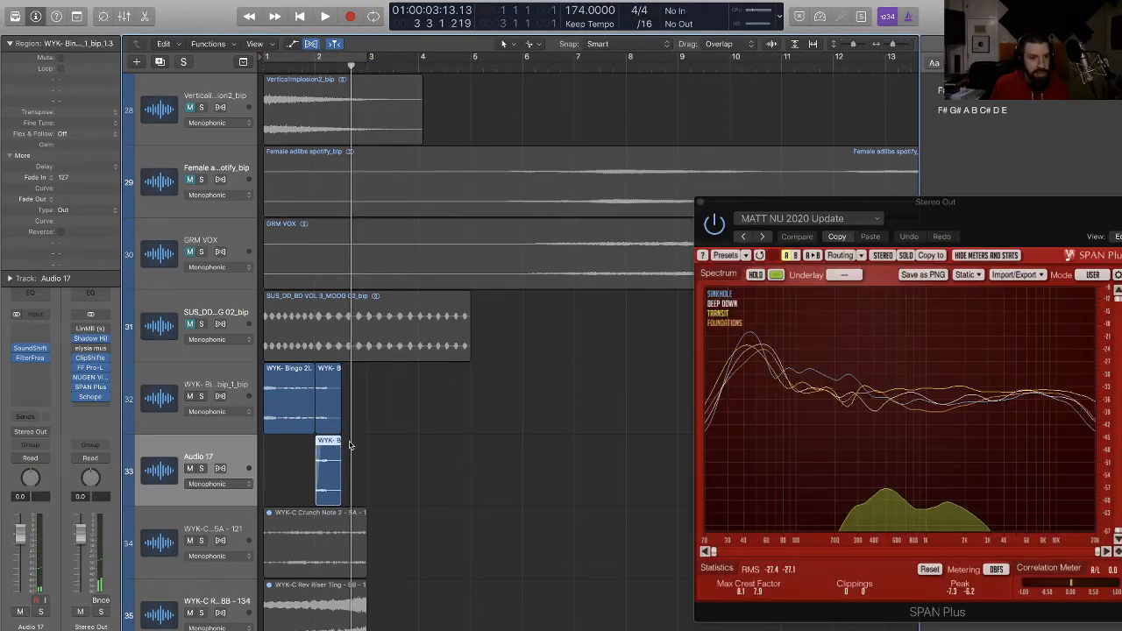
Step: Extend the end of the bounced region on track 34 slightly
click(345, 575)
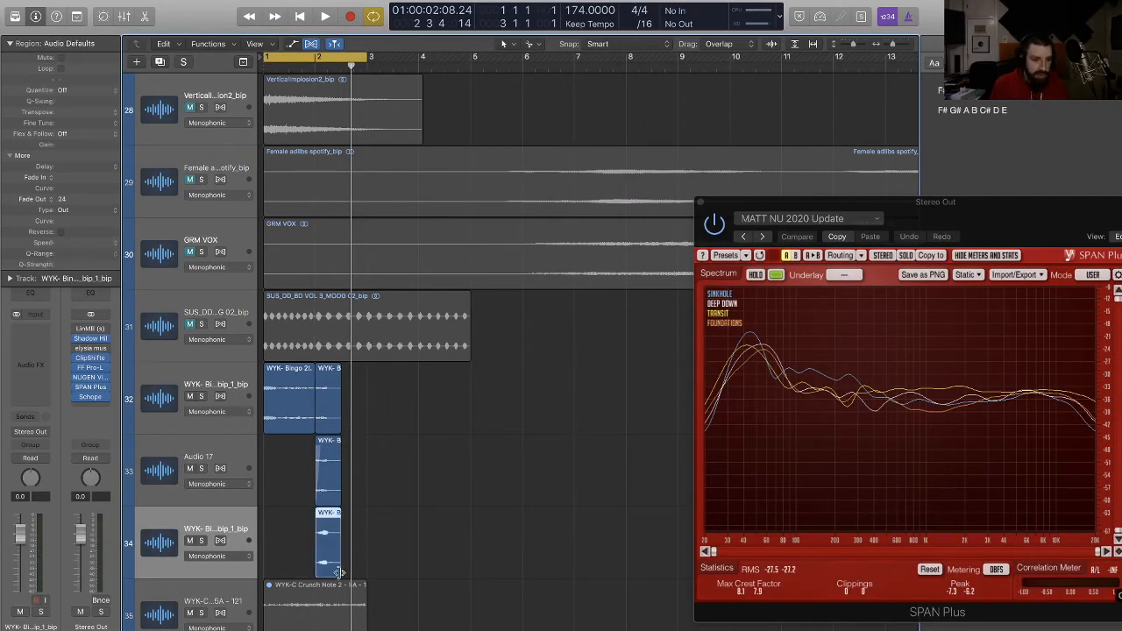
drag(340, 573, 360, 573)
drag(368, 509, 364, 506)
Step: Delete the original region on Audio 17 and remove the emptied track
click(328, 482)
key(Delete)
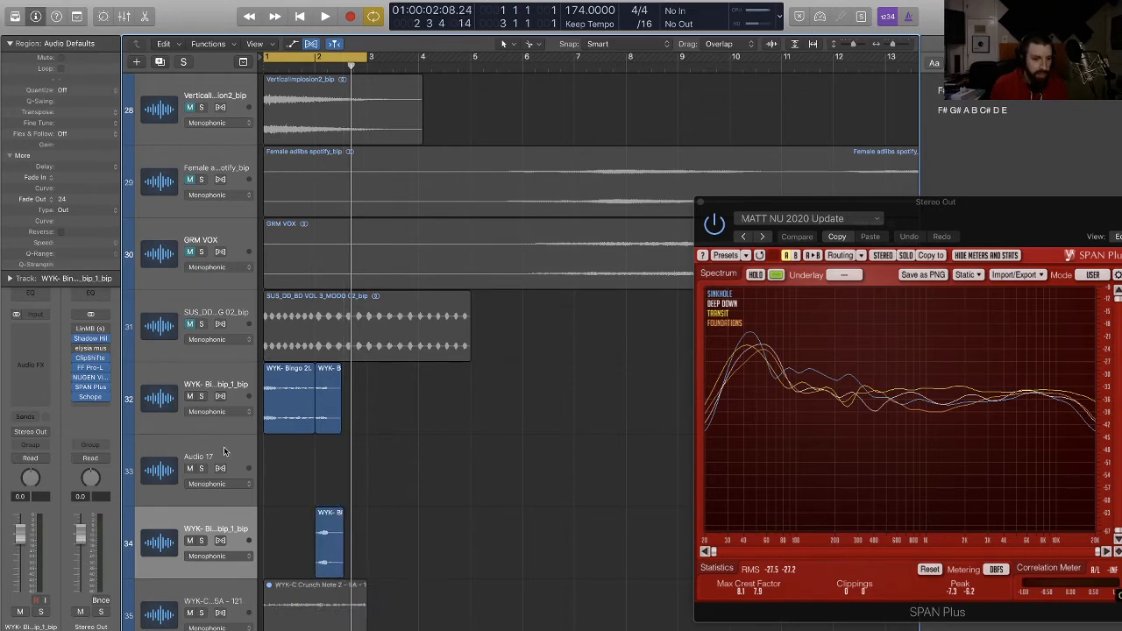
click(225, 452)
key(super+Delete)
click(379, 393)
click(228, 384)
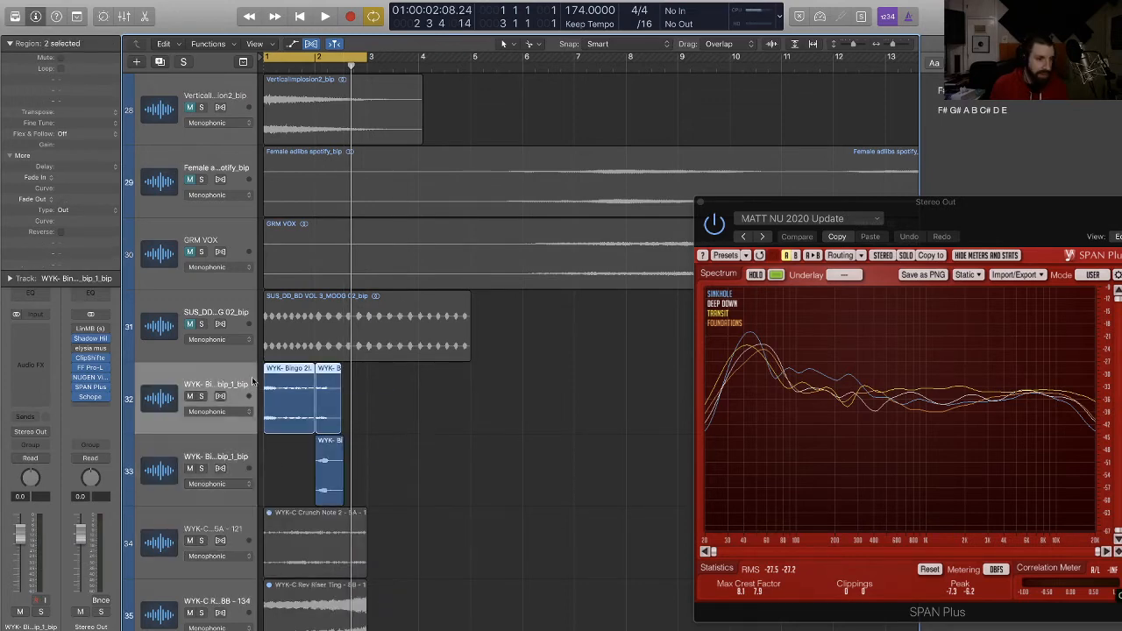
Step: Play the two-bar loop to check how the bounced region sounds with the regions on track 32
click(395, 396)
key(space)
key(super+Right)
key(super+Right)
key(super+Right)
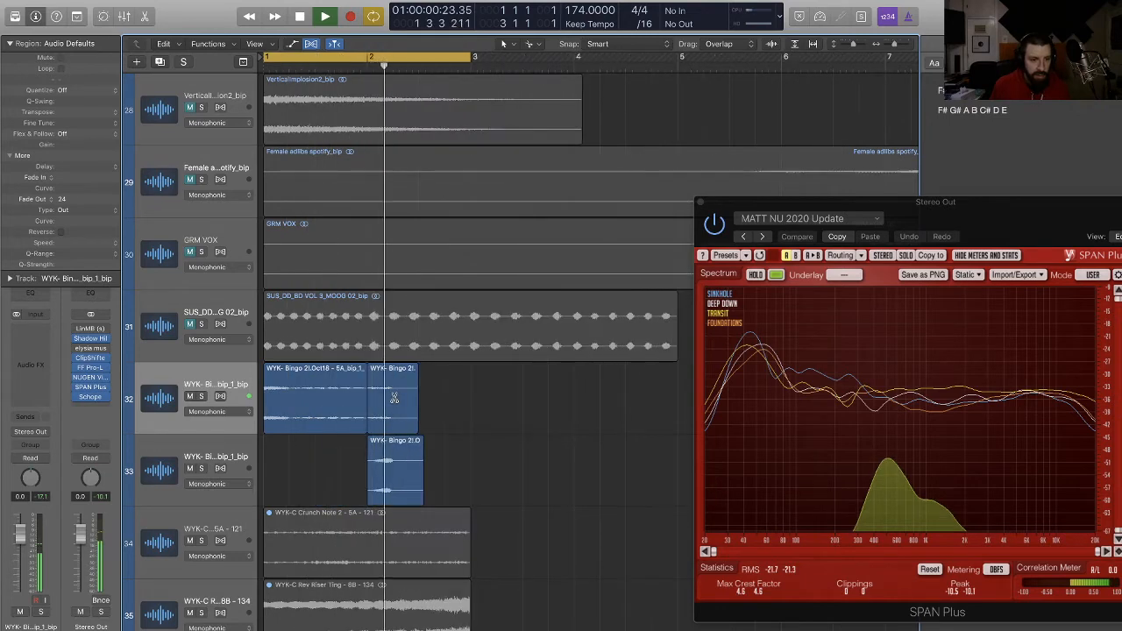
key(super+Down)
key(super+Down)
key(super+Left)
key(super+Left)
key(super+Up)
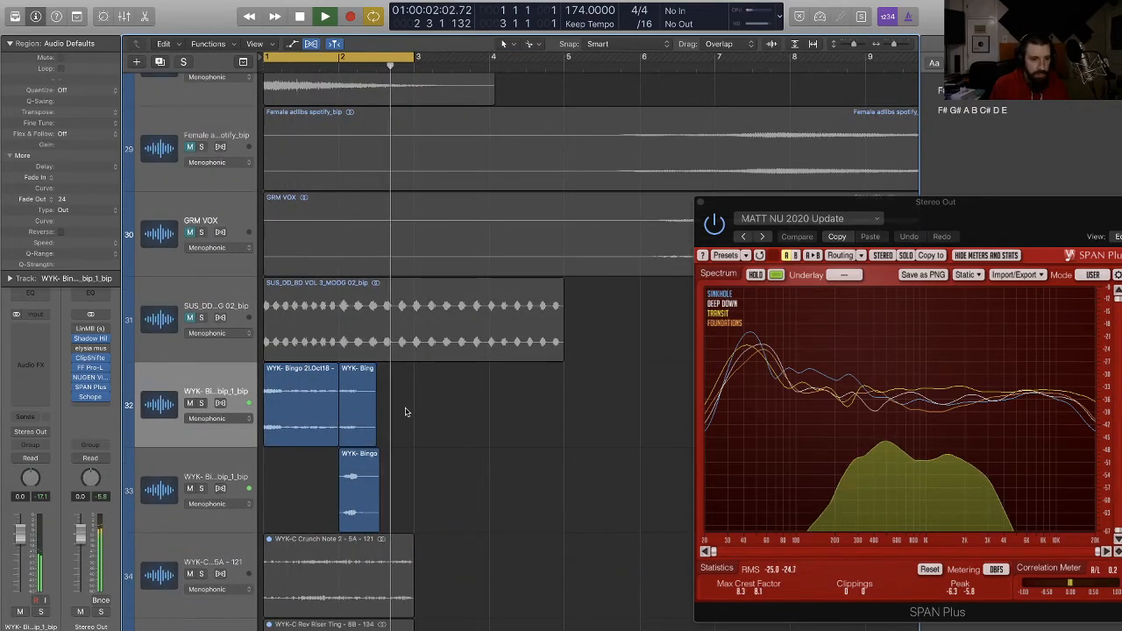
key(space)
Step: Bounce the three WYK-Bingo regions on tracks 32 and 33 together in place, and delete the old track 32
drag(461, 509, 294, 417)
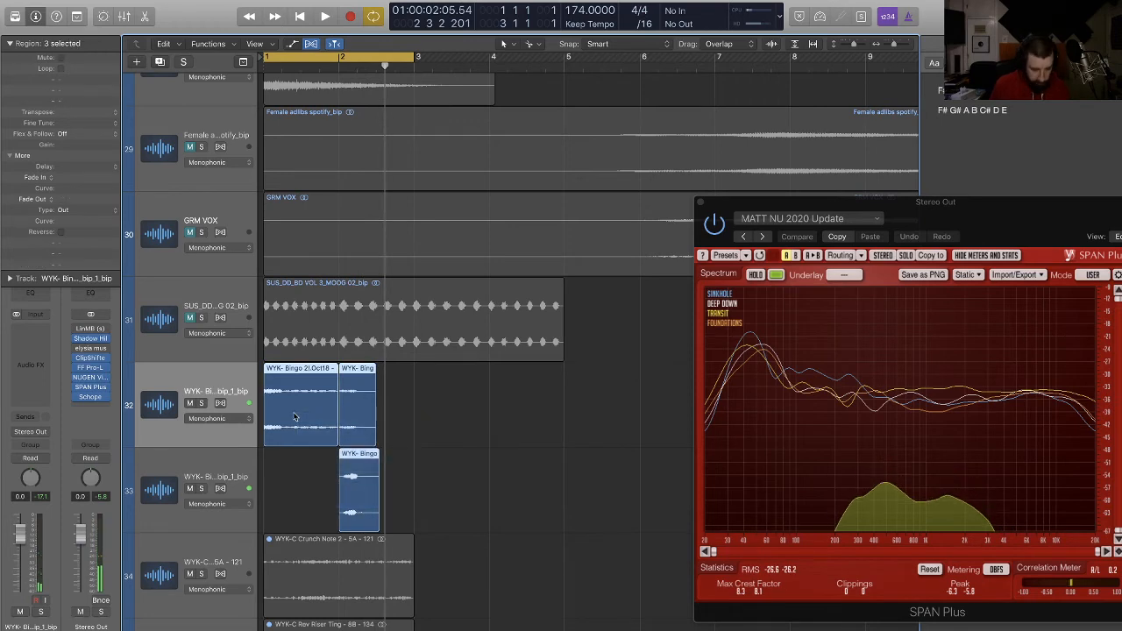
key(ctrl+b)
key(Return)
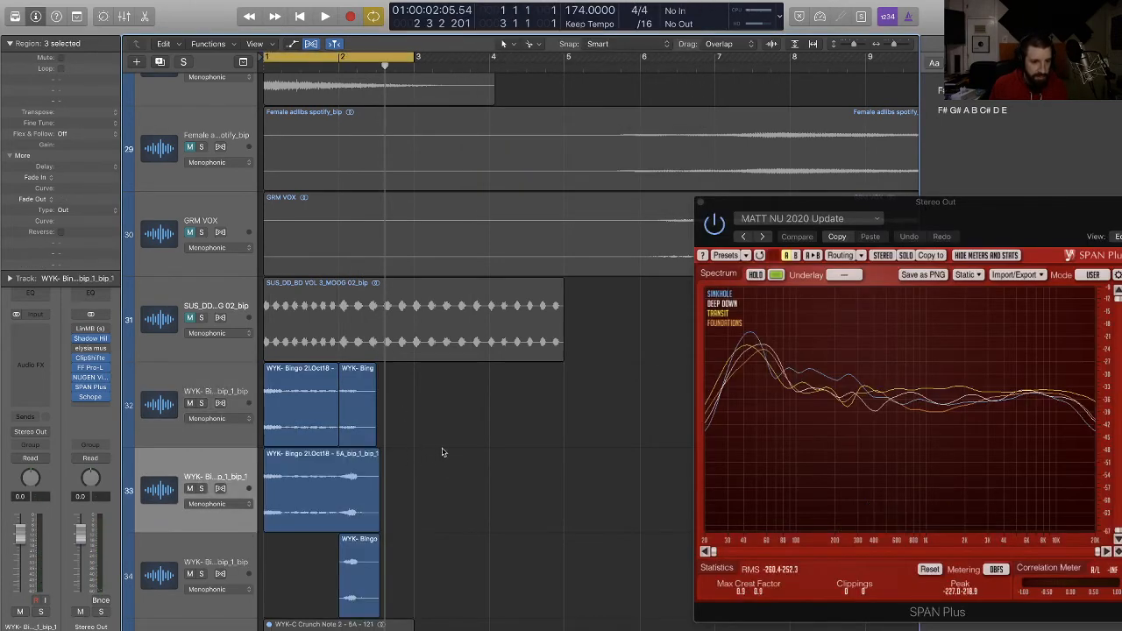
click(238, 388)
key(super+BackSpace)
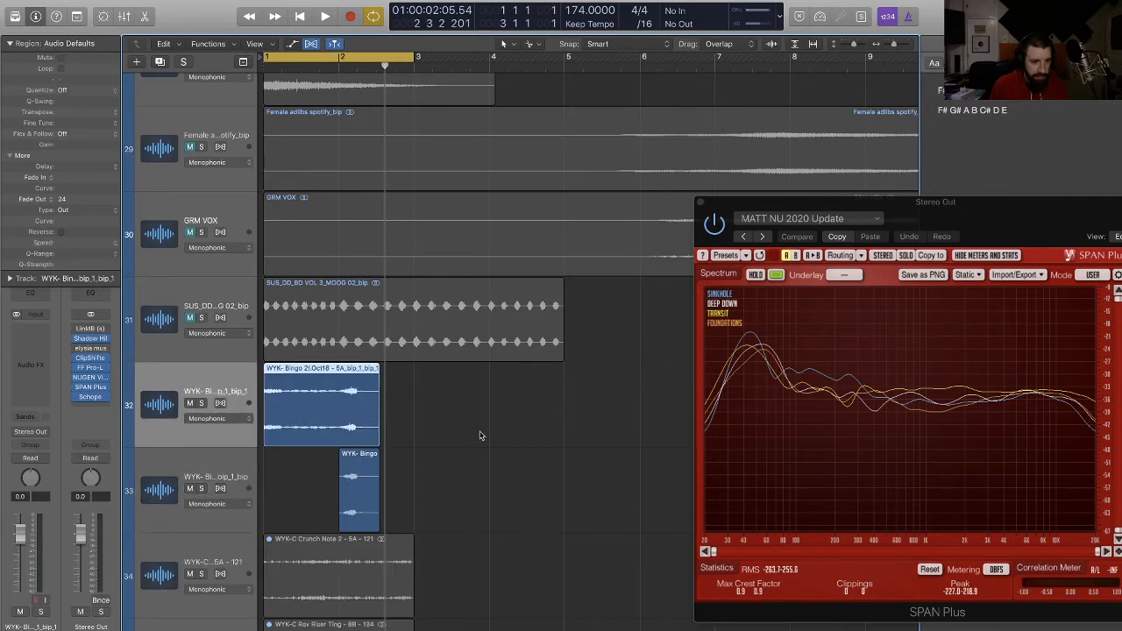
Step: Move the short region on track 33 to start about one and a half beats into bar 2, auditioning its timing
drag(366, 480, 405, 475)
click(468, 458)
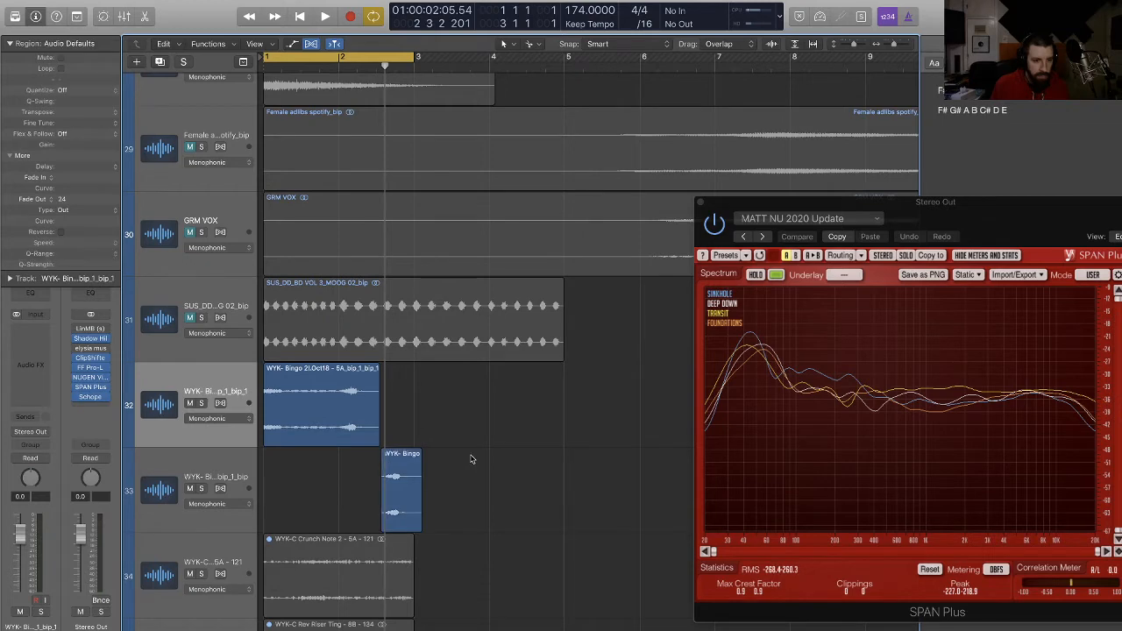
key(space)
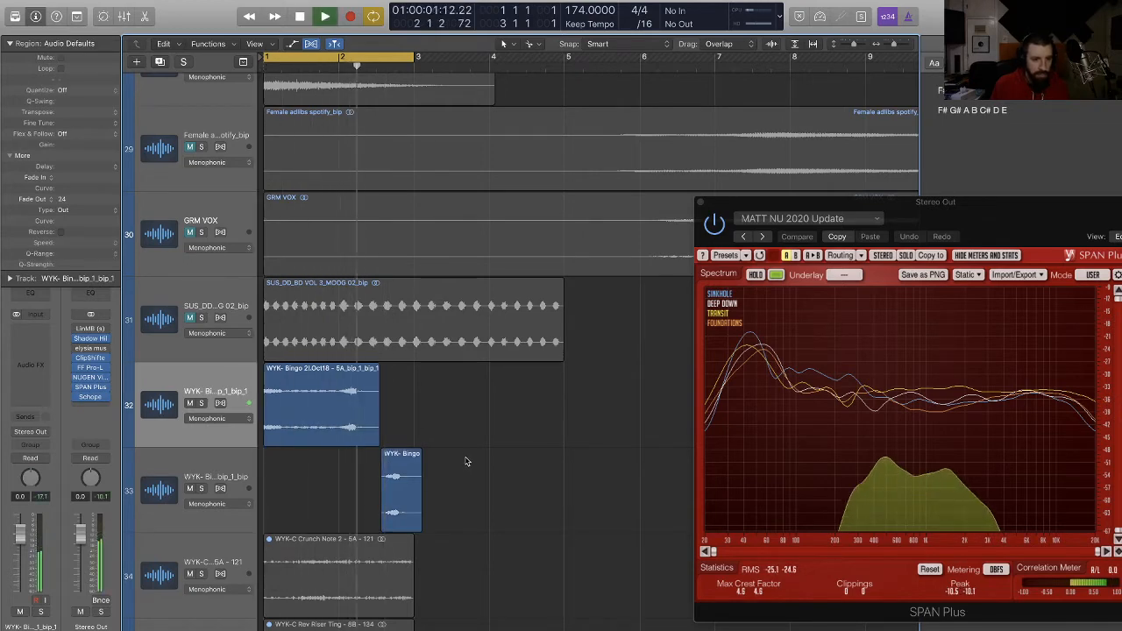
key(space)
mouse_move(403, 489)
mouse_down()
mouse_move(378, 481)
mouse_move(386, 476)
mouse_up()
key(space)
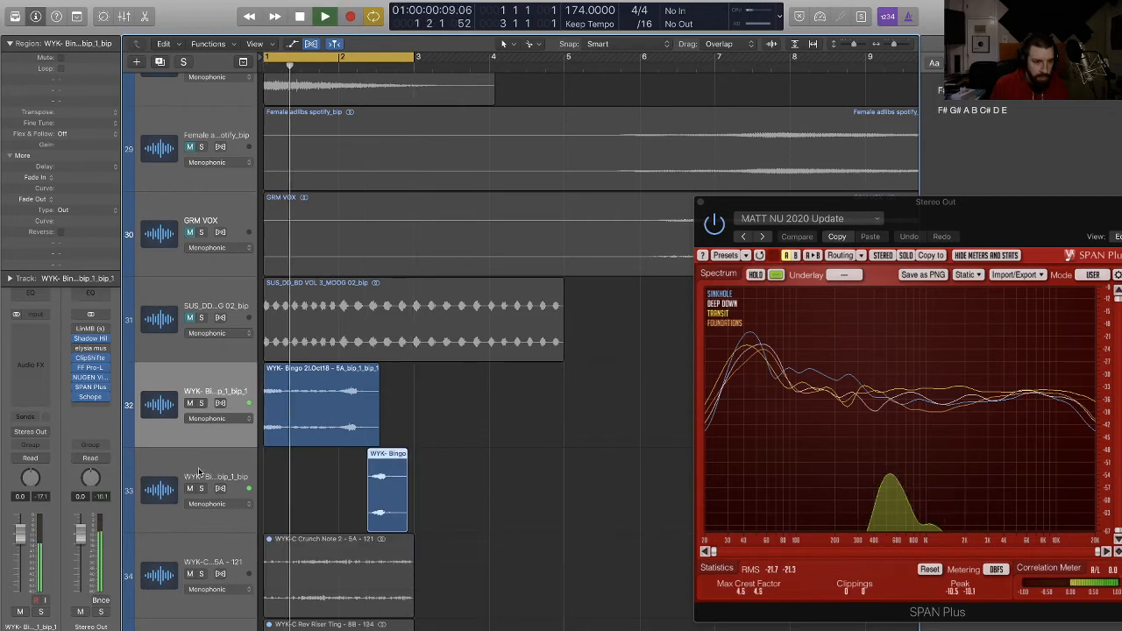
Step: Insert a stereo FilterFreak in the first effect slot of track 33
click(37, 360)
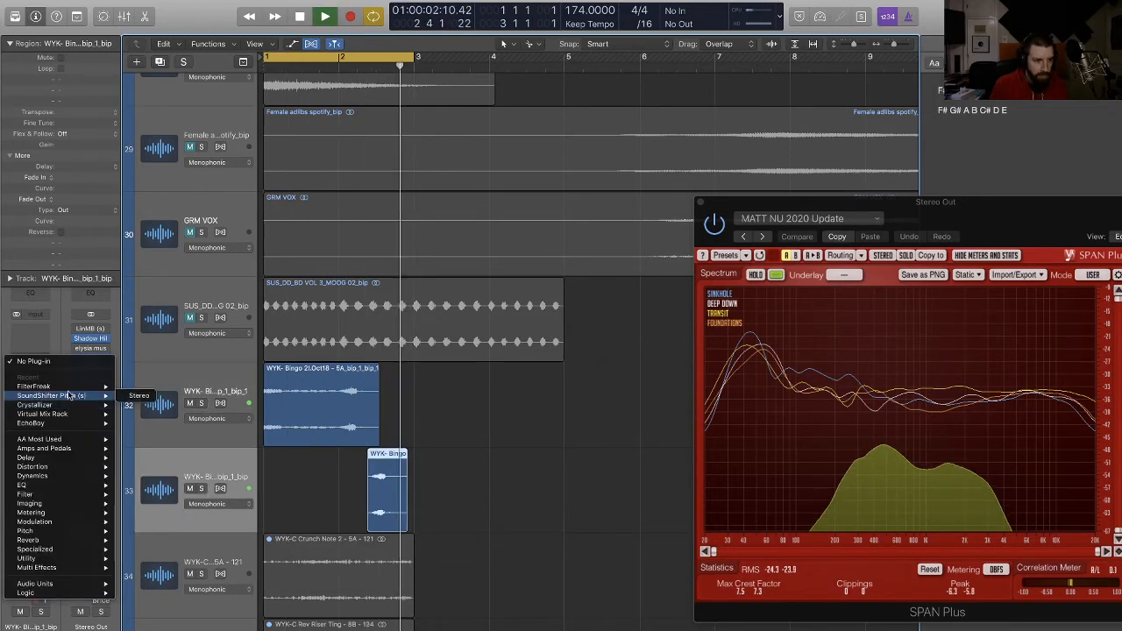
click(29, 340)
click(29, 340)
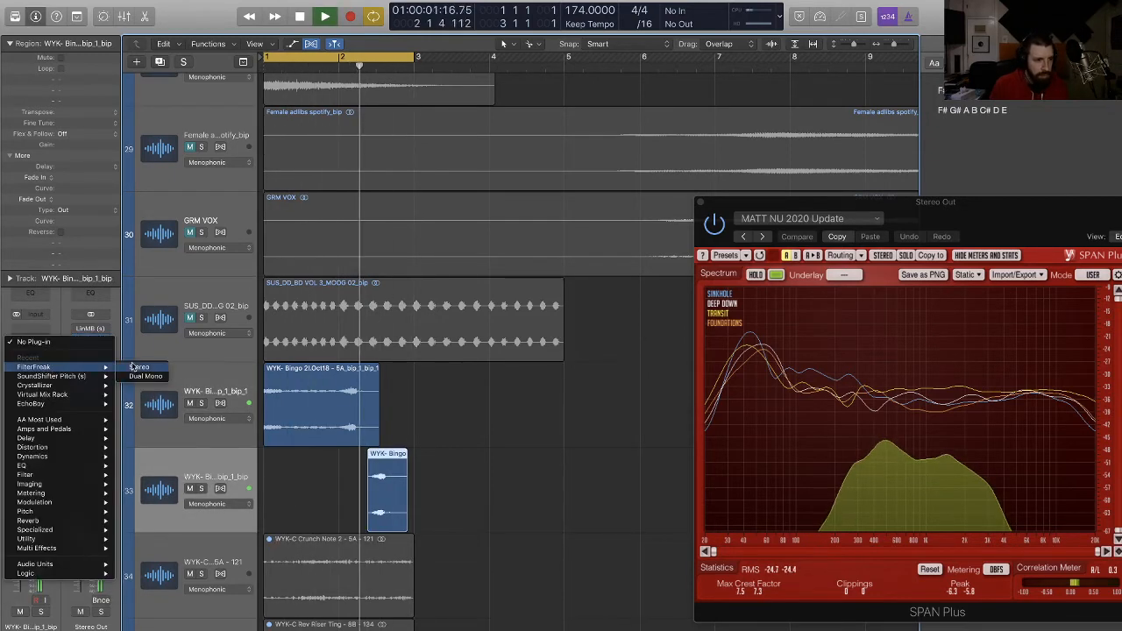
click(187, 361)
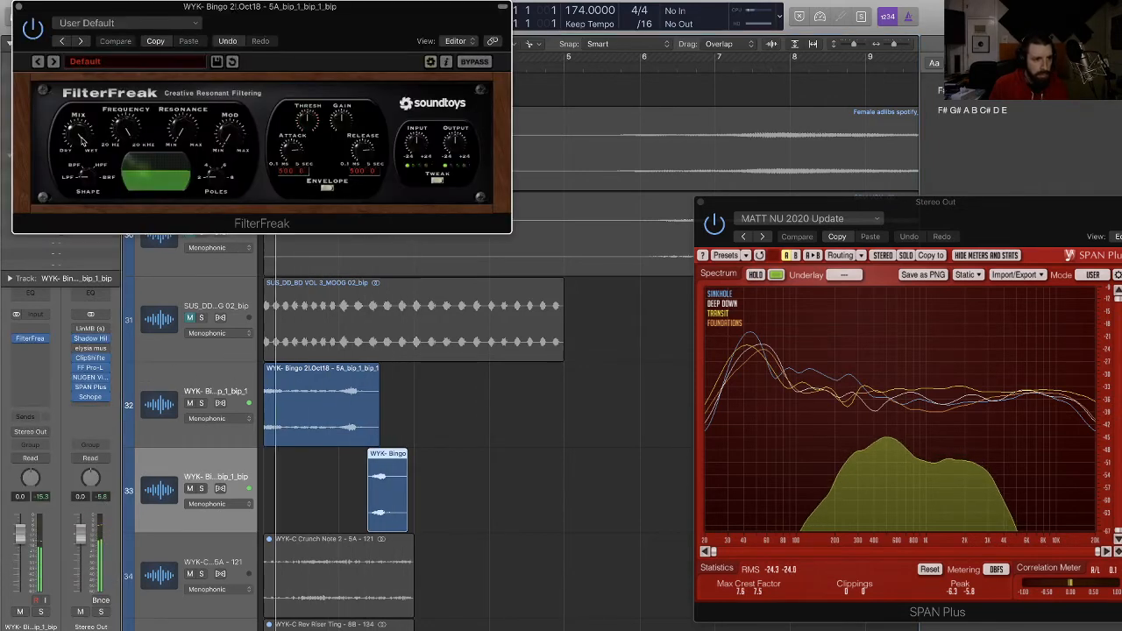
Step: Load the 8 Step Rhythm preset from FilterFreak's 02 Rhythmic category
click(123, 132)
click(176, 66)
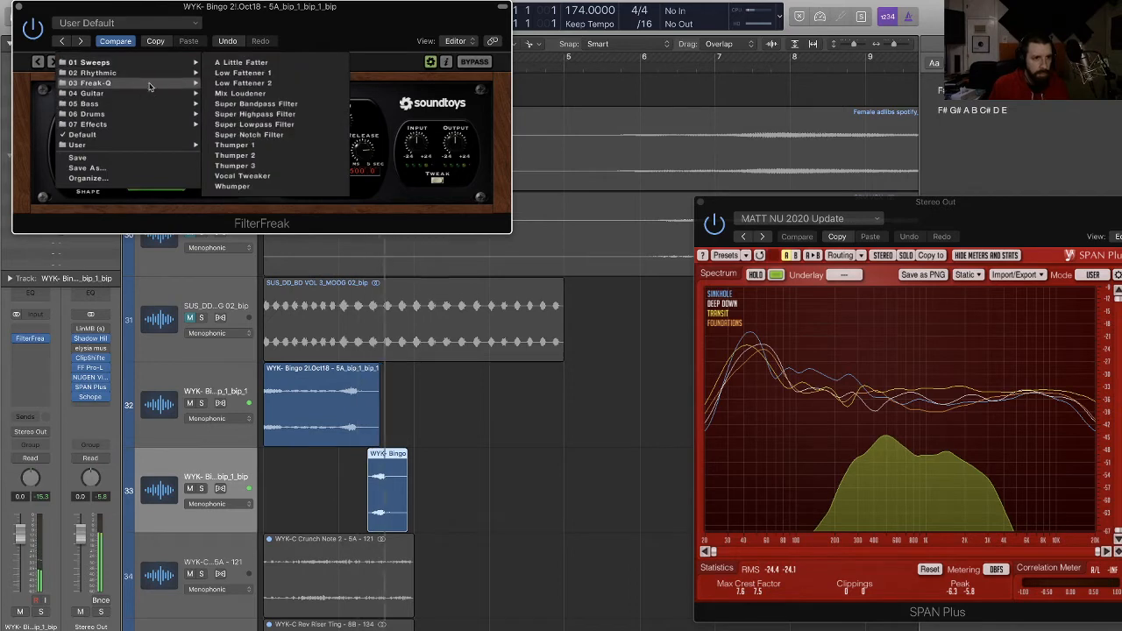
mouse_move(196, 77)
click(243, 72)
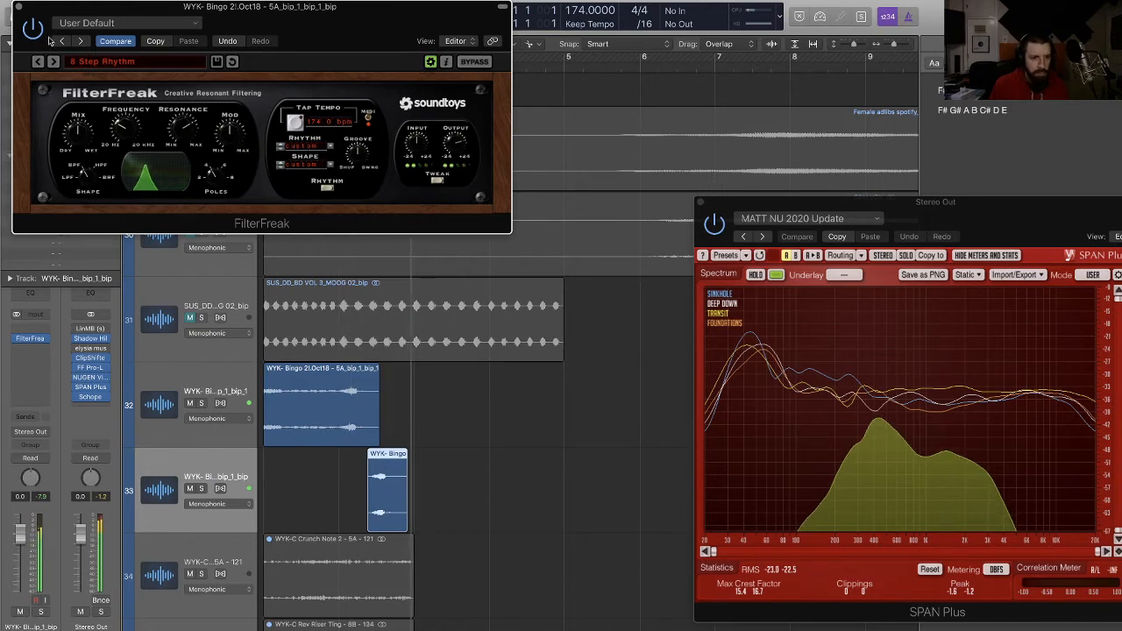
Step: Split track 32's region after its first beat and copy that slice to beat 2 of bar 1 on track 33, with a fade-in
click(286, 406)
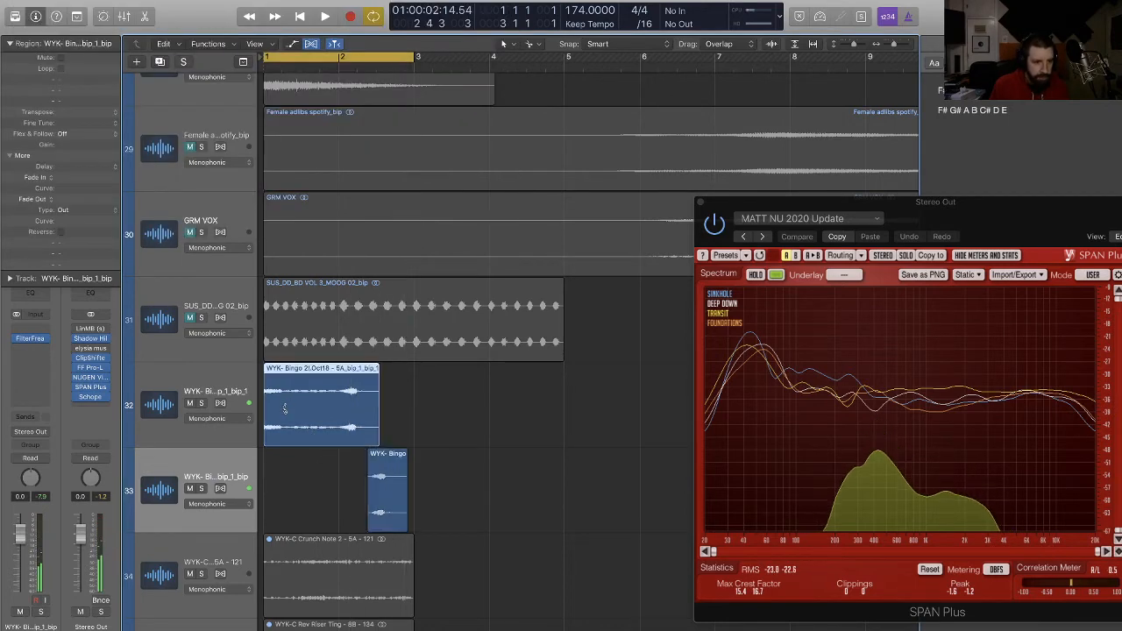
super+click(283, 409)
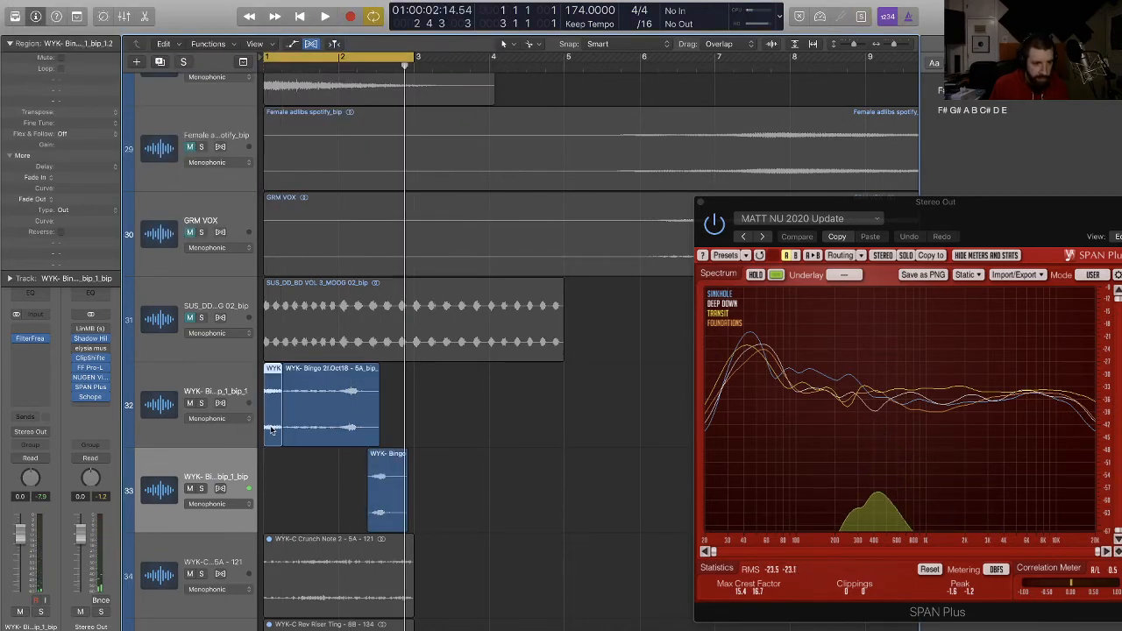
drag(277, 405, 293, 474)
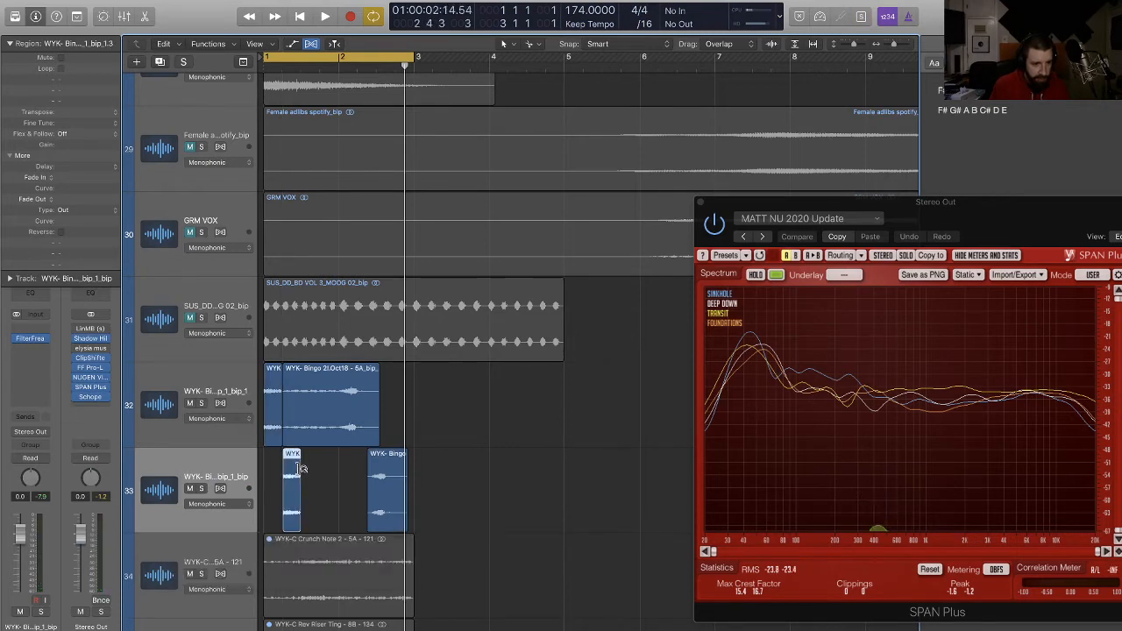
key(space)
click(344, 491)
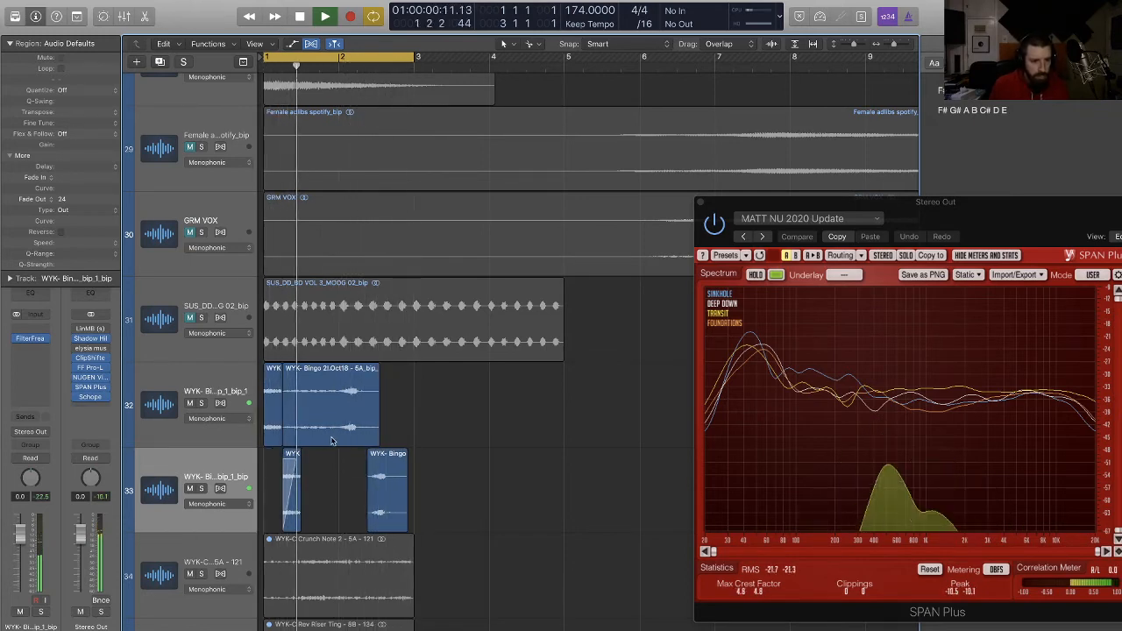
Step: Split the rest of track 32's region at beat 4 and at bar 2, and add a new audio track below track 33
mouse_move(321, 438)
mouse_down()
mouse_move(342, 438)
mouse_move(322, 446)
mouse_up()
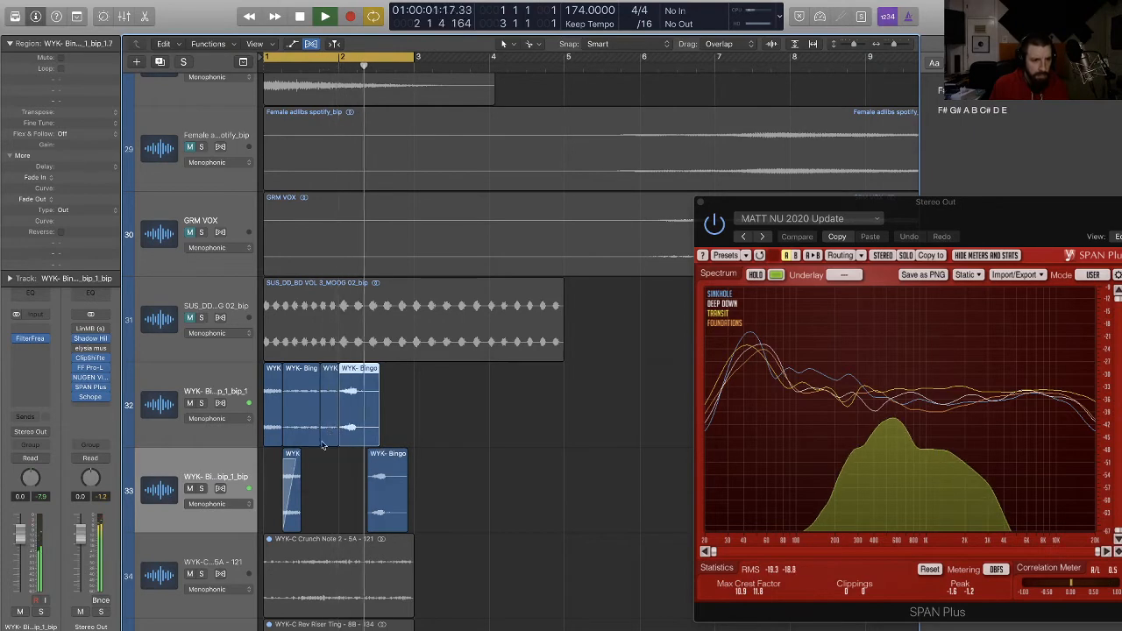
click(203, 460)
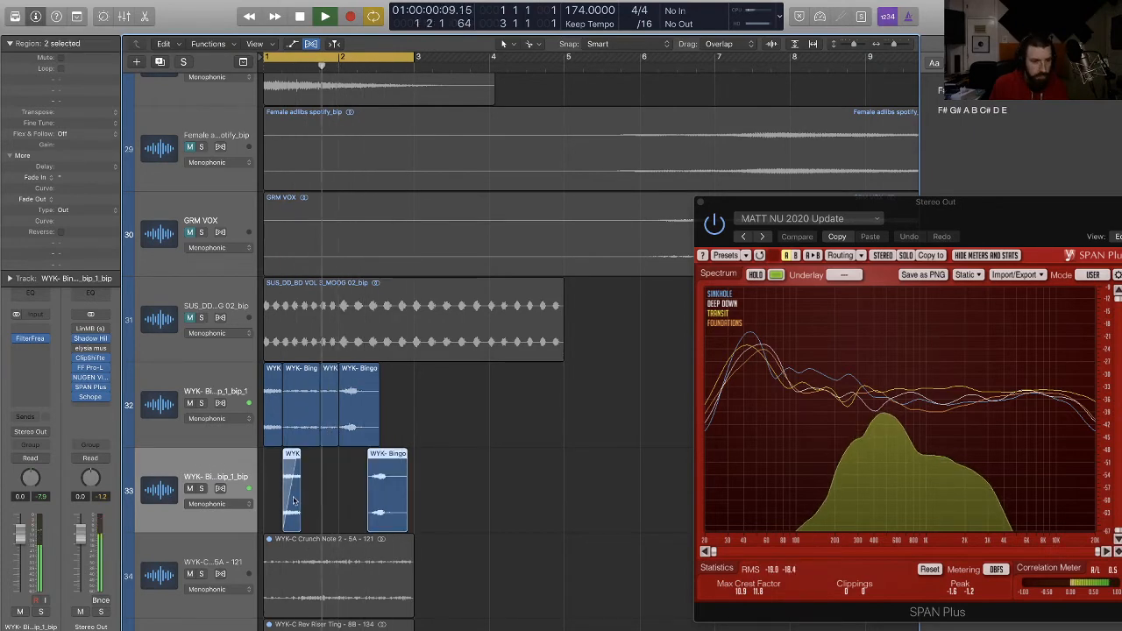
key(alt+super+a)
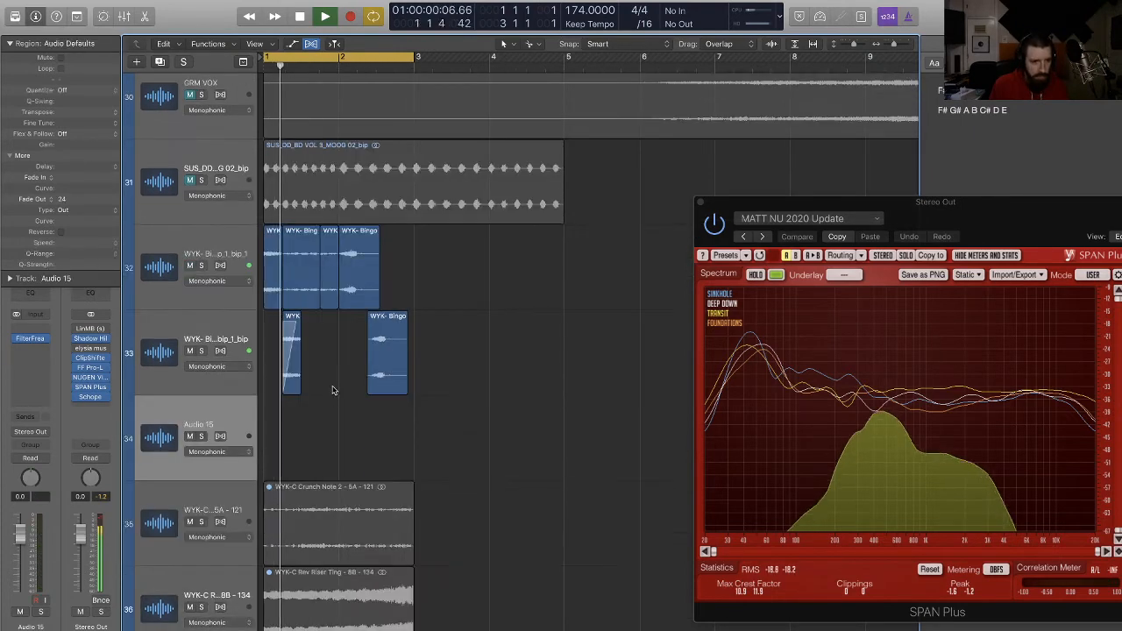
Step: Copy track 32's beat 4 slice to beat 4 of bar 2 on track 34 and insert stereo SoundShifter Pitch at 12 semitones
drag(330, 291, 409, 431)
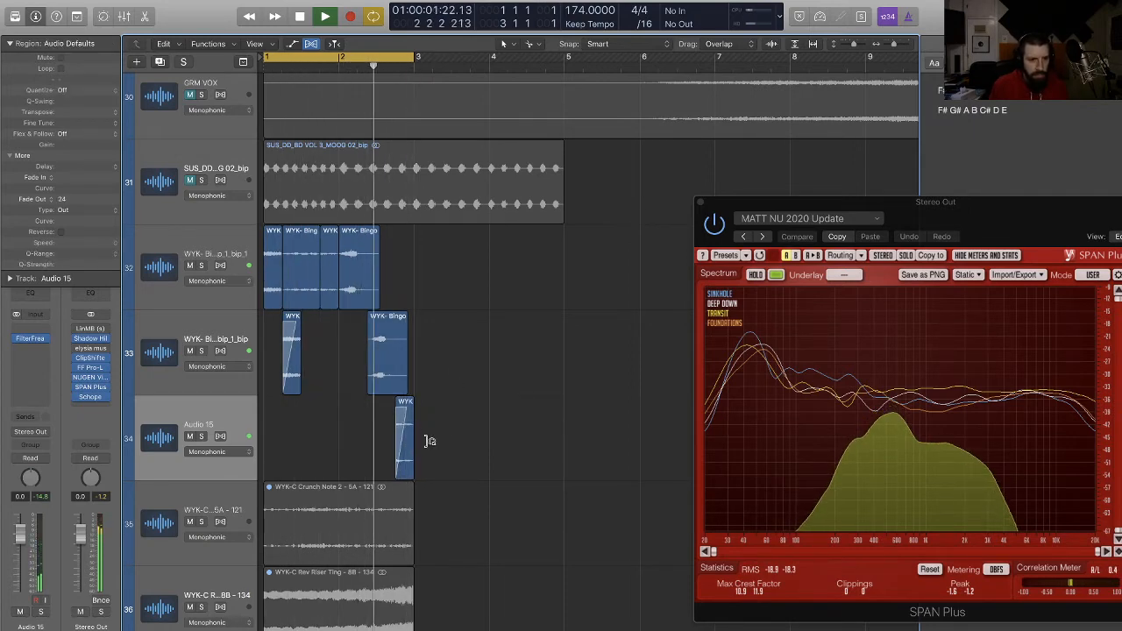
click(33, 330)
mouse_move(90, 366)
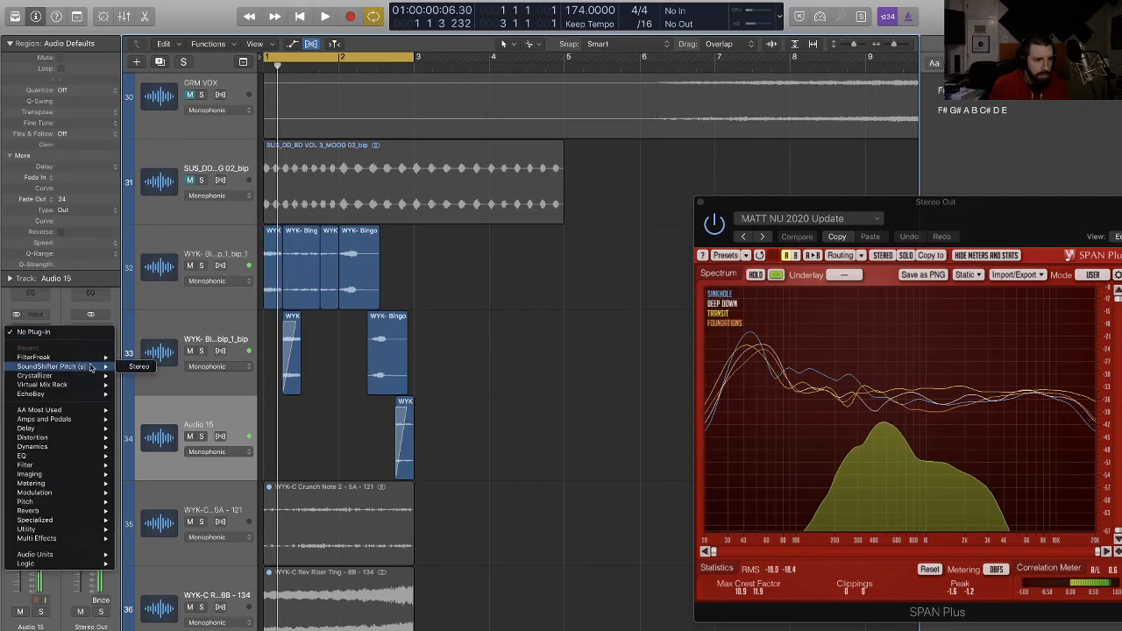
click(141, 366)
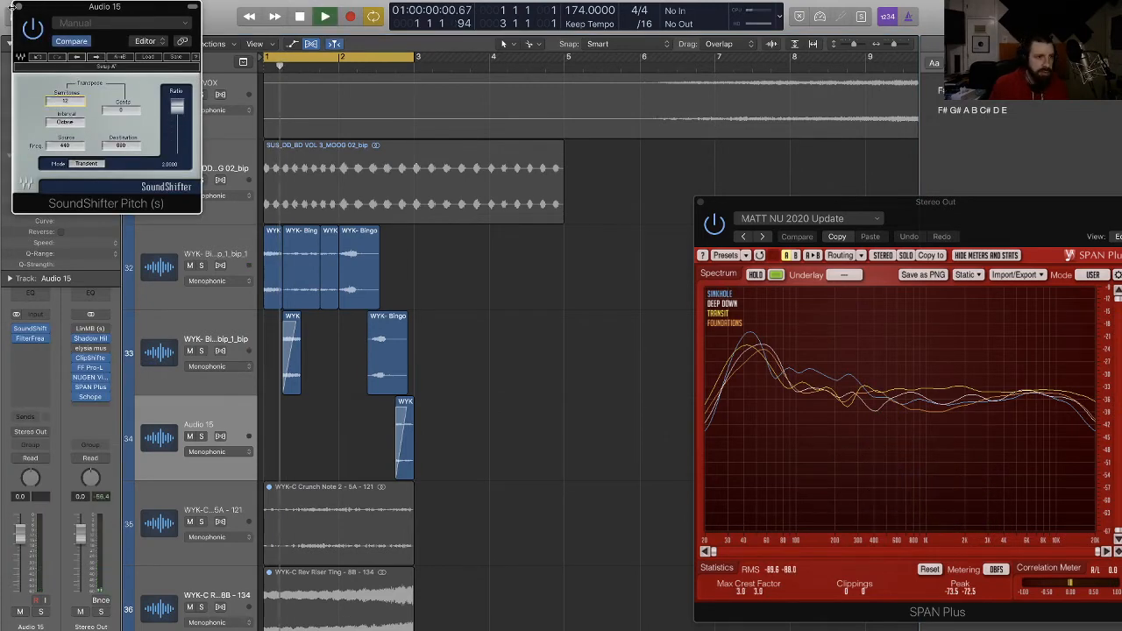
key(super+w)
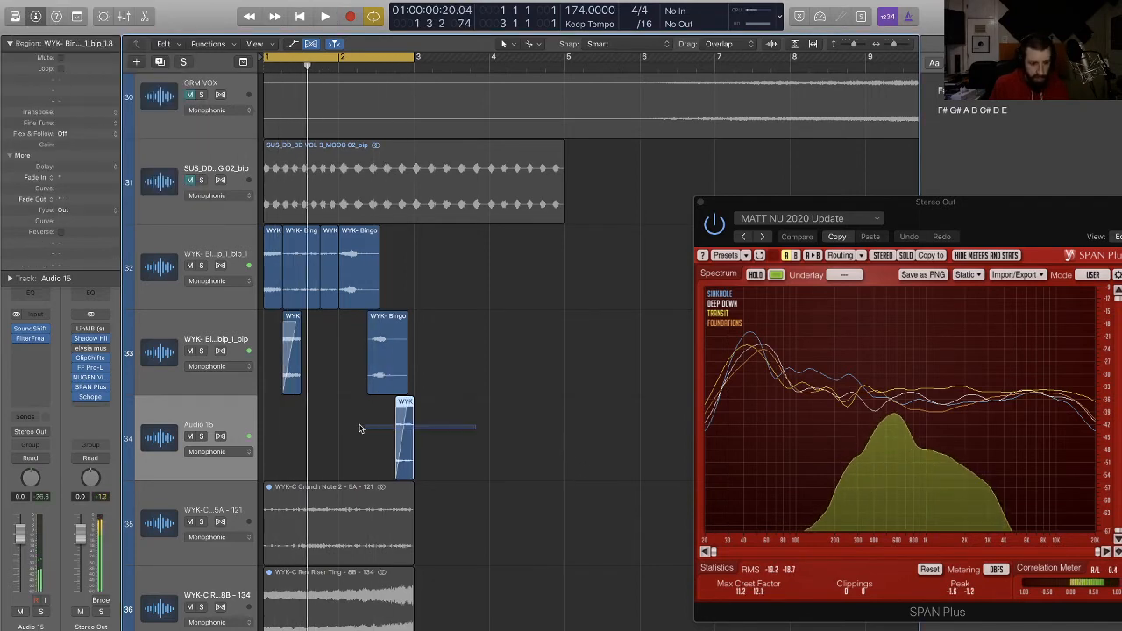
Step: Bounce the pitched slice in place to a new track and delete the source track Audio 15
key(ctrl+b)
key(Escape)
key(c)
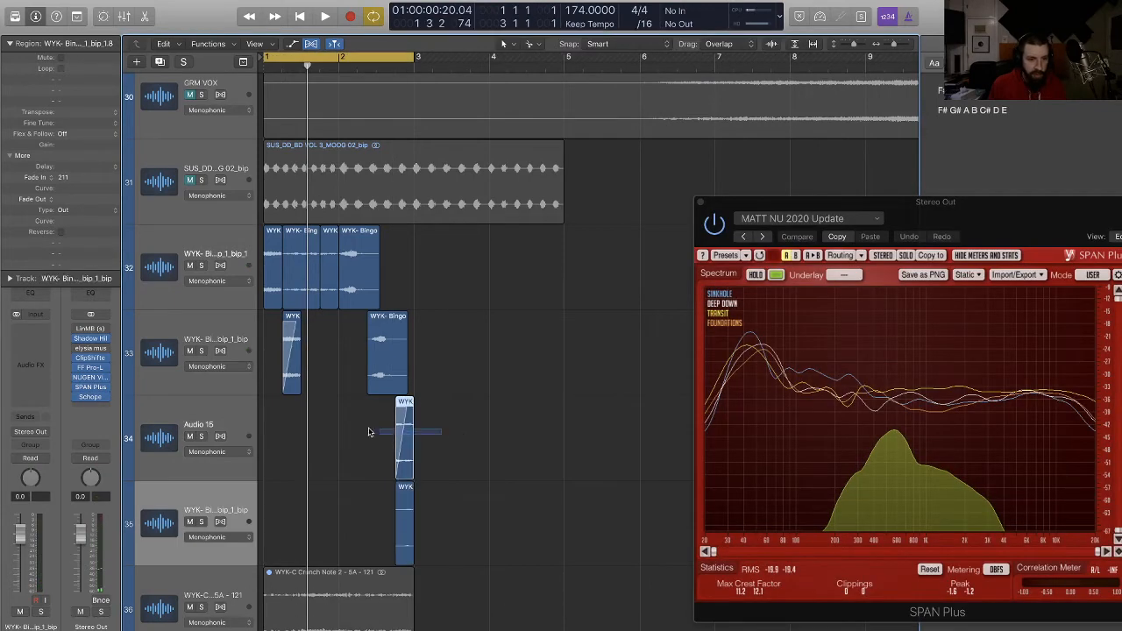
click(240, 413)
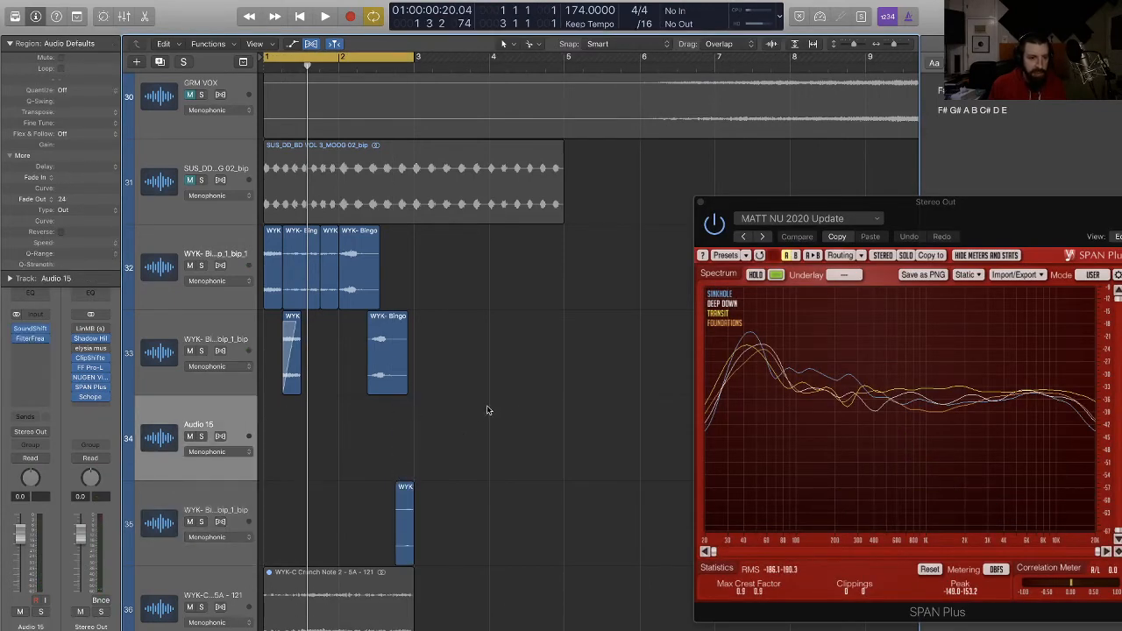
key(super+BackSpace)
Step: Pack the two regions on track 33 into a folder region and add a new audio track below it
key(space)
click(395, 353)
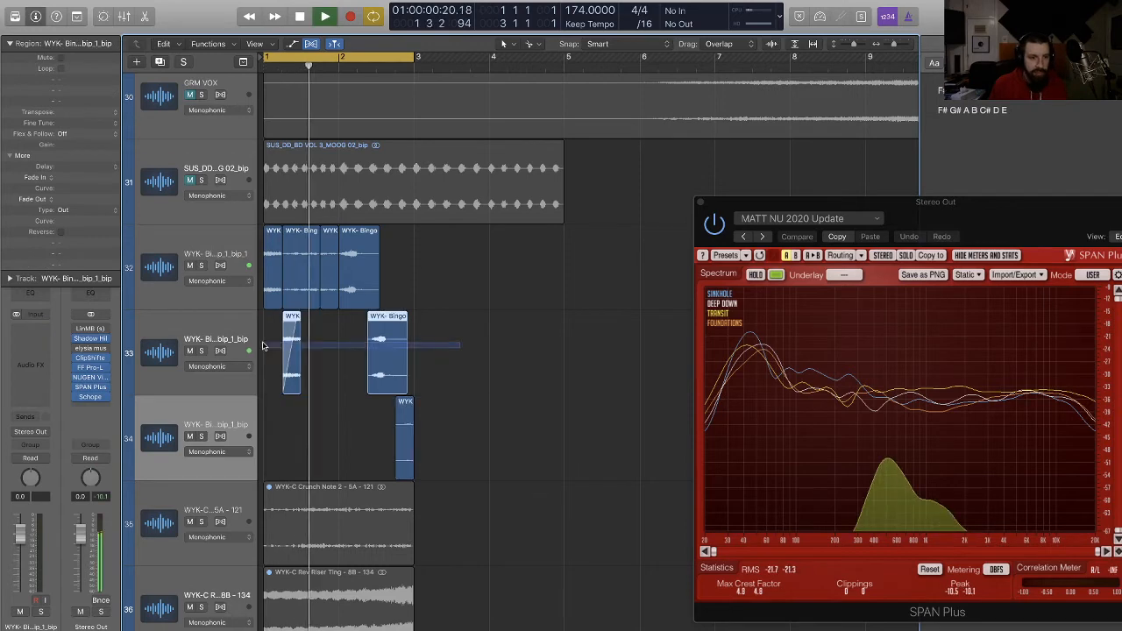
right_click(395, 353)
click(434, 366)
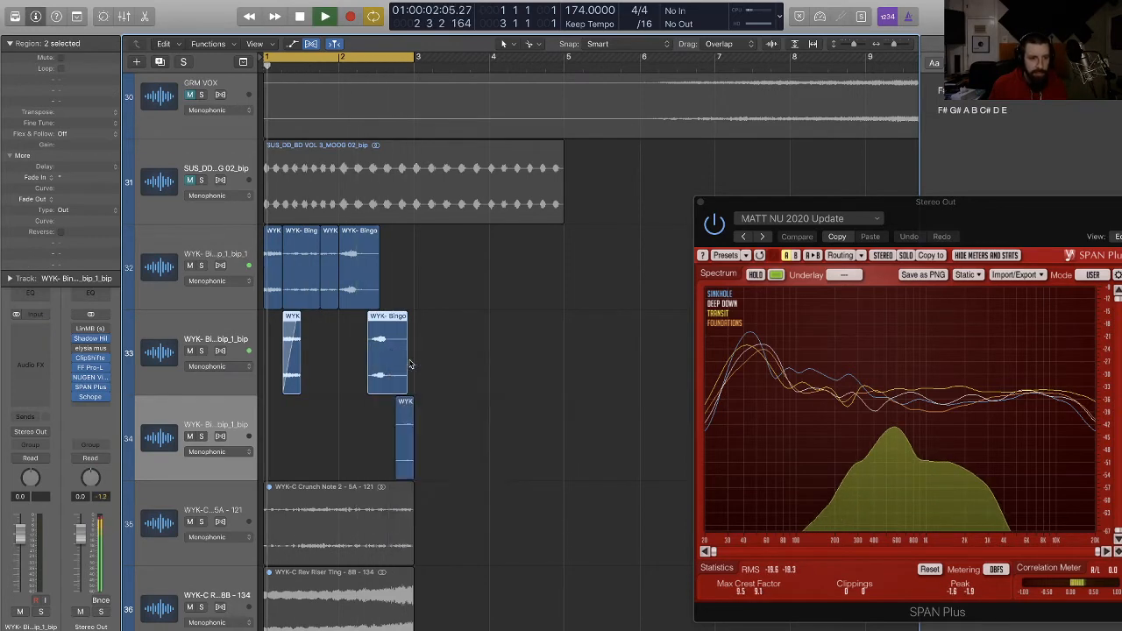
click(452, 345)
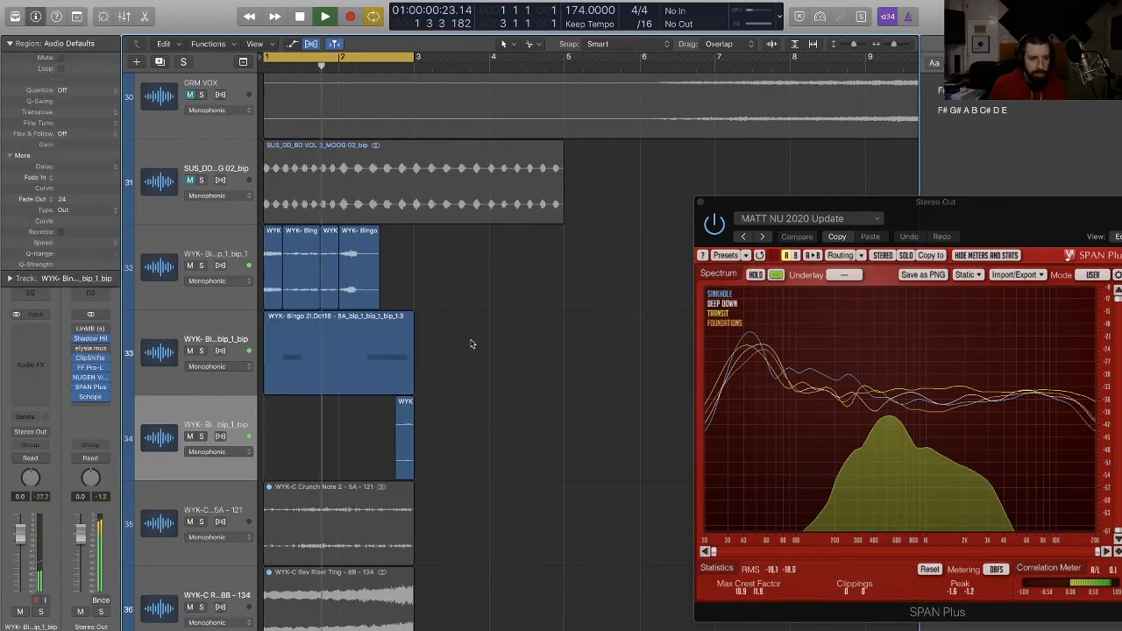
click(201, 337)
key(alt+super+a)
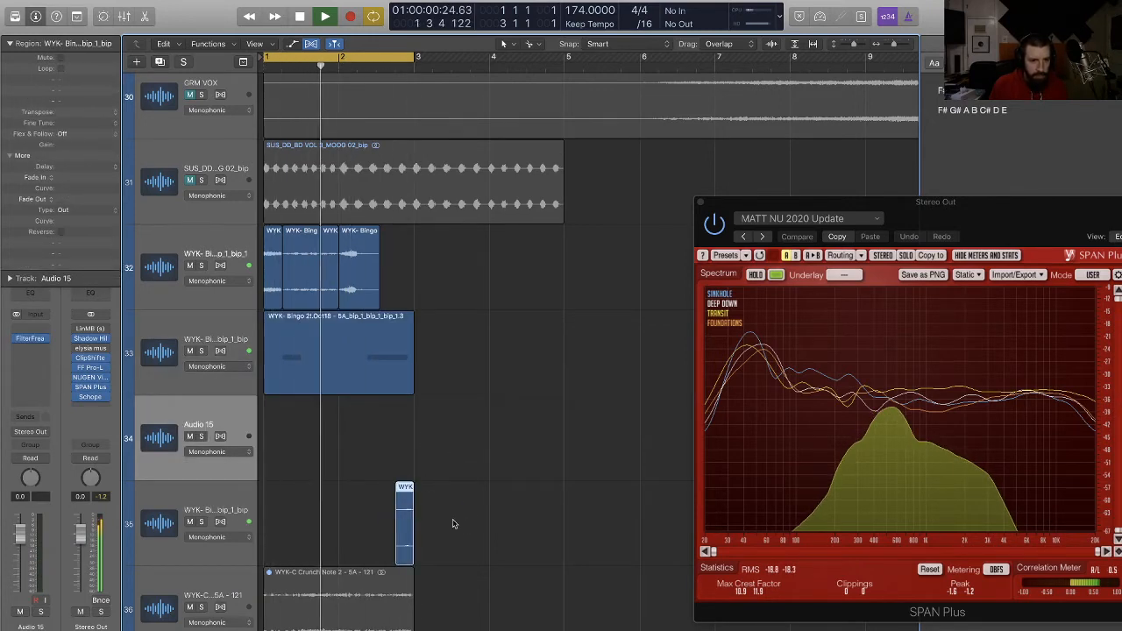
Step: Copy all the Bingo regions of bars 1 and 2 to bar 3 and extend the cycle range to bar 5
key(space)
drag(473, 537, 441, 271)
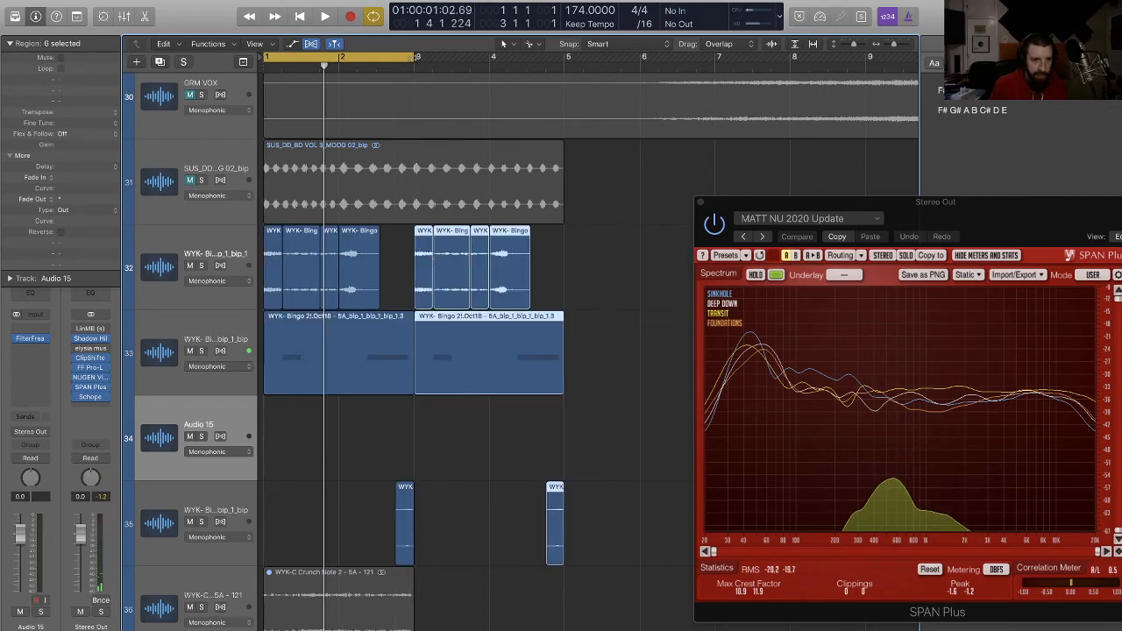
drag(417, 56, 566, 60)
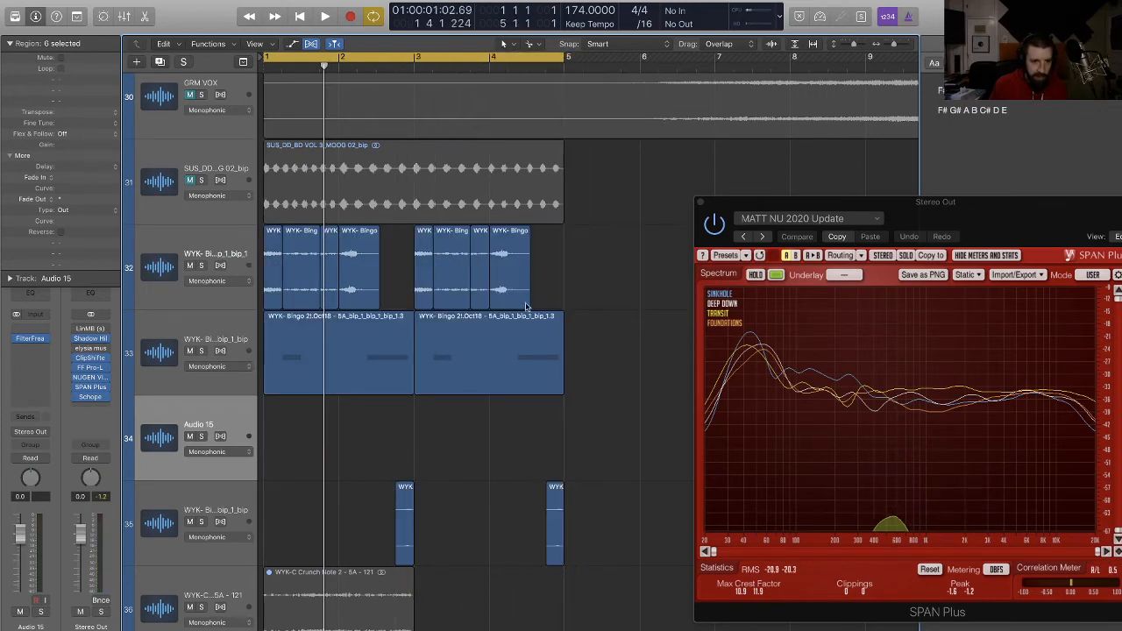
Step: Split the beat 2 region of bar 3 on track 32 at positions 3 2 3 1 and 3 3 1 1
key(z)
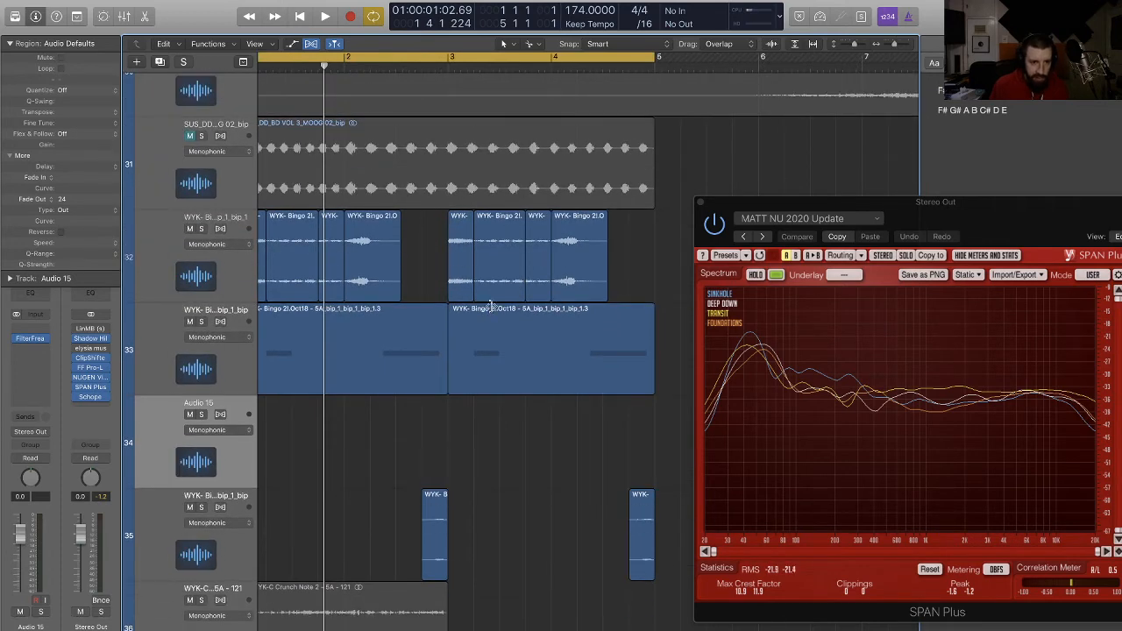
click(486, 261)
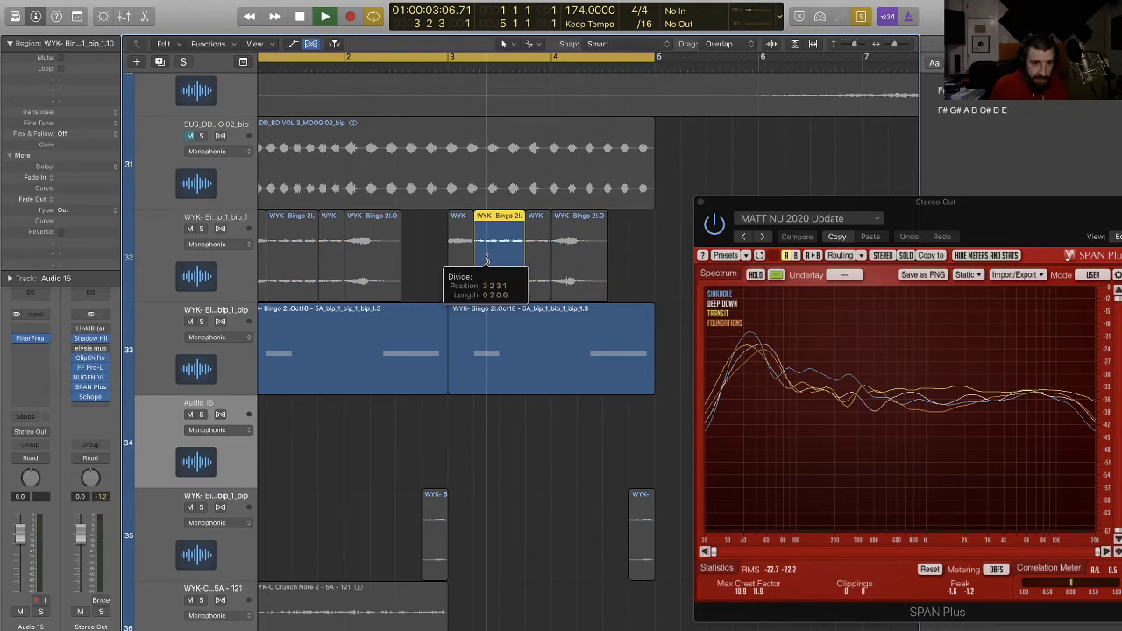
click(498, 252)
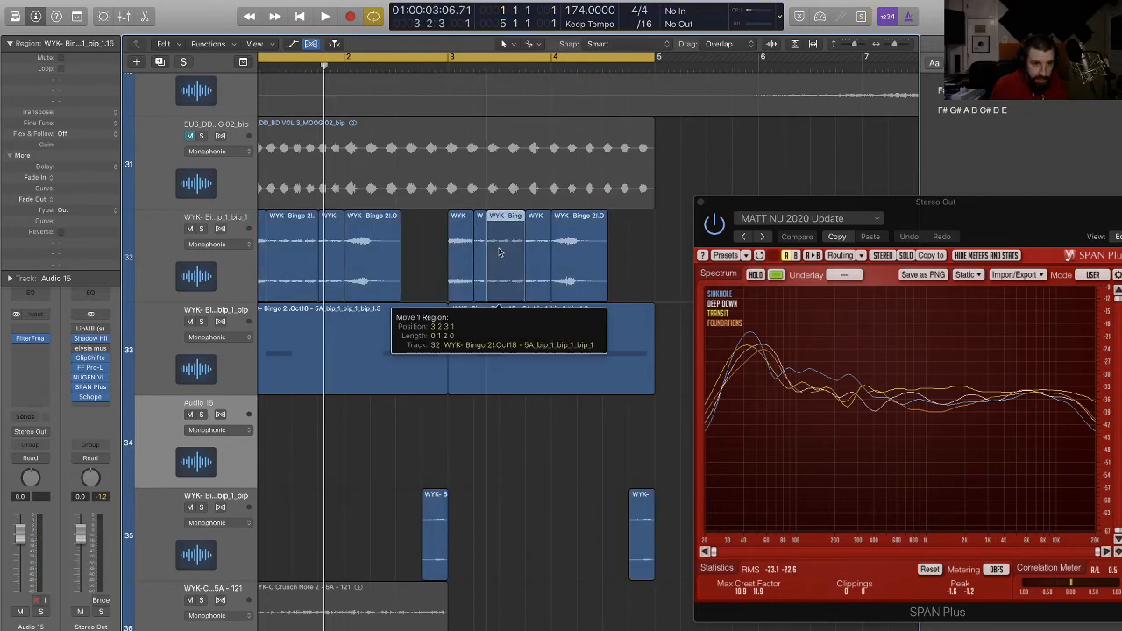
click(500, 255)
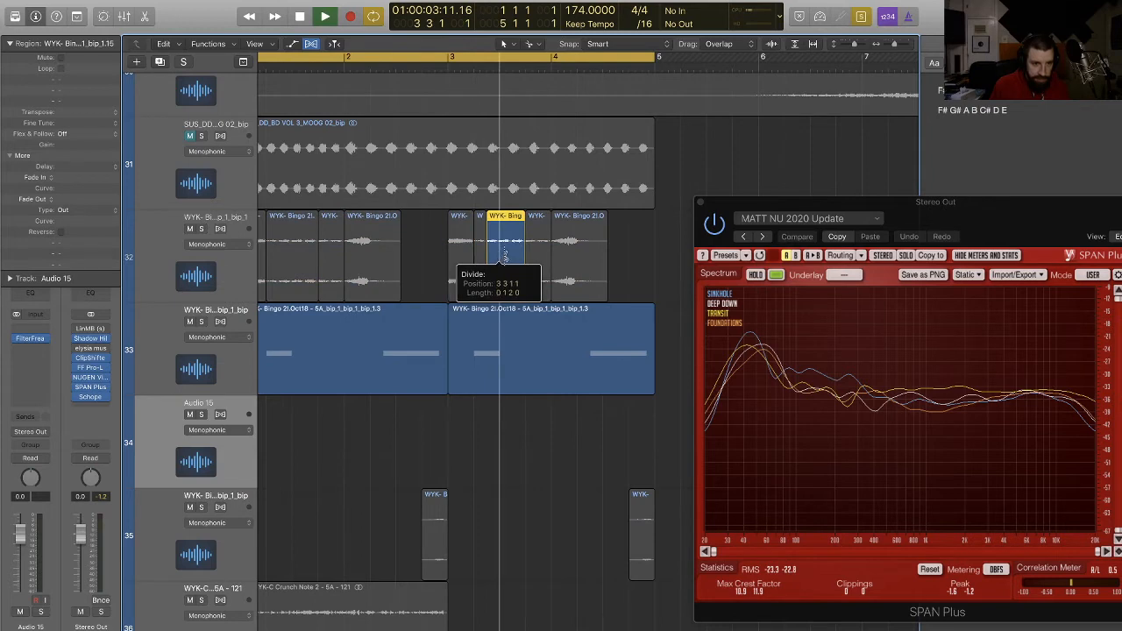
Step: Move the last split slice to 3 3 2 1, remove its part after 3 3 4 1, and shorten the beat 4 slice to half a beat
drag(518, 252, 516, 251)
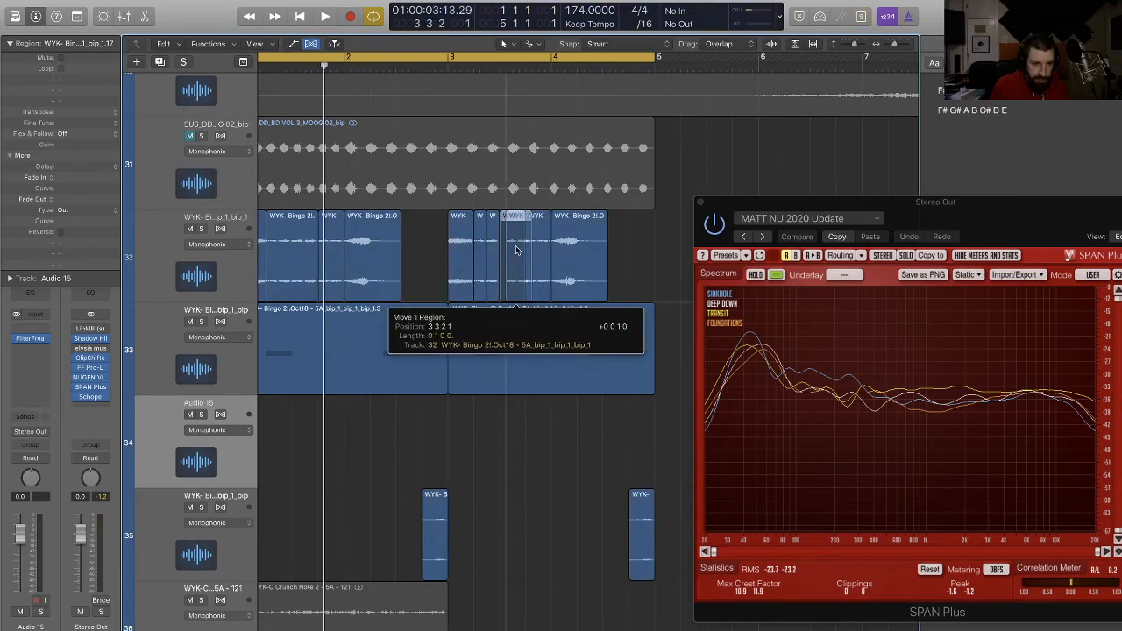
click(519, 252)
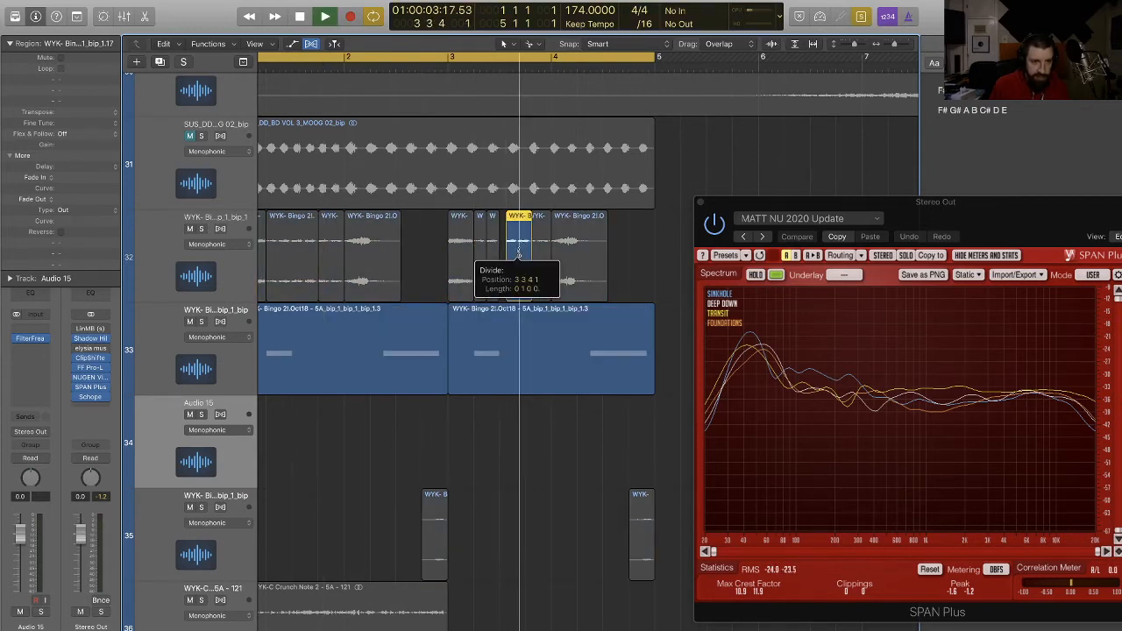
key(Delete)
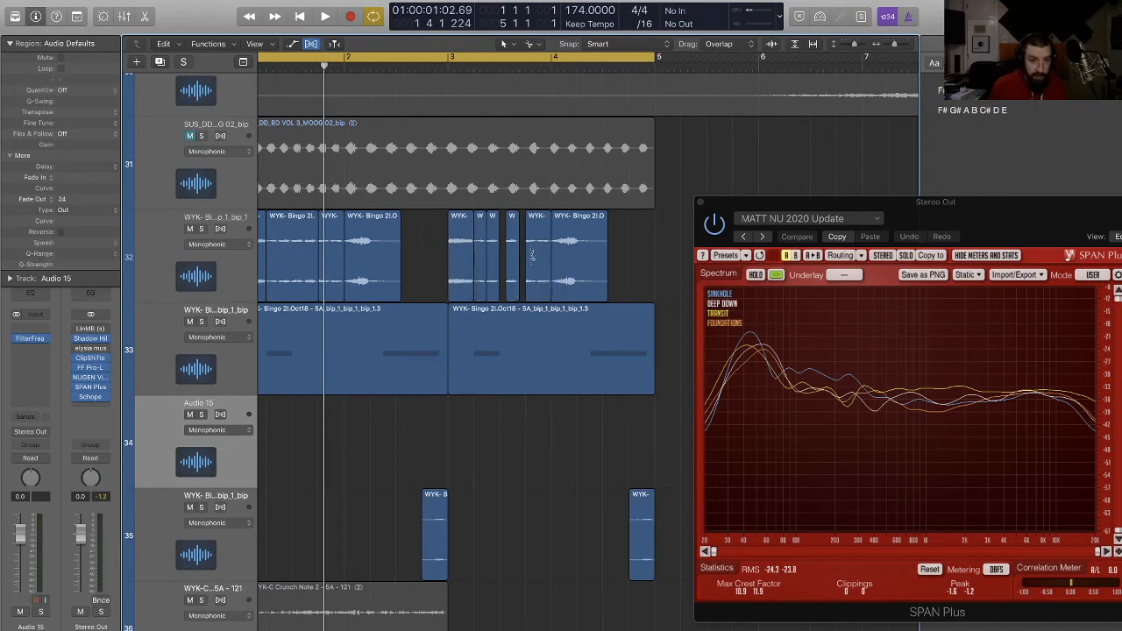
drag(537, 258, 545, 251)
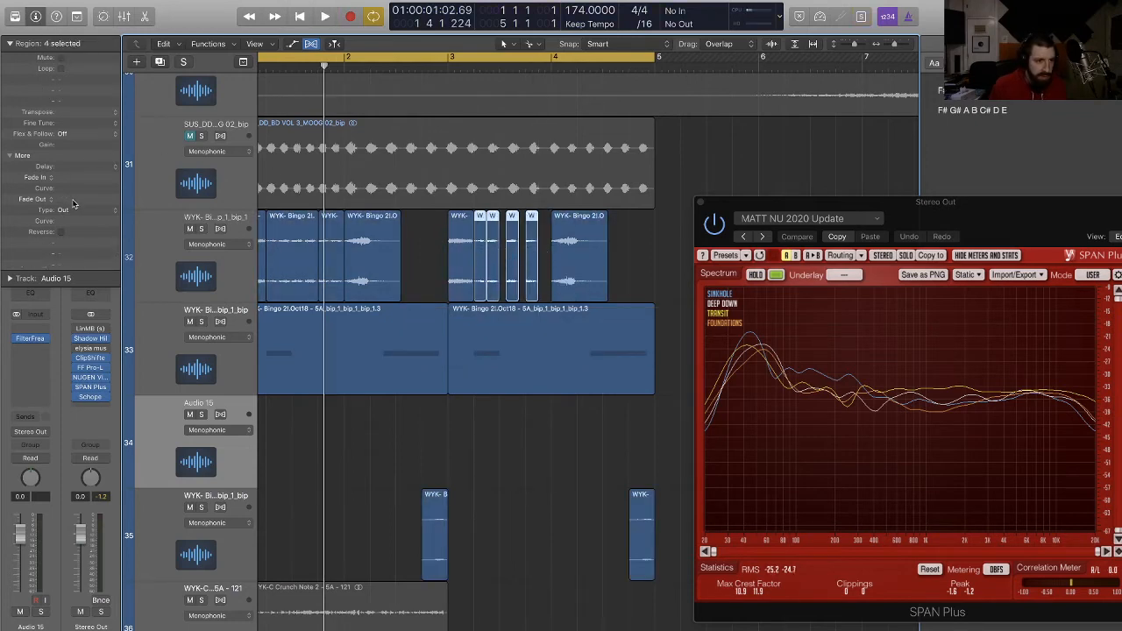
Step: Unpack the folder region at bar 3 on track 33 and move its second region down to track 34
right_click(506, 365)
click(561, 376)
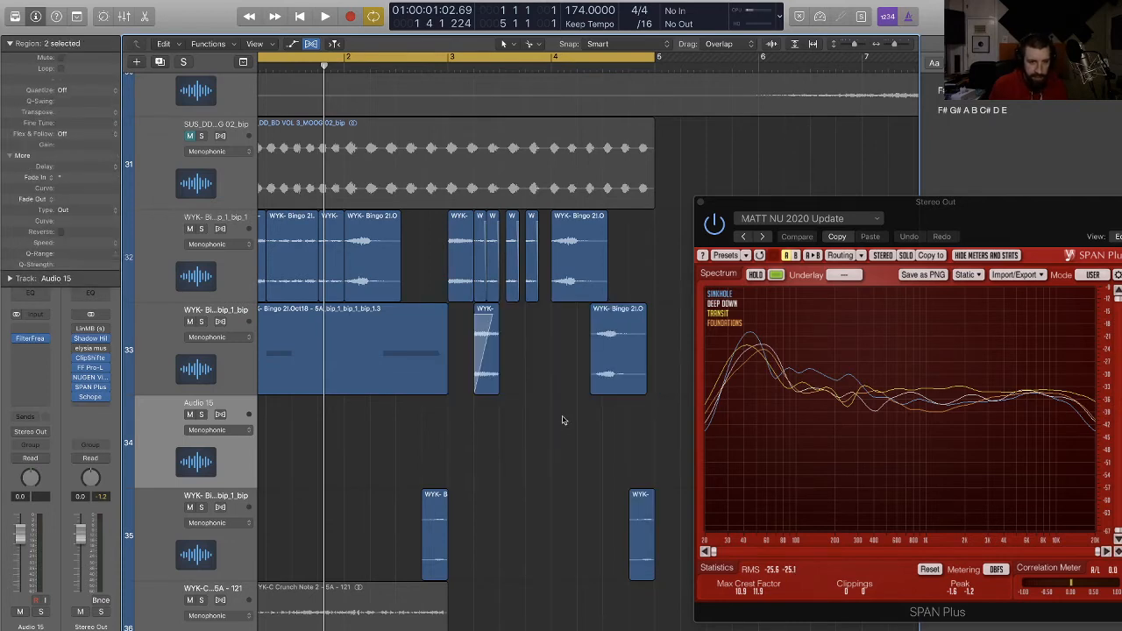
drag(617, 379, 616, 471)
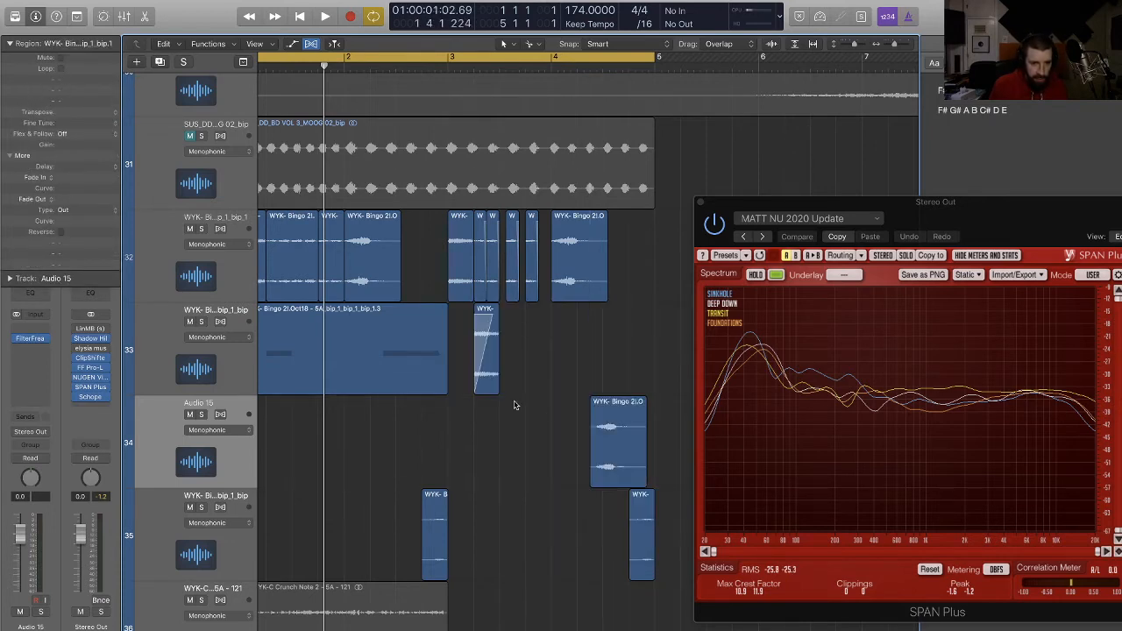
Step: Delete the remaining fade-in slice in bar 3 of track 33 and play the loop
click(514, 404)
key(space)
click(511, 374)
key(Delete)
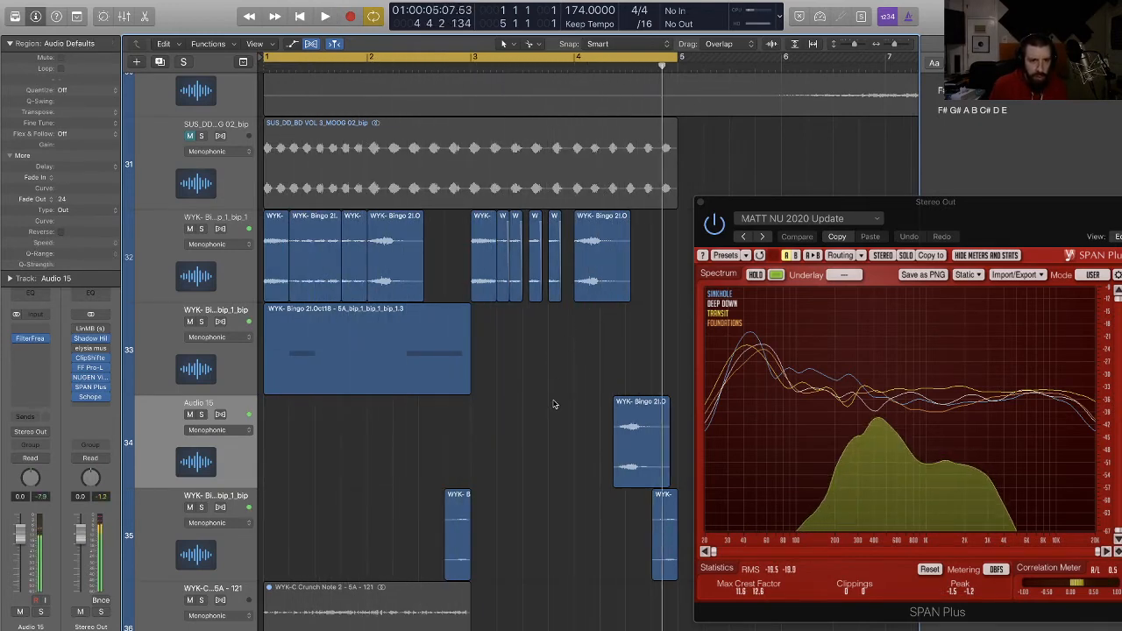
Step: Unpack the folder region in bars 1 and 2 on track 33 into its separate regions
right_click(321, 369)
click(323, 416)
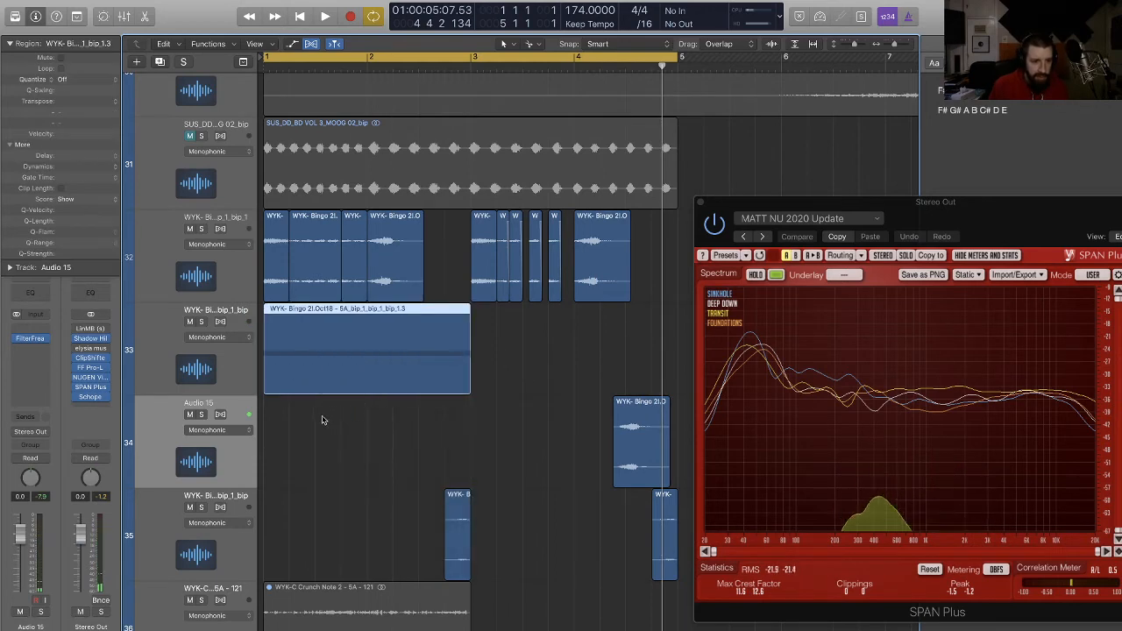
right_click(335, 375)
click(377, 392)
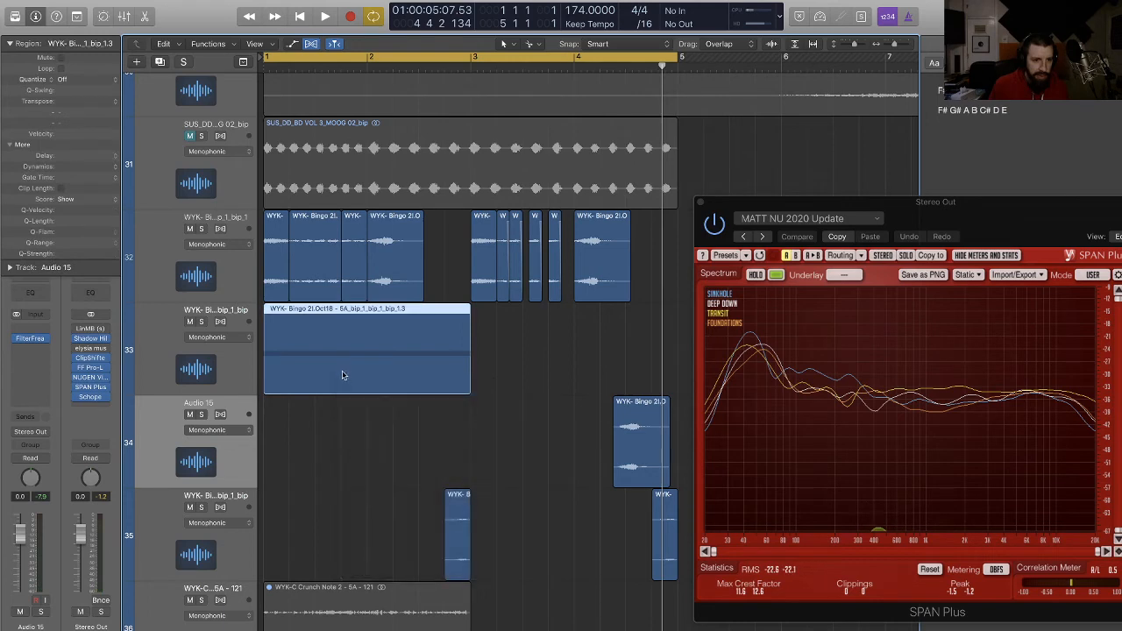
right_click(332, 371)
click(326, 417)
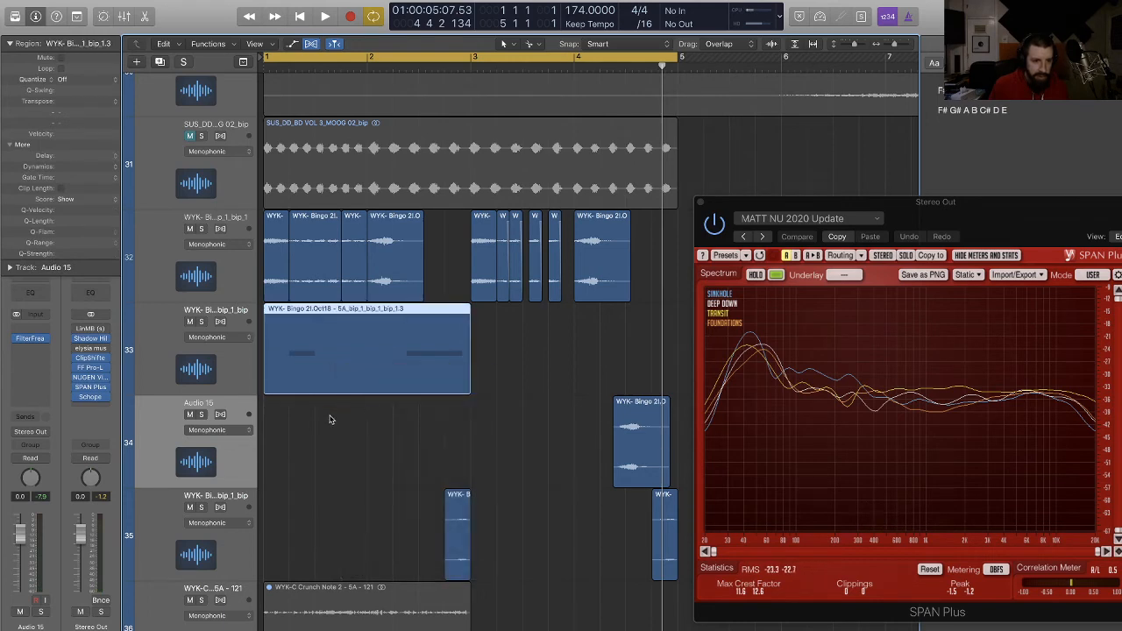
Step: Copy track 33's fade-in slice to 3 4 3 1, split it at bar 4, and fill track 32's beat 3 gaps with short slices, fade-out 34
drag(306, 375, 578, 363)
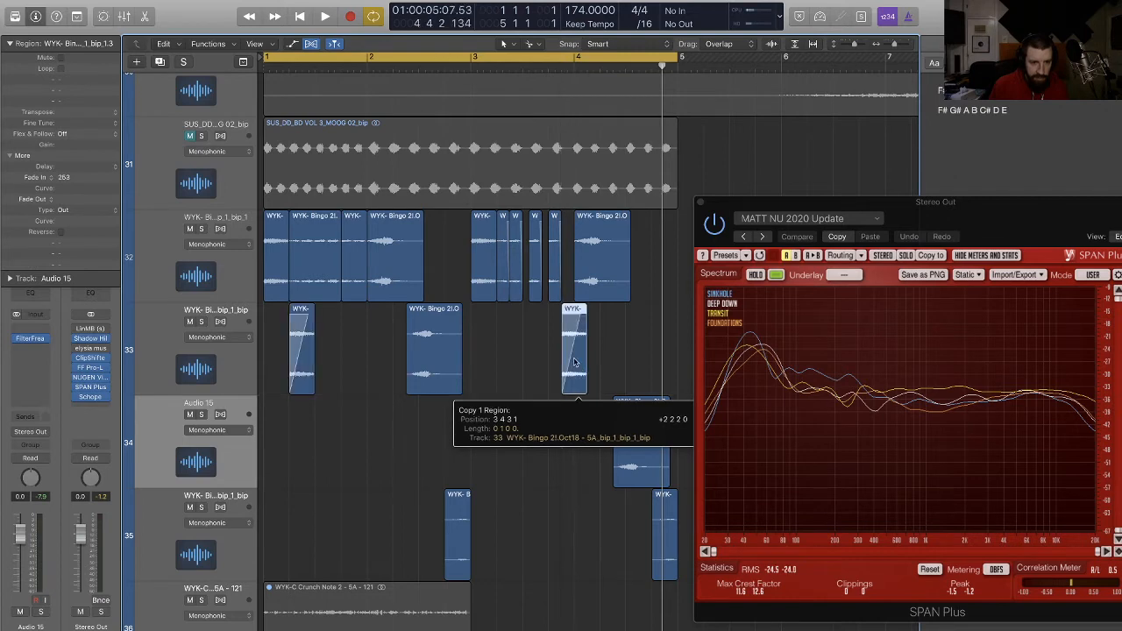
super+click(575, 360)
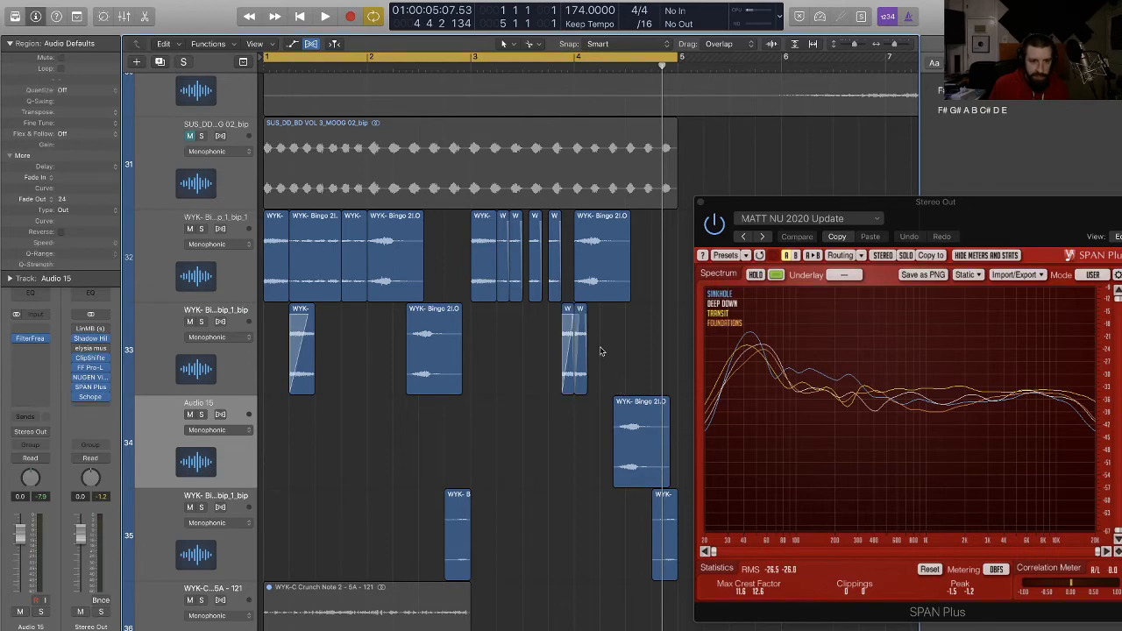
drag(580, 362, 544, 389)
key(space)
super+click(530, 356)
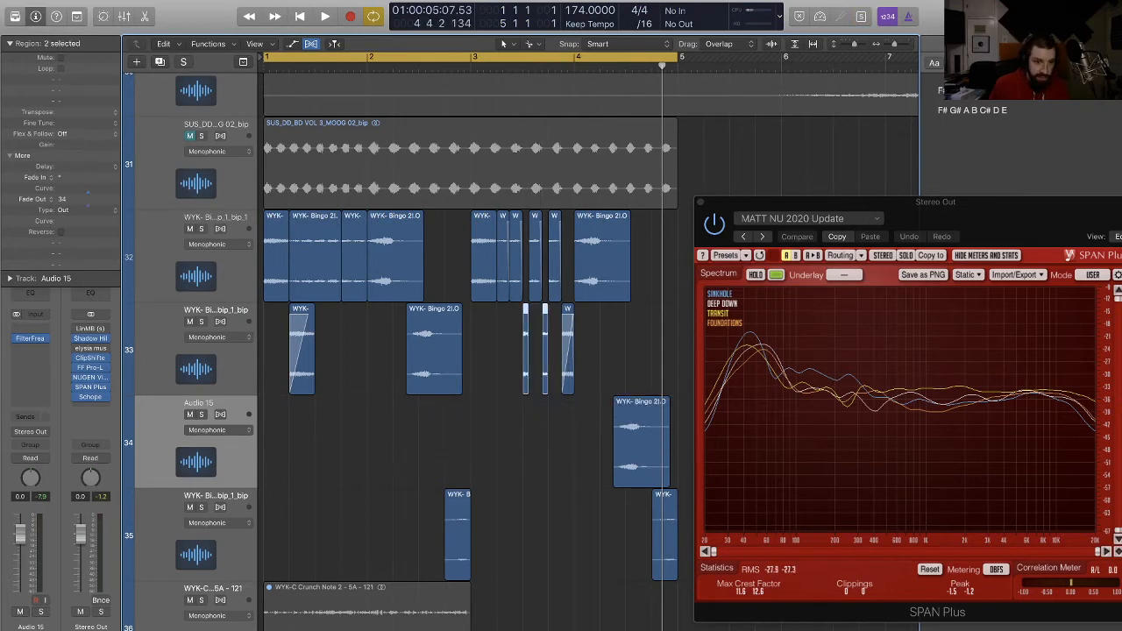
Step: Play back the four-bar loop and delete the last slice of bar 4 on track 35
click(436, 450)
key(space)
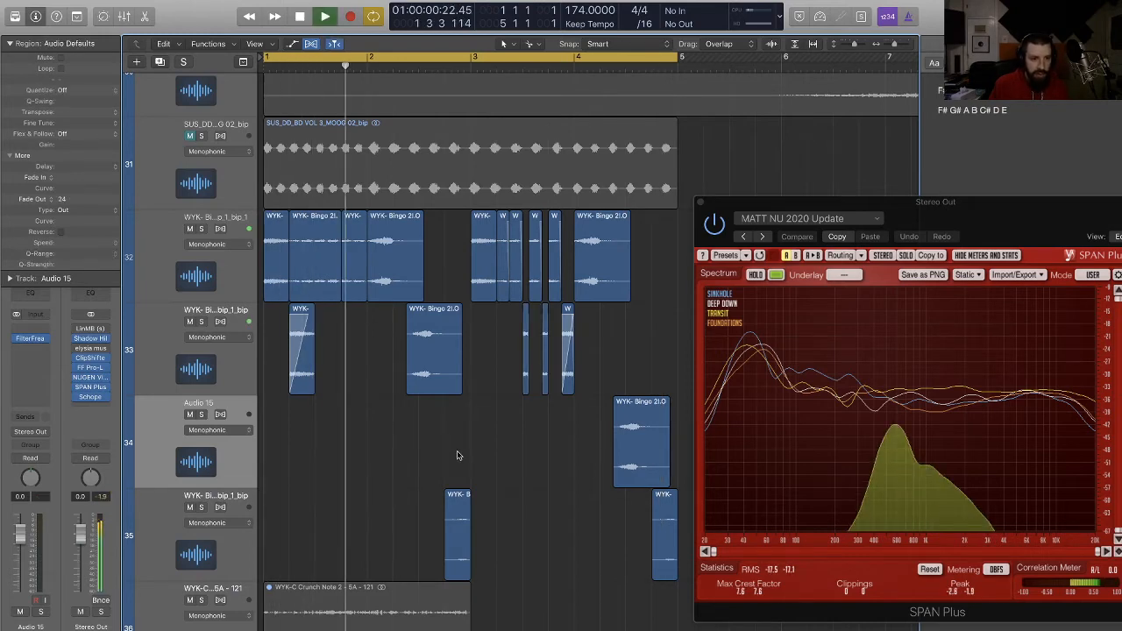
key(super+Left)
key(super+Up)
key(super+Up)
key(super+Up)
key(super+Up)
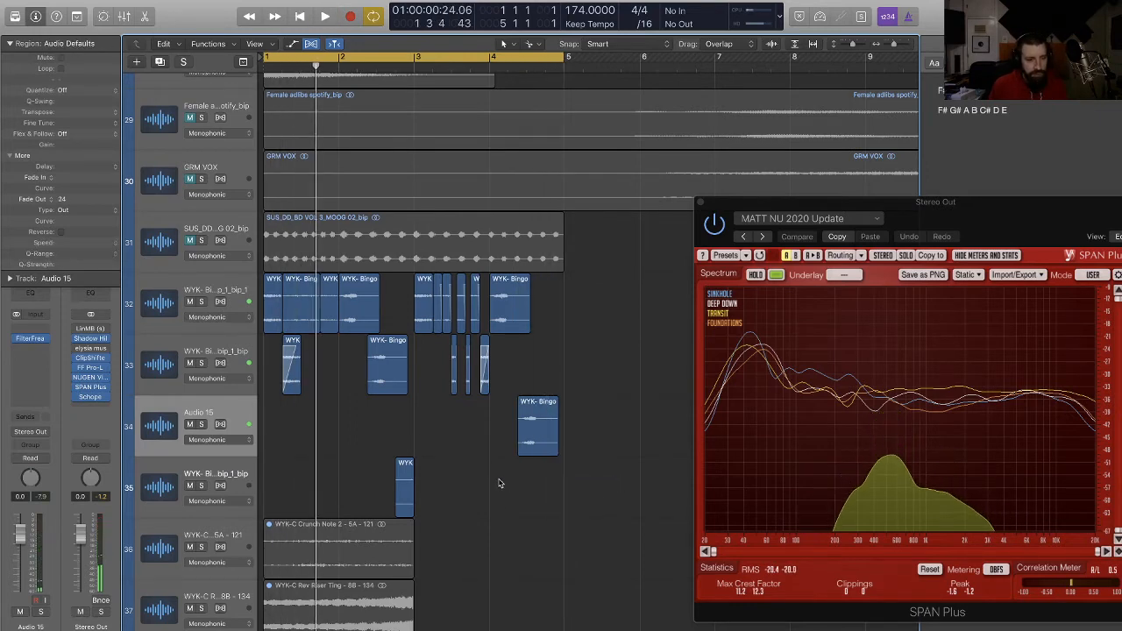
key(space)
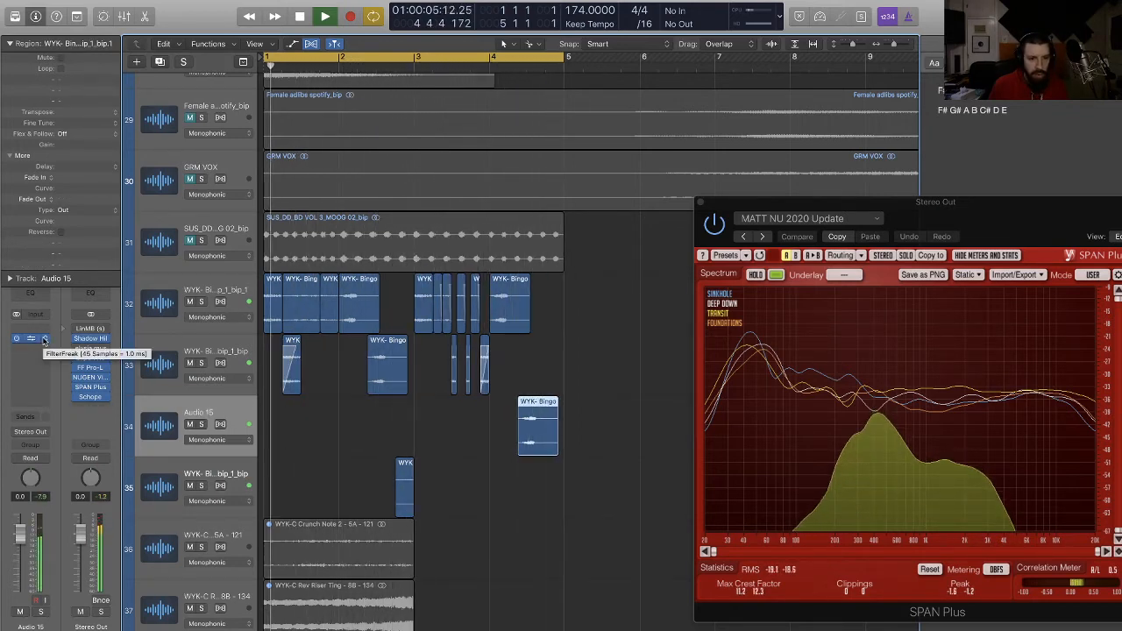
Step: Remove FilterFreak from the Audio 15 track and insert a stereo EchoBoy
click(45, 340)
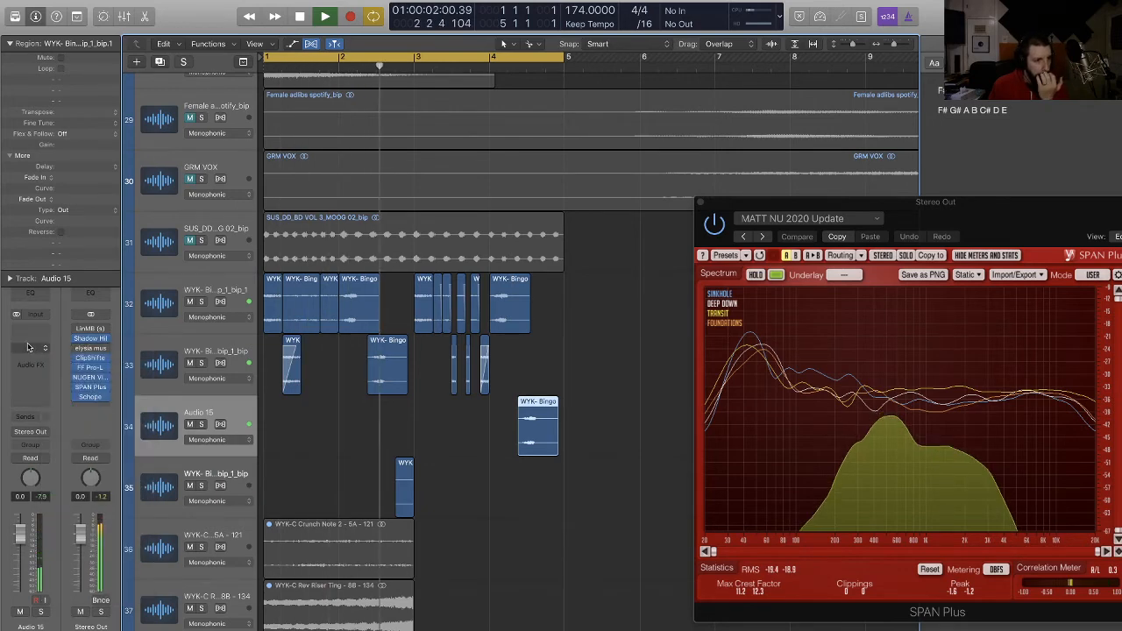
click(41, 341)
mouse_move(60, 389)
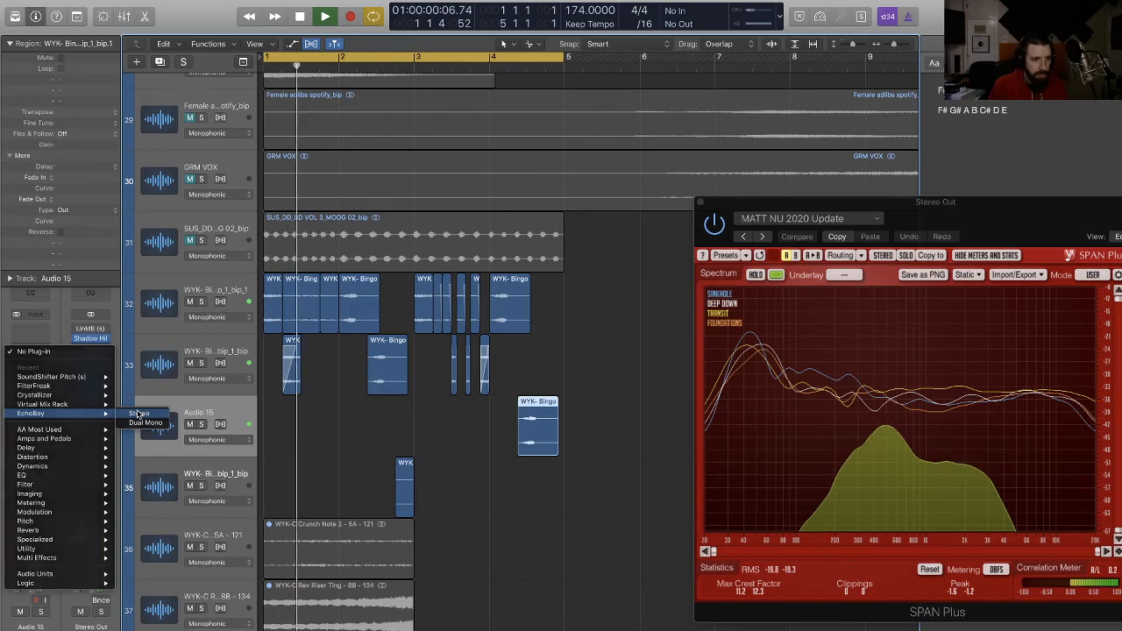
click(137, 414)
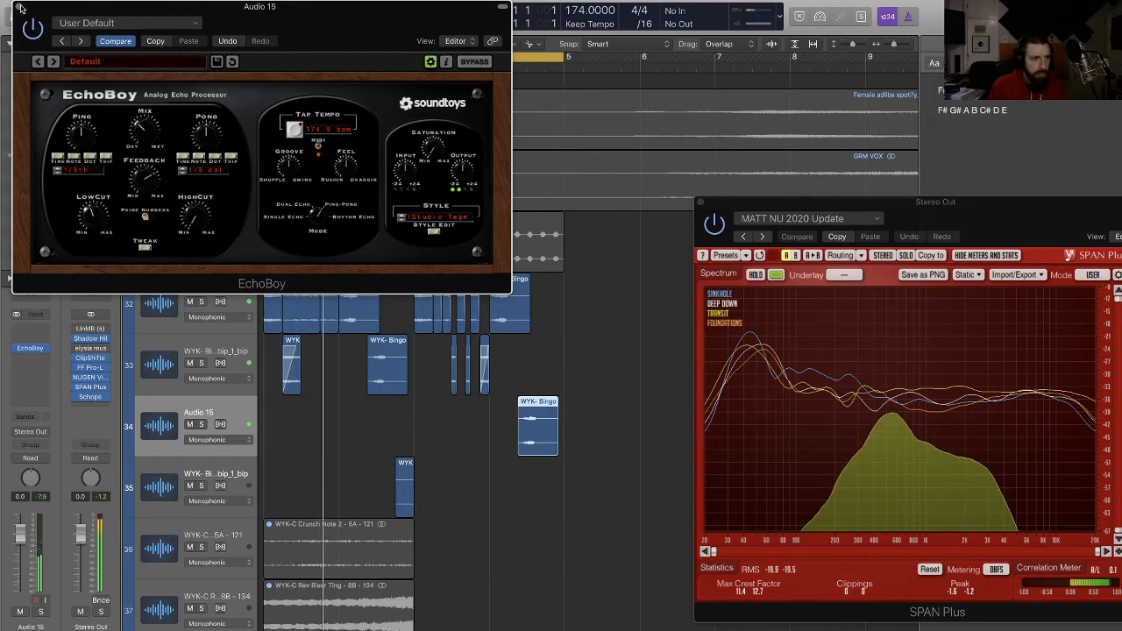
Step: Close EchoBoy and bounce all WYK-Bingo slices except the Audio 15 one in place as a single region
key(super+w)
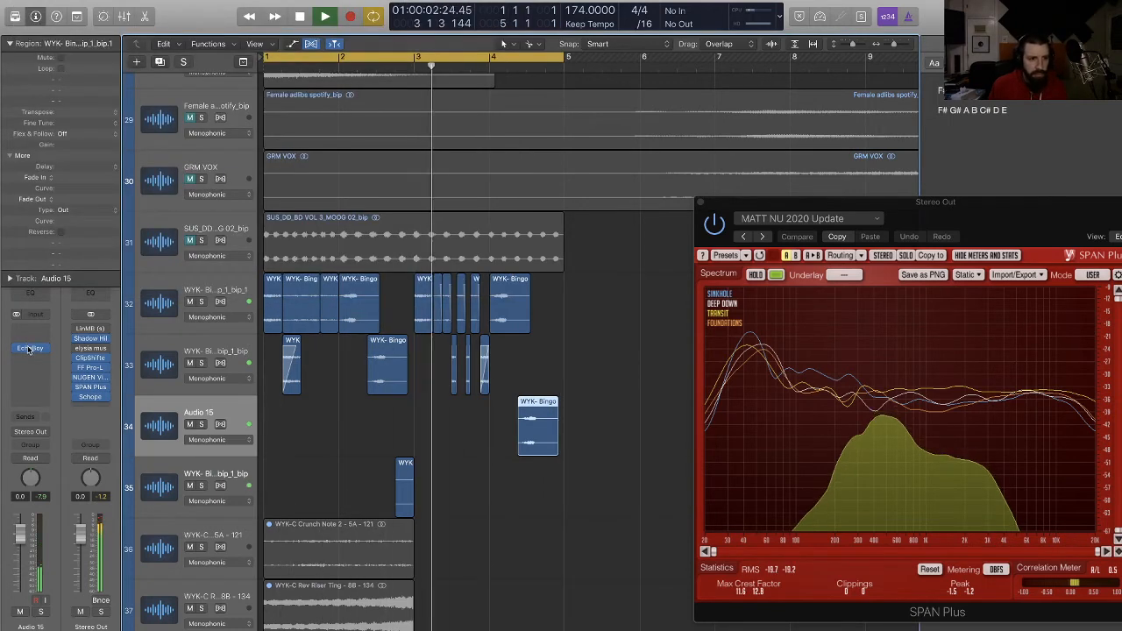
key(super+Up)
key(super+Up)
key(super+Up)
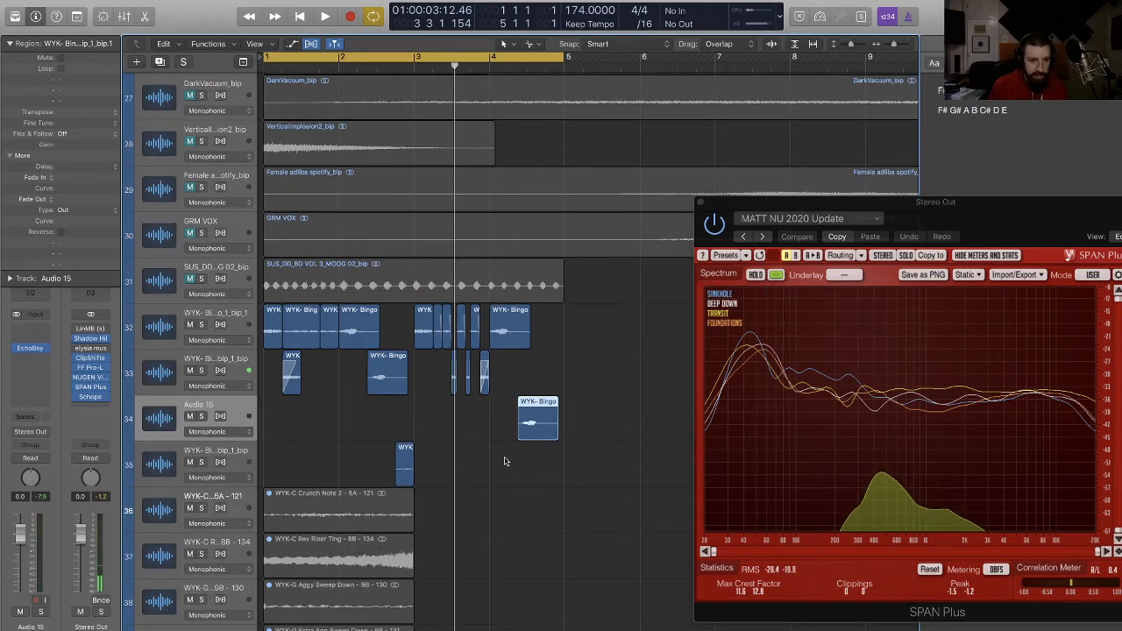
drag(508, 475, 253, 321)
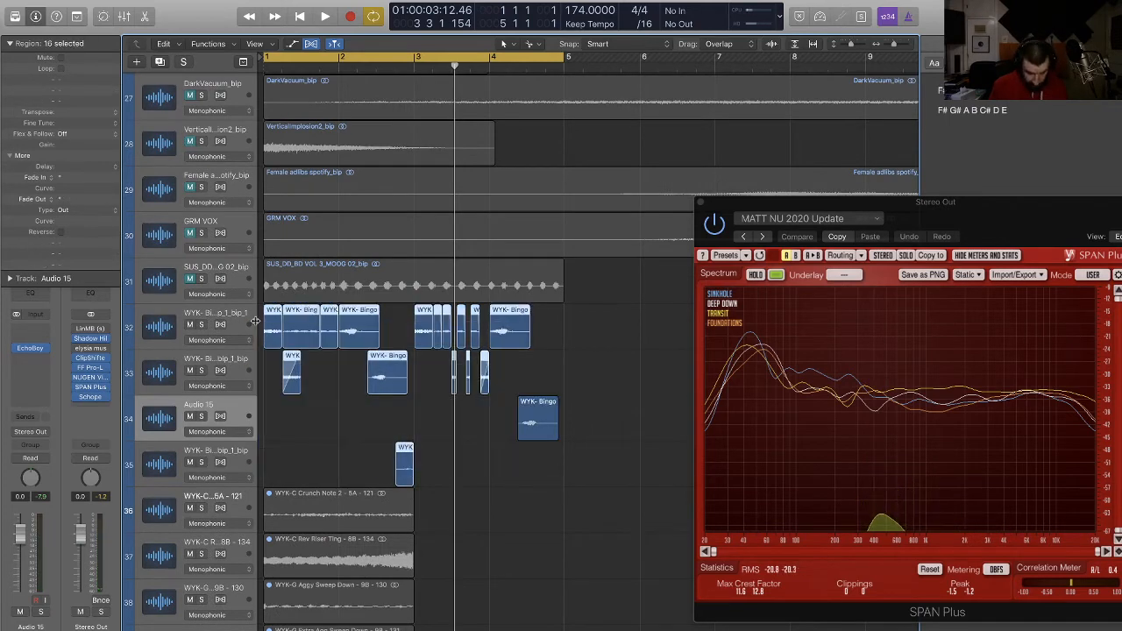
key(ctrl+b)
key(Return)
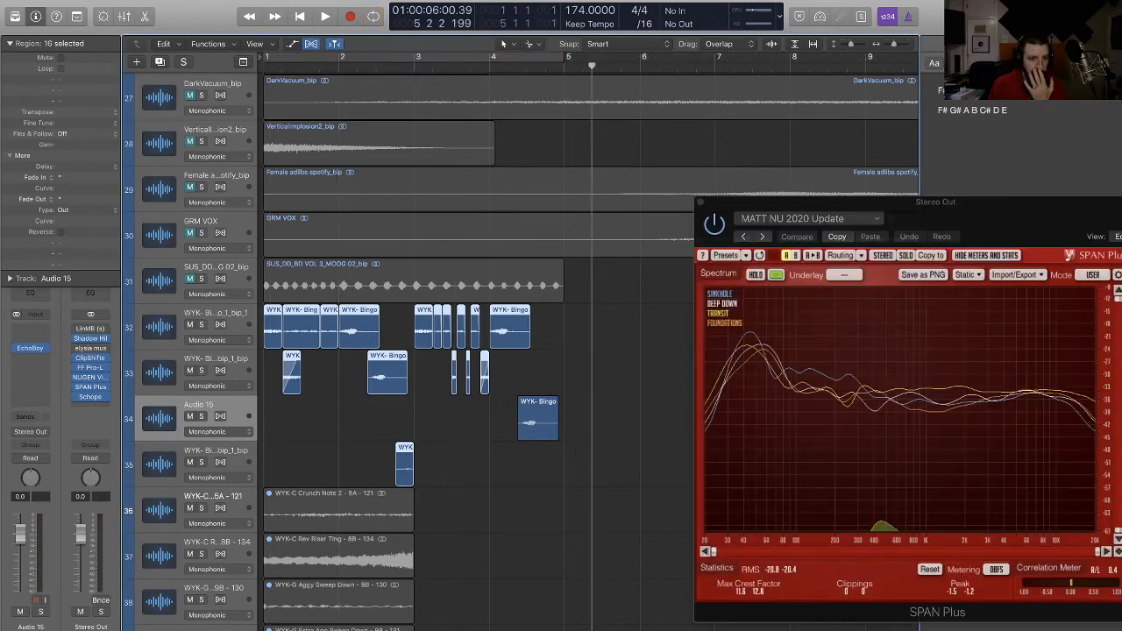
Step: Delete the three source WYK-Bingo slice tracks, keeping the new bounce and the Audio 15 track
click(348, 415)
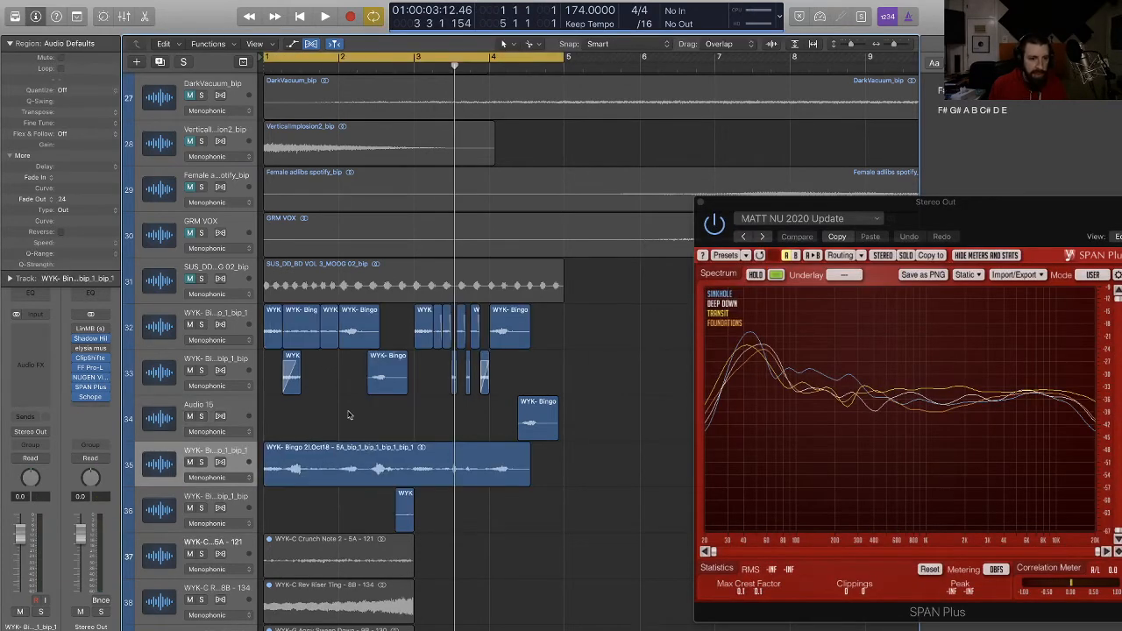
click(226, 373)
key(Delete)
click(233, 343)
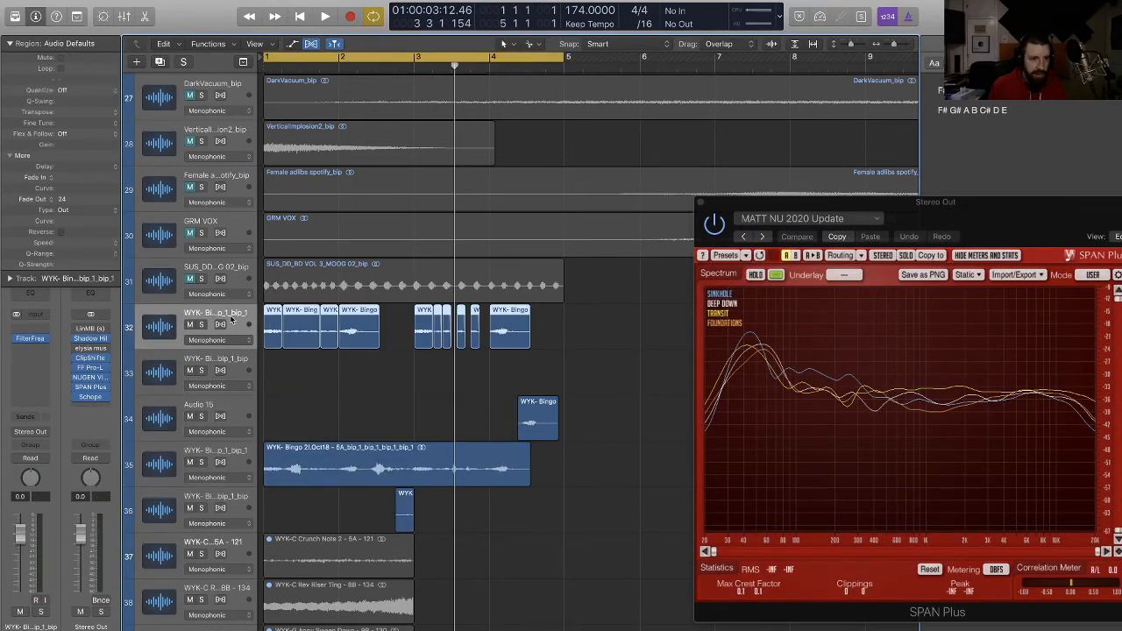
key(Delete)
key(Delete)
key(Delete)
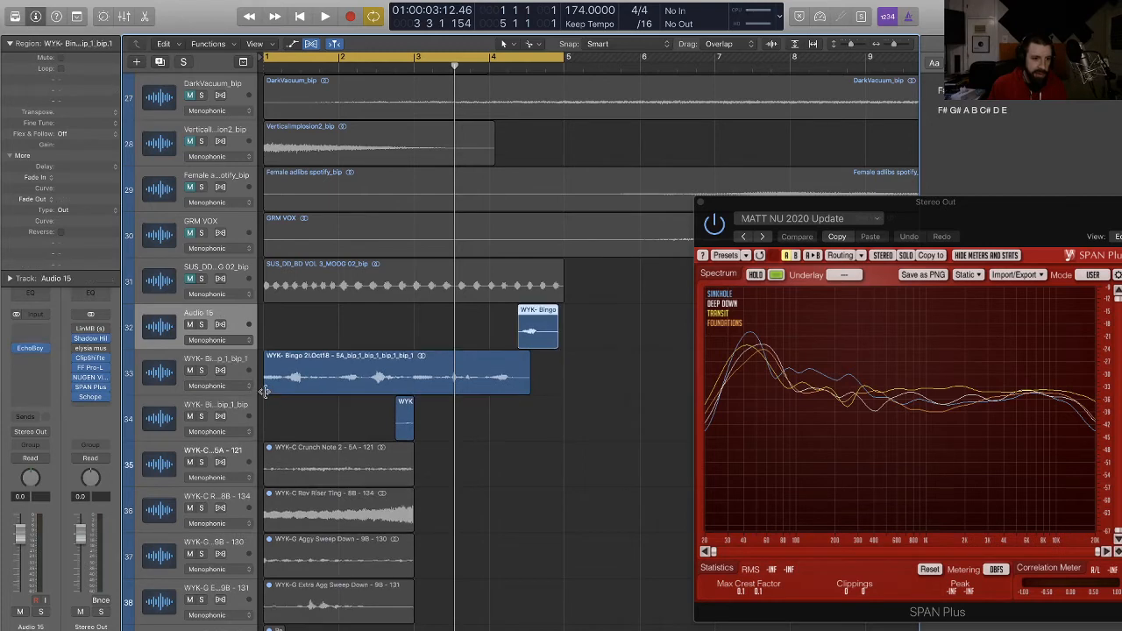
click(232, 406)
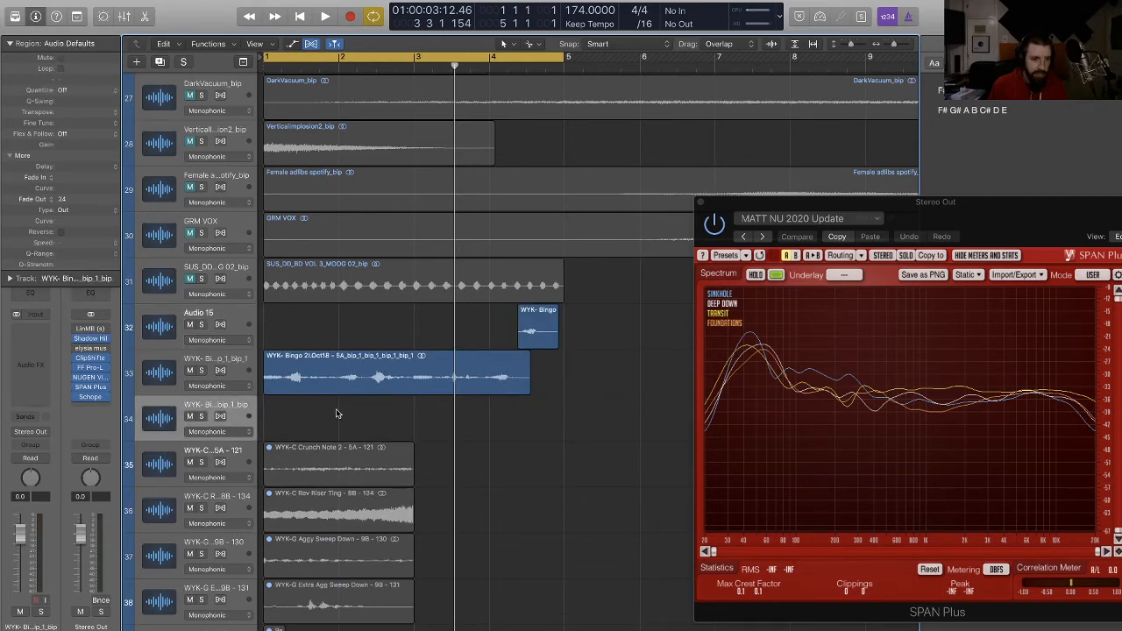
key(Delete)
Step: Play back the four-bar loop with the bounced WYK-Bingo region and the Audio 15 slice
key(space)
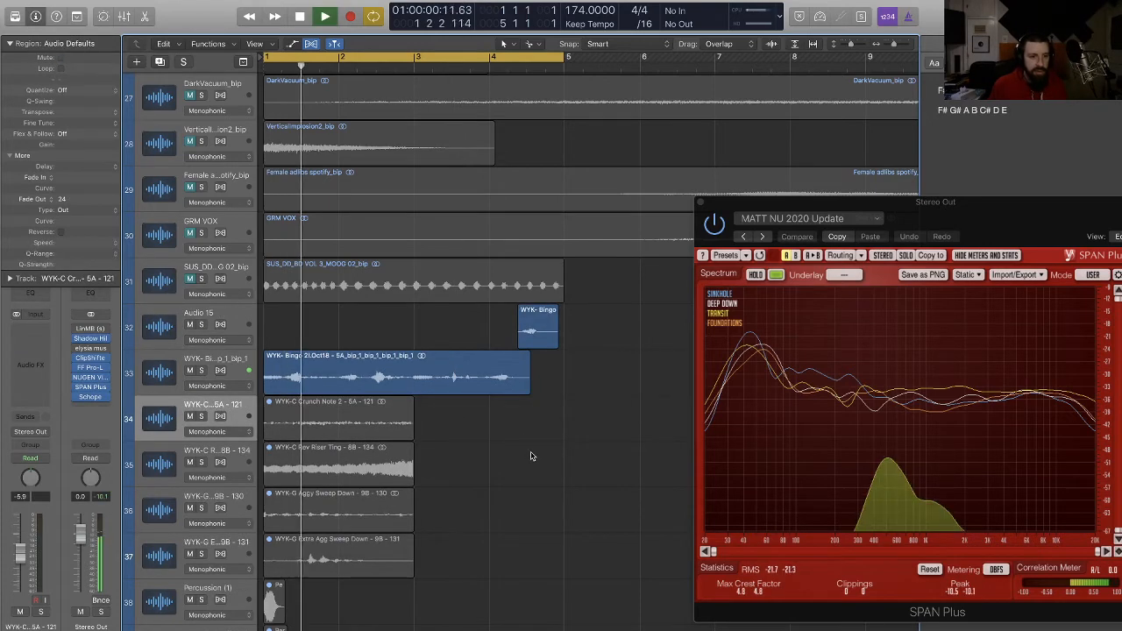
key(super+Left)
key(super+Up)
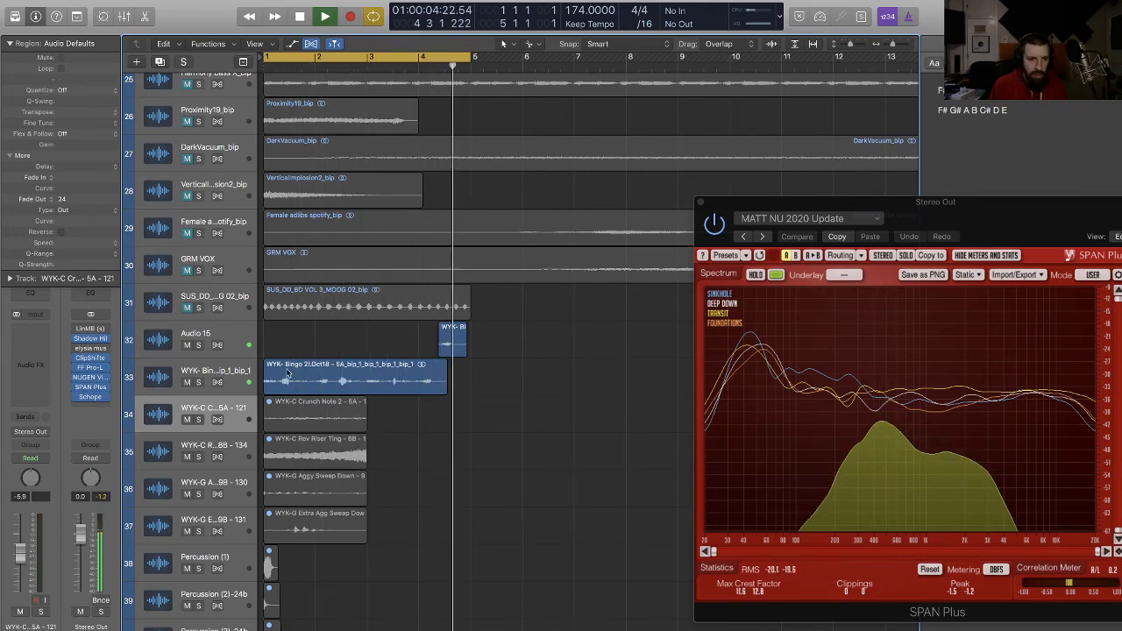
key(super+Up)
key(super+Up)
key(super+Up)
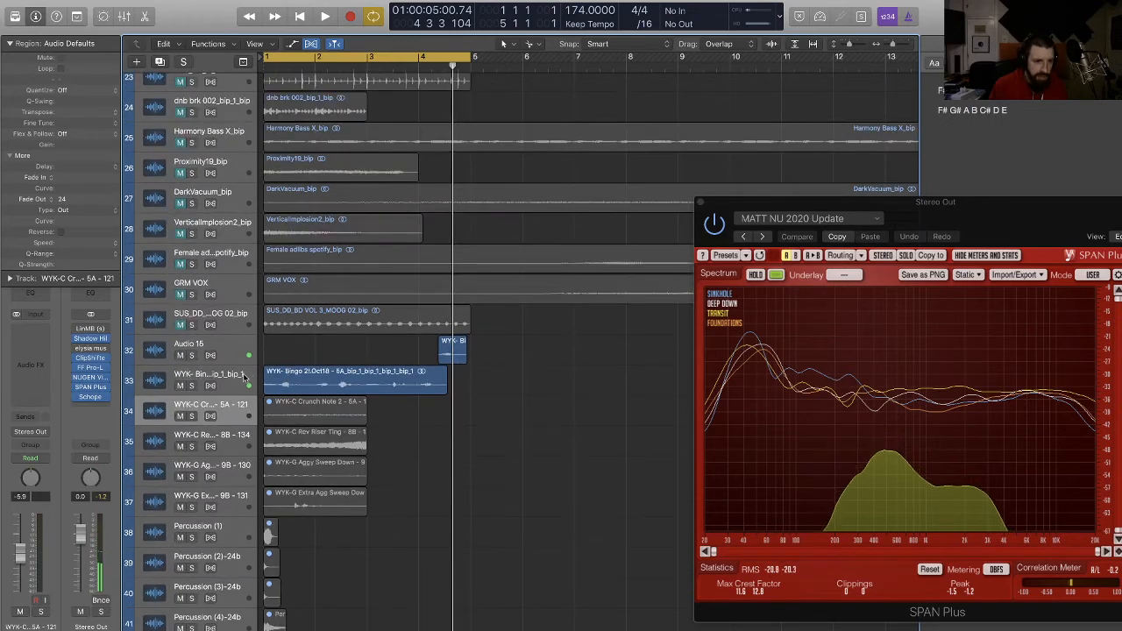
Step: Move the Audio 15 and bounced WYK-Bingo tracks directly below dnb brk 002, and unmute the 172 Drumloop track
click(244, 377)
shift+click(239, 348)
drag(233, 340, 211, 214)
click(182, 97)
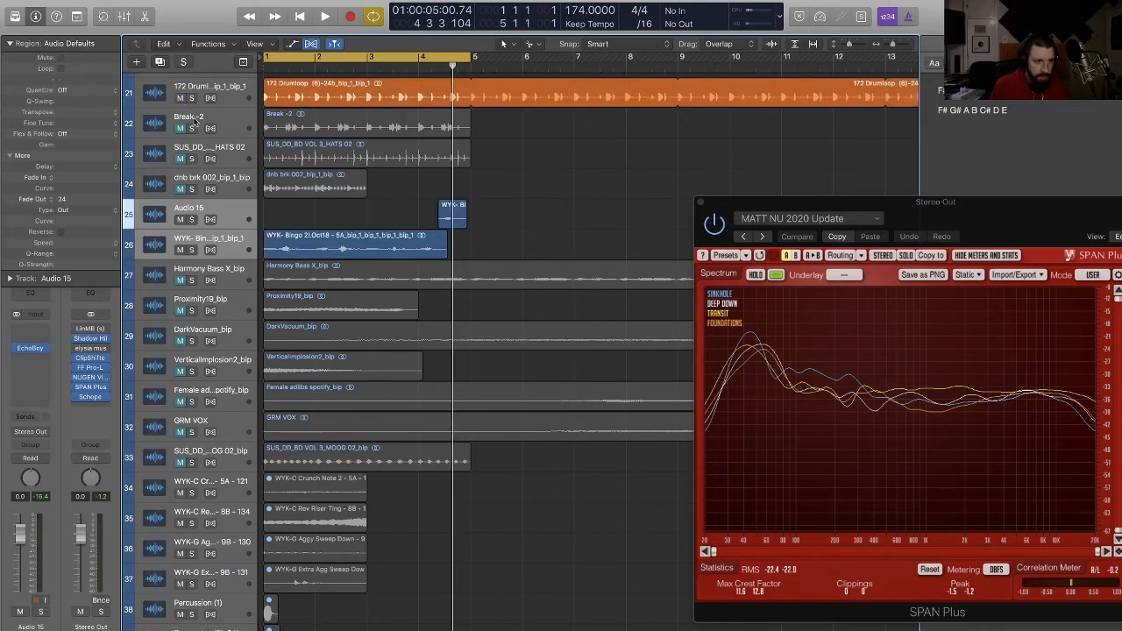
Step: Audition the loop with the drums, unmute the SUS_DD_BD VOL 3_MOOG 02 track and place it directly below the WYK-Bingo bounce
key(space)
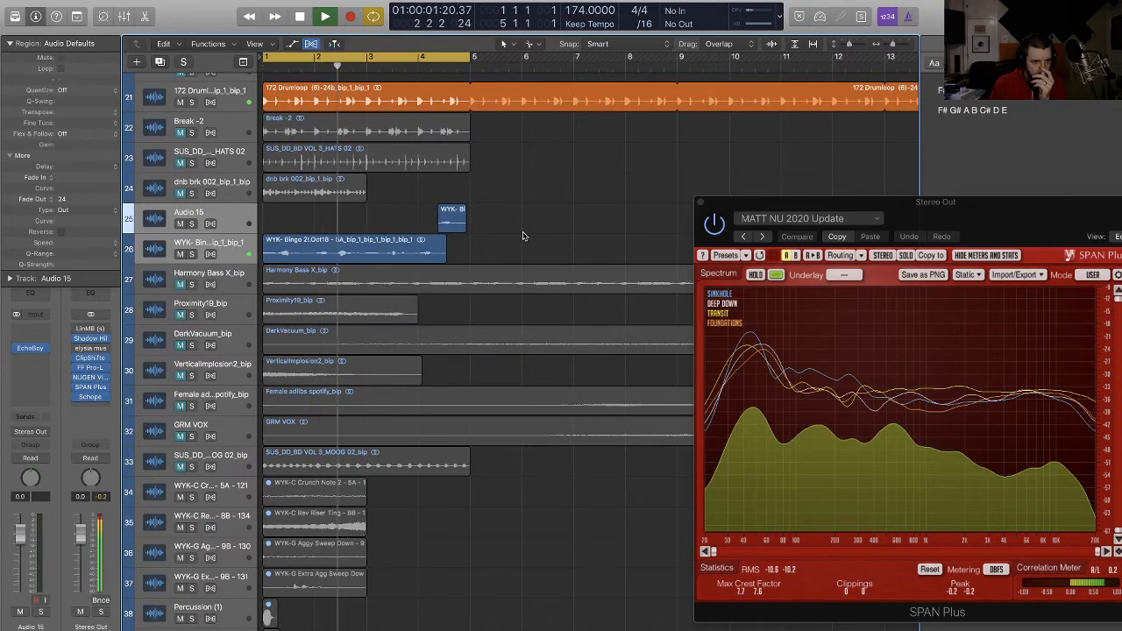
scroll(513, 233, up, 1)
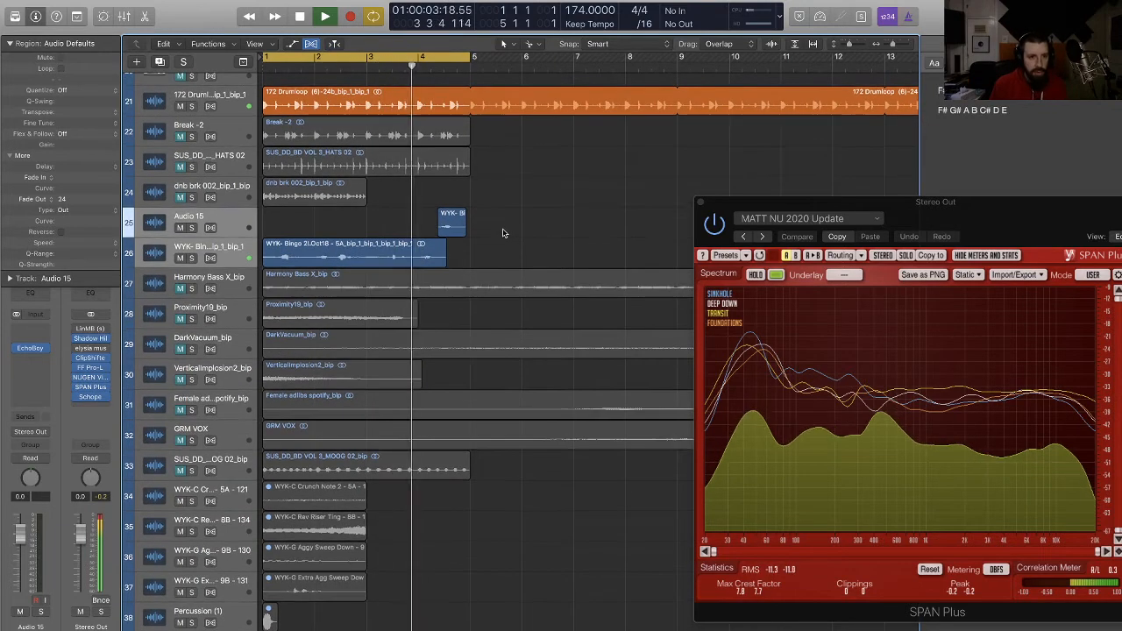
scroll(505, 233, down, 1)
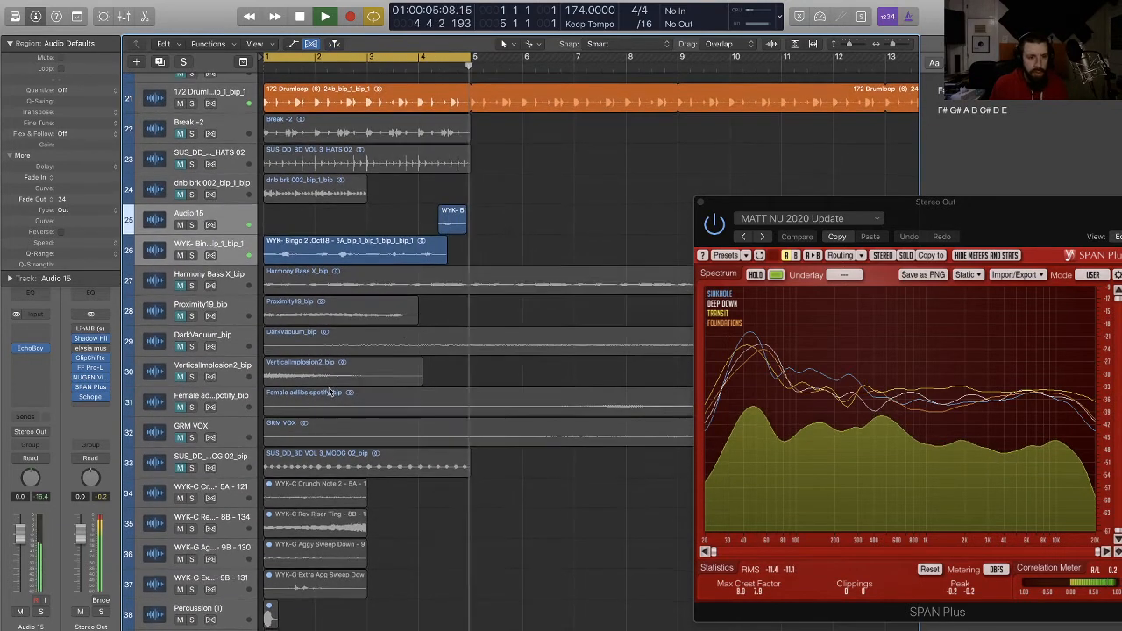
click(181, 470)
key(space)
drag(214, 458, 213, 285)
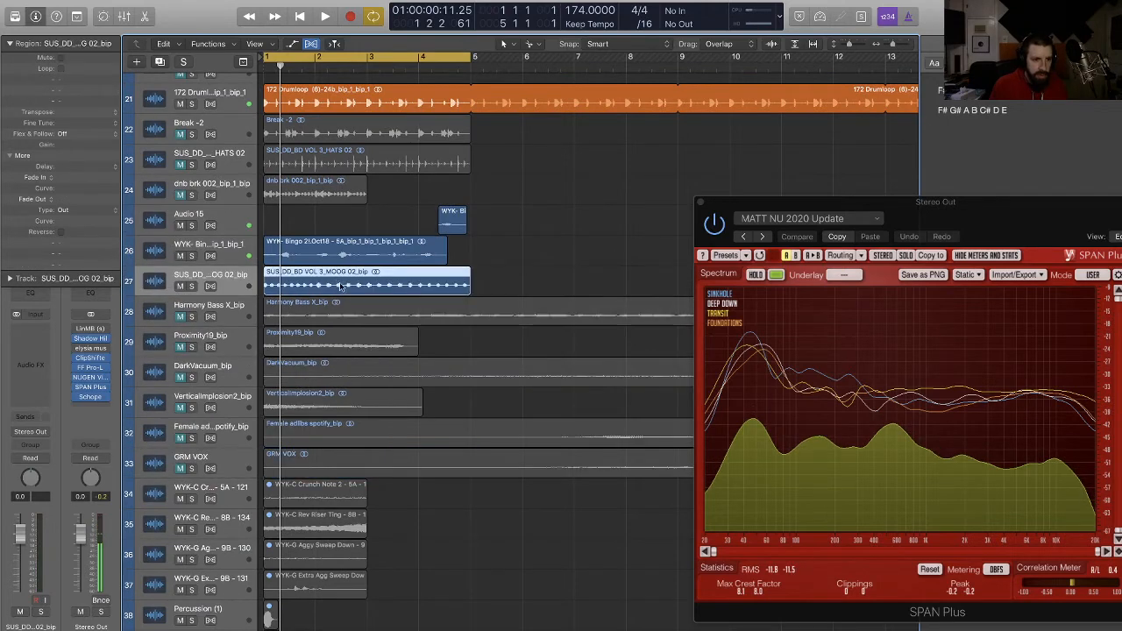
key(space)
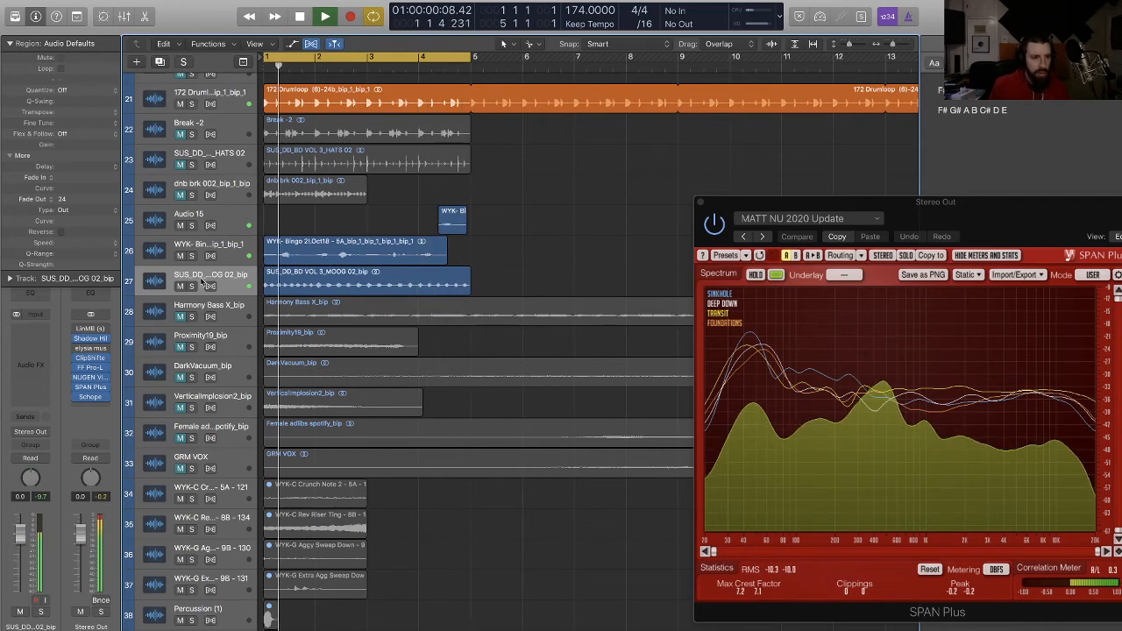
Step: Move the MOOG 02 region to start at bar 5, leave it unmuted, and extend the cycle range to bar 9
key(space)
click(181, 287)
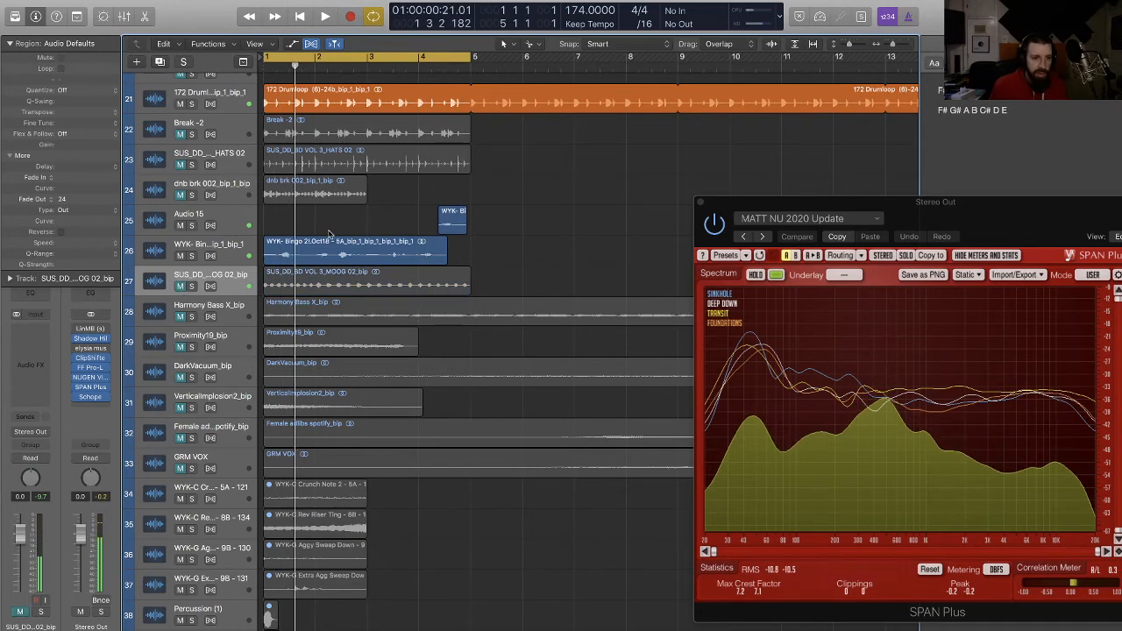
drag(282, 285, 488, 253)
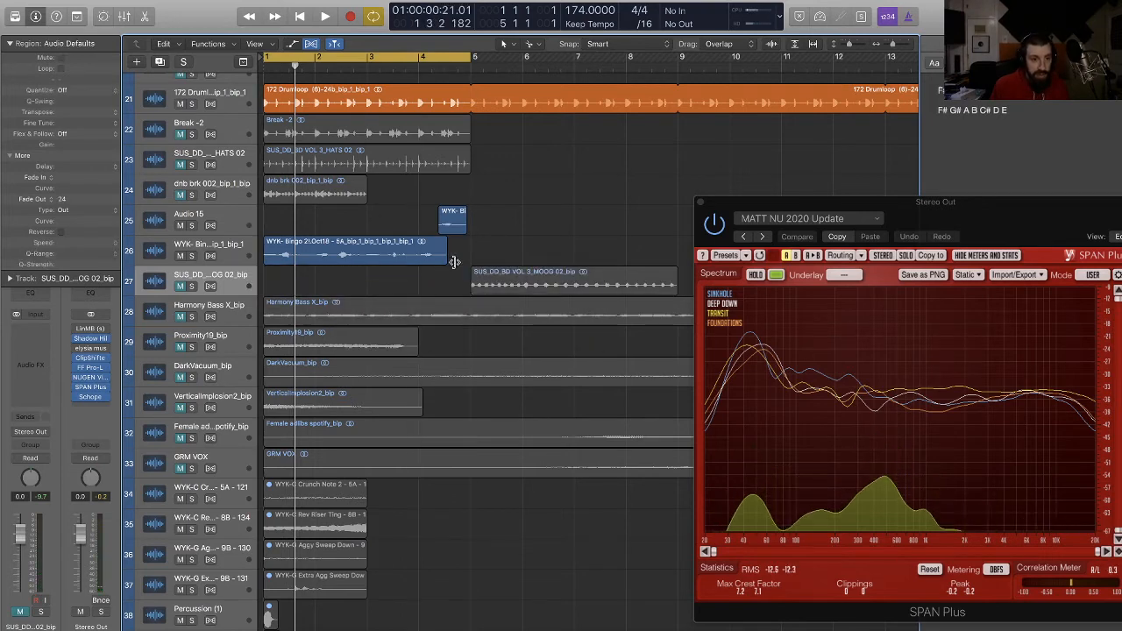
key(ctrl+m)
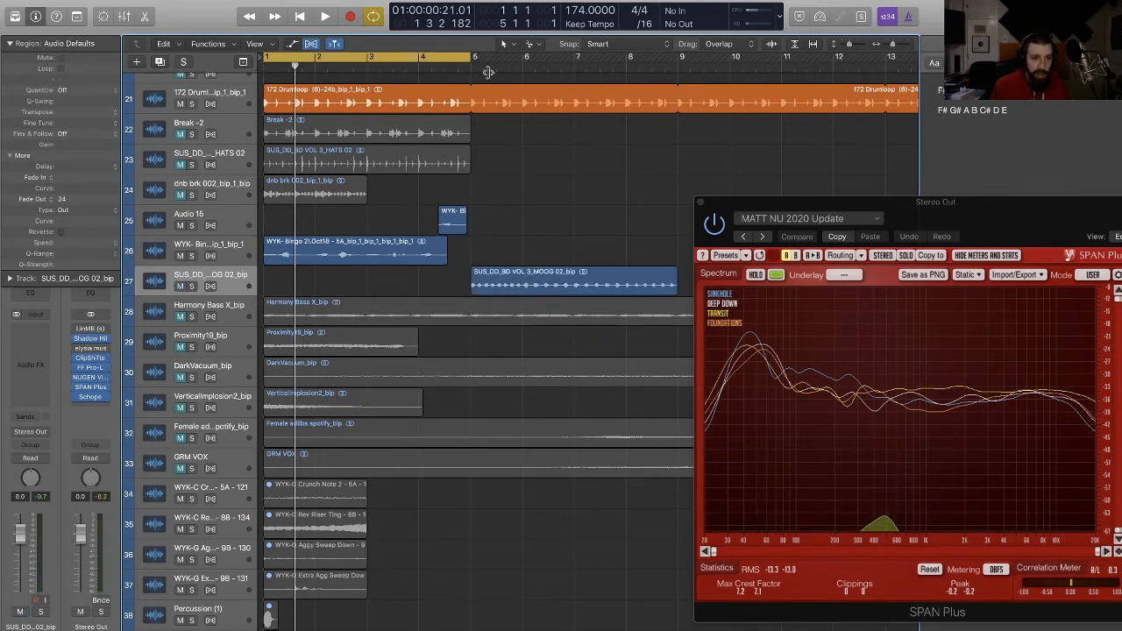
drag(473, 57, 682, 92)
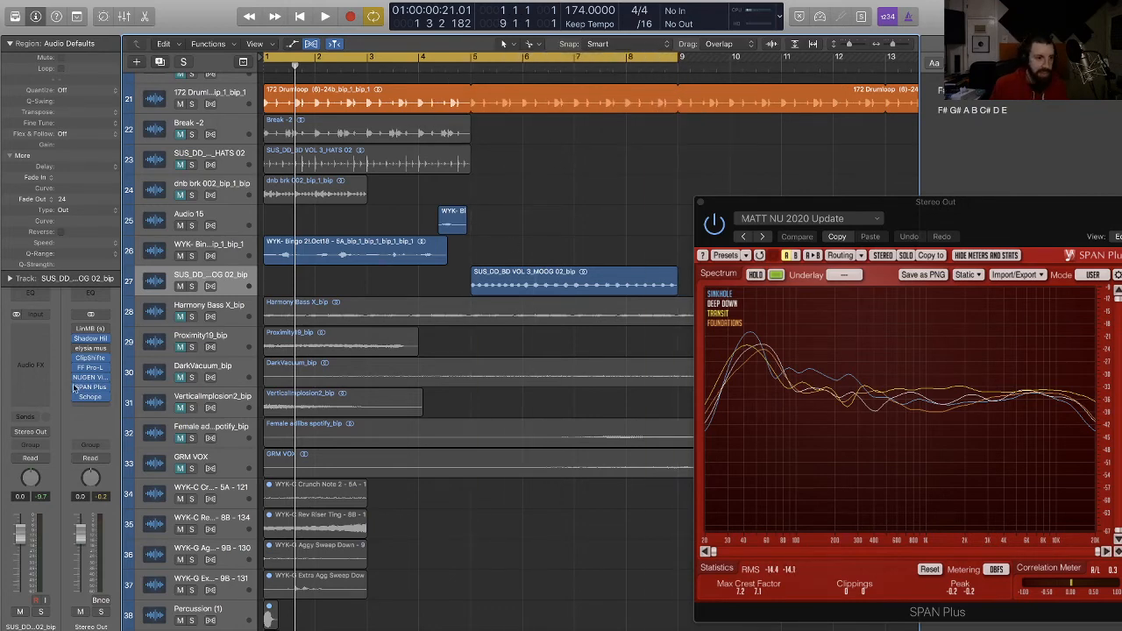
Step: Insert a stereo SoundShifter Pitch on the MOOG 02 track, transpose it by -1 semitone and audition the eight bars
click(31, 351)
mouse_move(85, 385)
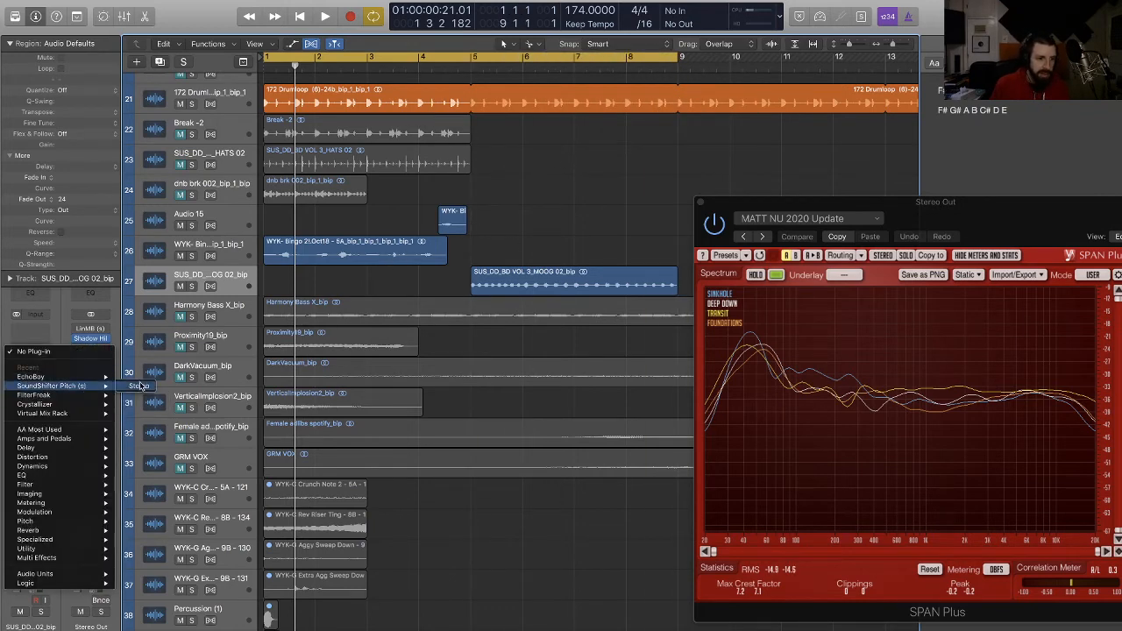
click(139, 385)
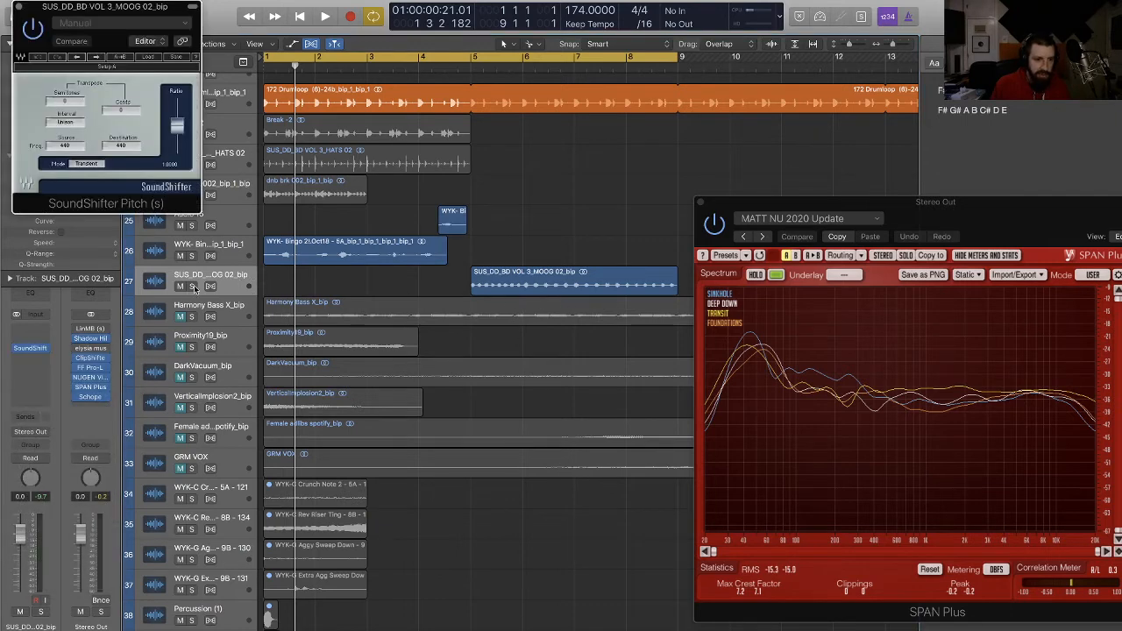
drag(74, 100, 77, 103)
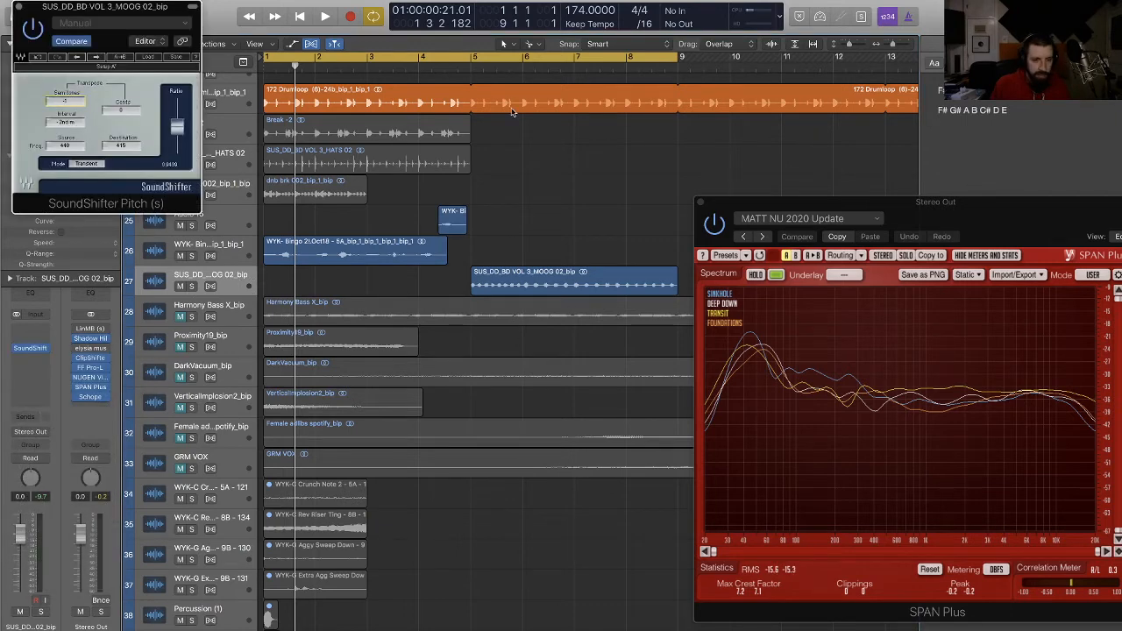
key(space)
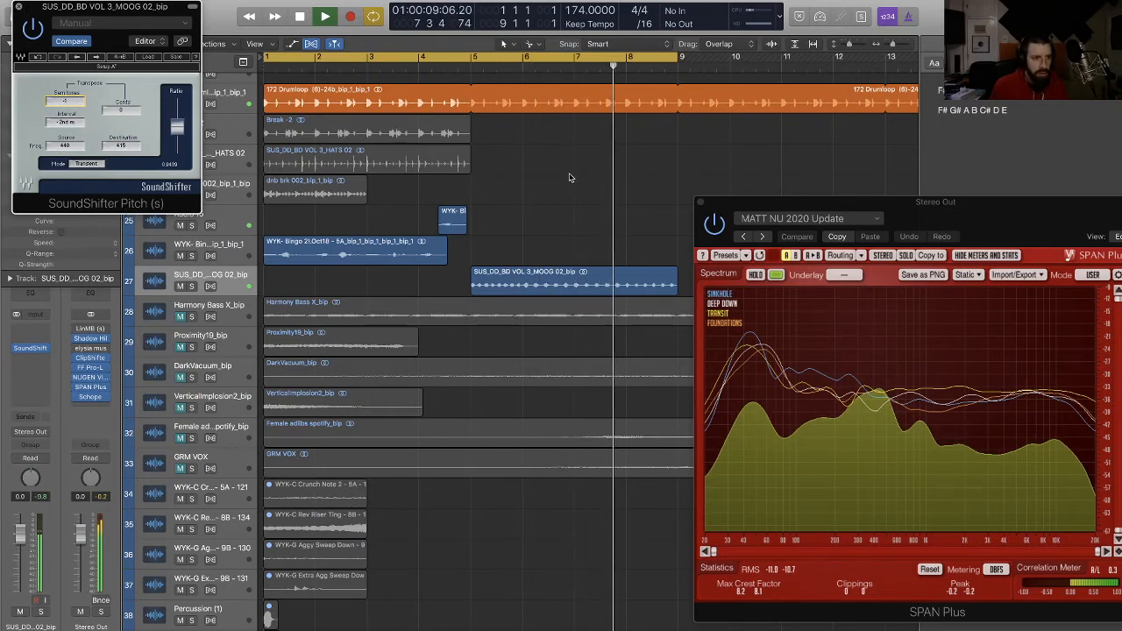
Step: Close SoundShifter Pitch and bounce the transposed MOOG 02 region in bars 5 to 8 in place
key(super+w)
scroll(517, 221, down, 1)
key(space)
drag(508, 203, 580, 260)
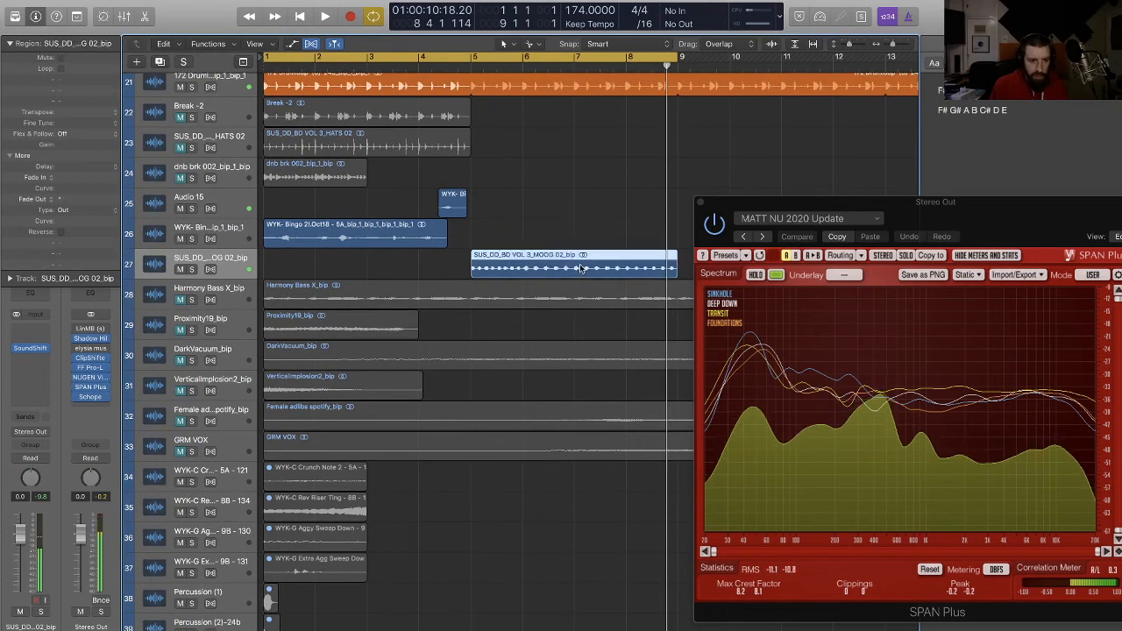
key(ctrl+b)
key(Return)
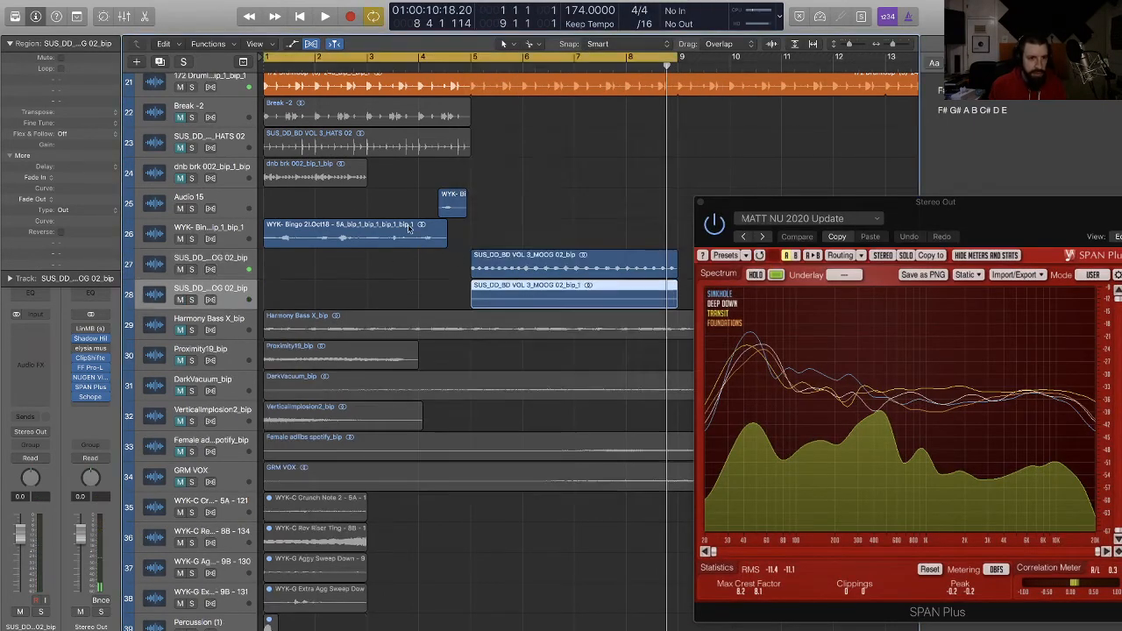
Step: Delete the original MOOG 02 region and its SoundShifter track, keeping the bounced version
drag(489, 221, 556, 259)
key(Delete)
click(247, 263)
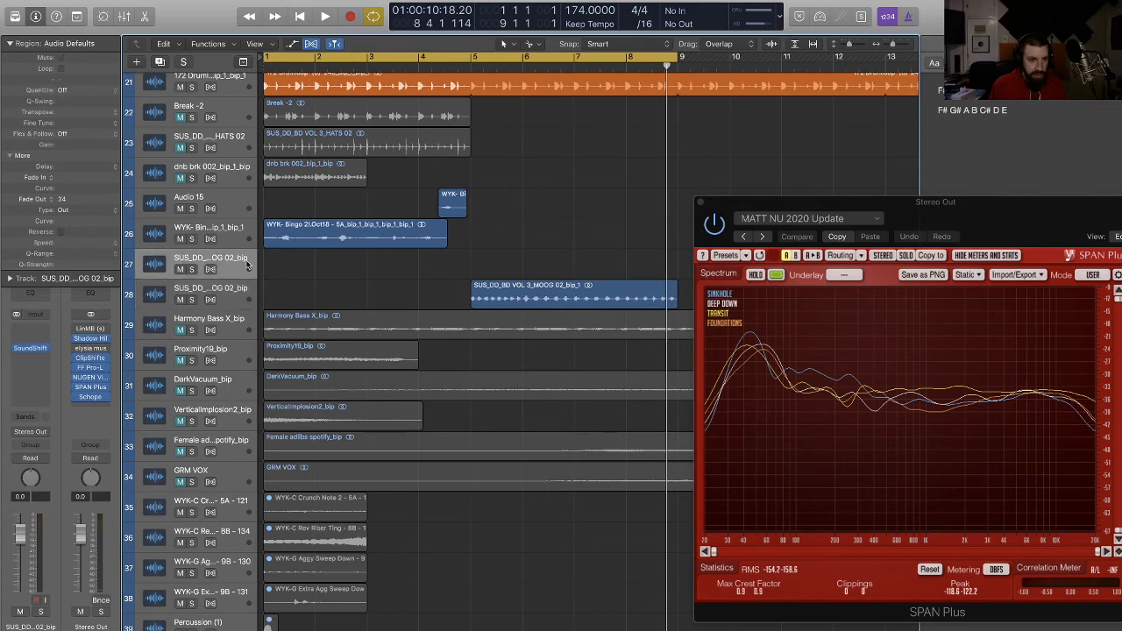
key(Delete)
click(539, 270)
drag(184, 268, 240, 268)
Step: Rename the bounced WYK-Bingo track as Sound Design FX 1
click(351, 210)
double_click(211, 227)
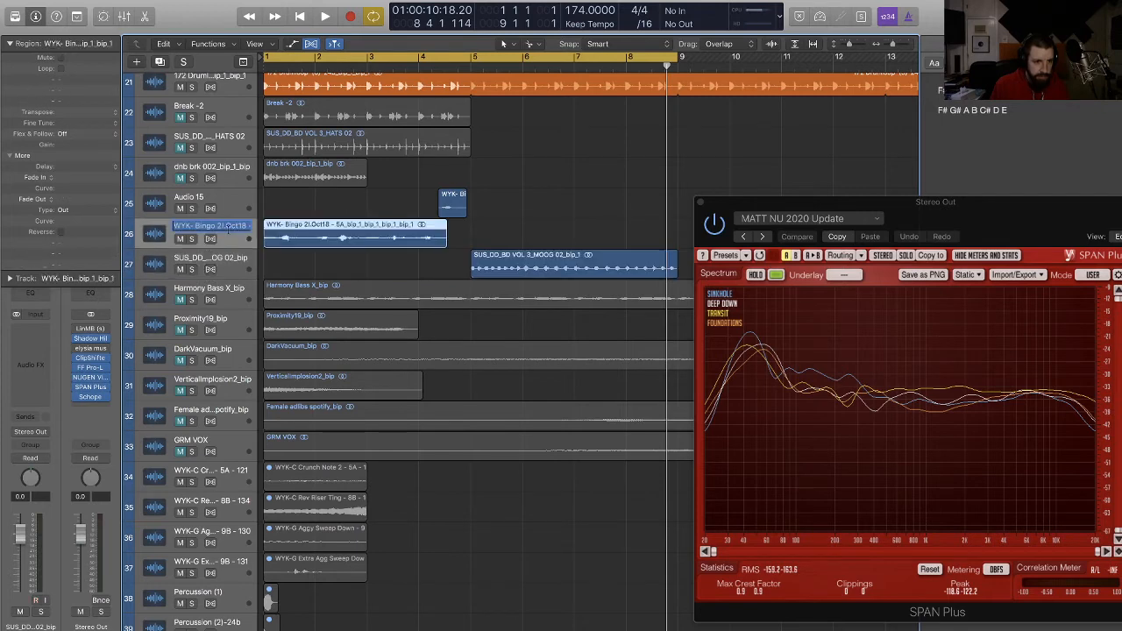
text(Sound D)
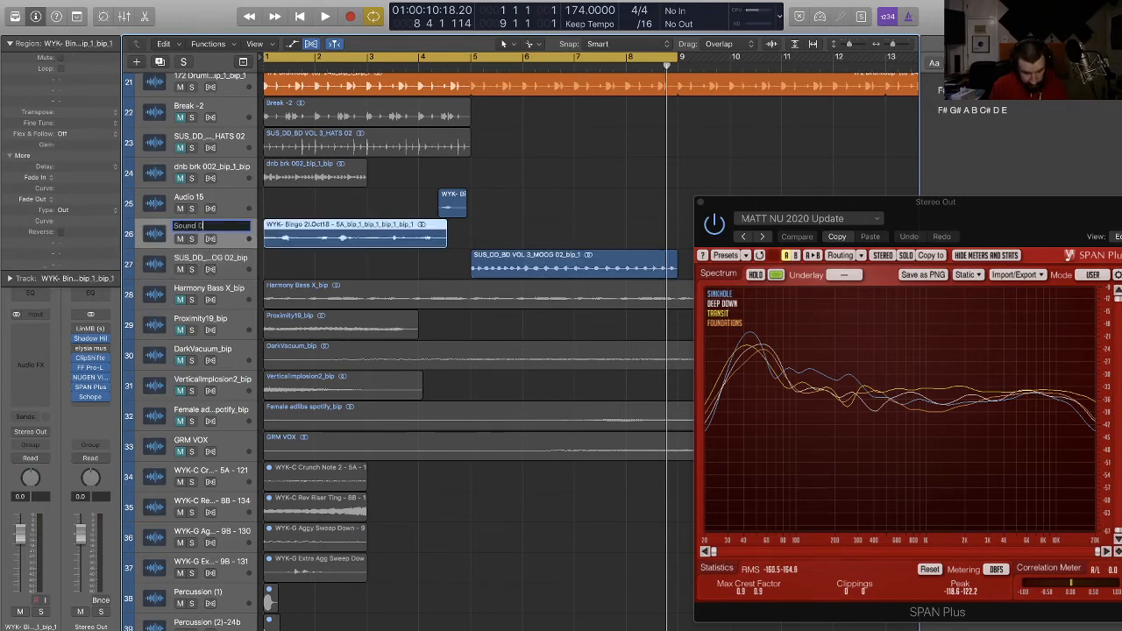
text(esign FX)
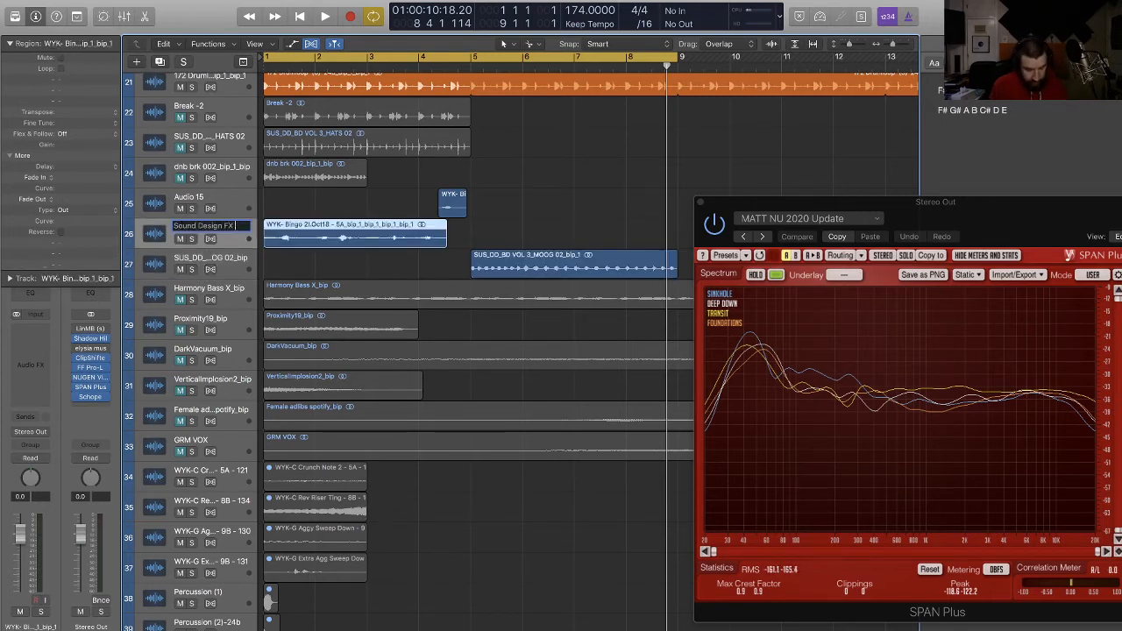
text( 1)
key(Return)
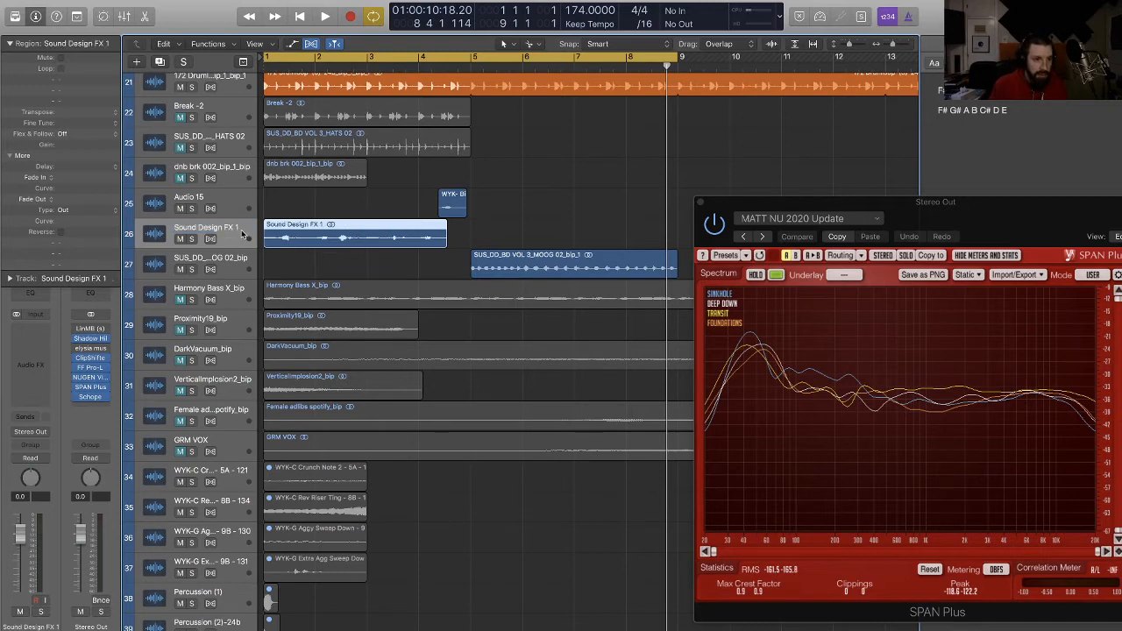
Step: Move Sound Design FX 1 above the Audio 15 track and rename Audio 15 as Sound Design FX 1 Tail
drag(243, 234, 239, 204)
double_click(193, 227)
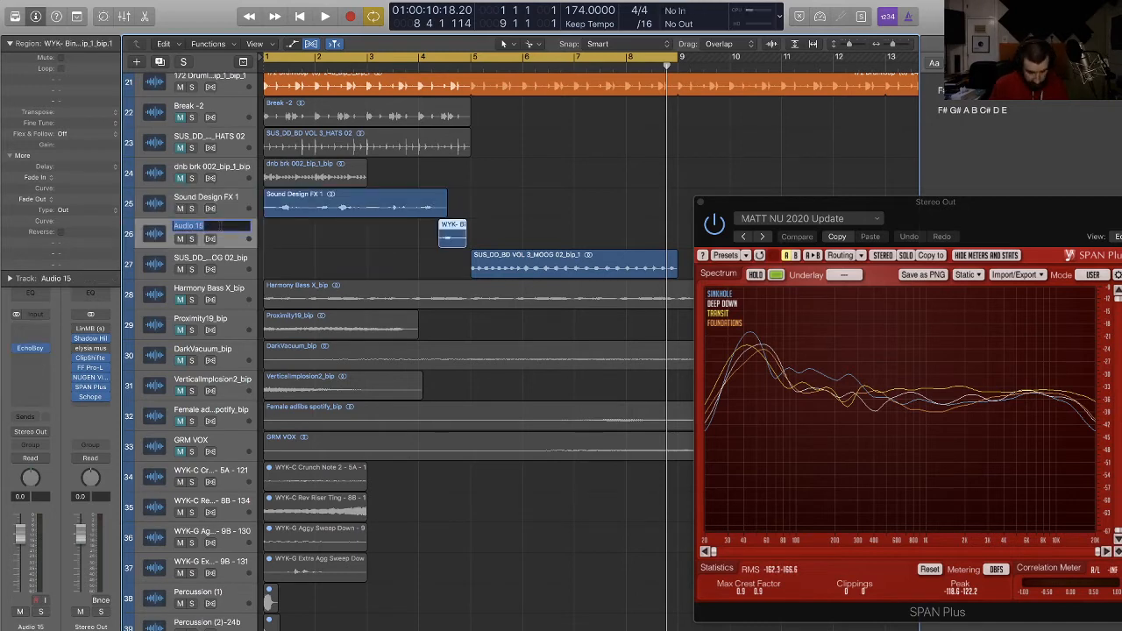
text(Sound Design FX)
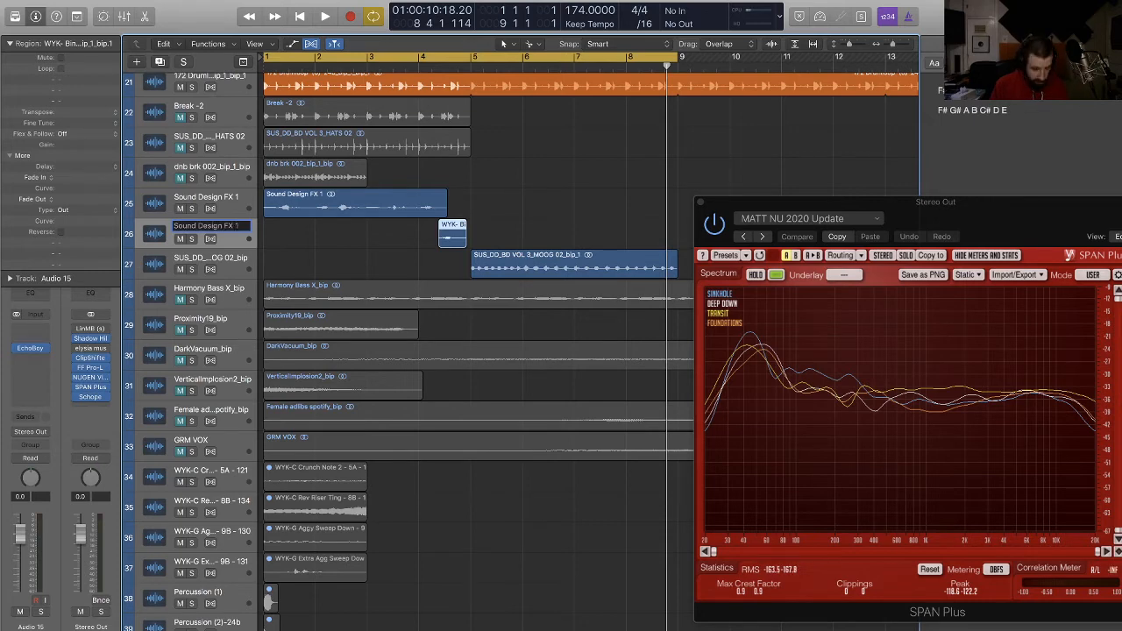
text(1 Tail)
key(Return)
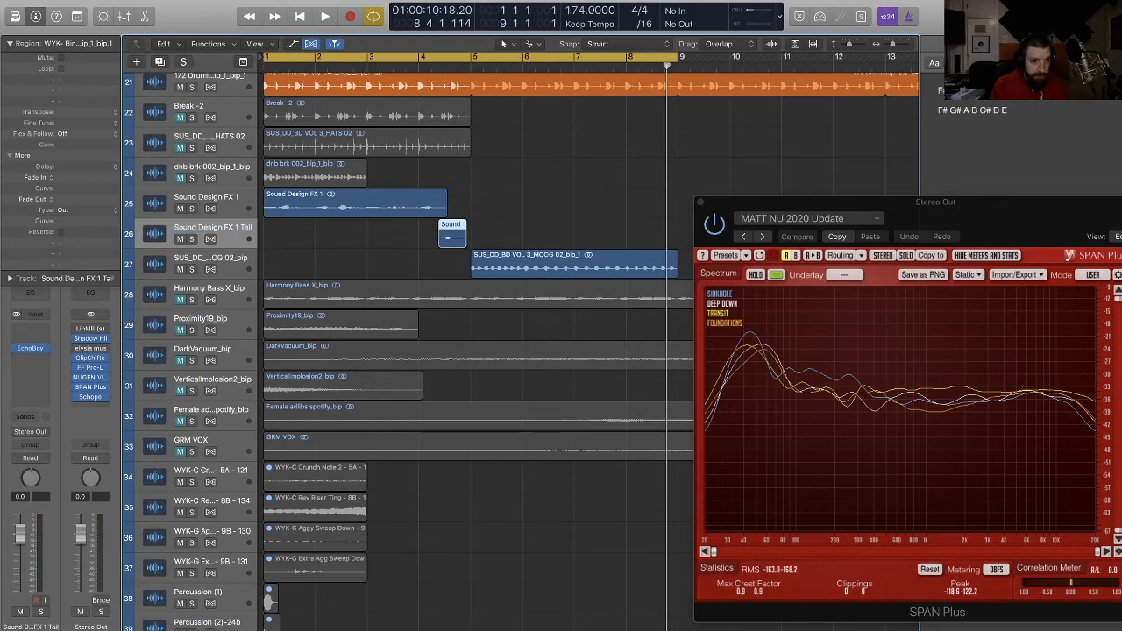
Step: Rename the bounced MOOG 02 track and its region as MOOG FX, and mute it along with the two Sound Design FX 1 tracks
click(517, 217)
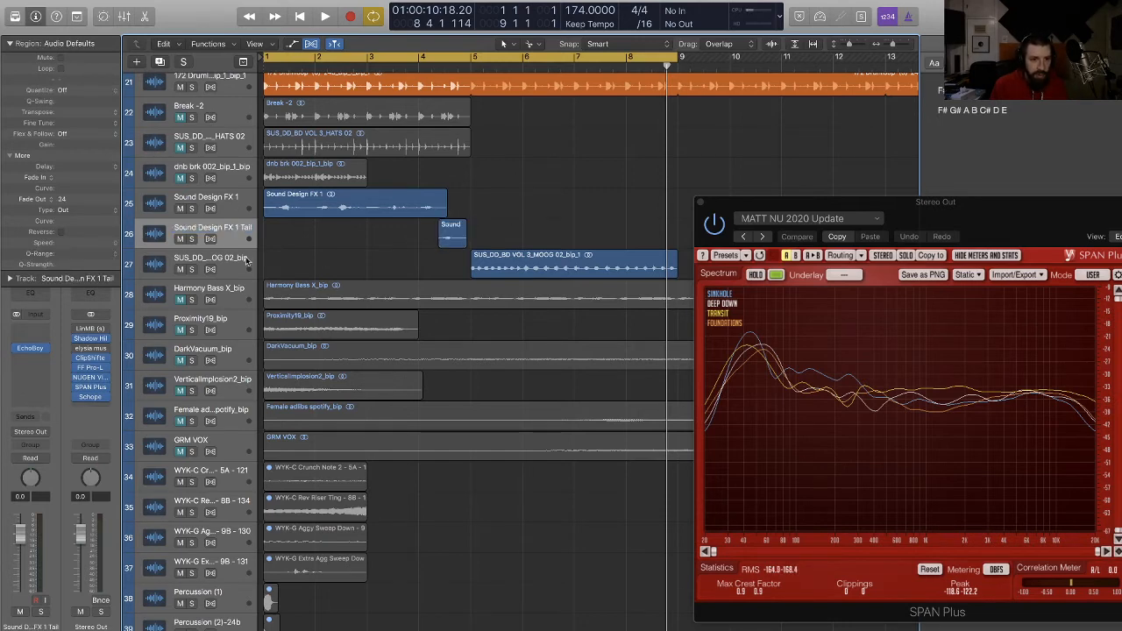
double_click(204, 257)
text(MOOG FX)
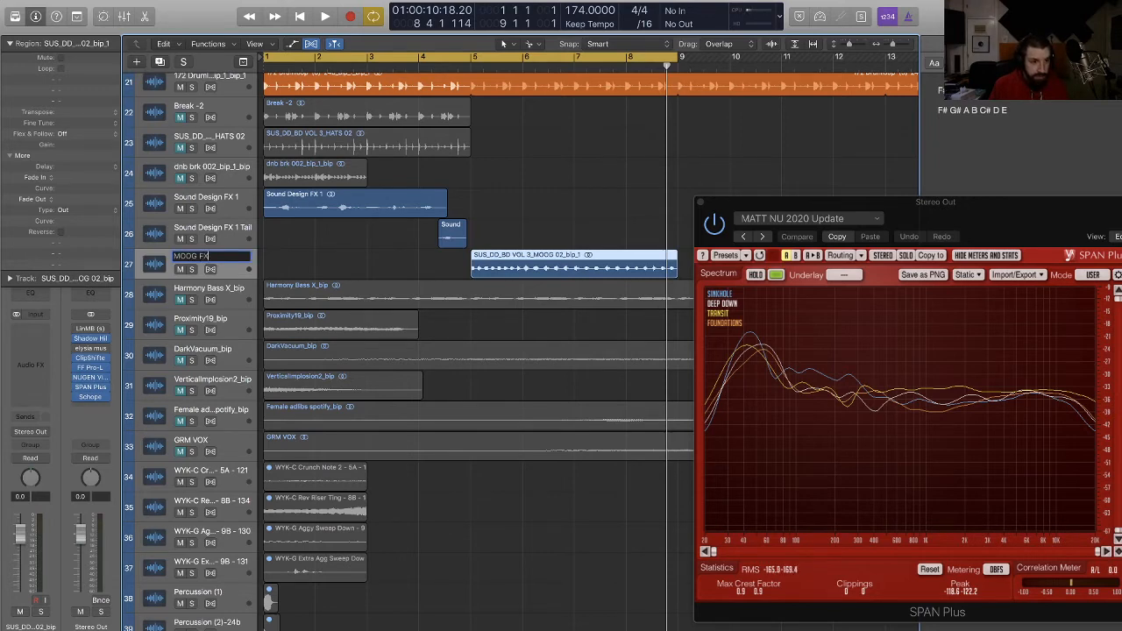
key(Return)
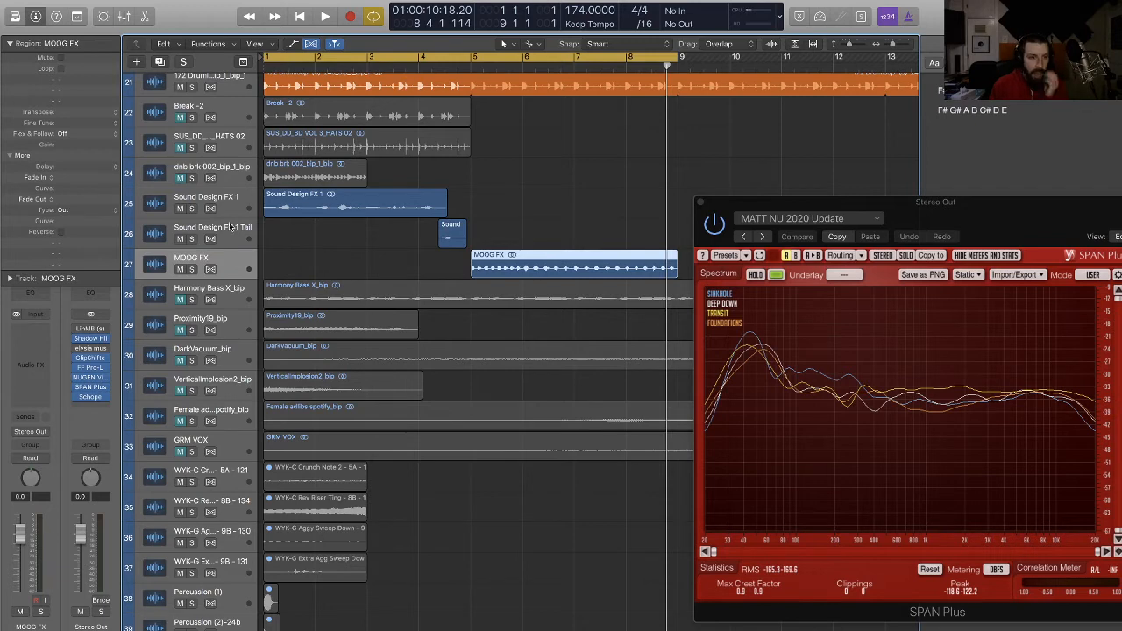
drag(178, 270, 179, 207)
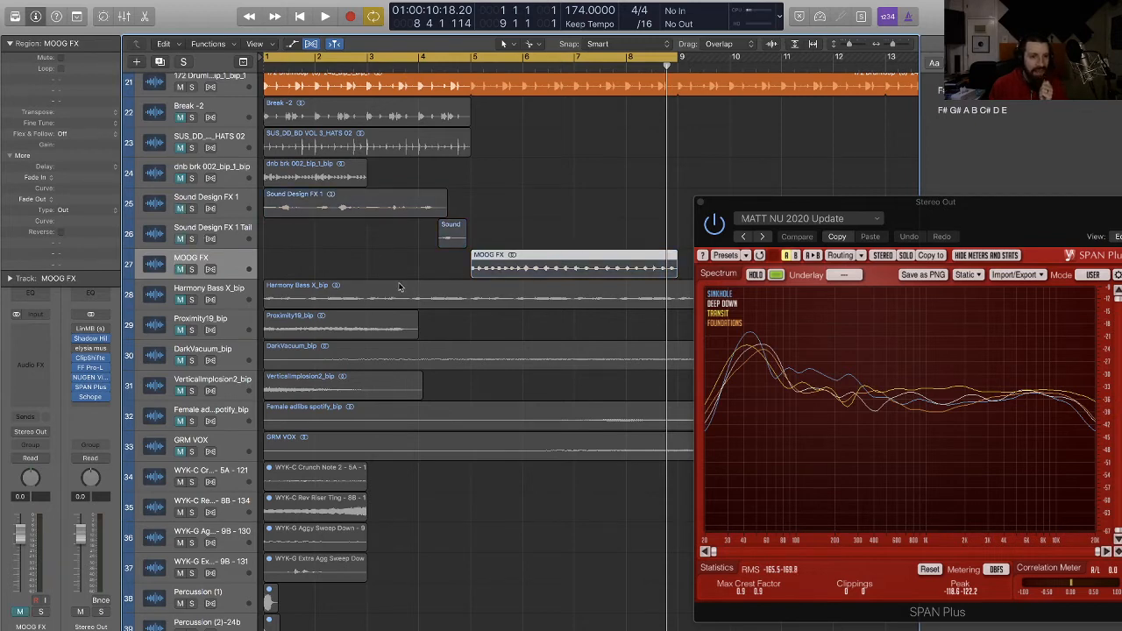
Step: Rename the VerticalImplosion2_bip track as CRASH FX and the DarkVacuum_bip track as PAD VACUUM
scroll(386, 293, down, 7)
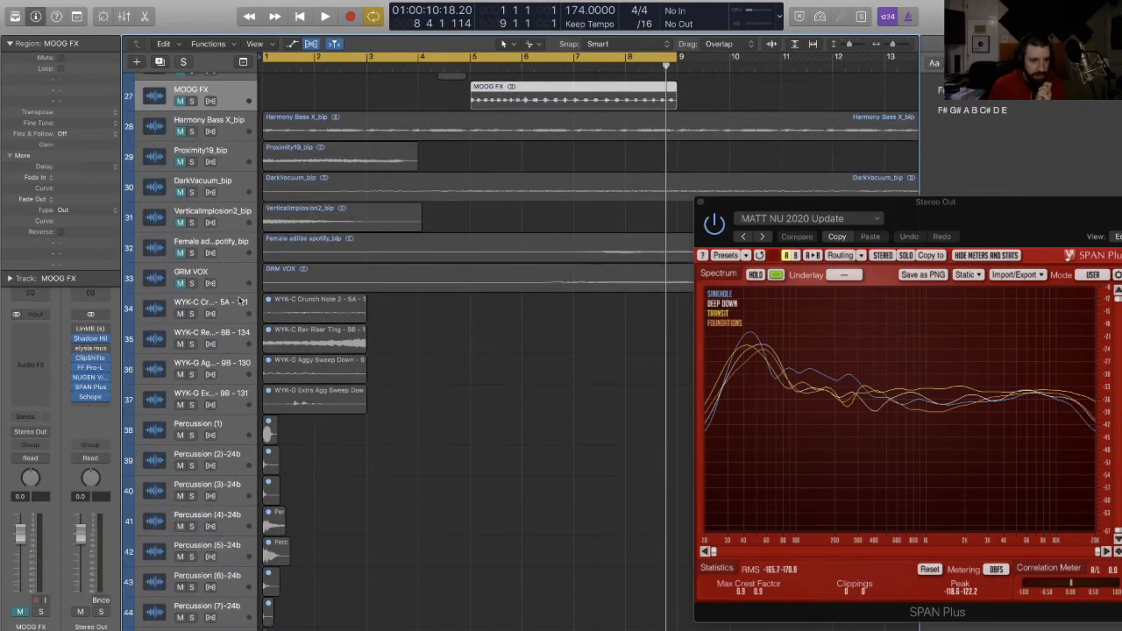
click(223, 303)
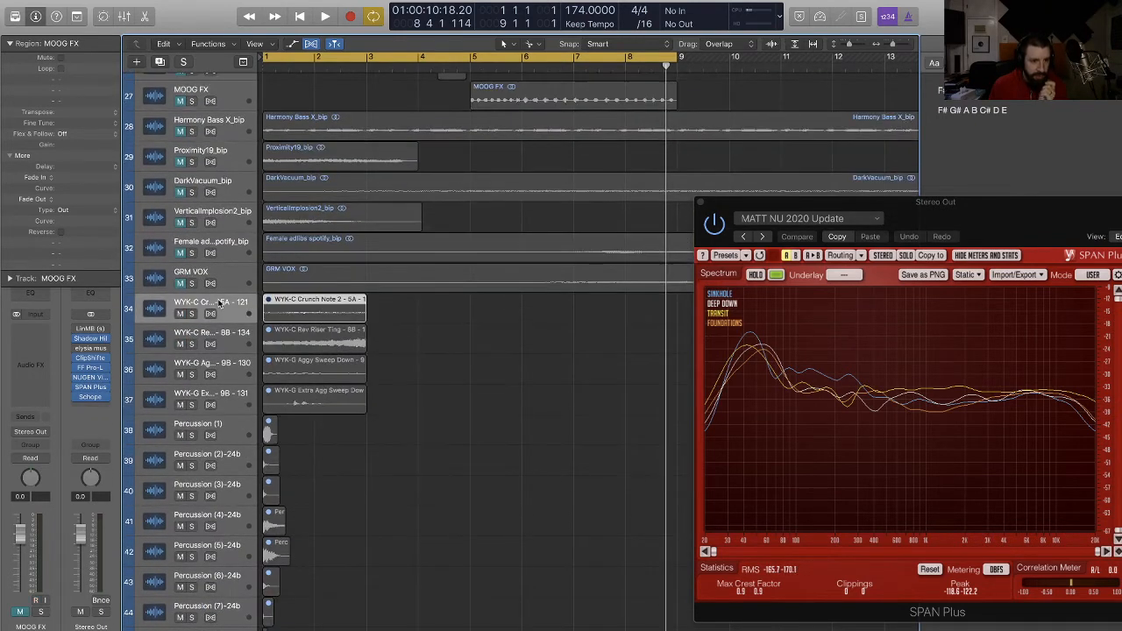
double_click(204, 211)
text(CRASH FX)
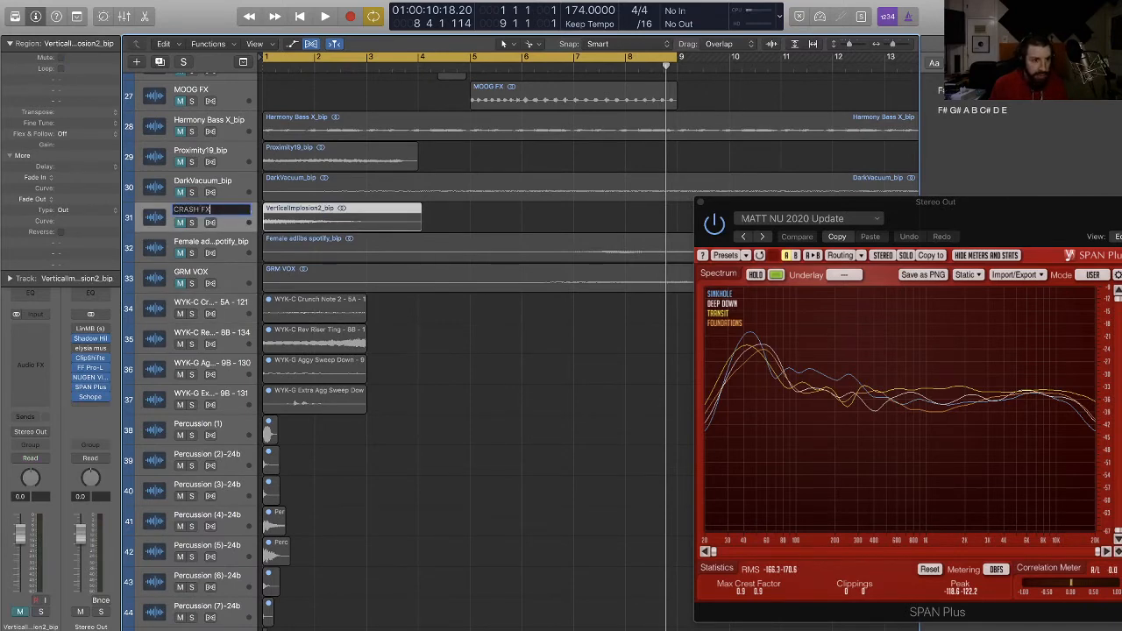
key(Return)
double_click(227, 182)
text(PAD VACUUM)
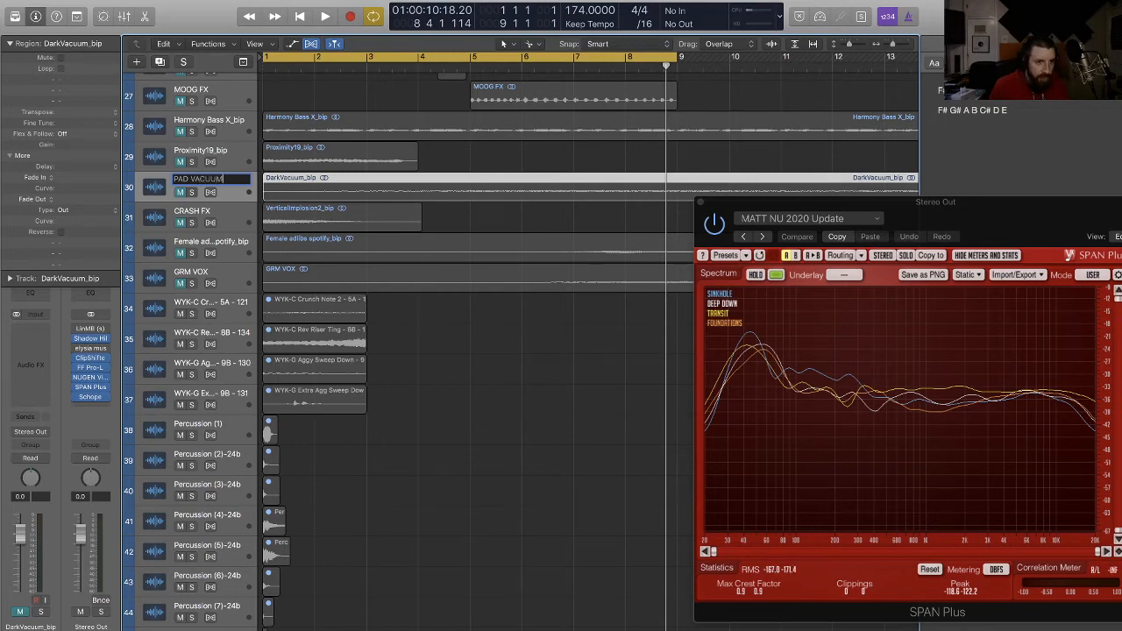
key(Return)
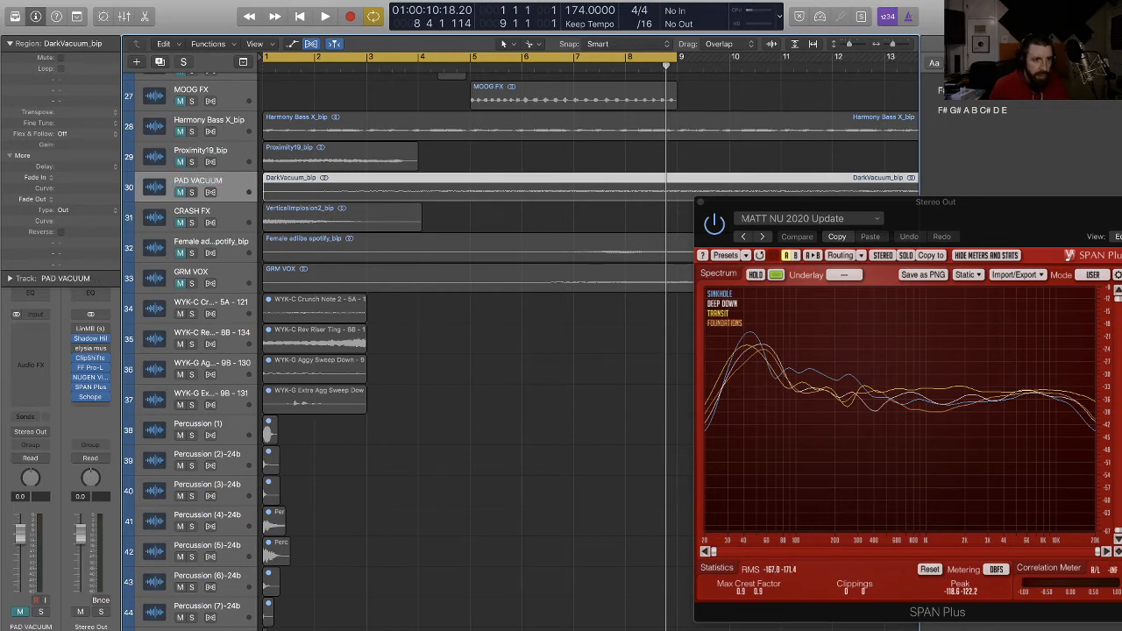
Step: Rename the Proximity19_bip track as Proximity MAYBE BASS? and apply the track name to its region
double_click(219, 152)
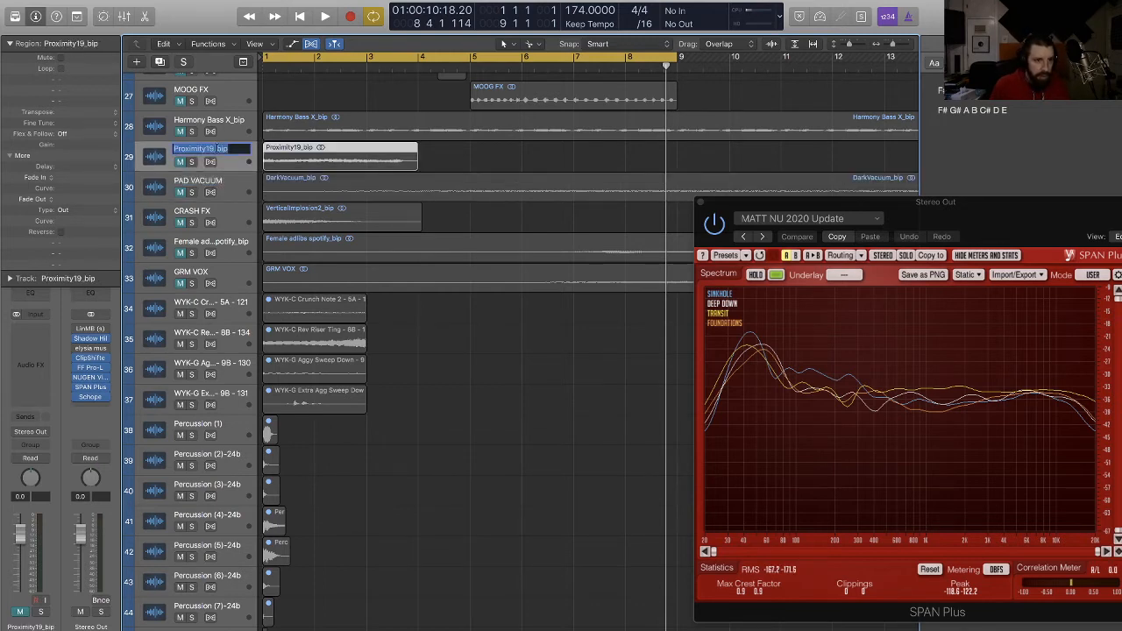
key(Right)
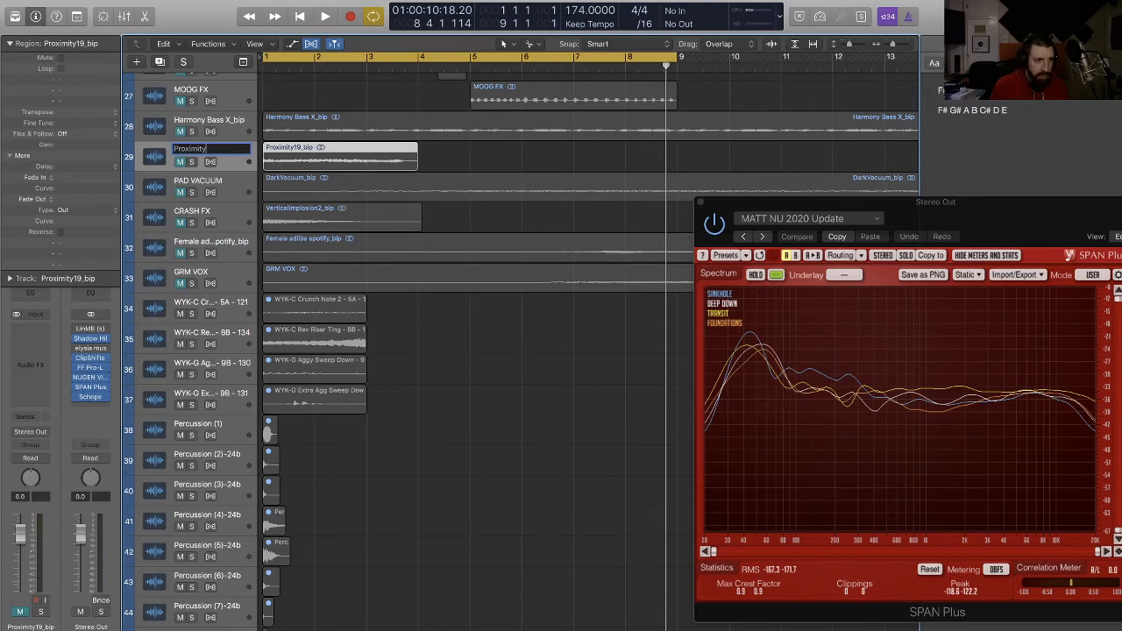
text(MAYBE BA)
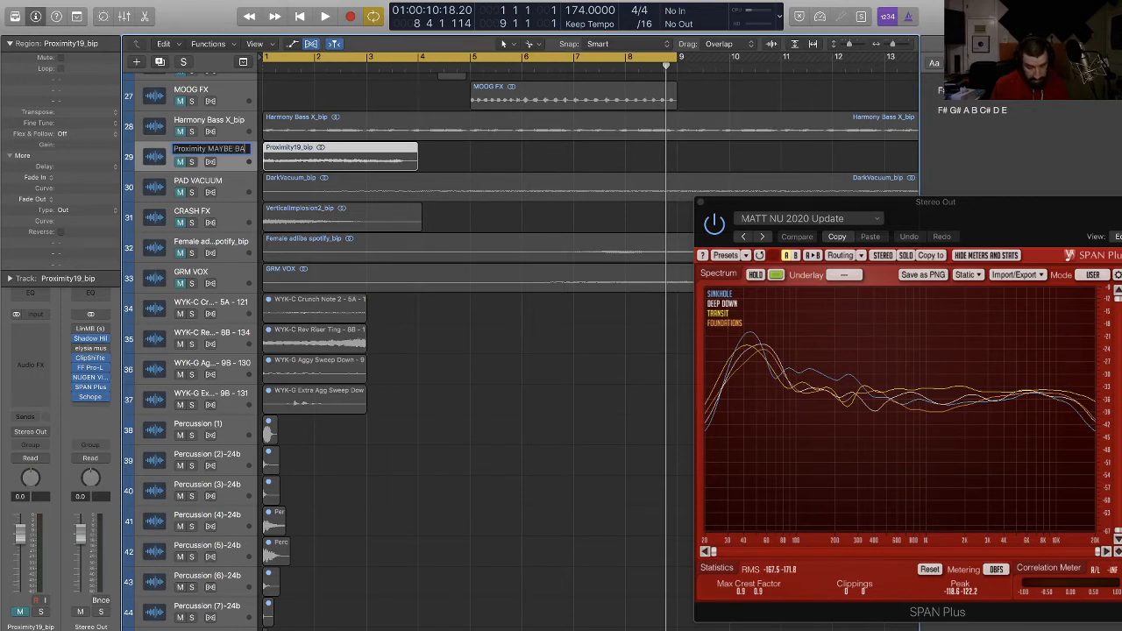
text(SS?)
key(Return)
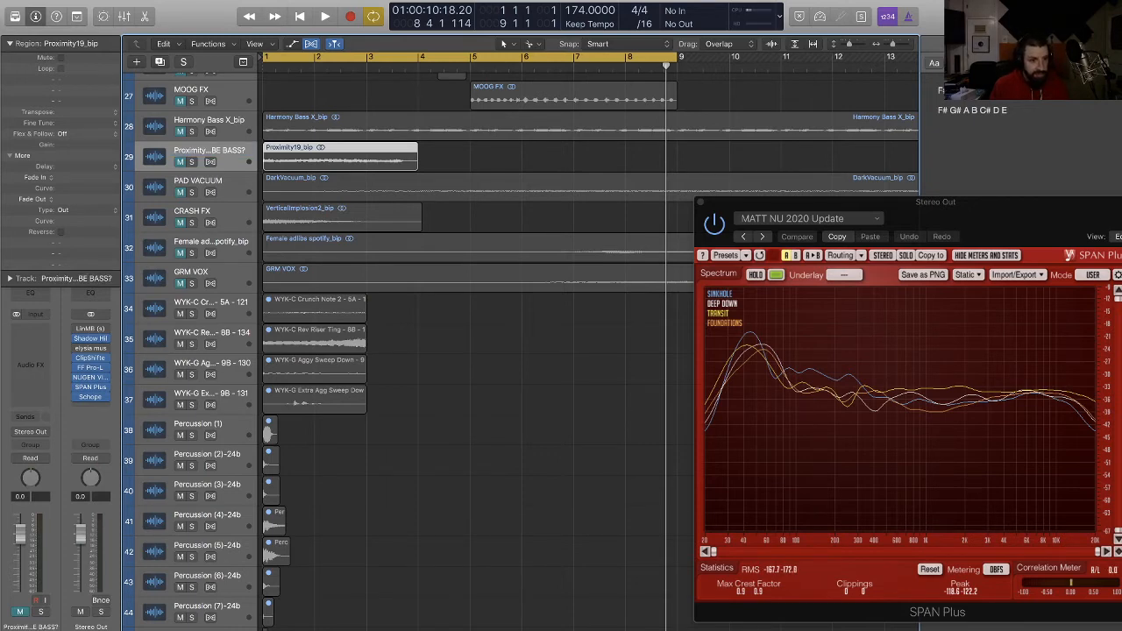
key(alt+shift+n)
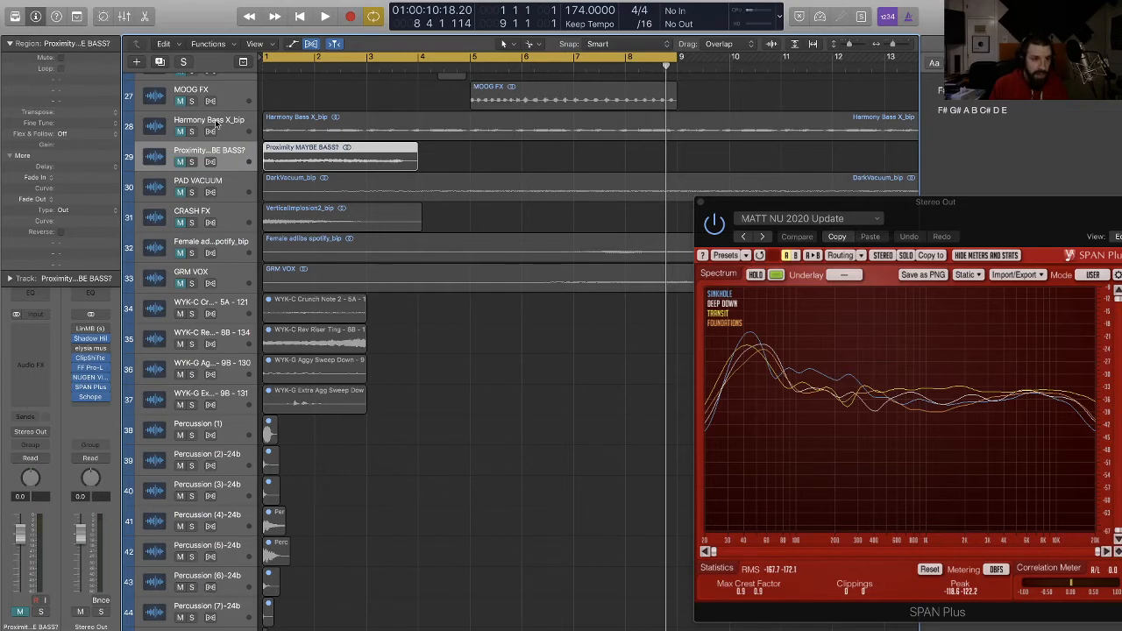
Step: Rename the Harmony Bass X_bip track as BASS MORPH ME PLEASE and apply the track name to its region
double_click(210, 120)
text(BASS MO)
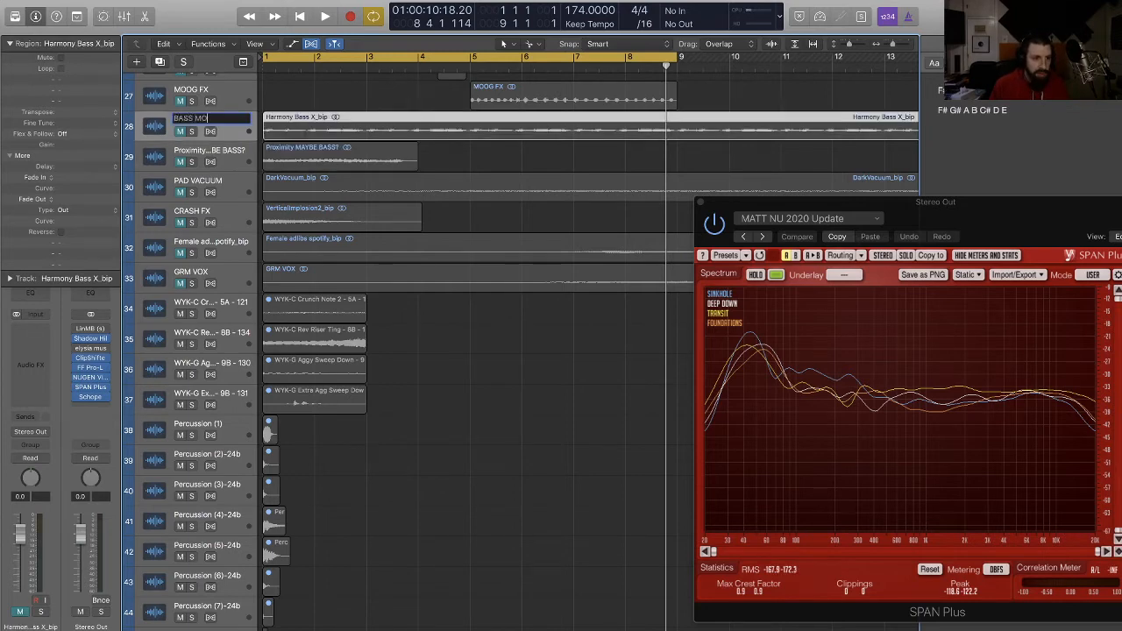
text(RPH ME PLEASE)
key(Return)
key(alt+shift+n)
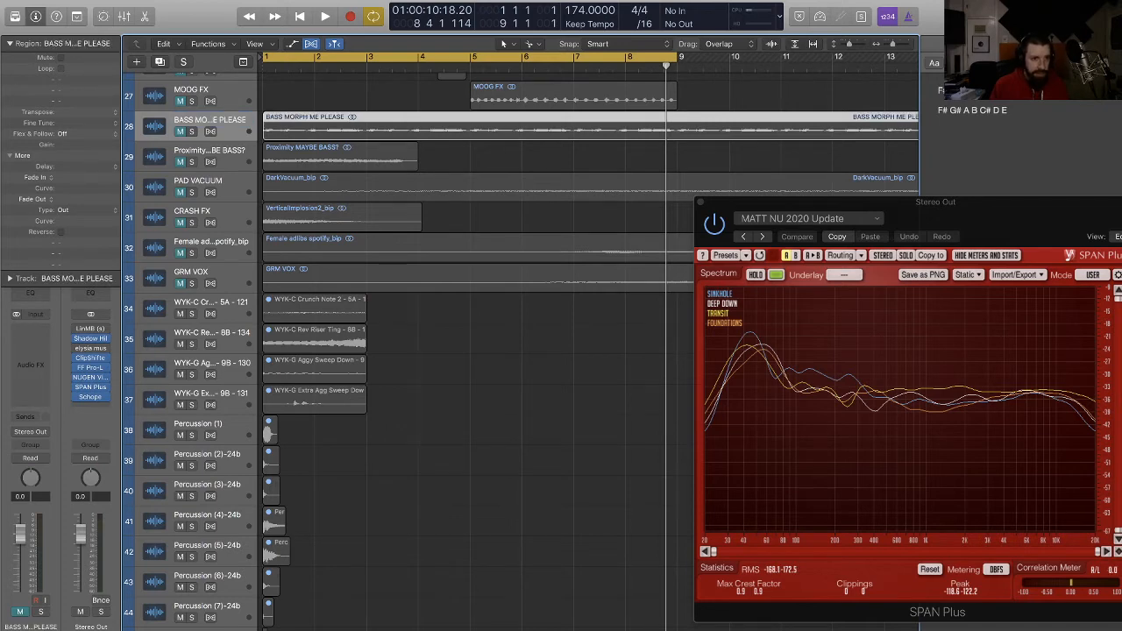
Step: Shorten the name of the dnb brk 002_bip_1_bip track to dnb brk
scroll(440, 283, up, 5)
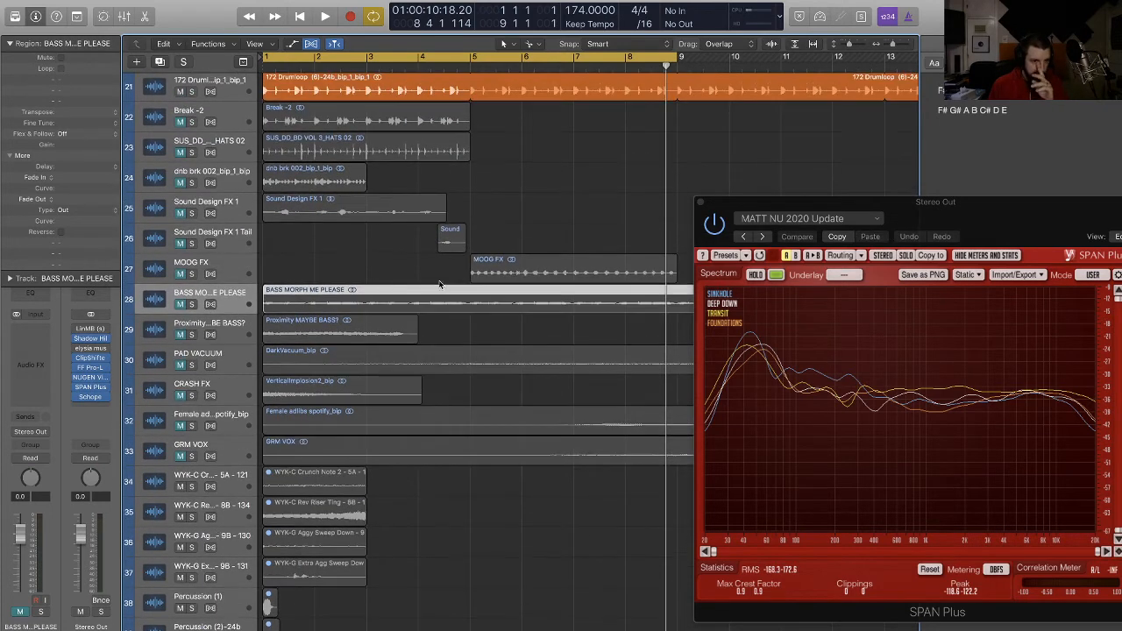
double_click(211, 170)
key(Right)
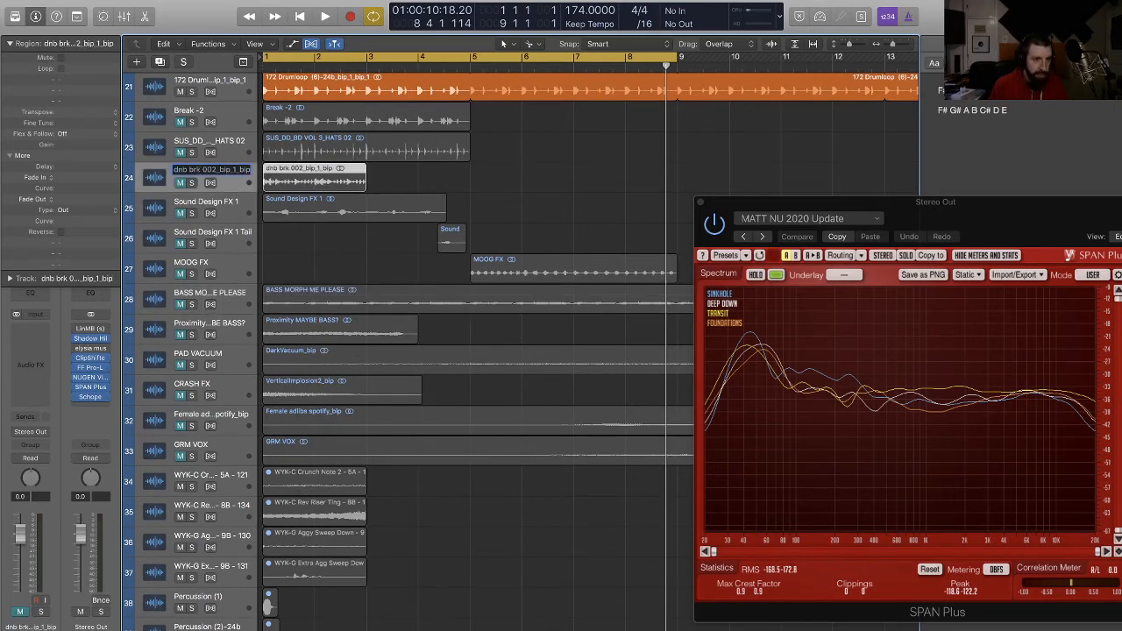
key(BackSpace)
key(BackSpace)
key(BackSpace)
key(BackSpace)
key(BackSpace)
key(BackSpace)
key(BackSpace)
key(BackSpace)
key(BackSpace)
key(BackSpace)
key(BackSpace)
key(BackSpace)
key(BackSpace)
key(BackSpace)
key(shift+Tab)
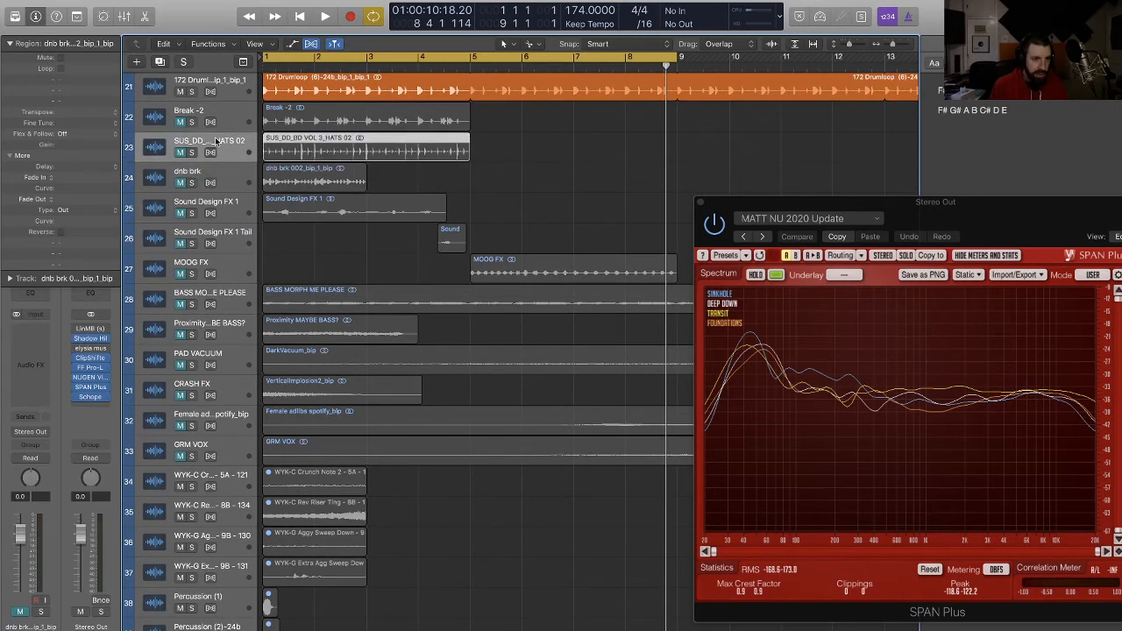
Step: Rename the SUS_DD hats track and its region as HATS
text(HAT)
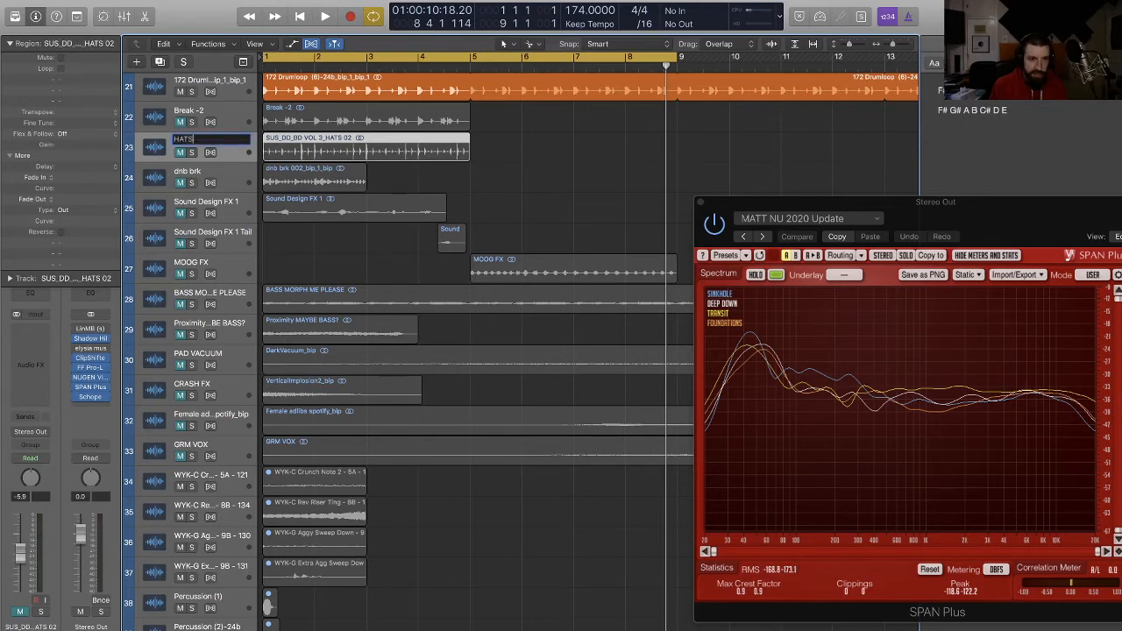
text(S)
key(Return)
Step: Rename the looped orange 172 Drumloop track and its region as MAIN BREAK
click(210, 121)
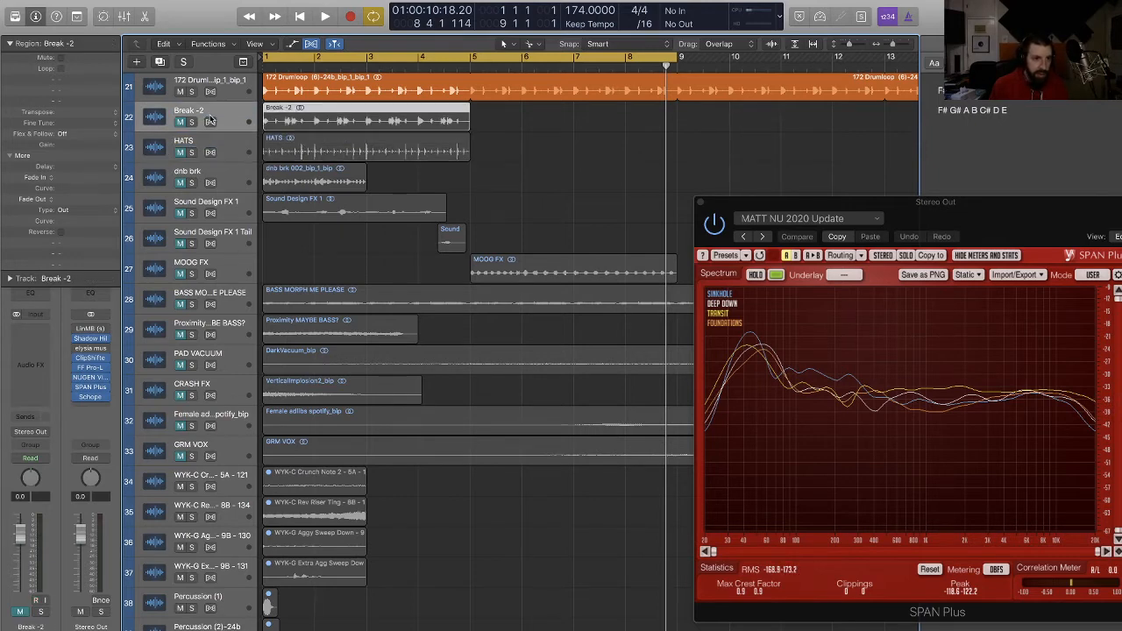
scroll(211, 132, up, 1)
double_click(214, 121)
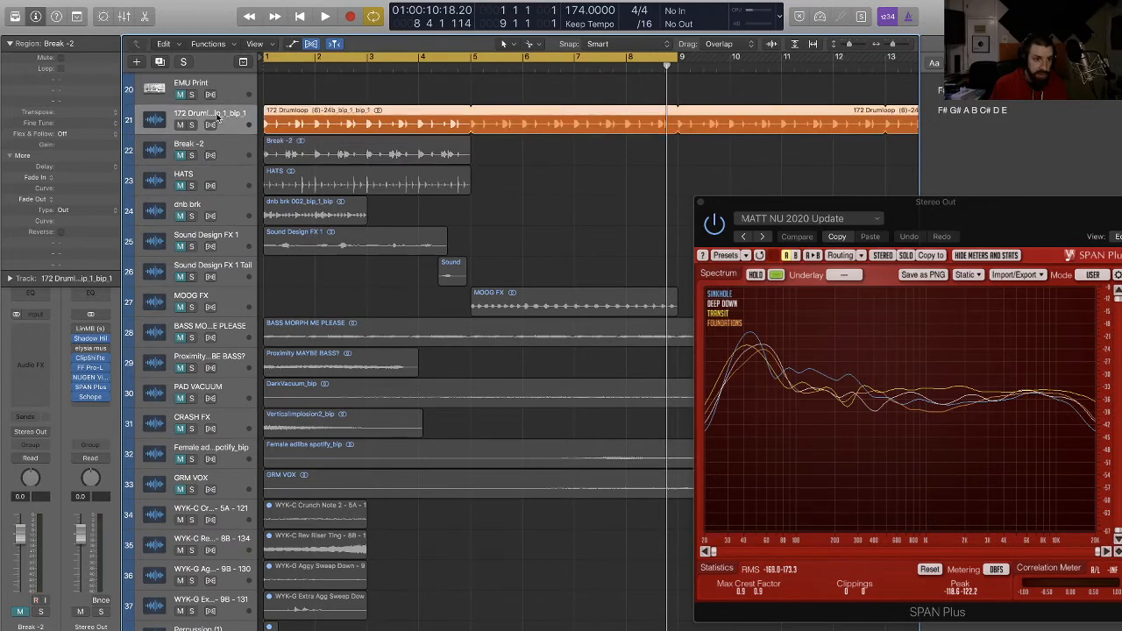
text(MA)
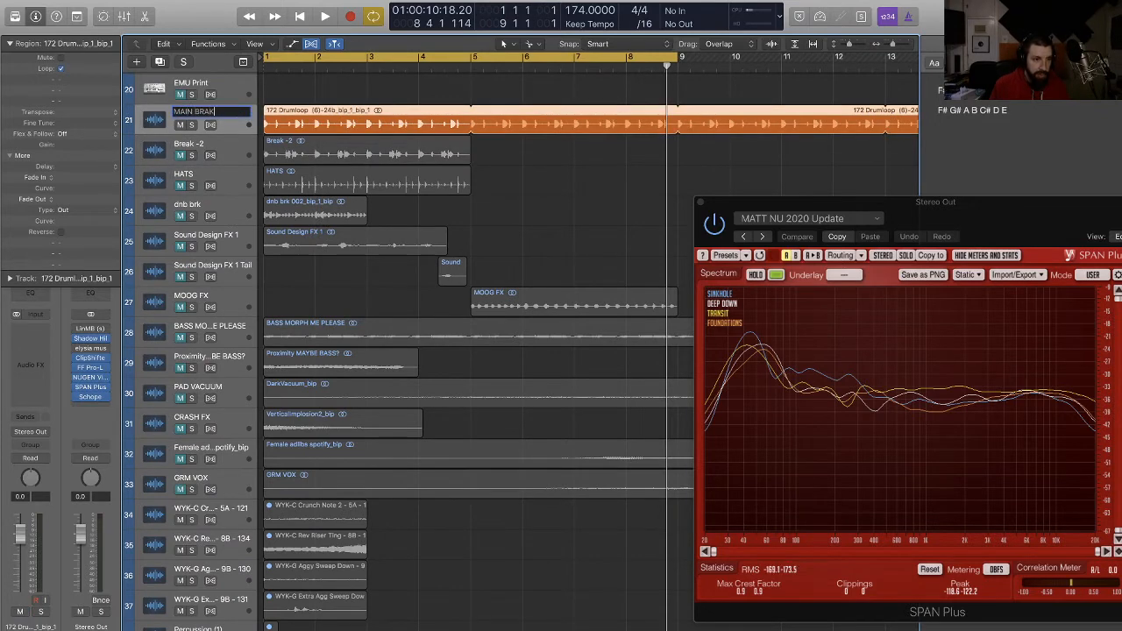
text(IN BRAK)
key(Return)
double_click(213, 119)
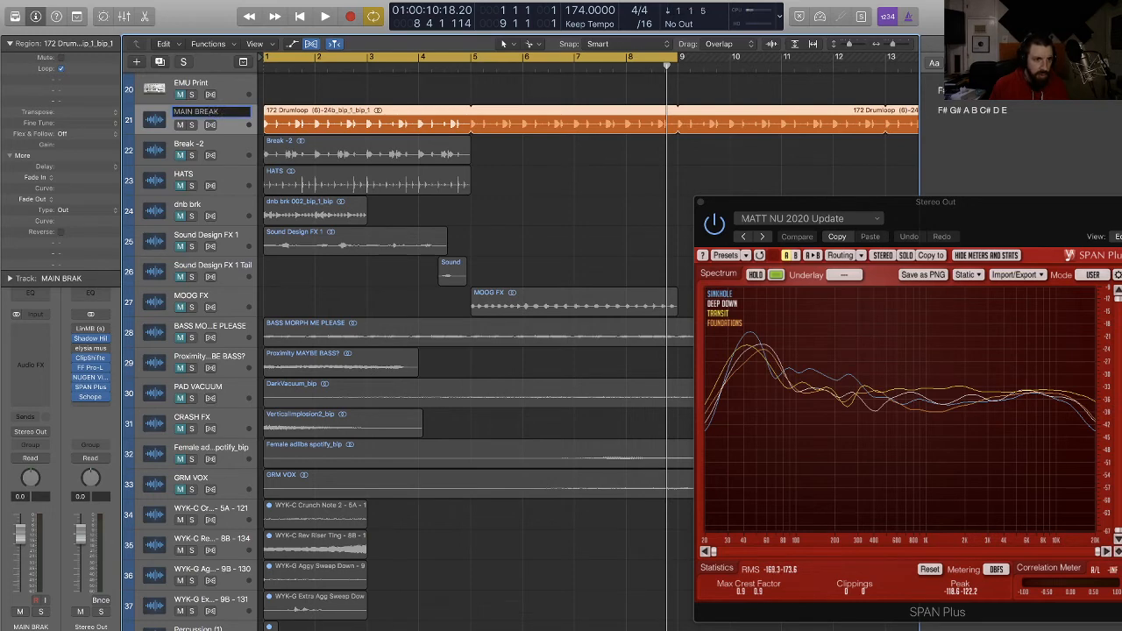
key(Return)
Step: Examine the whole arrangement from the EMU Print tracks down to the dhs_123 synth loops
scroll(327, 268, down, 3)
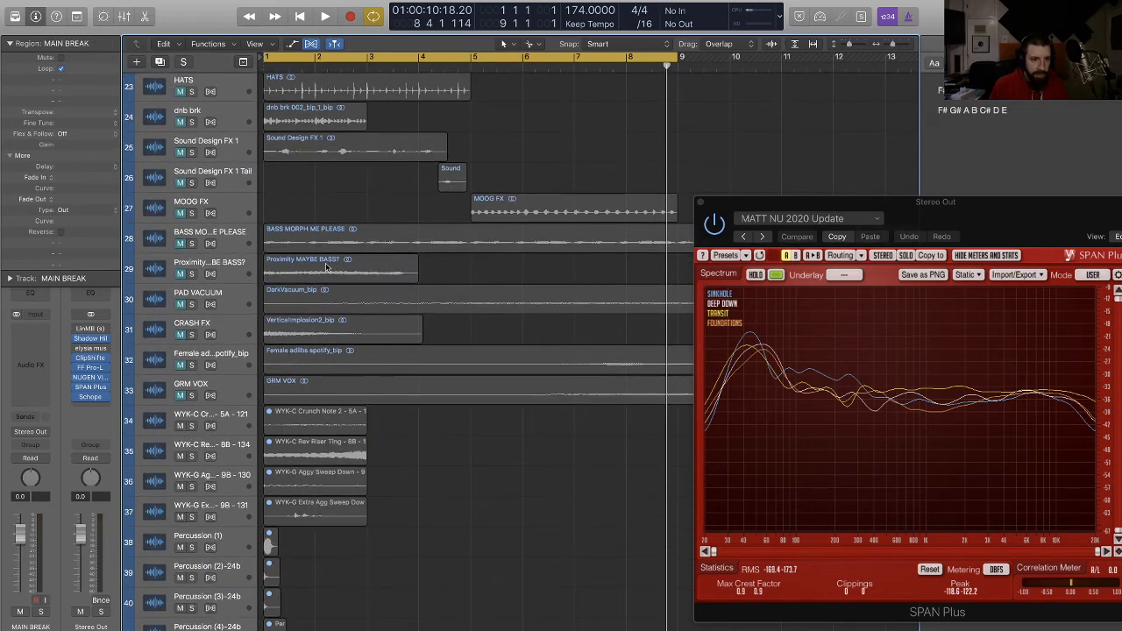
scroll(316, 265, down, 1)
key(super+Up)
key(super+Up)
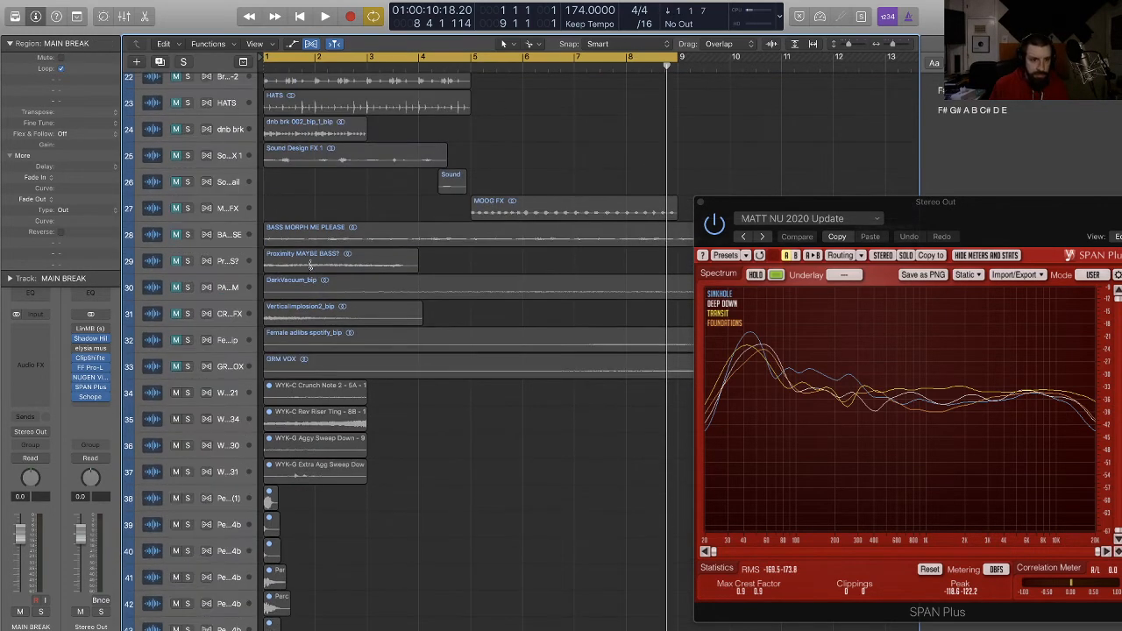
key(super+Left)
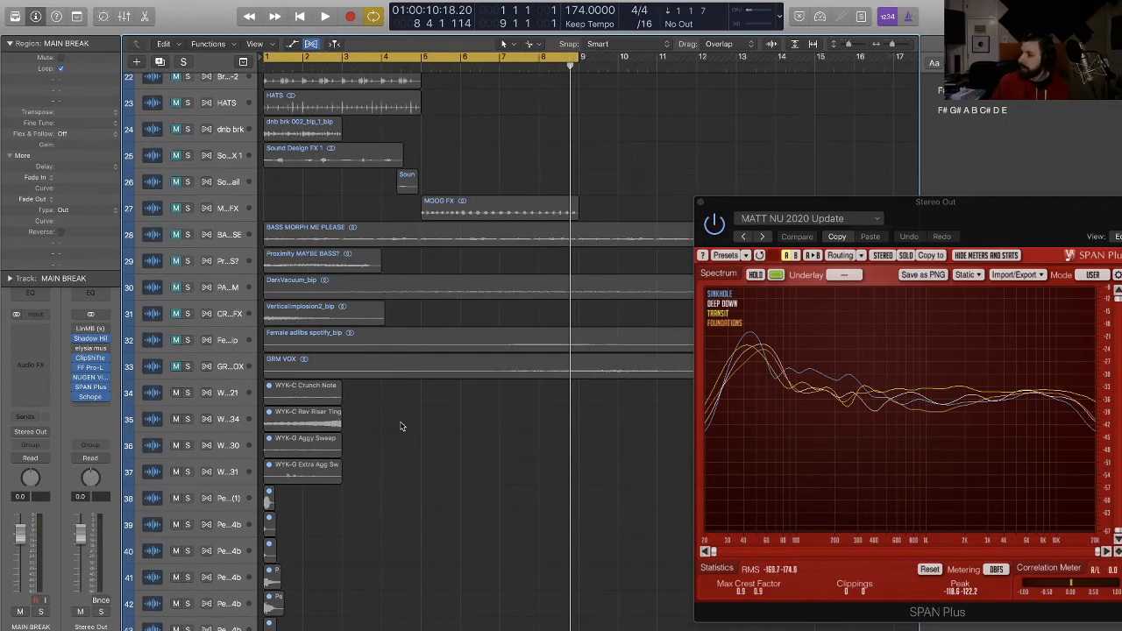
scroll(426, 413, down, 3)
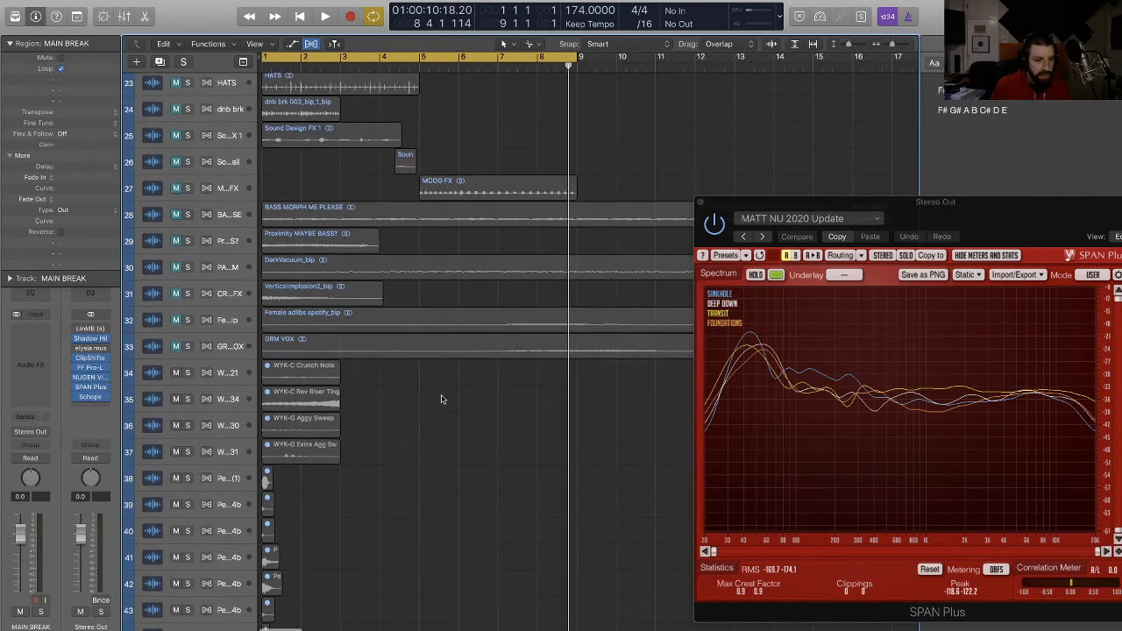
key(super+Up)
key(super+Up)
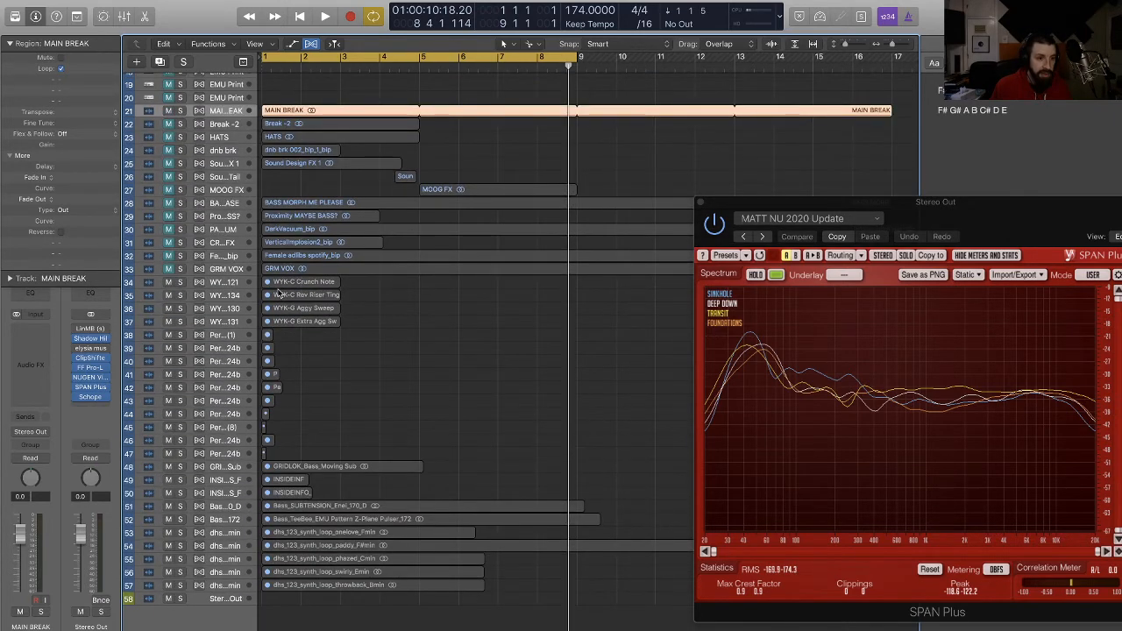
Step: Select the WYK-C Crunch Note 2 track and examine it alongside the neighbouring WYK, percussion and renamed tracks
click(229, 282)
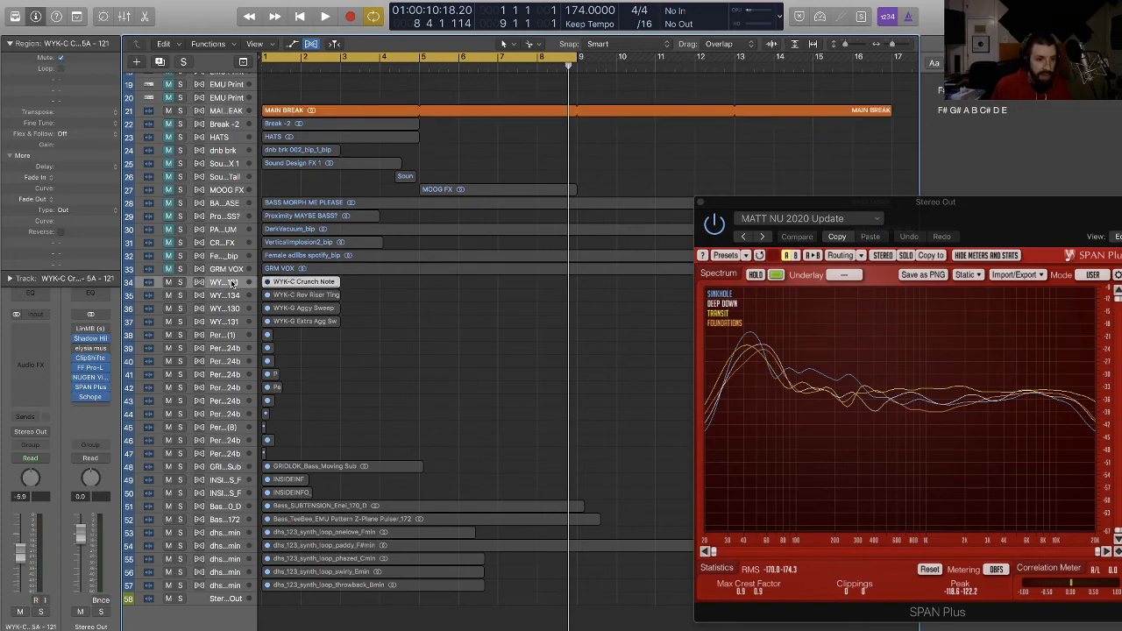
key(super+Right)
key(super+Right)
key(super+Down)
key(super+Down)
key(super+Down)
key(super+Down)
key(super+Down)
key(super+Down)
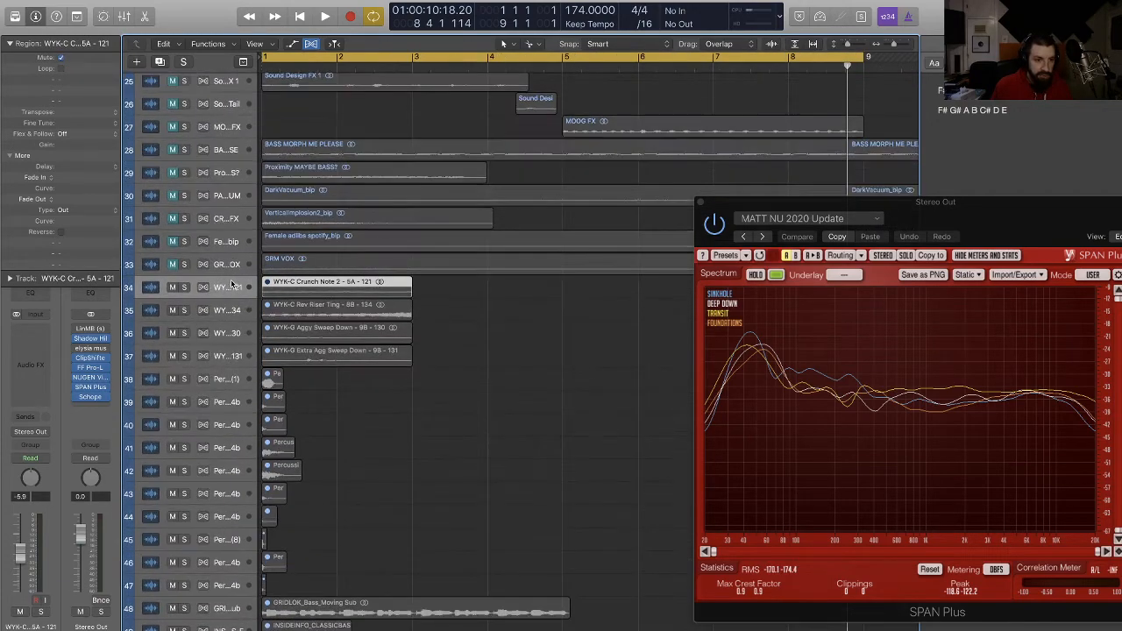
key(super+Down)
key(super+Down)
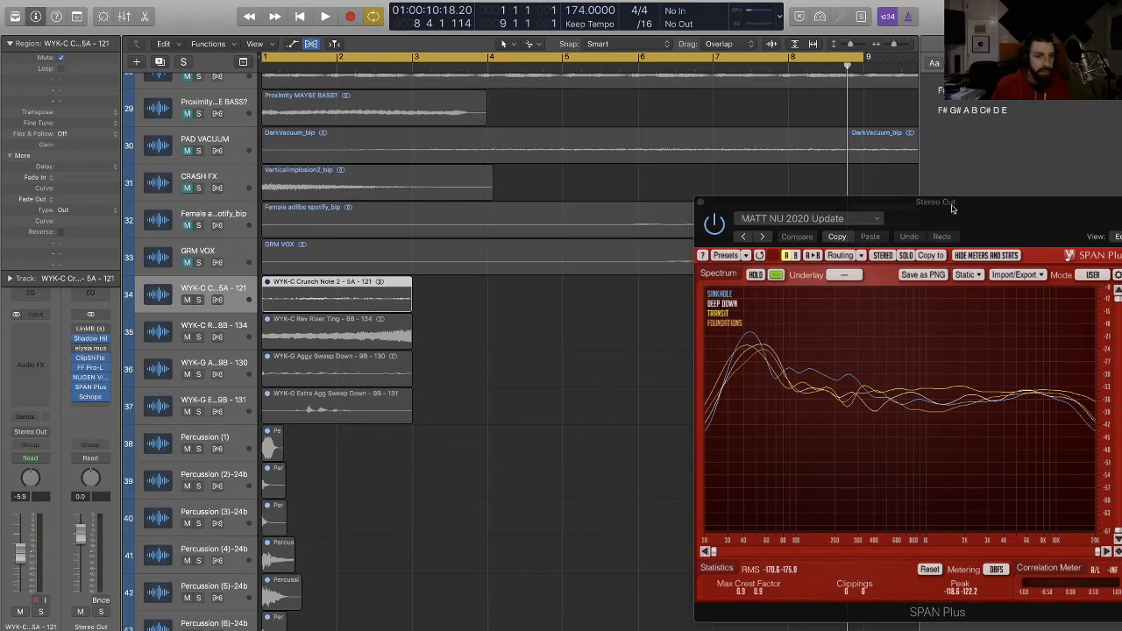
key(super+Up)
key(super+Up)
key(super+Up)
key(super+Up)
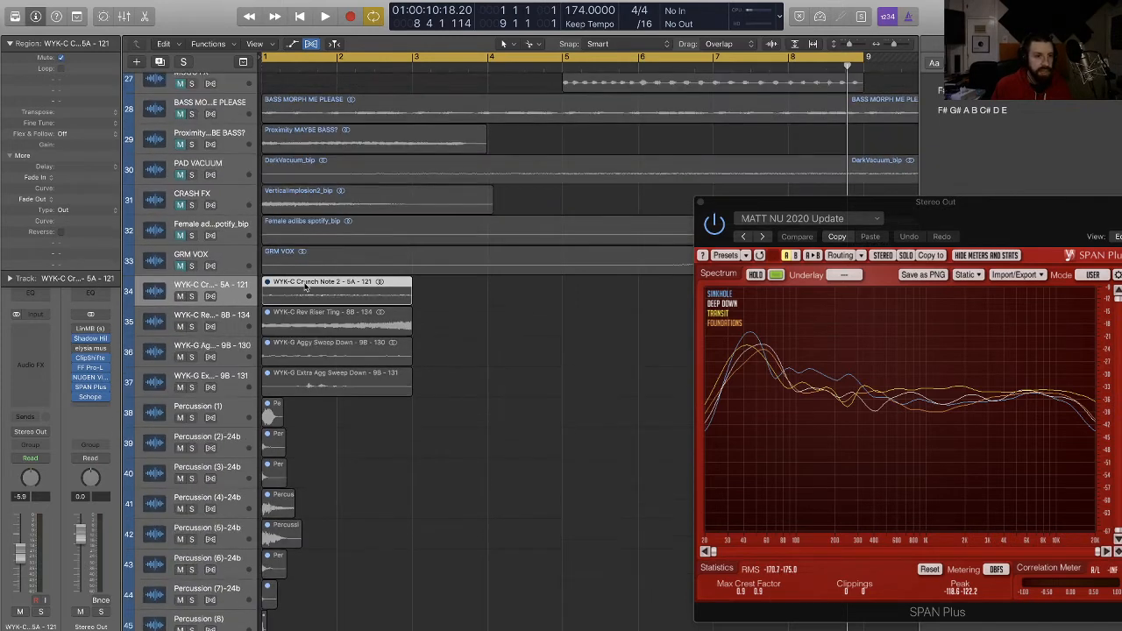
key(super+Down)
key(super+Left)
key(super+Up)
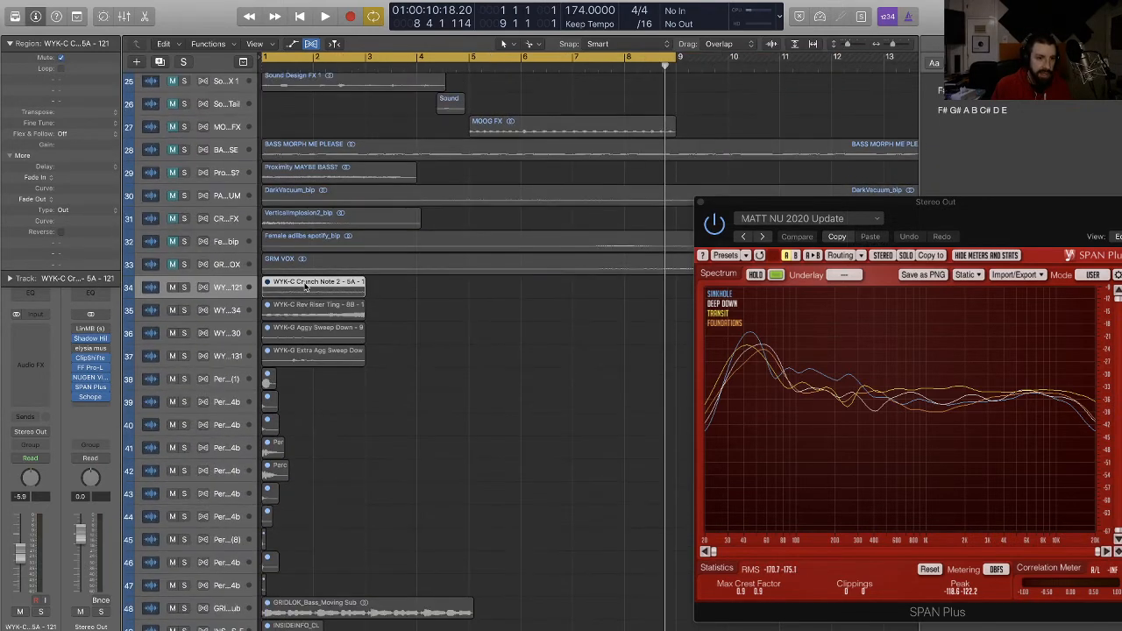
scroll(325, 285, up, 4)
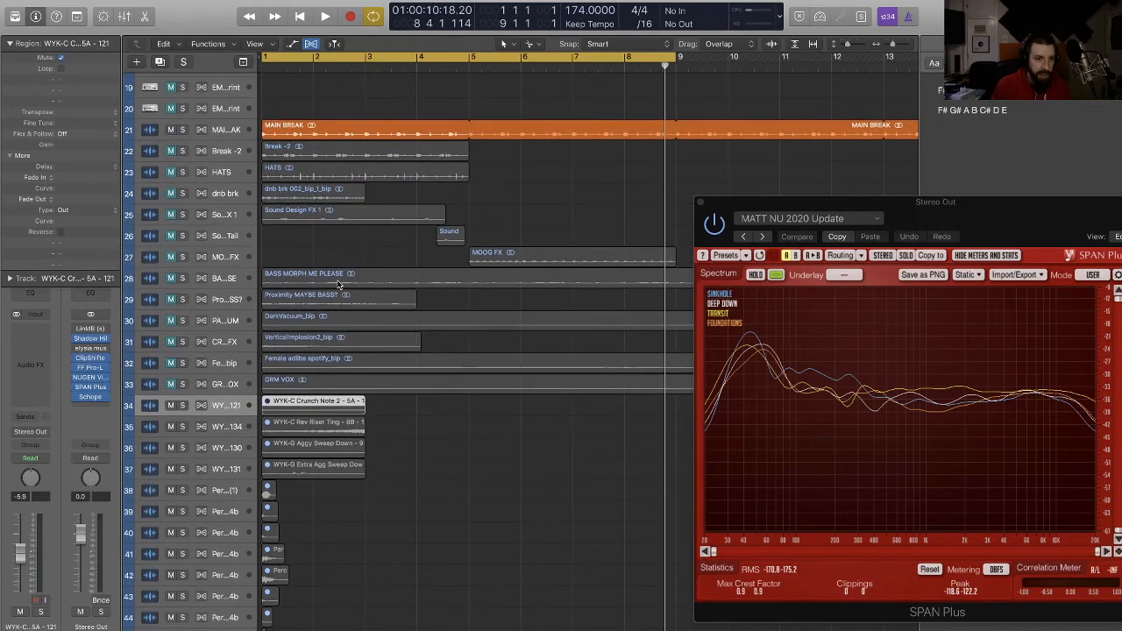
Step: Deselect the WYK-C region and play the arrangement from bar 1 to hear the MAIN BREAK
key(super+Down)
key(super+Down)
key(super+Down)
scroll(406, 282, up, 5)
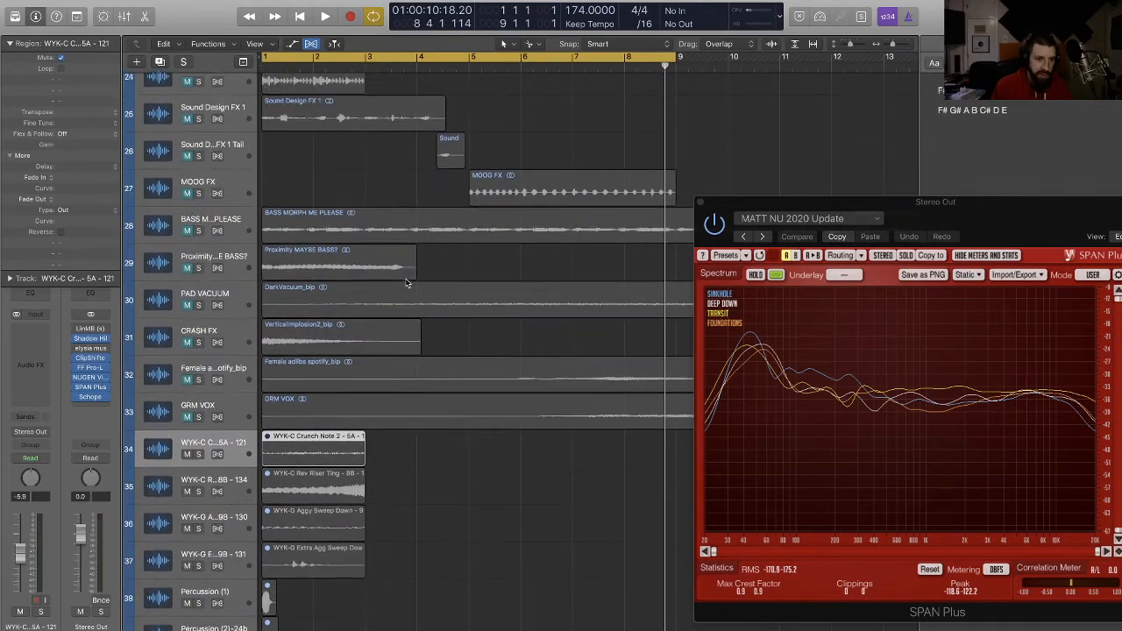
click(356, 378)
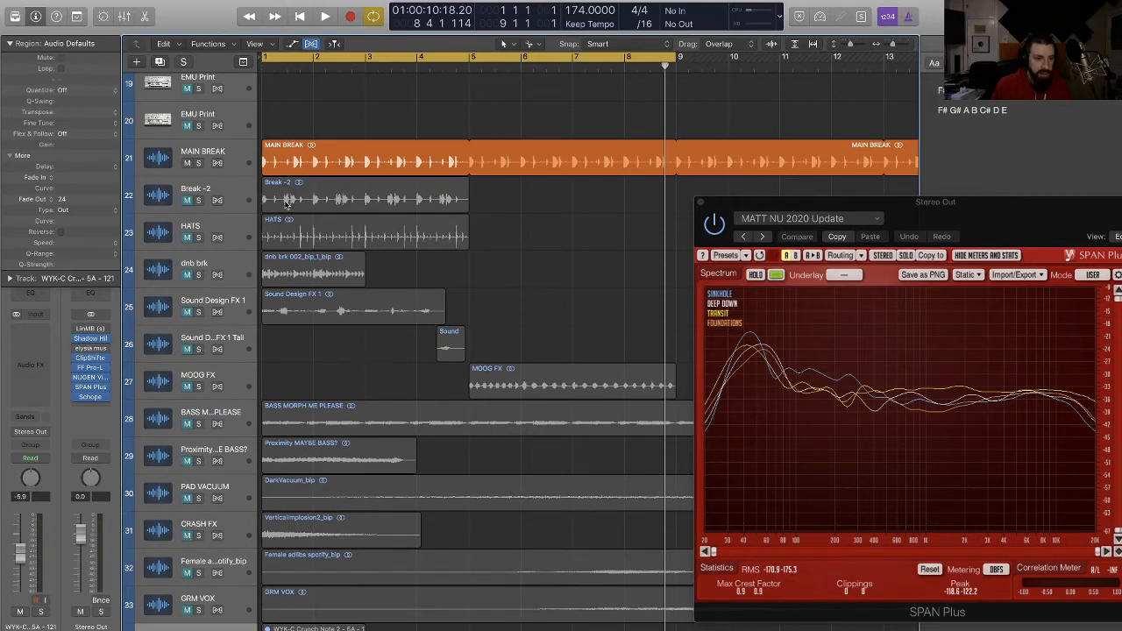
key(Return)
key(space)
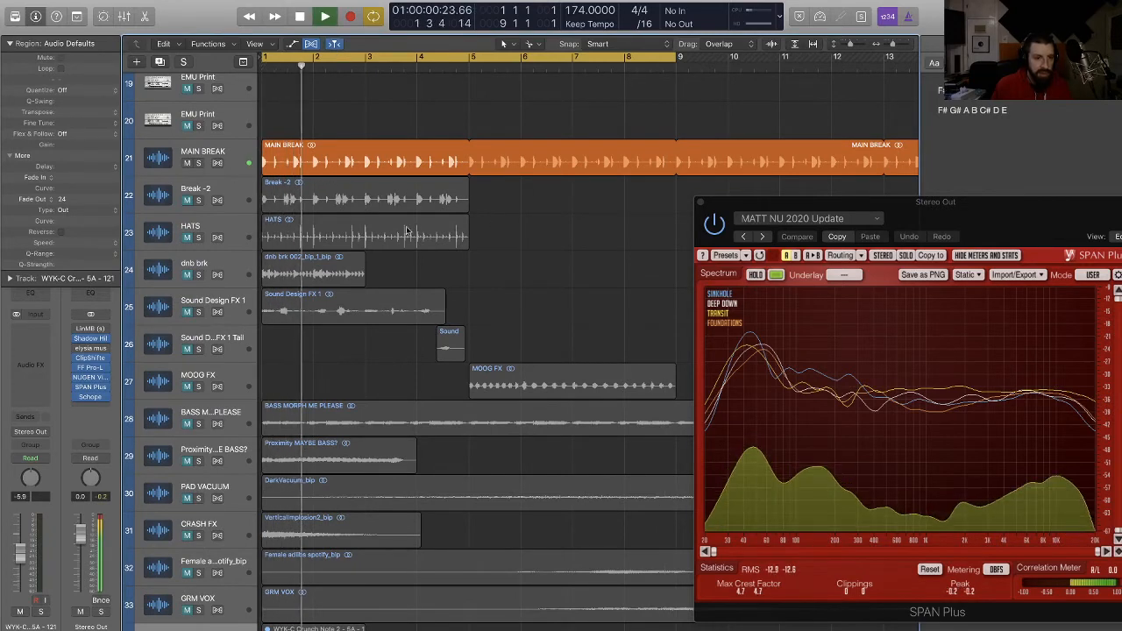
Step: Unmute the dnb brk track, clear its solo and audition it together with the MAIN BREAK
click(198, 275)
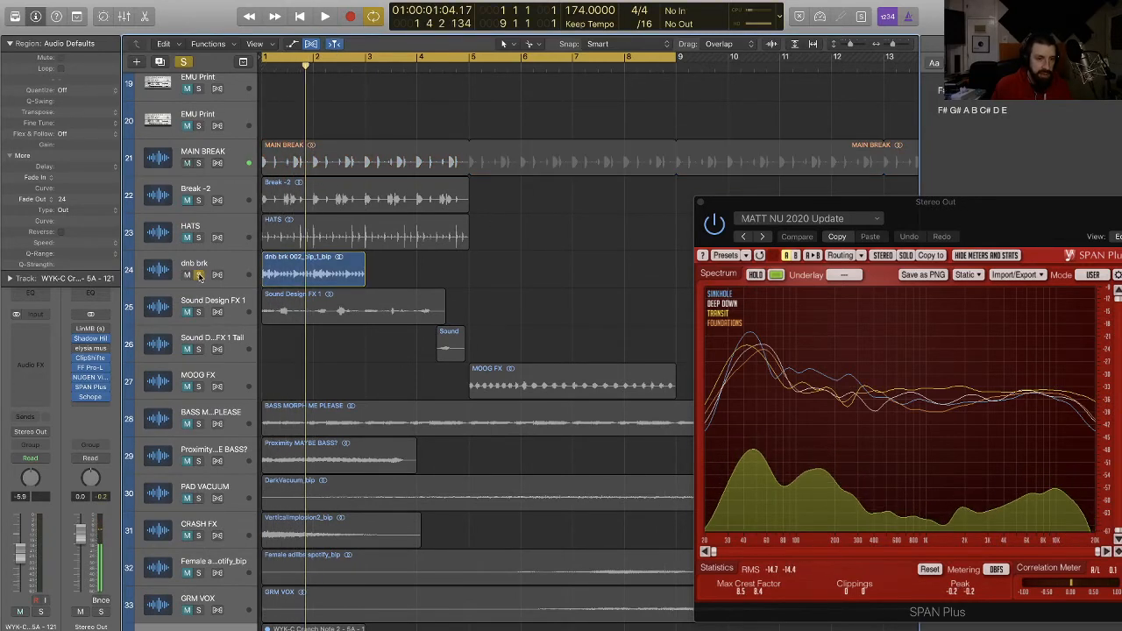
key(space)
click(198, 275)
key(space)
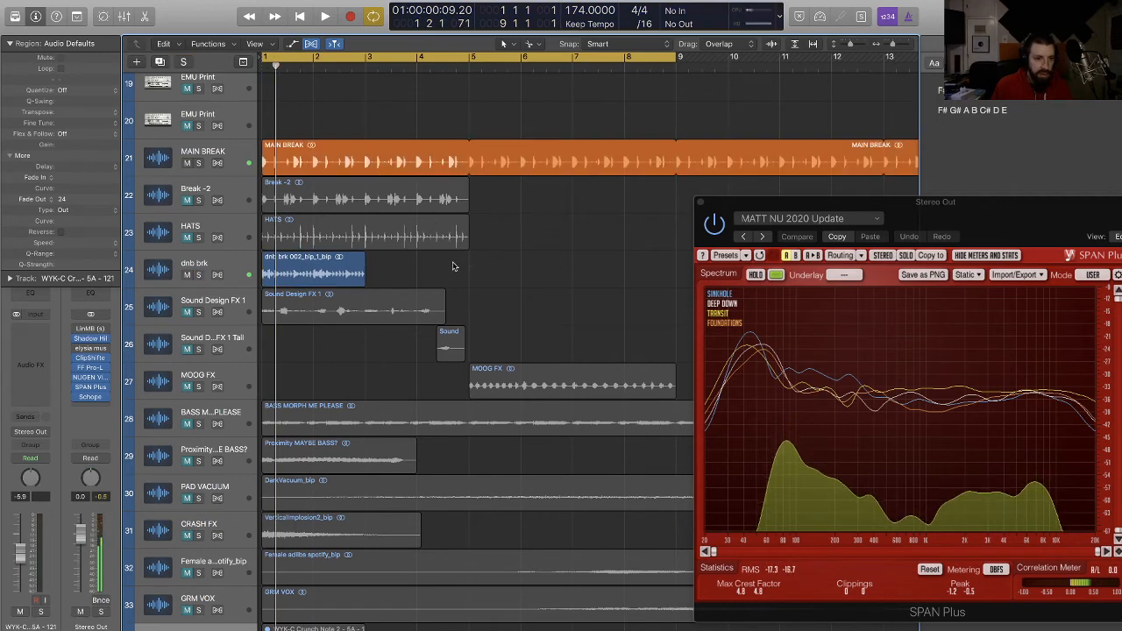
key(space)
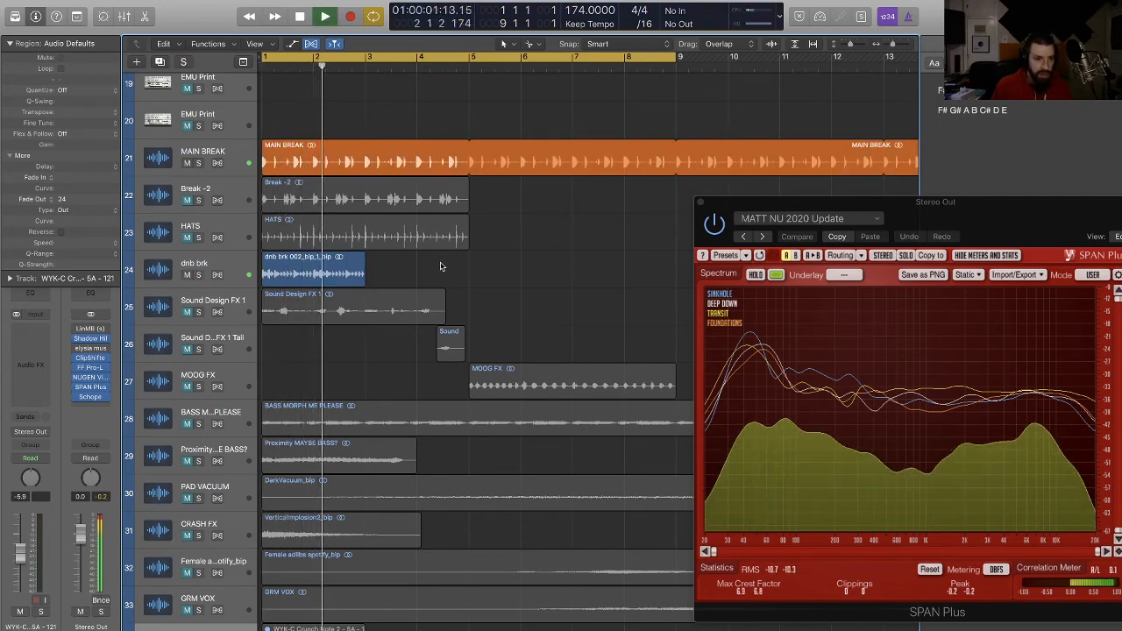
key(space)
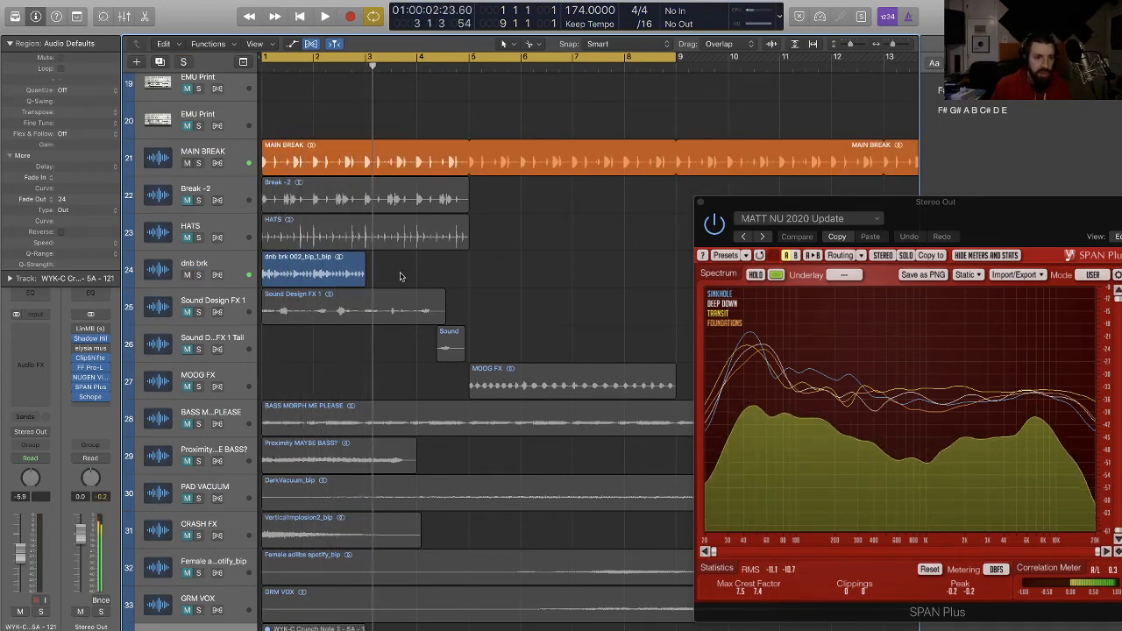
Step: Split the dnb brk region at 1 3 3 and move the second part to start on the snare at 1 4
key(Return)
key(z)
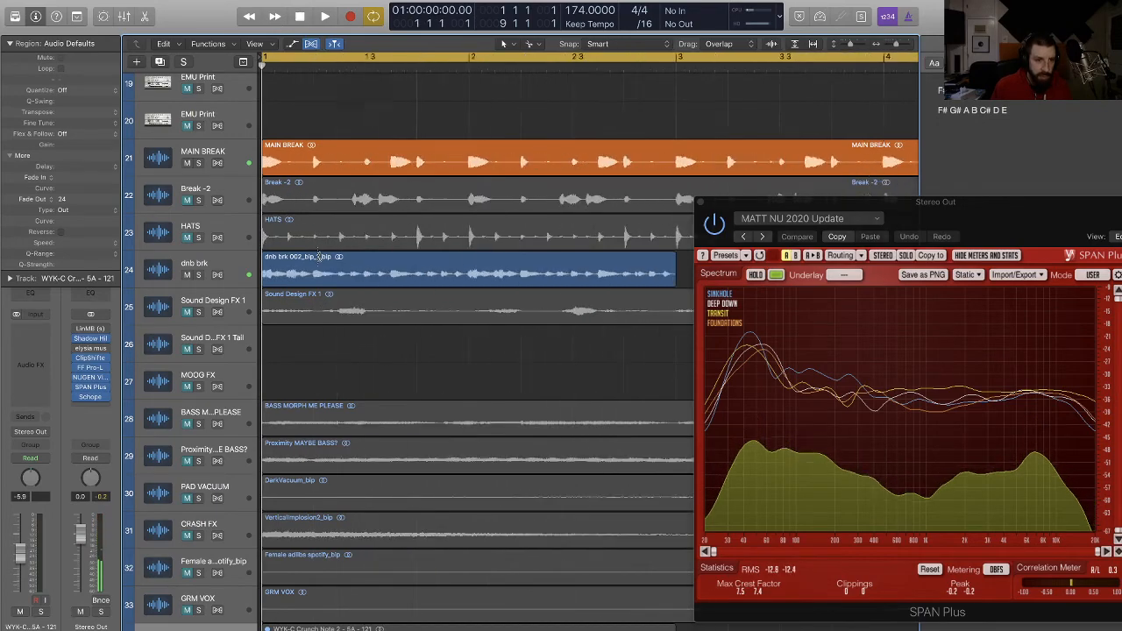
key(super+Down)
key(super+Down)
key(super+Left)
key(super+Down)
key(super+Down)
key(super+Down)
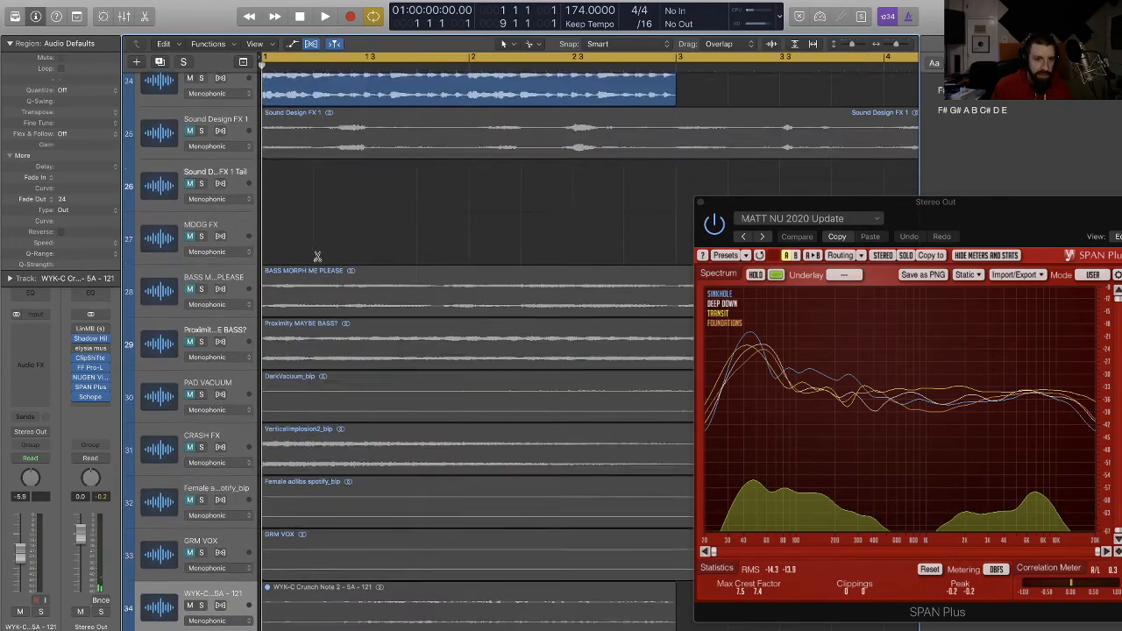
scroll(318, 255, up, 10)
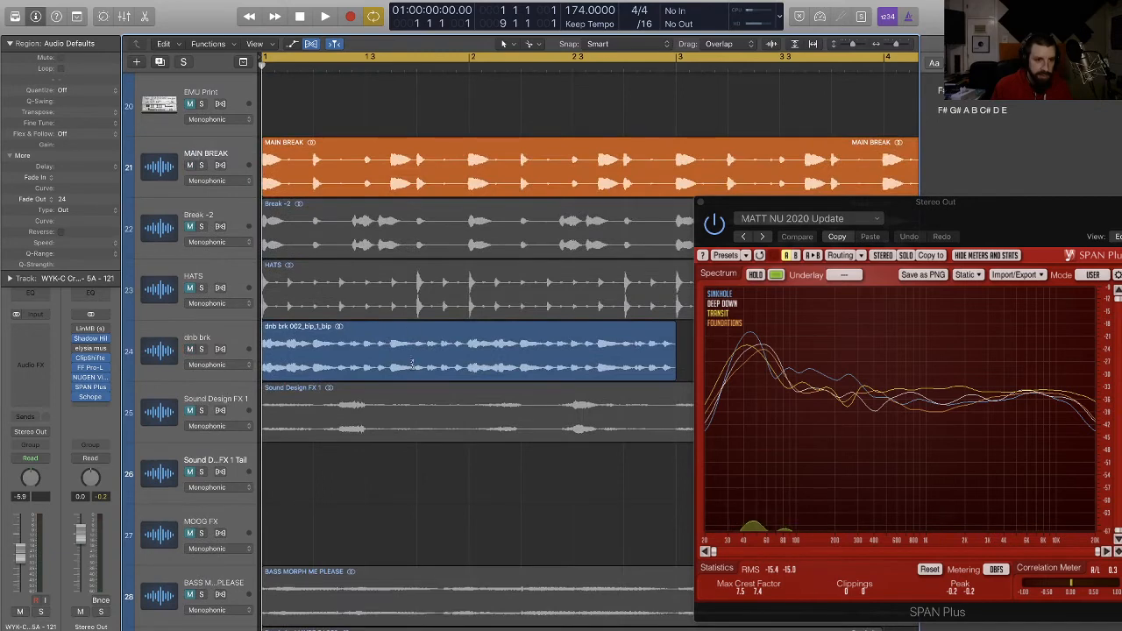
super+click(394, 363)
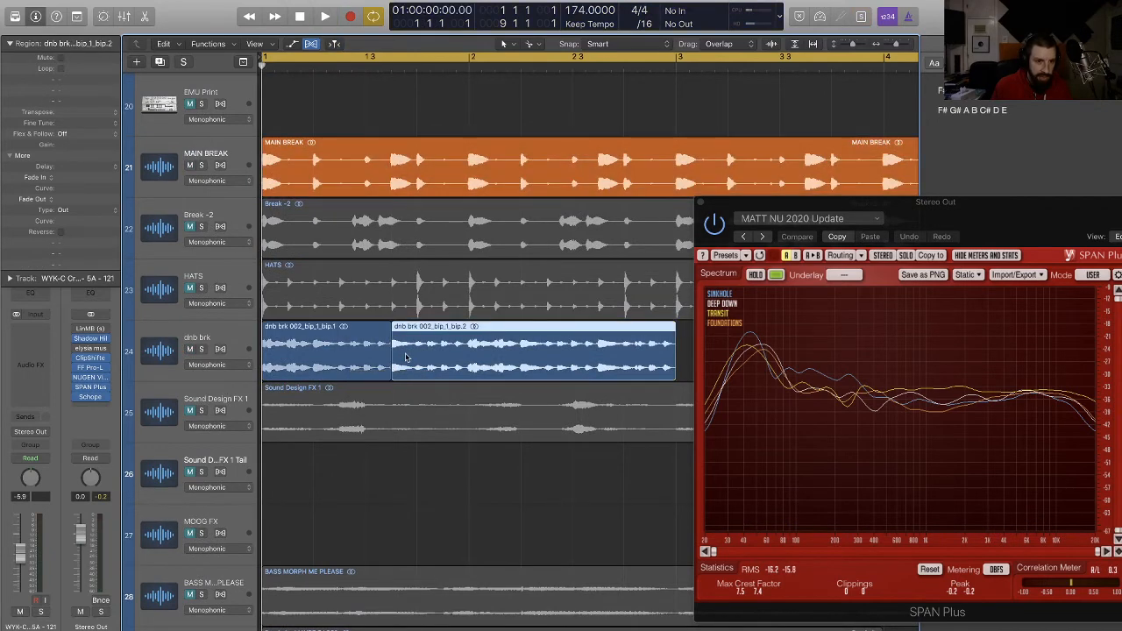
drag(409, 357, 440, 355)
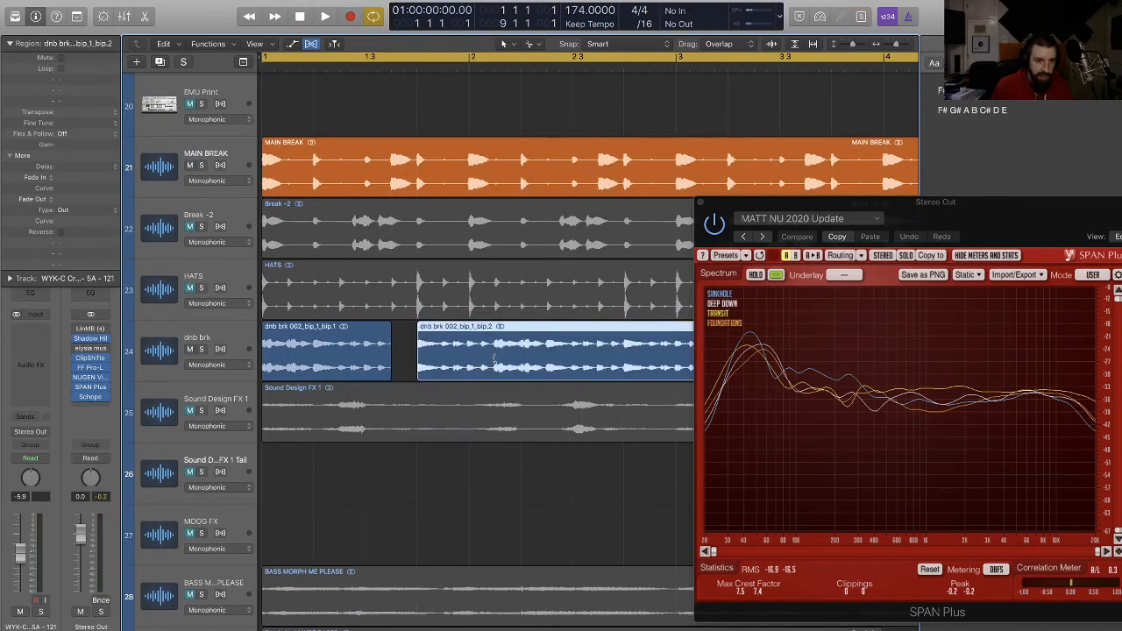
Step: Cut out the 0 0 2 0 long slice at 2 1 3 1, move it into the gap at 1 3 3 1 and play the result
super+click(497, 356)
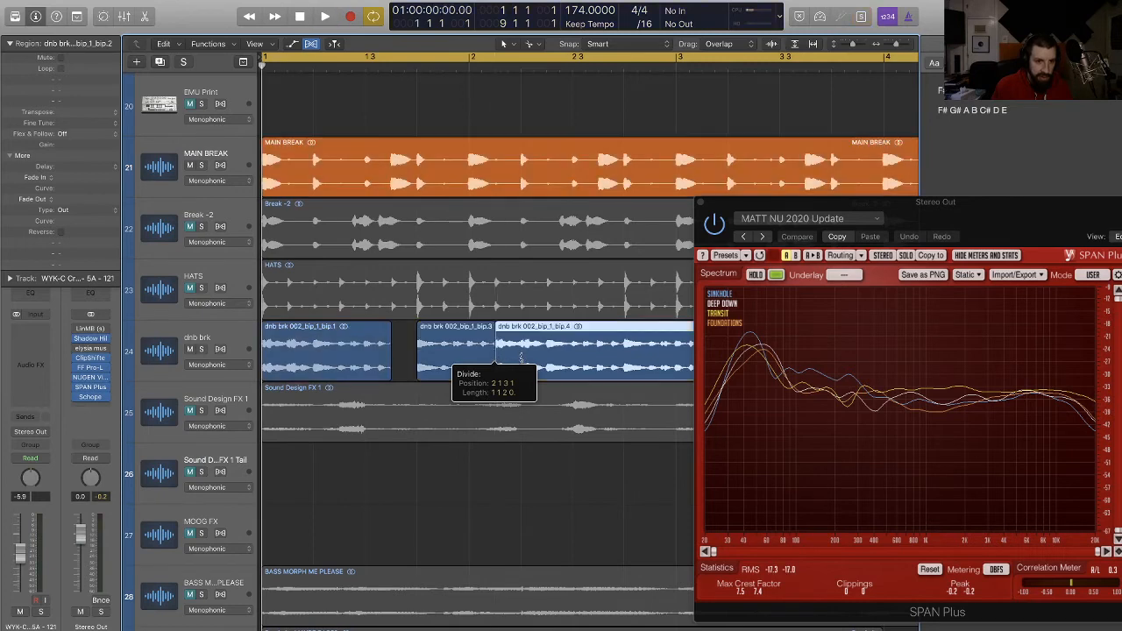
super+click(524, 356)
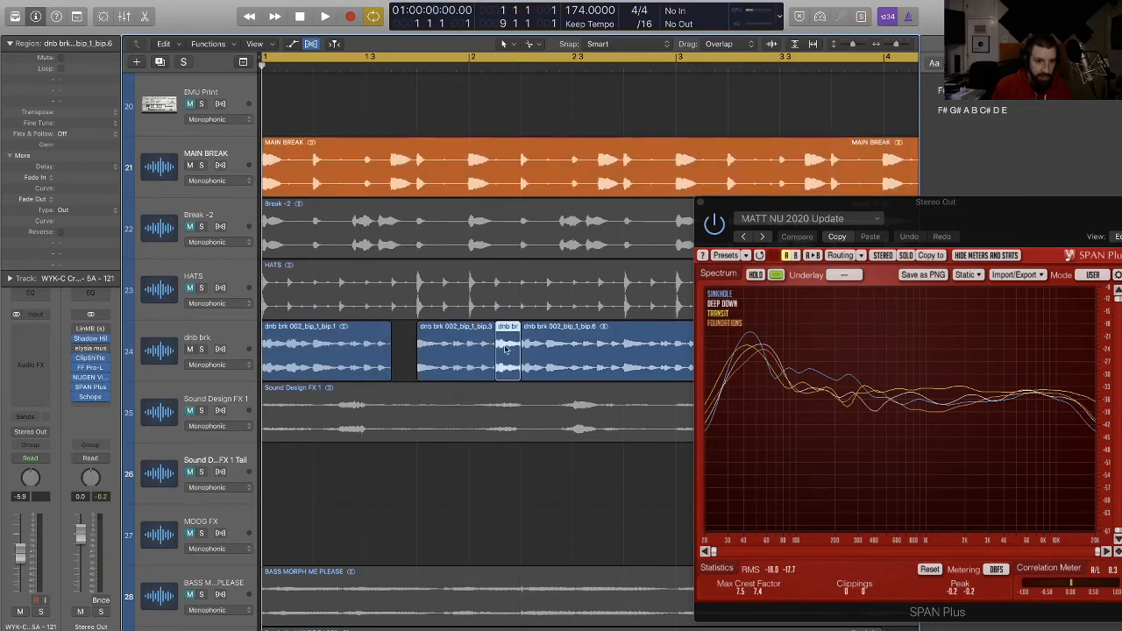
drag(508, 346, 405, 343)
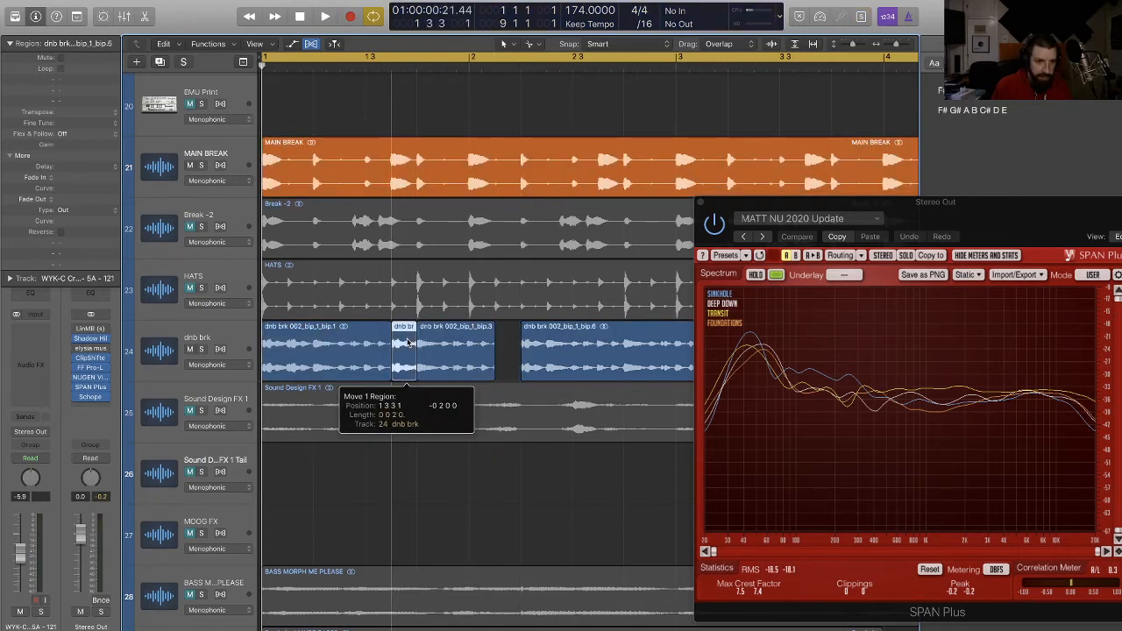
key(space)
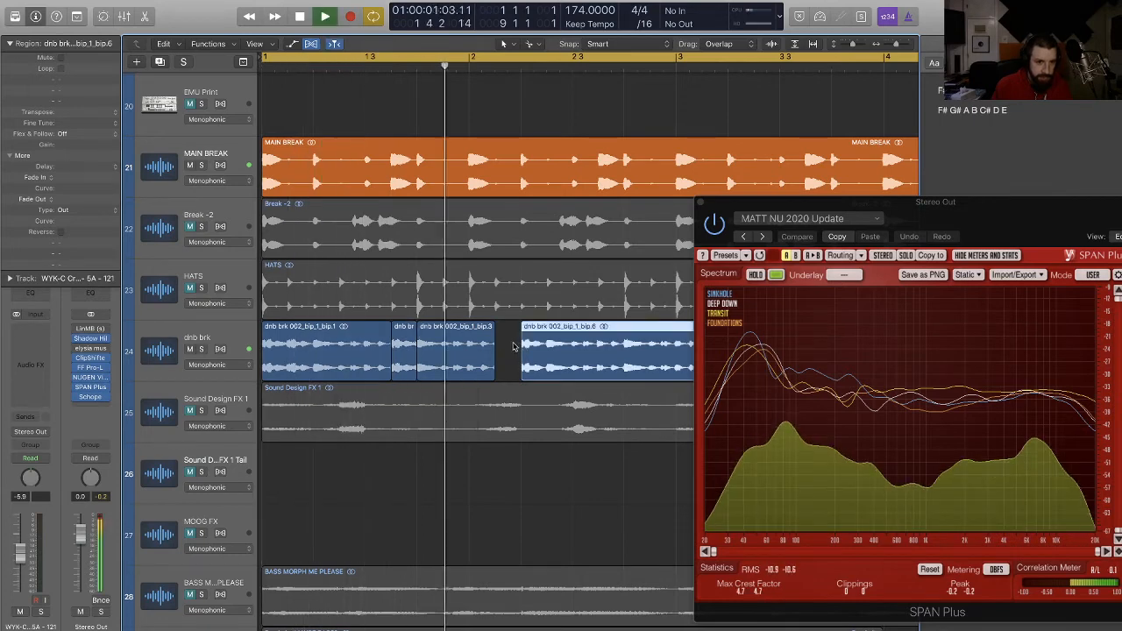
Step: Split the dnb brk slice that starts at 1 4 at bar 2 and delete its remainder
key(space)
drag(465, 357, 470, 355)
key(Delete)
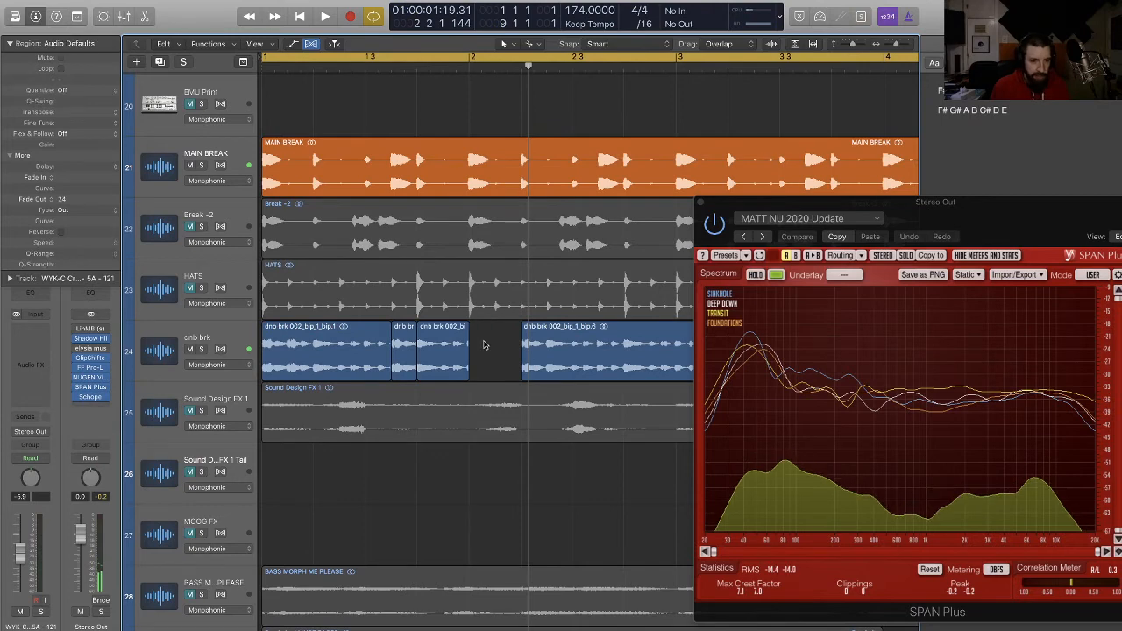
Step: Shorten the dnb brk slice ending at bar 2 to a length of 0 0 3 212 and give it a fade-out of 6
scroll(483, 346, up, 5)
key(super+Right)
key(super+Right)
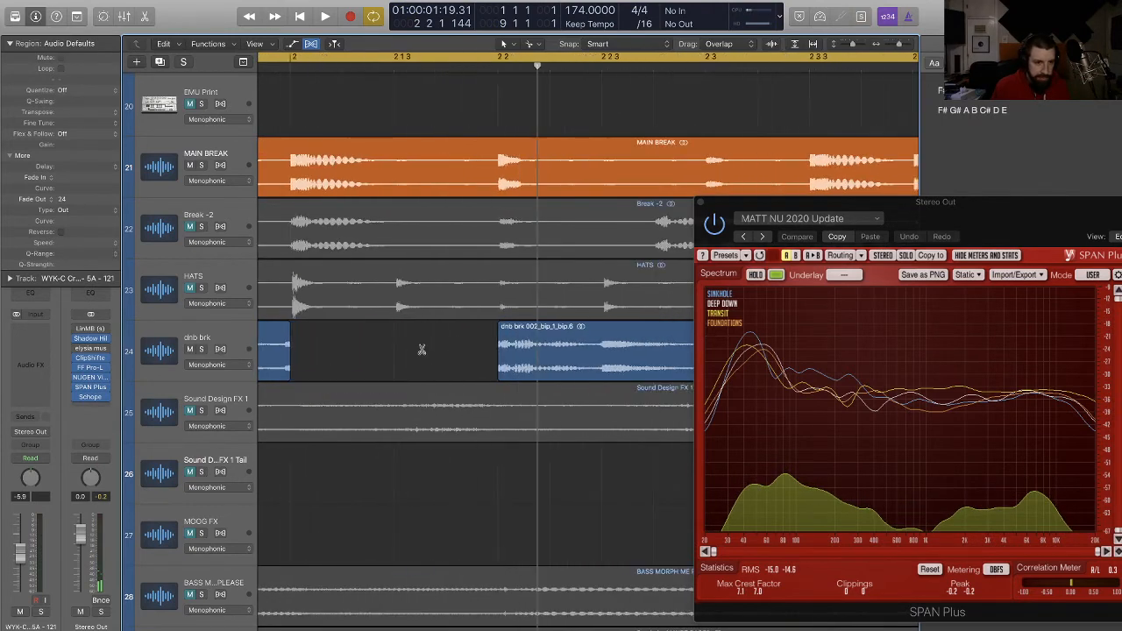
scroll(421, 348, left, 2)
key(space)
scroll(421, 348, left, 3)
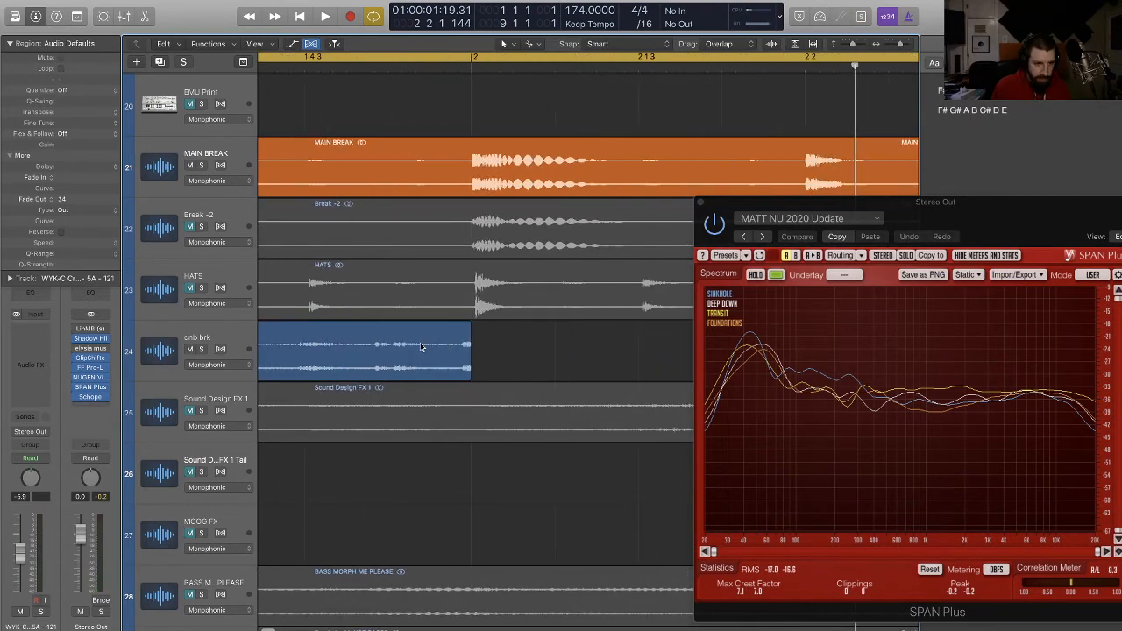
drag(470, 376, 456, 376)
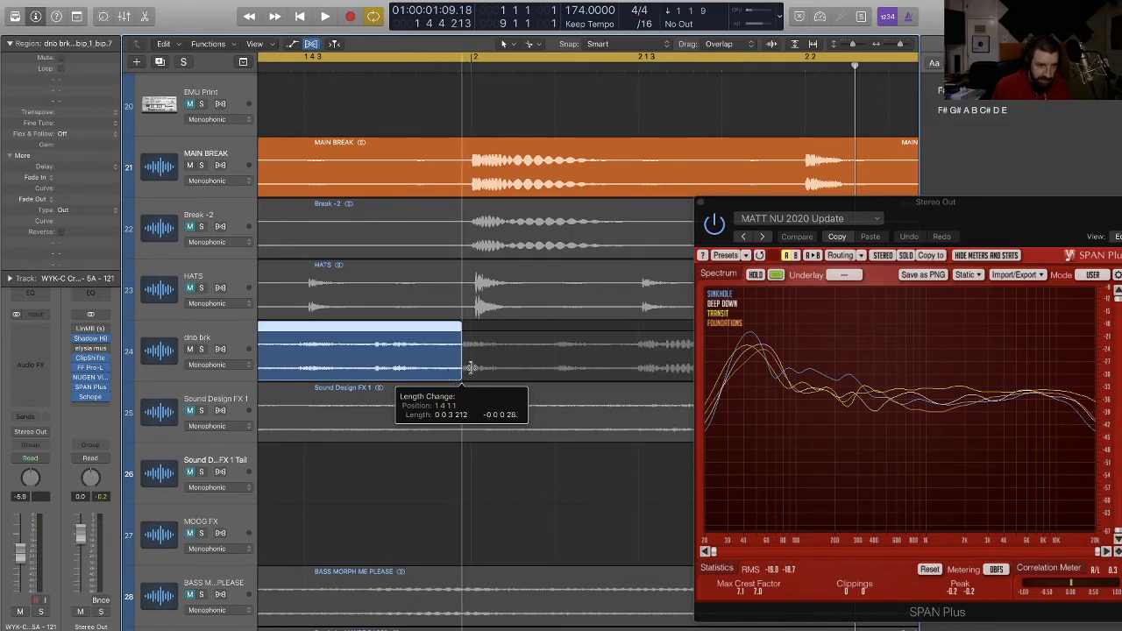
mouse_move(471, 366)
mouse_down()
mouse_move(491, 358)
mouse_move(473, 358)
mouse_up()
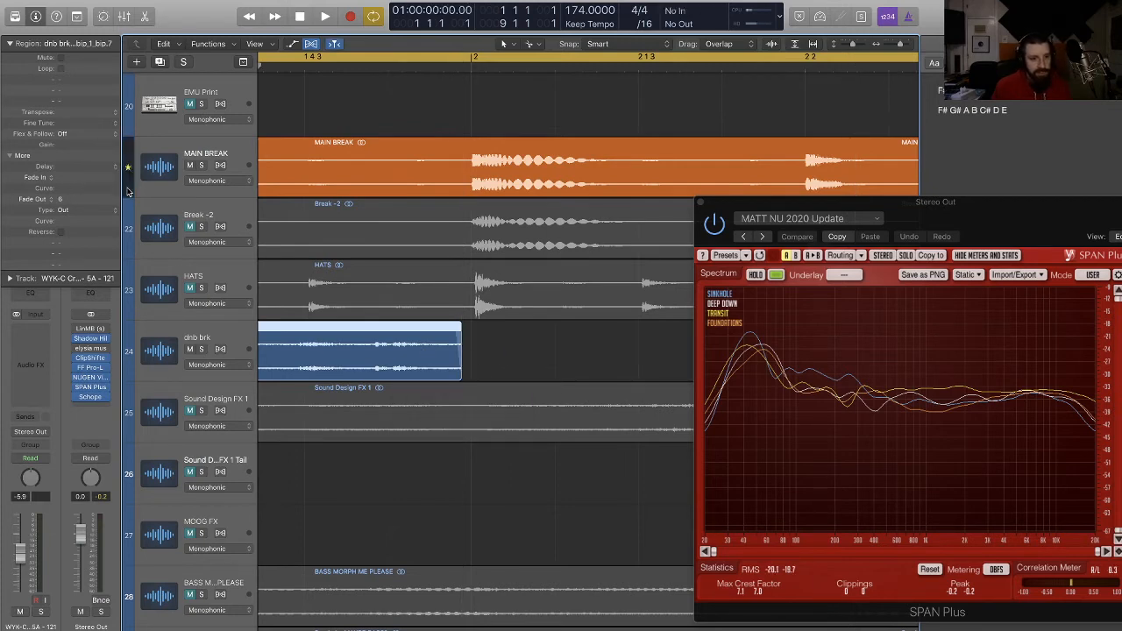
Step: Play the edited dnb brk slices from bar 1 against the MAIN BREAK
key(space)
key(super+Left)
key(super+Left)
key(super+Left)
key(super+Left)
key(super+Left)
key(super+Left)
key(super+Left)
key(super+Up)
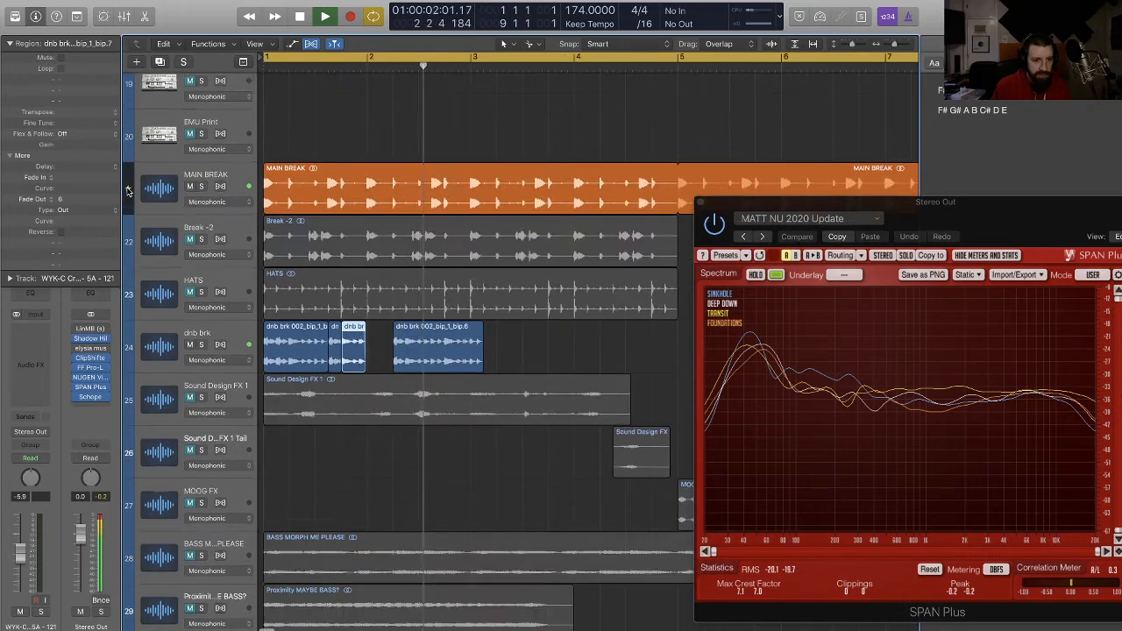
key(super+Up)
key(space)
key(Return)
Step: Move the cut between the first two dnb brk slices slightly ahead of 1 3 3 and add a short fade there
key(super+Right)
key(super+Right)
key(super+Right)
key(super+Right)
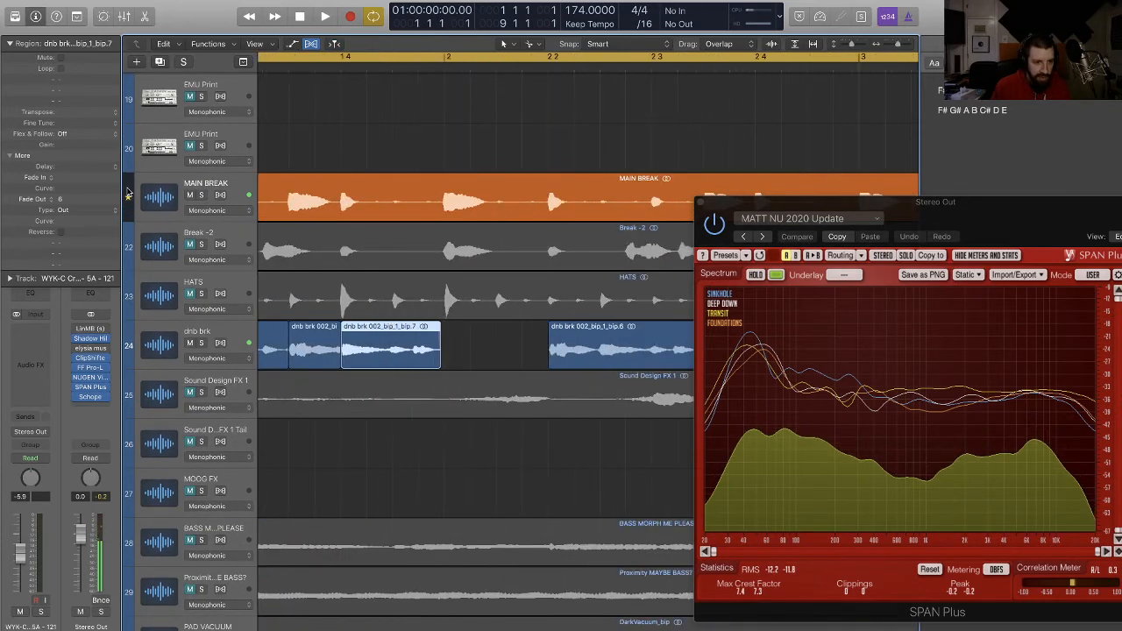
key(super+Right)
key(super+Right)
key(super+Right)
key(super+Right)
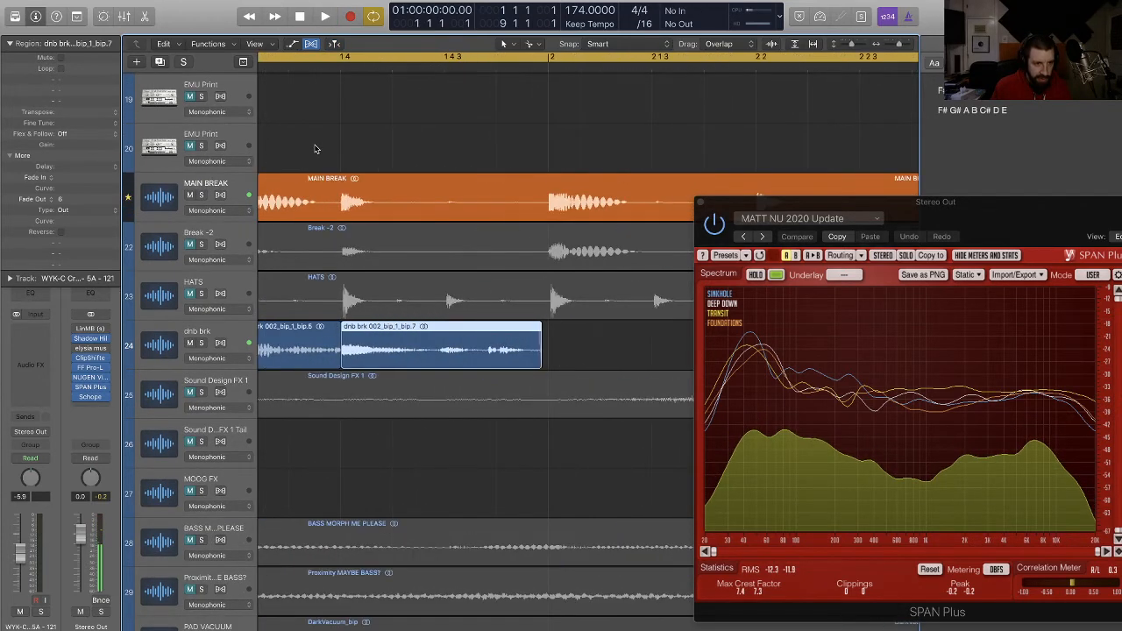
scroll(338, 141, left, 3)
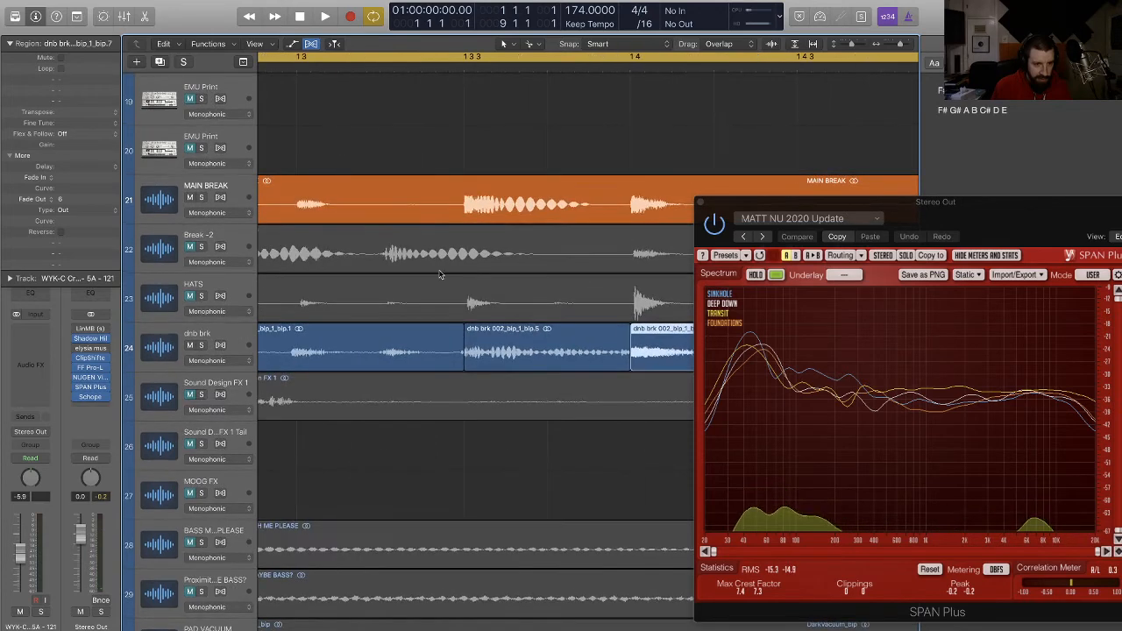
click(461, 365)
drag(463, 365, 464, 365)
drag(463, 365, 441, 359)
click(447, 356)
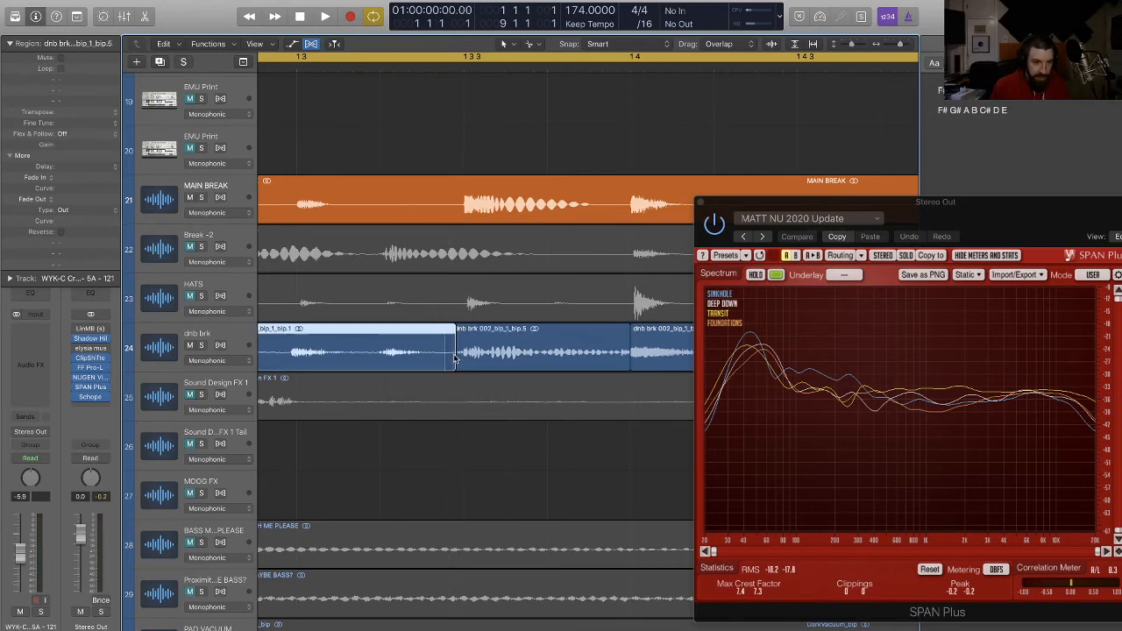
click(506, 448)
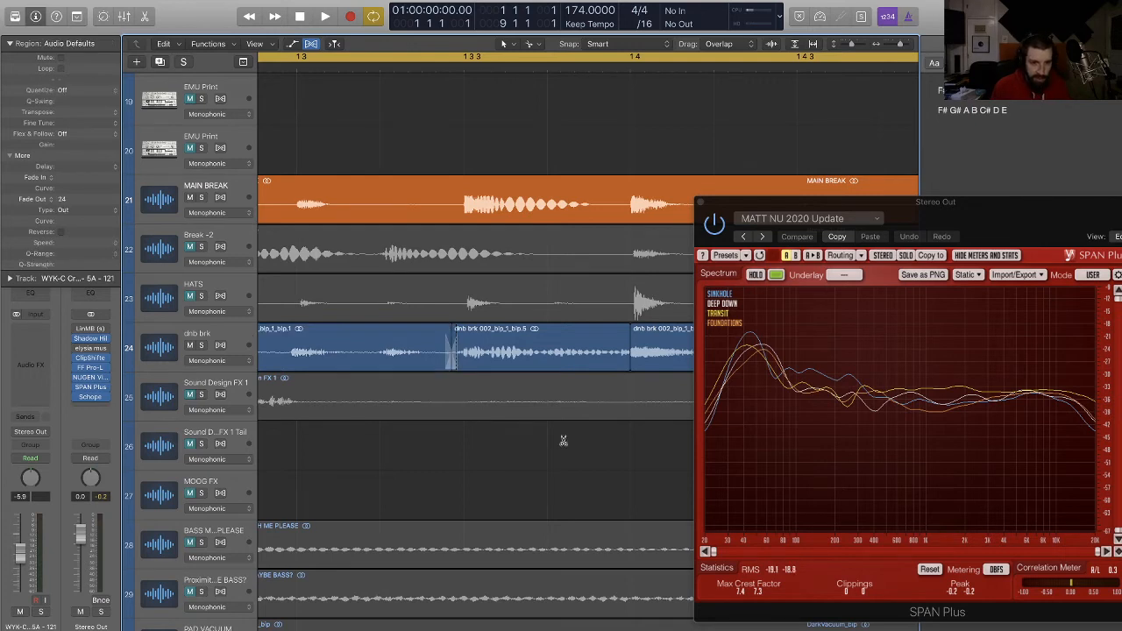
Step: Give the dnb brk slice before 1 4 a fade-out of 7 and delete the leftover dnb brk region after bar 2
click(545, 352)
scroll(545, 352, down, 2)
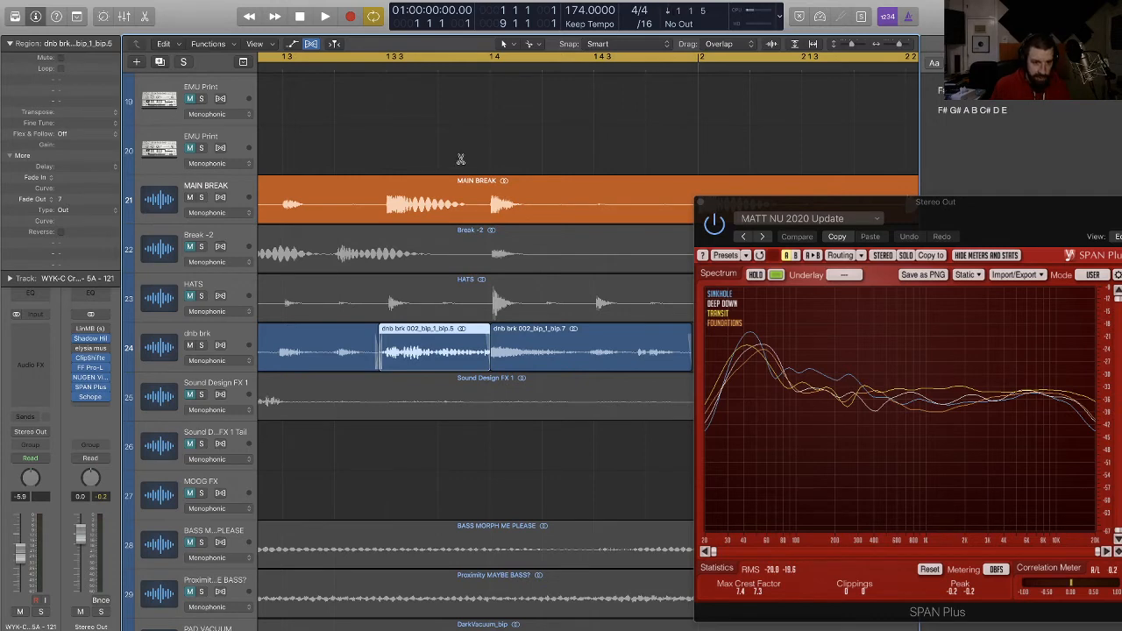
scroll(461, 159, down, 5)
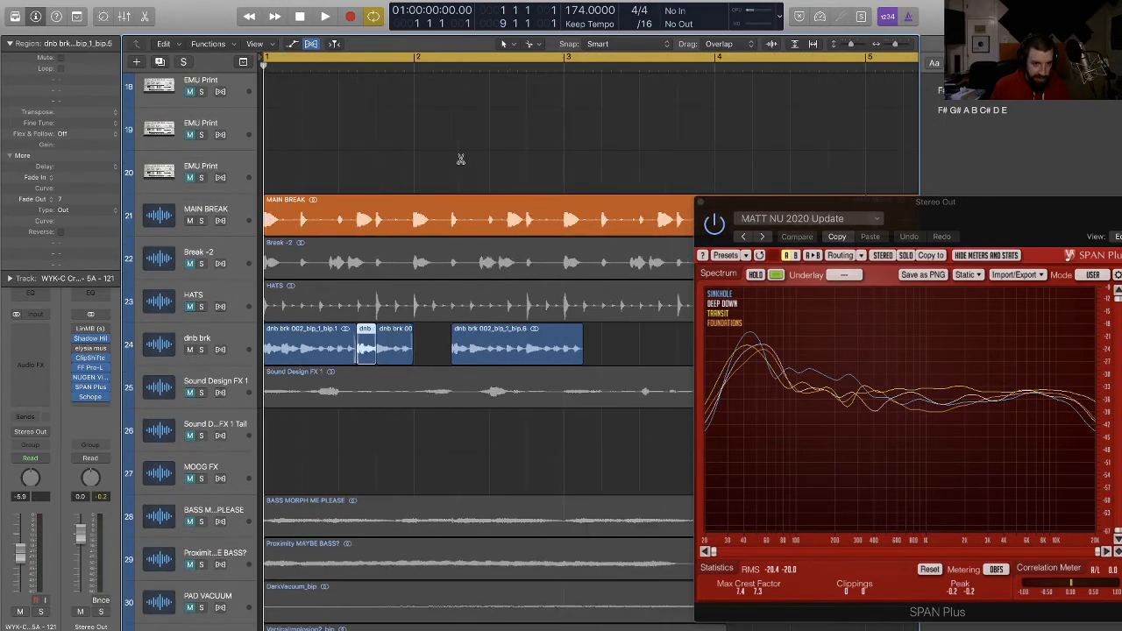
scroll(460, 158, down, 1)
key(Delete)
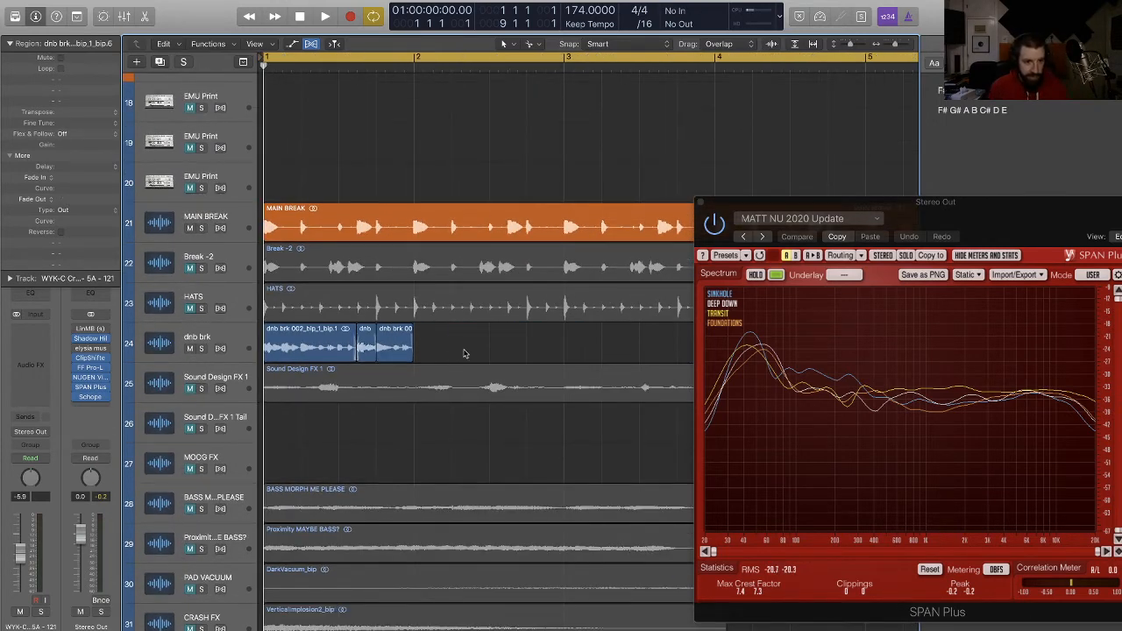
Step: Bounce the three dnb brk slices in place to a new track, leaving the source, with the audio tail in the file and normalizing off
drag(483, 346, 250, 335)
key(ctrl+b)
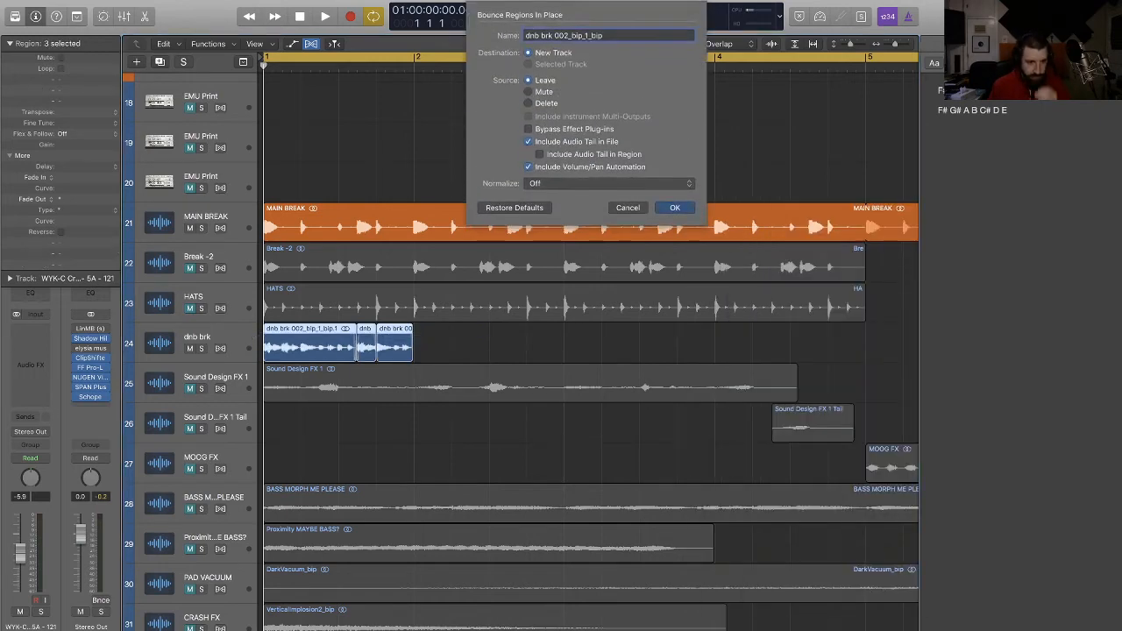
key(Escape)
key(space)
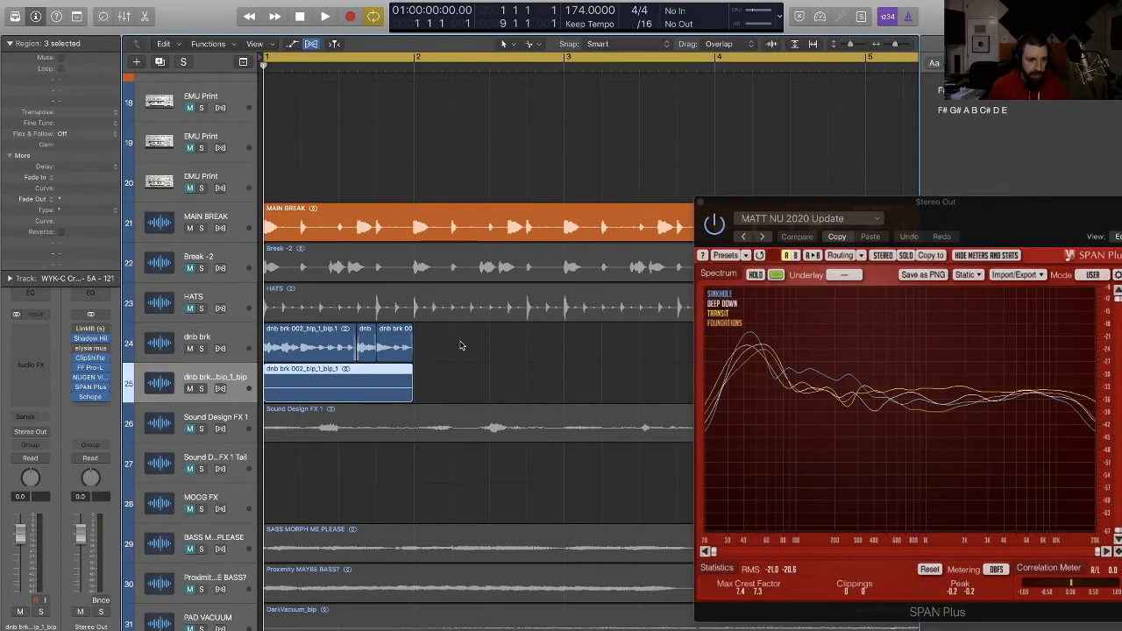
Step: Delete the three original slices and the empty dnb brk track, and play the bounced break with the MAIN BREAK
key(Delete)
key(ctrl+Delete)
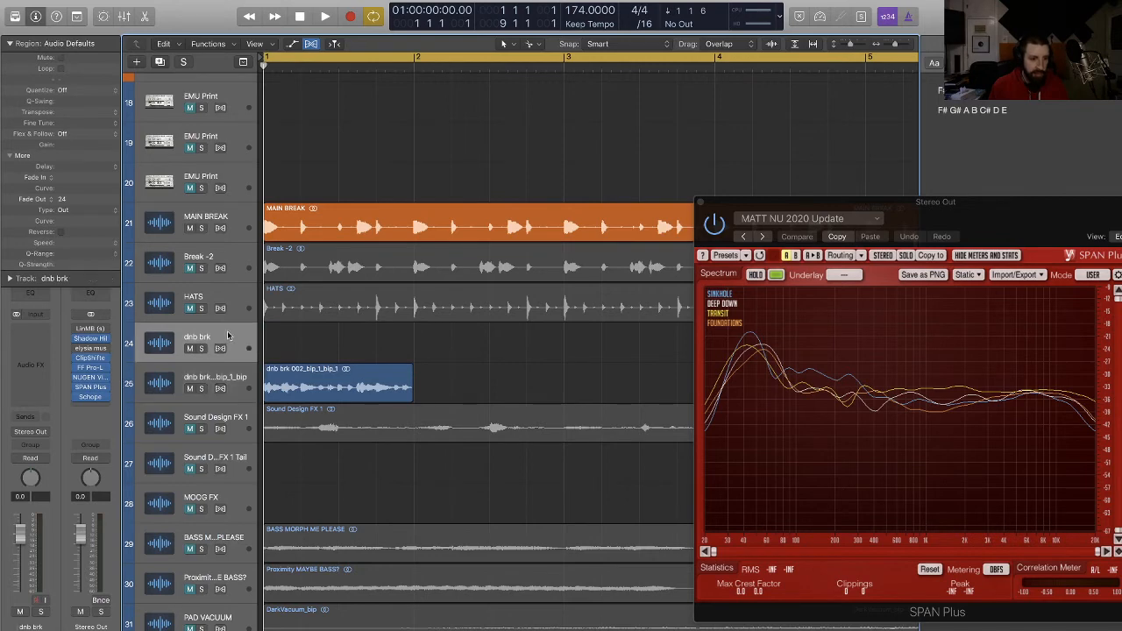
key(space)
key(super+Left)
key(super+Up)
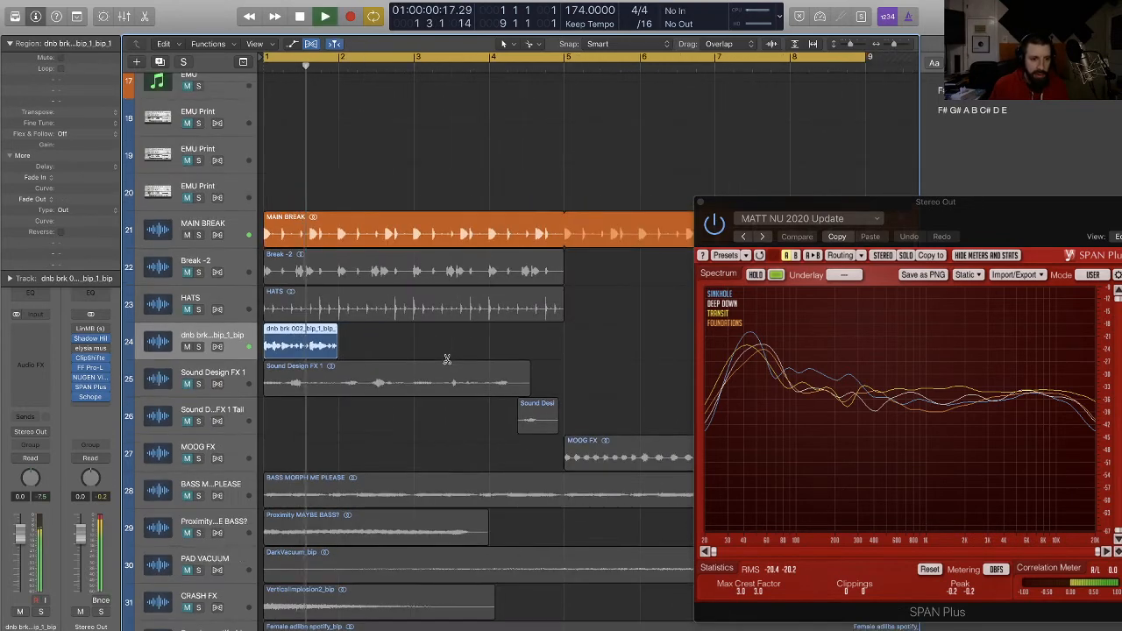
key(space)
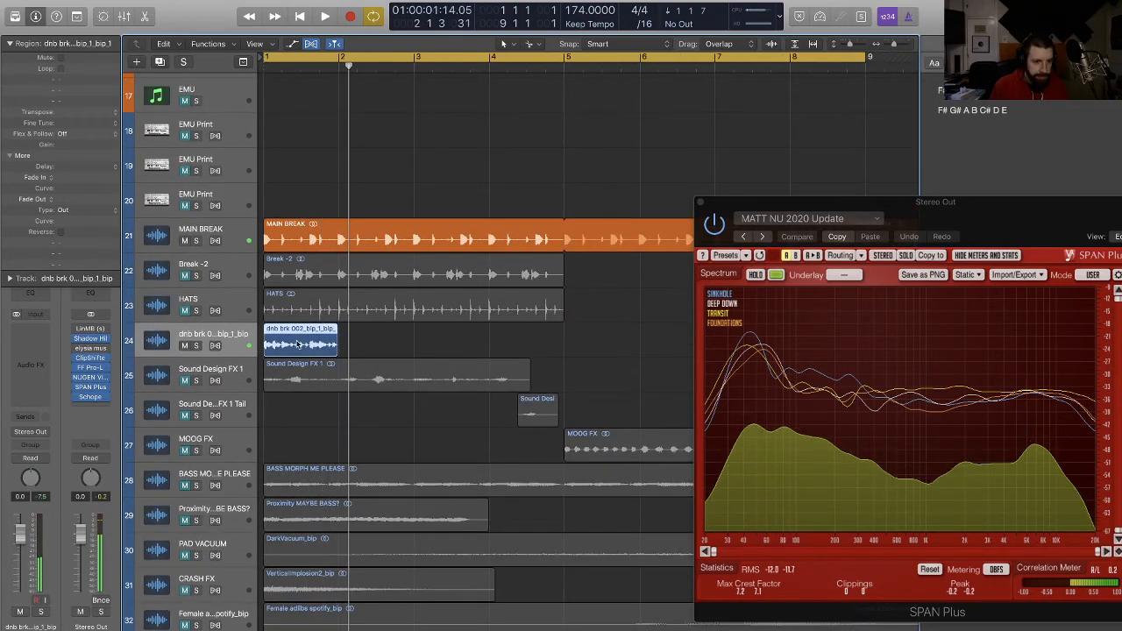
Step: Bounce the dnb brk region in place to a new track, and delete the source region with its emptied track
right_click(301, 339)
key(Escape)
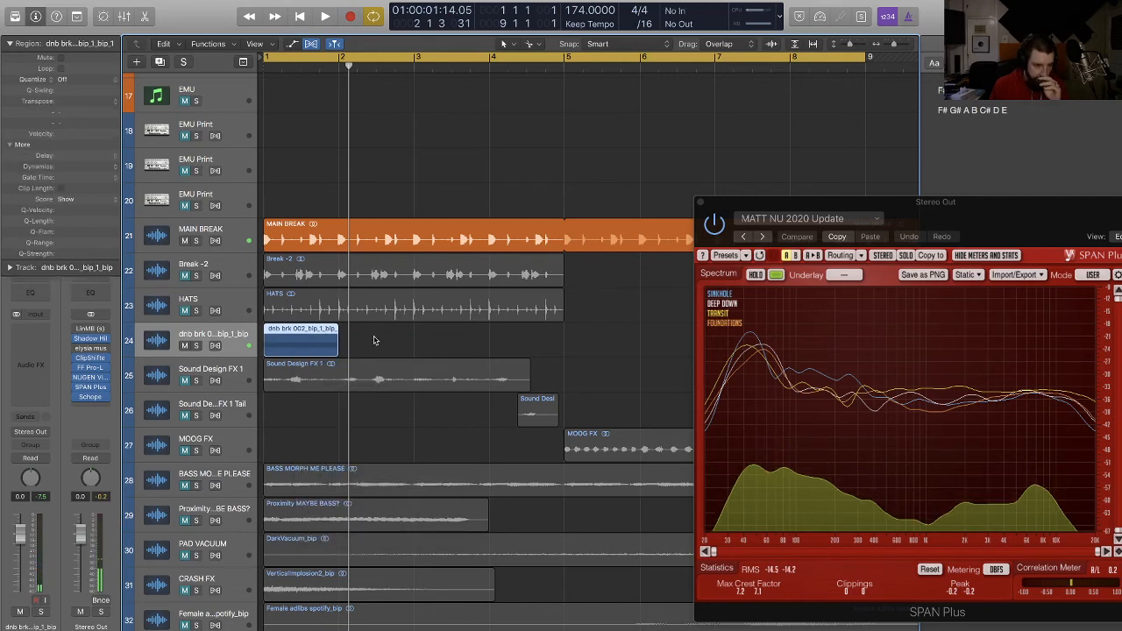
key(ctrl+b)
key(Return)
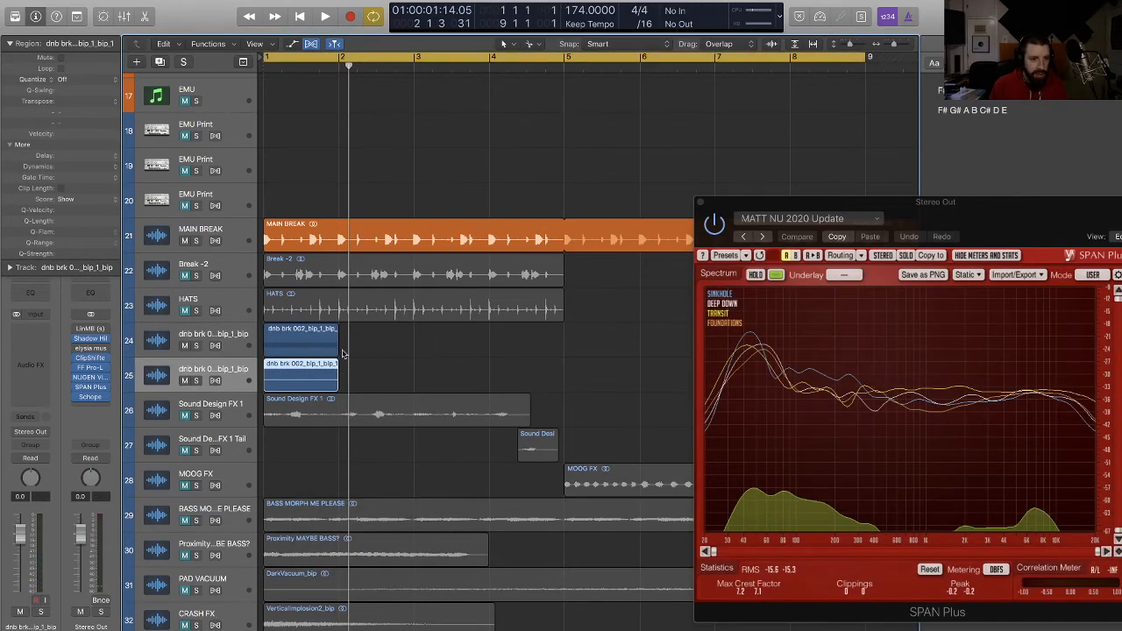
click(295, 343)
click(226, 340)
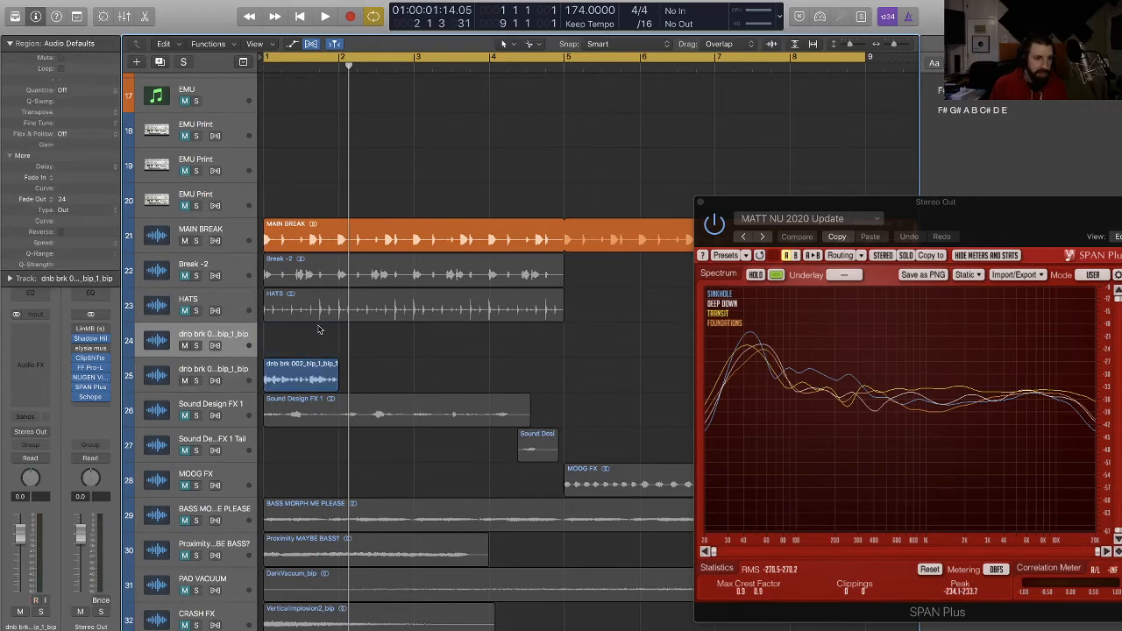
key(super+BackSpace)
Step: Copy the bounced dnb brk region across bars 2 to 4 and play it with the MAIN BREAK
drag(362, 350, 421, 345)
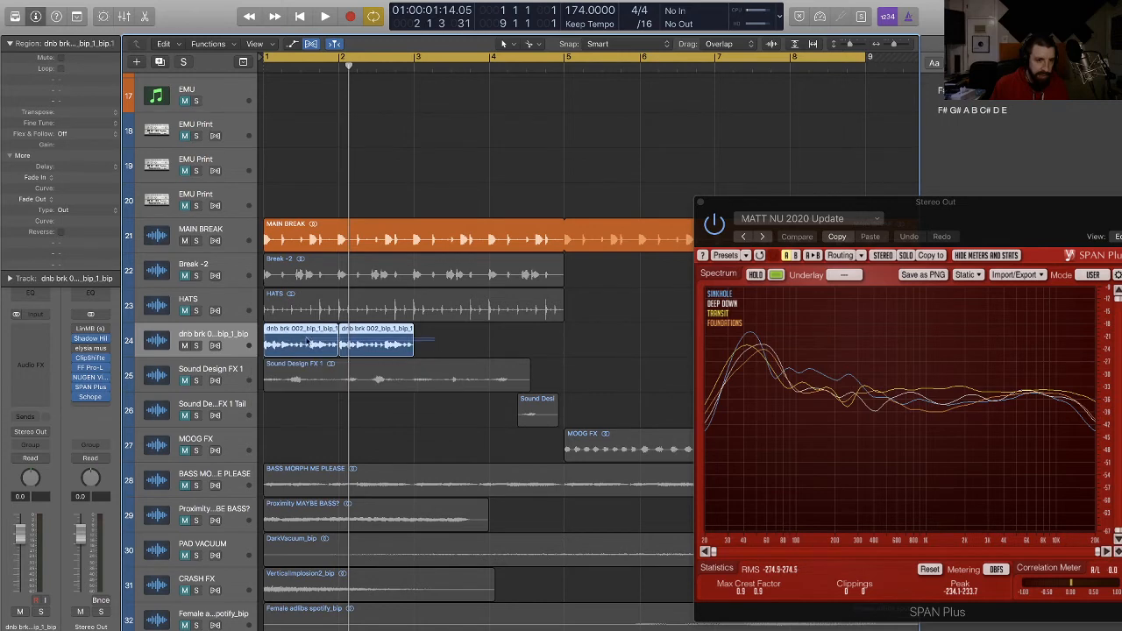
drag(326, 345, 474, 349)
click(604, 341)
key(space)
key(super+Left)
key(super+Left)
key(super+Up)
key(super+Up)
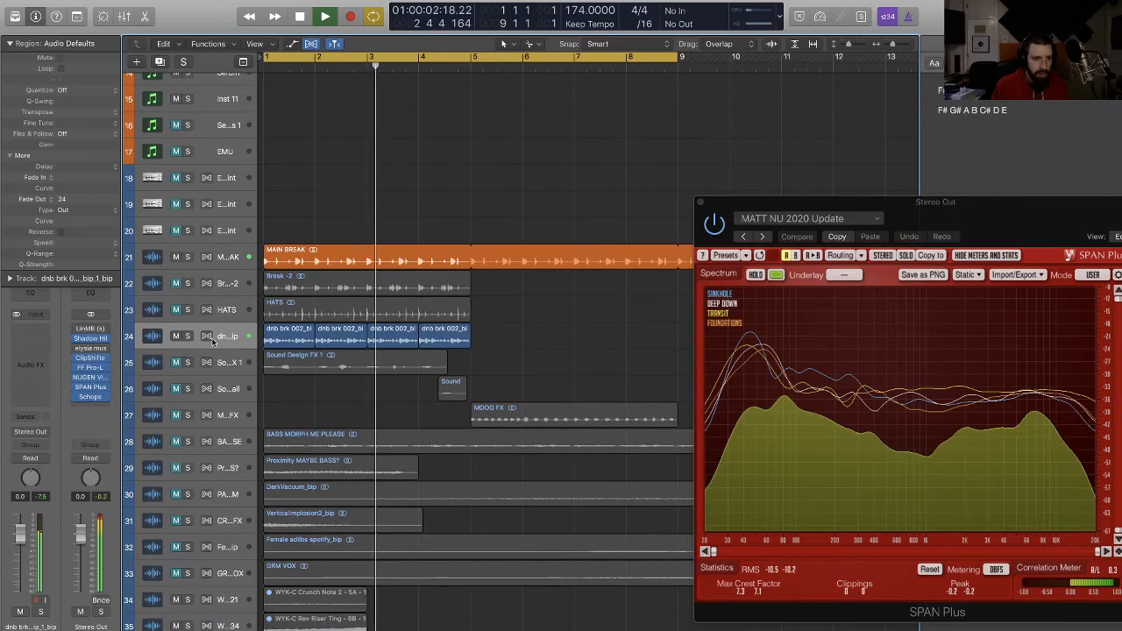
Step: Insert a stereo Enveloper on the dnb brk track and set its release gain to -100% during playback
click(29, 348)
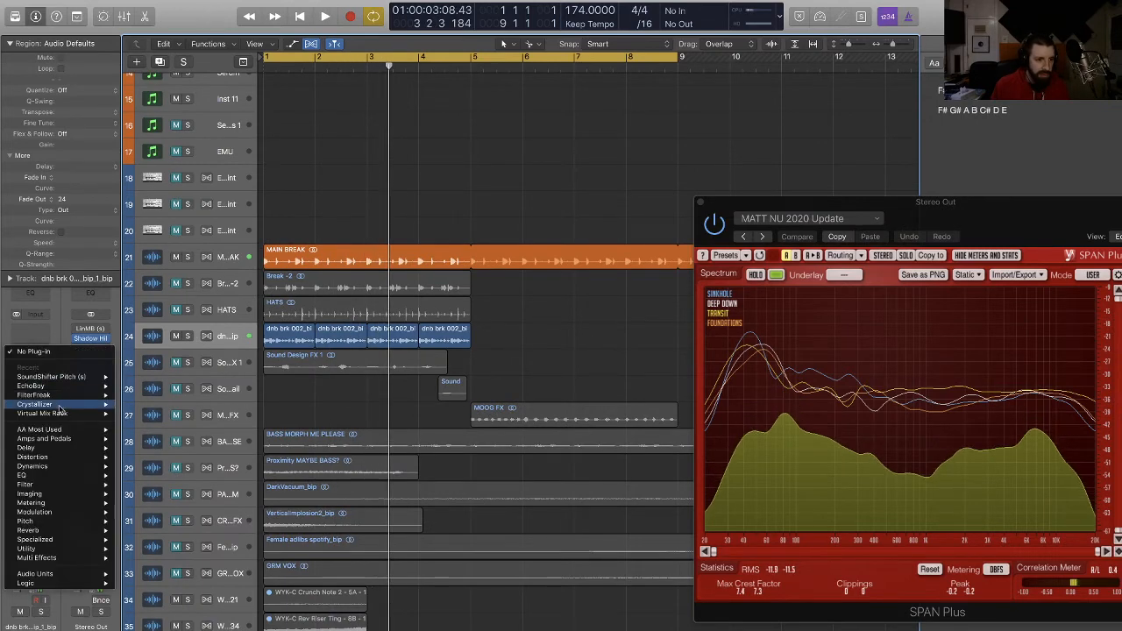
mouse_move(66, 468)
mouse_move(167, 493)
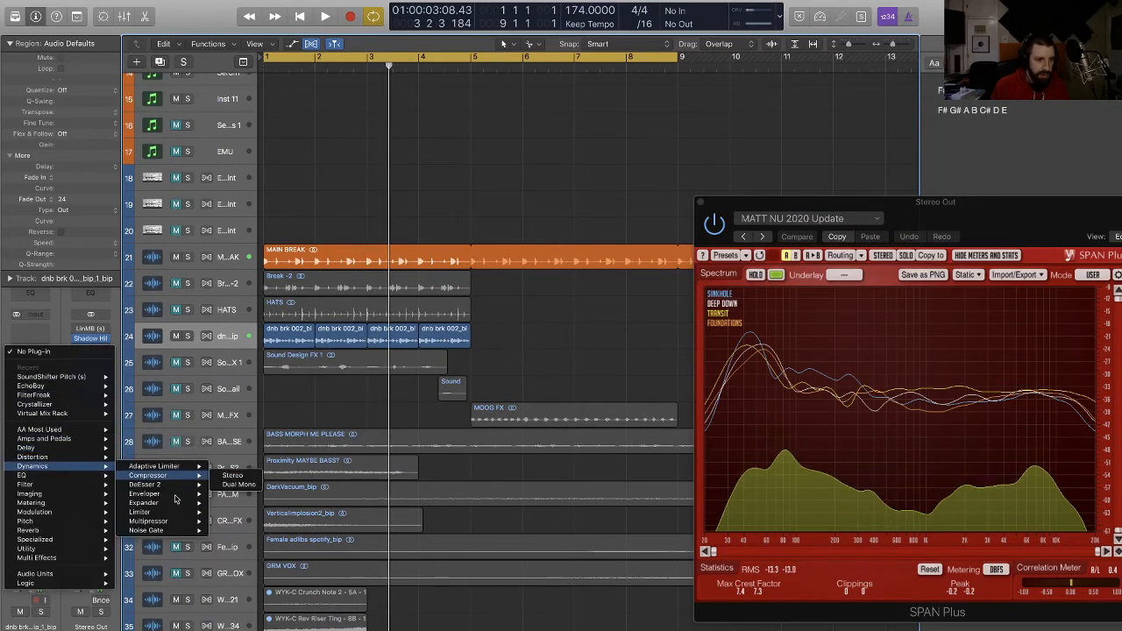
click(232, 495)
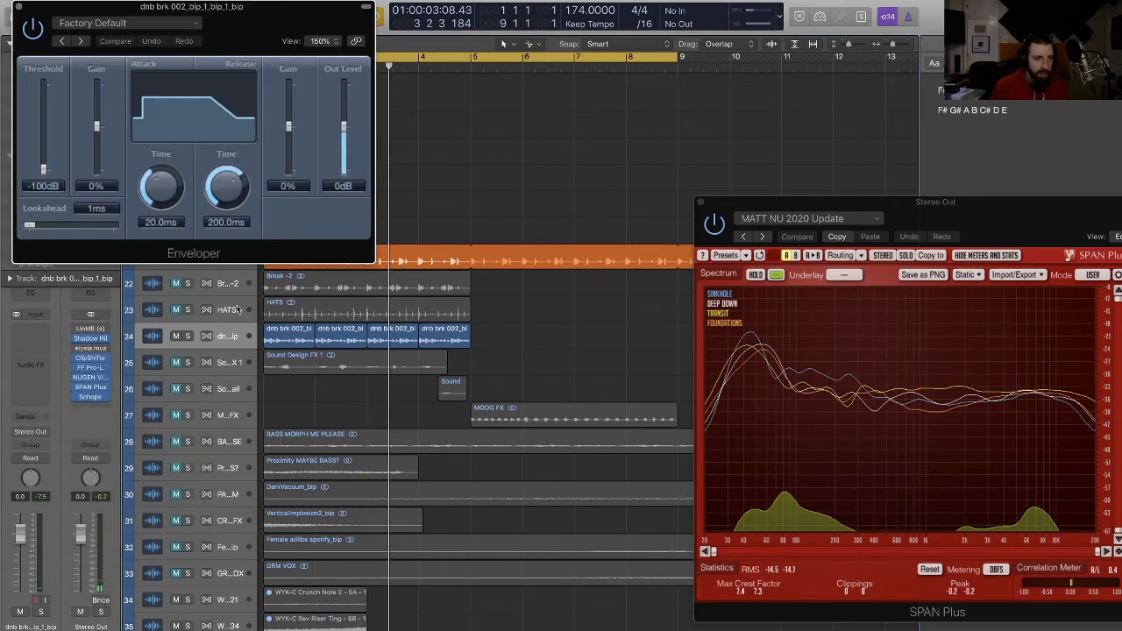
key(space)
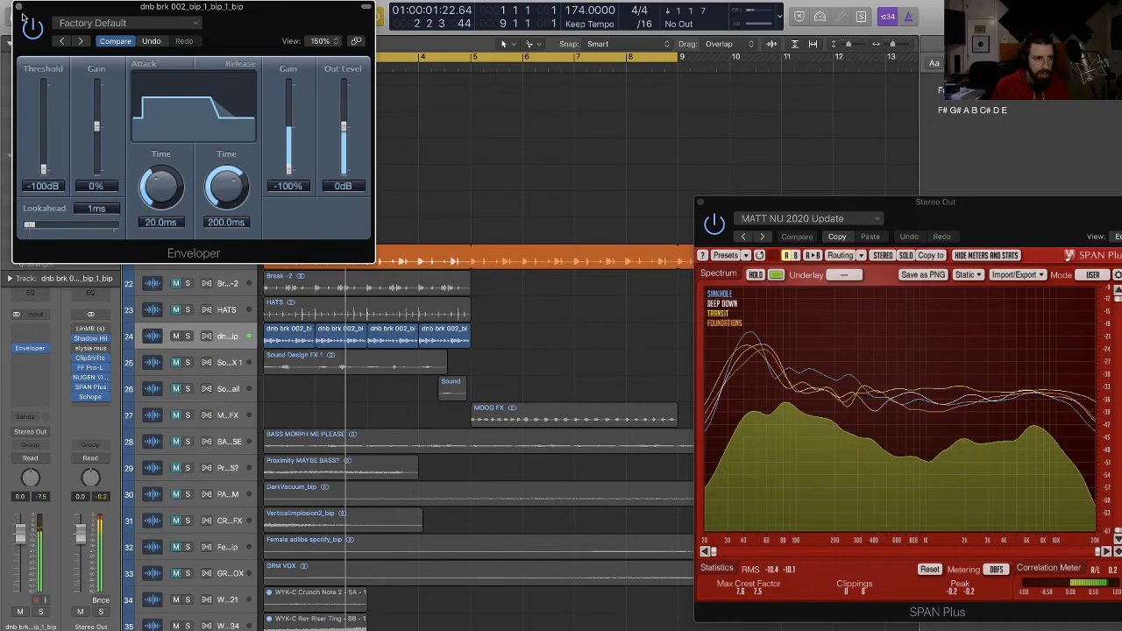
key(space)
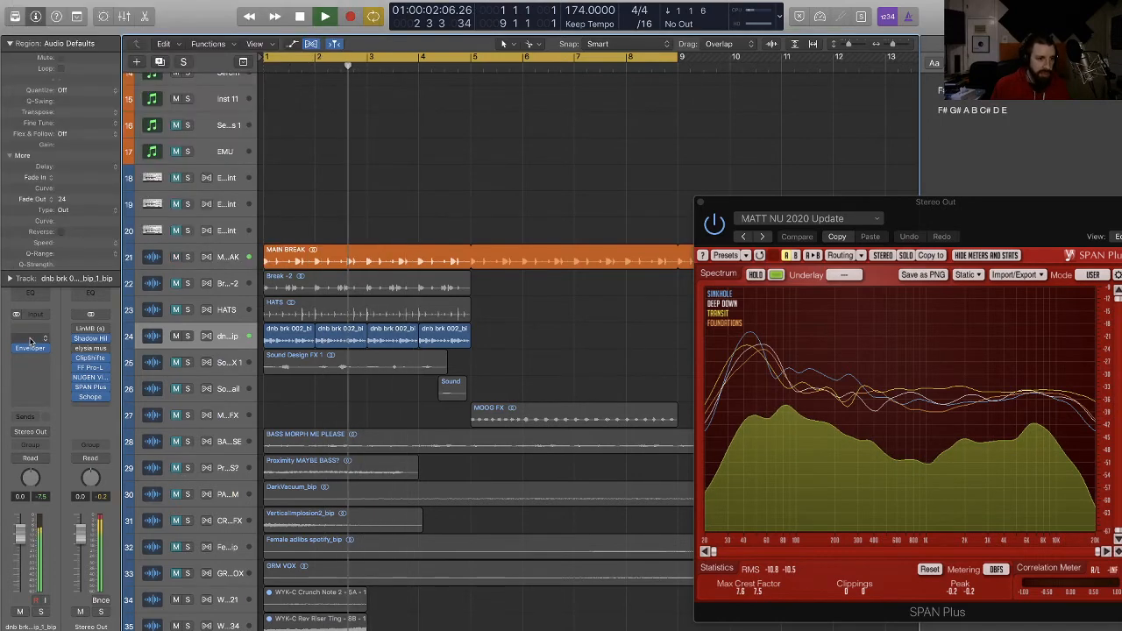
Step: Insert FF Pro-Q 3 ahead of the Enveloper and cut the dnb brk lows with a 12 dB/oct low shelf
click(31, 343)
mouse_move(70, 424)
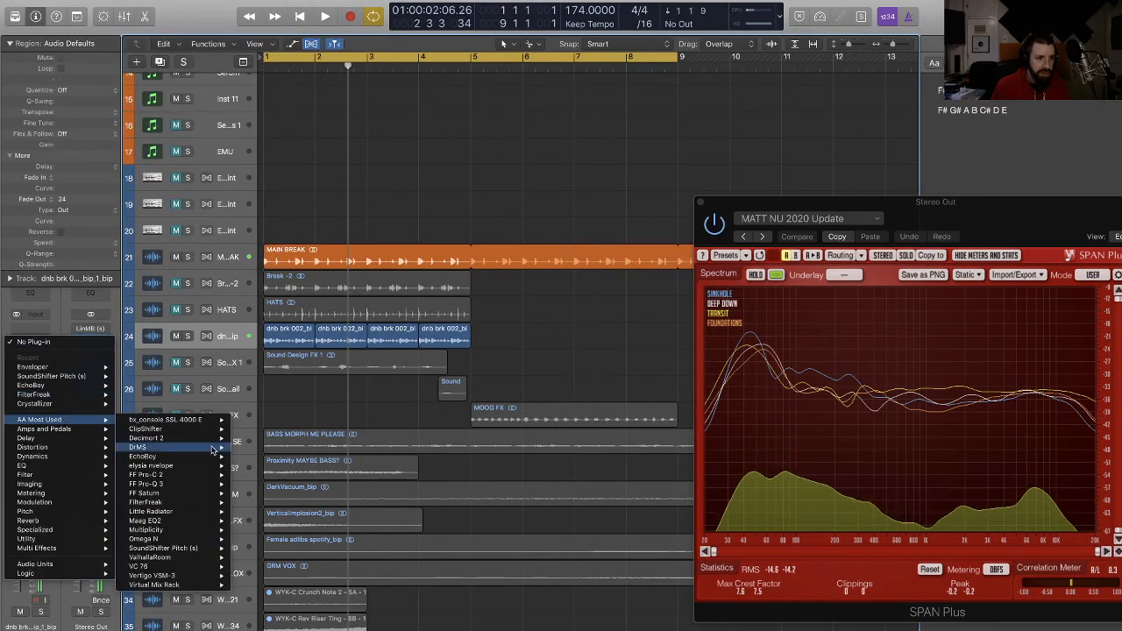
click(259, 484)
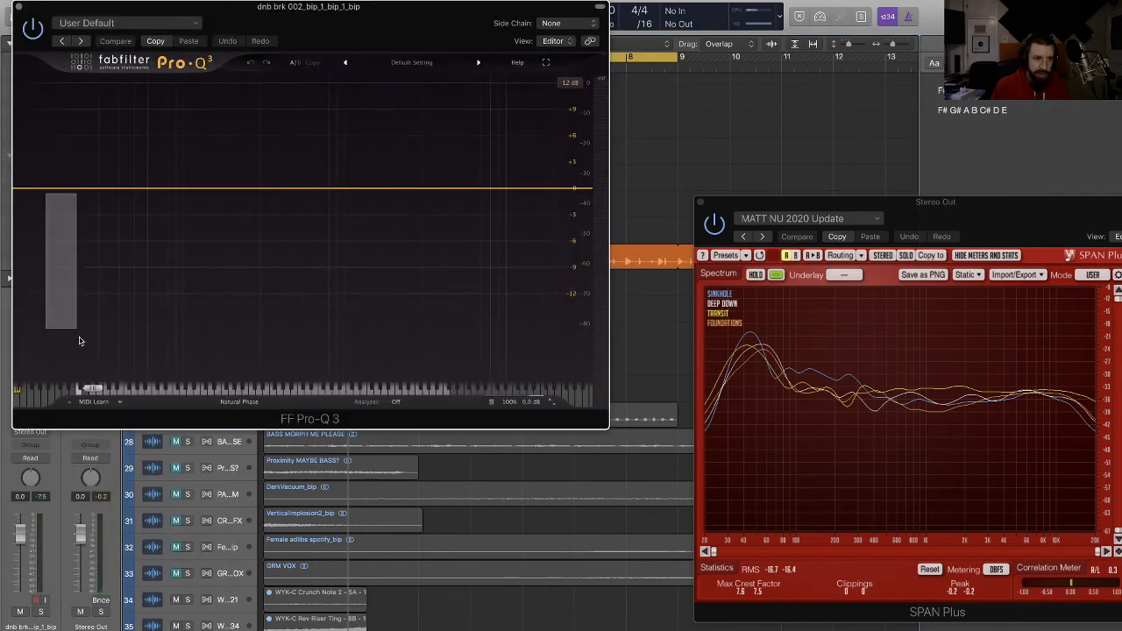
drag(39, 191, 184, 308)
key(space)
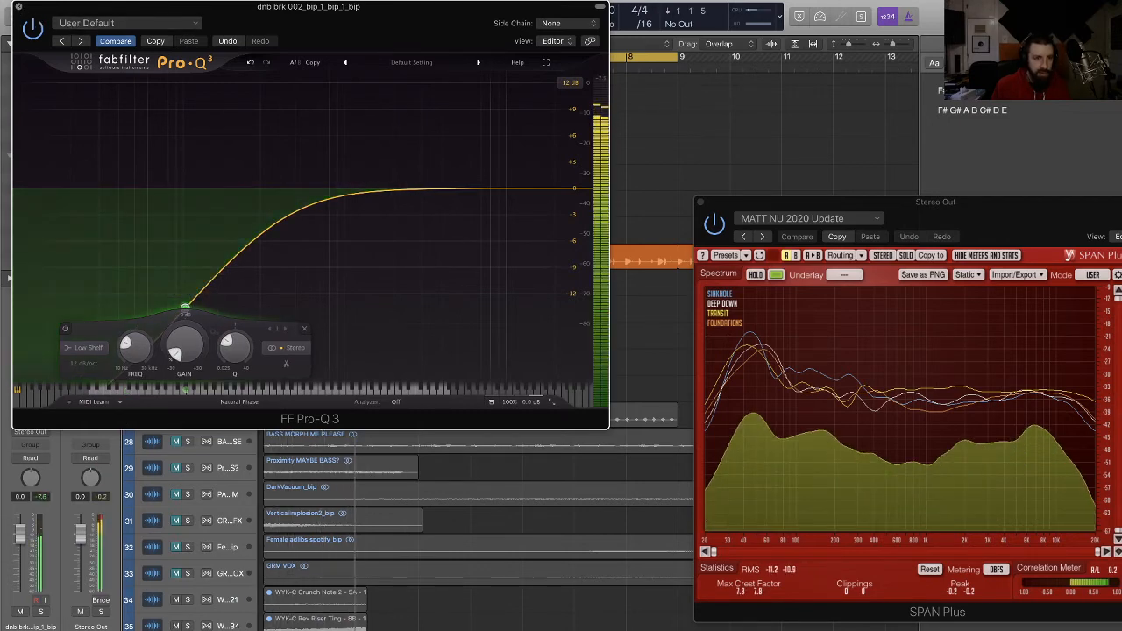
click(18, 7)
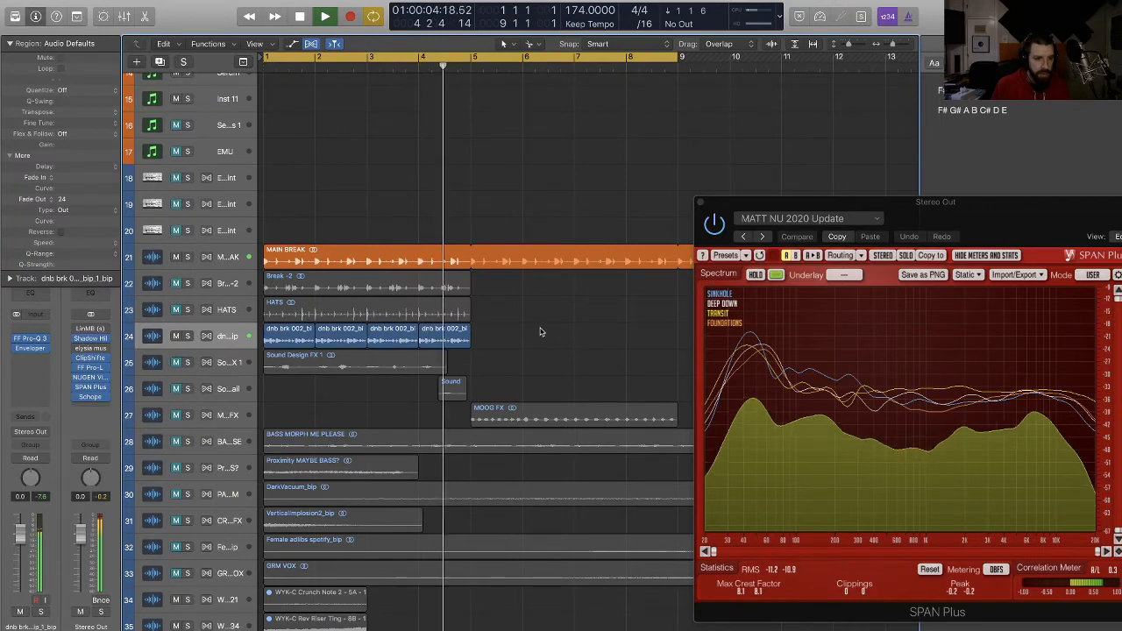
Step: Stop playback and delete the three dnb brk copies in bars 2 to 4
key(space)
key(super+Right)
key(super+Right)
key(super+Right)
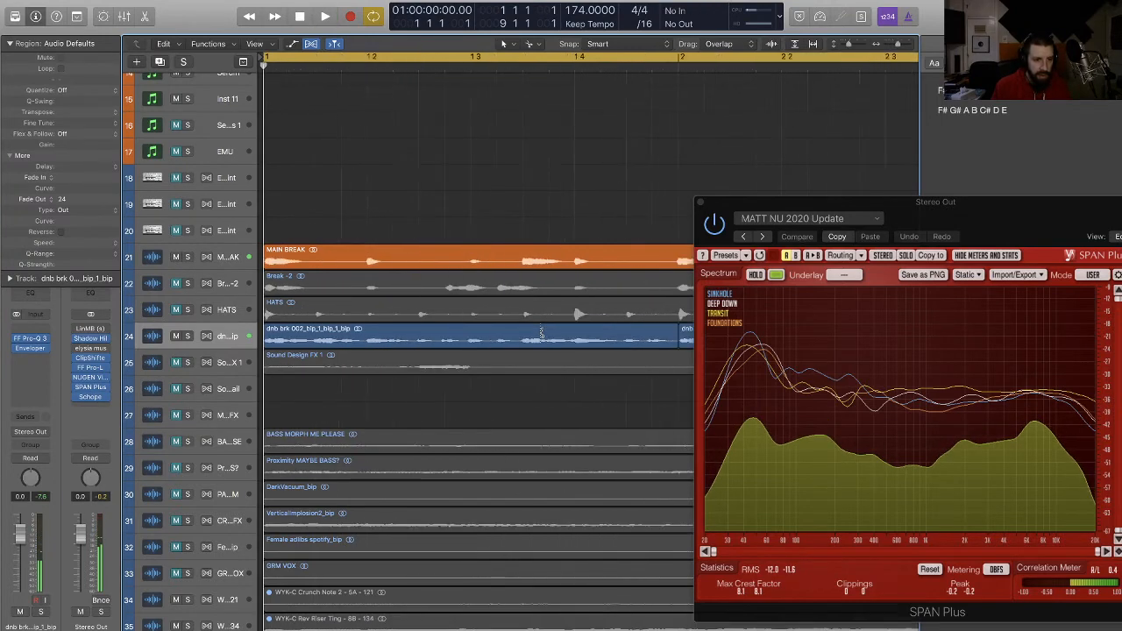
key(super+Down)
key(super+Down)
key(super+Down)
key(super+Left)
key(super+Left)
key(super+Left)
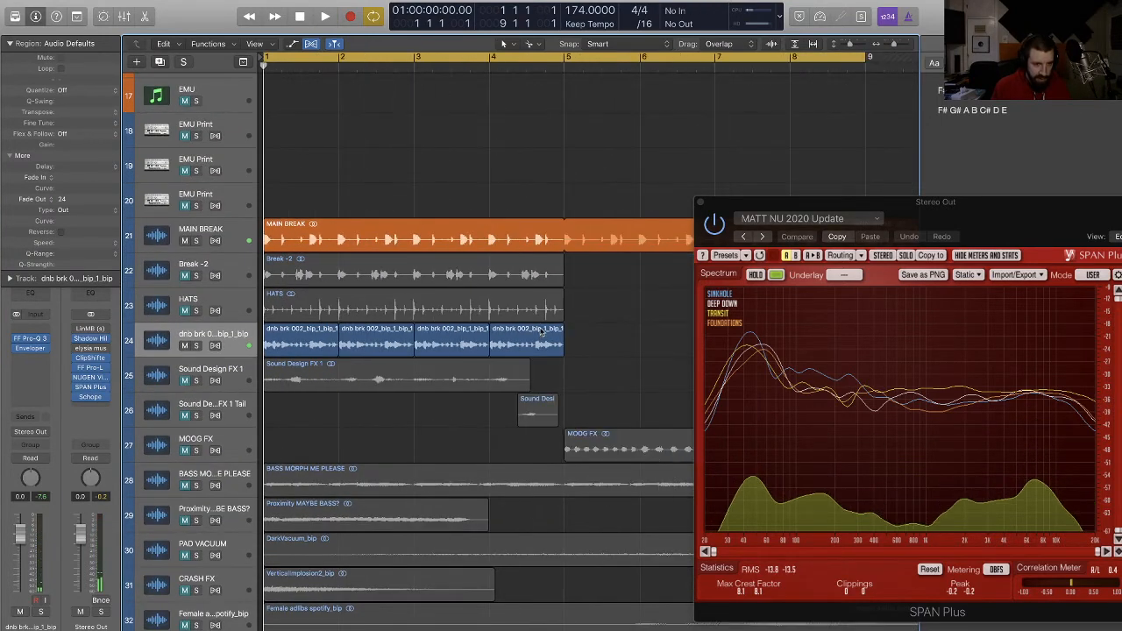
drag(605, 337, 389, 343)
key(BackSpace)
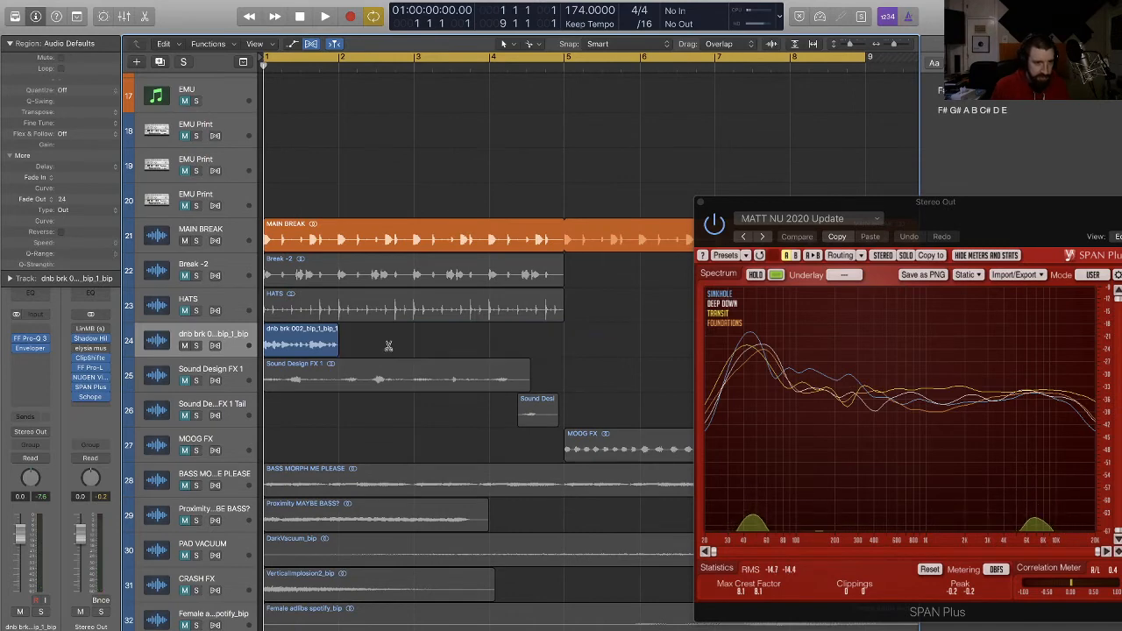
Step: Cut out the dnb brk audio between about 1 1 3 and 1 2, and give the first slice a fade-out of 52 with curve -41
key(super+Right)
key(super+Right)
key(super+Right)
key(super+Down)
key(super+Down)
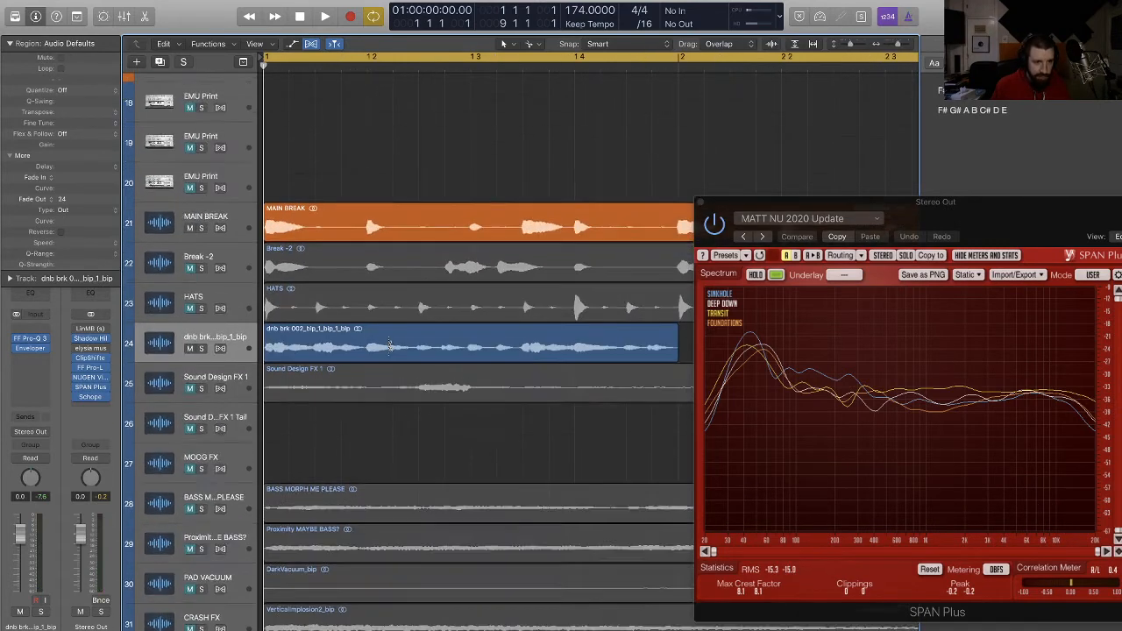
key(super+Down)
key(super+Down)
click(318, 366)
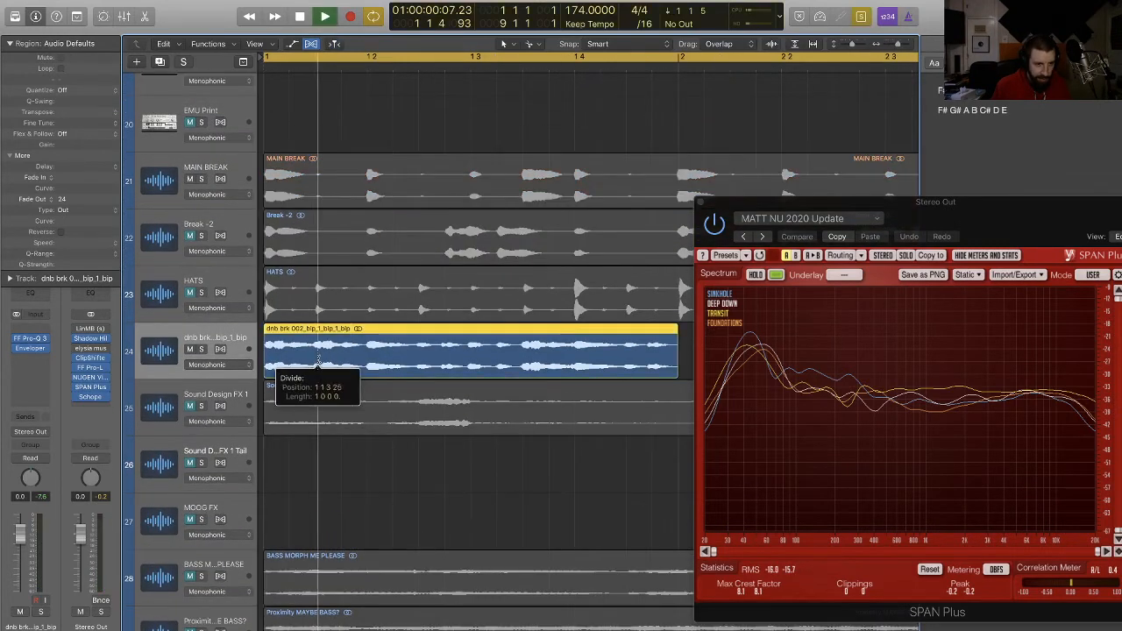
click(367, 358)
click(331, 351)
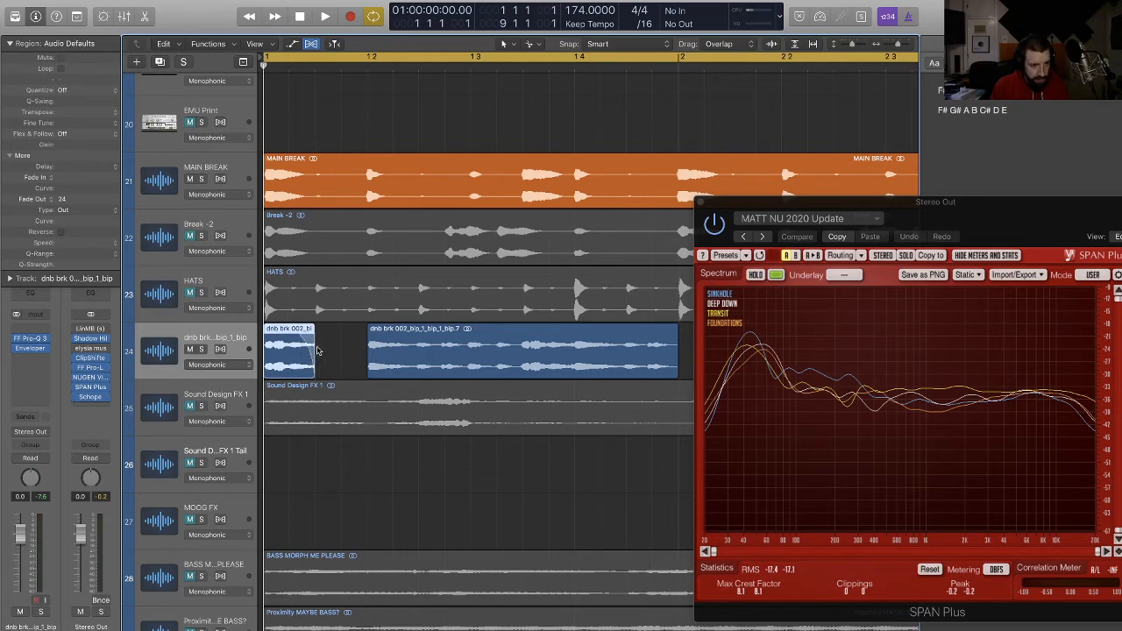
Step: Audition the edited dnb brk slices and duplicate the one-bar pattern through bars 2 to 4
key(space)
key(super+Left)
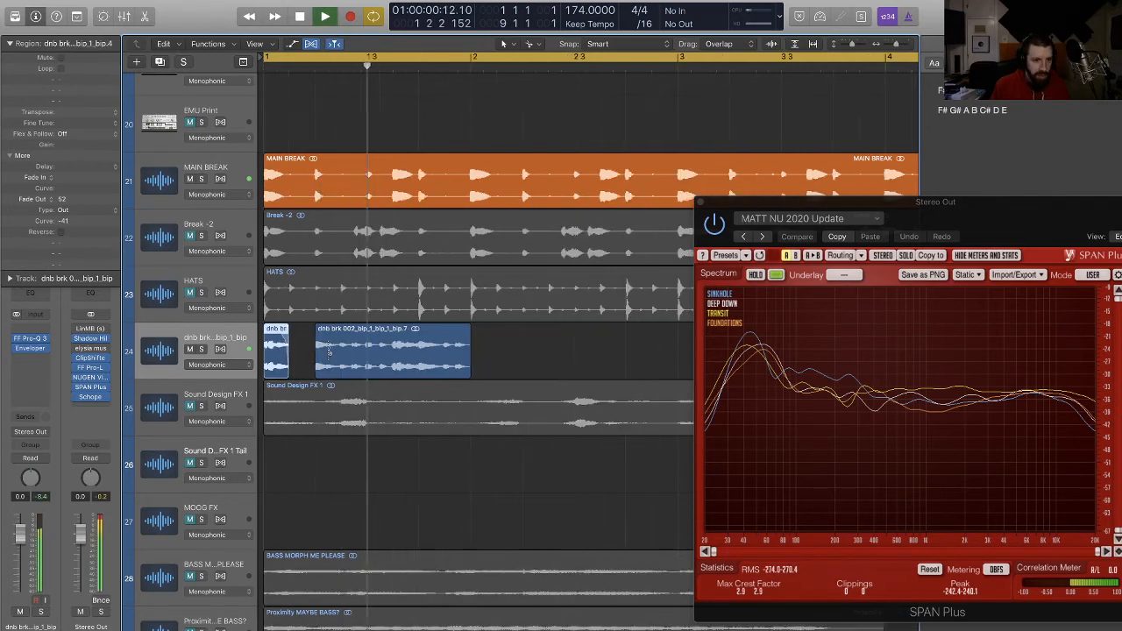
key(super+Up)
key(super+Up)
key(super+Up)
key(super+Left)
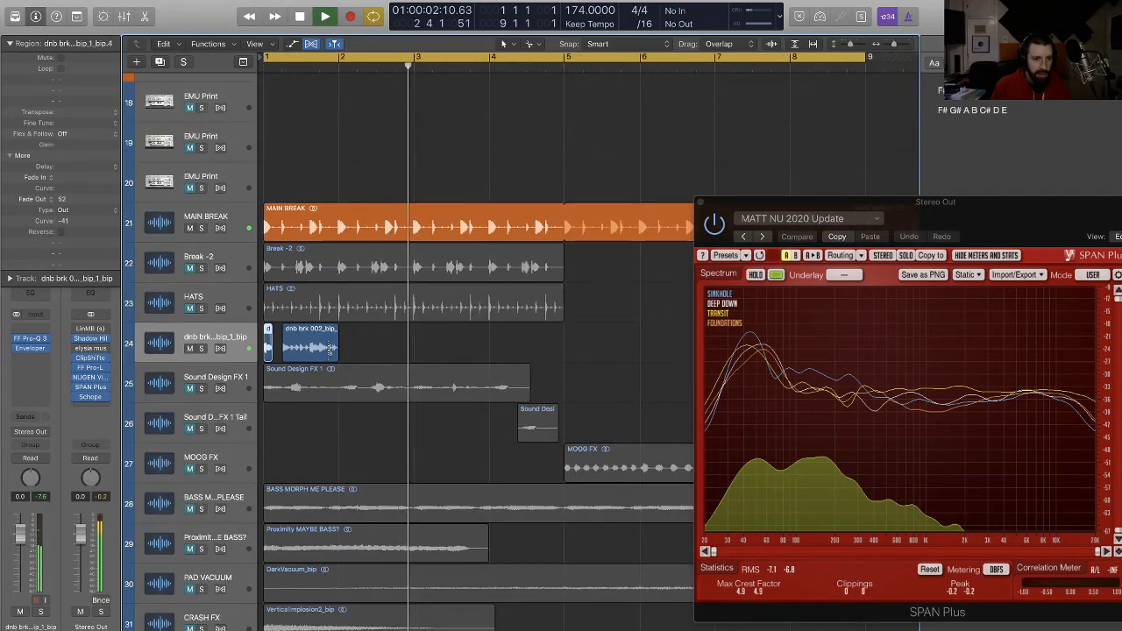
key(super+Up)
shift+click(268, 342)
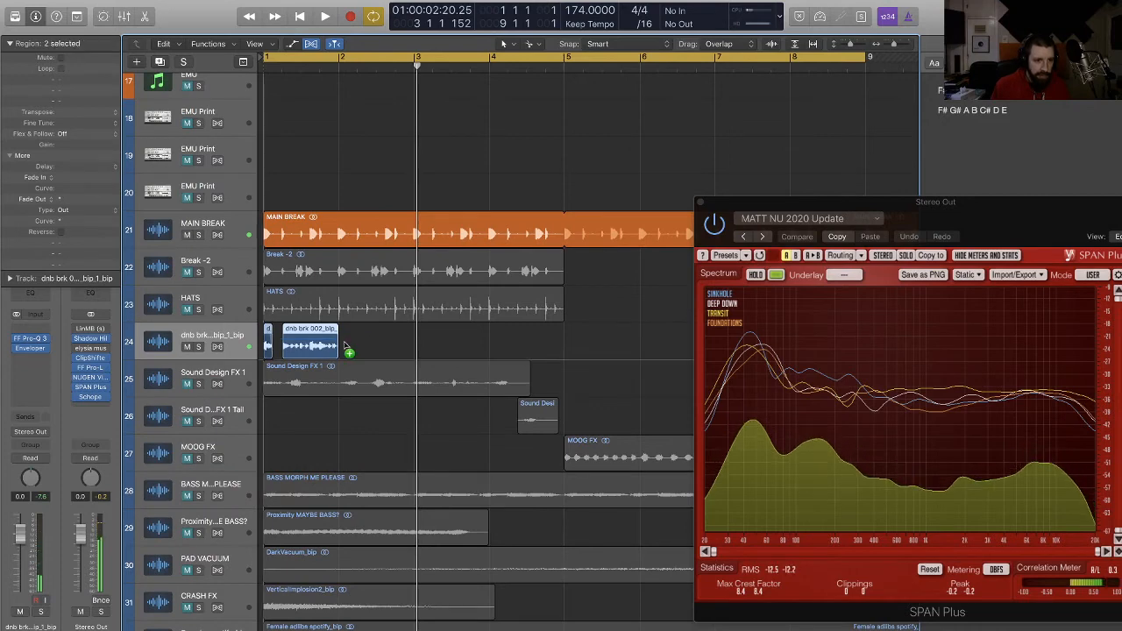
drag(346, 346, 421, 346)
shift+click(268, 342)
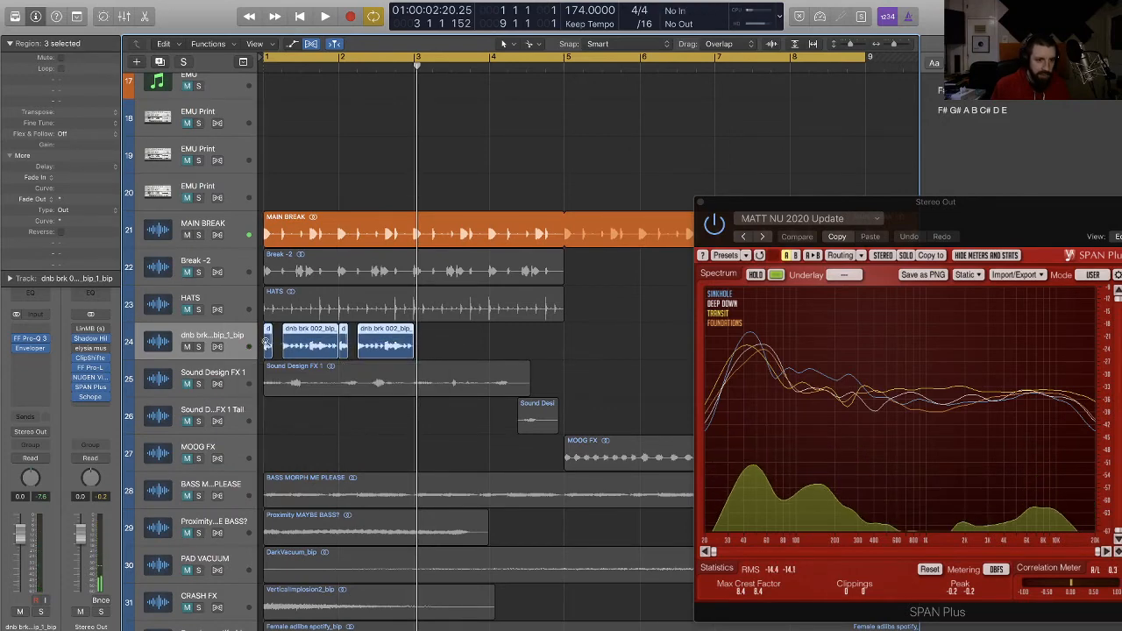
drag(294, 347, 453, 342)
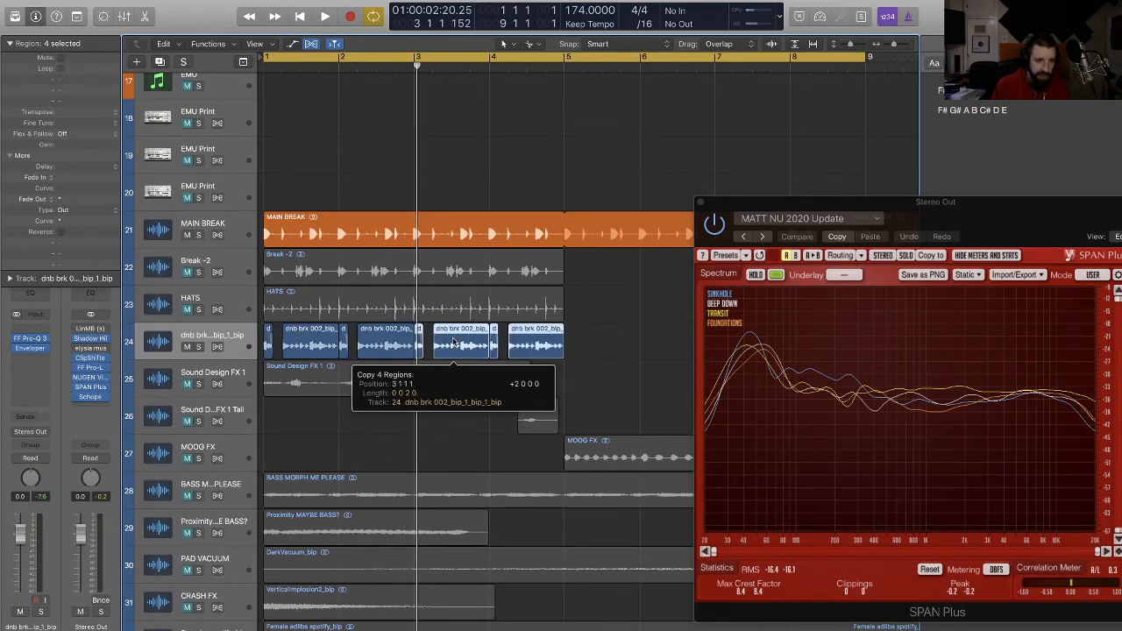
Step: Play the four-bar dnb brk pattern and copy all its slices to bars 5 to 8
key(space)
key(super+Left)
key(super+Left)
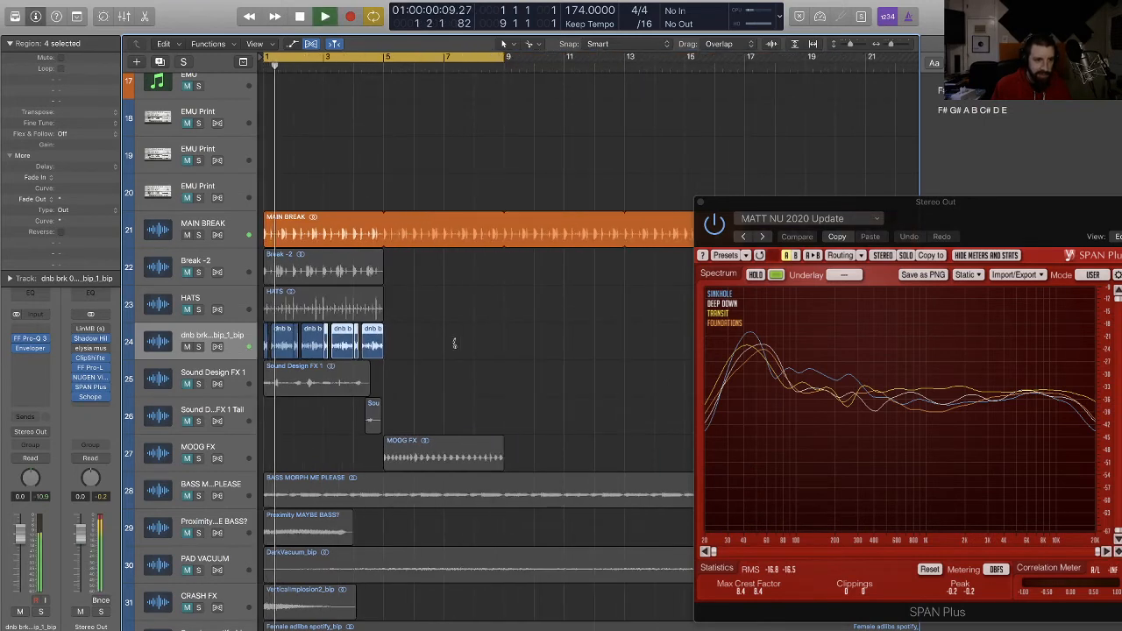
key(super+Up)
key(super+Up)
drag(431, 331, 267, 345)
drag(339, 342, 401, 306)
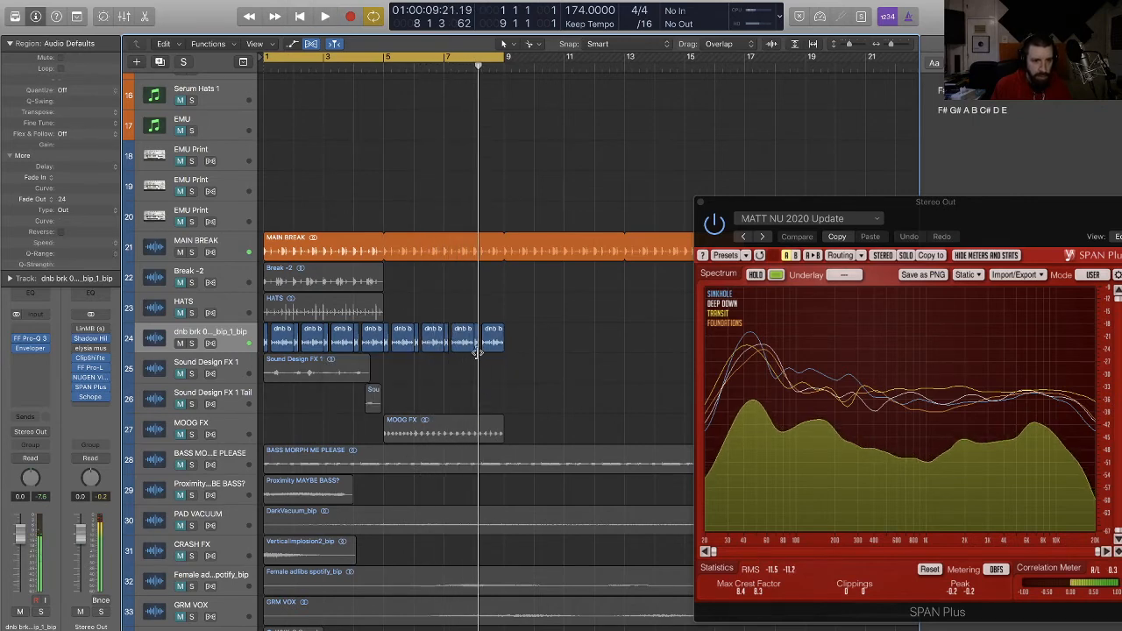
Step: Extend the short dnb brk slice at the start of bar 8 until it meets the next slice
key(super+Right)
key(super+Right)
key(super+Right)
key(super+Right)
key(super+Right)
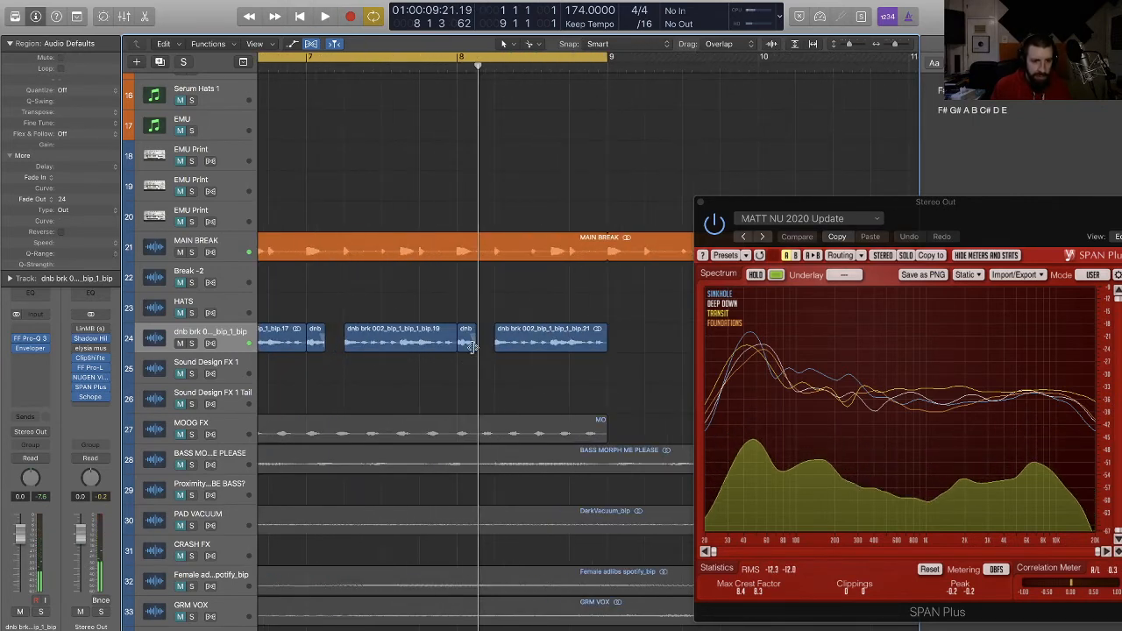
drag(470, 346, 494, 345)
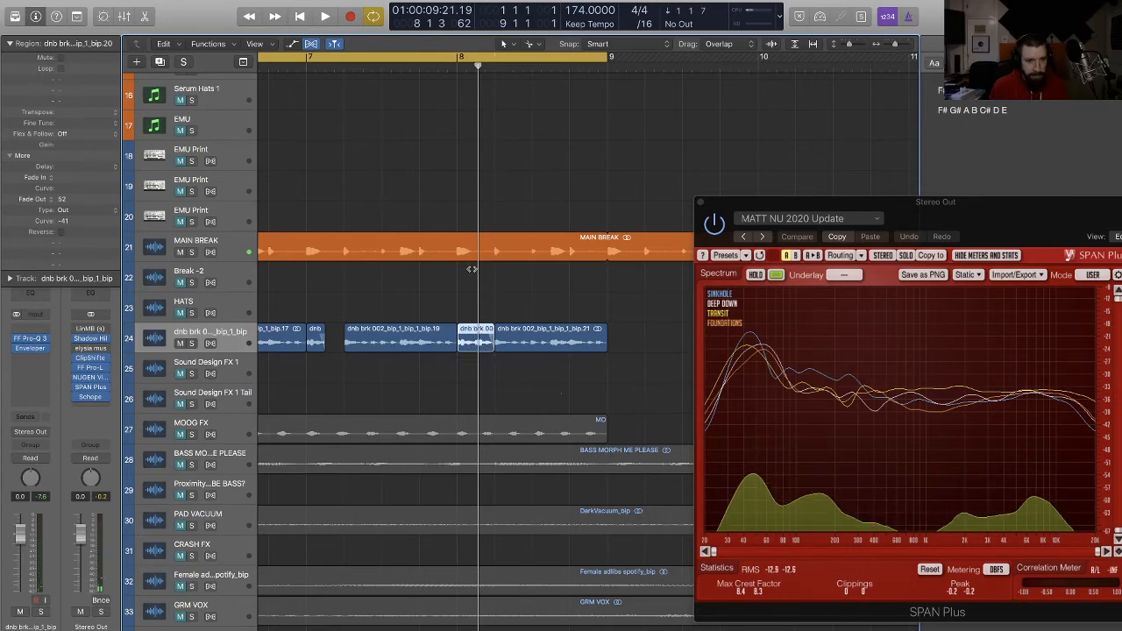
Step: Split MAIN BREAK at 8 1 1 1 and 8 2, and repeat the opening hit an eighth note on, with a fade-out of 7
click(456, 255)
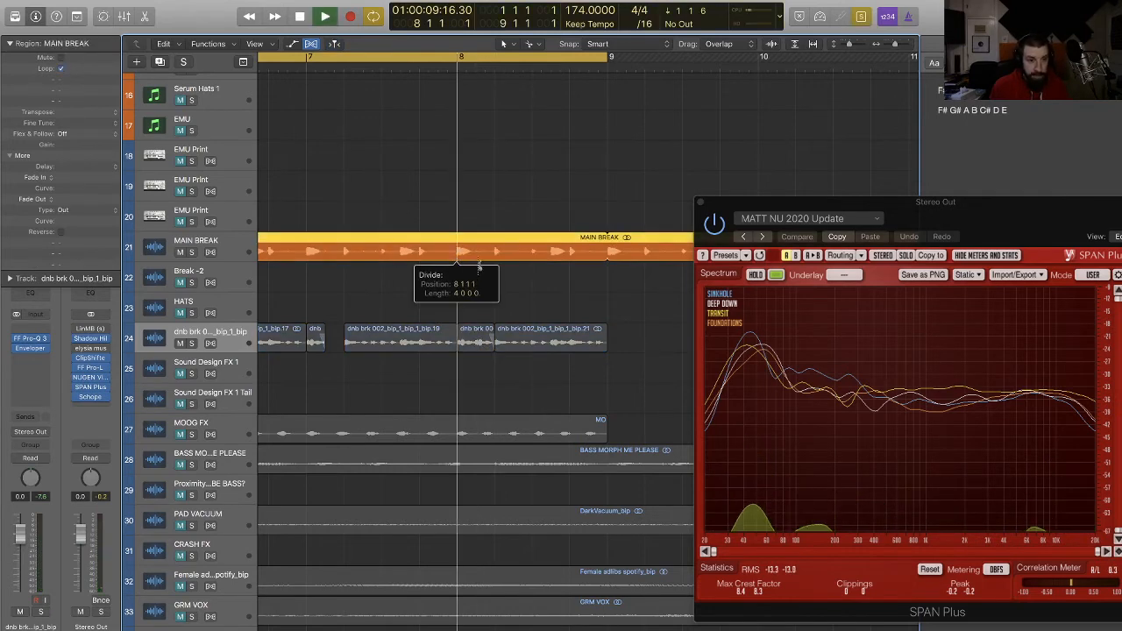
click(495, 254)
click(491, 255)
click(477, 256)
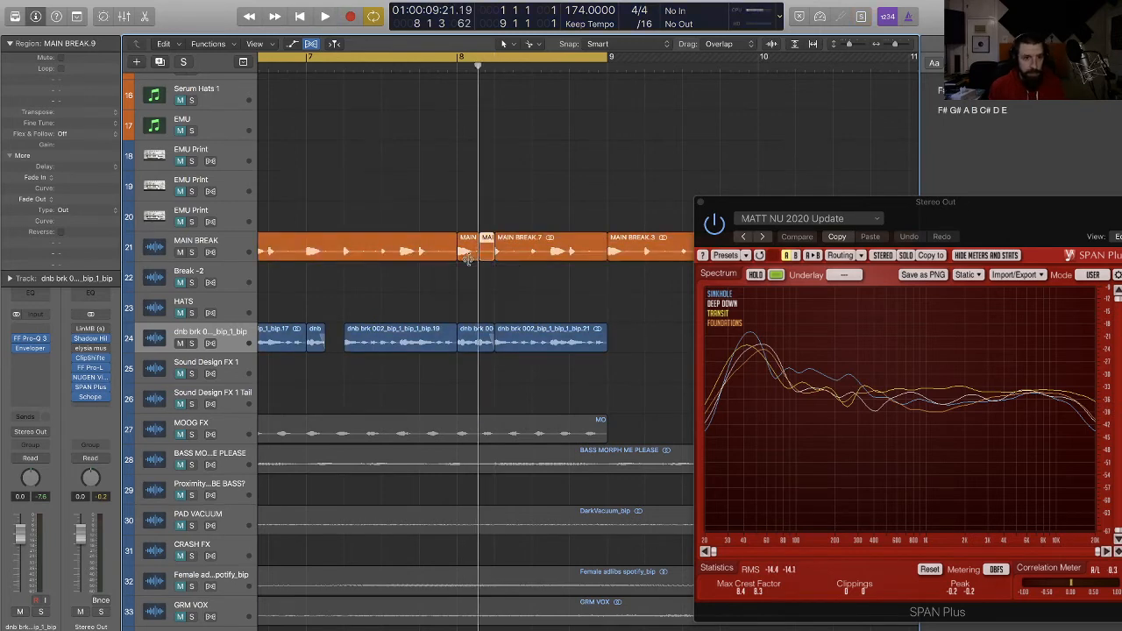
drag(475, 257, 493, 281)
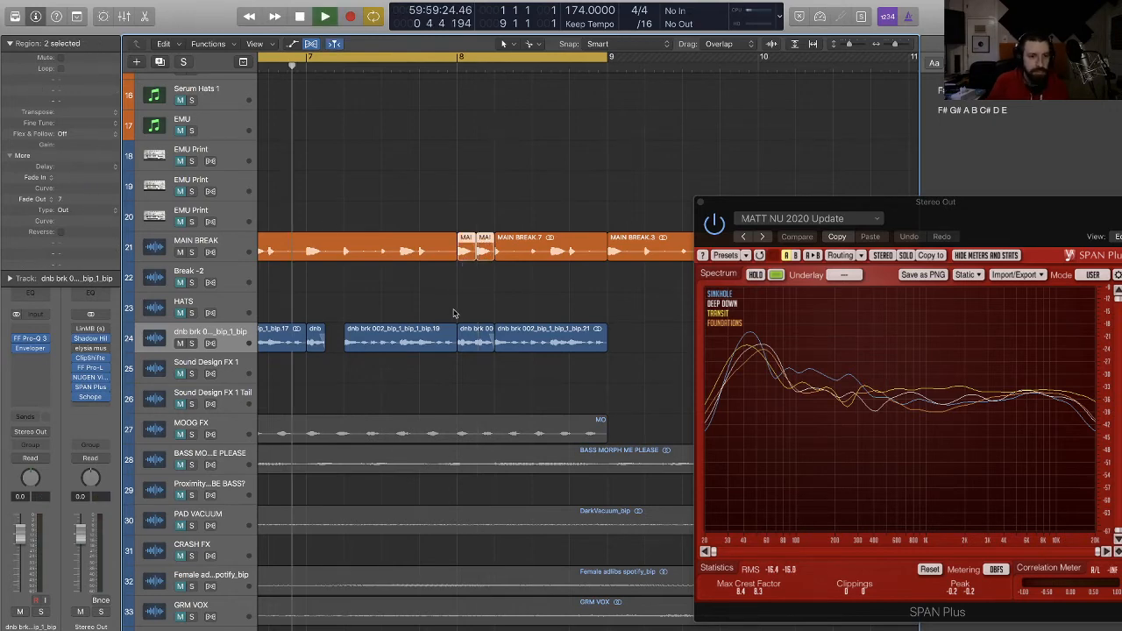
Step: Play the loop from the start and delete the MAIN BREAK region covering bars 1 to 4
key(super+Left)
key(super+Left)
key(super+Left)
key(super+Left)
key(super+Left)
key(super+Left)
key(super+Left)
key(super+Up)
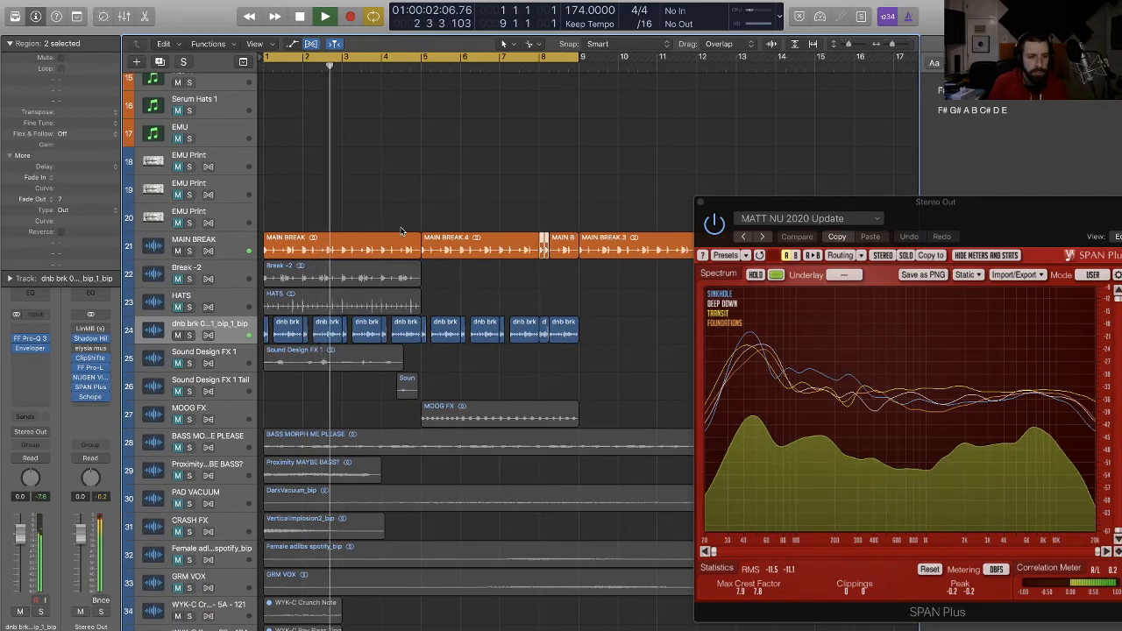
click(377, 244)
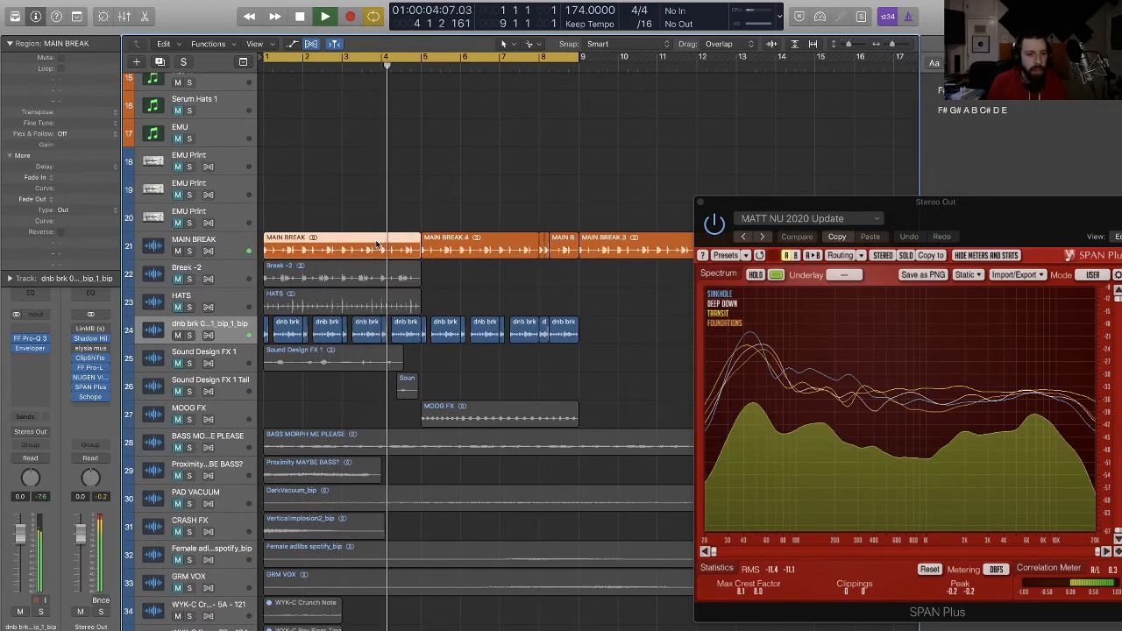
key(Delete)
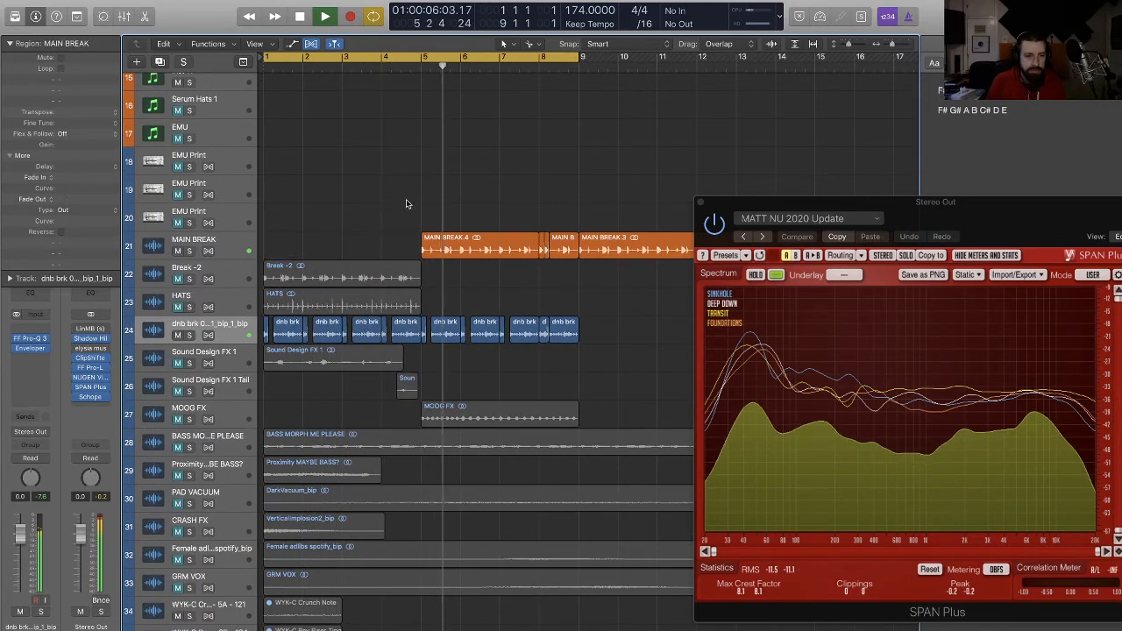
Step: Copy the four edited MAIN BREAK regions from bars 5 to 8 to the start of the loop at bar 1
drag(406, 204, 561, 246)
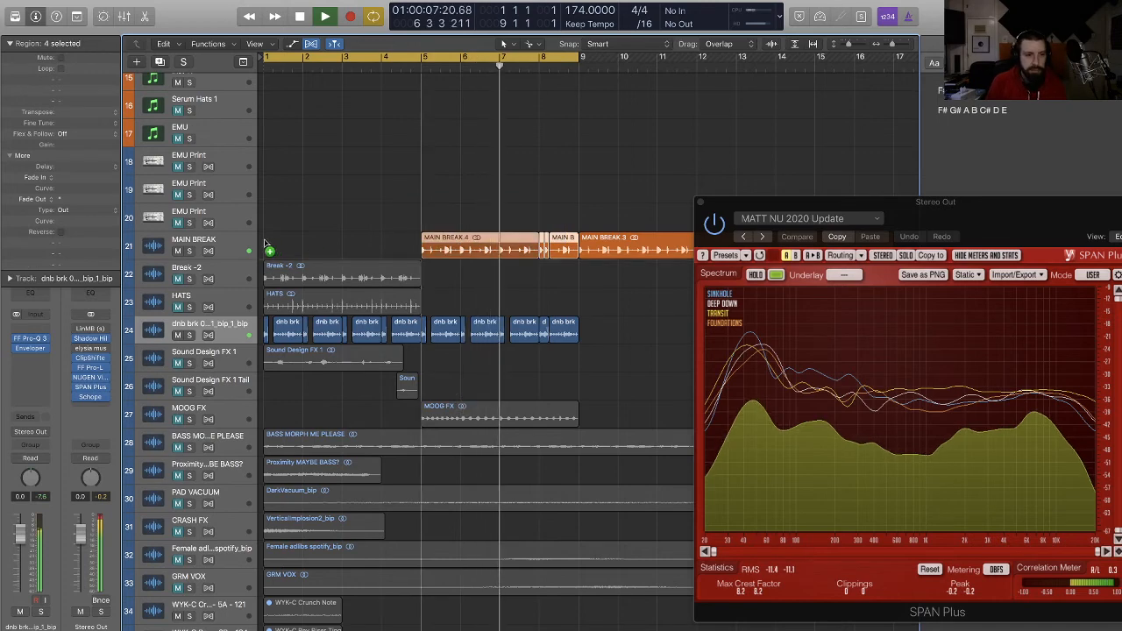
drag(266, 244, 266, 244)
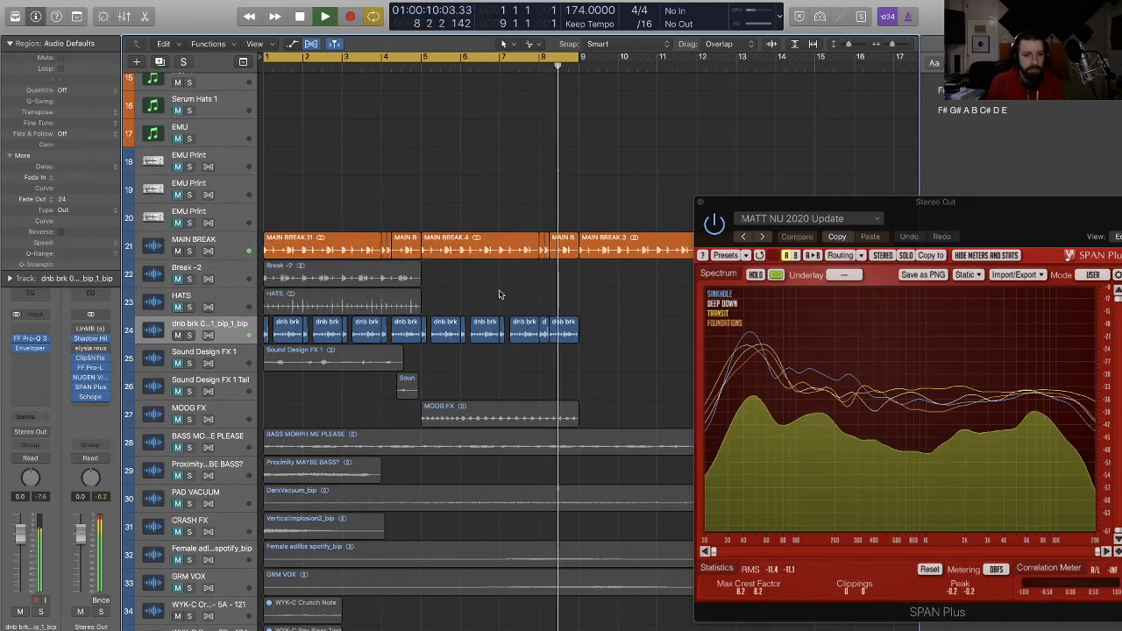
Step: Extend the short dnb brk slice at bar 4 until it meets the next slice, and move its track directly below MAIN BREAK
click(383, 338)
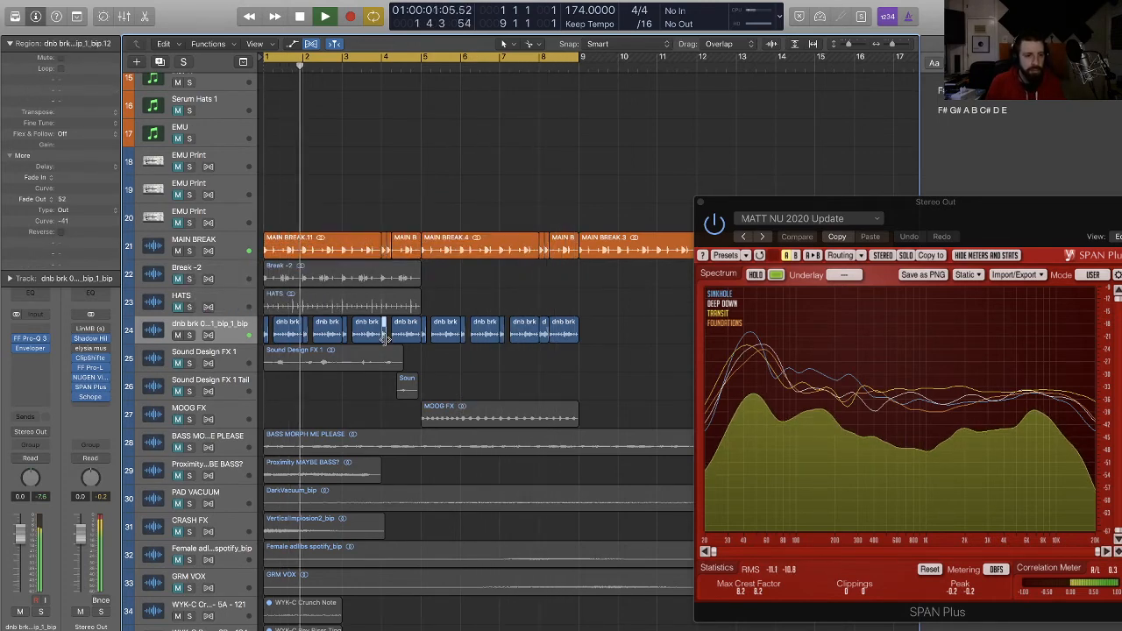
drag(386, 339, 388, 339)
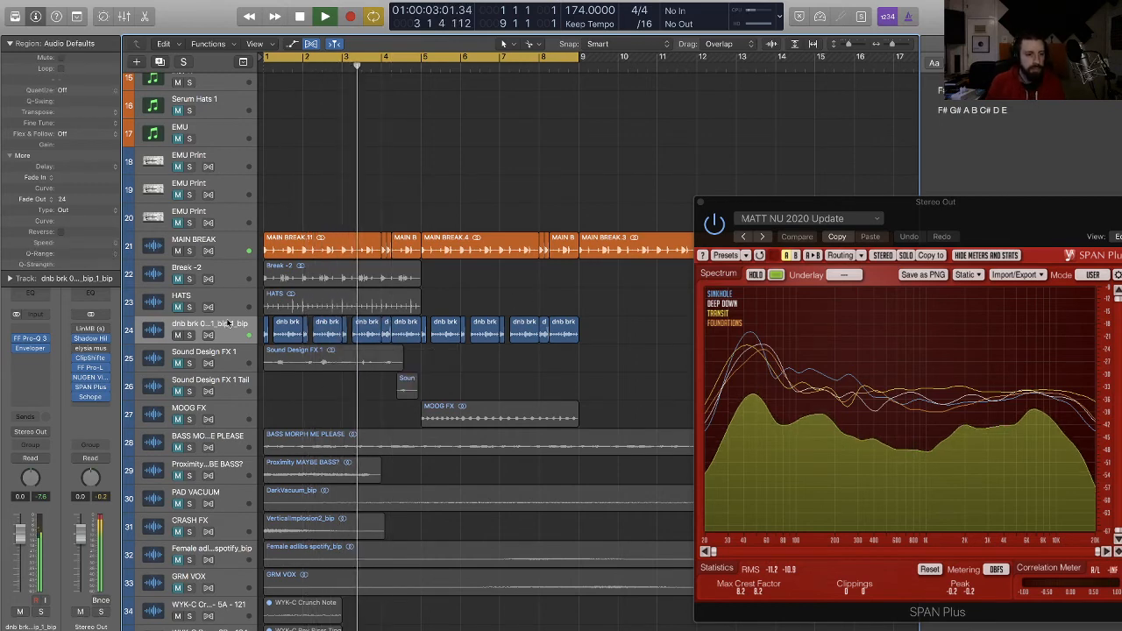
drag(232, 323, 228, 263)
click(536, 391)
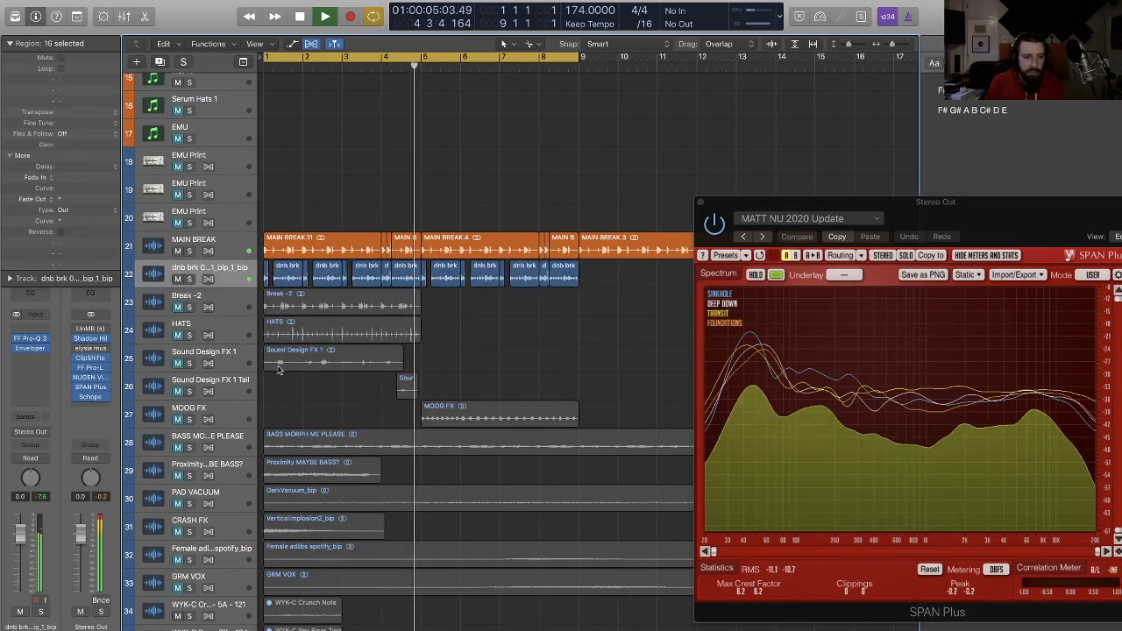
Step: Audition the BASS MORPH ME PLEASE and Proximity MAYBE BASS? tracks one after the other within the loop
click(178, 447)
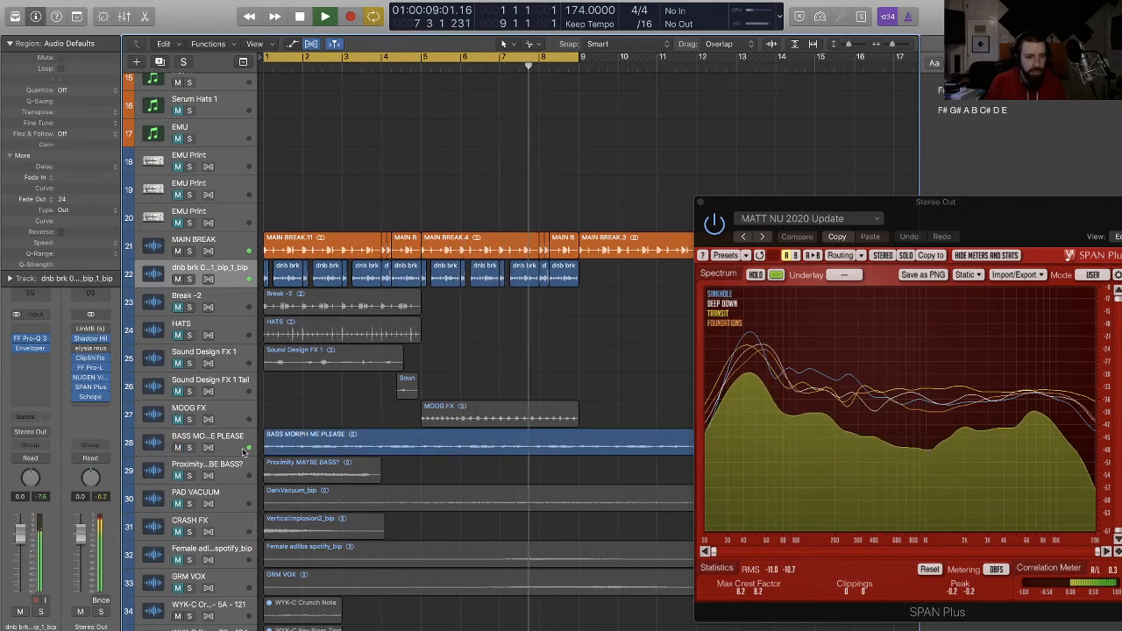
click(178, 475)
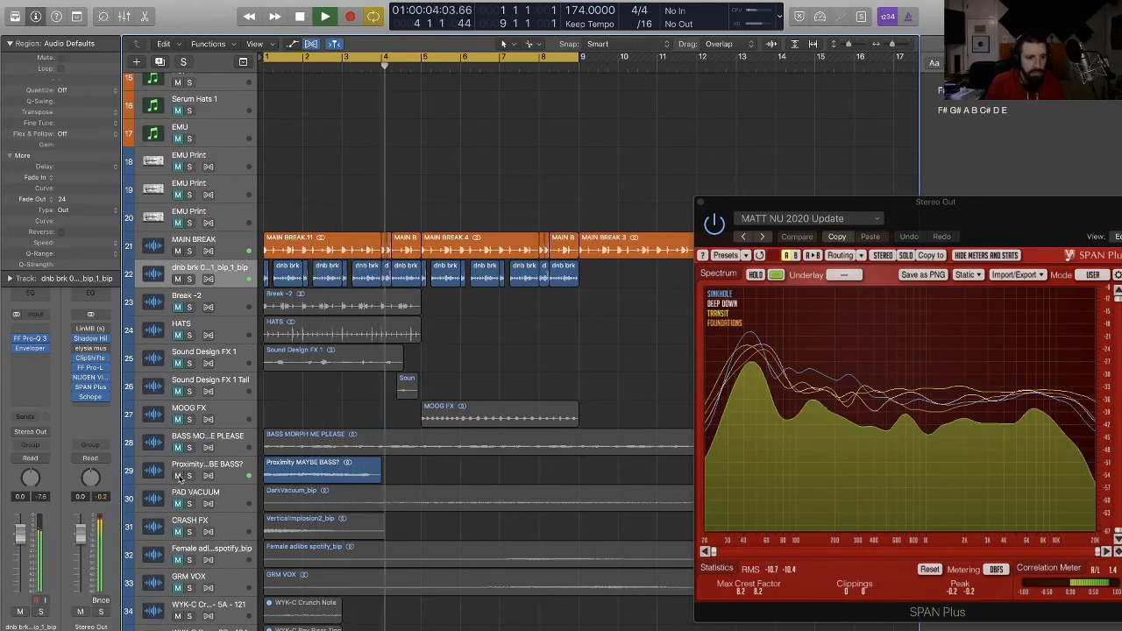
Step: Unmute the HATS track and copy its four-bar region to bars 5 to 8
click(180, 335)
drag(351, 332, 453, 325)
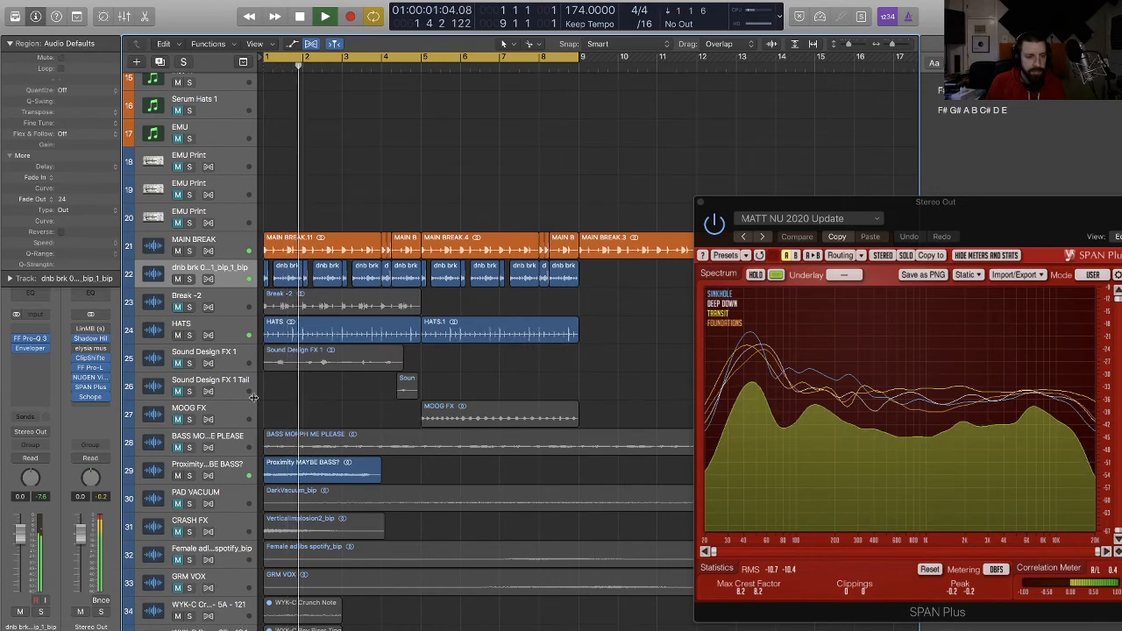
Step: Audition the CRASH FX track against the loop from the start and mute it again
click(178, 531)
key(space)
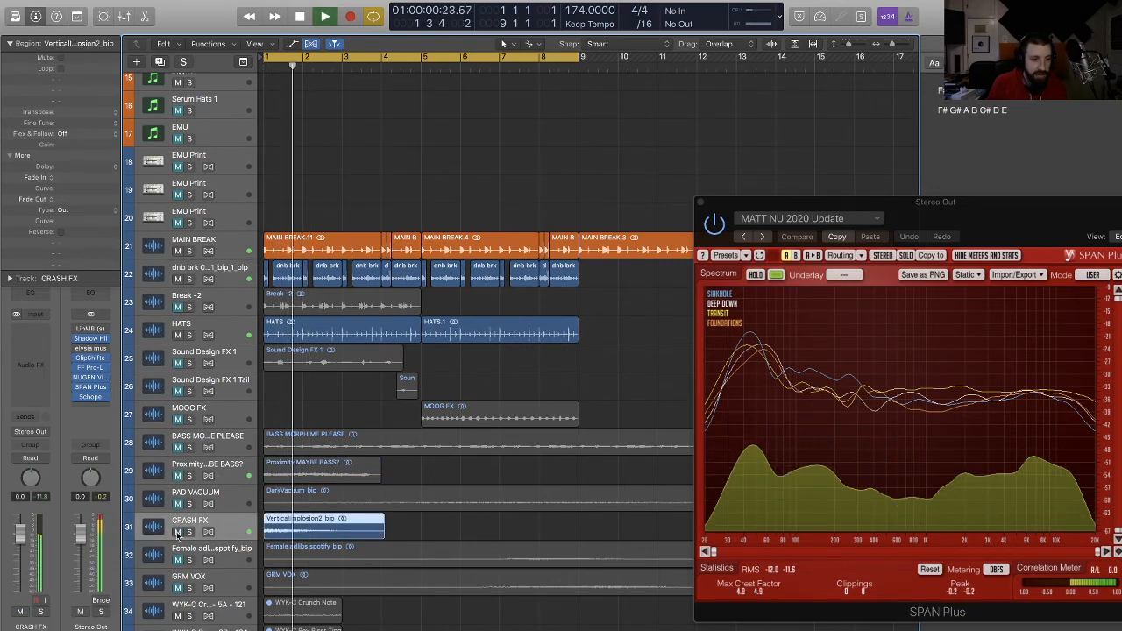
click(178, 533)
scroll(336, 453, down, 5)
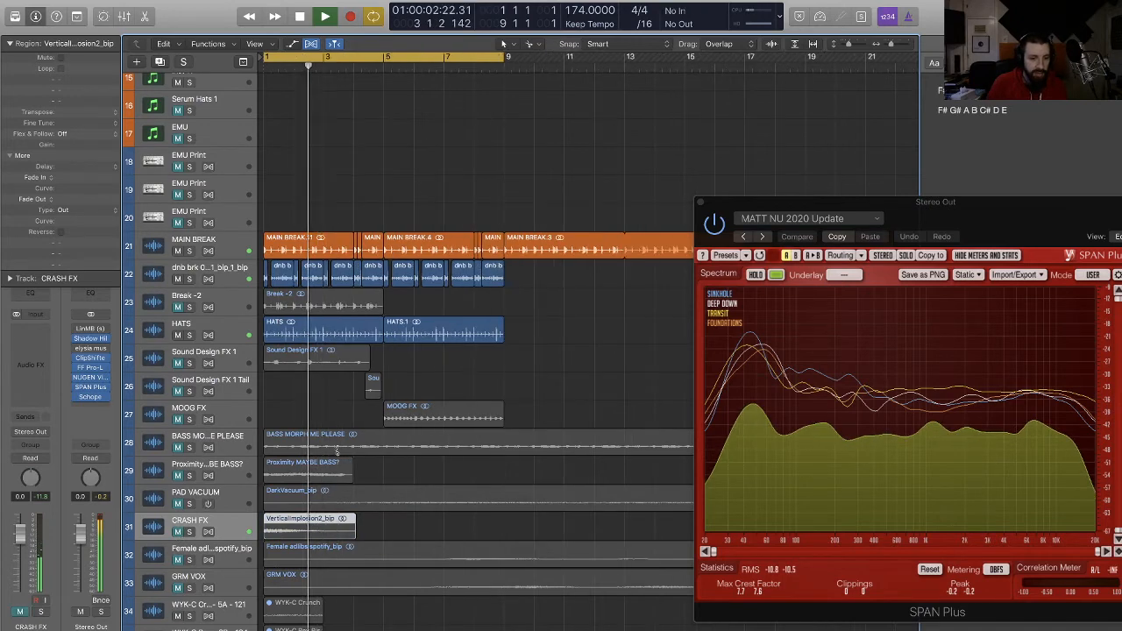
scroll(337, 451, up, 3)
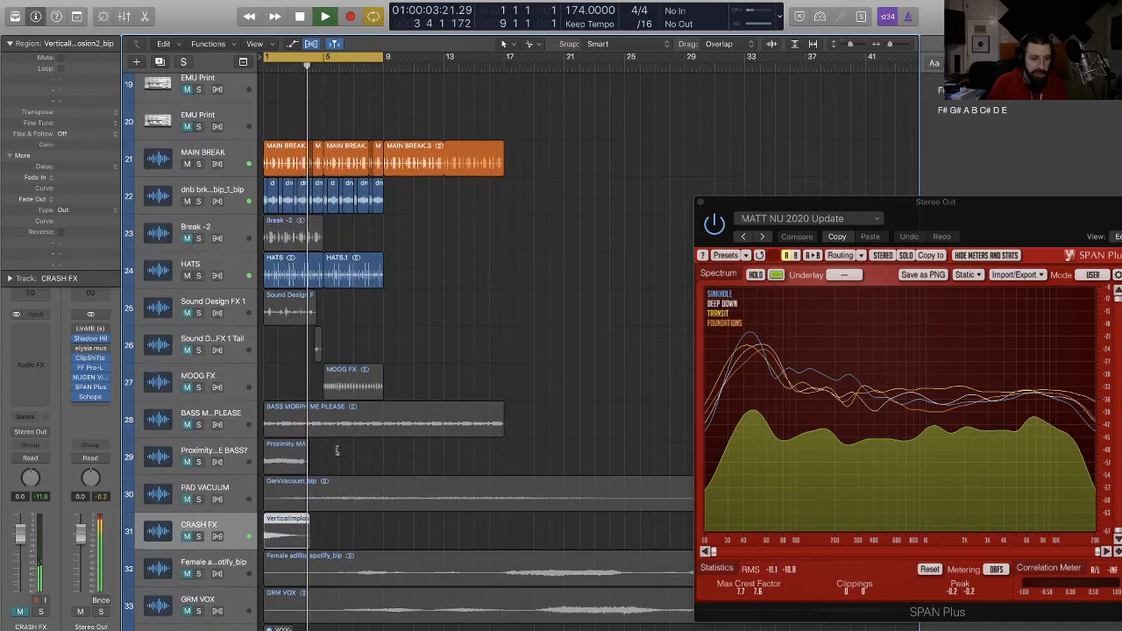
Step: Unmute GRM VOX, split its region at 6 1 1 1 and move the later part to bar 1 over the first
click(187, 612)
super+click(338, 598)
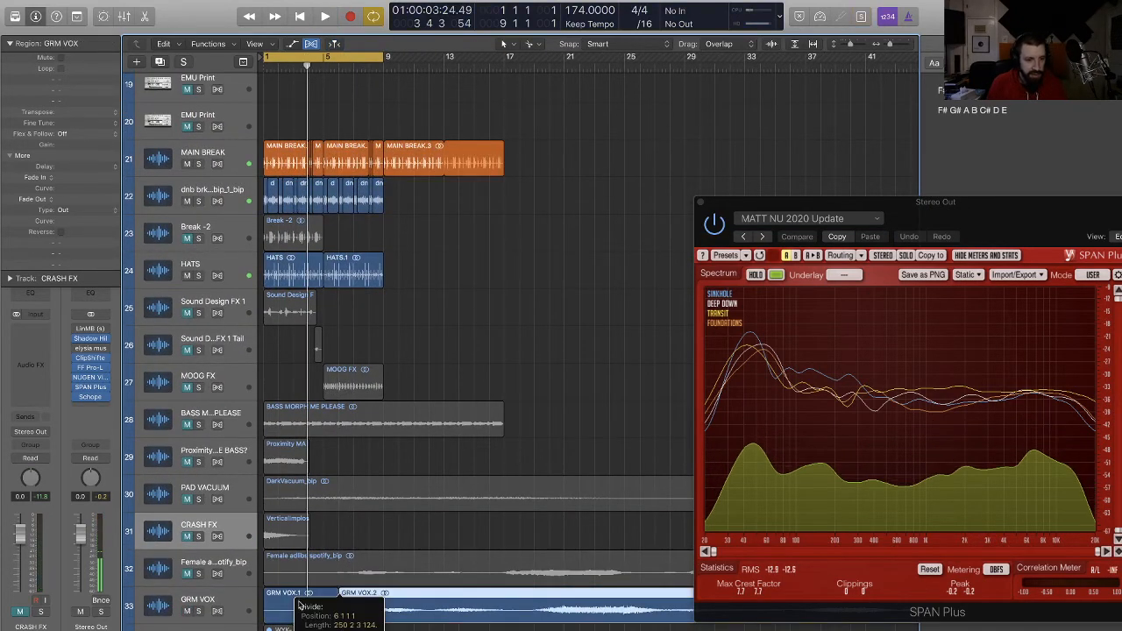
drag(405, 608, 332, 607)
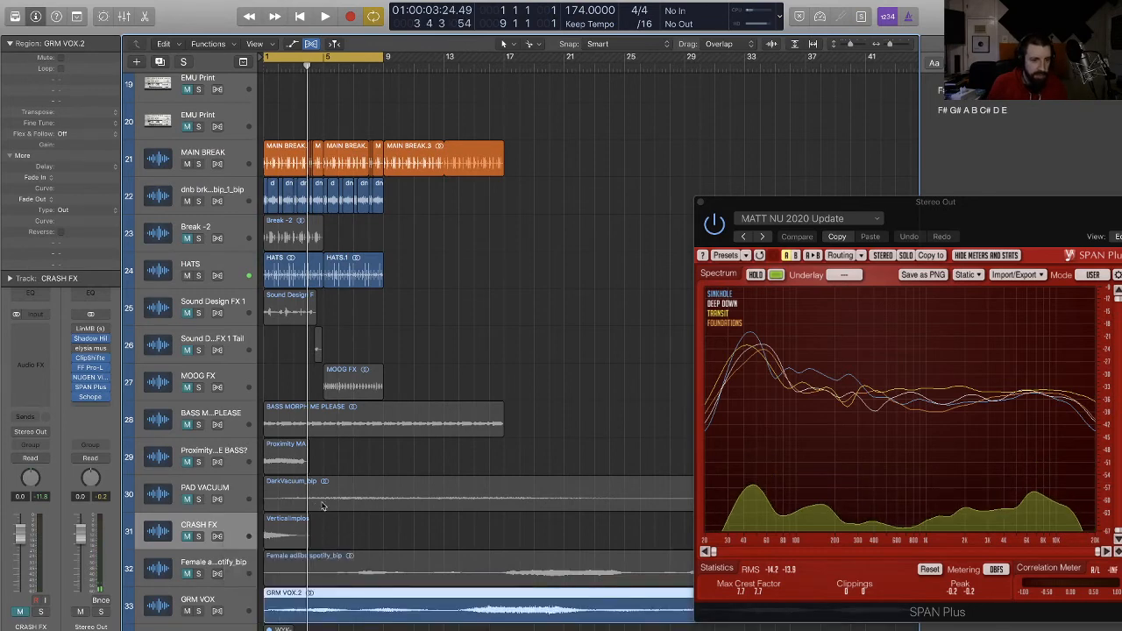
Step: Mute the dnb brk track and remove its Enveloper and FF Pro-Q 3 plug-ins
click(186, 200)
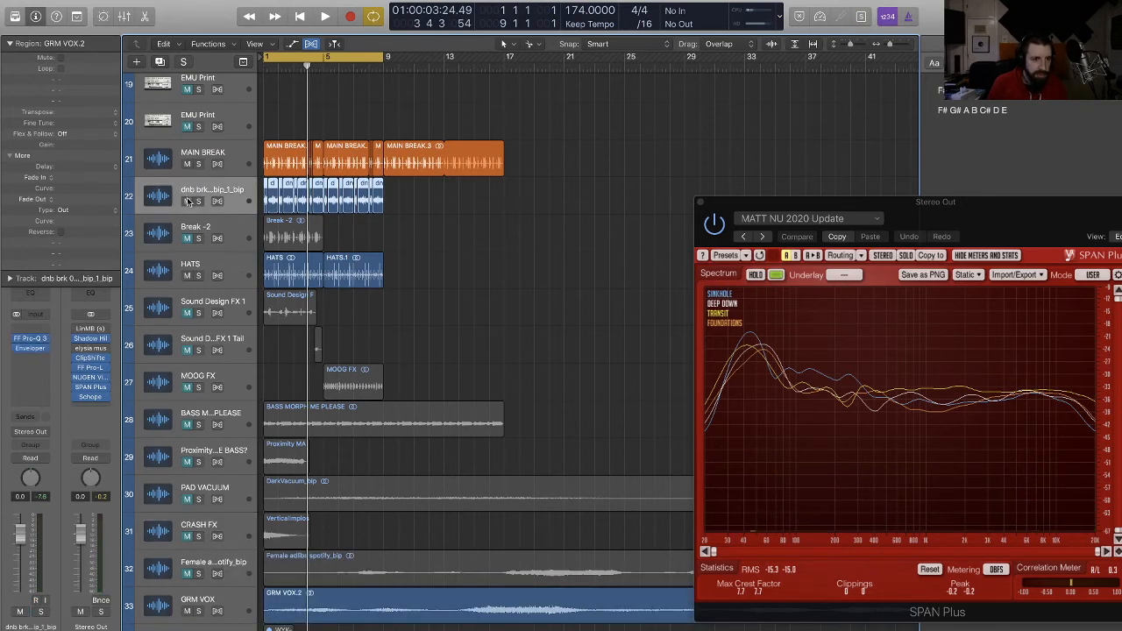
click(41, 350)
click(52, 354)
click(54, 350)
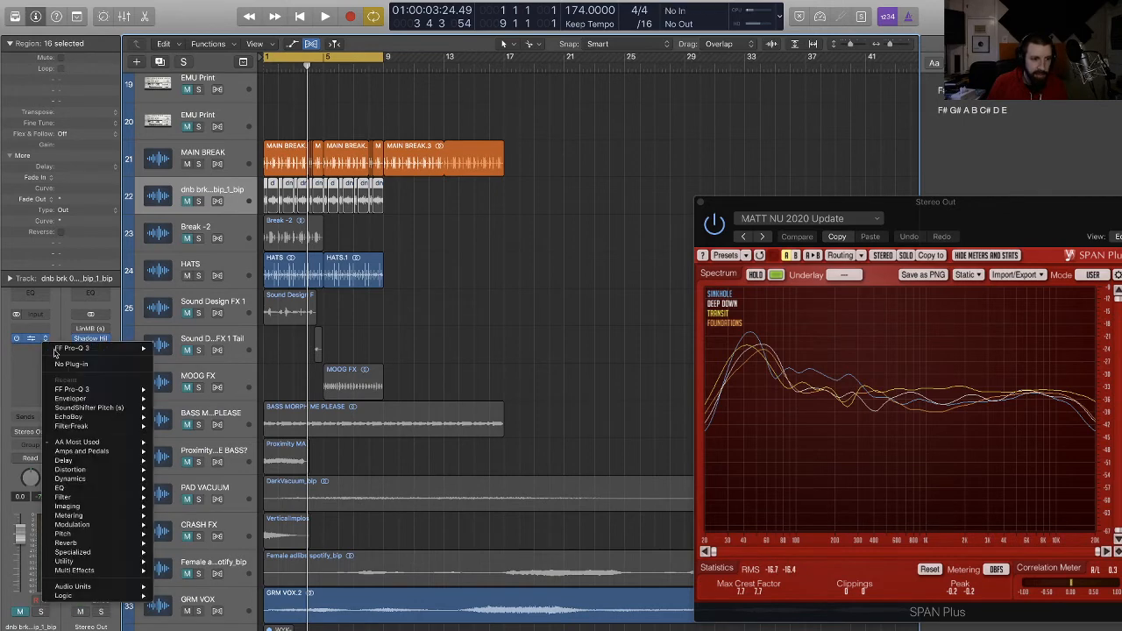
click(70, 365)
Step: Play the loop with GRM VOX and extend the cycle range to bar 17
key(space)
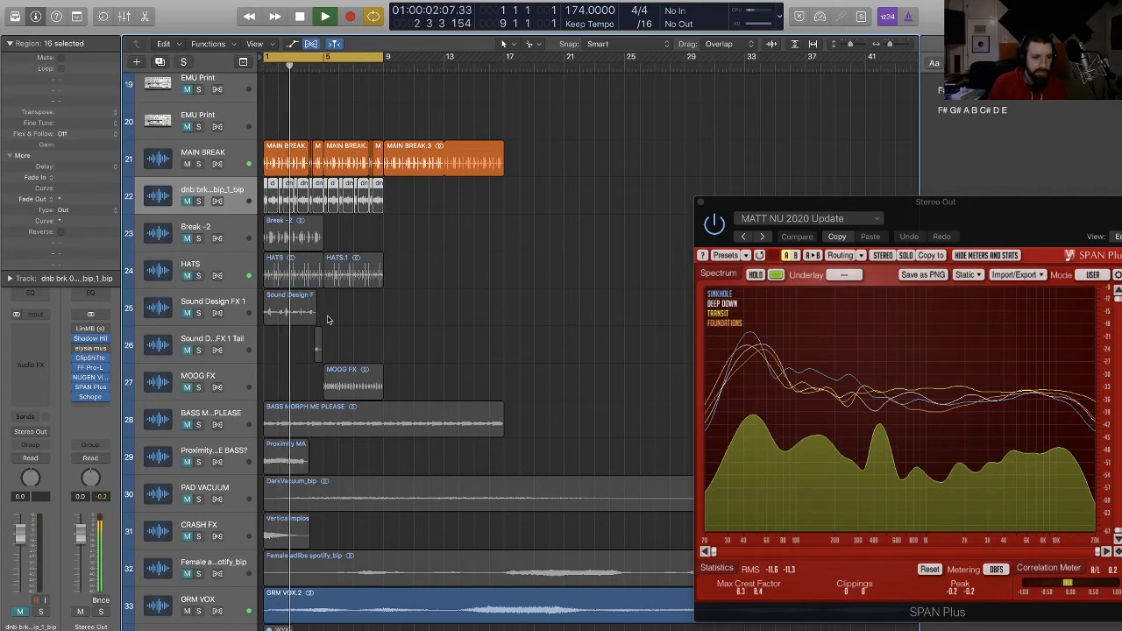
key(super+Up)
key(super+Up)
key(super+Right)
key(super+Right)
key(super+Left)
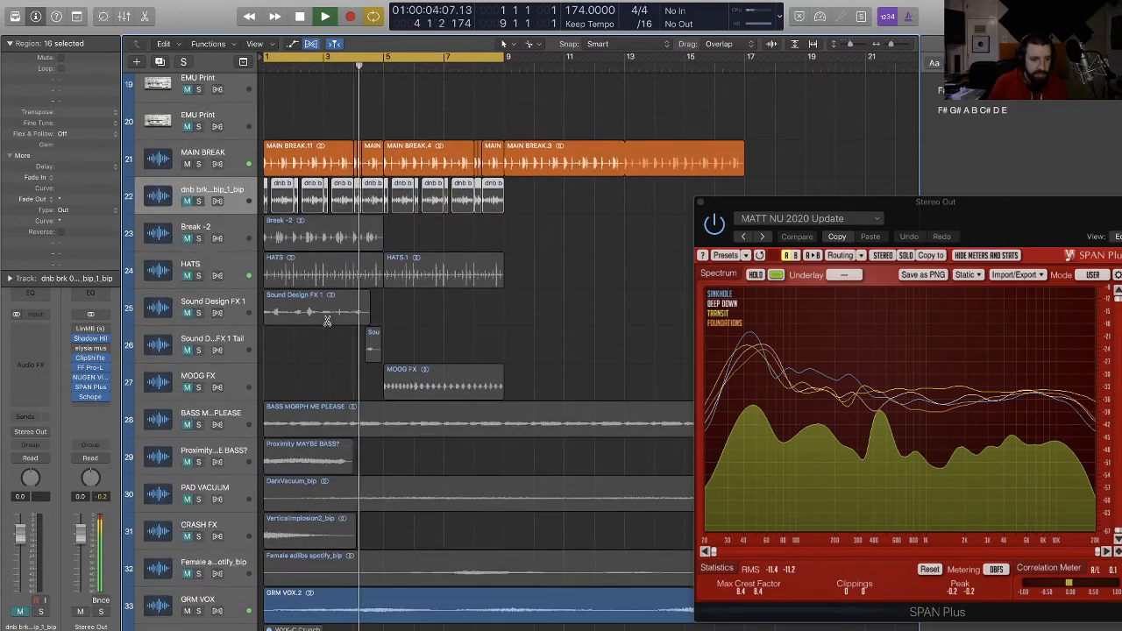
click(511, 230)
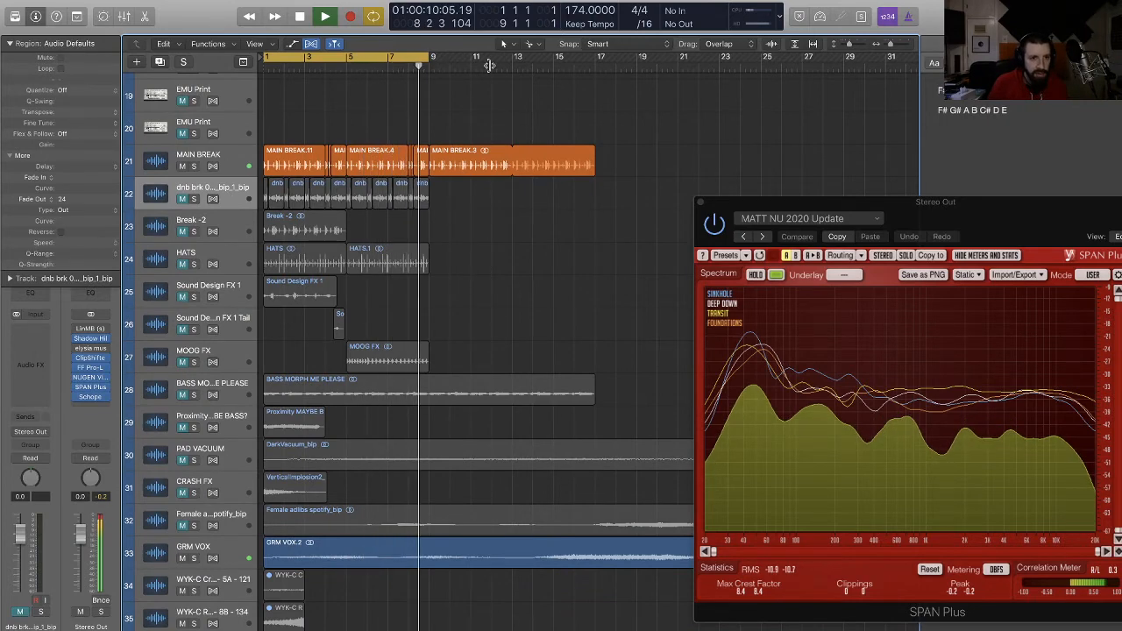
drag(431, 60, 600, 59)
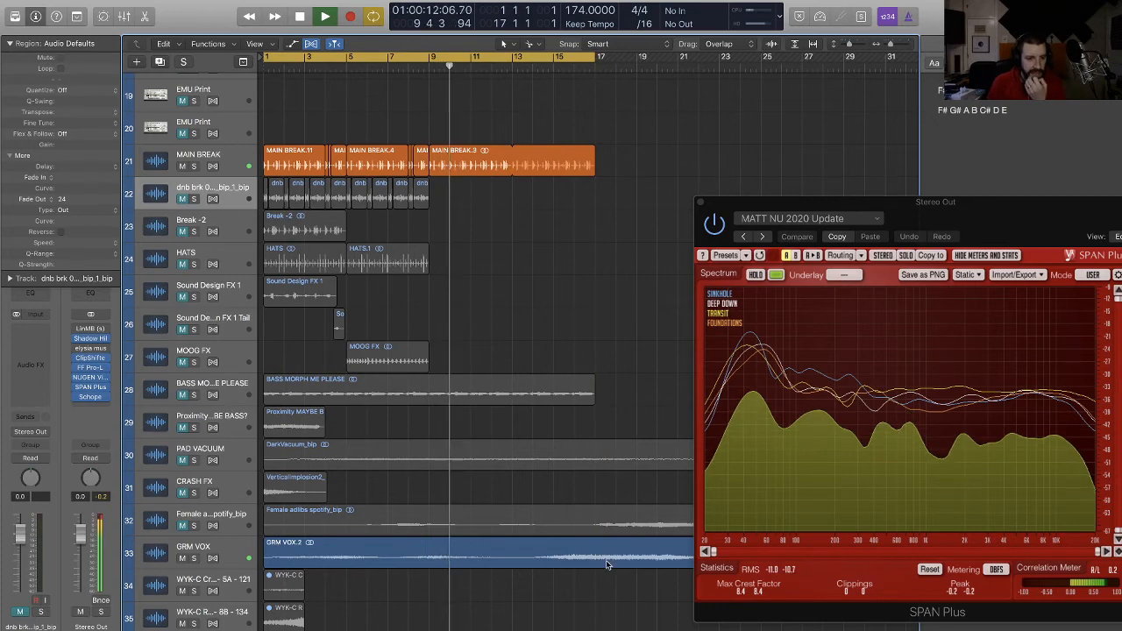
Step: Split GRM VOX at bar 7 and at 14 1 1 1, delete the middle part and move the remainder to bar 7
key(space)
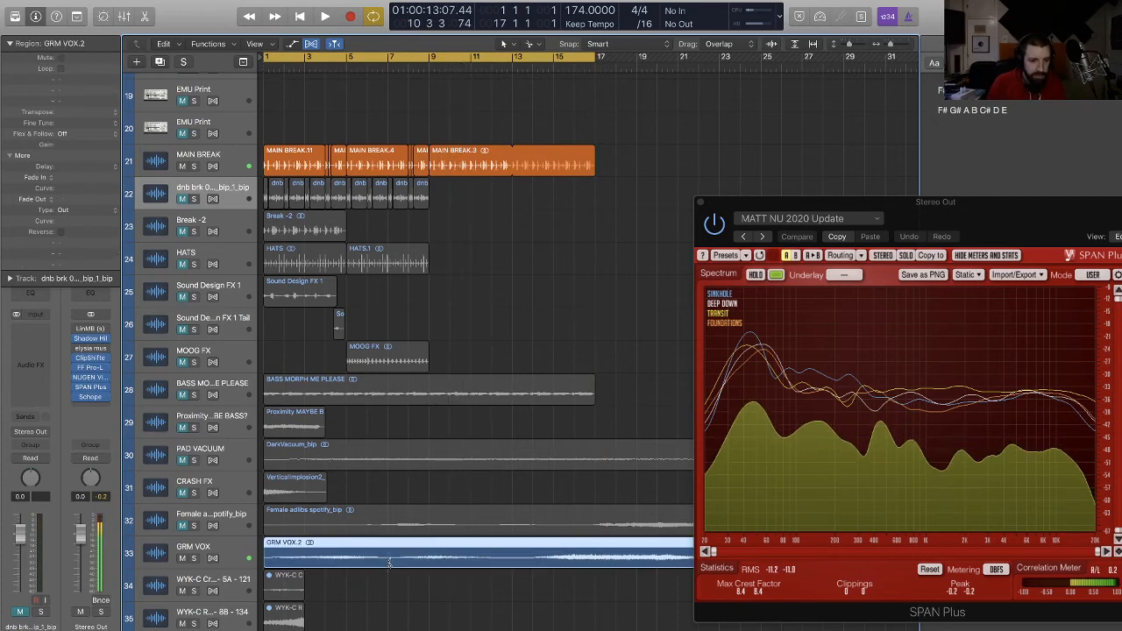
click(390, 560)
super+click(534, 564)
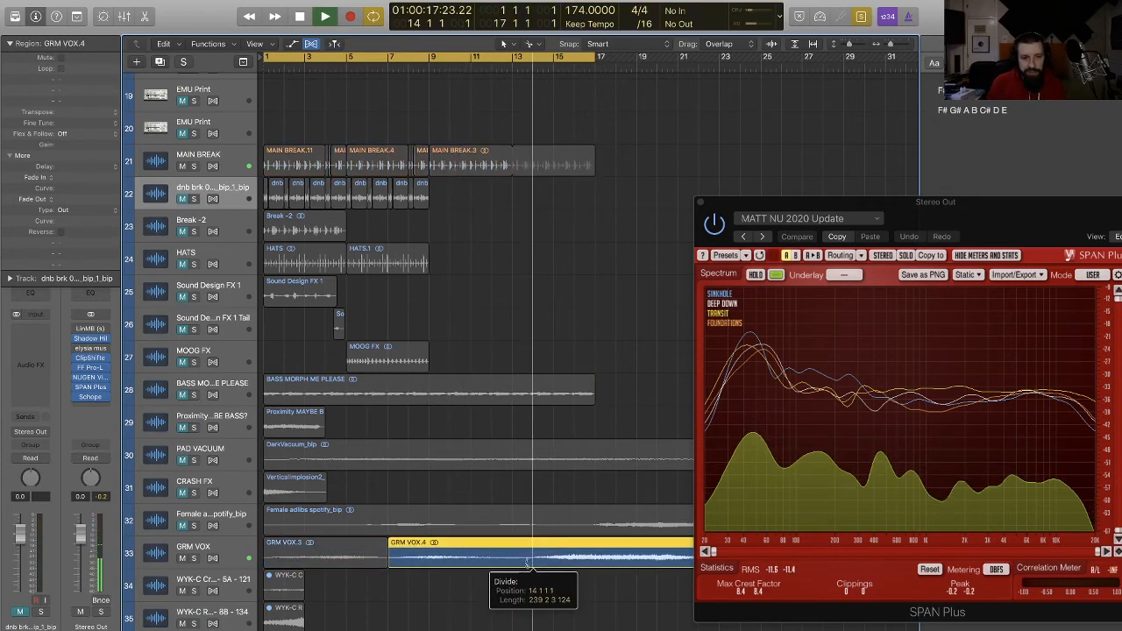
click(456, 560)
key(Delete)
drag(548, 560, 382, 559)
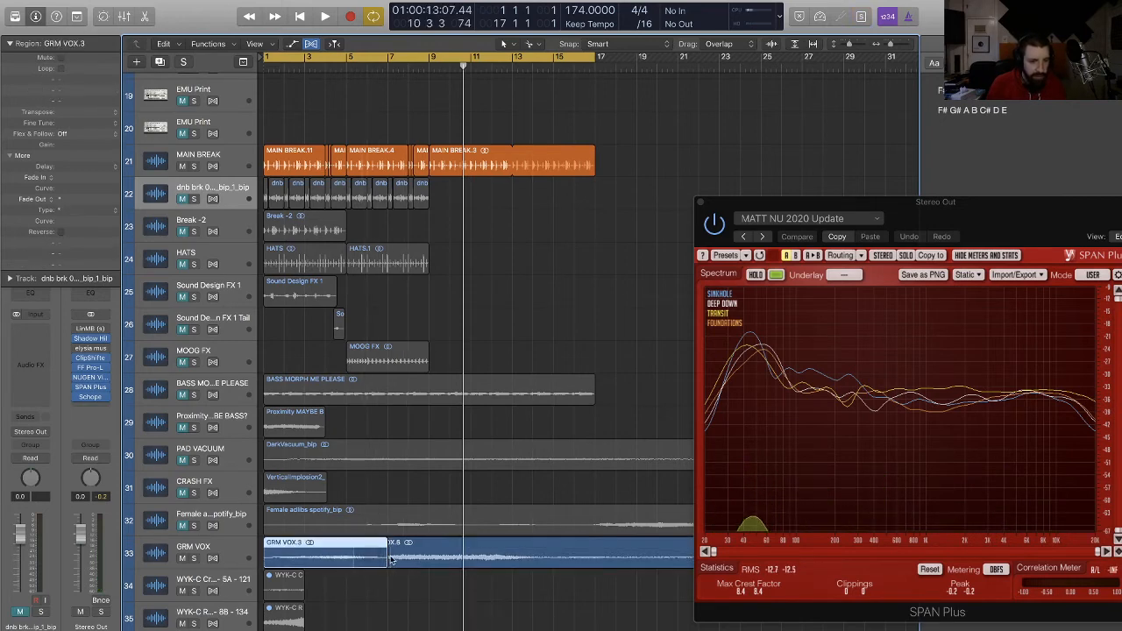
Step: Play the loop from bar 1 to check the transition between the two GRM VOX regions
click(398, 589)
key(Return)
key(space)
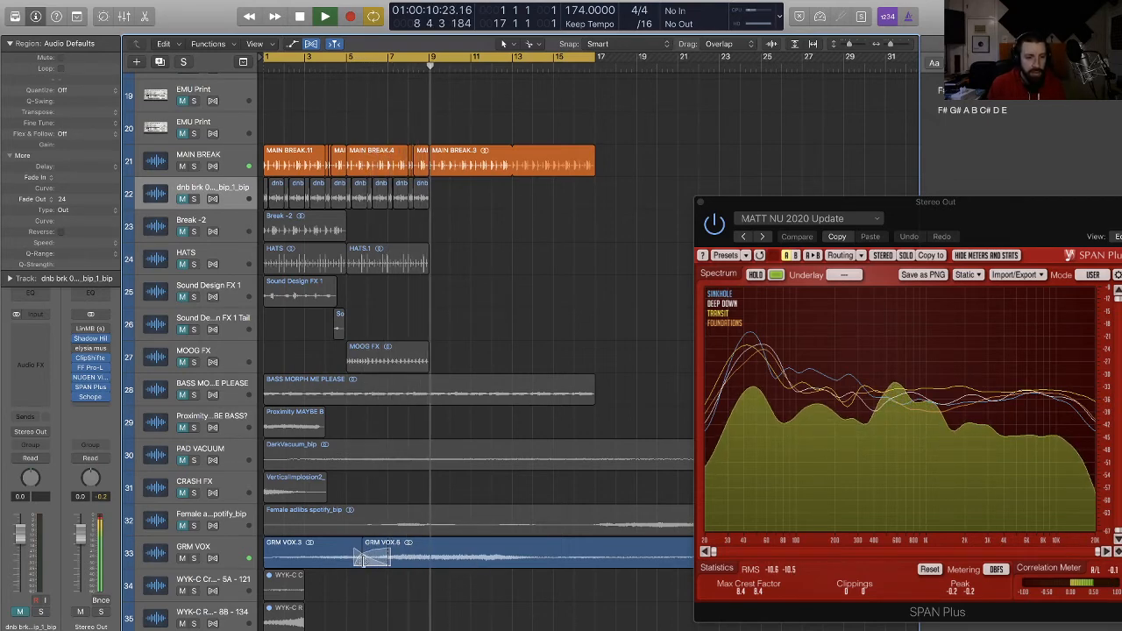
Step: Reposition the later GRM VOX region so it crossfades with the first just before bar 7, and play the loop from the start
drag(480, 563, 405, 568)
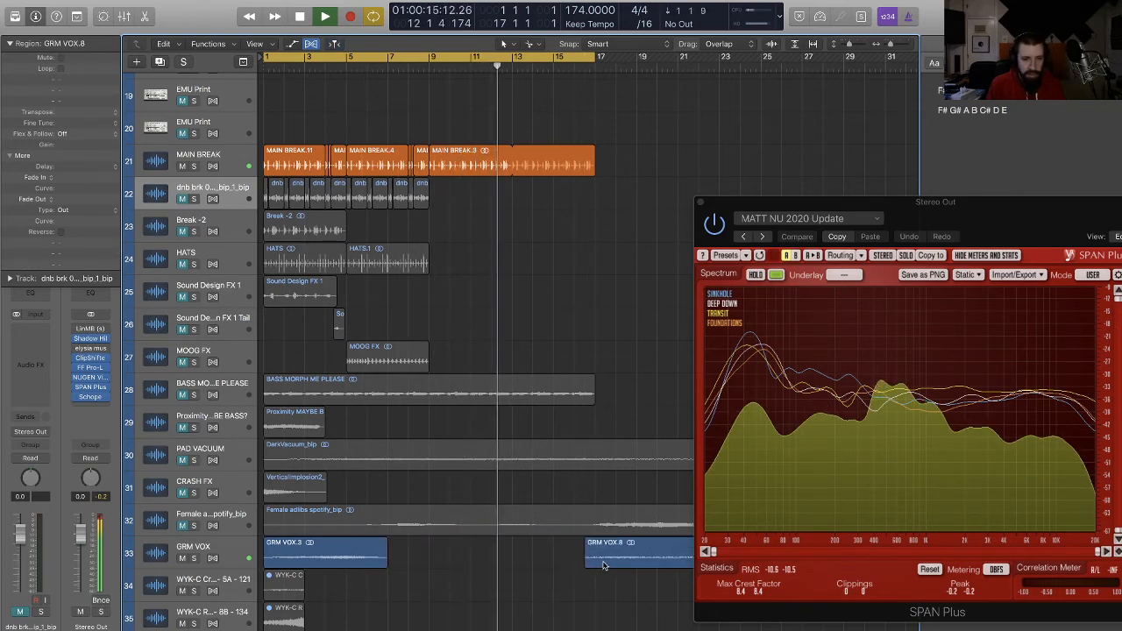
key(space)
key(space)
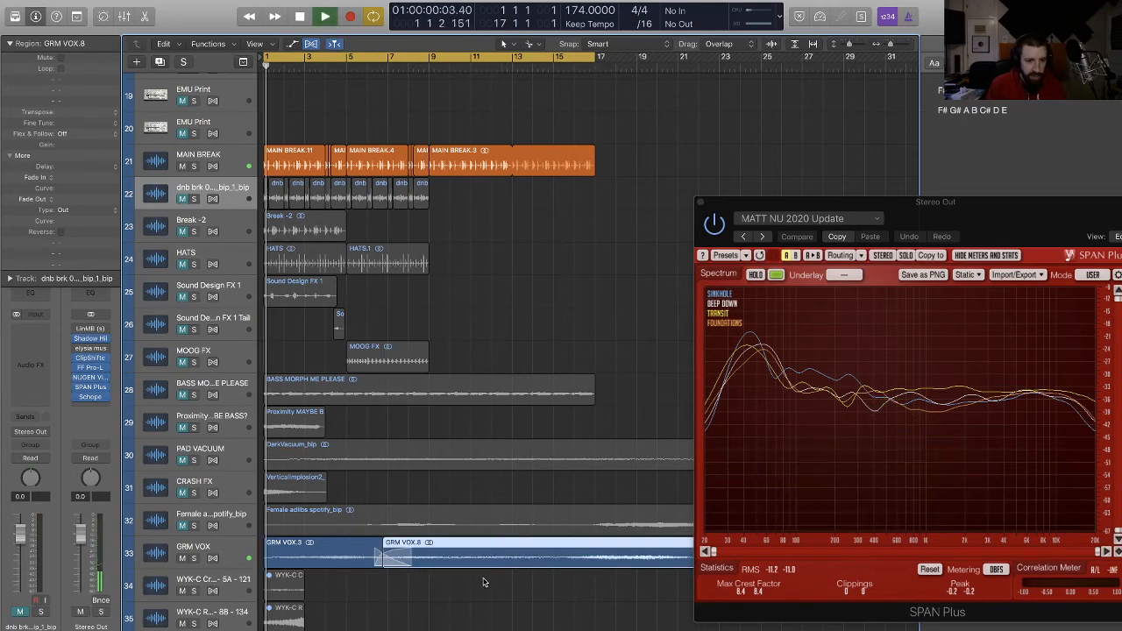
click(490, 585)
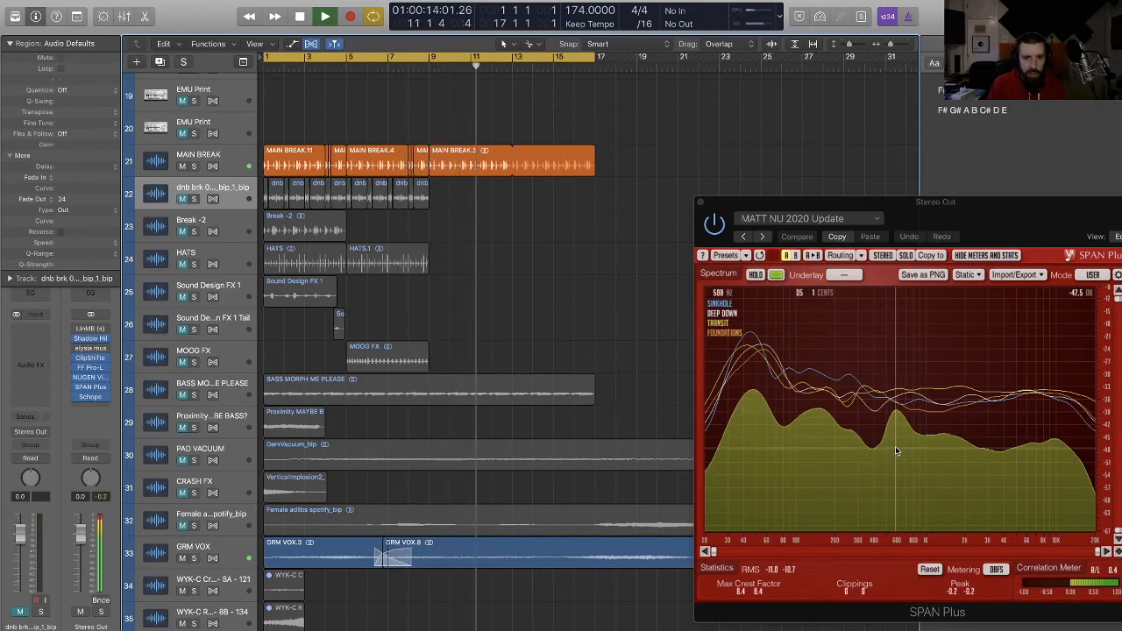
Step: Delete the first GRM VOX region, move the remaining one to bar 1 and play the loop from the start
click(334, 563)
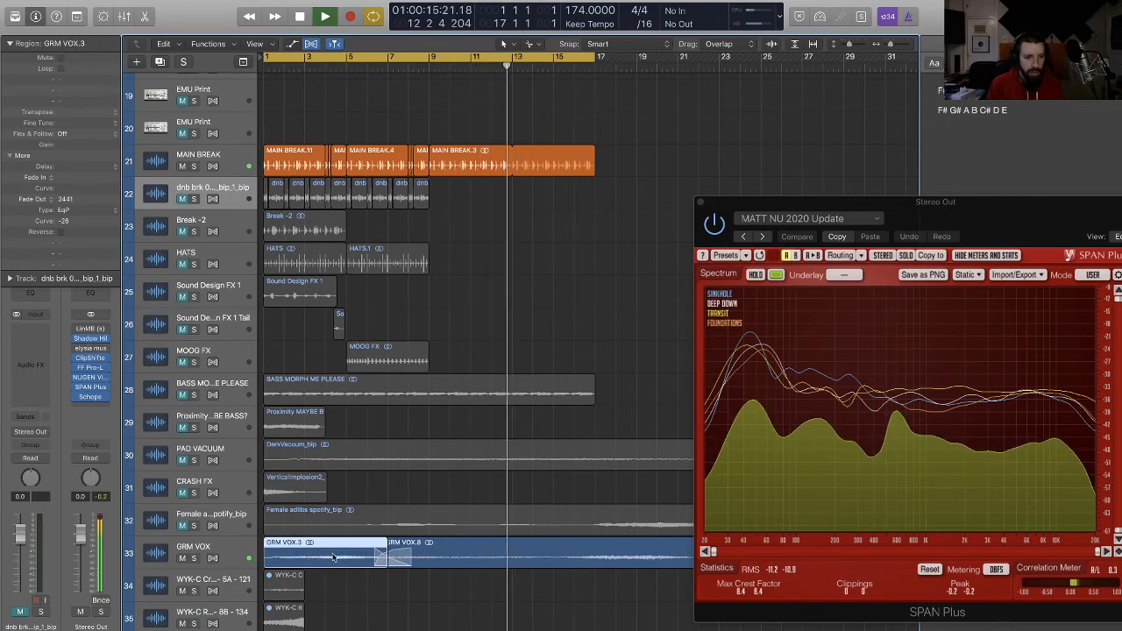
key(Delete)
drag(465, 560, 417, 576)
click(459, 587)
key(space)
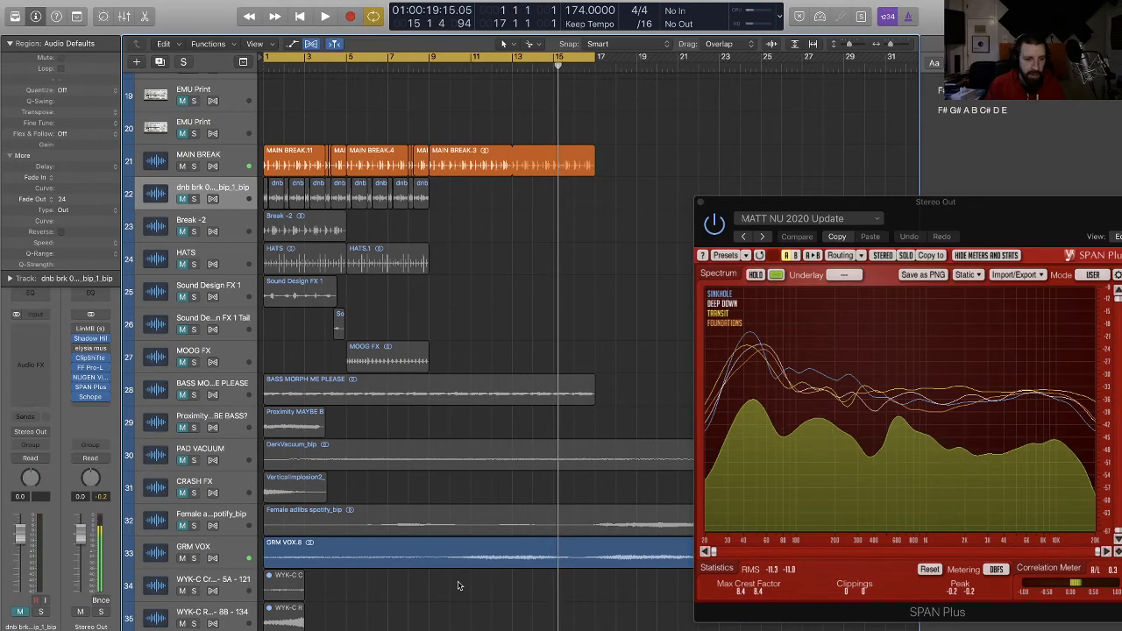
key(Return)
key(space)
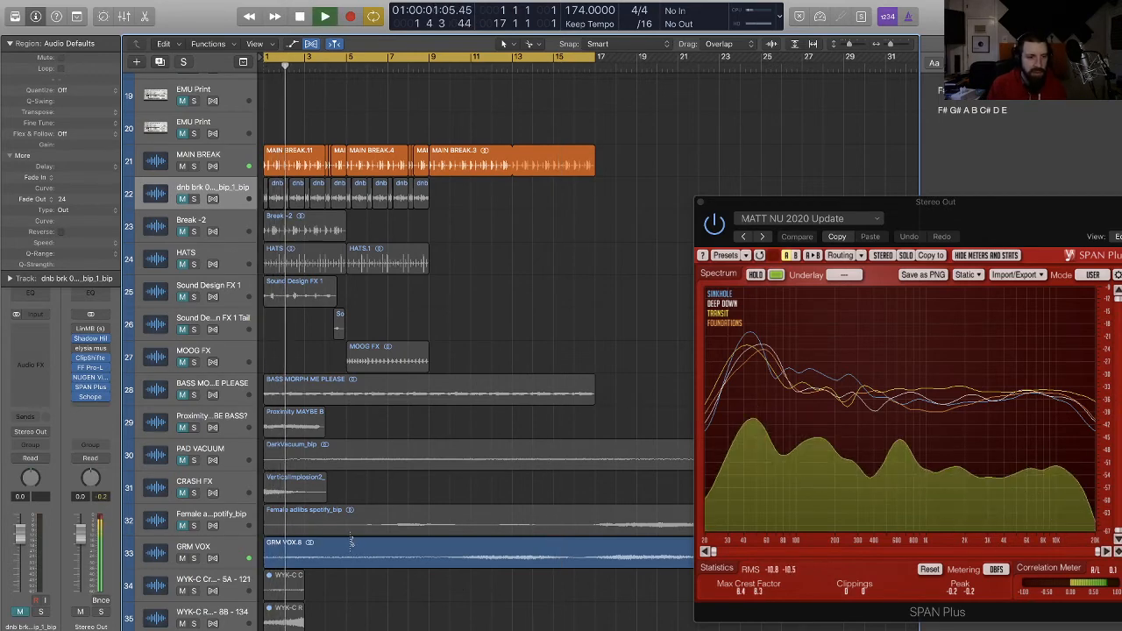
Step: Solo the Proximity MAYBE BASS? track and play it from the start
key(super+Up)
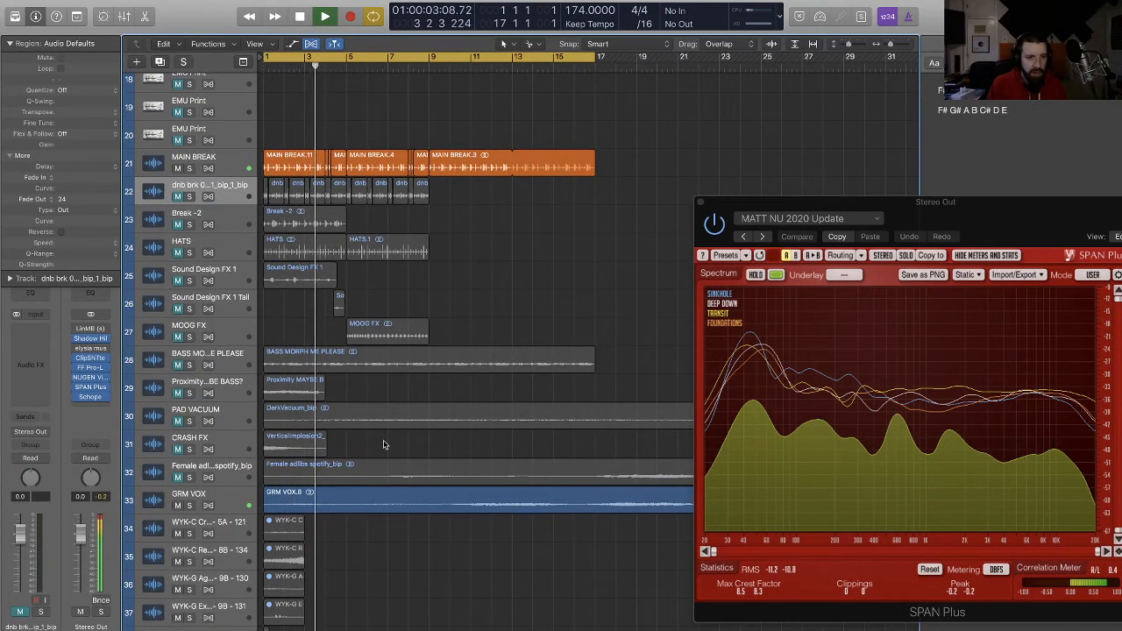
click(229, 382)
key(space)
click(178, 394)
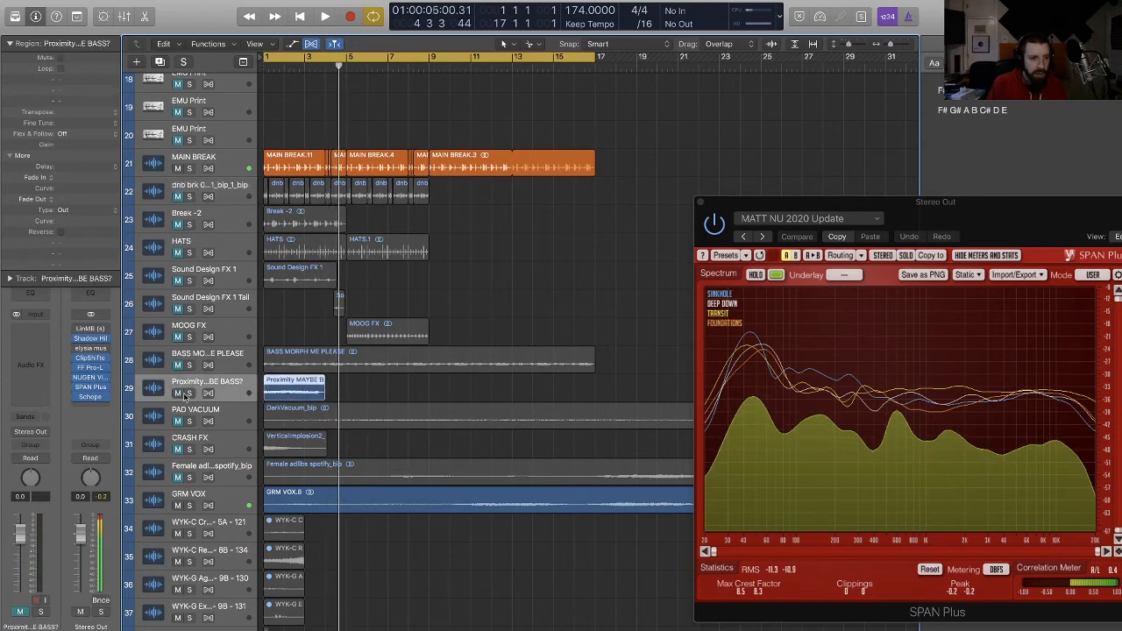
click(190, 393)
key(space)
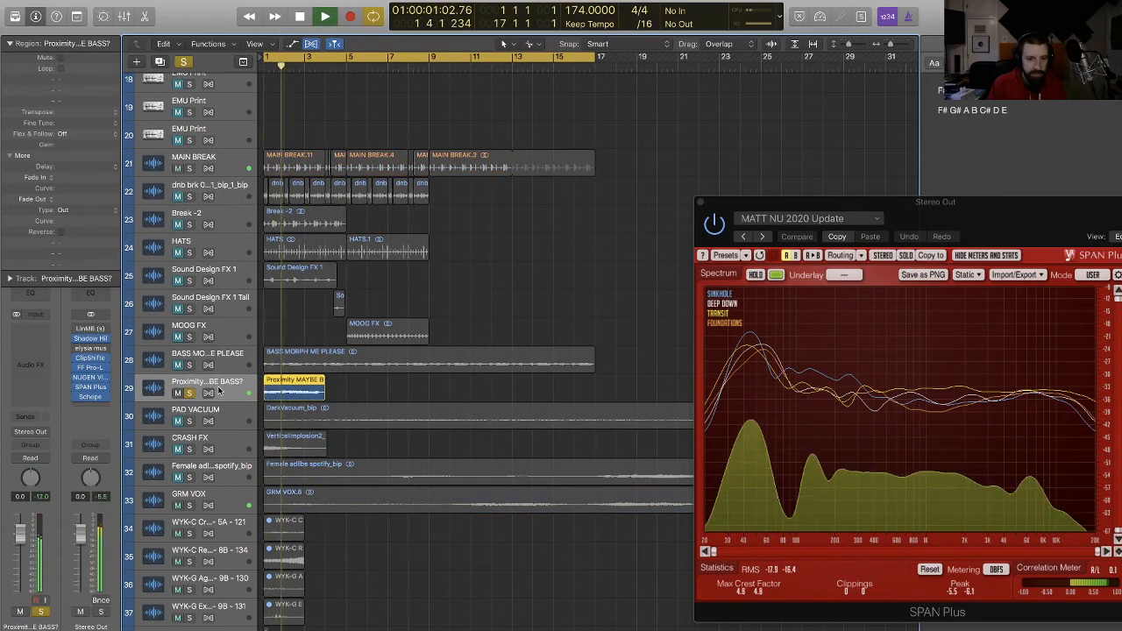
Step: Stop playback and insert a stereo FilterFreak plug-in on the Proximity MAYBE BASS? track
key(space)
click(88, 406)
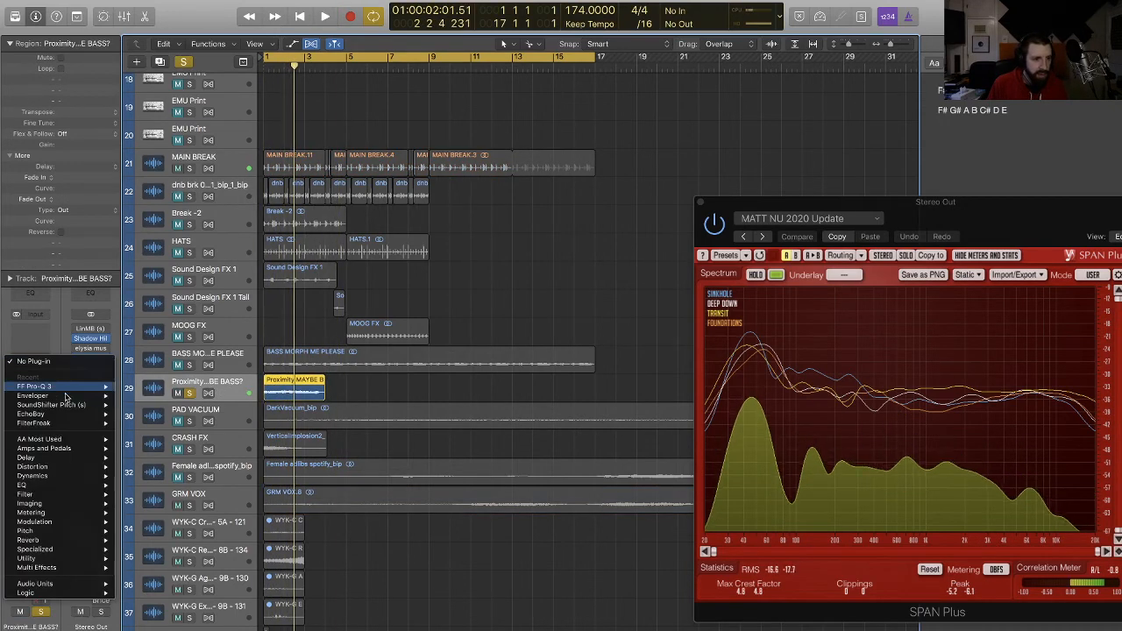
mouse_move(87, 423)
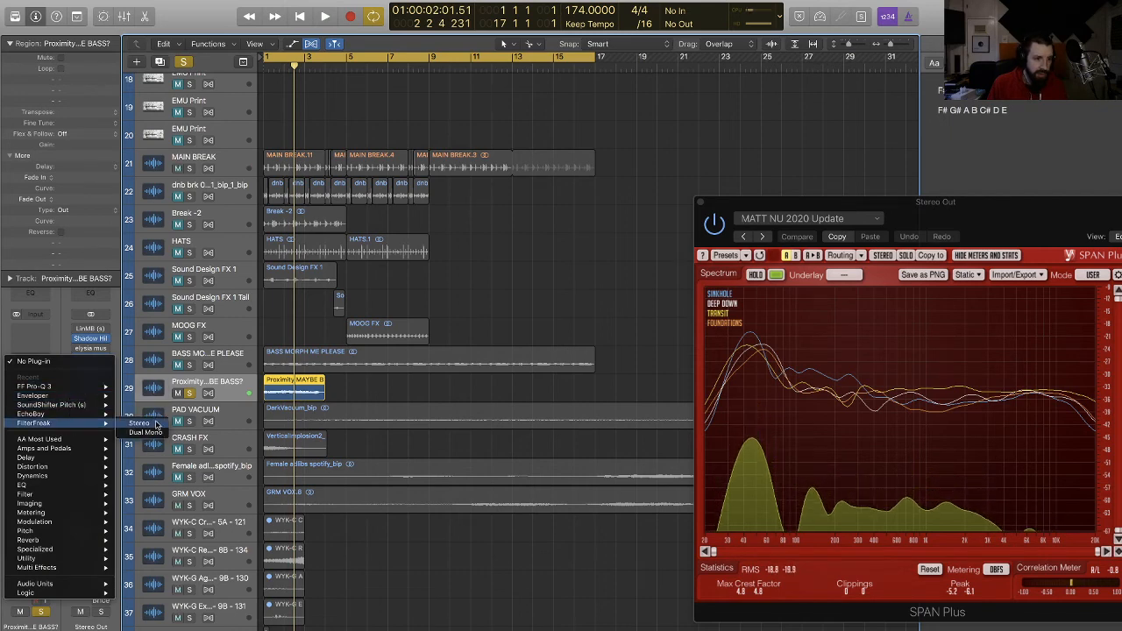
click(157, 424)
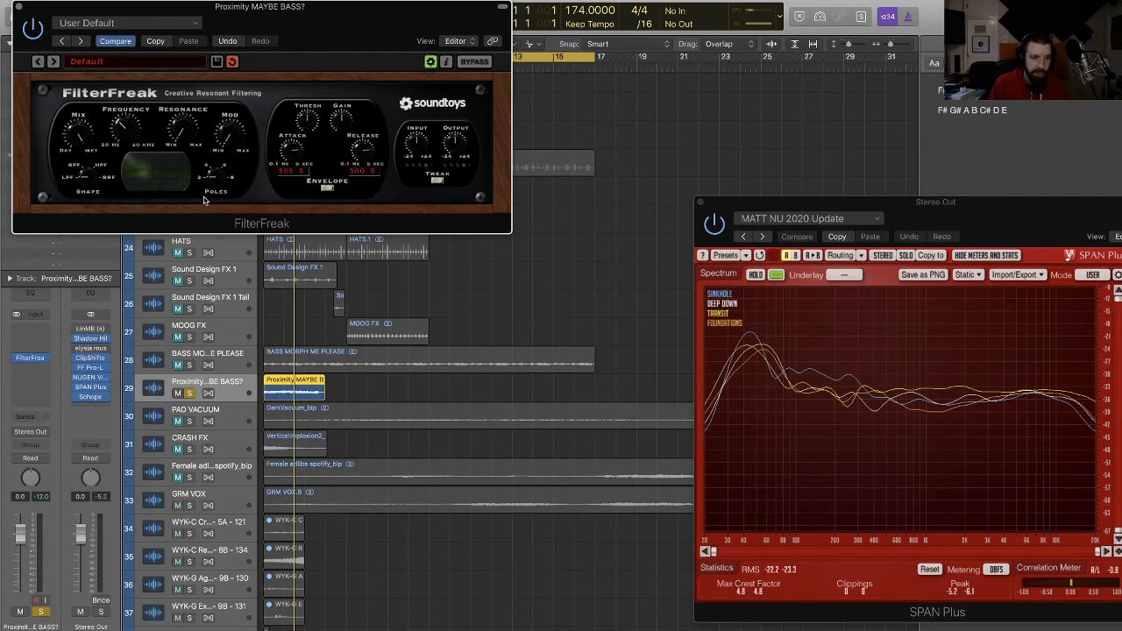
Step: Play the soloed Proximity bass and switch its channel's input format to mono
key(space)
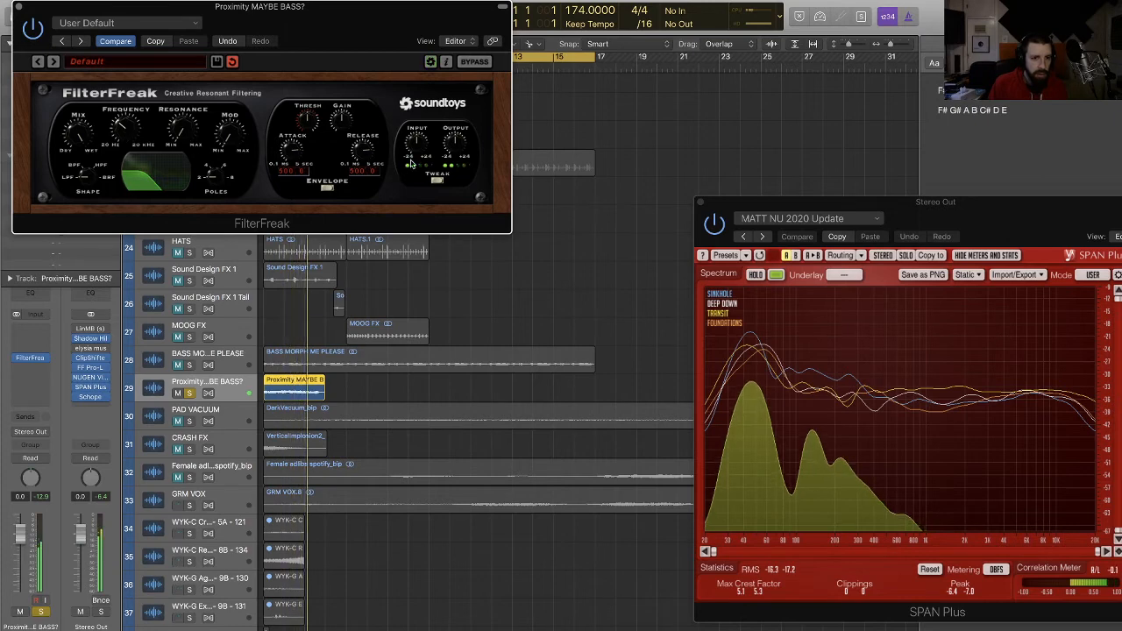
click(19, 316)
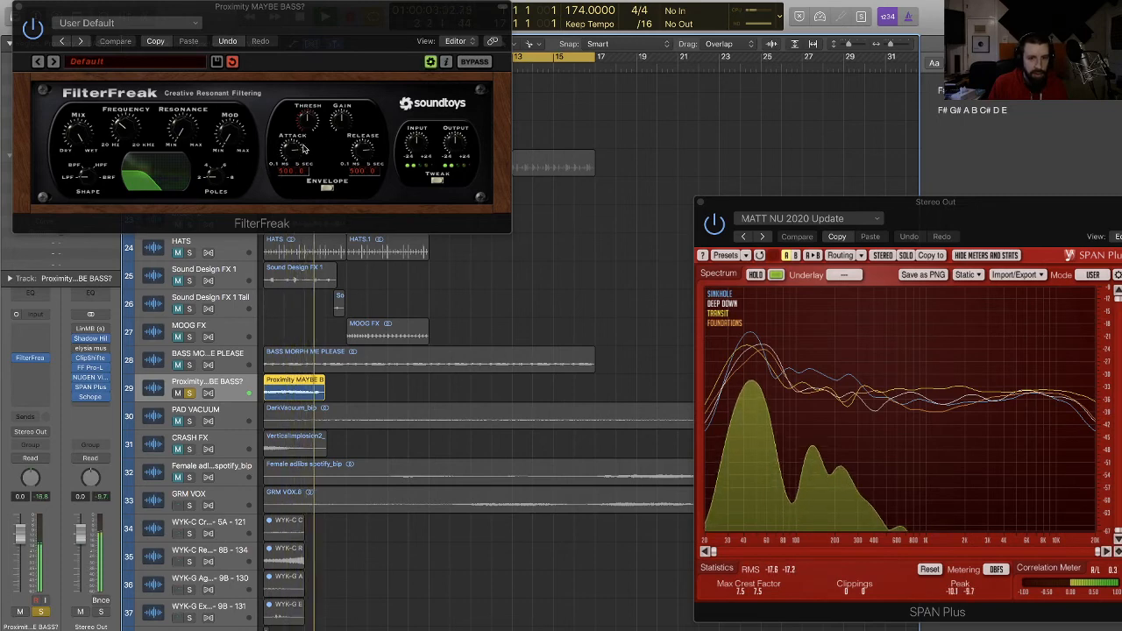
Step: Set FilterFreak's modulation to Rhythm mode with a 1/8 dot rhythm
click(327, 186)
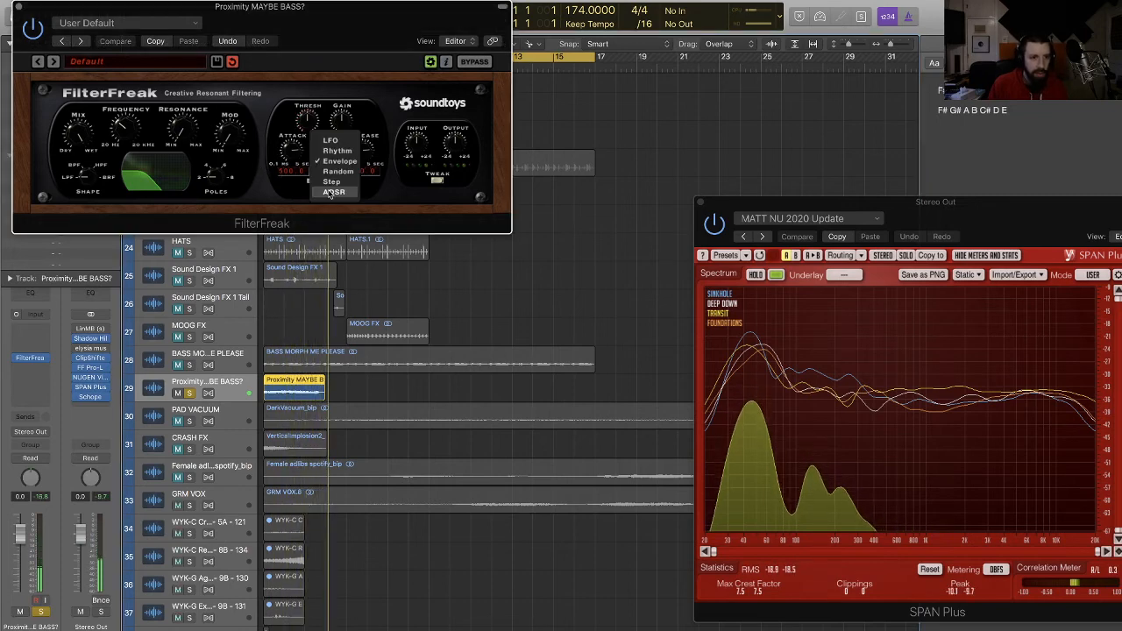
click(344, 144)
click(333, 186)
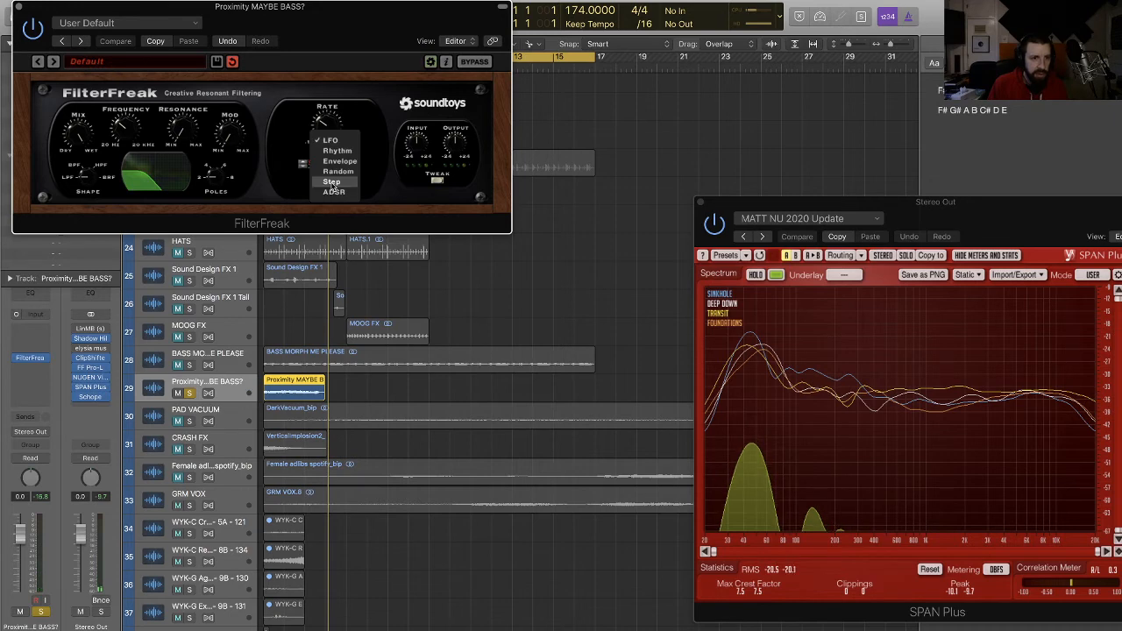
click(342, 152)
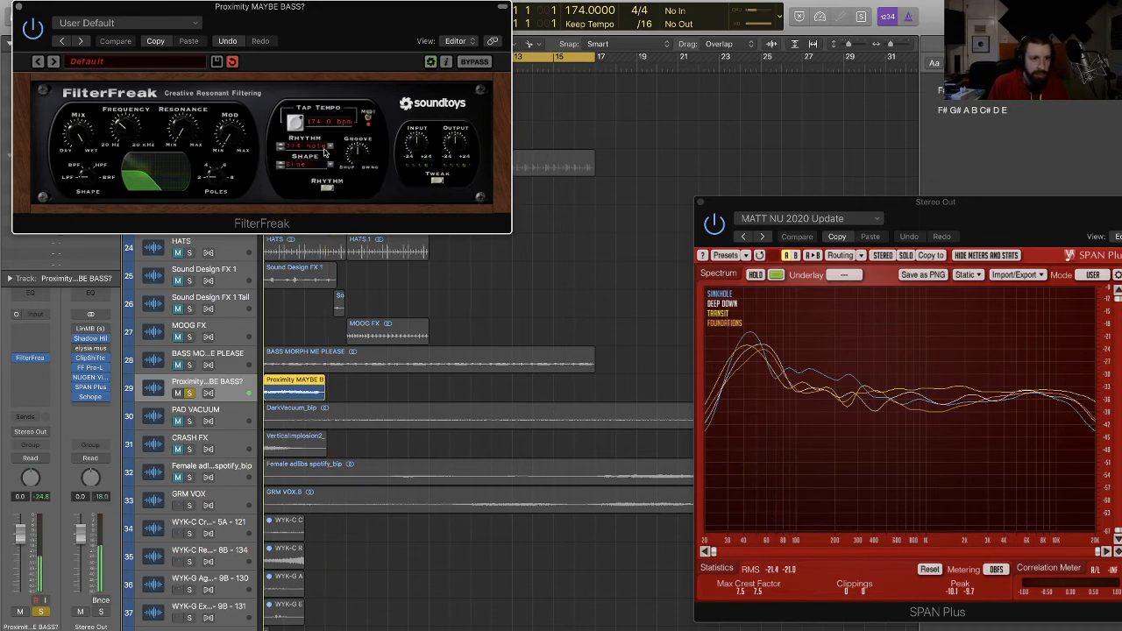
click(326, 151)
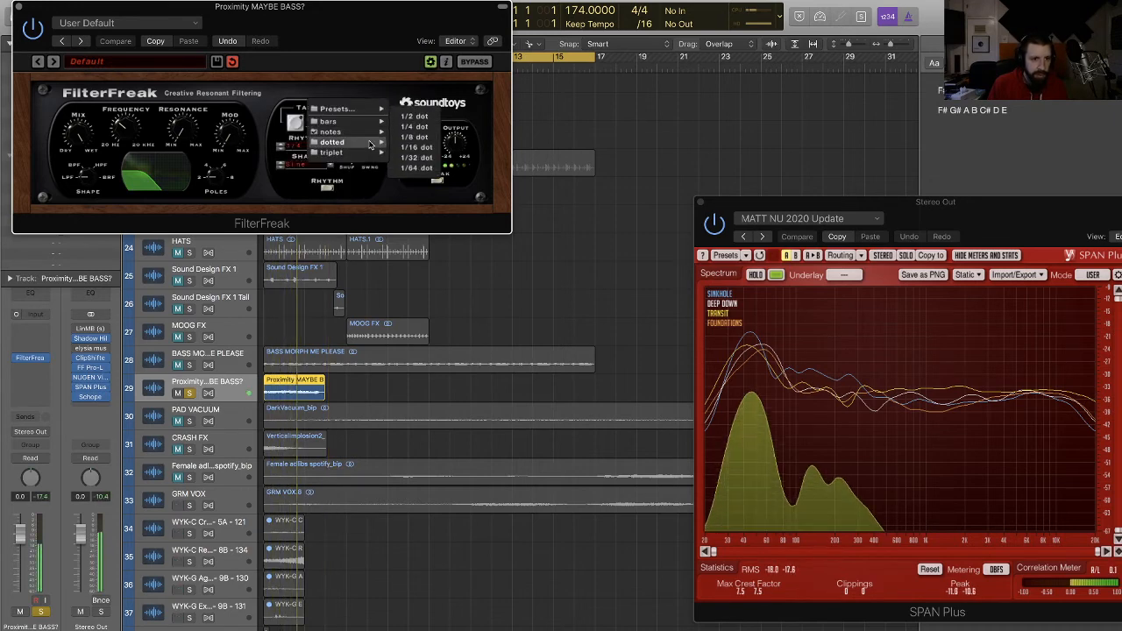
click(417, 137)
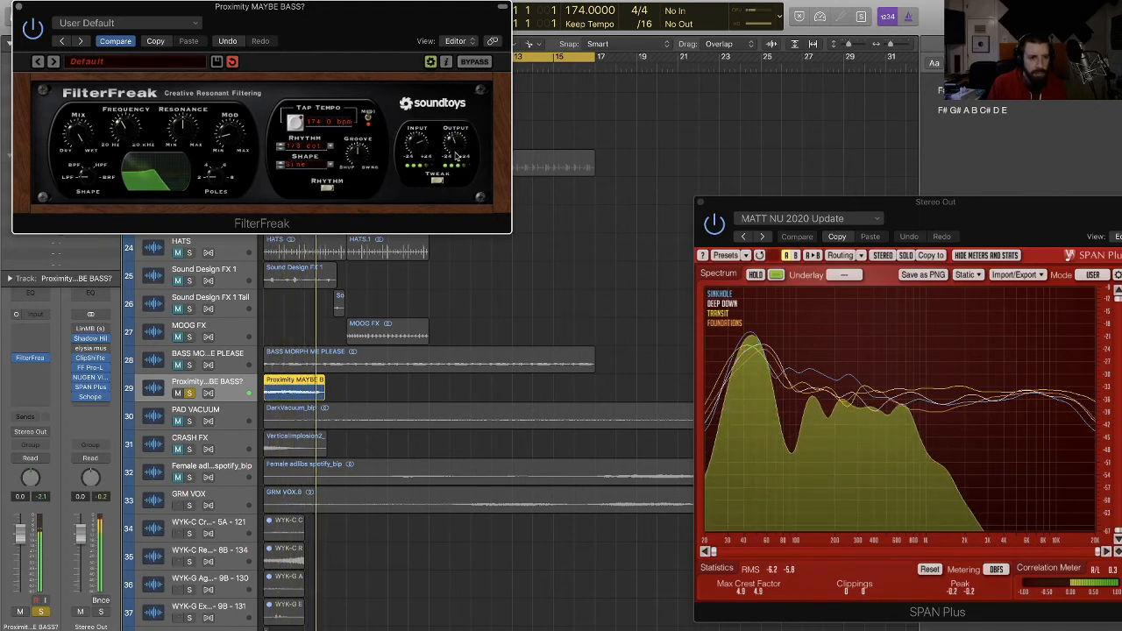
Step: Reveal FilterFreak's Tweak settings and set the modulation shape's mode to Lin while the bass plays
click(436, 182)
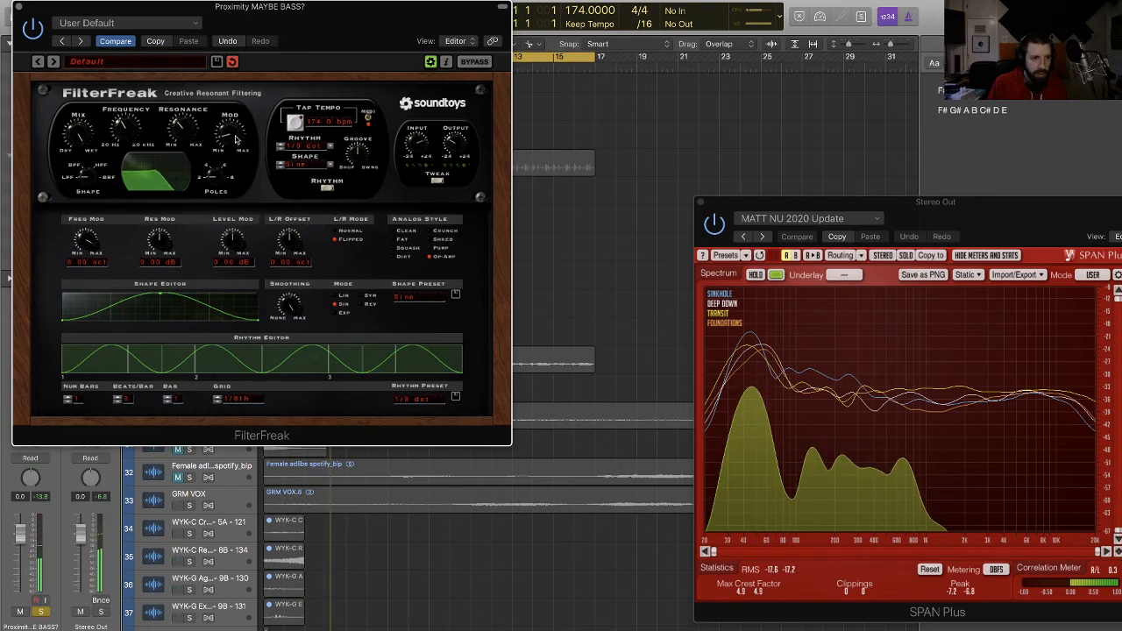
key(space)
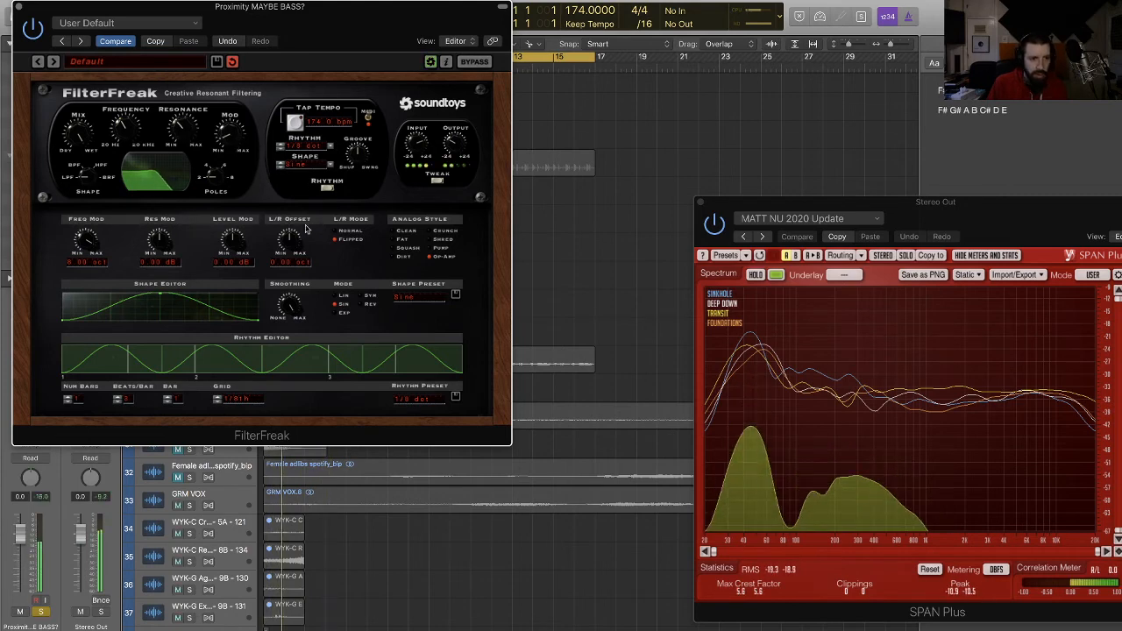
click(336, 296)
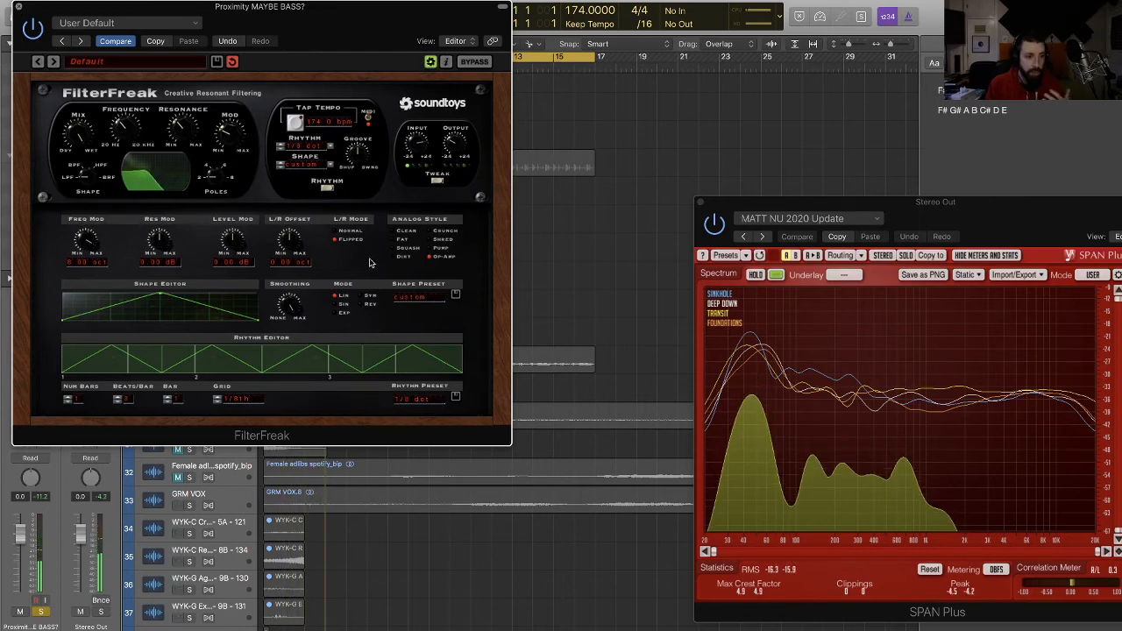
Step: Close FilterFreak, unsolo the Proximity bass track and play it with the full loop
key(super+w)
click(189, 393)
key(space)
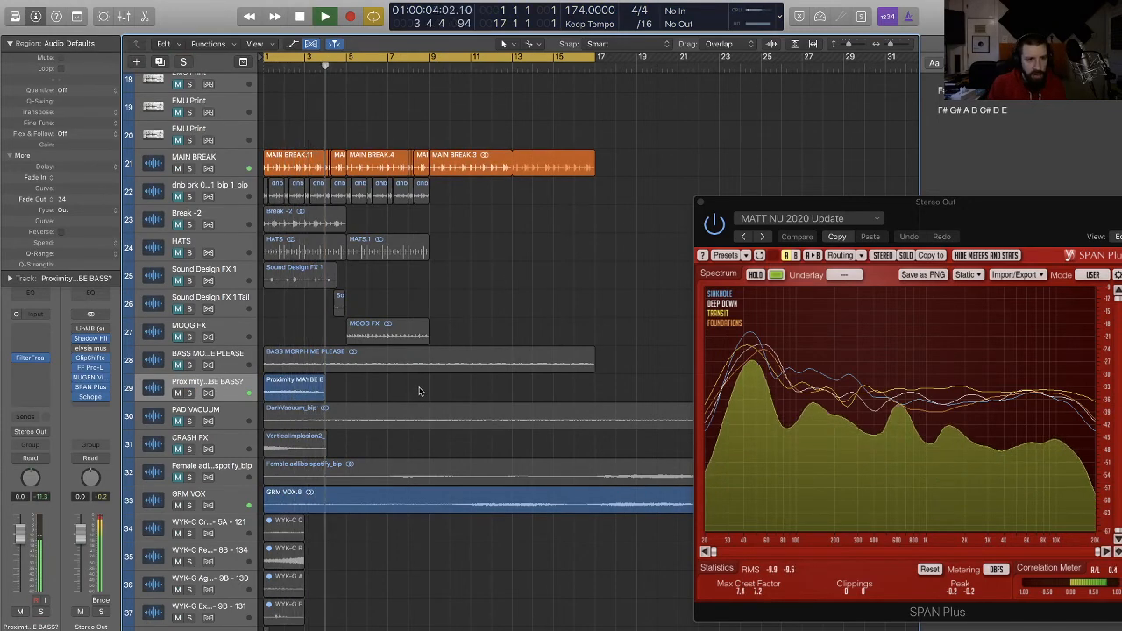
Step: Copy the Proximity bass region to bars 5, 9 and 13, and shift all four regions about one beat later
drag(298, 392, 459, 396)
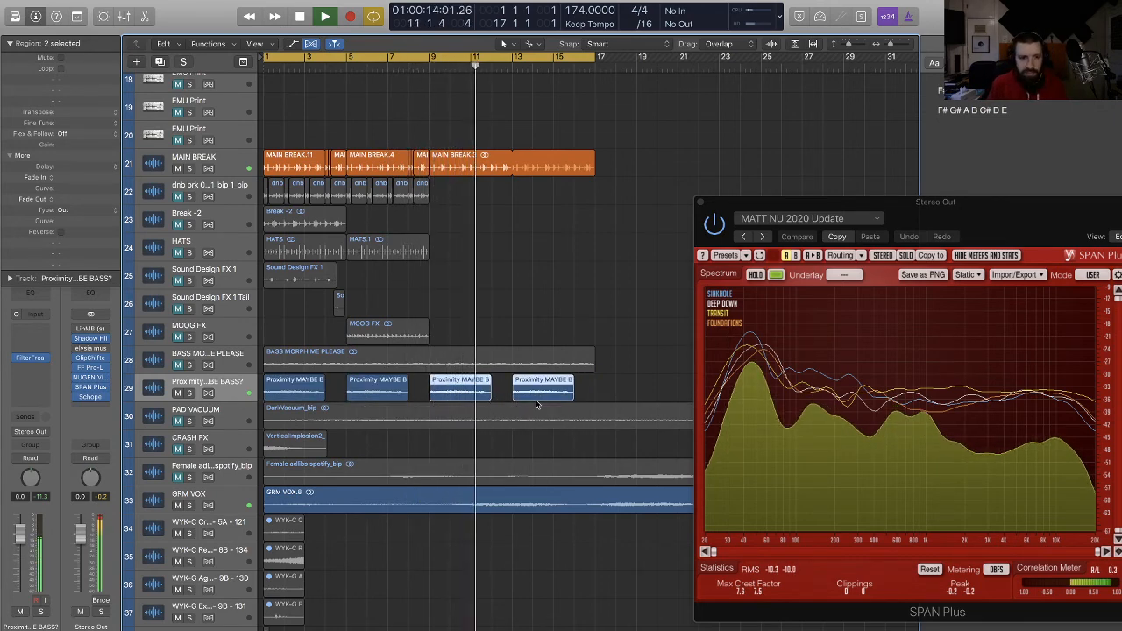
drag(609, 382, 294, 390)
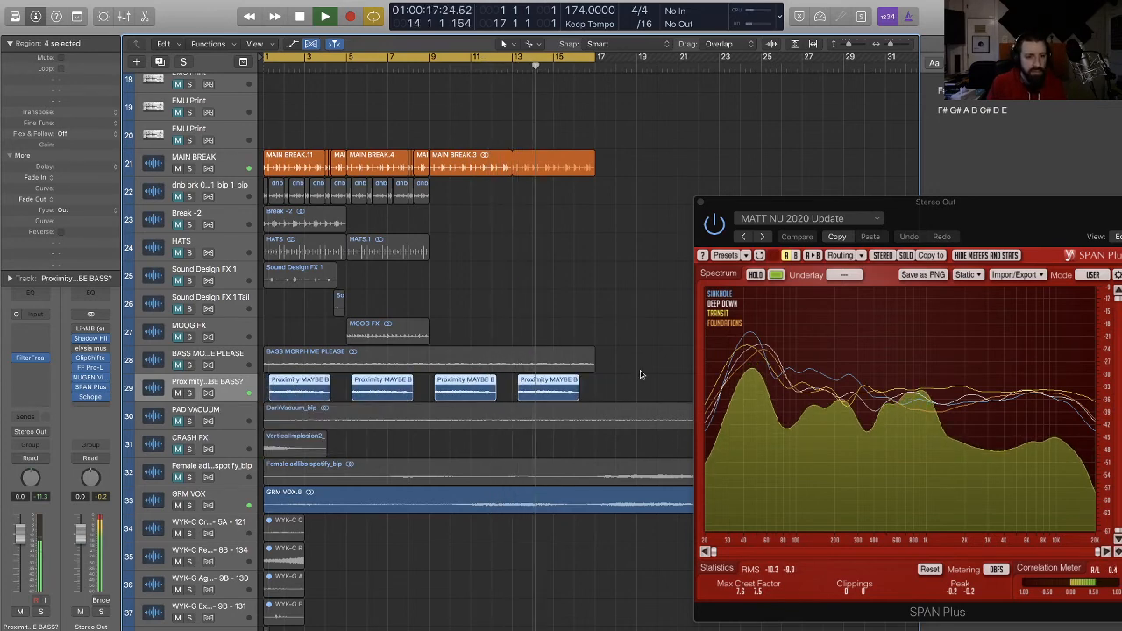
Step: Set a fade-in of 5 on all four Proximity bass regions and deselect them
drag(652, 380, 290, 391)
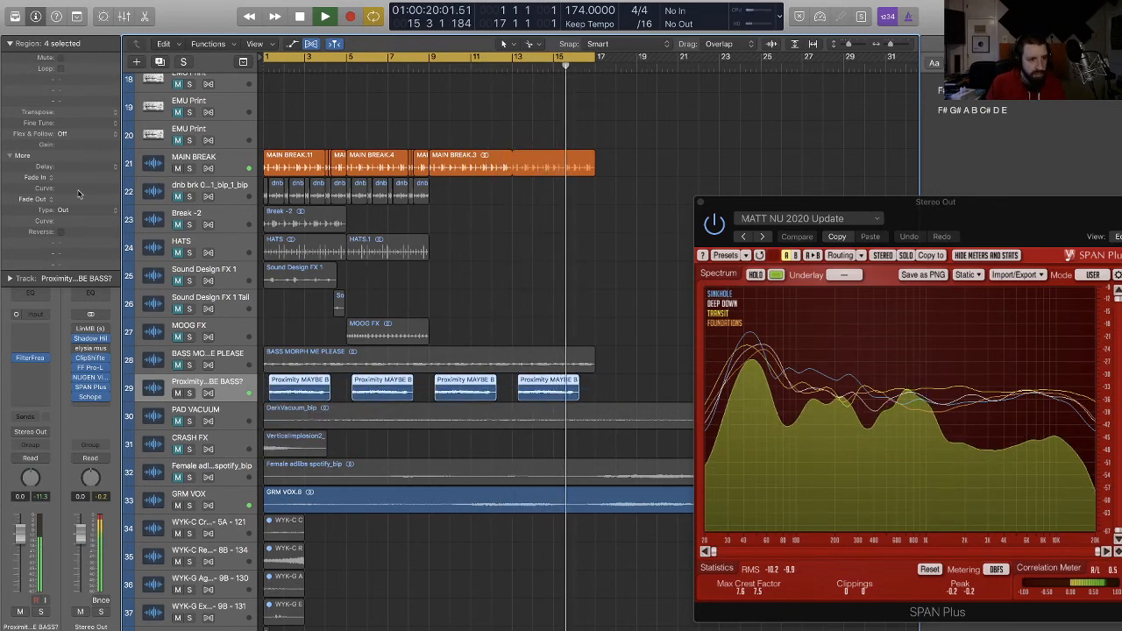
click(640, 333)
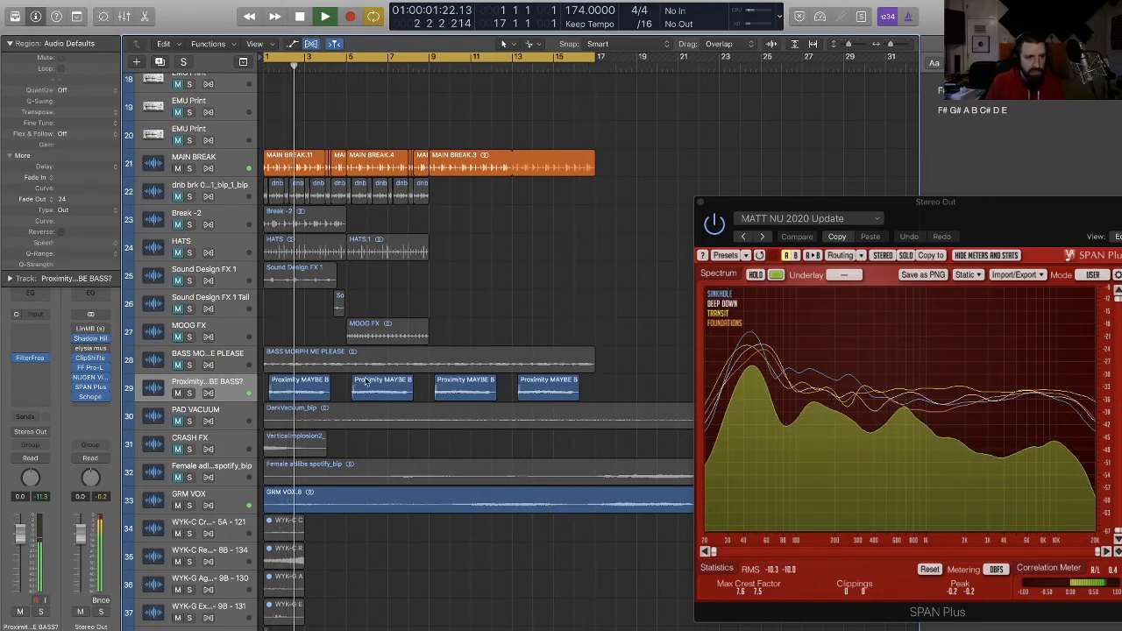
Step: Move the Proximity bass track up to directly below the MAIN BREAK track
drag(232, 386, 242, 261)
drag(234, 195, 238, 190)
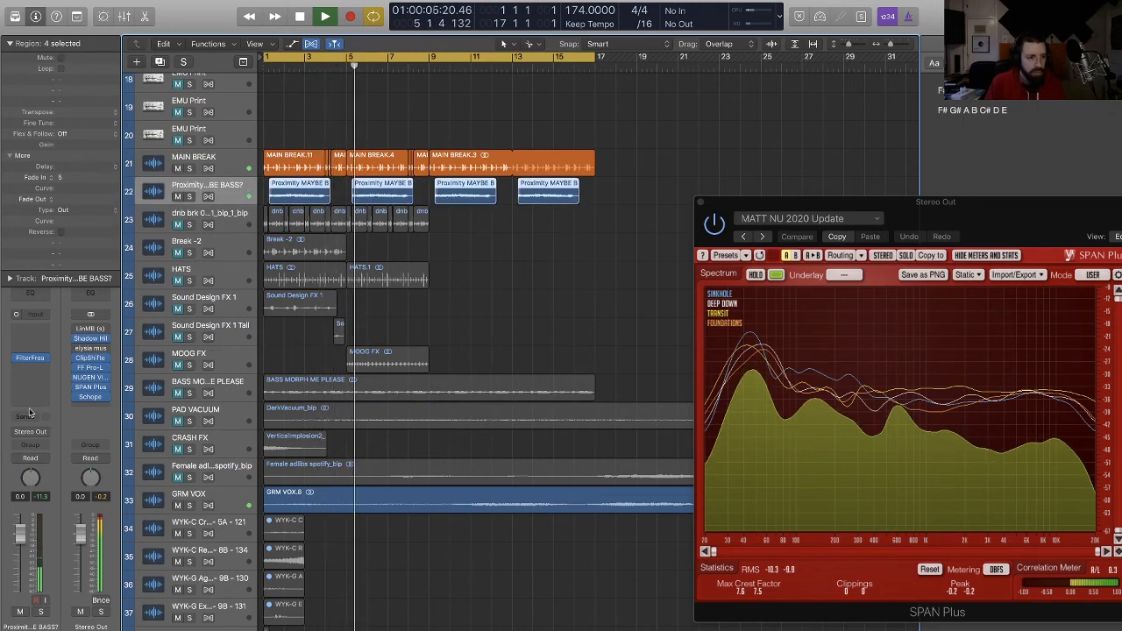
Step: Insert ClipShifter after FilterFreak on the Proximity bass track and lower its initial threshold to -21.72 dB
click(43, 382)
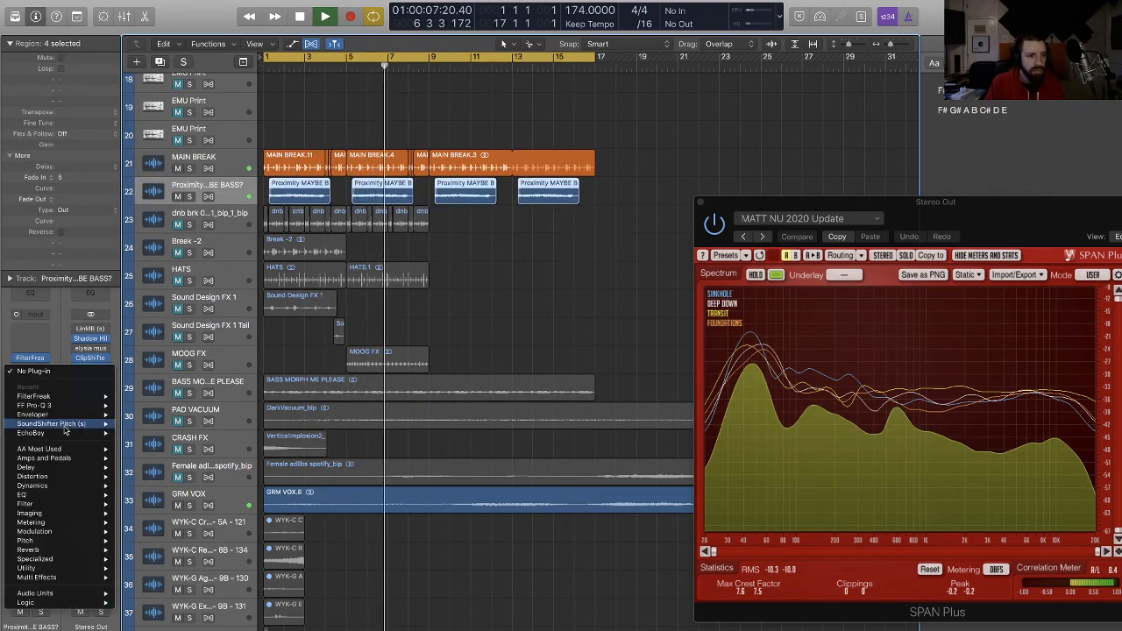
mouse_move(52, 449)
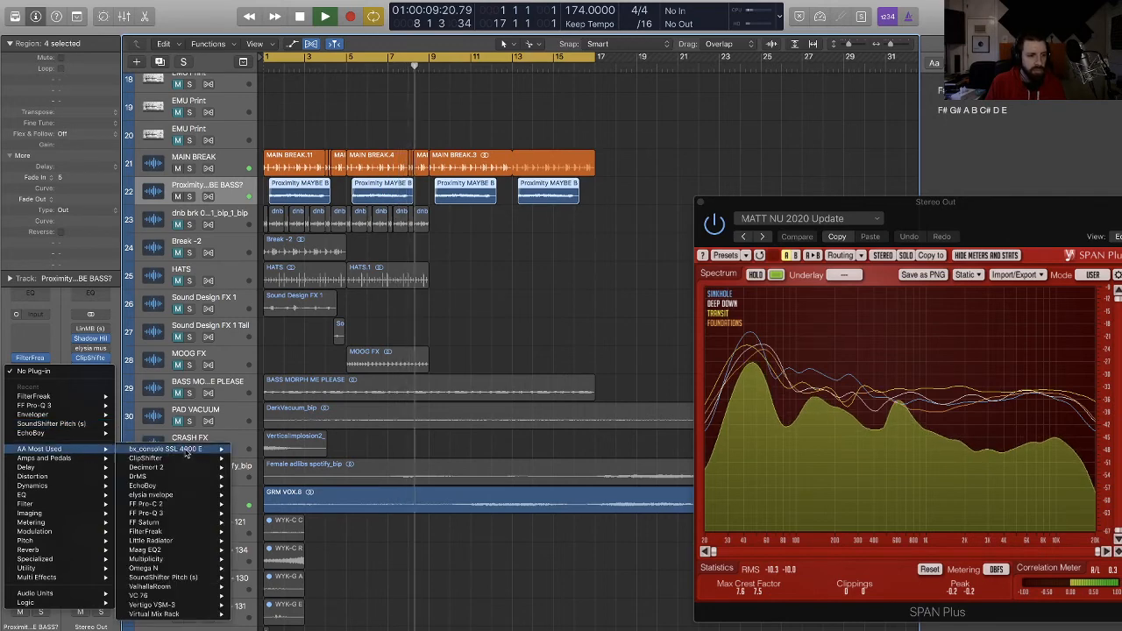
mouse_move(211, 458)
click(253, 459)
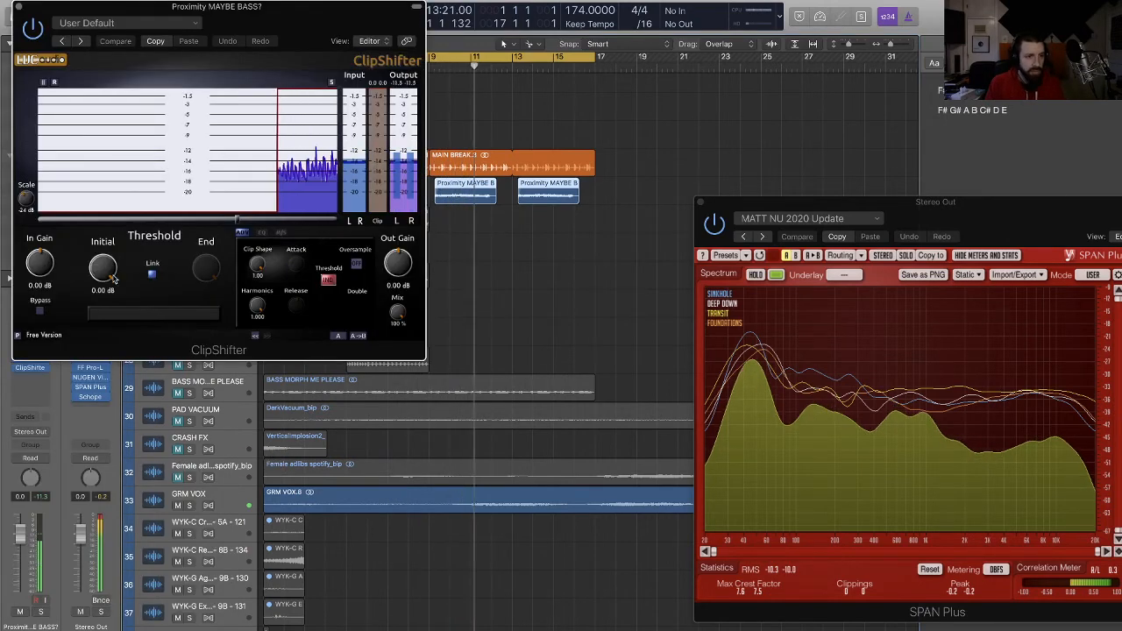
drag(103, 270, 102, 467)
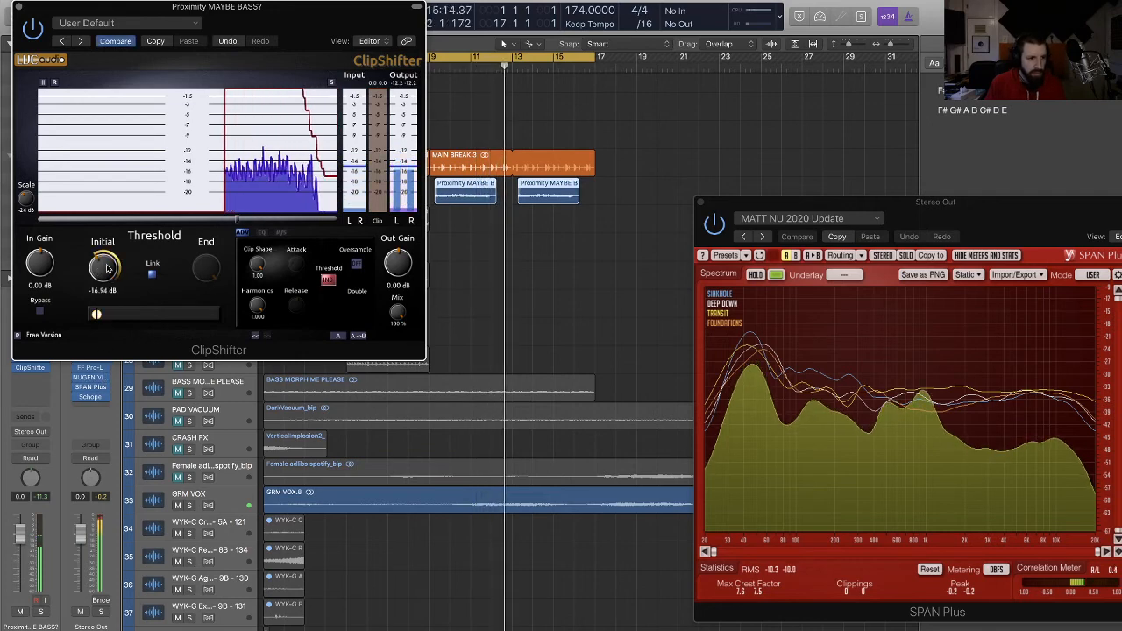
drag(107, 273, 107, 298)
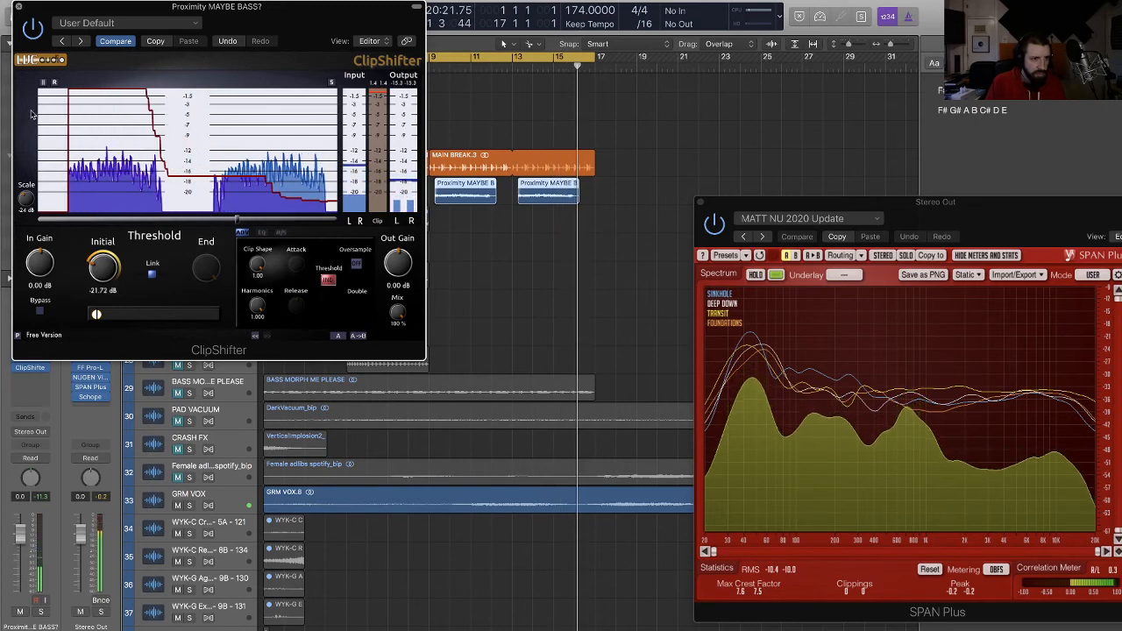
Step: Close ClipShifter and remove it from the Proximity bass track
key(super+w)
click(45, 369)
click(79, 395)
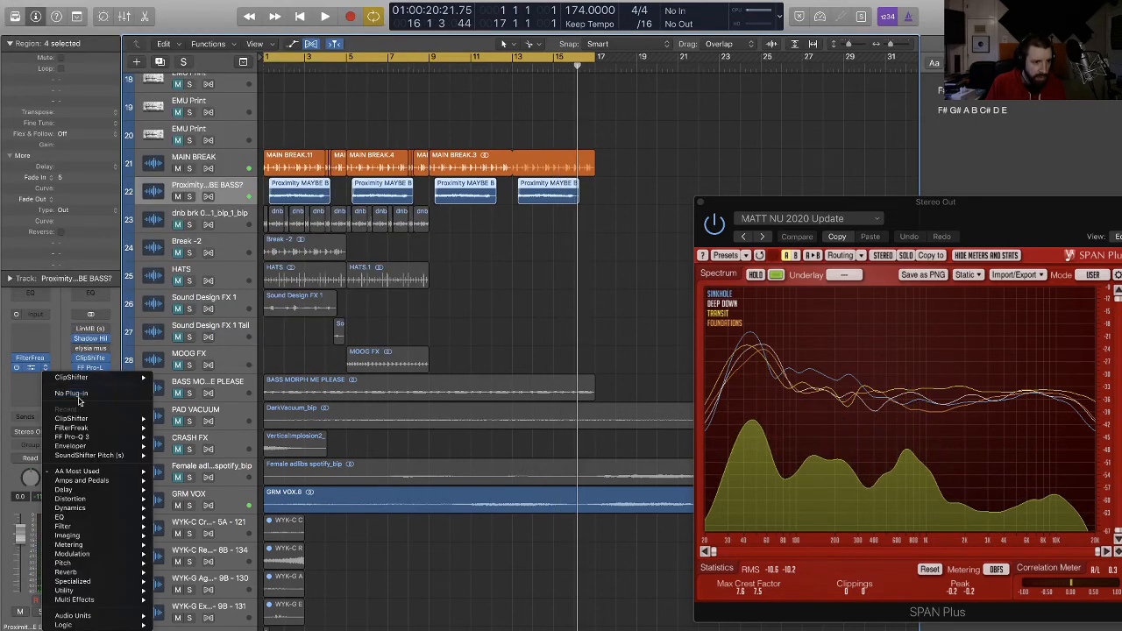
Step: Insert the stereo HoRNet Corrosion plug-in after FilterFreak on the Proximity bass track
click(32, 369)
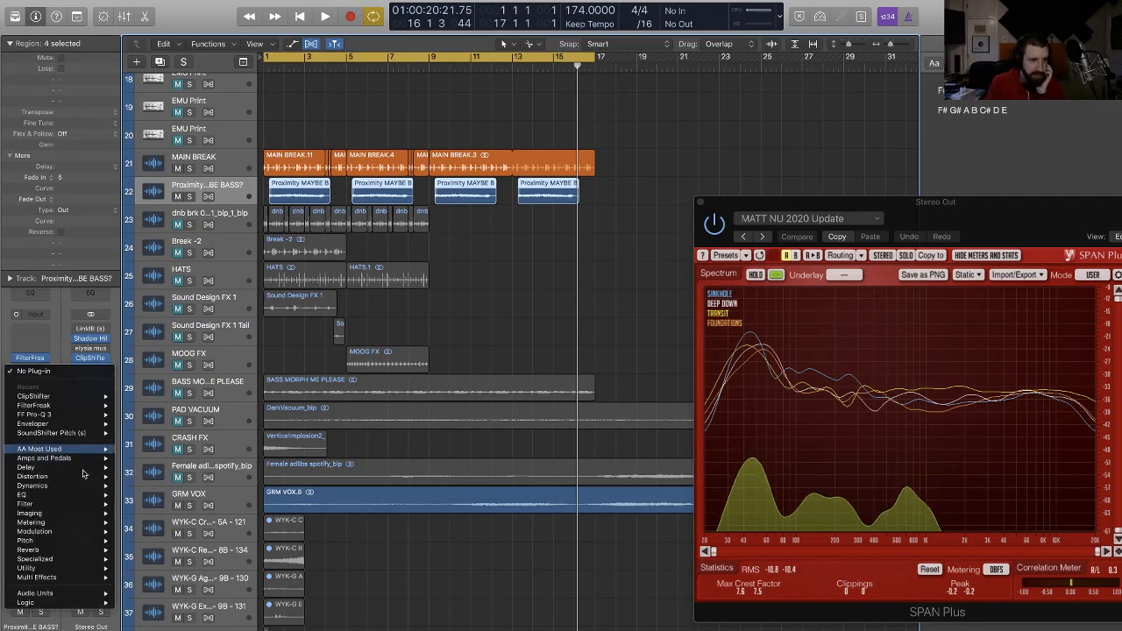
mouse_move(107, 595)
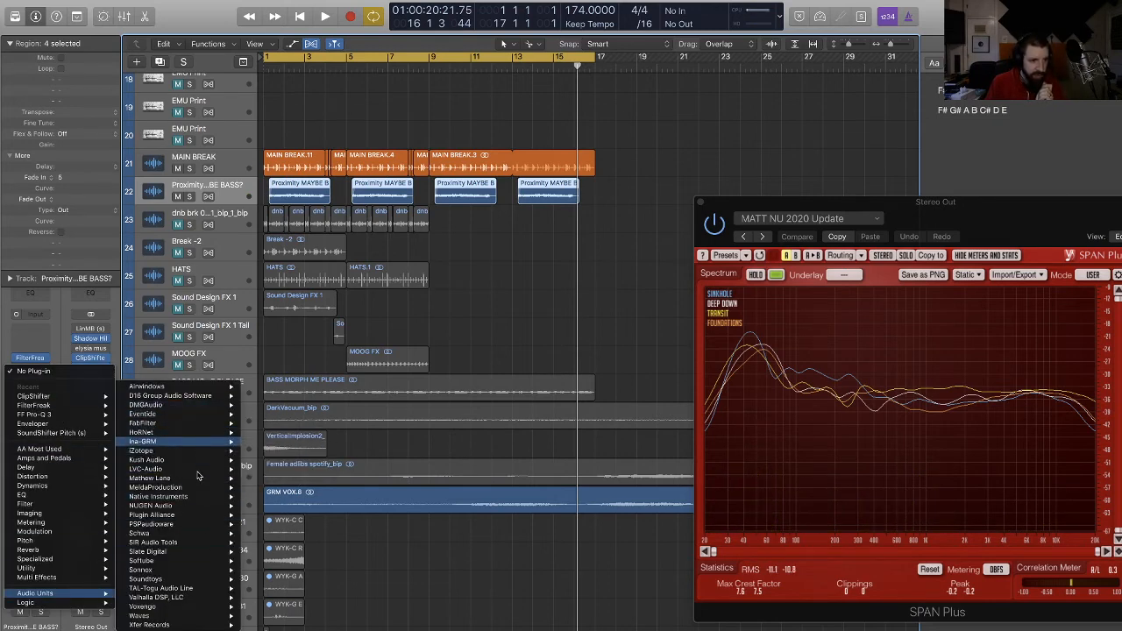
mouse_move(193, 433)
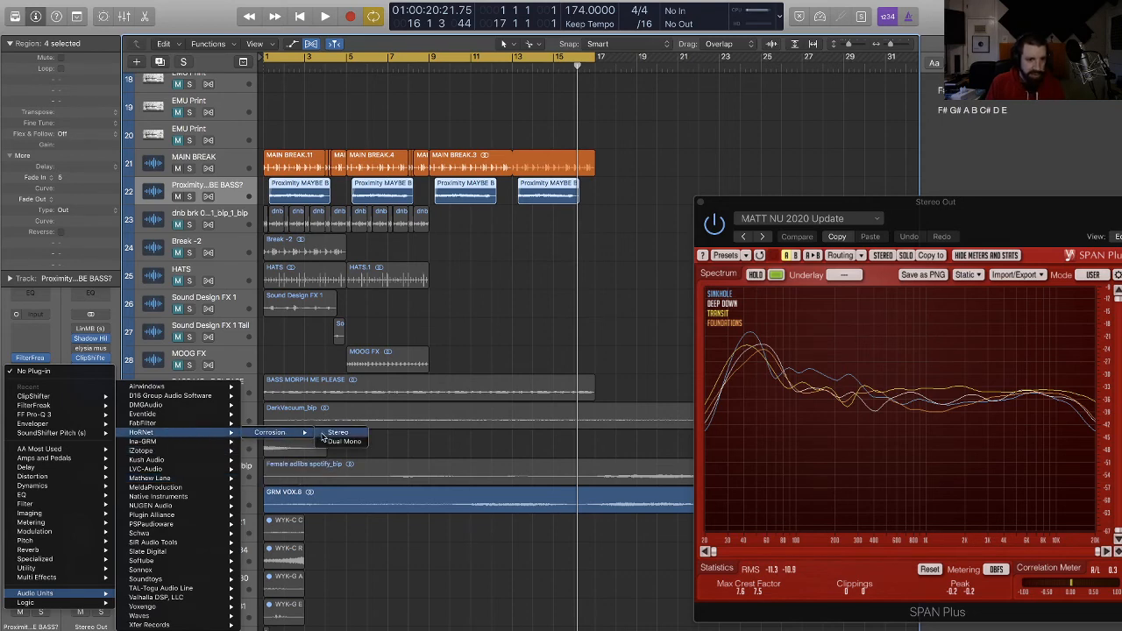
click(337, 433)
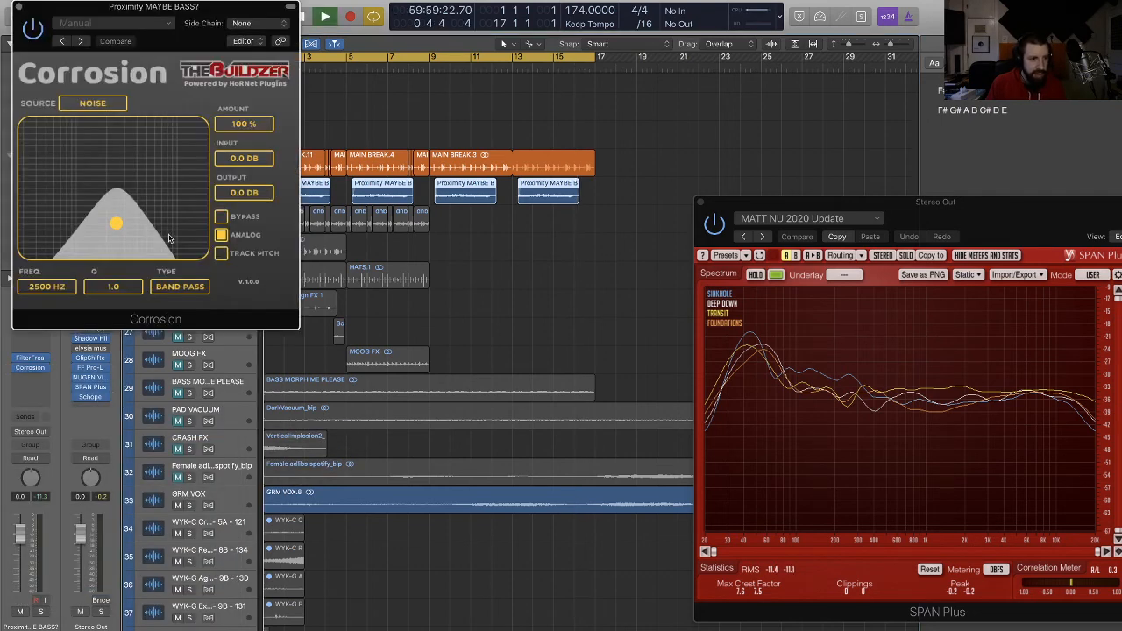
Step: Set Corrosion's source to Stereo Noise and its band-pass frequency to 4379 Hz during playback, and close the plug-in
key(space)
drag(136, 222, 147, 224)
click(99, 109)
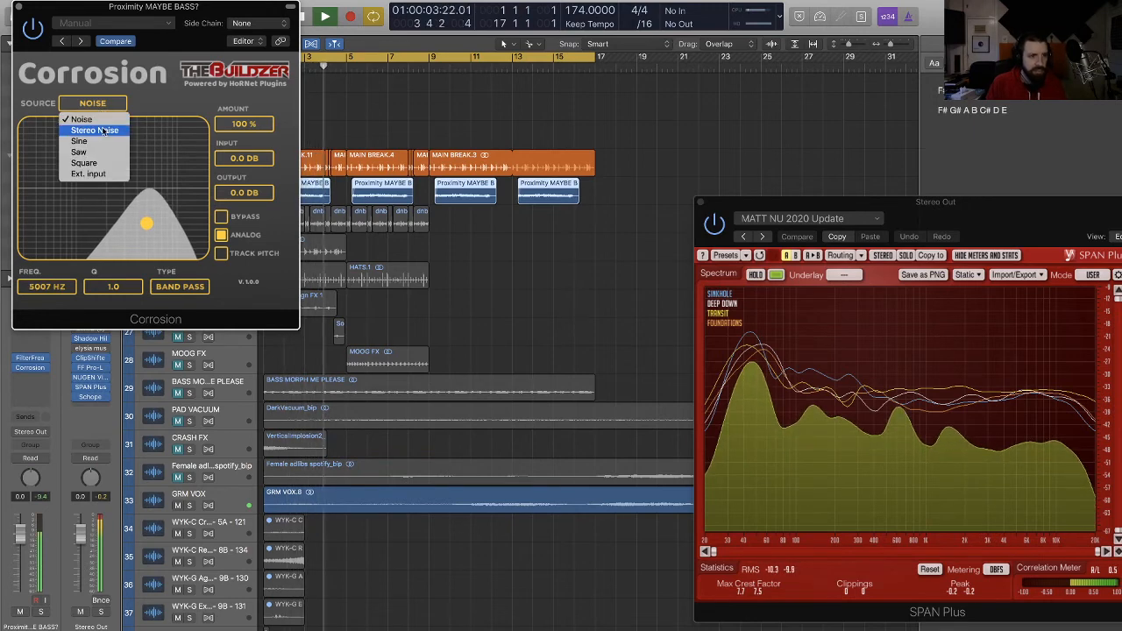
click(93, 126)
drag(157, 23, 287, 59)
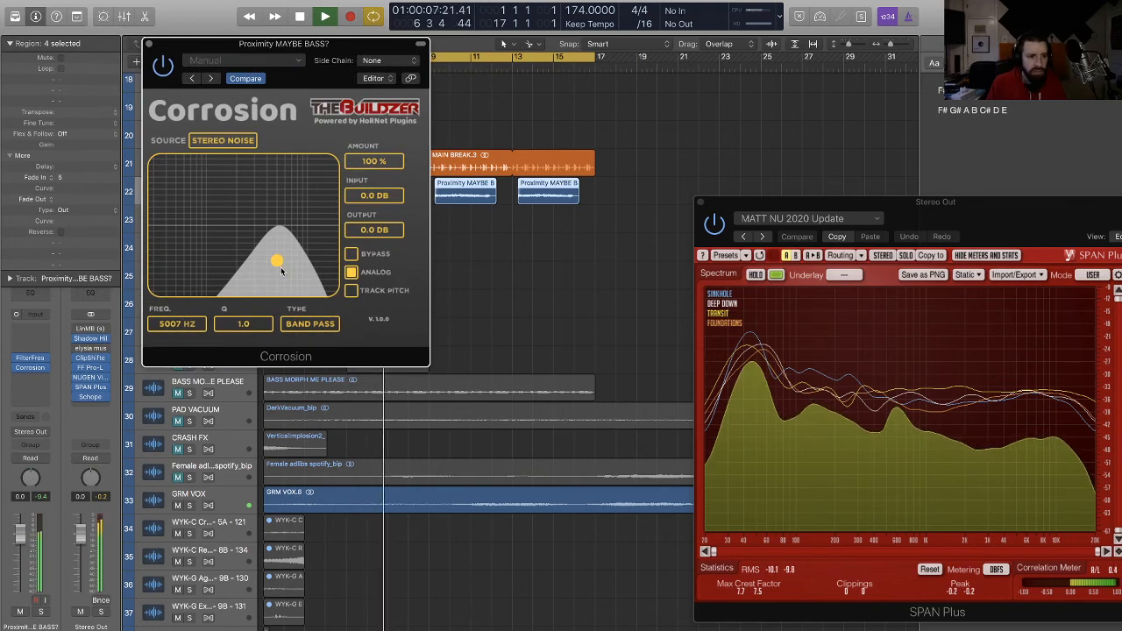
mouse_move(282, 272)
mouse_down()
mouse_move(291, 277)
mouse_move(271, 260)
mouse_up()
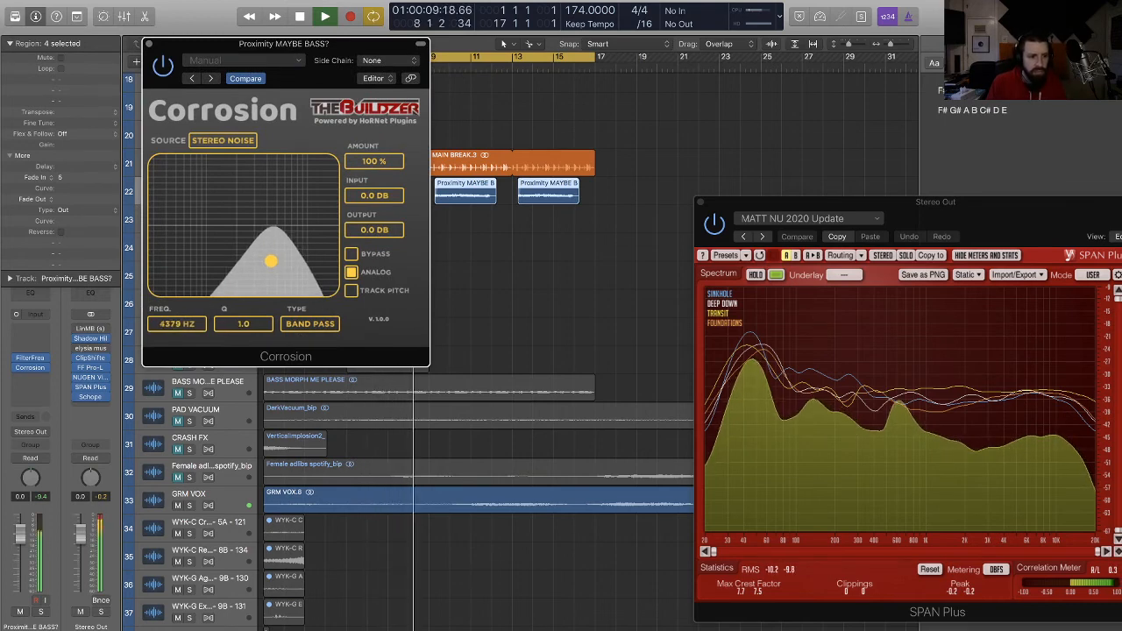
key(super+w)
Step: Copy the FilterFreak plug-in with its settings into the slot after Corrosion on the Proximity bass track
click(37, 380)
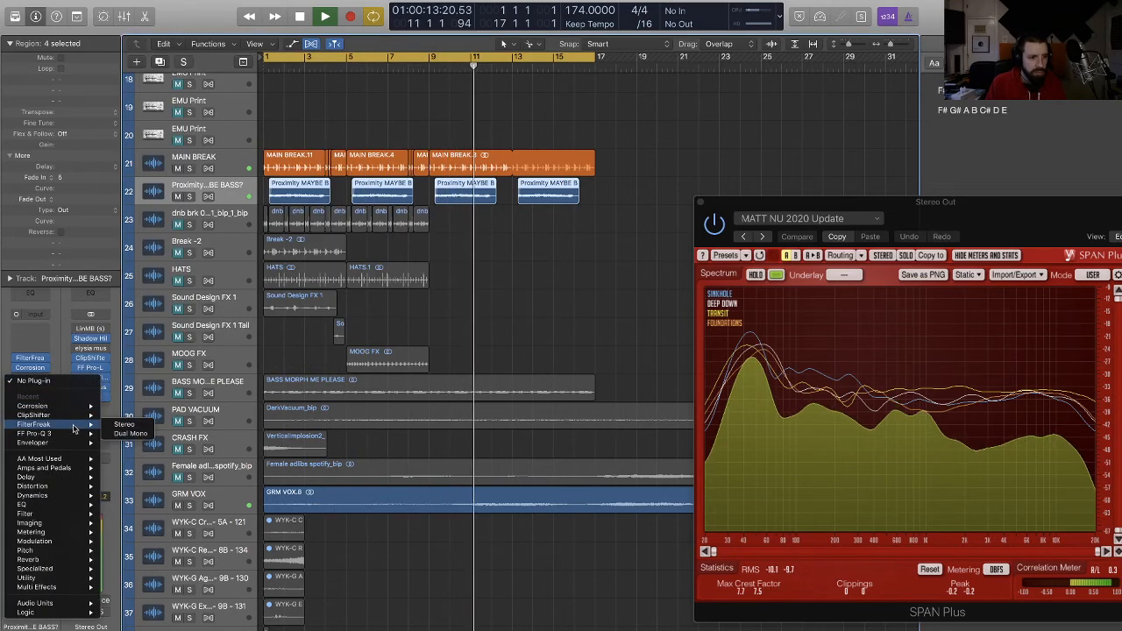
click(33, 364)
drag(32, 363, 31, 381)
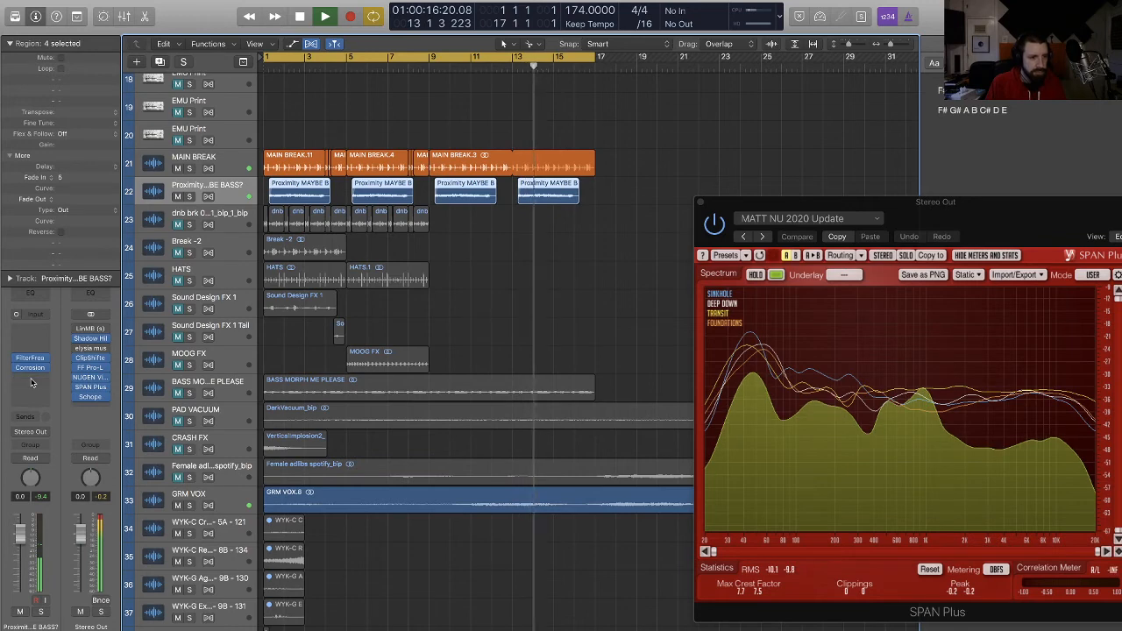
Step: Open the copied FilterFreak after Corrosion and adjust its filter settings against the playing loop
click(33, 379)
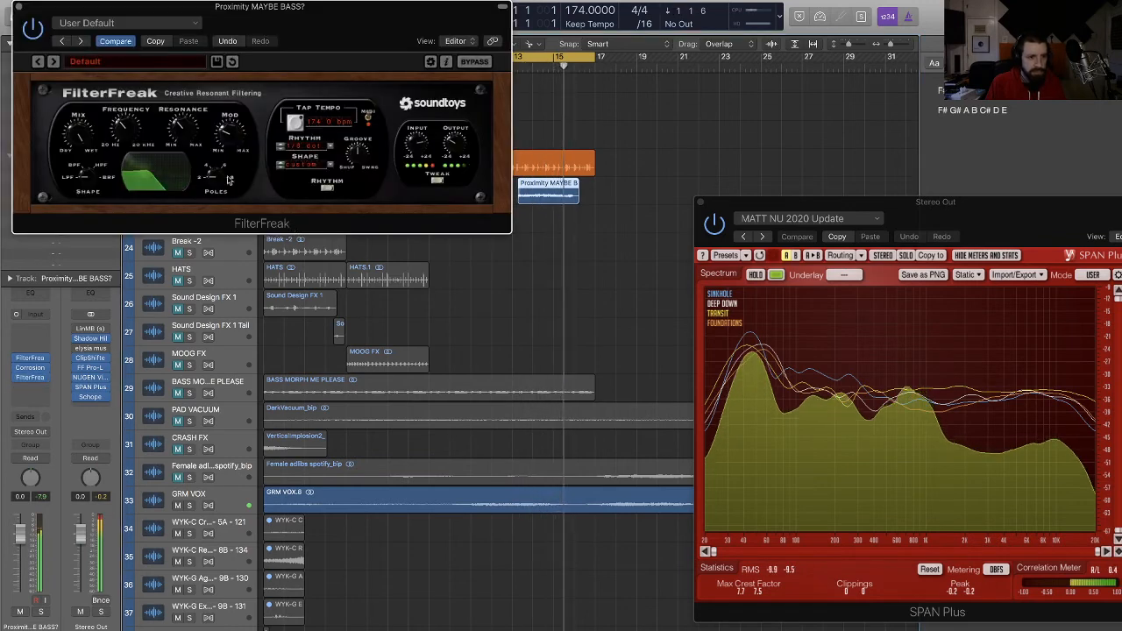
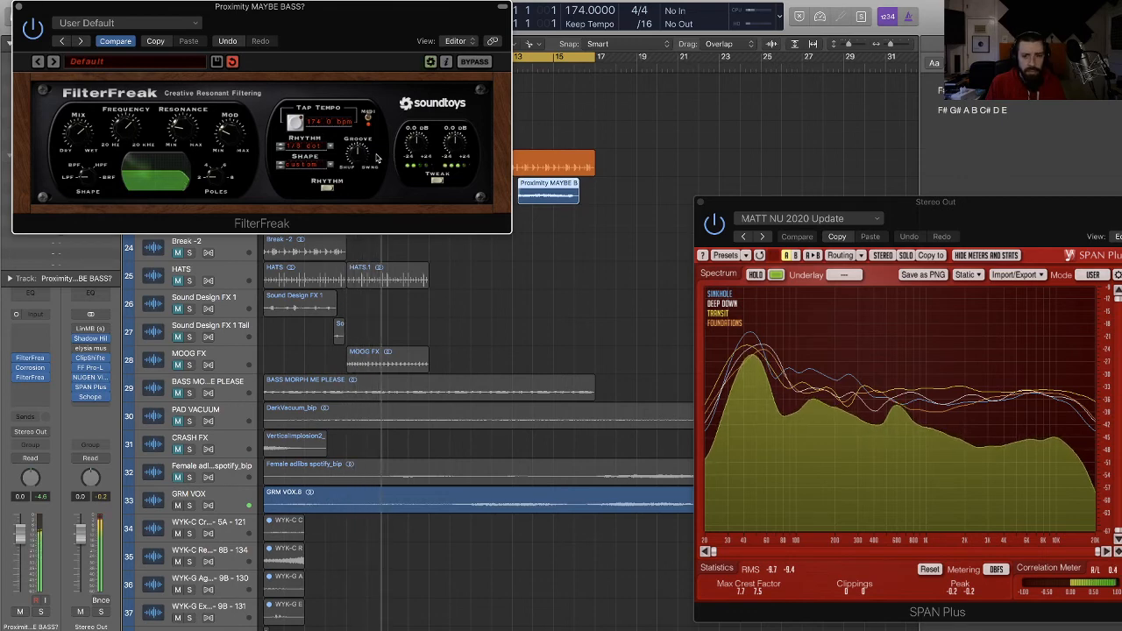
click(38, 379)
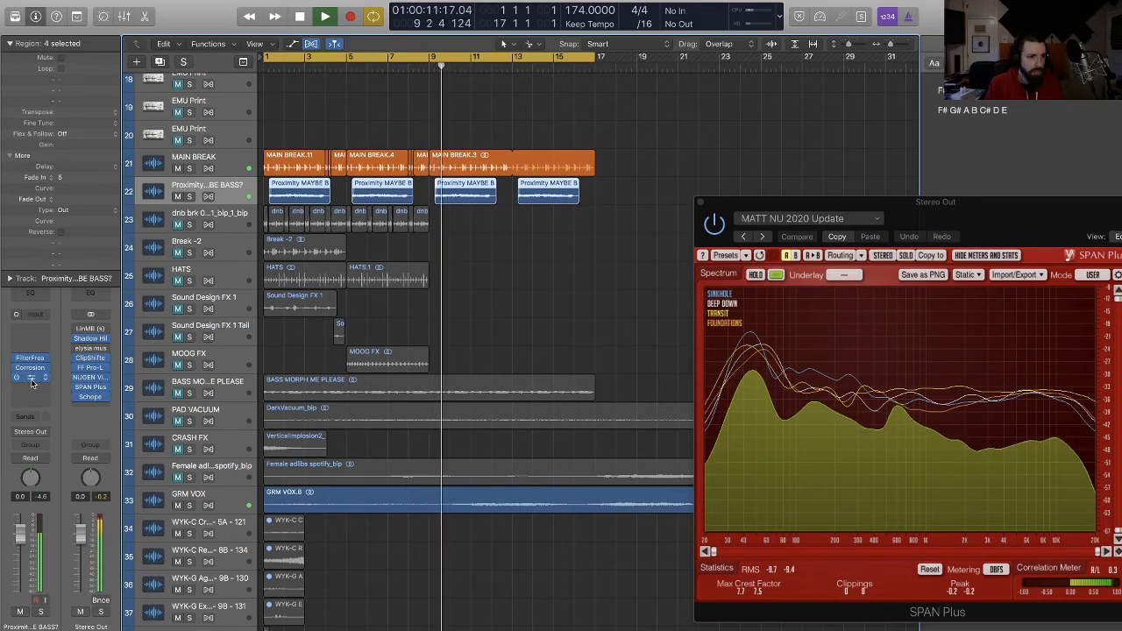
click(31, 377)
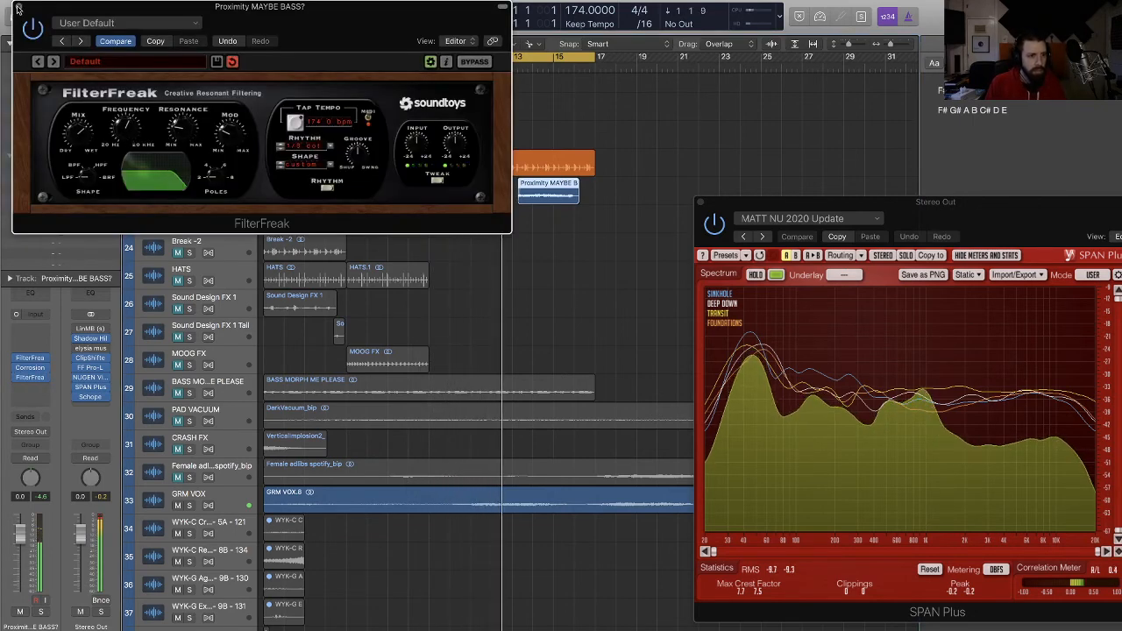
Step: Reopen Corrosion on the Proximity bass track, set its band-pass frequency to 3603 Hz with Q 0.9, then close it and stop playback
click(30, 368)
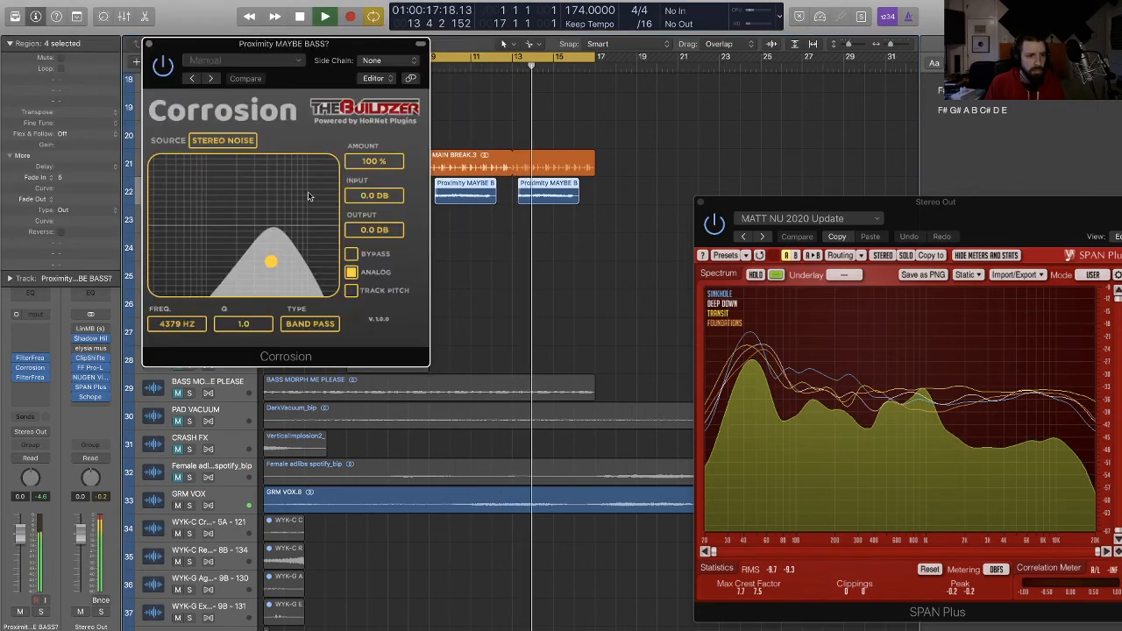
drag(272, 237, 260, 262)
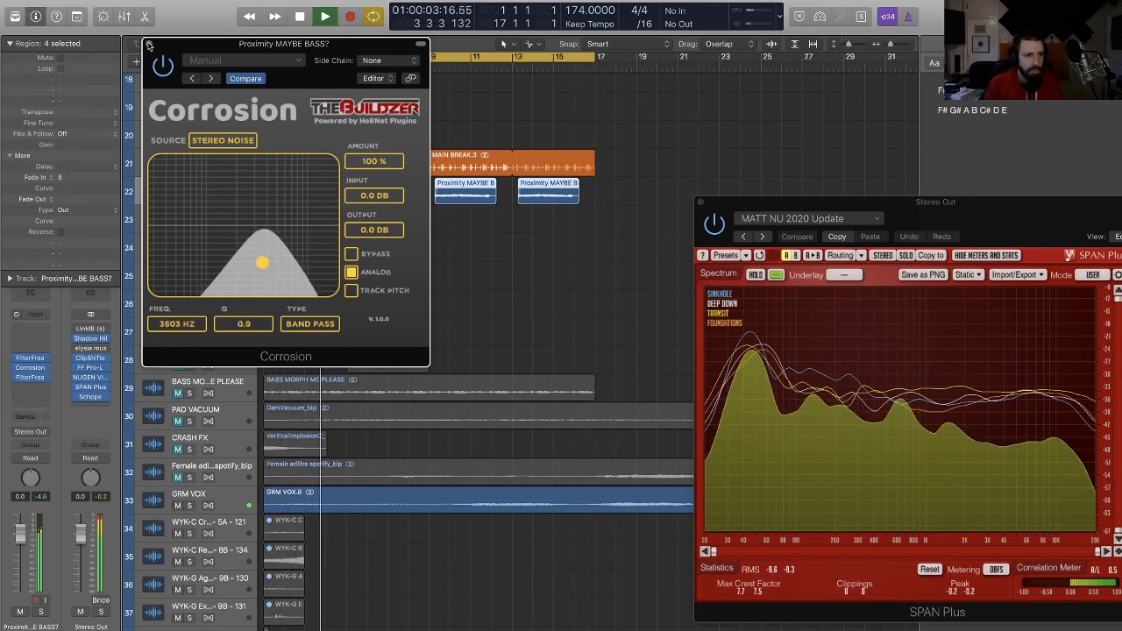
key(super+w)
click(494, 246)
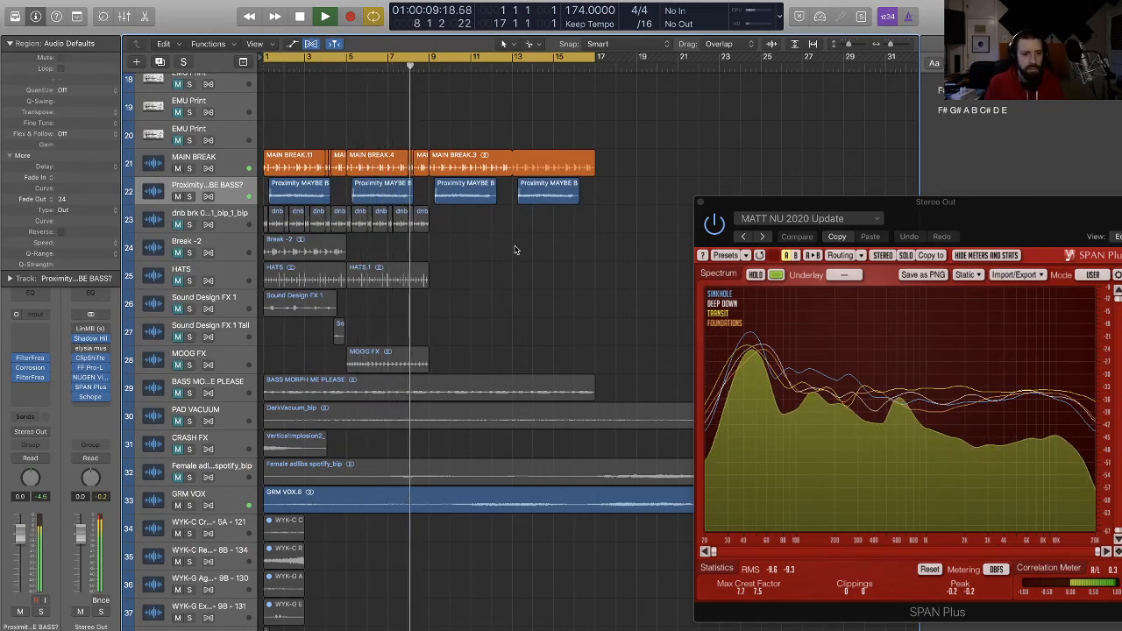
key(space)
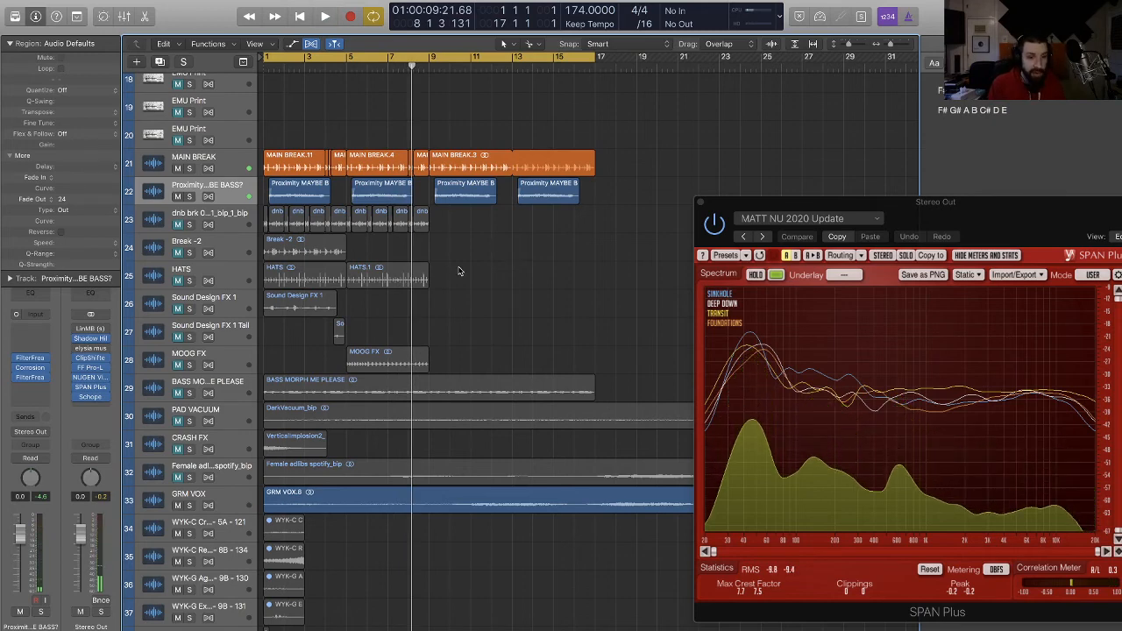
Step: Unmute the Sound Design FX 1 and Sound Design FX 1 Tail tracks and audition them with the loop from the start
scroll(457, 271, down, 2)
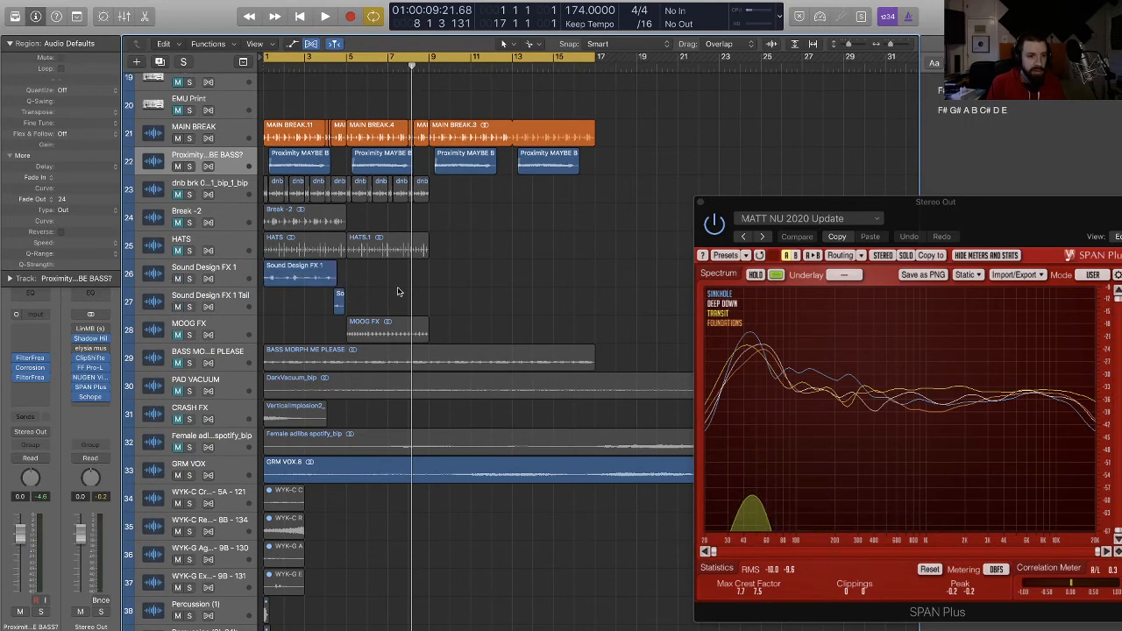
key(space)
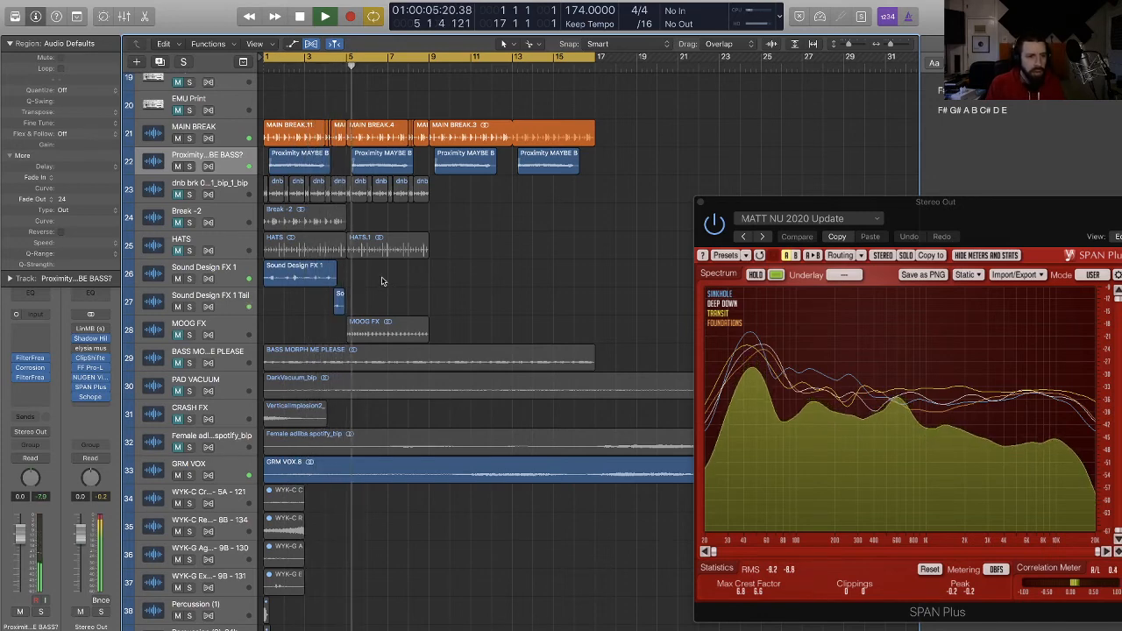
key(space)
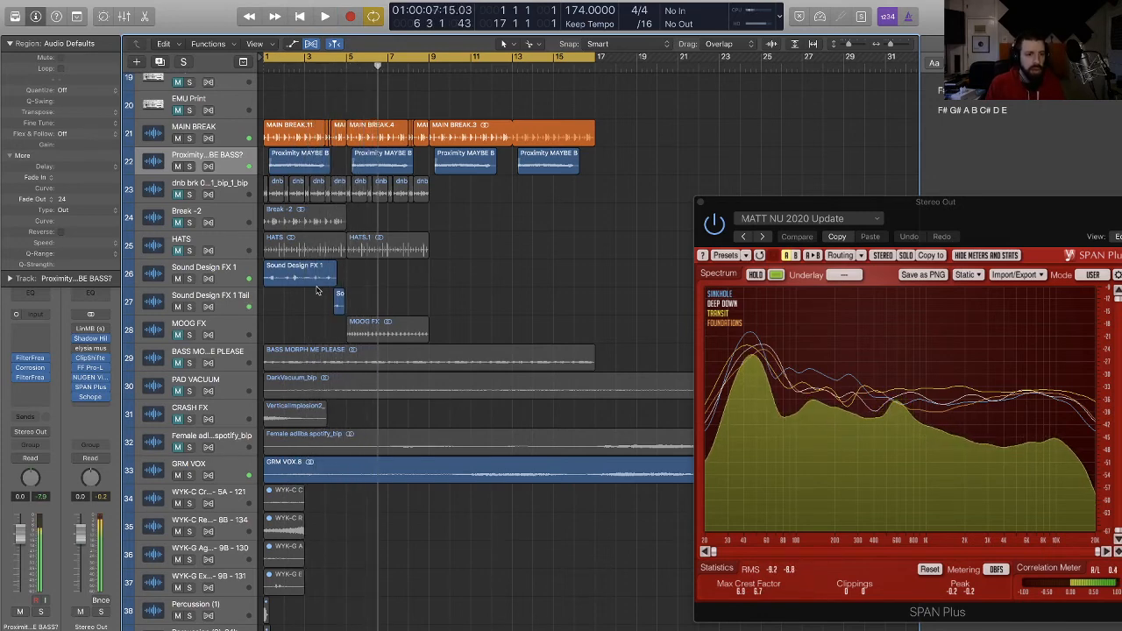
key(Return)
key(space)
key(super+Right)
key(super+Right)
key(super+Right)
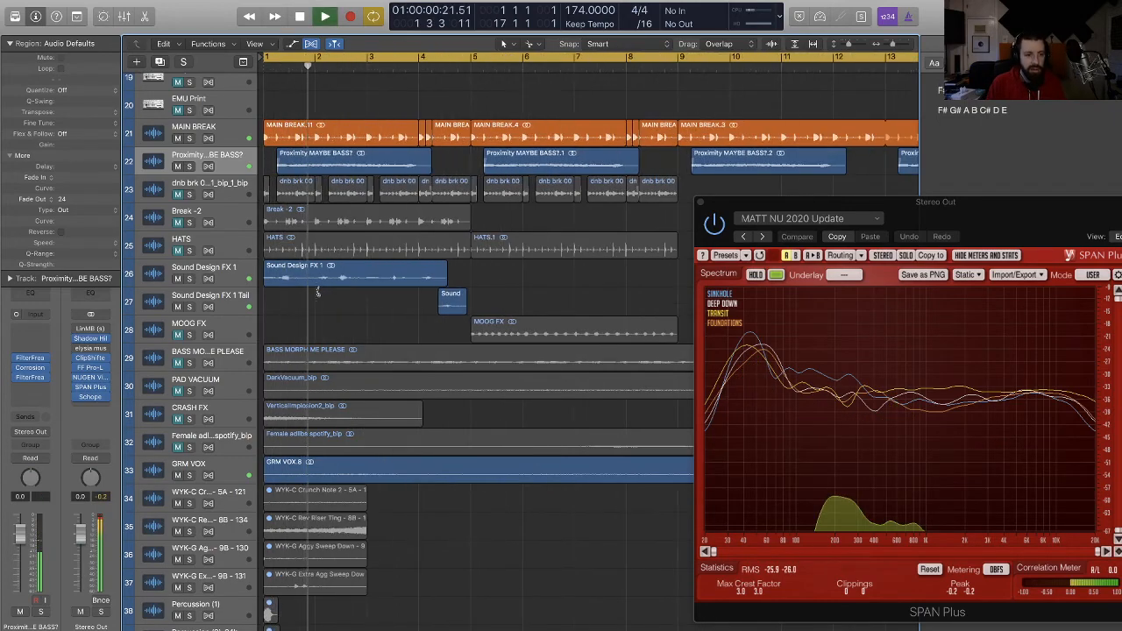
key(super+Down)
key(super+Down)
key(super+Down)
key(space)
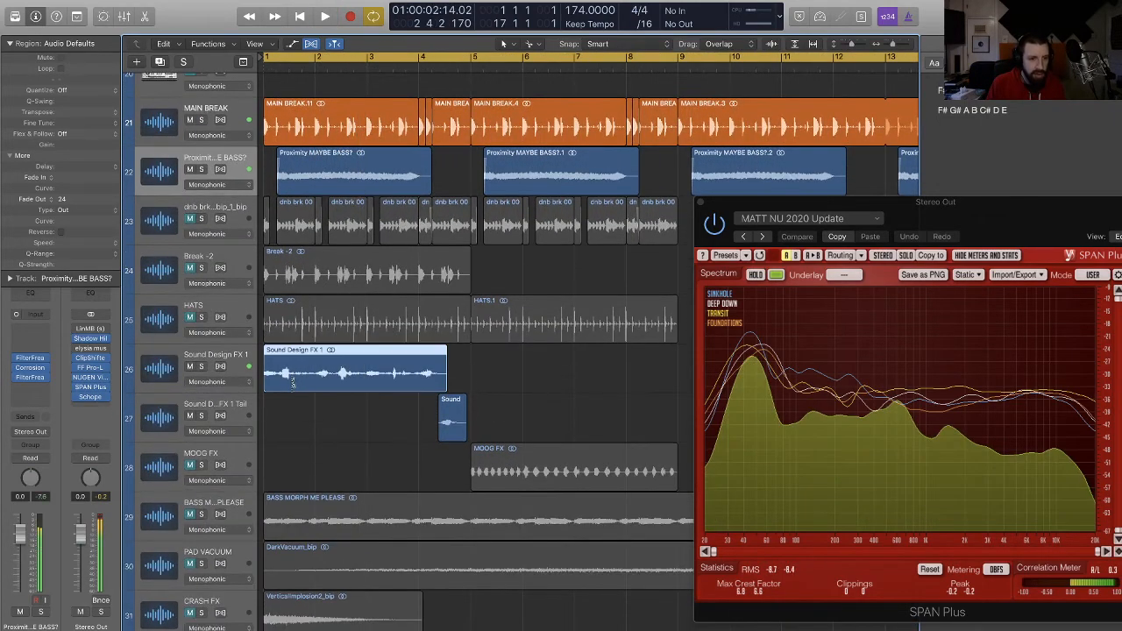
Step: Split the Sound Design FX 1 region at bar 1 beat 3 and move the remainder, together with the tail region, to start at bar 5
click(291, 379)
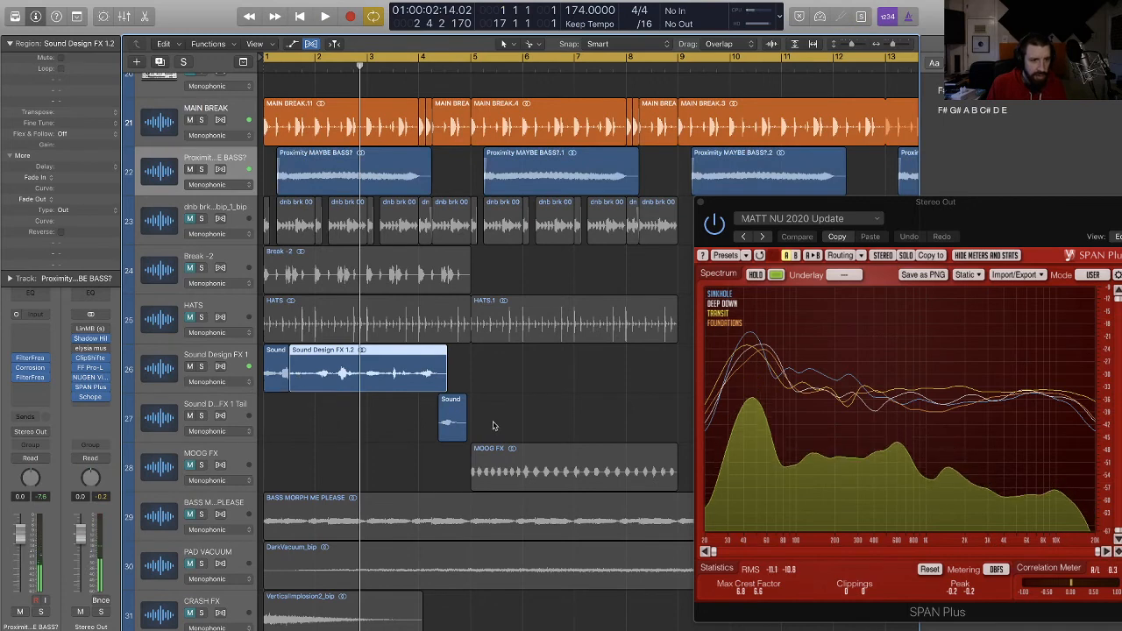
drag(492, 426, 489, 377)
key(space)
Step: Copy the short opening Sound Design FX 1 slice to bar 3 and give both slices a fade-out of 7
click(309, 380)
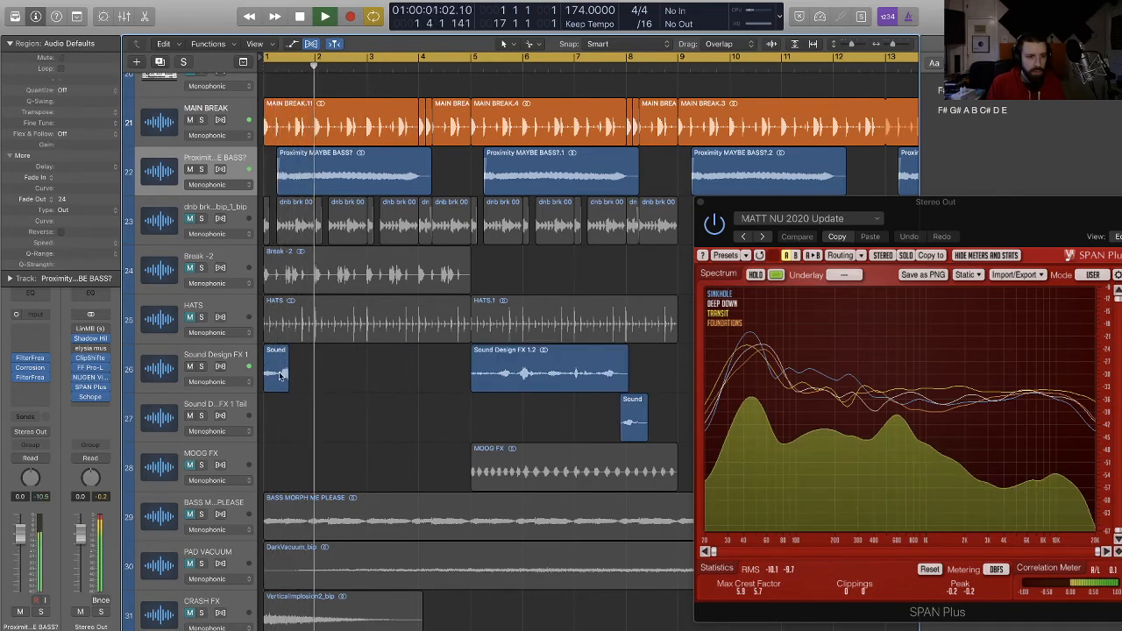
drag(278, 373, 381, 377)
drag(383, 419, 267, 346)
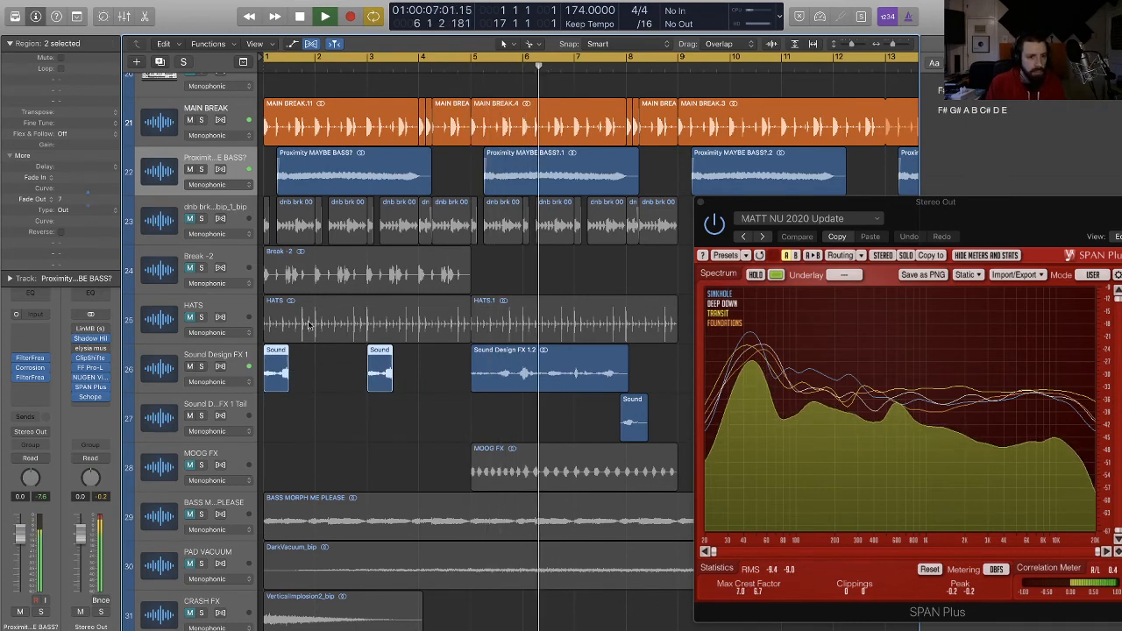
Step: Split the Sound Design FX 1 region at bar 6 beat 3 and move its second part with the tail region to bar 9
click(477, 405)
drag(531, 390, 549, 389)
scroll(664, 417, right, 5)
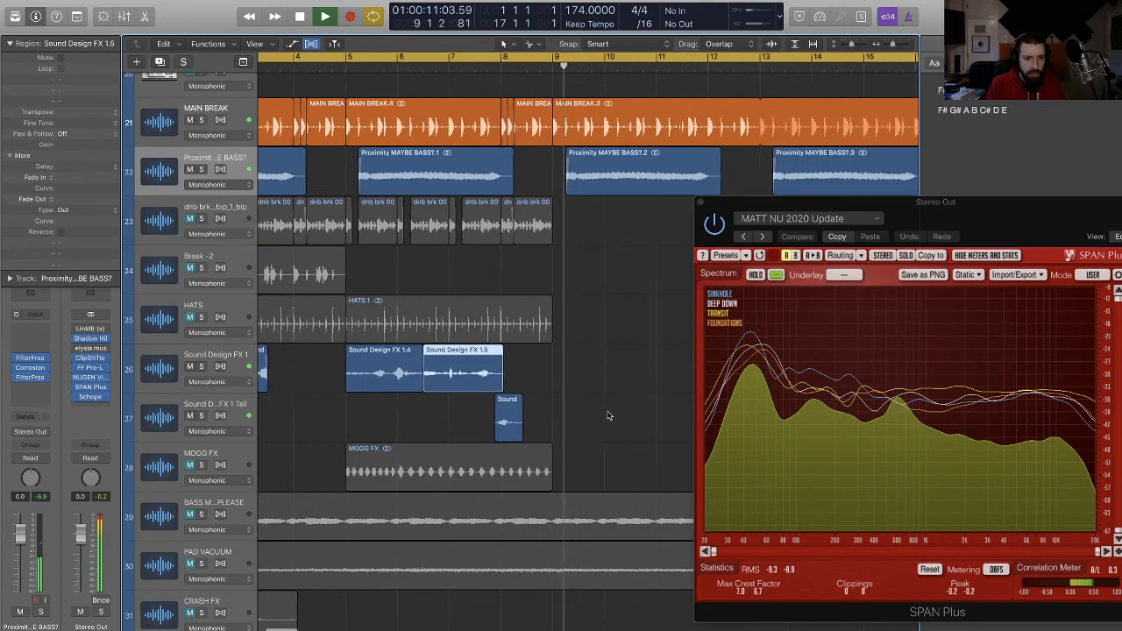
drag(585, 427, 558, 379)
key(Delete)
click(461, 380)
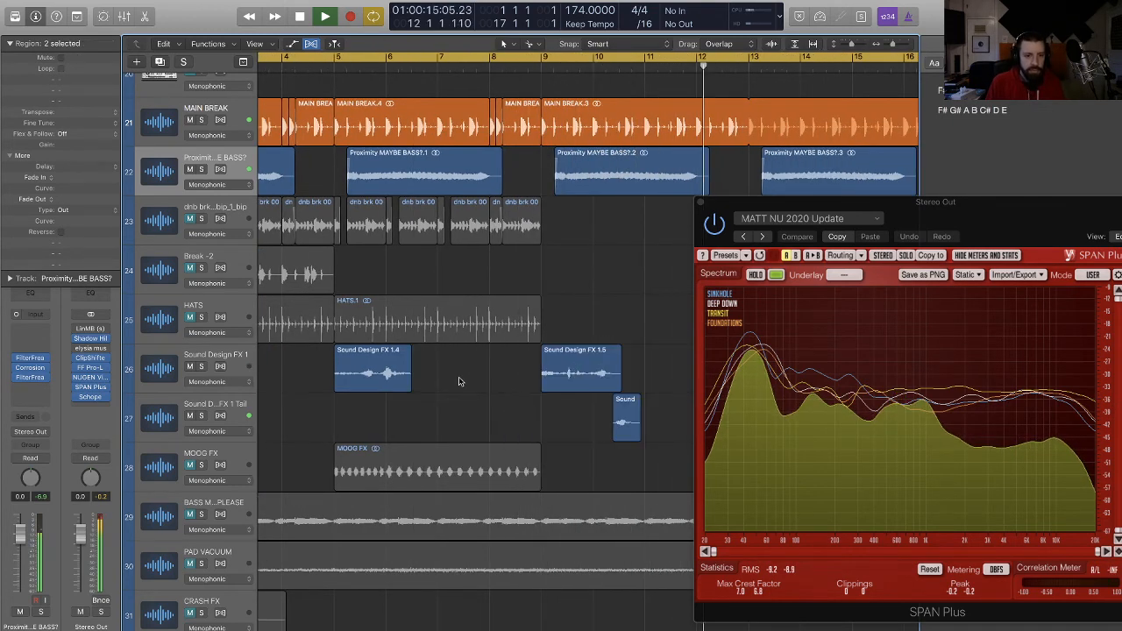
Step: Copy the Sound Design FX 1 region at bar 5 to bar 7 on the same track
key(super+Left)
key(super+Up)
key(super+Up)
key(super+Up)
scroll(458, 382, left, 5)
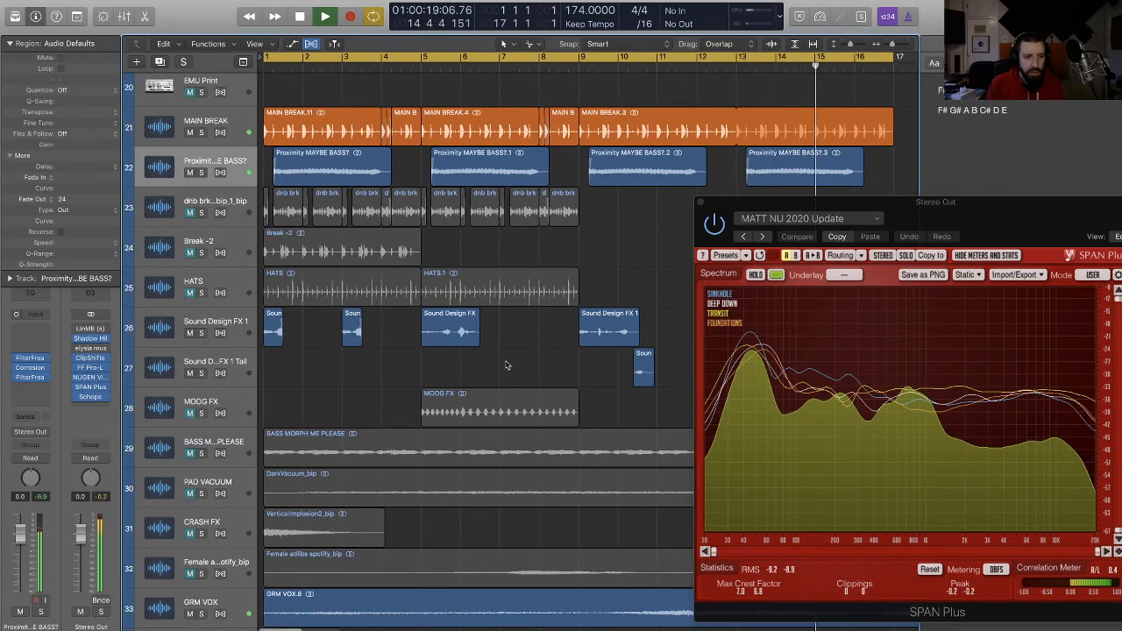
key(super+Left)
key(super+Up)
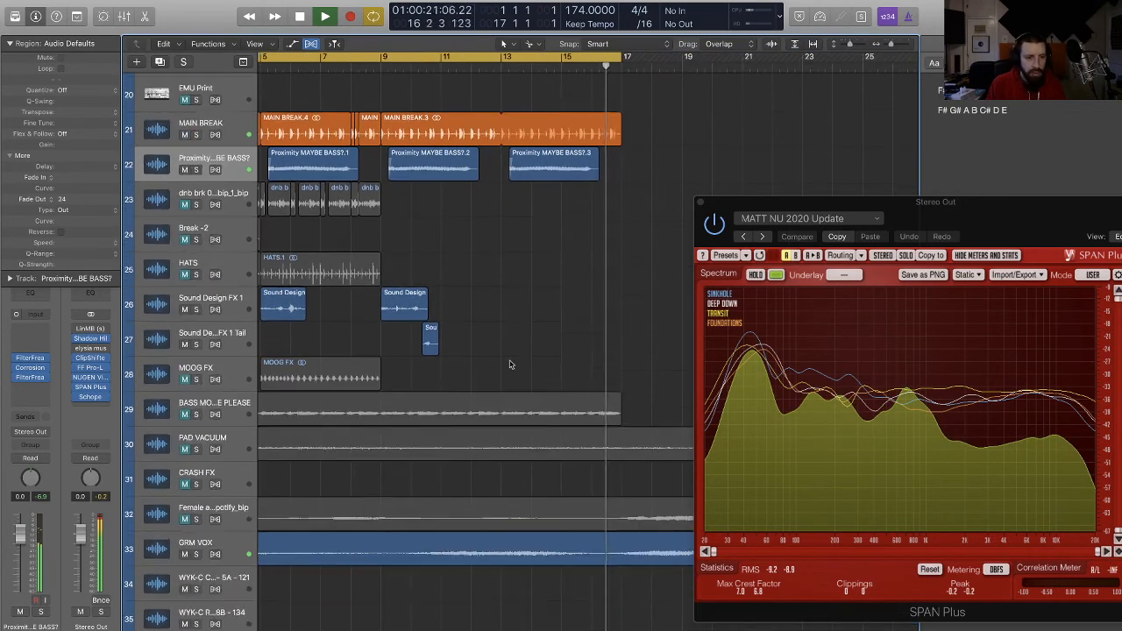
scroll(473, 376, left, 3)
scroll(393, 336, left, 3)
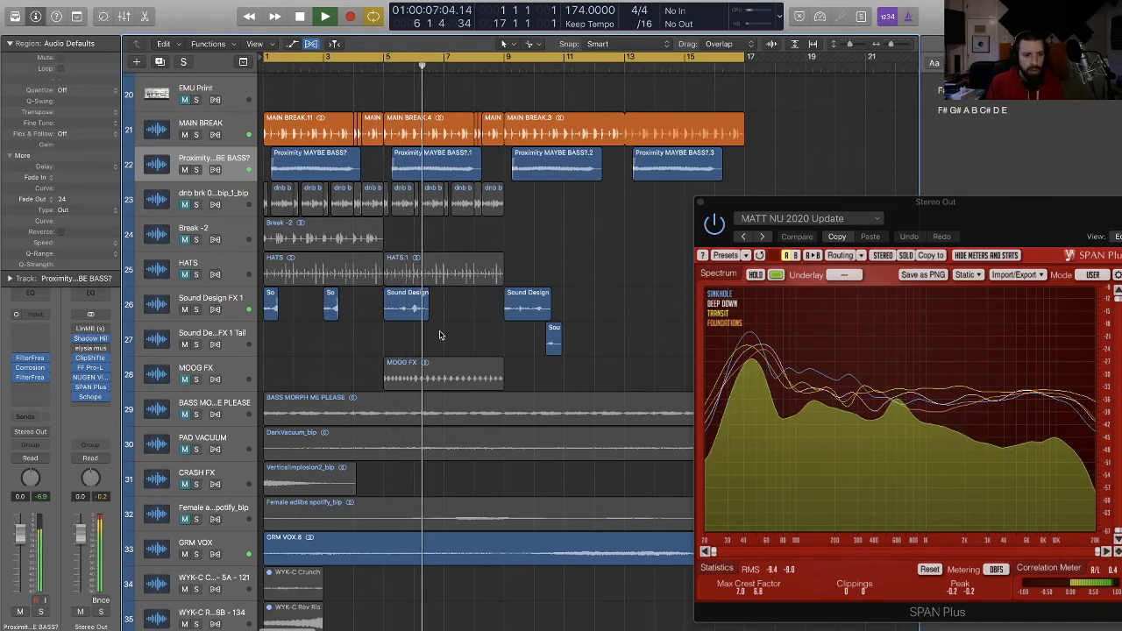
click(426, 311)
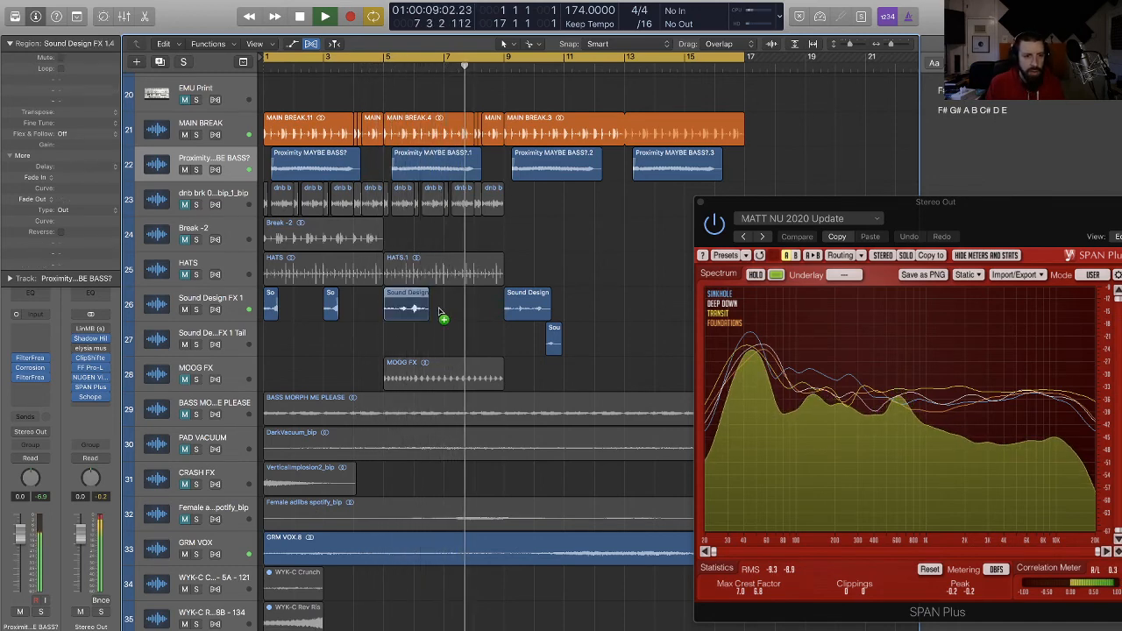
drag(439, 310, 466, 314)
Step: Move the last Sound Design FX 1 region and its tail to bar 13, and copy the two short opening slices to bars 9 and 11
drag(606, 352, 661, 305)
drag(356, 336, 552, 332)
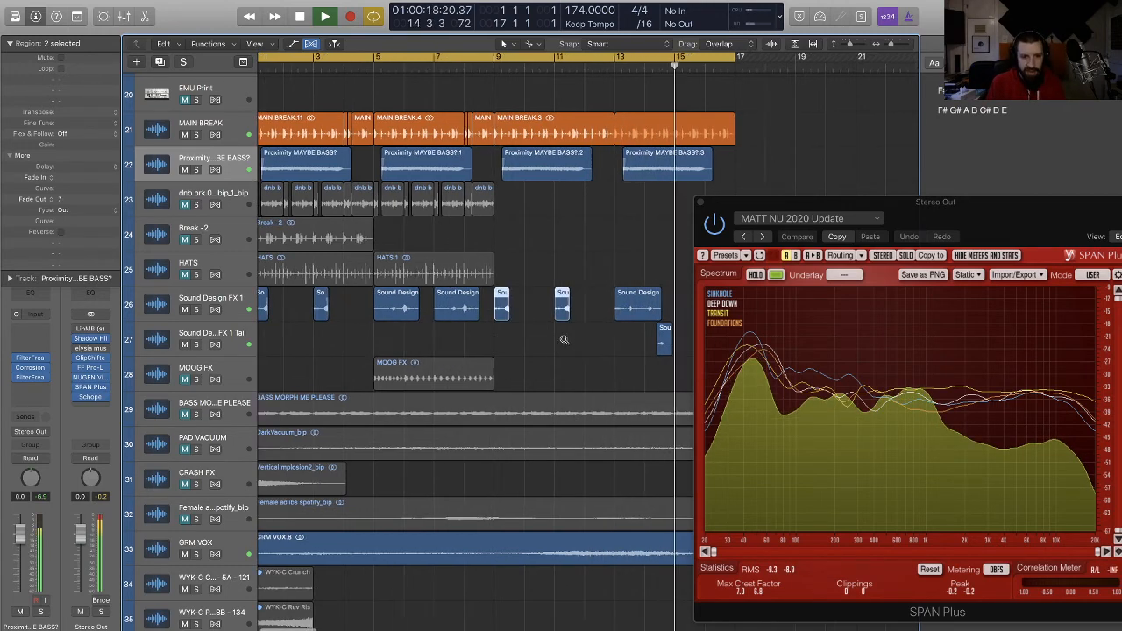
Step: Repeat the bar 13 Sound Design FX 1 region at bar 15, shift the tail region to its end, and set their fade-out to 6
scroll(564, 340, right, 5)
mouse_move(442, 305)
mouse_down()
mouse_move(506, 307)
mouse_move(443, 306)
mouse_up()
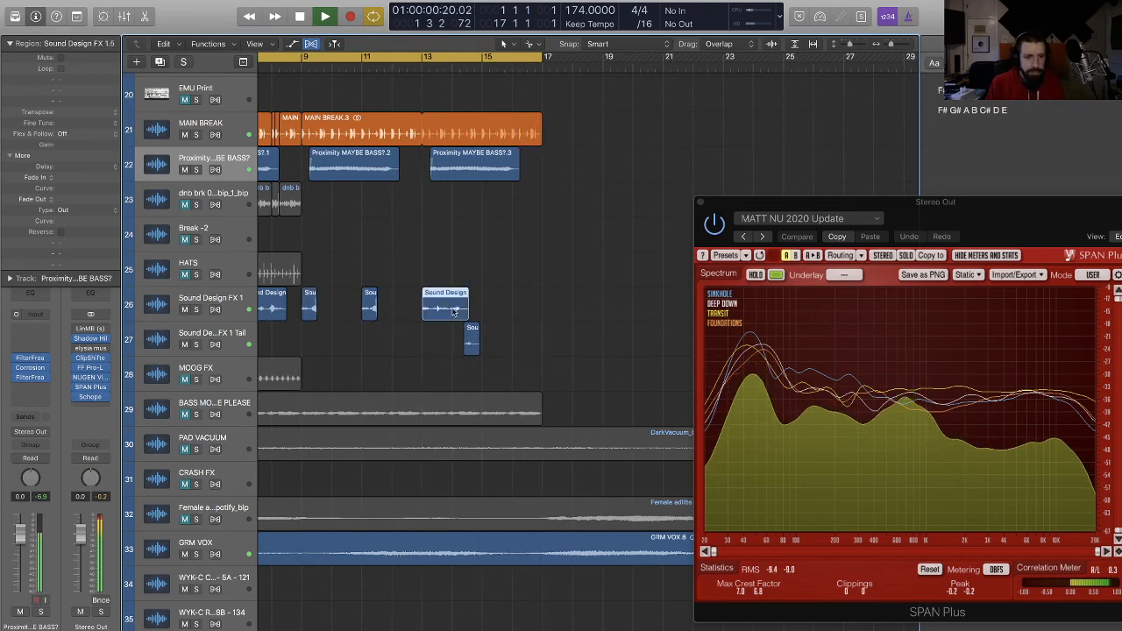
drag(519, 343, 457, 345)
drag(582, 352, 449, 302)
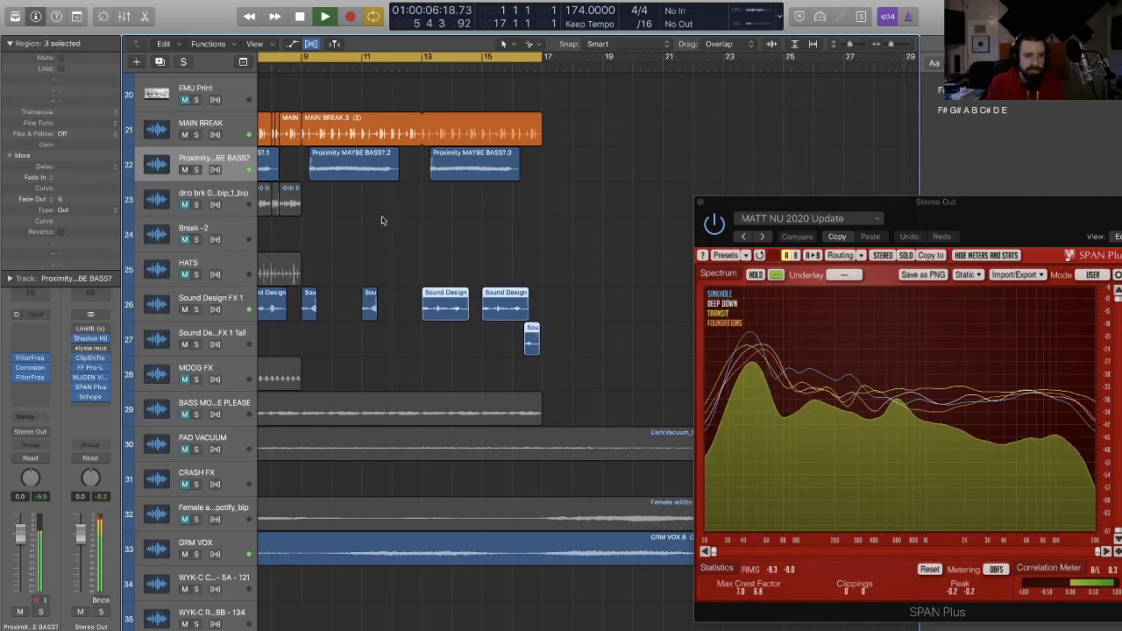
Step: Add a fade-out to the Sound Design FX 1 regions at bars 5 and 7 and listen to the arrangement before stopping playback
scroll(382, 221, left, 5)
drag(497, 353, 412, 319)
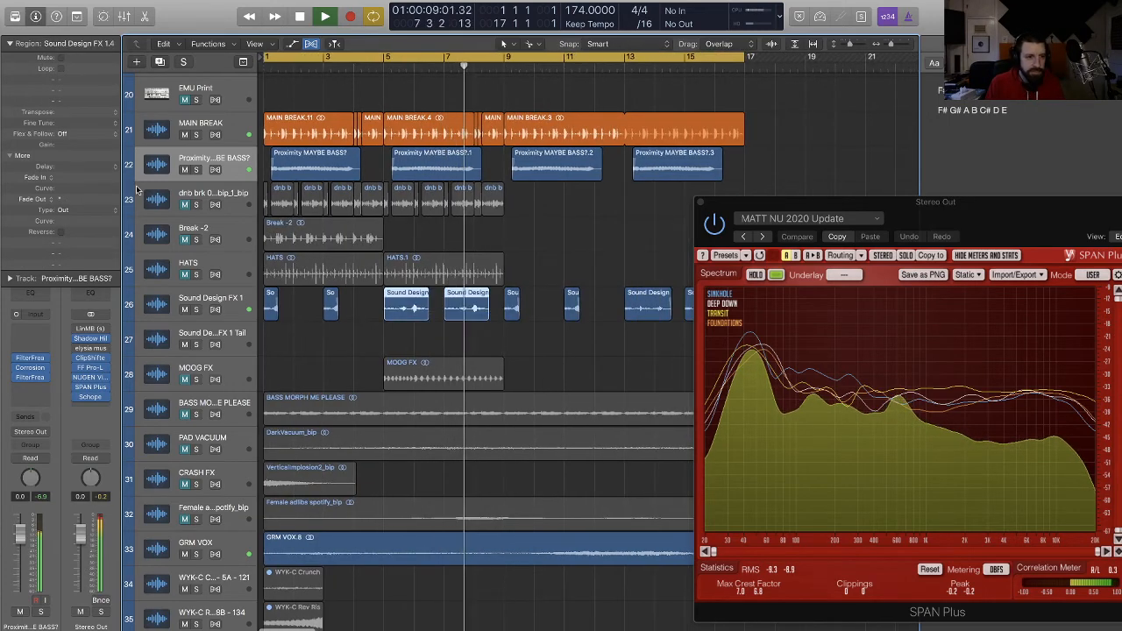
key(space)
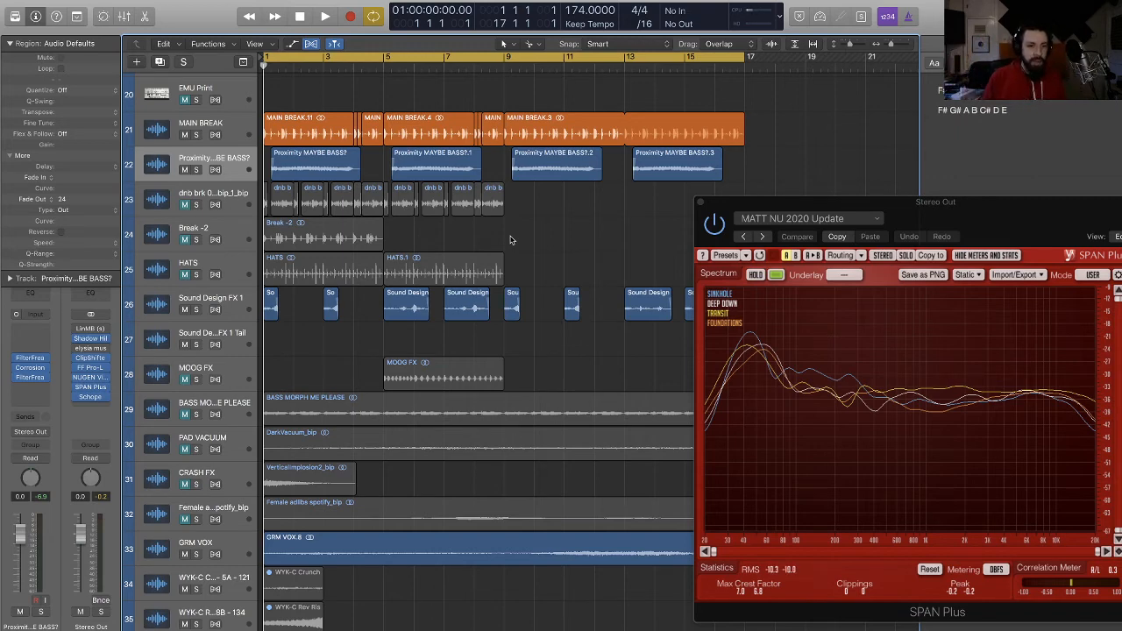
Step: Delete the MAIN BREAK regions from bar 9 onward and copy the first eight bars of MAIN BREAK regions to bar 9
key(super+Up)
key(super+Left)
key(super+Up)
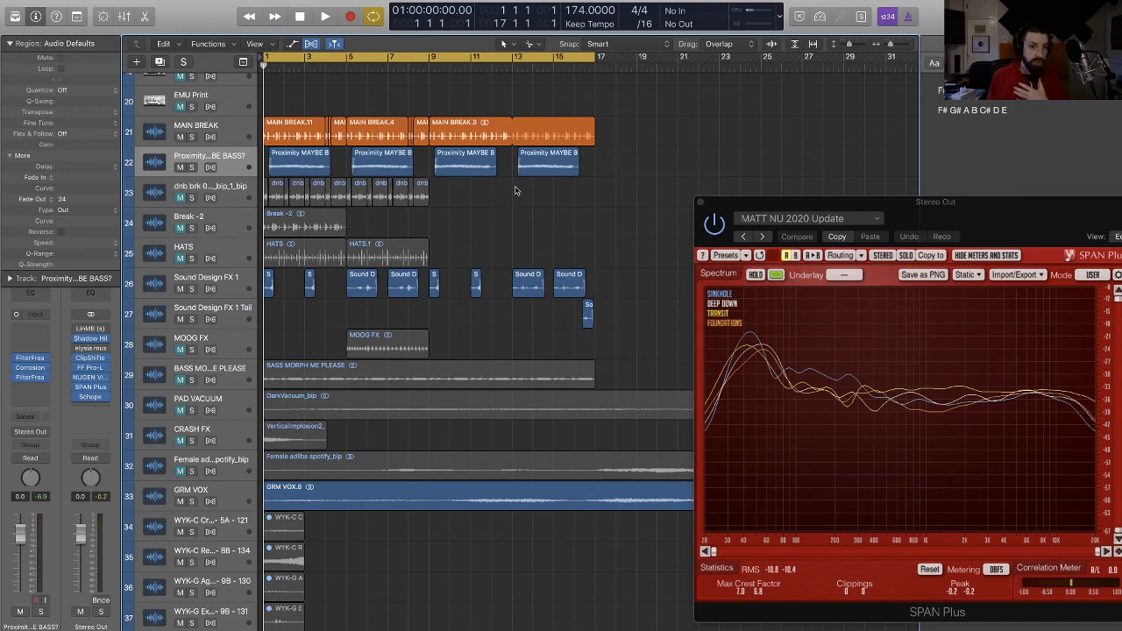
drag(456, 94, 254, 124)
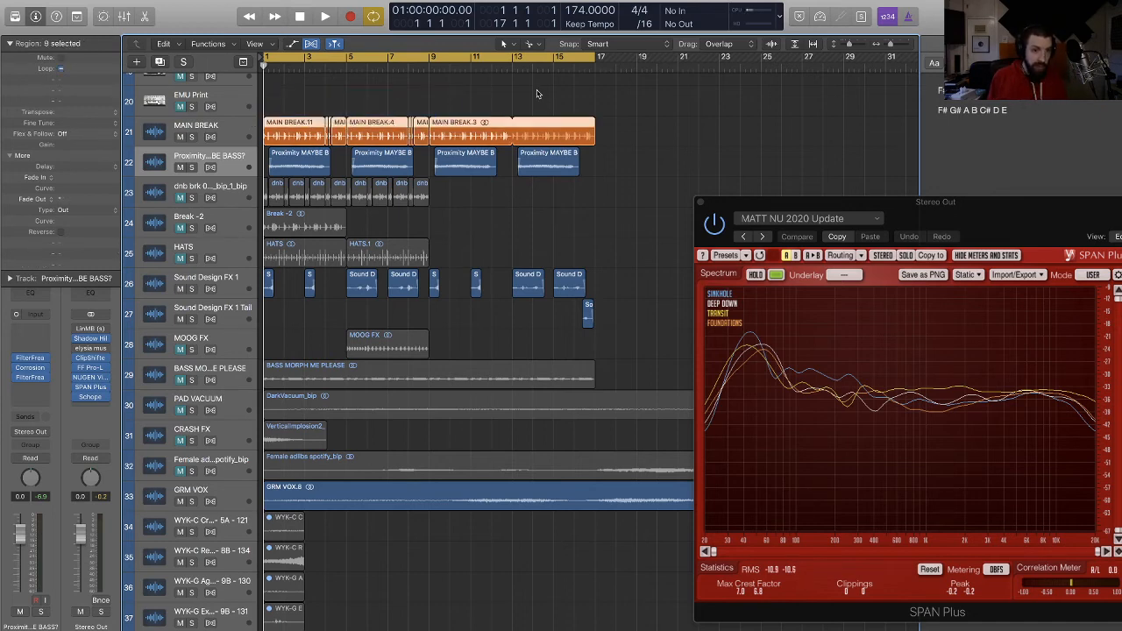
click(537, 93)
key(Delete)
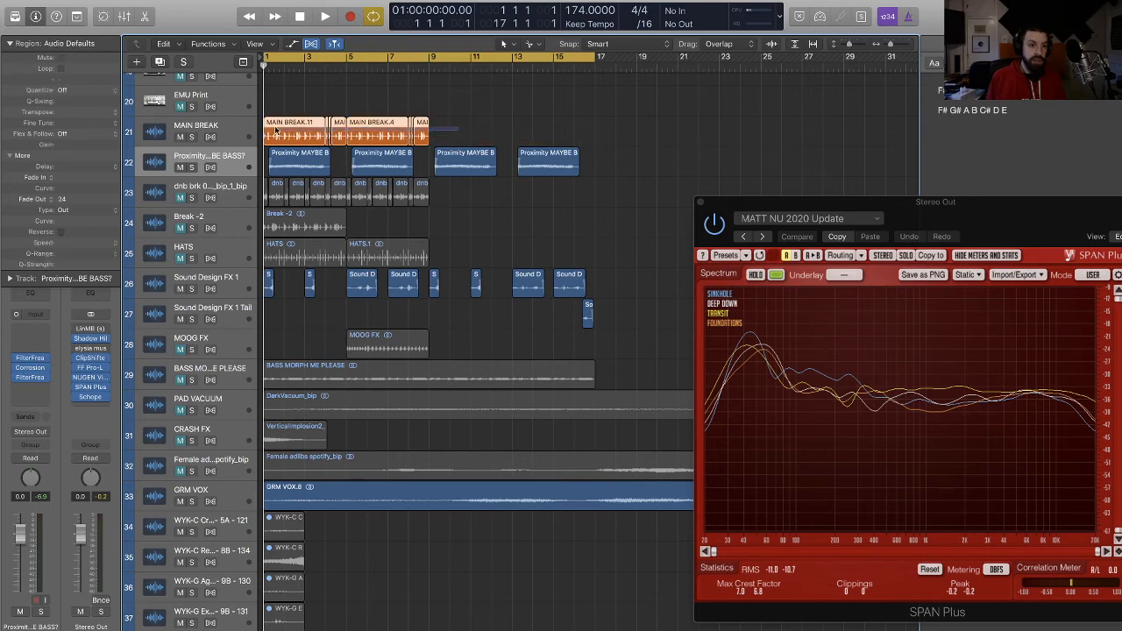
drag(305, 129, 483, 135)
click(669, 136)
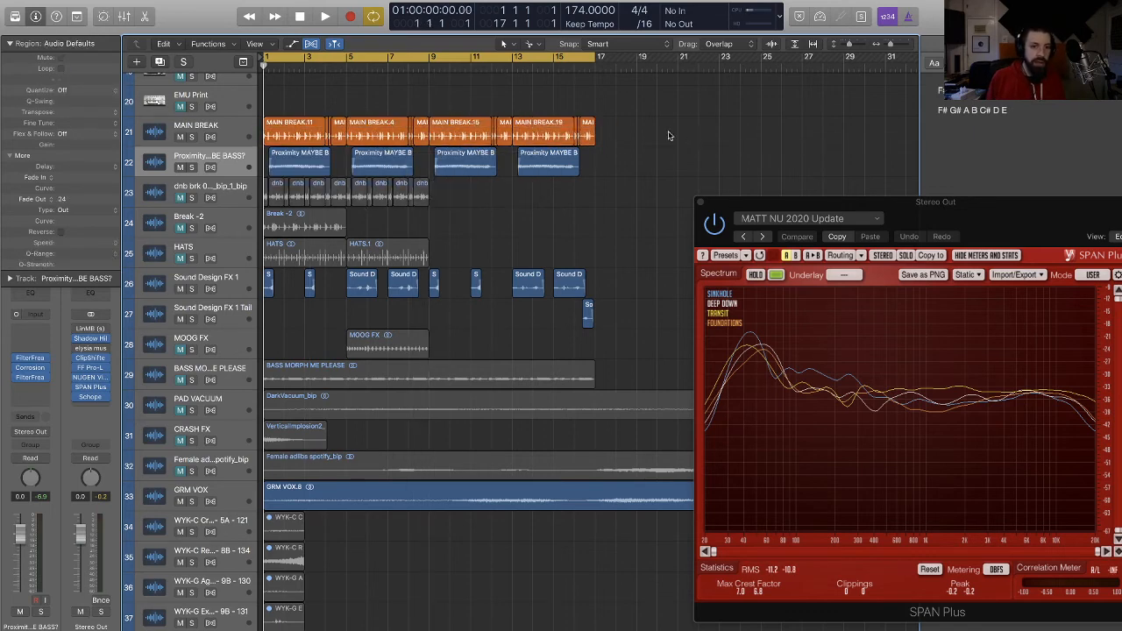
Step: Unmute the dnb brk track and audition it in solo from the start
click(242, 130)
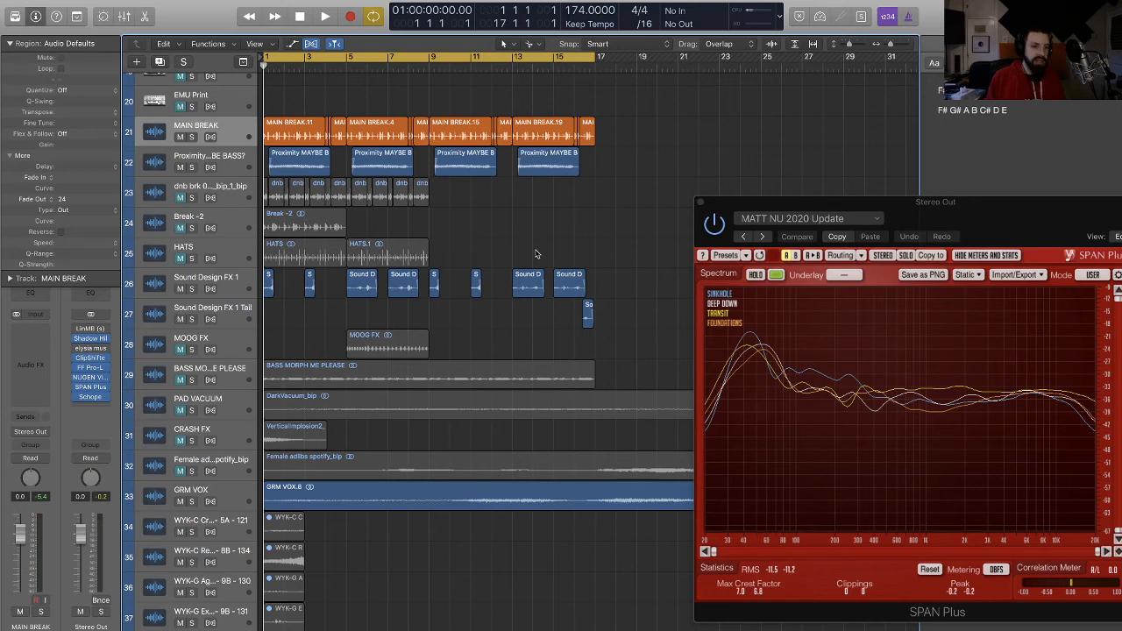
click(197, 194)
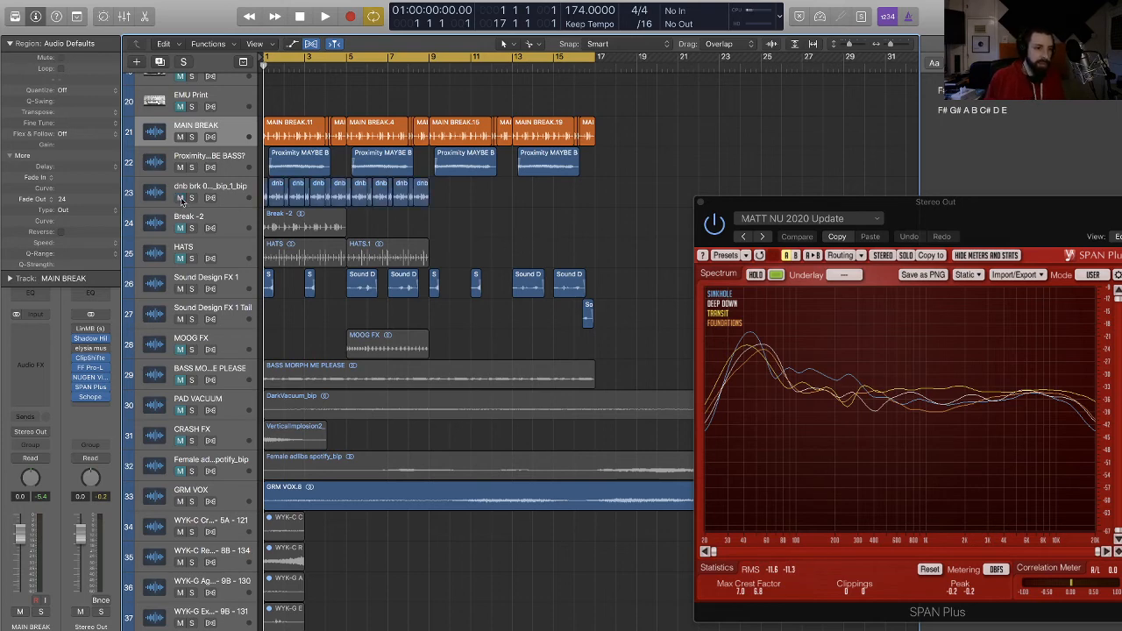
click(191, 200)
key(space)
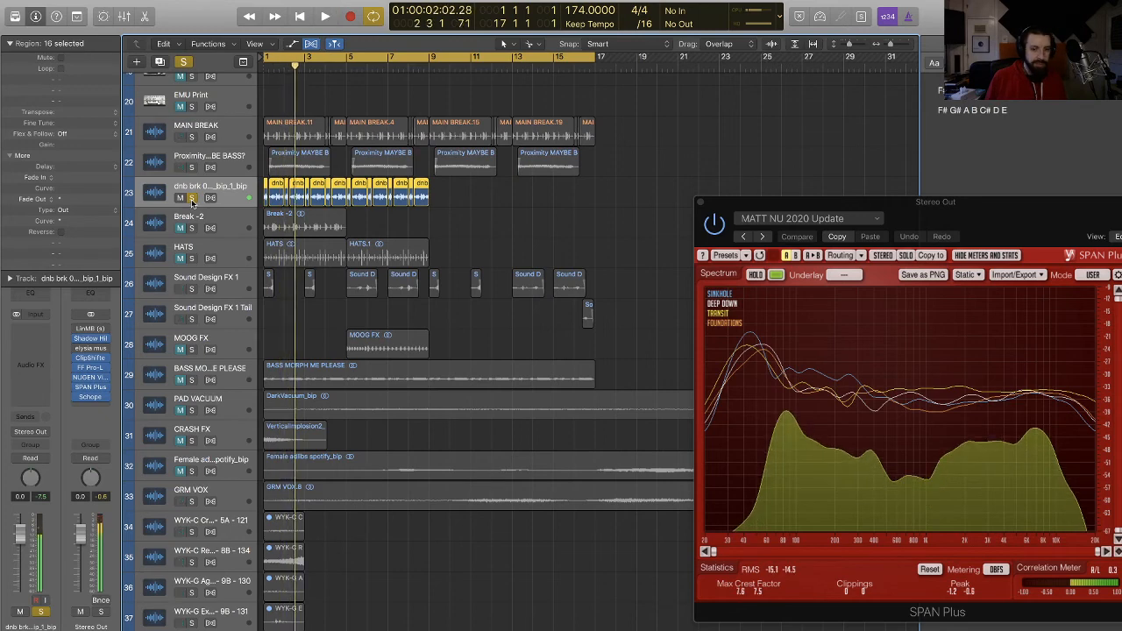
Step: Unsolo the dnb brk track, bounce its slices into one eight-bar region on a new track, and delete the original track
click(192, 199)
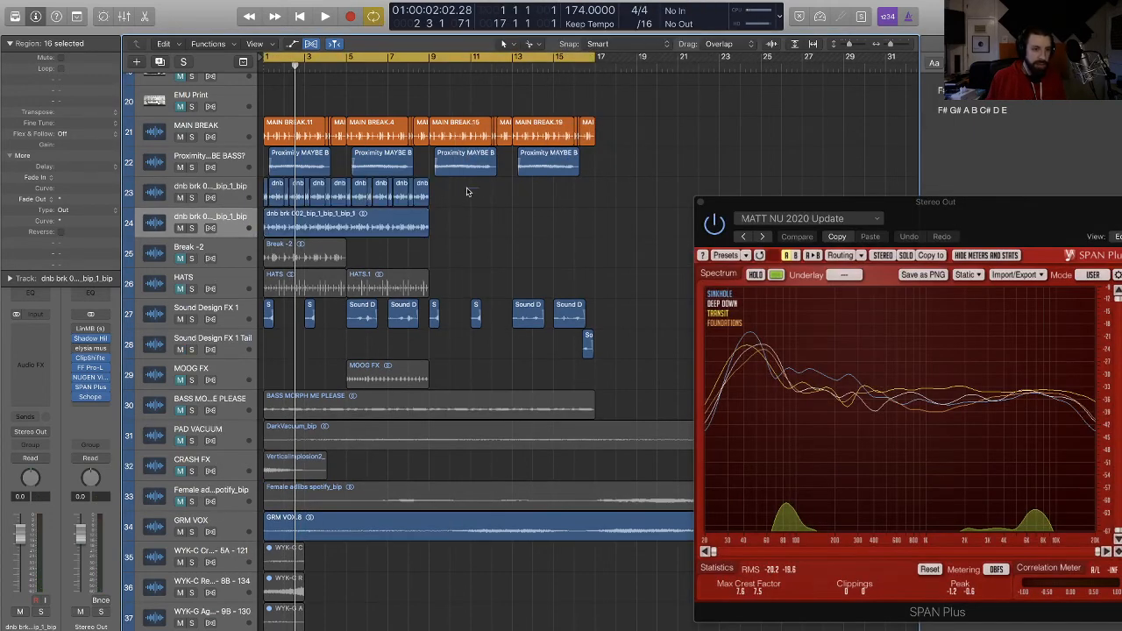
click(229, 188)
key(Delete)
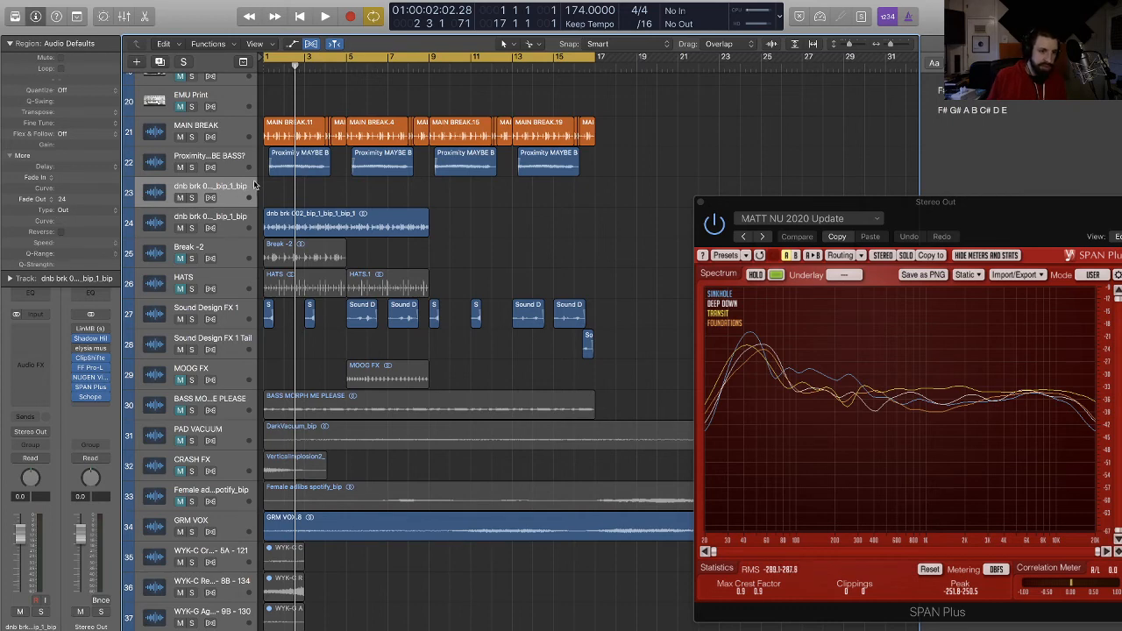
key(super+BackSpace)
Step: Move the bounced dnb brk track directly below MAIN BREAK, make it follow MAIN BREAK as the groove track, and play from the start
drag(246, 193, 134, 130)
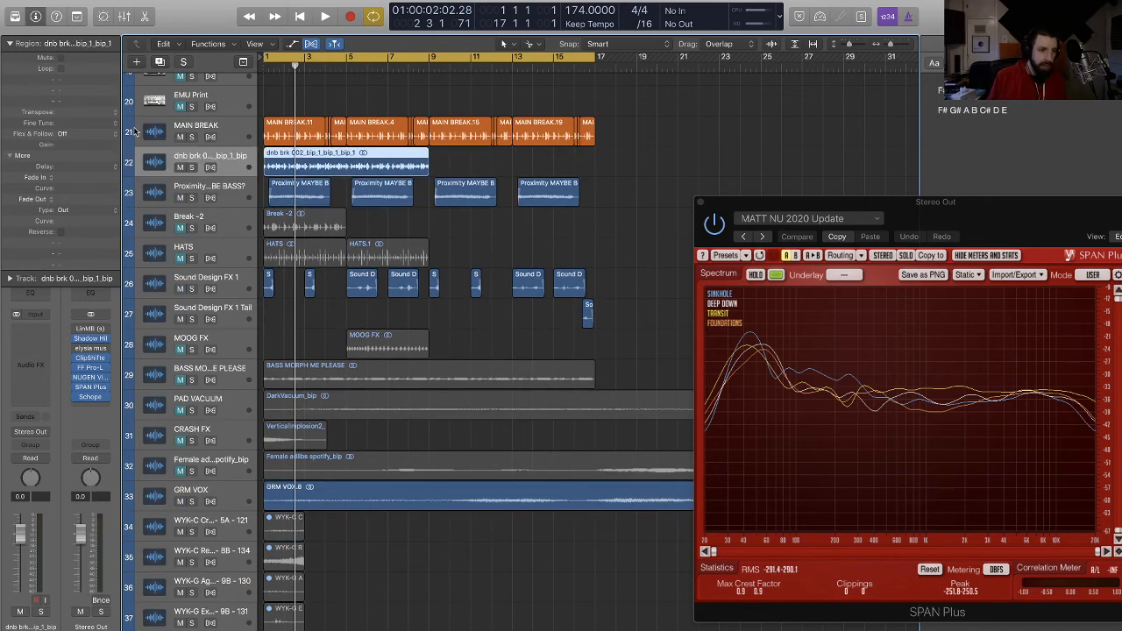
click(128, 136)
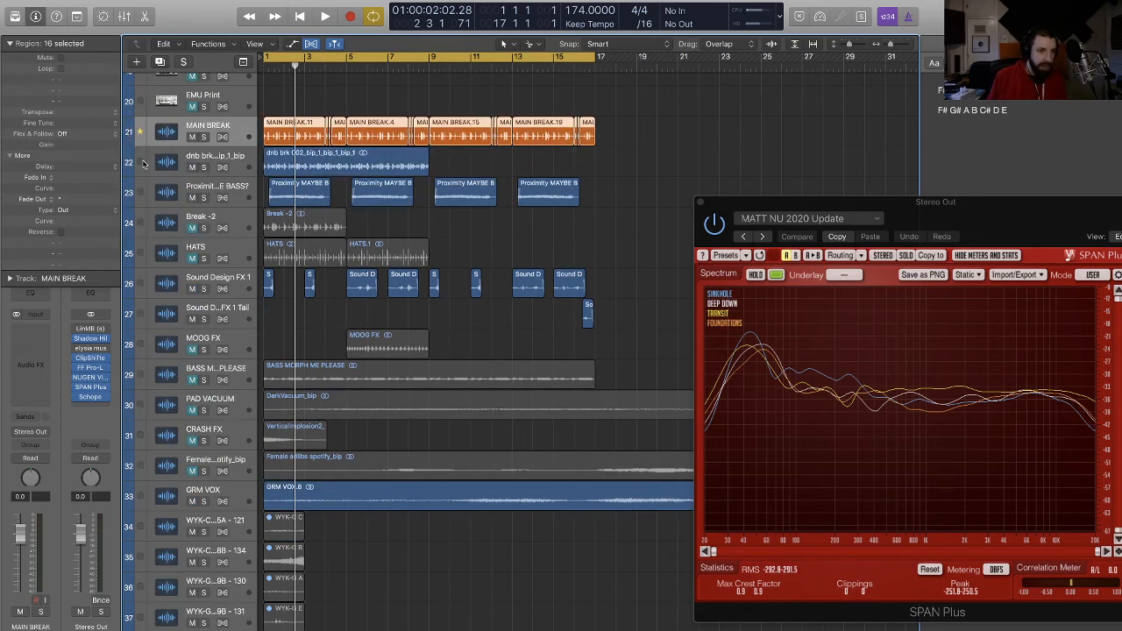
click(455, 171)
key(Return)
key(space)
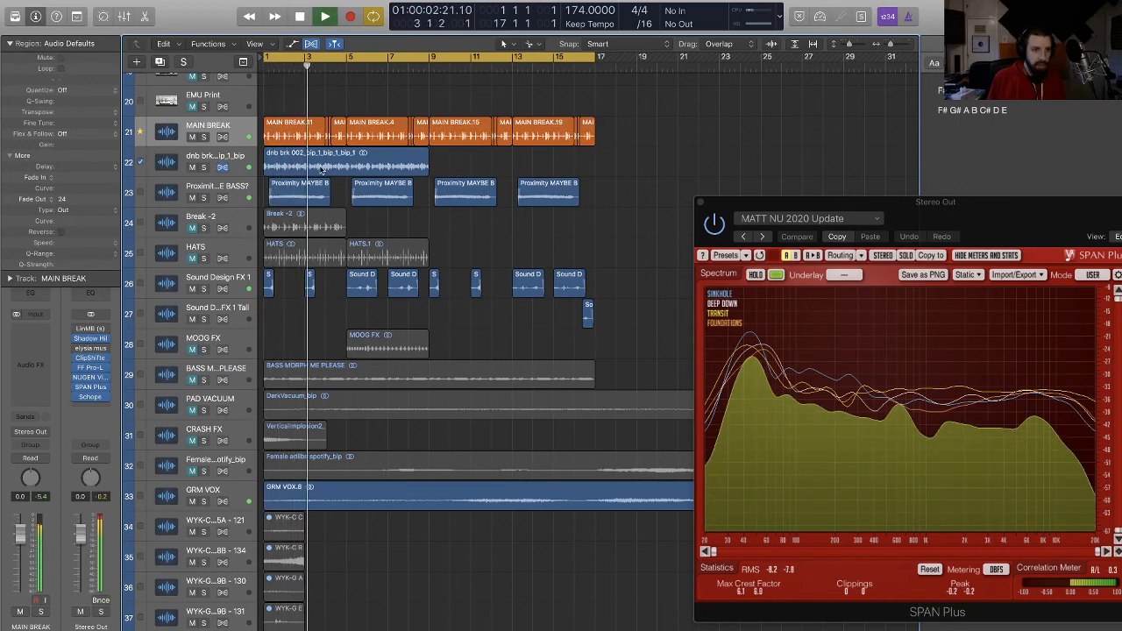
Step: Try repeating the eight-bar dnb brk region at bar 9, audition the loop from the start, and remove the copy
drag(322, 170, 478, 164)
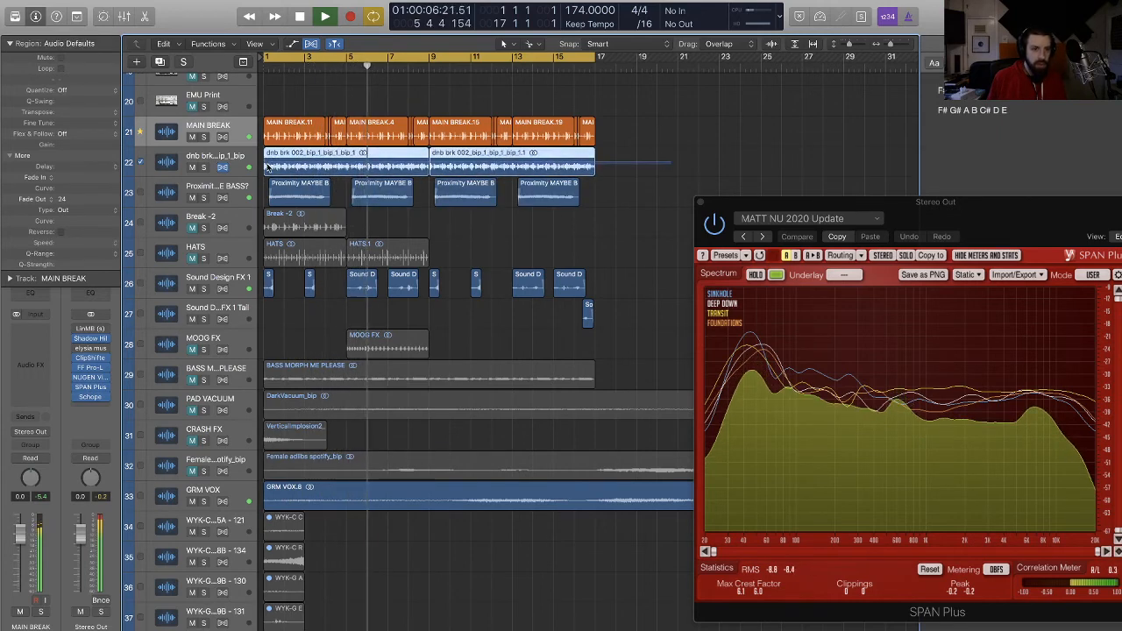
drag(268, 165, 262, 164)
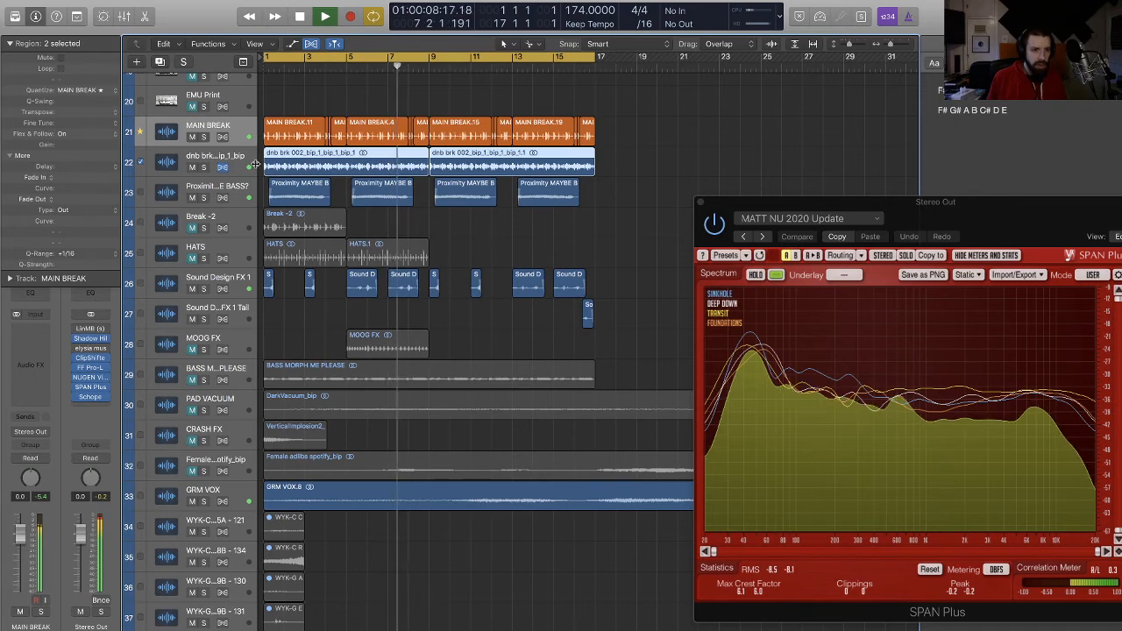
key(Return)
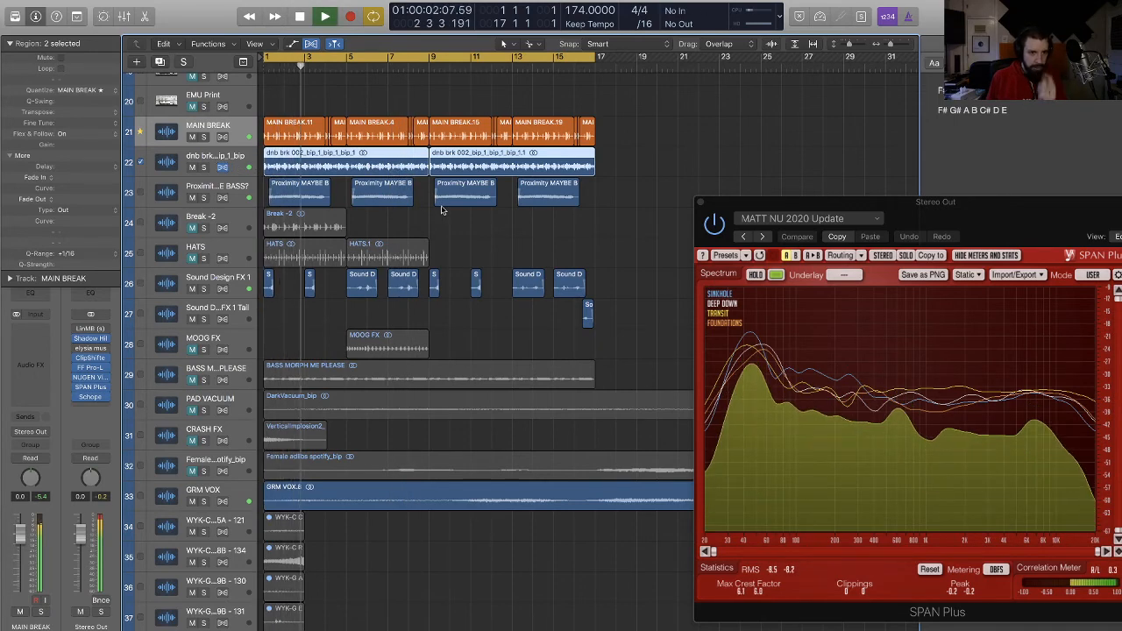
key(z)
key(z)
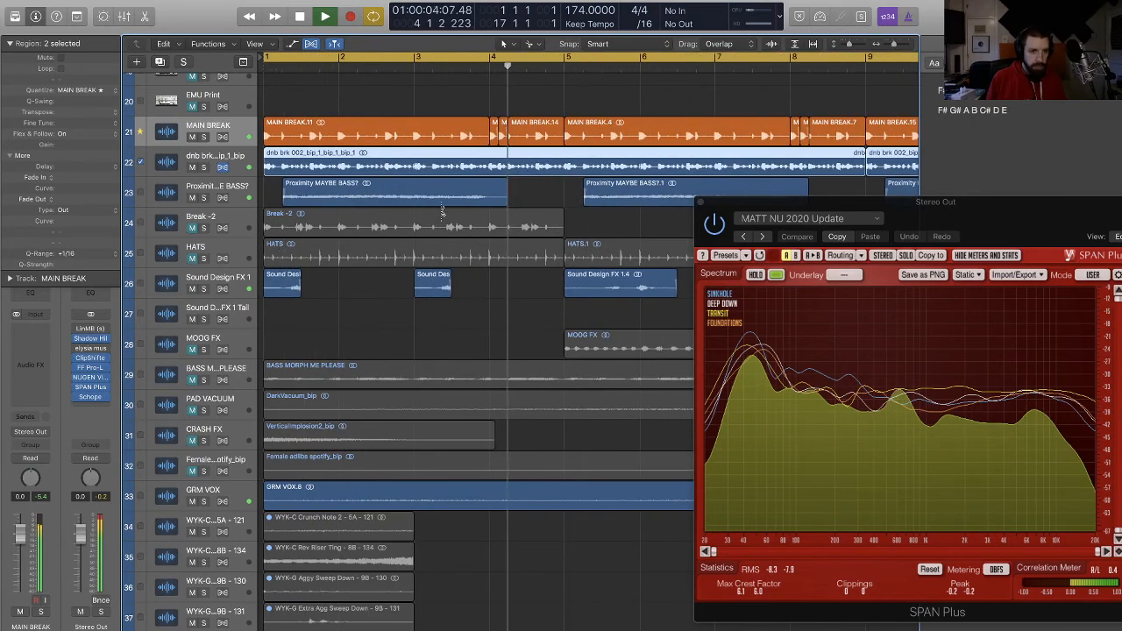
key(z)
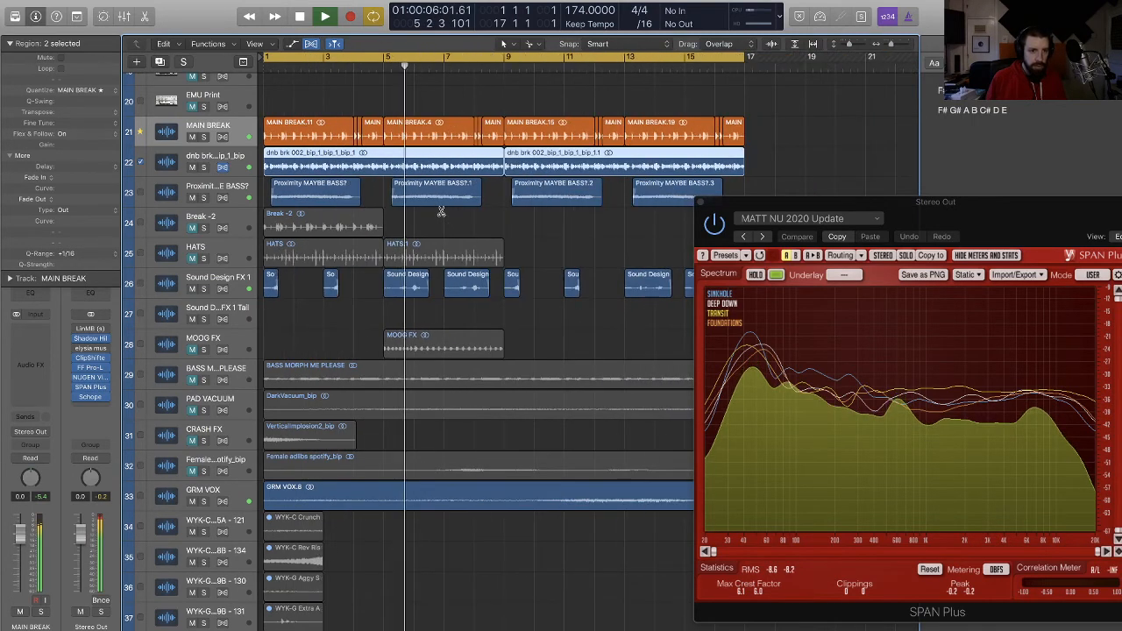
key(z)
click(526, 204)
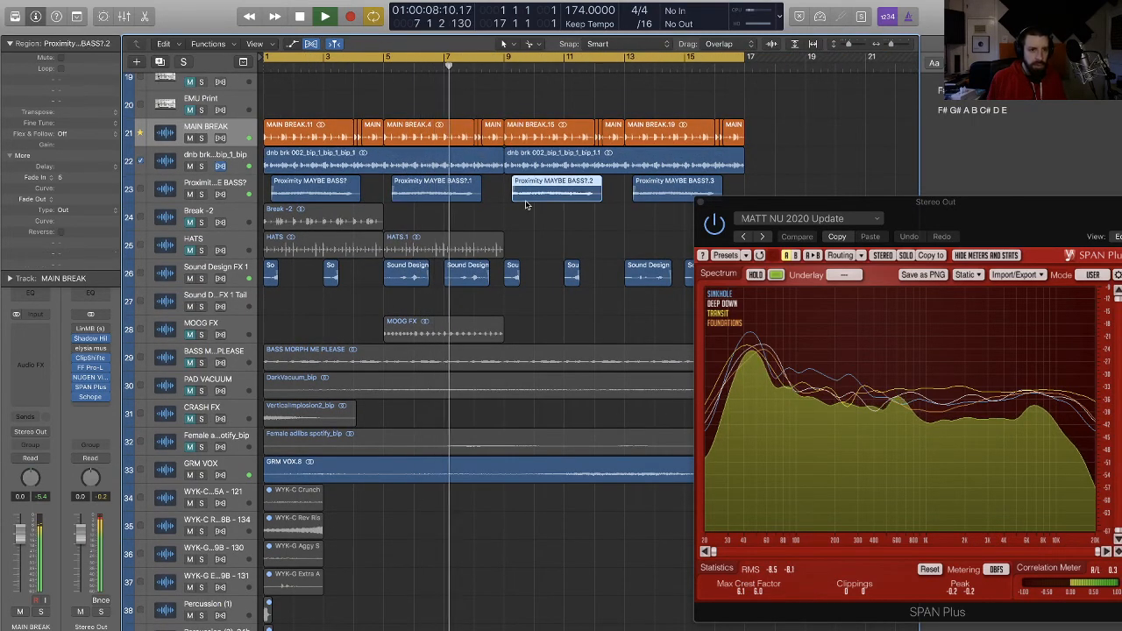
click(529, 213)
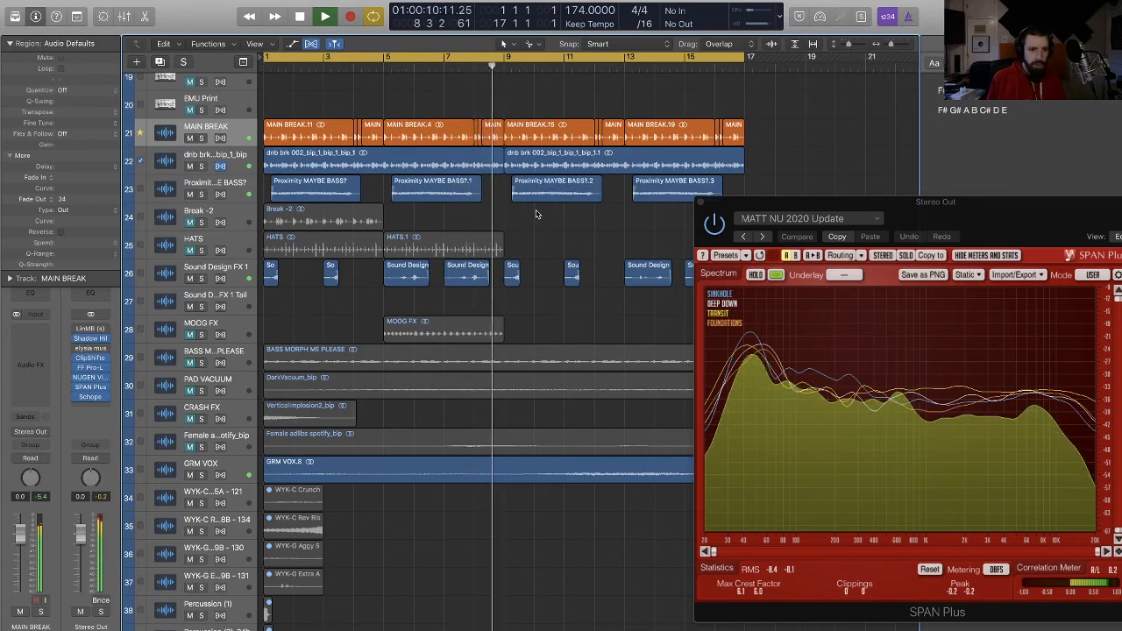
click(537, 164)
Step: Bounce the eight-bar dnb brk region in place to a new track and delete the groove-matched original track
click(417, 165)
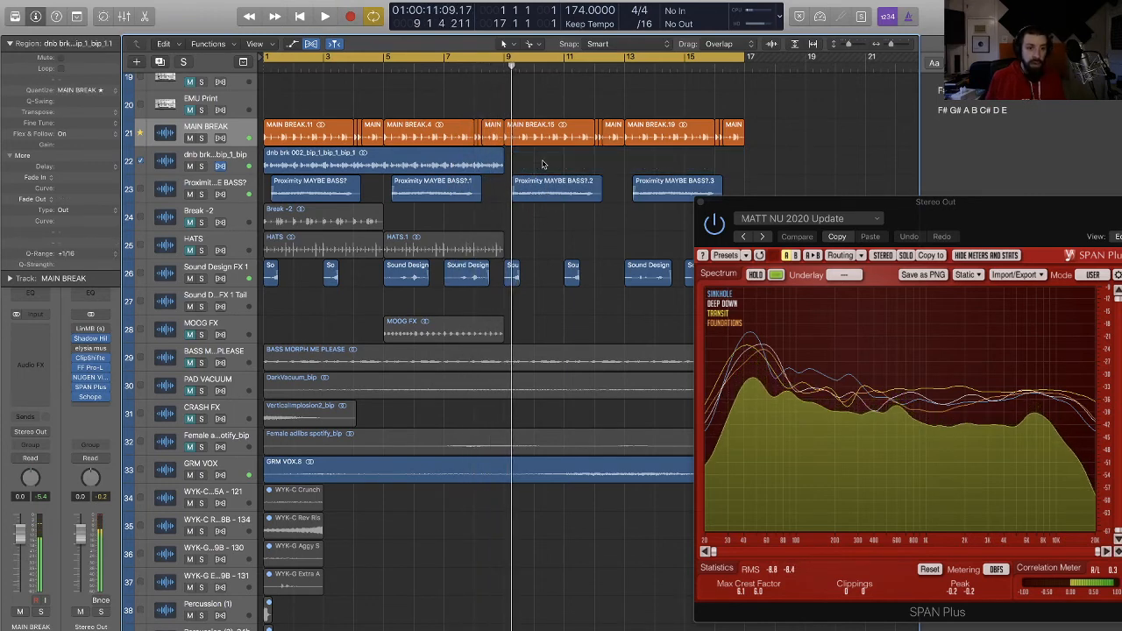
key(ctrl+b)
key(Return)
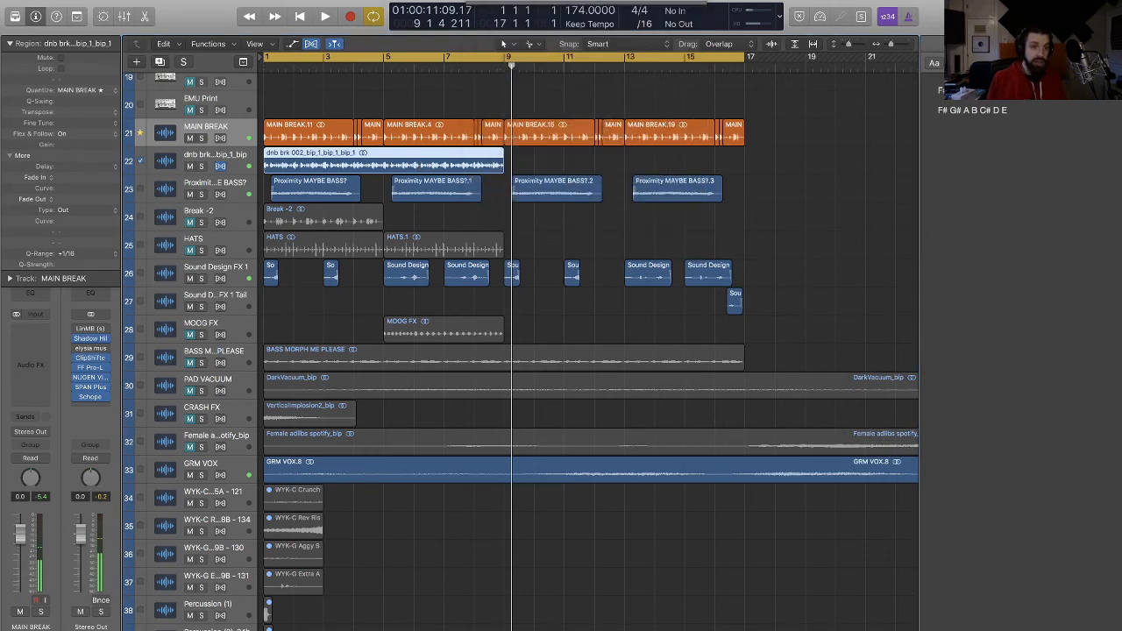
click(531, 166)
click(205, 155)
key(Delete)
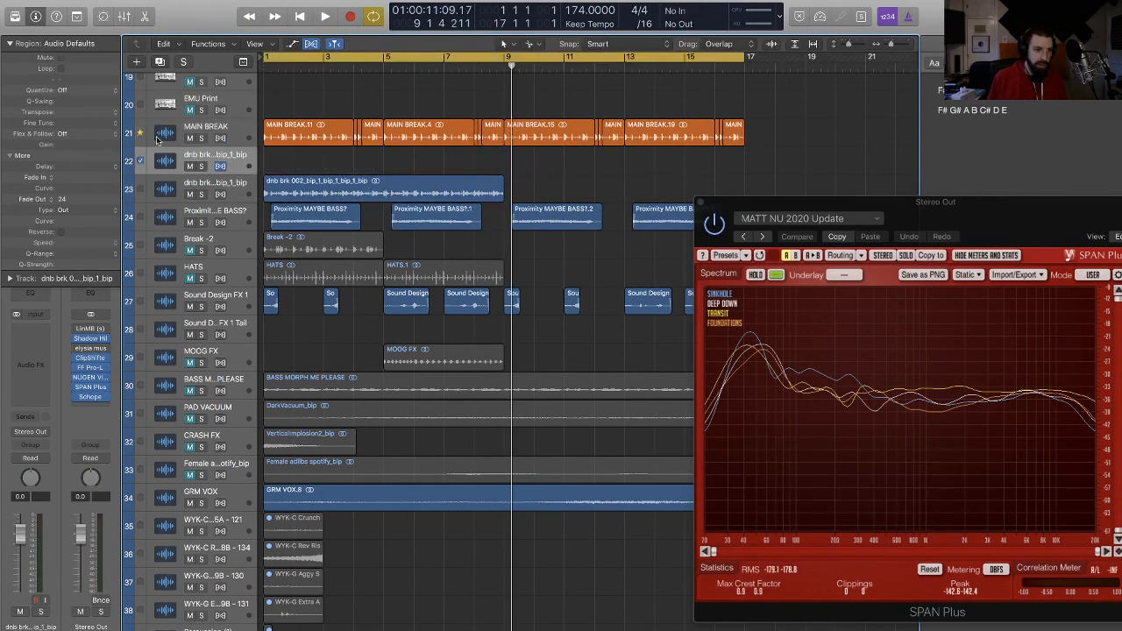
key(ctrl+Delete)
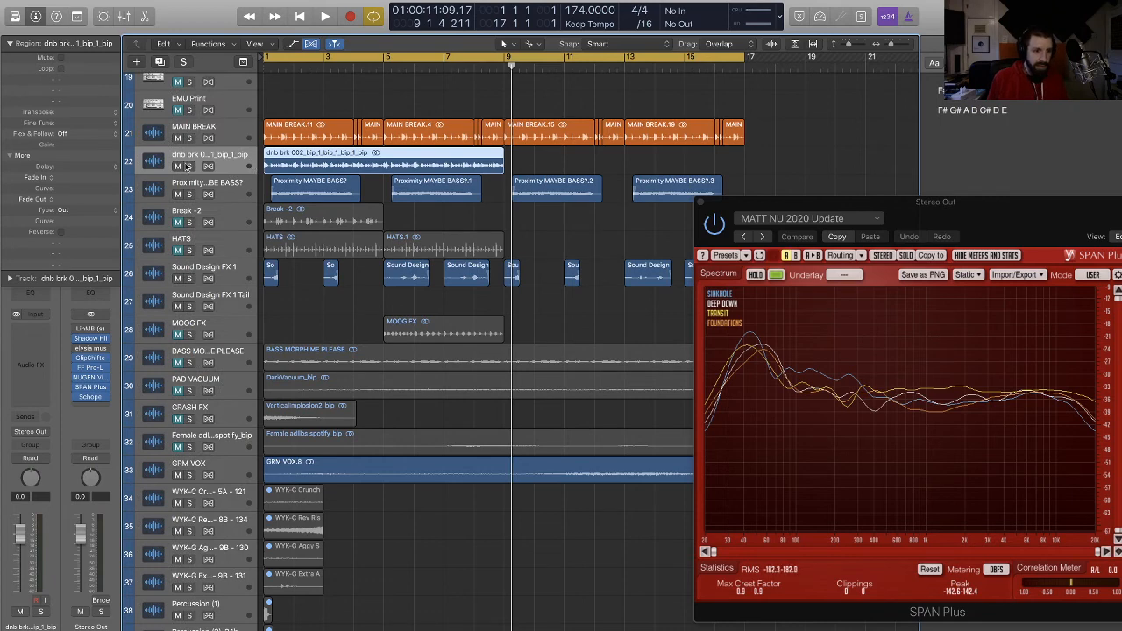
Step: Solo the bounced dnb brk track, play from the start, and loop its region out to bar 17
click(189, 165)
key(Return)
key(space)
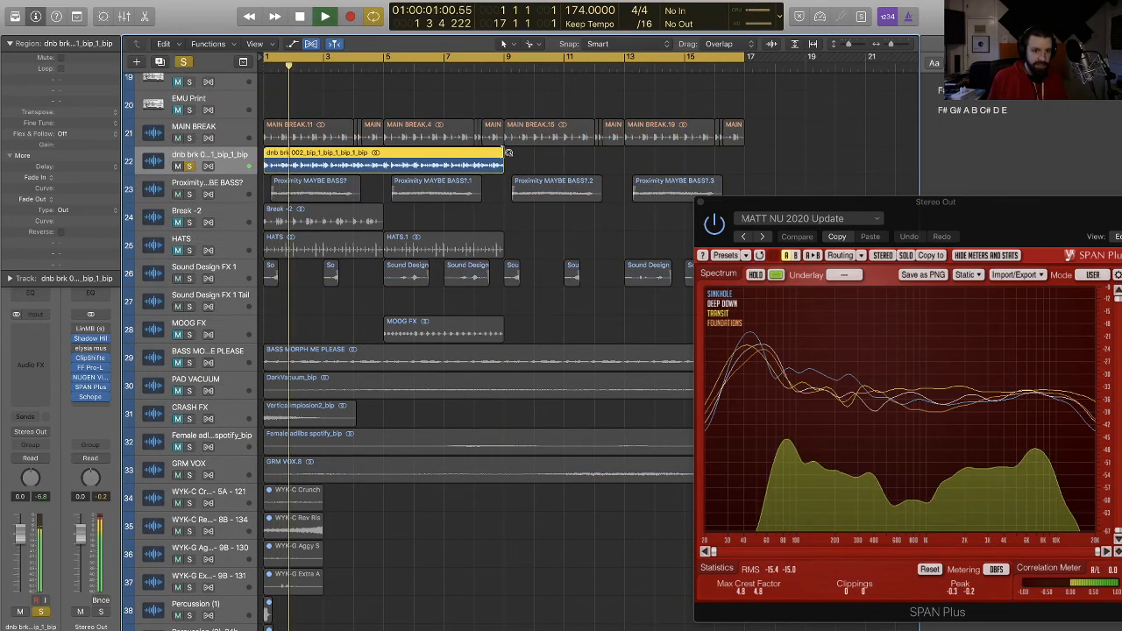
drag(508, 153, 748, 163)
key(space)
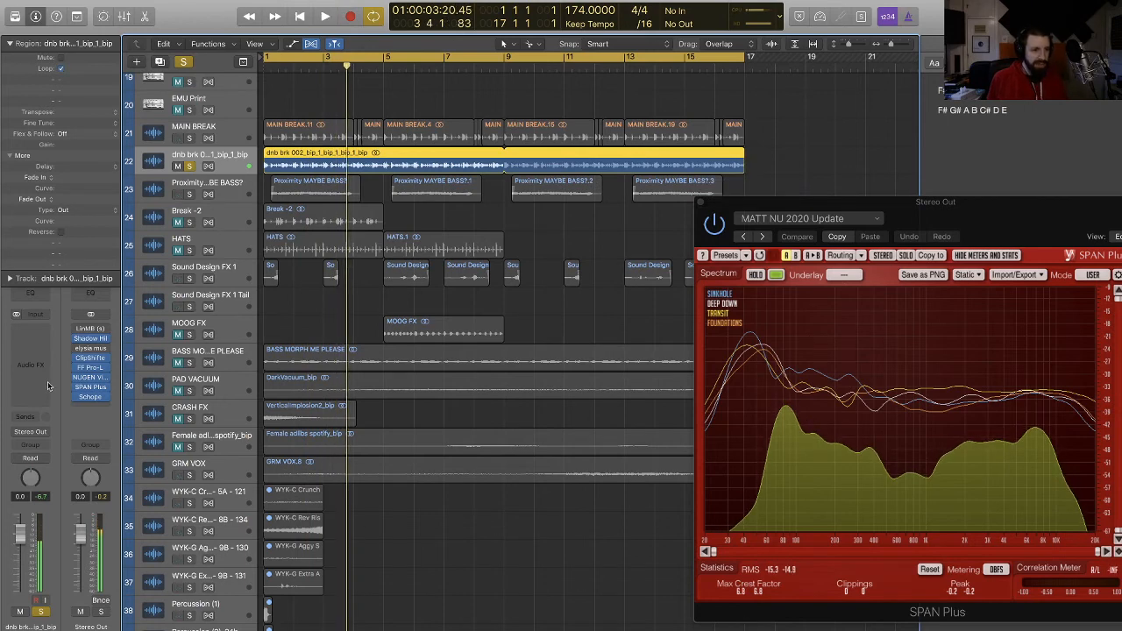
Step: Insert a stereo Multiplicity on the dnb brk track and start playback to hear it
click(31, 361)
mouse_move(72, 445)
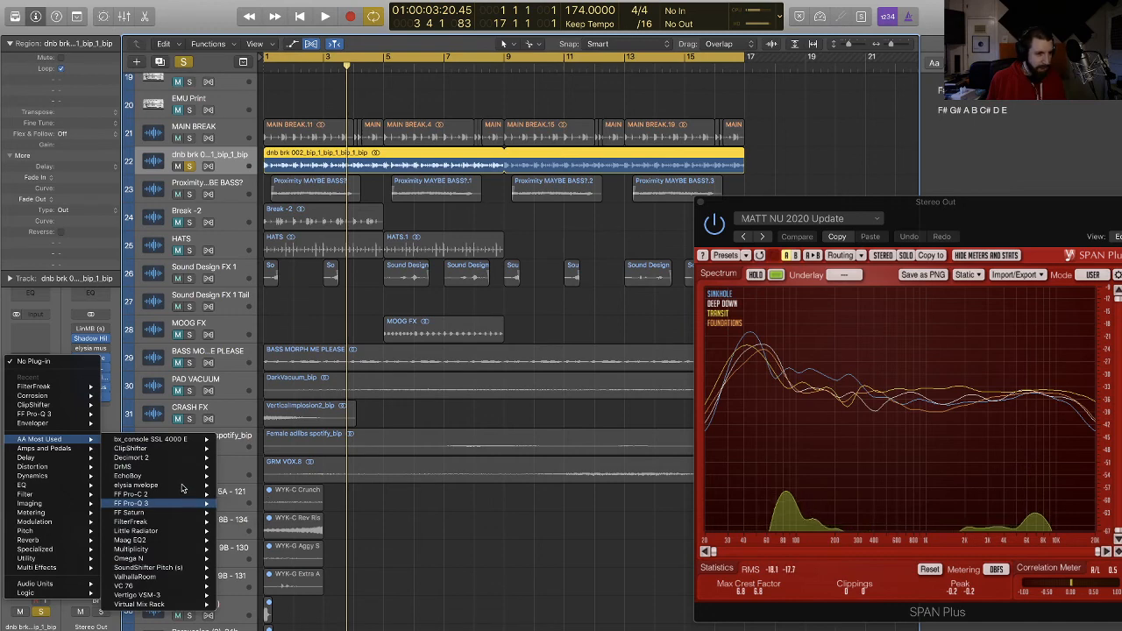
mouse_move(178, 524)
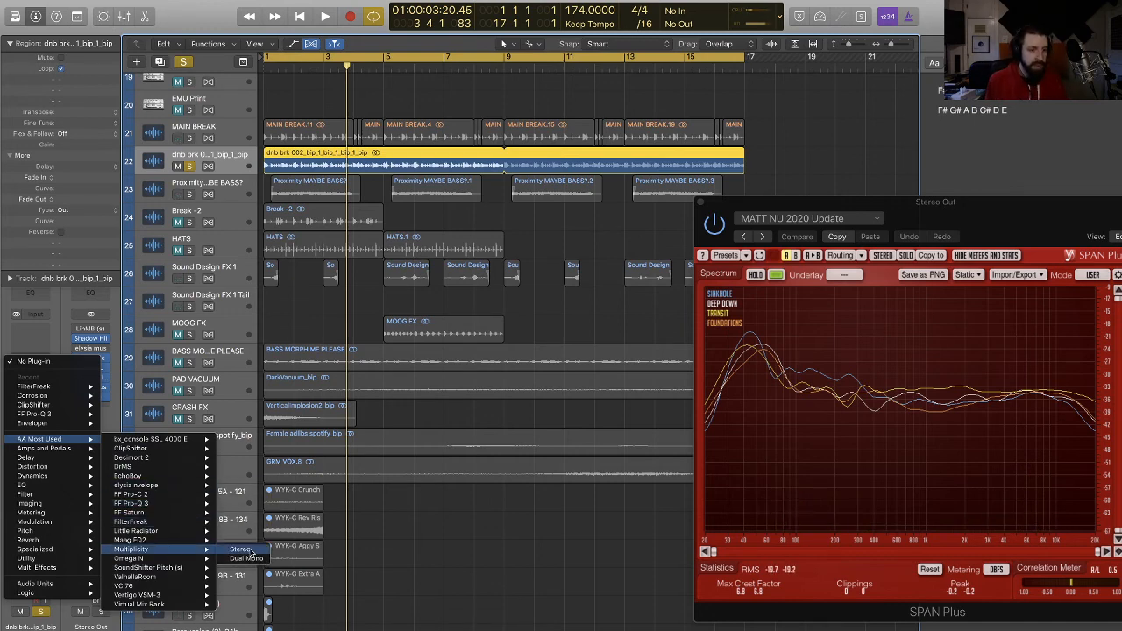
click(242, 550)
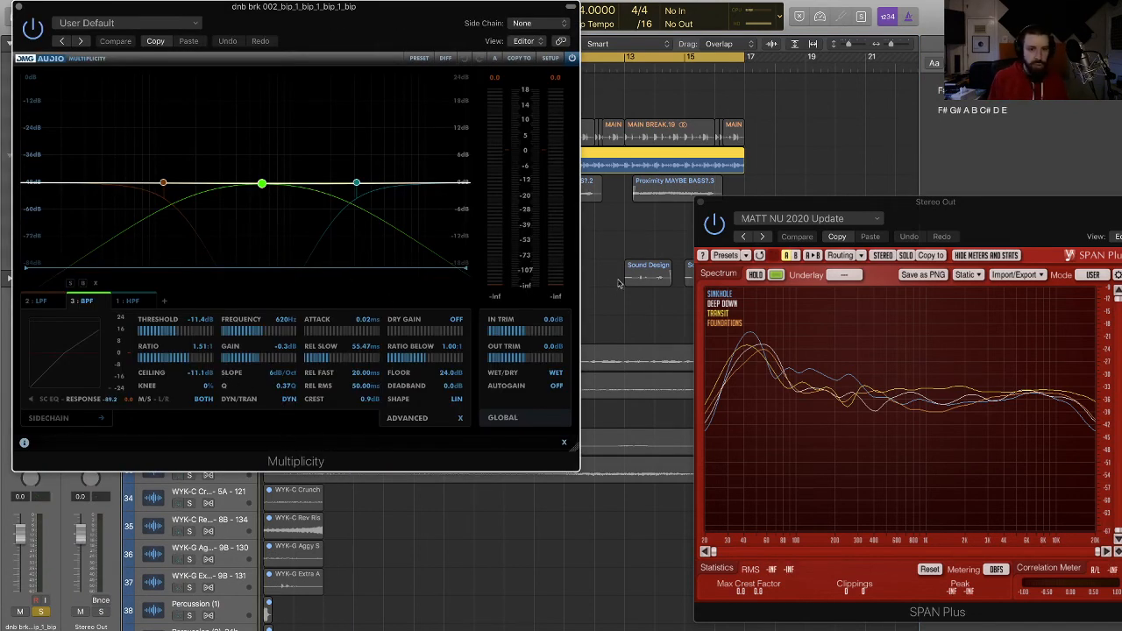
key(space)
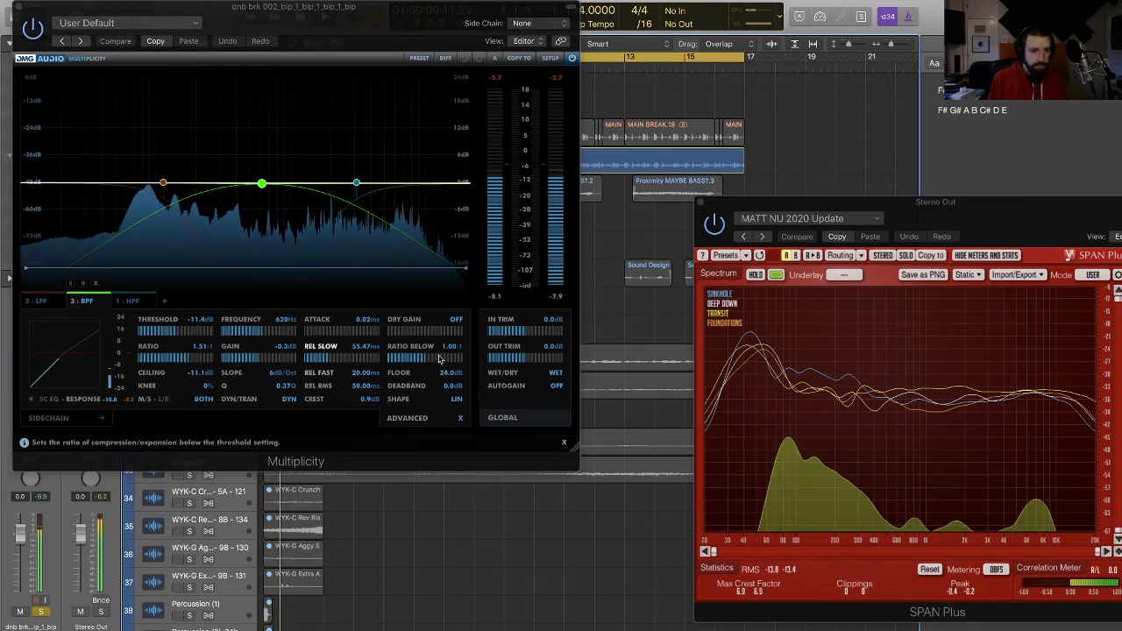
Step: Set the 620 Hz BPF band's ratio below to 2.37:1, floor to -24.0 dB and threshold to -19.0 dB
click(440, 357)
drag(440, 358, 445, 357)
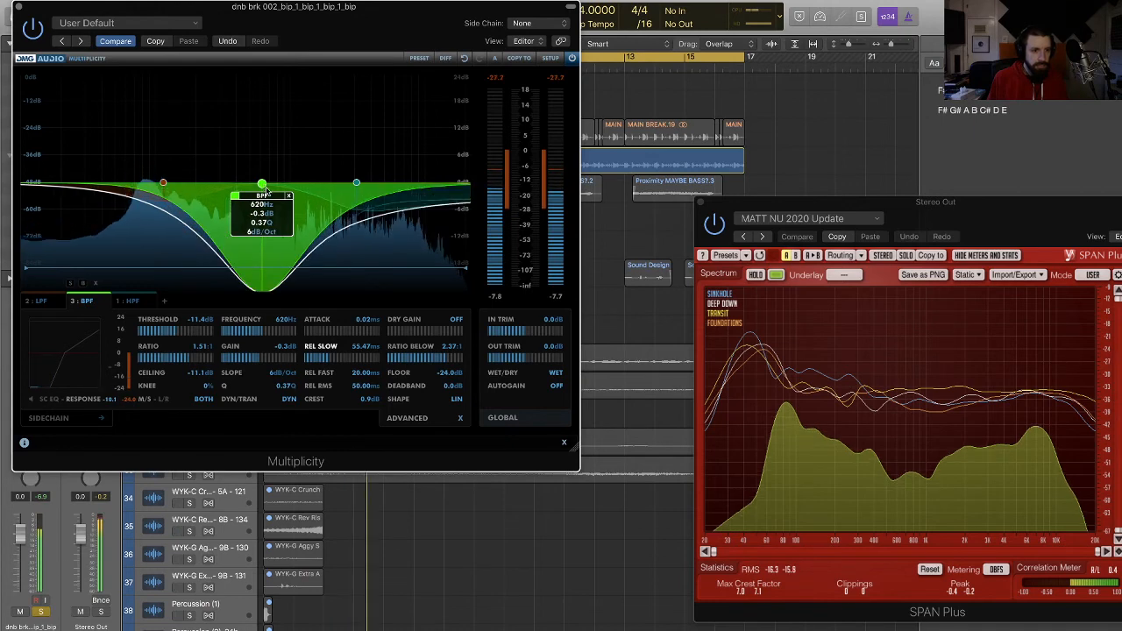
drag(177, 332, 171, 332)
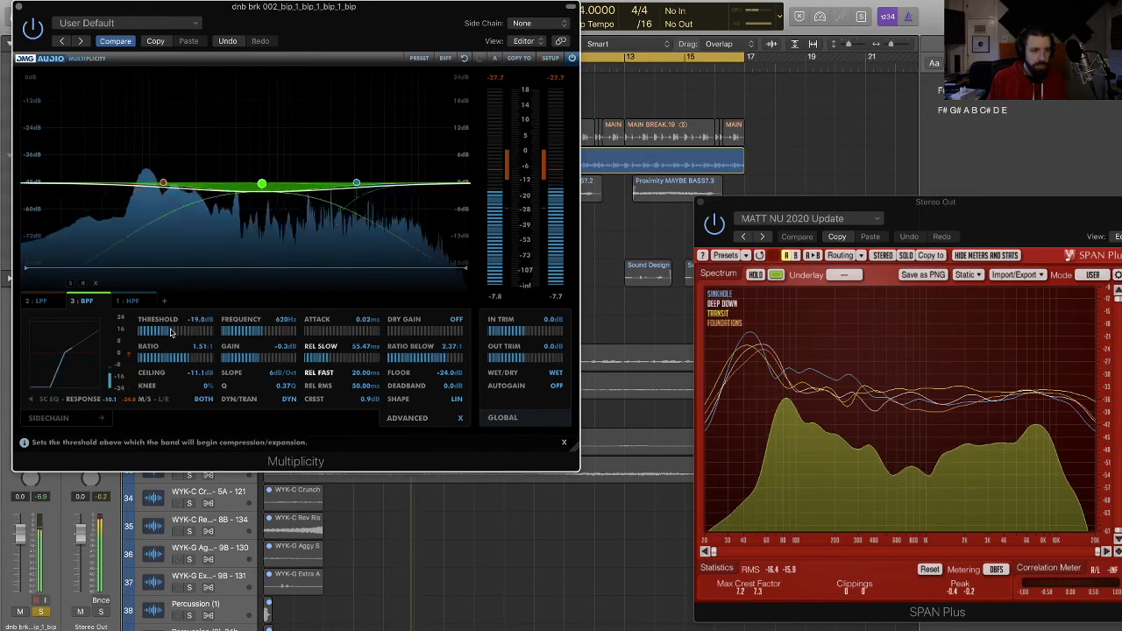
Step: Set the HPF band to 3.9 kHz, 2.0 dB gain, 6 dB/Oct, ratio below 2.13:1 and floor -24.0 dB; widen the BPF band to Q 0.26
click(356, 182)
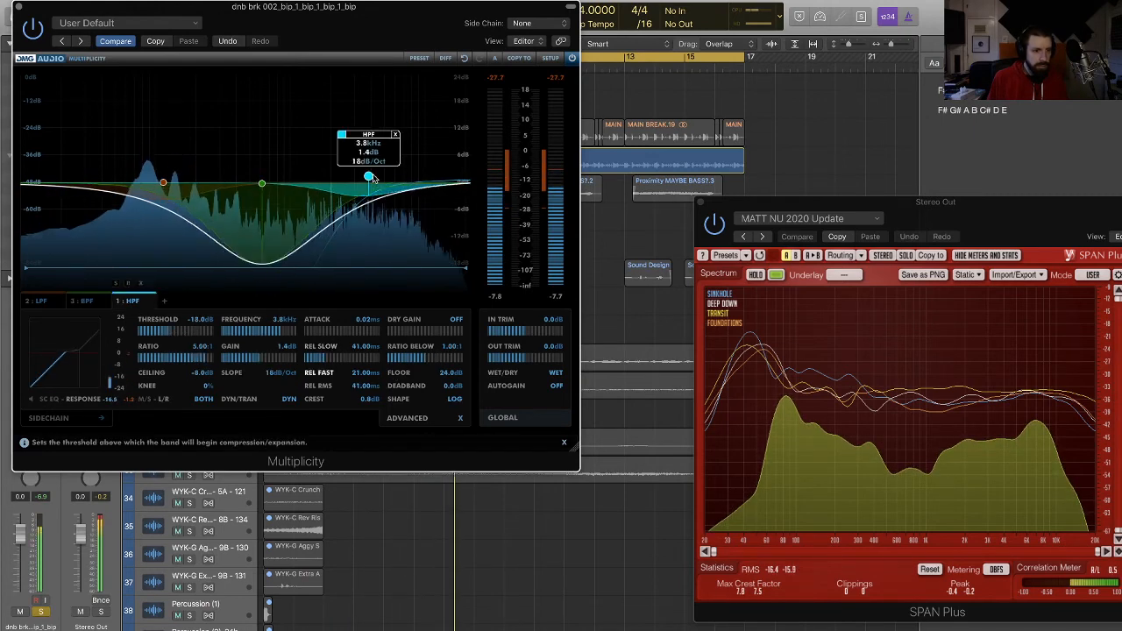
drag(427, 357, 450, 359)
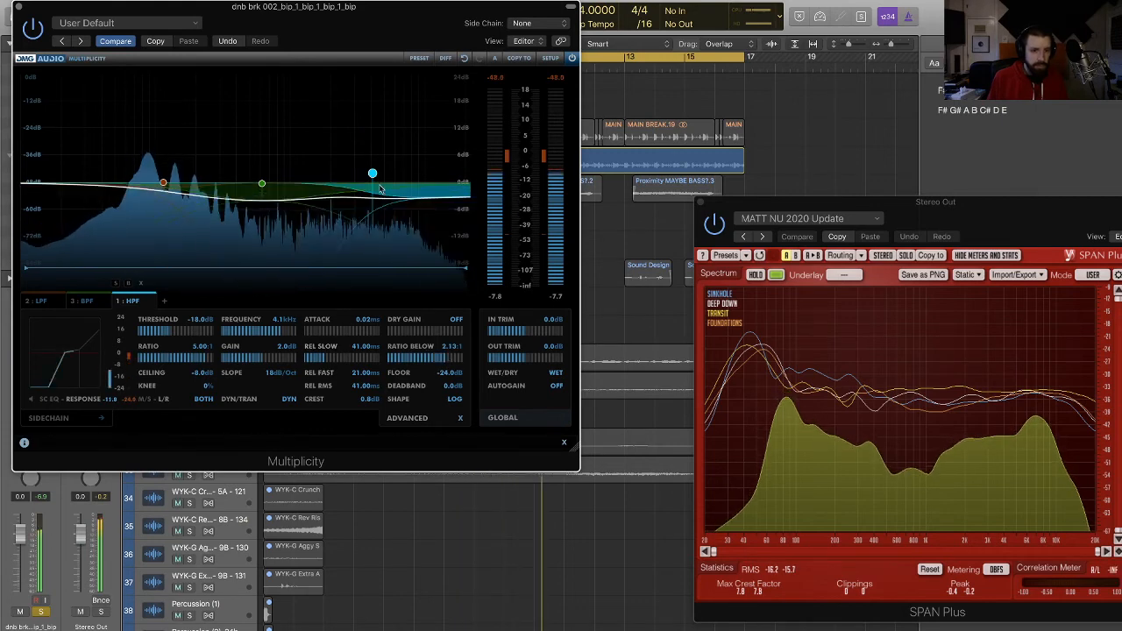
drag(373, 174, 369, 174)
scroll(369, 177, down, 2)
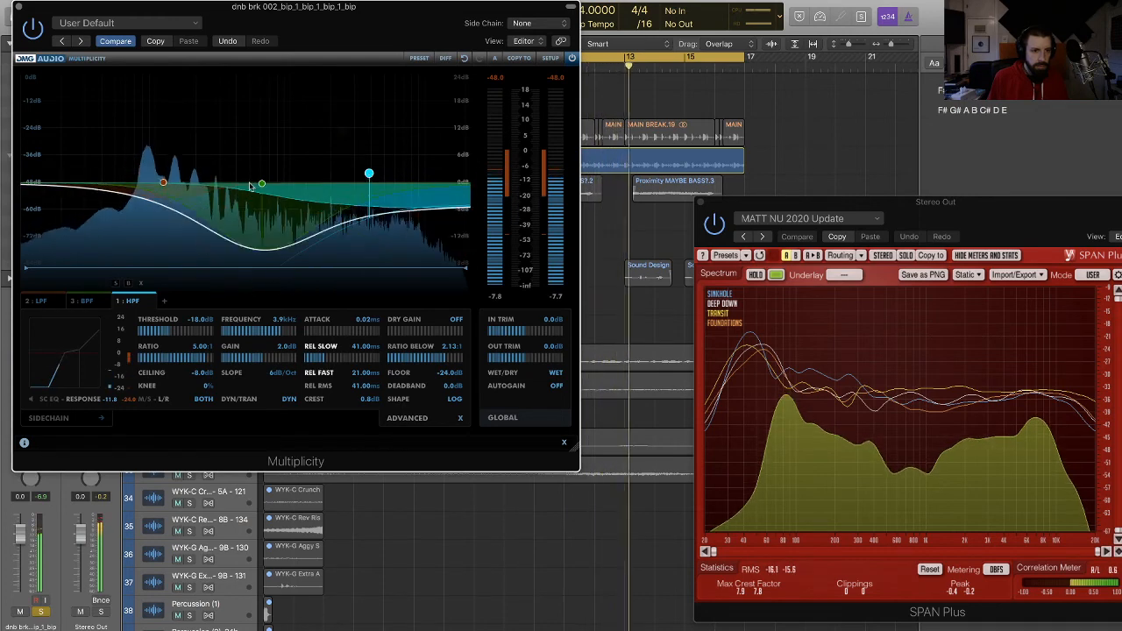
mouse_move(262, 186)
scroll(262, 187, down, 3)
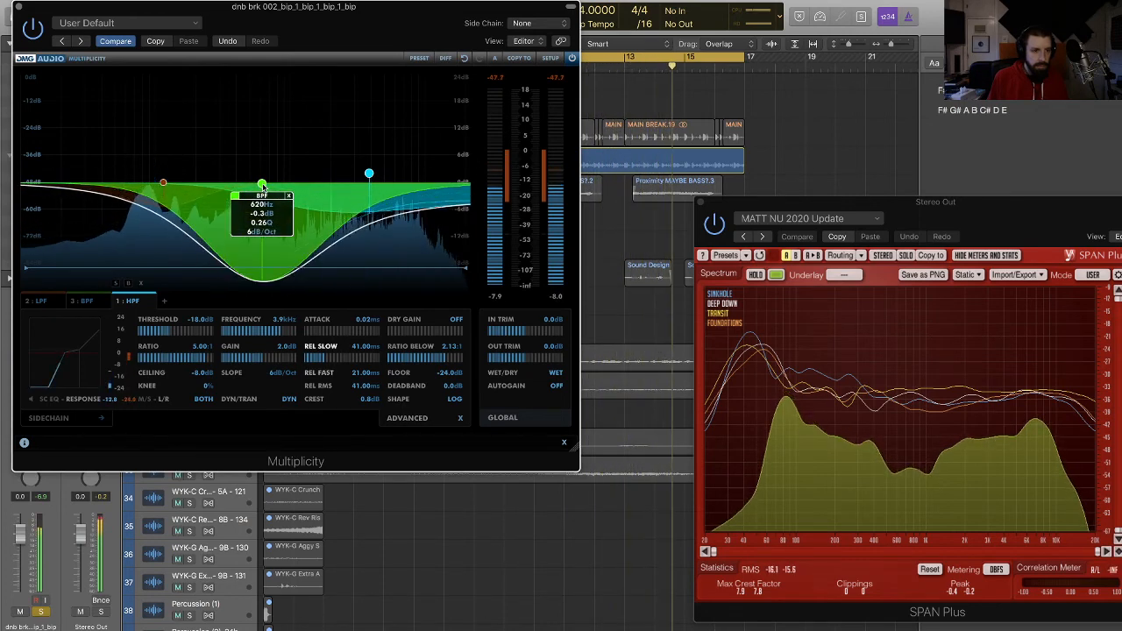
Step: Set the 115 Hz LPF band to threshold -15.4 dB, ratio below 1.81:1, floor -24.0 dB and 6 dB/Oct, and close Multiplicity
click(163, 184)
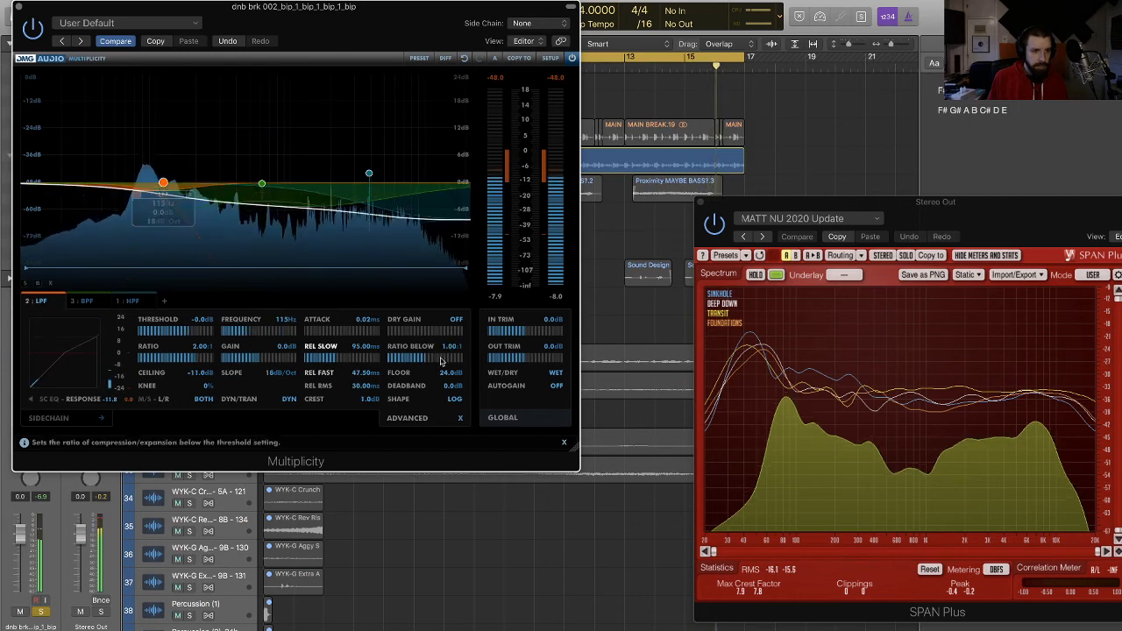
drag(443, 361, 442, 361)
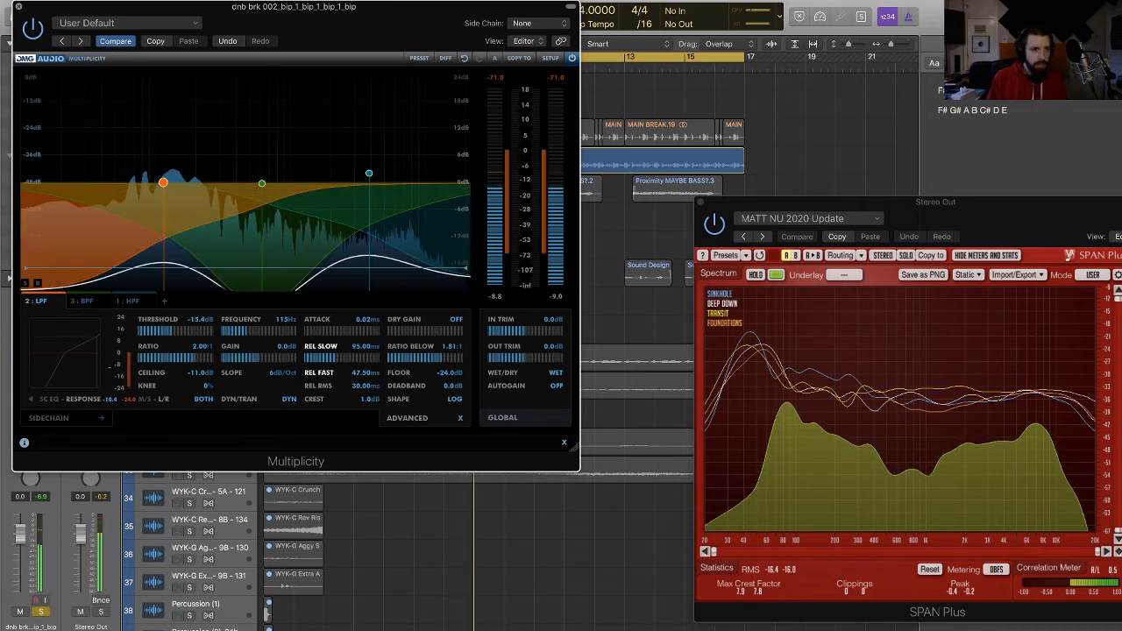
click(18, 6)
Step: Unsolo the dnb brk track and audition the full mix from the start
click(188, 165)
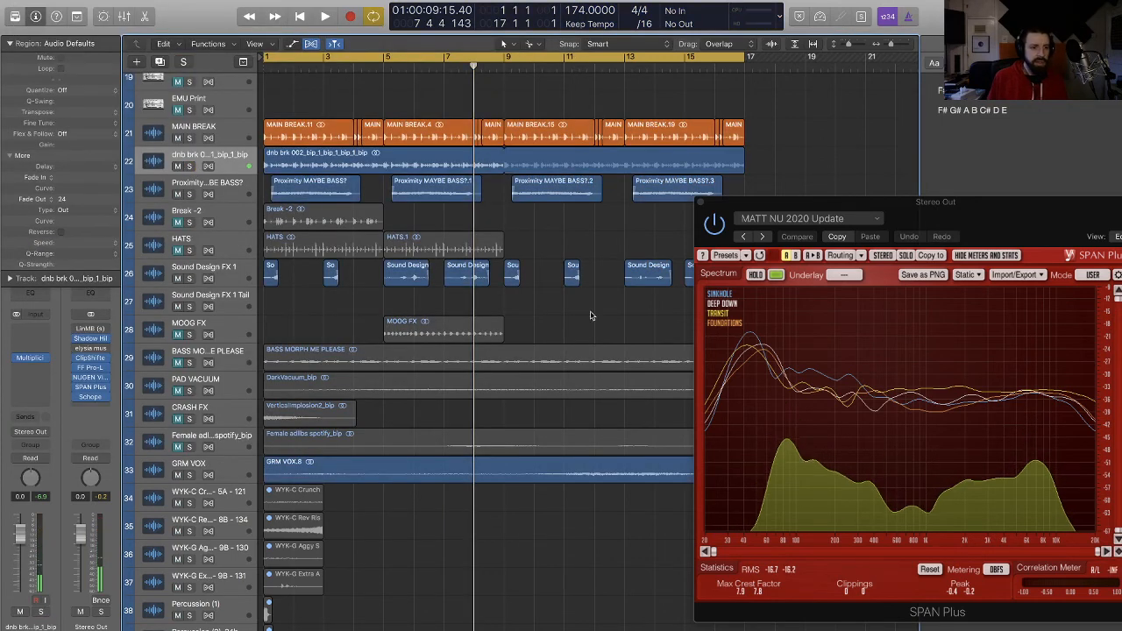
key(Return)
key(space)
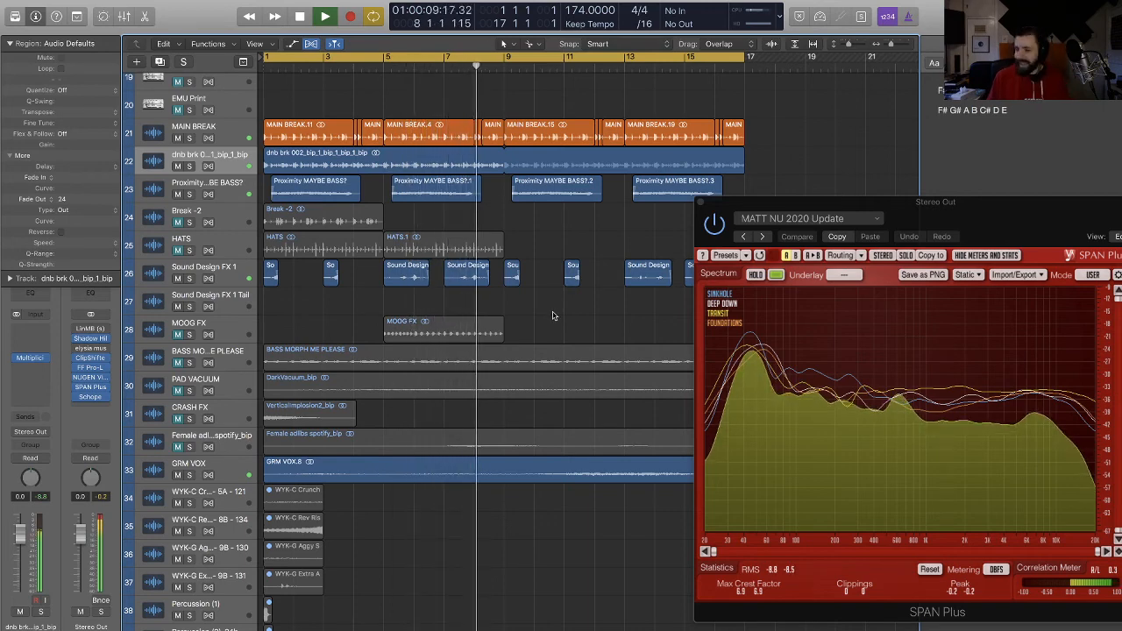
key(space)
Step: Bounce the looped dnb brk with its Multiplicity processing into one sixteen-bar region, delete the original track, and play from the start
click(414, 168)
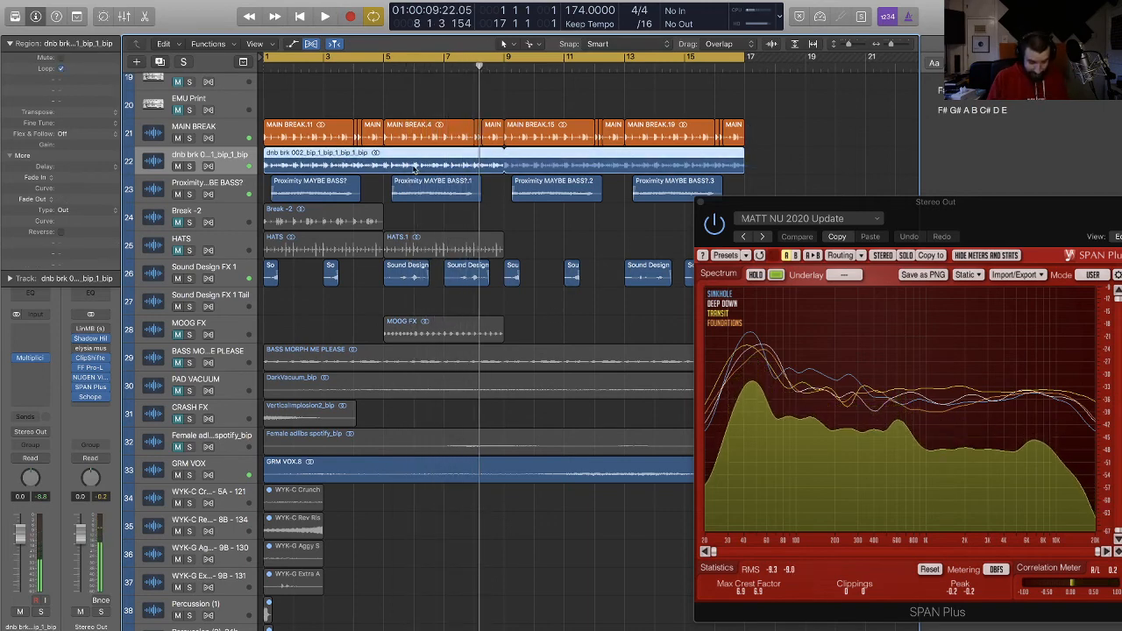
key(ctrl+b)
key(Return)
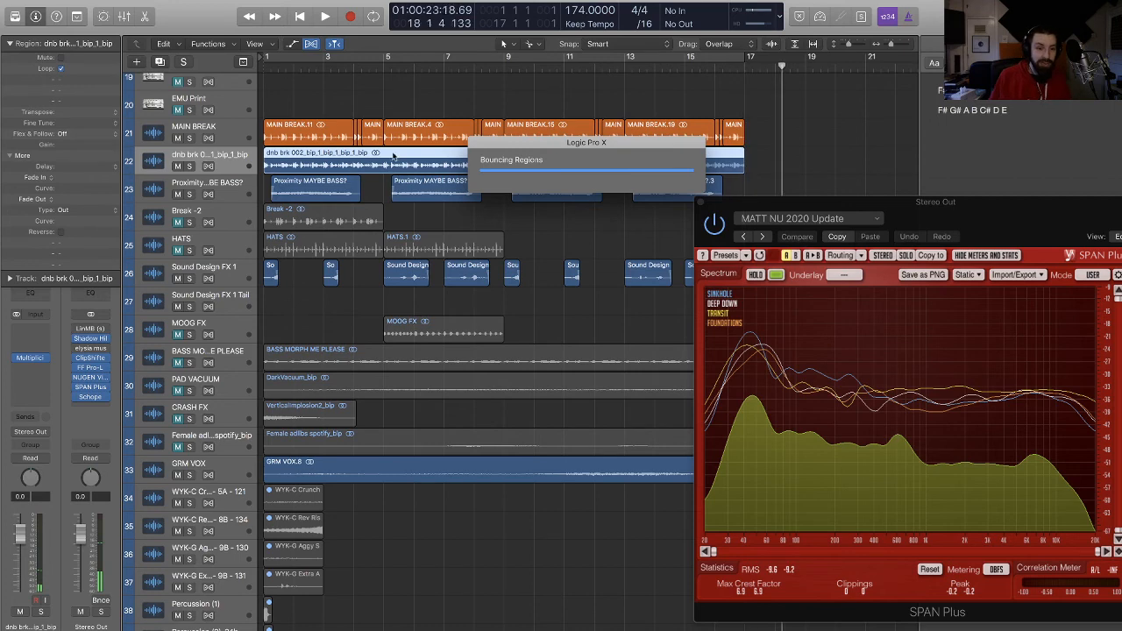
click(237, 163)
key(super+BackSpace)
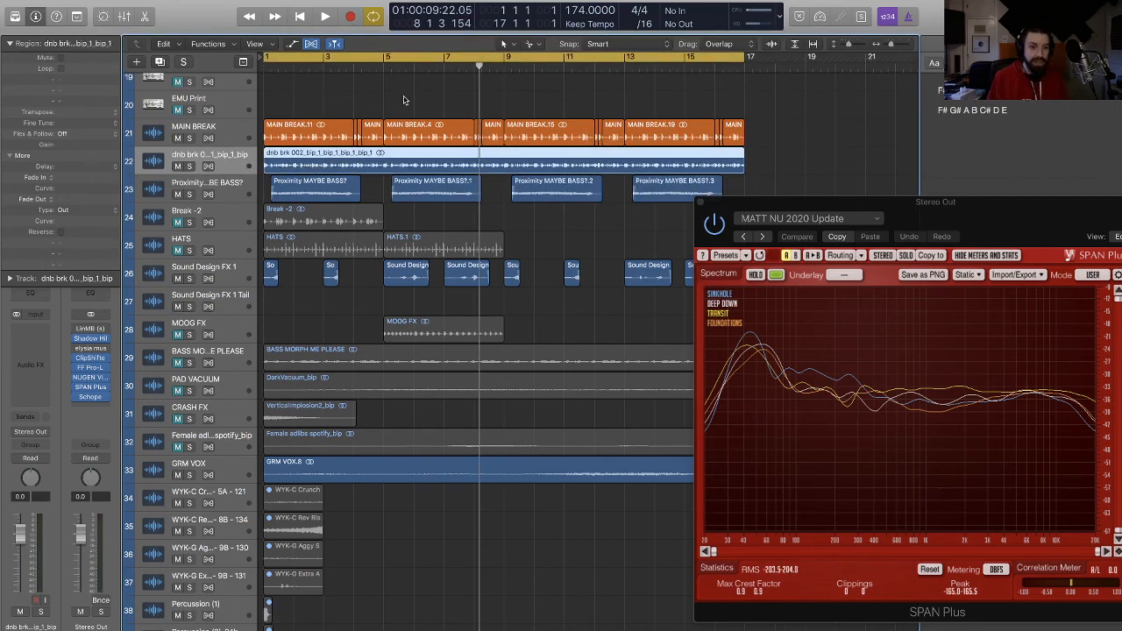
click(403, 100)
key(Return)
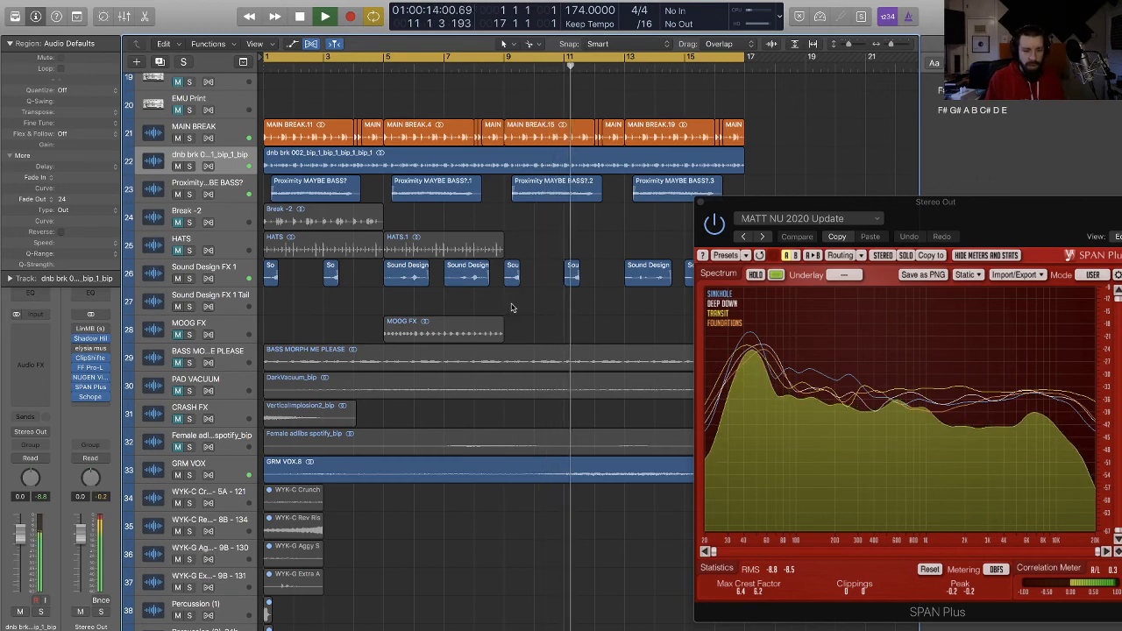
Step: Move the MOOG FX region to bar 9, unmute its track, and insert a stereo FilterFreak on it
drag(484, 321, 605, 322)
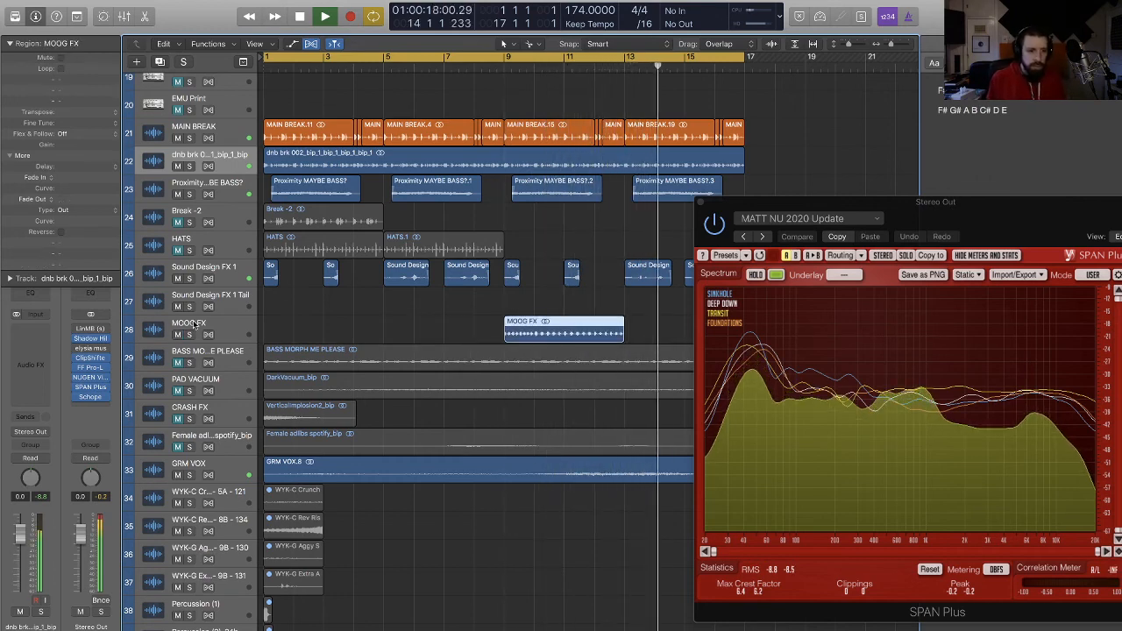
click(195, 330)
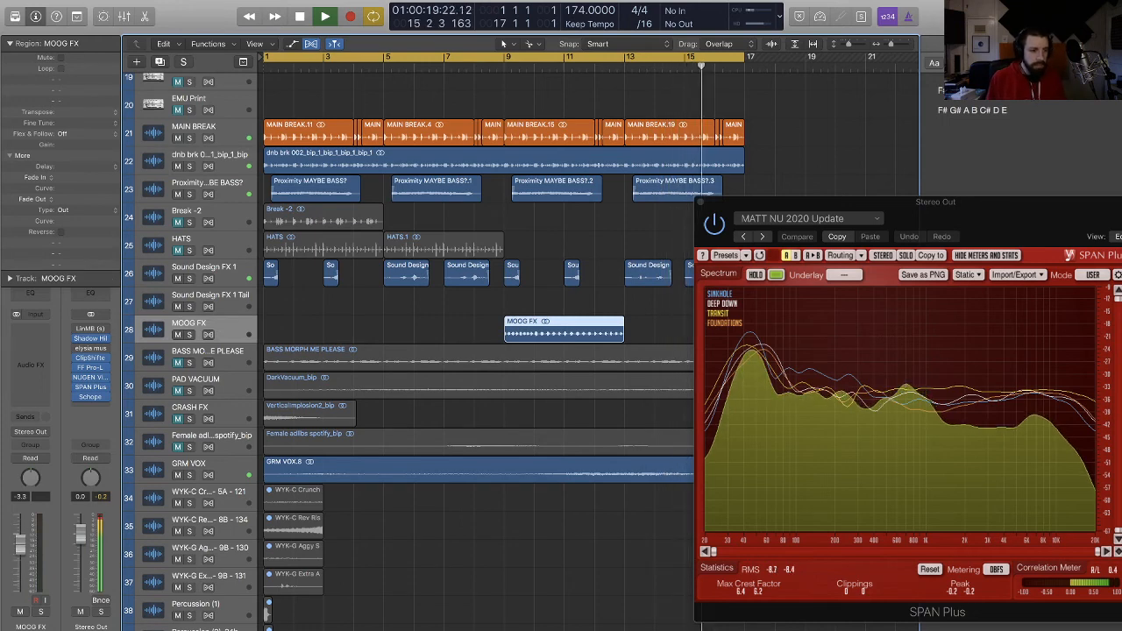
click(33, 348)
mouse_move(88, 386)
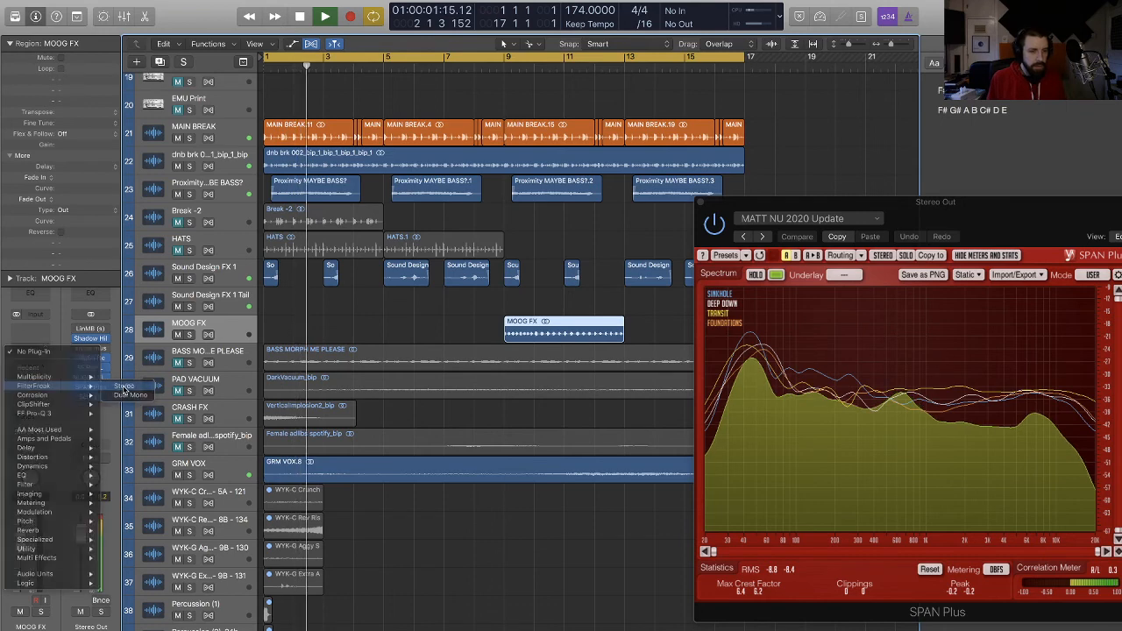
click(124, 388)
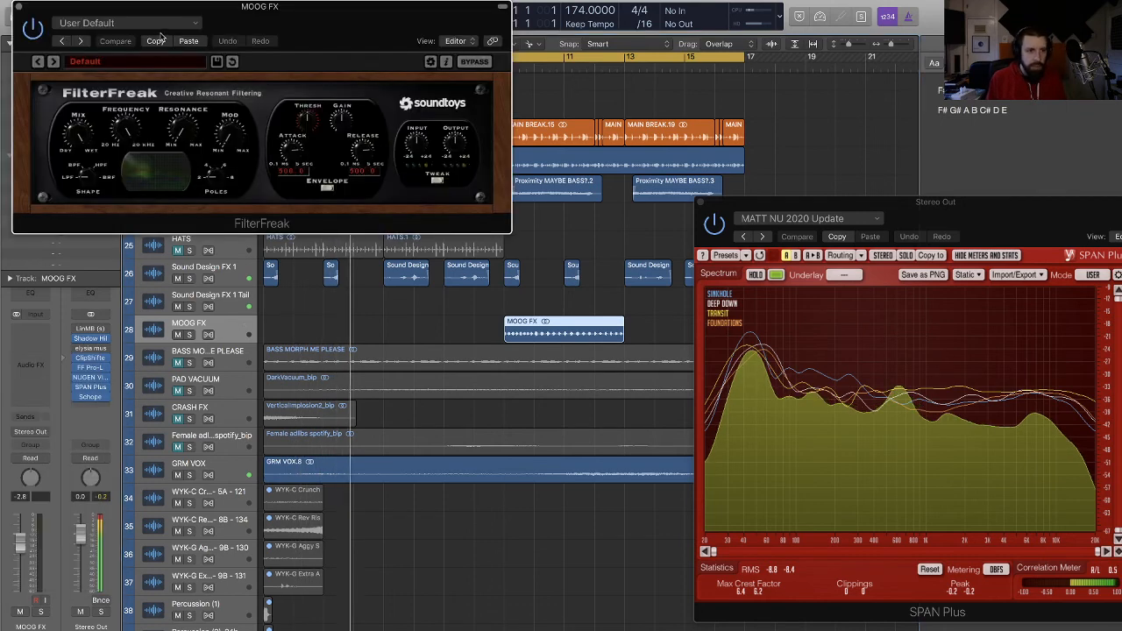
Step: Load the 1bar filter down preset in FilterFreak, close it, and cut the MOOG FX region so it ends at bar 11
click(122, 23)
click(113, 253)
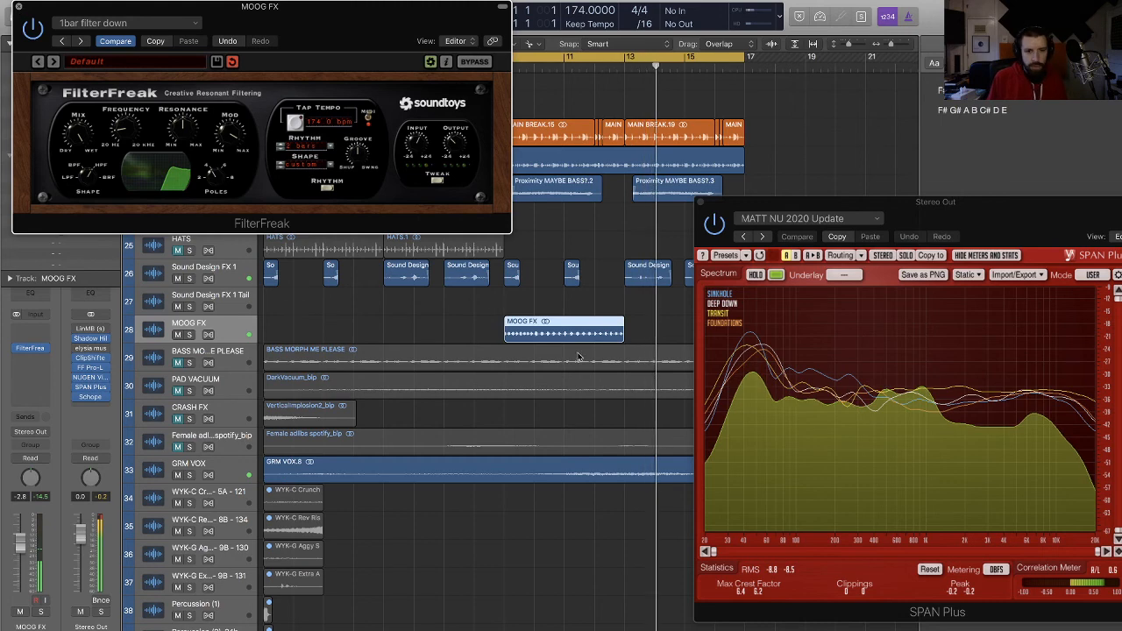
click(18, 8)
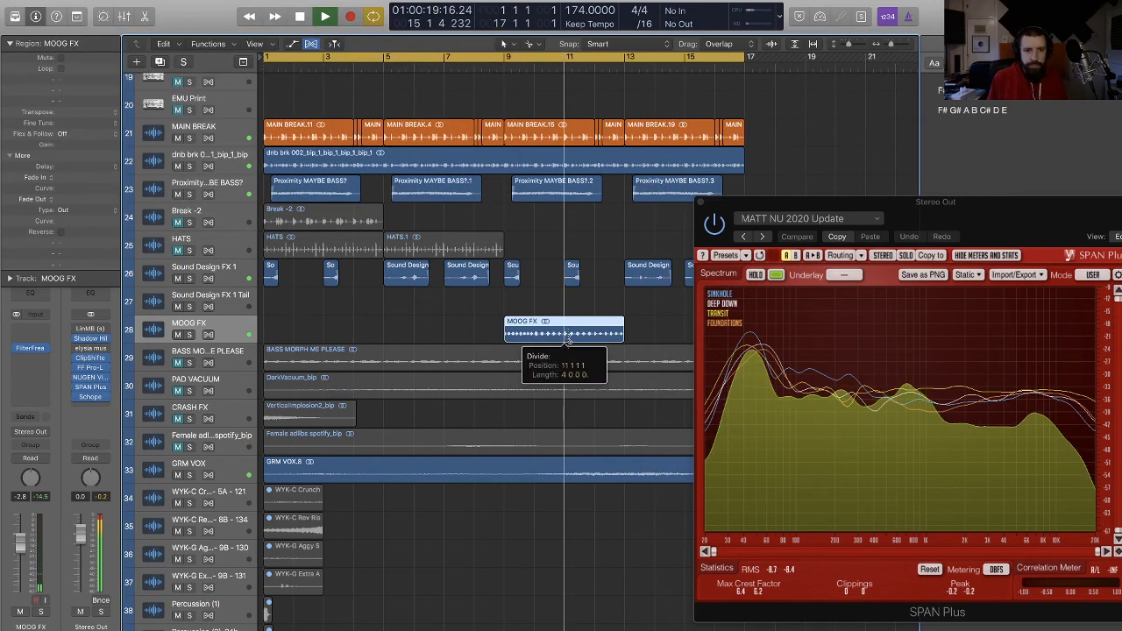
click(568, 339)
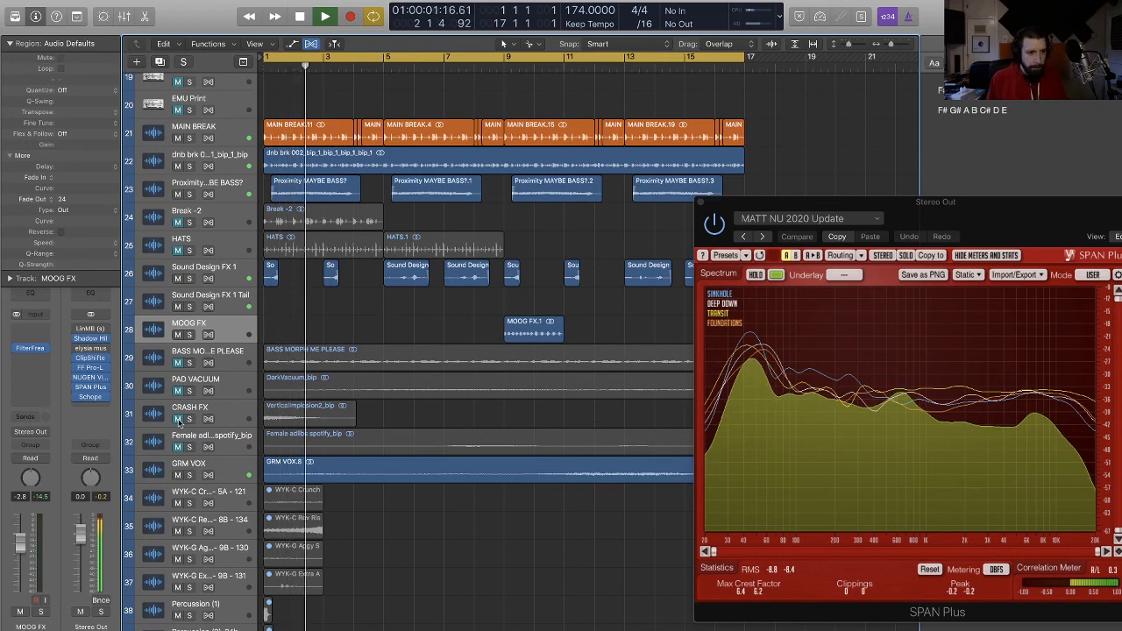
Step: Unmute CRASH FX, move its region to bar 4, split it at bar 5, and copy the first slice to bar 8
click(312, 418)
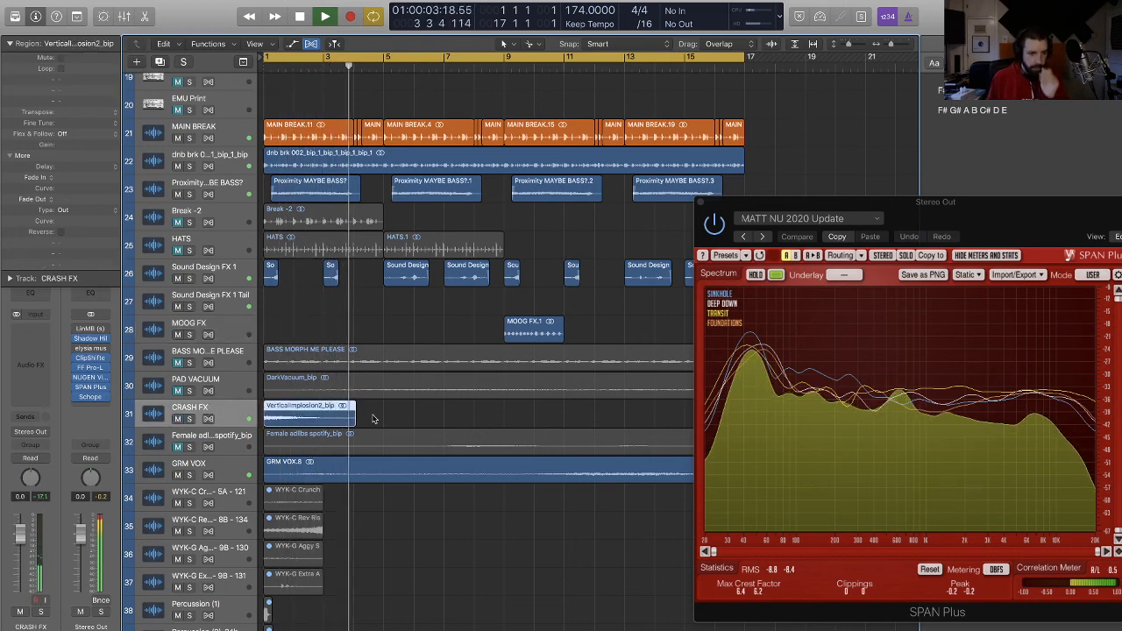
drag(307, 414, 404, 417)
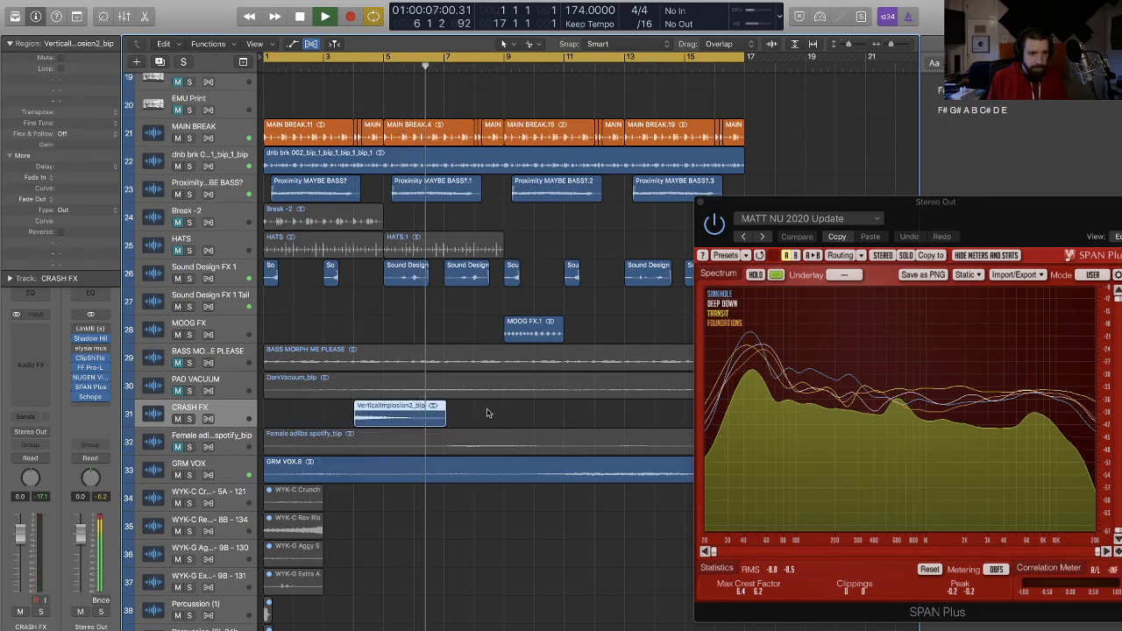
super+click(384, 423)
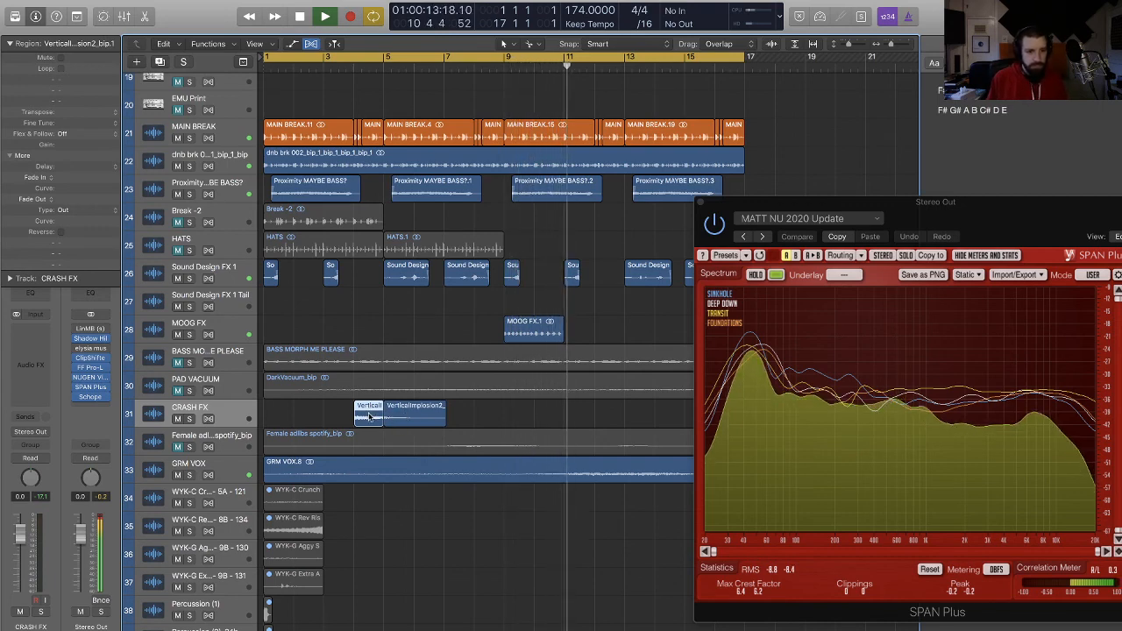
drag(368, 419, 482, 419)
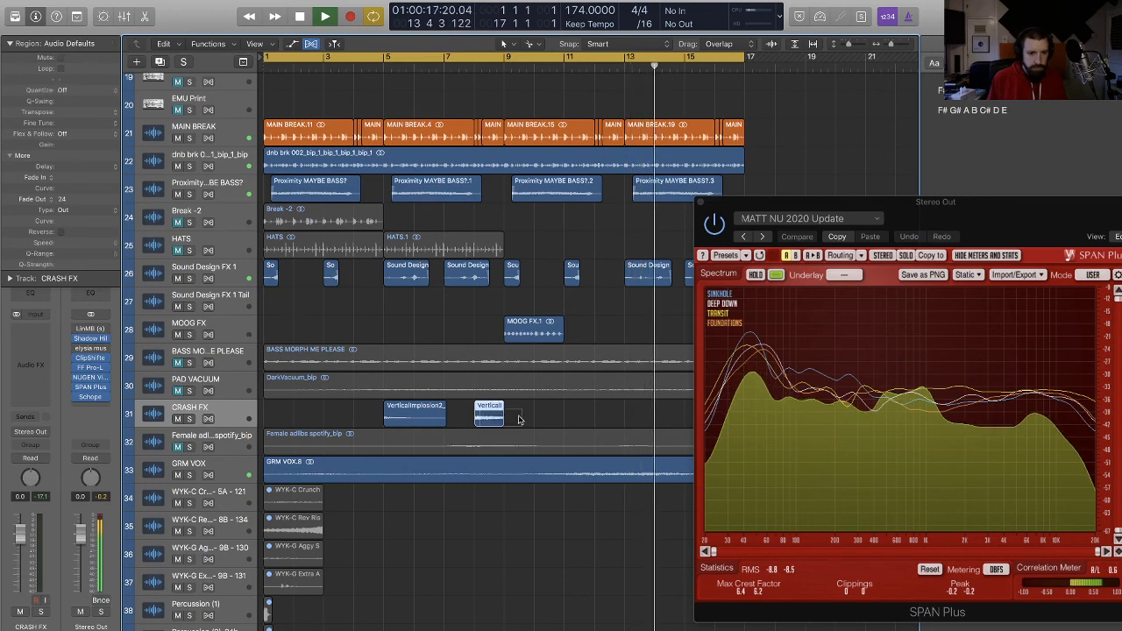
Step: Delete the crash remainder after bar 5 and give the two remaining slices fade-outs and a fade-in of 4
mouse_move(395, 416)
mouse_down()
mouse_move(364, 419)
mouse_move(568, 419)
mouse_up()
key(Delete)
click(368, 413)
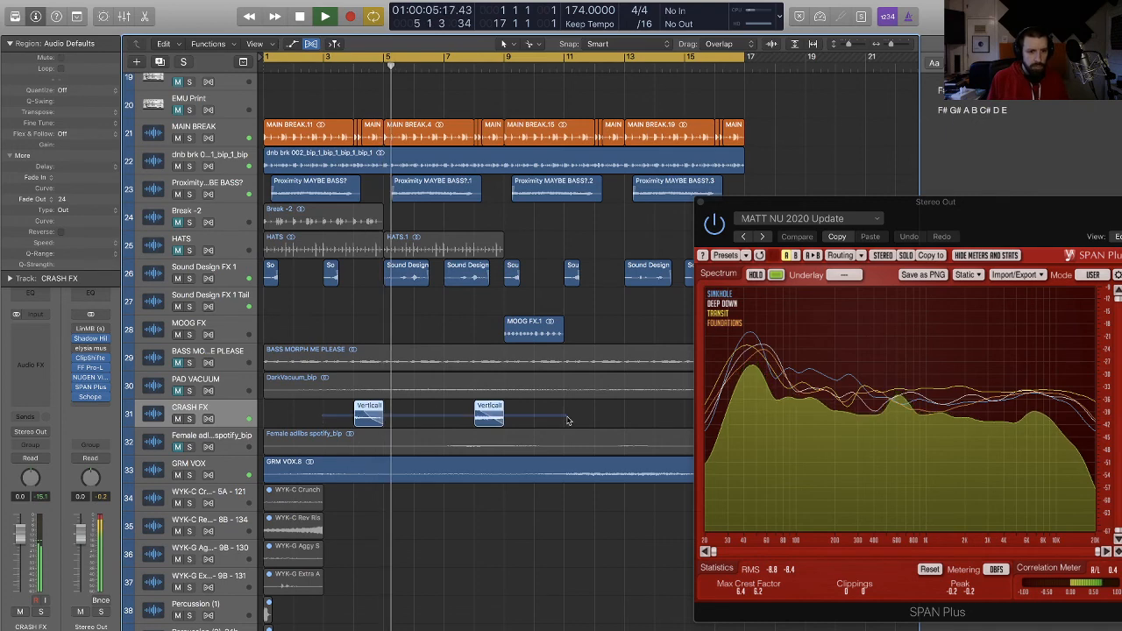
drag(87, 178, 88, 171)
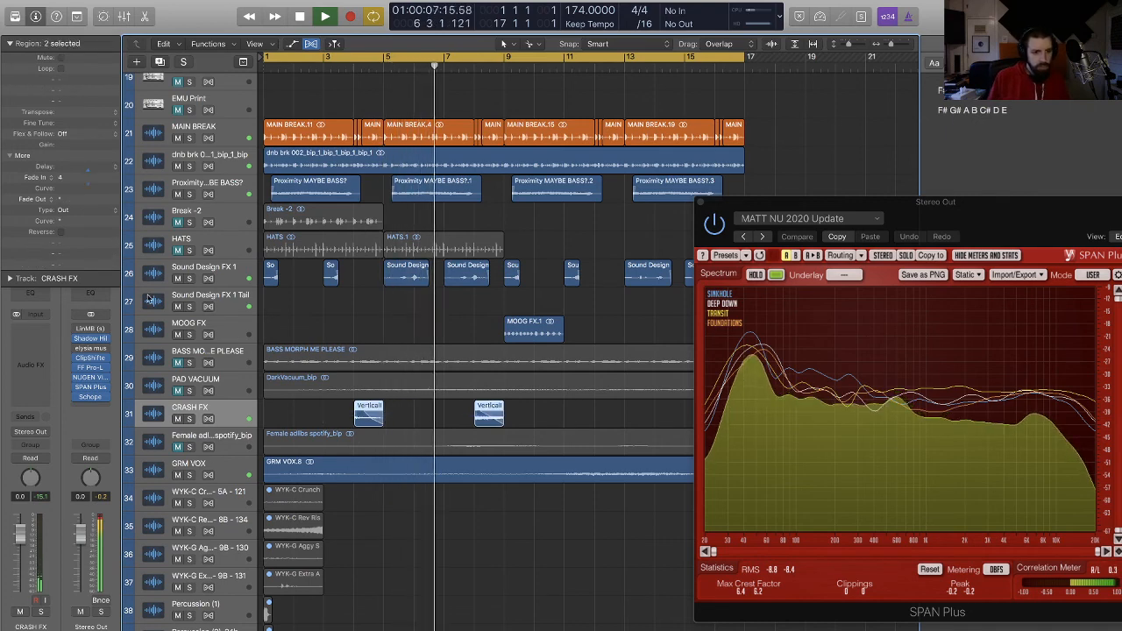
Step: Insert FF Pro-Q 3 on CRASH FX, cut the lows with a -30 dB low shelf around 281 Hz, and close it
click(30, 351)
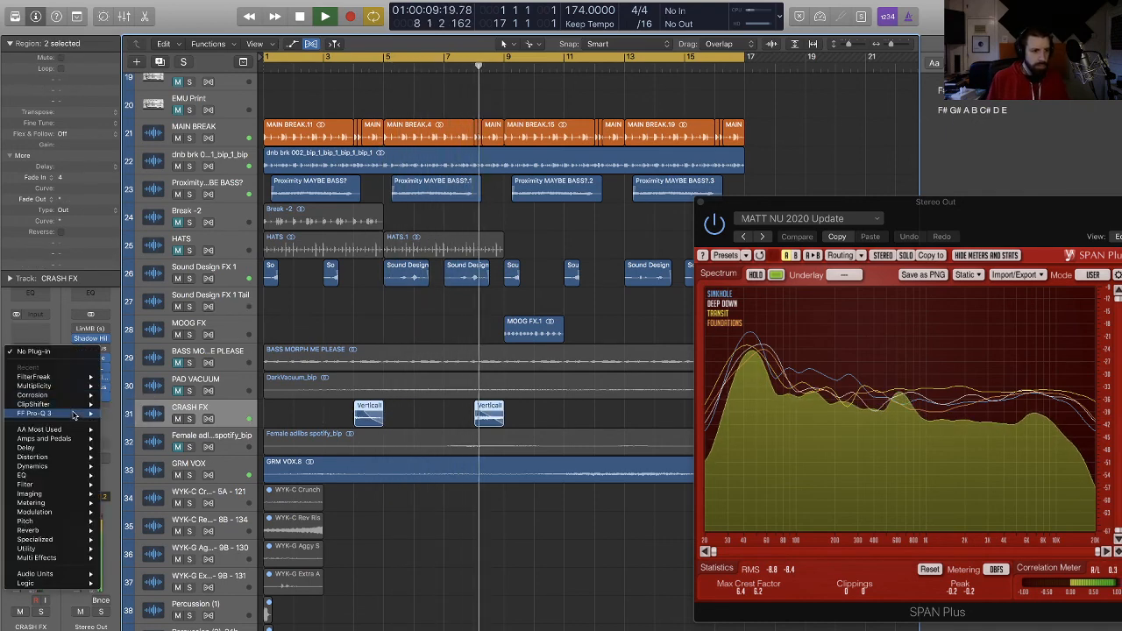
mouse_move(75, 415)
click(119, 414)
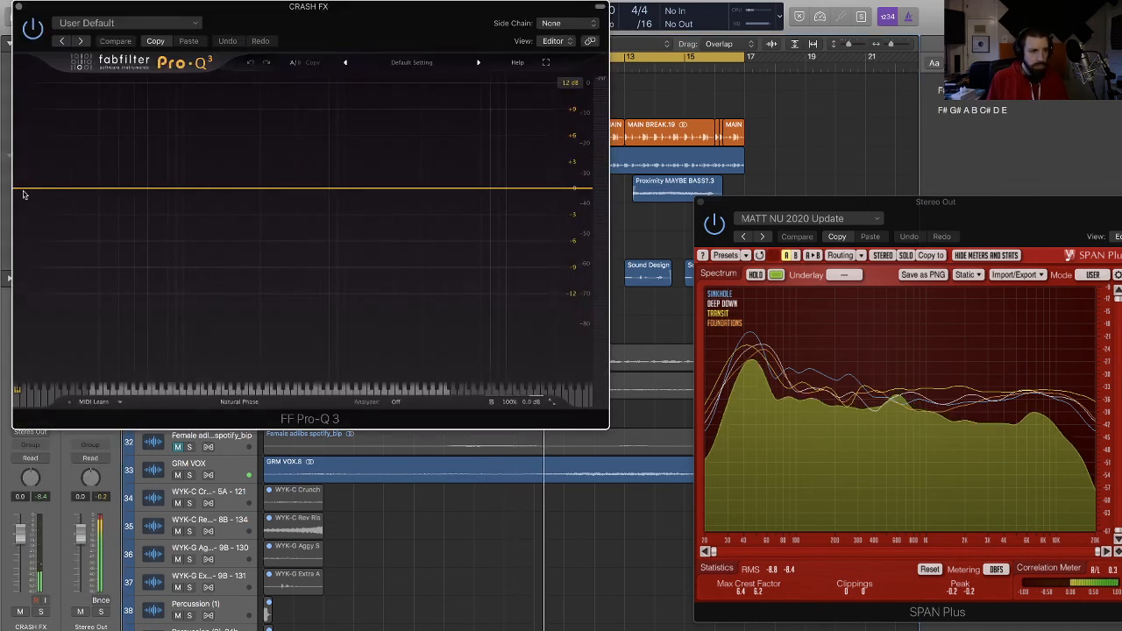
drag(23, 194, 247, 507)
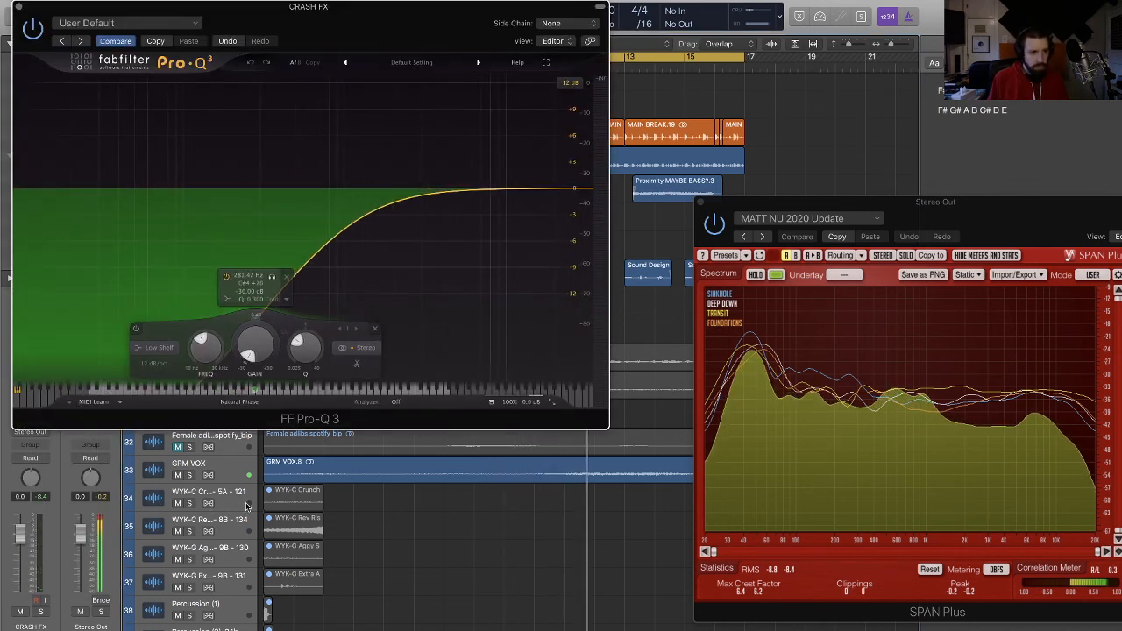
click(18, 7)
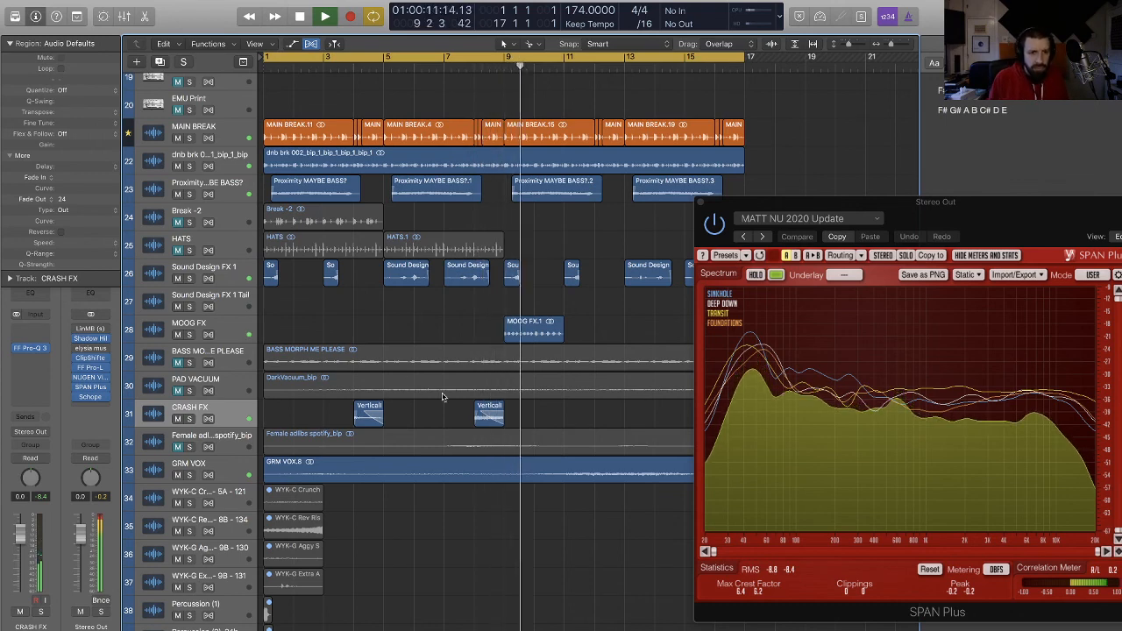
Step: Trim the bar 8 crash to a one-beat hit at 8 4 1 1 and cut a one-beat hit at 4 4 1 1 from the bar 4 crash
key(super+Right)
key(super+Right)
key(super+Right)
key(super+Right)
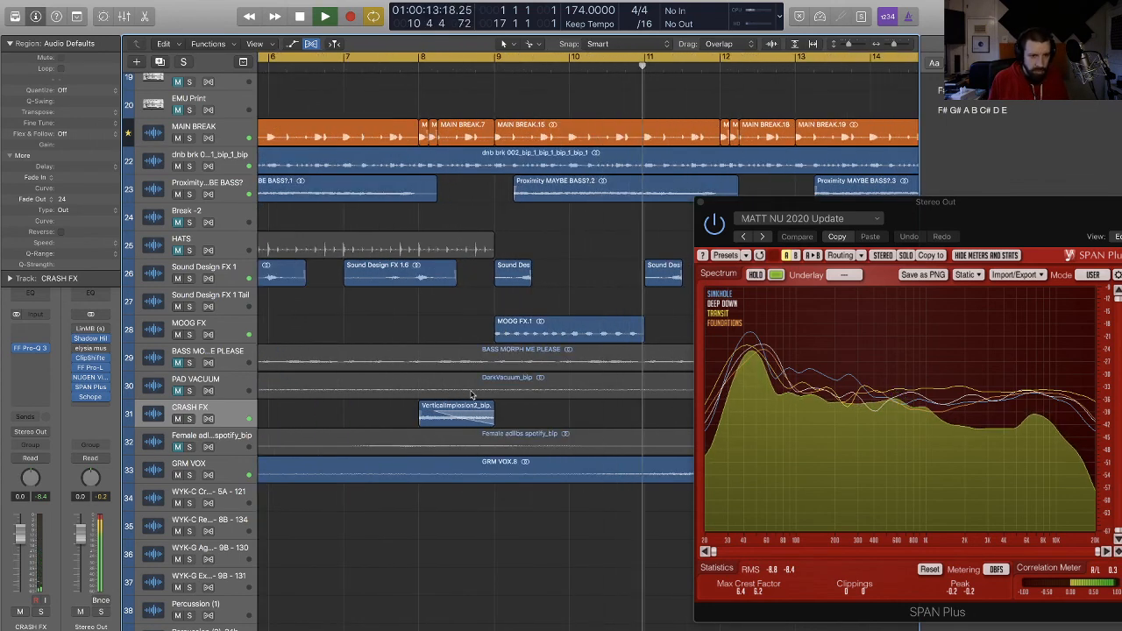
drag(437, 419, 489, 421)
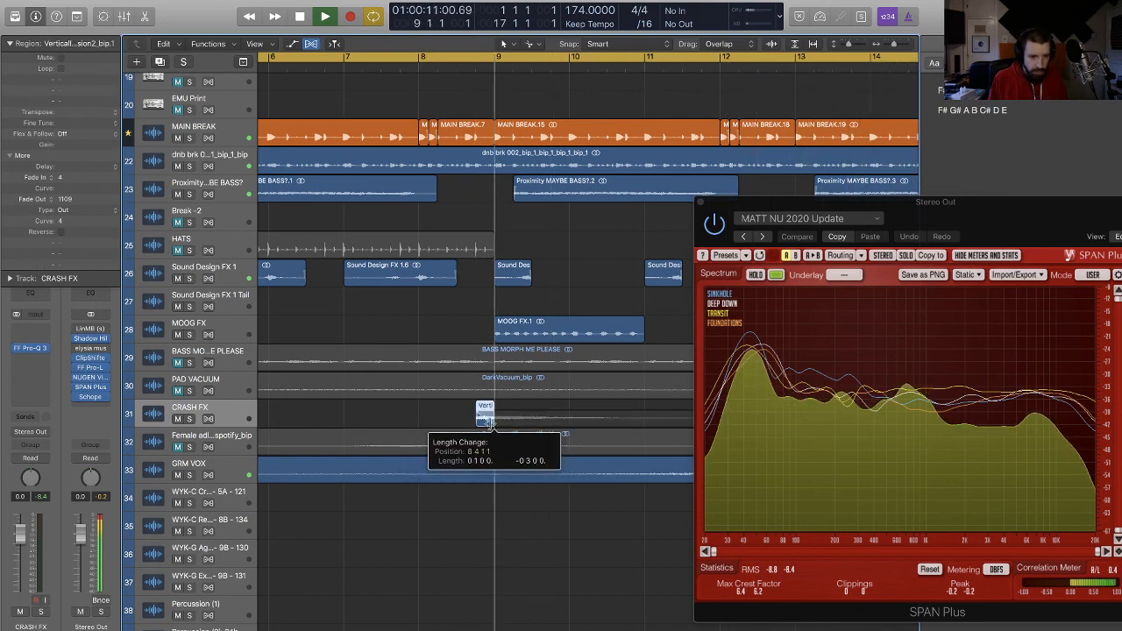
drag(492, 422, 492, 421)
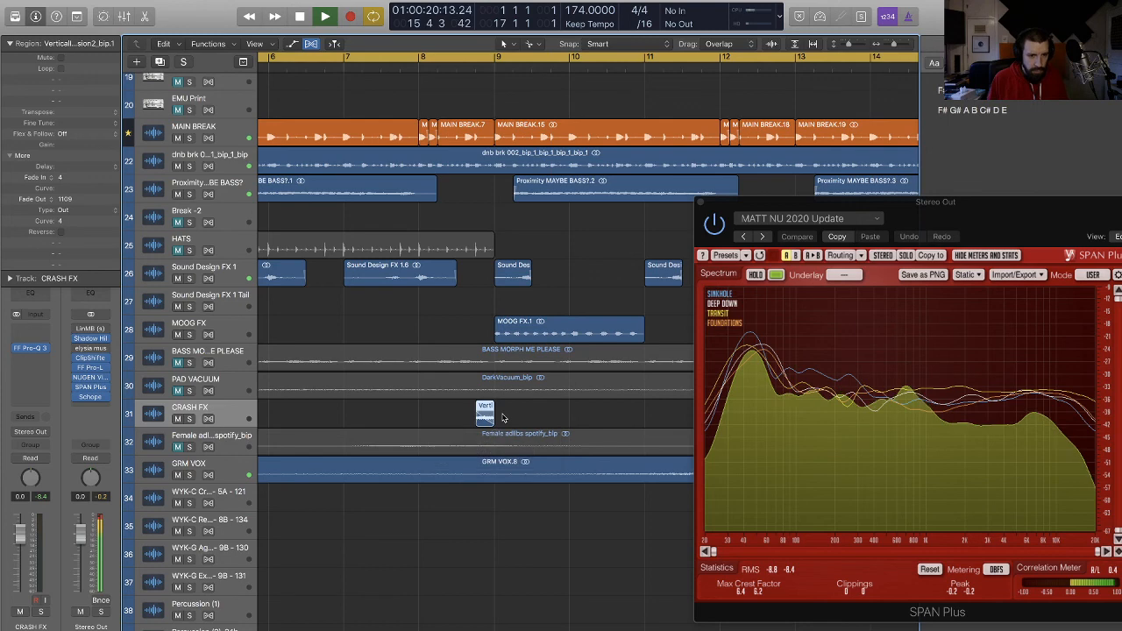
key(super+Left)
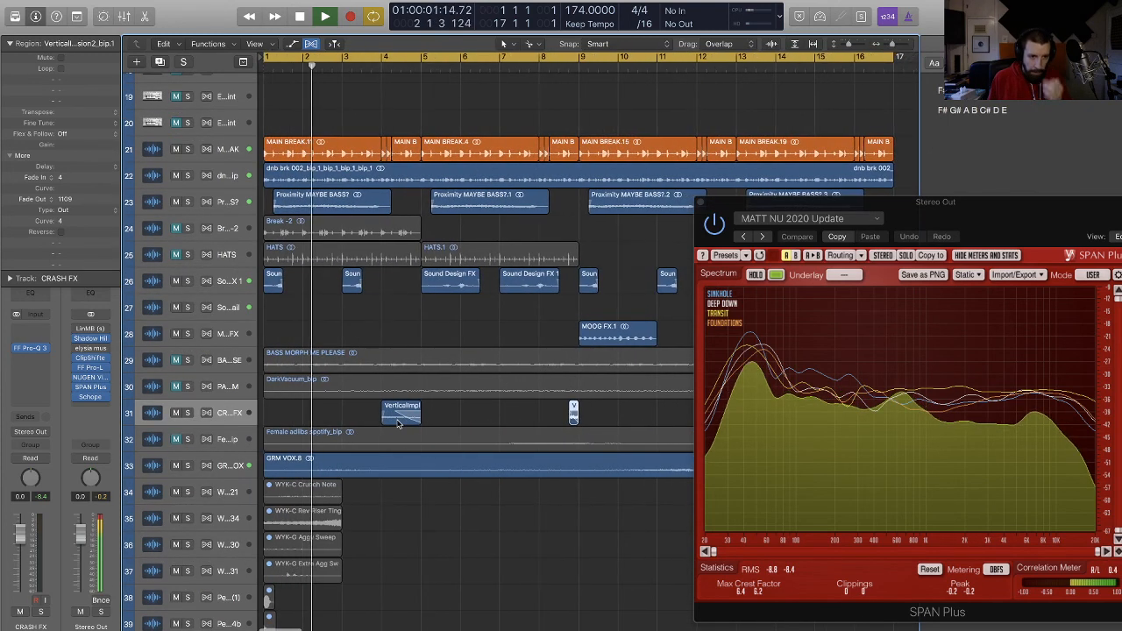
drag(398, 420, 418, 424)
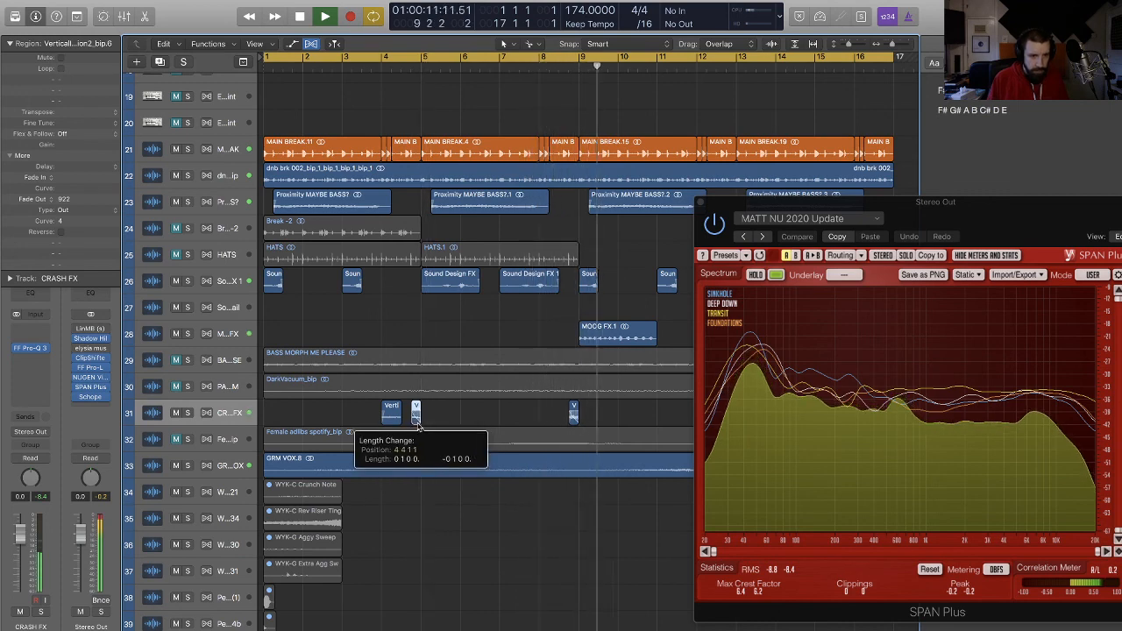
Step: Copy the bar 8 crash hit to 16 4 1 1 and move the leftover bar 4 slice to the end of bar 12 with a fade-out
scroll(418, 427, down, 5)
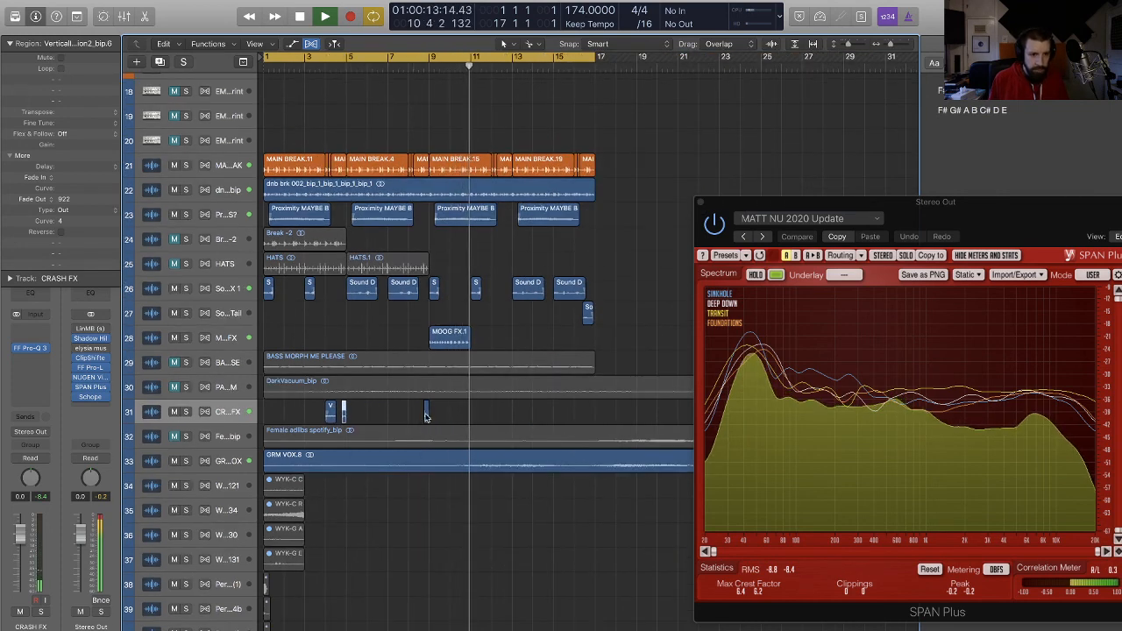
drag(426, 412, 595, 412)
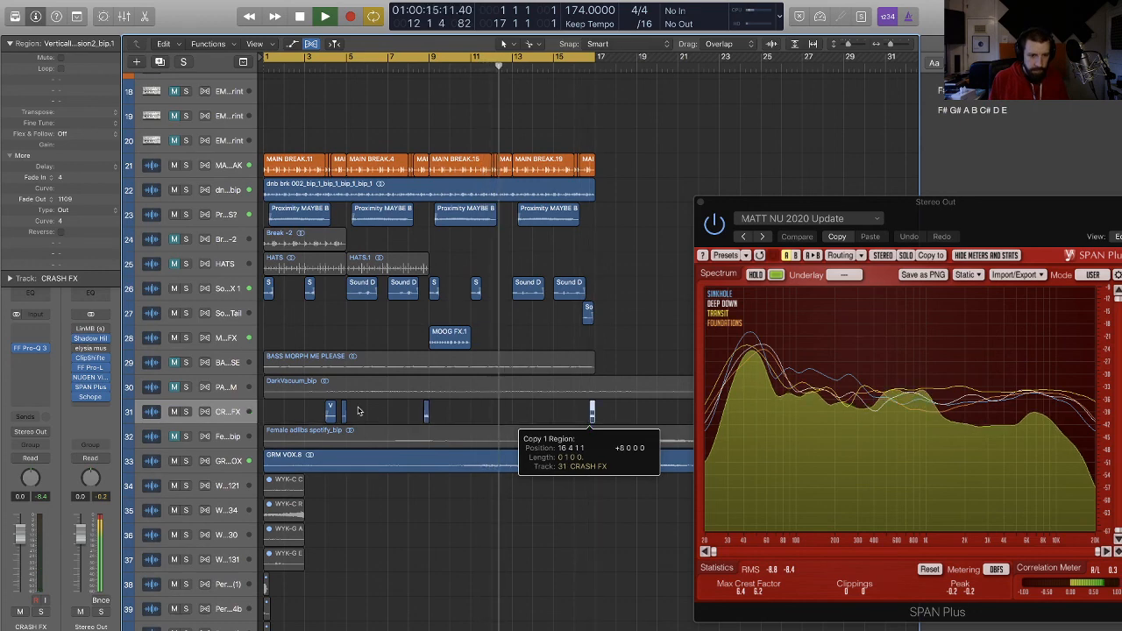
drag(330, 410, 511, 420)
drag(88, 200, 88, 174)
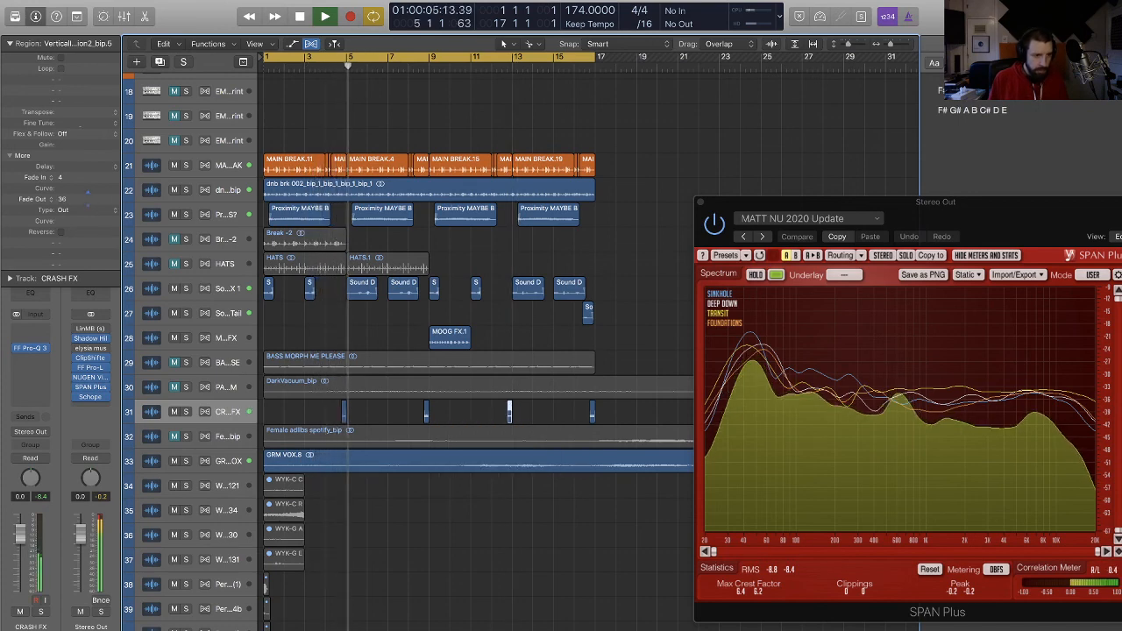
Step: Raise the region gain of the crash hits at the ends of bars 4 and 12 to +15.2 dB
click(344, 416)
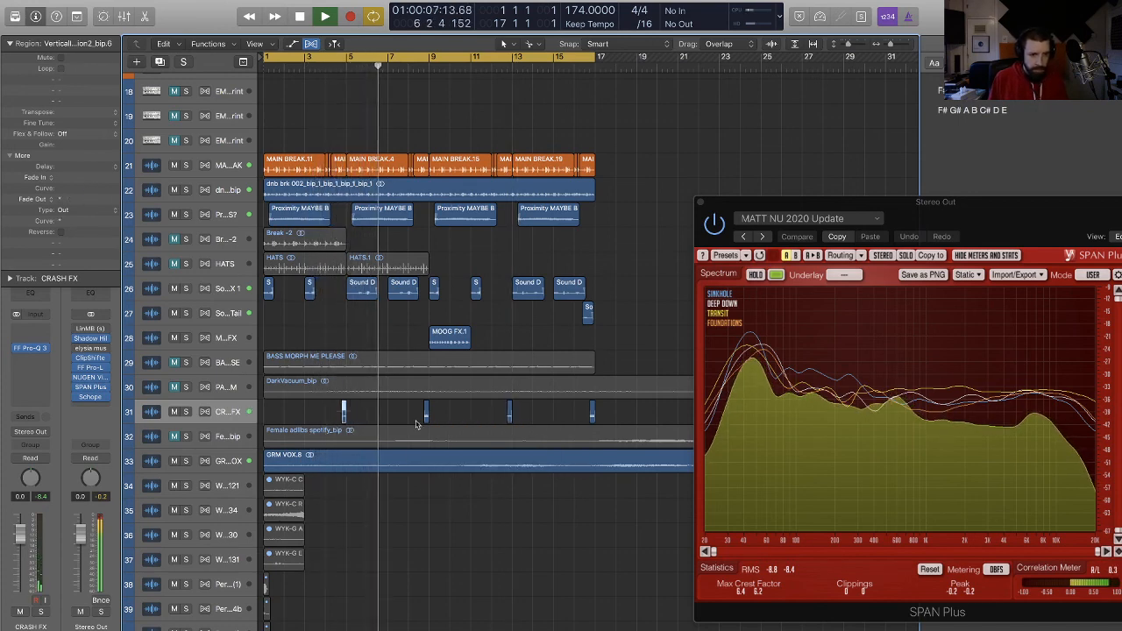
shift+click(510, 412)
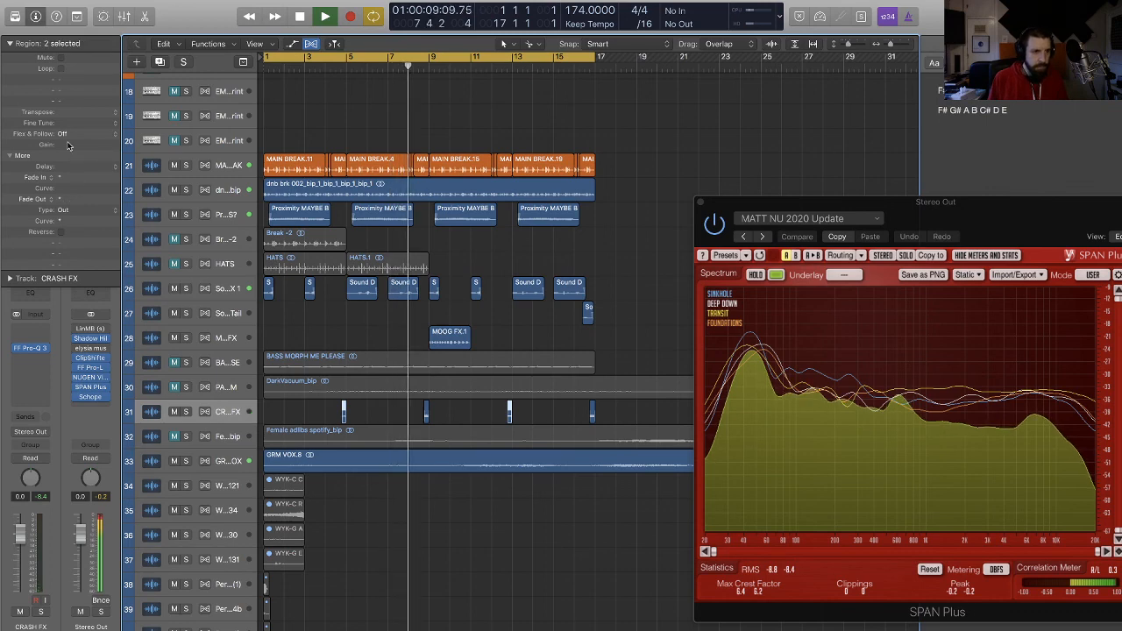
drag(68, 145, 69, 44)
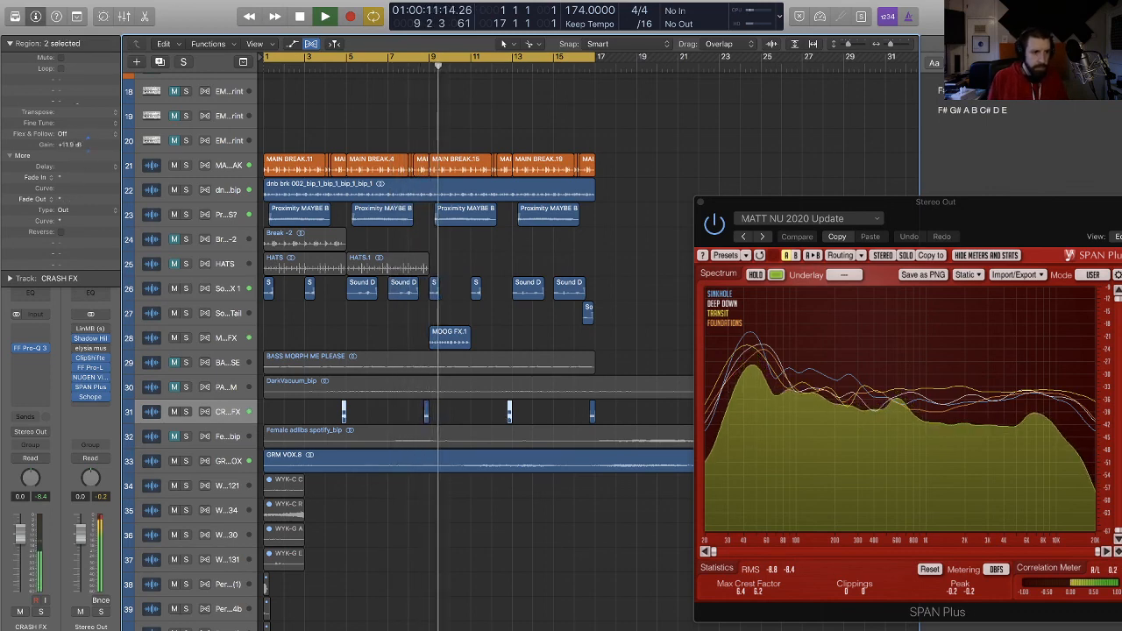
click(487, 427)
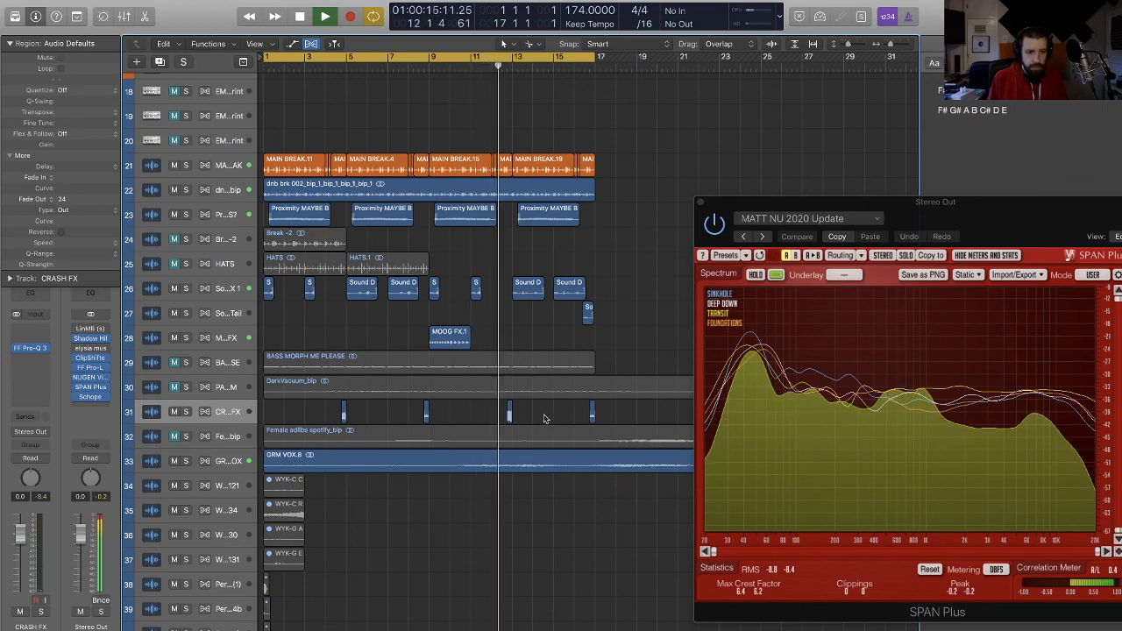
Step: Lower the region gain of the bar 4 and bar 12 crash hits together
click(509, 416)
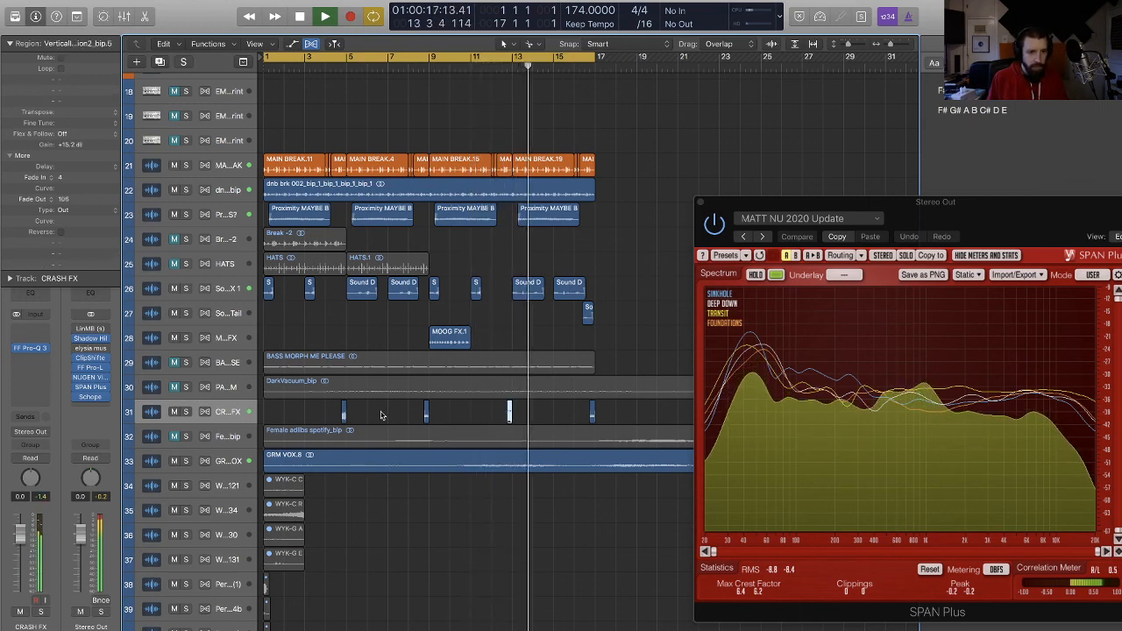
shift+click(343, 415)
drag(89, 145, 89, 181)
click(645, 289)
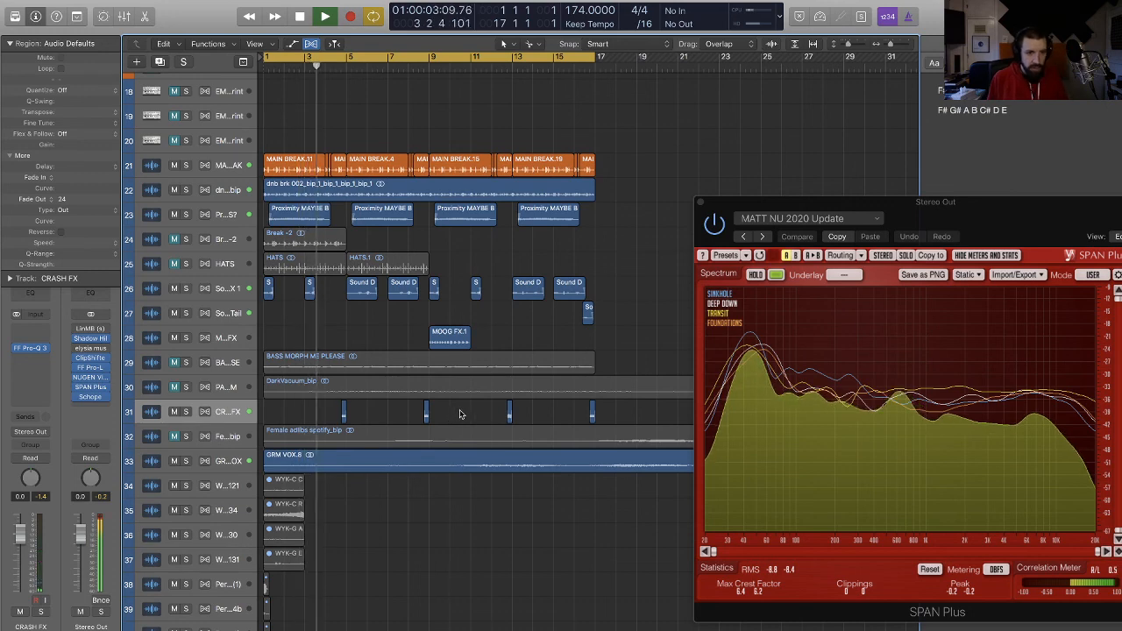
Step: Set the region gain of the crash hits at the ends of bars 8 and 16 to +2.7 dB
click(426, 415)
shift+click(593, 417)
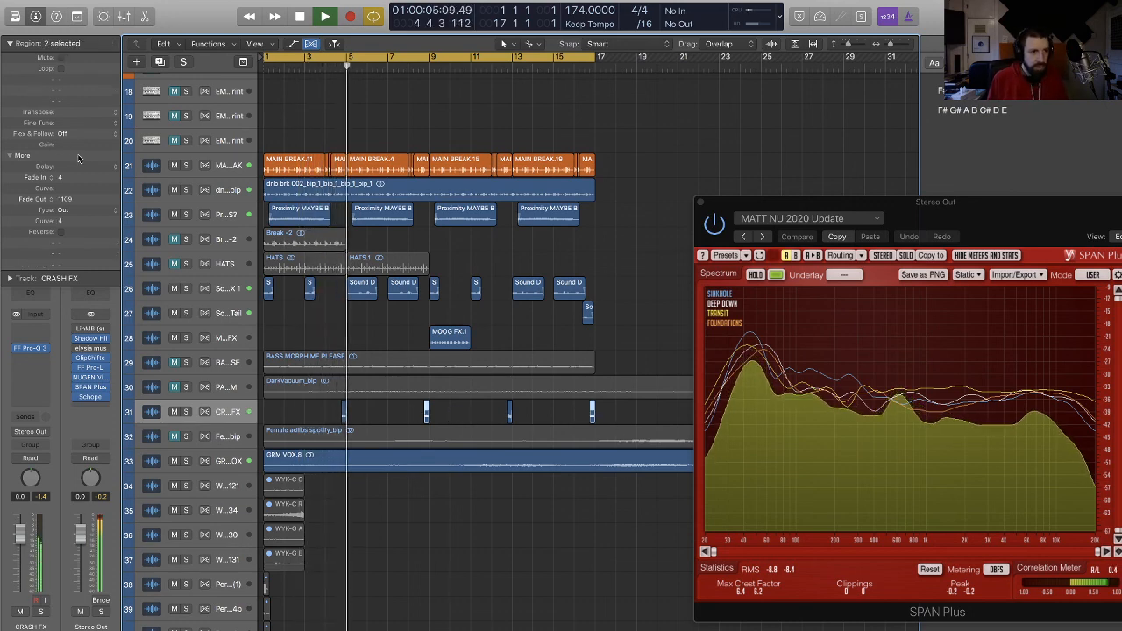
drag(72, 146, 72, 130)
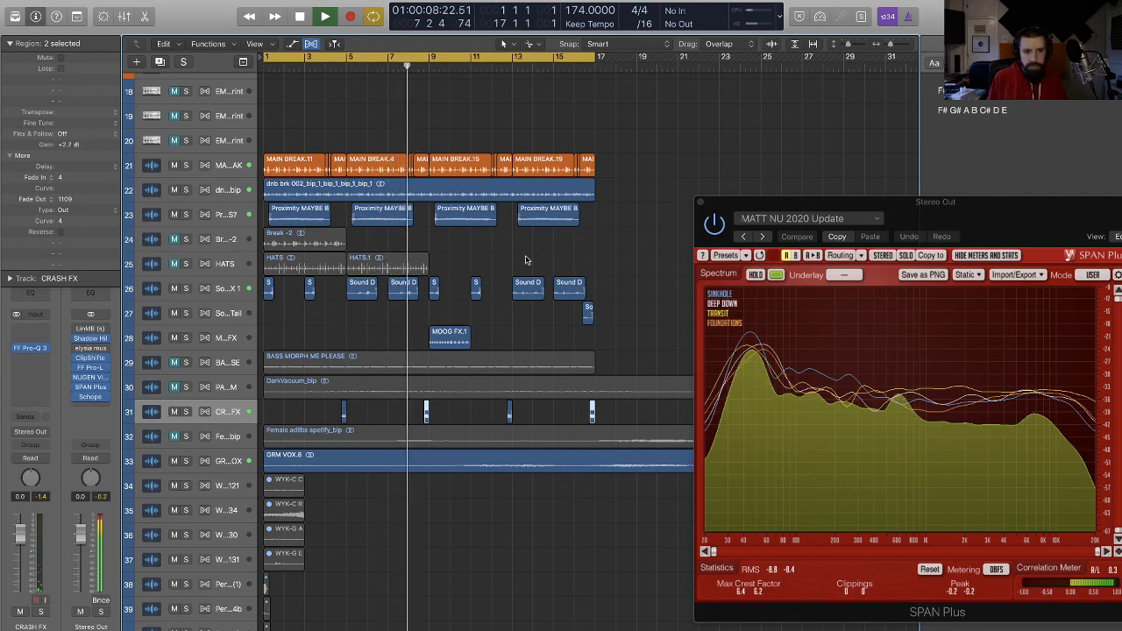
click(633, 255)
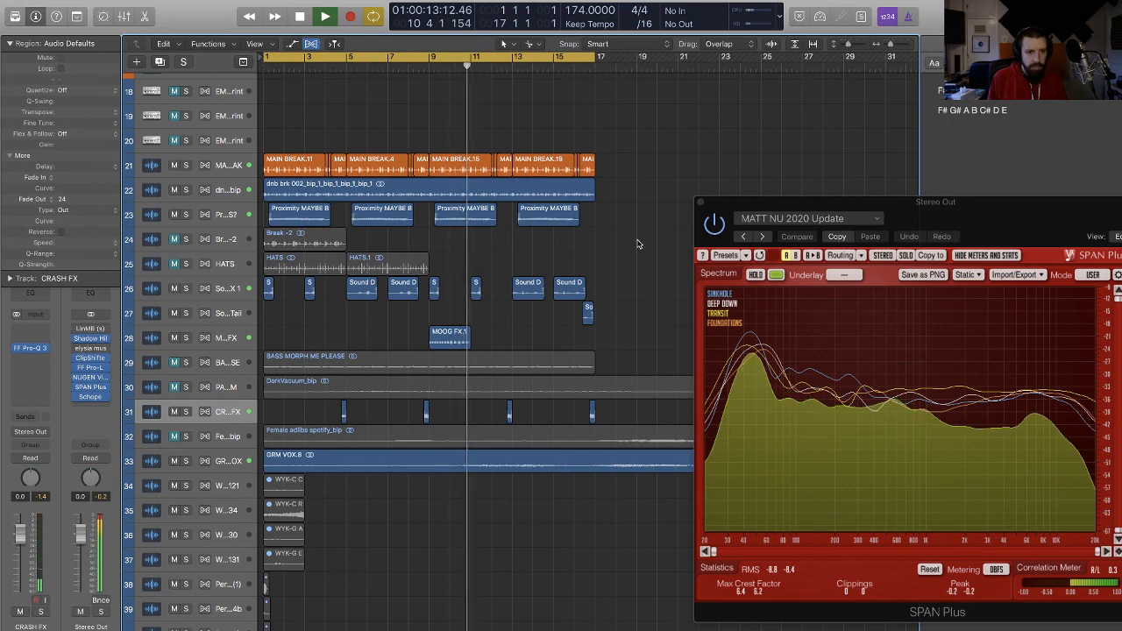
Step: Try to fade out the end of the MOOG FX region, stop playback, and return the playhead to the start
click(467, 342)
mouse_move(468, 343)
mouse_down()
mouse_move(549, 344)
mouse_move(448, 341)
mouse_up()
click(349, 342)
key(super+Up)
key(super+Up)
key(super+Up)
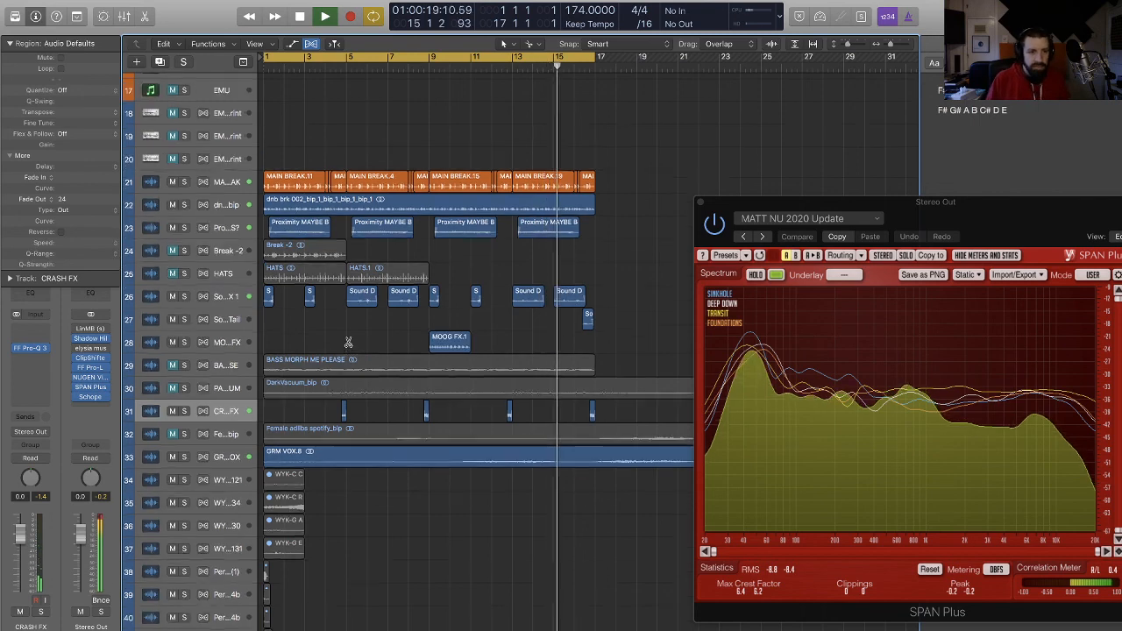
key(space)
key(Return)
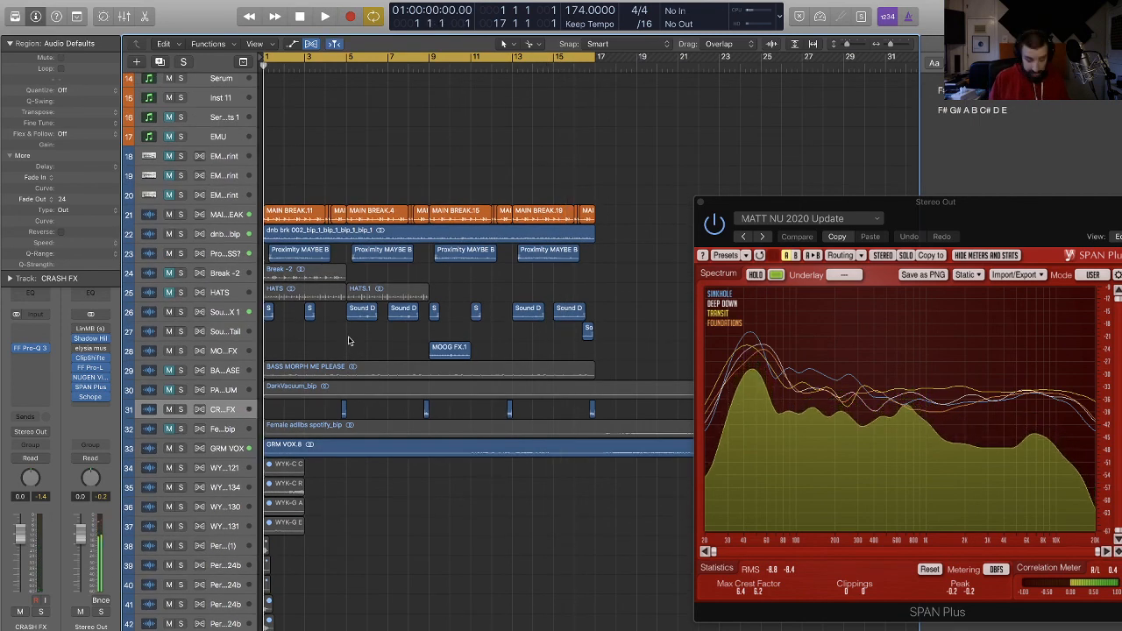